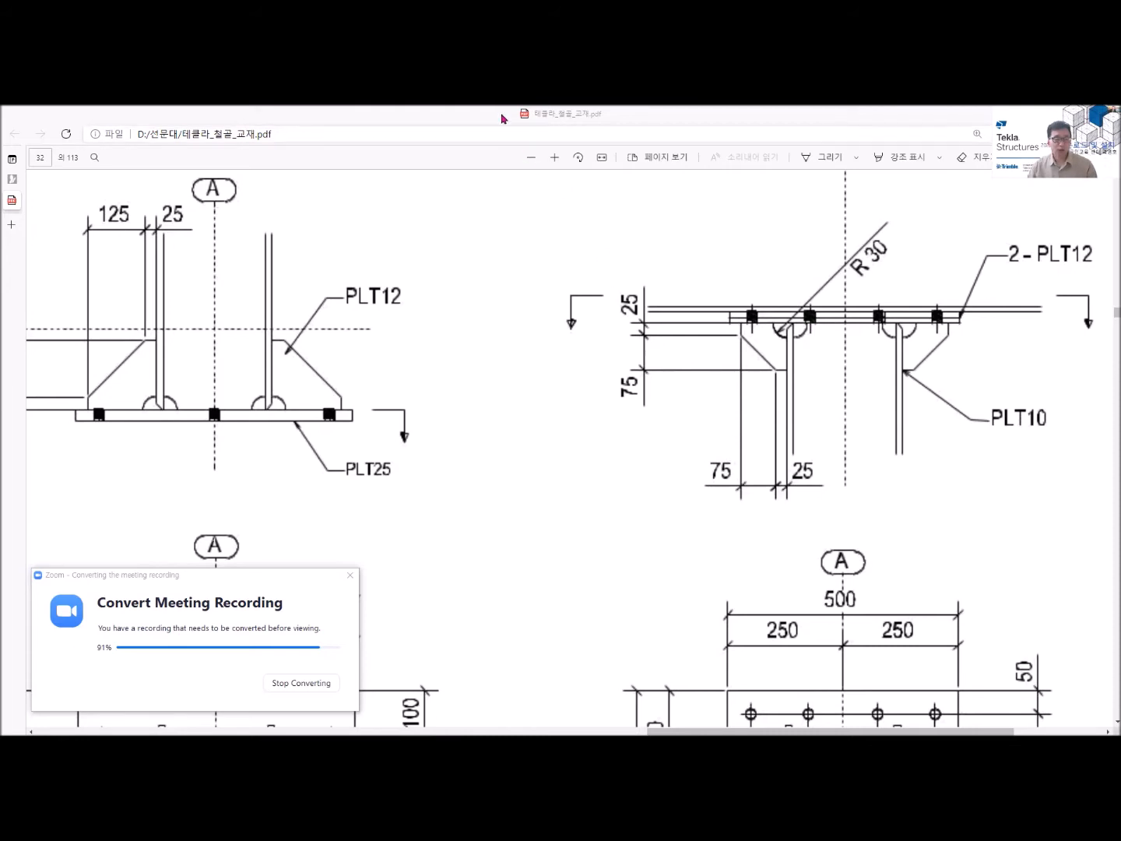
- Switch from the connection detail drawing to the Sunmoon_Crane model in Tekla Structures
mouse_move(343, 734)
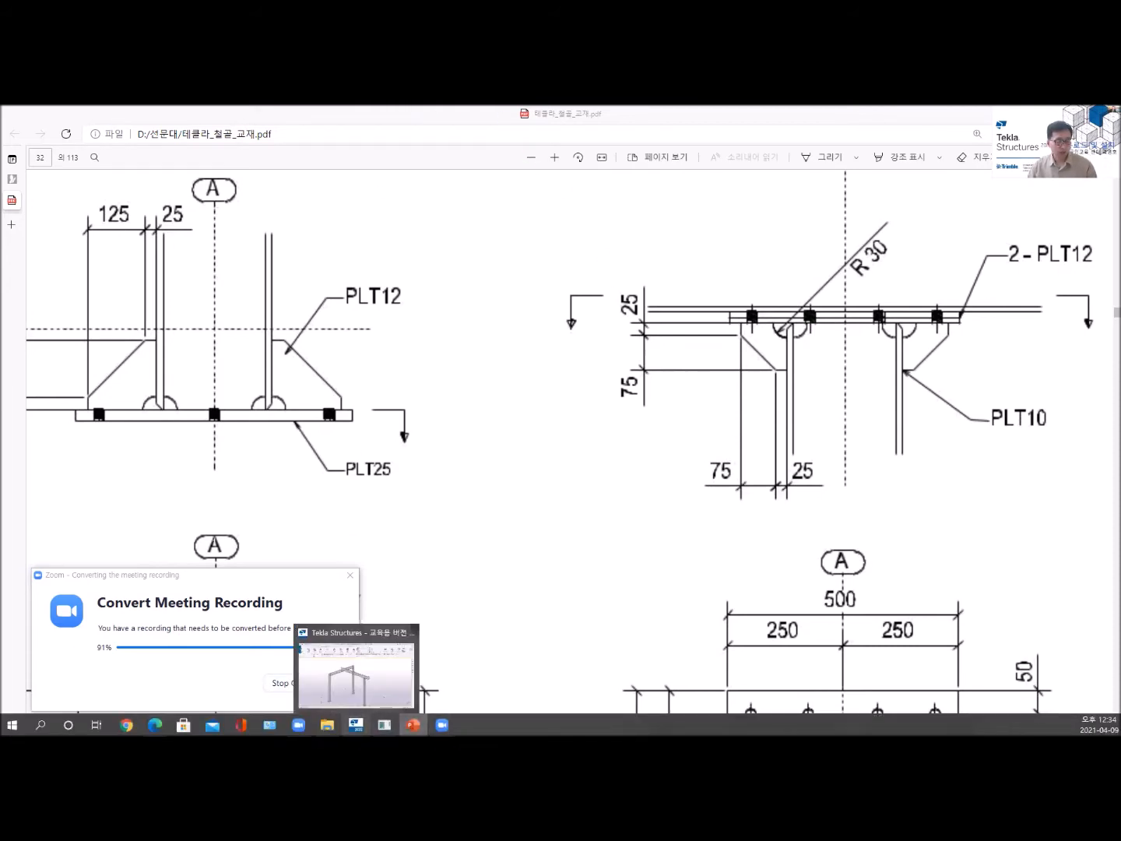
left_click(352, 675)
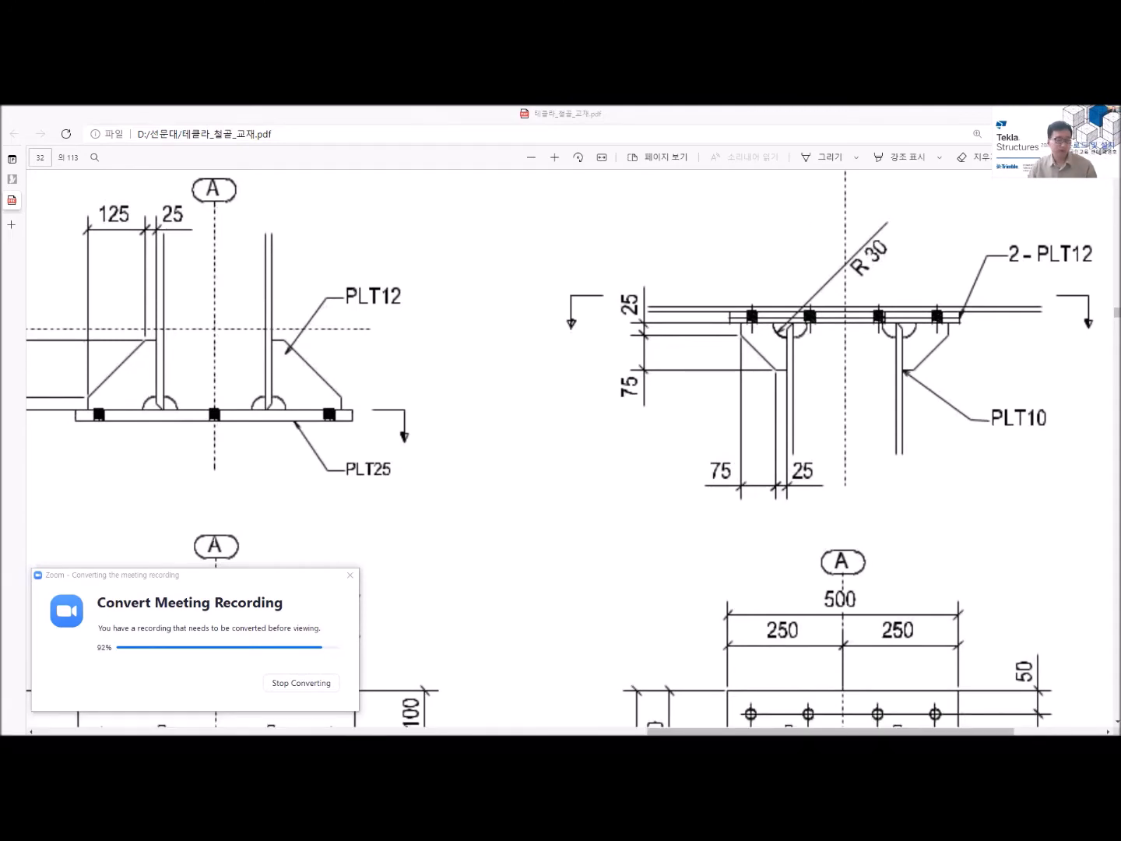
key("alt+Tab")
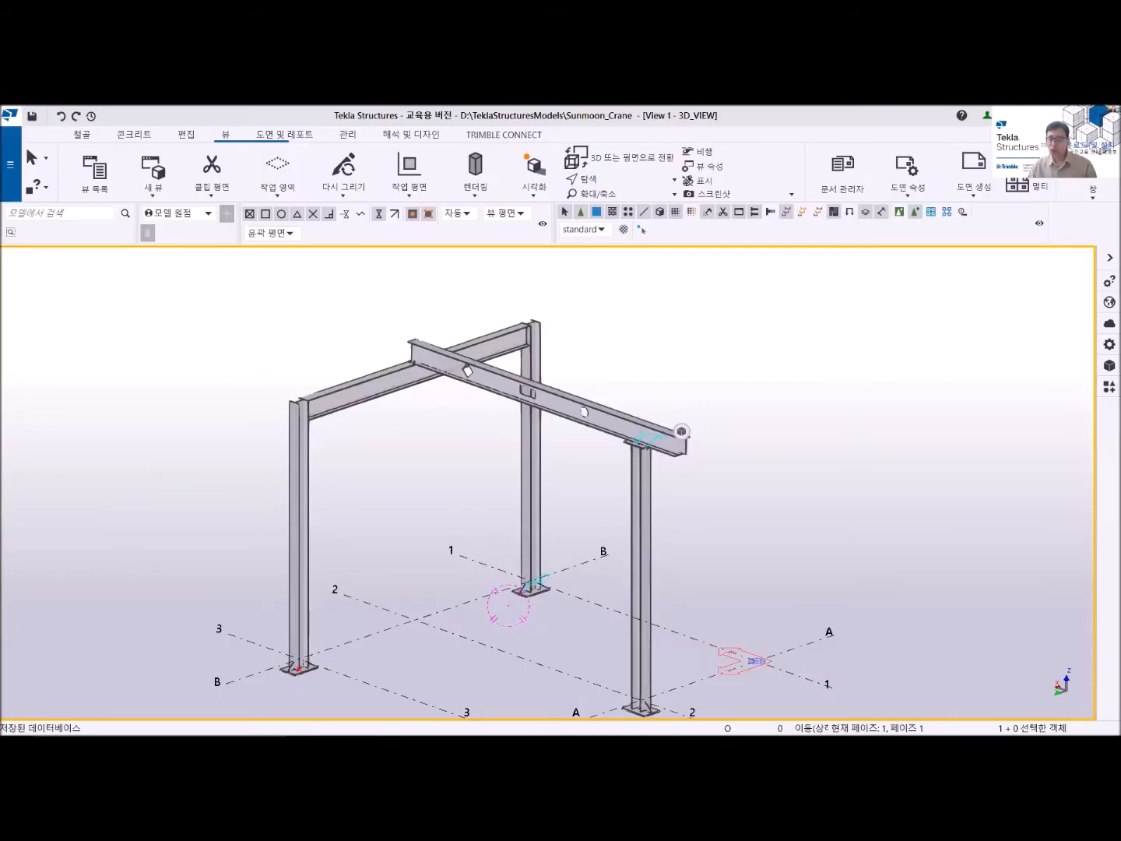
scroll(491, 622, "up", 5)
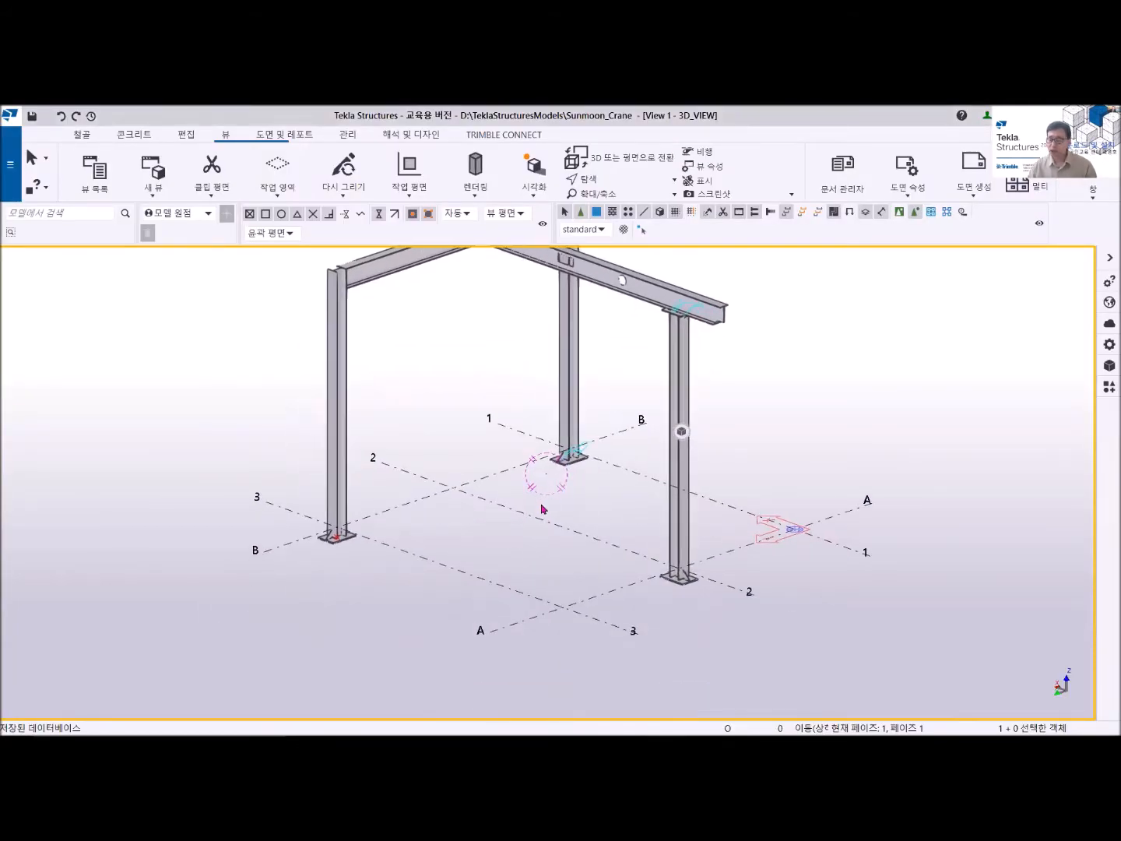
middle_click_drag(515, 527, 535, 548)
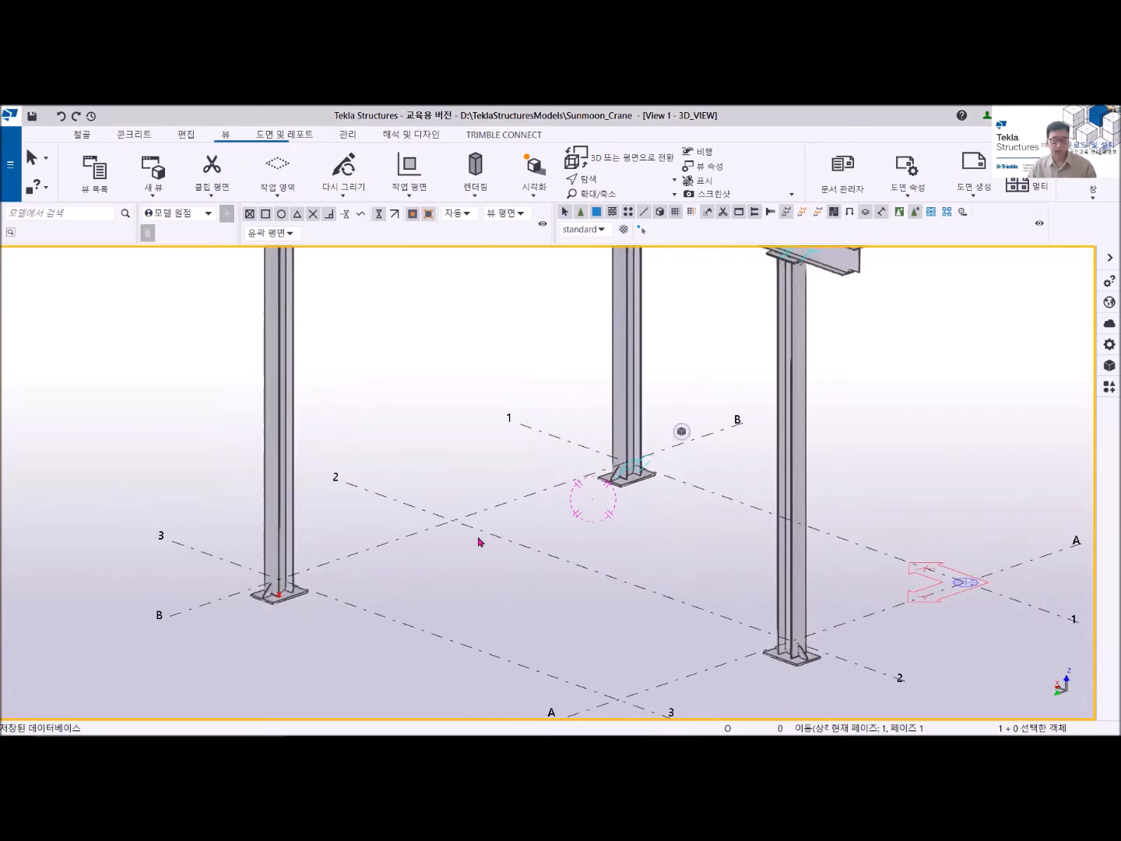
scroll(477, 541, "down", 2)
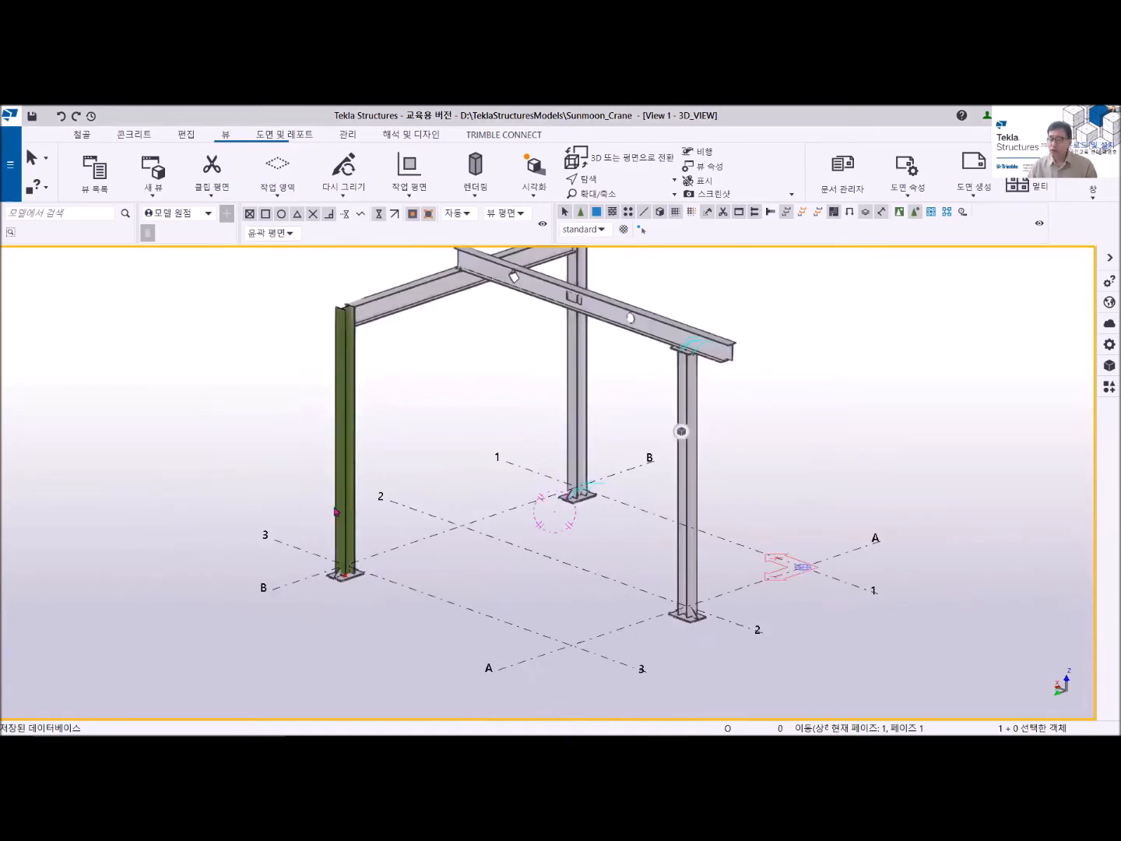
middle_click_drag(386, 512, 361, 561)
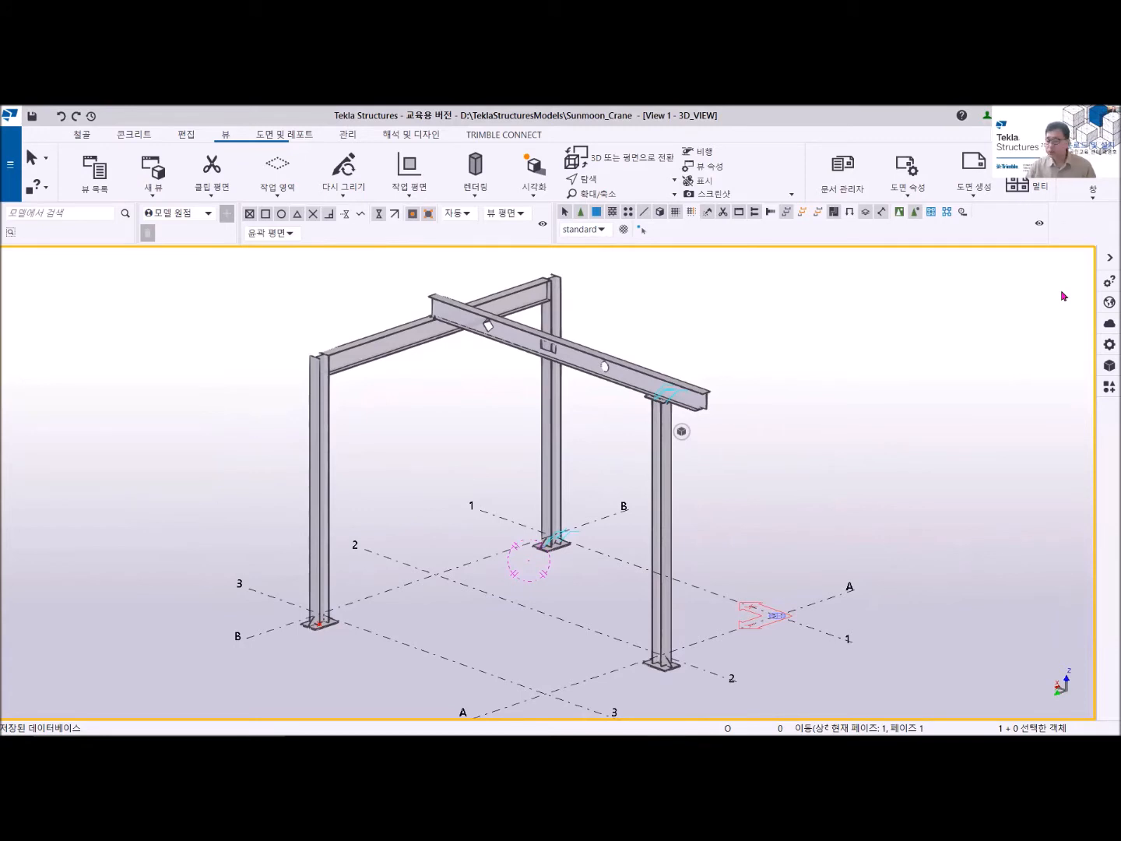
- Open the FFL view in place of the GRID 3 view and tile it vertically alongside 3D_VIEW
left_click(1092, 201)
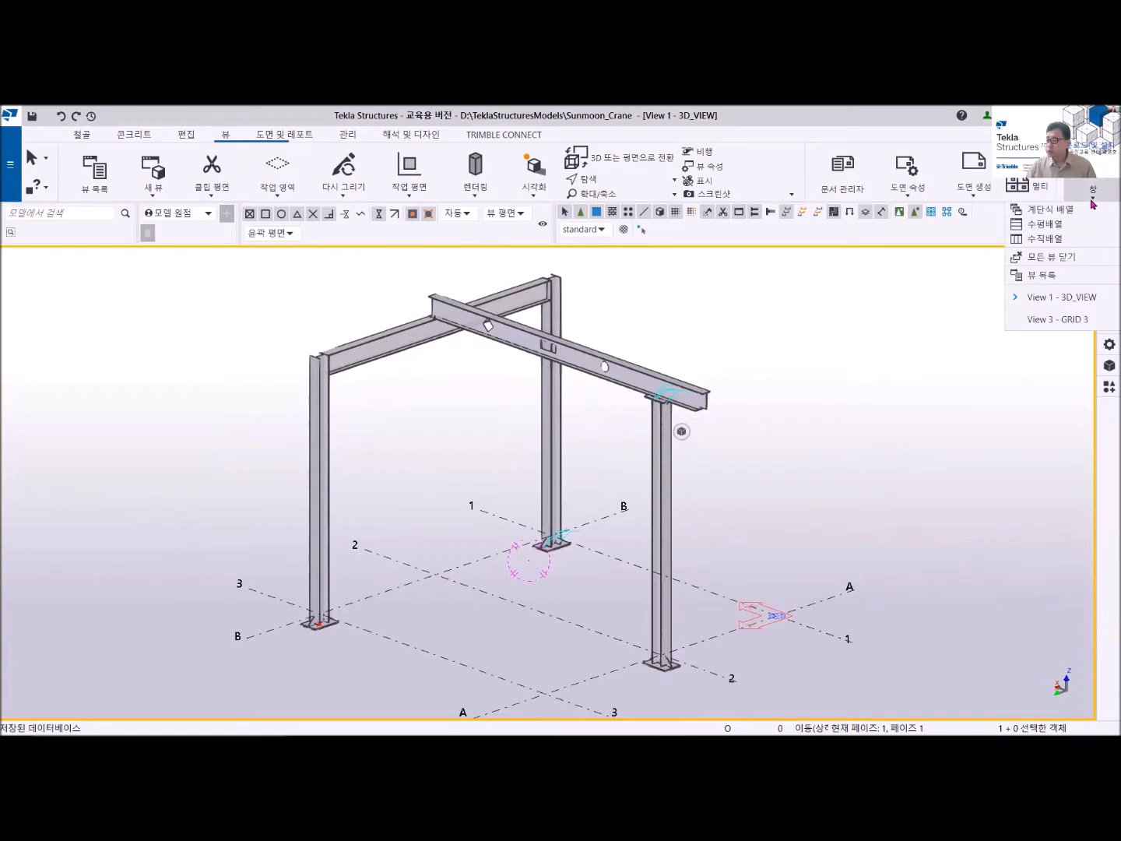
left_click(1047, 275)
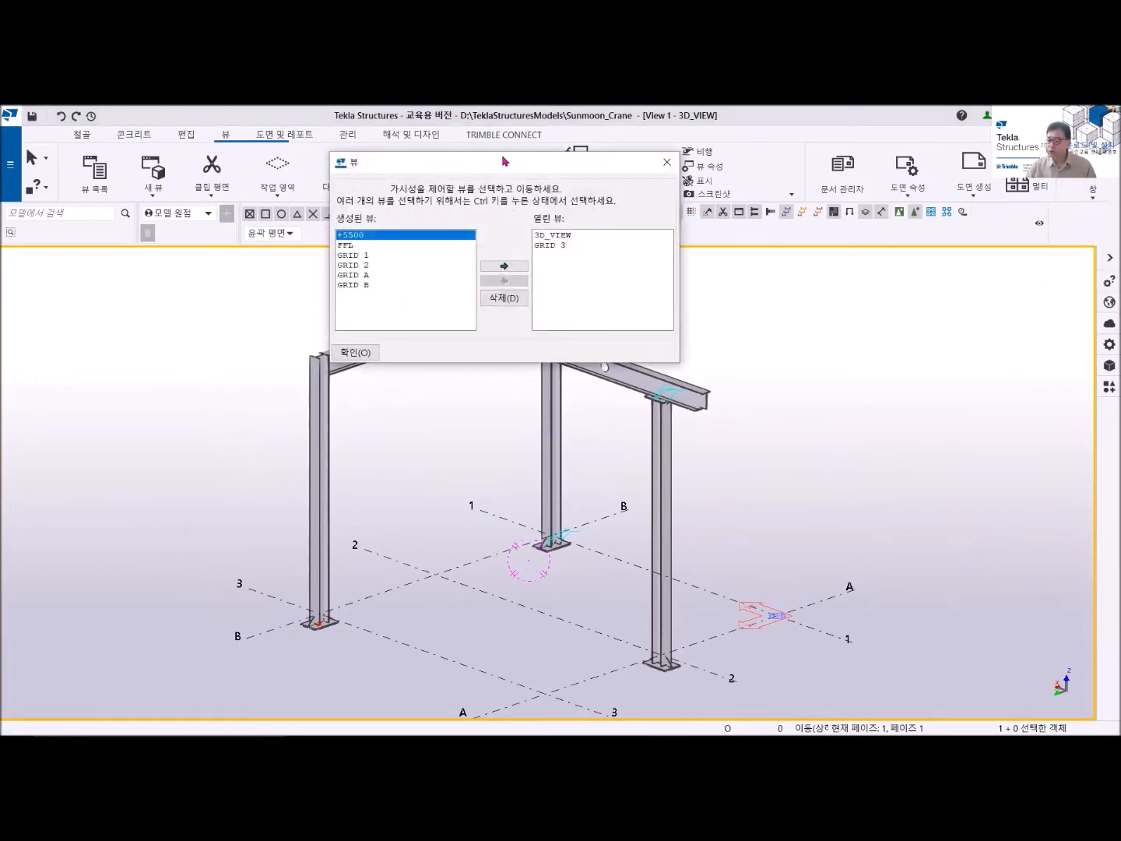
left_click_drag(502, 170, 433, 324)
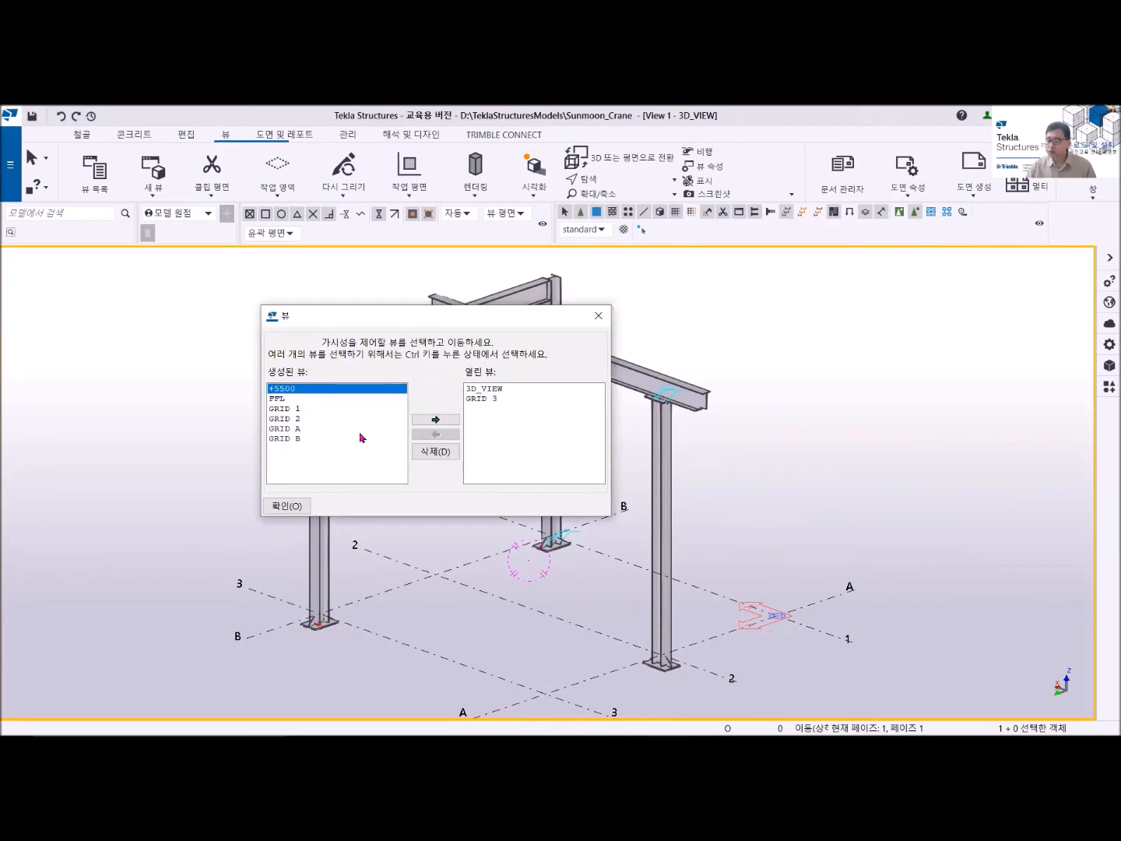
left_click(275, 399)
left_click(437, 420)
left_click(487, 409)
left_click(429, 436)
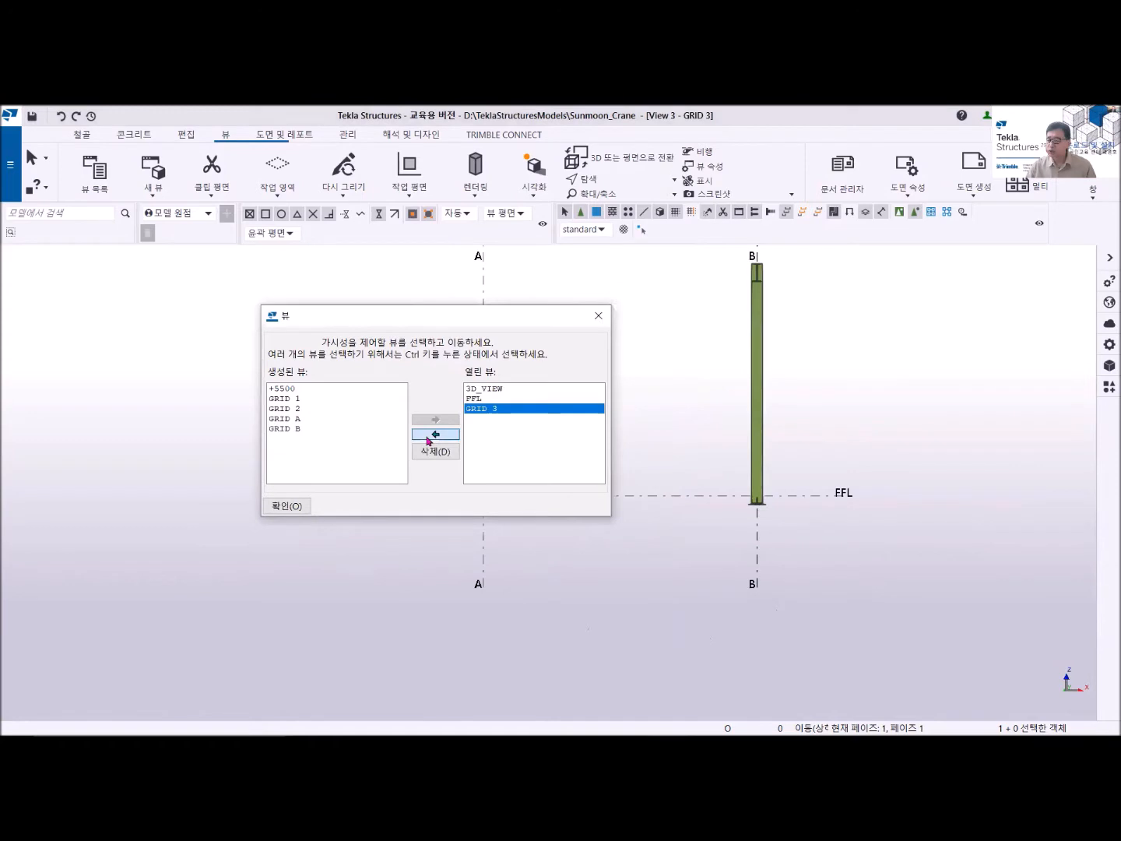
left_click(598, 315)
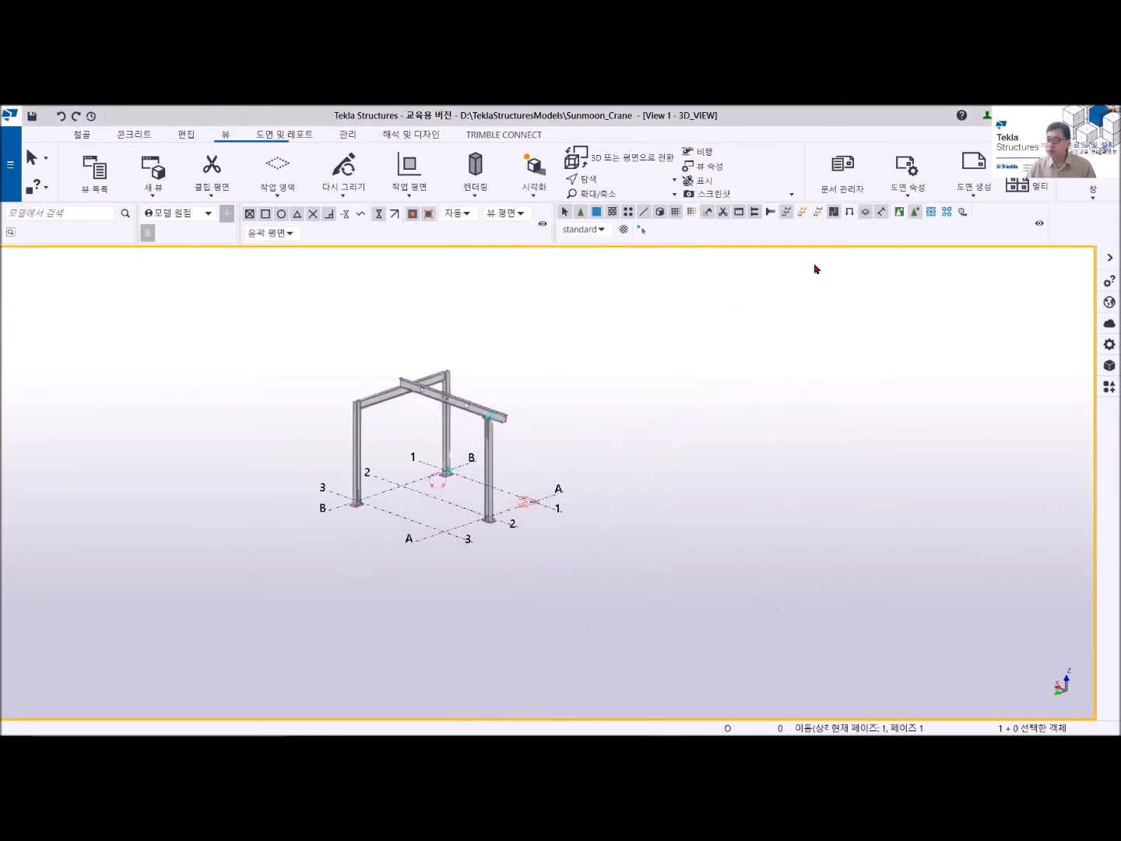
left_click(1092, 190)
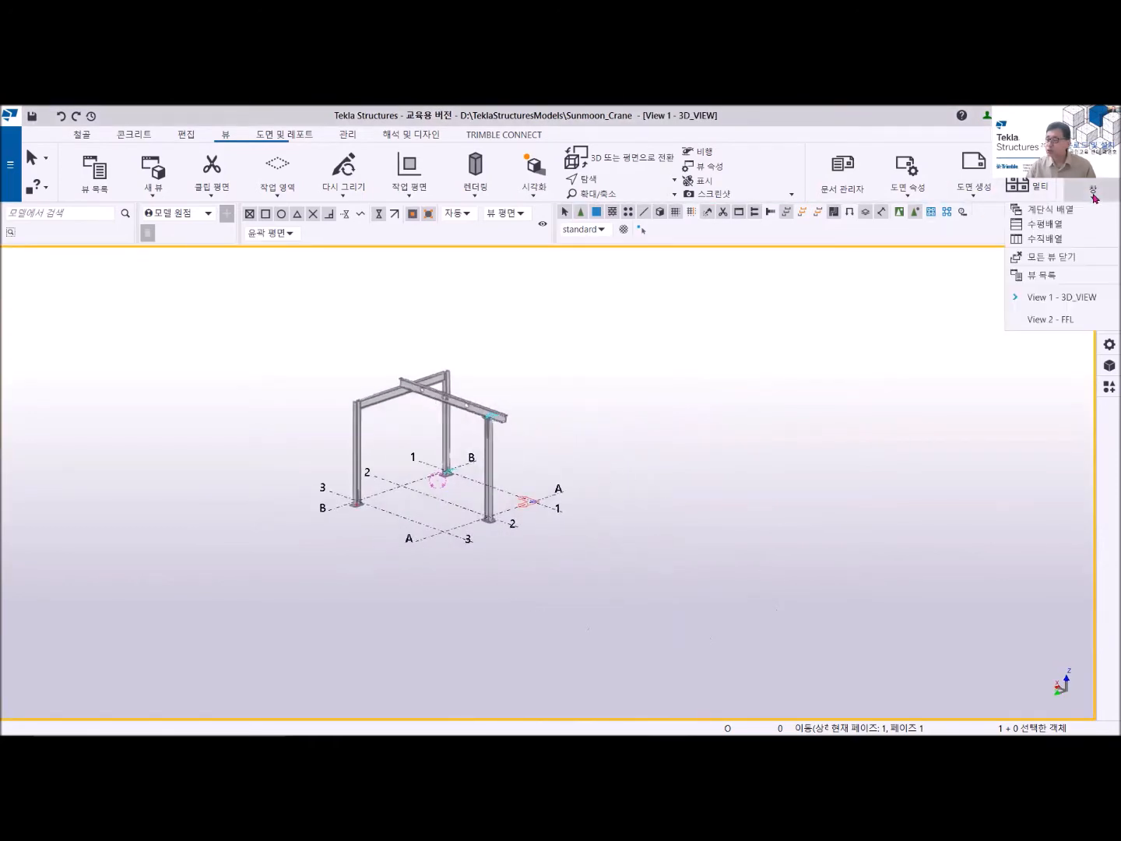
left_click(1063, 241)
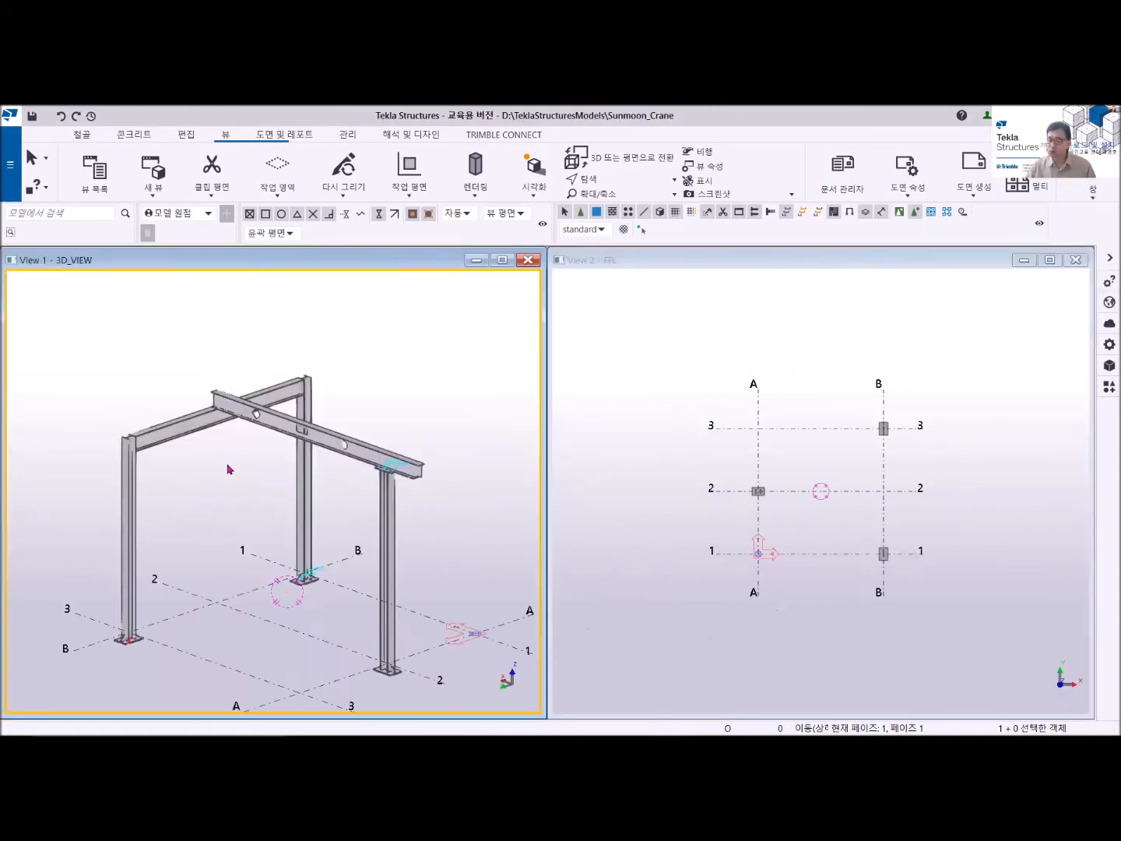
- Start a steel plate with profile PL10 in the FFL view, placing its first point at the intersection of grids A and 3
scroll(749, 469, "up", 3)
middle_click_drag(810, 478, 773, 474)
scroll(779, 468, "up", 2)
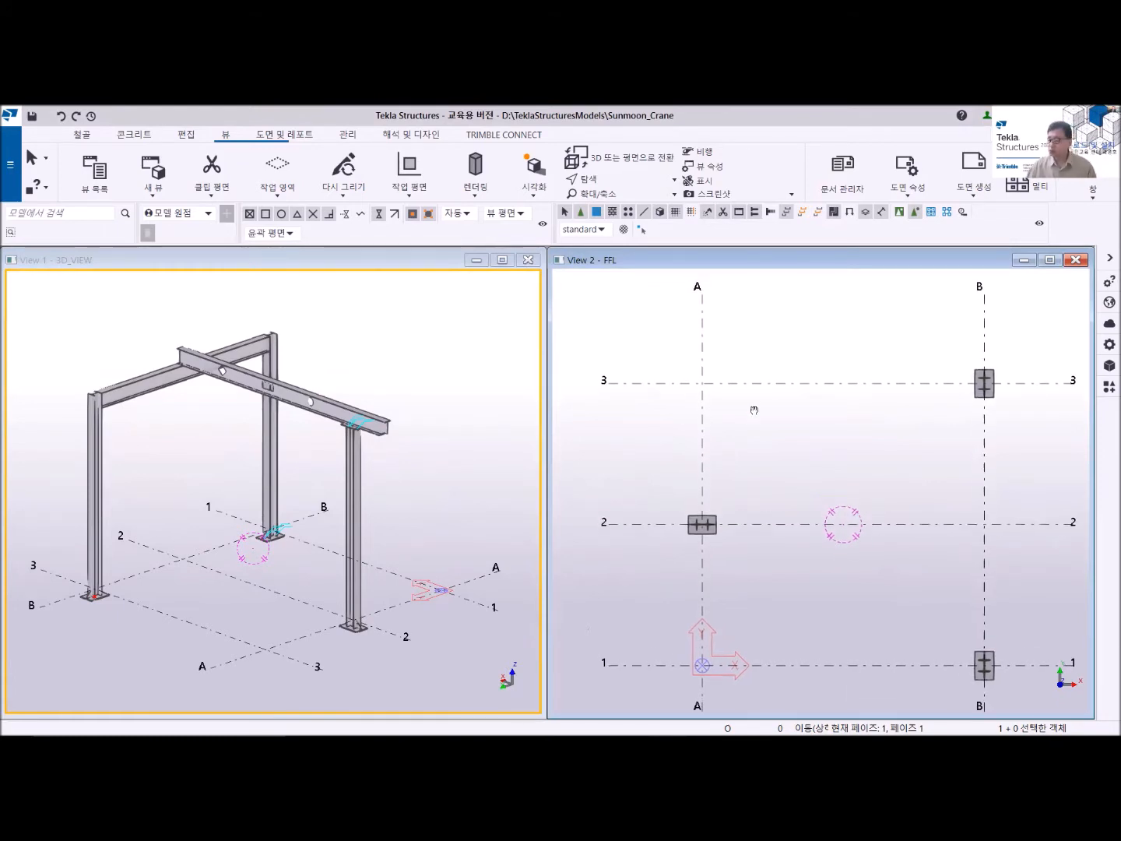
scroll(705, 393, "up", 3)
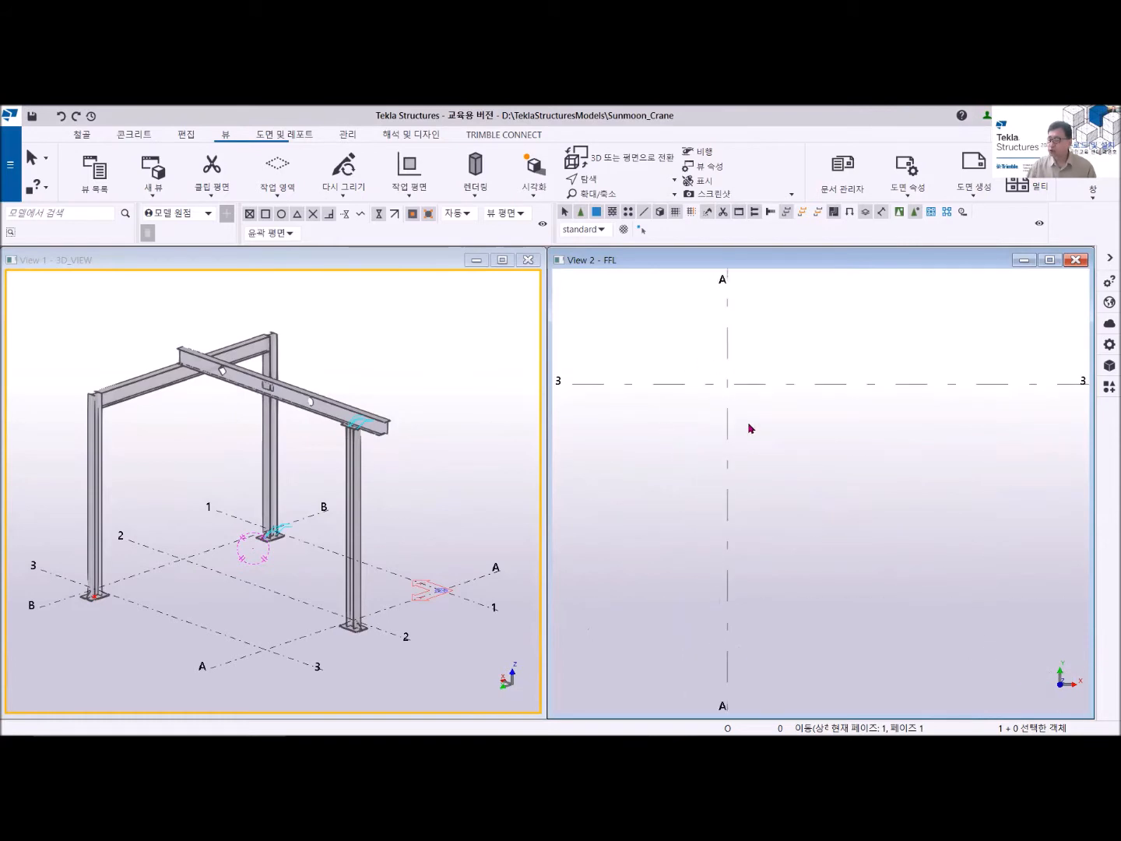
middle_click_drag(718, 367, 743, 382)
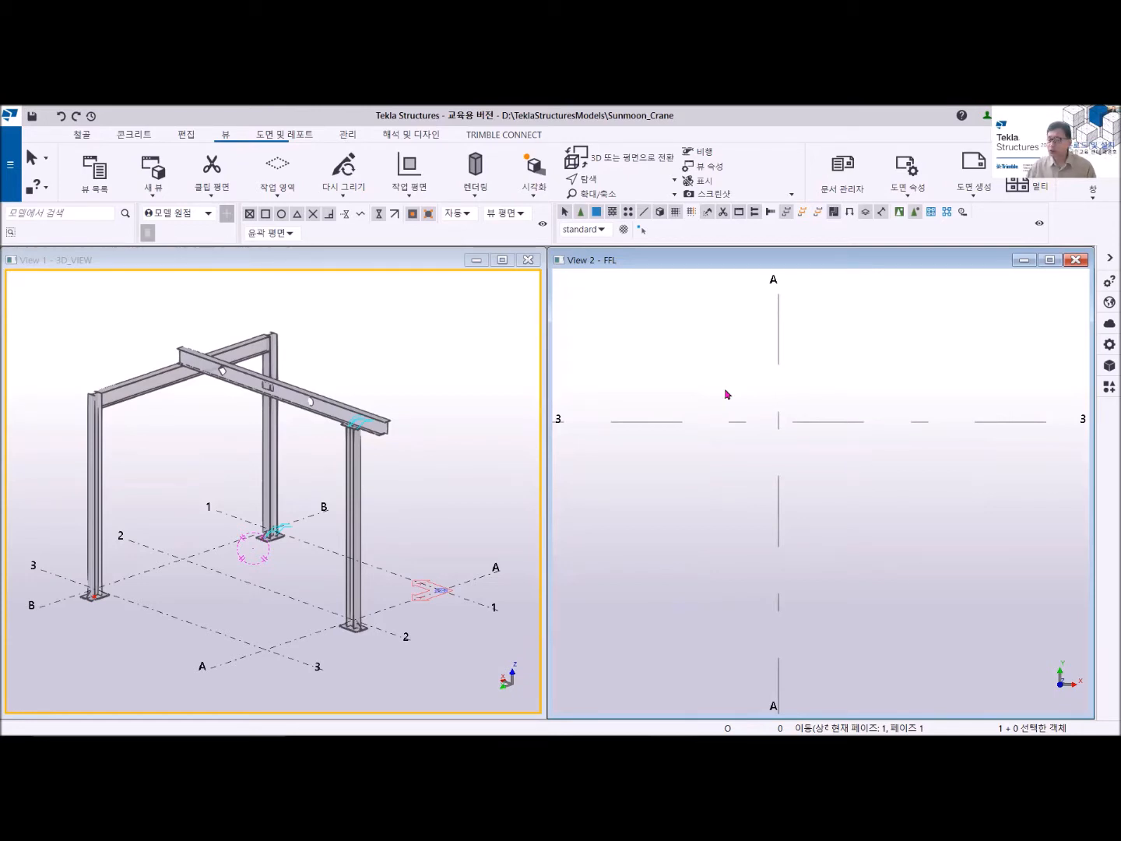
mouse_move(741, 420)
middle_mouse_down()
mouse_move(696, 431)
mouse_move(738, 444)
middle_mouse_up()
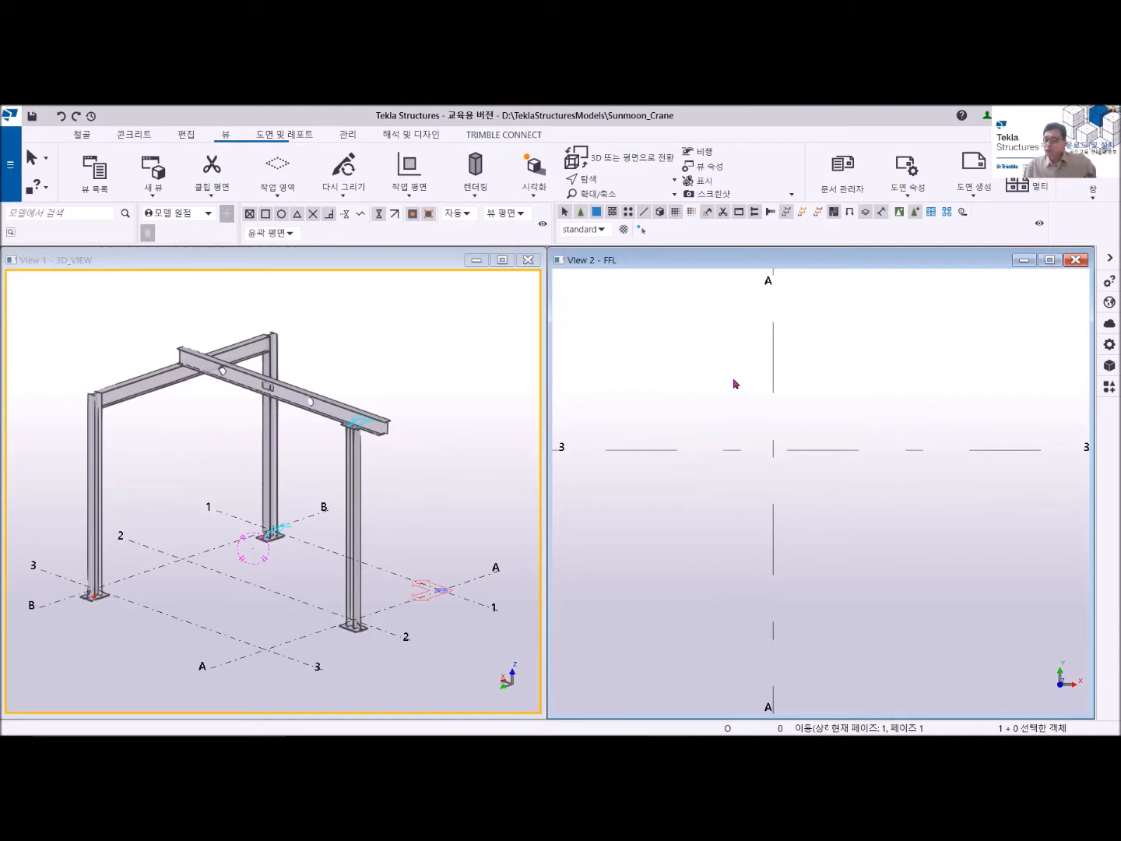
scroll(734, 384, "down", 1)
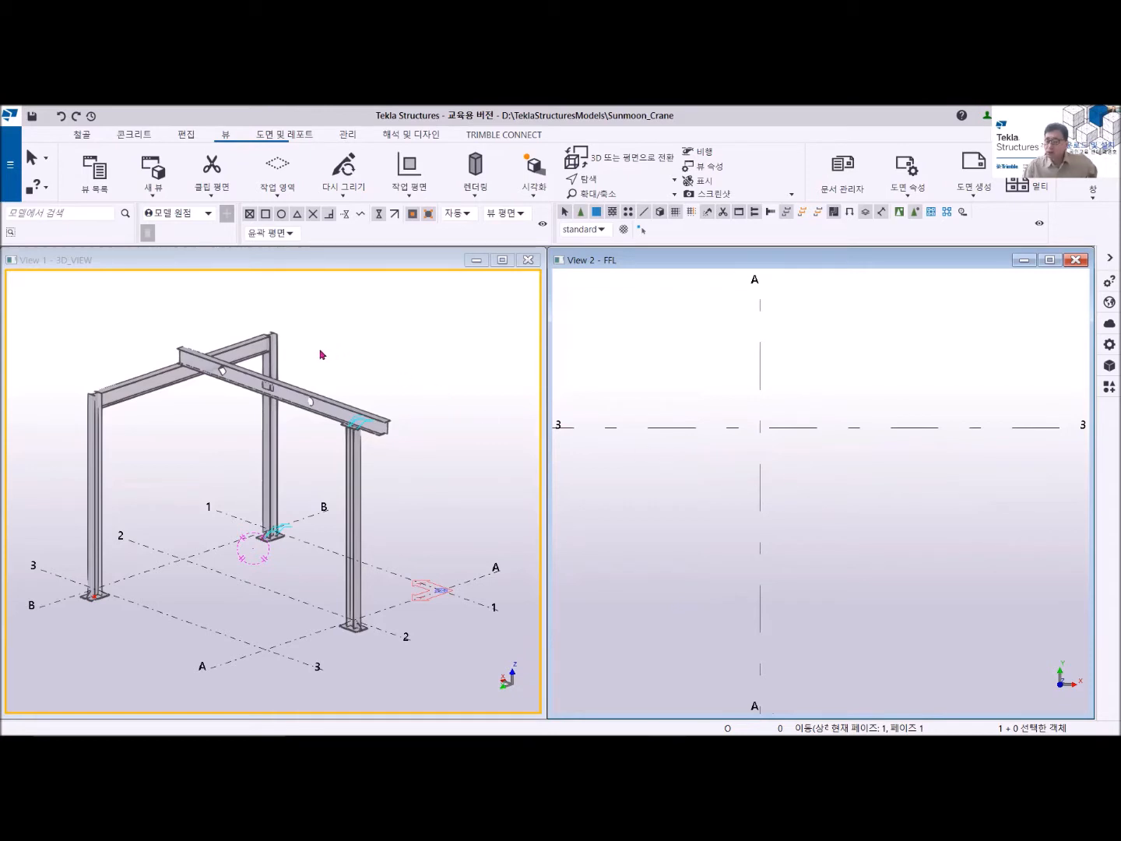
left_click(81, 136)
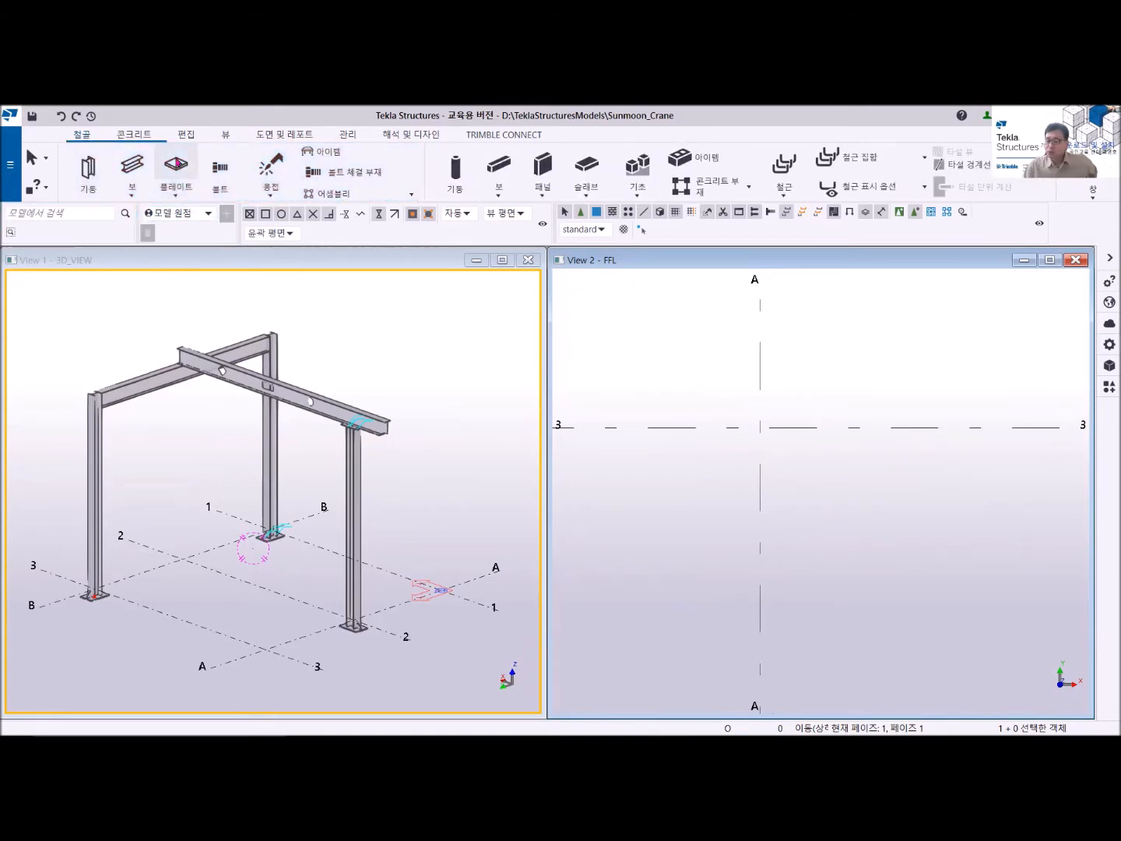
left_click(177, 165)
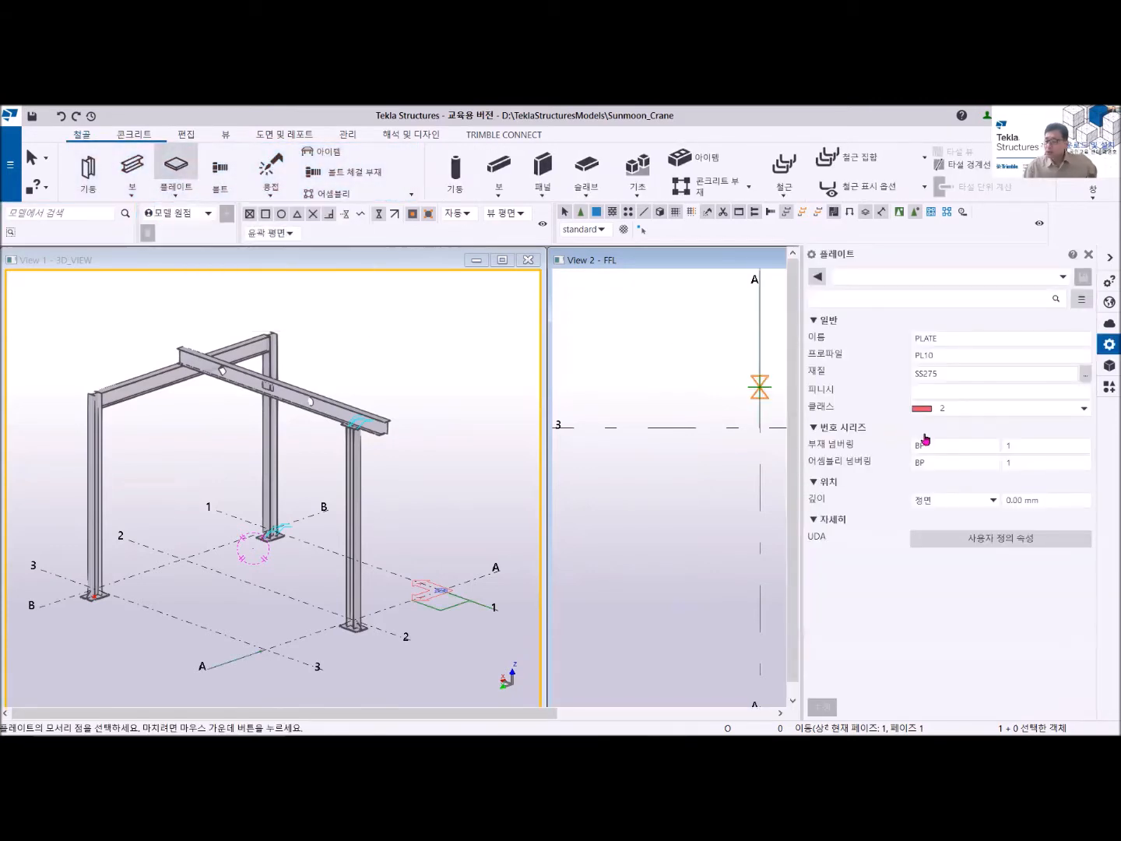
left_click(940, 355)
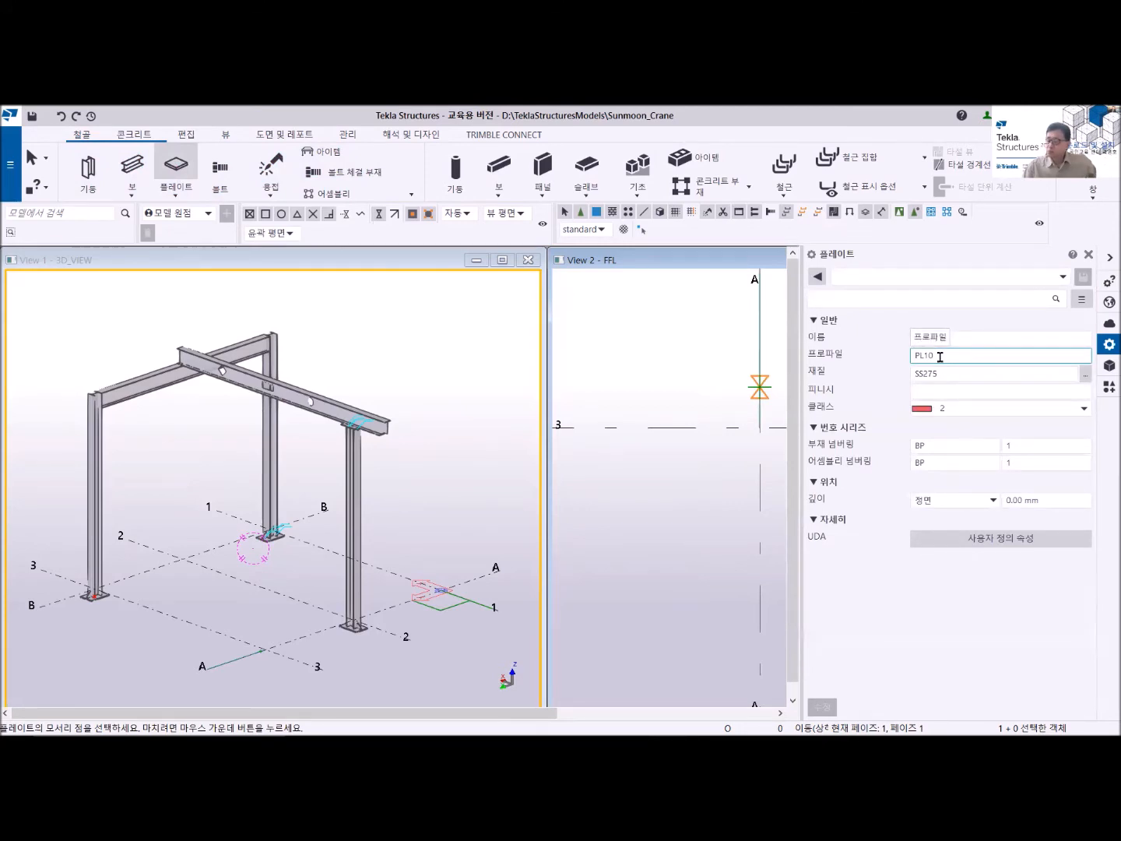
middle_click_drag(724, 453, 684, 433)
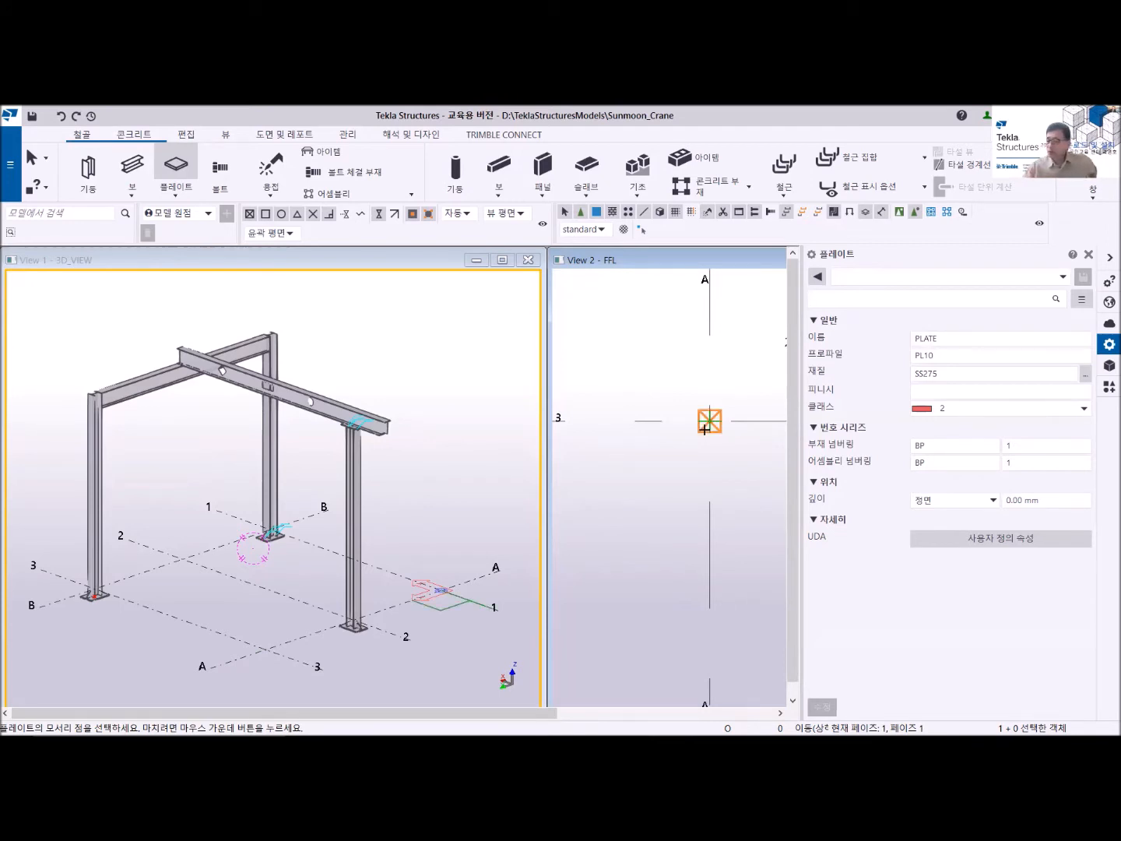
middle_click_drag(695, 437, 655, 431)
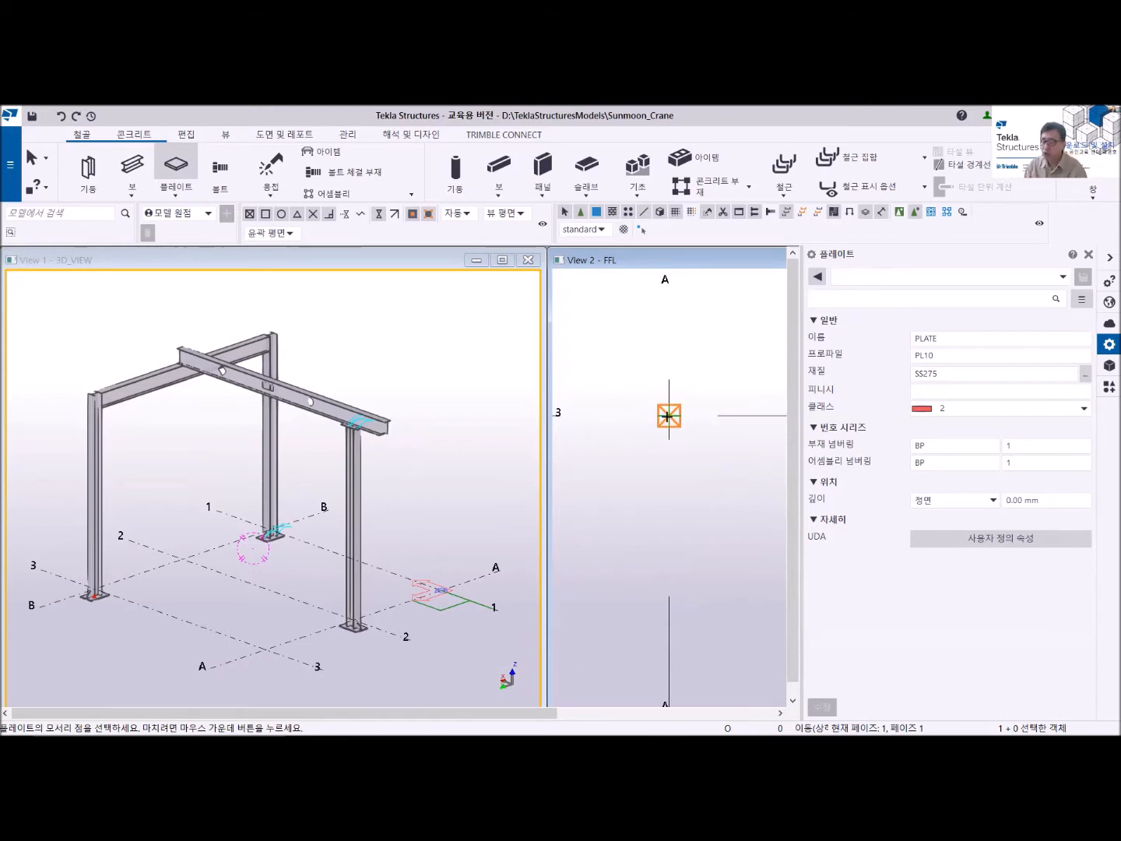
left_click(668, 421)
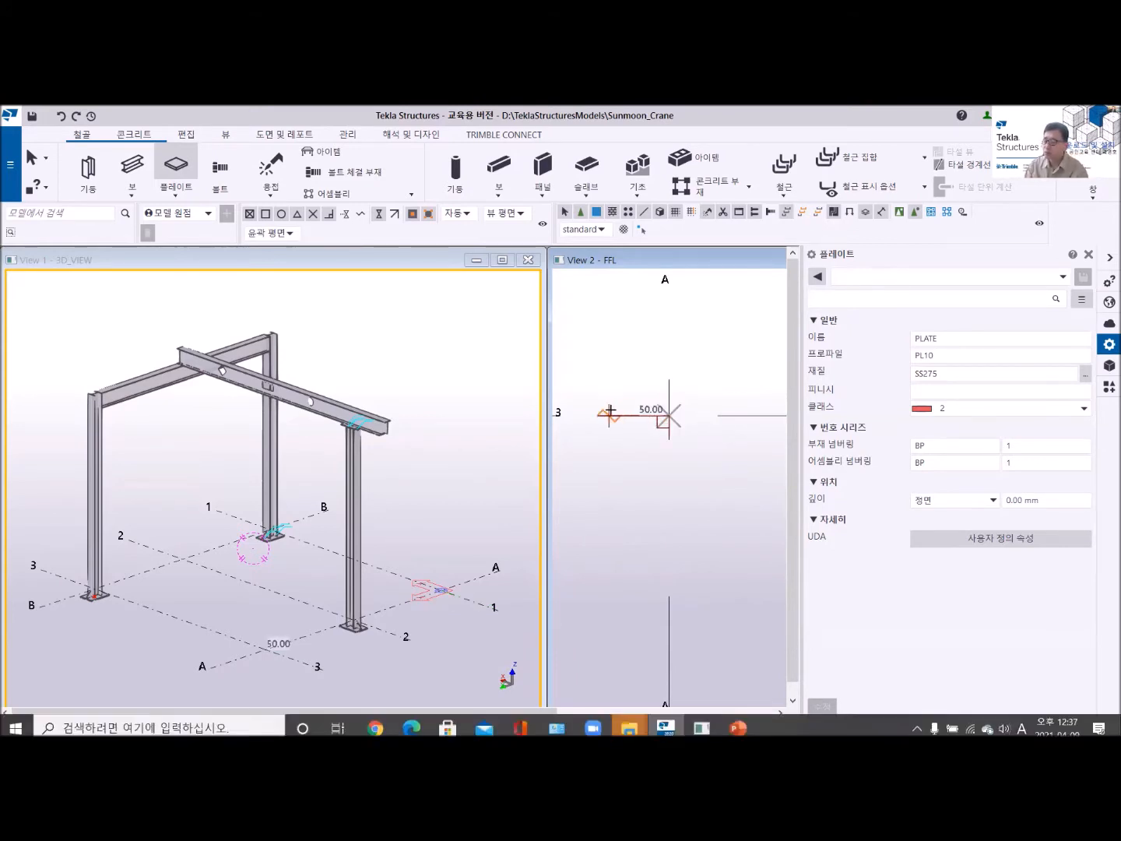
- Add plate outline points along grid 3 on the side away from grid B, at 200 mm and a further 50 mm
scroll(595, 411, "down", 2)
middle_click_drag(596, 411, 654, 413)
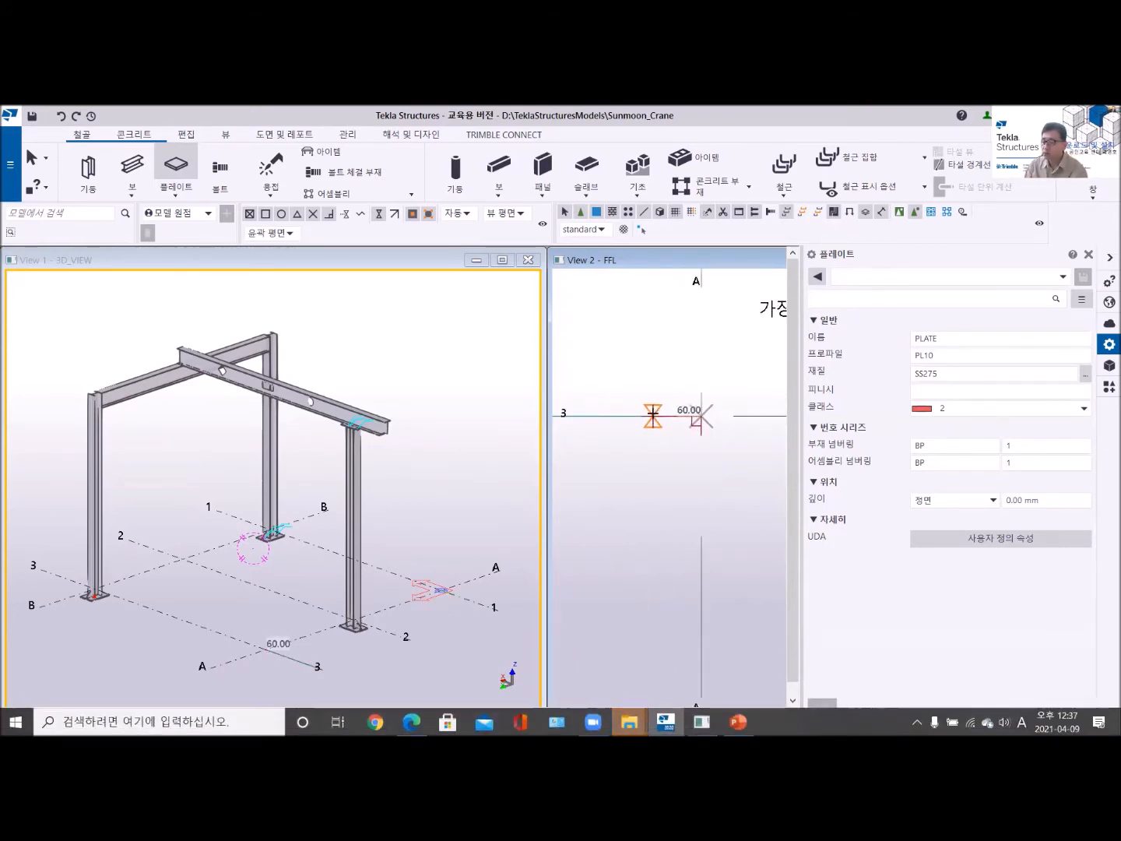
scroll(596, 413, "down", 2)
middle_click_drag(627, 423, 676, 417)
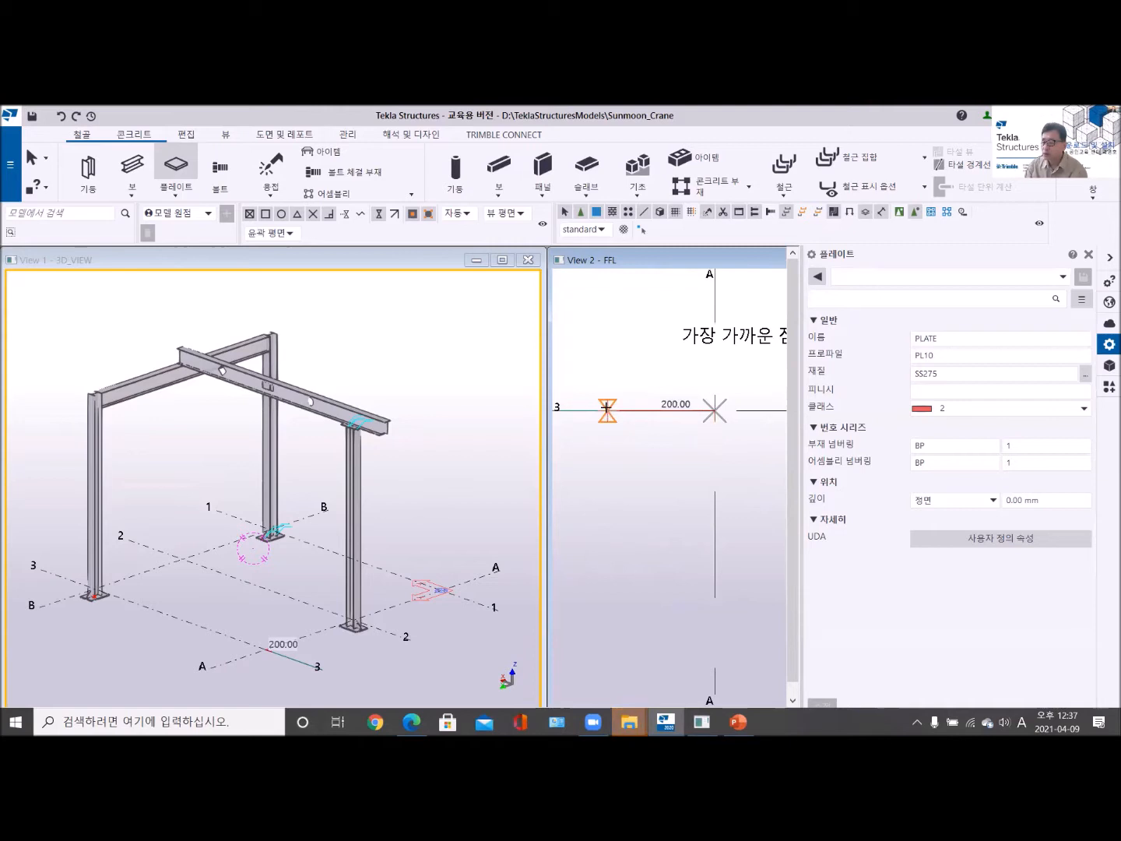
left_click(606, 407)
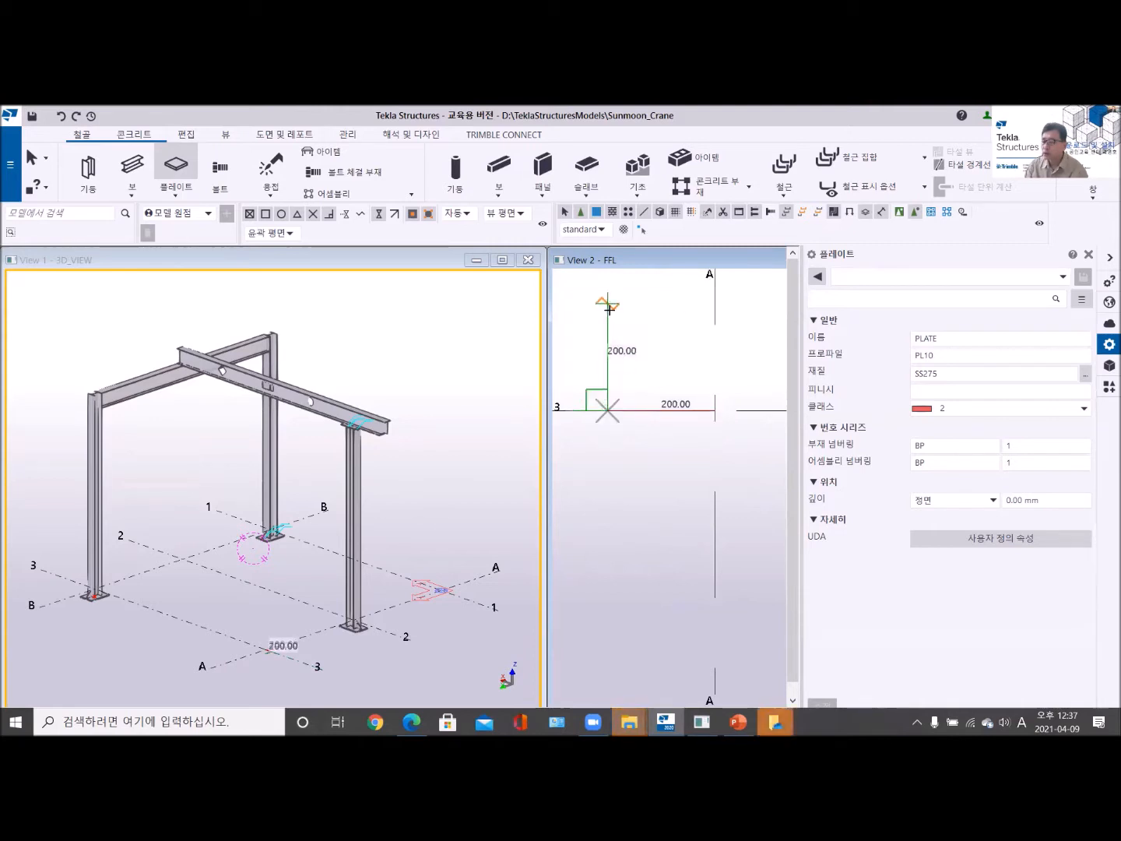
middle_click_drag(610, 311, 612, 366)
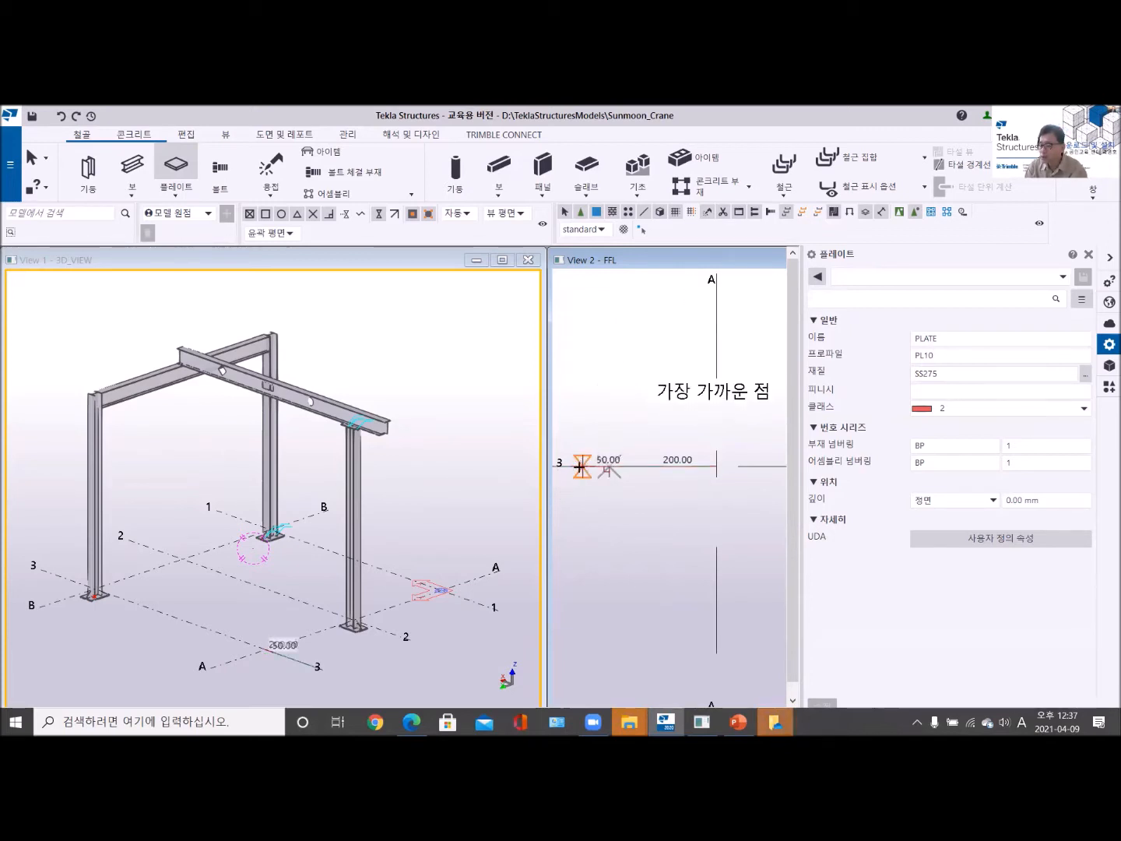
left_click(580, 466)
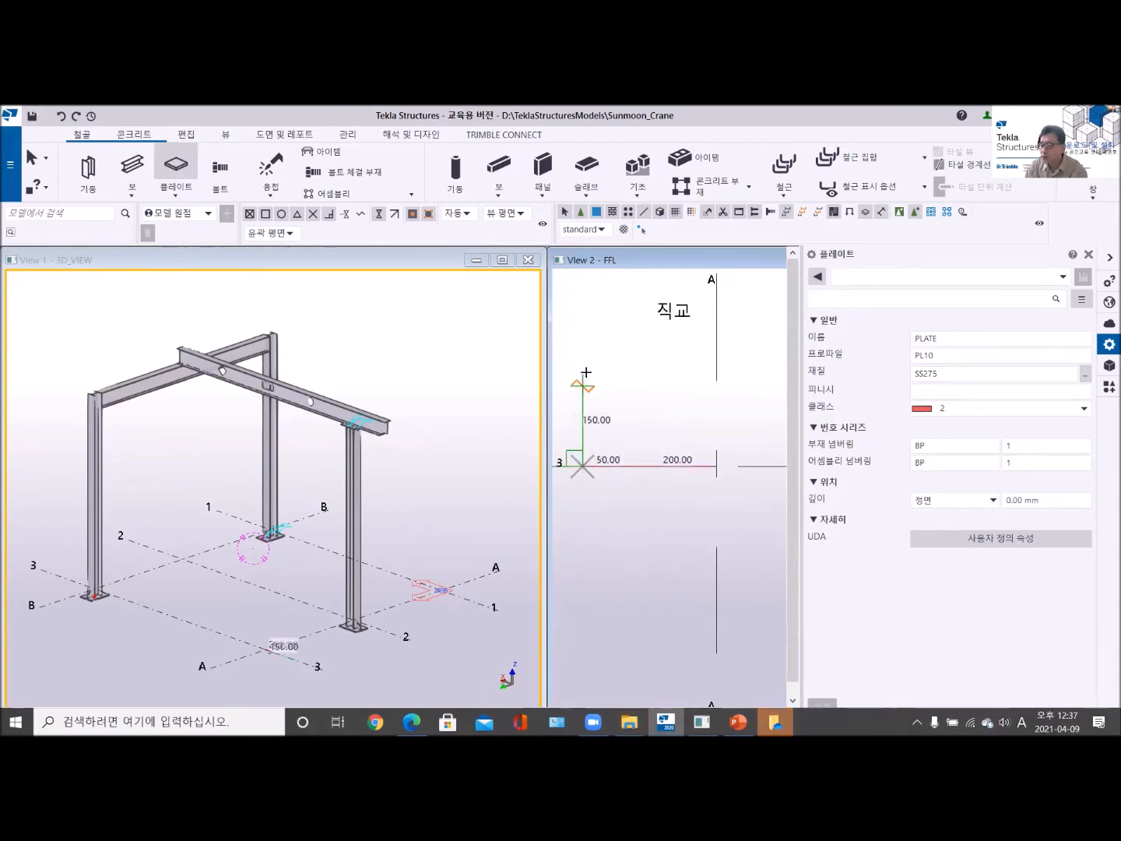
- Add a plate corner 200 mm off grid 3 away from grid 2, and another 500 mm parallel to grid 3 toward grid B
left_click(585, 363)
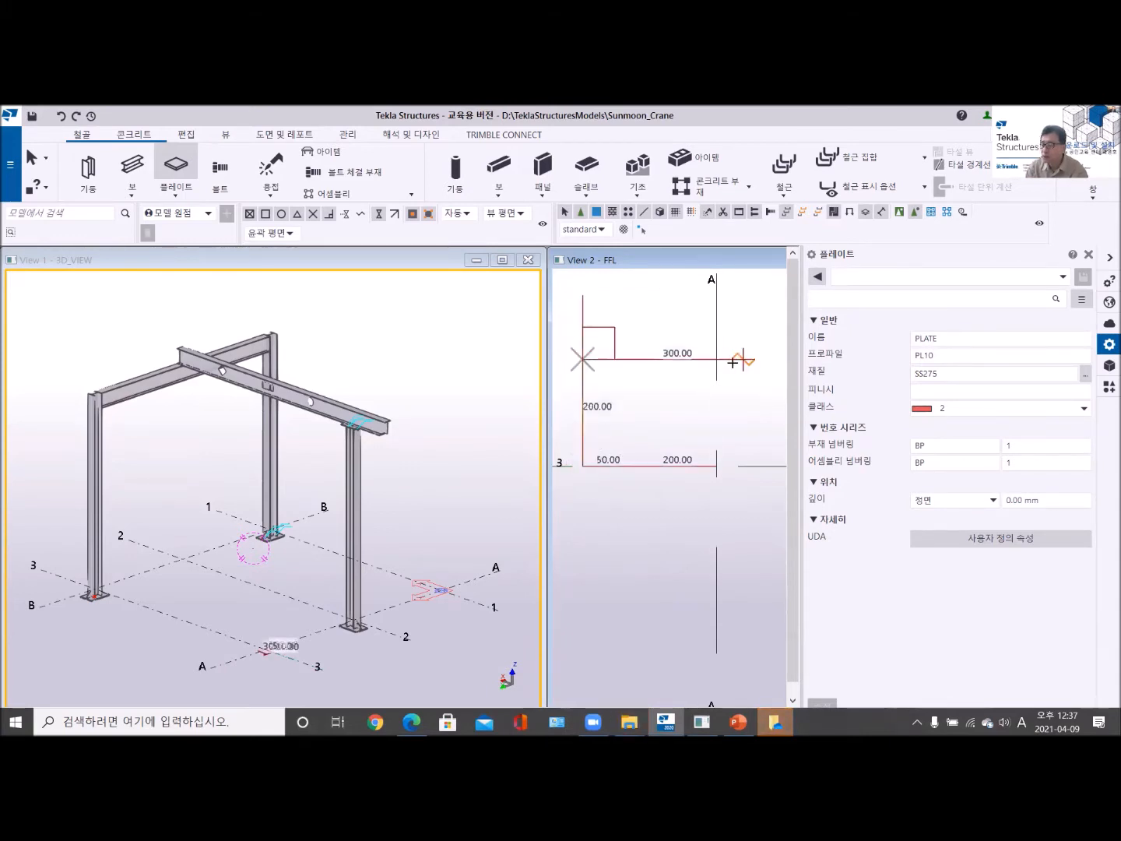
scroll(757, 359, "down", 2)
middle_click_drag(763, 358, 735, 376)
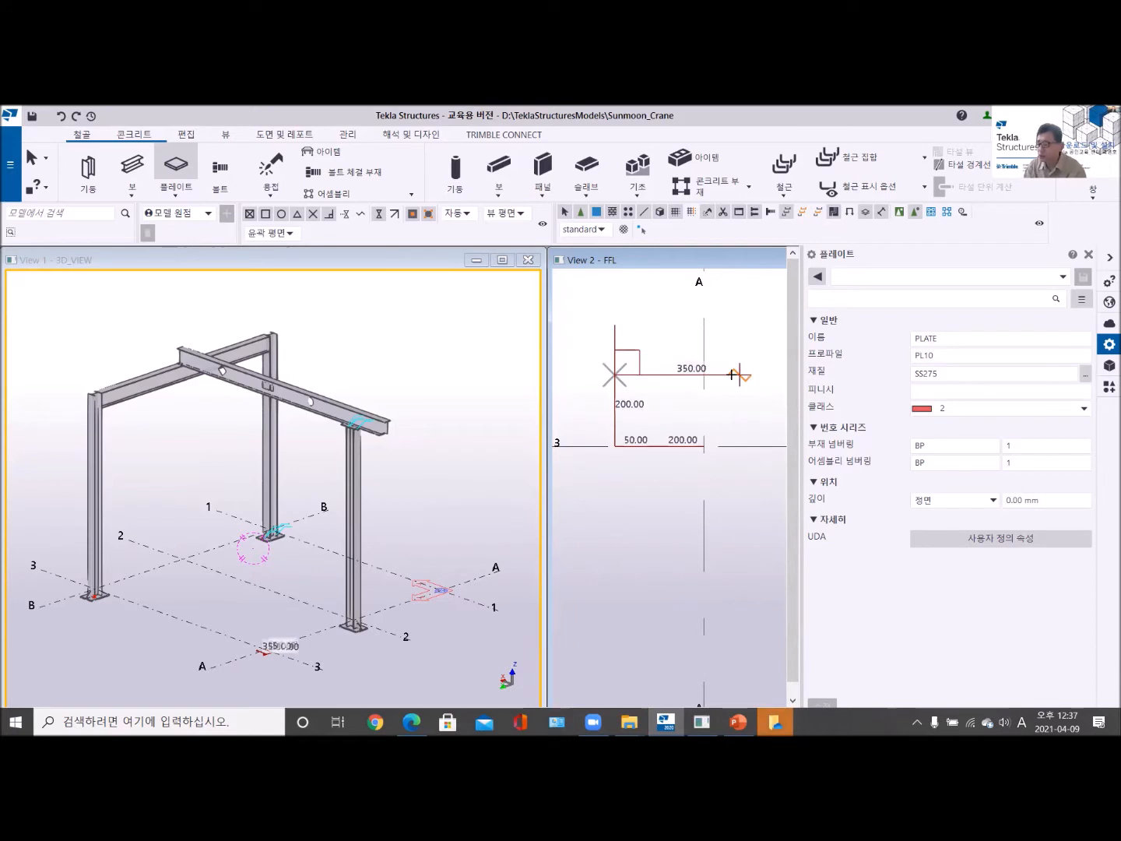
type("500")
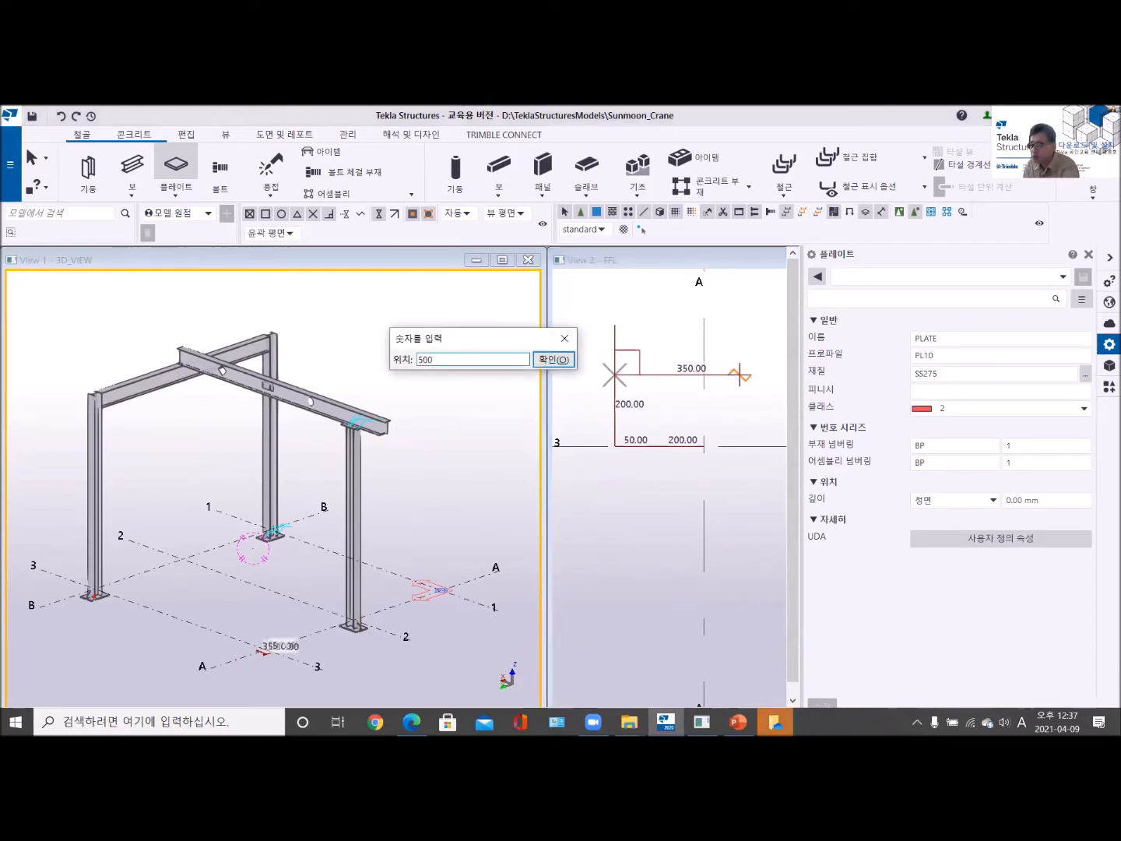
key("Return")
- Add the next plate corner 400 mm toward grid 2, perpendicular to the 500 mm edge
scroll(746, 435, "down", 3)
scroll(747, 435, "up", 4)
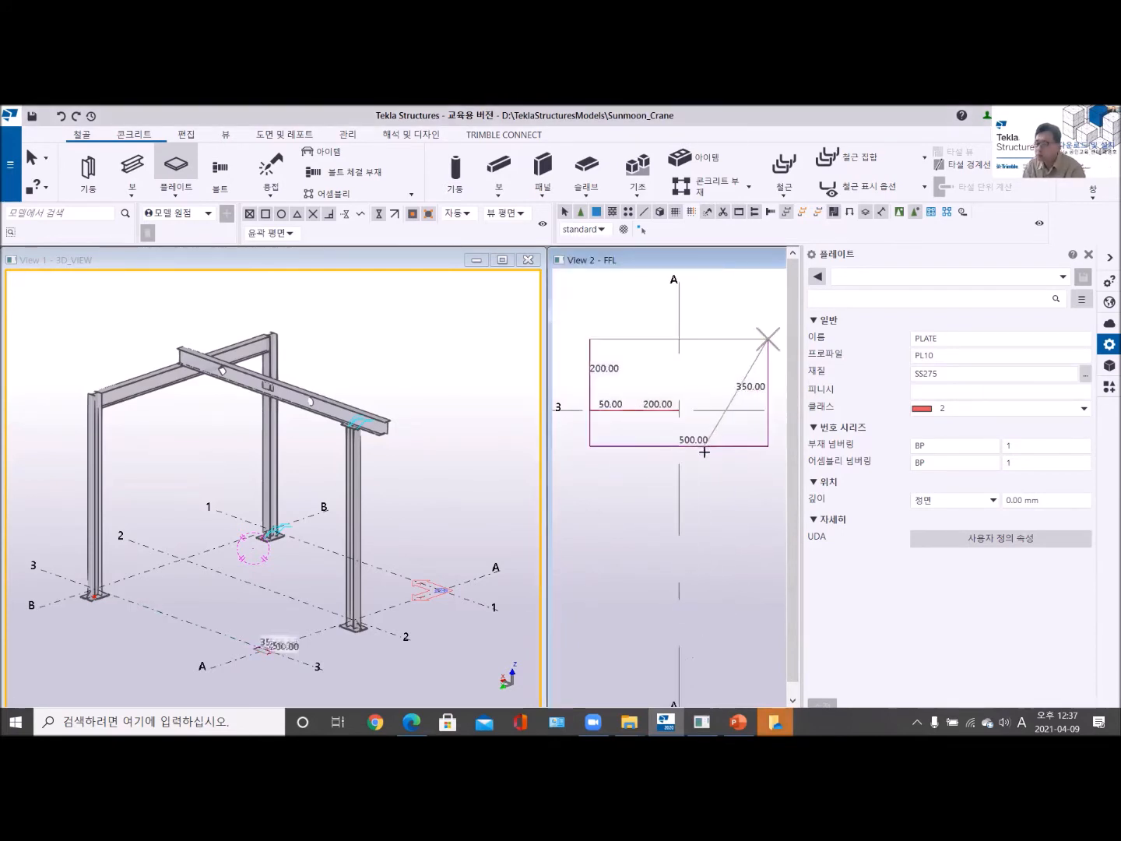
type("400")
key("Return")
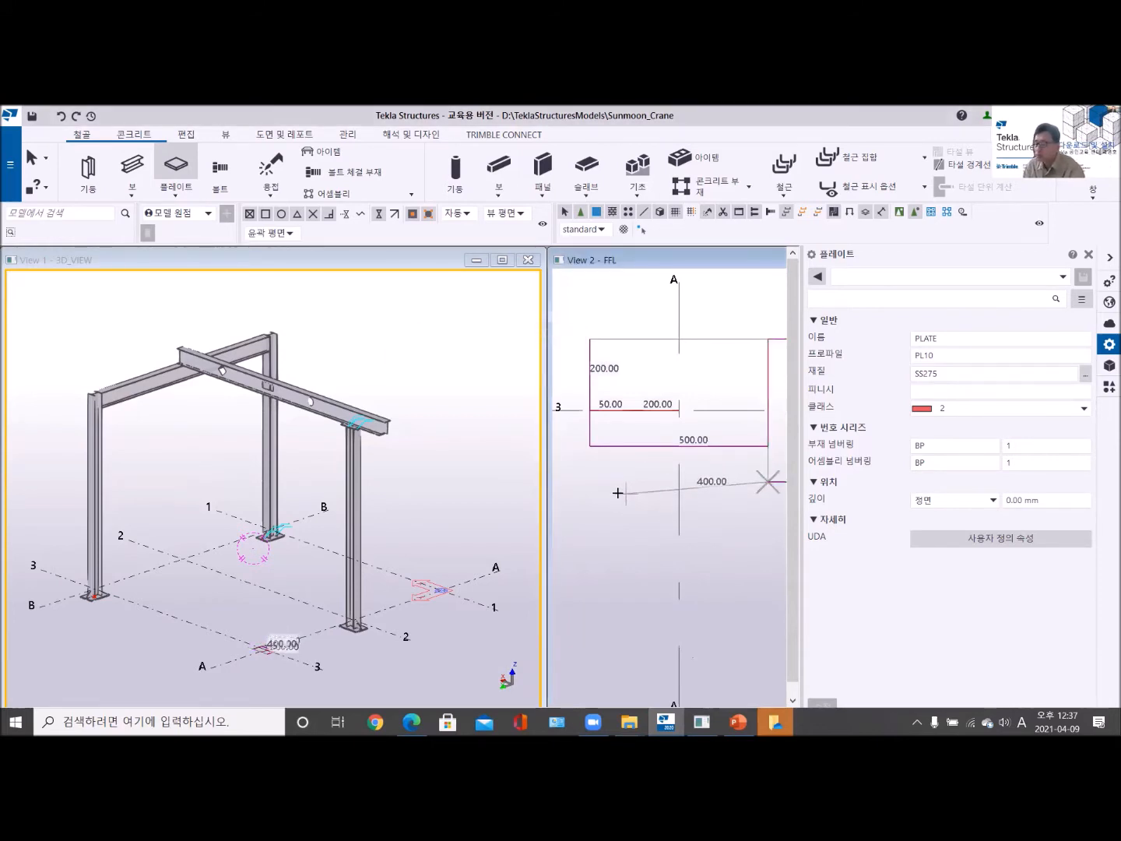
- Add the last plate corner parallel to the 500 mm edge, close the rectangular outline to create the plate, and end the command
left_click(592, 481)
right_click(629, 295)
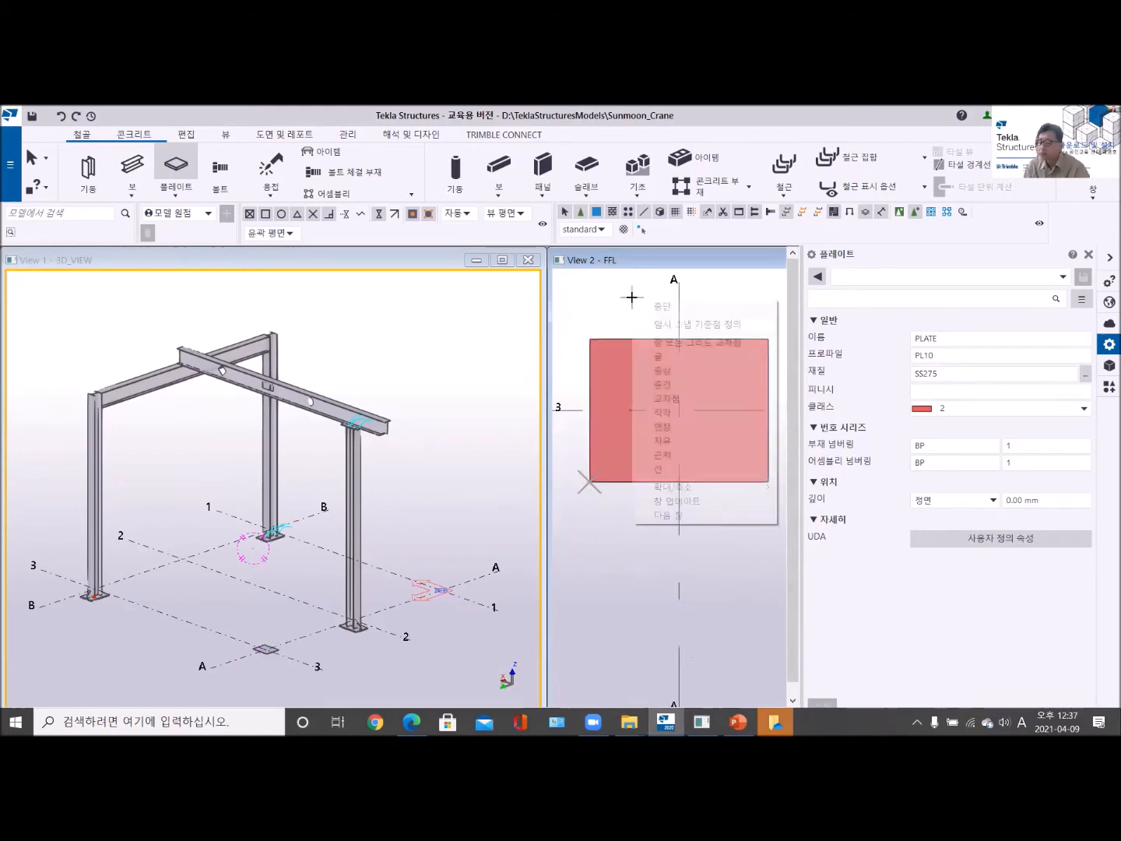
left_click(658, 305)
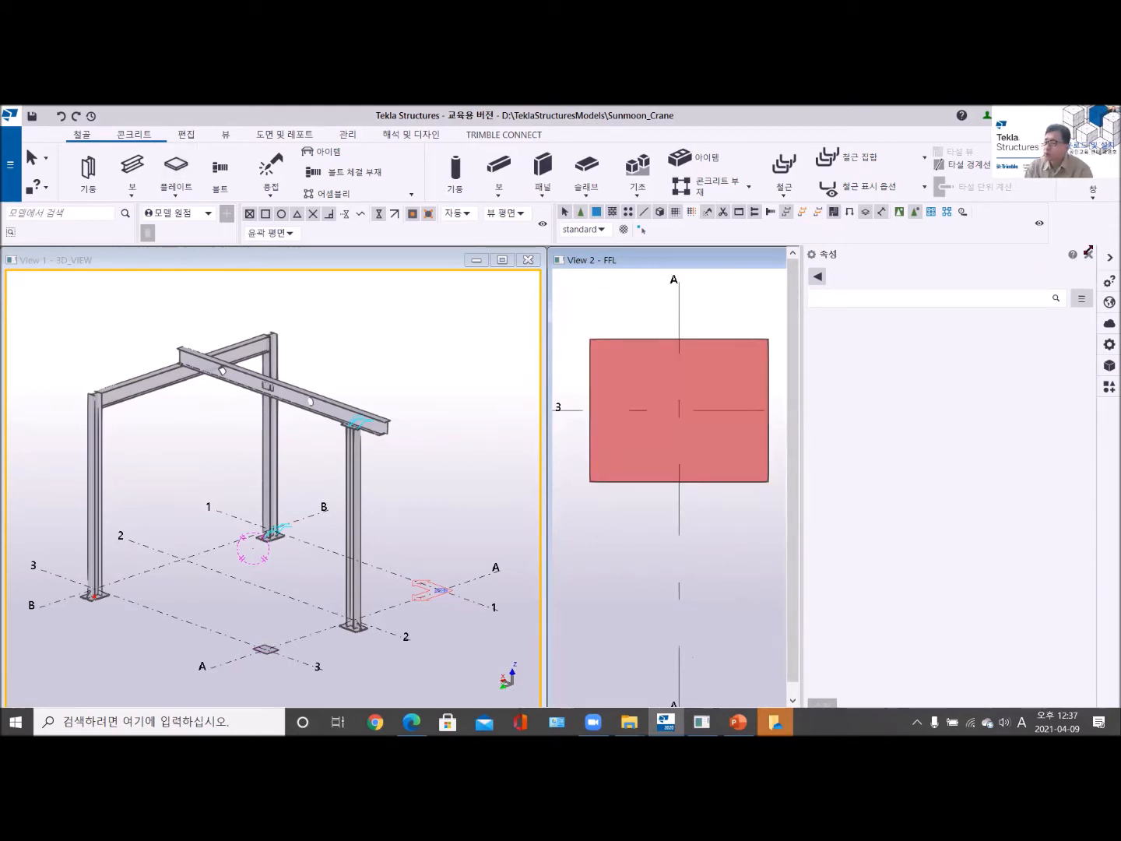
- Close the properties display and tile the FFL and 3D views side by side
left_click(1089, 254)
left_click(1049, 261)
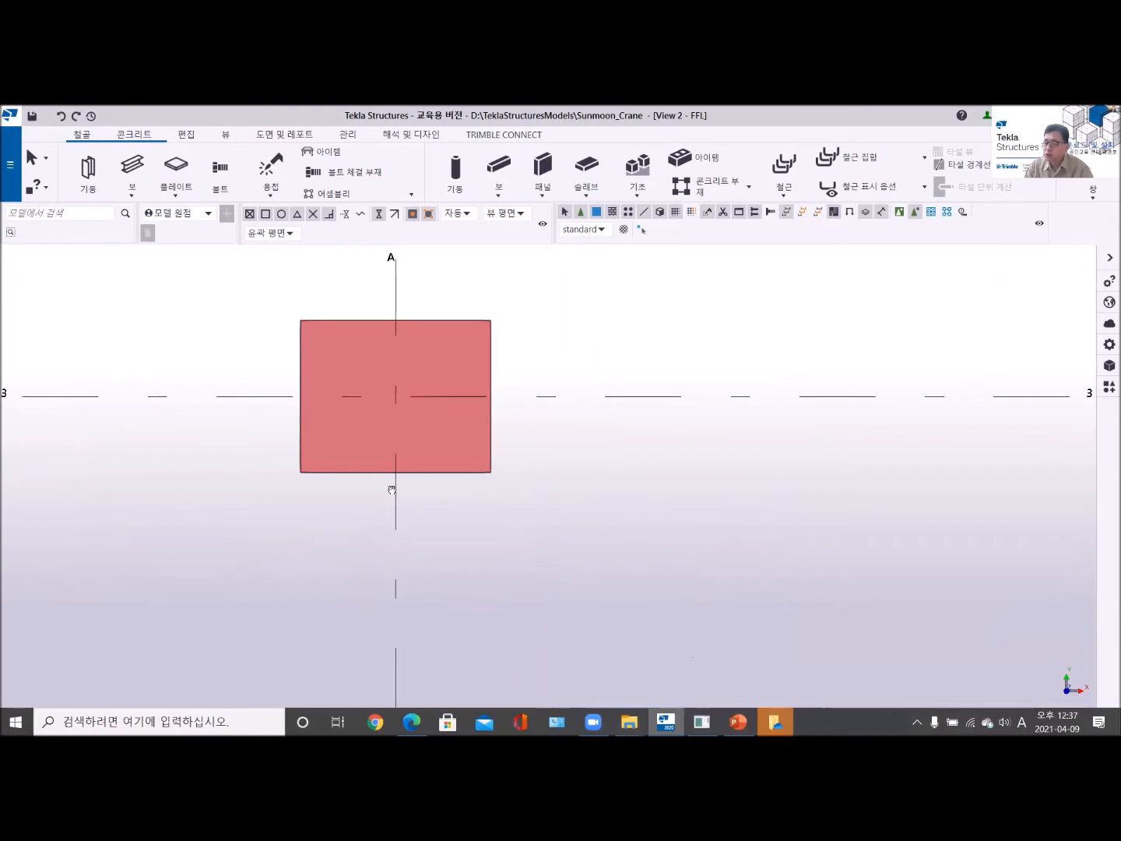
scroll(394, 491, "up", 3)
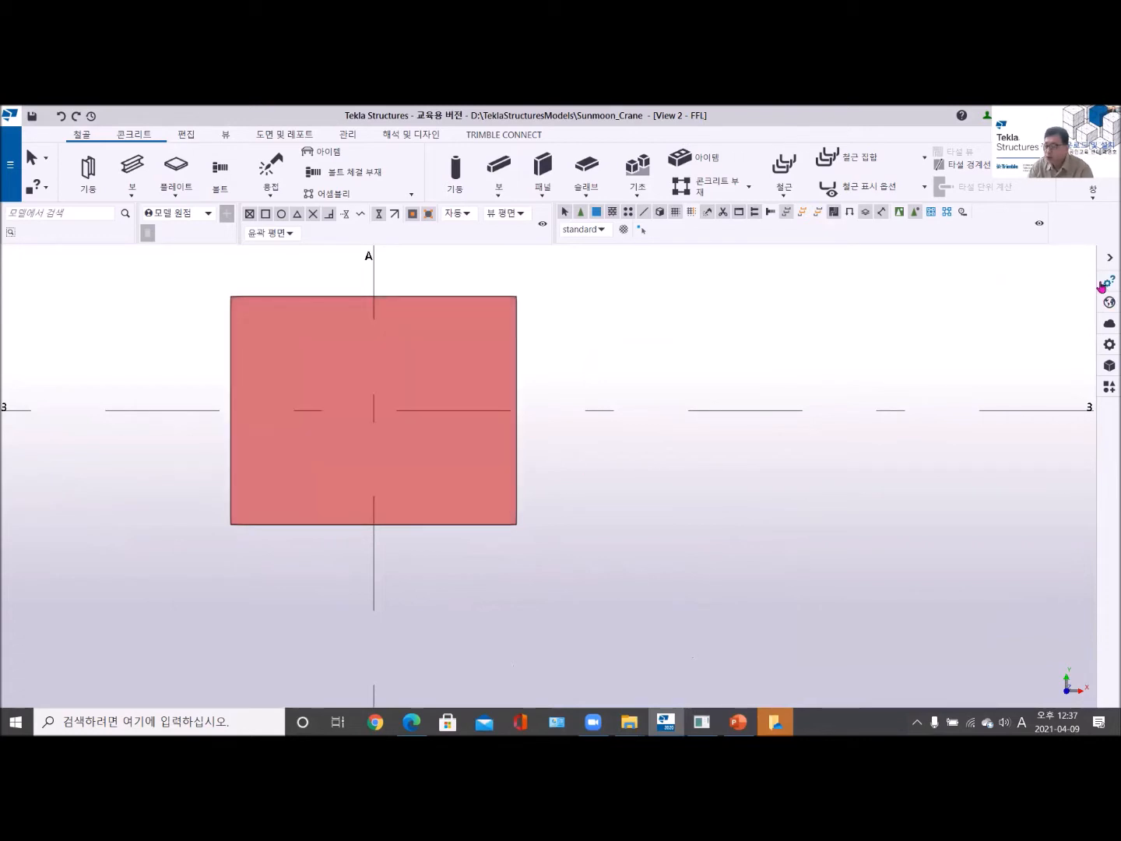
left_click(1094, 189)
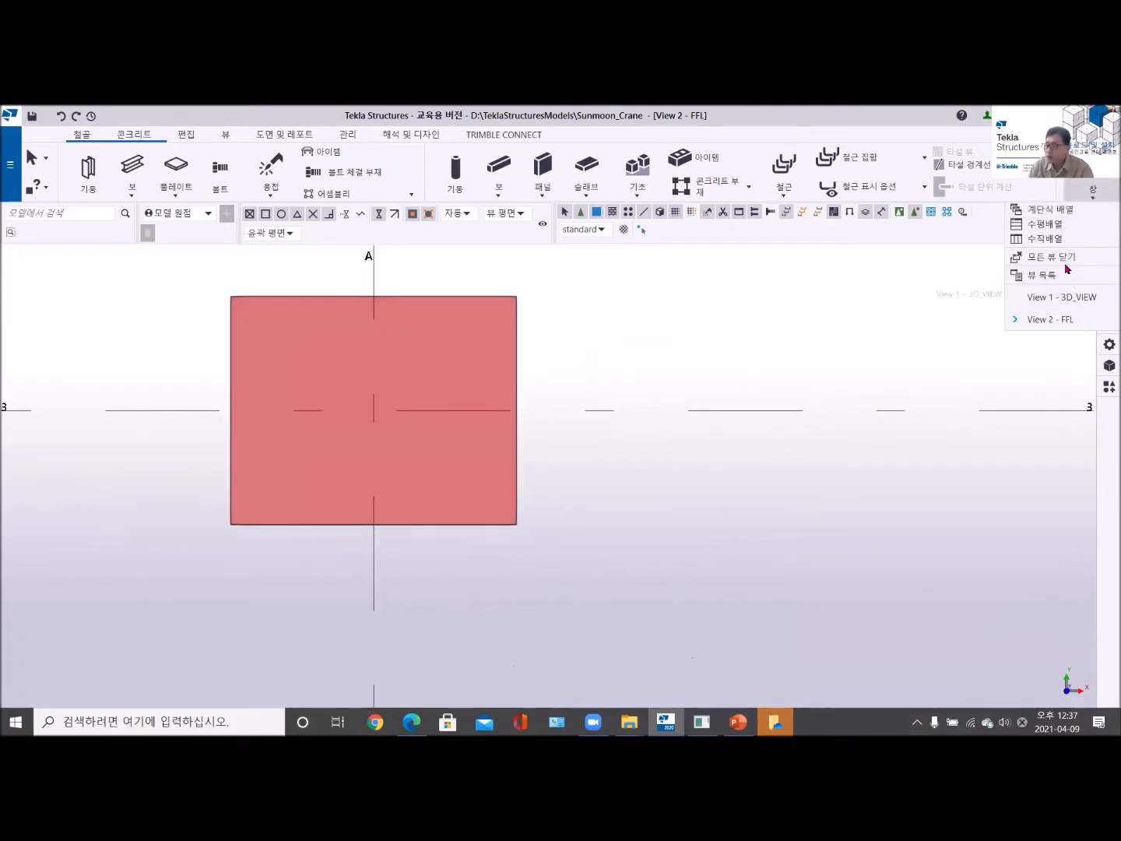
left_click(1045, 238)
- Examine the new plate up close at the grid A and 3 intersection in the 3D view
middle_click_drag(773, 533, 801, 448)
scroll(826, 573, "up", 8)
middle_click_drag(878, 535, 791, 440)
scroll(791, 441, "up", 4)
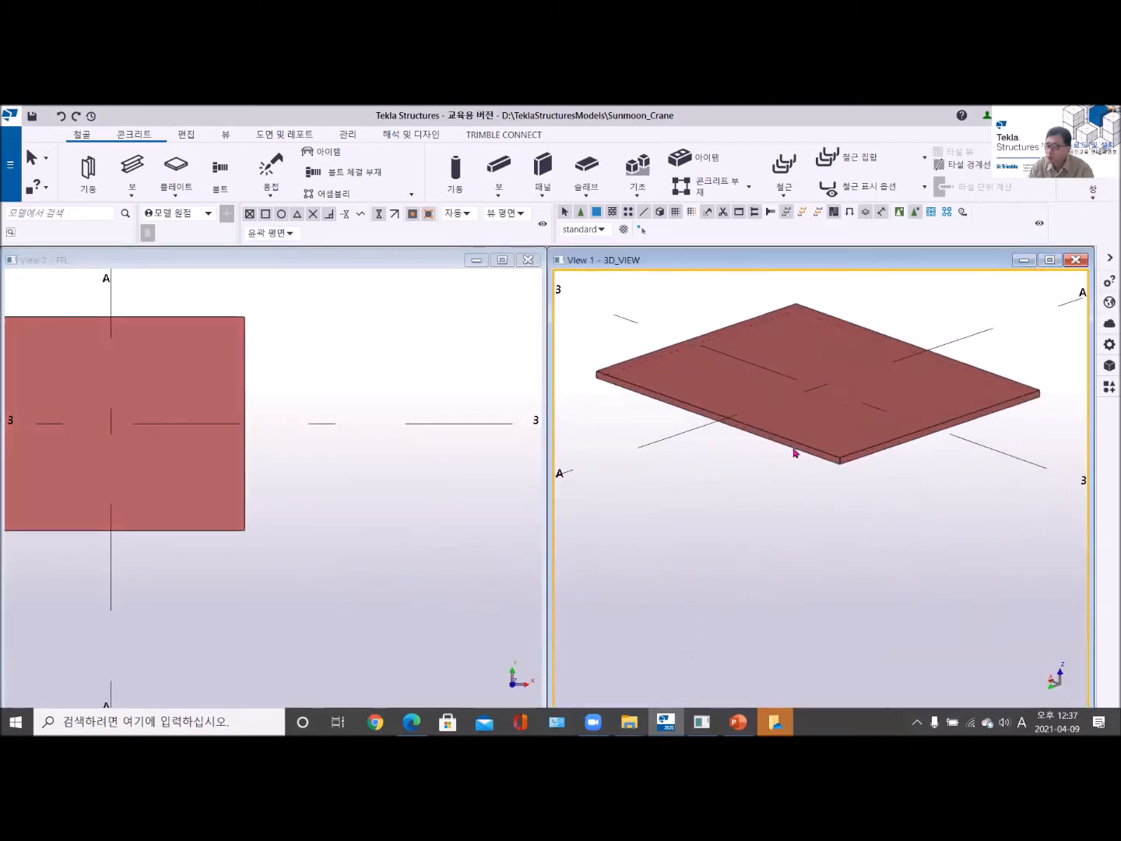
left_click(802, 454)
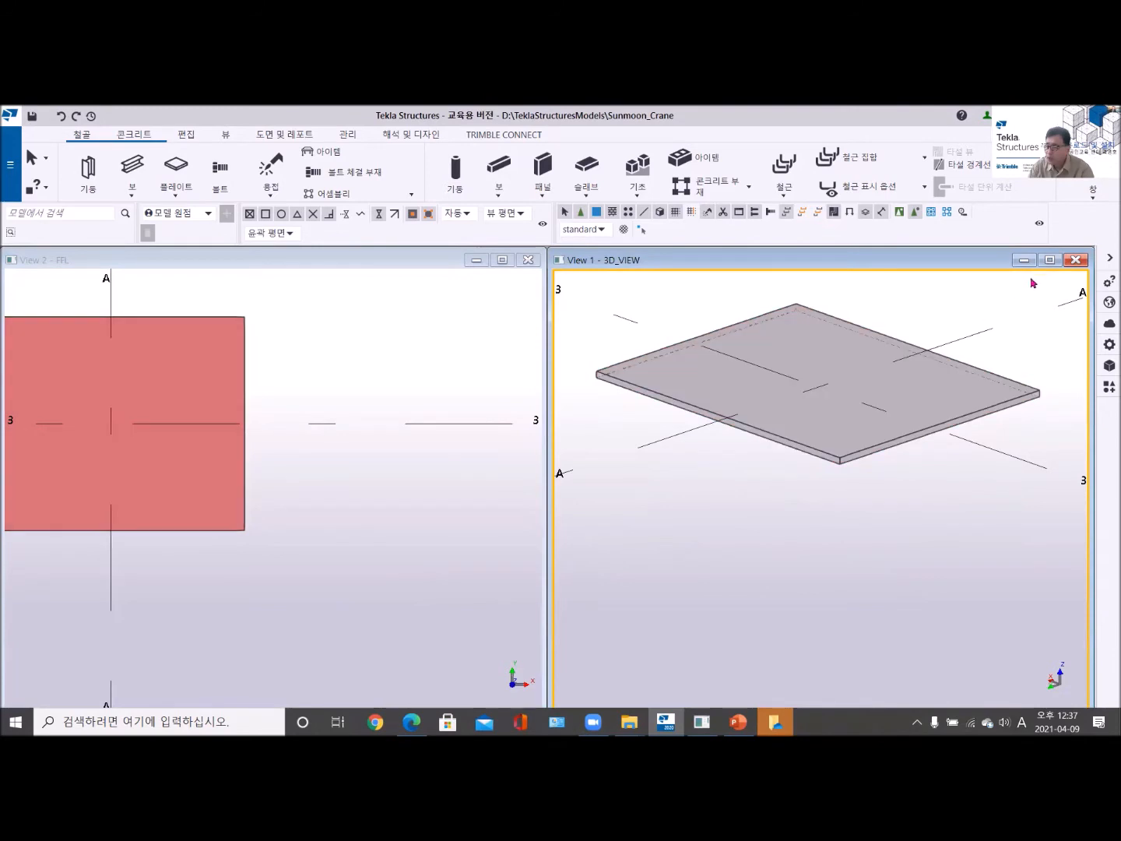
middle_click_drag(820, 401, 819, 479)
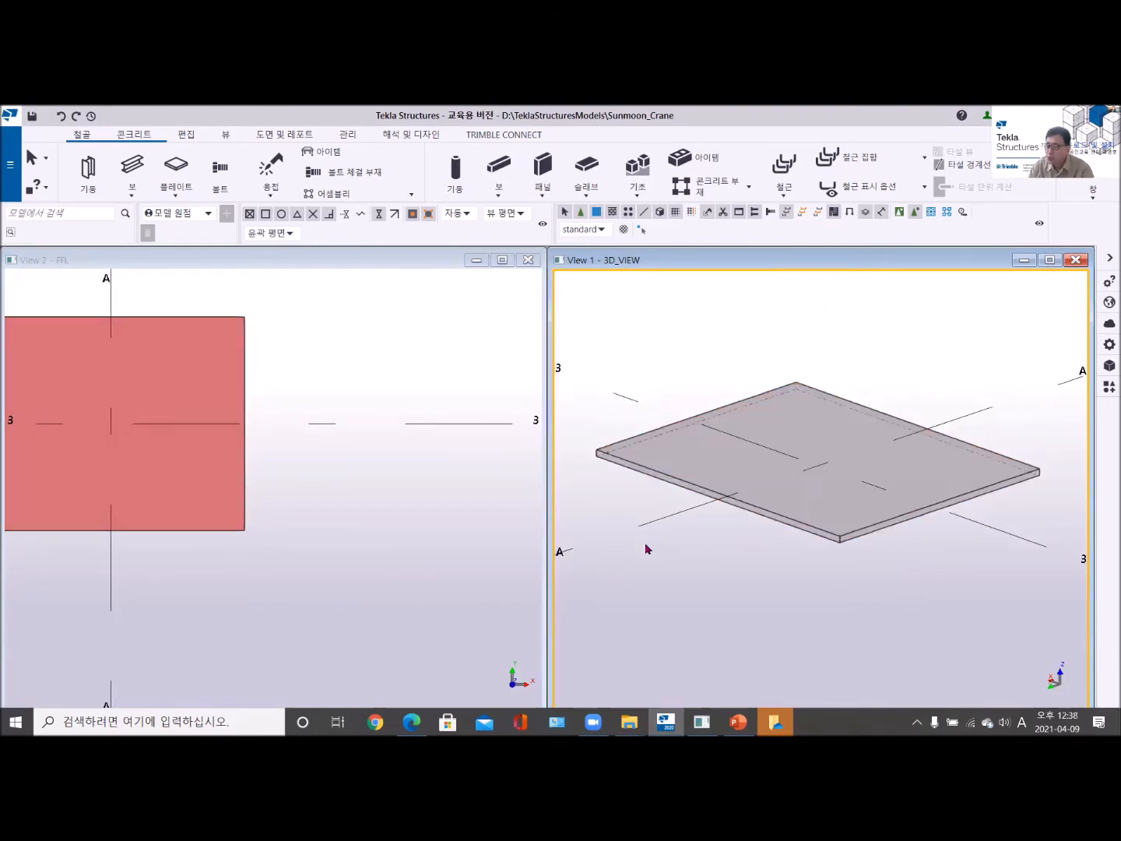
left_click(697, 577)
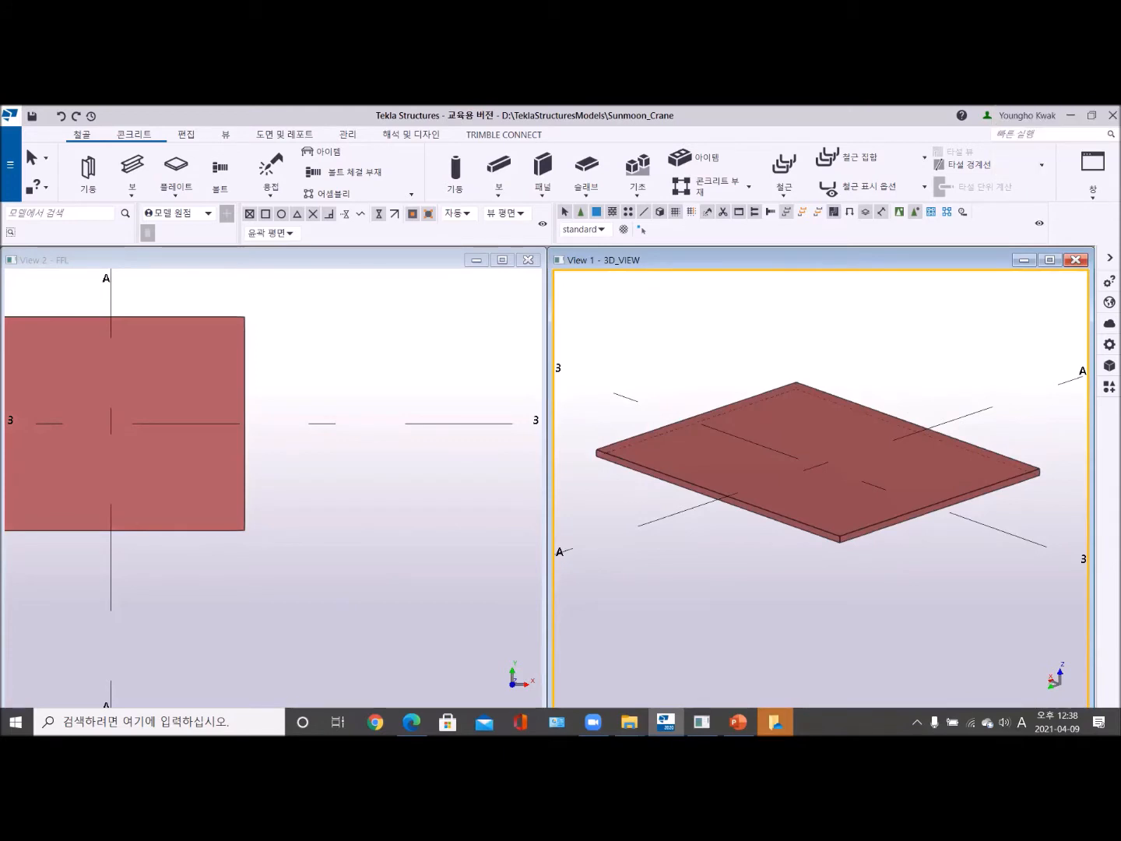
mouse_move(818, 490)
middle_mouse_down()
mouse_move(831, 481)
mouse_move(824, 473)
middle_mouse_up()
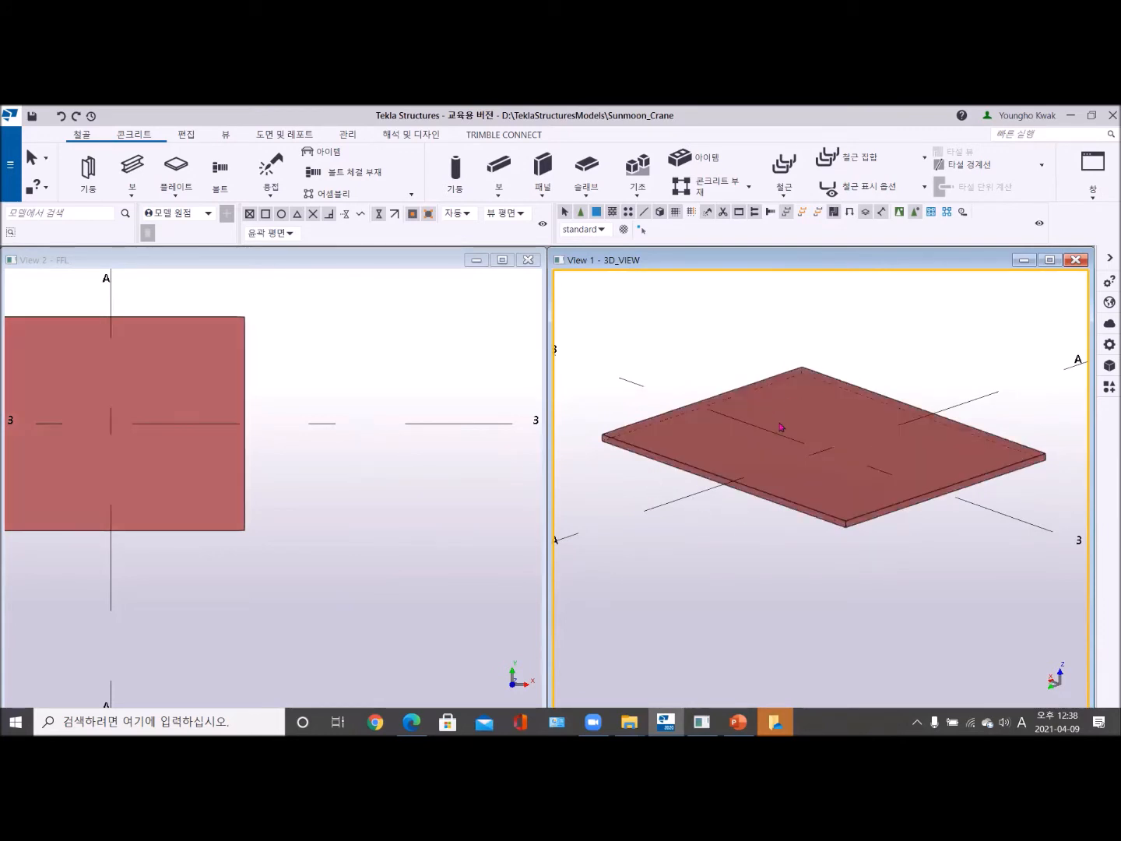
- Place a concrete pad footing under the plate at the intersection of grids A and 3, and open its properties
left_click(125, 137)
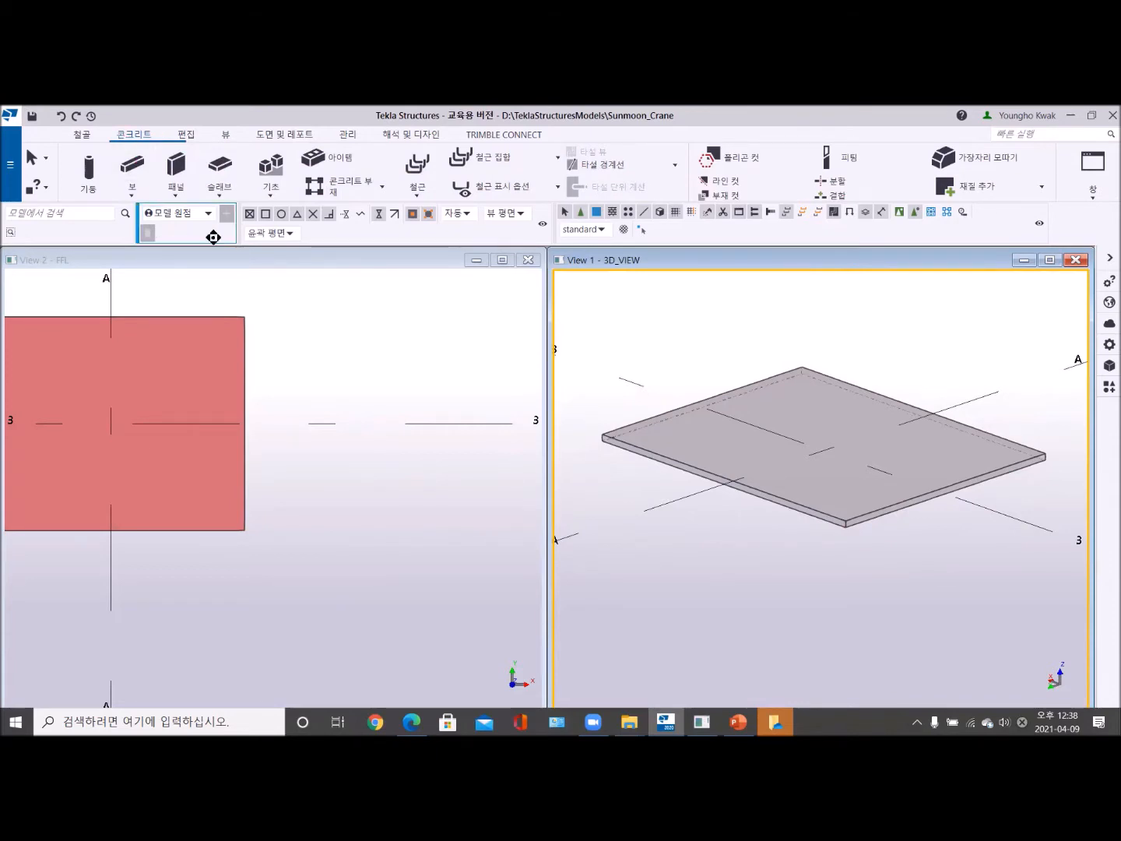
left_click(276, 169)
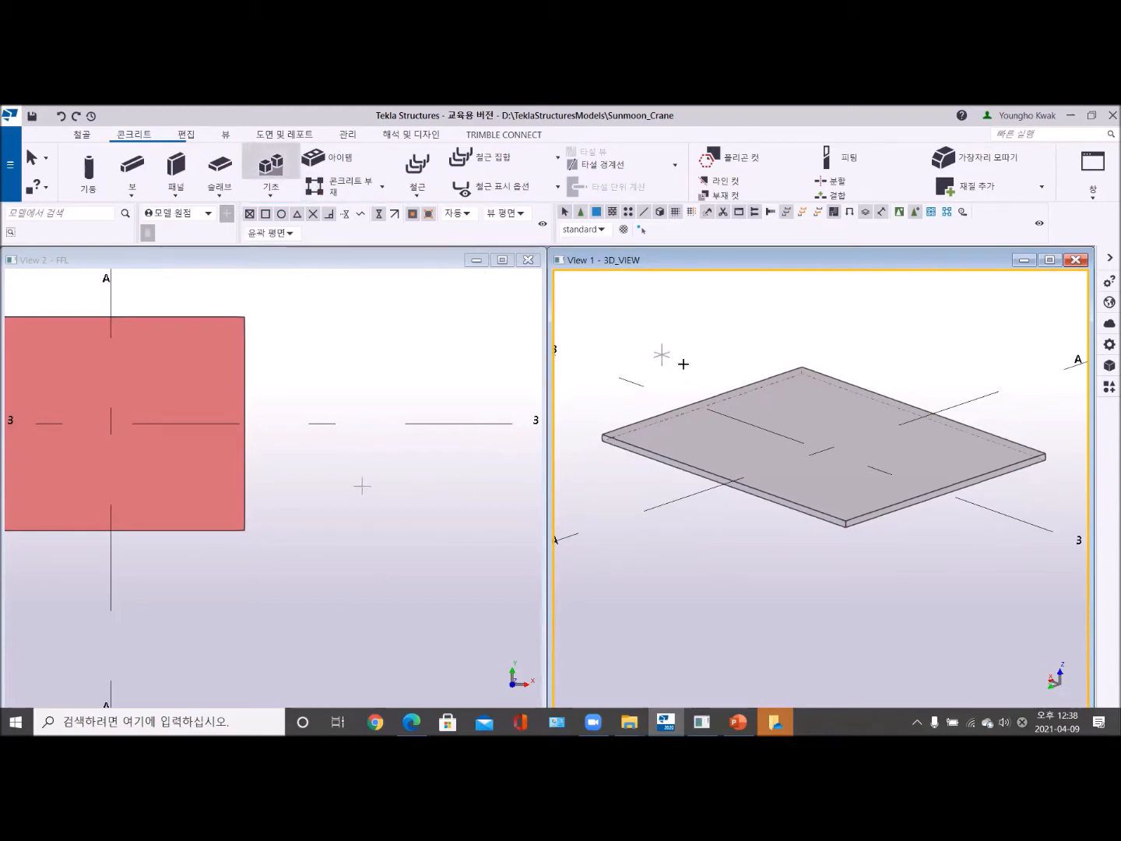
left_click(825, 452)
right_click(640, 311)
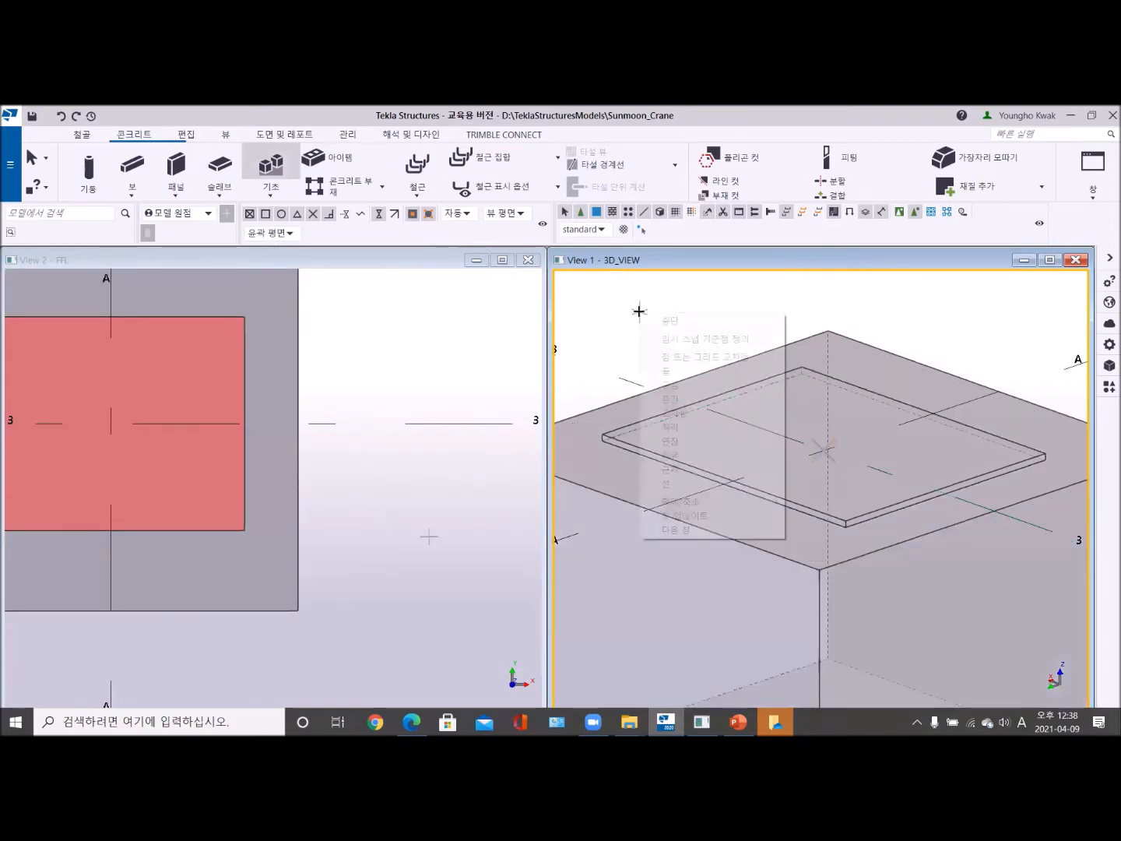
left_click(672, 322)
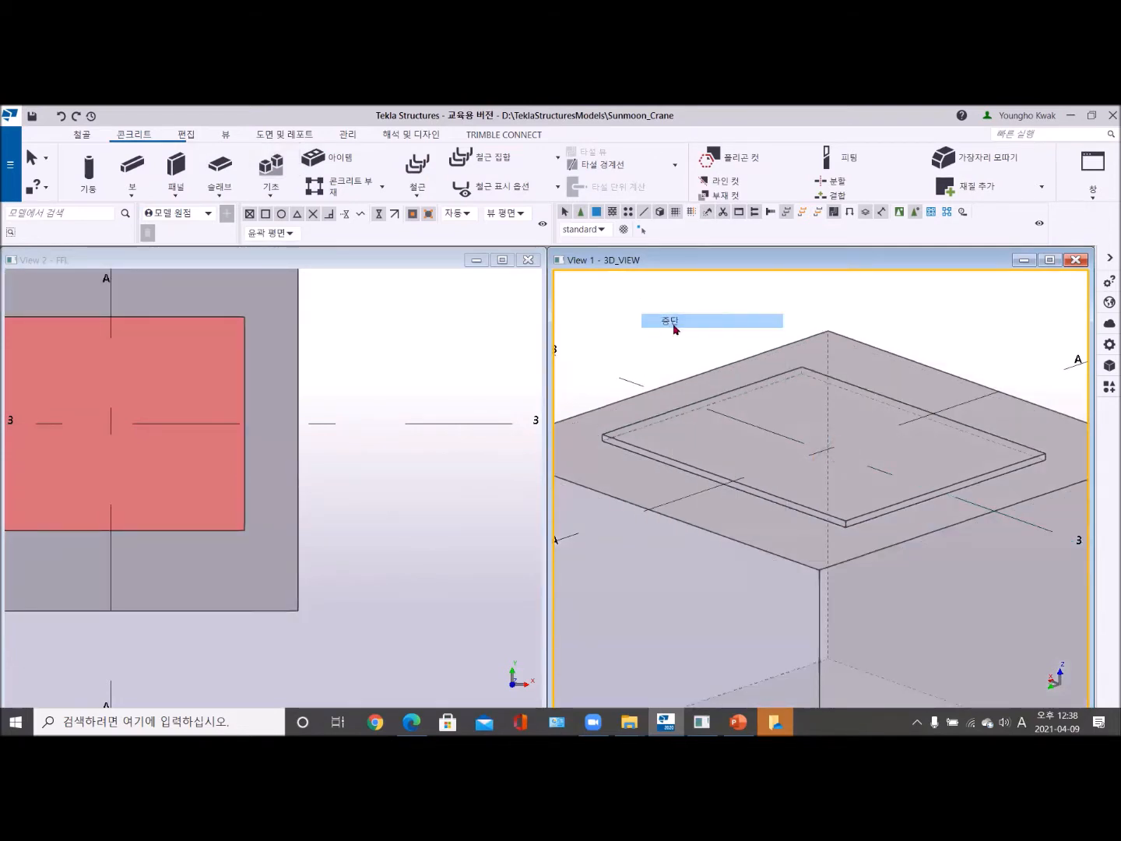
scroll(674, 327, "down", 3)
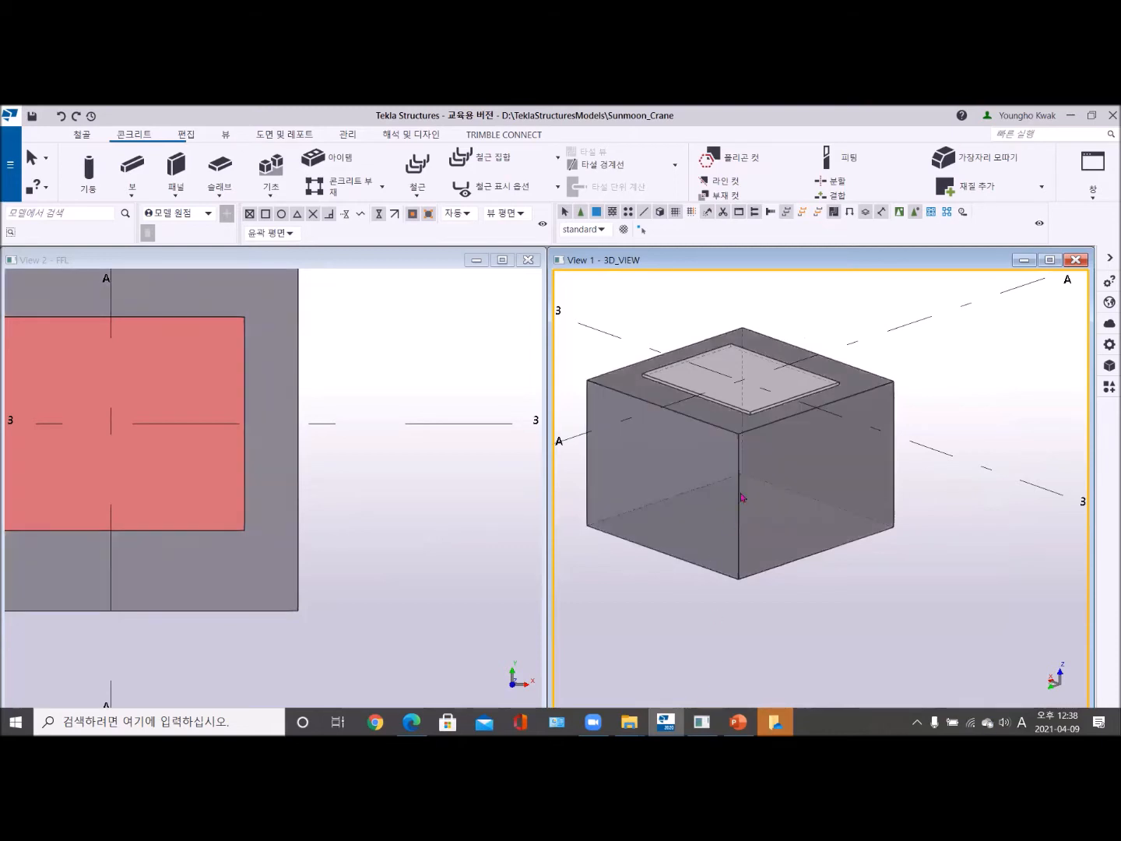
double_click(742, 438)
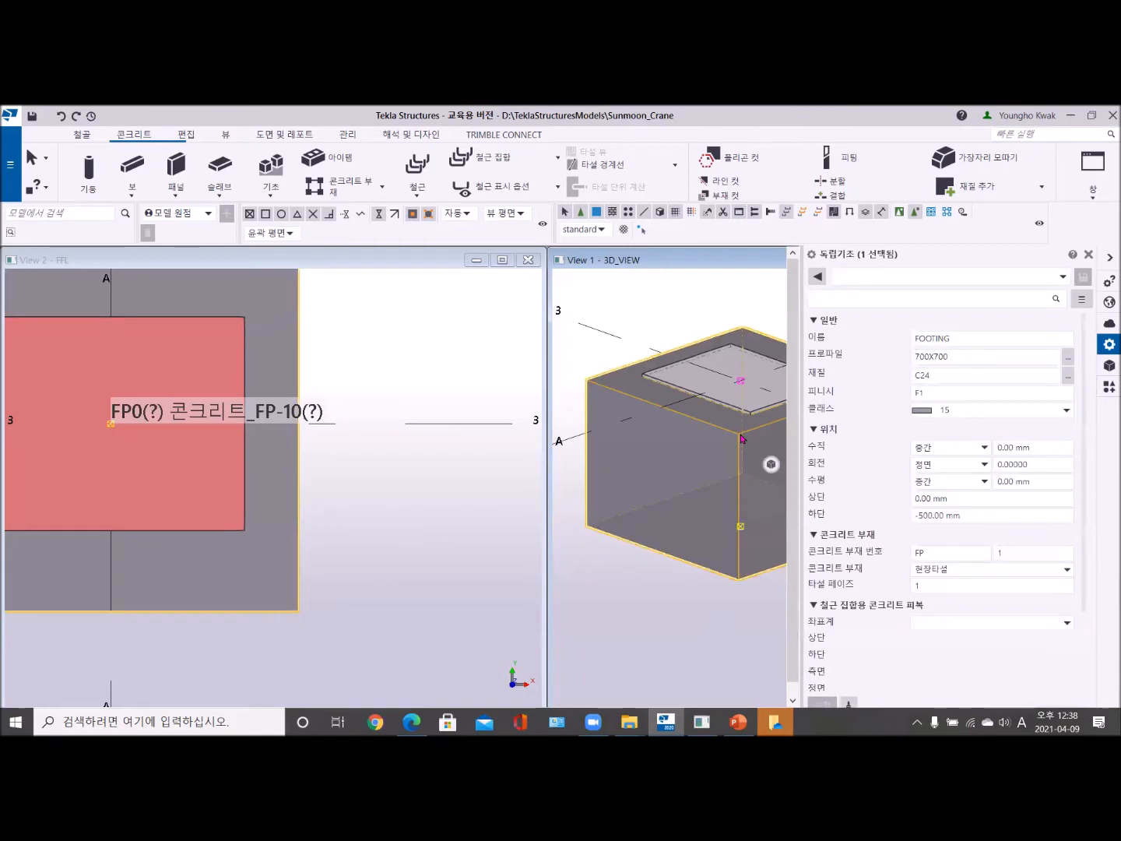
- Set the pad footing's profile to 500X400 and apply the modification
left_click(915, 355)
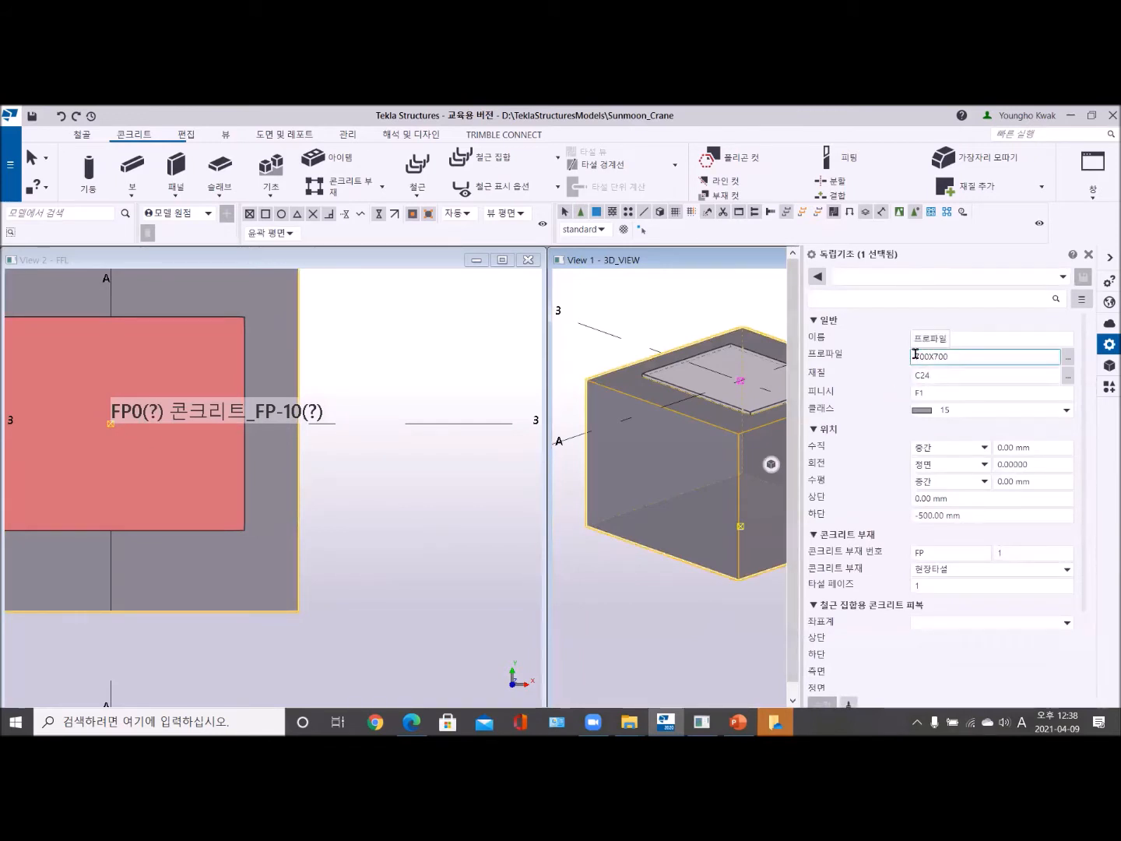
left_click_drag(915, 356, 921, 356)
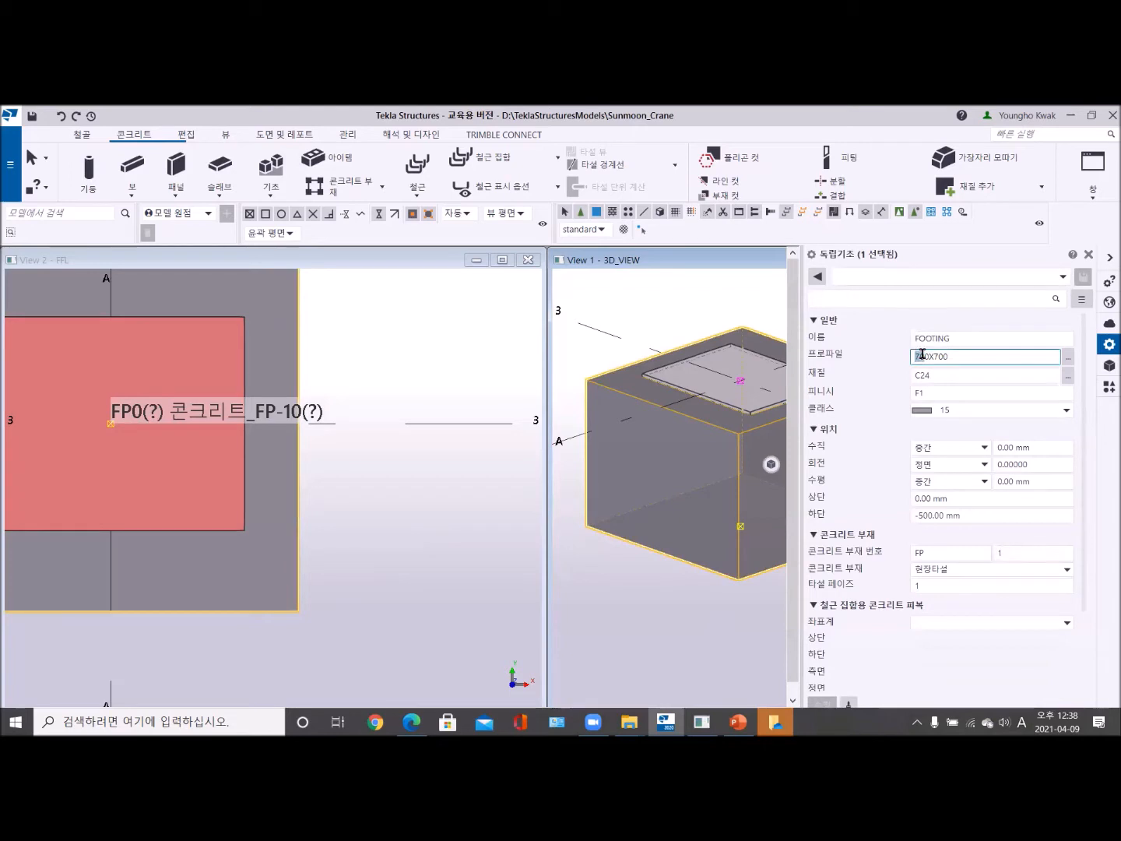
left_click_drag(921, 353, 917, 356)
type("5")
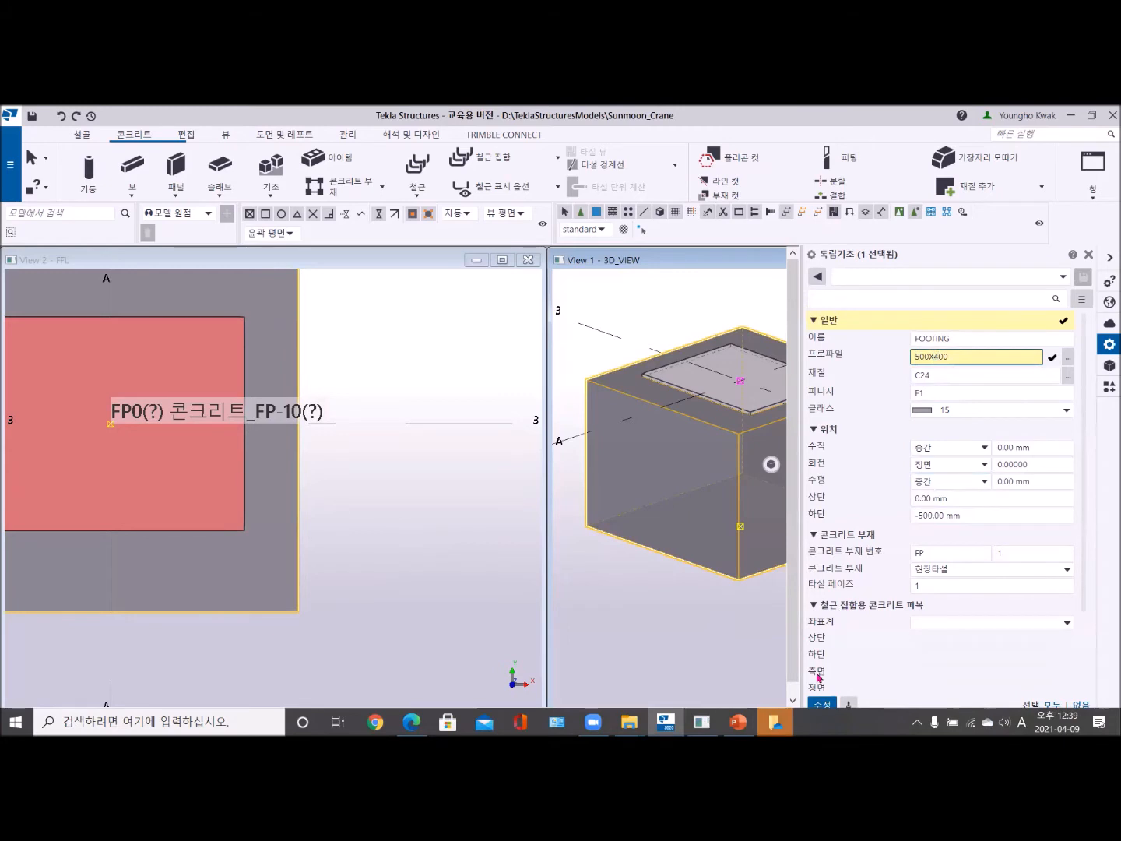
left_click(822, 703)
middle_click_drag(704, 464, 596, 491)
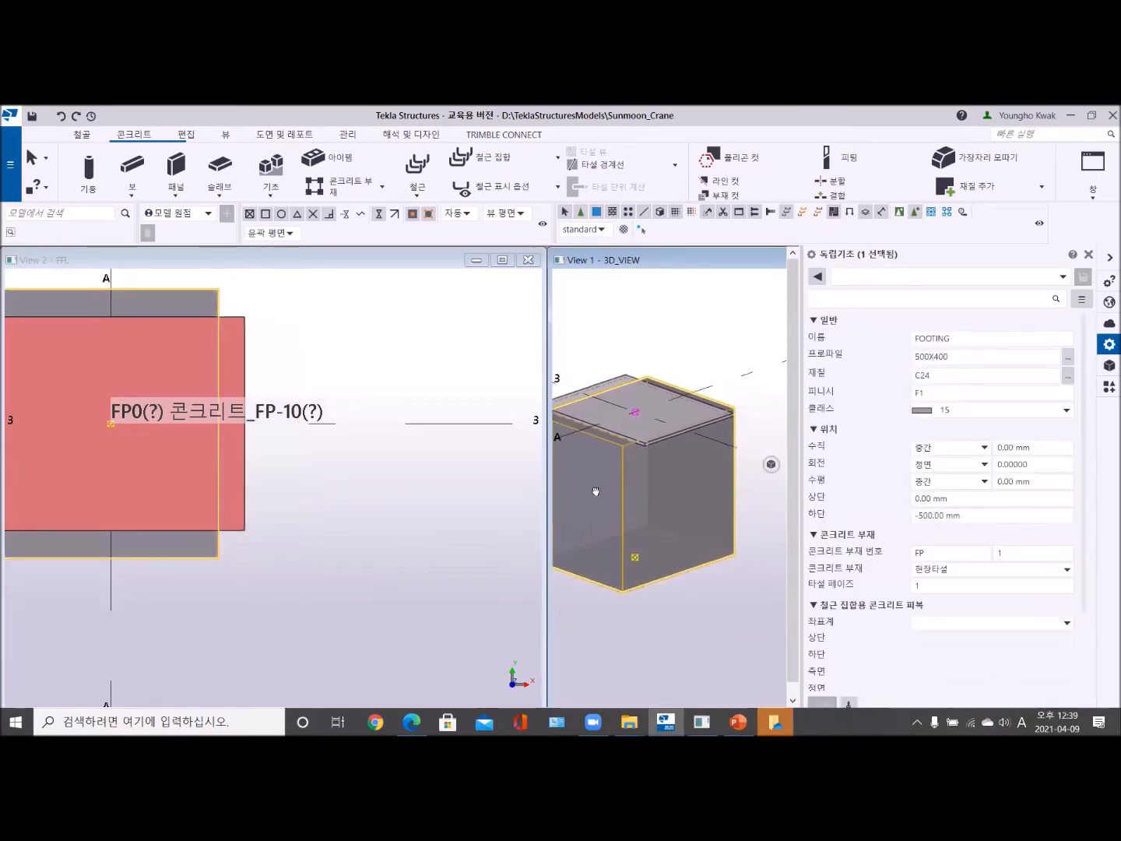
- Set the pad footing's profile to 400X500 and apply the modification
left_click(920, 356)
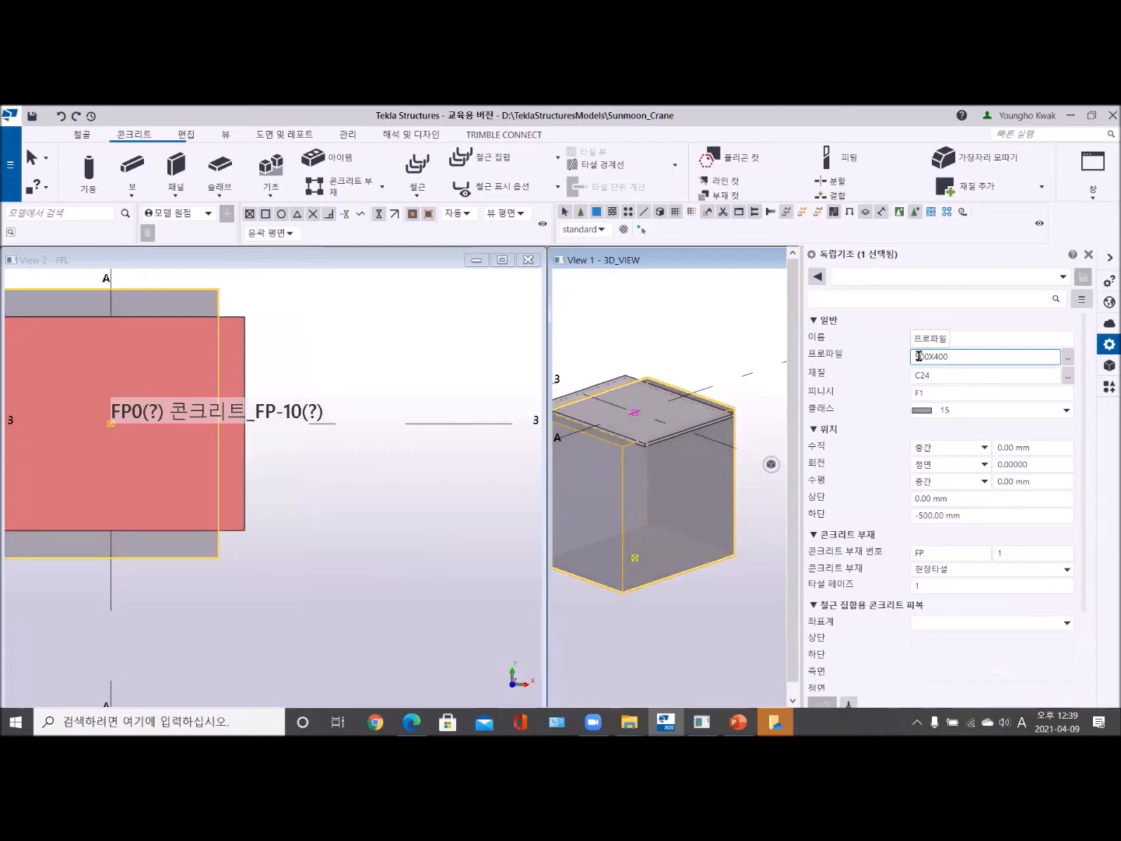
key("BackSpace")
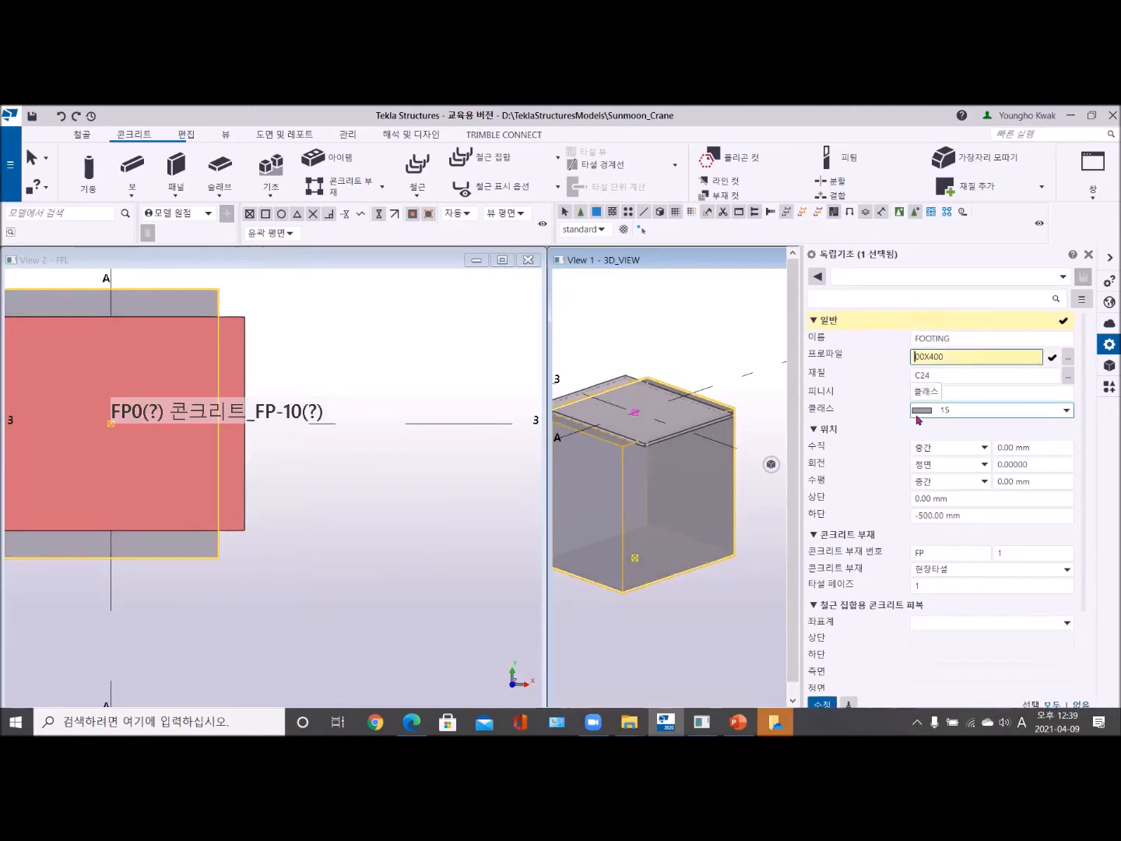
type("4")
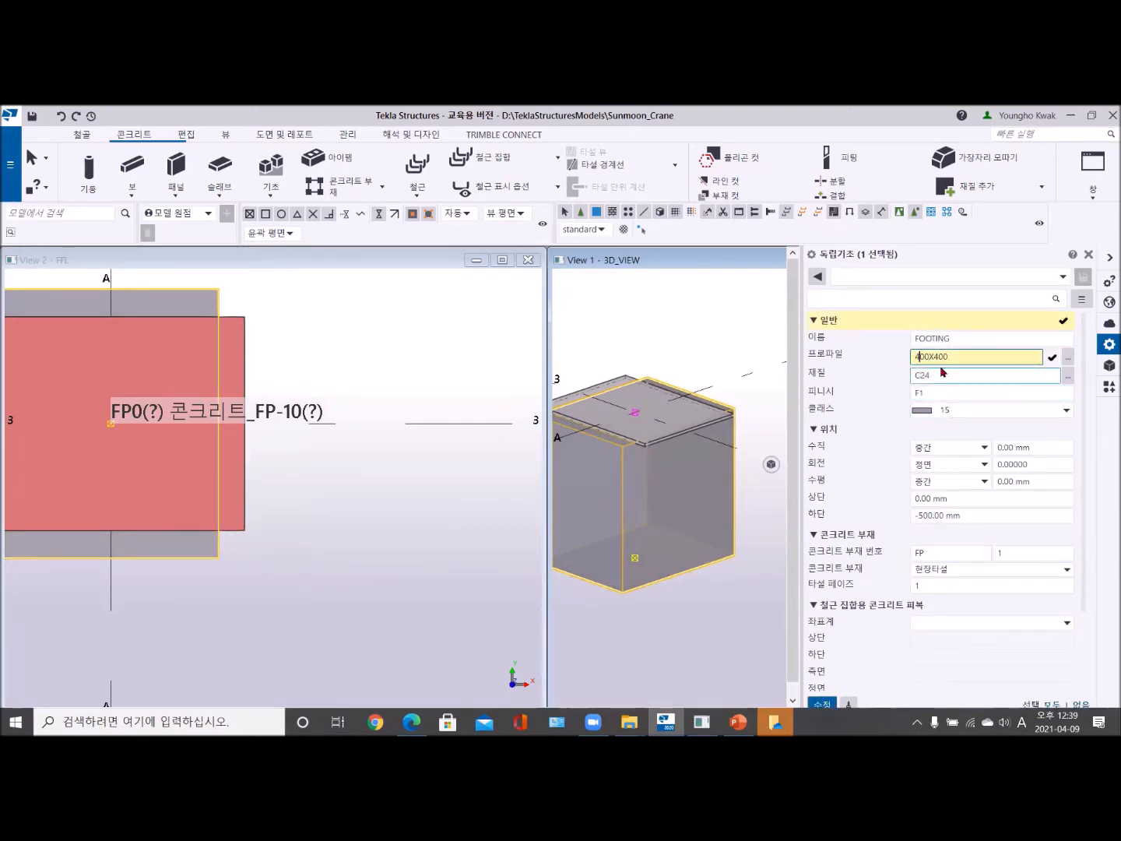
key("BackSpace")
type("5")
key("Return")
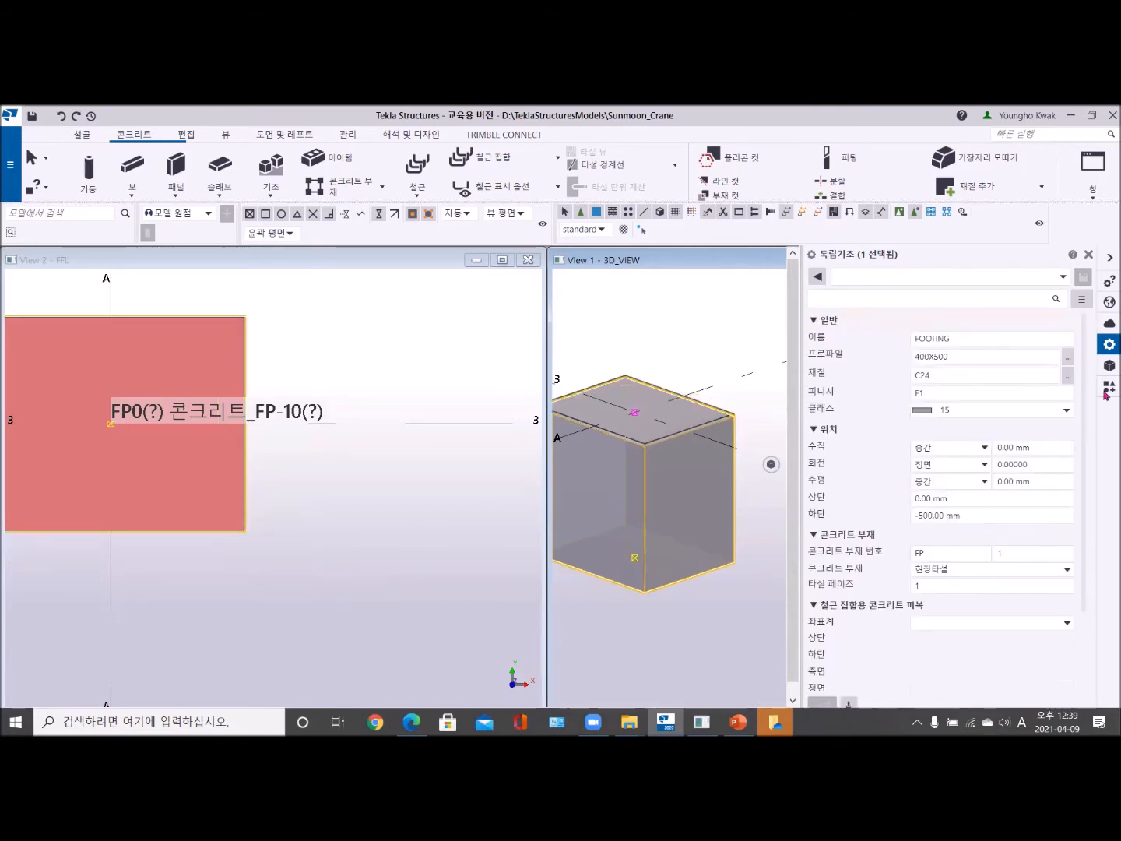
- Close the footing's properties and examine how the footing fits beneath the plate in the 3D view
left_click(693, 363)
scroll(613, 457, "down", 3)
middle_click_drag(611, 457, 754, 372)
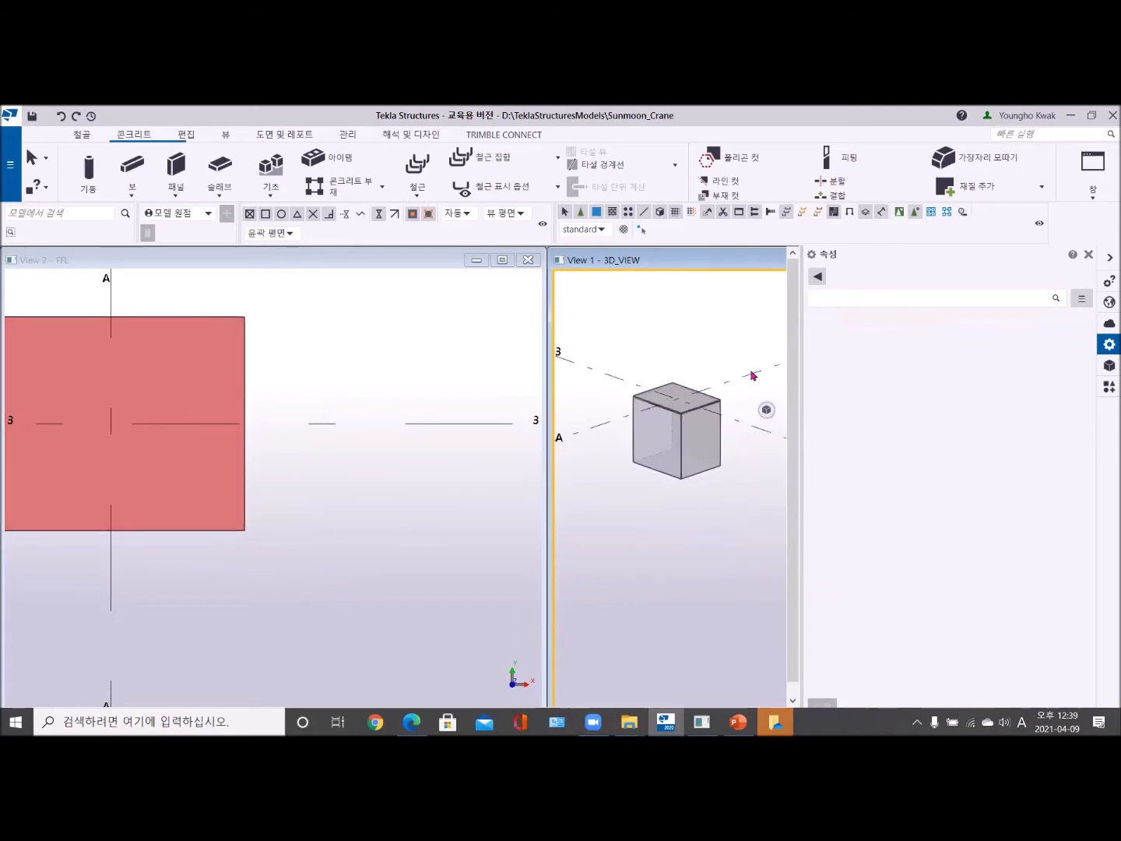
left_click(1090, 254)
scroll(709, 421, "up", 5)
middle_click_drag(704, 420, 841, 425)
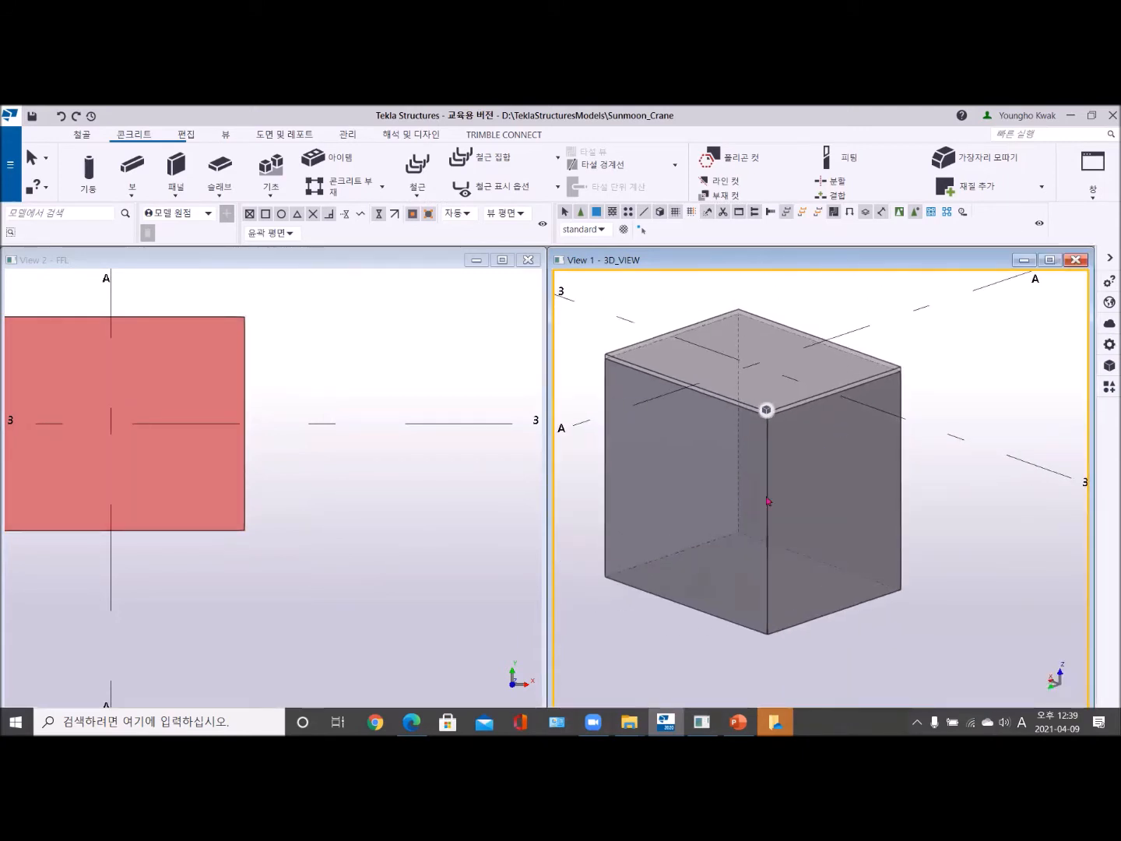
left_click(743, 381)
left_click(891, 306)
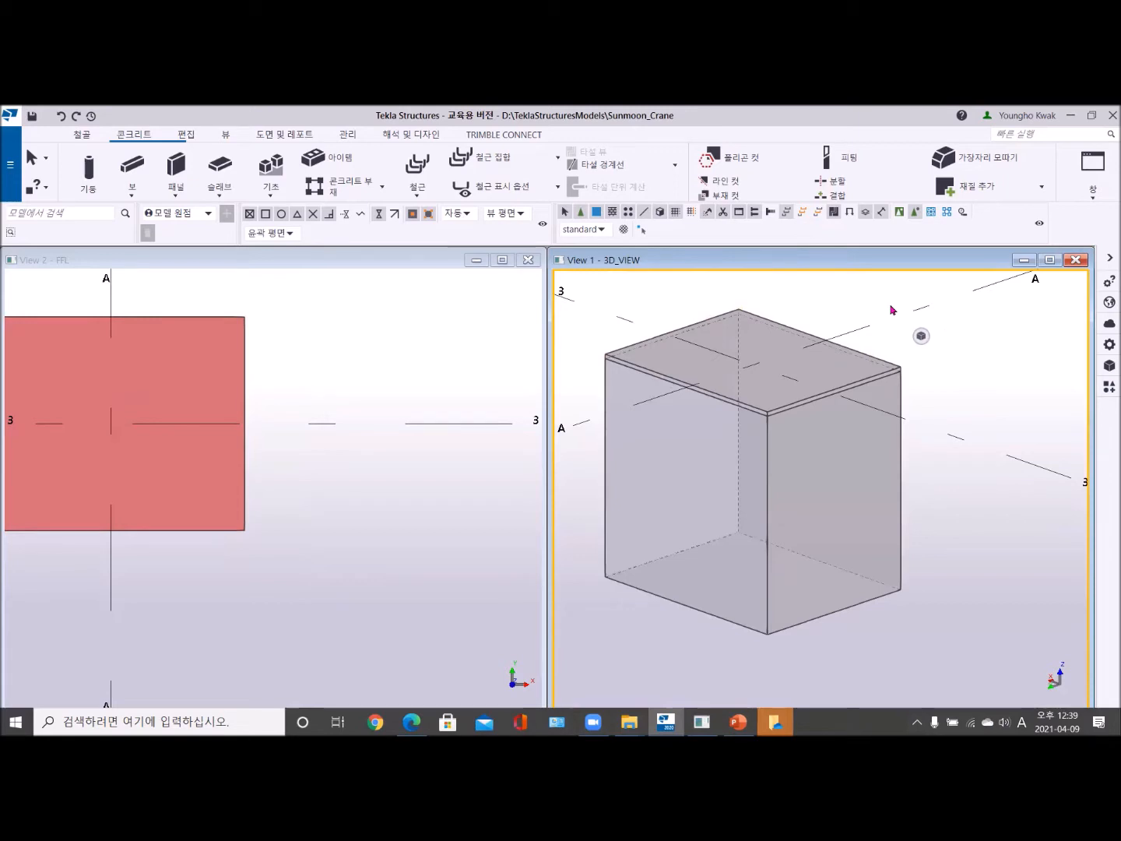
- Bring the whole plate into view in the FFL view and start the steel Bolt command with its properties open
scroll(235, 441, "down", 1)
middle_click_drag(235, 439, 340, 445)
scroll(327, 445, "up", 1)
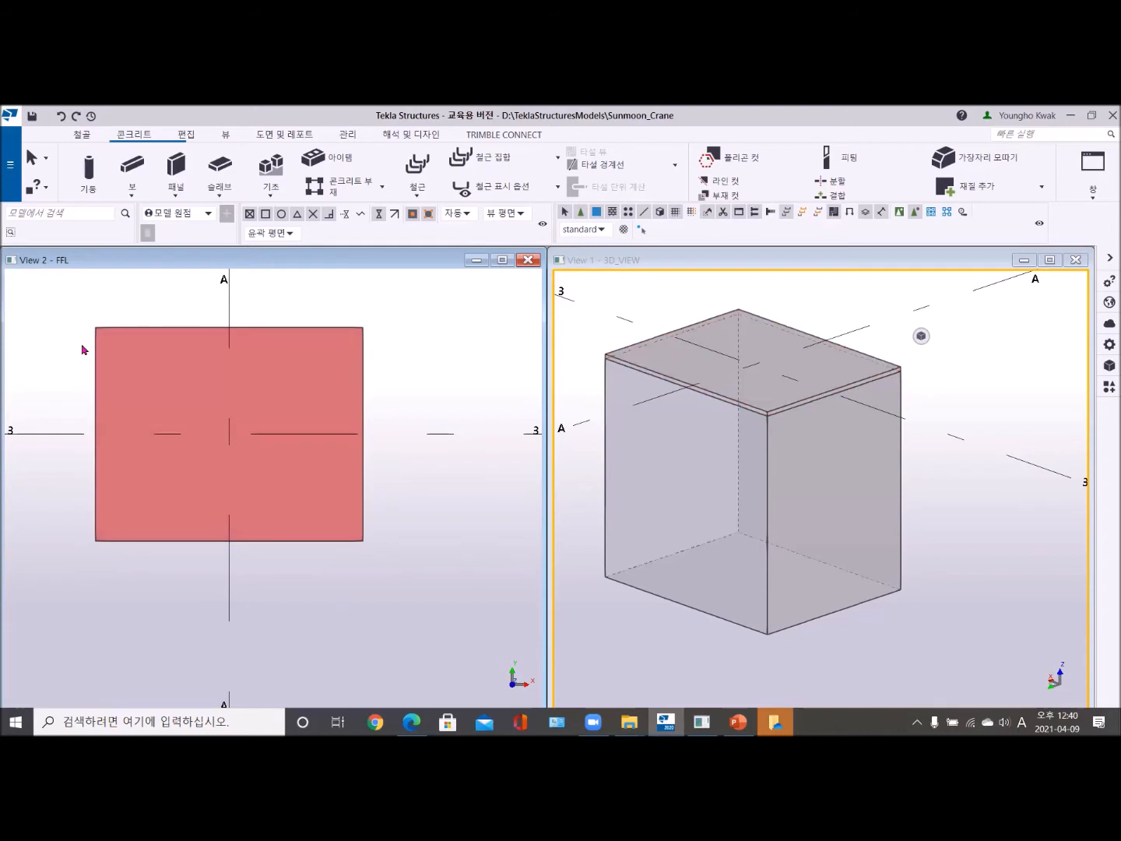
left_click(81, 136)
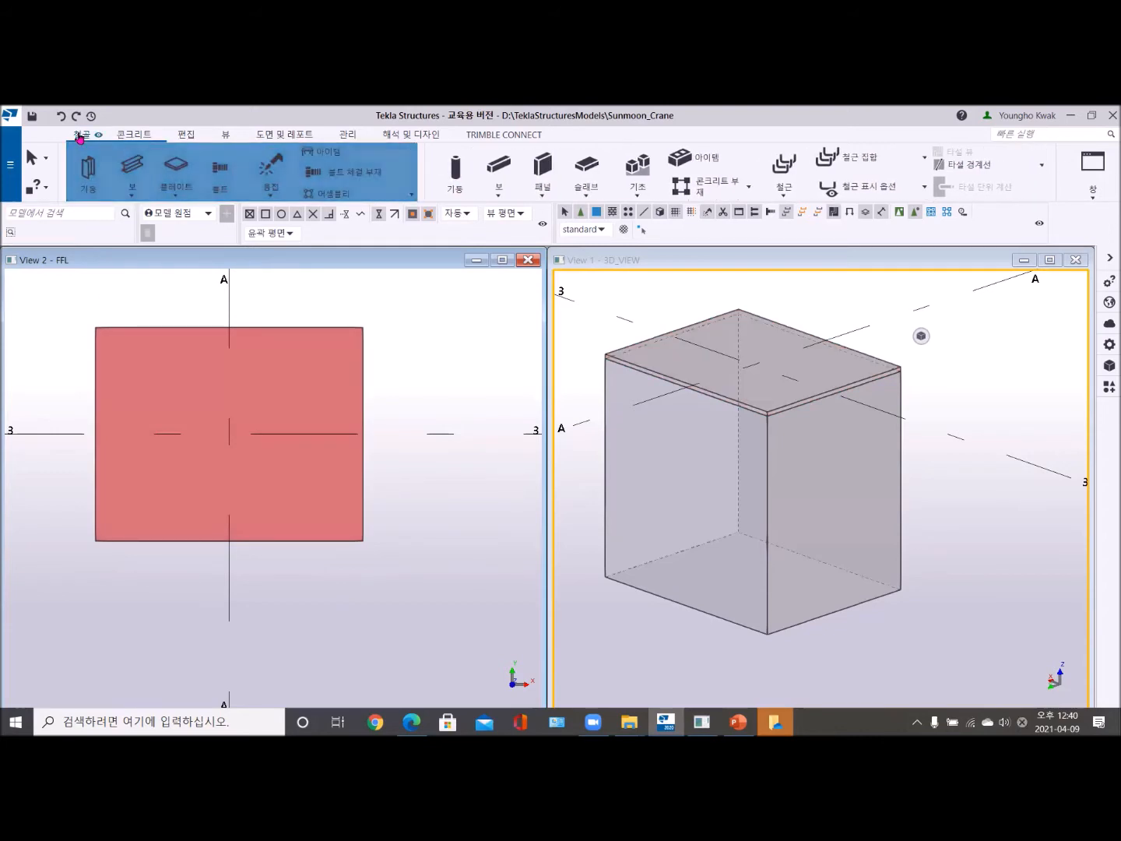
left_click(222, 162)
double_click(221, 162)
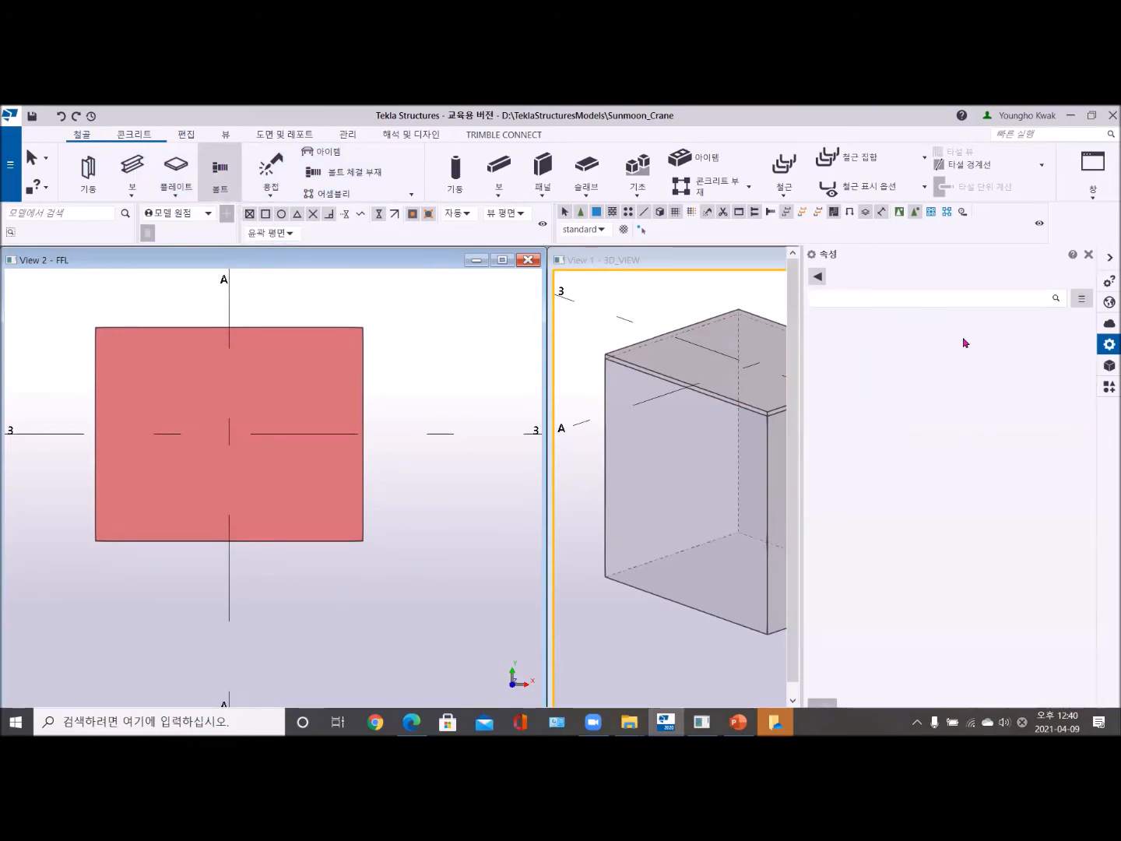
- Show the Bolt object type's properties and load the standard bolt preset
left_click(817, 276)
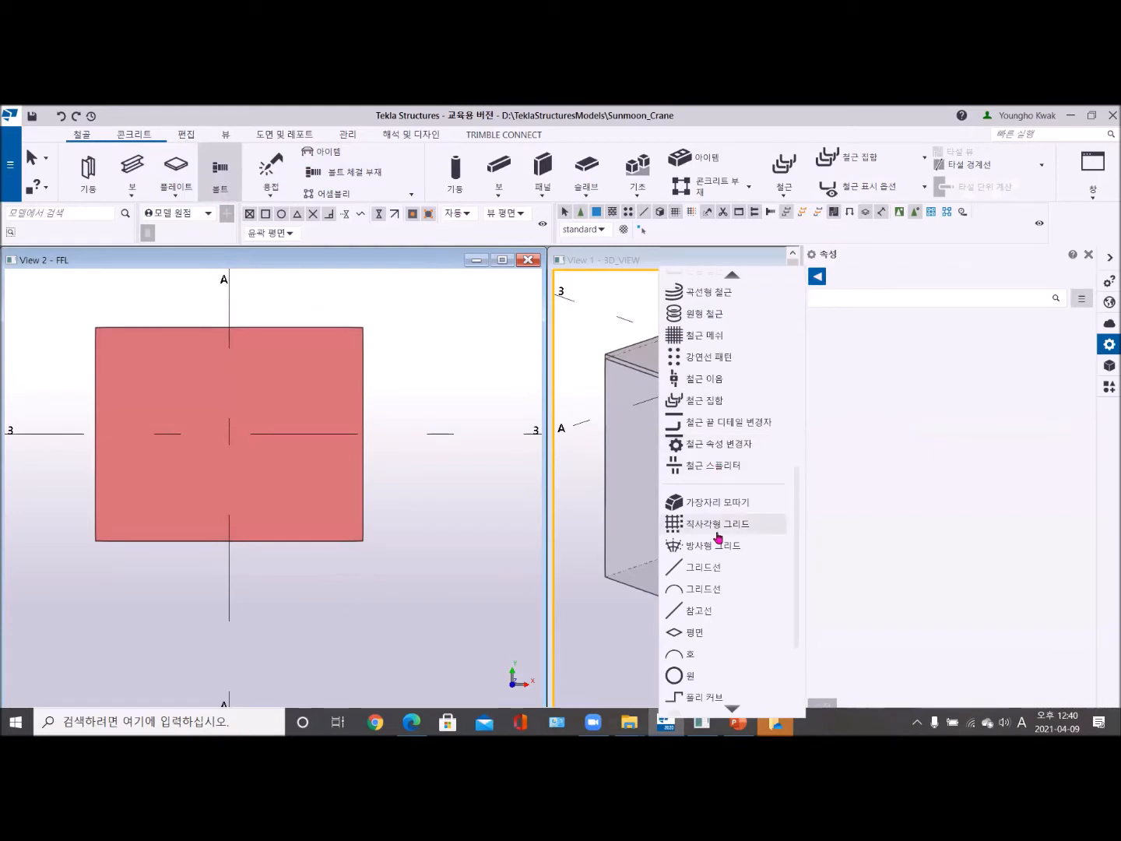
scroll(718, 538, "down", 5)
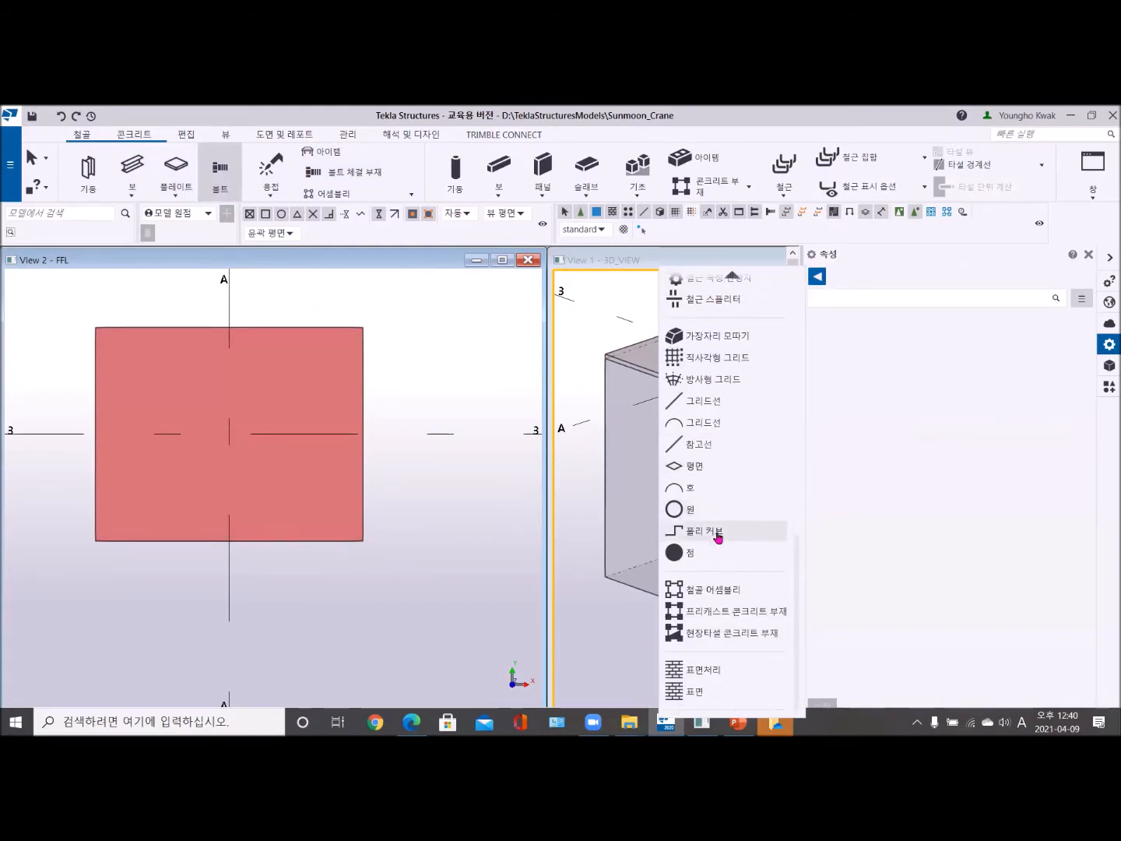
scroll(718, 537, "up", 7)
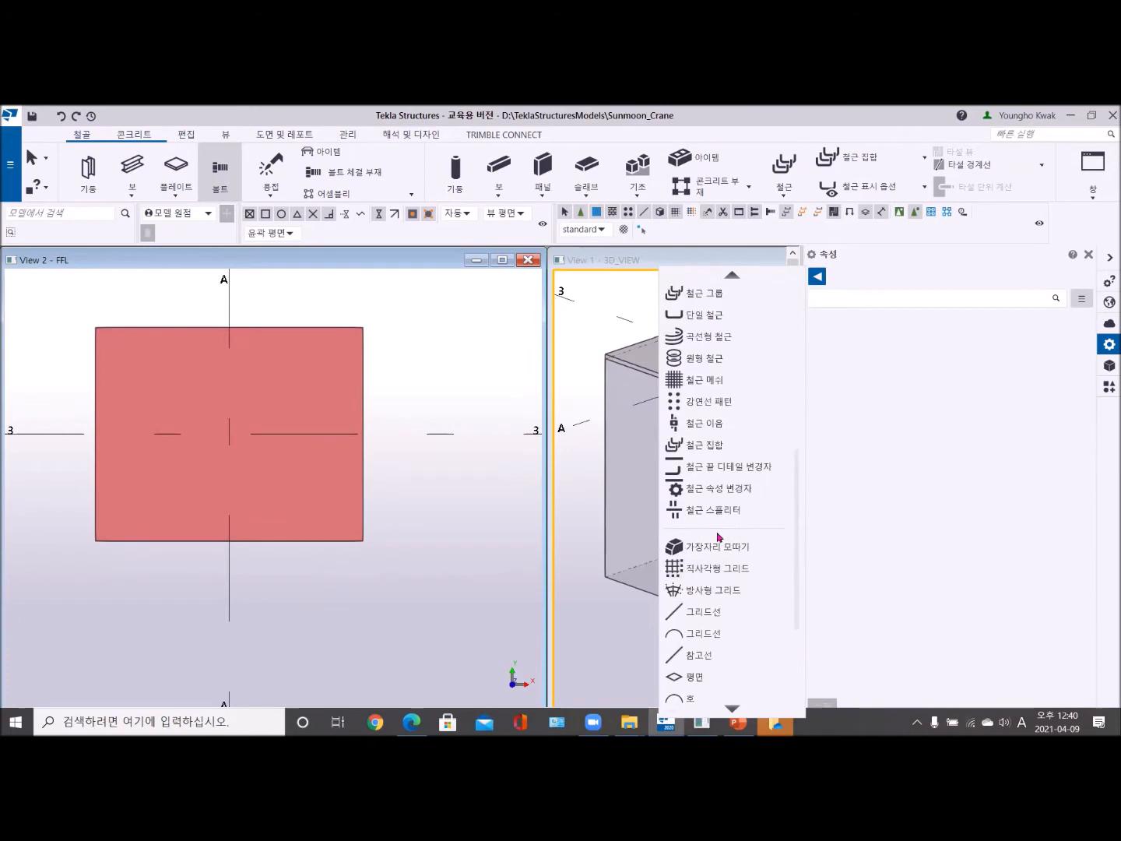
scroll(718, 537, "up", 10)
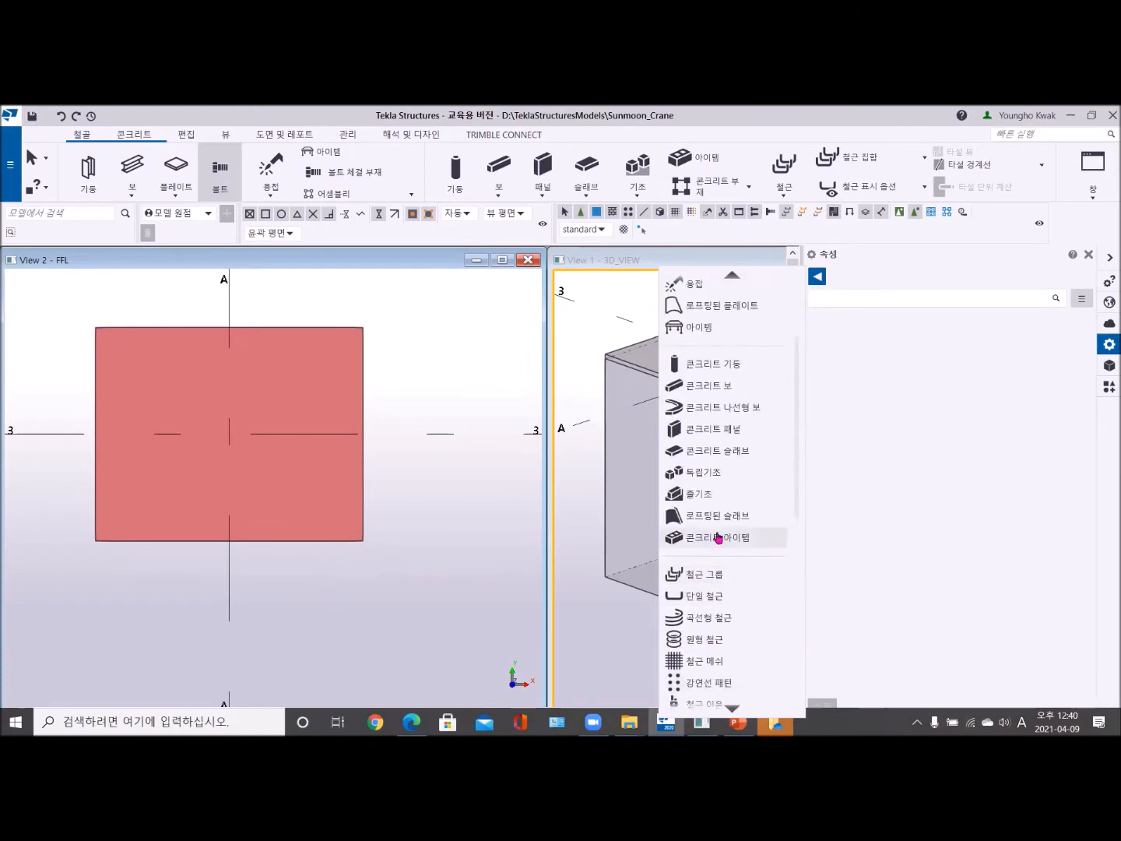
scroll(719, 537, "up", 2)
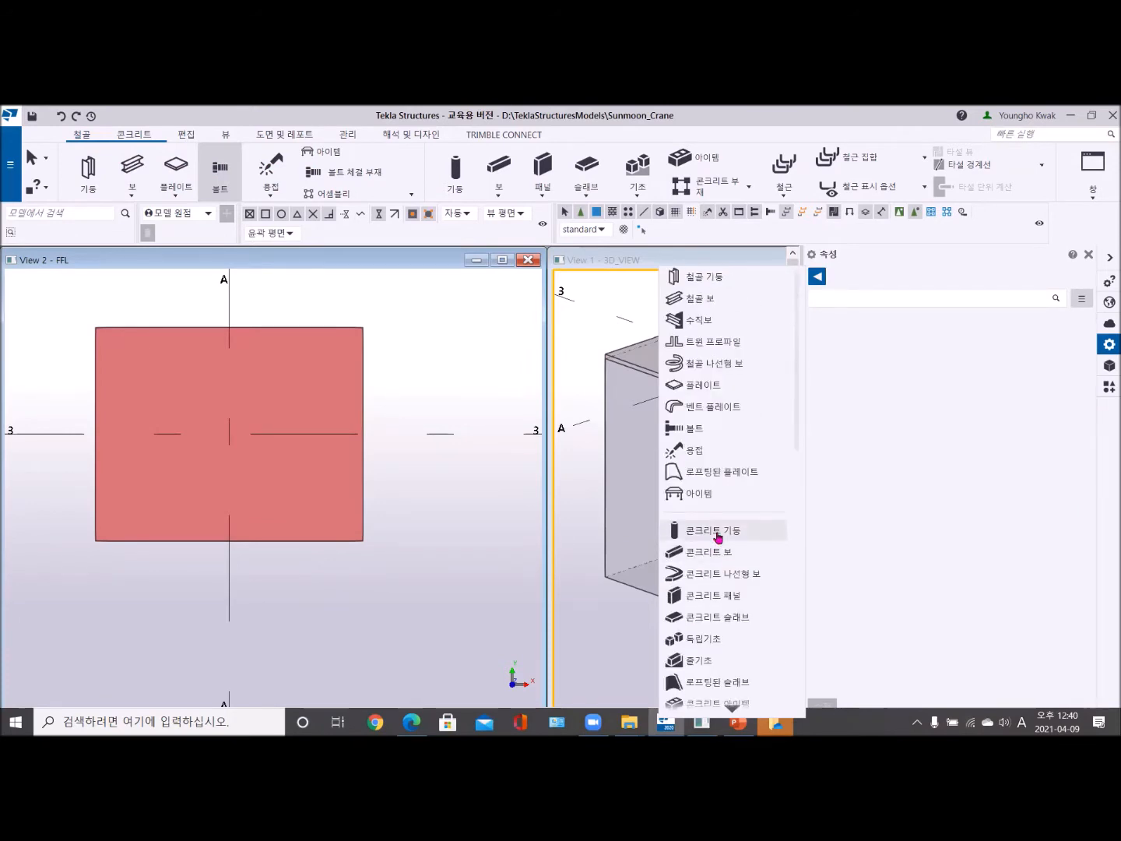
left_click(693, 428)
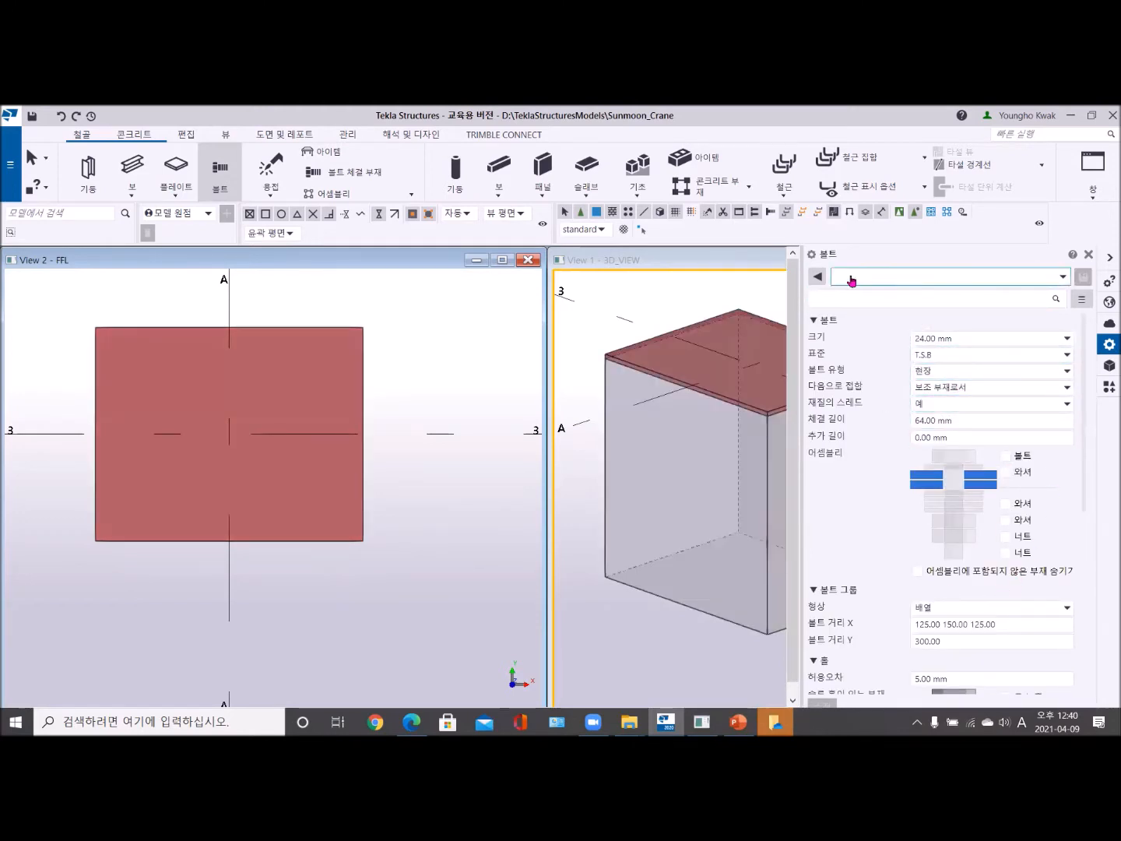
left_click(1061, 276)
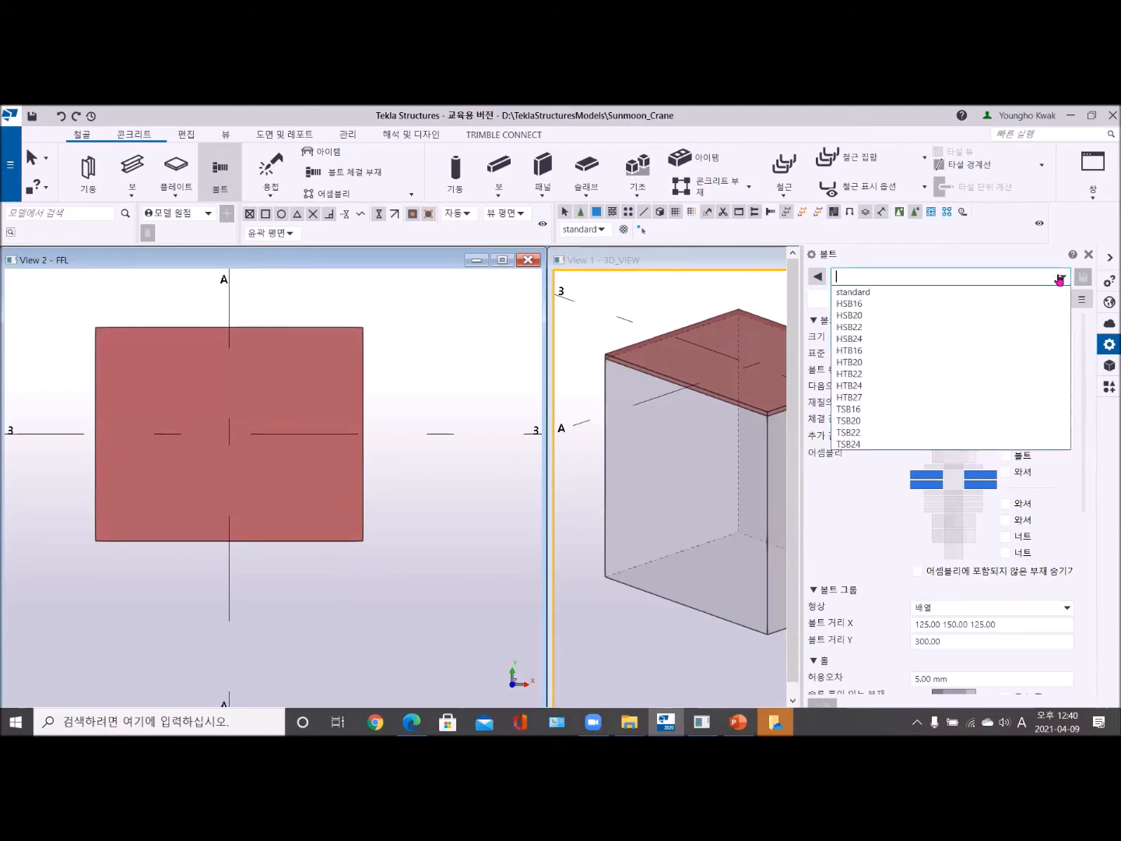
left_click(880, 293)
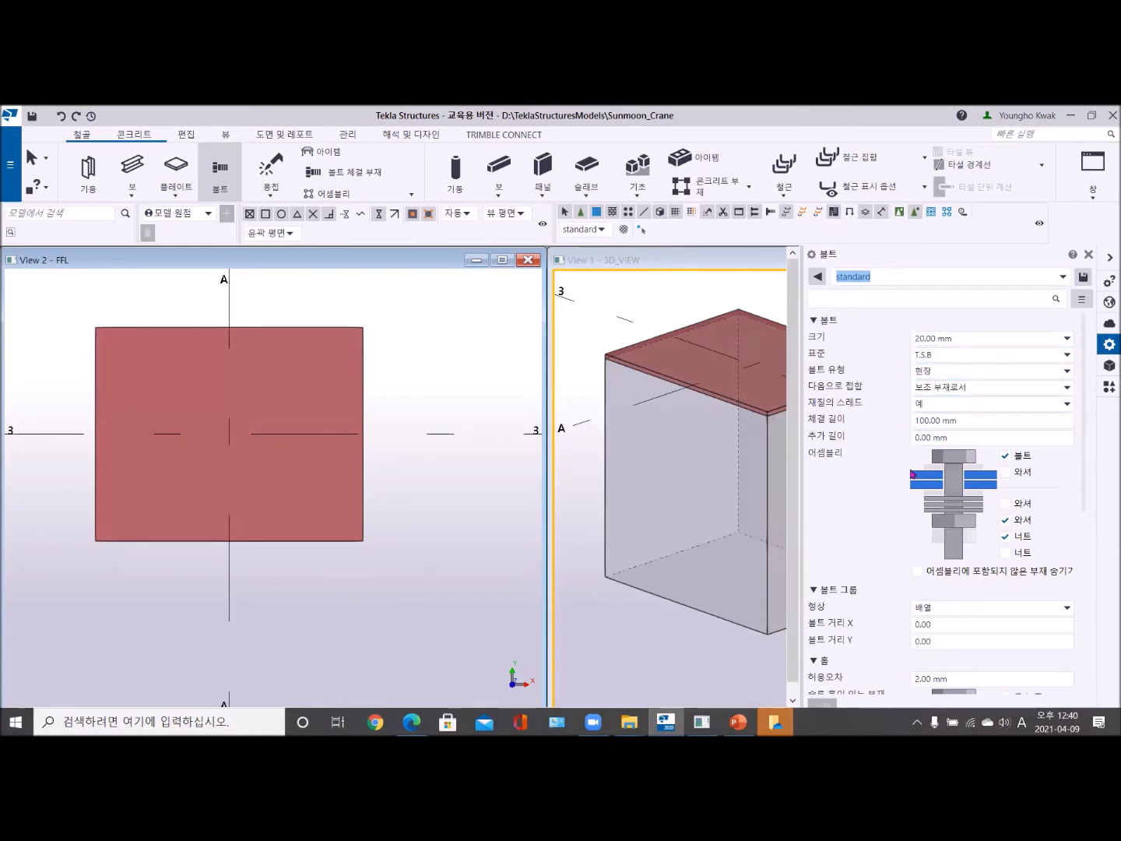
- Load the TSB24 and TSB22 bolt presets in turn, and return to the standard preset
left_click(1003, 279)
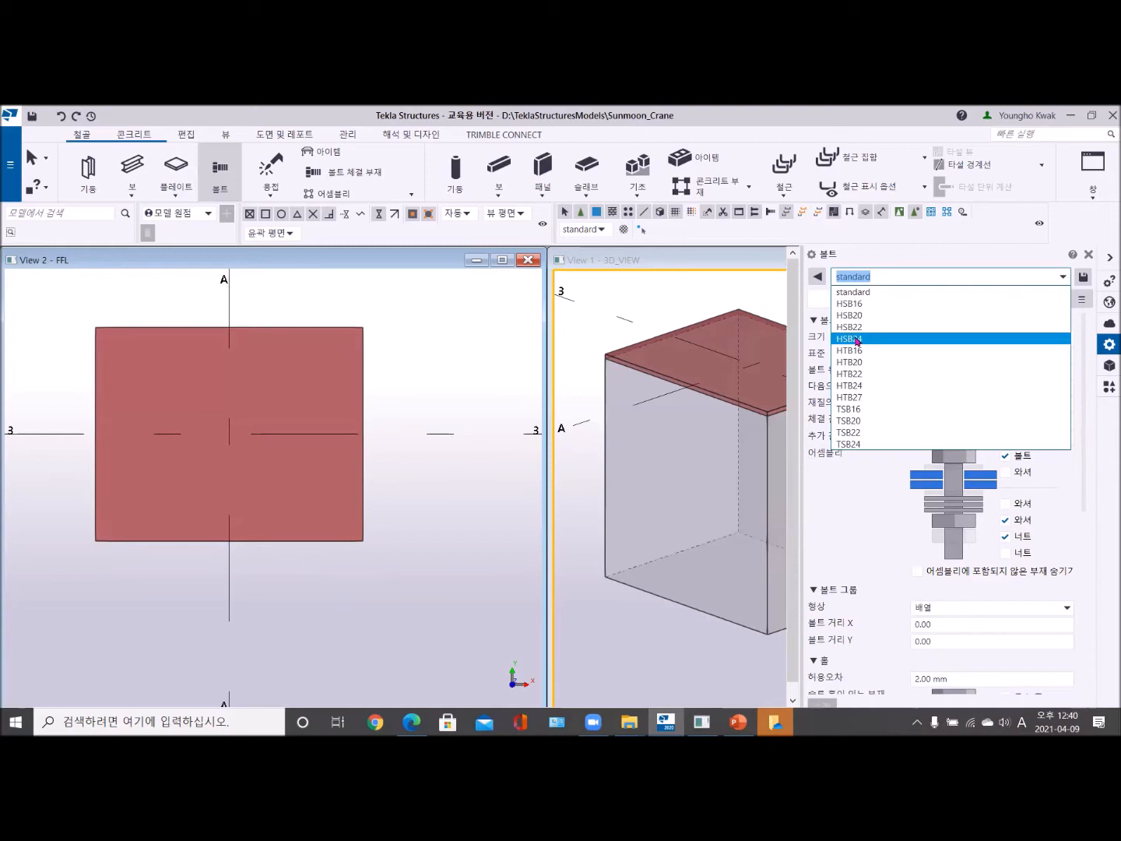
left_click(866, 446)
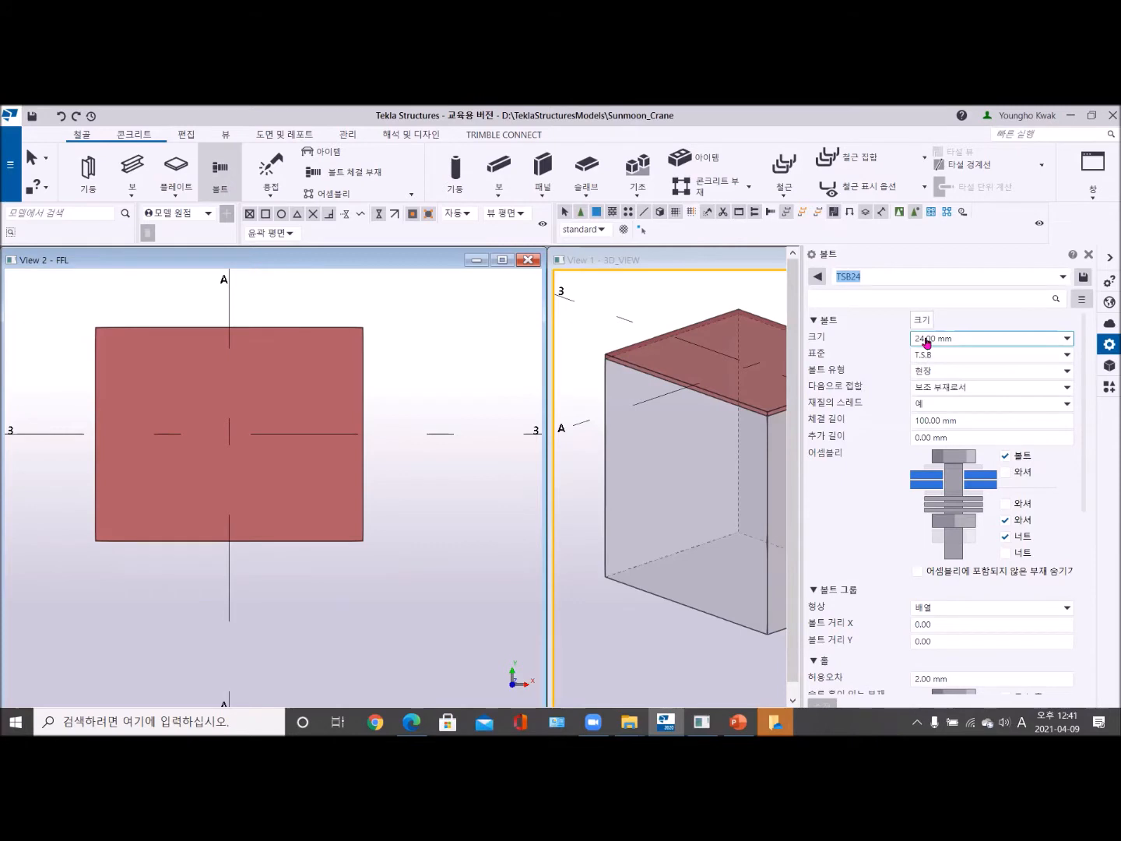
left_click(954, 278)
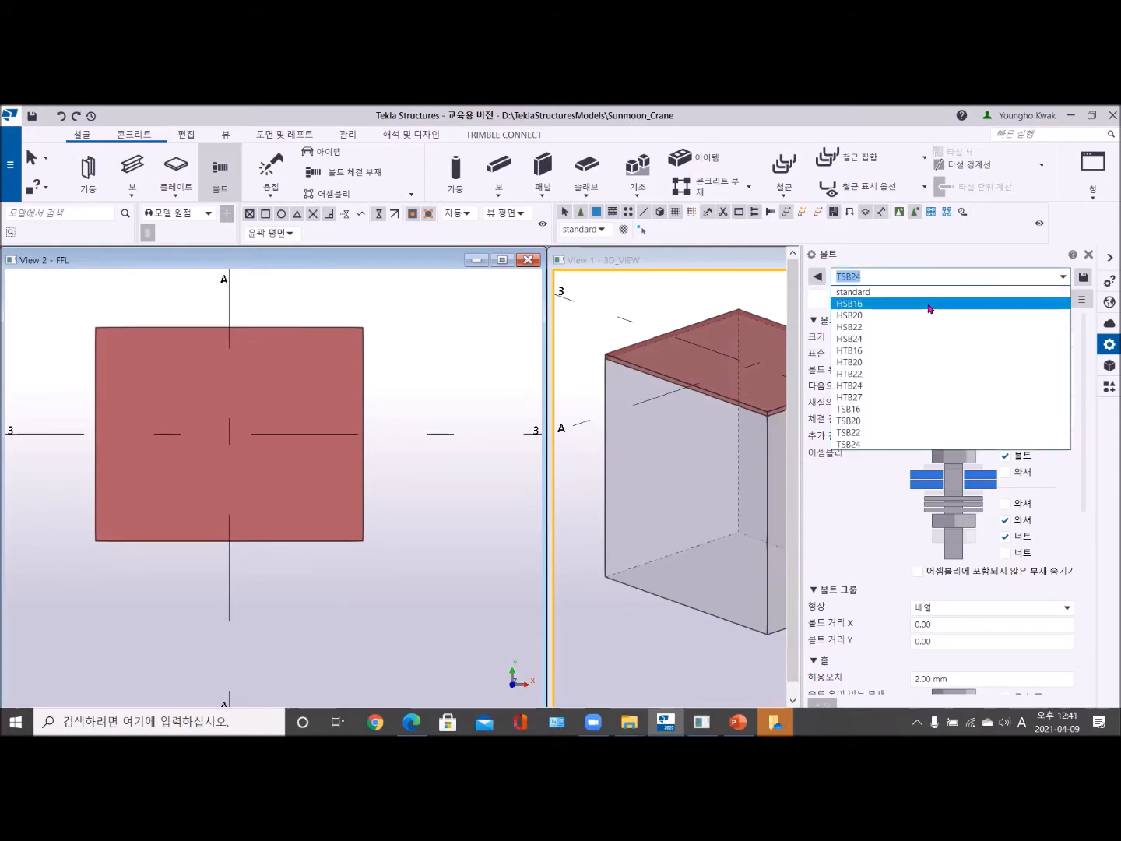
left_click(888, 432)
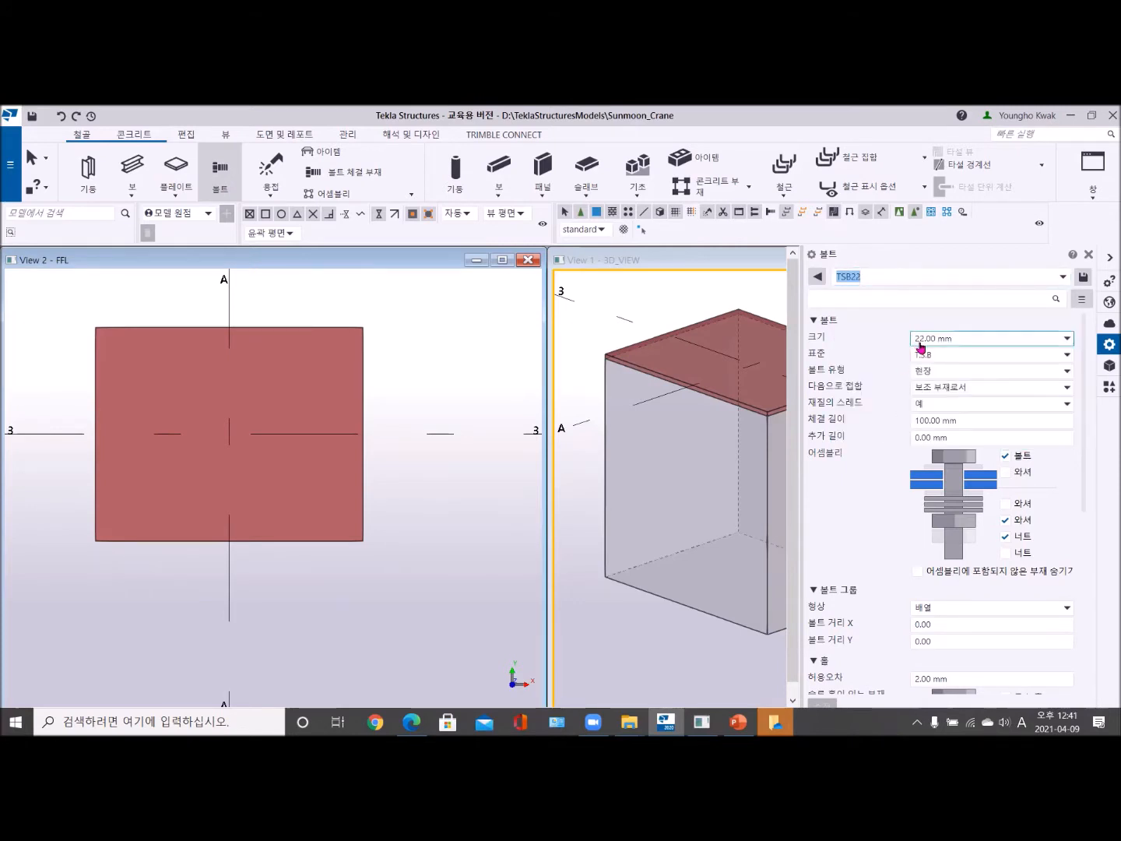
left_click(971, 278)
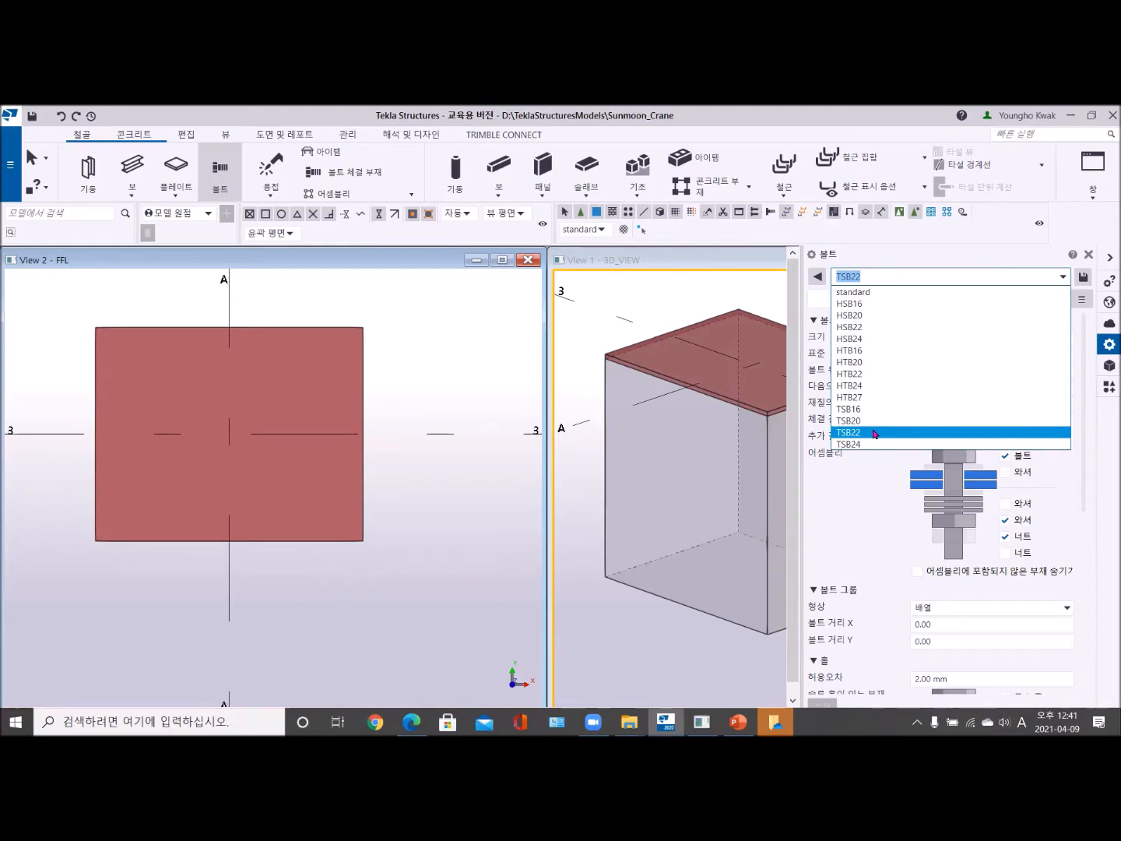
left_click(873, 298)
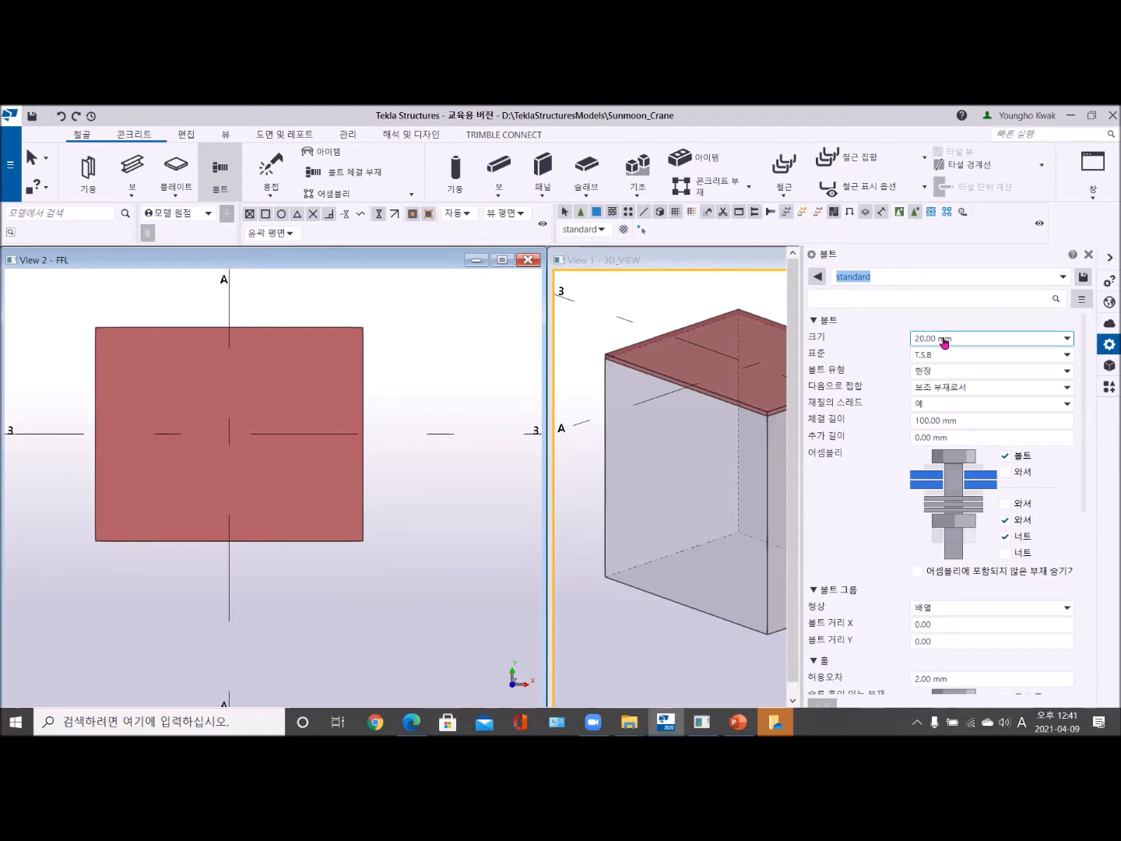
- Set the bolt size to 24.00 mm and the hole tolerance to 6 mm
left_click(956, 344)
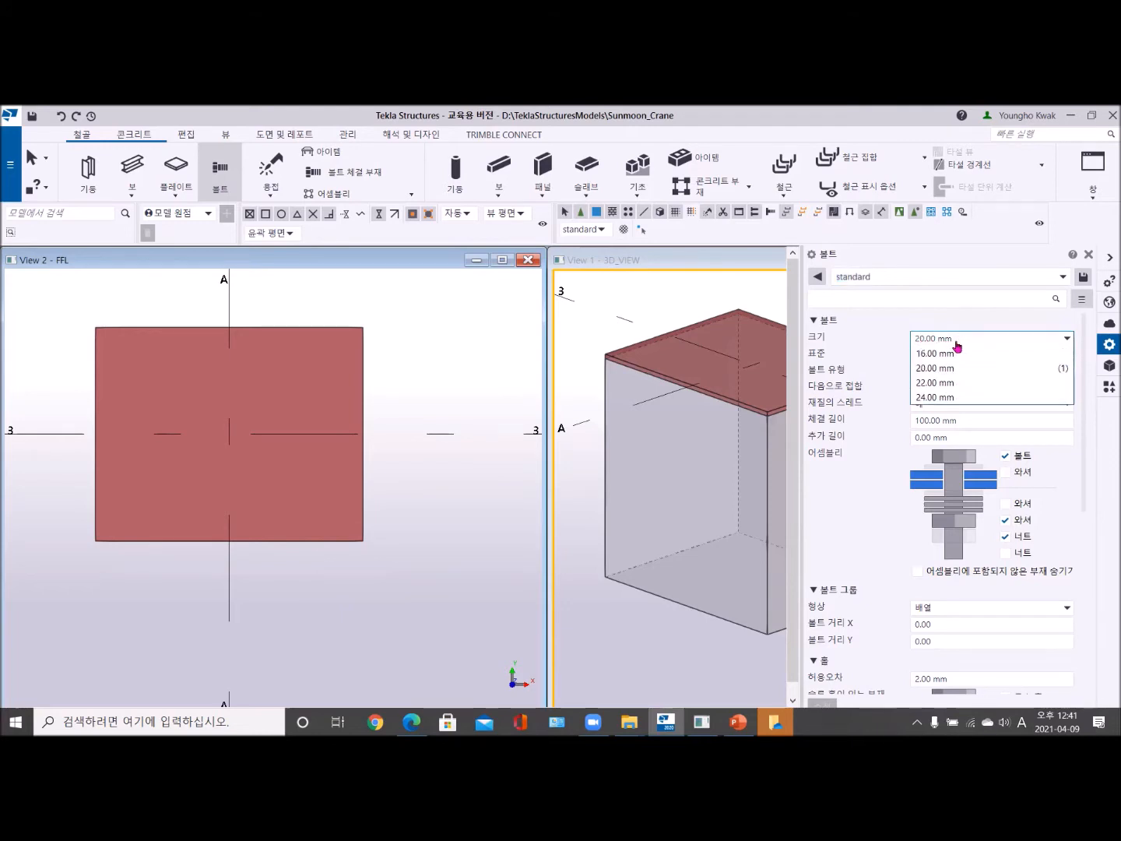
left_click(951, 398)
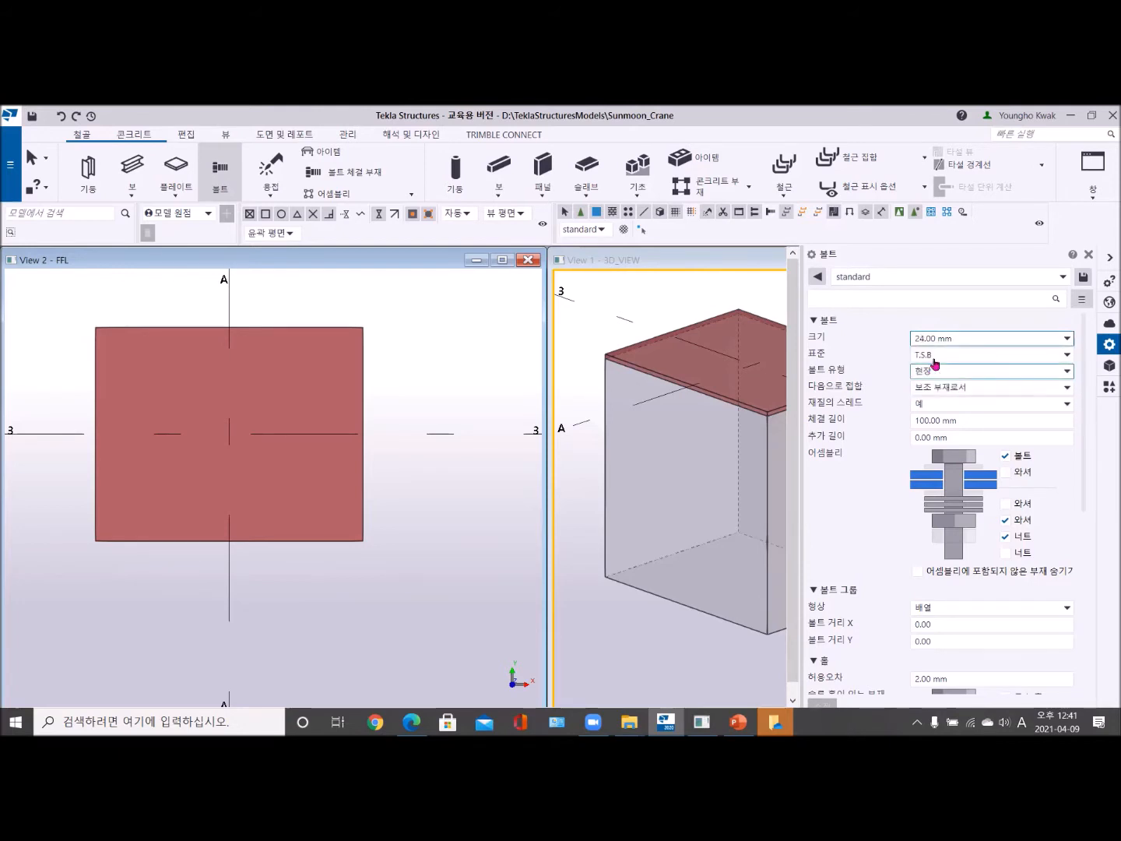
scroll(957, 571, "down", 2)
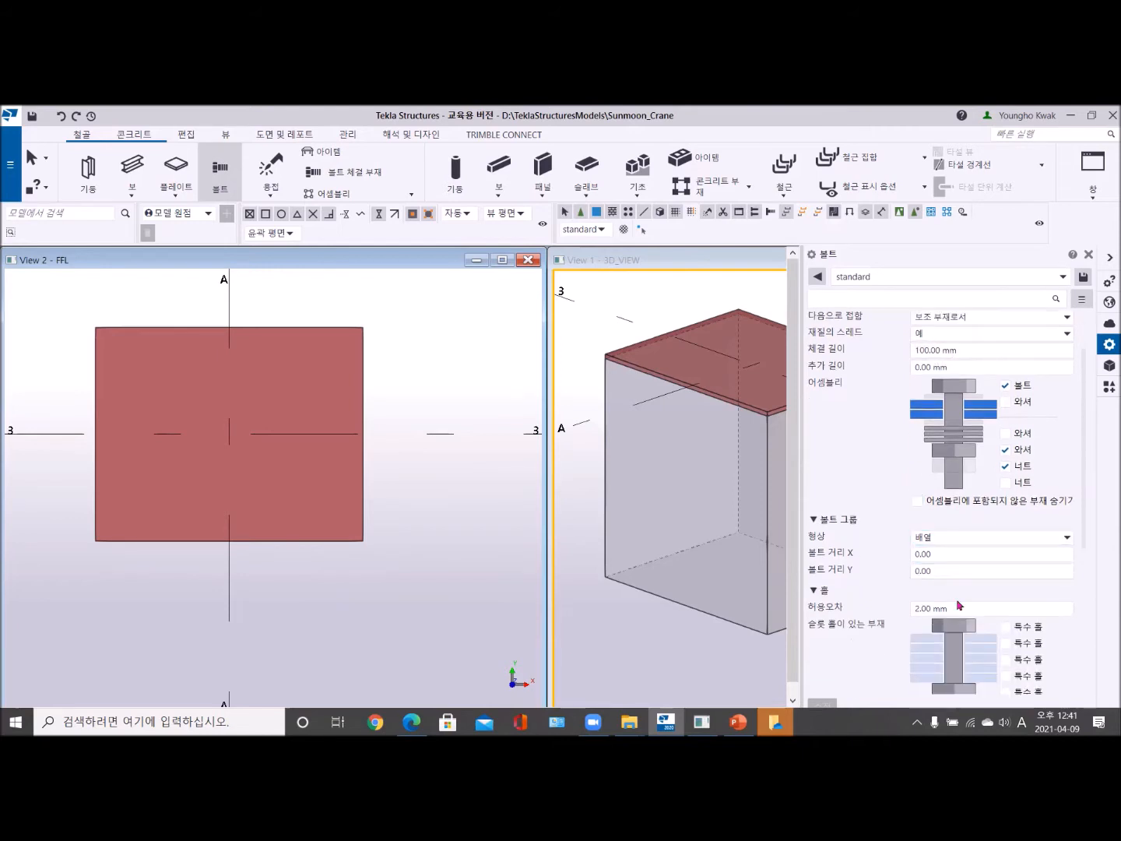
left_click(953, 607)
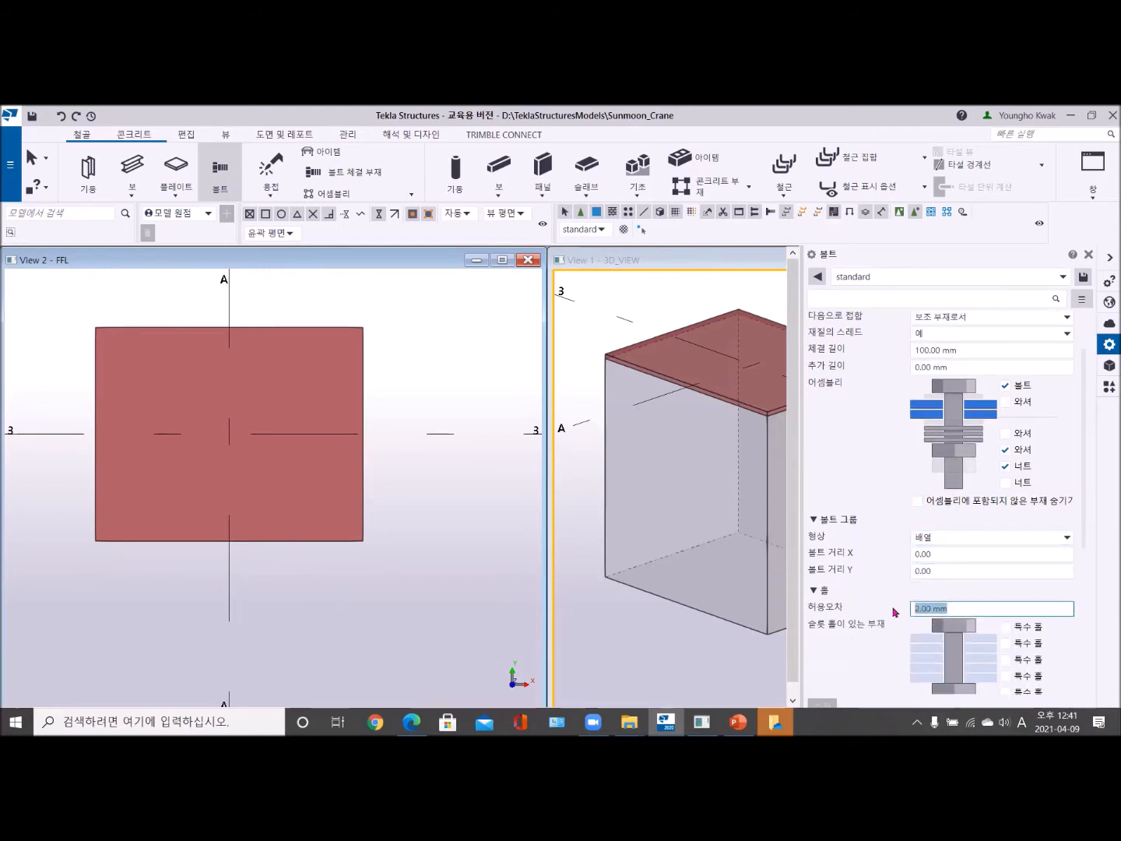
type("6")
key("Tab")
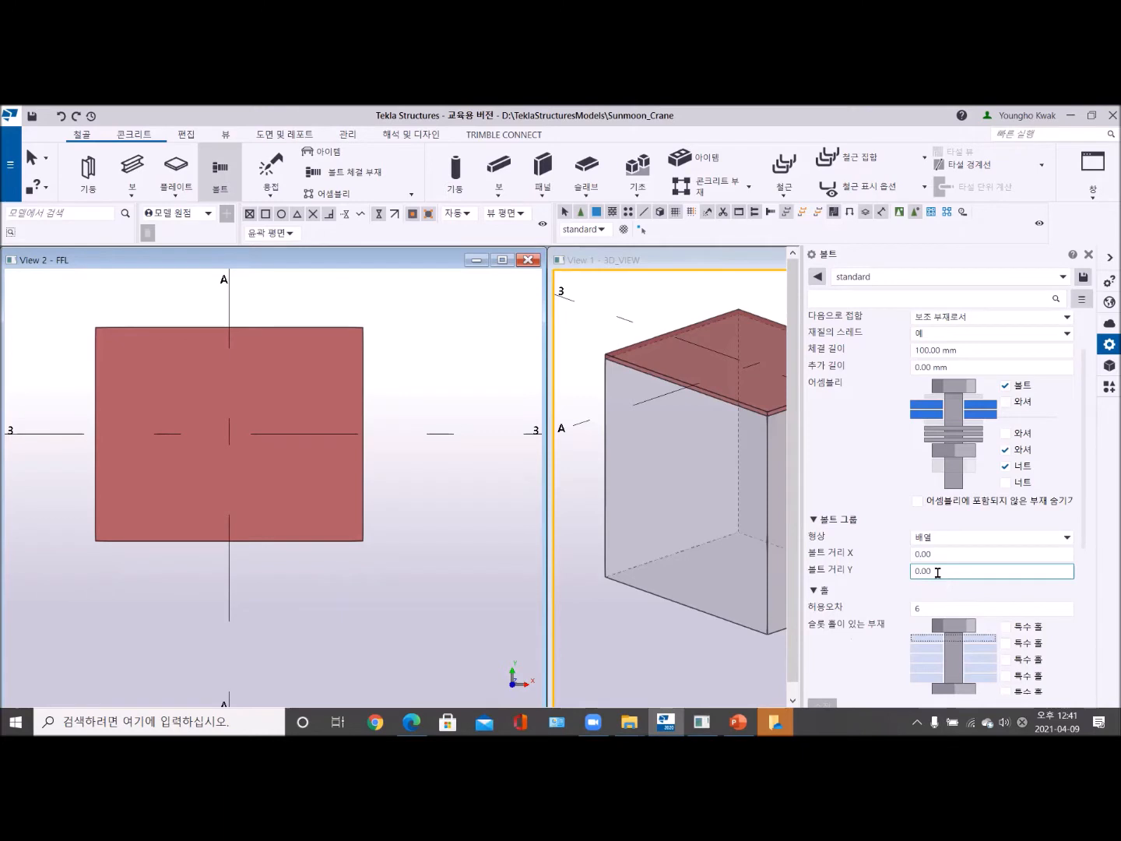
scroll(952, 592, "down", 3)
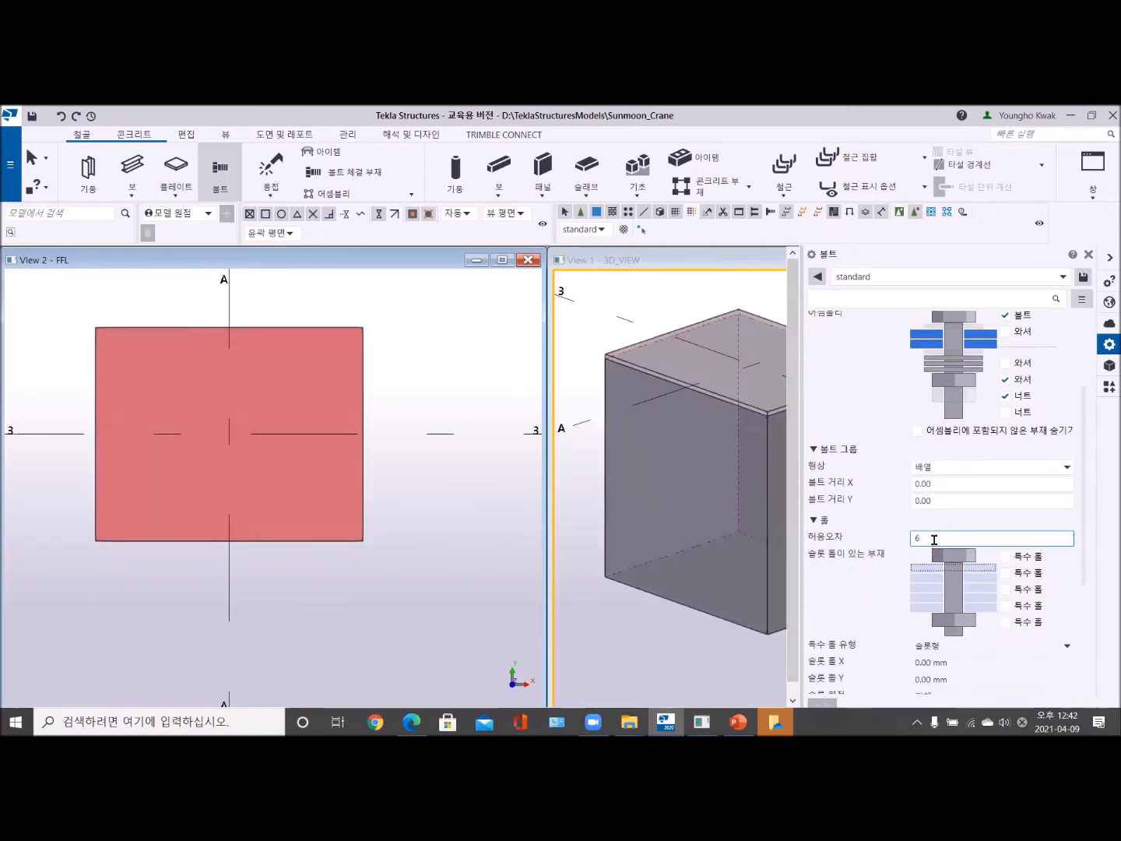
left_click(951, 624)
scroll(952, 625, "down", 1)
left_click(937, 526)
scroll(936, 526, "up", 2)
left_click(943, 382)
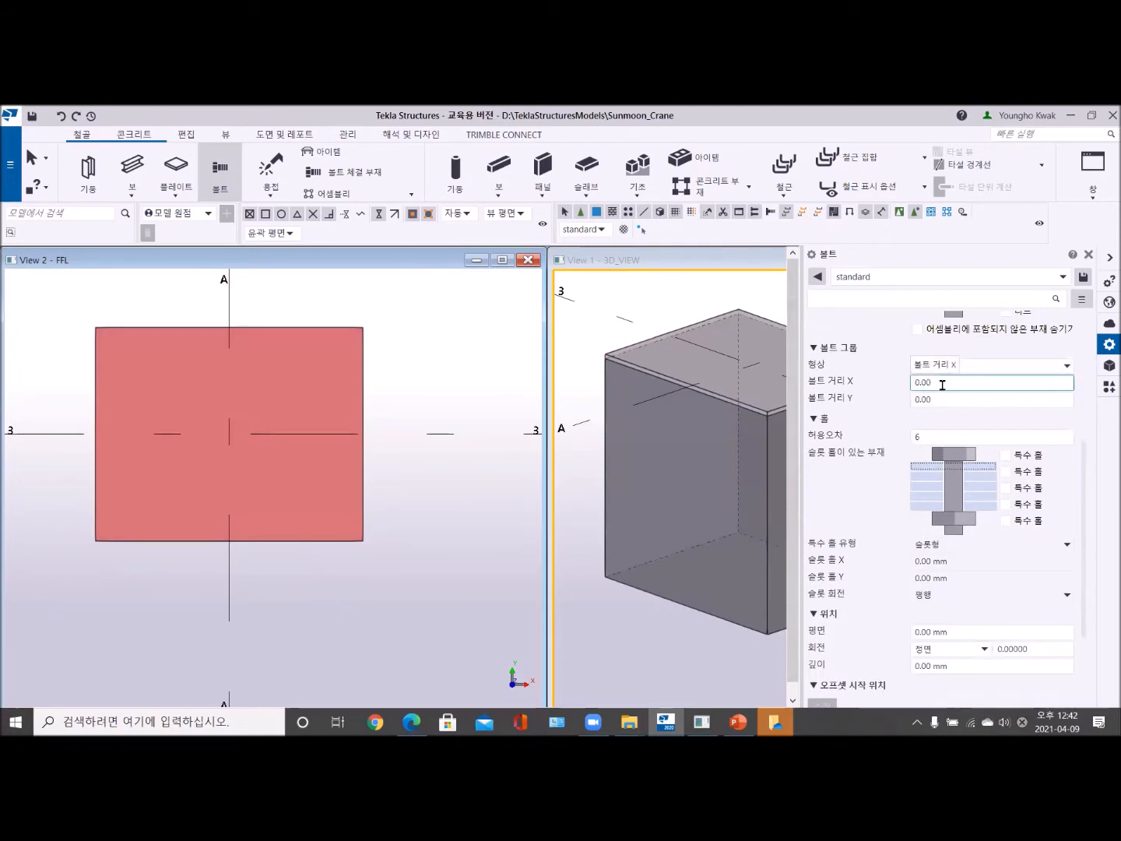
- Bolt the plate to the footing, placing the bolt from the plate's left-edge midpoint towards the intersection of grids A and 3, and end the command
scroll(655, 436, "down", 3)
middle_click_drag(659, 435, 633, 436)
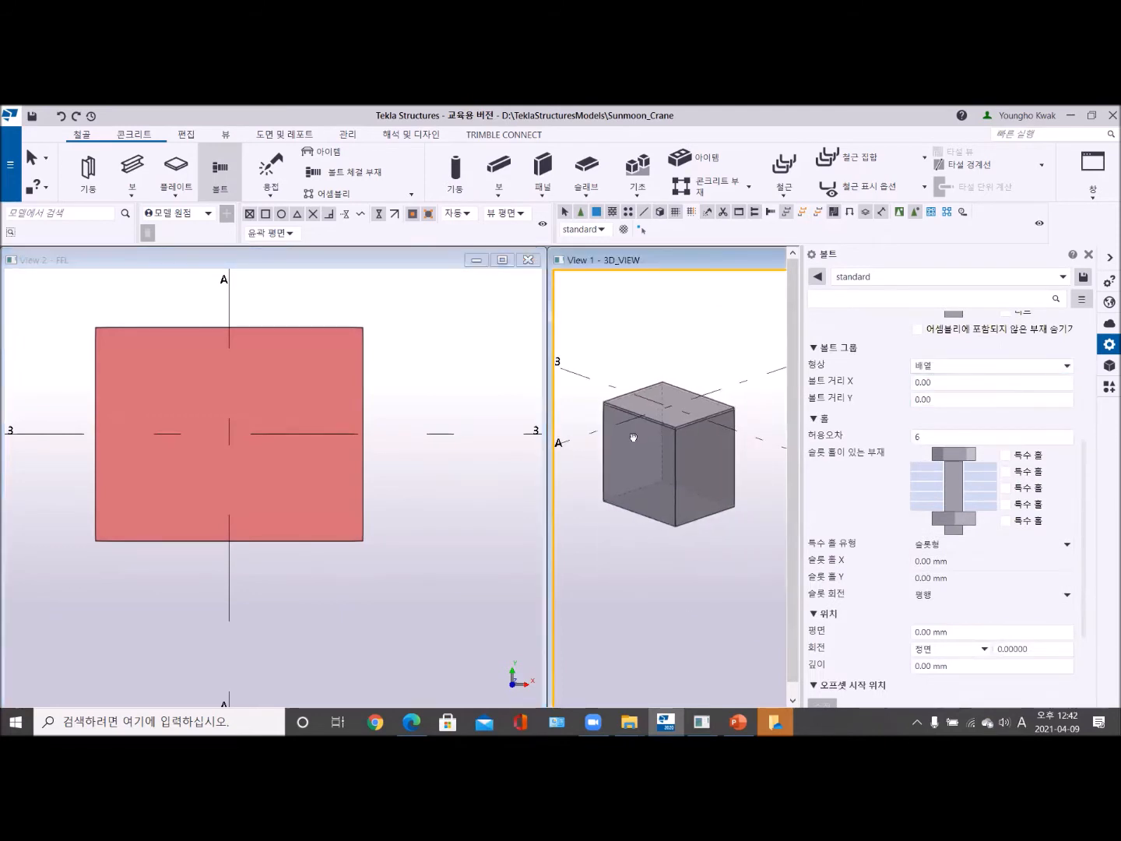
scroll(634, 437, "up", 5)
left_click(704, 410)
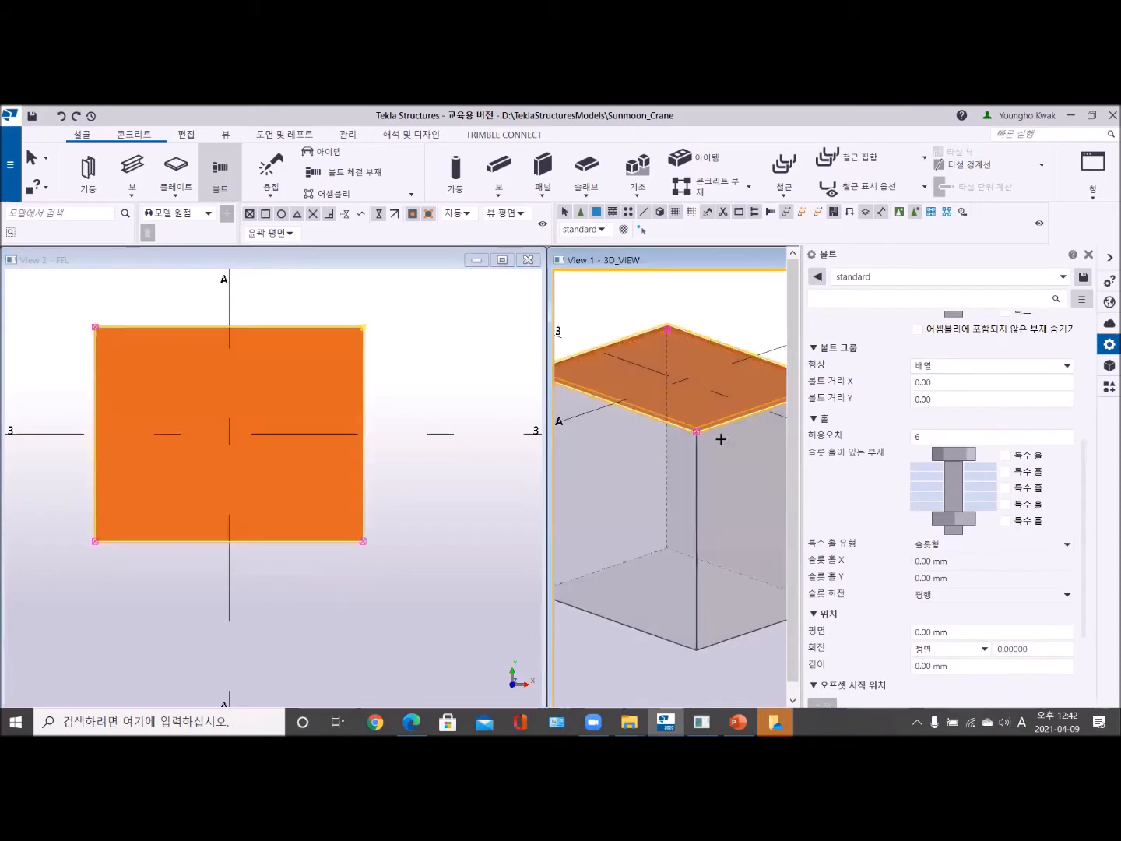
left_click(704, 502)
middle_click(704, 505)
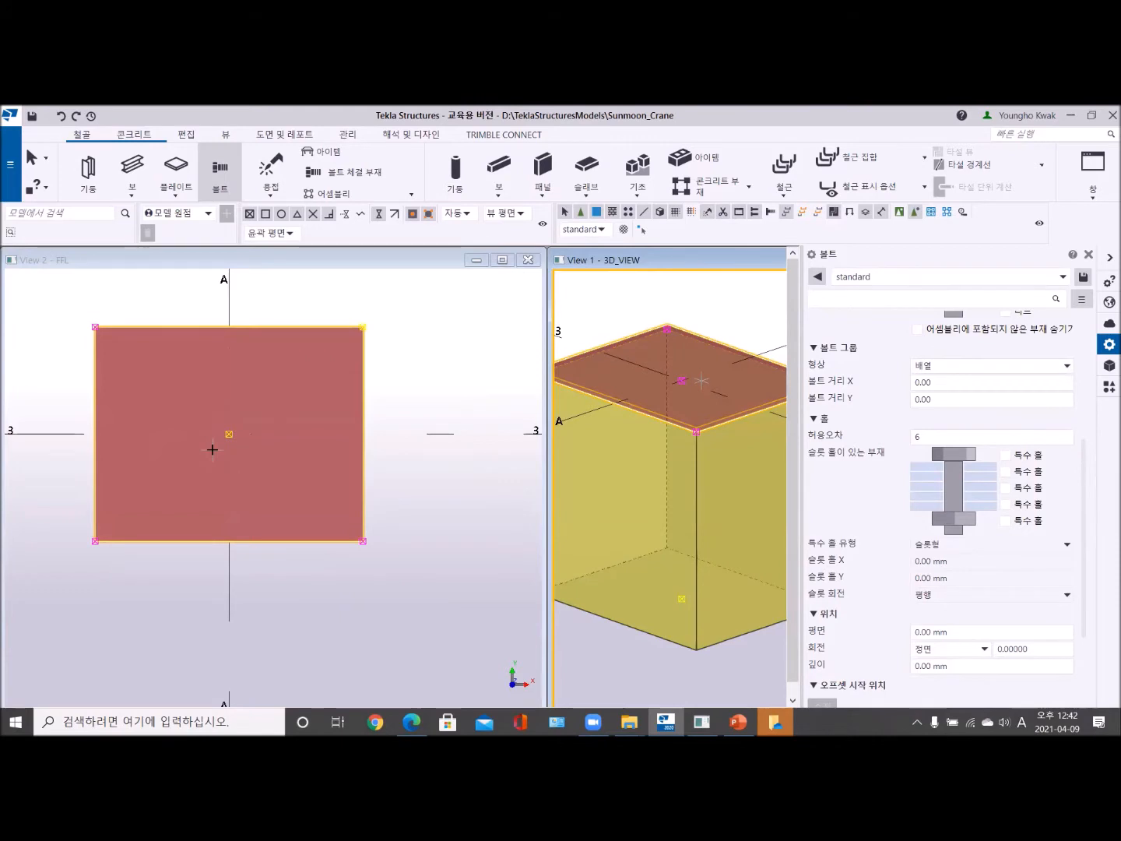
left_click(93, 431)
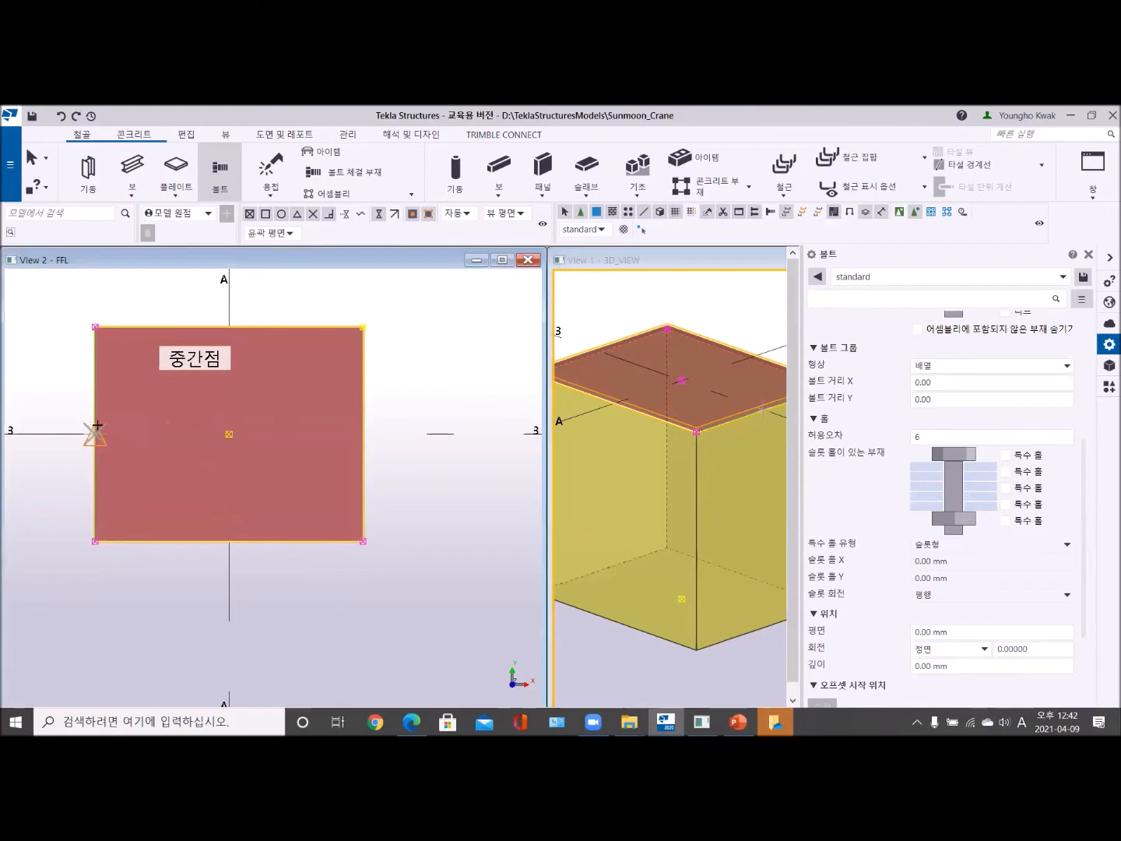
left_click(222, 434)
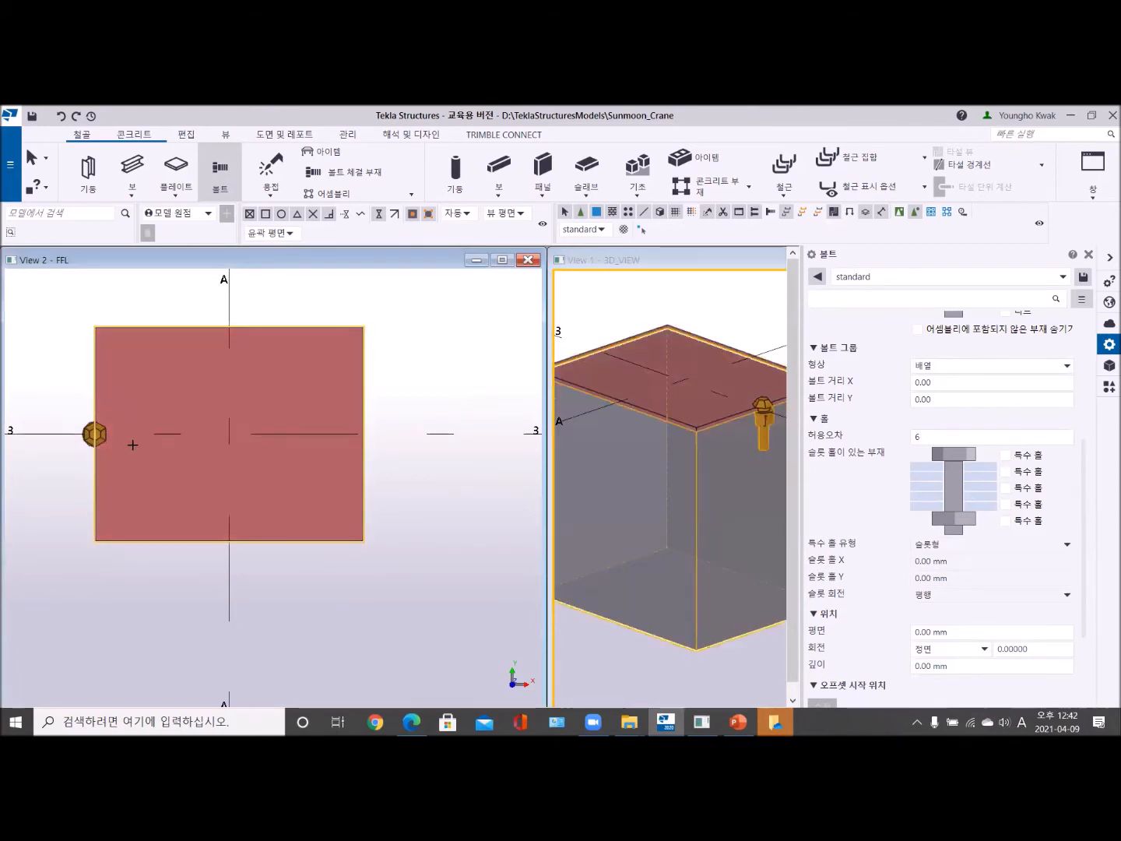
right_click(81, 293)
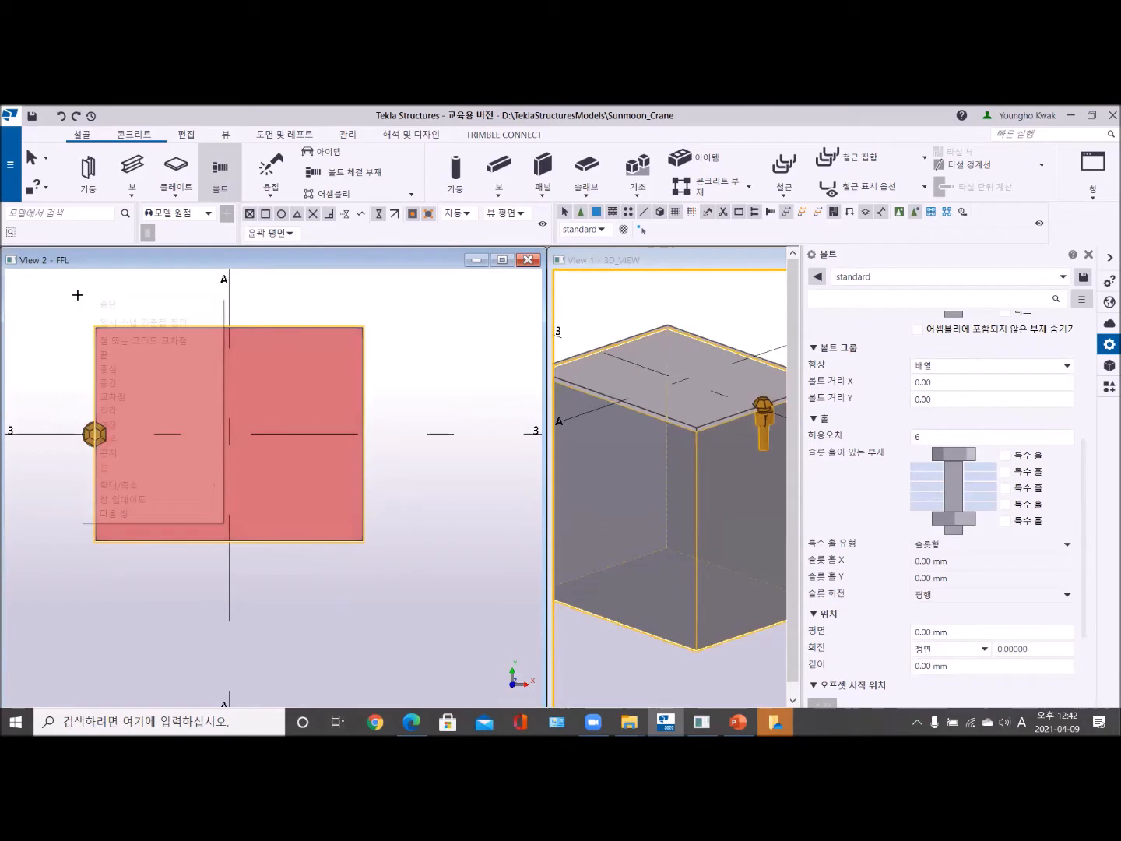
left_click(100, 306)
- Dismiss the OneDrive notice about deleted files
middle_click_drag(105, 430, 158, 412)
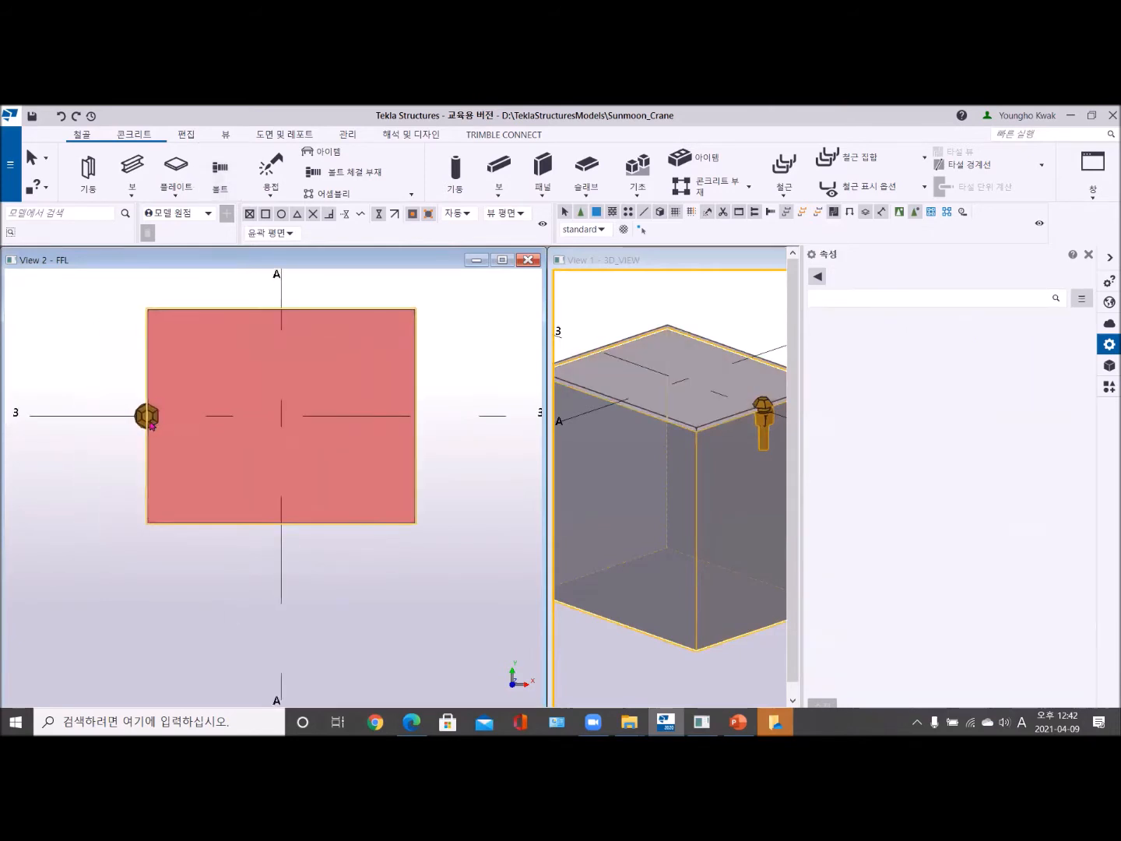
scroll(150, 418, "up", 3)
scroll(144, 481, "down", 3)
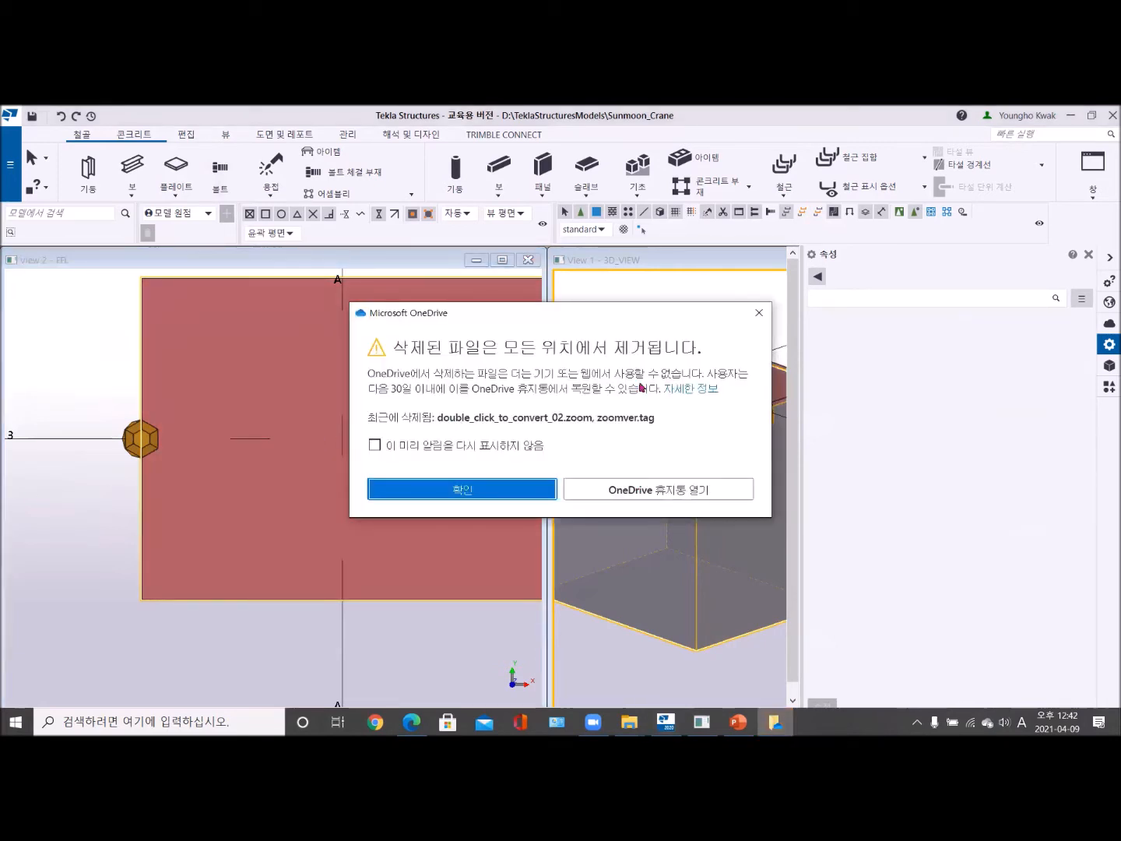
left_click(467, 490)
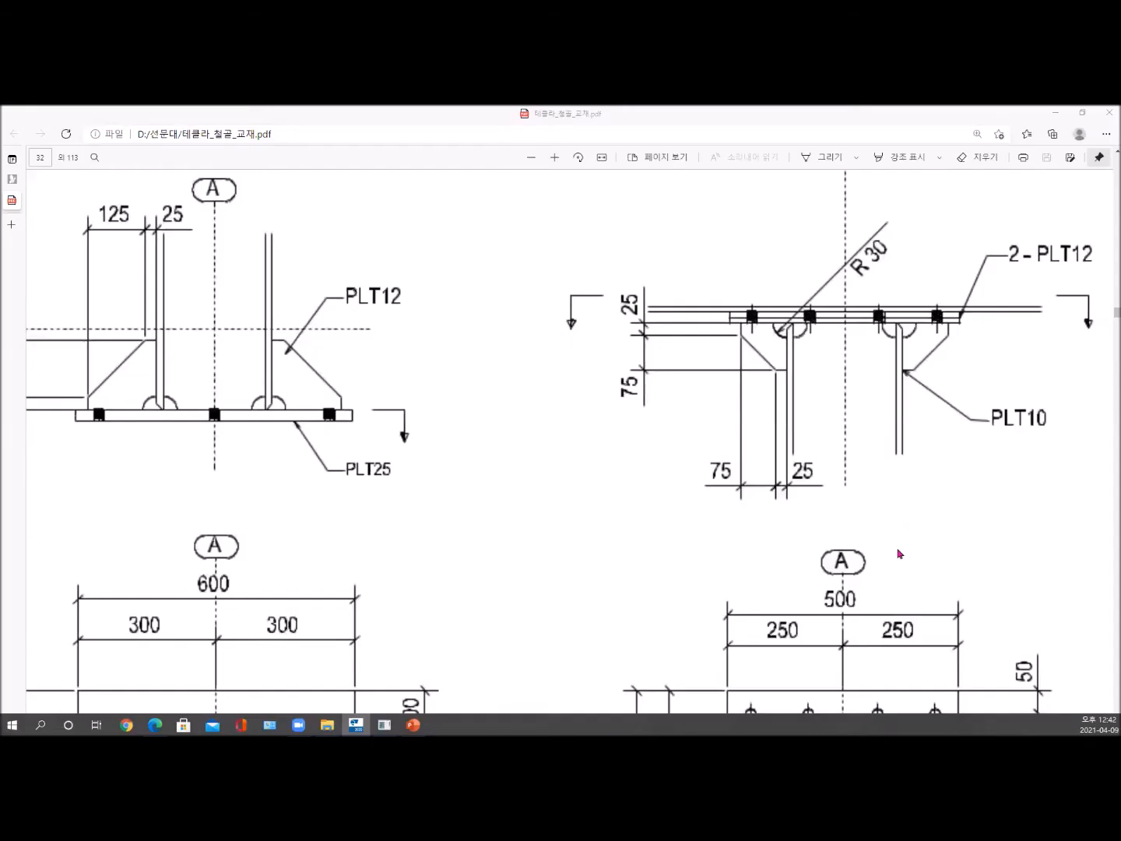
- Switch to the PDF drawing and use the pen to mark DET.# B's left-edge midpoint, first bolt column and 50 edge distance
scroll(896, 557, "down", 7)
scroll(890, 524, "up", 1)
scroll(890, 525, "up", 1)
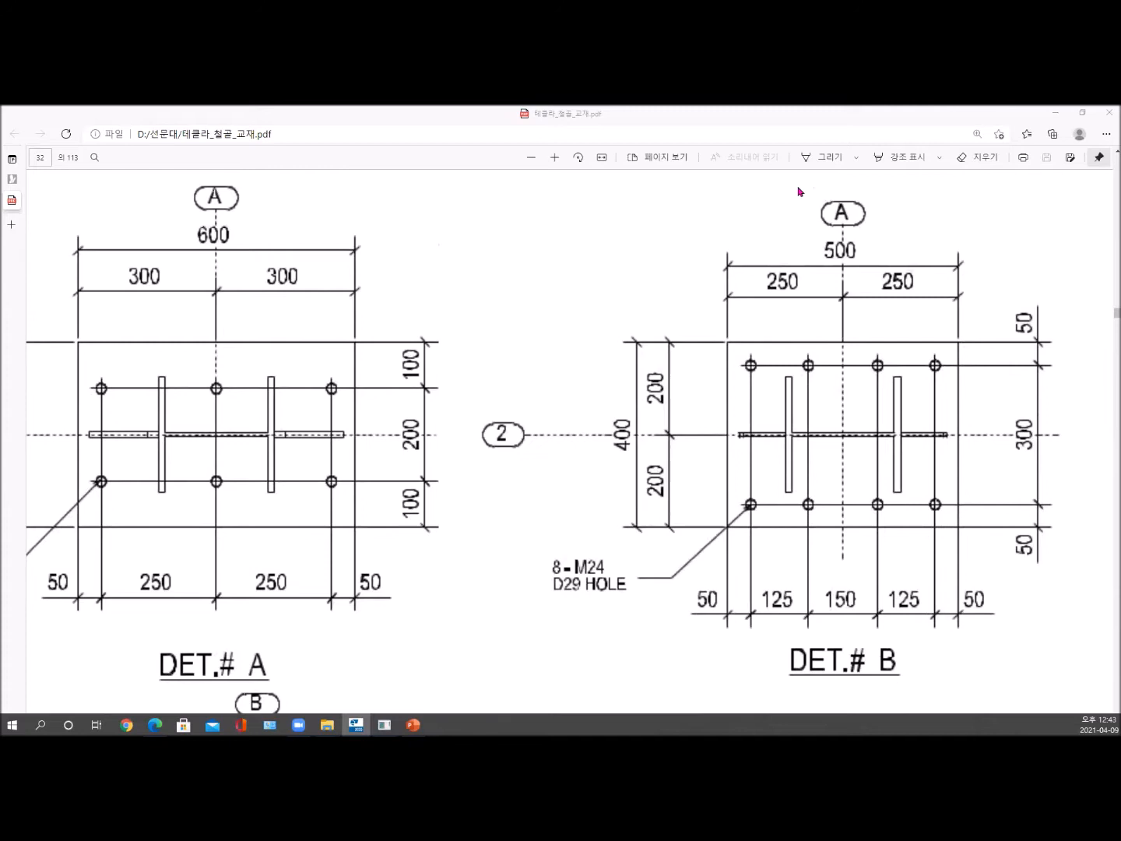
left_click(827, 157)
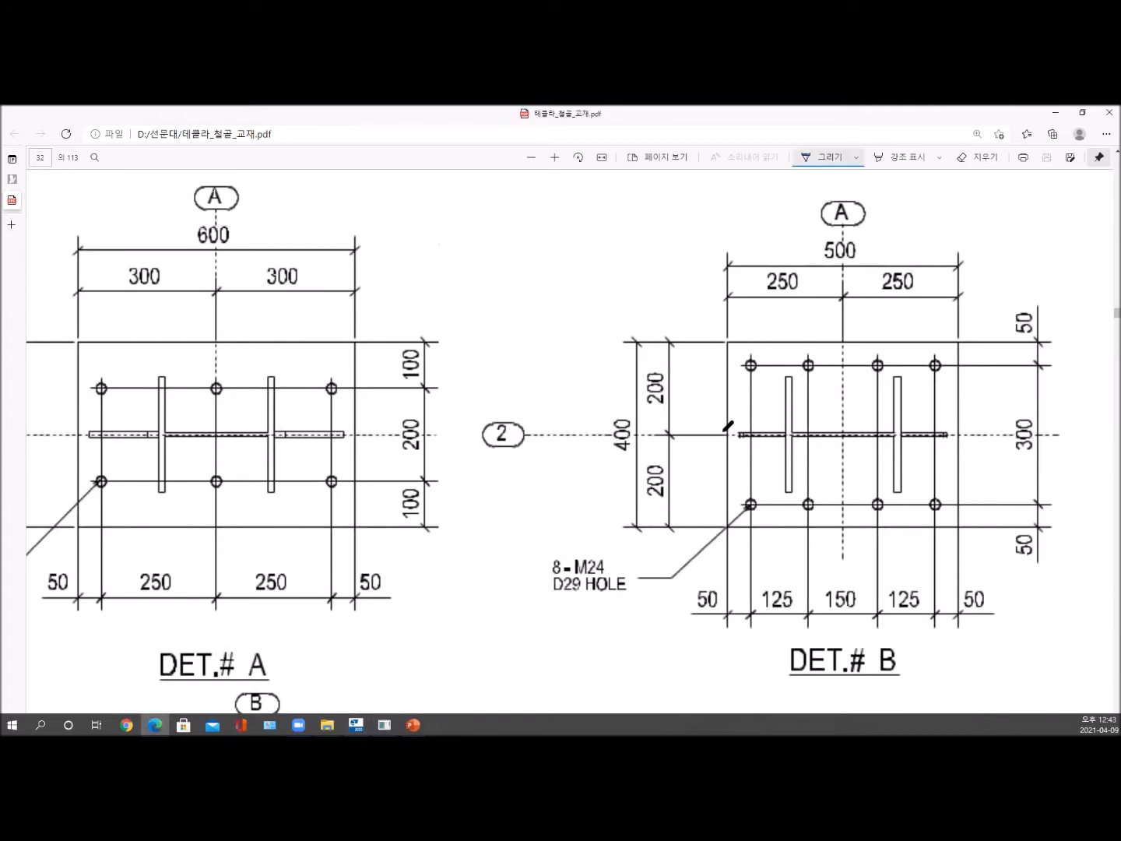
mouse_move(725, 426)
left_mouse_down()
mouse_move(724, 439)
mouse_move(732, 430)
mouse_move(722, 429)
left_mouse_up()
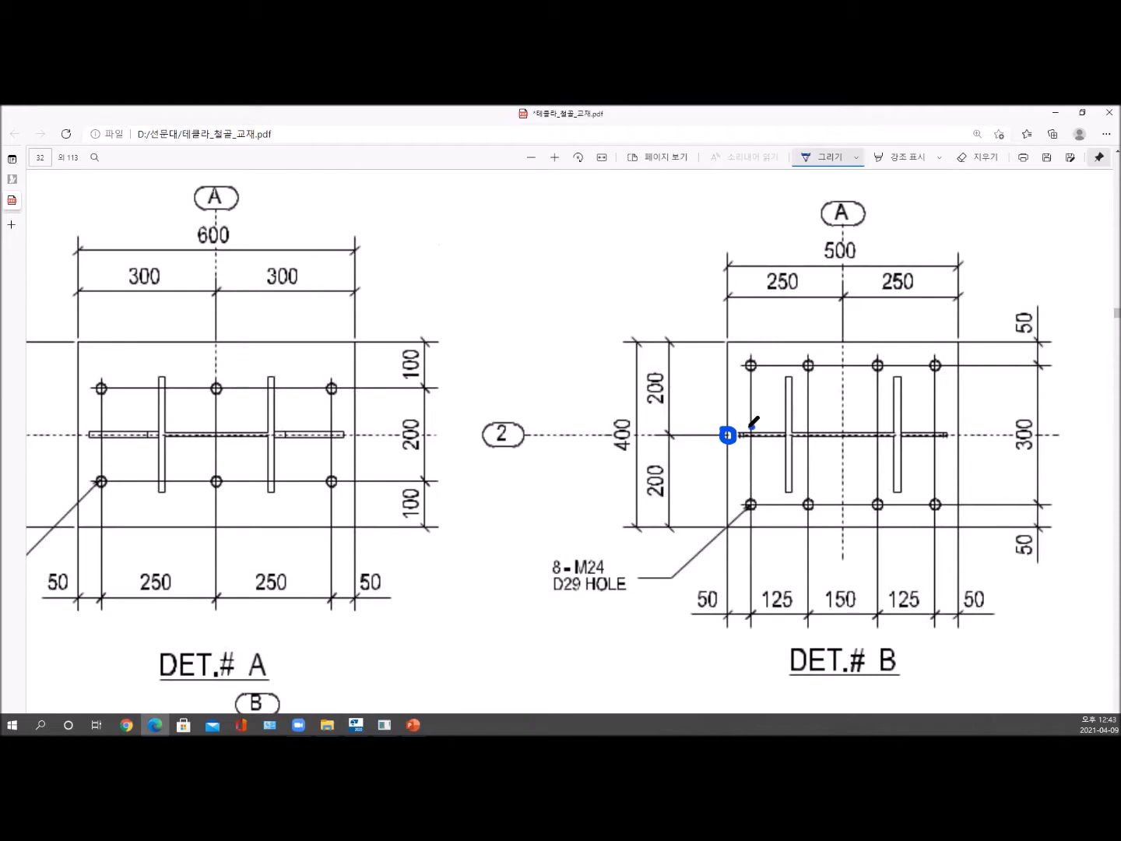
left_click_drag(750, 428, 752, 429)
mouse_move(701, 591)
left_mouse_down()
mouse_move(717, 606)
mouse_move(725, 599)
mouse_move(714, 613)
left_mouse_up()
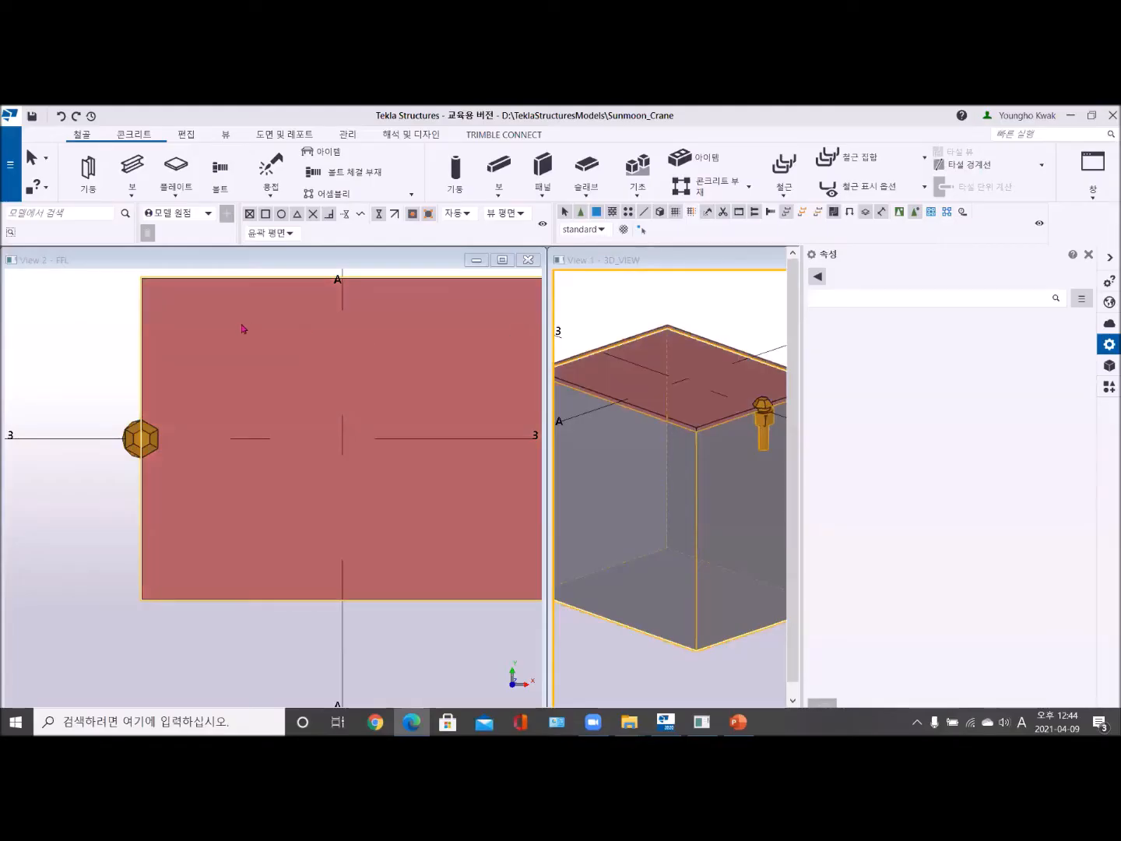
- Select the bolt on the plate's left edge and set its Dx start and end offsets to 50
left_click(130, 442)
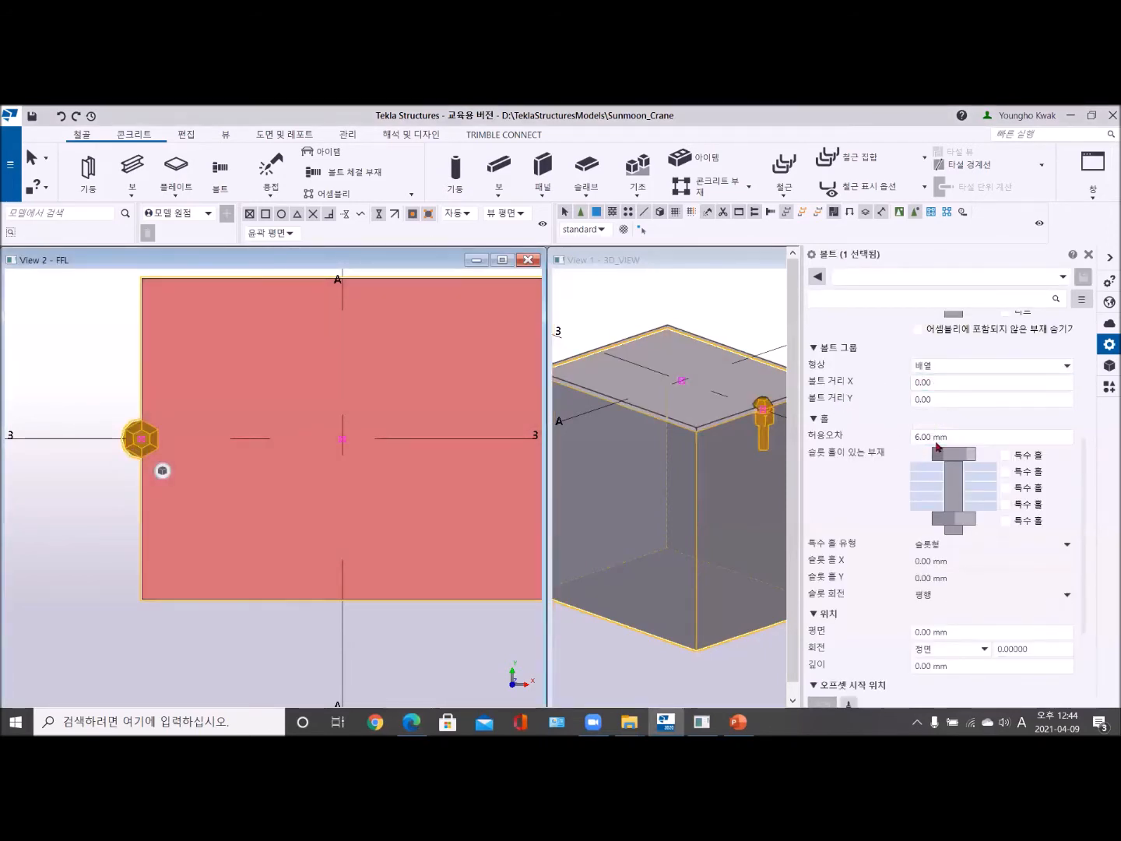
scroll(929, 498, "down", 3)
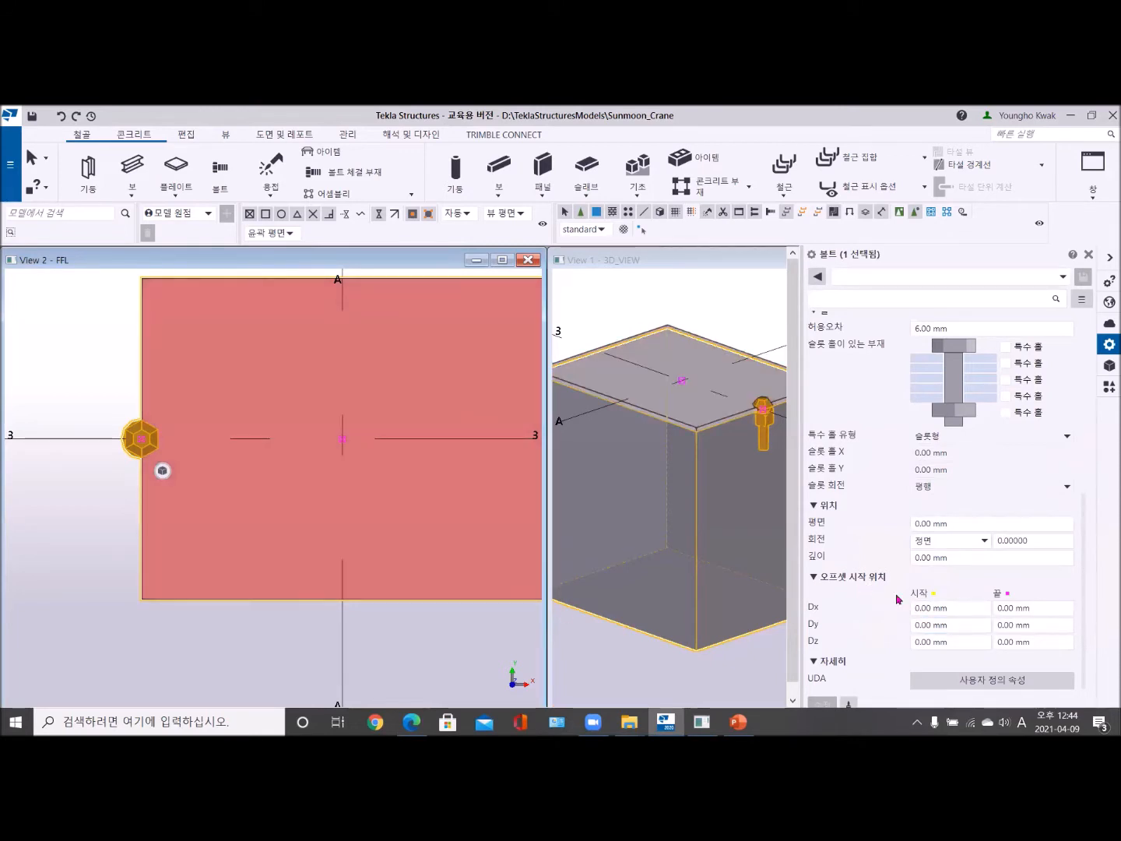
left_click_drag(940, 608, 884, 606)
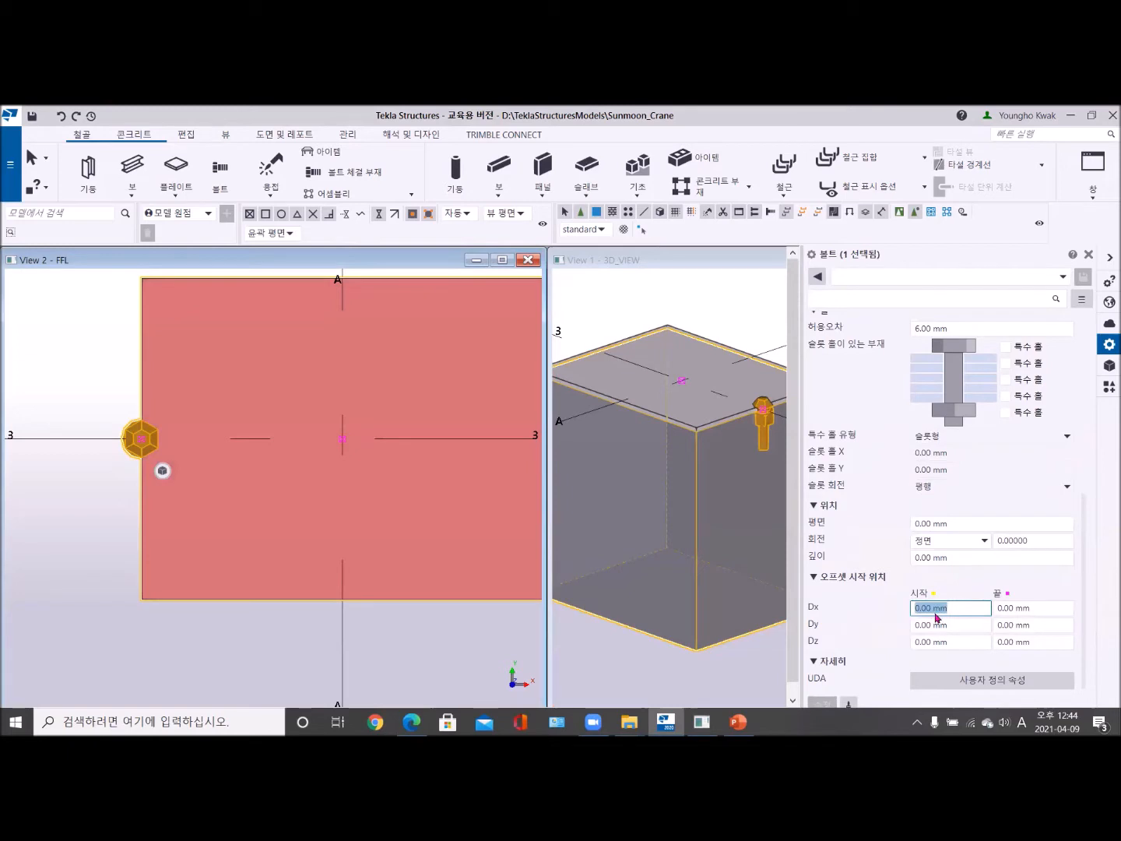
type("50")
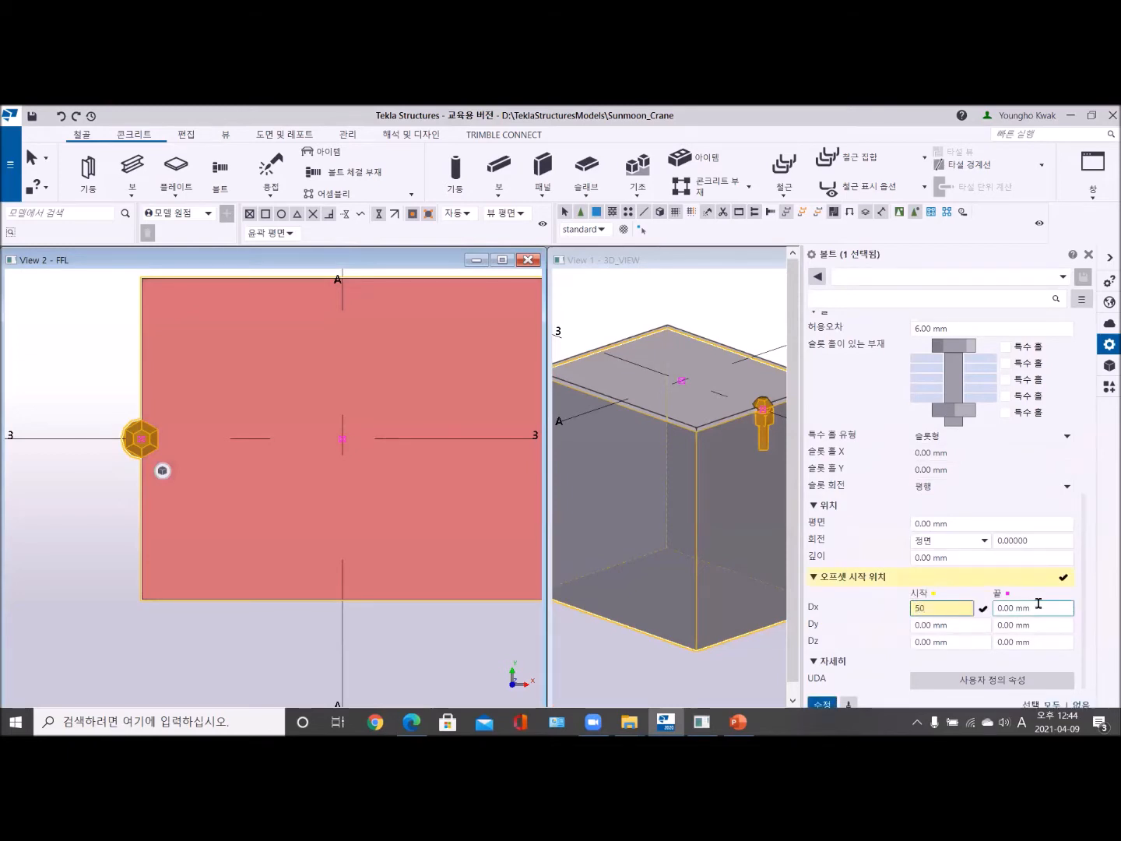
left_click_drag(1041, 606, 966, 599)
type("50")
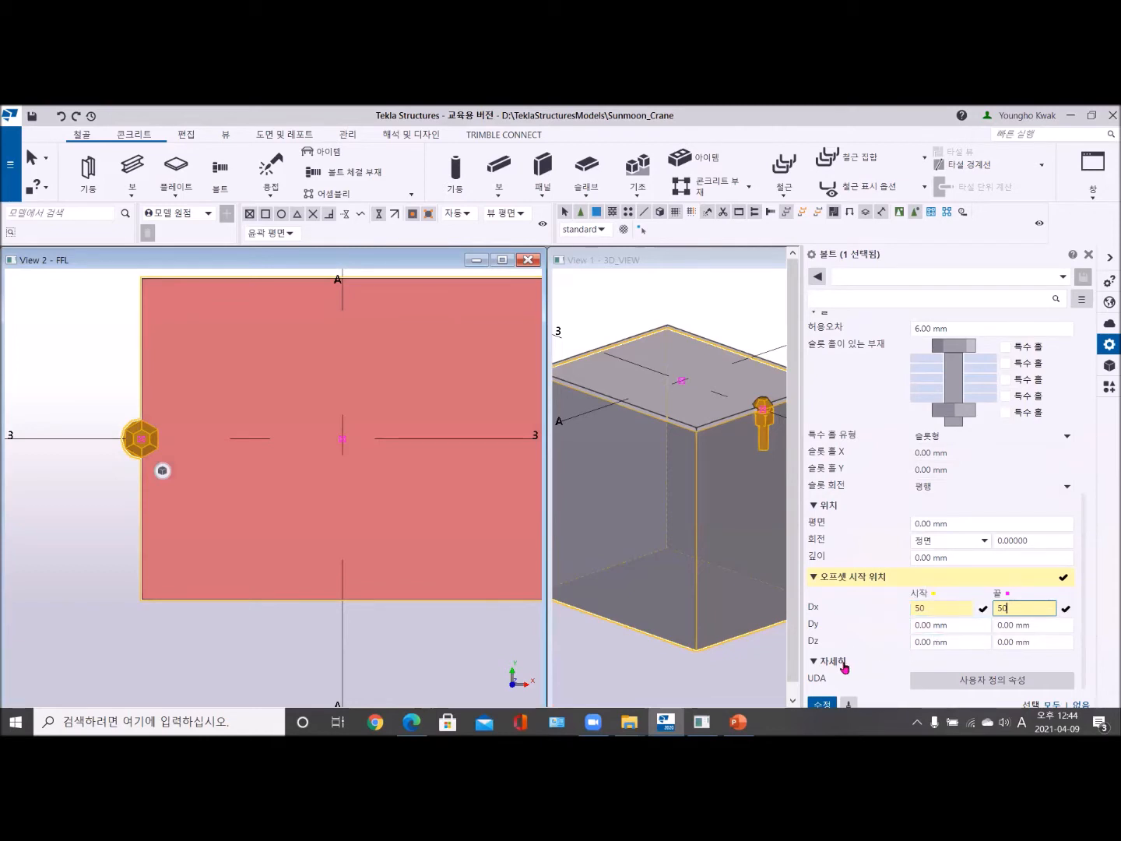
- Set the bolt group's X distances to 125 150 125 and Y distance to 300, and apply the changes
scroll(844, 571, "up", 4)
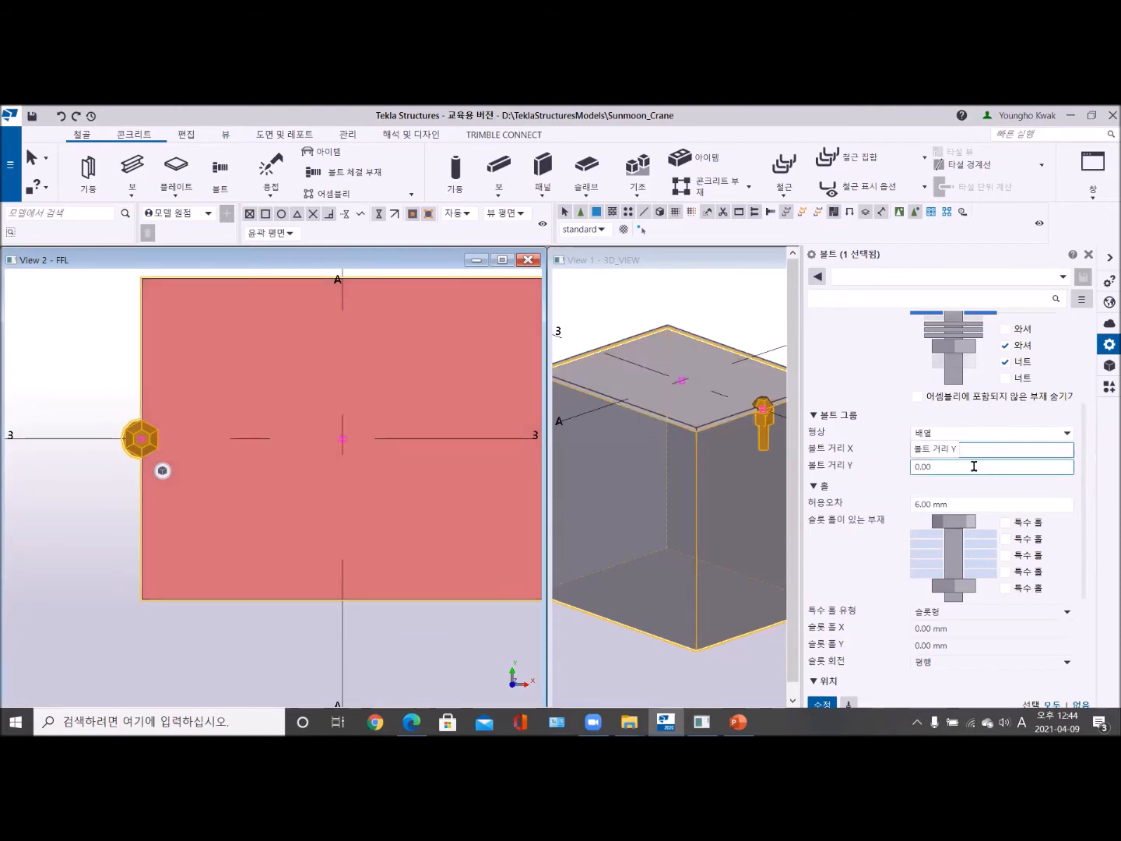
key("BackSpace")
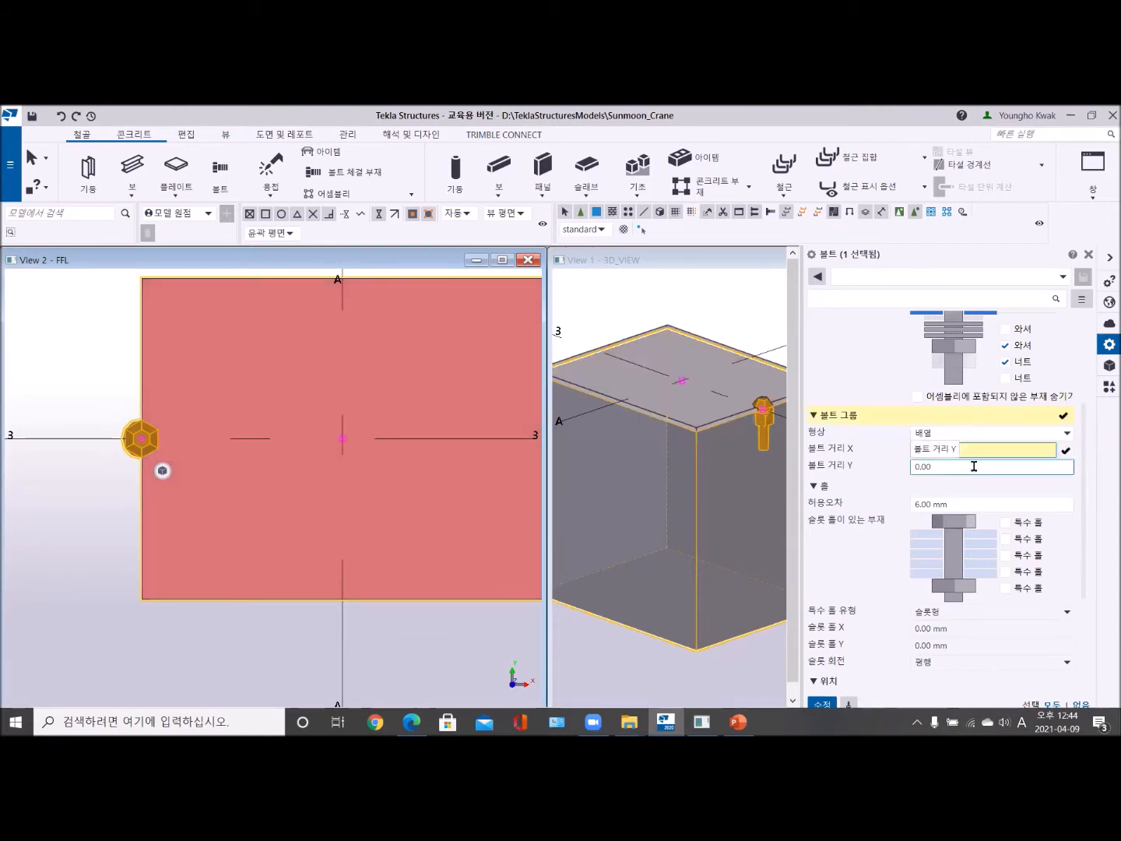
type("0 125 150 125")
left_click(973, 466)
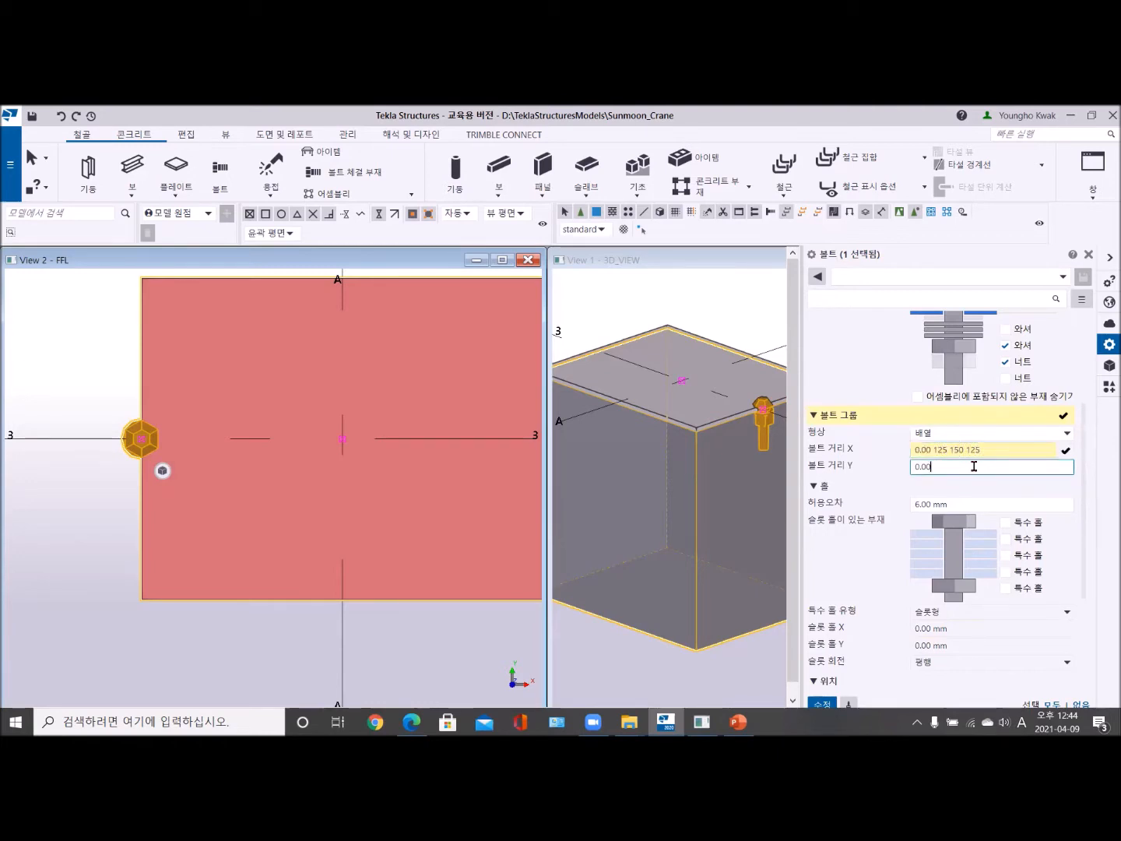
type("300")
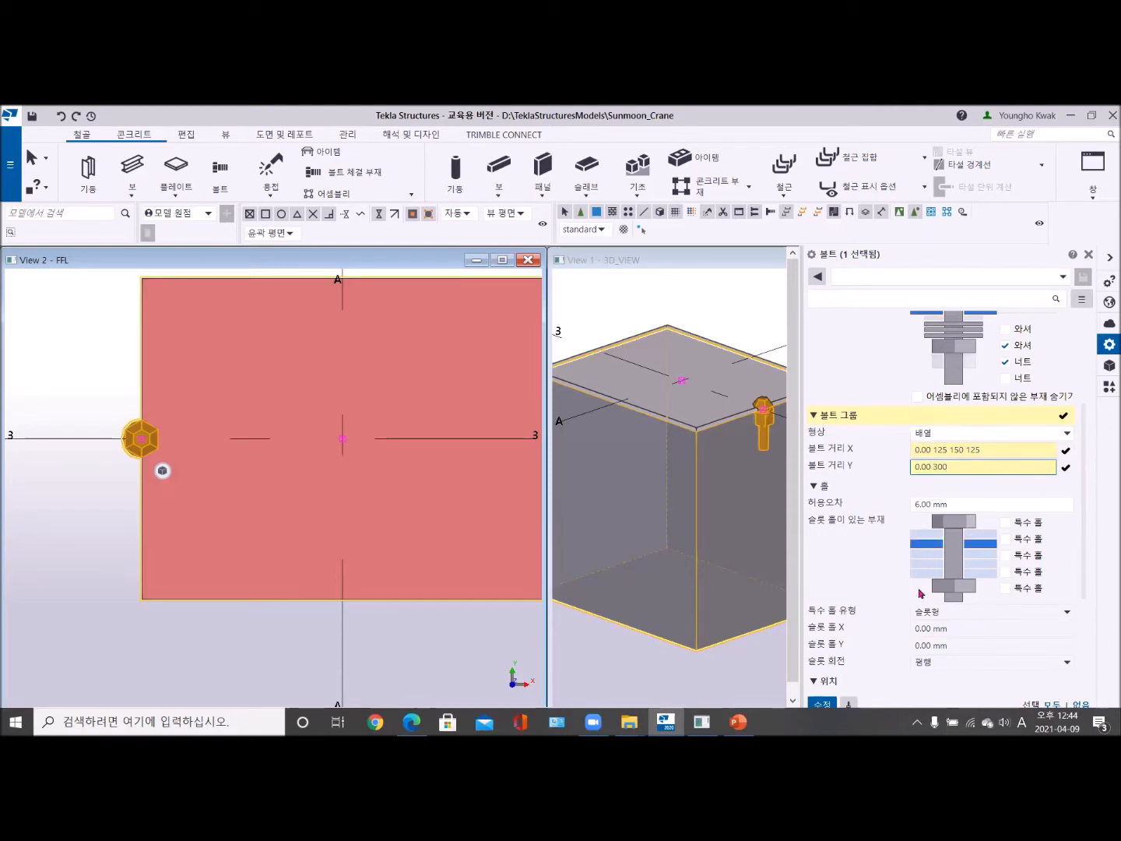
left_click(821, 703)
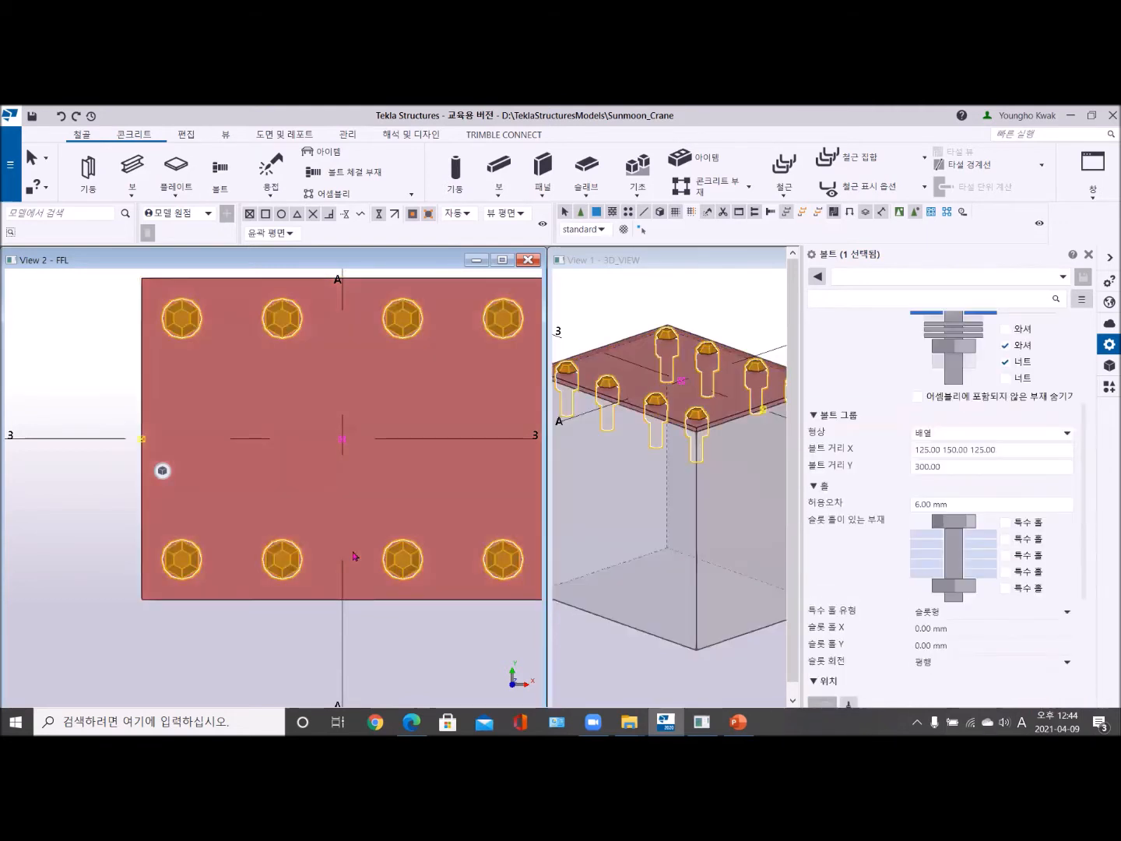
scroll(408, 545, "down", 3)
middle_click_drag(408, 543, 304, 534)
scroll(282, 522, "up", 4)
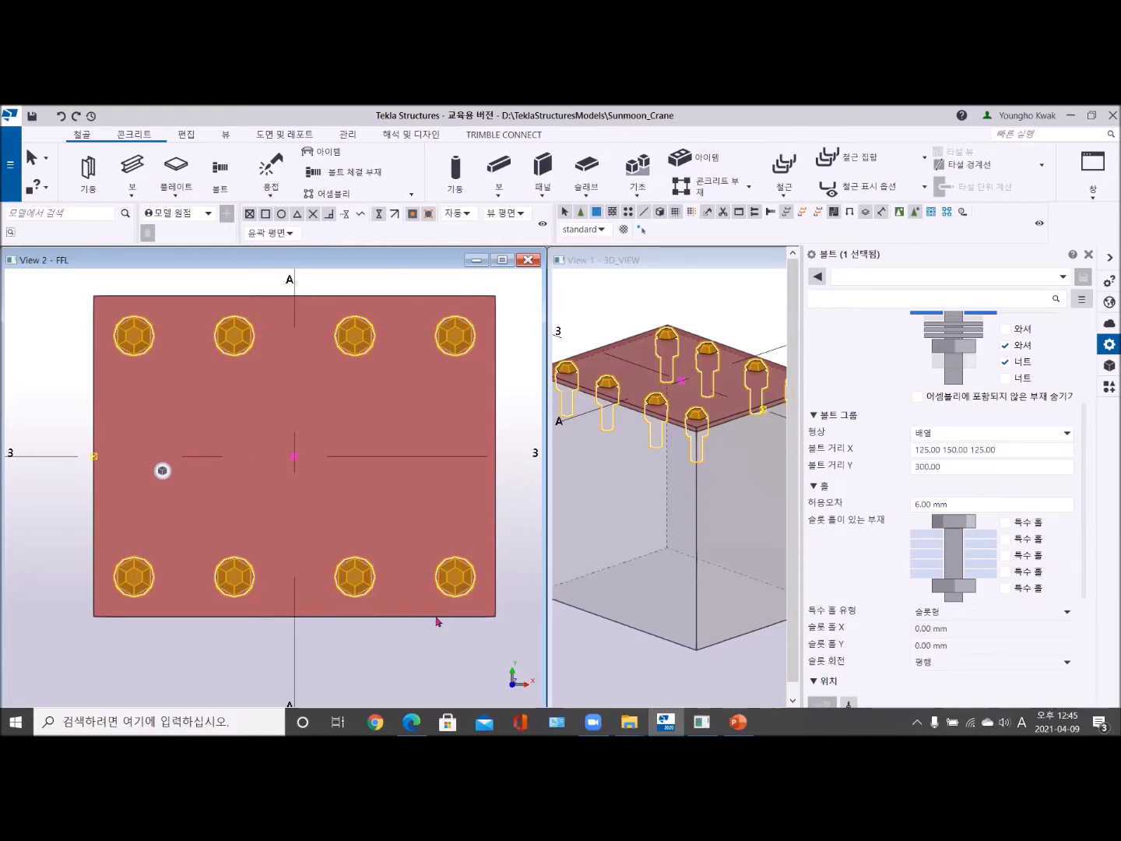
scroll(873, 556, "up", 3)
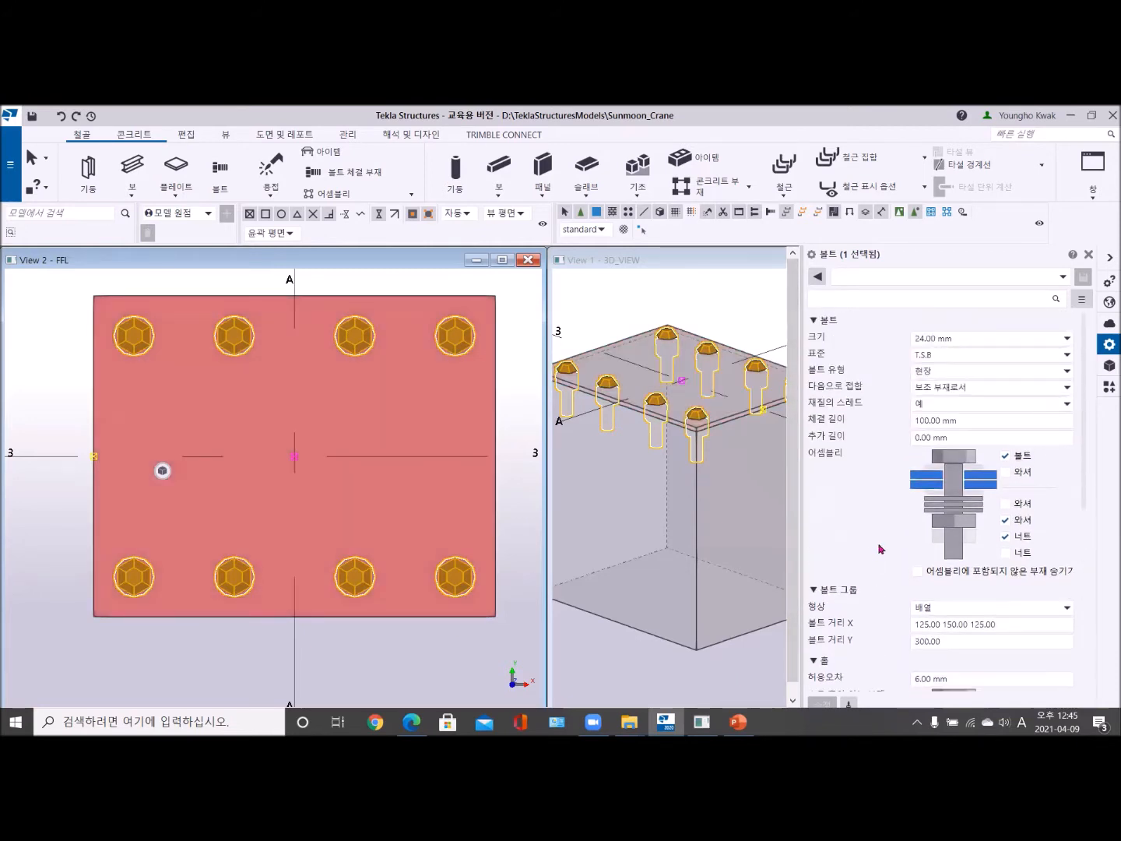
left_click(942, 377)
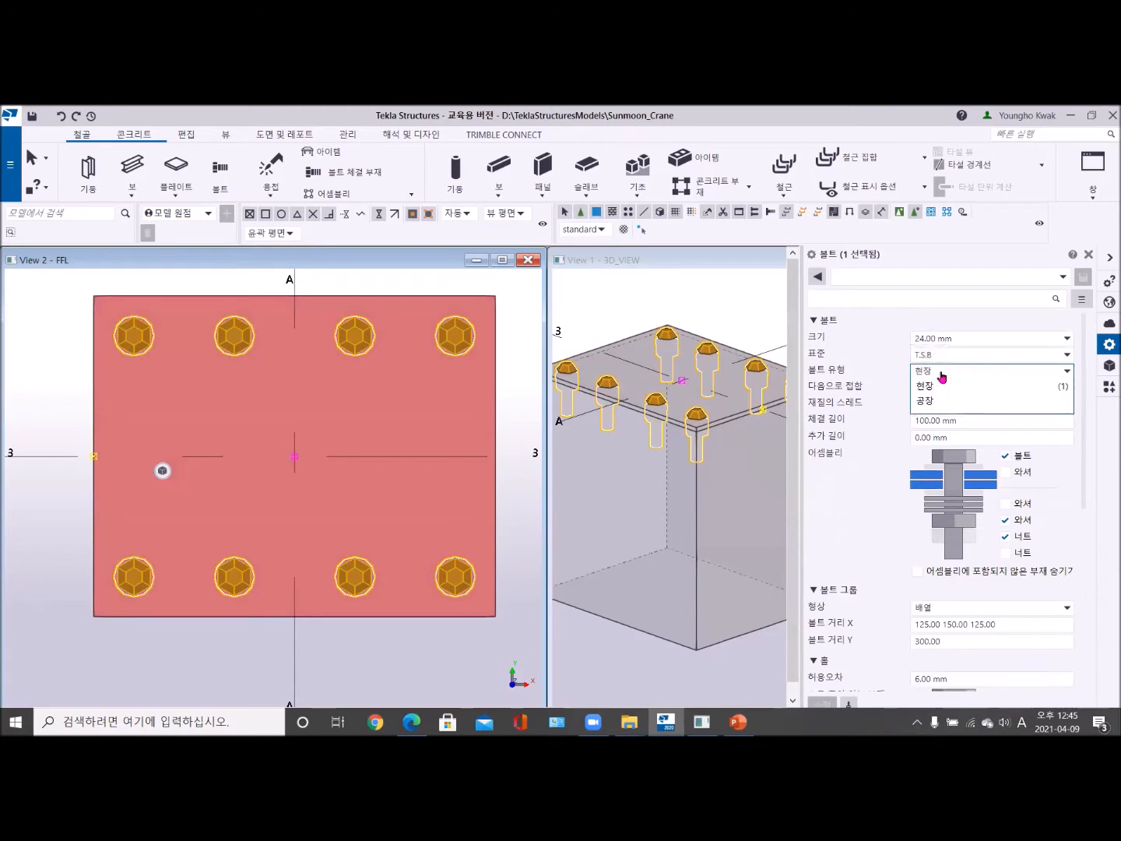
left_click(941, 400)
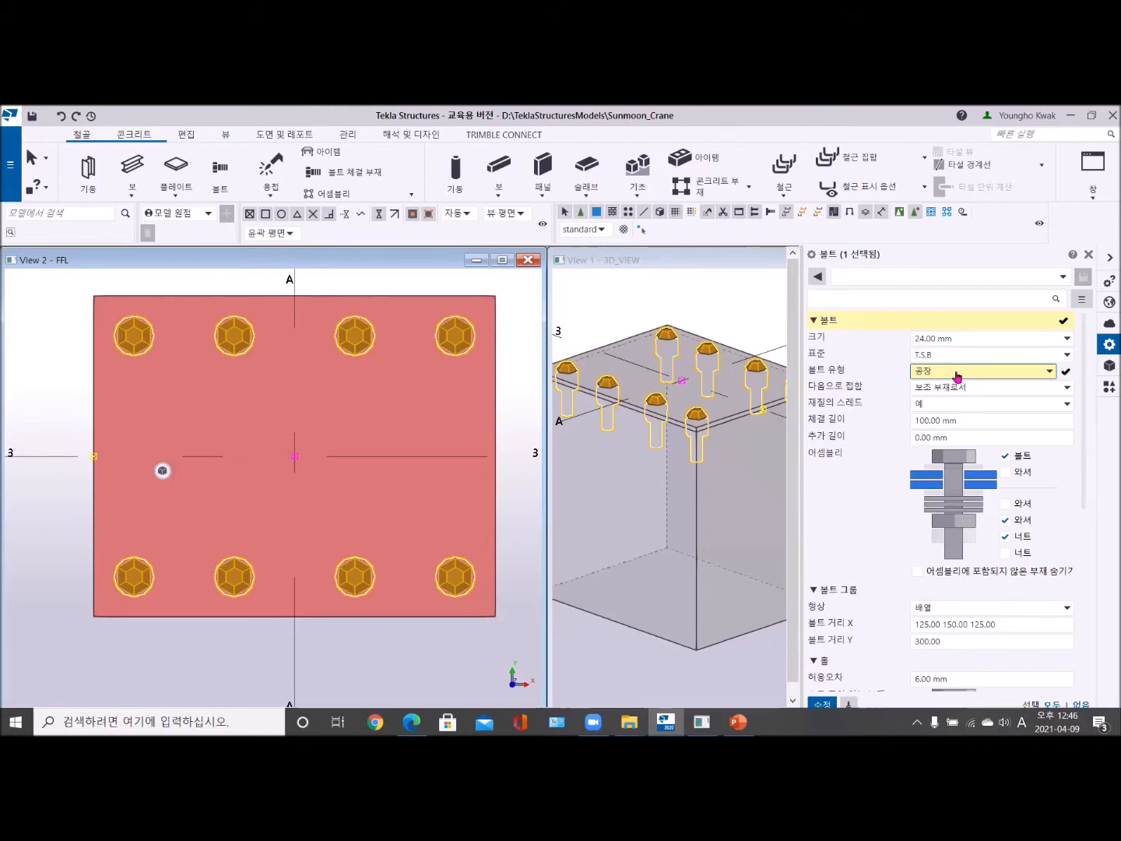
left_click(958, 375)
left_click(948, 392)
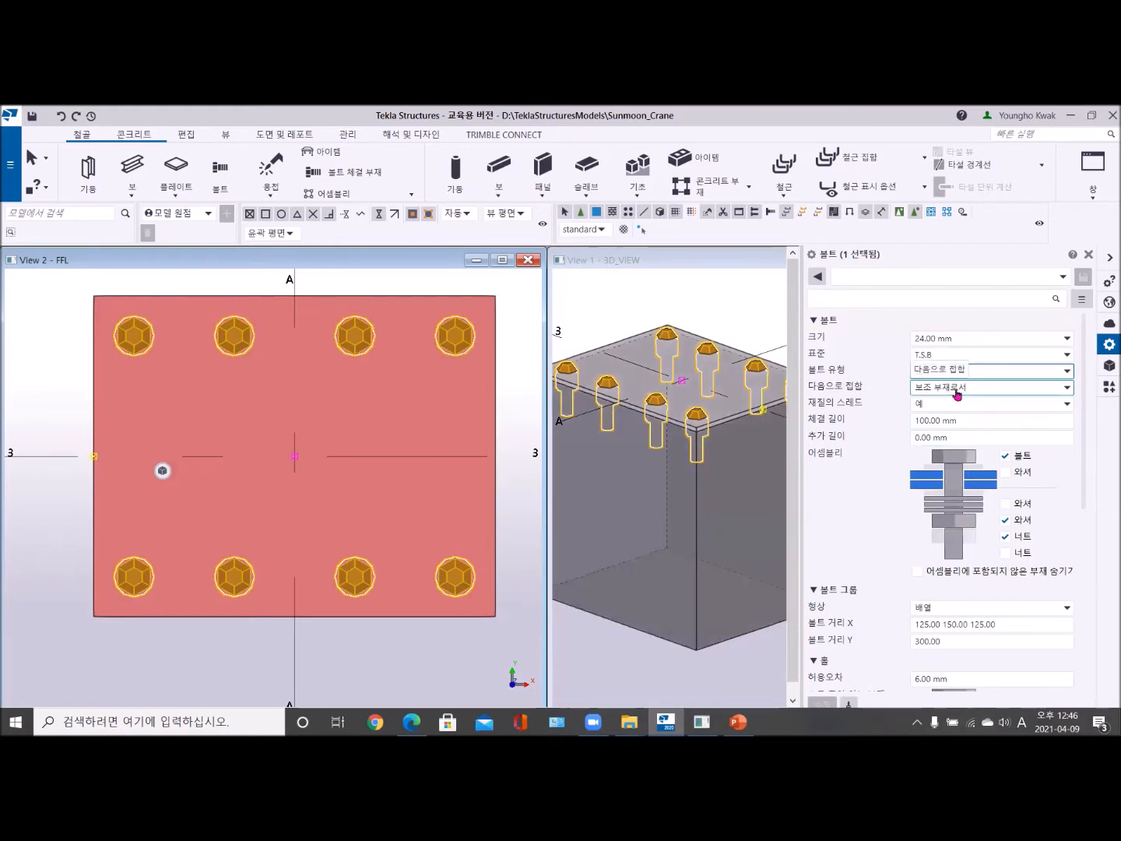
left_click(990, 388)
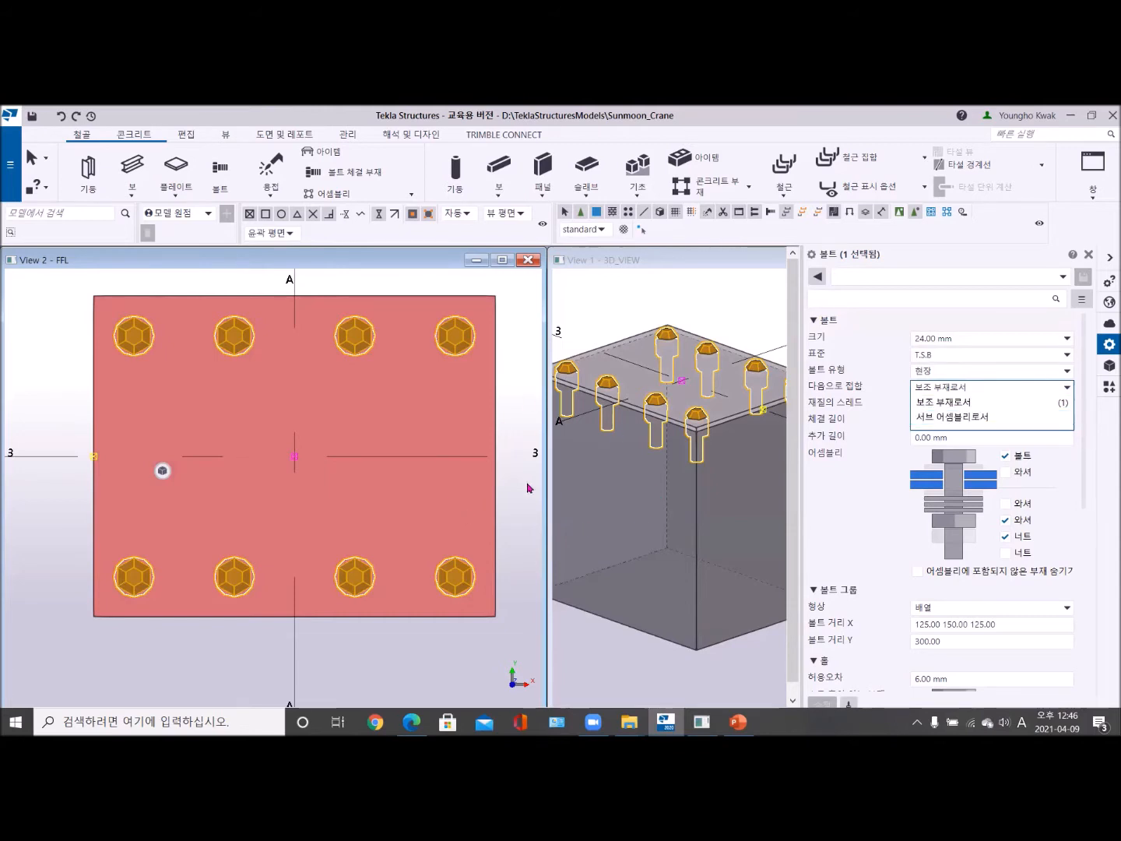
left_click(956, 393)
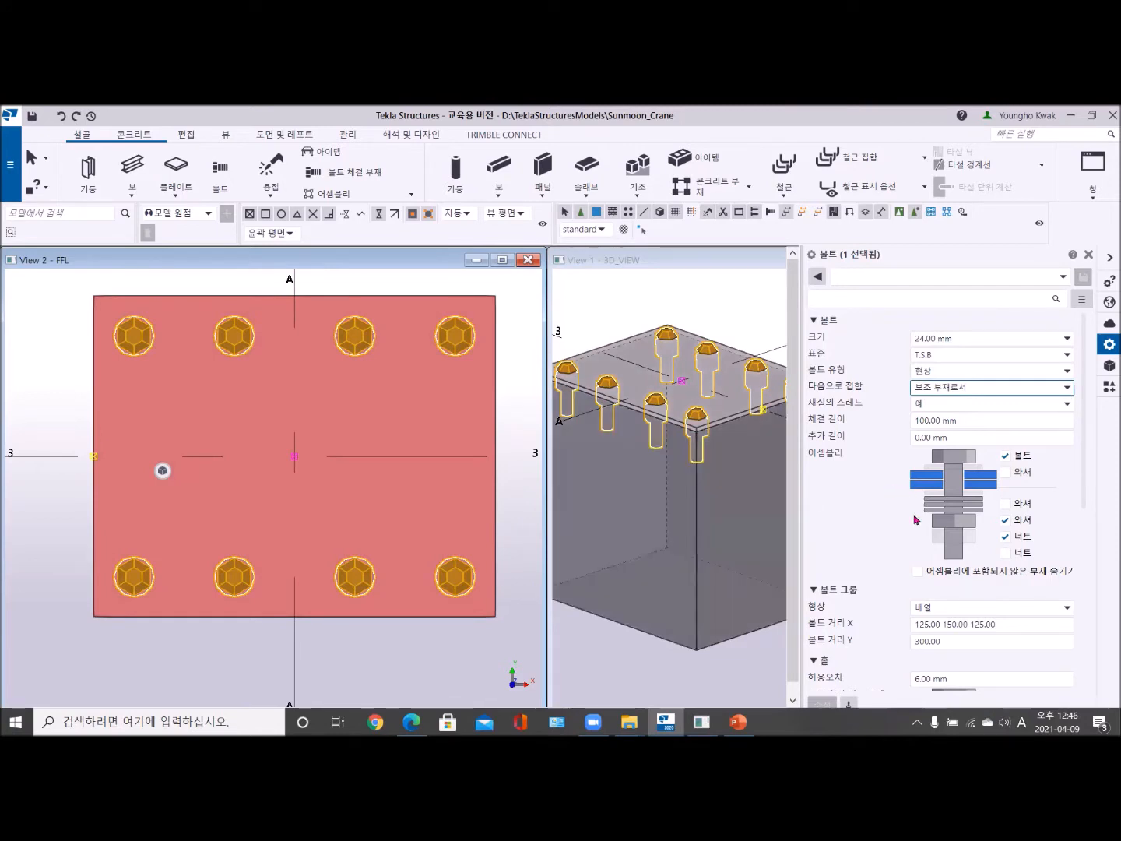
- Remove the bolt, washer and nut from the bolt group's assembly to leave only holes, and apply the change
scroll(957, 469, "down", 2)
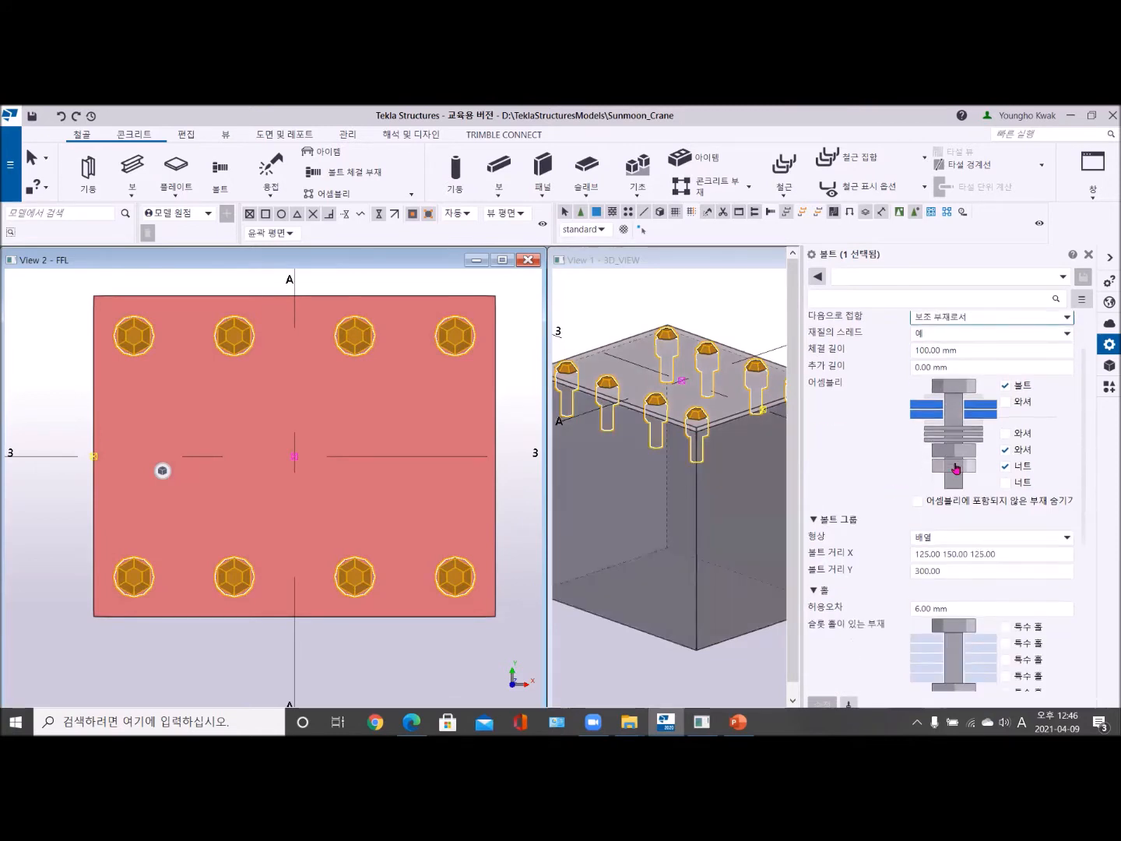
scroll(1016, 494, "down", 2)
scroll(1020, 503, "up", 2)
scroll(1020, 501, "down", 2)
scroll(1017, 500, "up", 2)
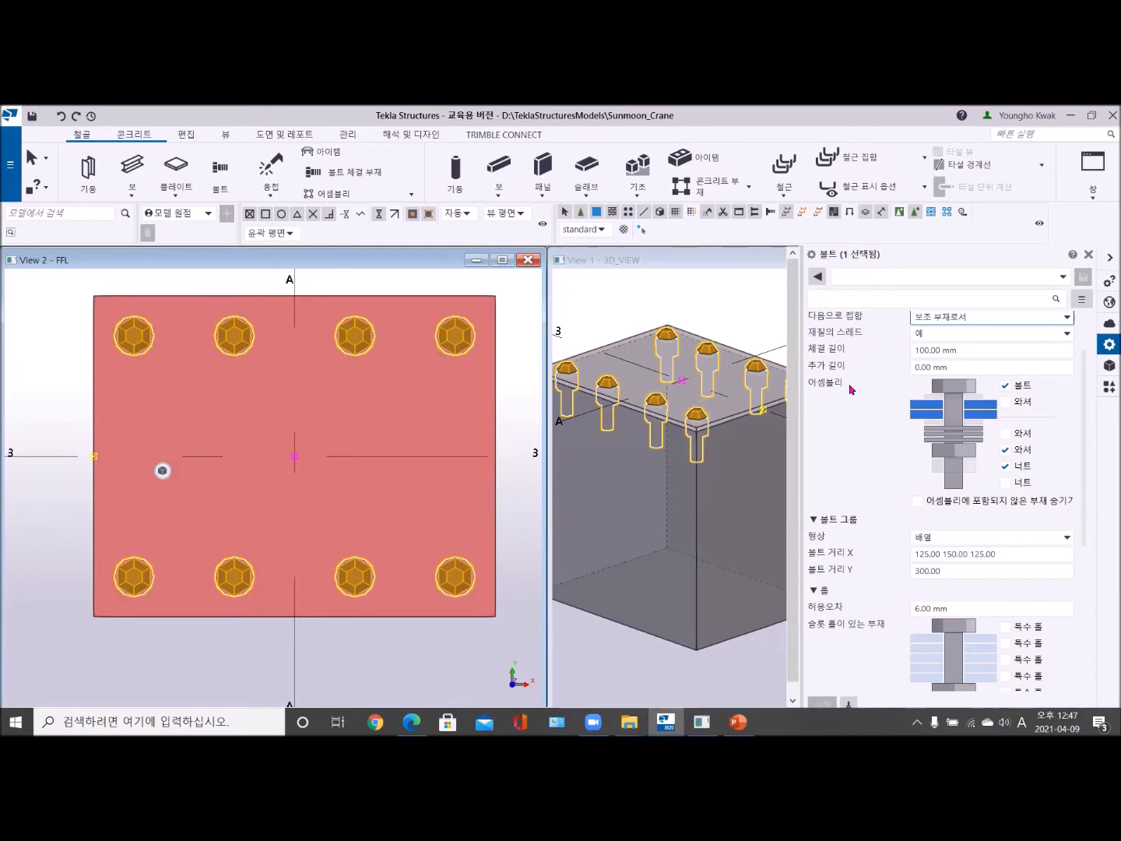
left_click(1006, 387)
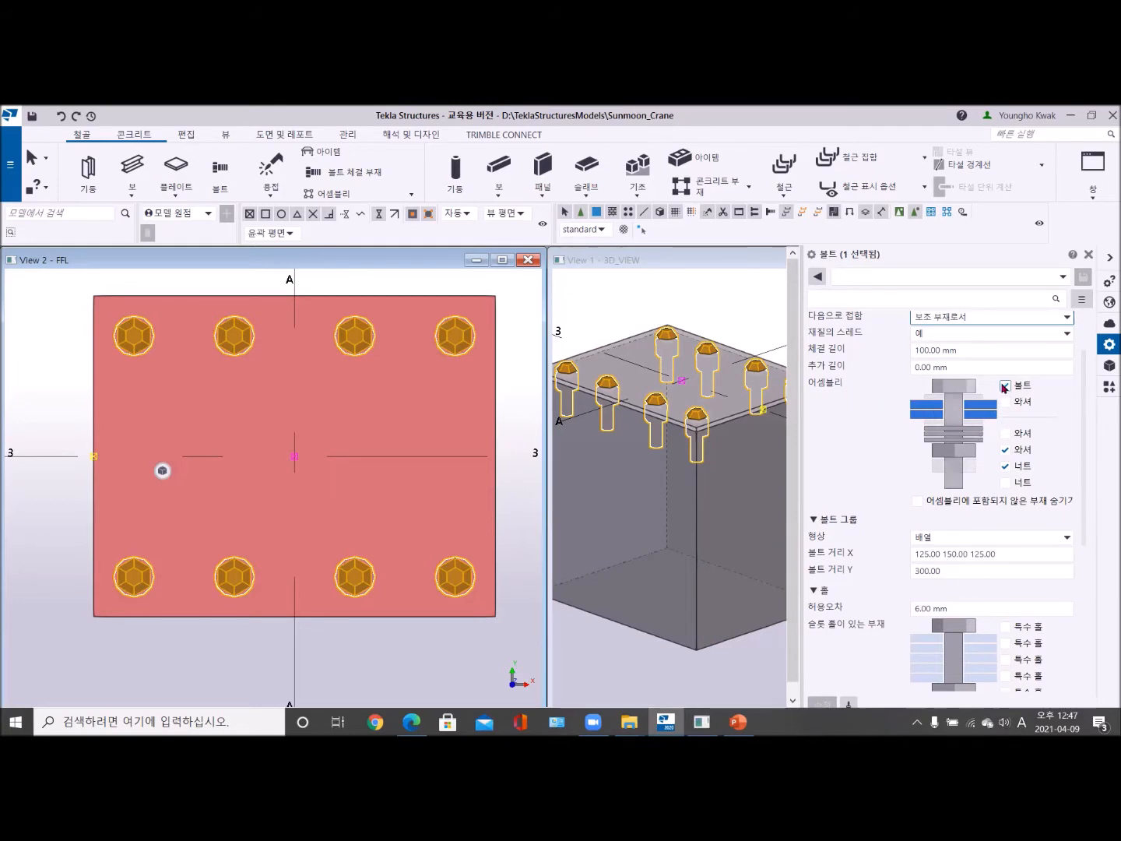
left_click(822, 701)
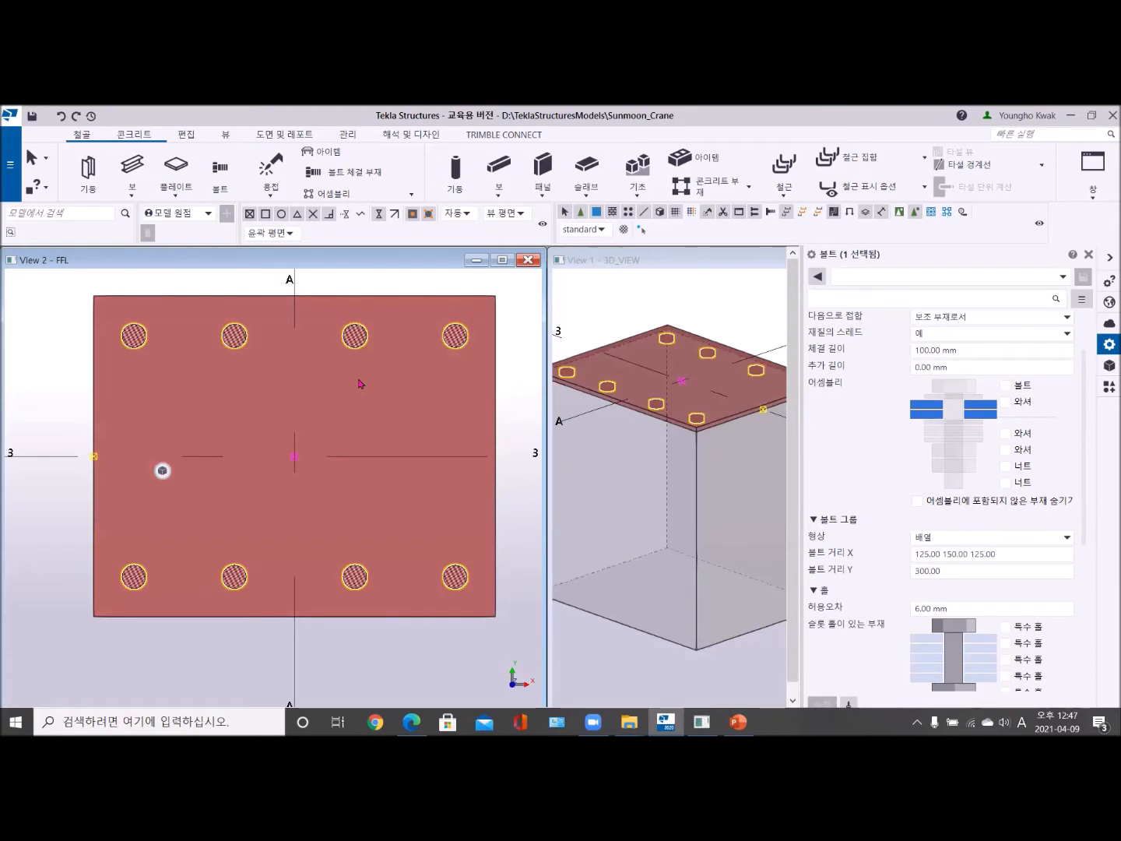
- Review the bolt group's hole, position and offset settings and the holes in the base plate
scroll(965, 542, "down", 2)
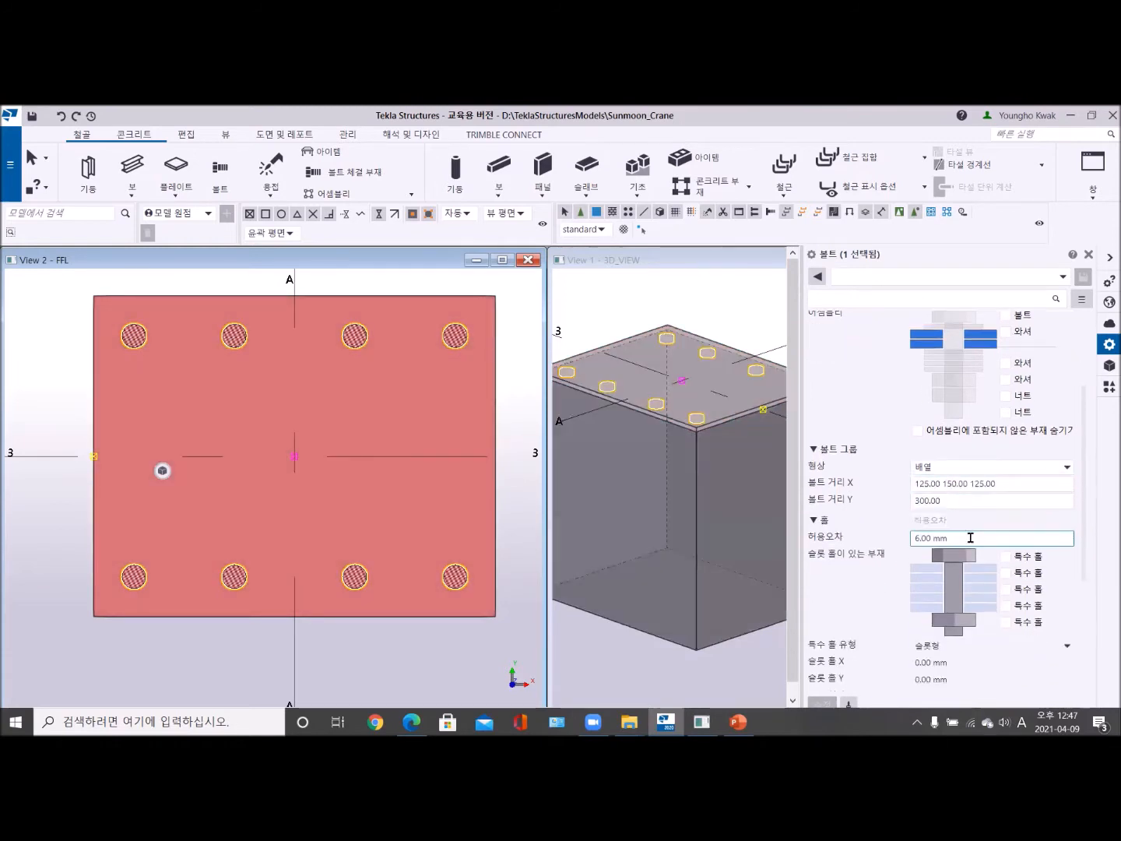
scroll(951, 598, "down", 2)
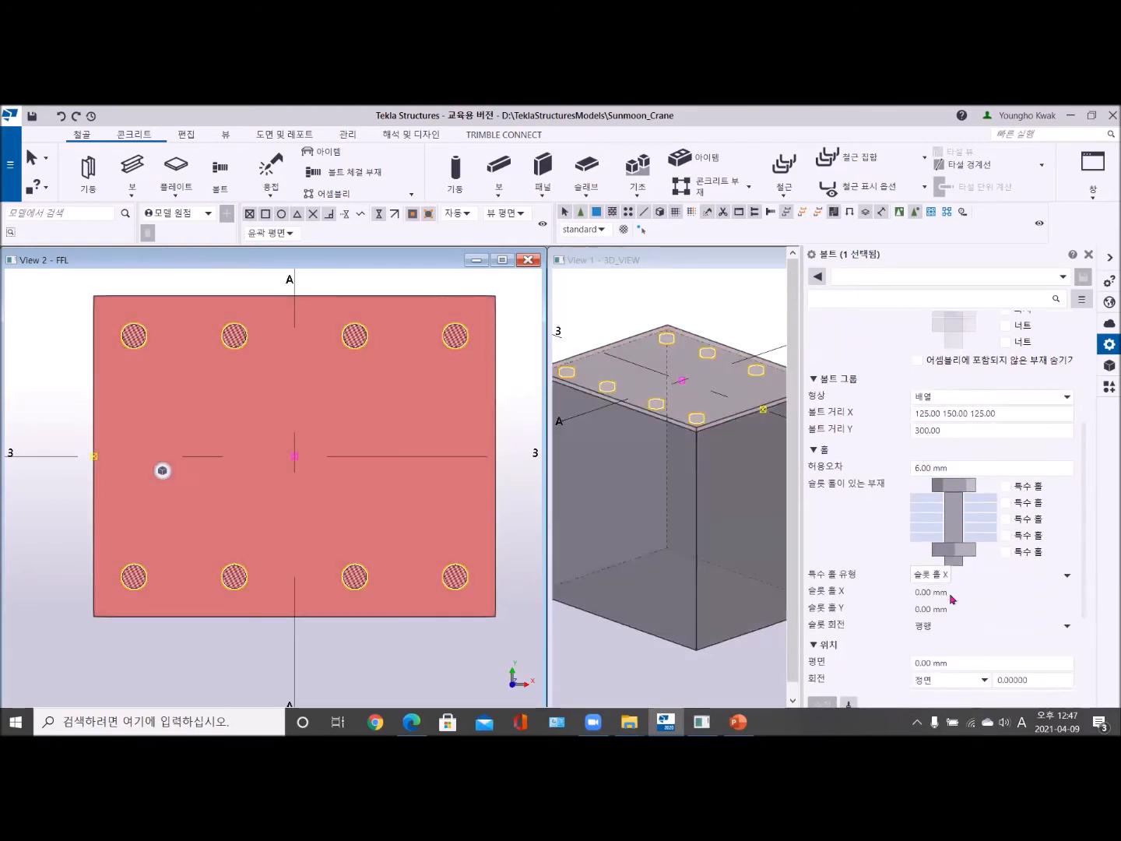
scroll(965, 597, "down", 2)
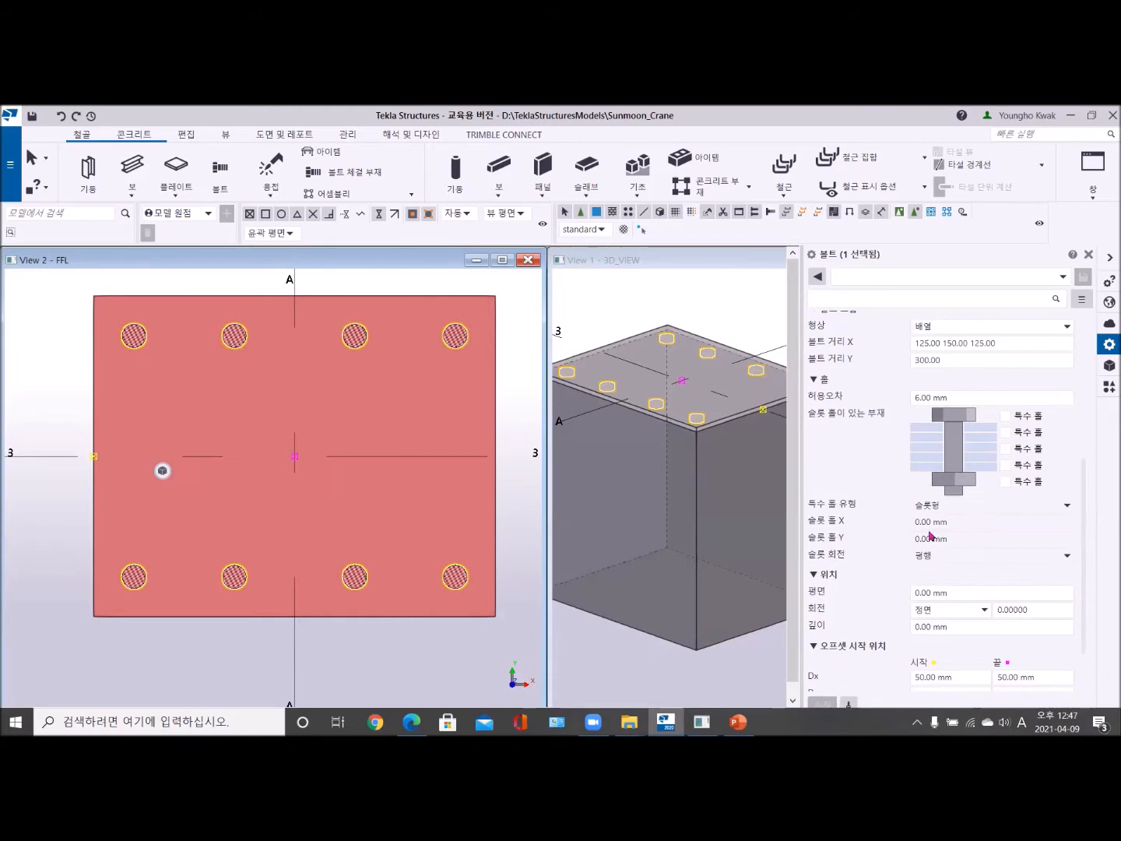
scroll(970, 606, "down", 1)
scroll(969, 607, "down", 1)
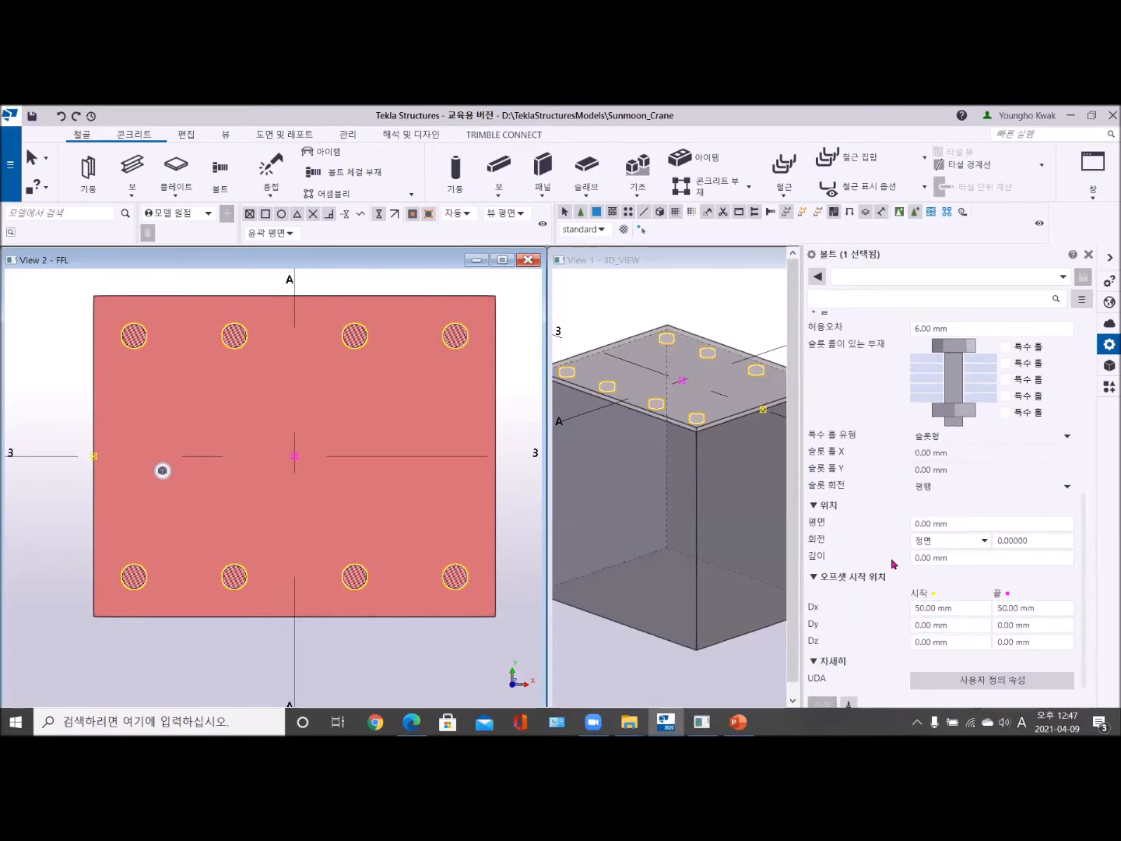
scroll(911, 546, "up", 8)
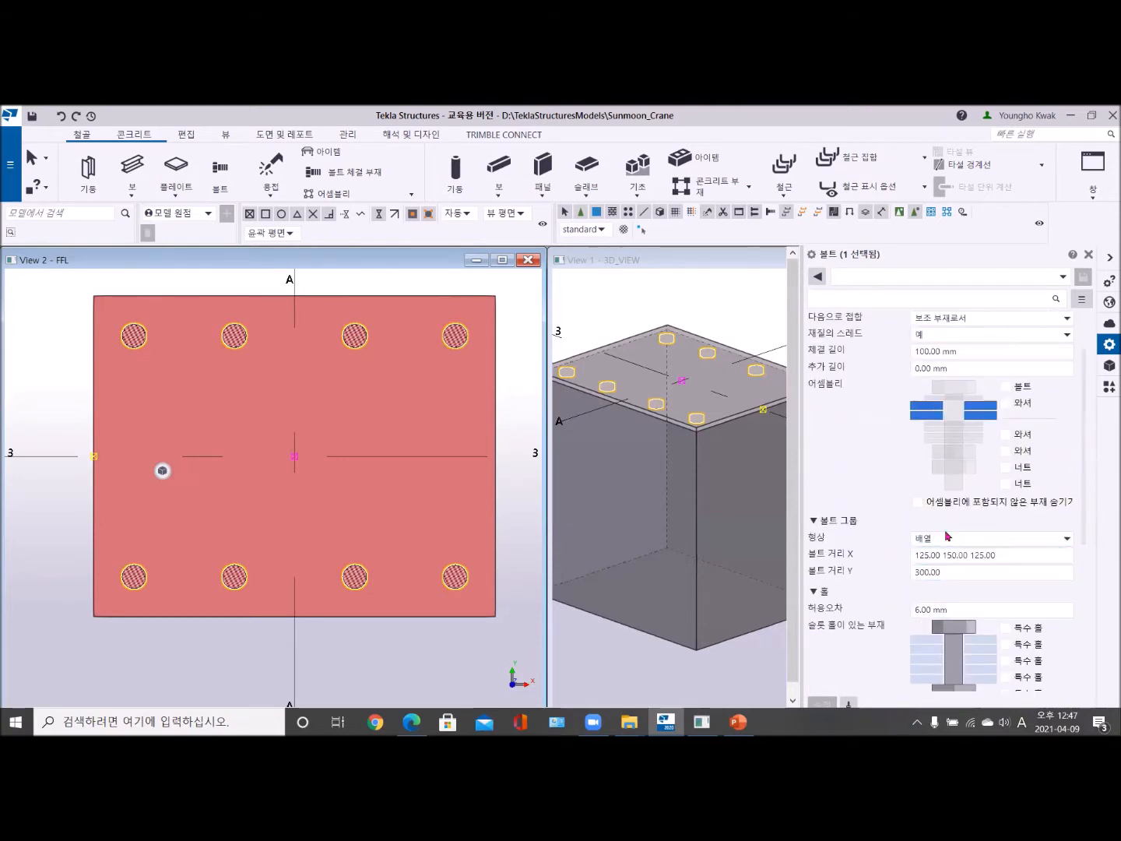
scroll(934, 514, "up", 2)
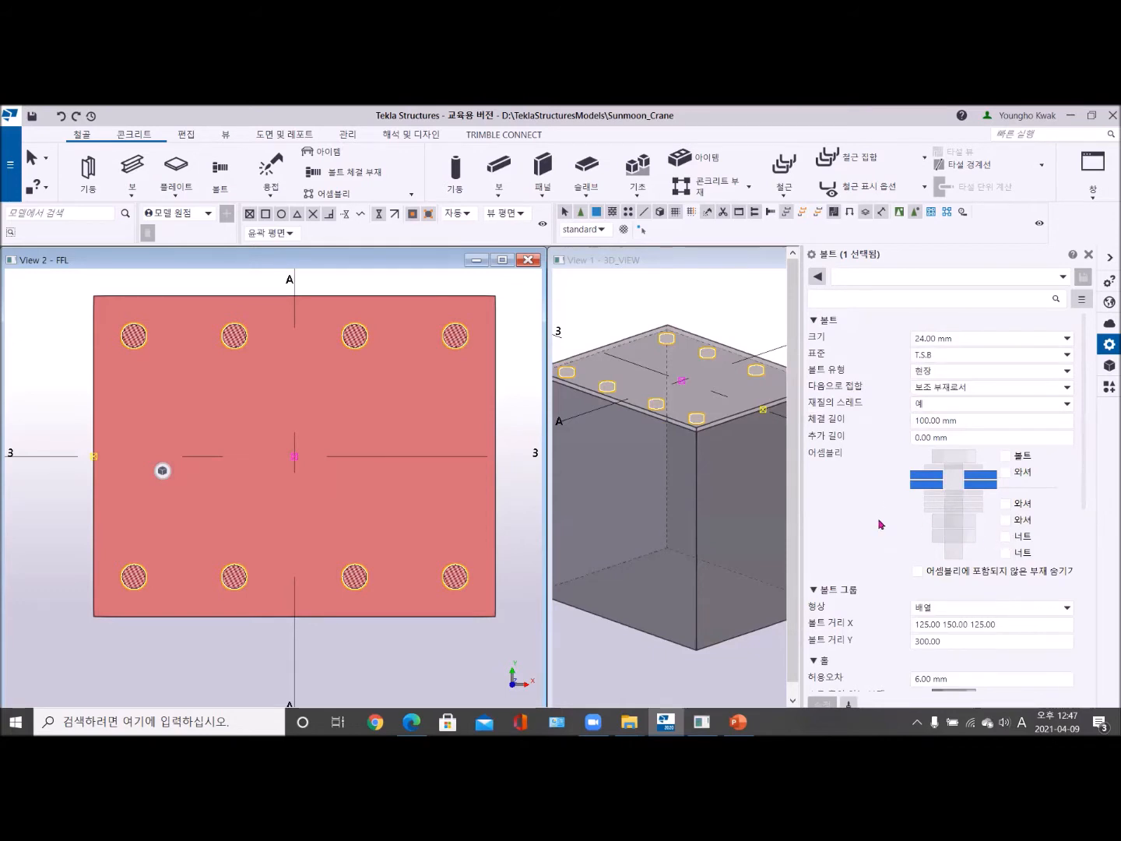
scroll(315, 462, "down", 1)
middle_click_drag(336, 459, 284, 445)
scroll(673, 408, "up", 2)
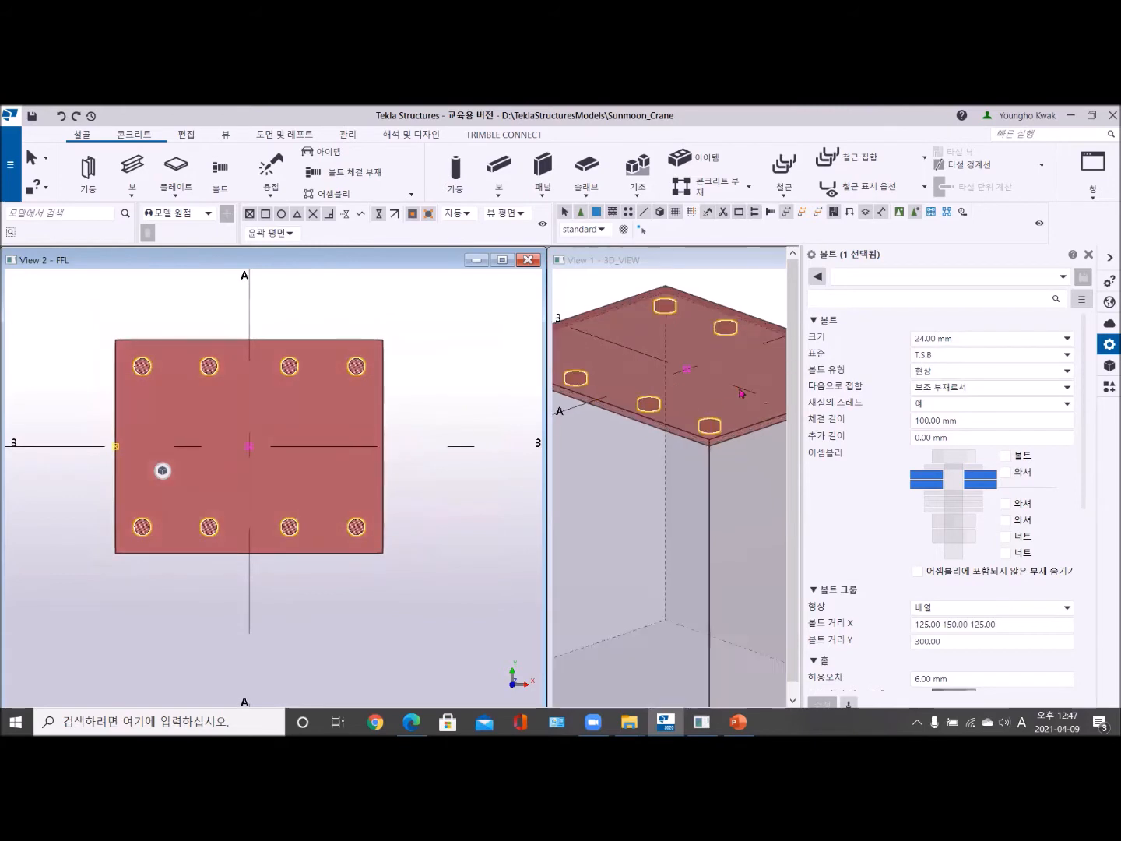
- Deselect the bolt group and maximize the FFL plan view, showing the base plate at grids A and 3
left_click(729, 299)
scroll(763, 400, "down", 3)
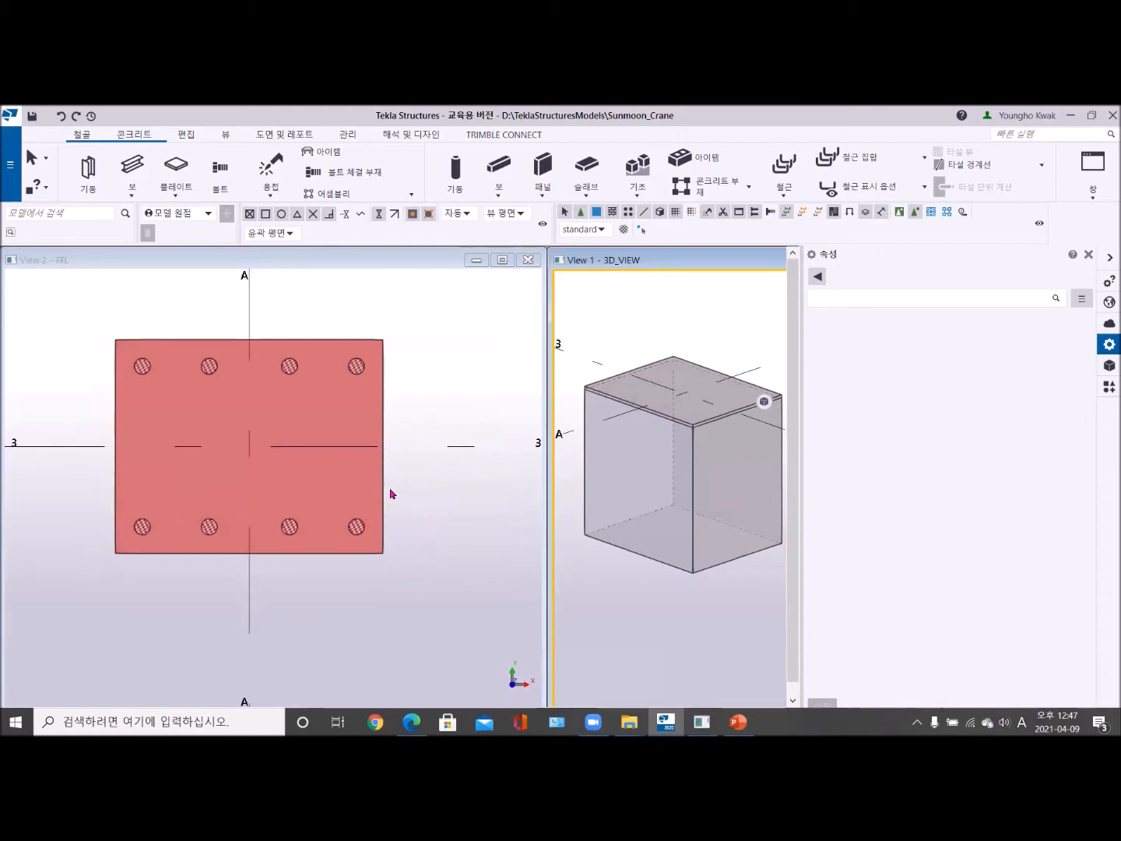
scroll(390, 493, "down", 5)
middle_click_drag(421, 493, 258, 468)
scroll(366, 480, "down", 5)
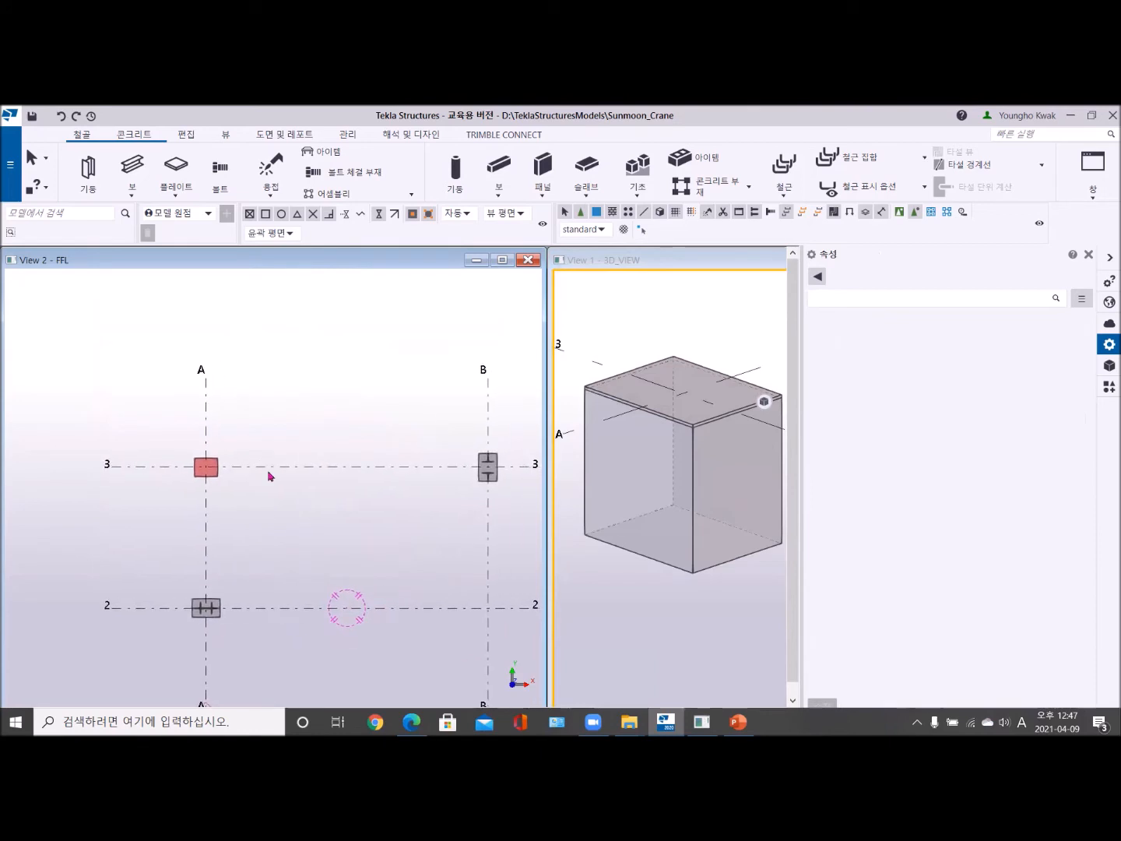
scroll(310, 481, "up", 3)
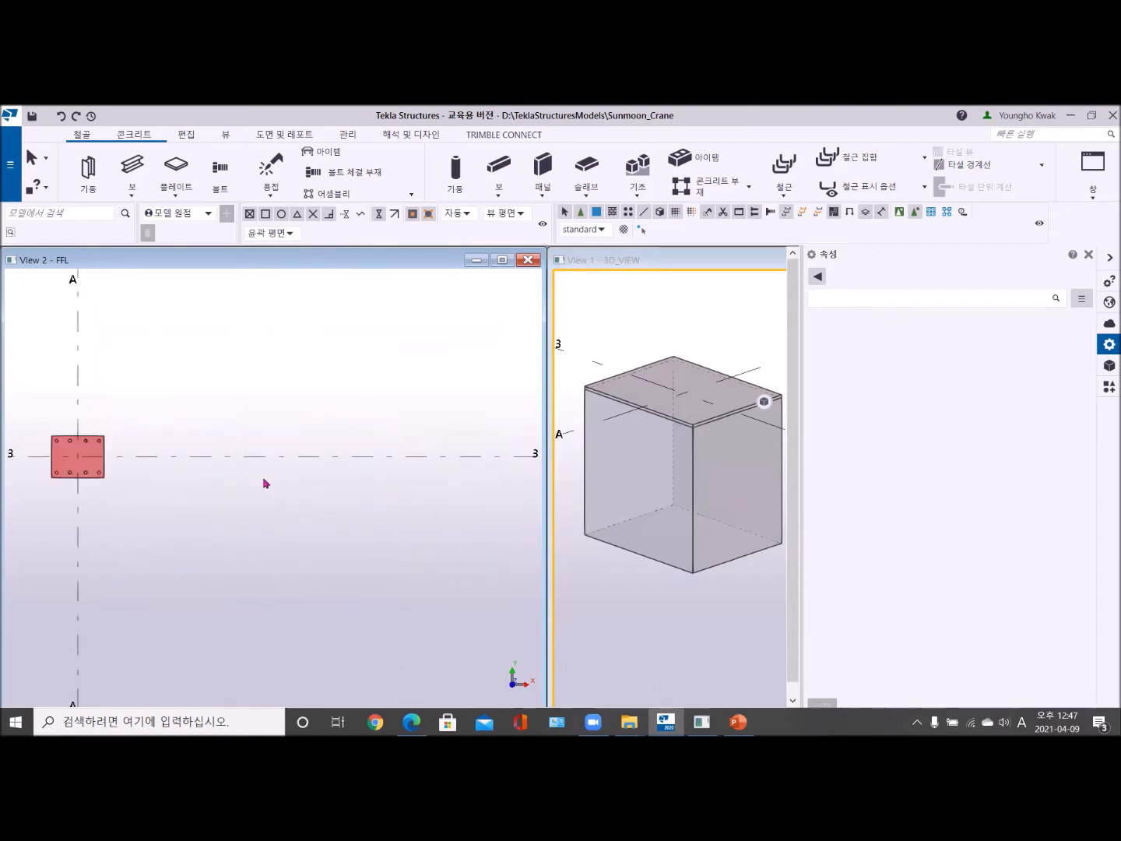
middle_click_drag(229, 488, 243, 492)
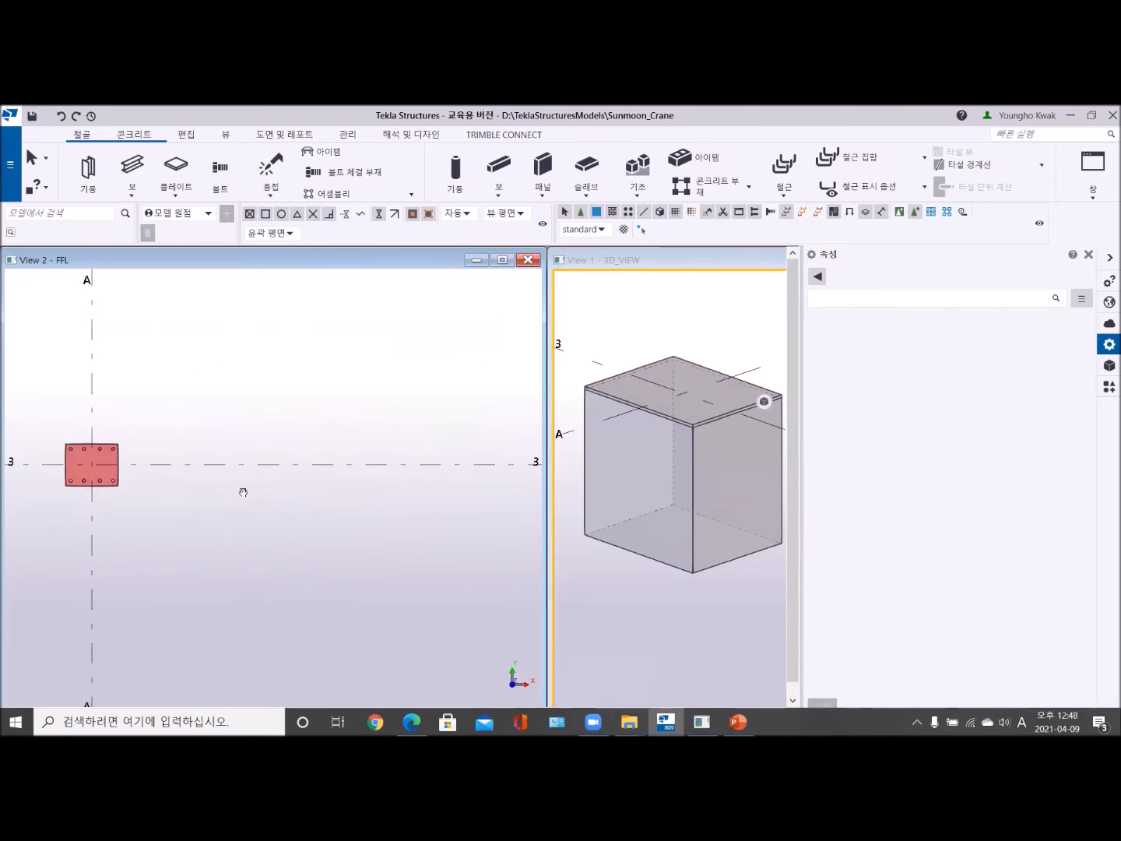
scroll(256, 471, "up", 2)
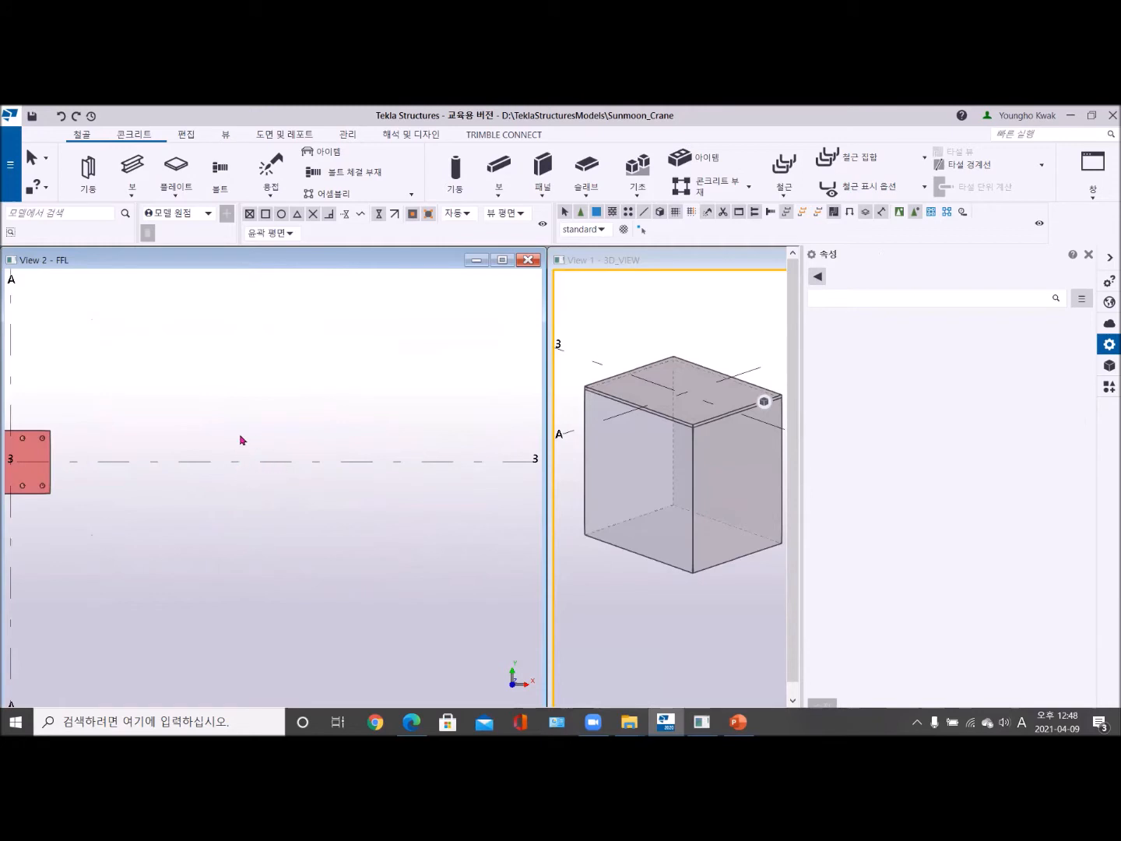
left_click(506, 261)
scroll(475, 460, "down", 3)
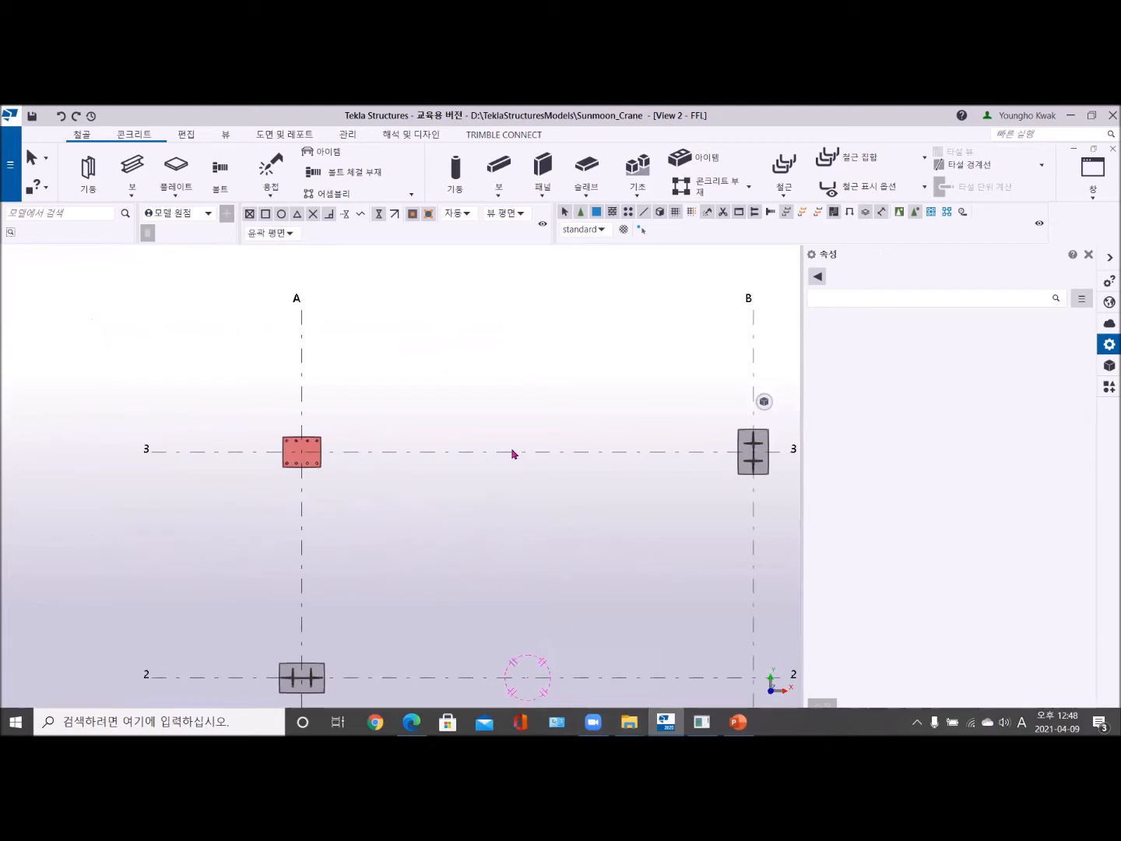
scroll(505, 448, "up", 2)
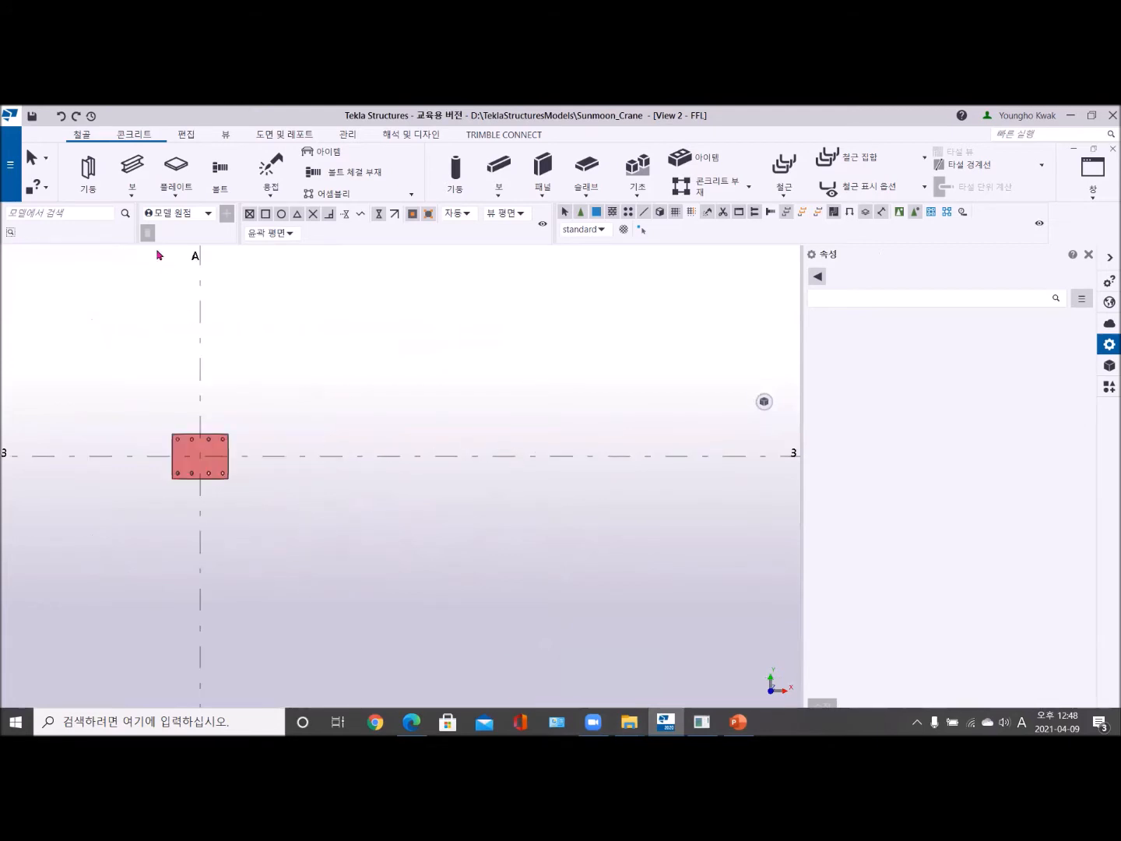
- Start a steel column and choose the parametric solid circular section D from the profile catalog
left_click(85, 170)
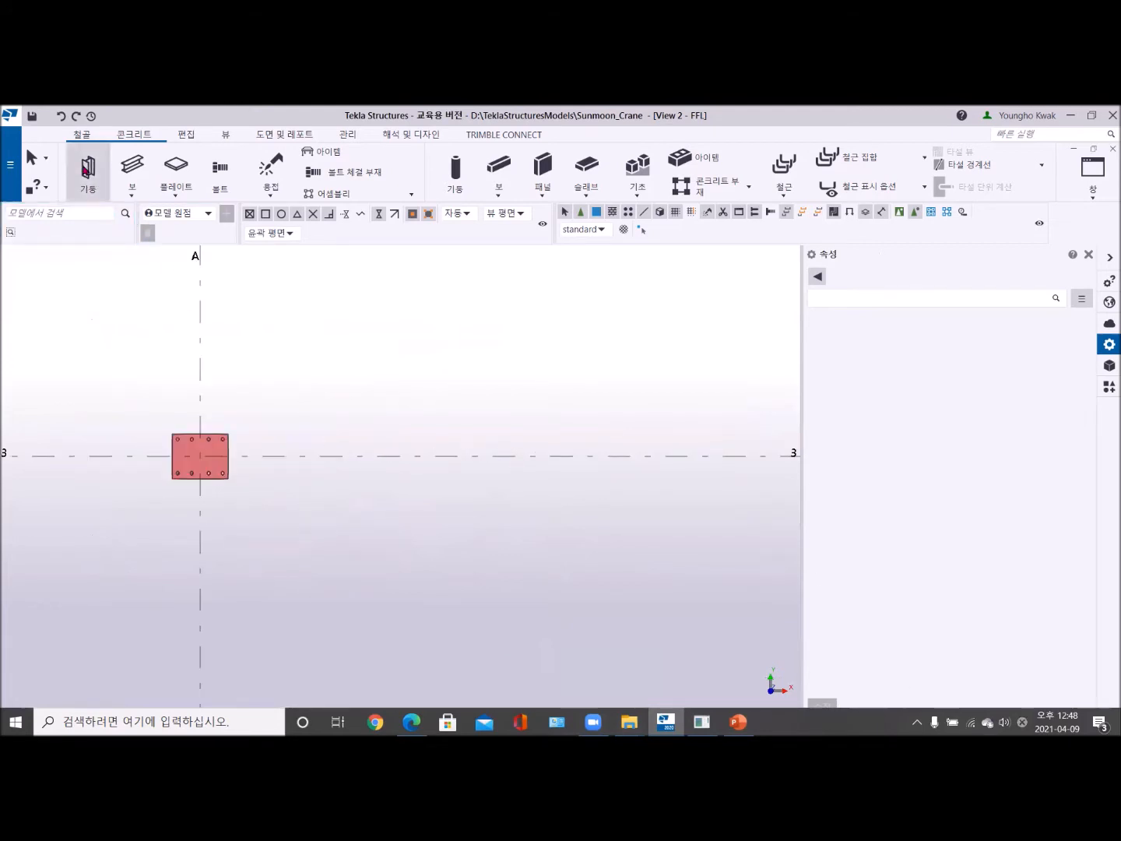
left_click(817, 276)
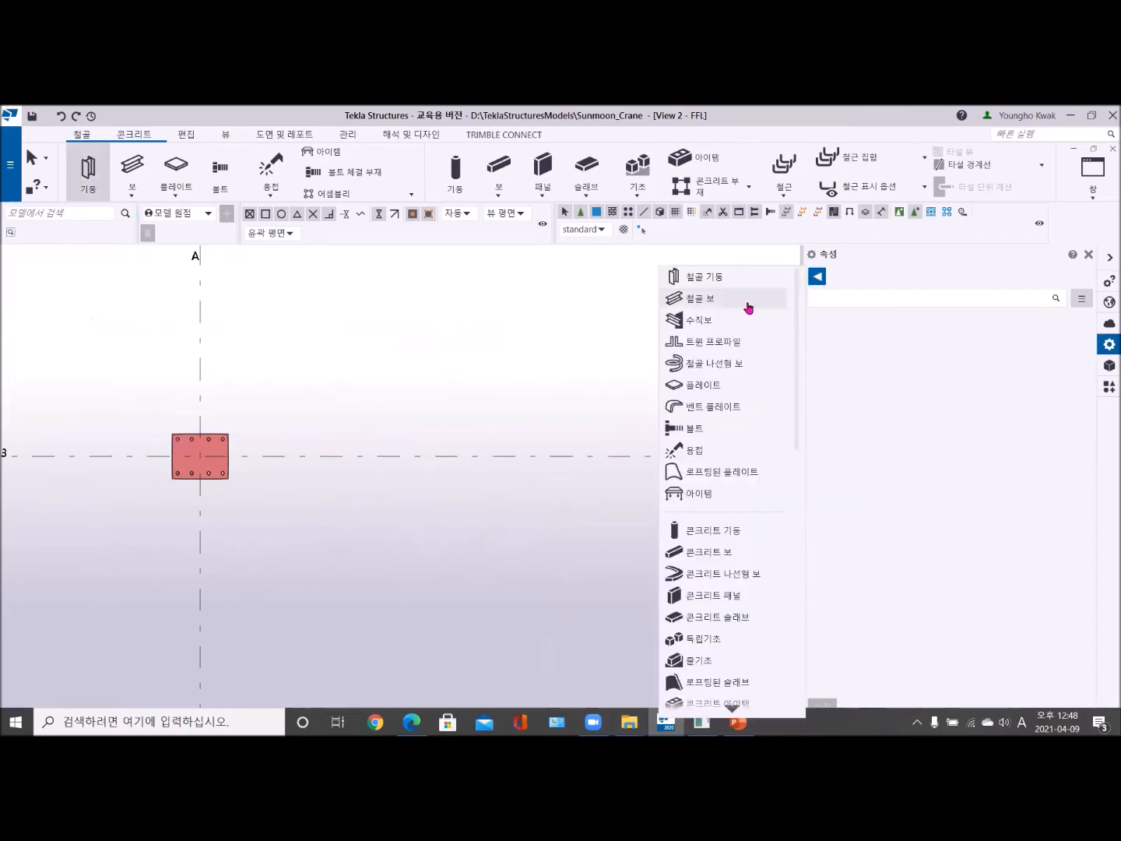
left_click(726, 282)
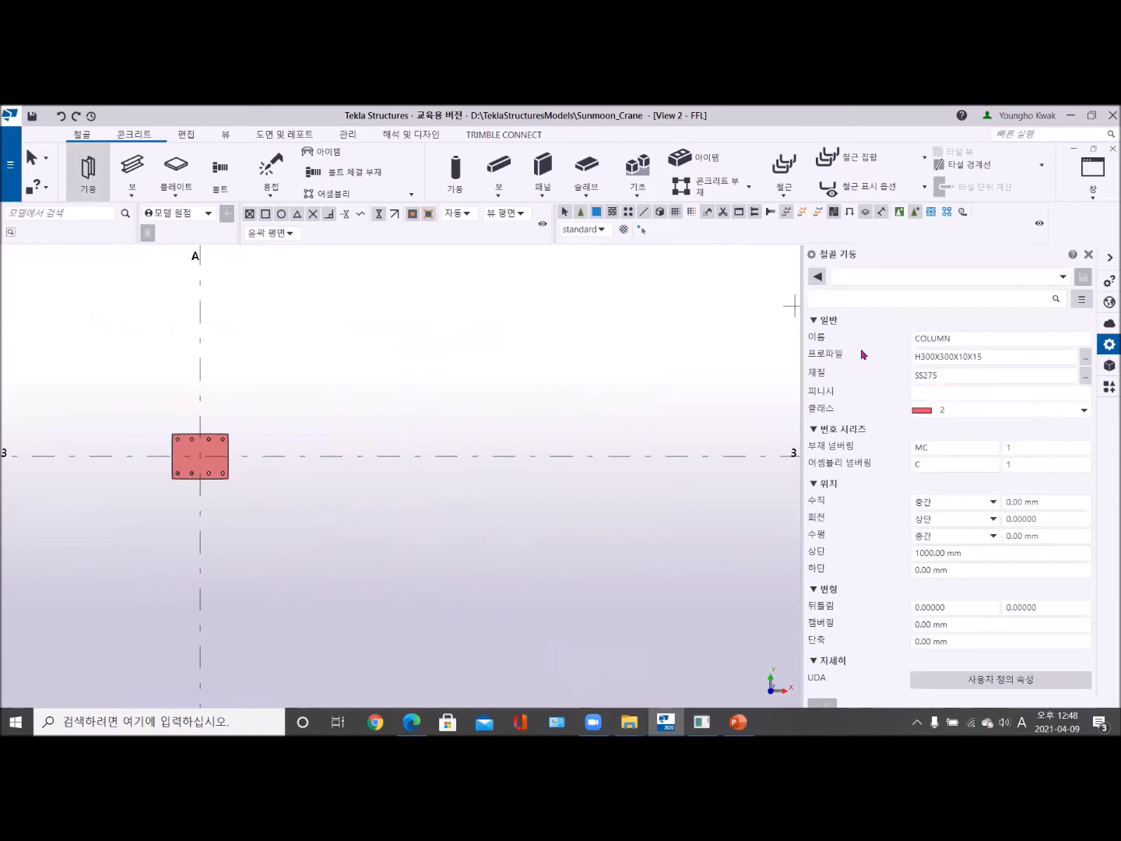
left_click(1083, 361)
left_click(462, 229)
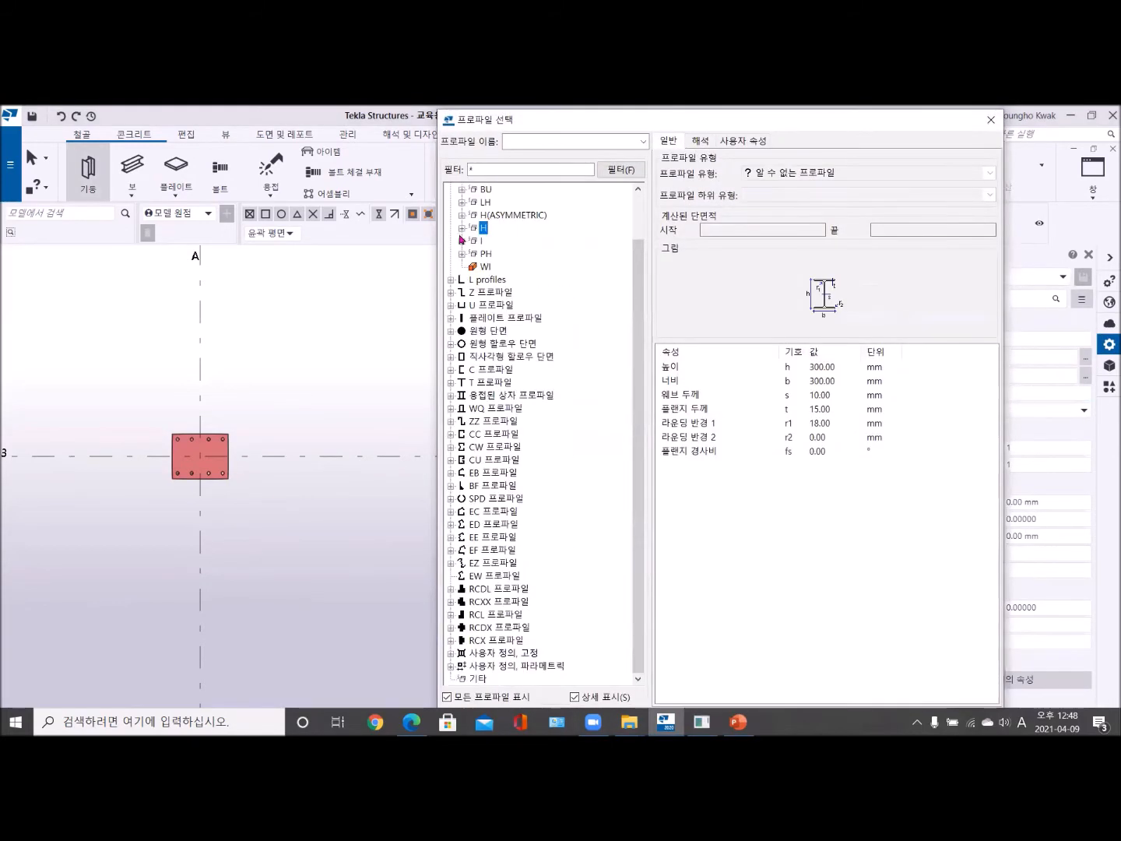
left_click(451, 331)
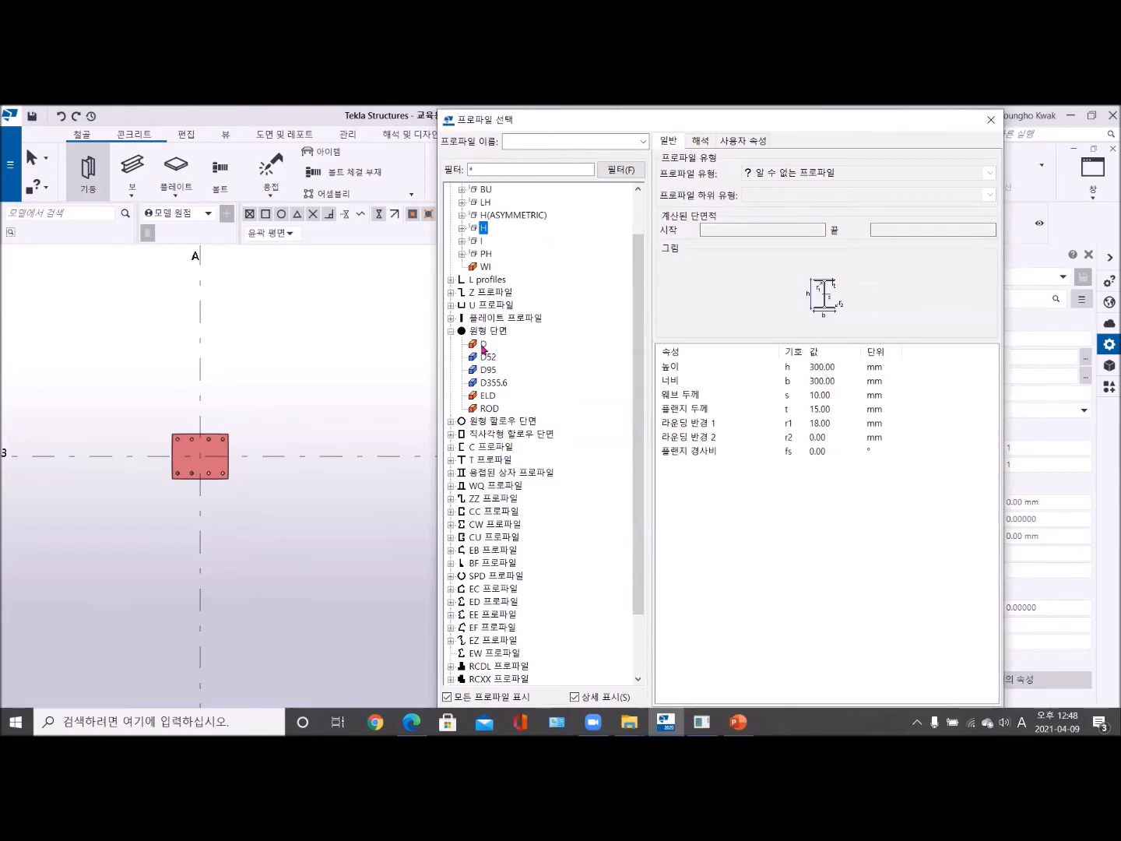
left_click(487, 361)
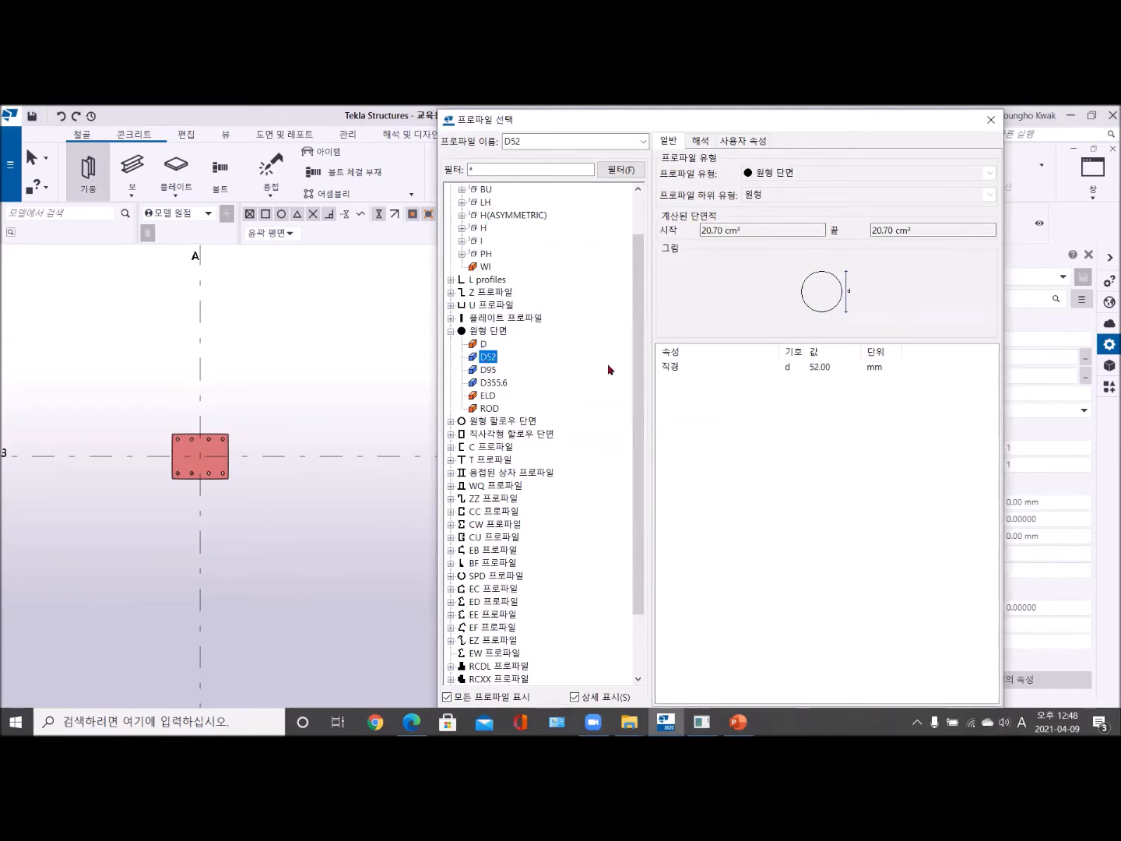
left_click(833, 371)
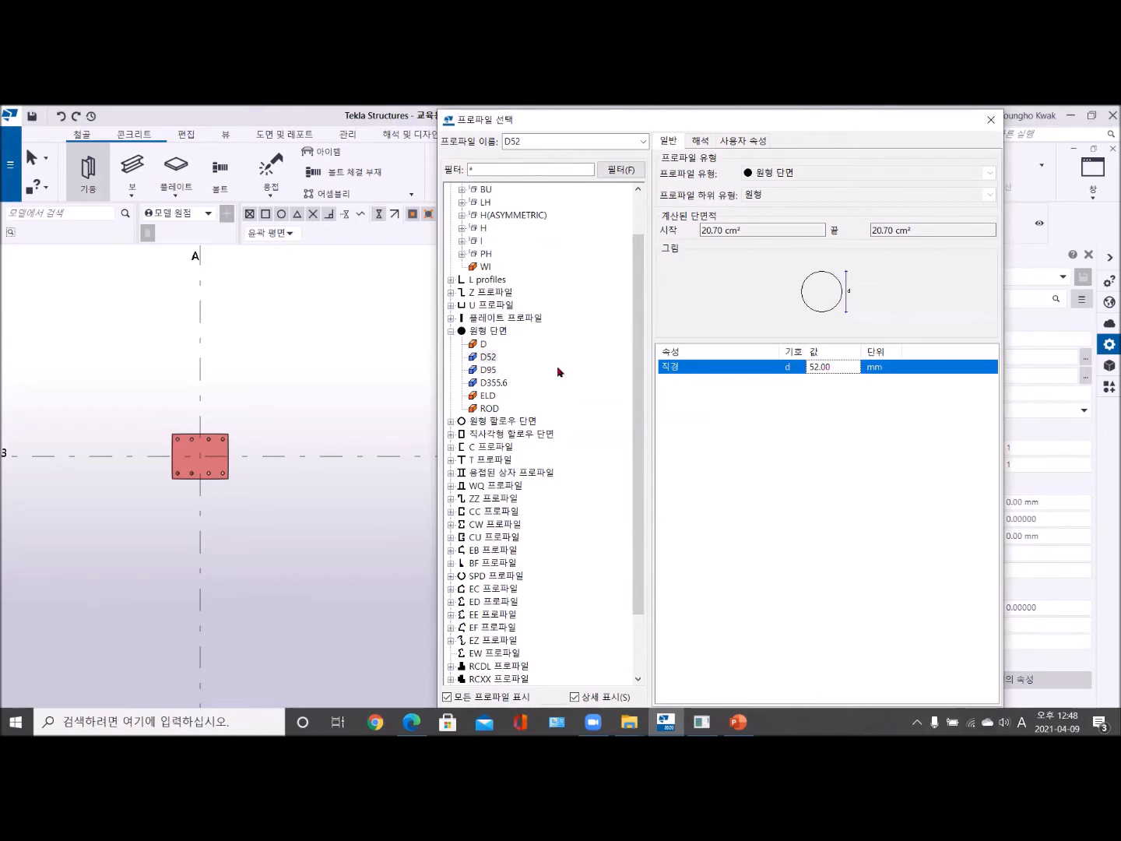
left_click(483, 345)
- Set the circular profile's diameter to 500 mm and accept the profile selection
left_click(837, 367)
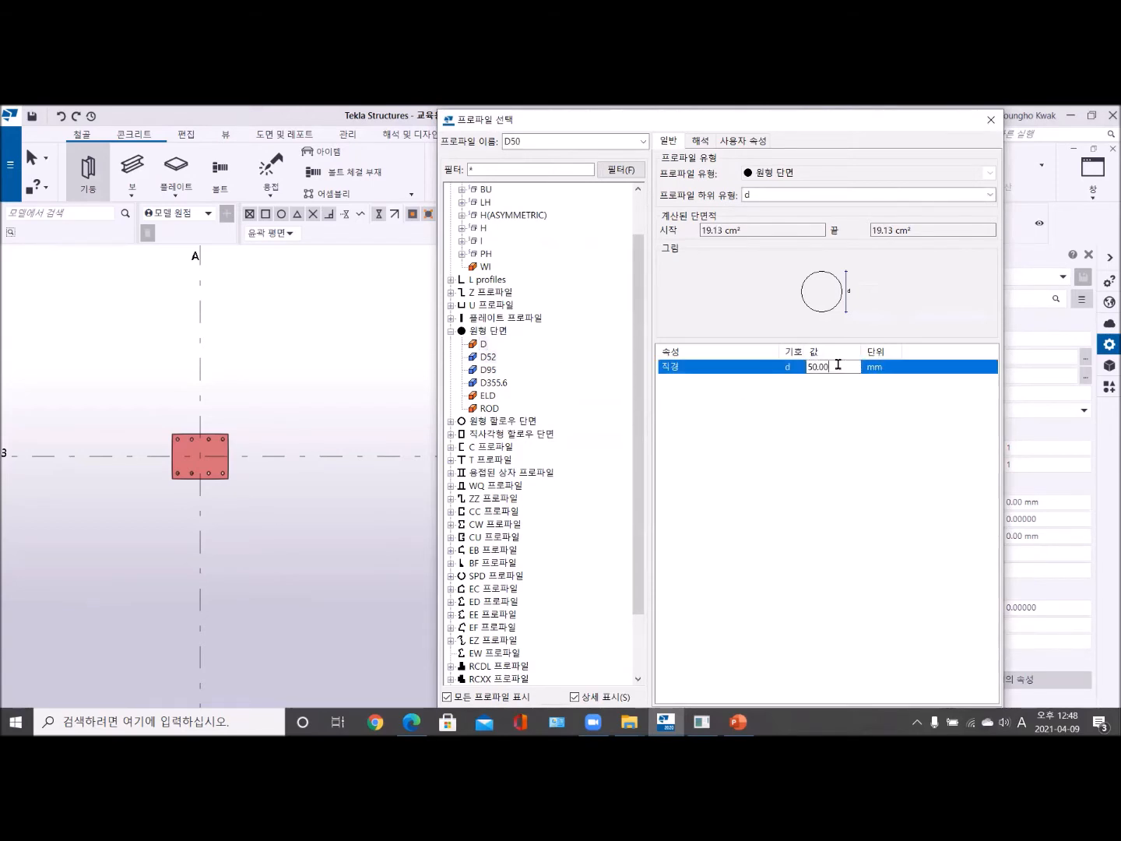
left_click_drag(838, 364, 792, 355)
type("500")
left_click_drag(673, 124, 650, 121)
key("Return")
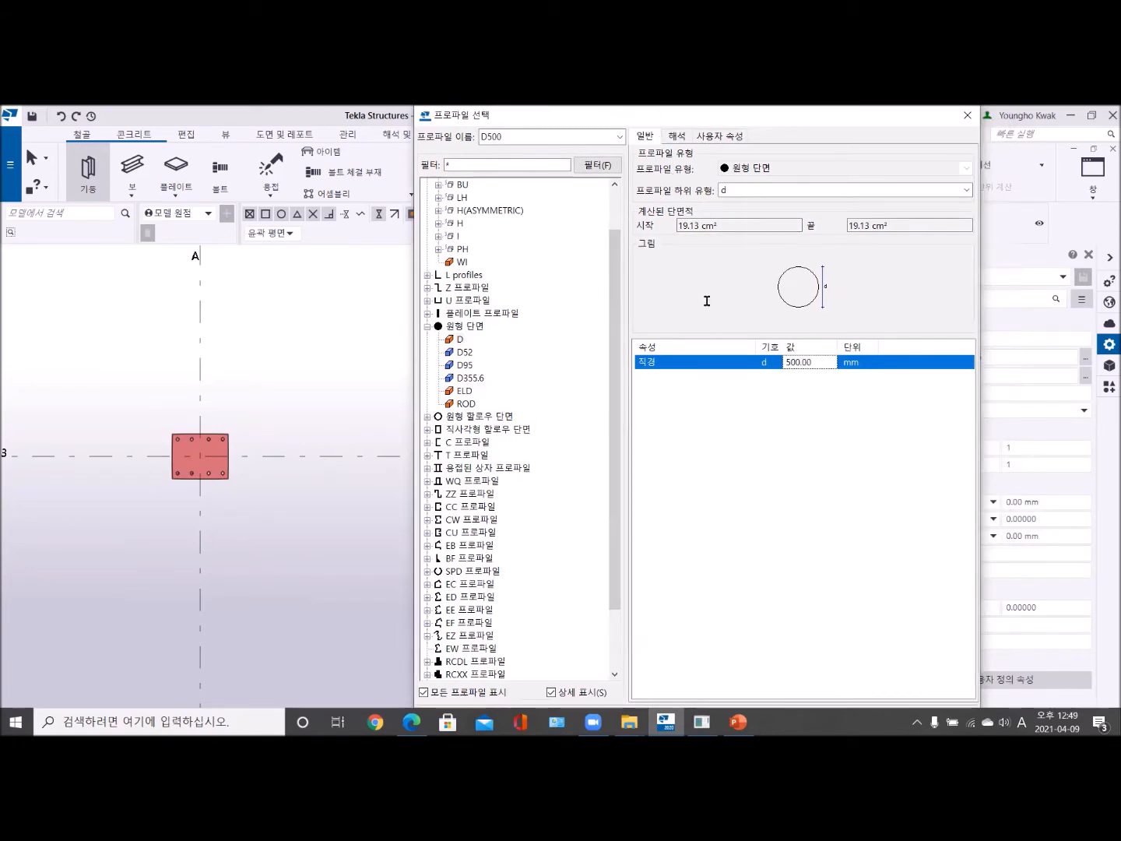
scroll(604, 439, "down", 2)
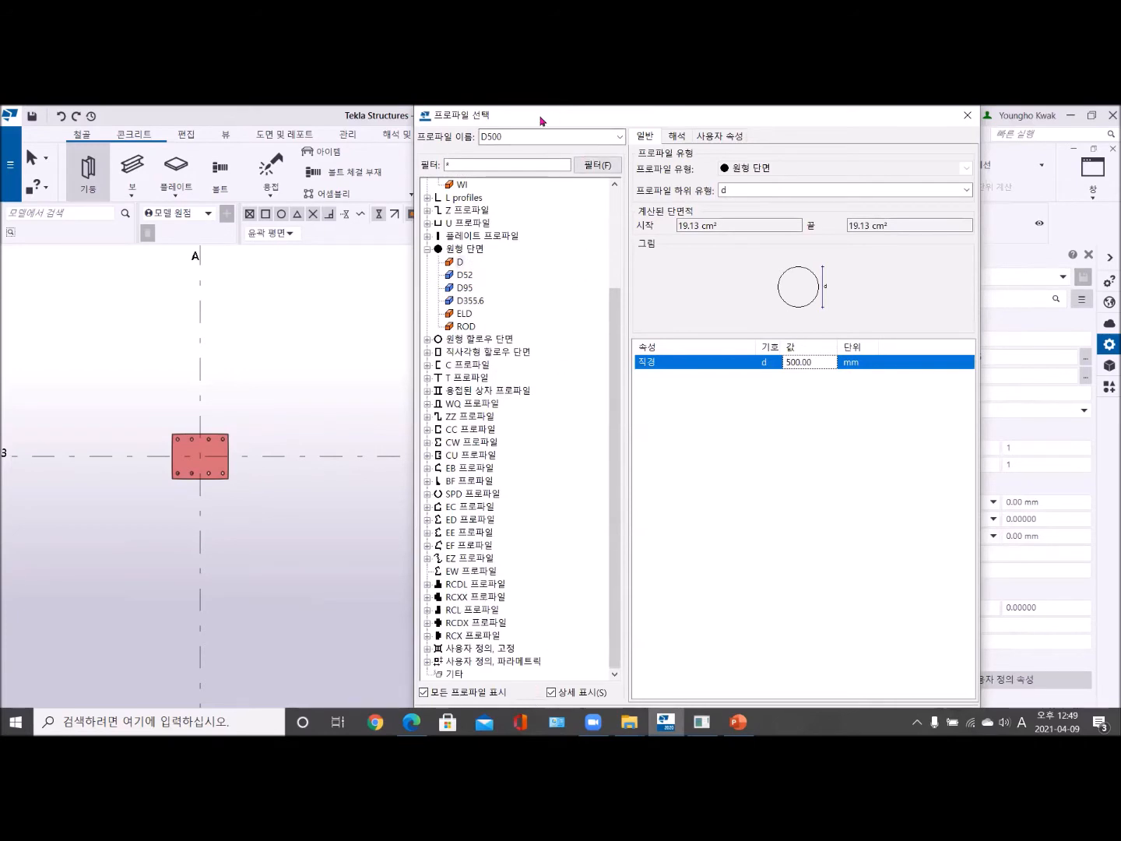
left_click_drag(541, 120, 1, 142)
key("Return")
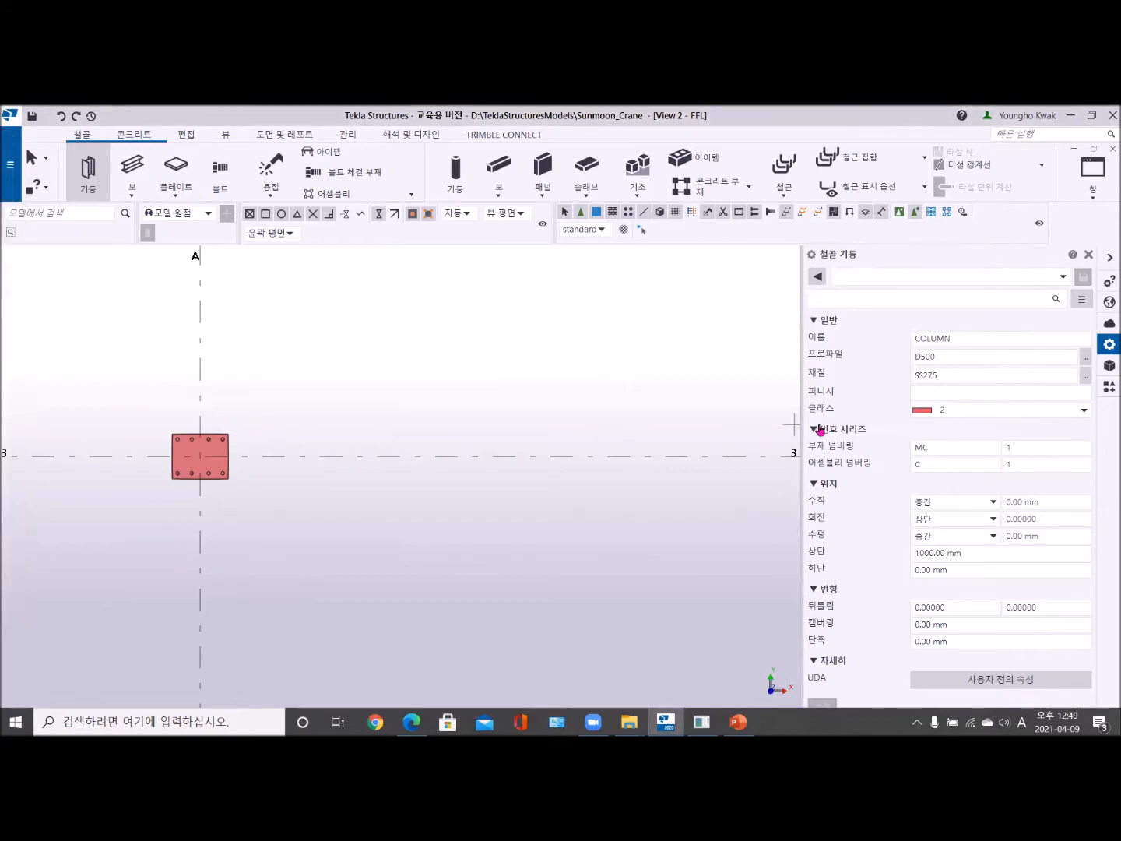
- Change the column's profile to D600 and set its top level to 100 mm
left_click(940, 353)
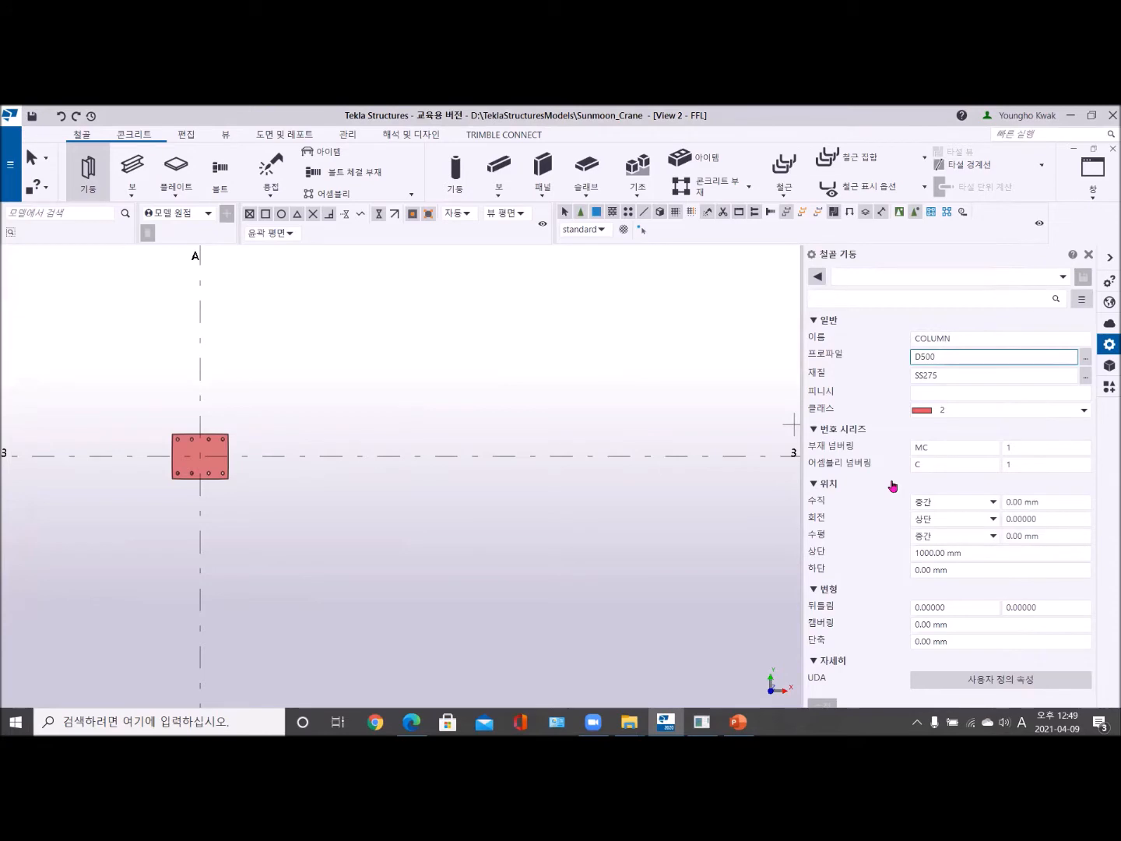
key("BackSpace")
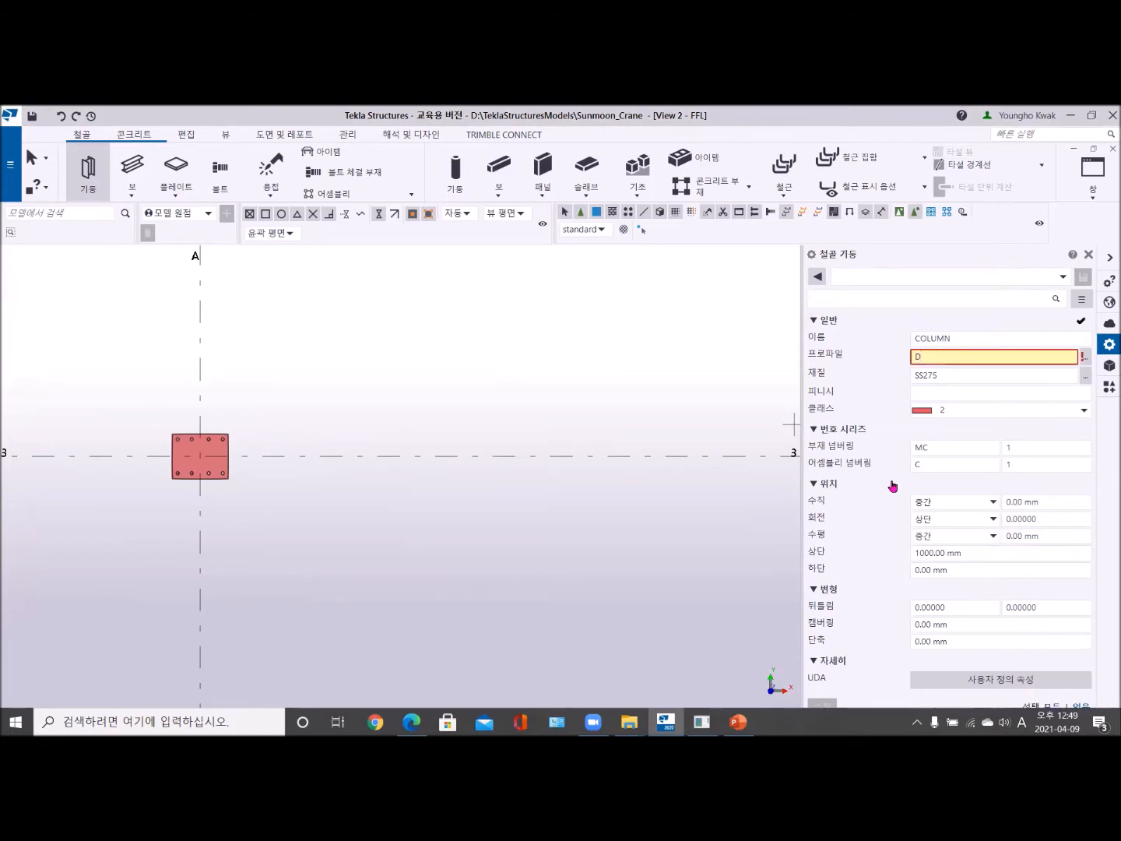
type("600")
key("Tab")
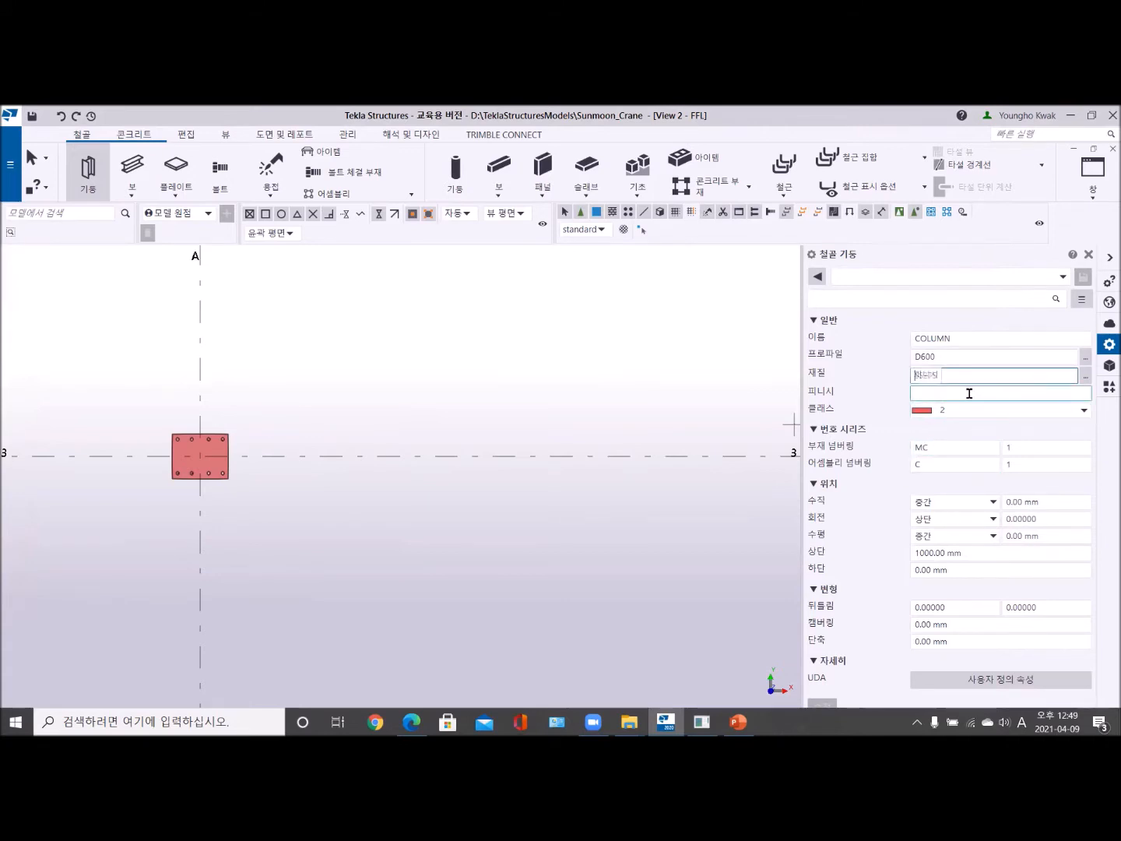
left_click(922, 465)
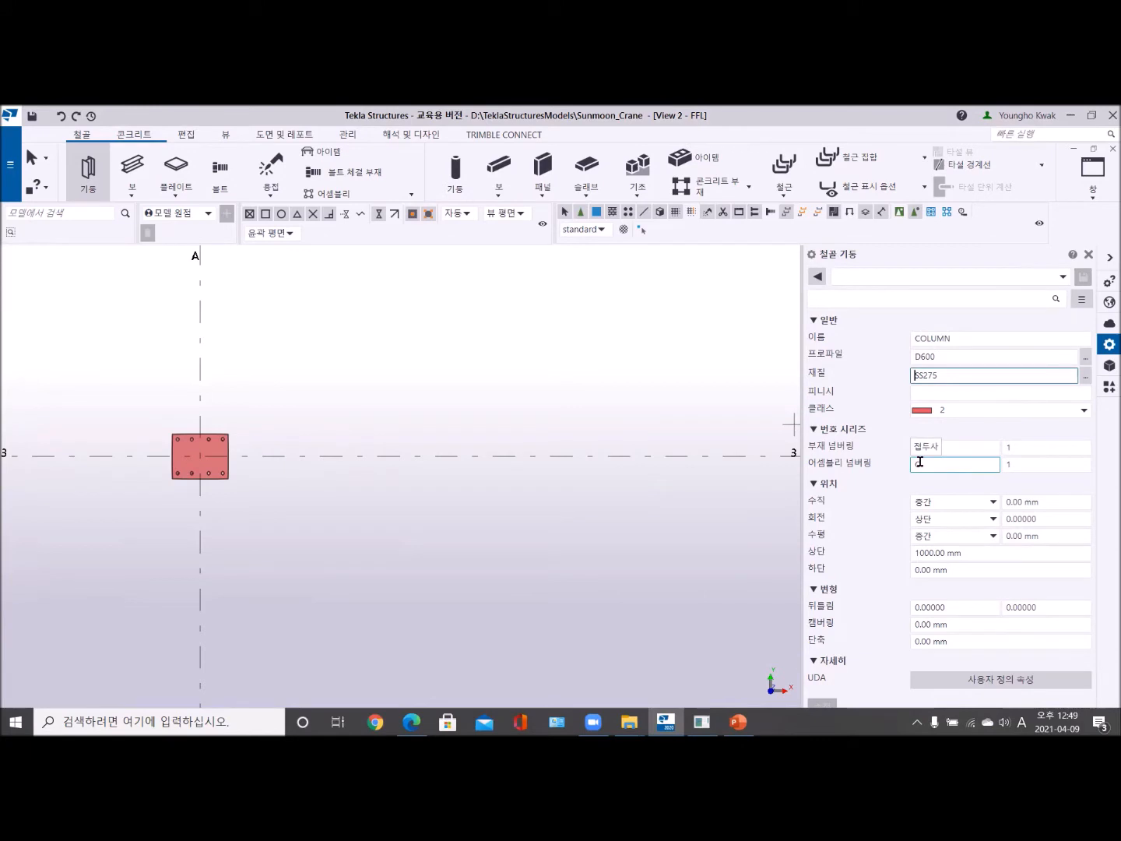
left_click_drag(973, 553, 880, 556)
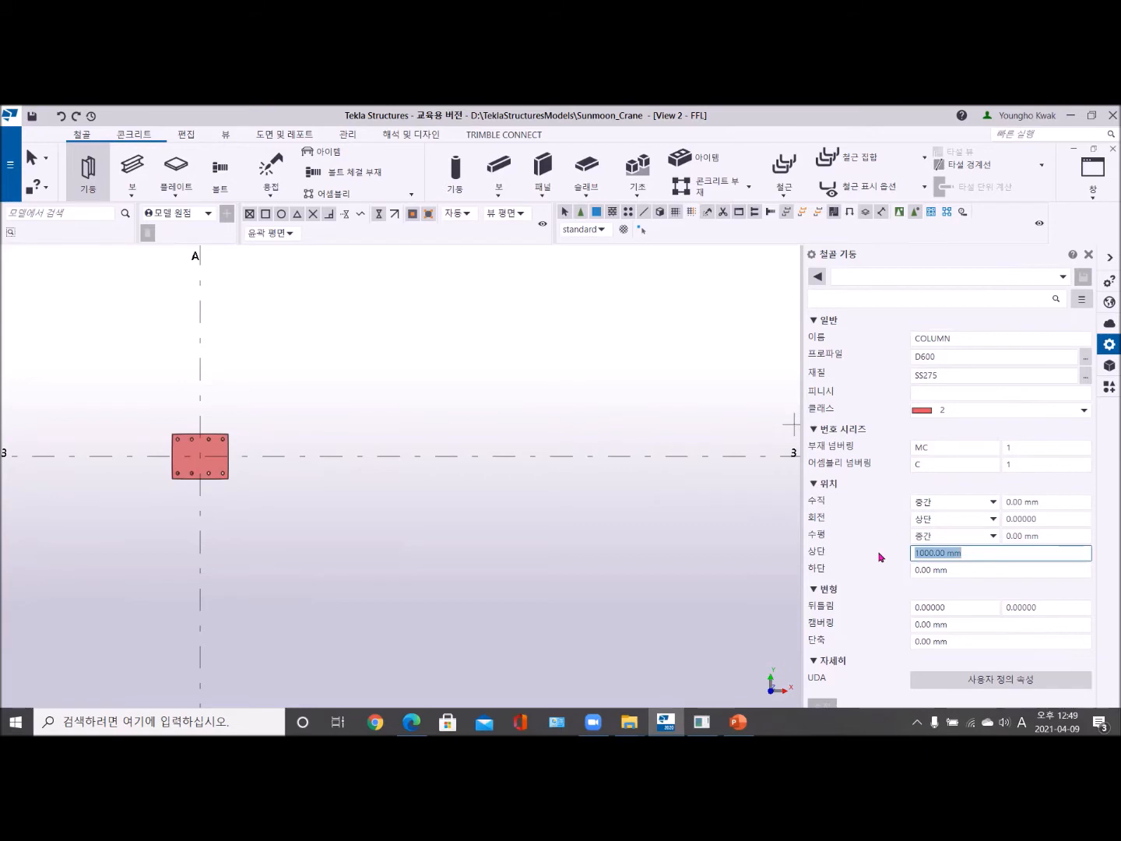
type("100")
key("Tab")
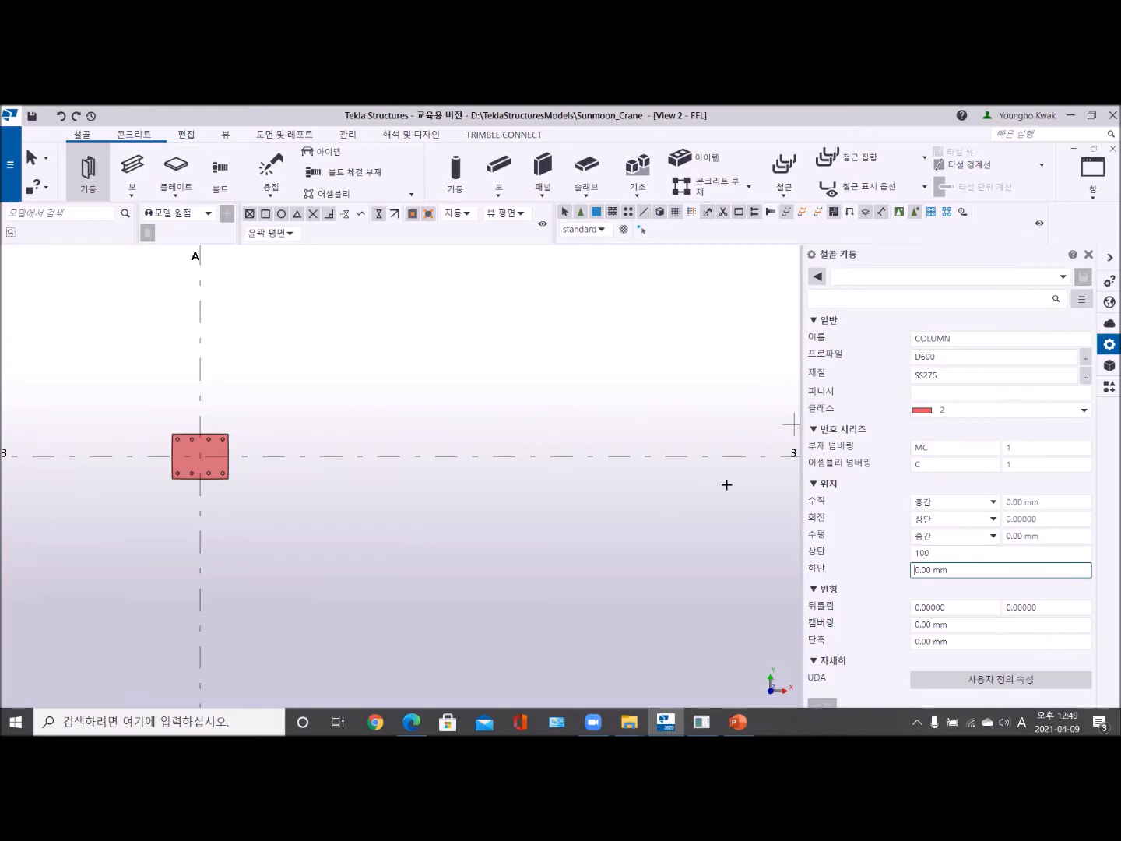
- Place the column at the midpoint of the grid 3 line segment beside grid A in the FFL plan, and end the command
scroll(633, 465, "down", 4)
scroll(530, 485, "up", 4)
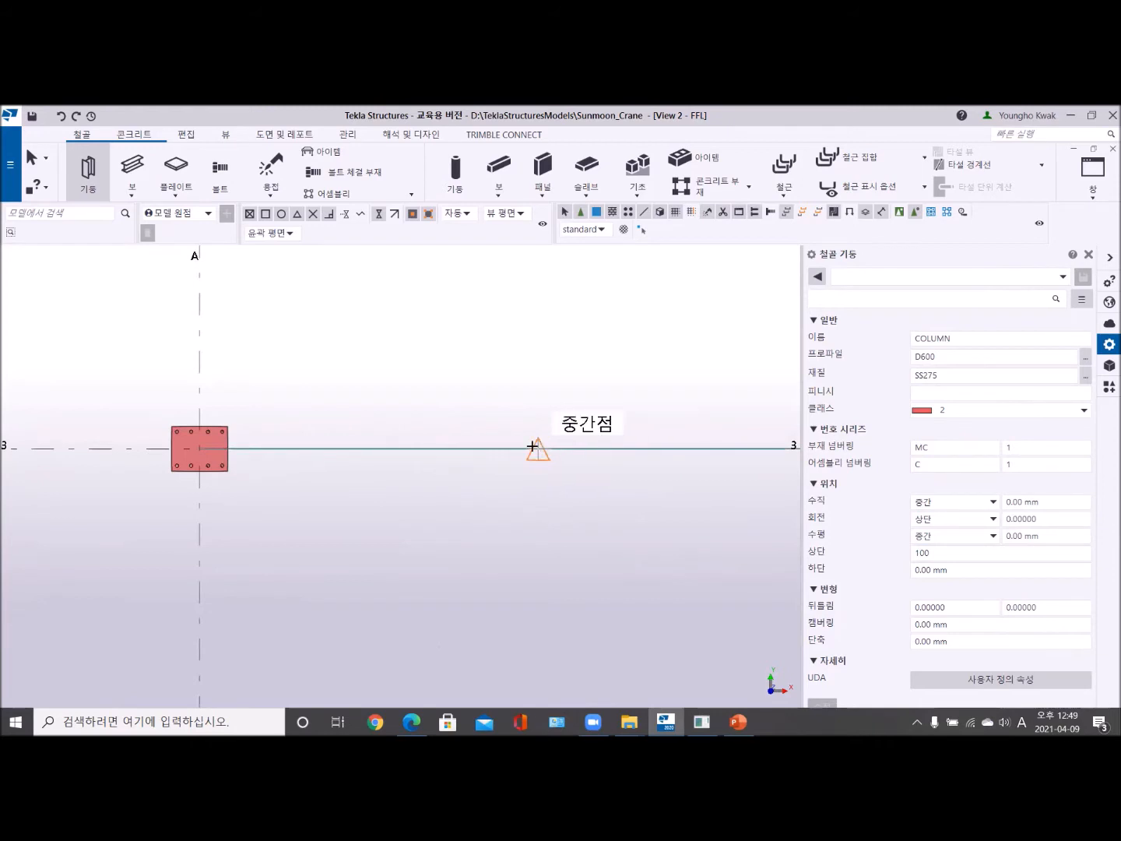
left_click(537, 450)
scroll(550, 491, "up", 3)
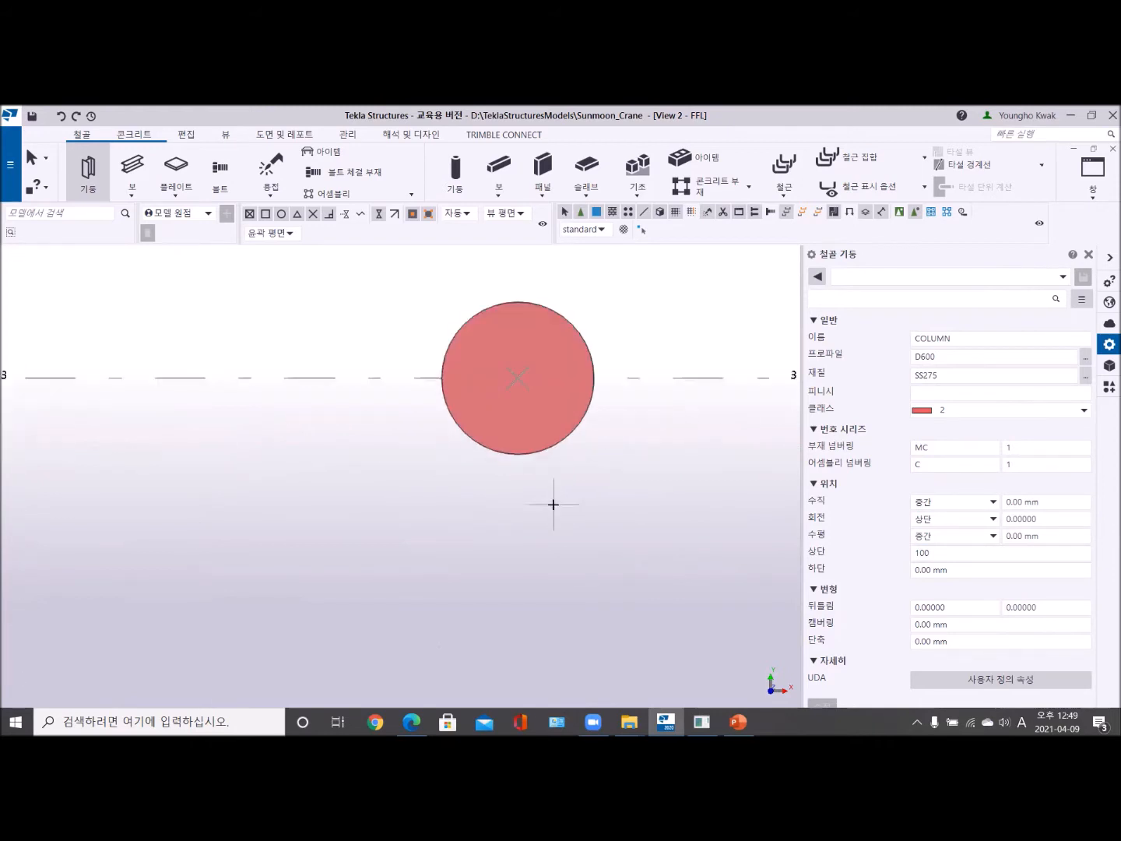
right_click(316, 316)
left_click(352, 321)
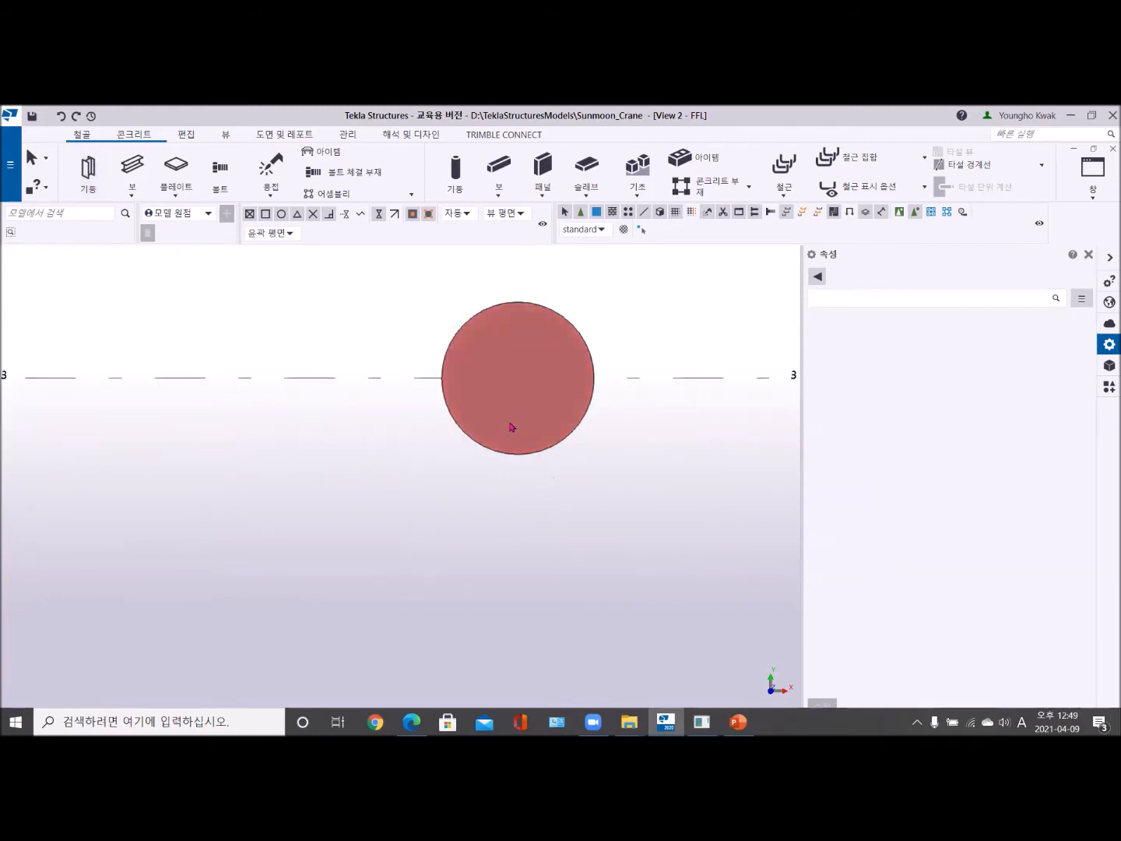
- Switch to the 3D view and select the round column on grid 3 to inspect its shape and properties
left_click(1105, 201)
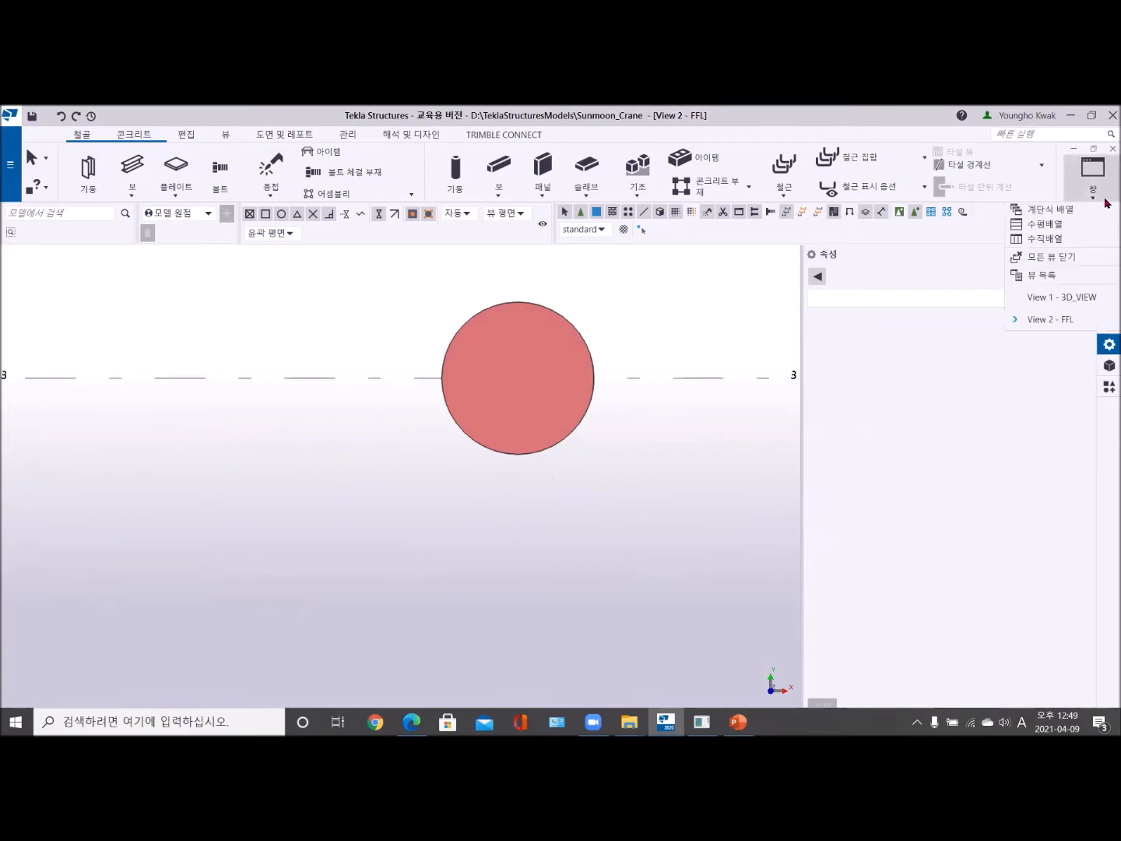
left_click(1088, 298)
scroll(437, 463, "down", 3)
middle_click_drag(441, 450, 564, 529)
scroll(282, 454, "up", 3)
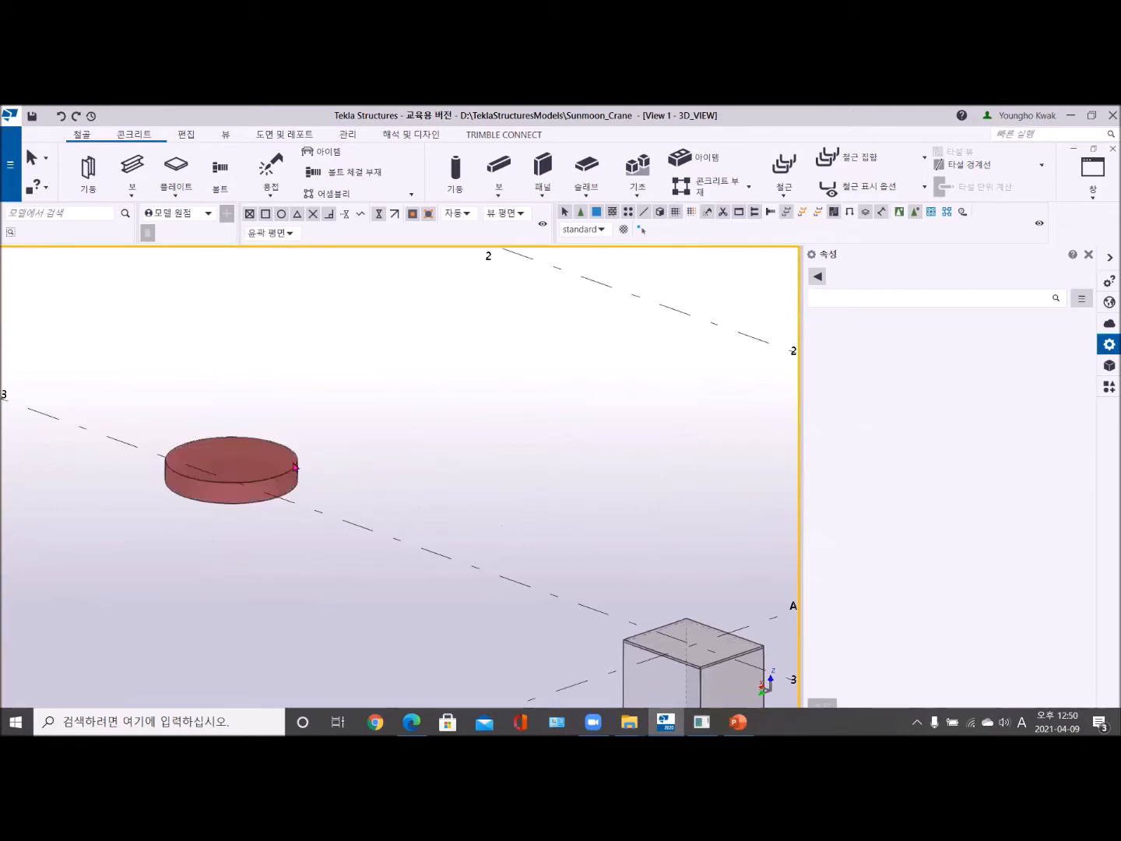
left_click(294, 466)
mouse_move(274, 492)
middle_mouse_down("ctrl")
mouse_move(271, 545)
mouse_move(269, 520)
middle_mouse_up("ctrl")
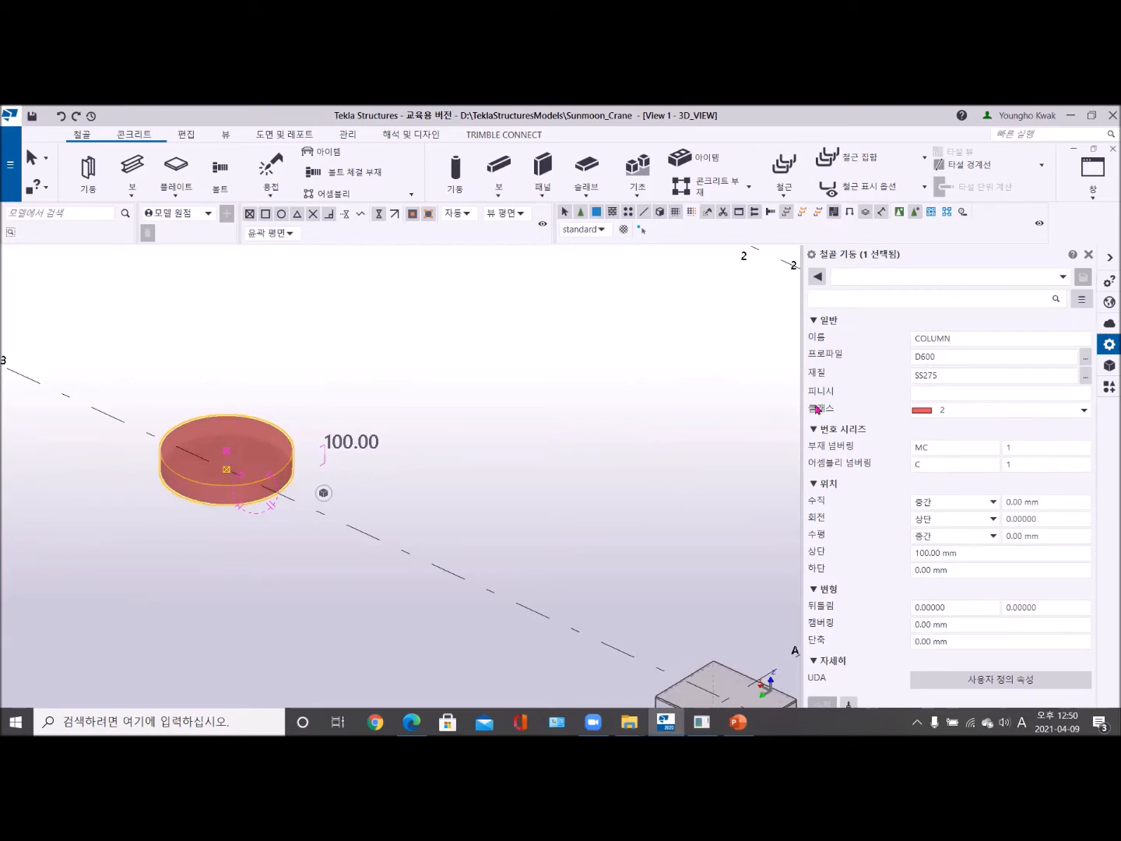
- Close the properties and tile the 3D and FFL views side by side, with the round column enlarged in both
left_click(1089, 256)
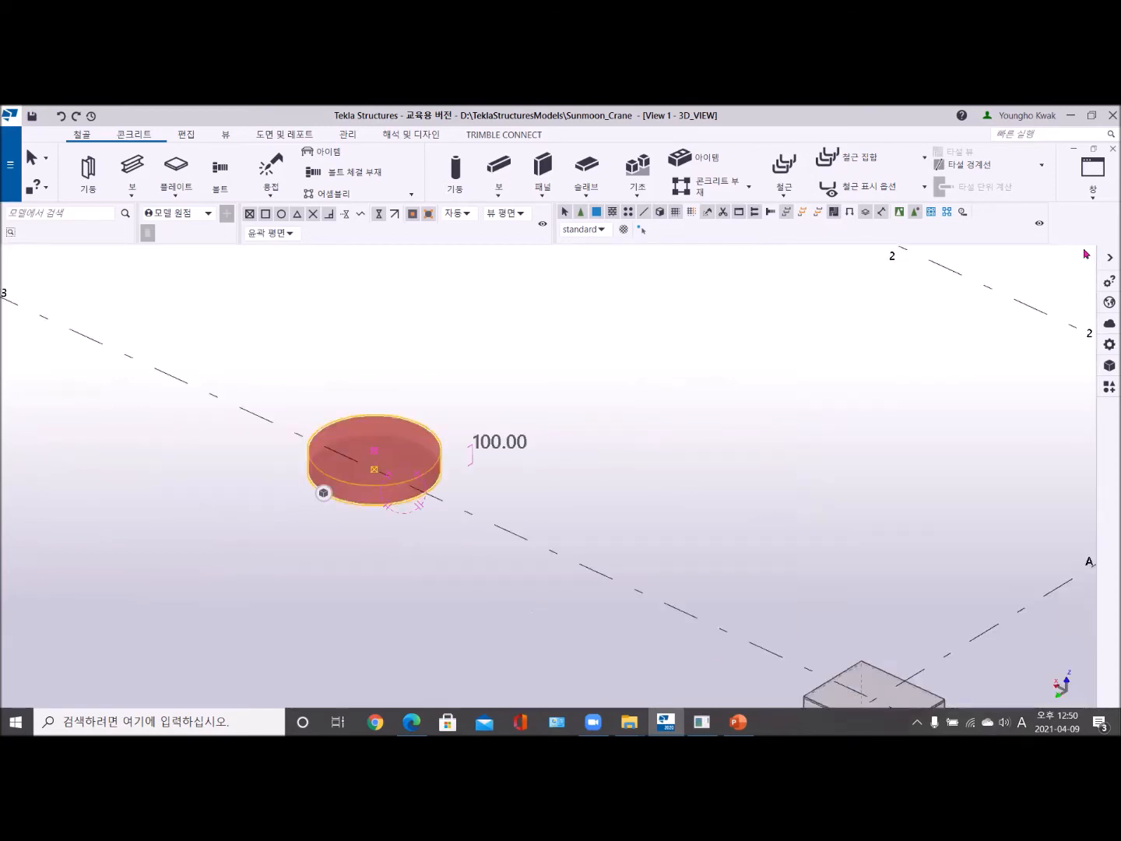
left_click(1093, 192)
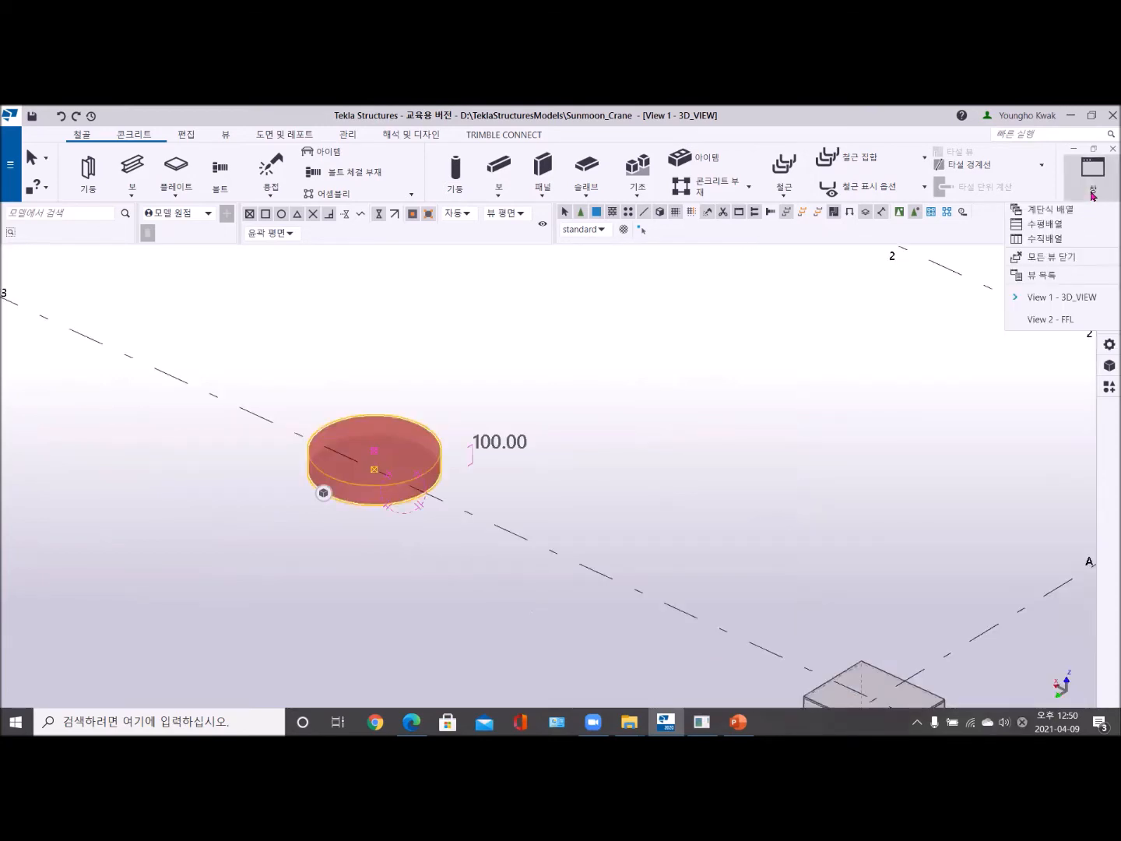
left_click(1044, 242)
middle_click_drag(805, 437, 686, 563)
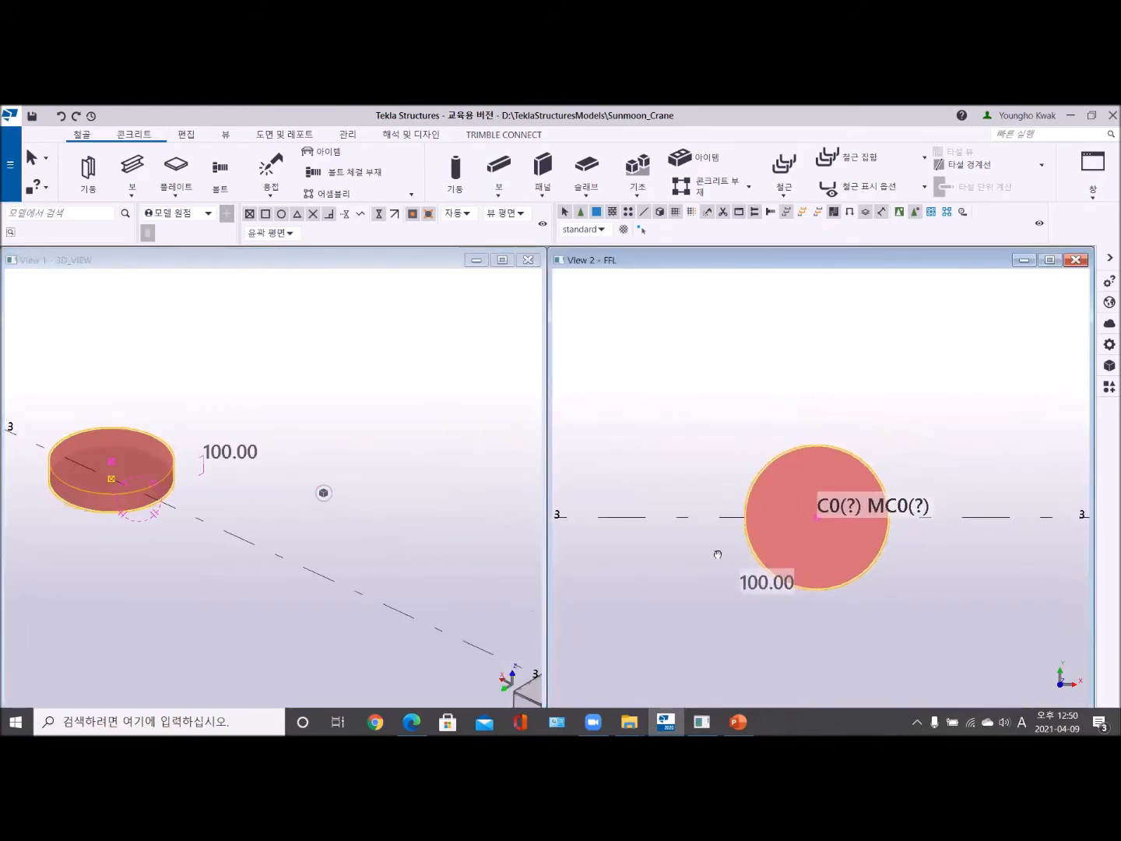
middle_click_drag(796, 513, 780, 520)
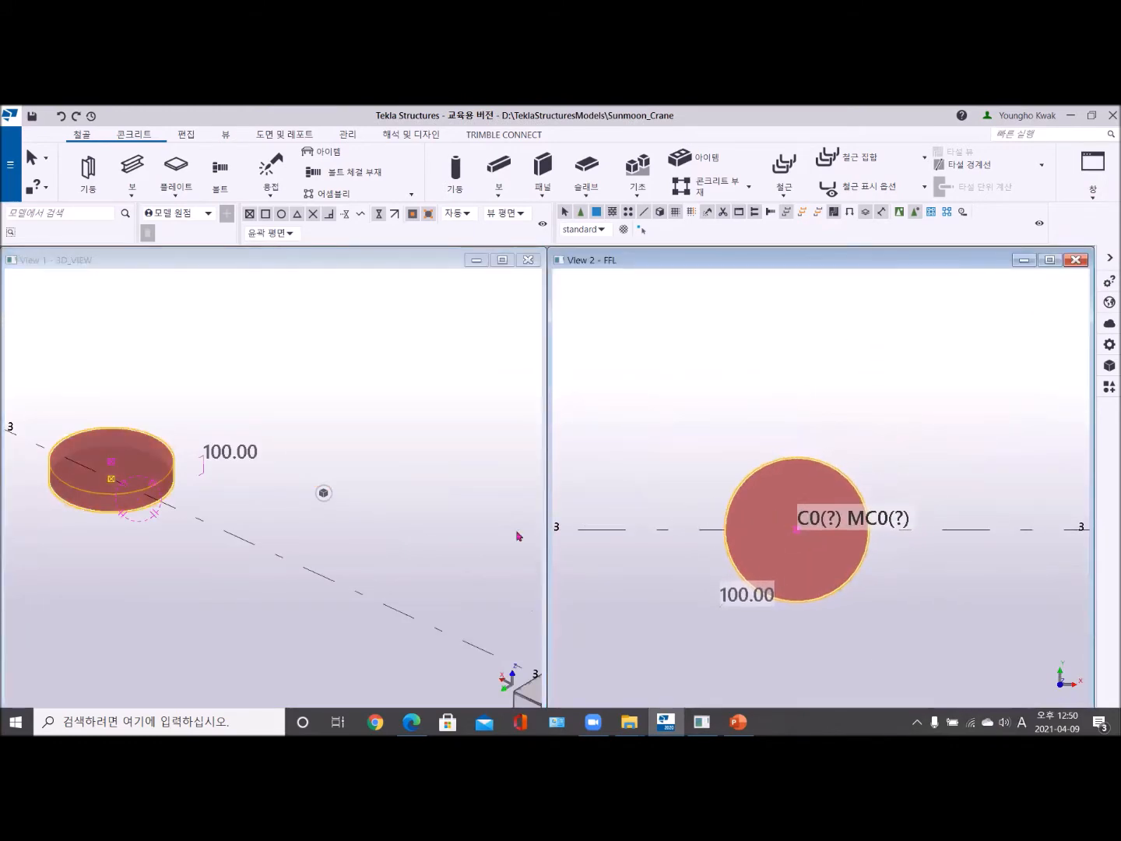
scroll(172, 503, "up", 2)
middle_click_drag(173, 502, 316, 593)
scroll(266, 549, "up", 2)
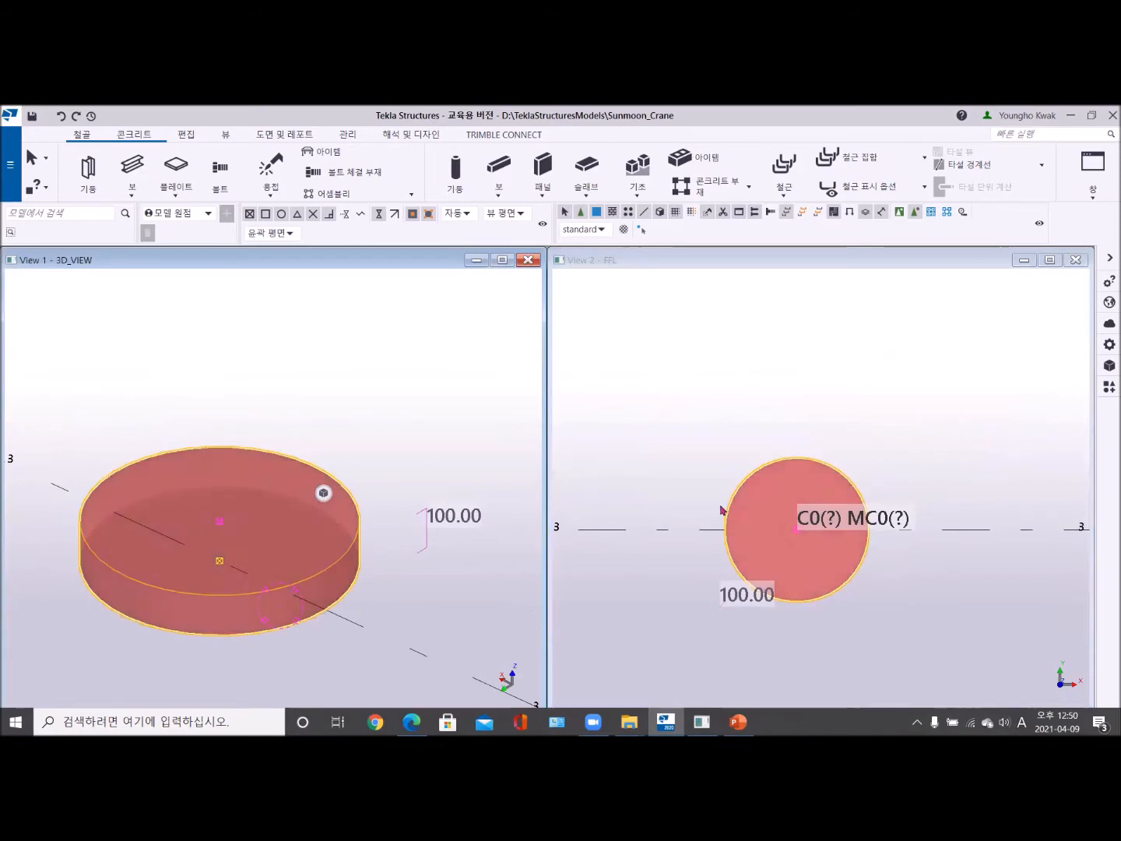
scroll(774, 510, "up", 2)
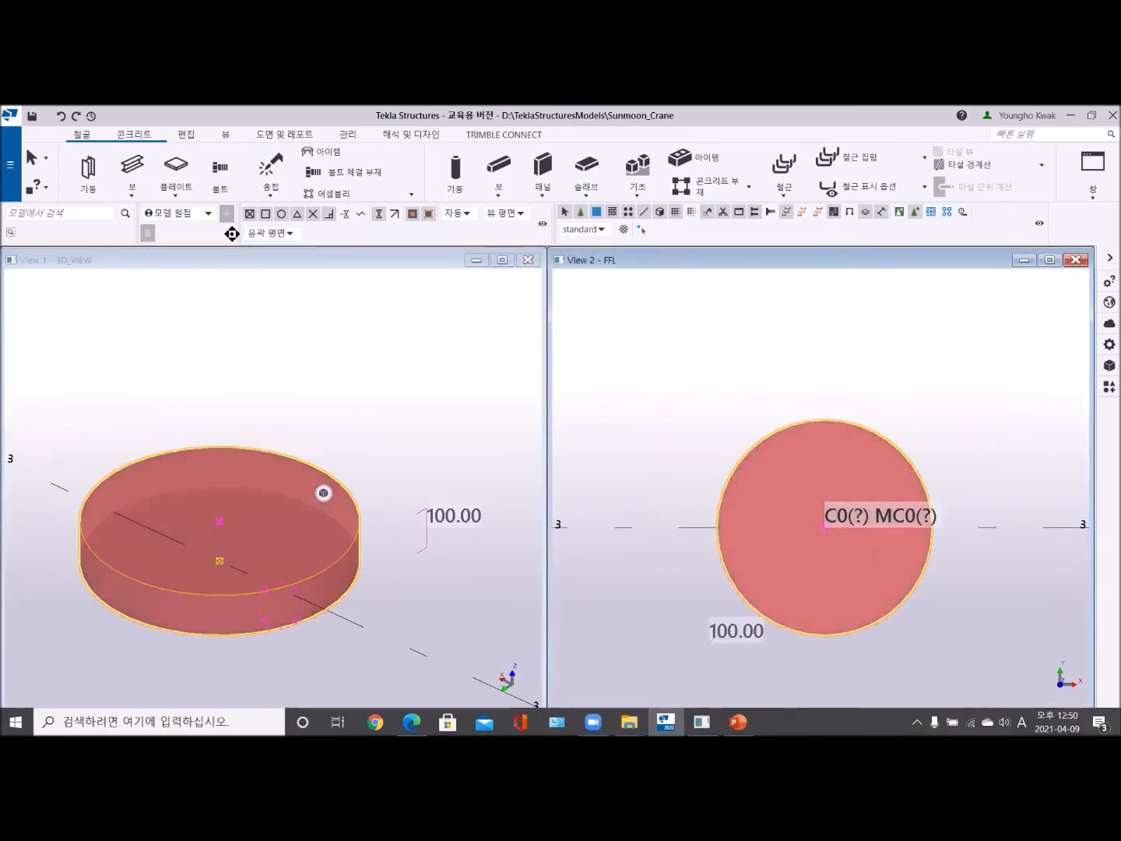
- Start a bolt group with the shape set to circle (원) and the number of bolts set to 6
left_click(219, 171)
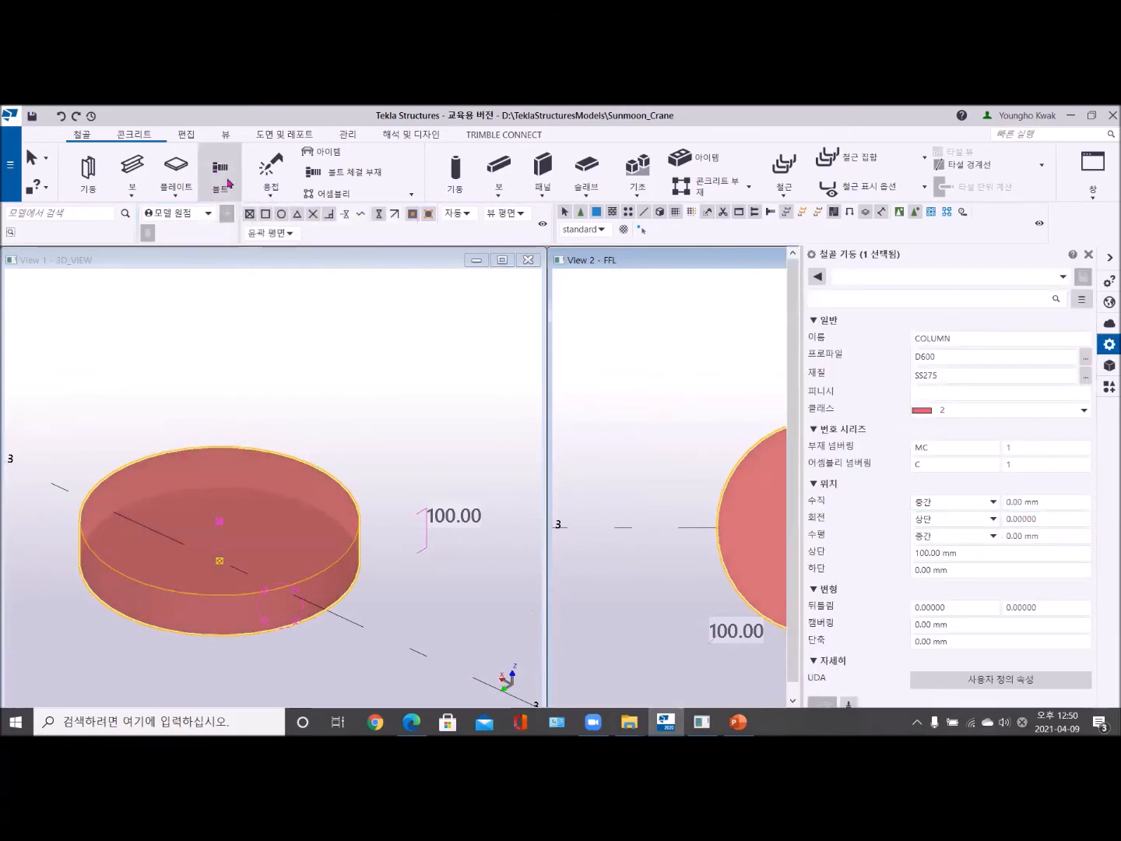
left_click(221, 172)
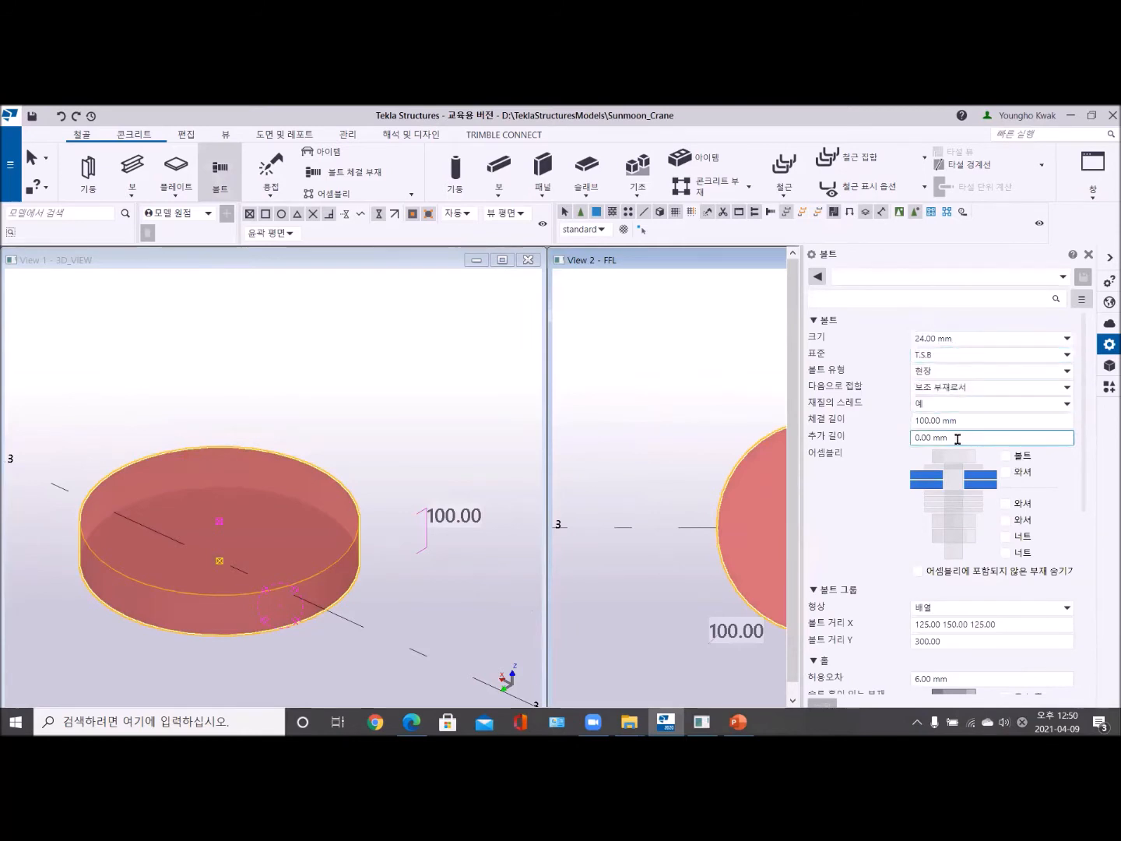
scroll(941, 639, "down", 1)
scroll(941, 640, "down", 1)
left_click(951, 552)
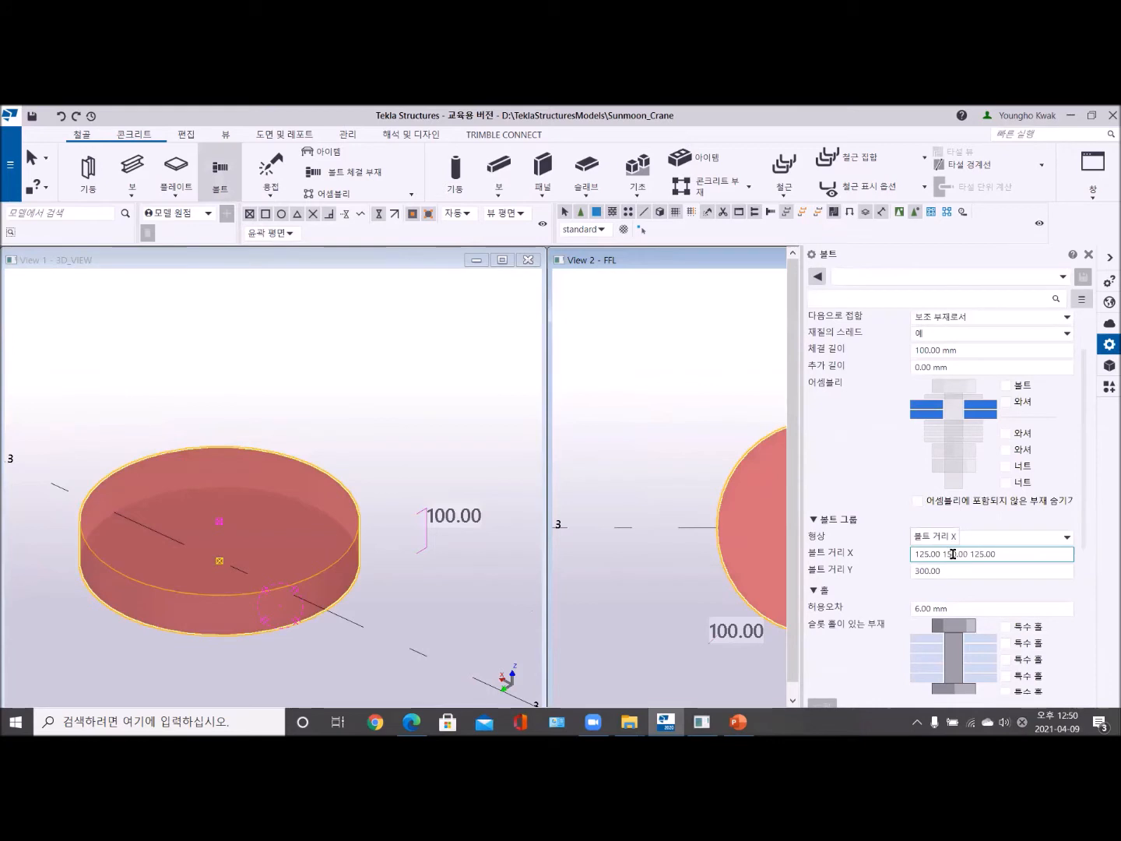
left_click(1066, 537)
left_click(953, 574)
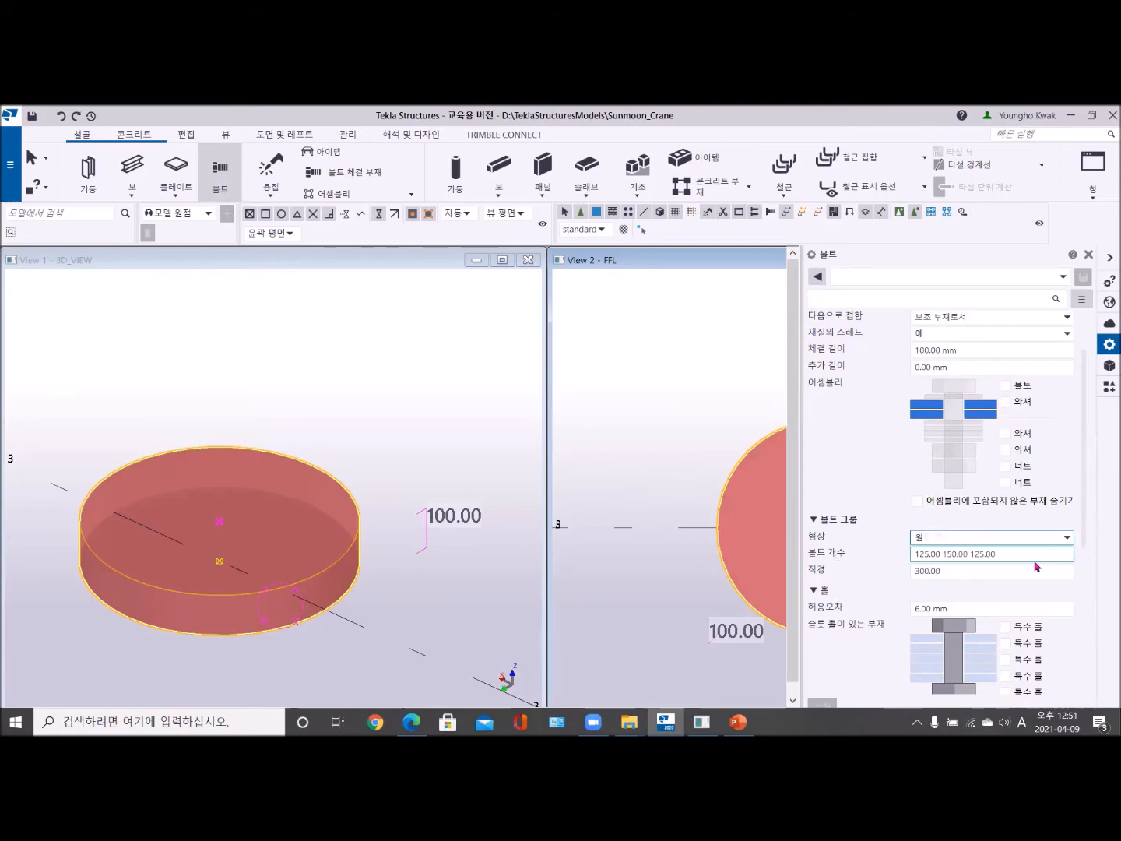
left_click_drag(1014, 553, 876, 539)
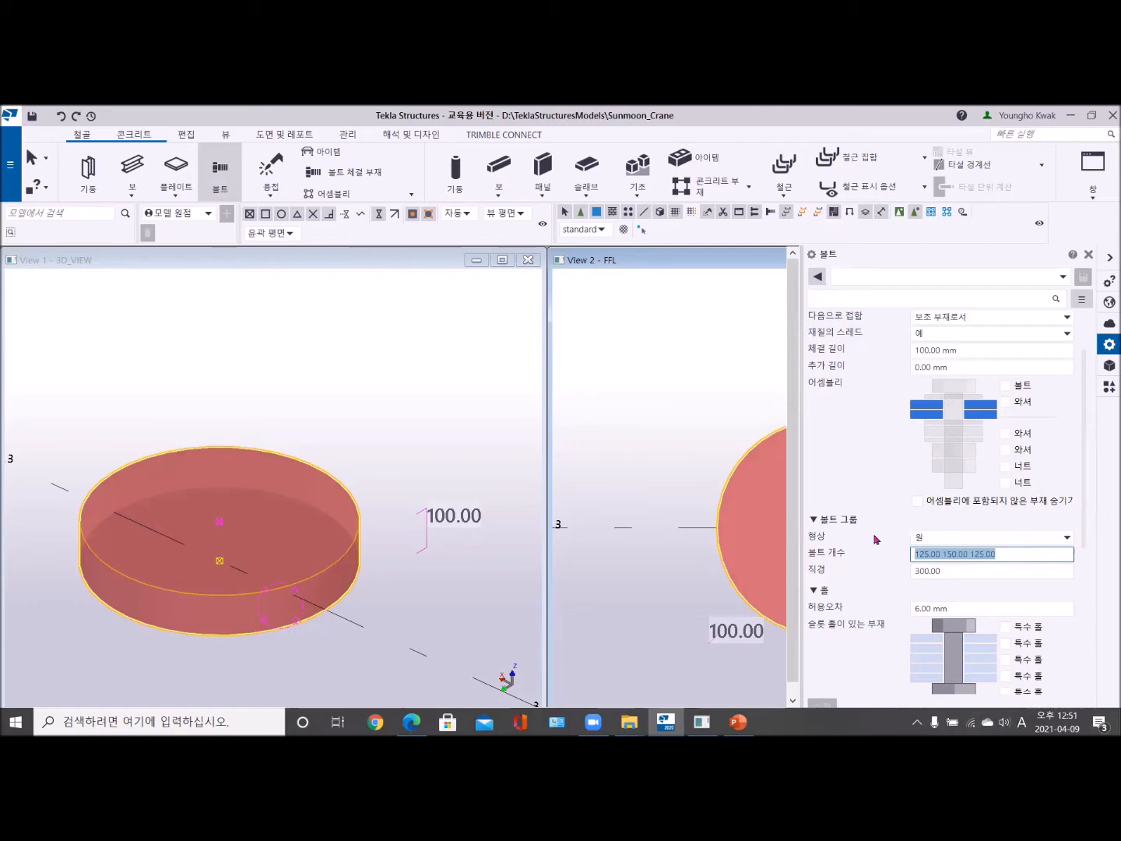
type("6")
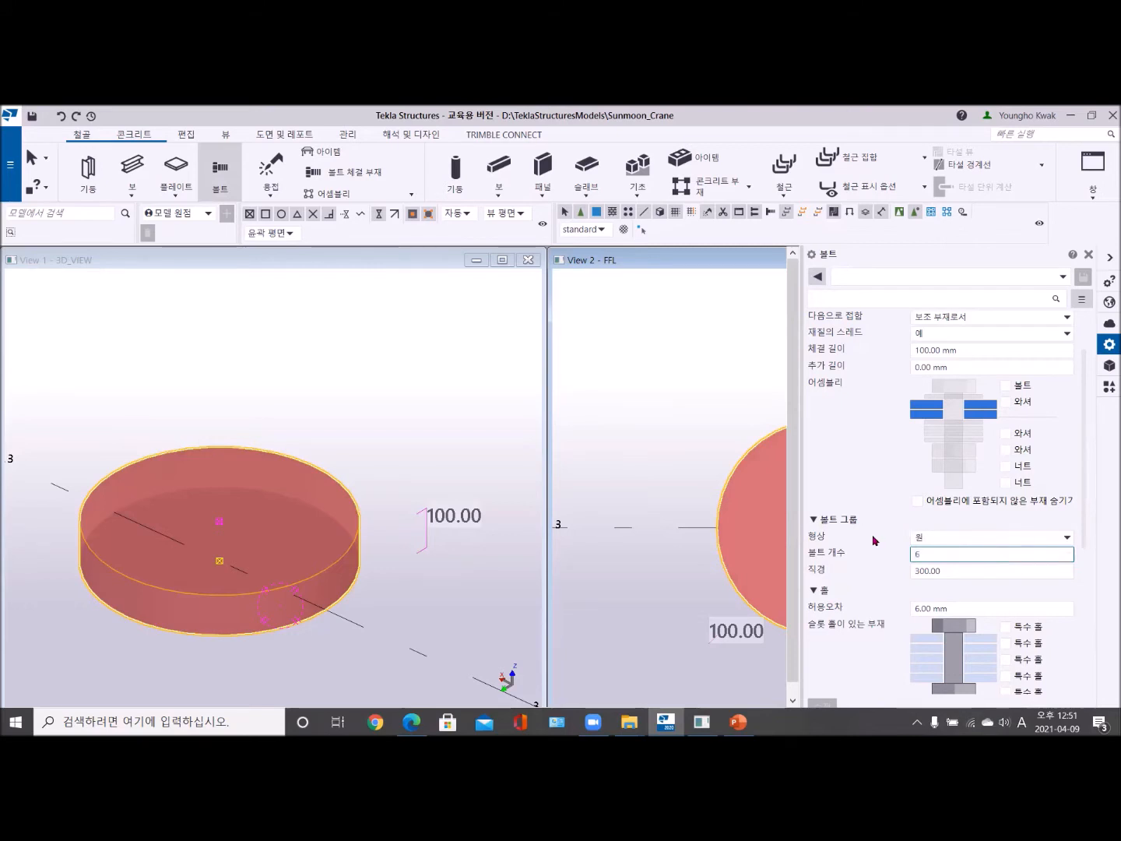
- Set the circular bolt group's diameter to 500 mm
scroll(670, 489, "down", 3)
middle_click_drag(669, 488, 618, 452)
scroll(674, 459, "up", 4)
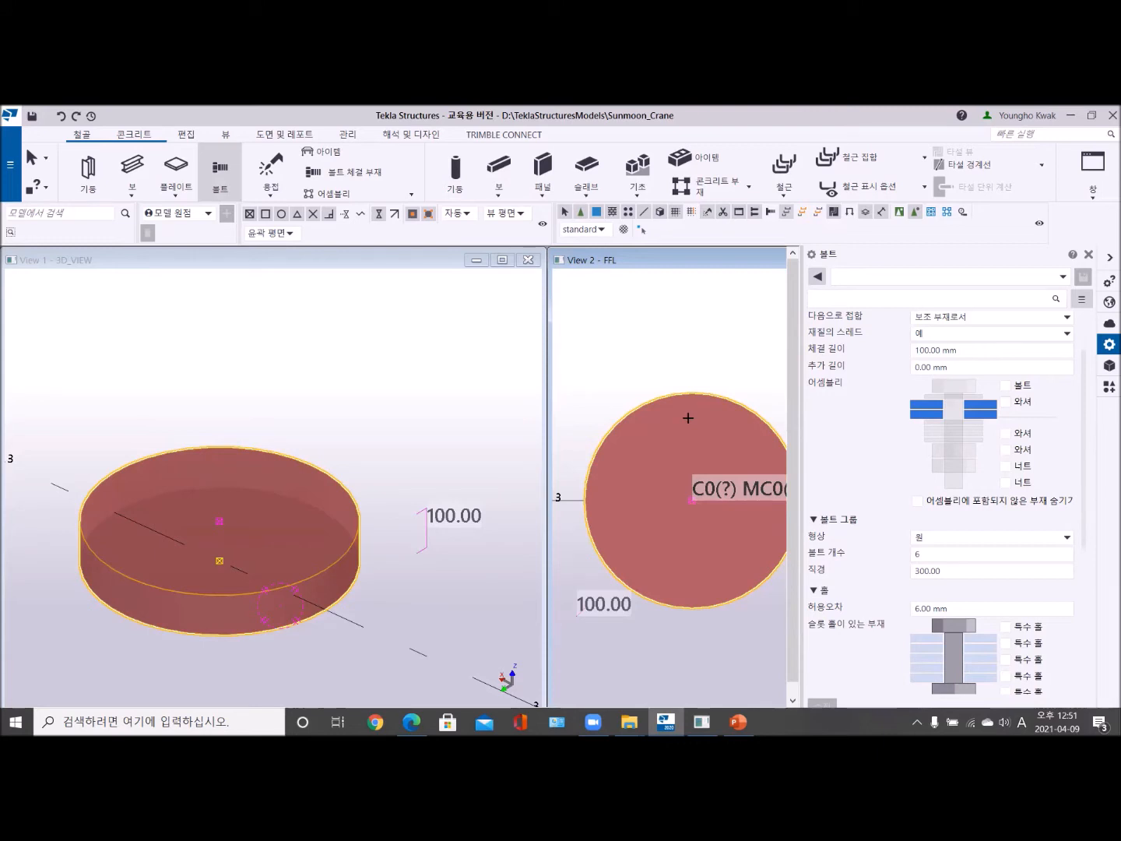
left_click(931, 572)
left_click_drag(943, 572, 908, 570)
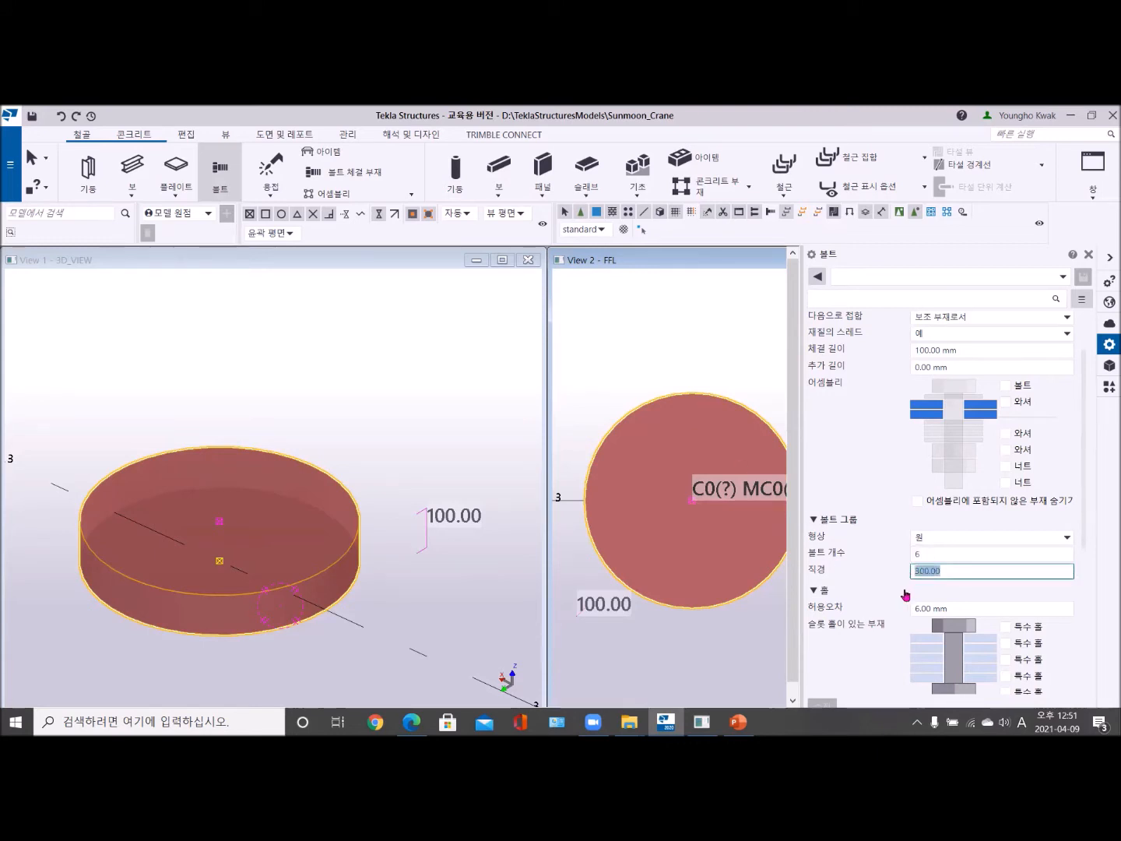
type("5")
- Place the bolt group on the round plate from its -X edge on grid 3 to its centre, and end the command
left_click(687, 439)
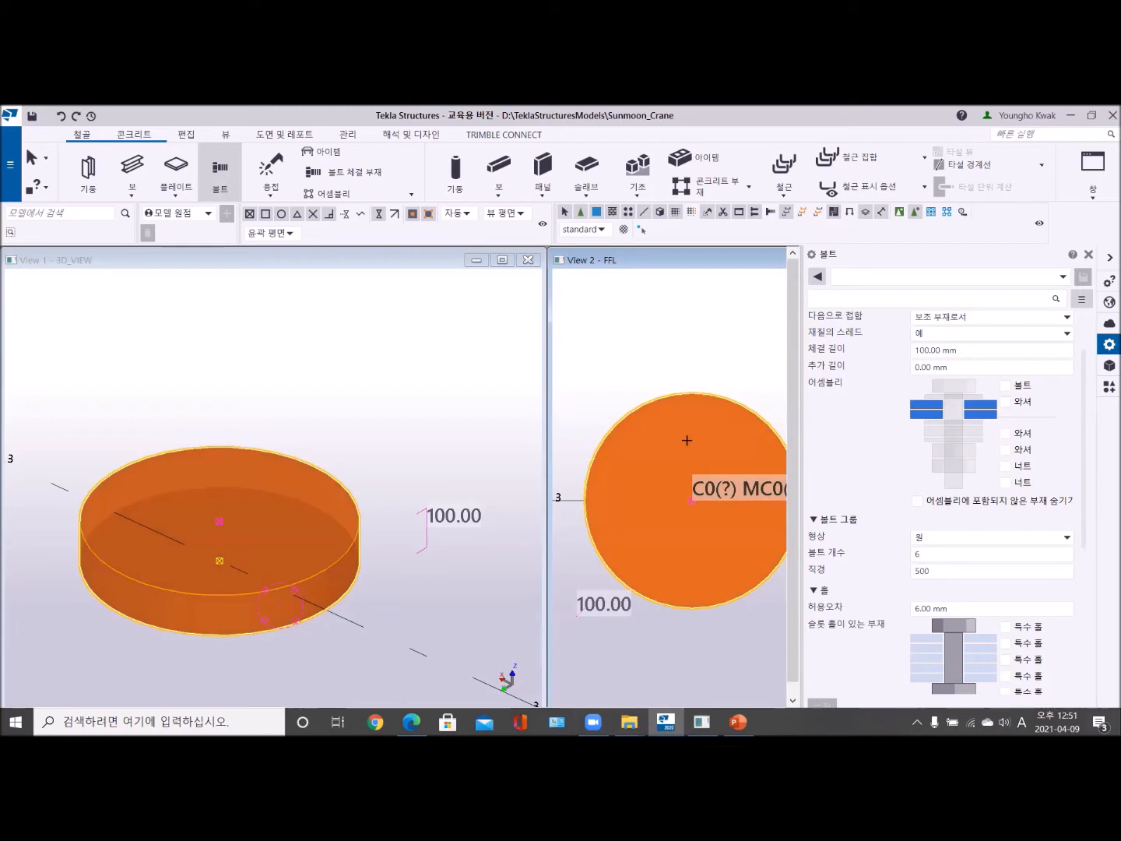
middle_click(687, 440)
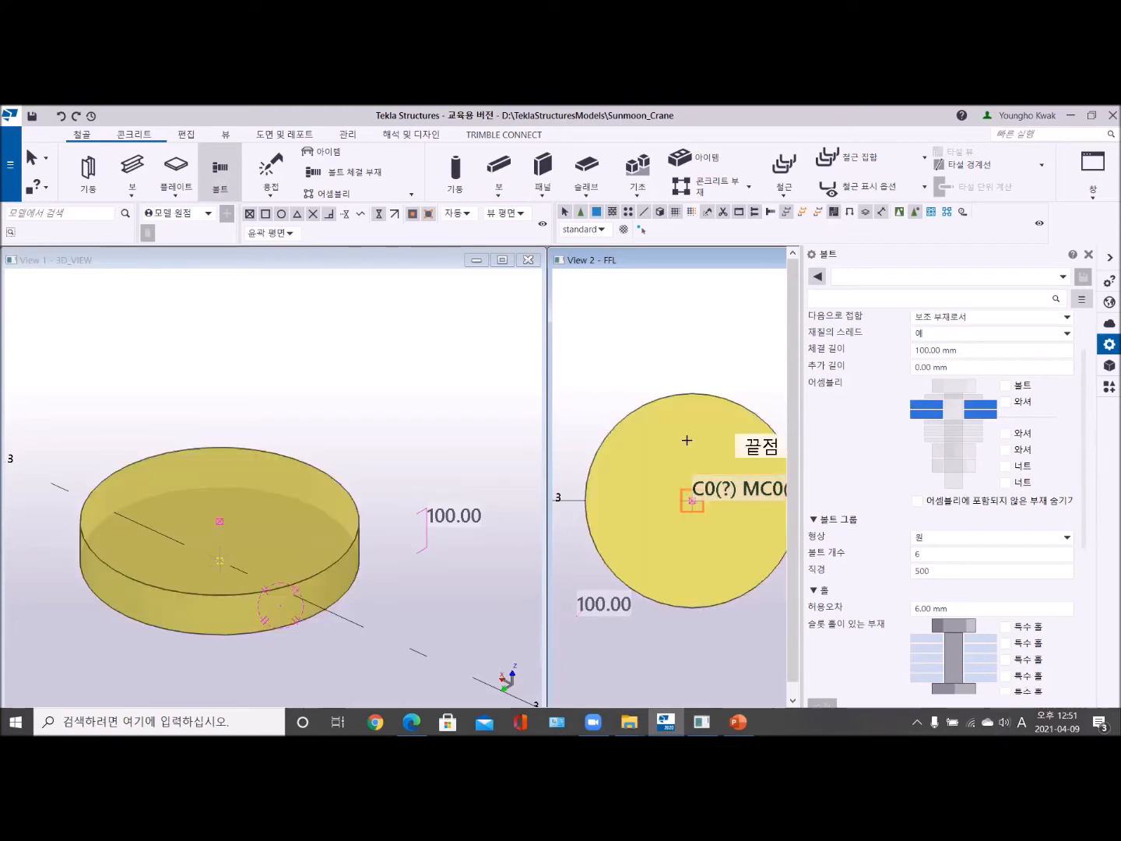
left_click(585, 500)
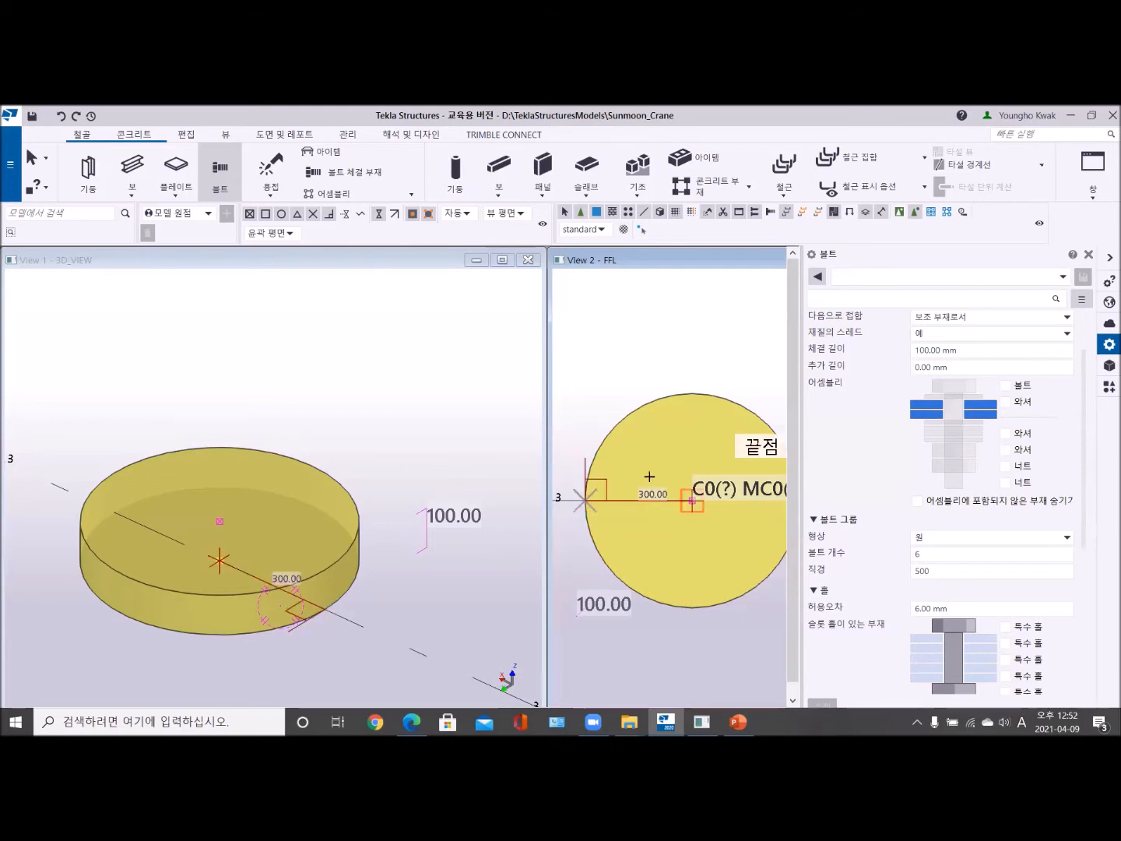
left_click(690, 502)
scroll(635, 502, "down", 5)
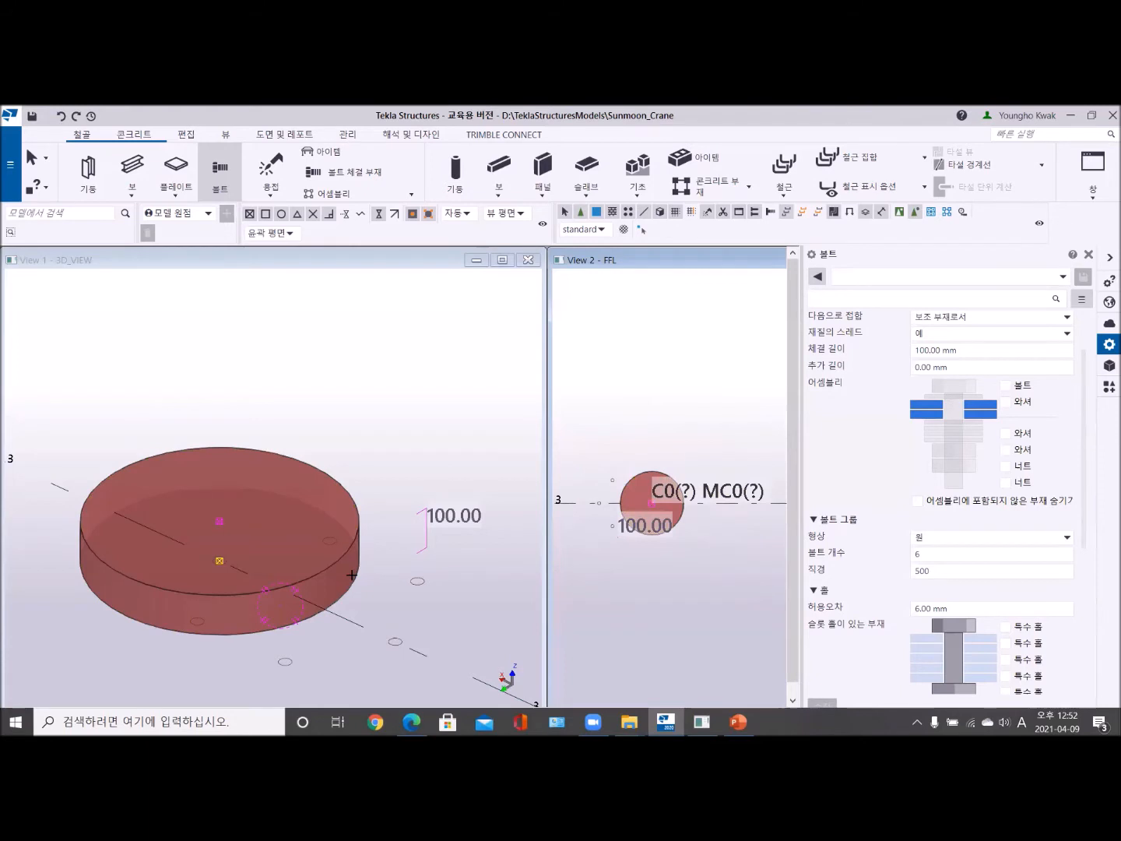
middle_click_drag(359, 547, 366, 443)
left_click(367, 443)
right_click(396, 342)
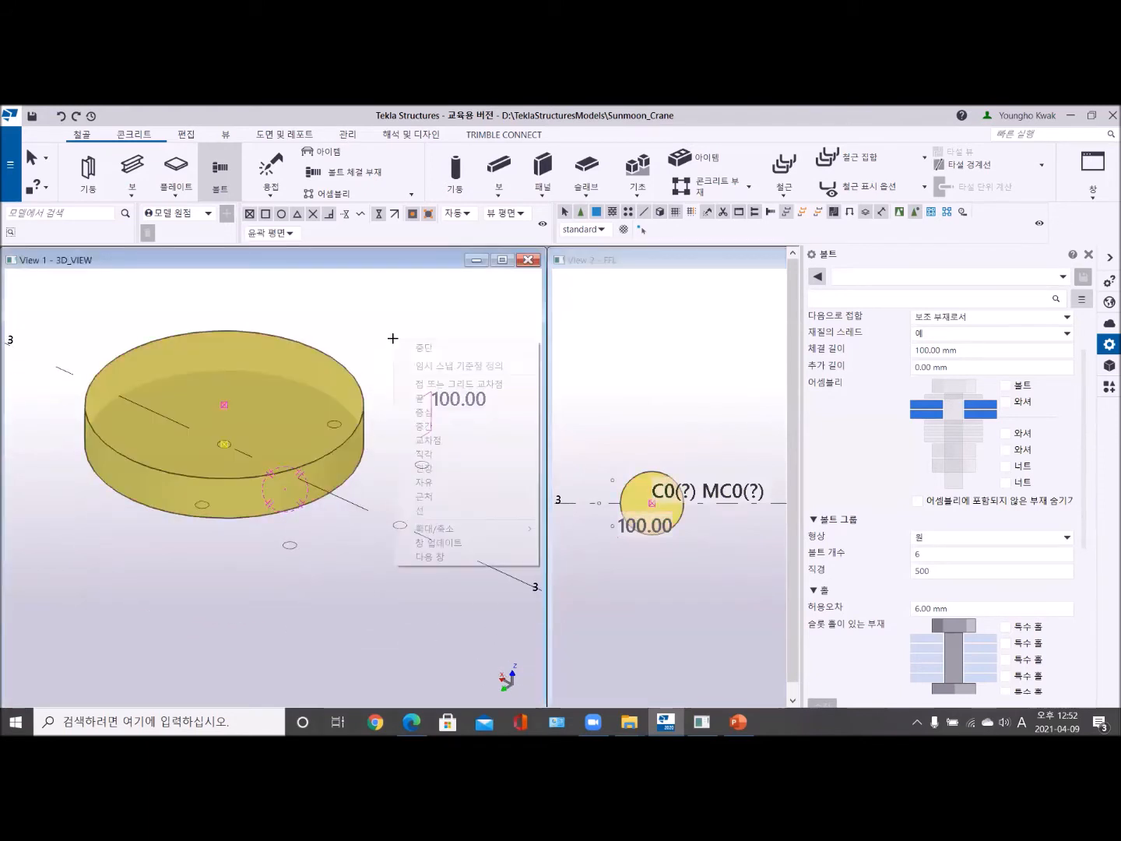
left_click(409, 347)
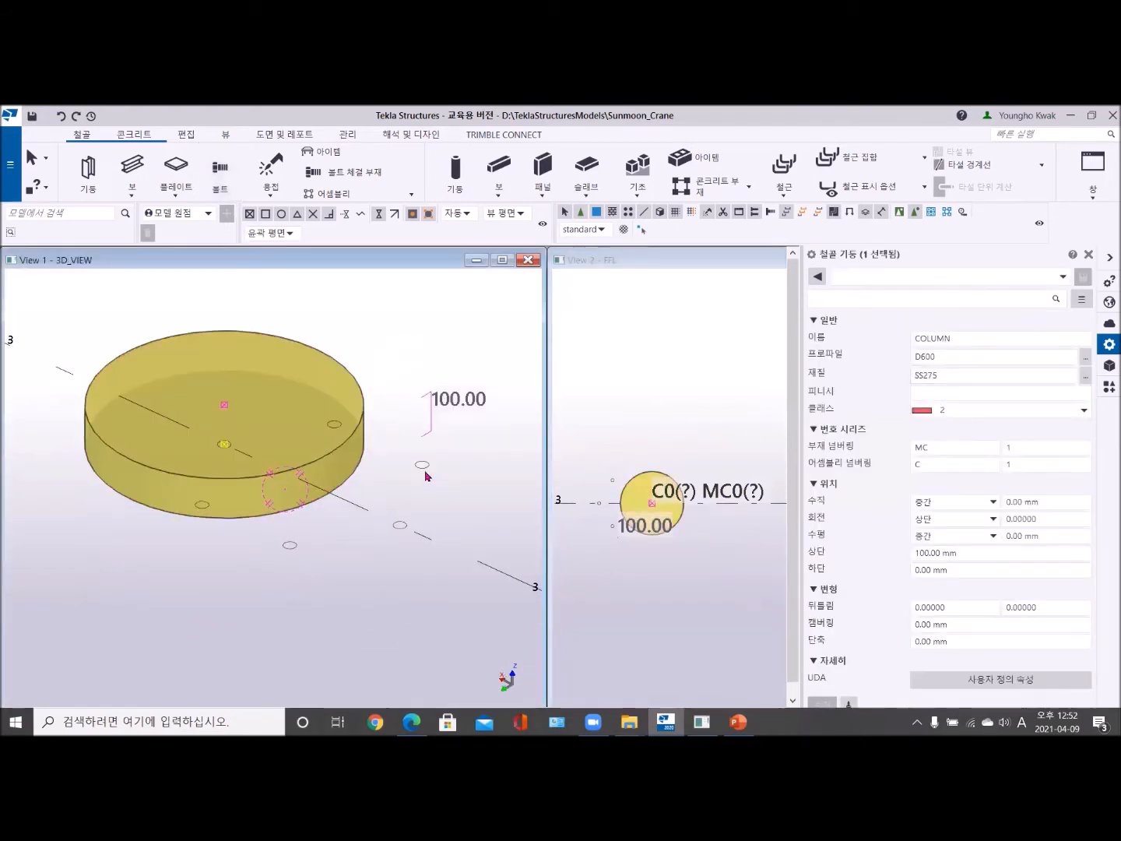
- Select the bolt group and include the bolt, lowest washer and first nut in its assembly, applying the modification
left_click(422, 467)
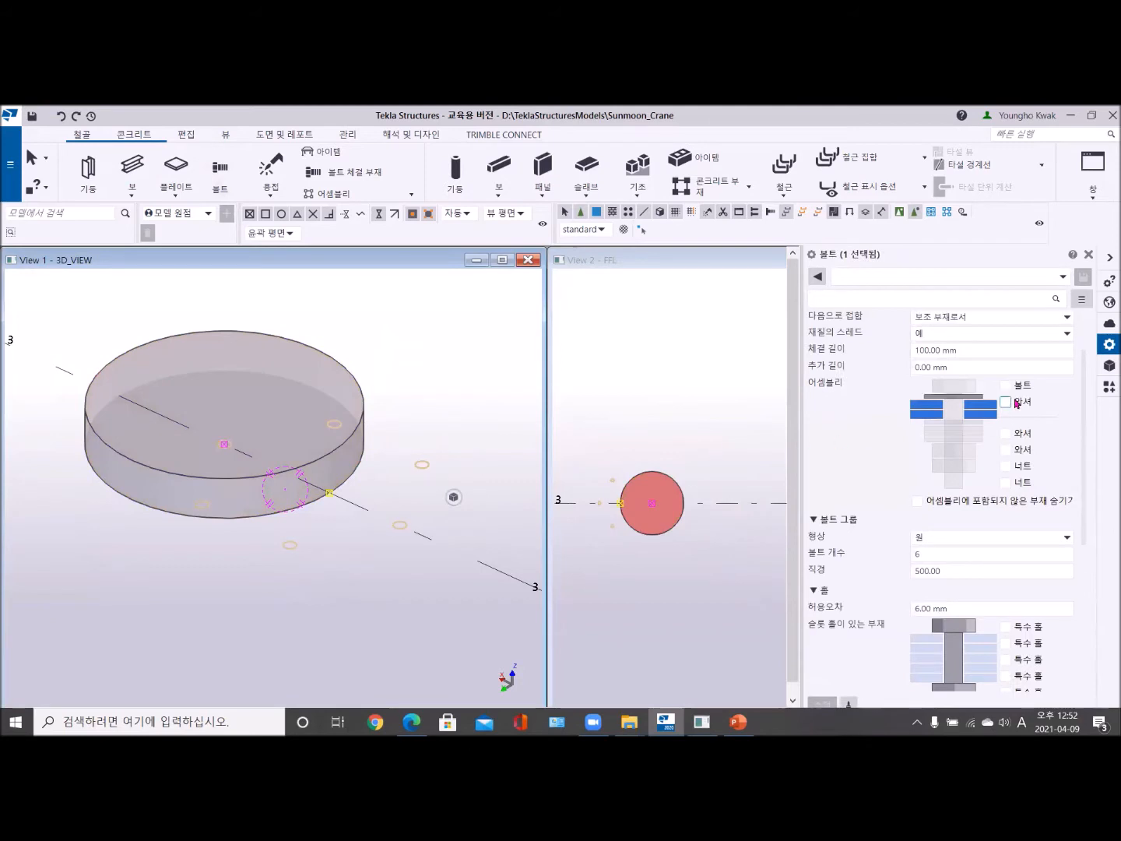
left_click(1006, 385)
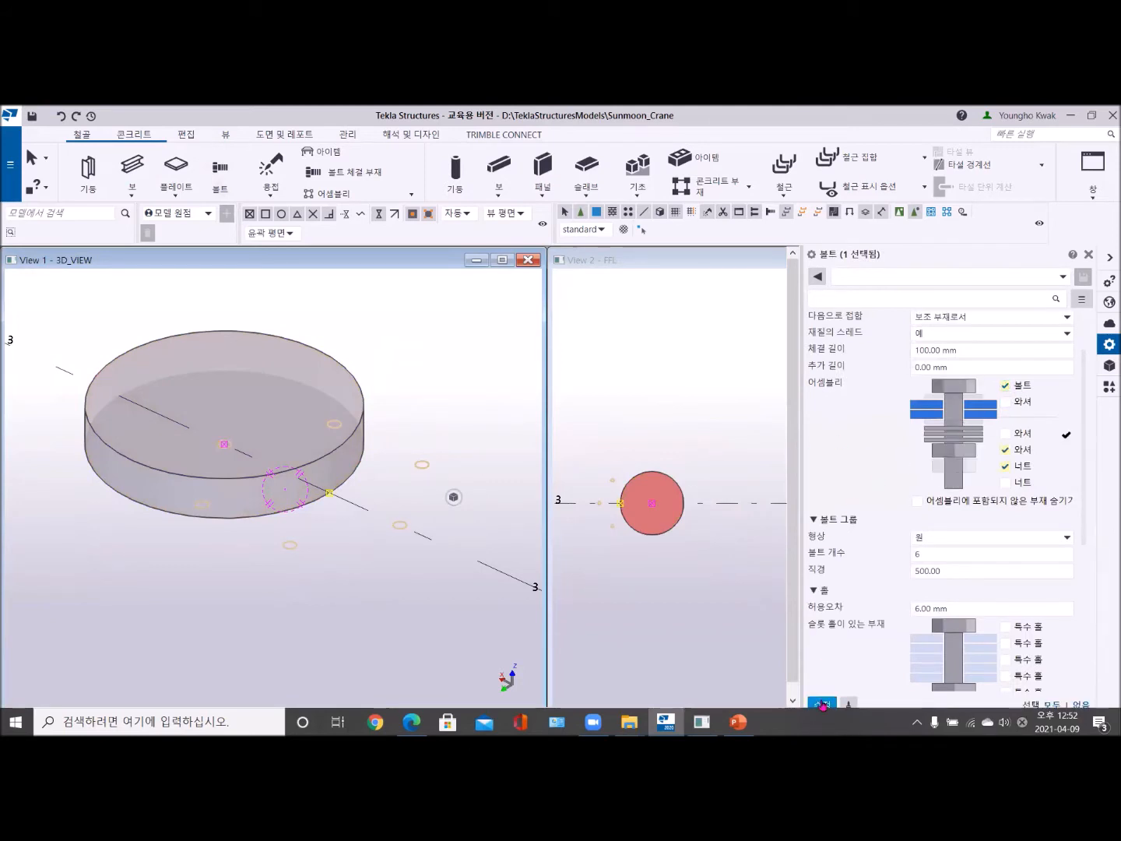
left_click(823, 702)
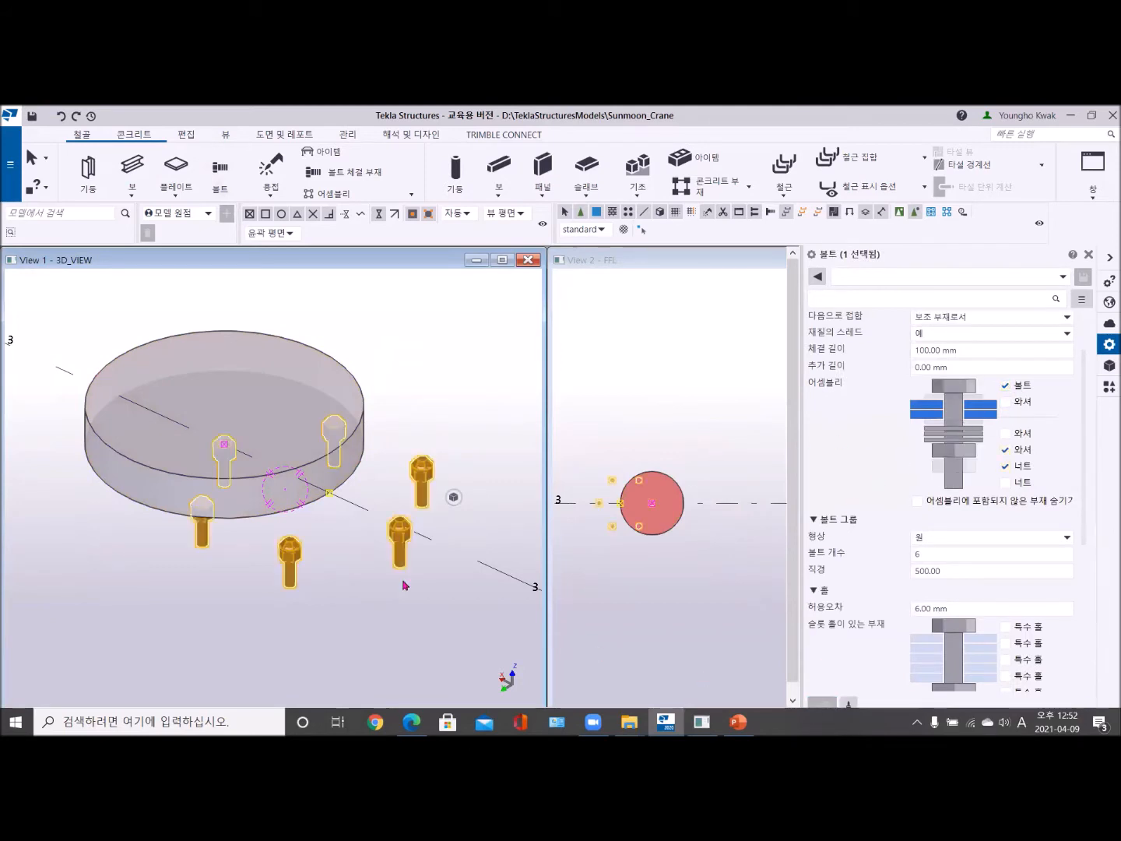
- Inspect the off-centre bolt group against the round plate in the 3D and FFL views, and delete it
left_click(328, 497)
middle_click_drag(327, 495, 370, 590, "ctrl")
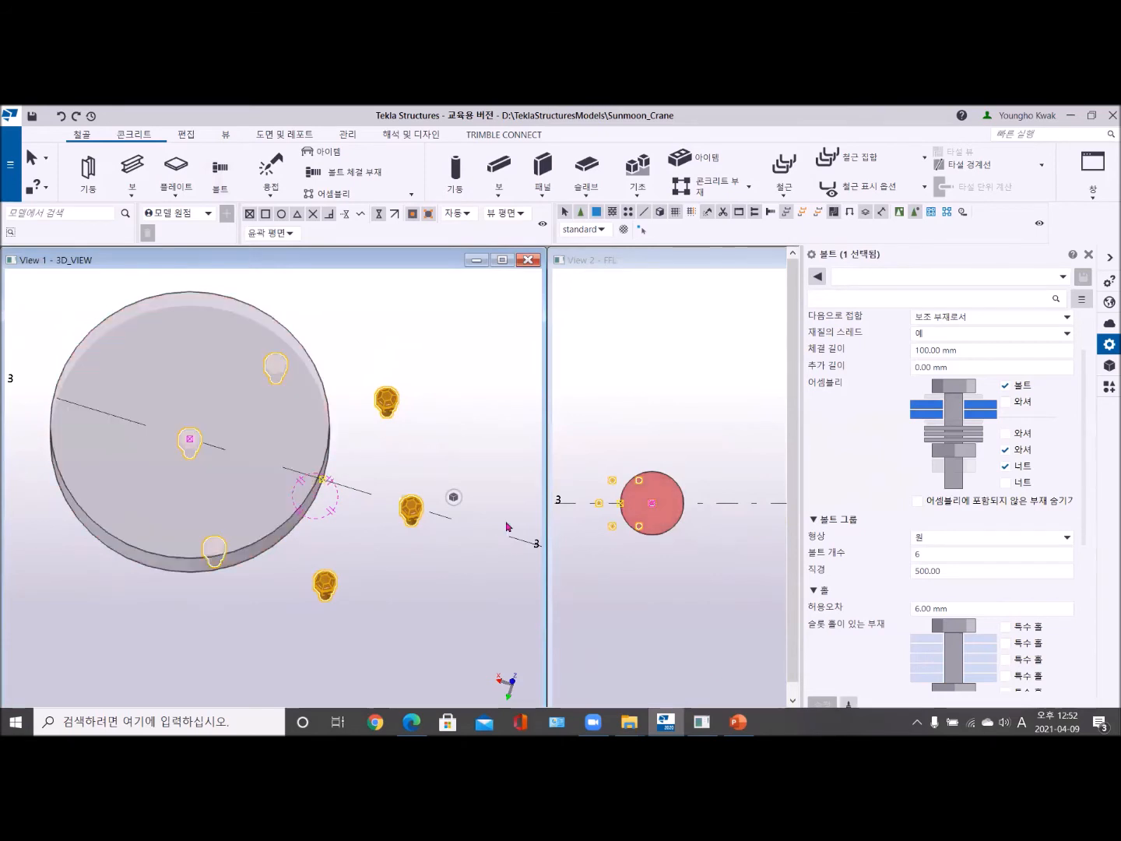
middle_click_drag(627, 543, 645, 538)
scroll(646, 539, "up", 5)
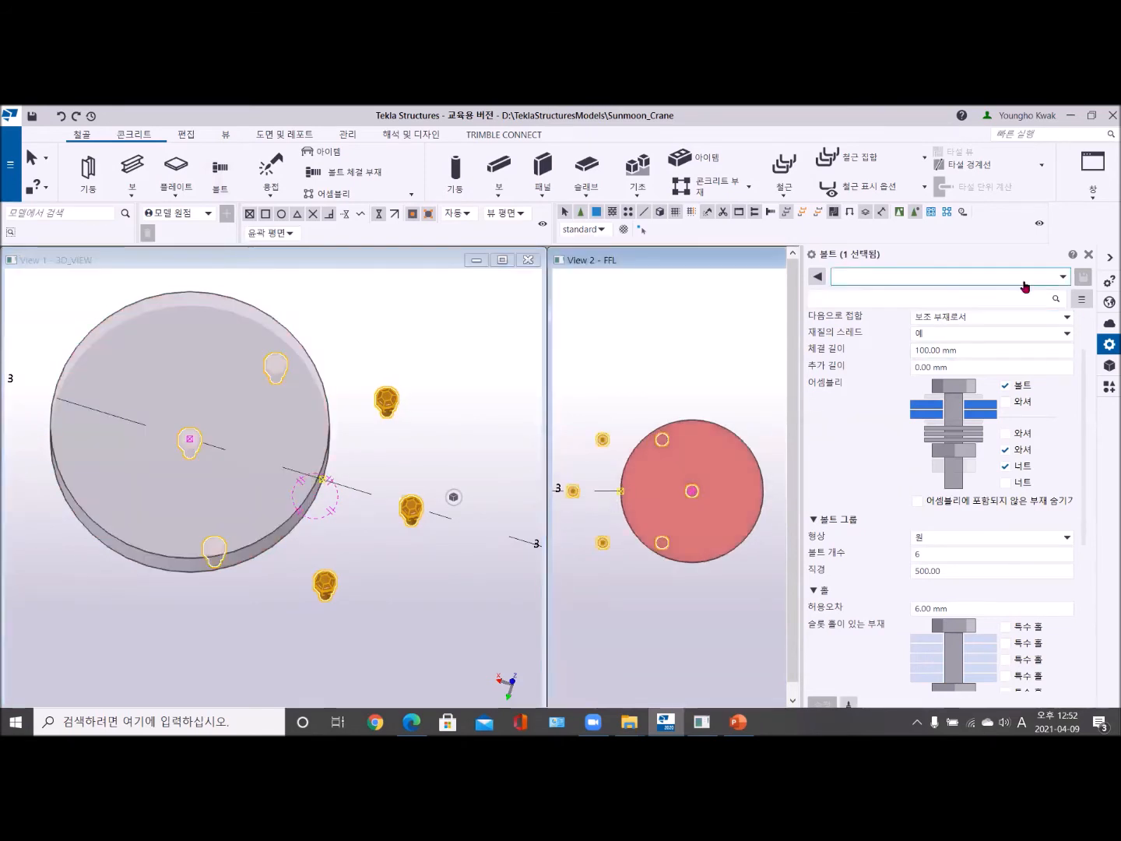
left_click(1087, 256)
middle_click_drag(744, 486, 811, 440)
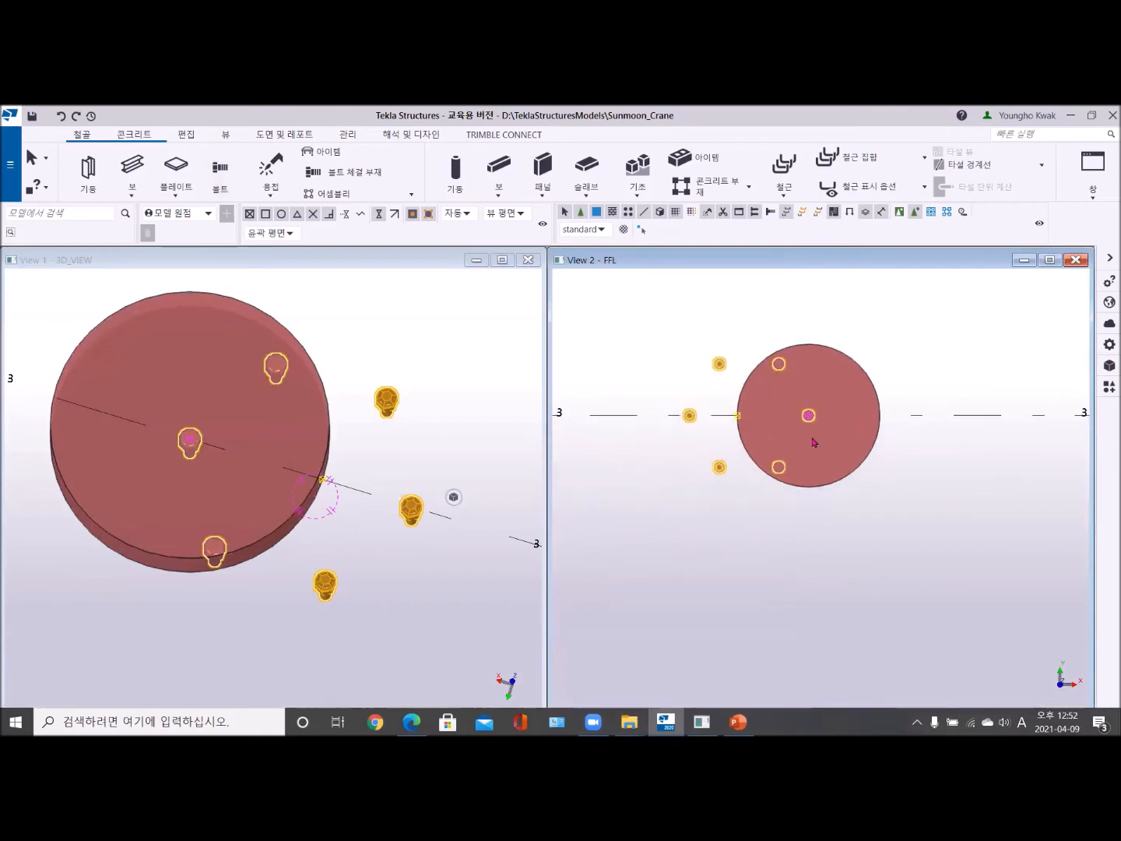
scroll(811, 441, "up", 2)
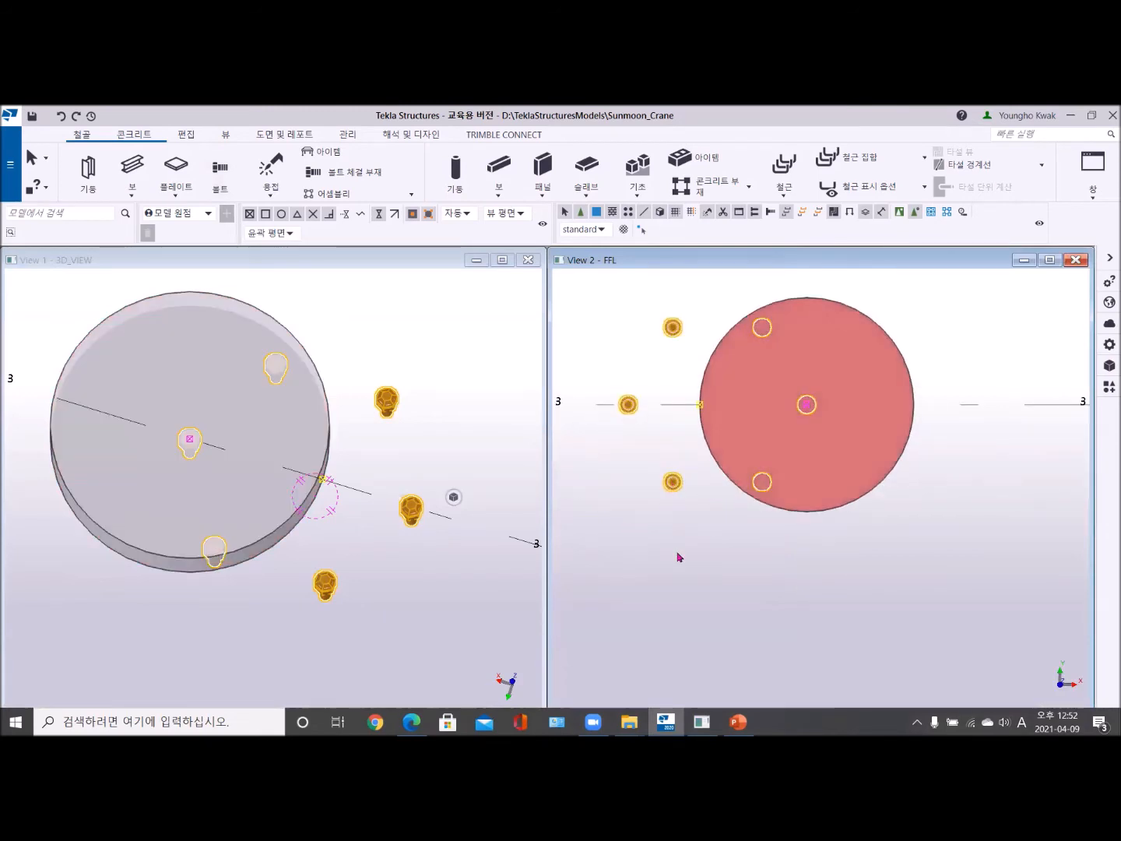
key("Delete")
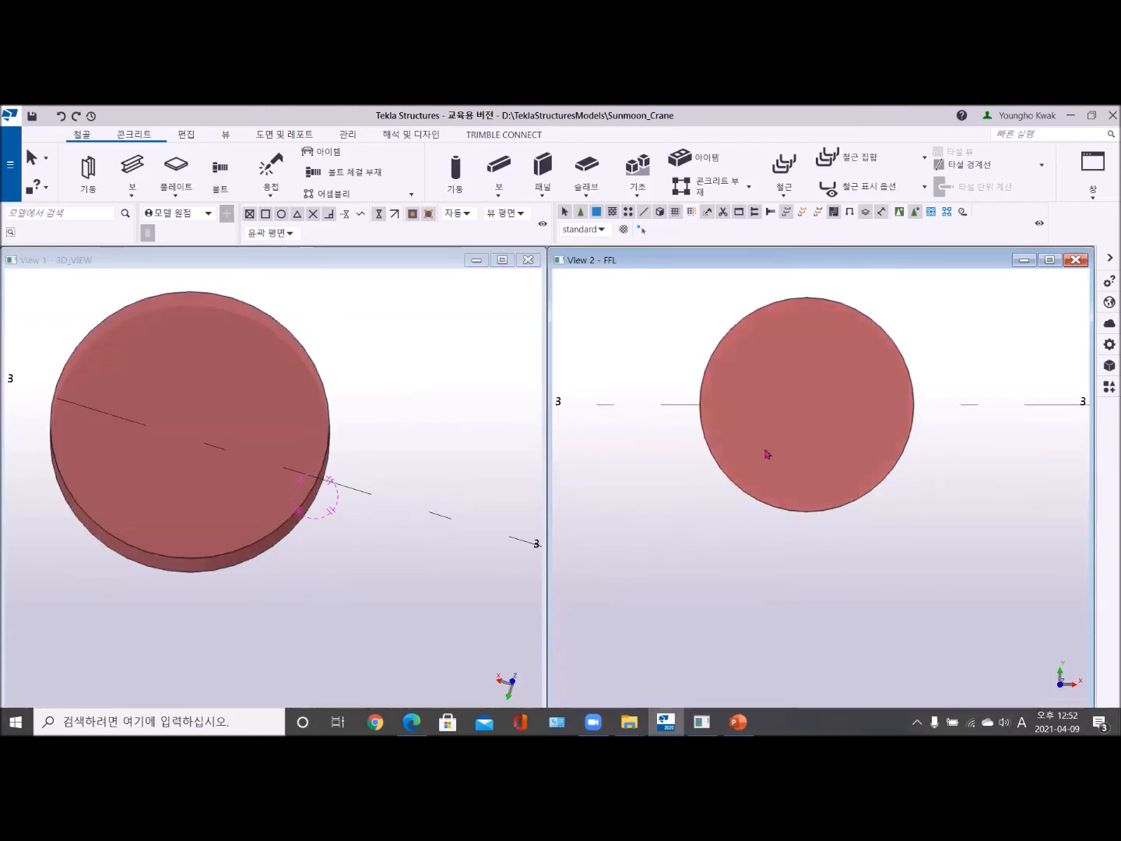
- Place the circular bolt group on the round plate from its centre to its +X edge on grid 3, and end the command
double_click(792, 346)
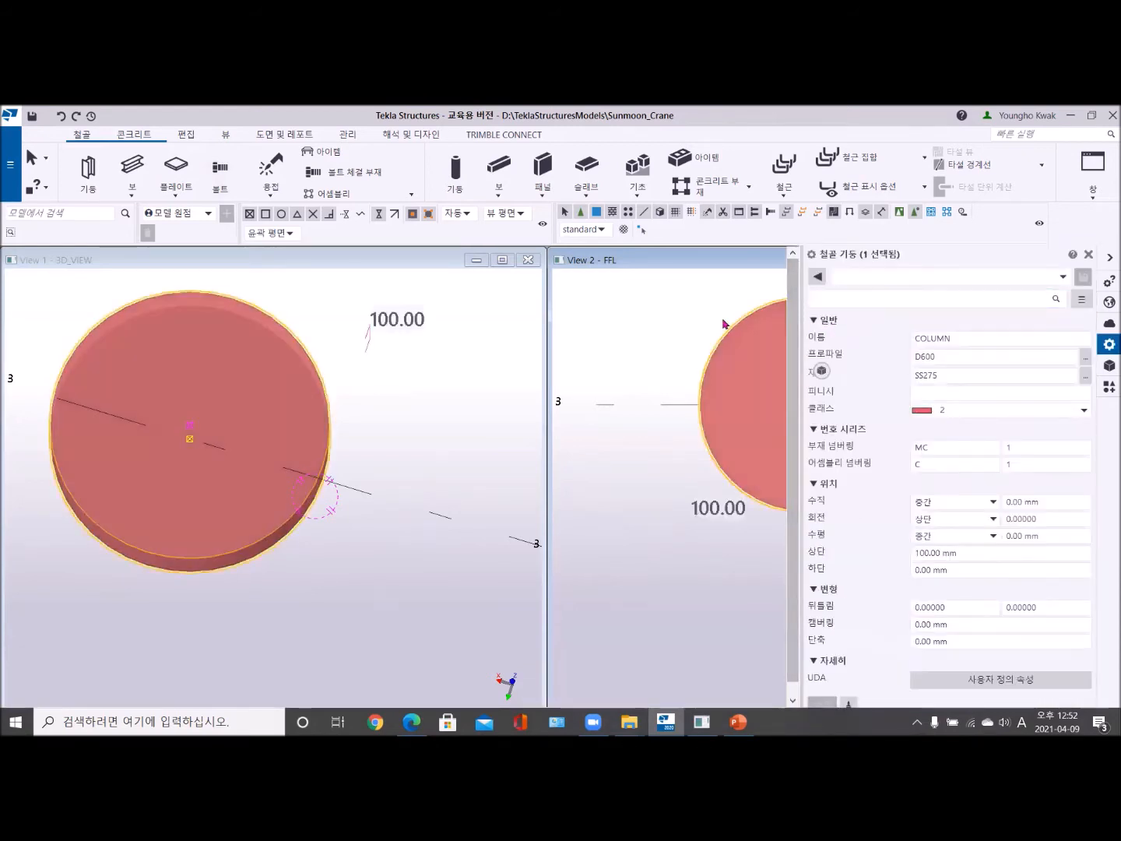
left_click(219, 173)
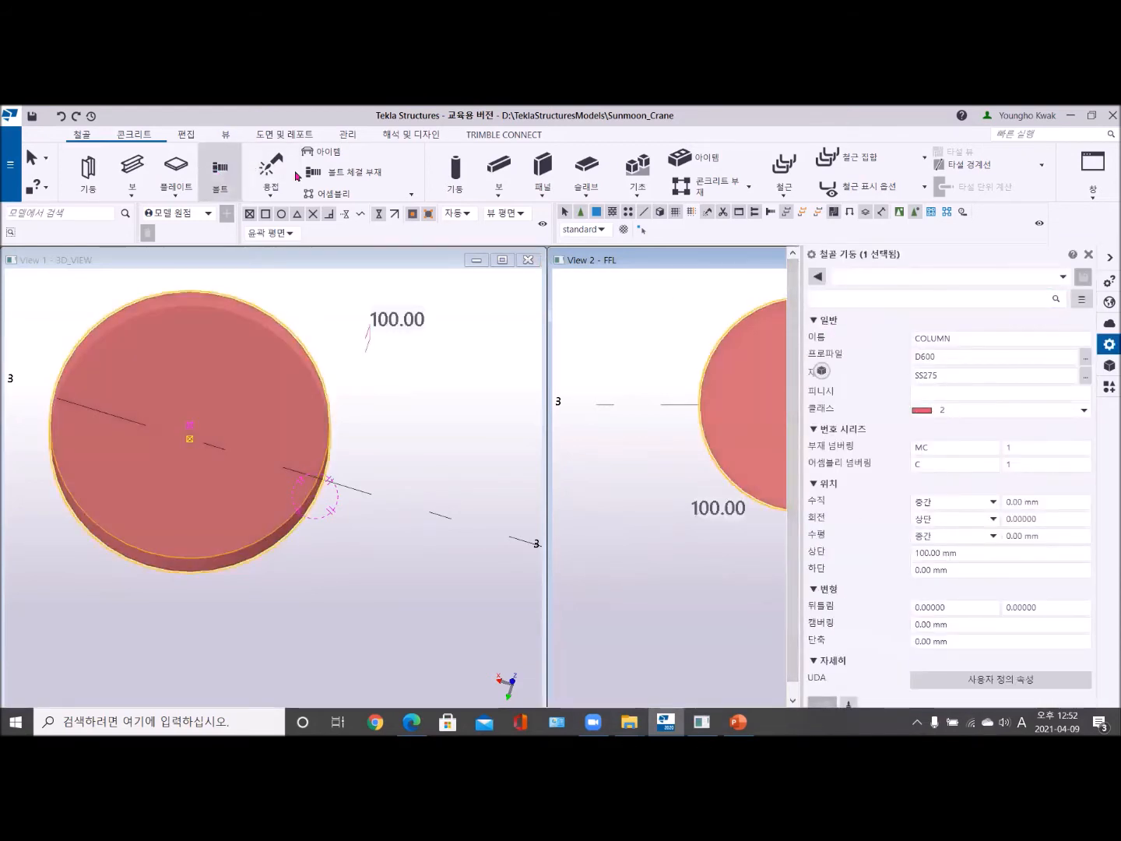
left_click(1089, 254)
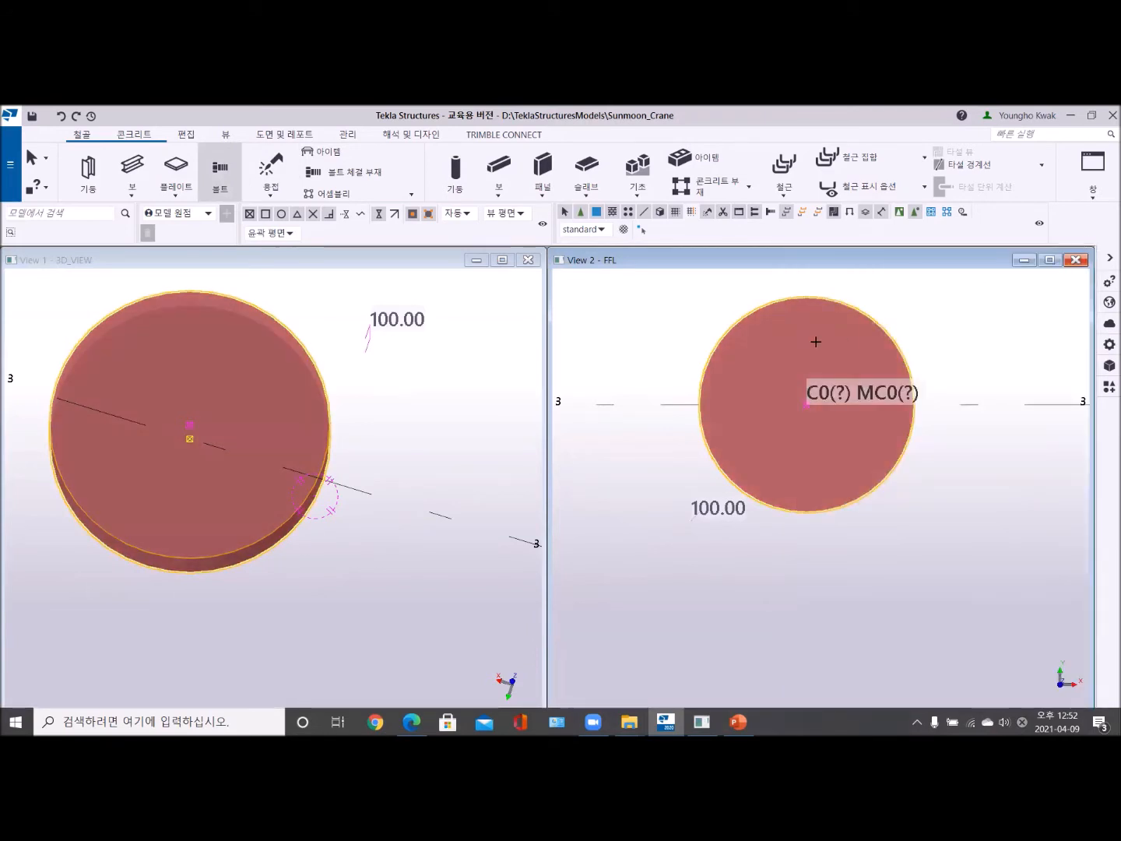
left_click(817, 344)
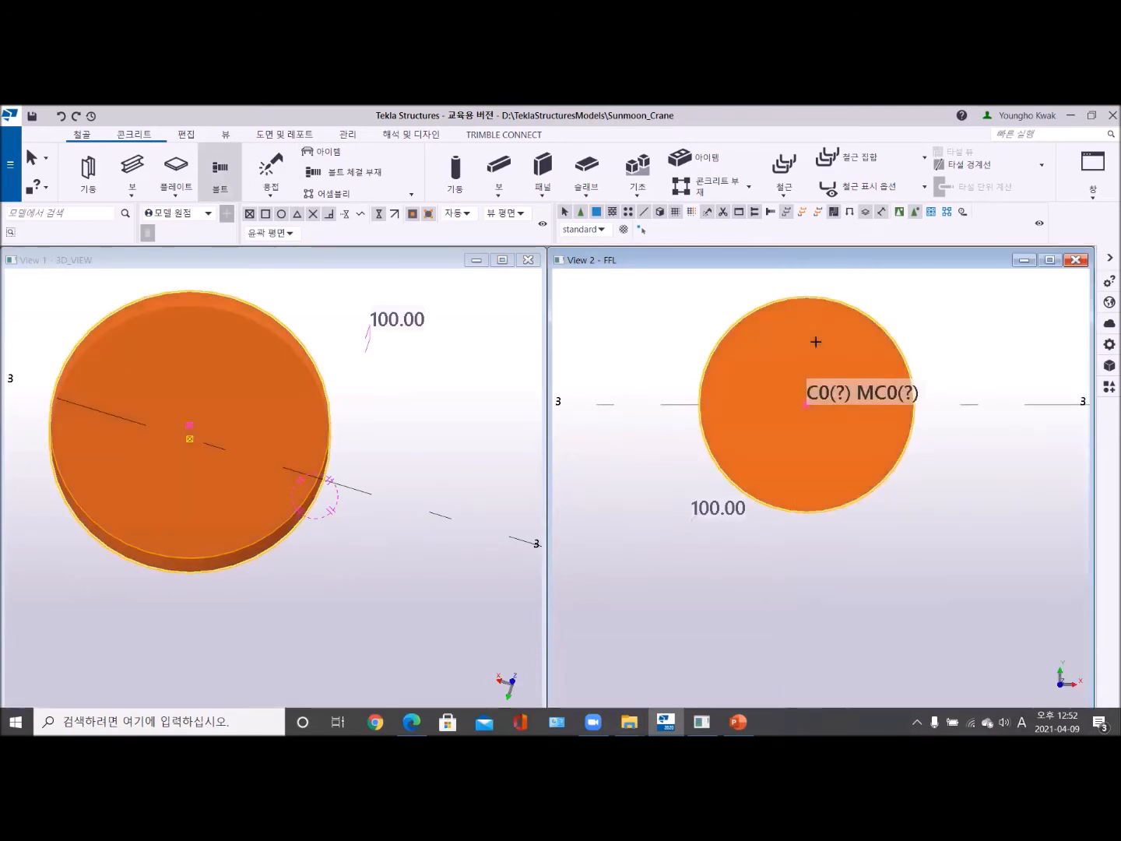
middle_click(817, 342)
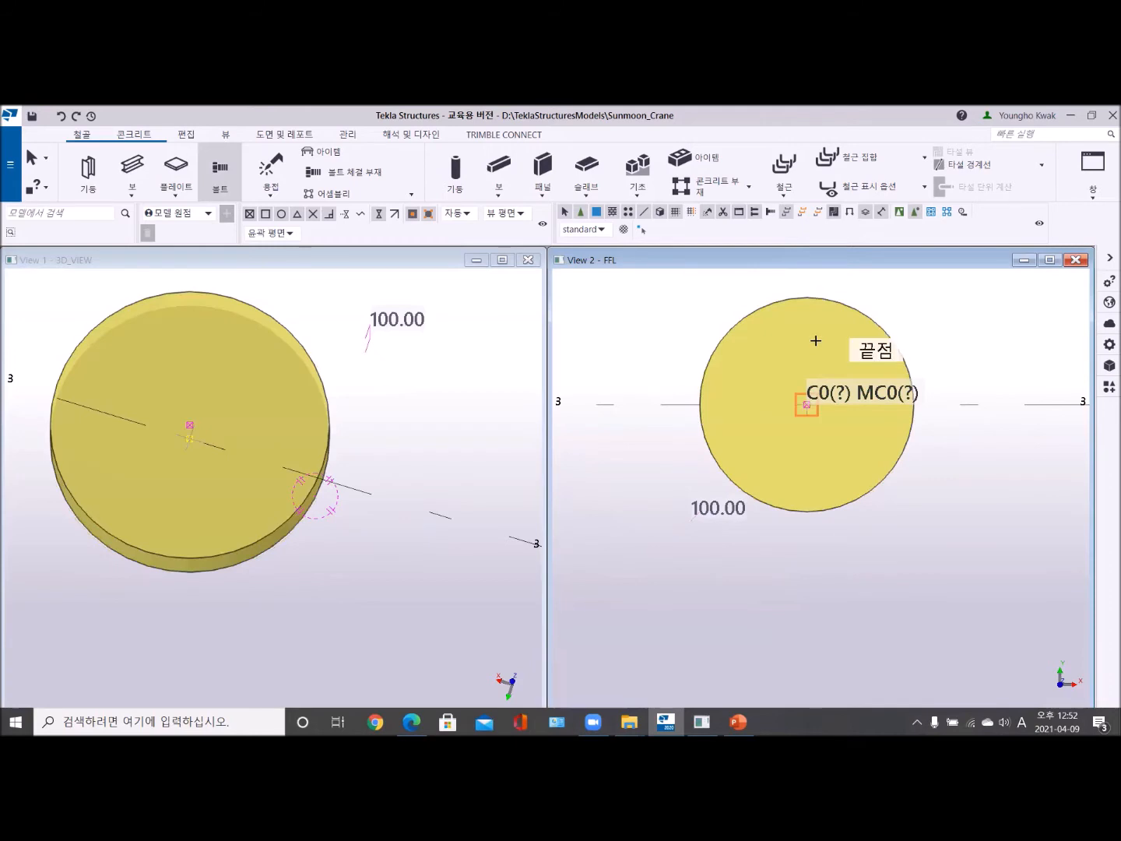
left_click(807, 405)
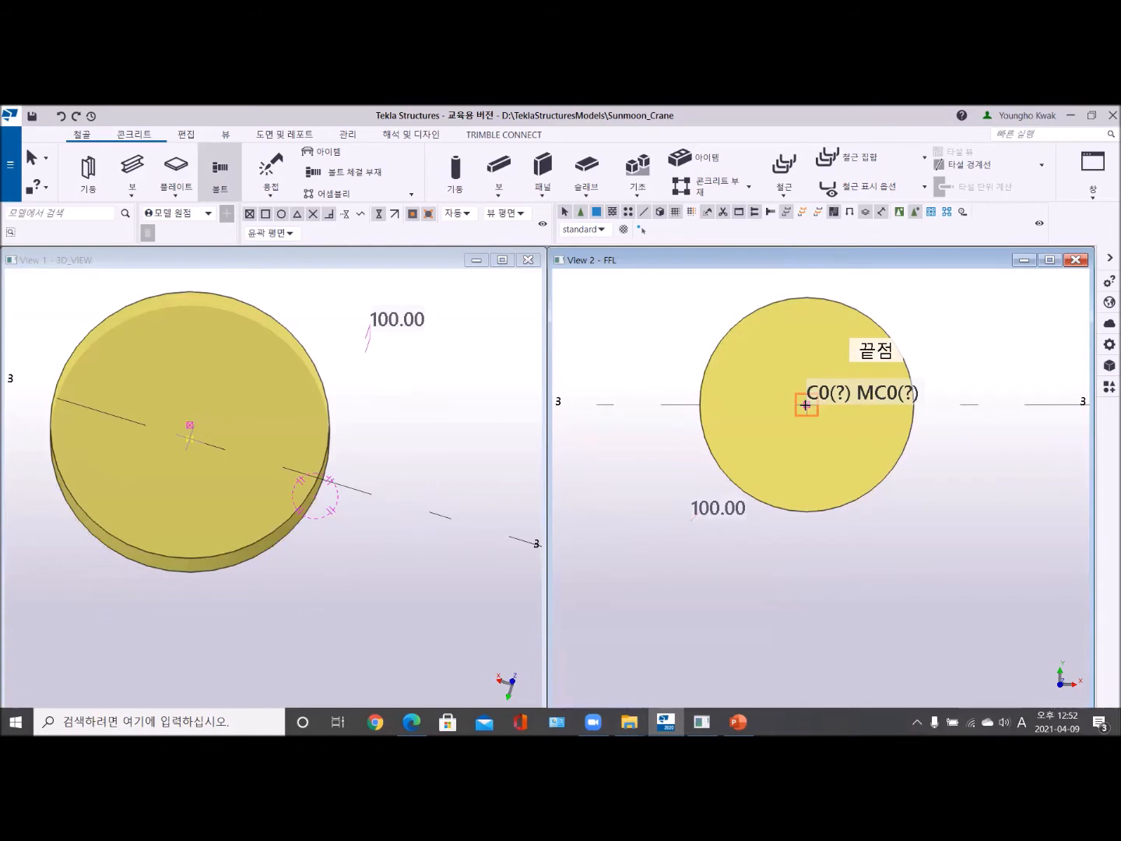
left_click(918, 404)
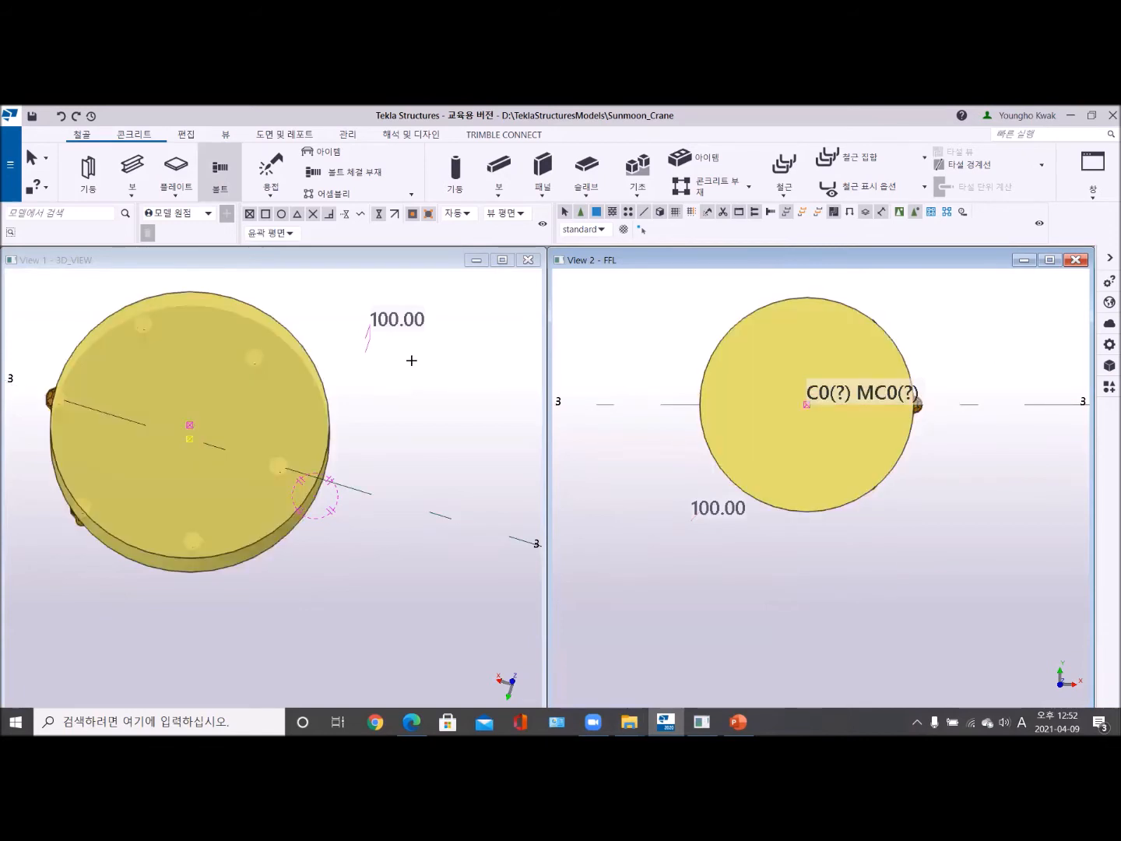
right_click(331, 313)
left_click(368, 321)
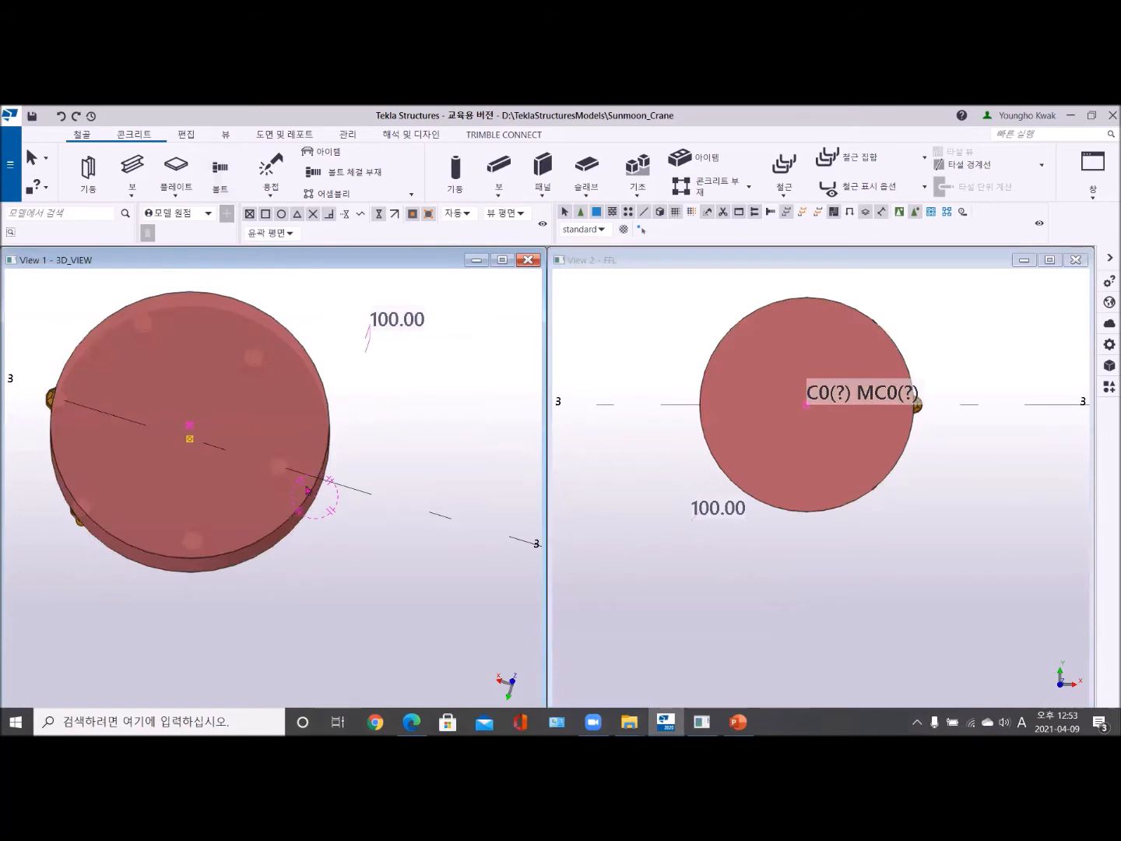
- Select the circular bolt group on the round plate, set its start and end Dx offsets to 0, and apply the modification
scroll(259, 518, "down", 2)
middle_click_drag(258, 515, 125, 511, "ctrl")
scroll(291, 455, "up", 3)
middle_click_drag(290, 453, 263, 465, "ctrl")
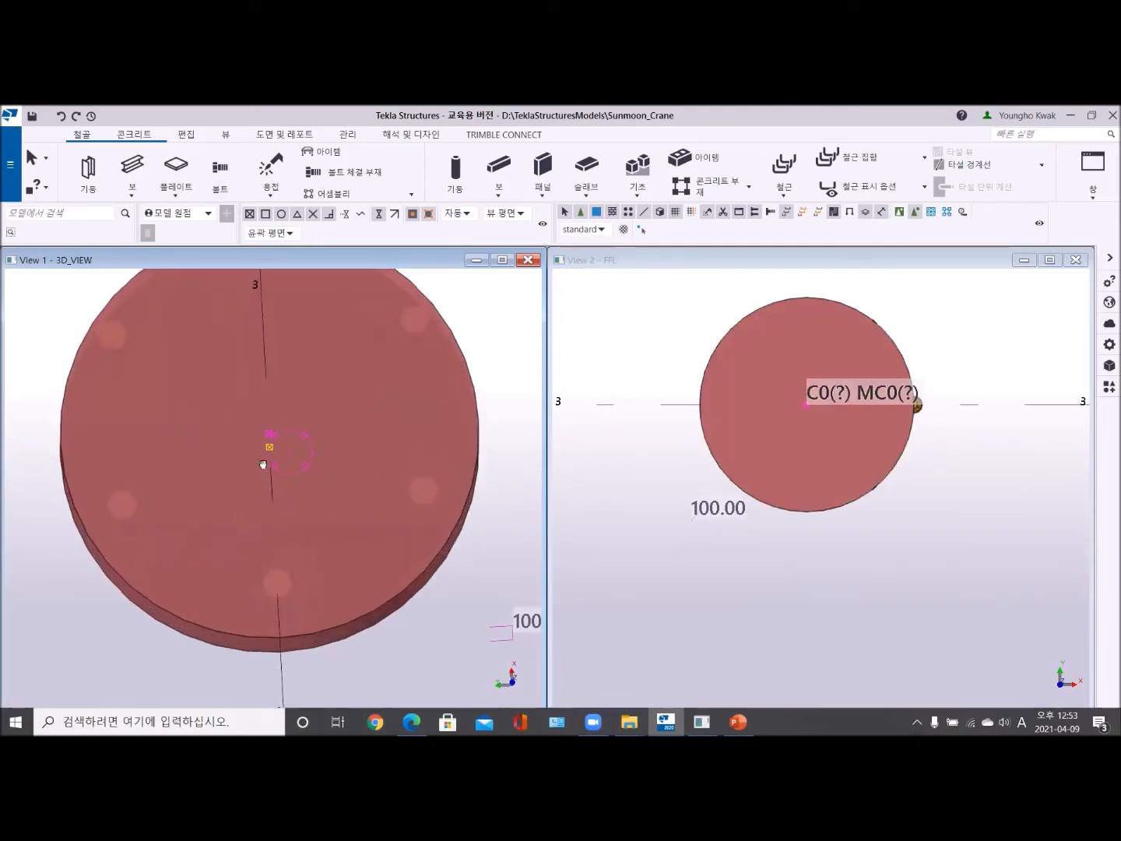
scroll(876, 421, "up", 3)
scroll(876, 421, "down", 2)
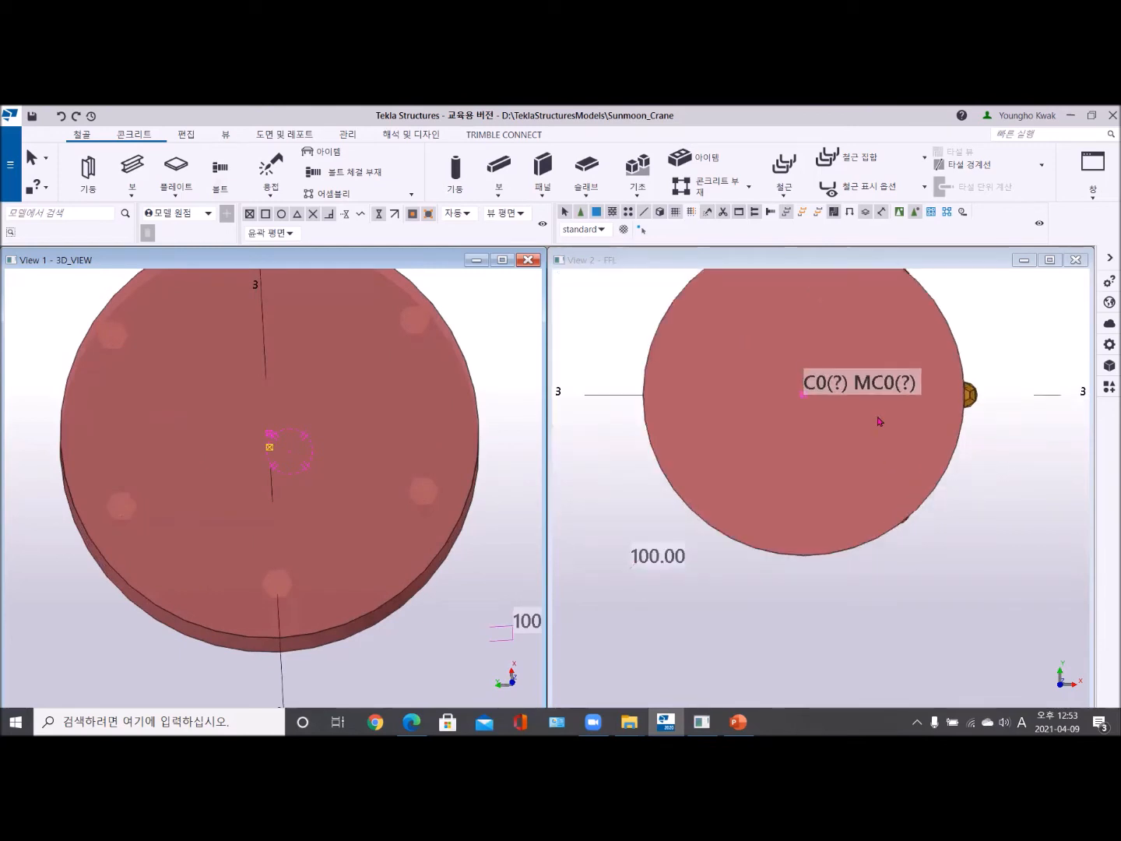
double_click(971, 396)
scroll(732, 443, "down", 2)
middle_click_drag(732, 442, 635, 439)
left_click(1027, 569)
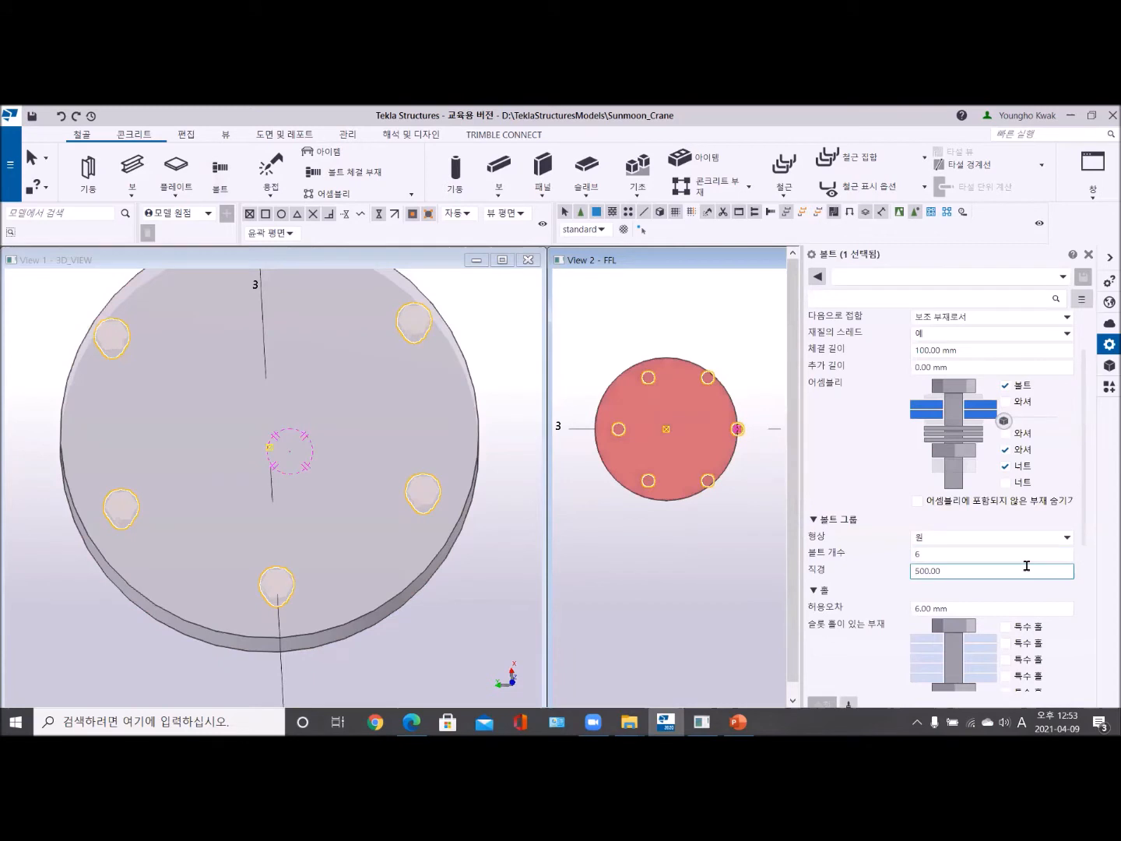
scroll(1026, 566, "down", 5)
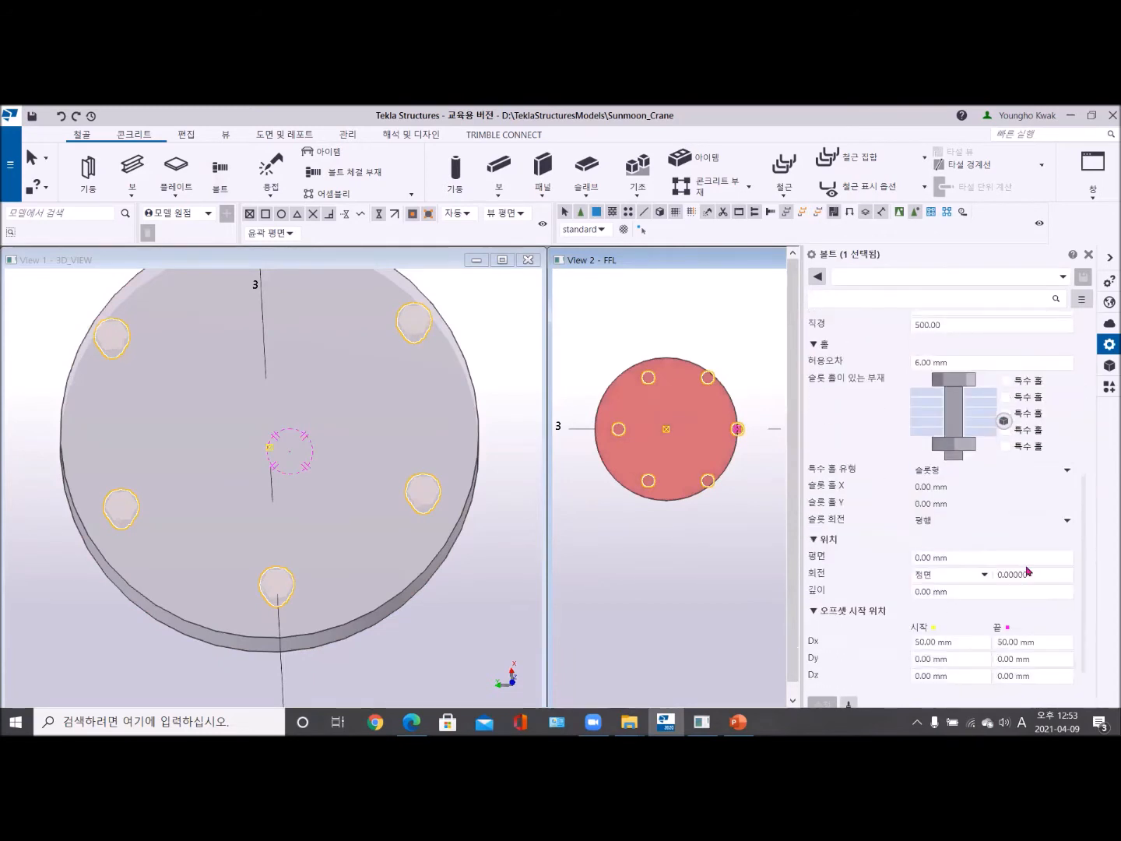
left_click_drag(971, 609, 898, 606)
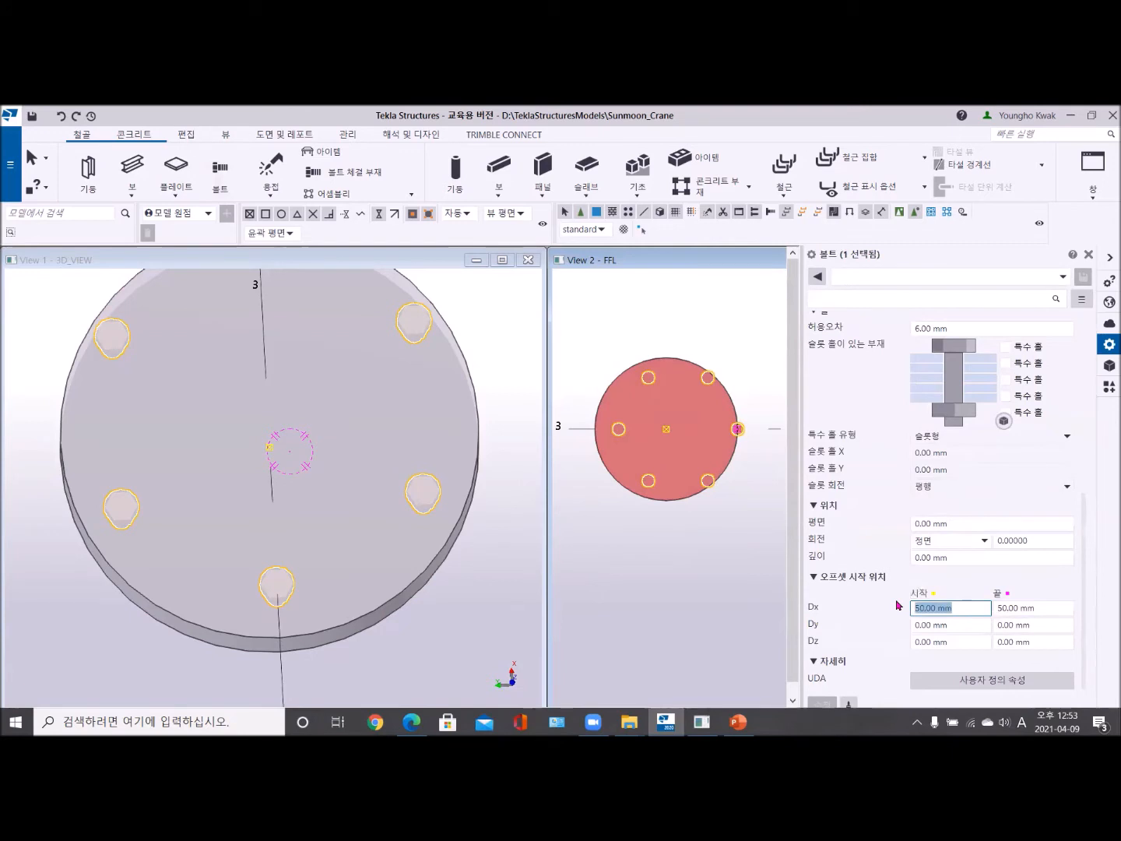
type("0")
left_click(996, 615)
left_click_drag(1038, 610, 988, 615)
type("0")
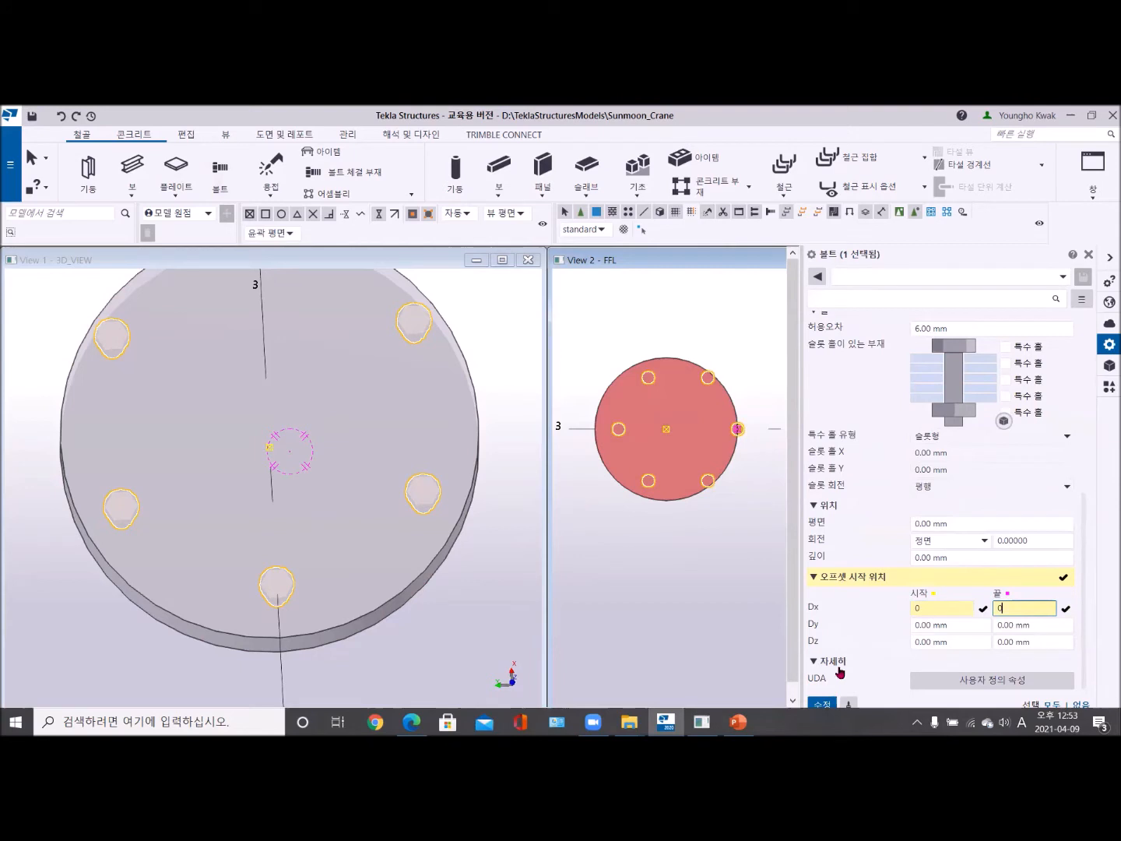
left_click(823, 704)
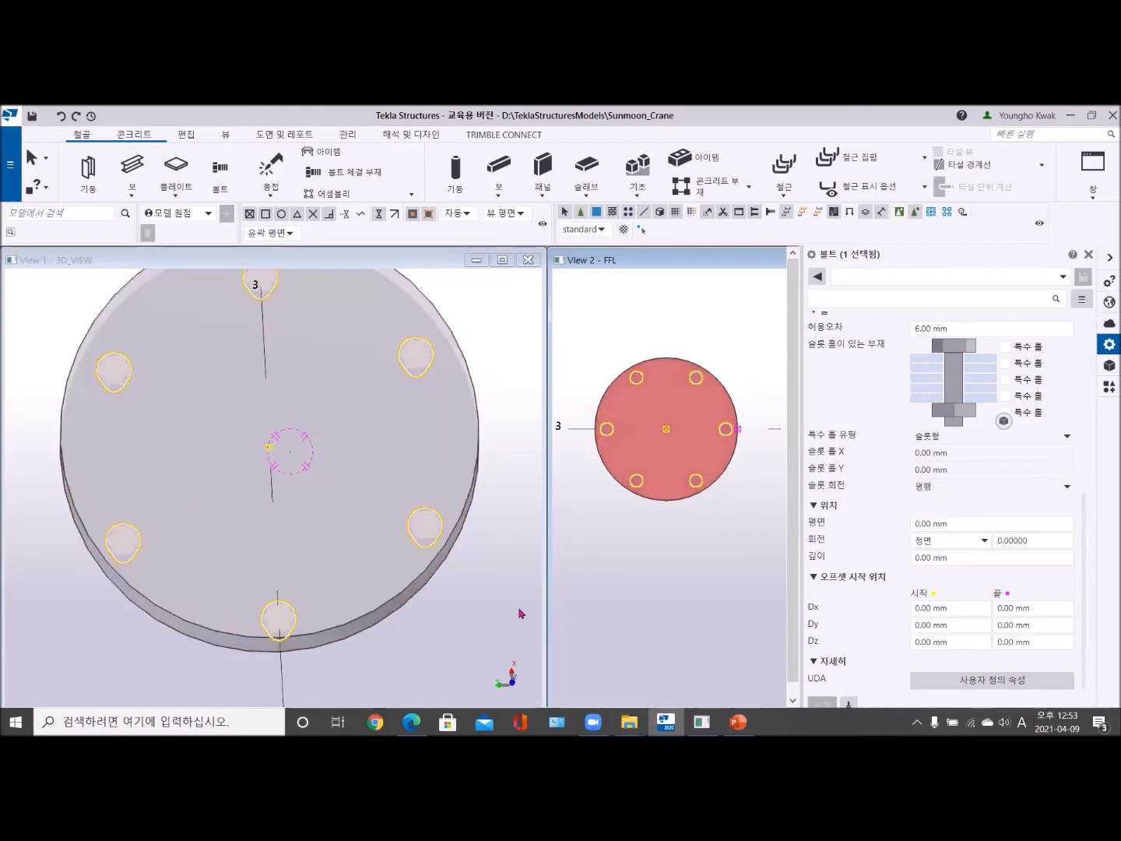
- Set the bolt group's start and end Dz offsets to 100 mm and apply the modification
left_click(981, 642)
triple_click(982, 643)
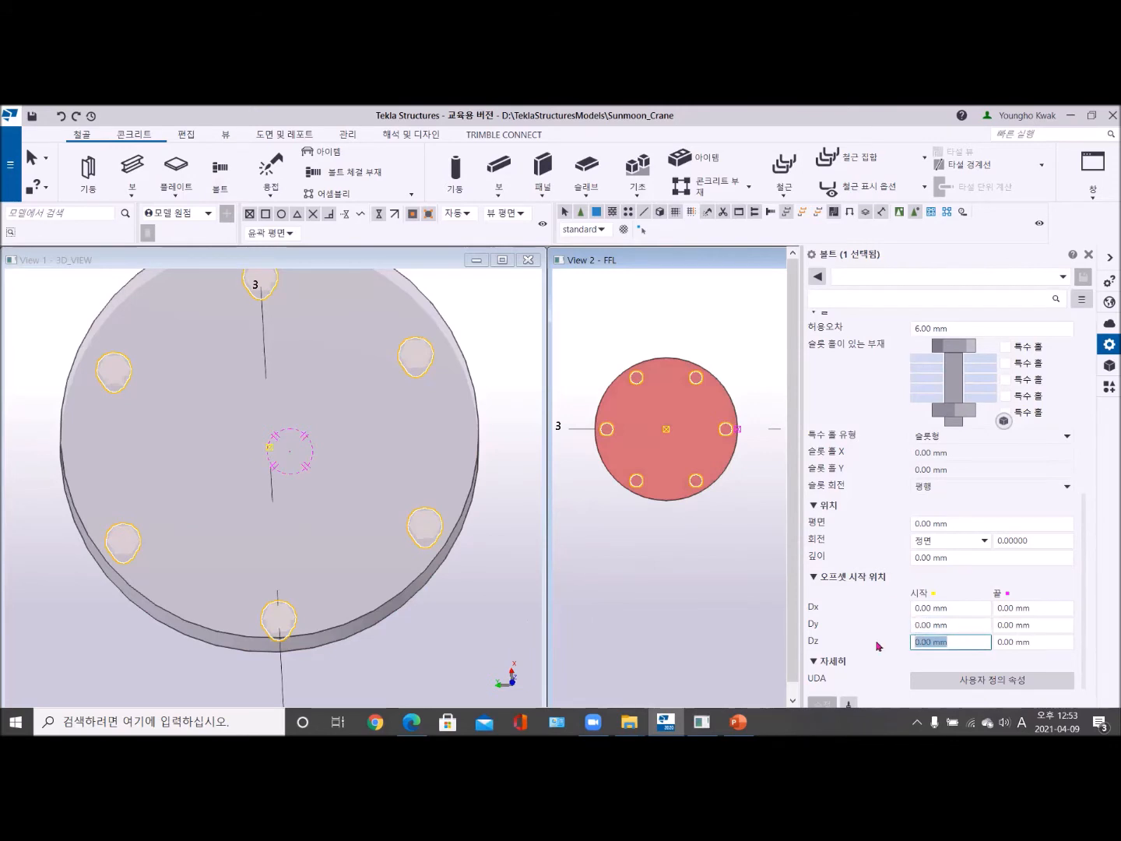
type("100")
key("Tab")
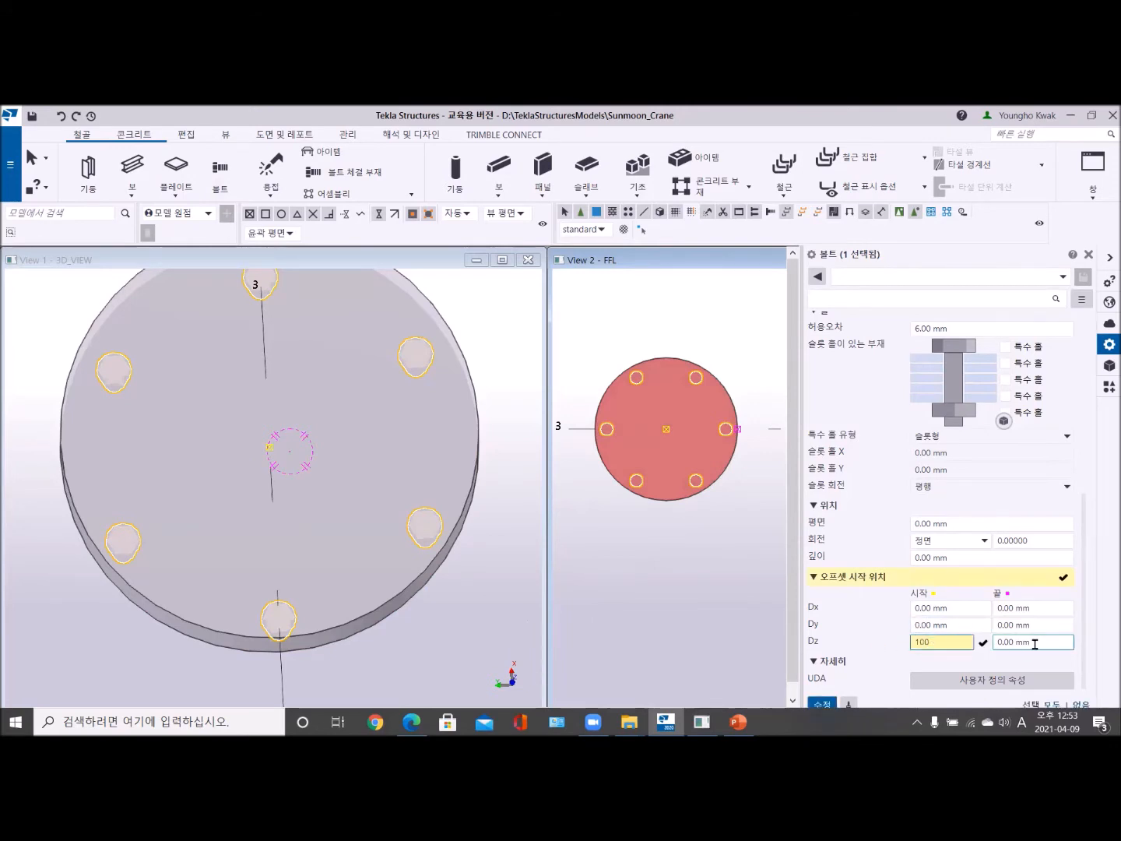
type("100")
key("Return")
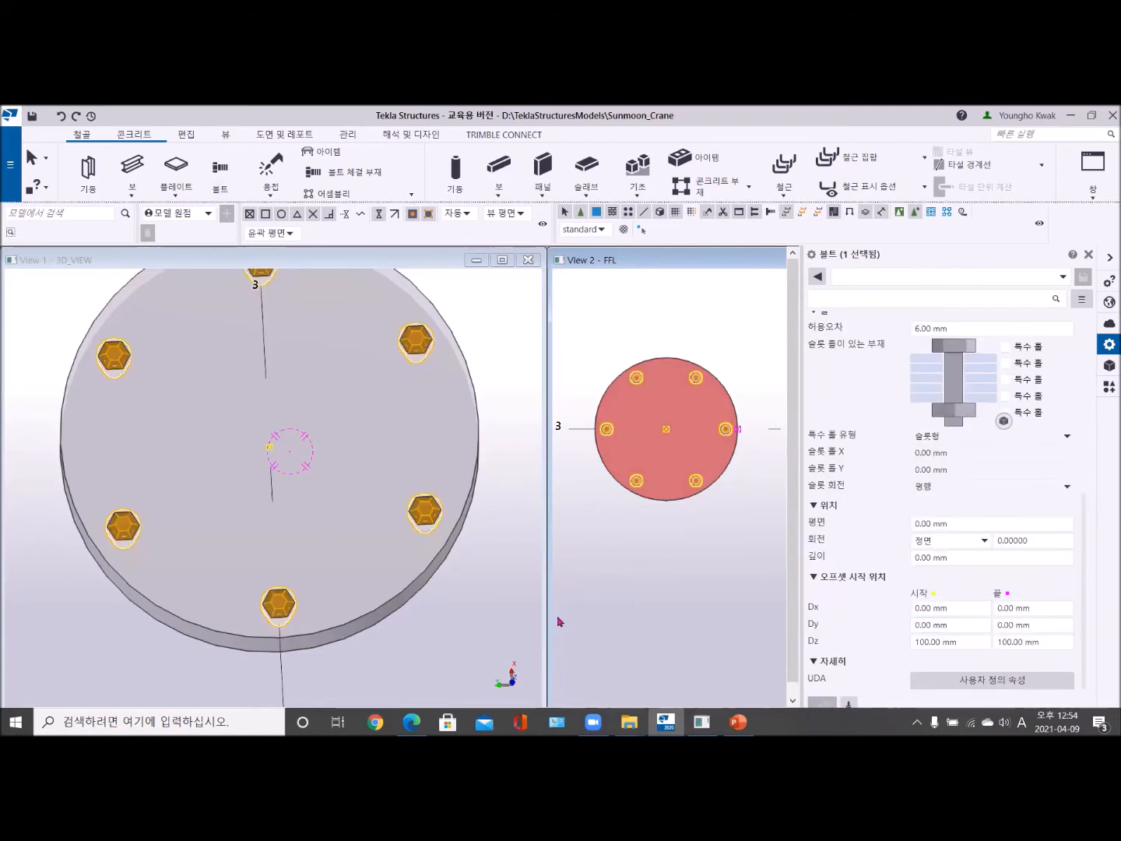
- Deselect the bolt group, inspect the bolts on the round plate in 3D, and maximize the FFL view around the plate
left_click(488, 627)
mouse_move(410, 601)
middle_mouse_down("ctrl")
mouse_move(375, 561)
mouse_move(363, 459)
mouse_move(377, 471)
middle_mouse_up("ctrl")
scroll(382, 508, "down", 4)
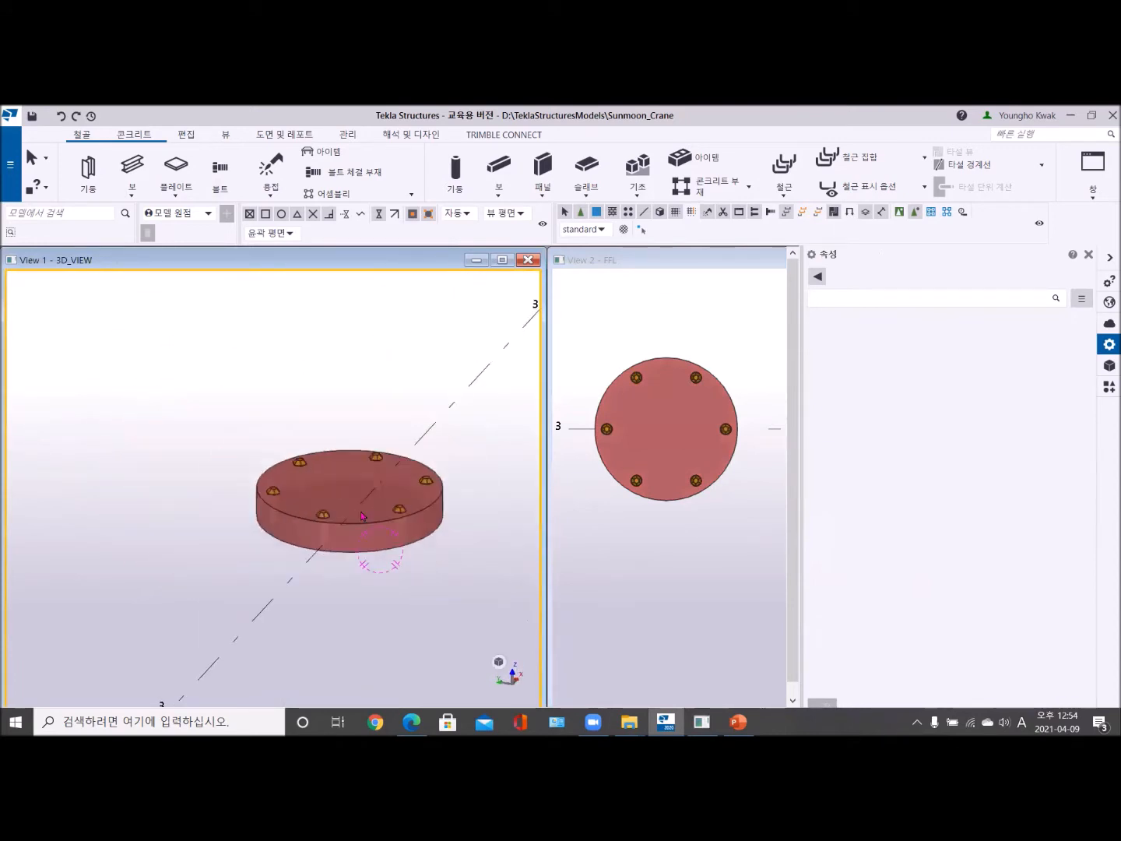
middle_click_drag(333, 529, 288, 554)
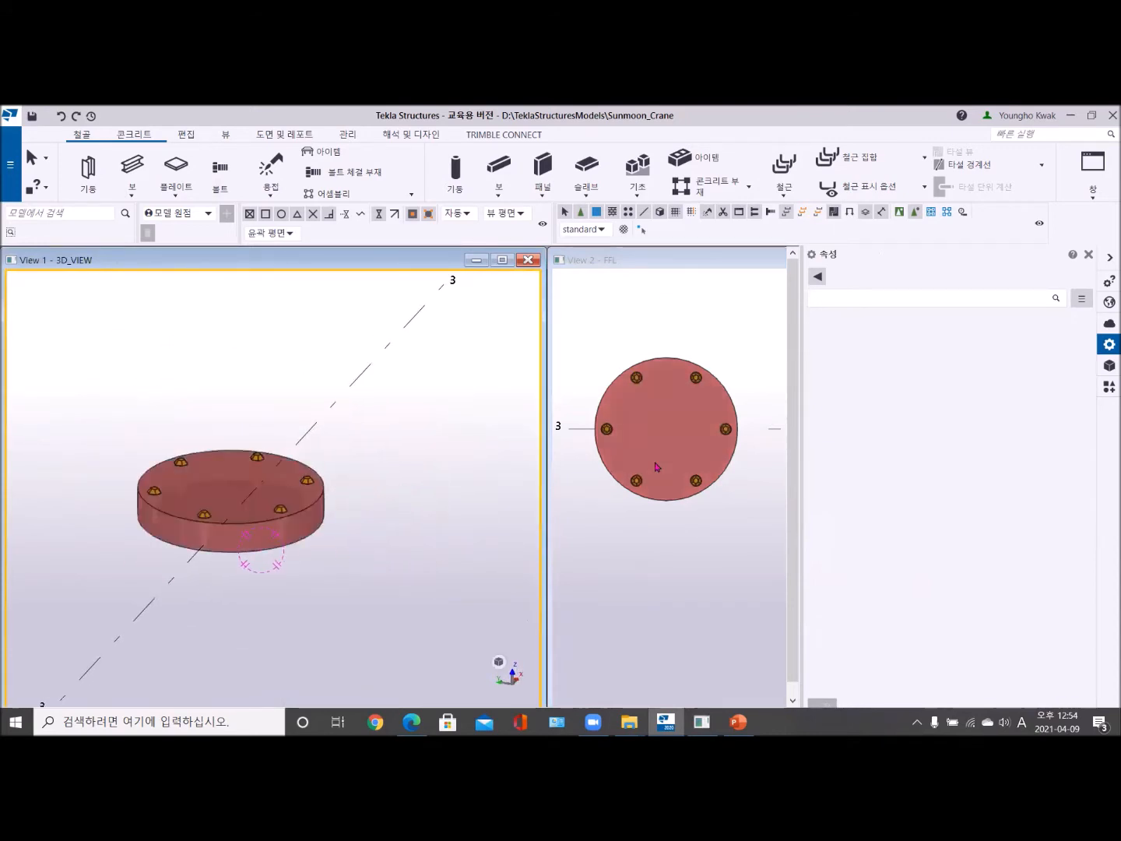
middle_click_drag(669, 417, 653, 431)
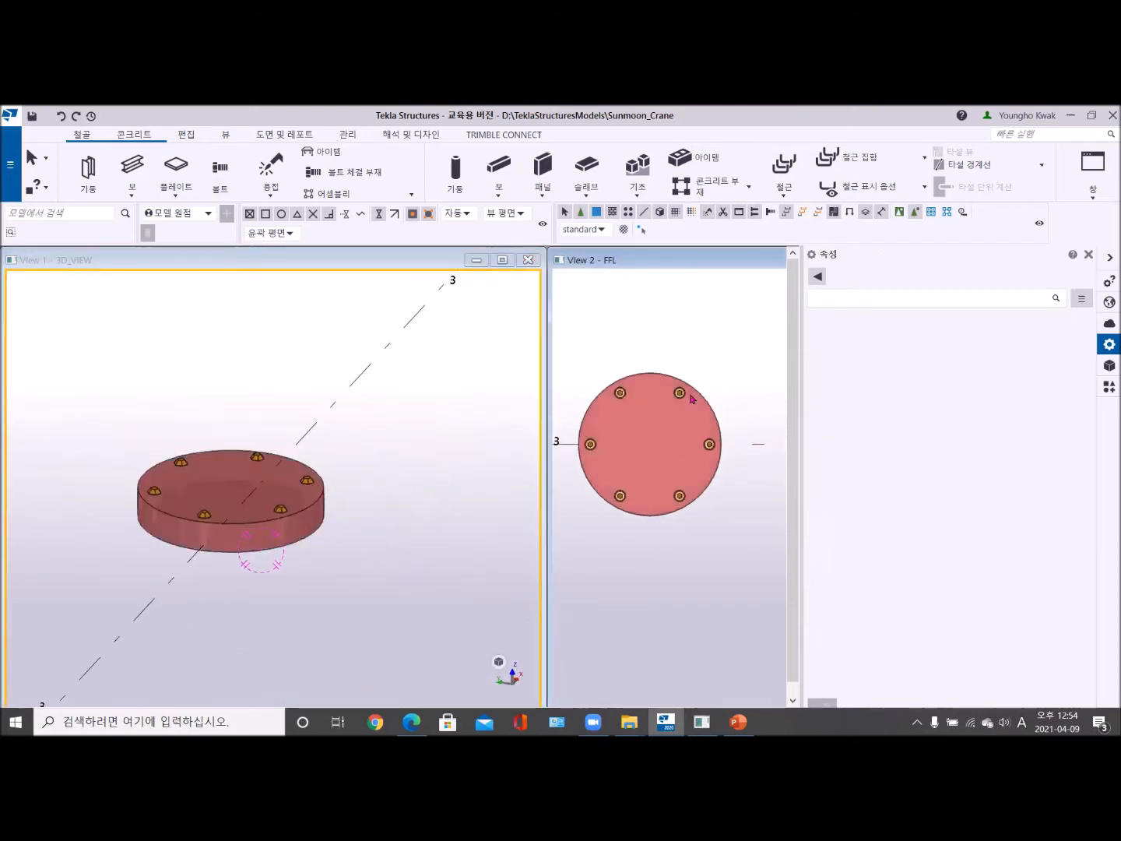
left_click(1088, 254)
left_click(1050, 261)
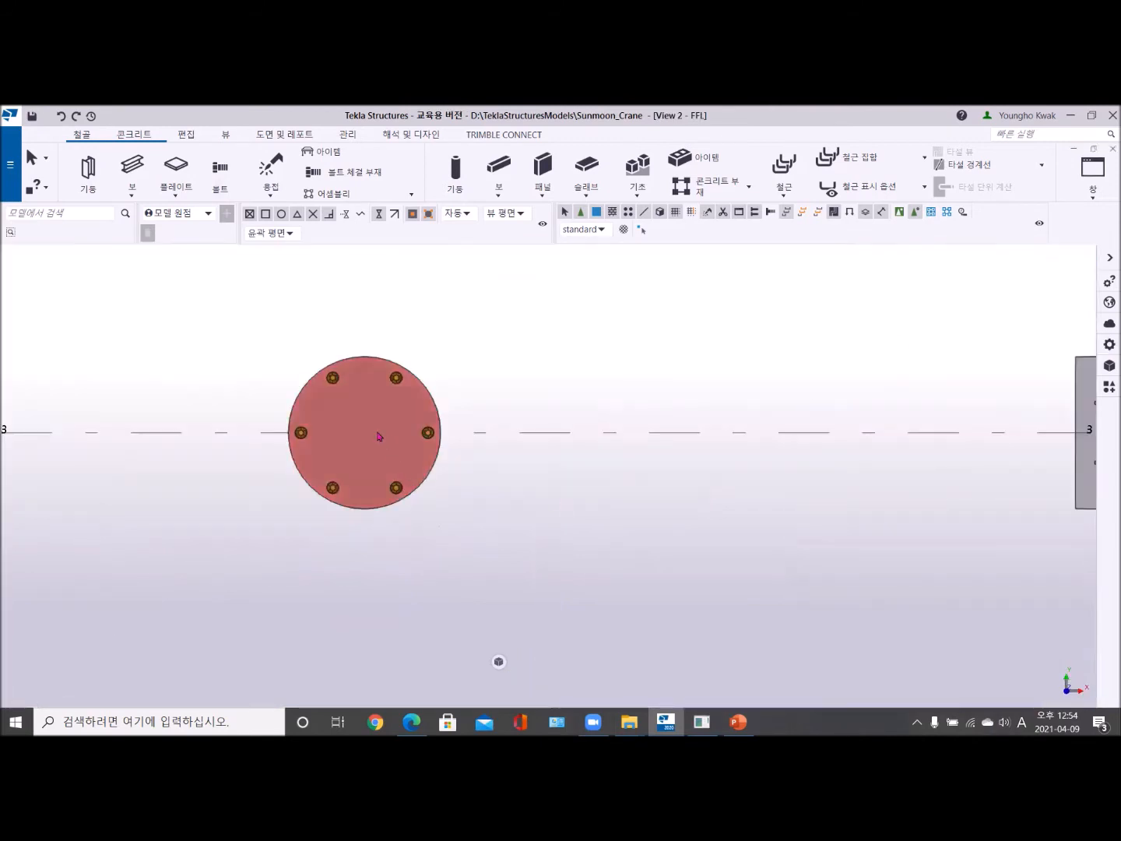
scroll(388, 438, "up", 5)
scroll(444, 475, "down", 3)
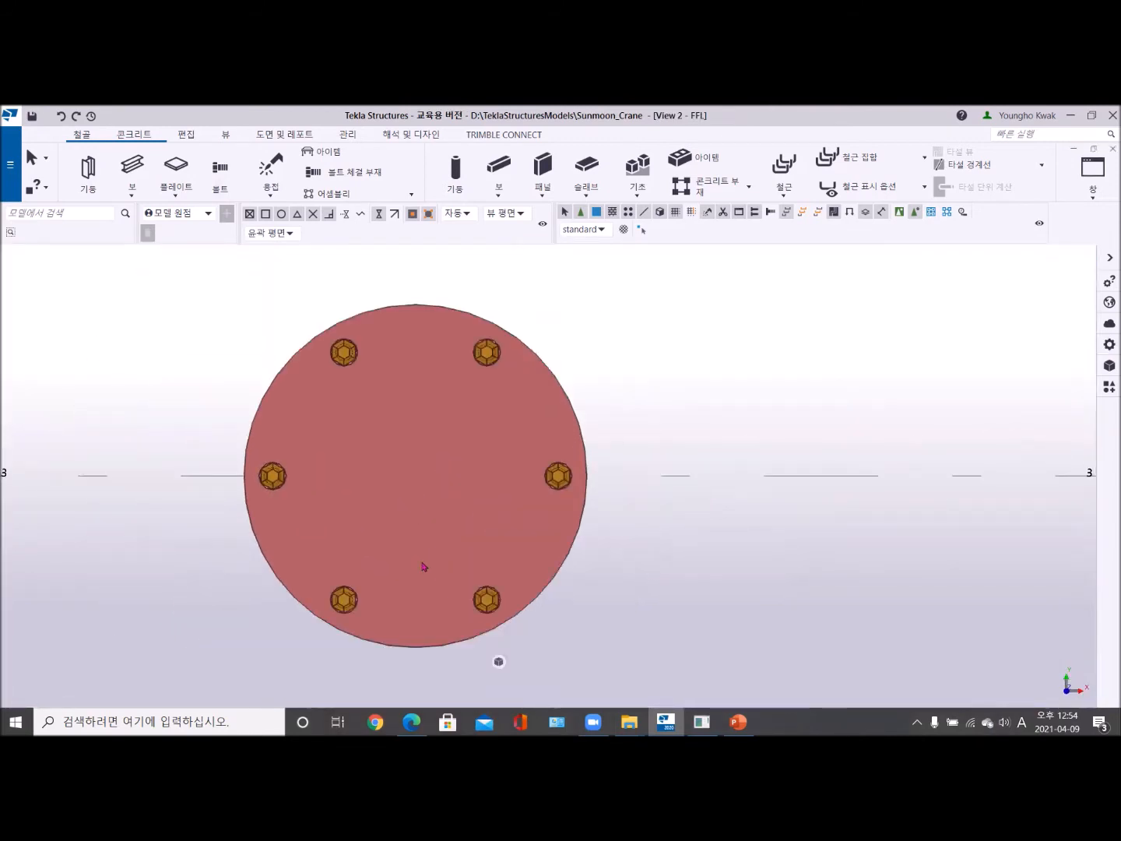
- Set the number of bolts in the round plate's circular bolt group to 5 and apply the modification
double_click(347, 360)
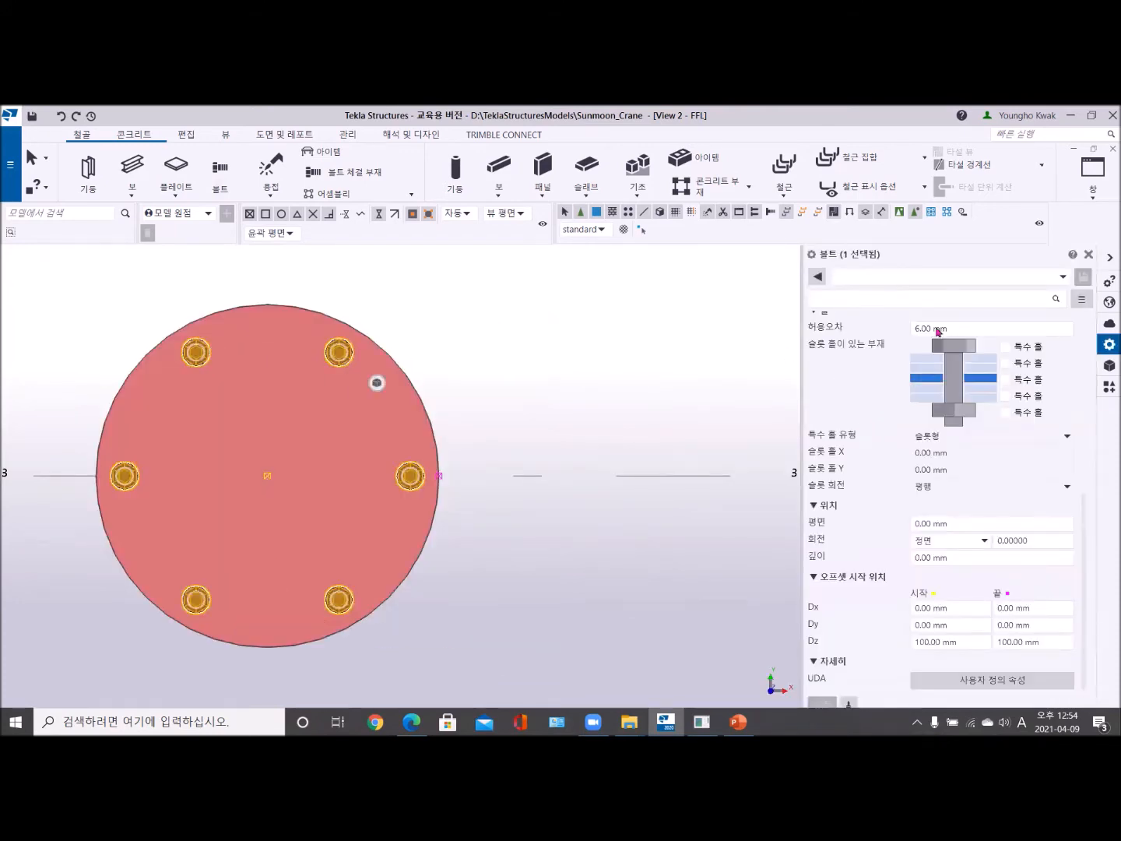
scroll(973, 572, "up", 3)
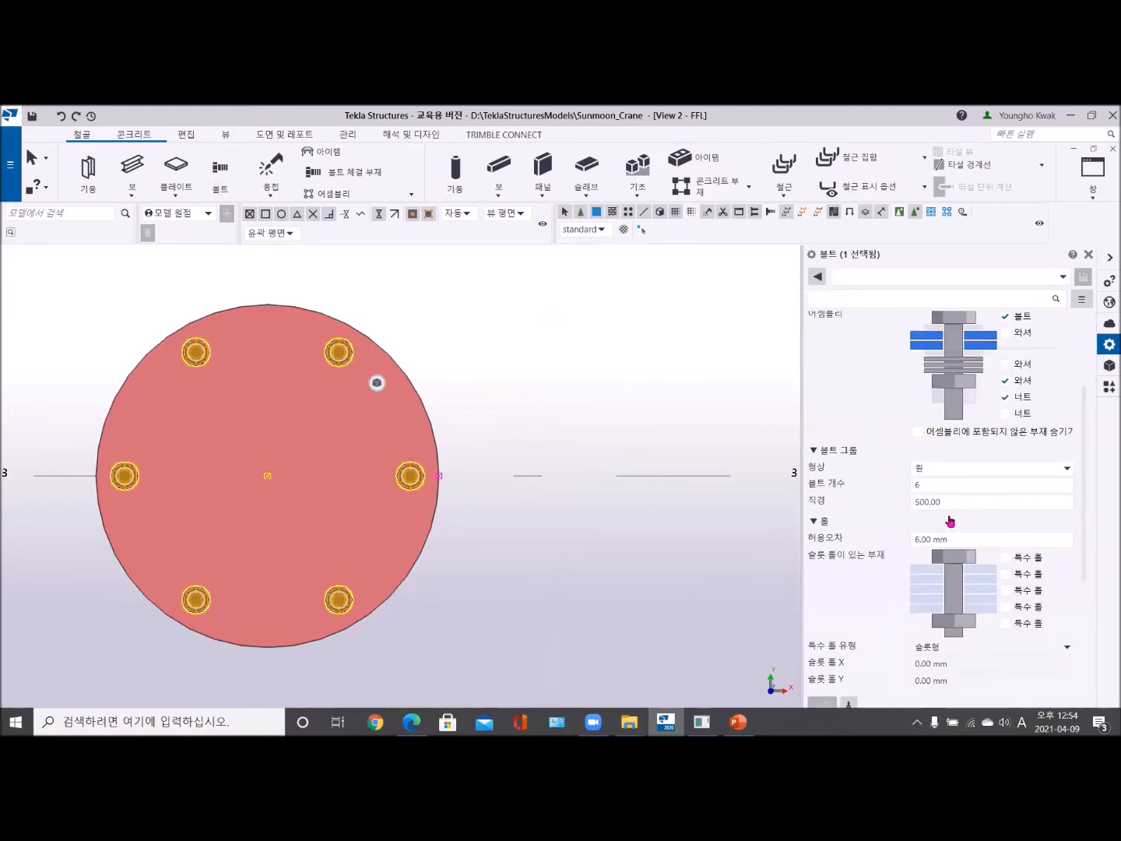
double_click(917, 483)
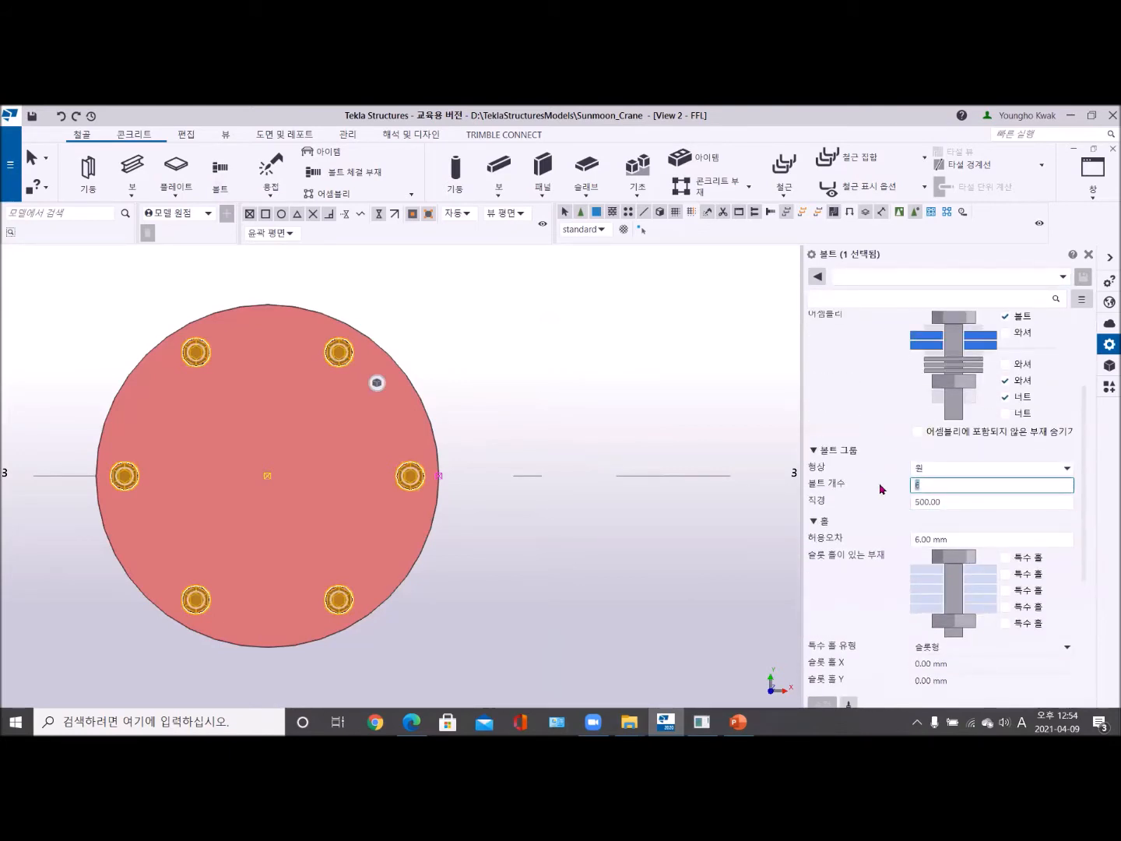
type("8")
key("Return")
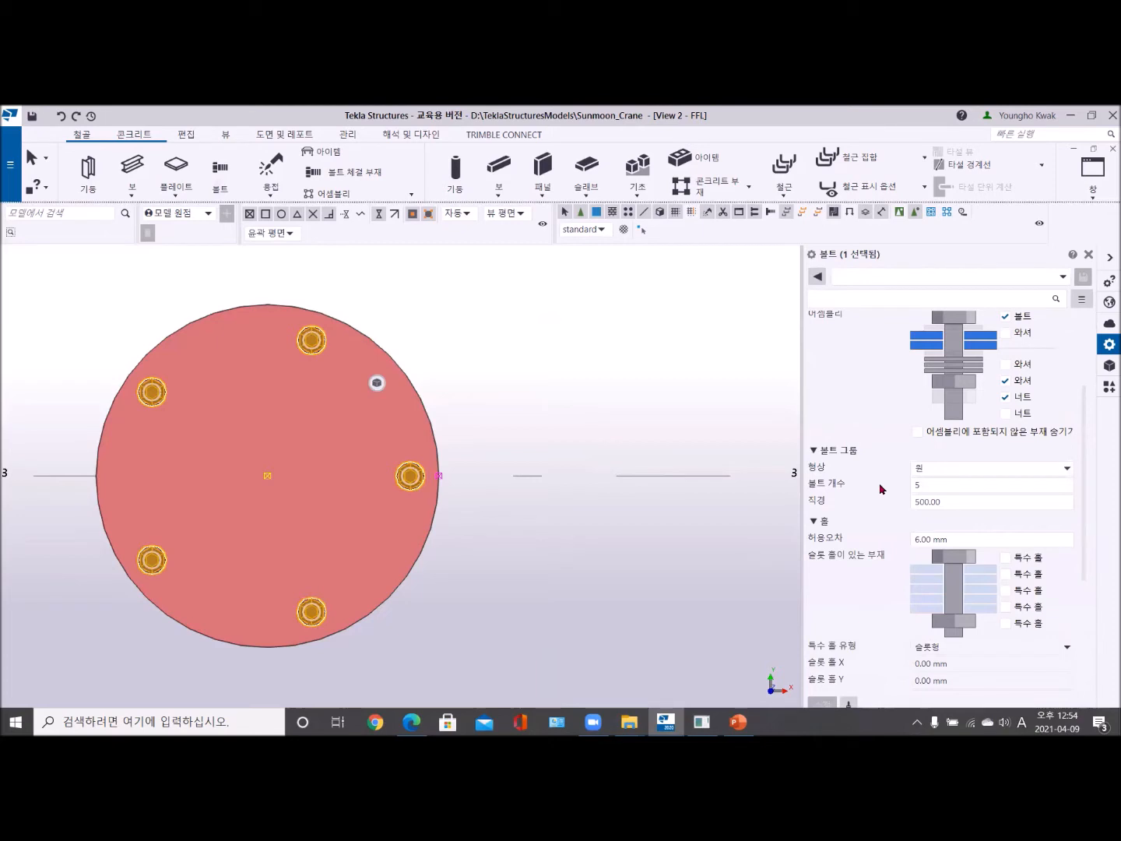
- Examine how the bolts are distributed around the round plate's centre in the FFL view
scroll(526, 483, "down", 3)
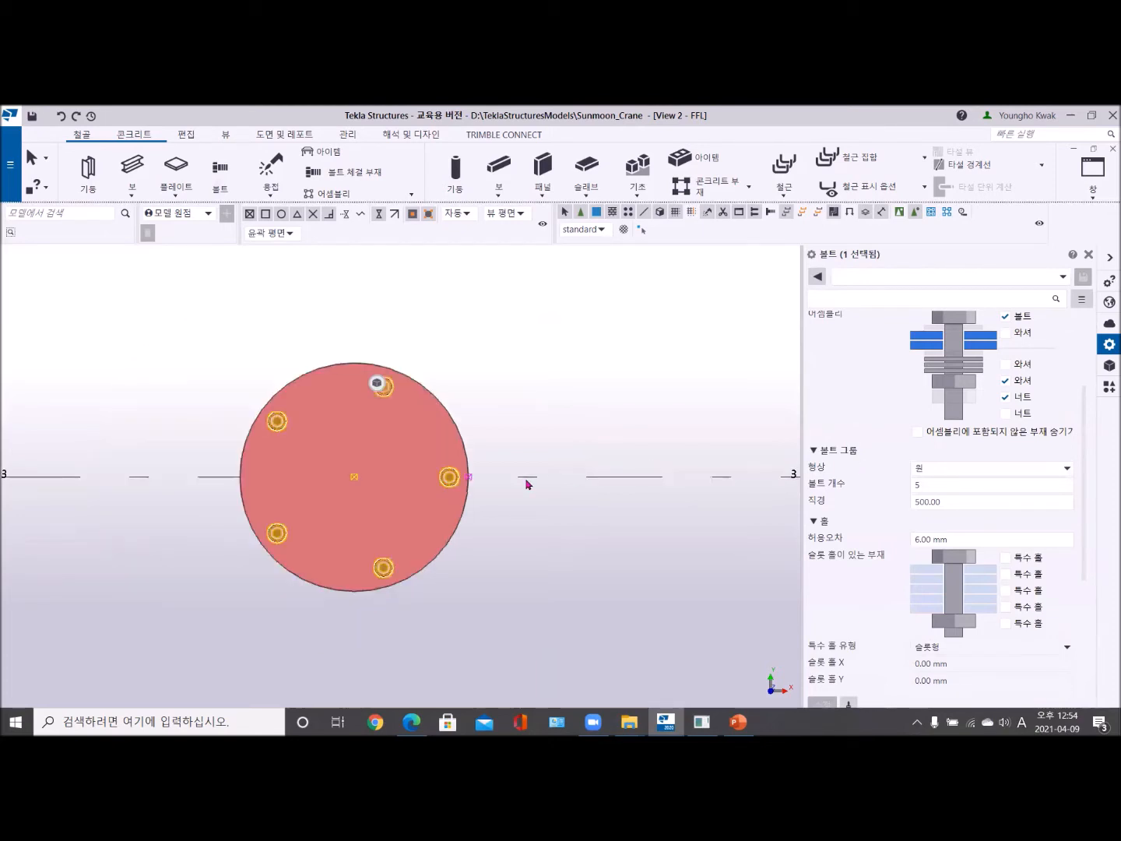
scroll(525, 496, "up", 1)
scroll(523, 499, "down", 3)
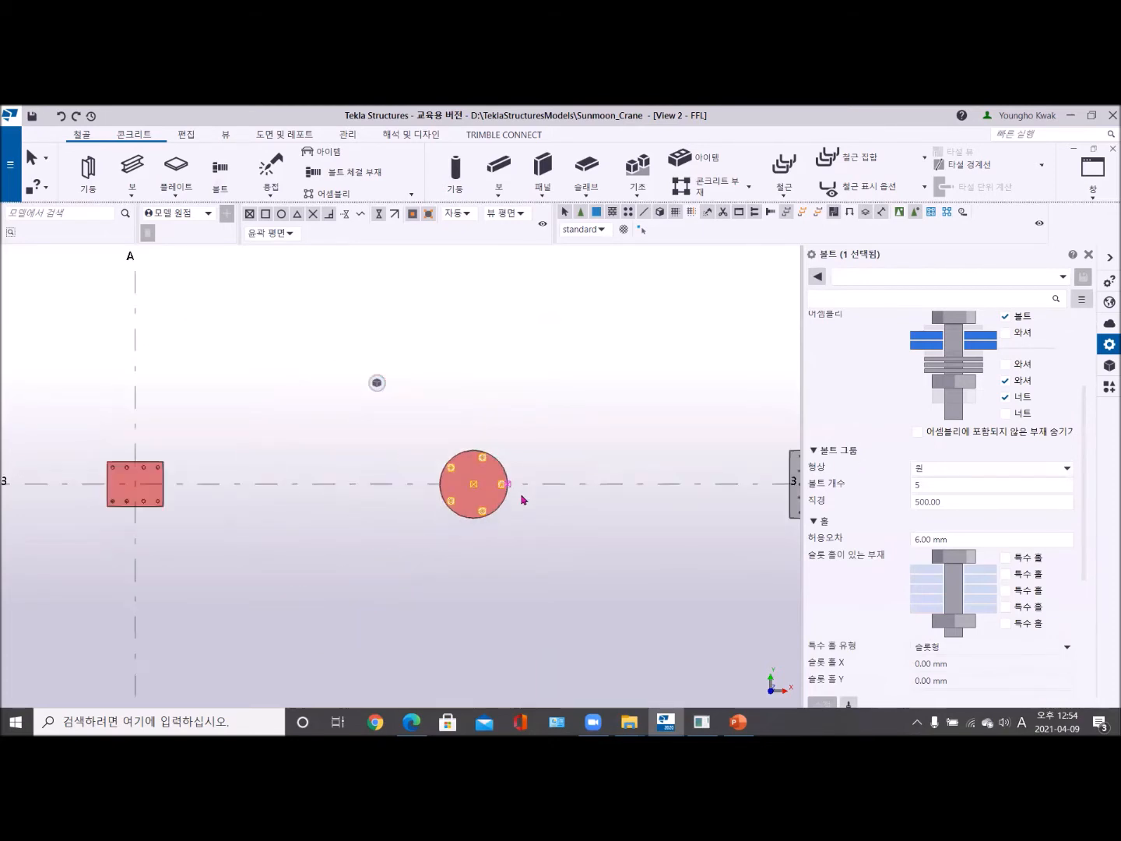
scroll(524, 502, "up", 2)
scroll(527, 503, "up", 1)
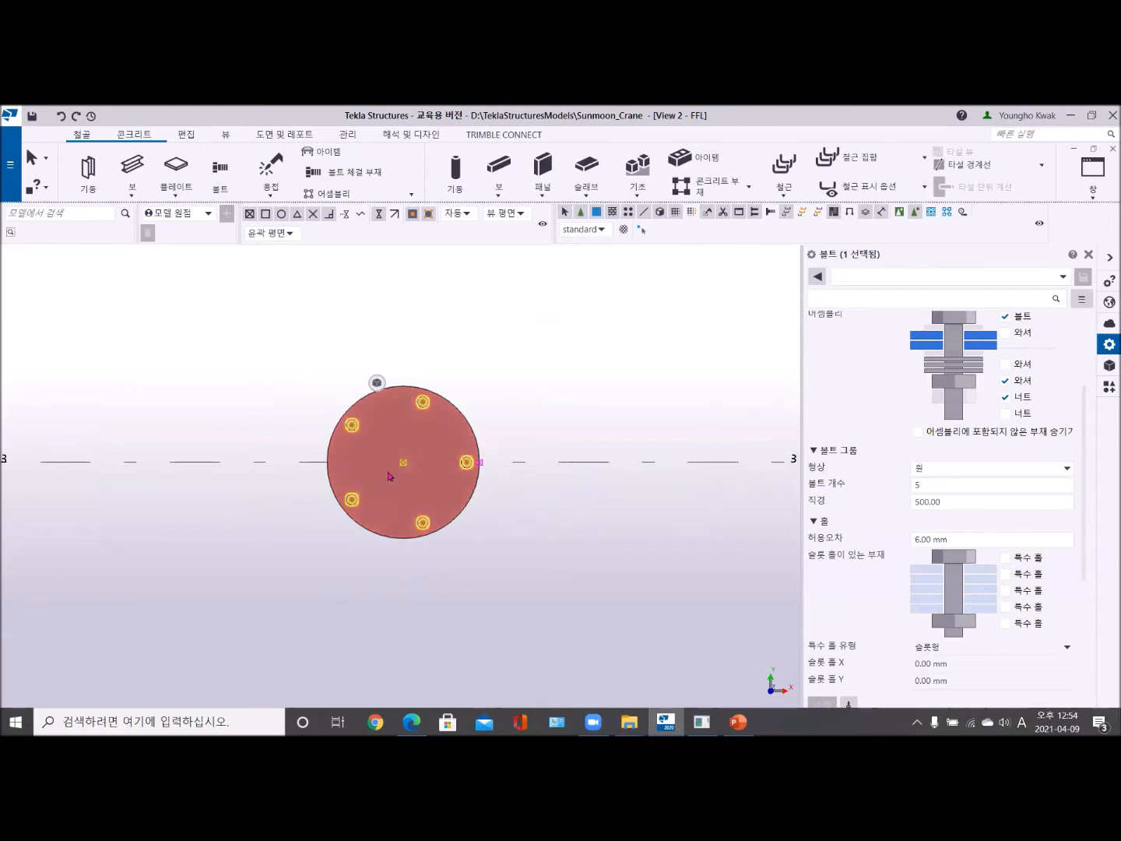
scroll(394, 472, "down", 1)
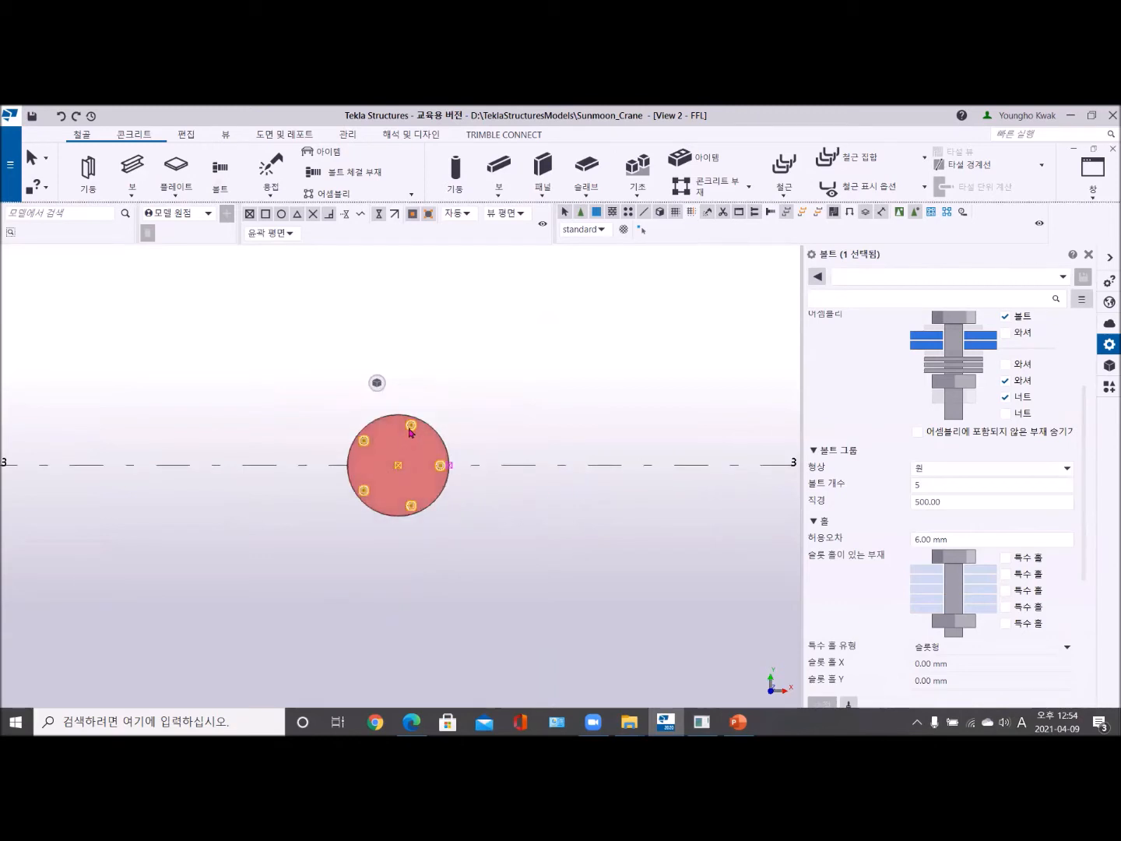
scroll(410, 424, "up", 2)
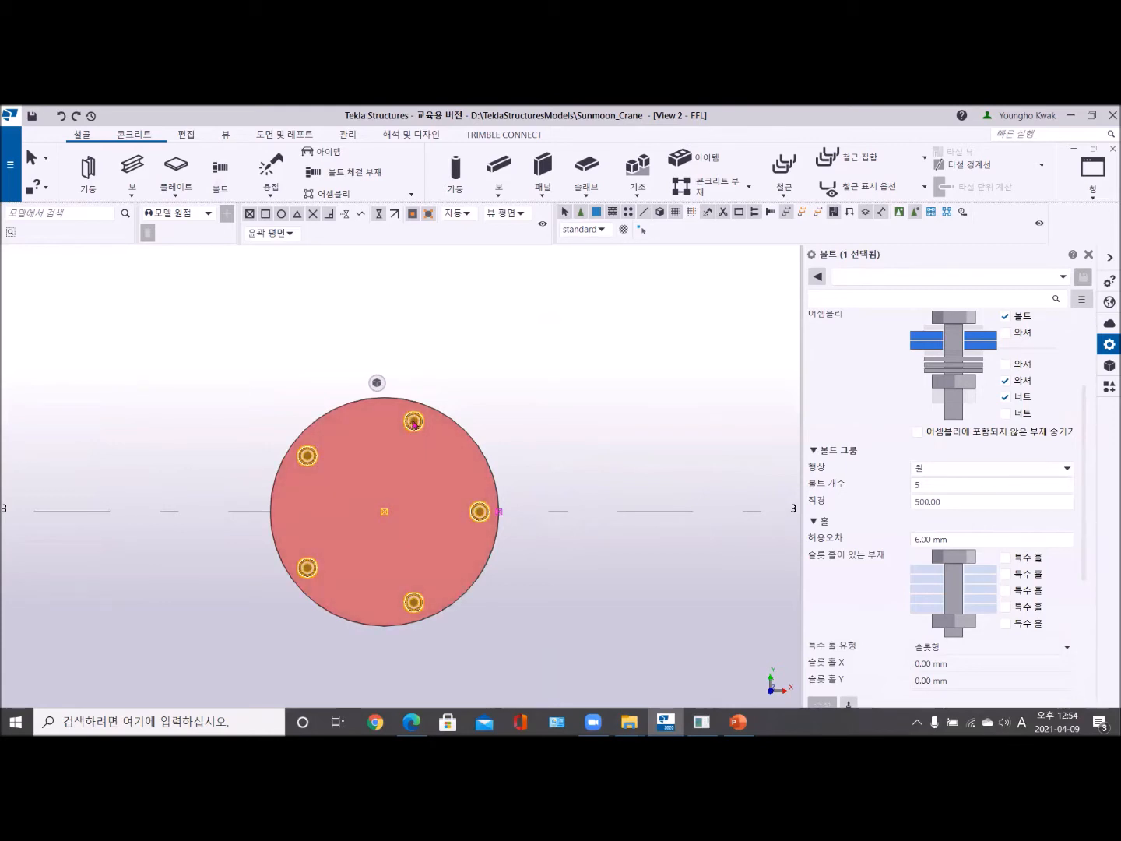
mouse_move(378, 384)
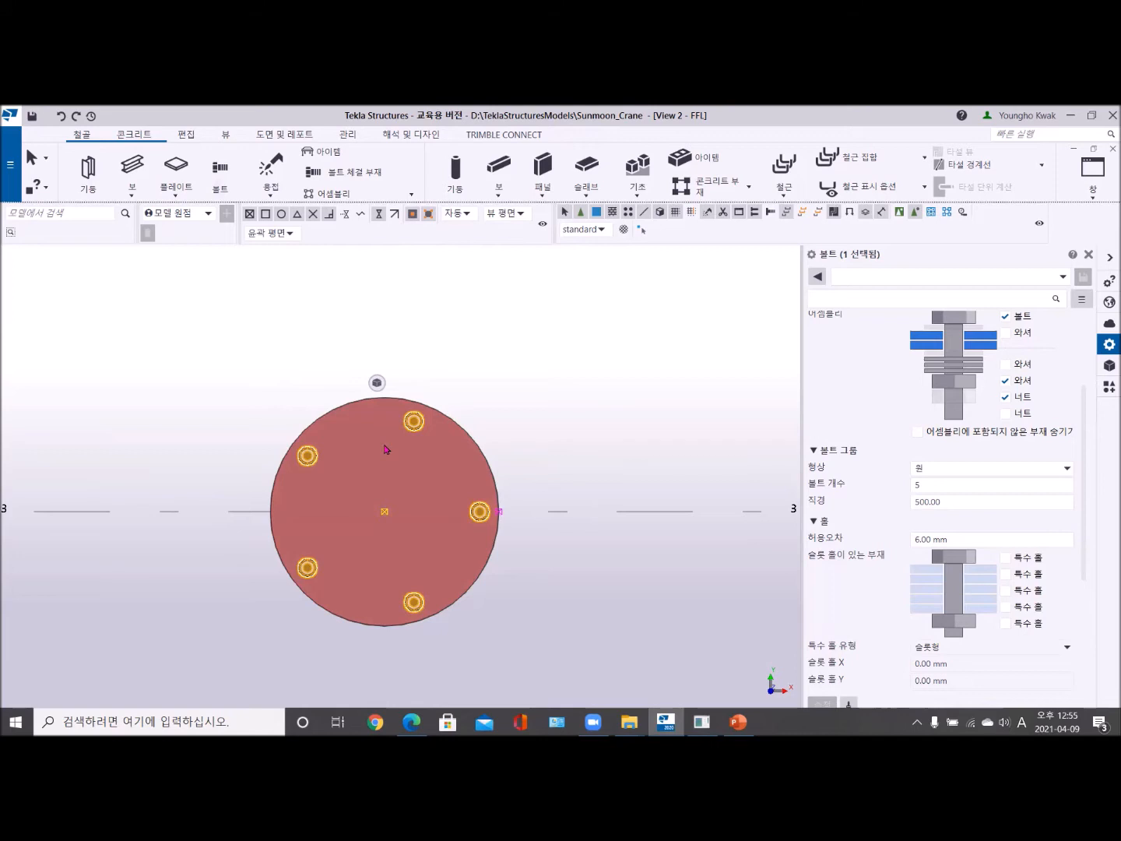
- Measure the angle at the round plate's centre from the bolt on grid 3 to the adjacent bolt on the +Y side, and end the command
left_click(188, 136)
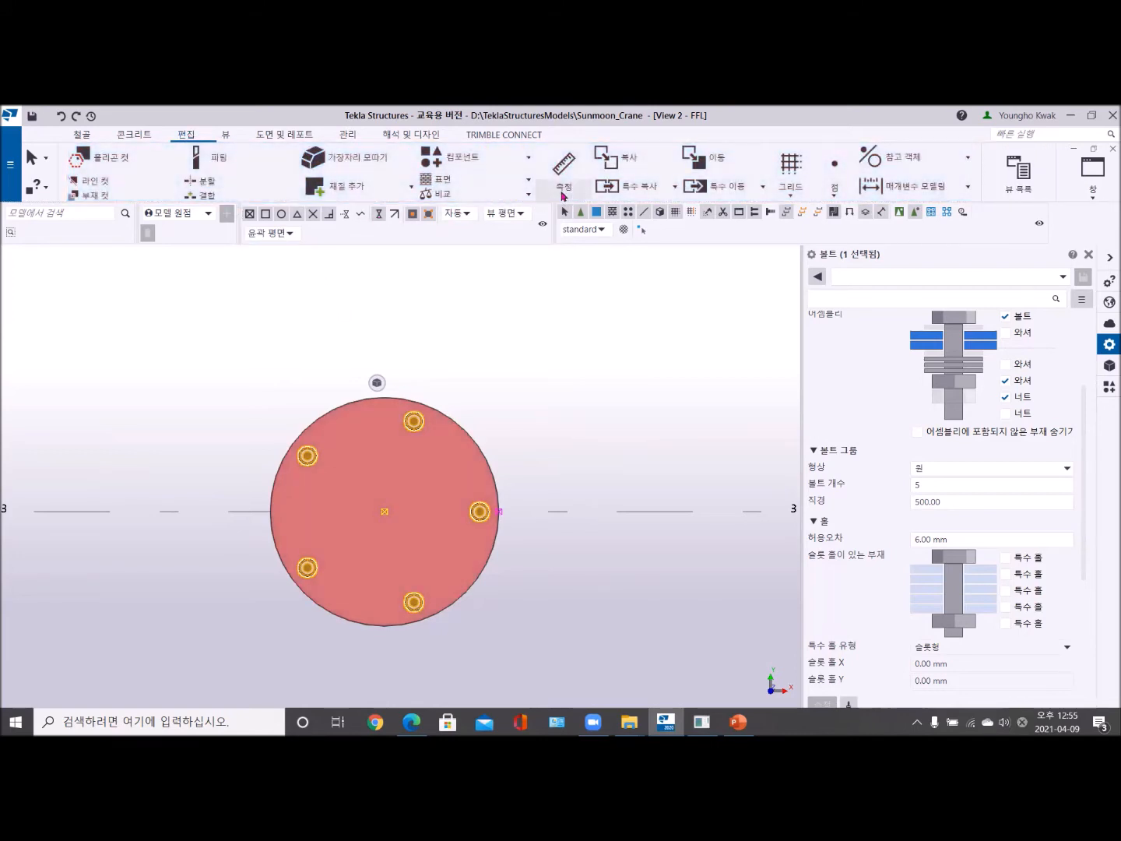
left_click(564, 193)
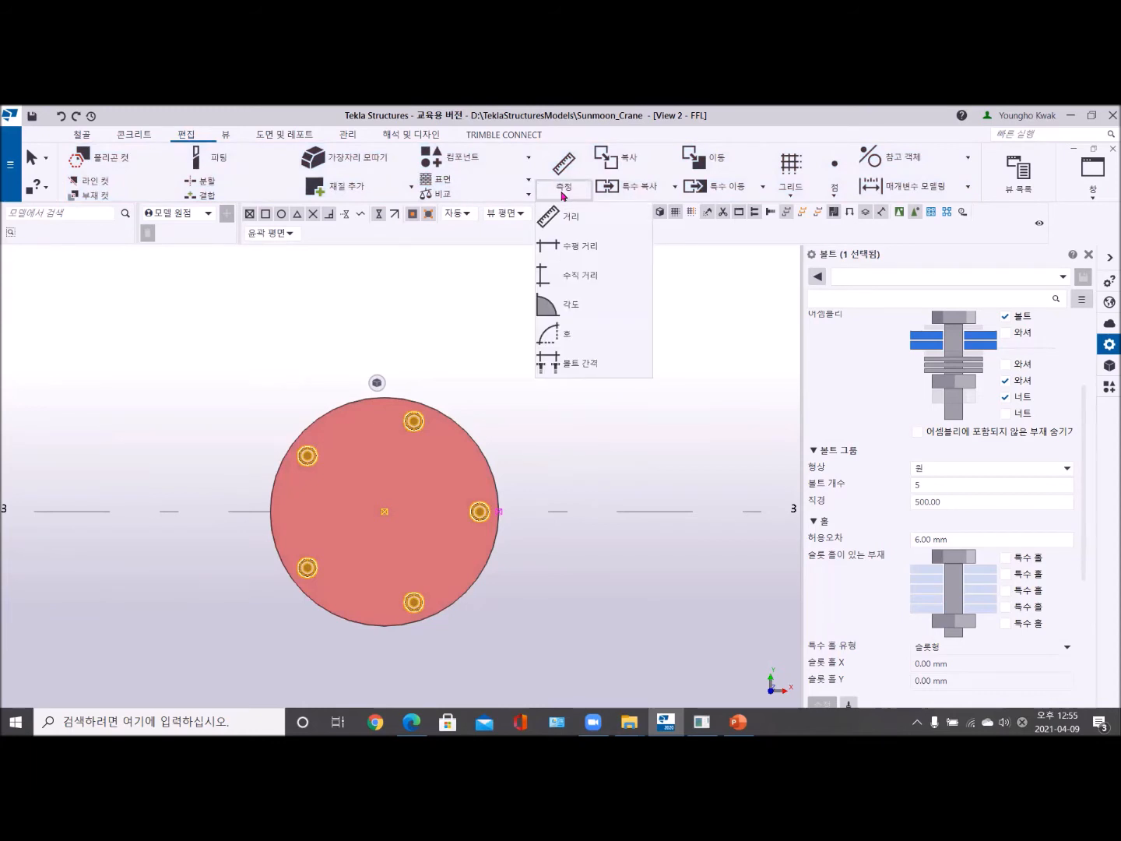
left_click(572, 313)
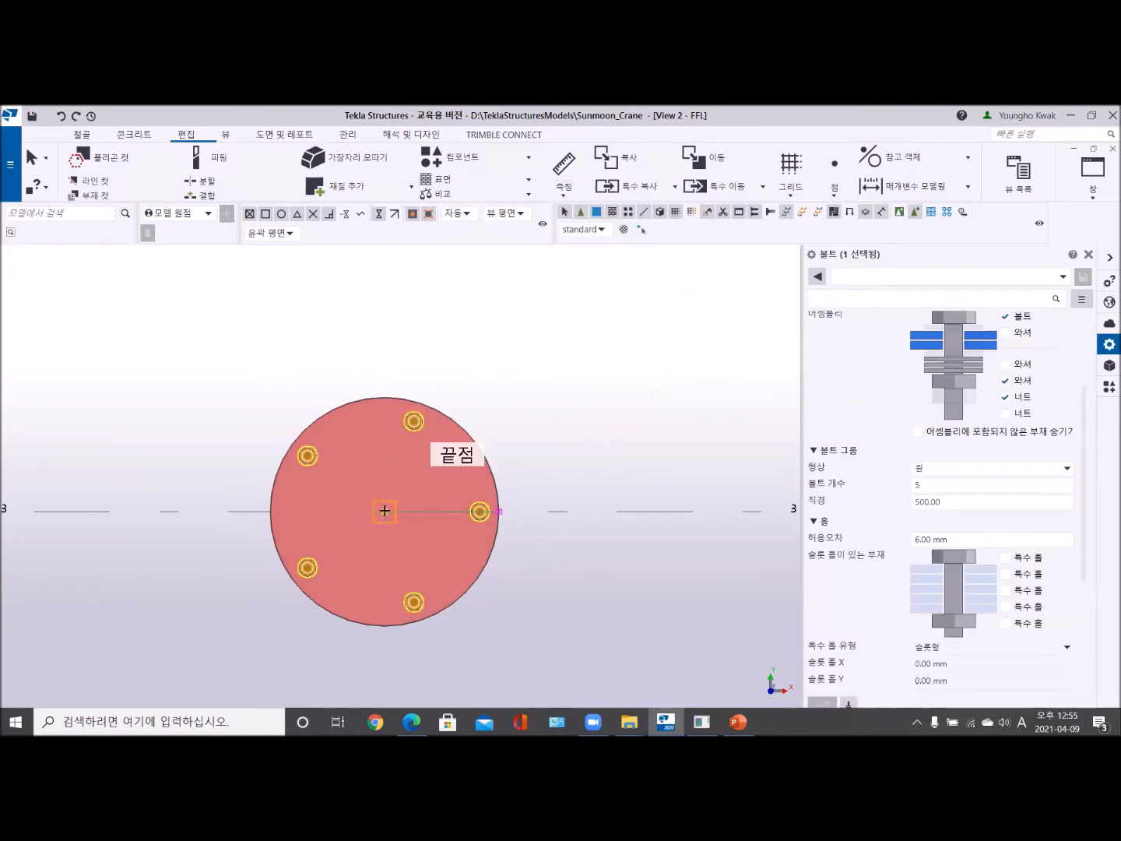
left_click(385, 511)
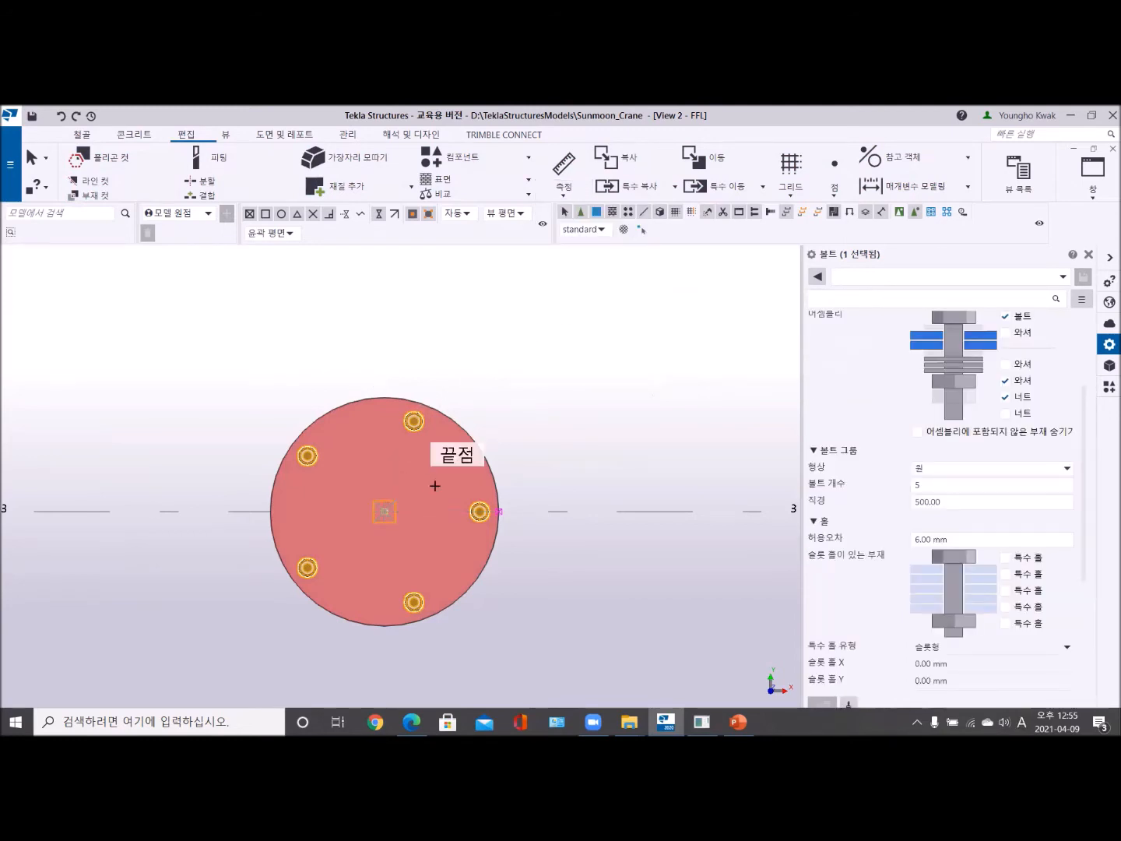
left_click(480, 511)
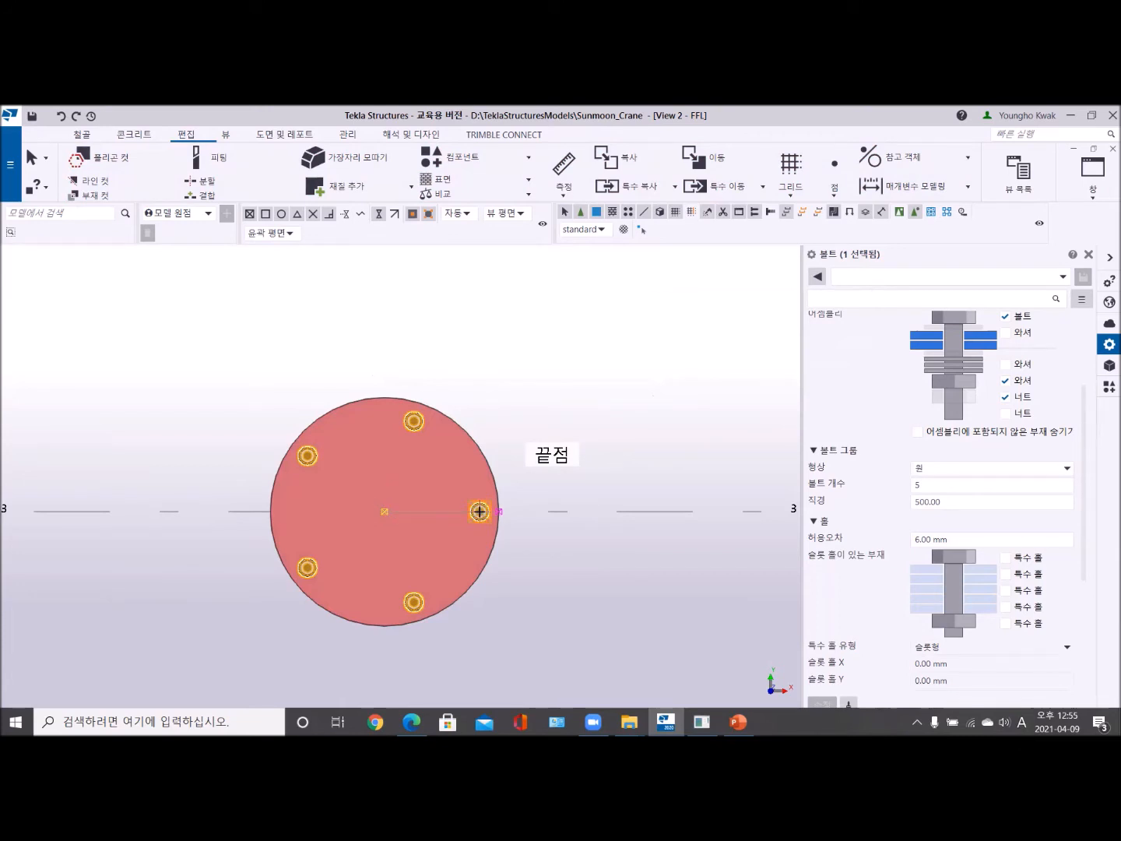
left_click(415, 426)
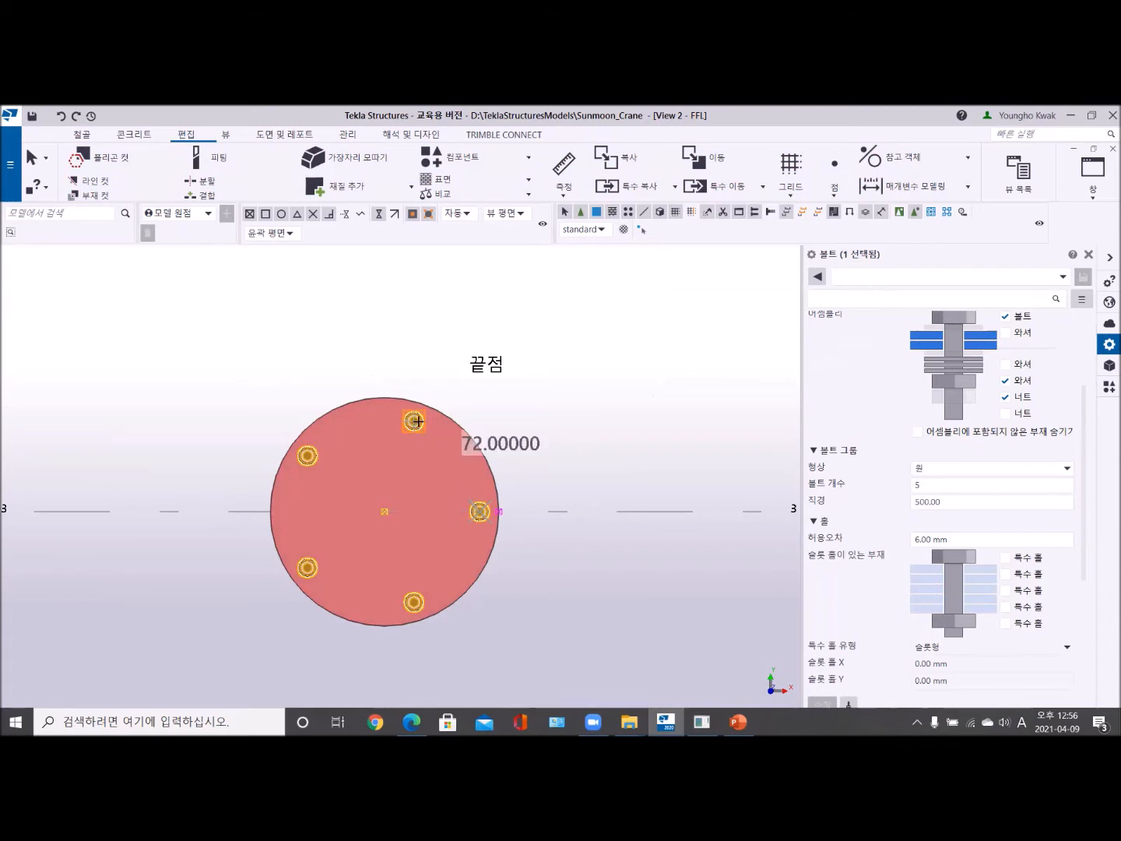
right_click(488, 338)
left_click(493, 331)
scroll(484, 427, "down", 2)
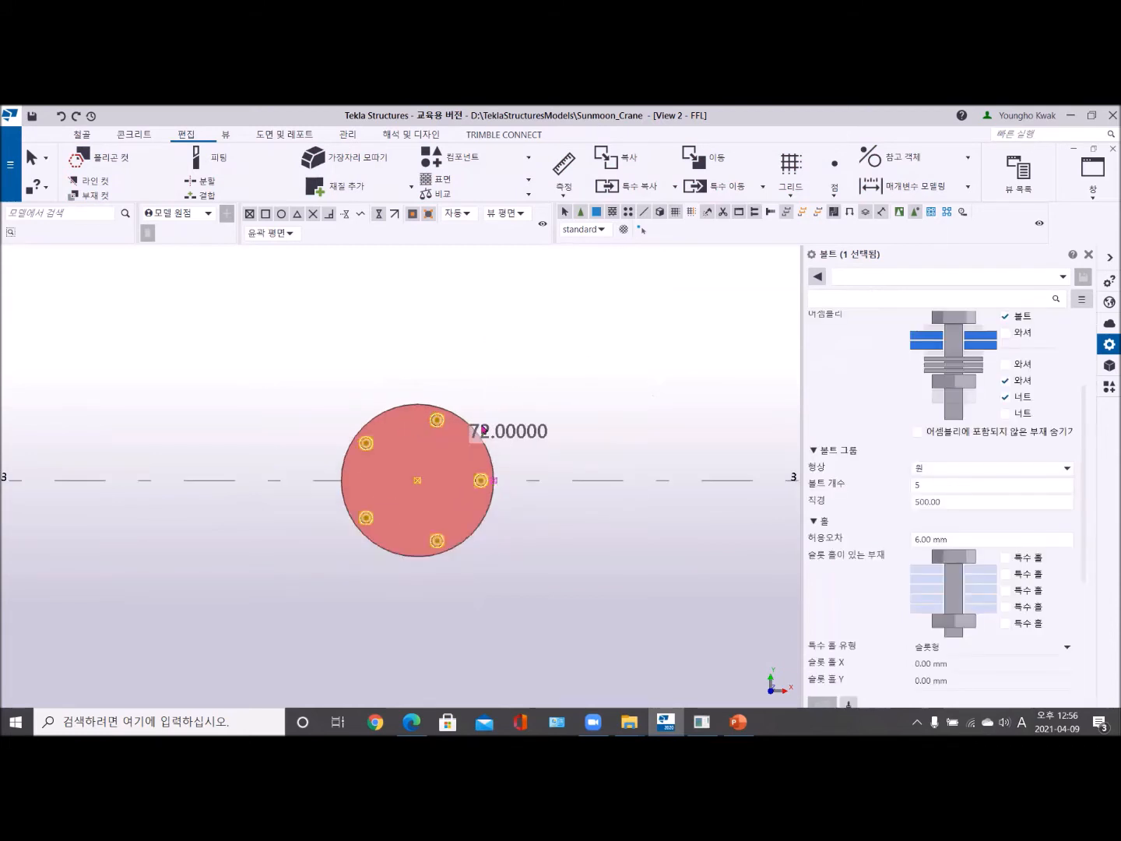
scroll(484, 427, "up", 2)
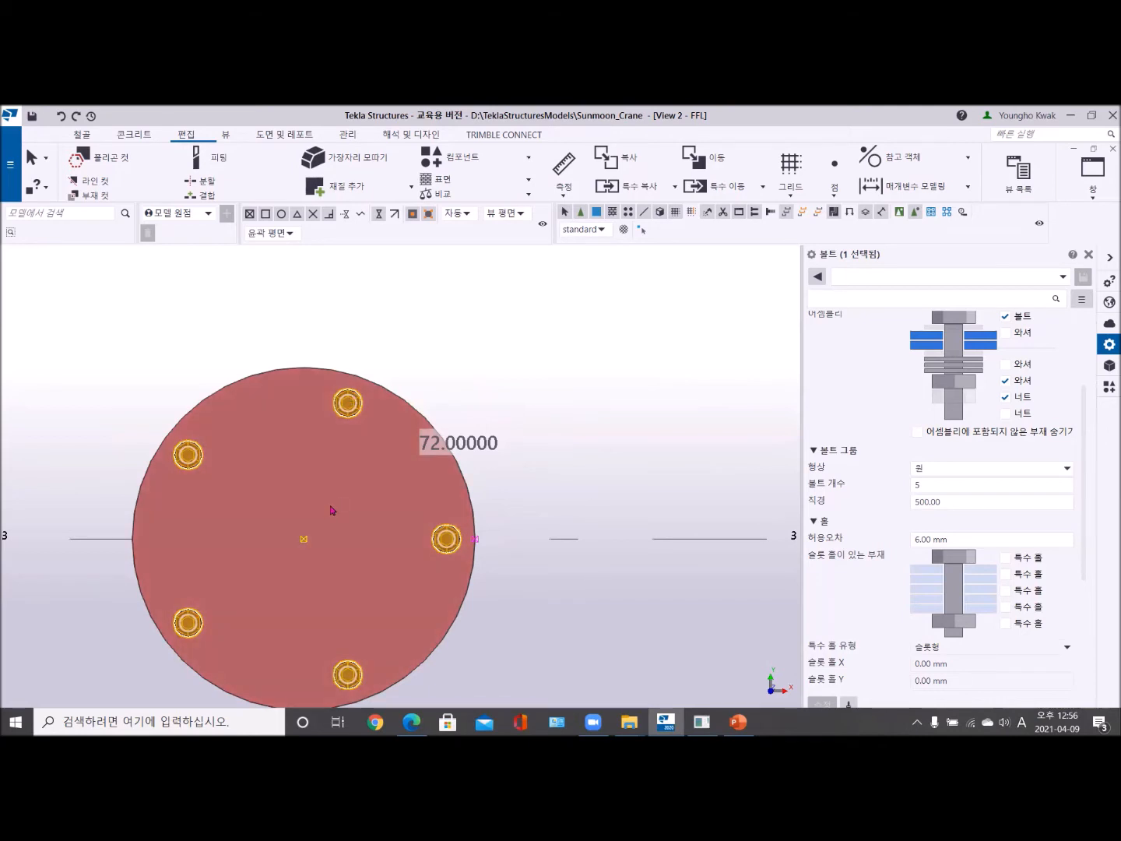
scroll(331, 510, "down", 3)
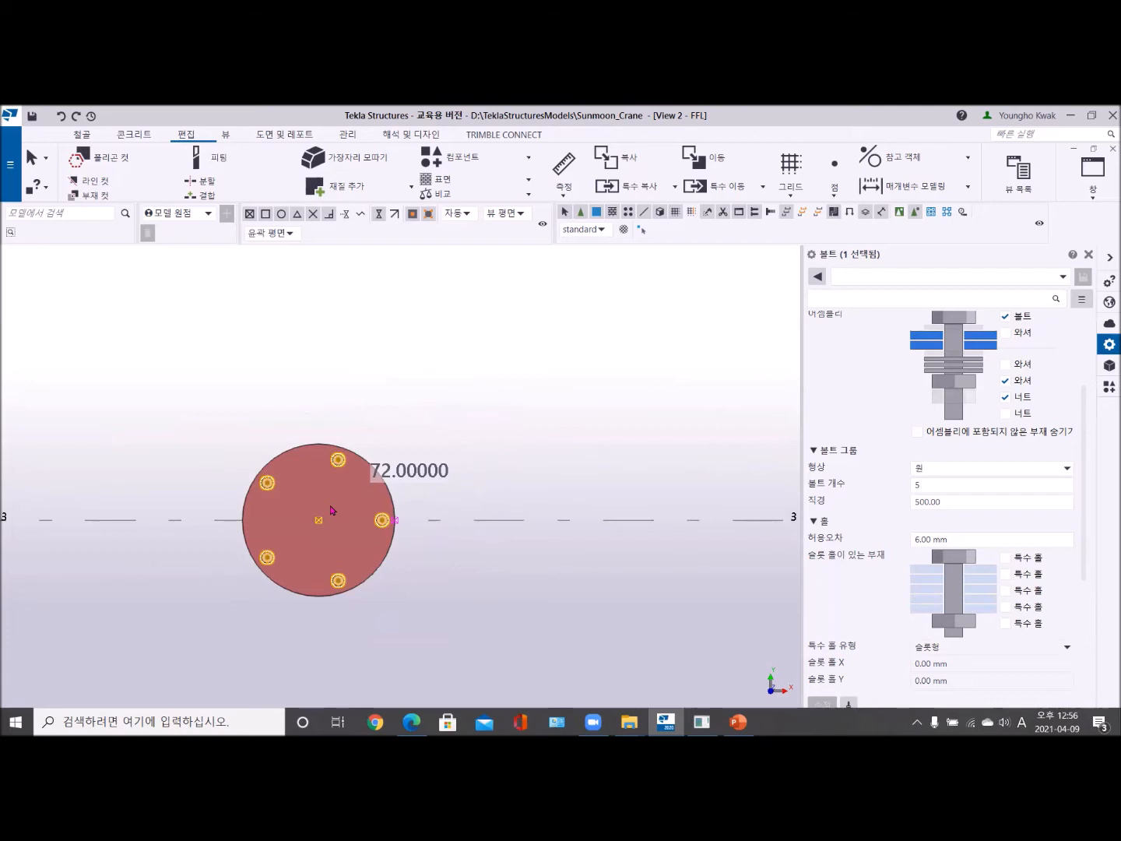
right_click(383, 354)
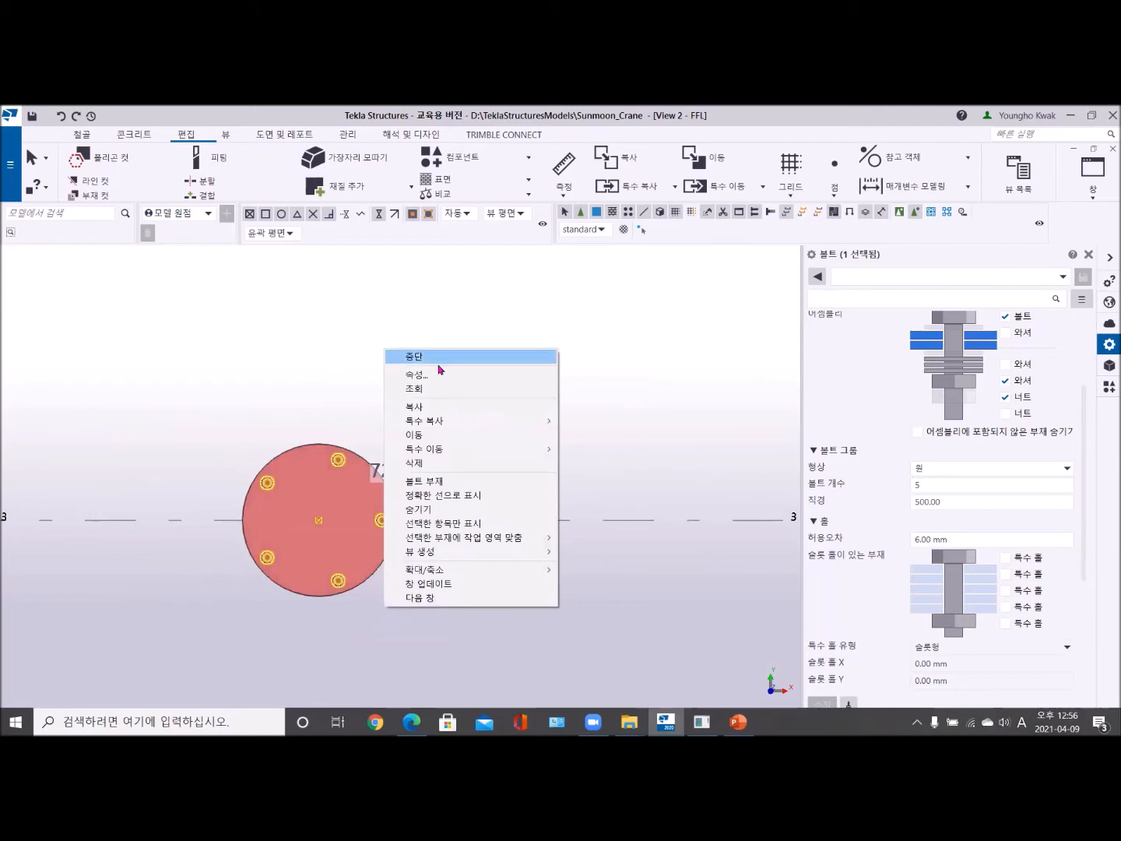
- Rotate the round plate's circular bolt group 18 degrees around Z about the plate's centre, end the command and close the rotation settings
mouse_move(436, 453)
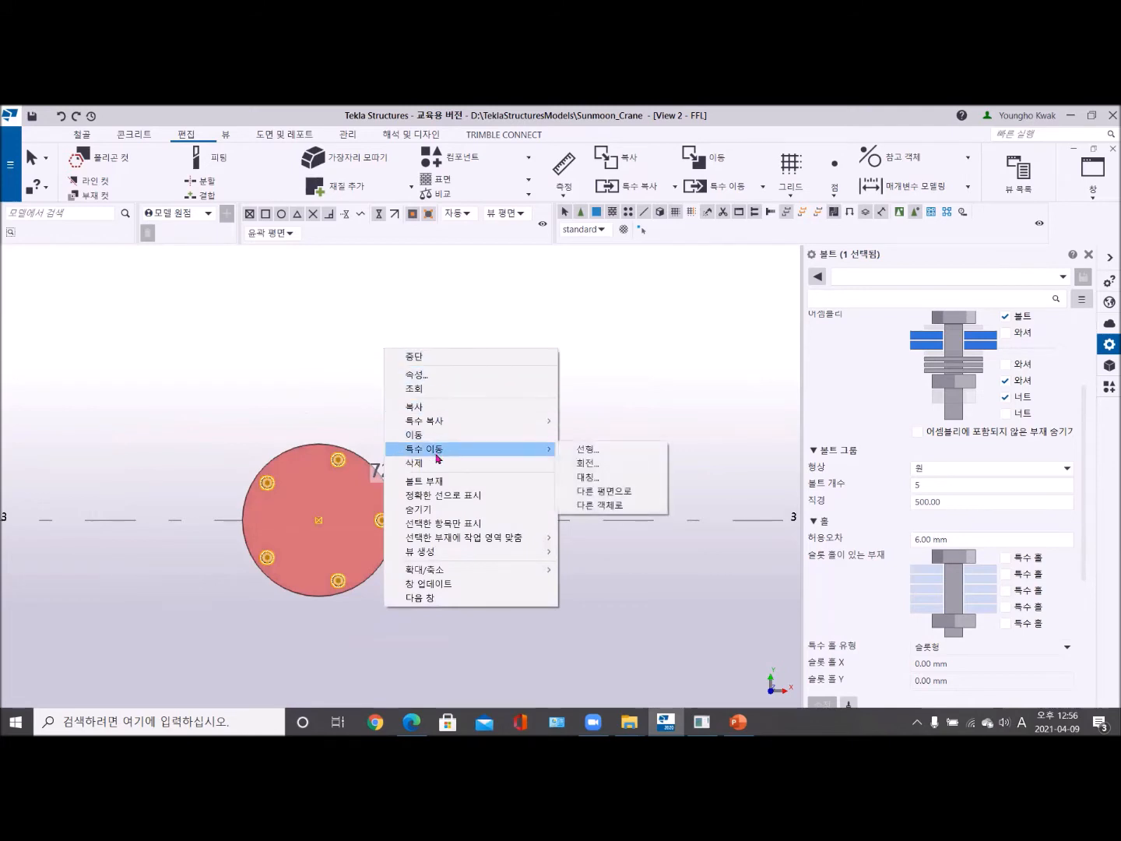
left_click(594, 465)
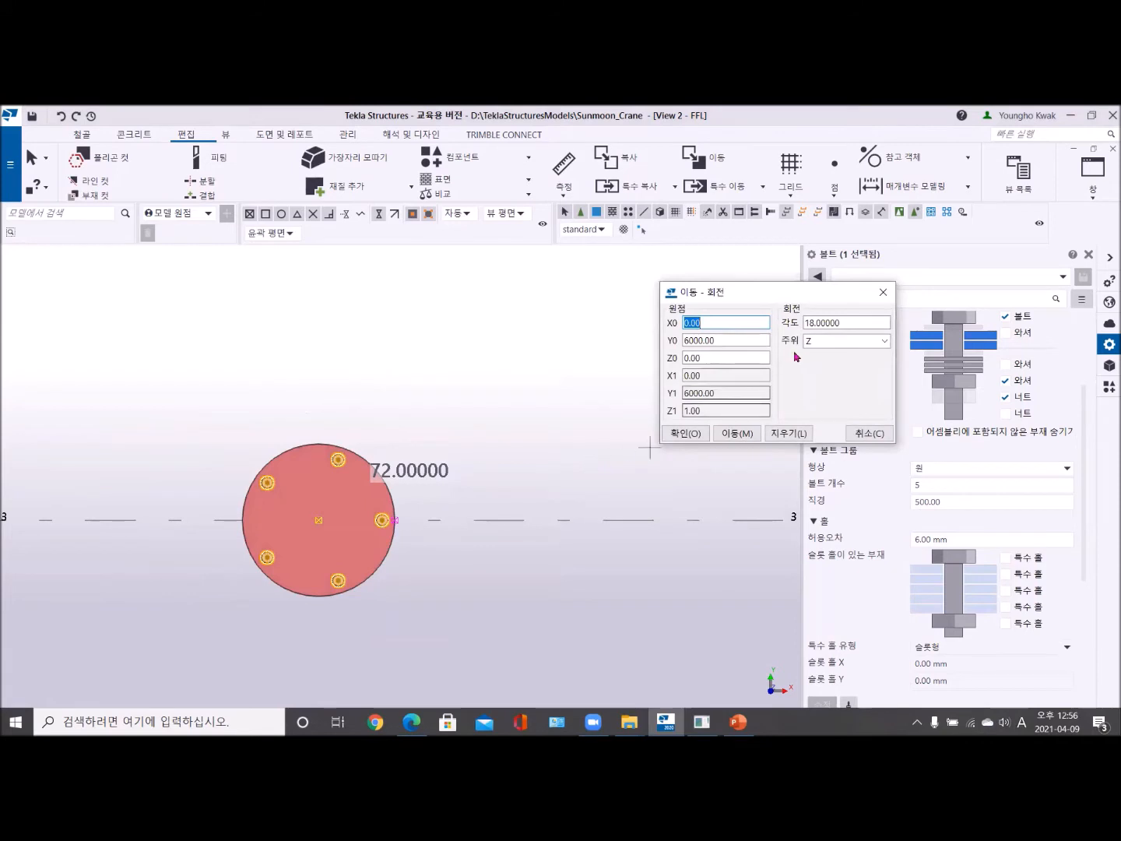
left_click(319, 520)
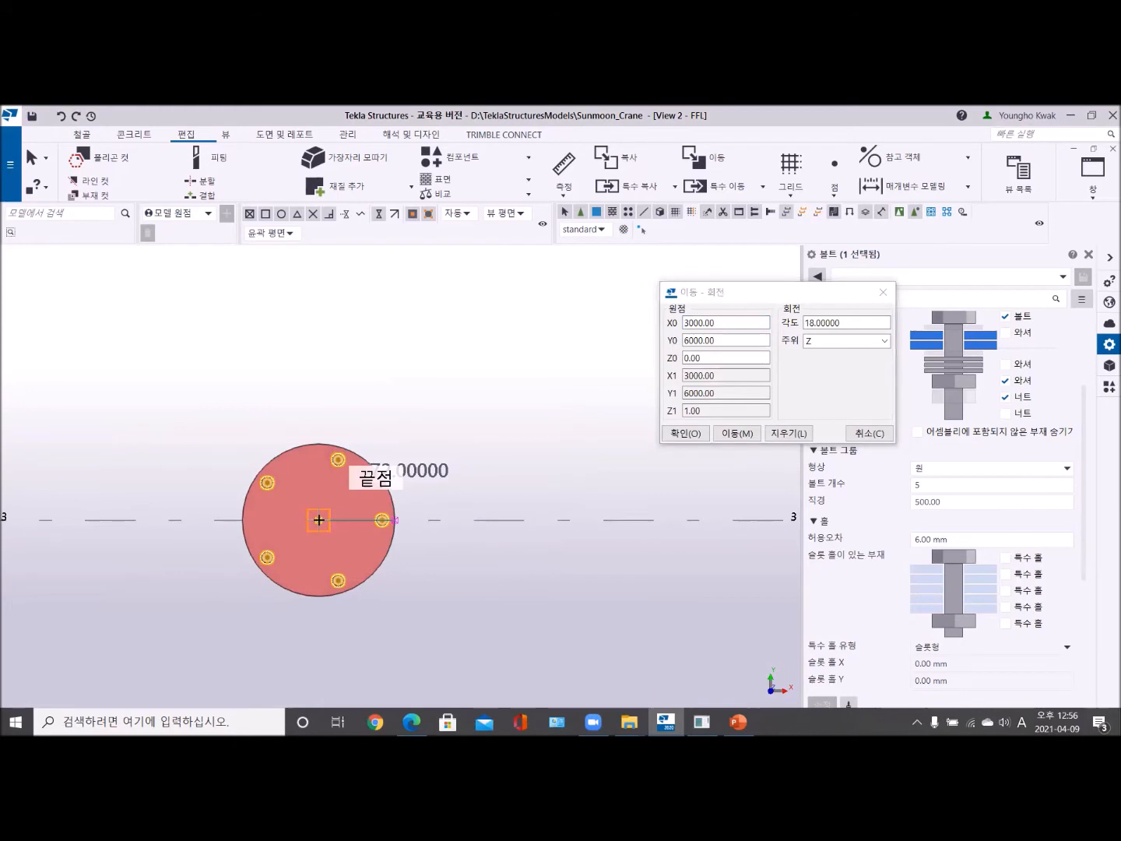
double_click(846, 321)
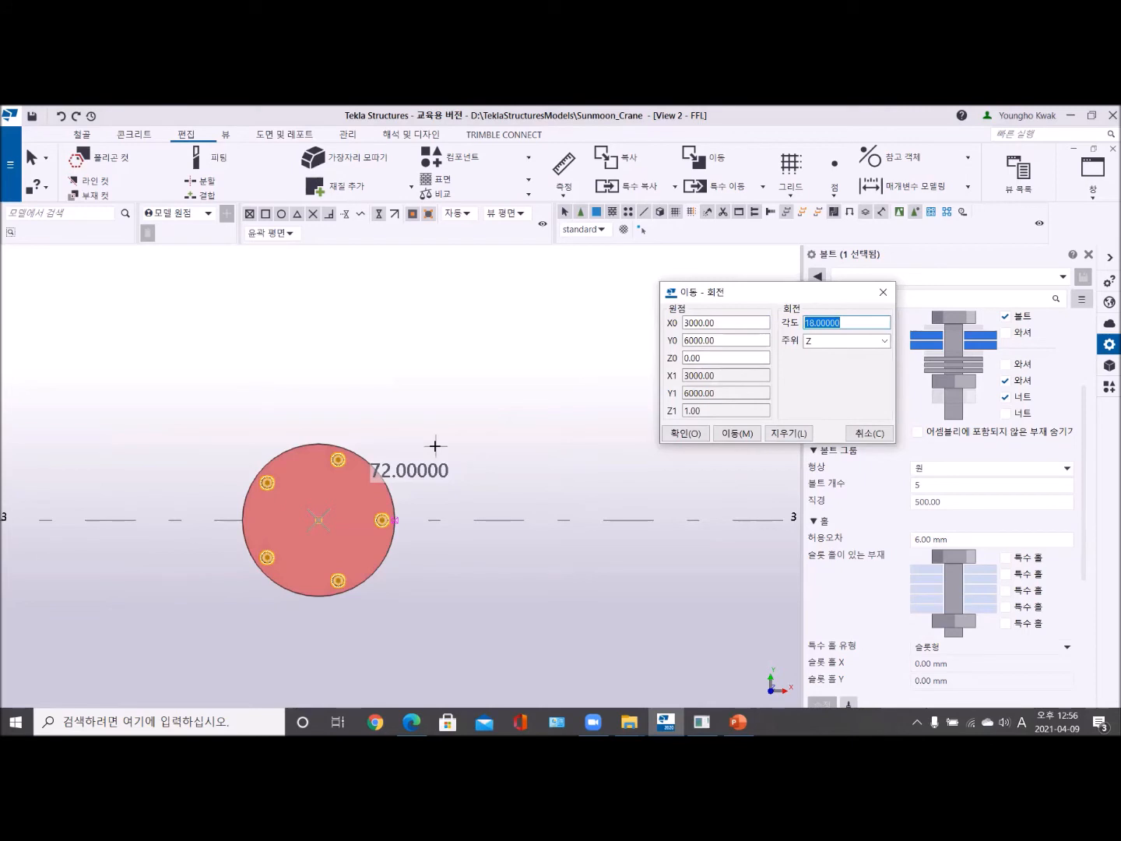
left_click(805, 321)
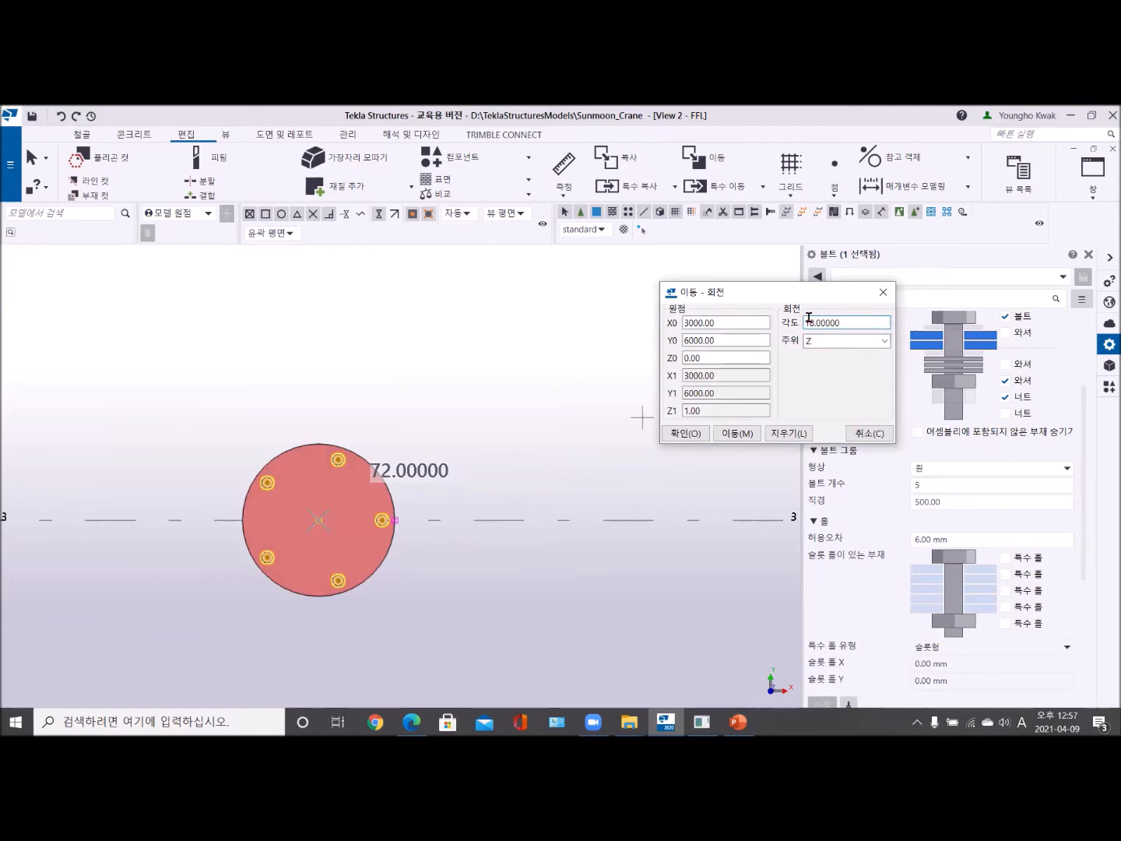
left_click(732, 433)
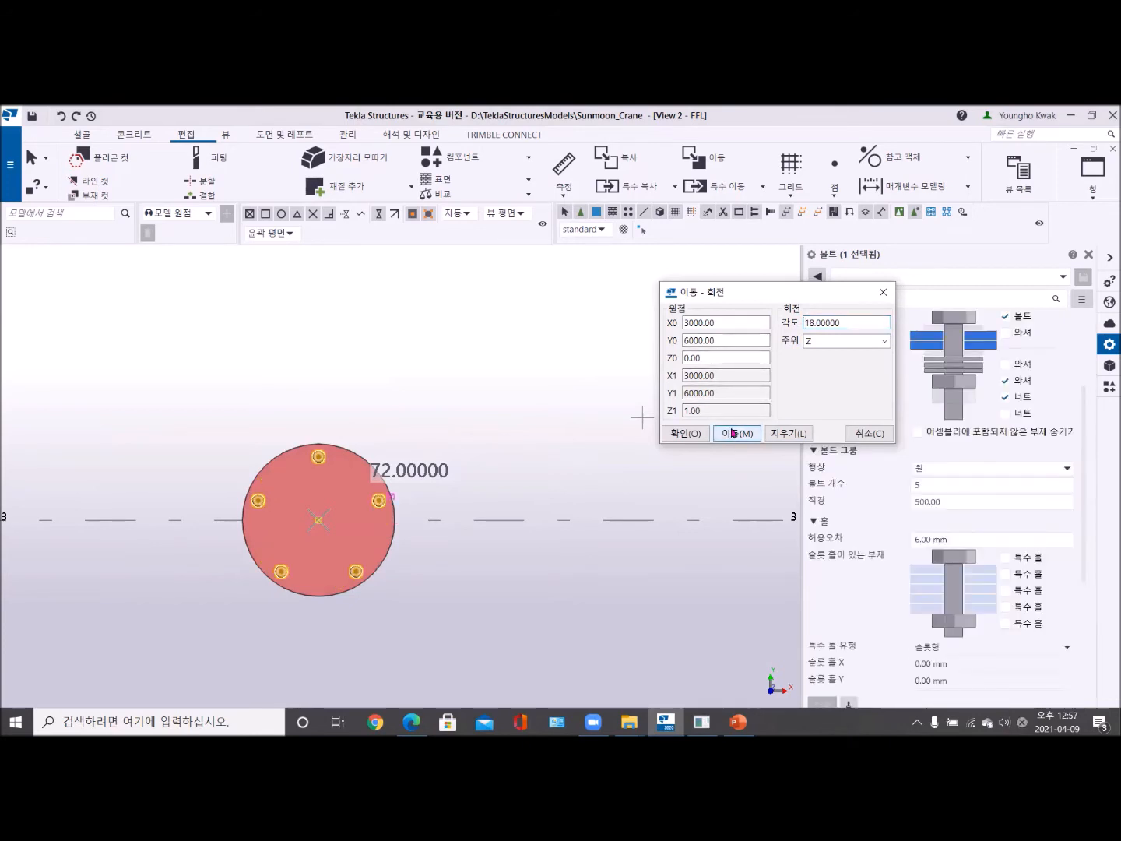
right_click(301, 326)
left_click(333, 339)
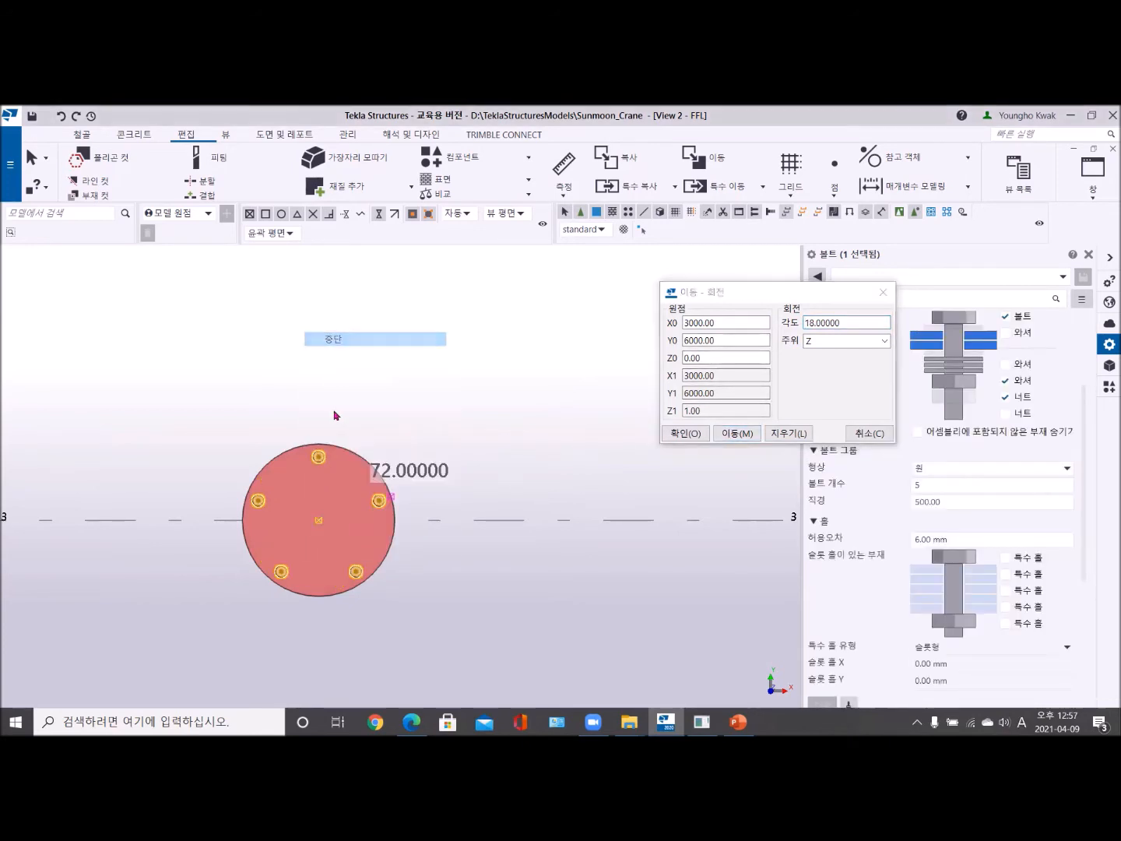
scroll(334, 457, "up", 4)
scroll(281, 368, "down", 4)
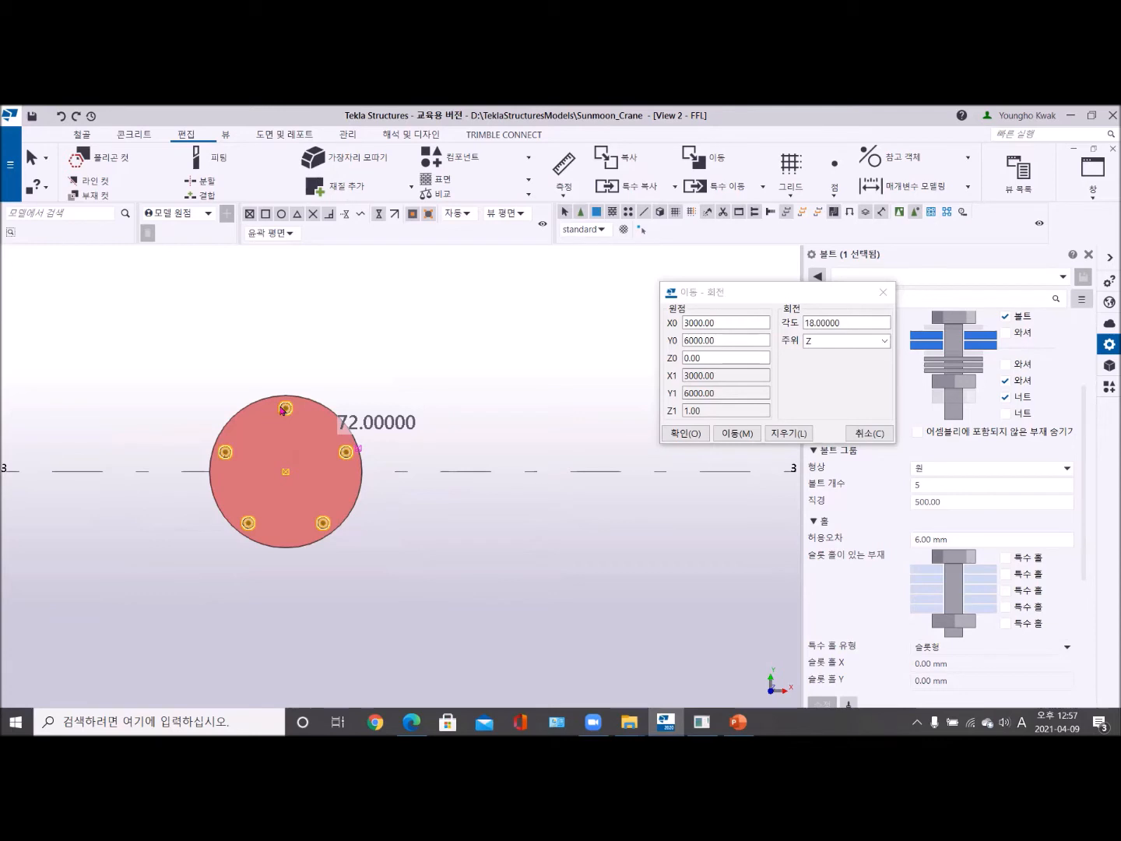
left_click(427, 361)
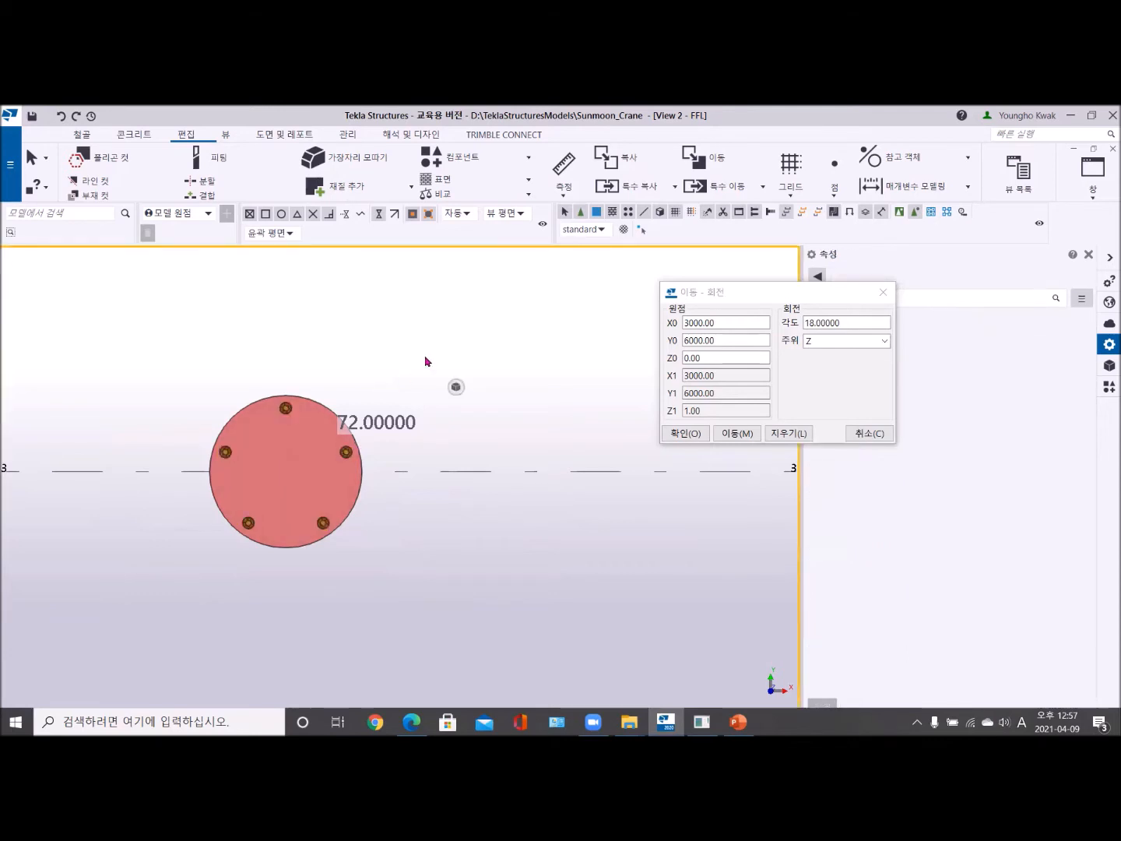
left_click(885, 293)
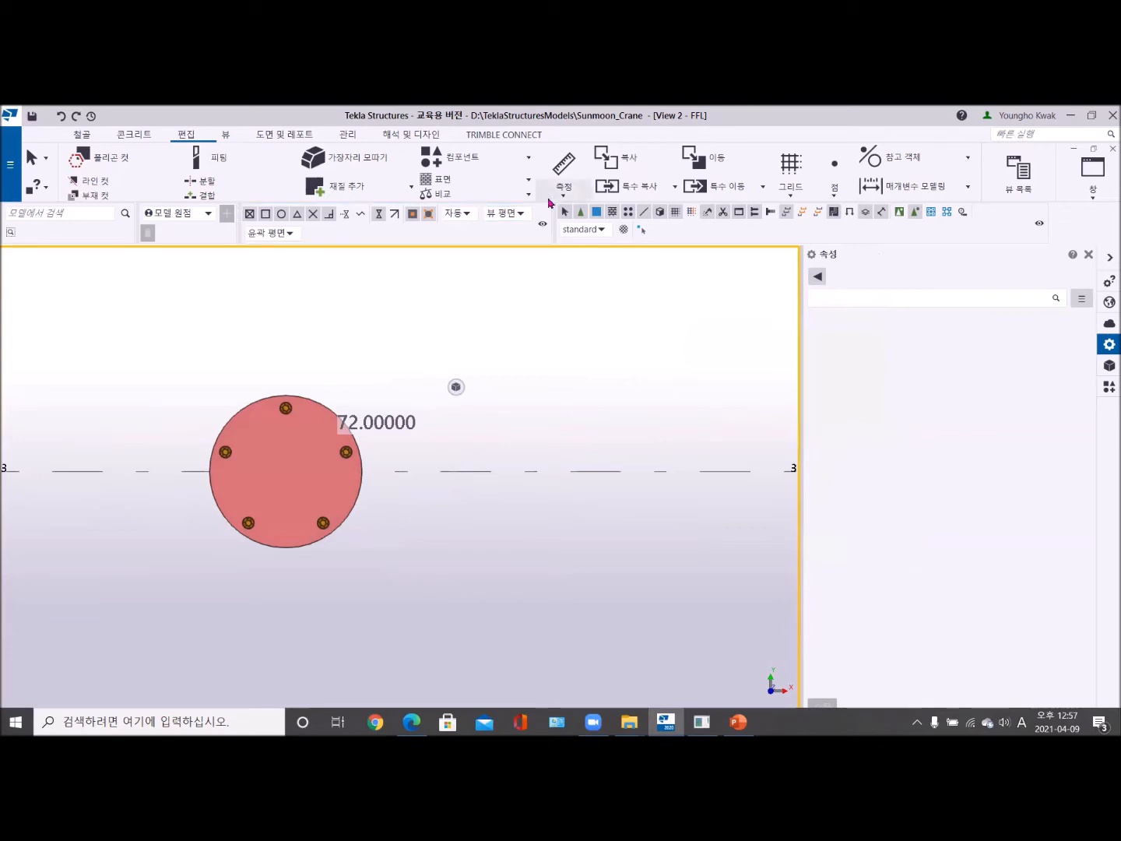
- Measure the bolt spacing between the circular bolt group and the round plate's edges, and end the measuring command
left_click(558, 196)
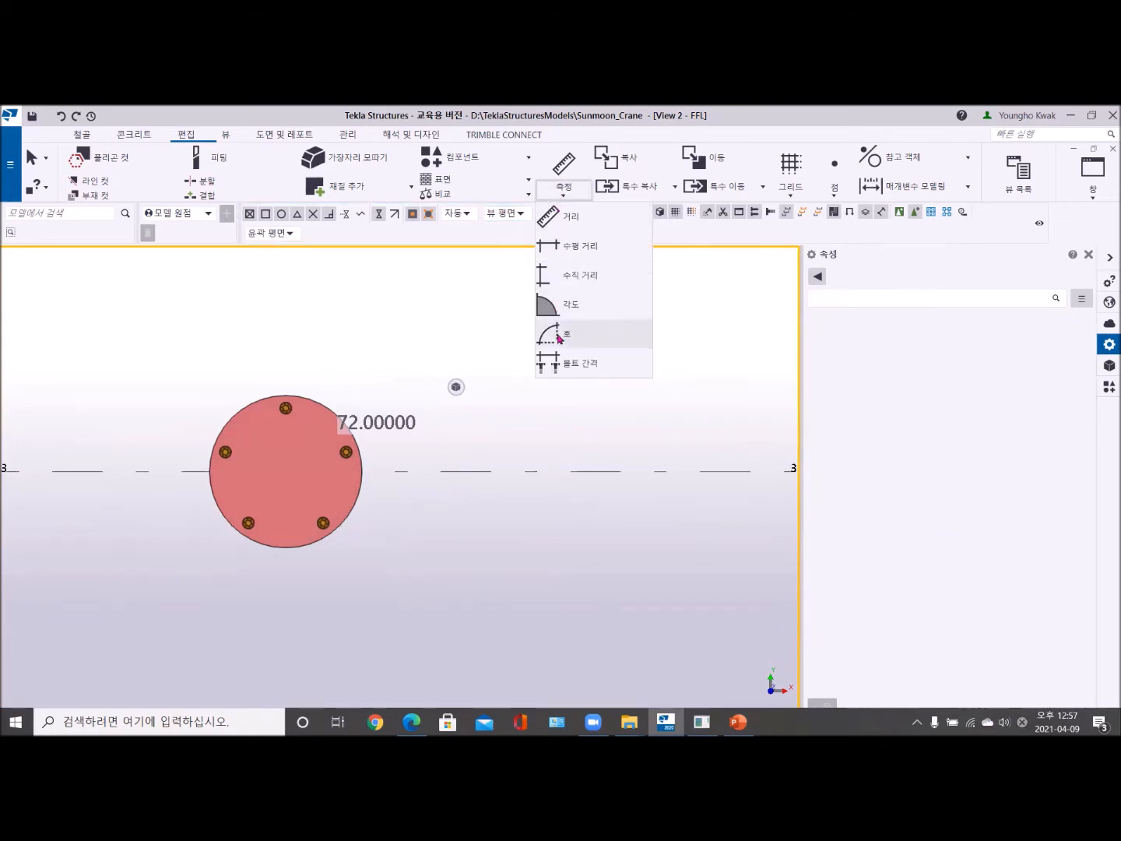
left_click(560, 365)
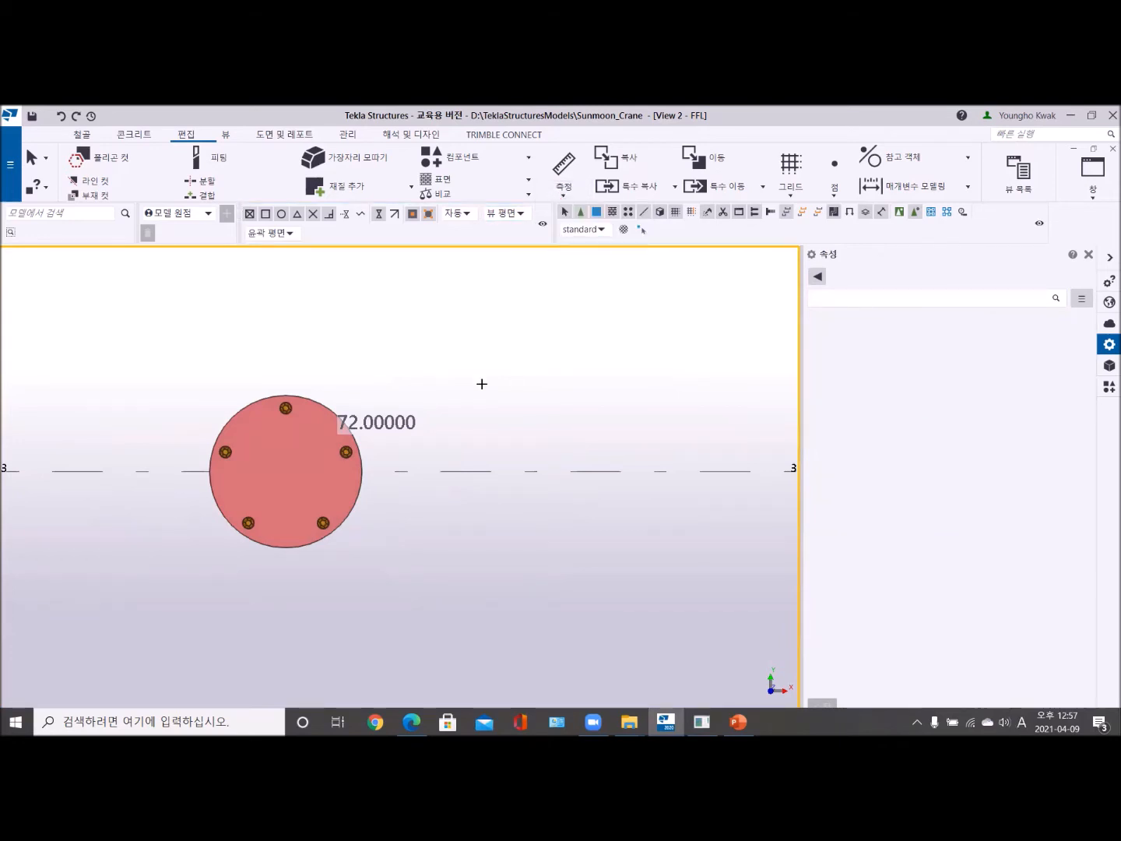
left_click(285, 407)
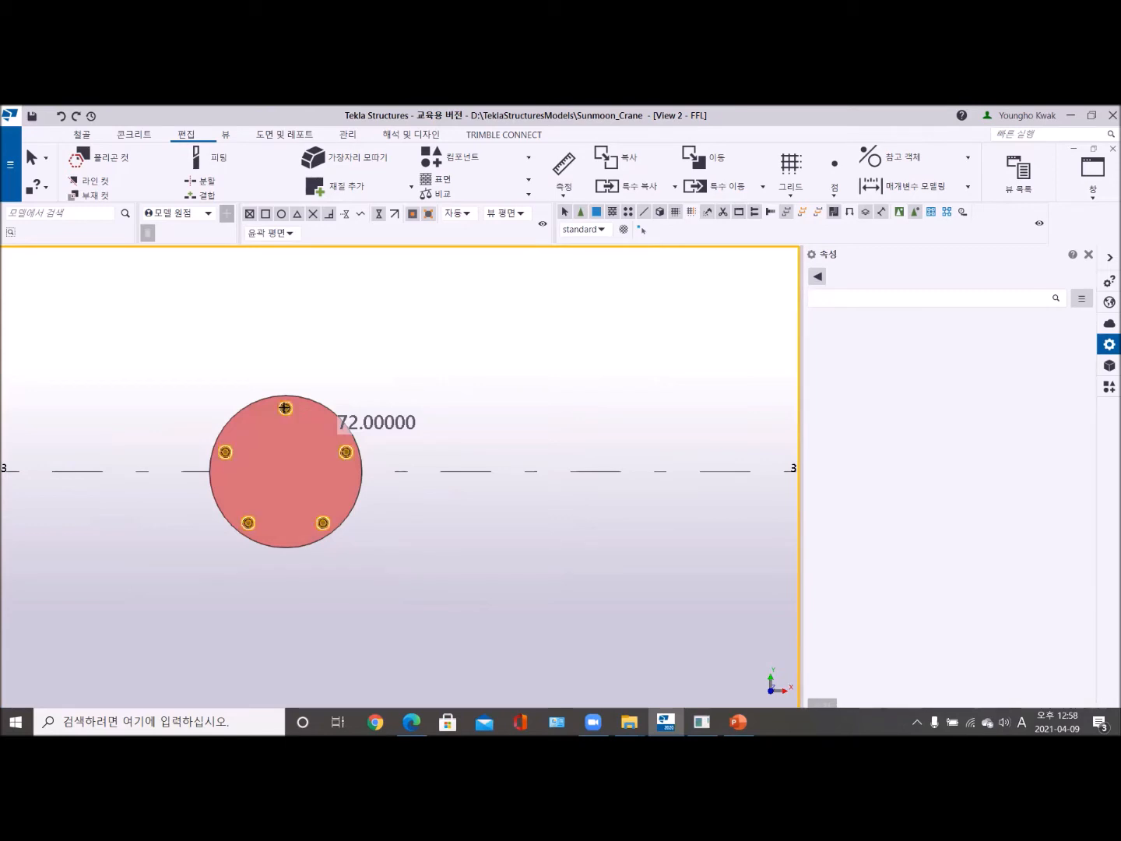
left_click(317, 404)
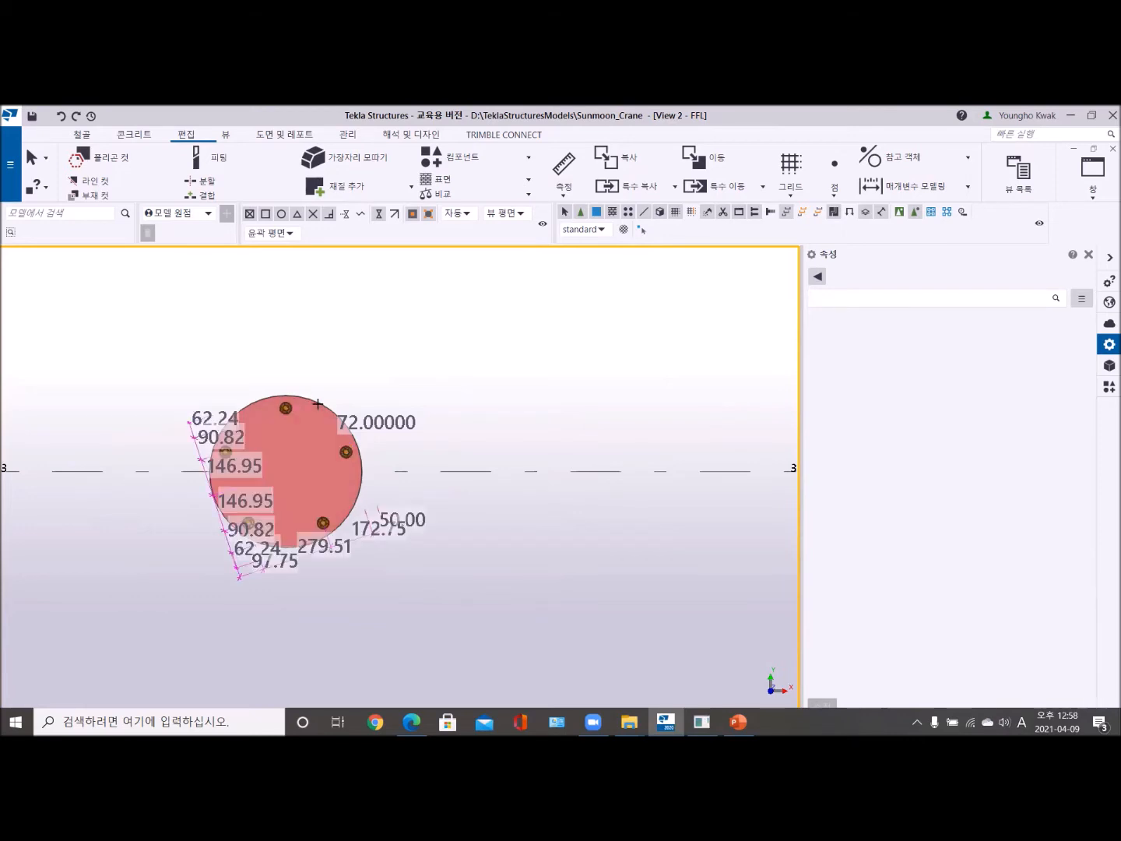
scroll(257, 462, "up", 3)
middle_click_drag(338, 416, 445, 340)
scroll(361, 456, "down", 1)
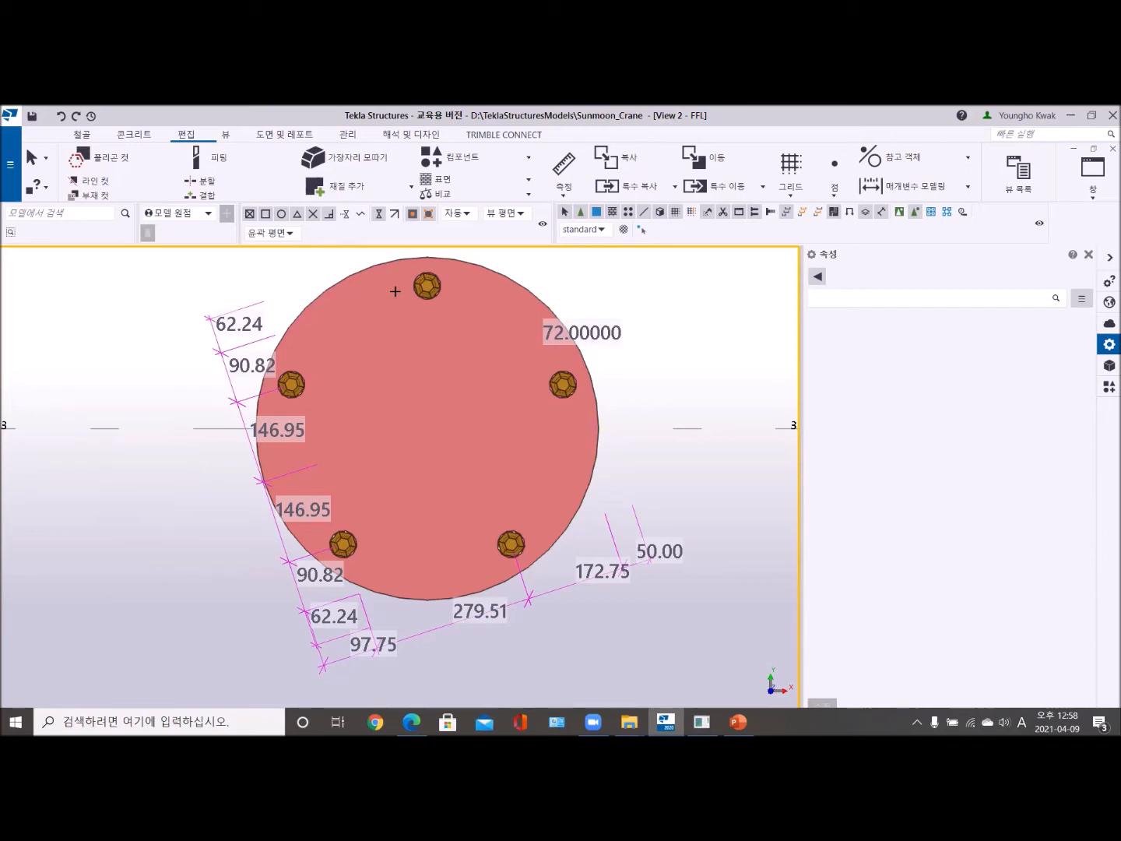
right_click(630, 284)
left_click(661, 292)
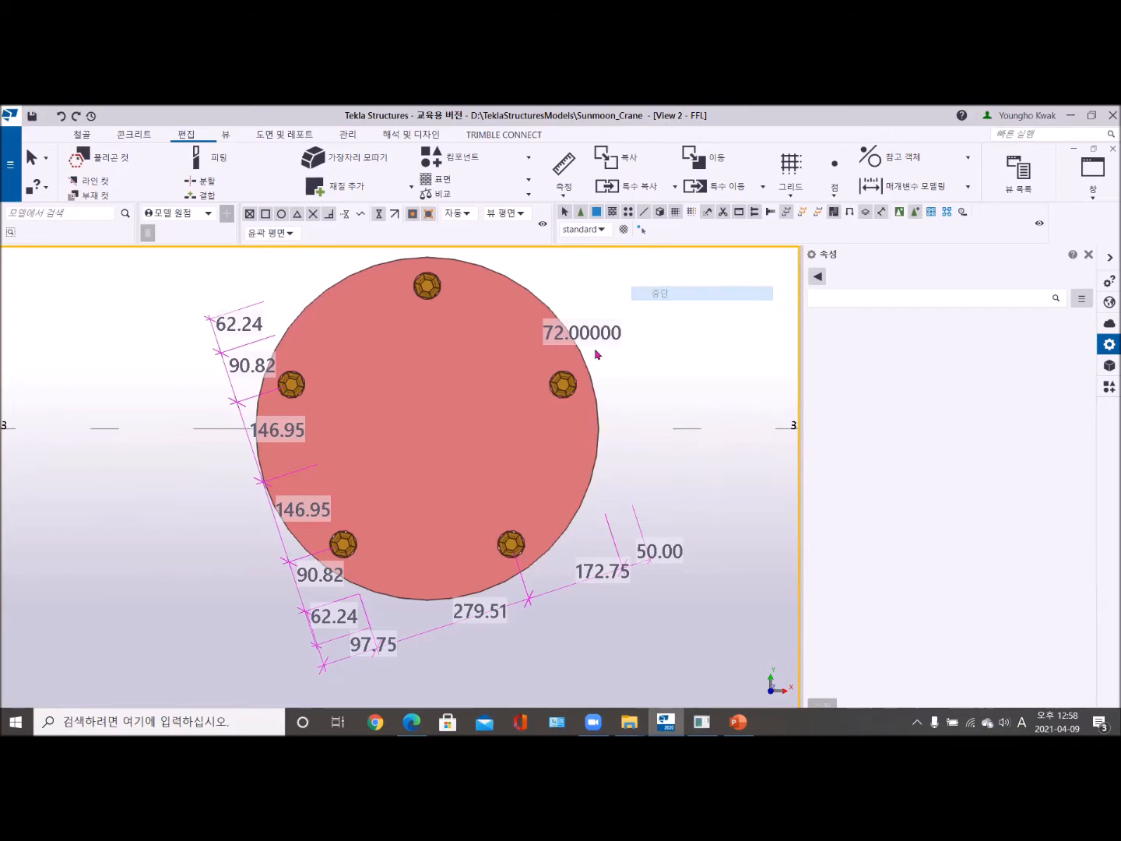
- Redraw all views to clear the temporary angle and bolt spacing measurements from the round plate
scroll(599, 351, "down", 3)
scroll(467, 405, "up", 4)
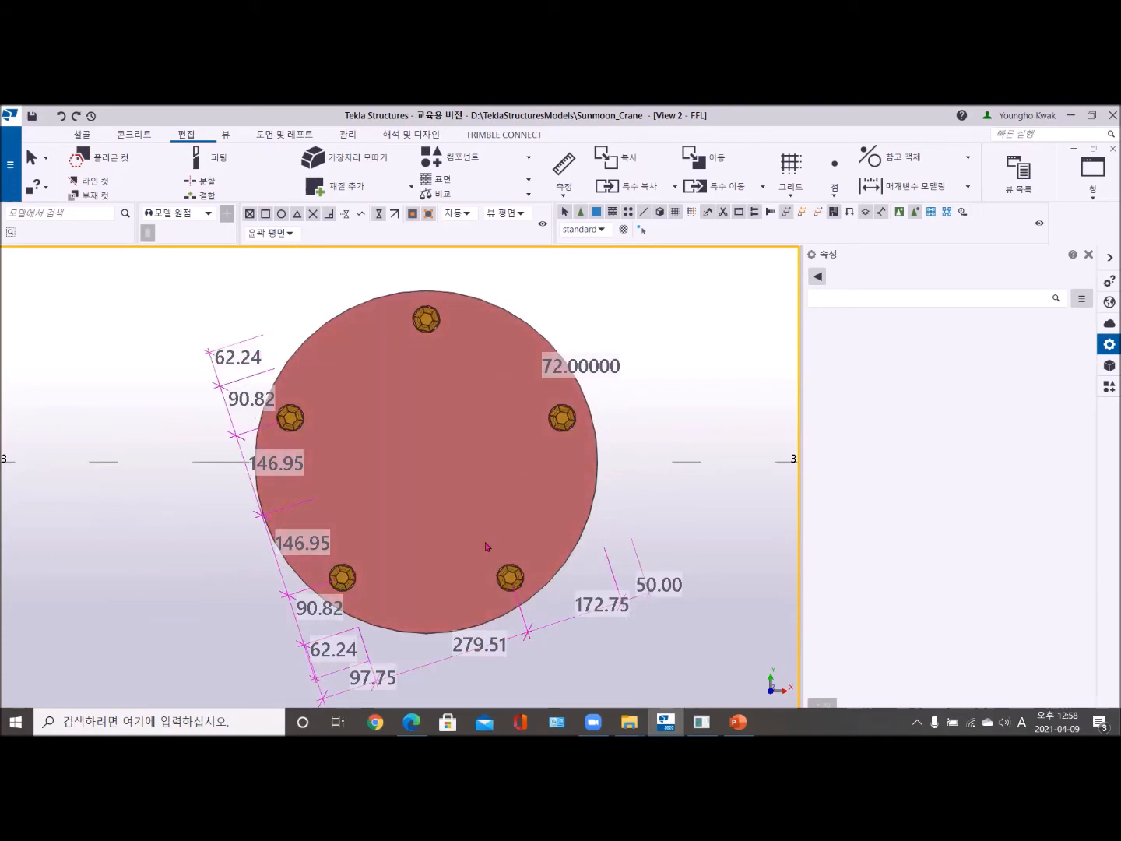
left_click(226, 137)
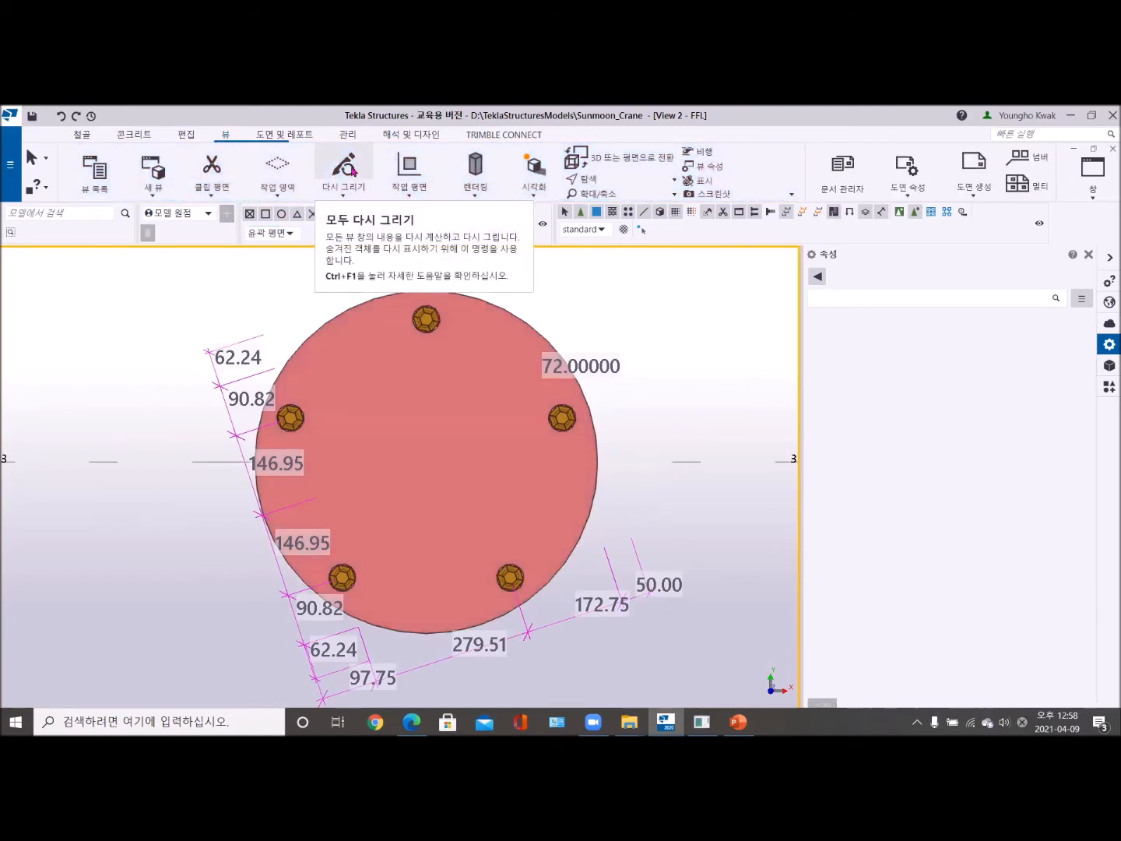
left_click(345, 167)
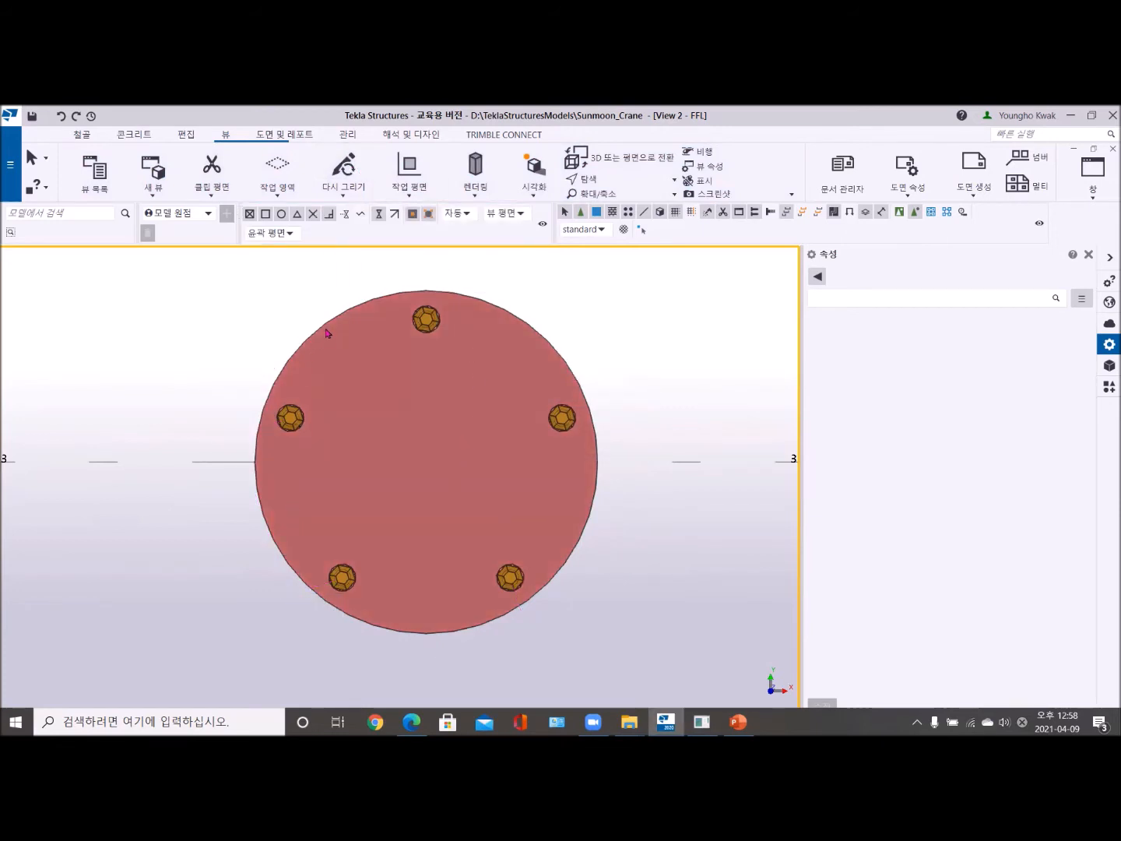
- Examine the rotated bolt arrangement on the round plate in plan and from an oblique 3D angle
scroll(498, 348, "down", 3)
middle_click_drag(437, 350, 382, 424)
scroll(395, 450, "up", 2)
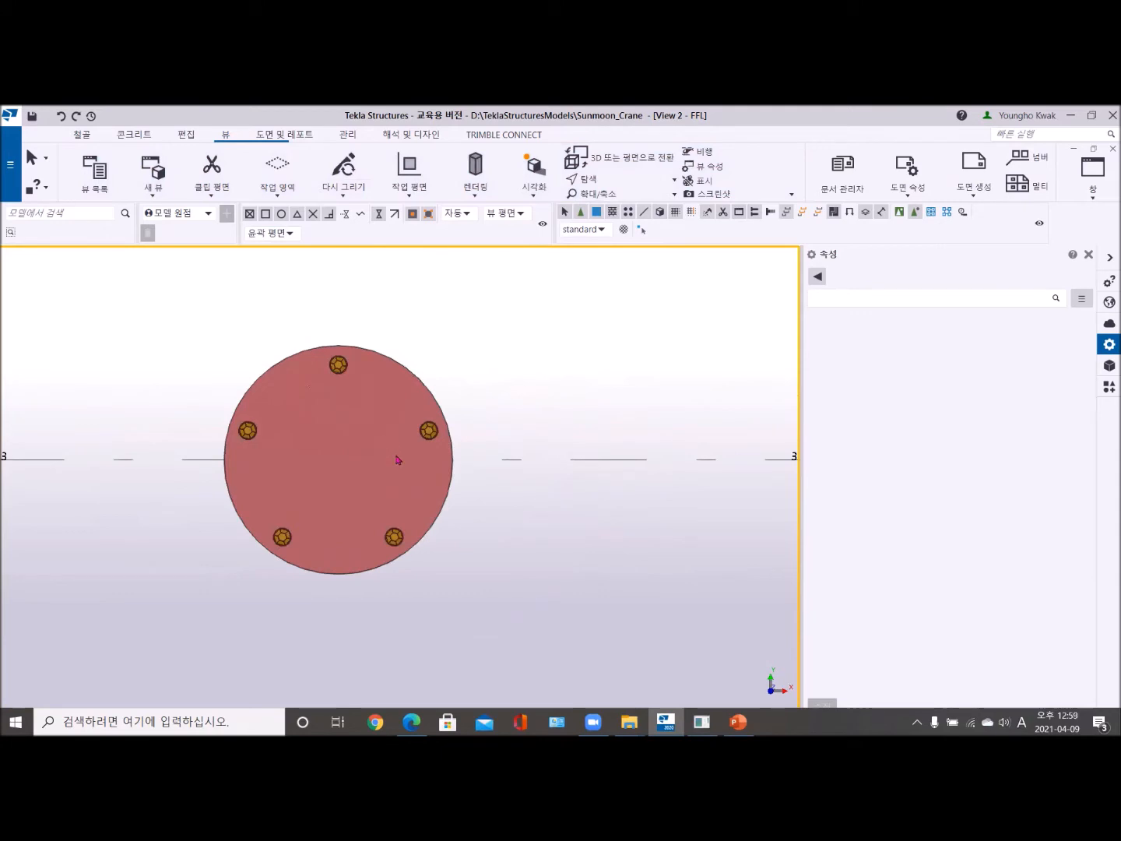
scroll(394, 459, "down", 2)
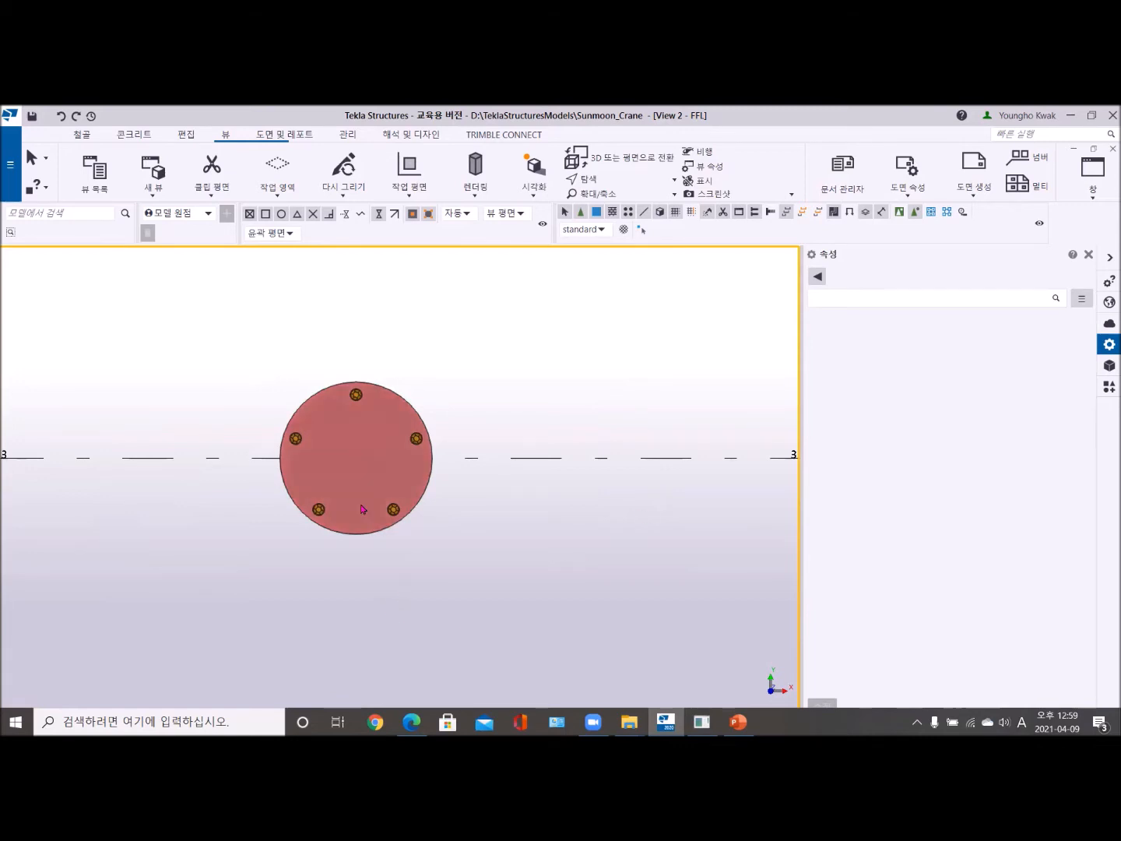
scroll(363, 508, "down", 3)
middle_click_drag(358, 538, 477, 540)
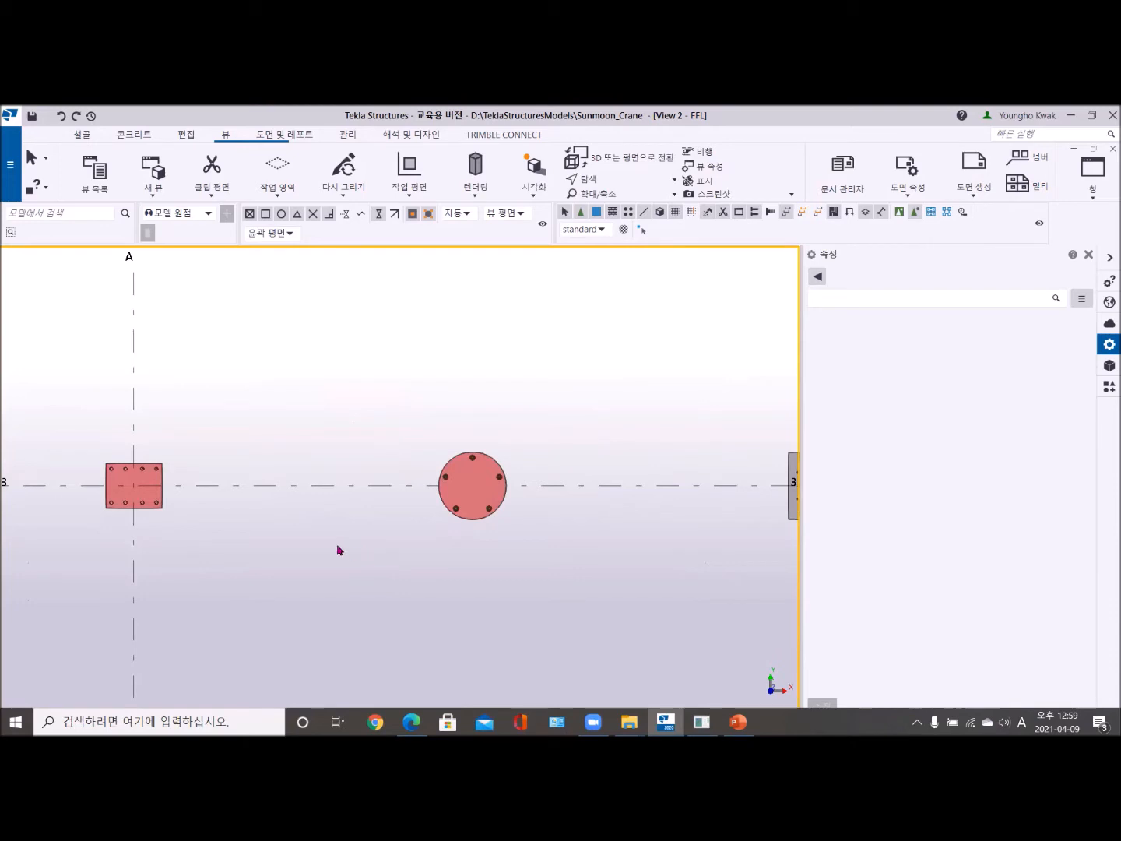
mouse_move(338, 549)
middle_mouse_down("ctrl")
mouse_move(418, 393)
mouse_move(508, 370)
mouse_move(661, 371)
mouse_move(671, 388)
middle_mouse_up("ctrl")
scroll(180, 543, "up", 3)
scroll(235, 537, "up", 3)
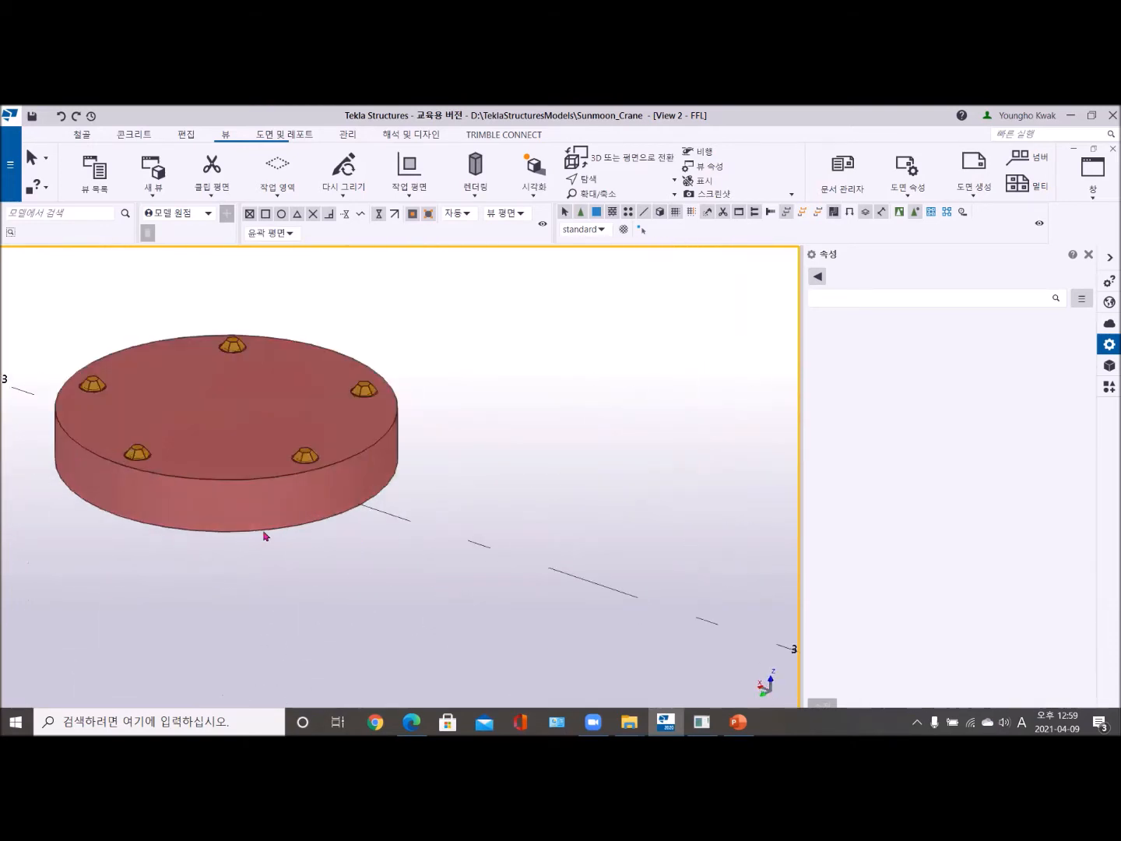
scroll(284, 533, "up", 3)
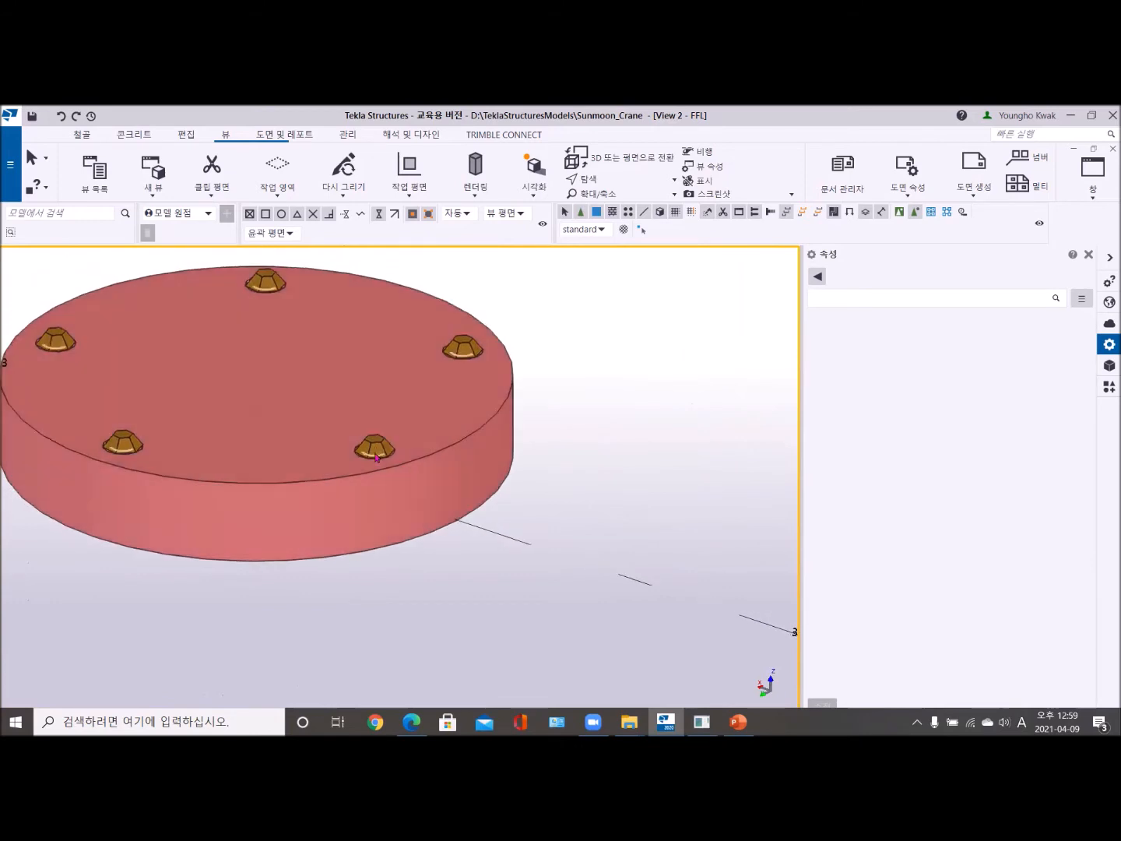
- Add the second nut and the upper of the two nut-side washers to the round plate's bolt assembly, applying each modification
left_click(378, 452)
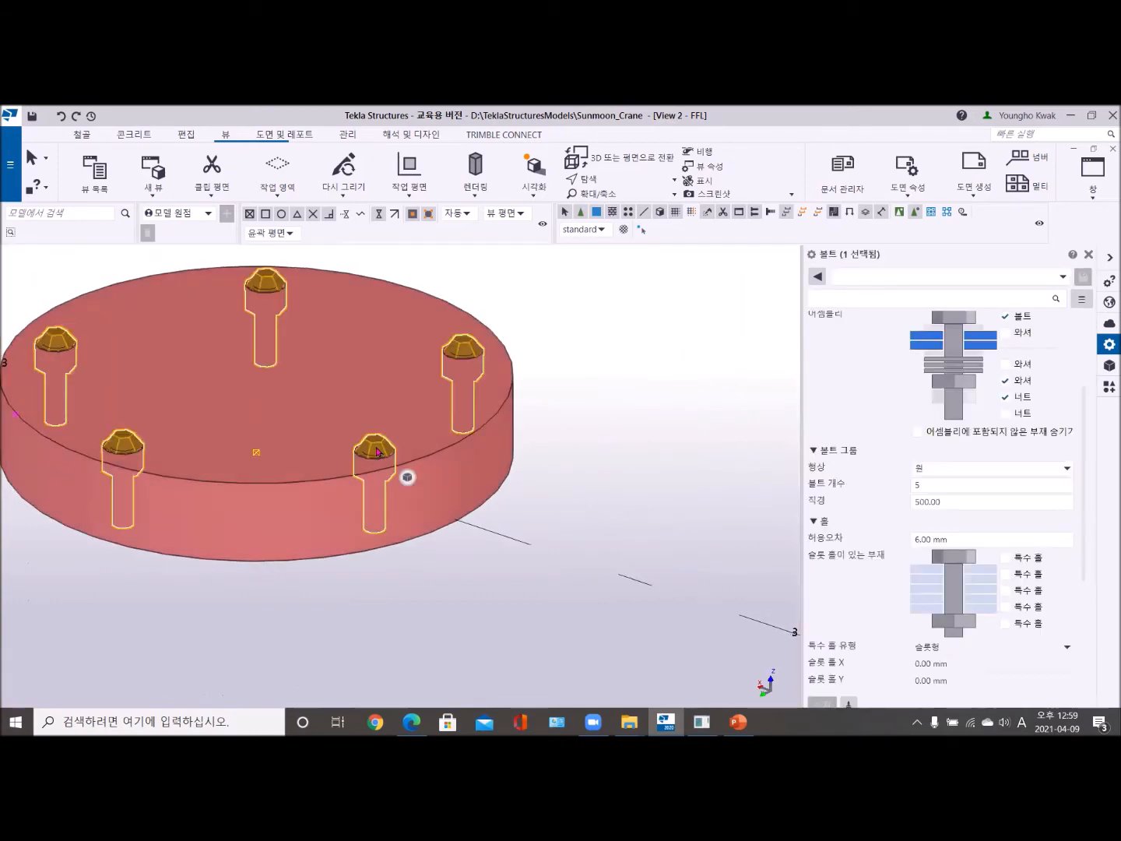
left_click(1006, 411)
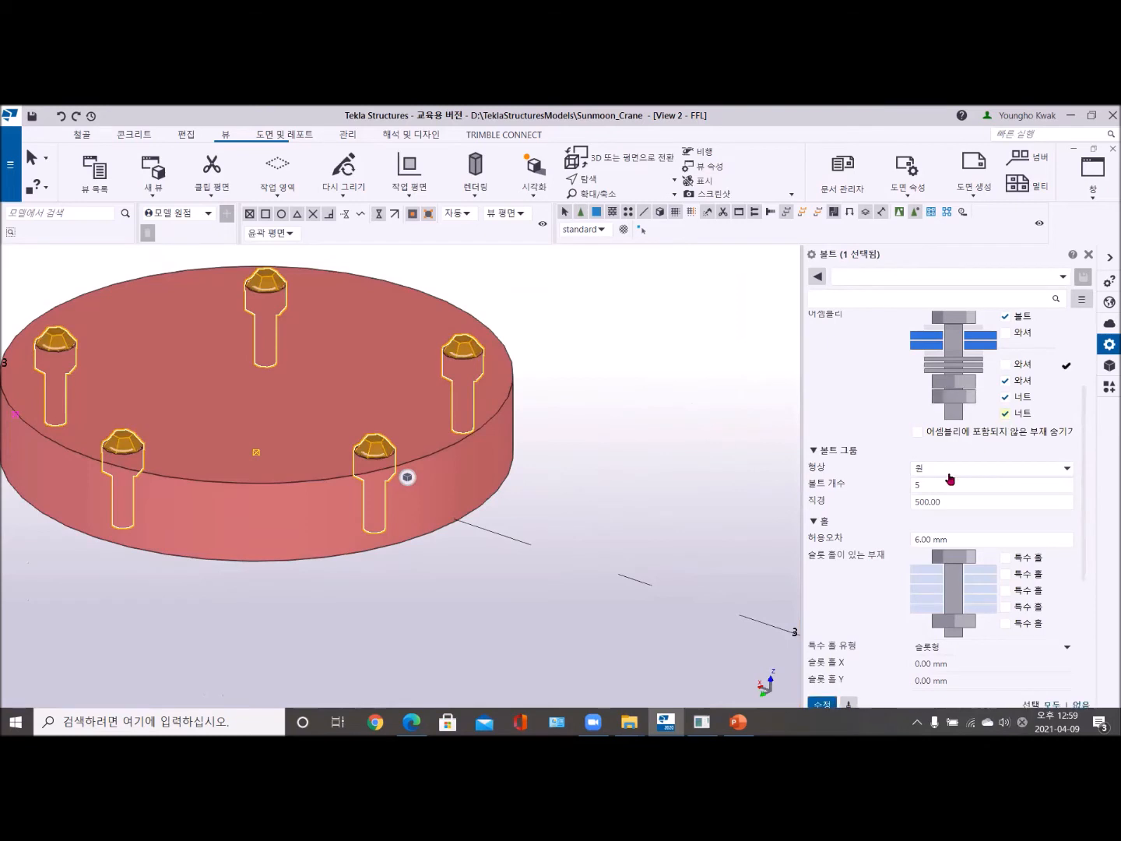
left_click(822, 704)
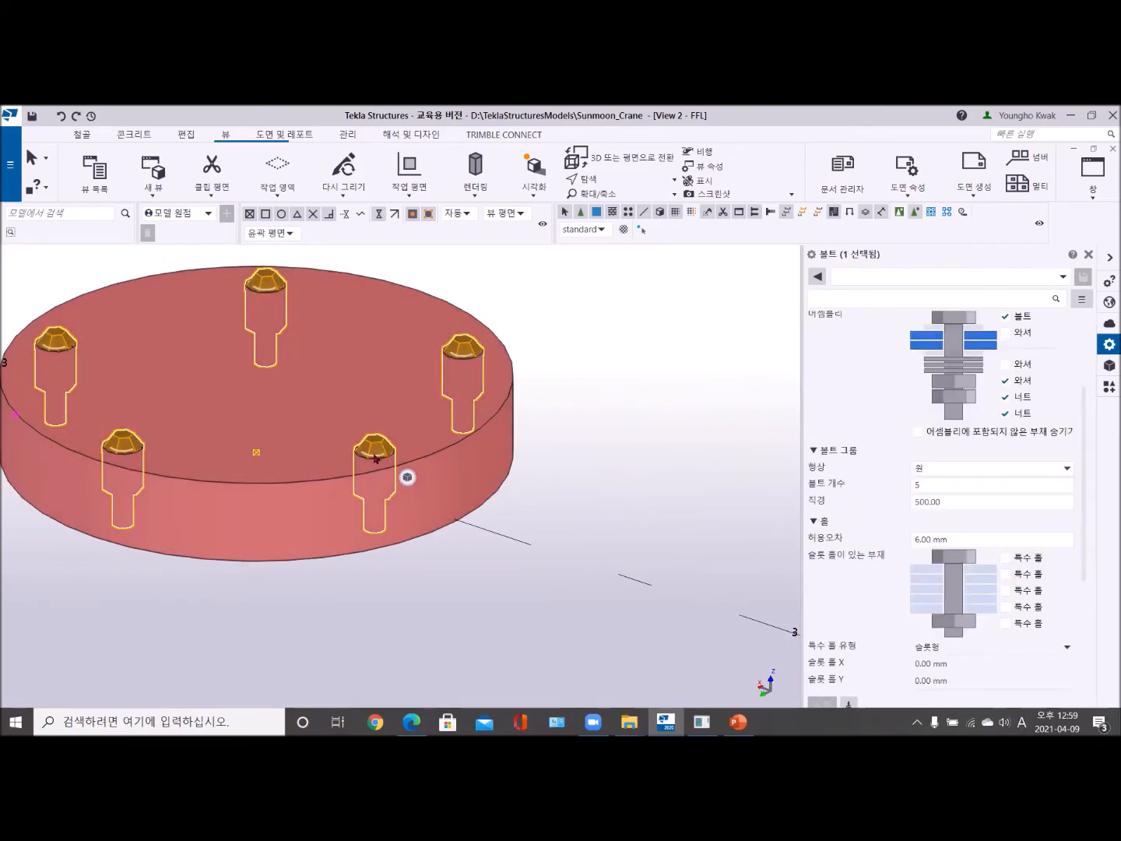
mouse_move(339, 499)
middle_mouse_down("ctrl")
mouse_move(326, 447)
mouse_move(339, 381)
mouse_move(381, 382)
mouse_move(374, 504)
mouse_move(333, 529)
mouse_move(280, 503)
mouse_move(341, 502)
middle_mouse_up("ctrl")
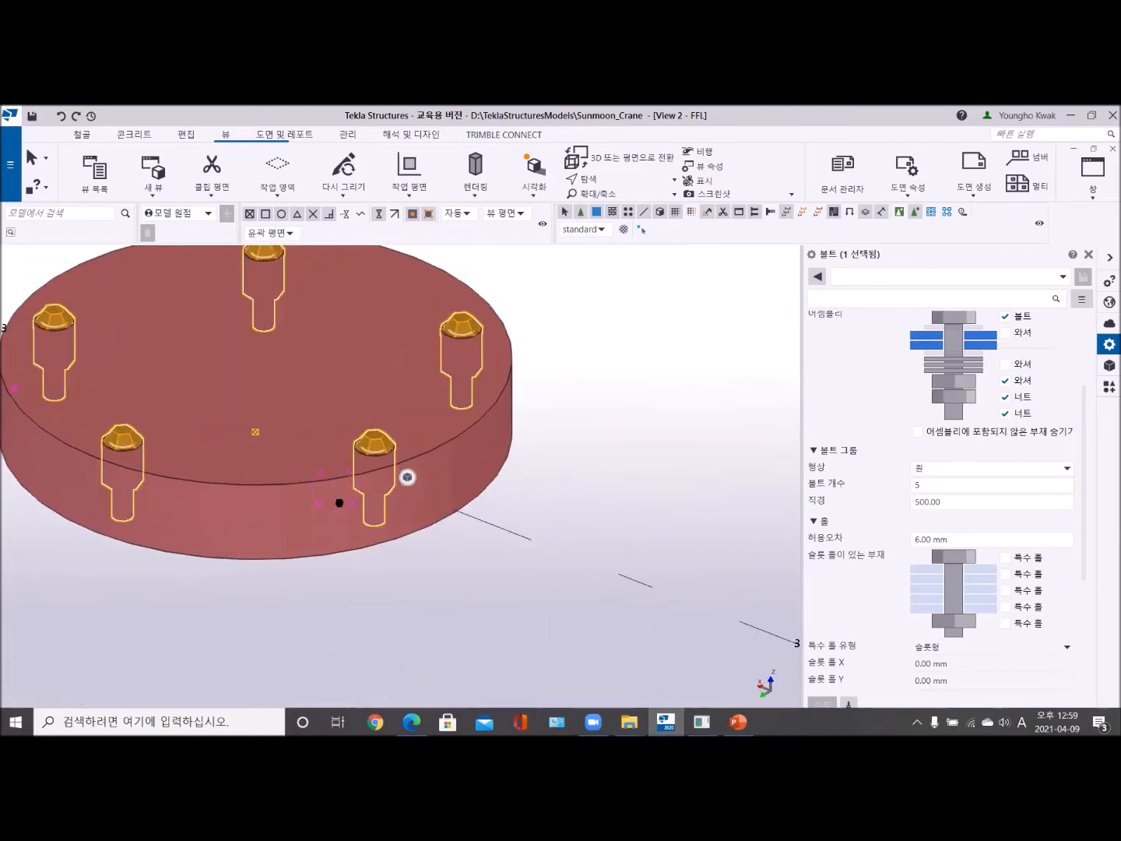
left_click(1006, 364)
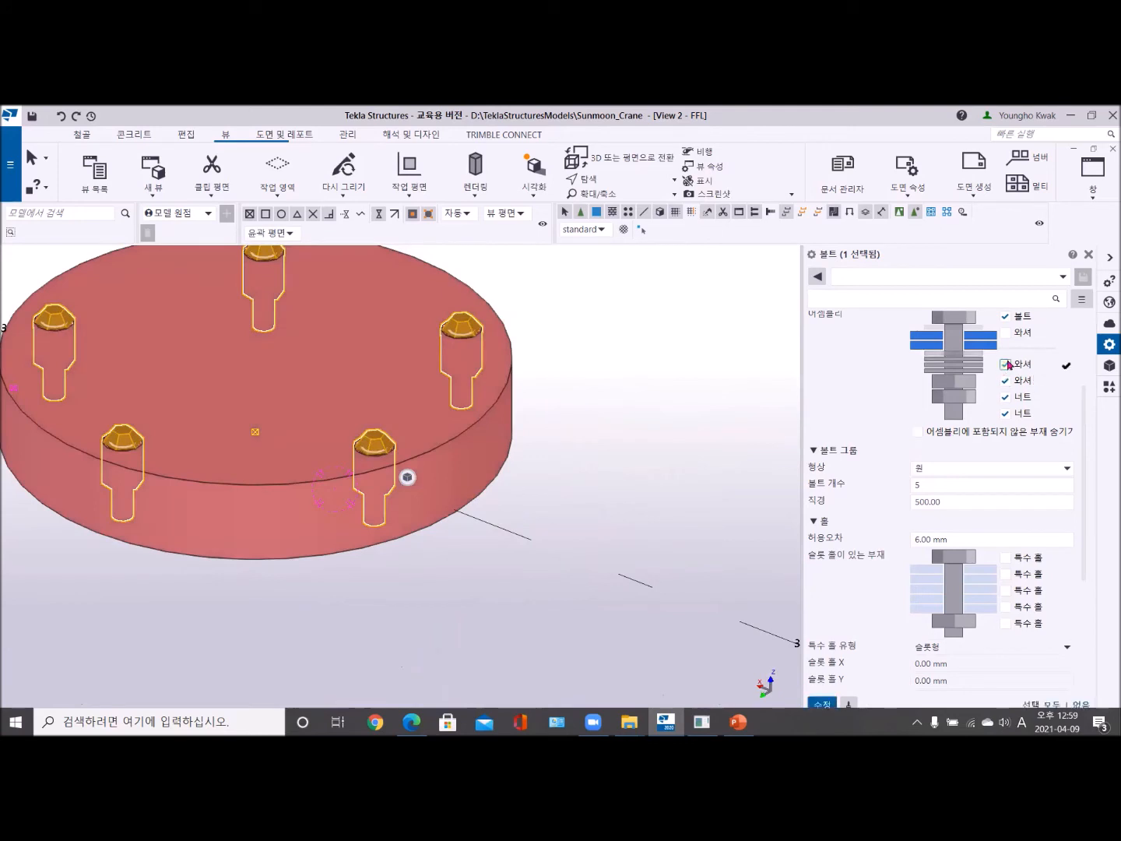
left_click(823, 704)
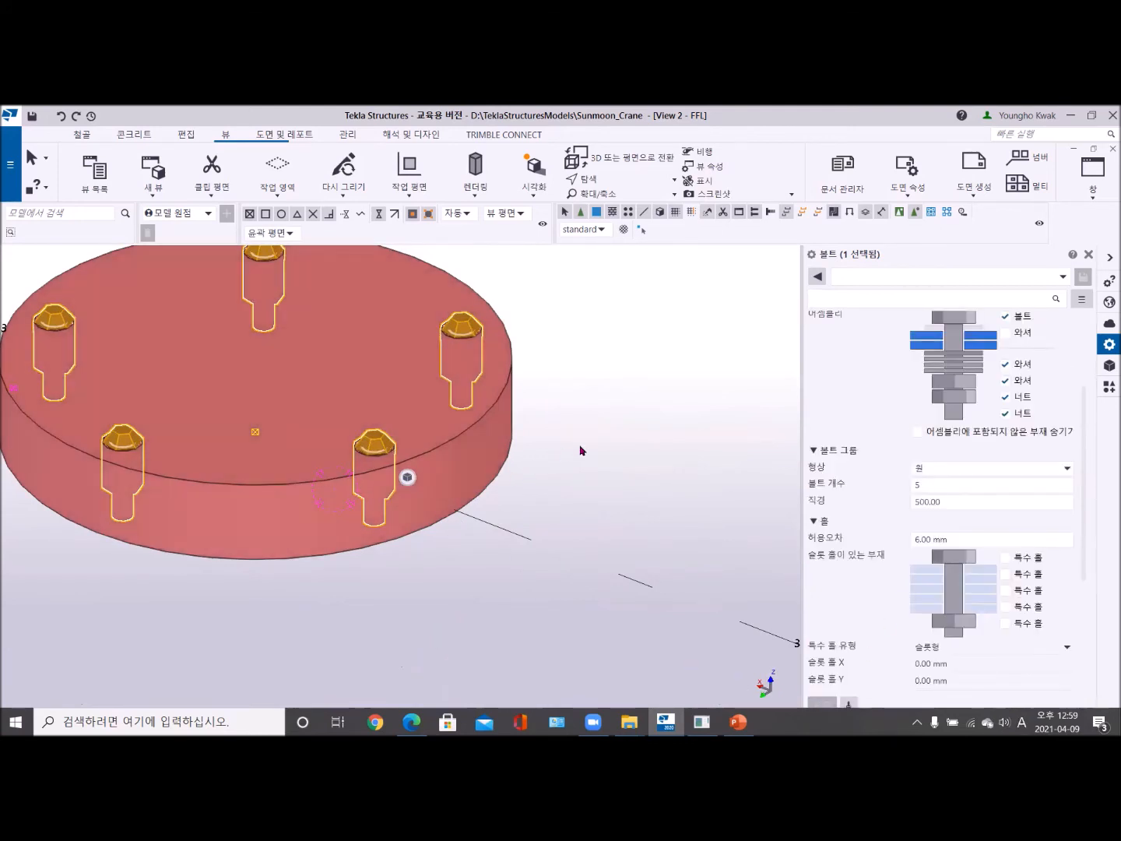
- Deselect the bolt group and inspect the modified bolts on the round plate up close in 3D
scroll(580, 450, "down", 4)
left_click(563, 475)
scroll(536, 464, "up", 8)
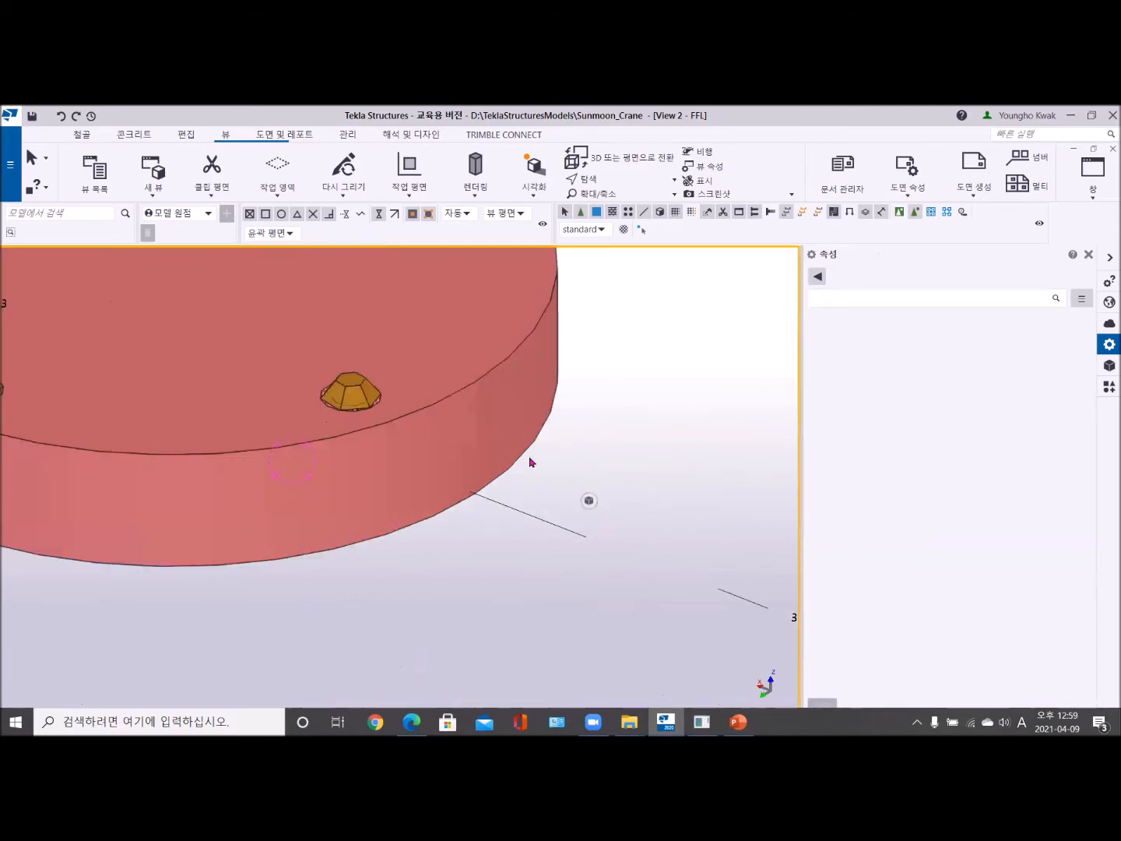
scroll(367, 425, "up", 3)
scroll(367, 424, "down", 3)
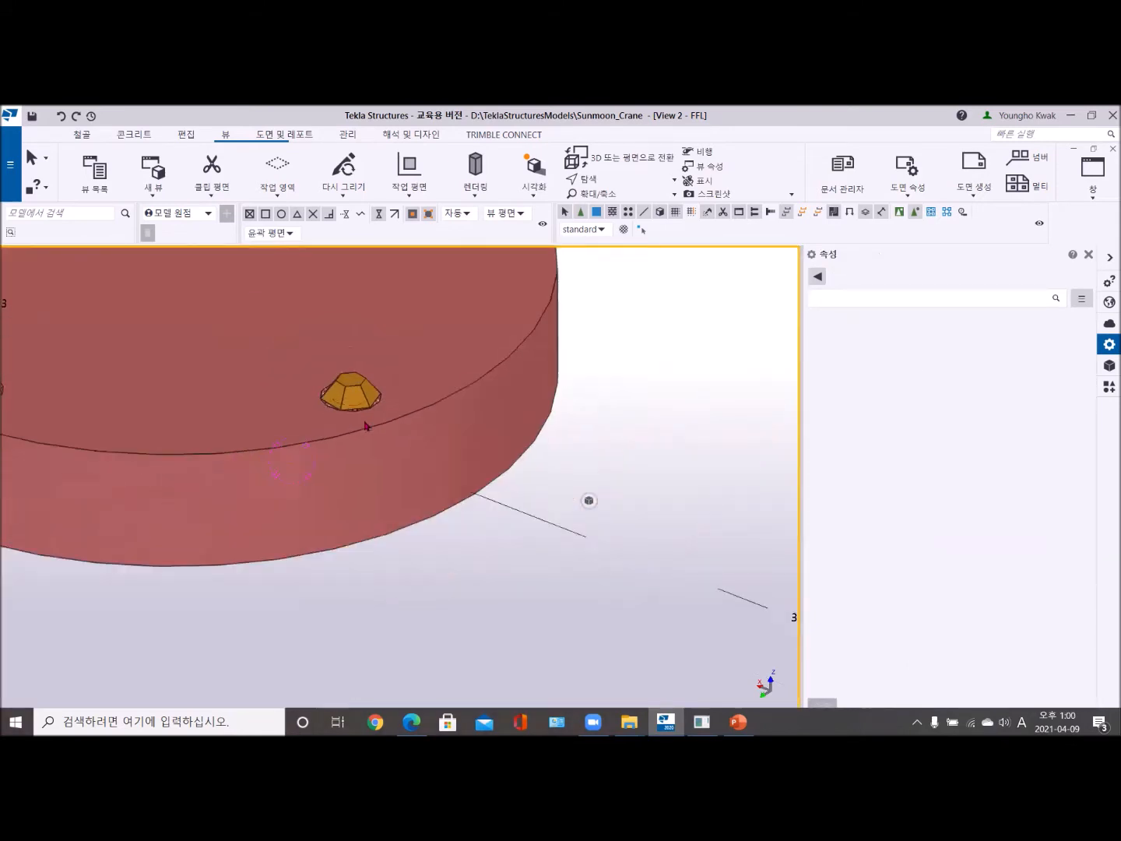
scroll(367, 426, "down", 3)
scroll(390, 445, "down", 2)
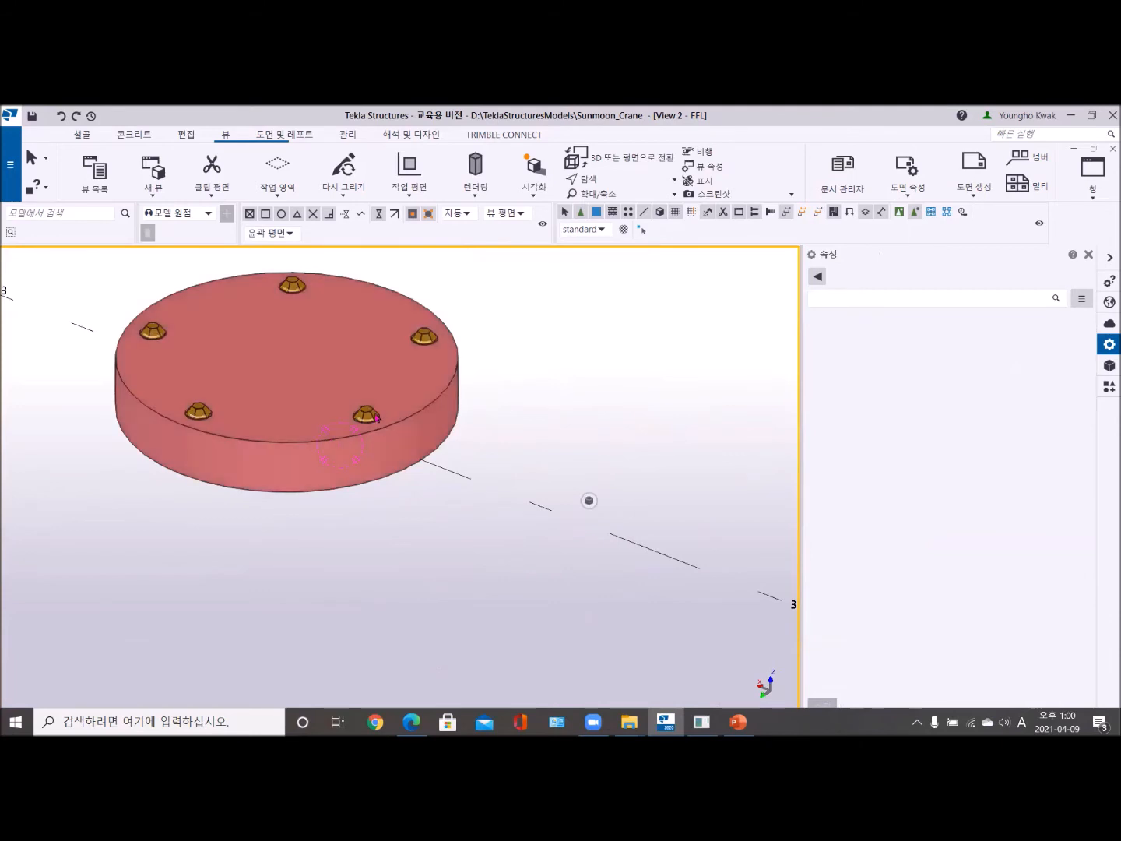
- Change the standard of the round plate's bolt group to STUD-BOLT with a length of 100 mm and apply the modification
left_click(376, 416)
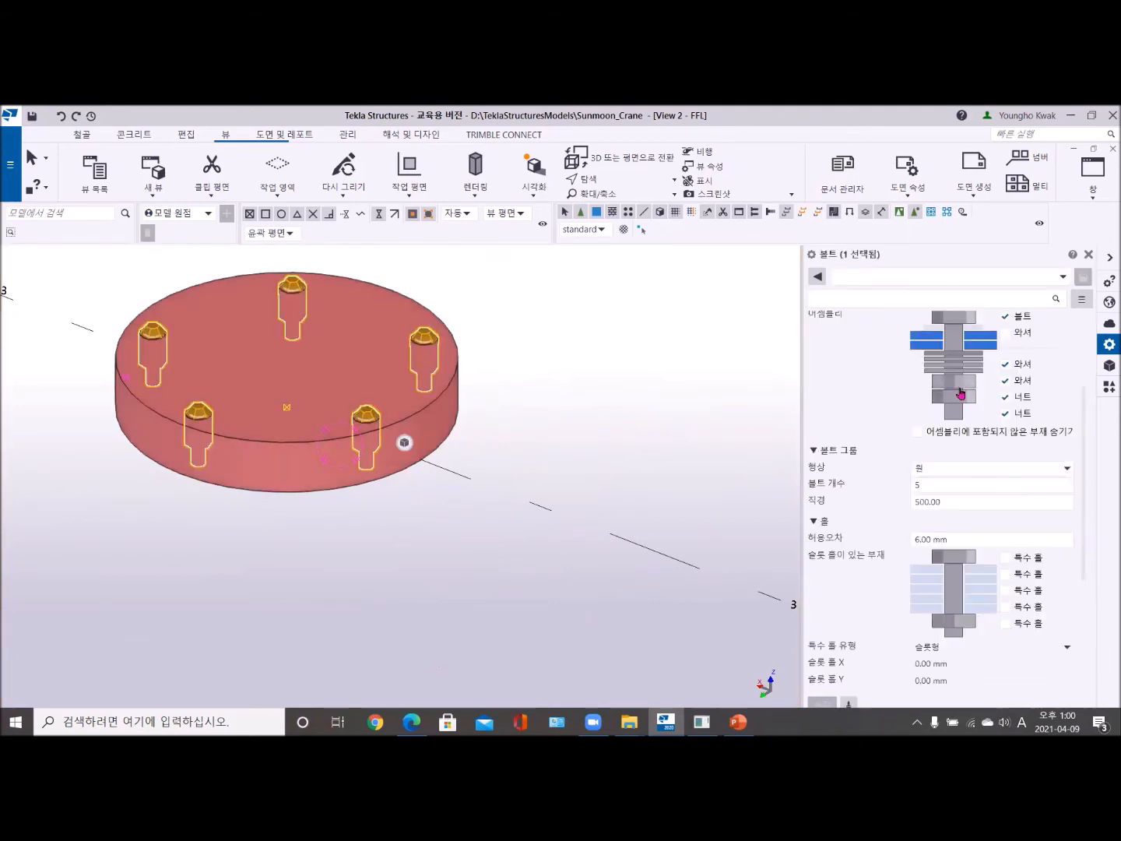
scroll(964, 394, "up", 3)
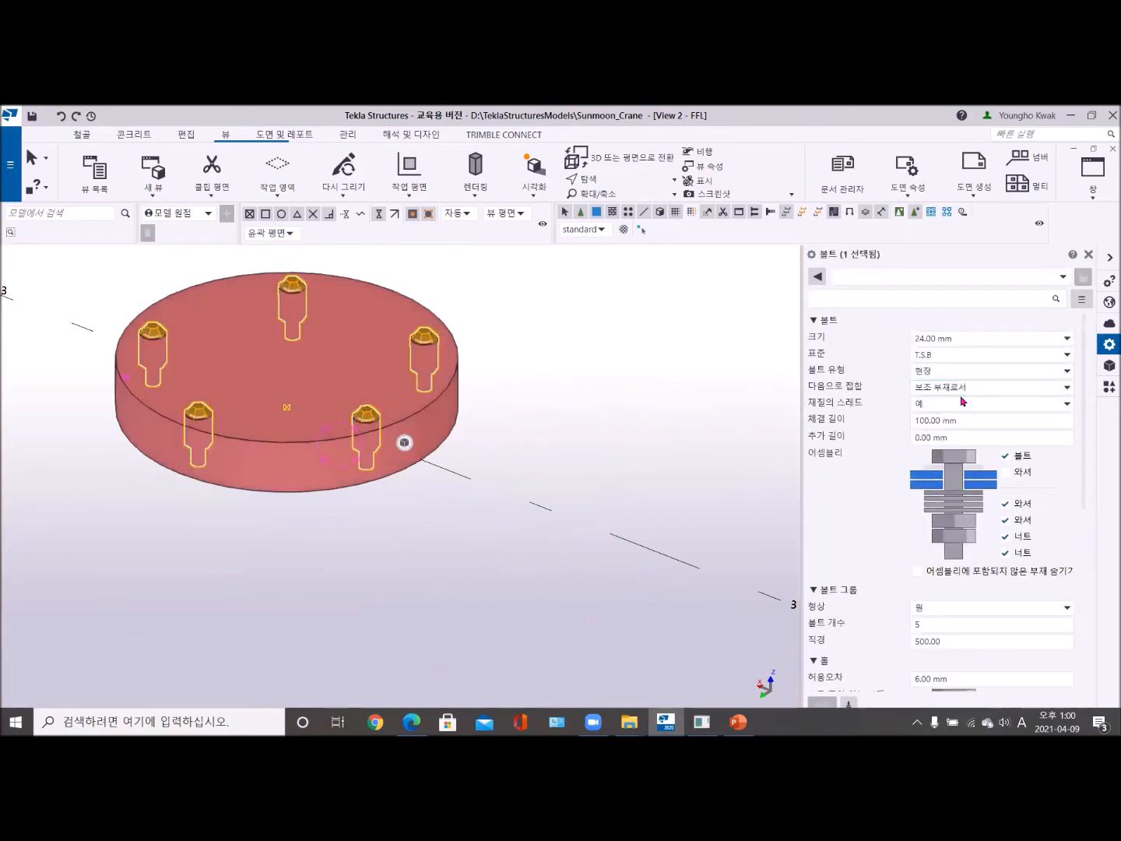
left_click(1041, 356)
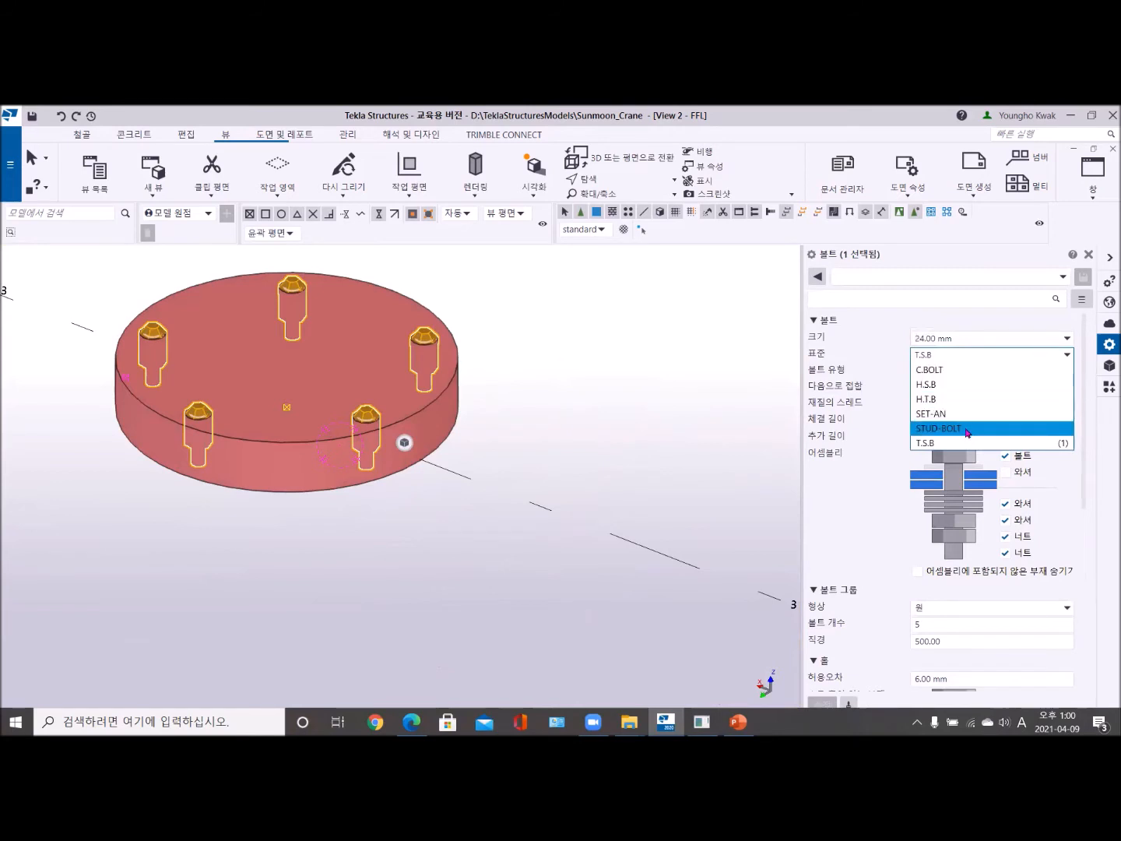
left_click(965, 430)
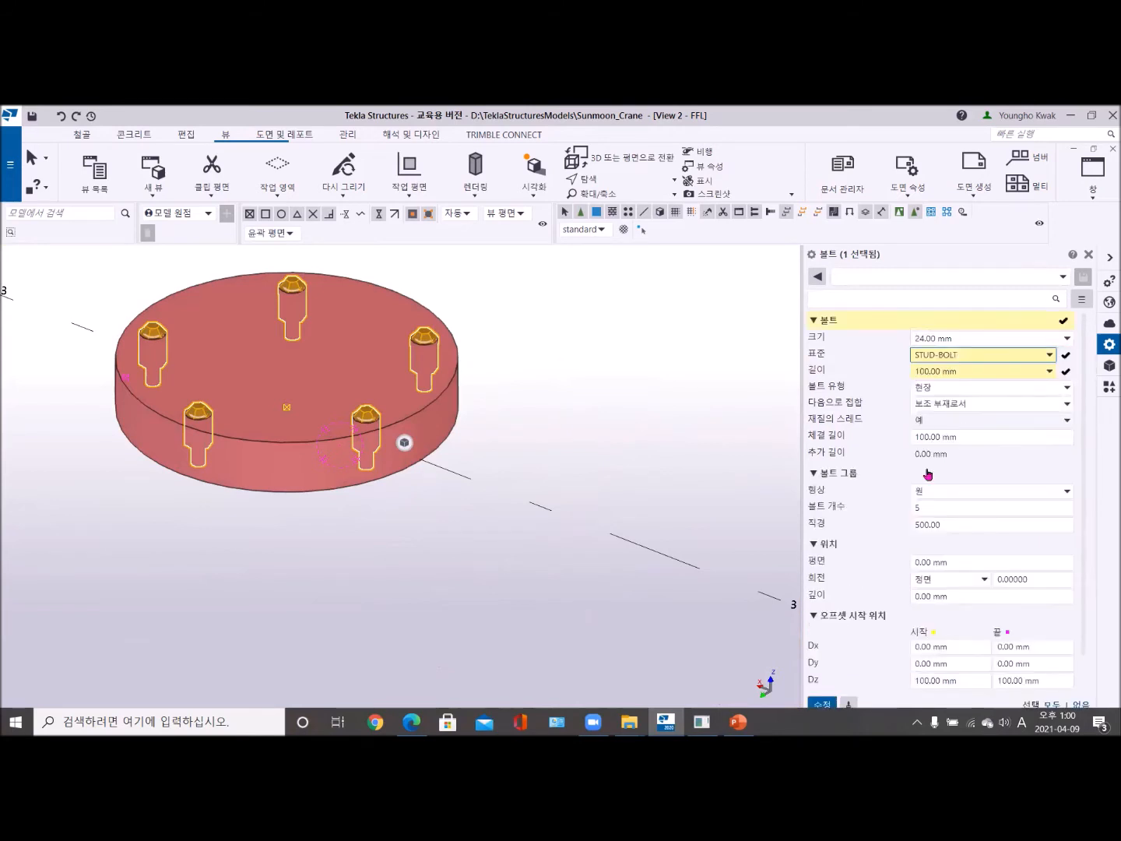
left_click(822, 705)
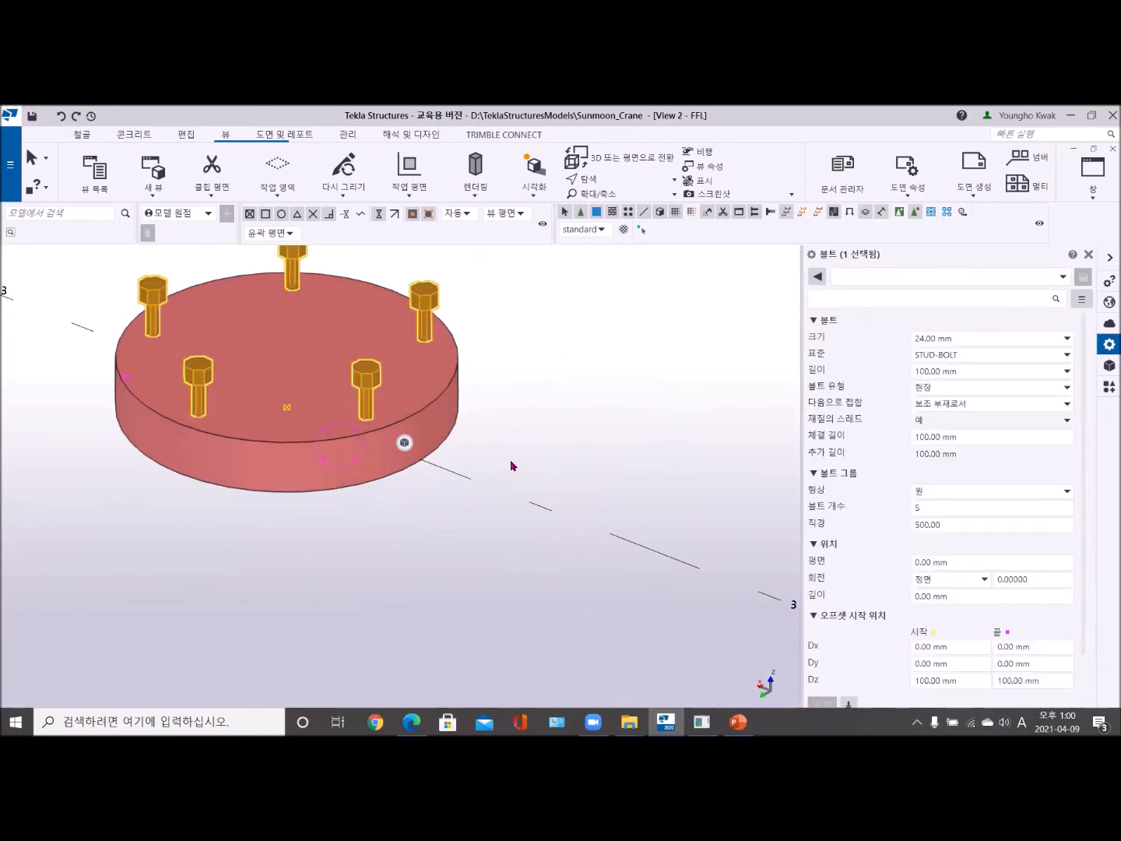
mouse_move(475, 444)
middle_mouse_down("ctrl")
mouse_move(470, 396)
mouse_move(461, 458)
middle_mouse_up("ctrl")
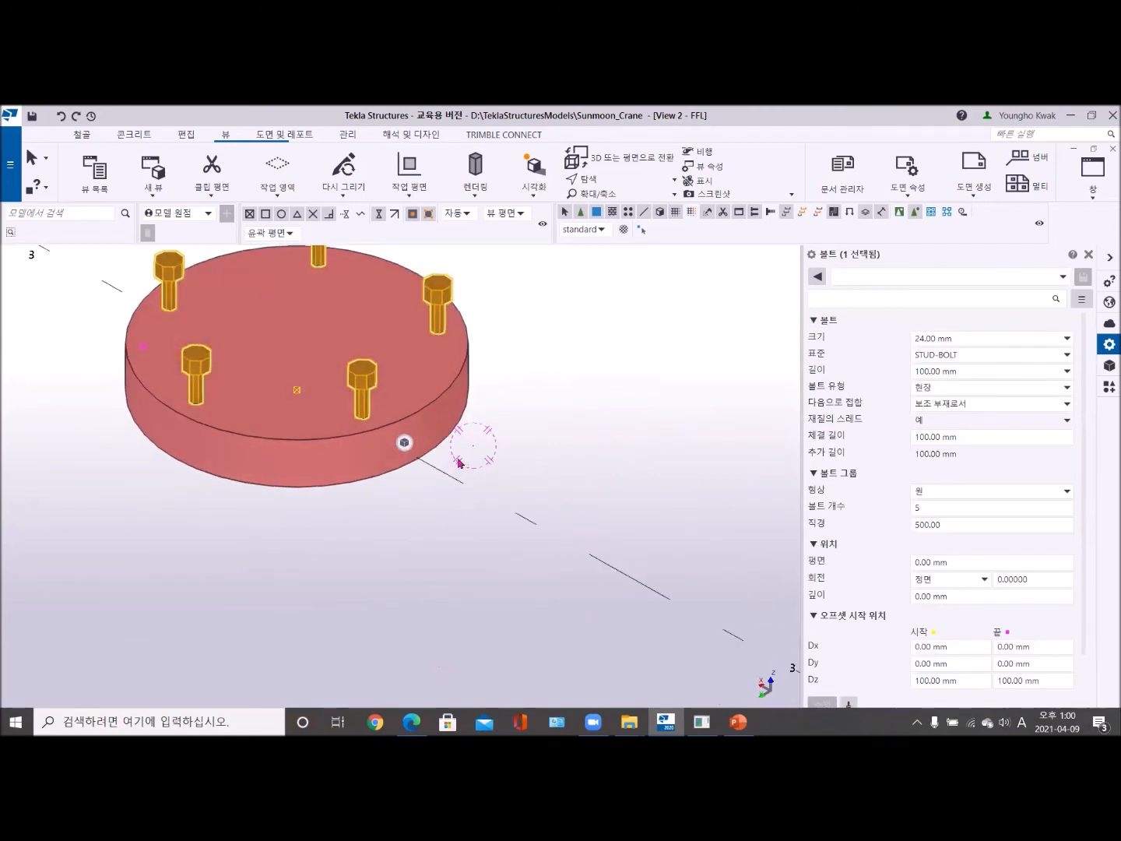
- Change the round plate's bolt standard to SET-AN, apply the modification, and inspect the bolts up close
left_click(1013, 356)
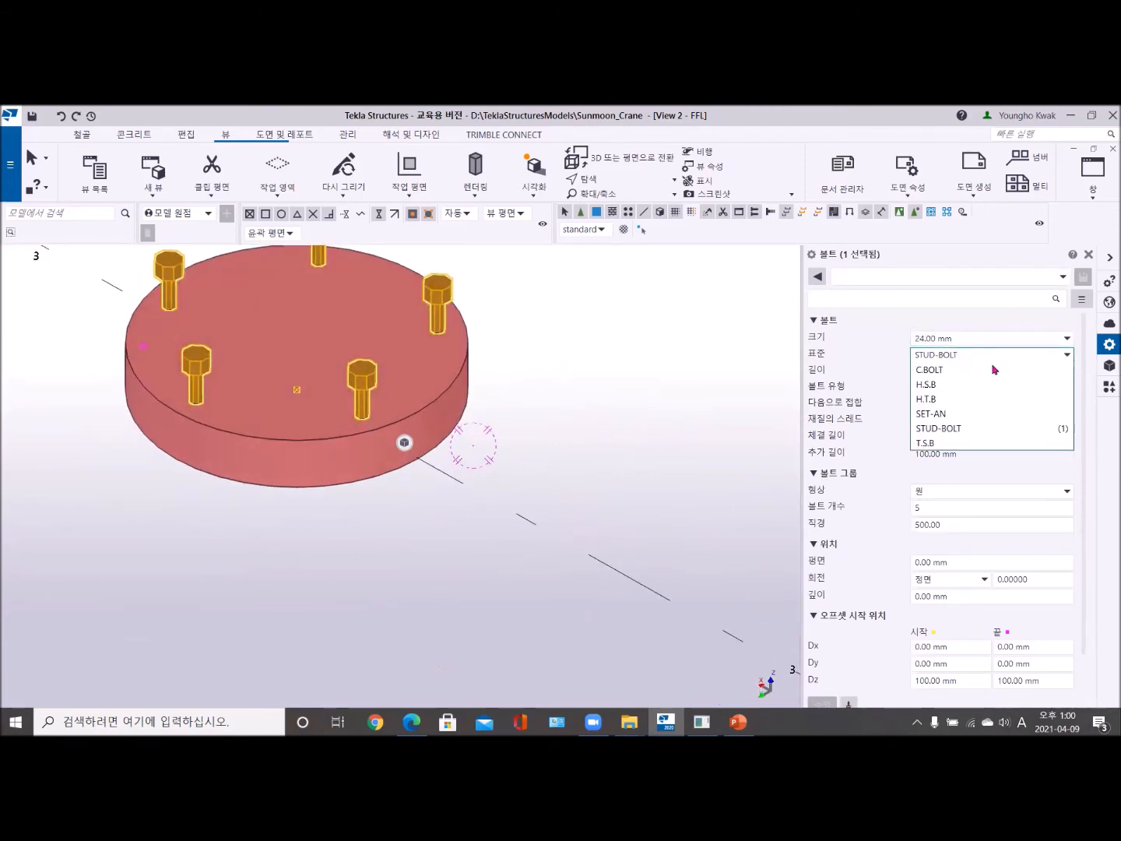
left_click(950, 419)
left_click(821, 703)
left_click(511, 415)
scroll(381, 437, "up", 5)
scroll(388, 445, "down", 4)
scroll(515, 425, "up", 5)
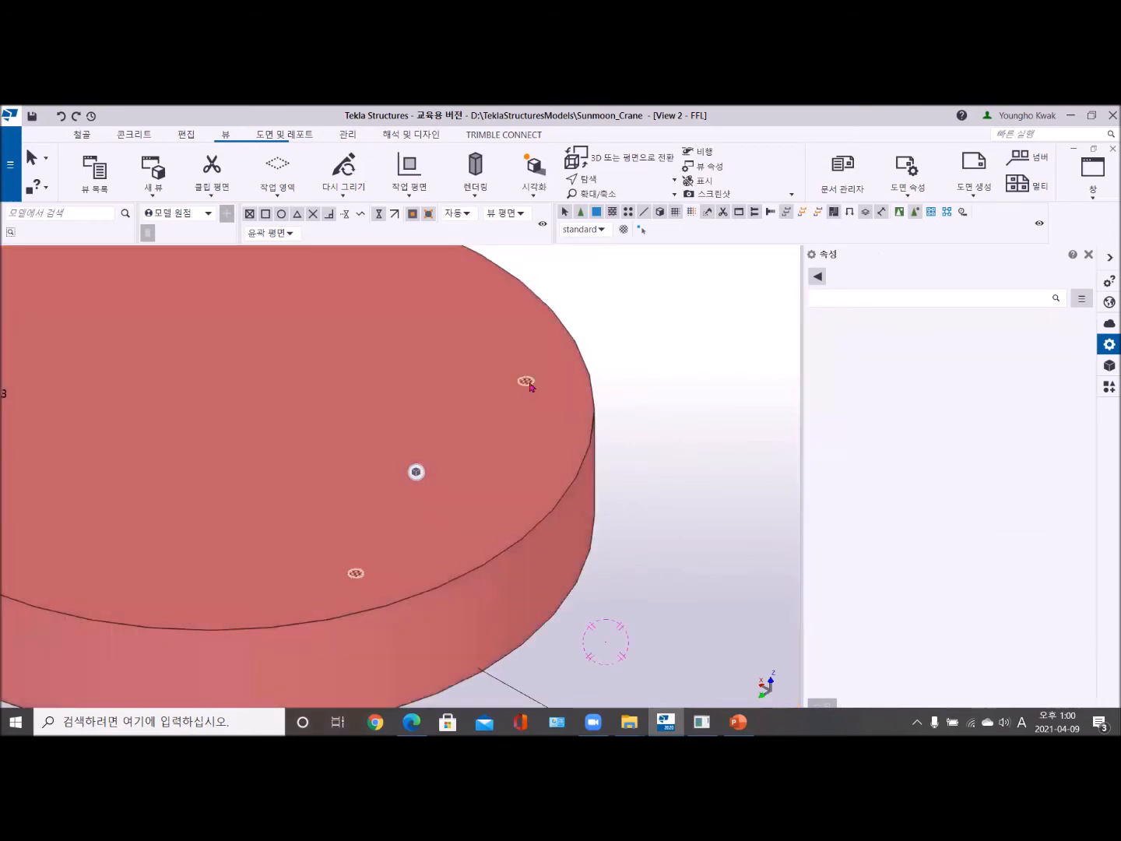
- Set the round plate's bolt group to the T.S.B standard with a 24 mm size and apply the modification
left_click(528, 381)
left_click(1004, 359)
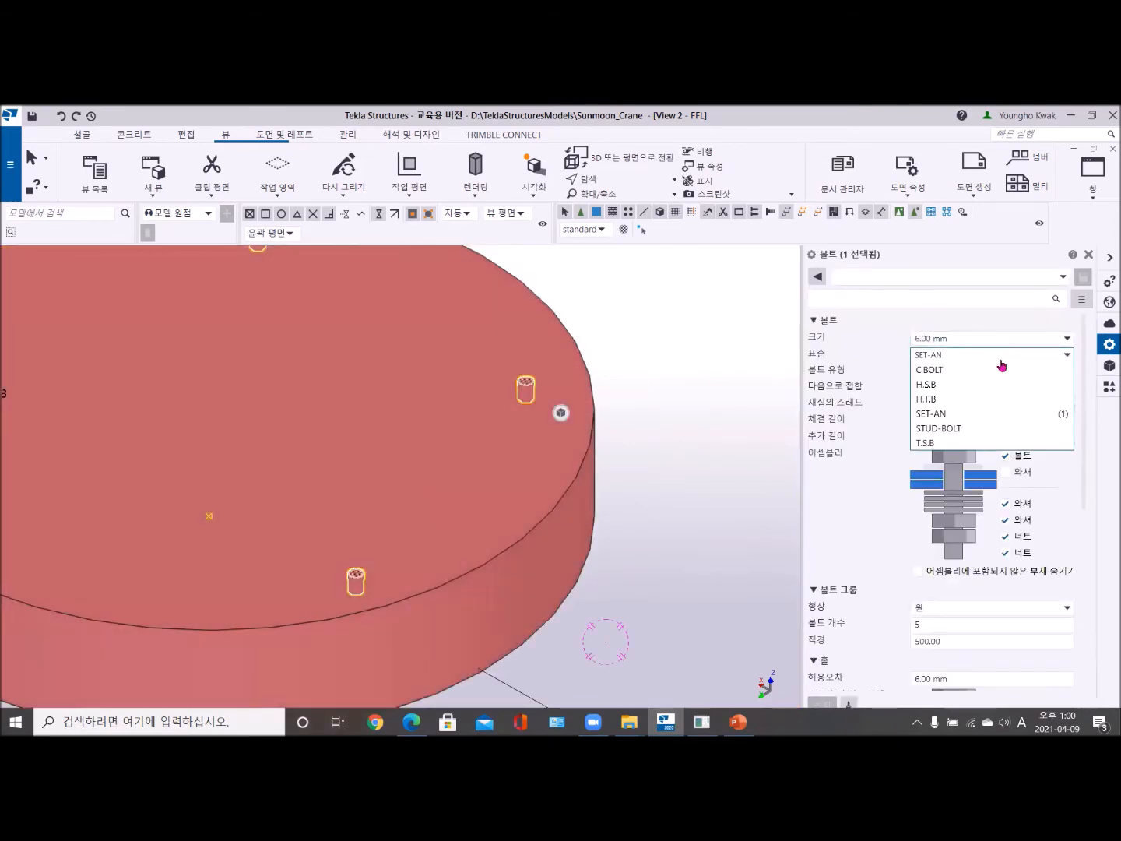
left_click(968, 443)
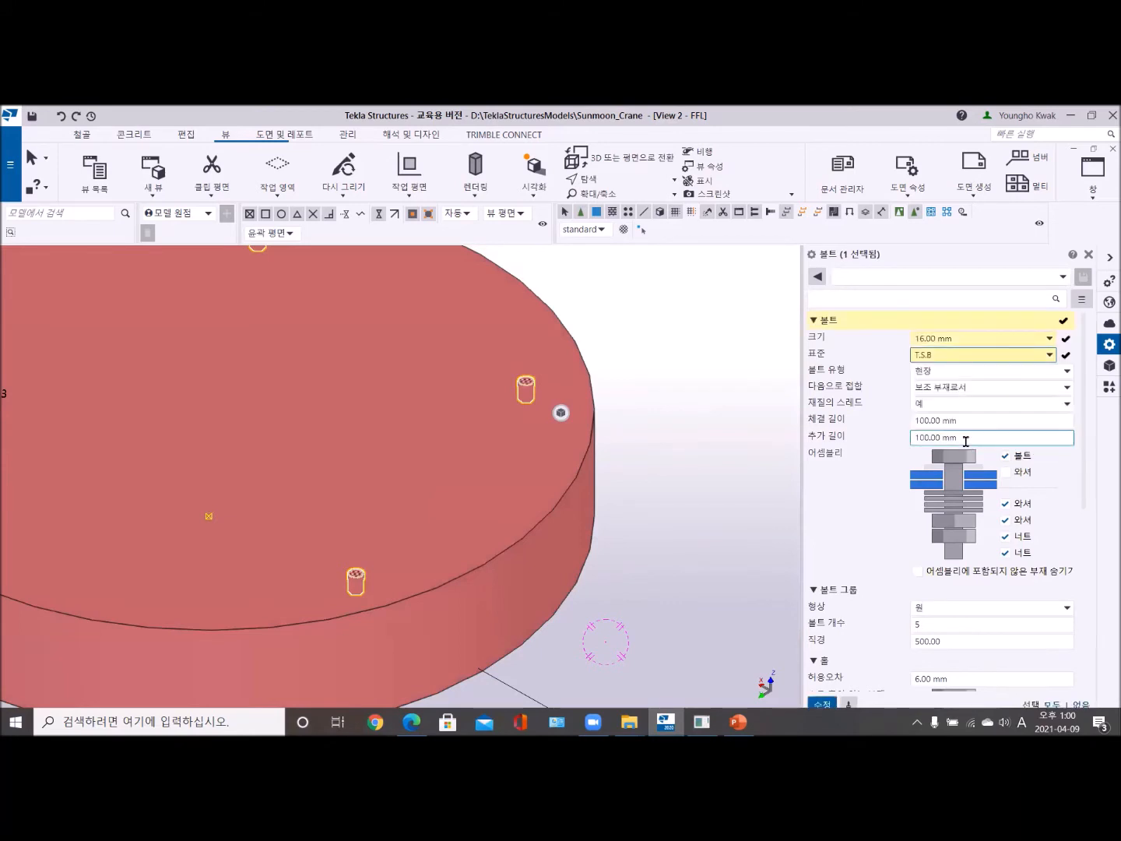
left_click(976, 342)
left_click(970, 398)
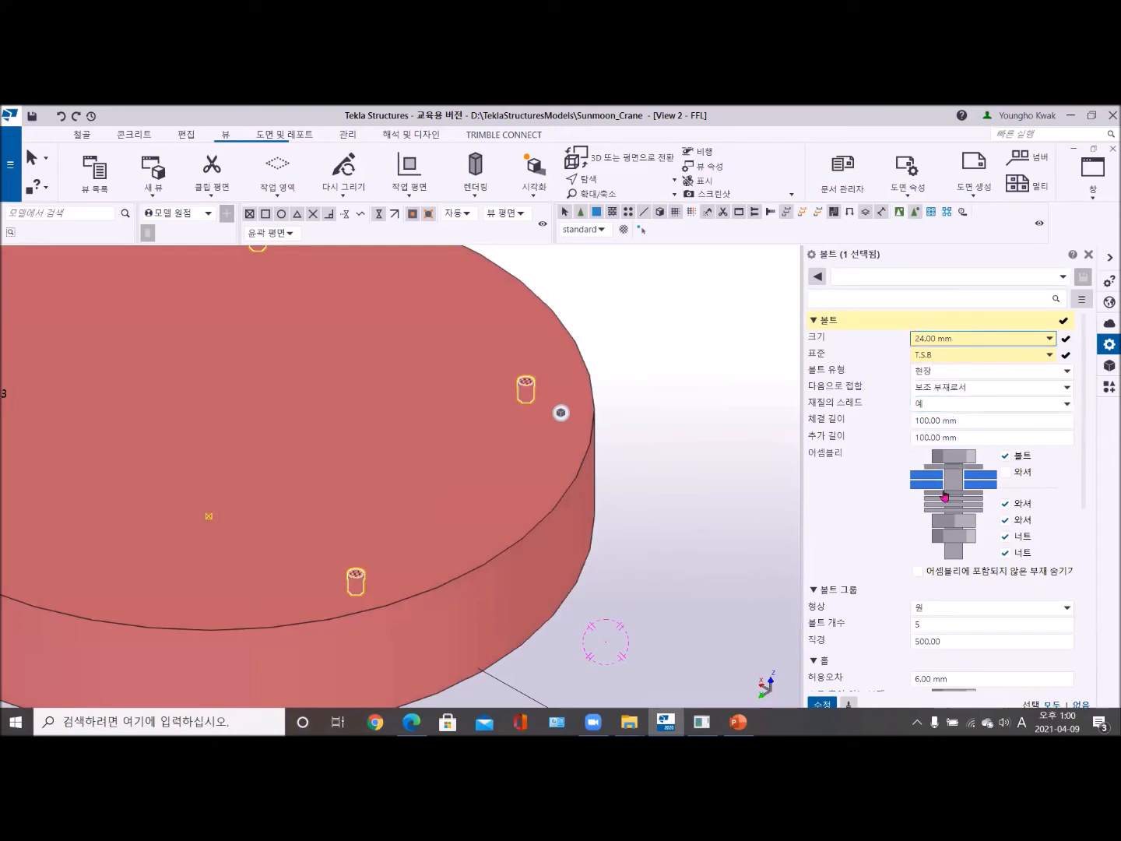
scroll(998, 603, "down", 2)
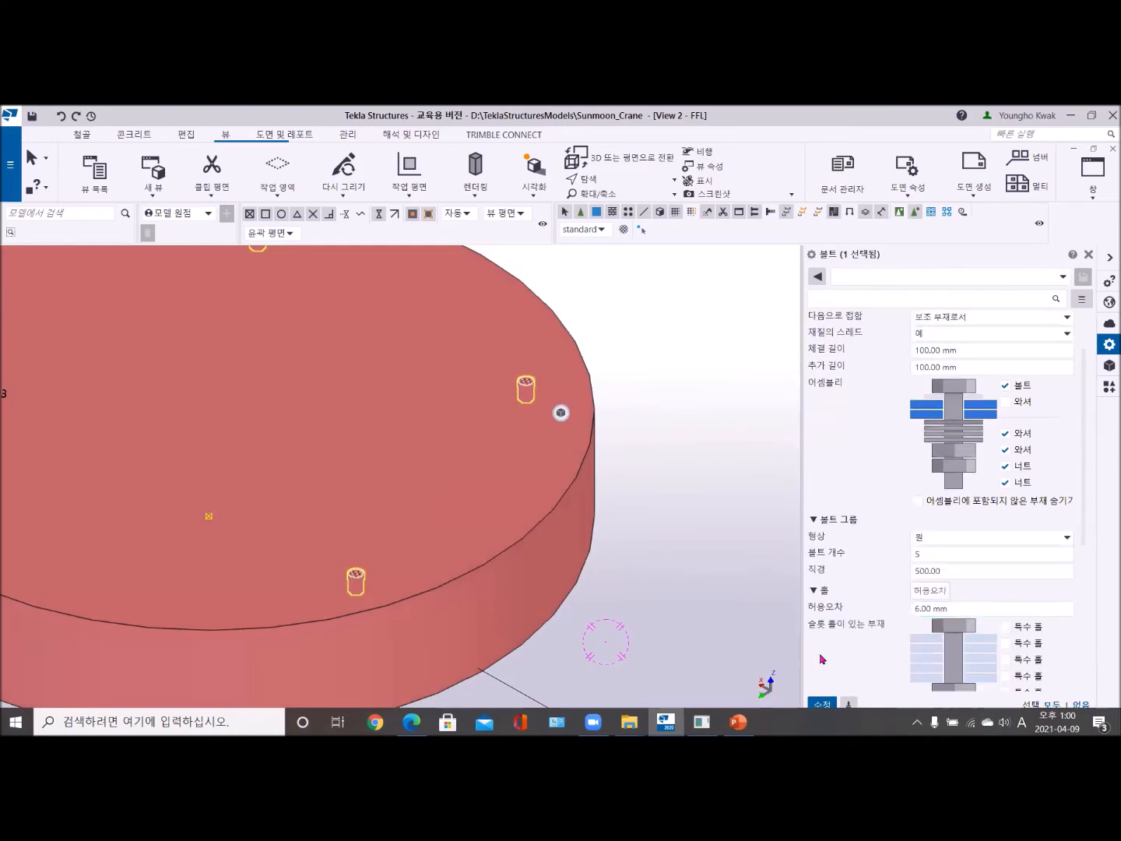
left_click(816, 704)
left_click(671, 457)
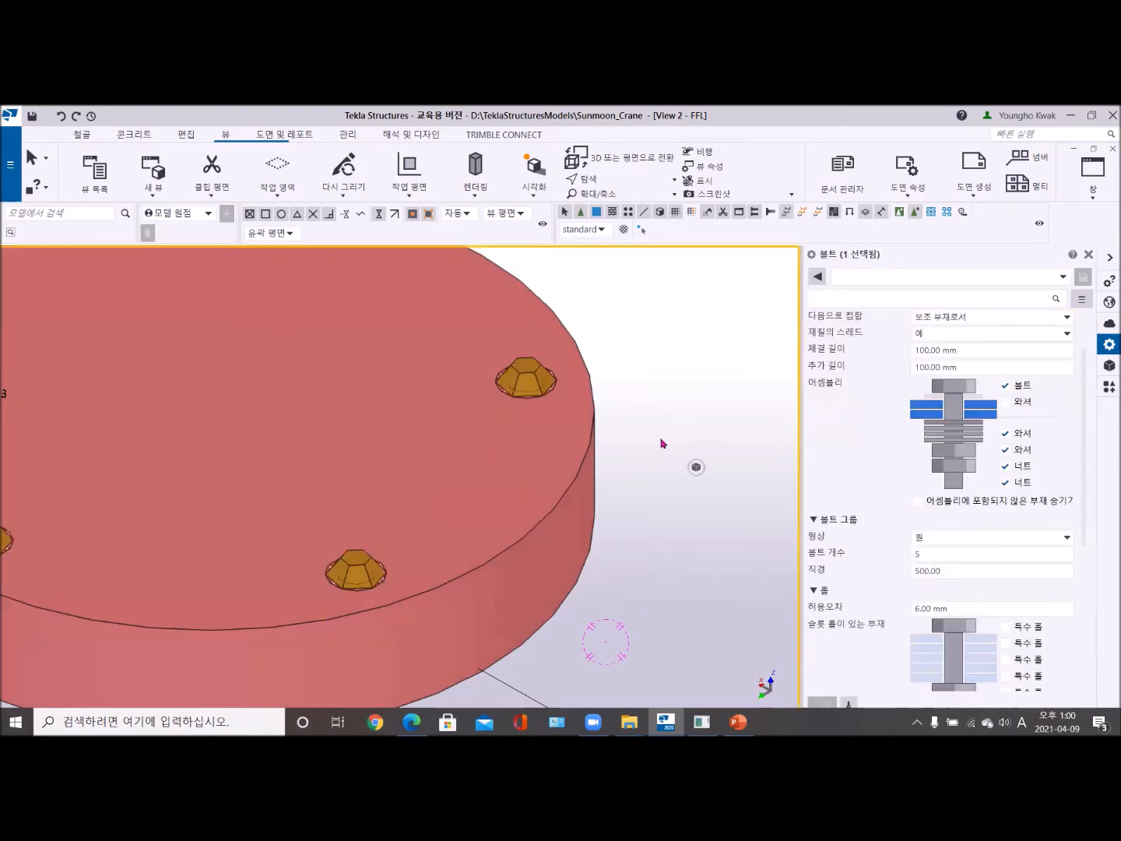
- Delete the round plate and its bolts together with the base plate and concrete footing at grid intersection A-3
scroll(678, 454, "down", 3)
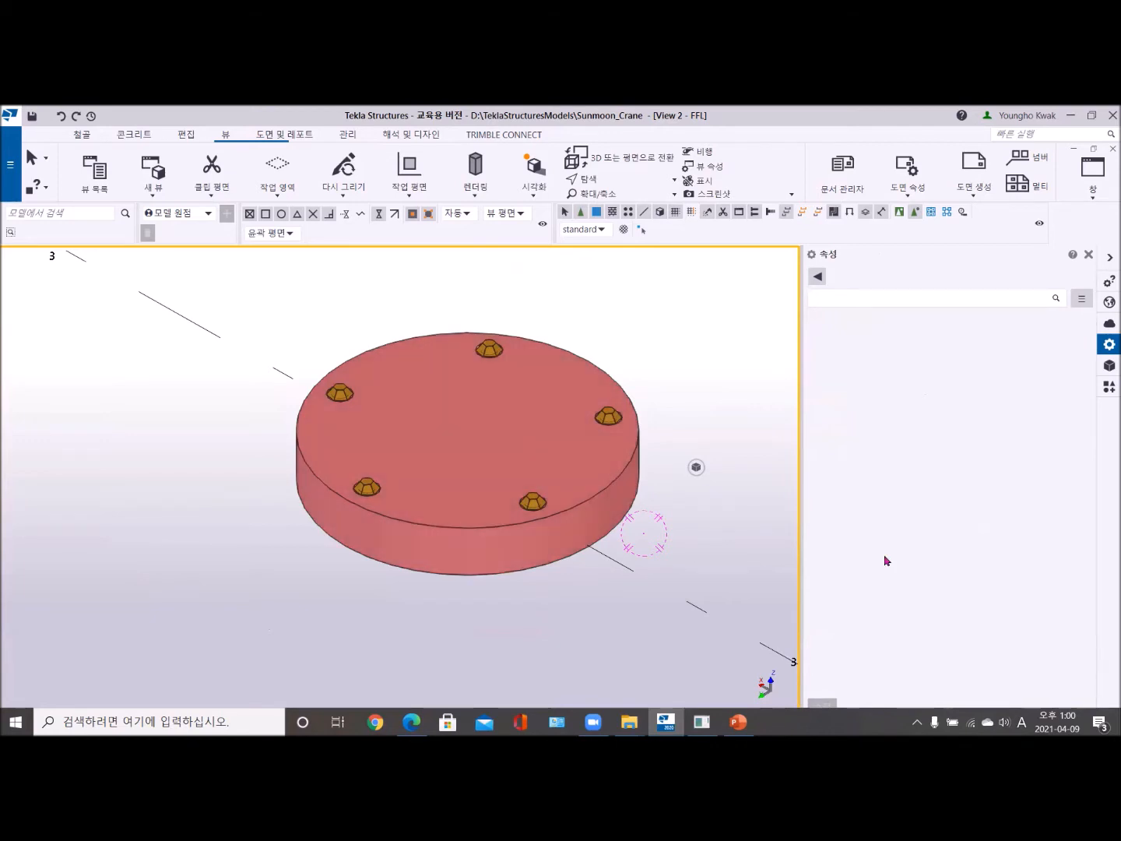
scroll(556, 577, "down", 5)
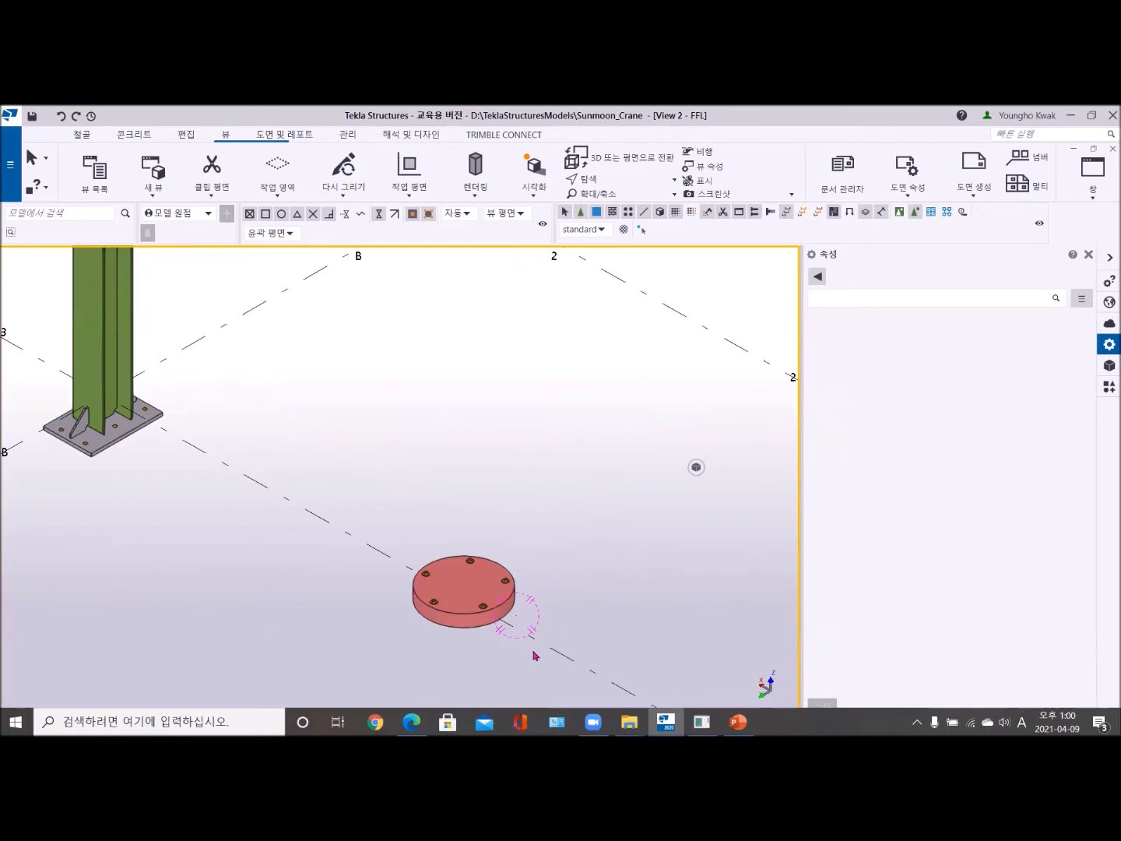
scroll(561, 658, "down", 5)
middle_click_drag(565, 655, 405, 535)
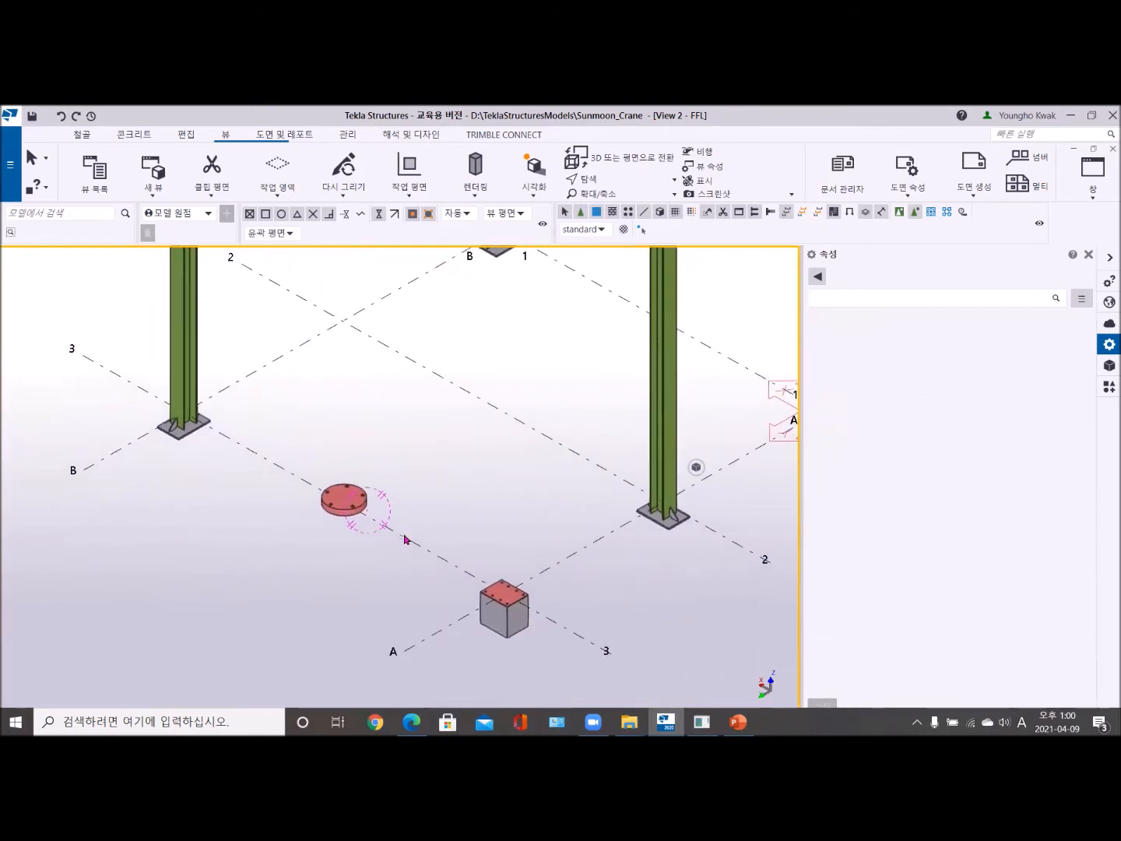
scroll(547, 640, "up", 2)
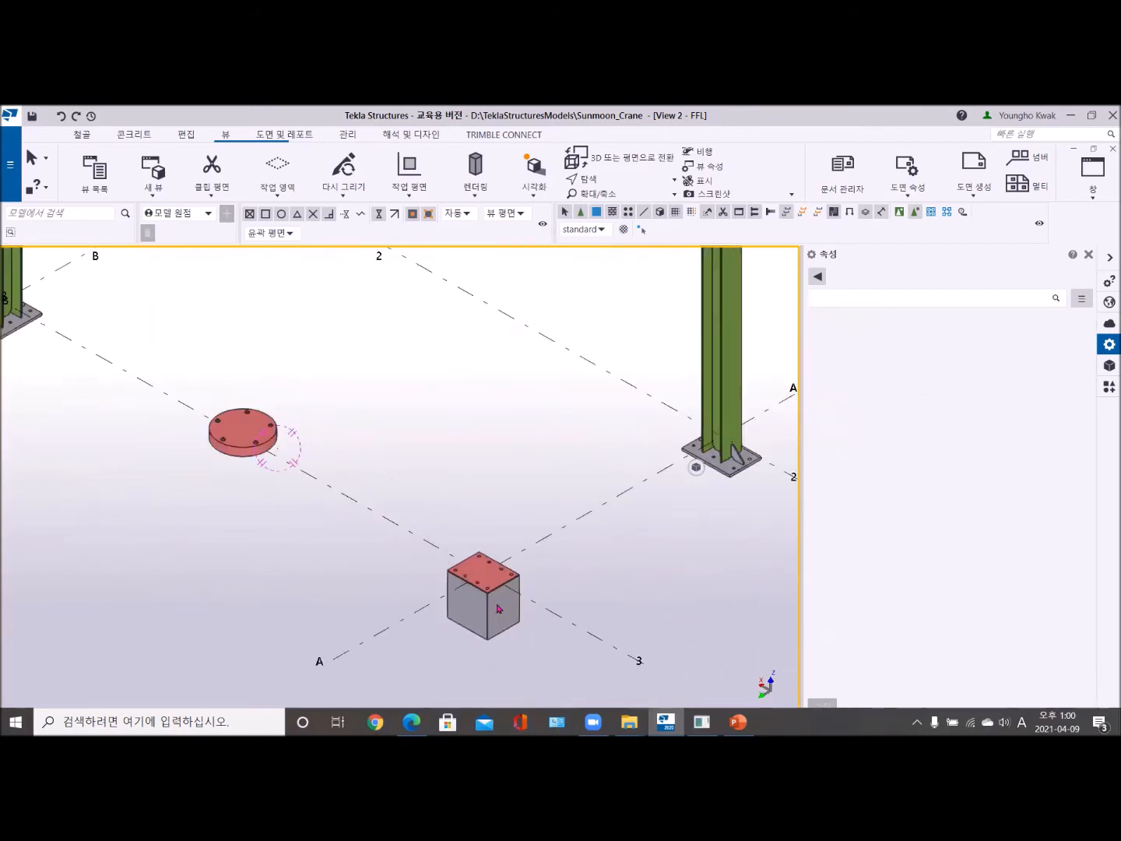
left_click_drag(158, 340, 557, 671)
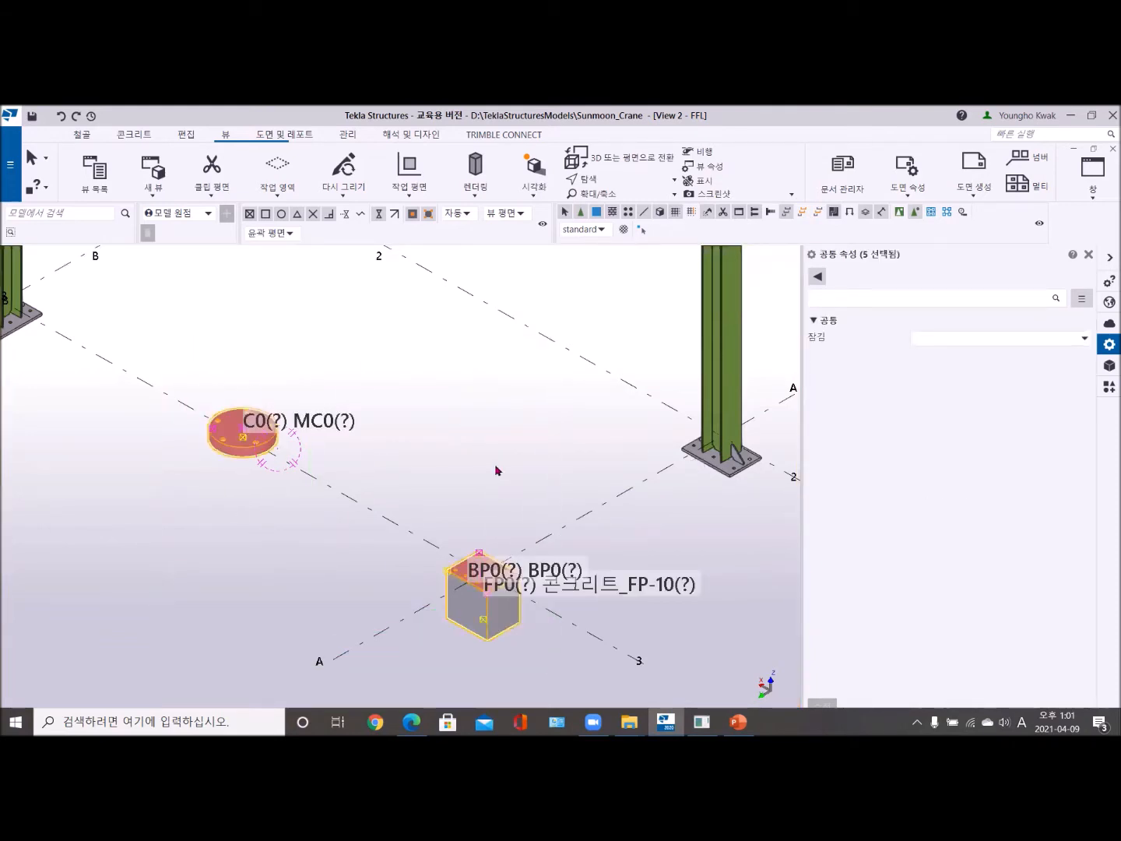
key("Delete")
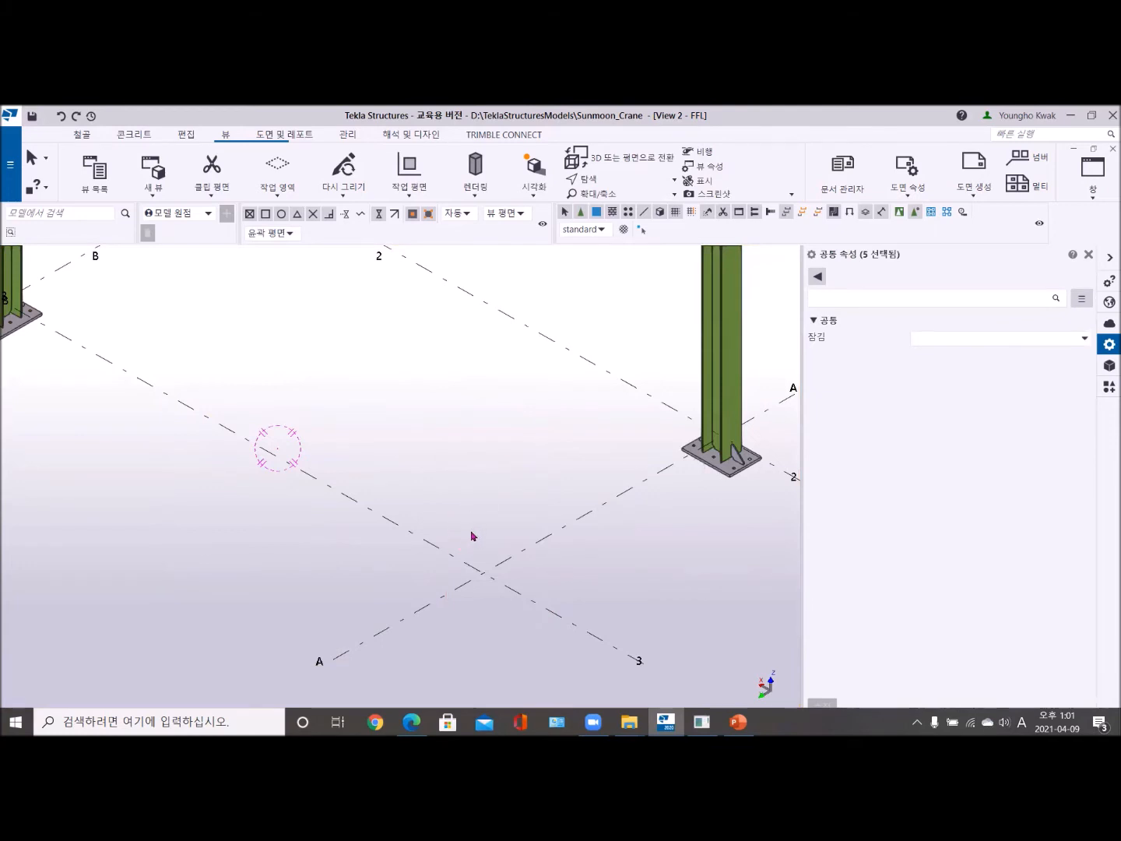
middle_click_drag(472, 537, 497, 508)
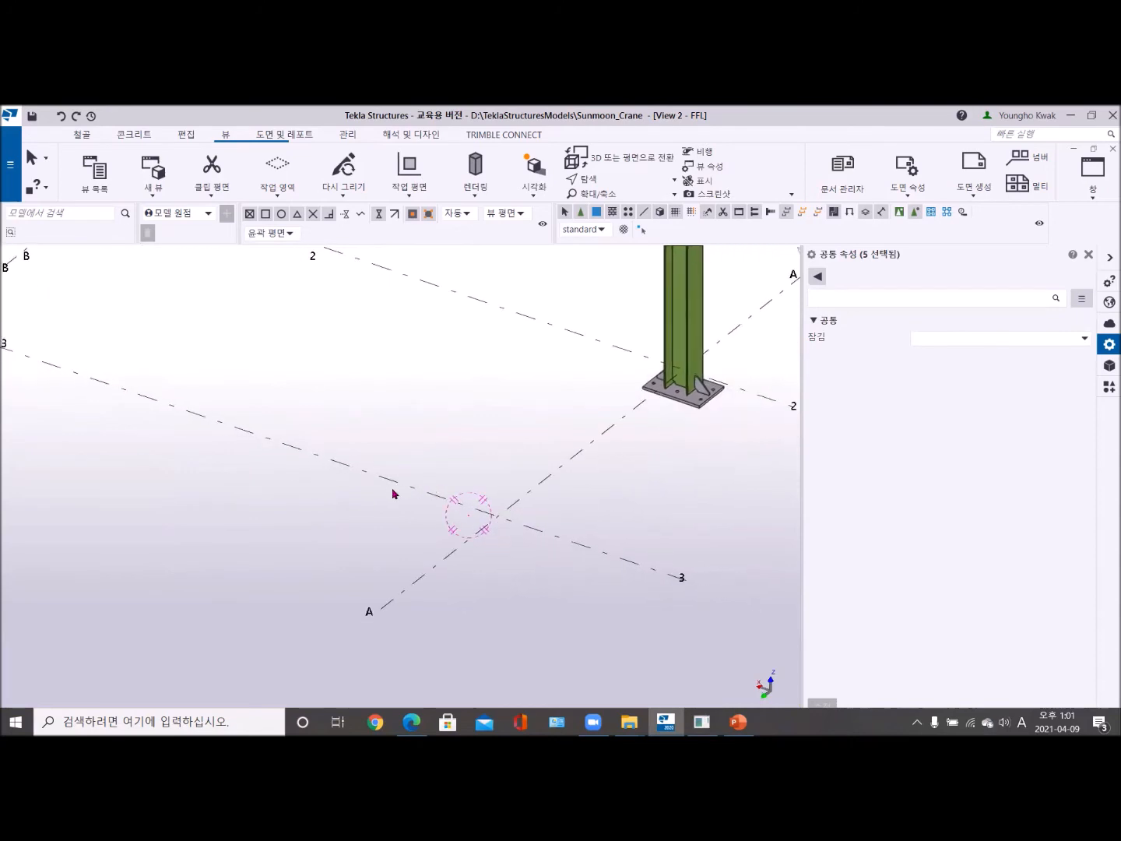
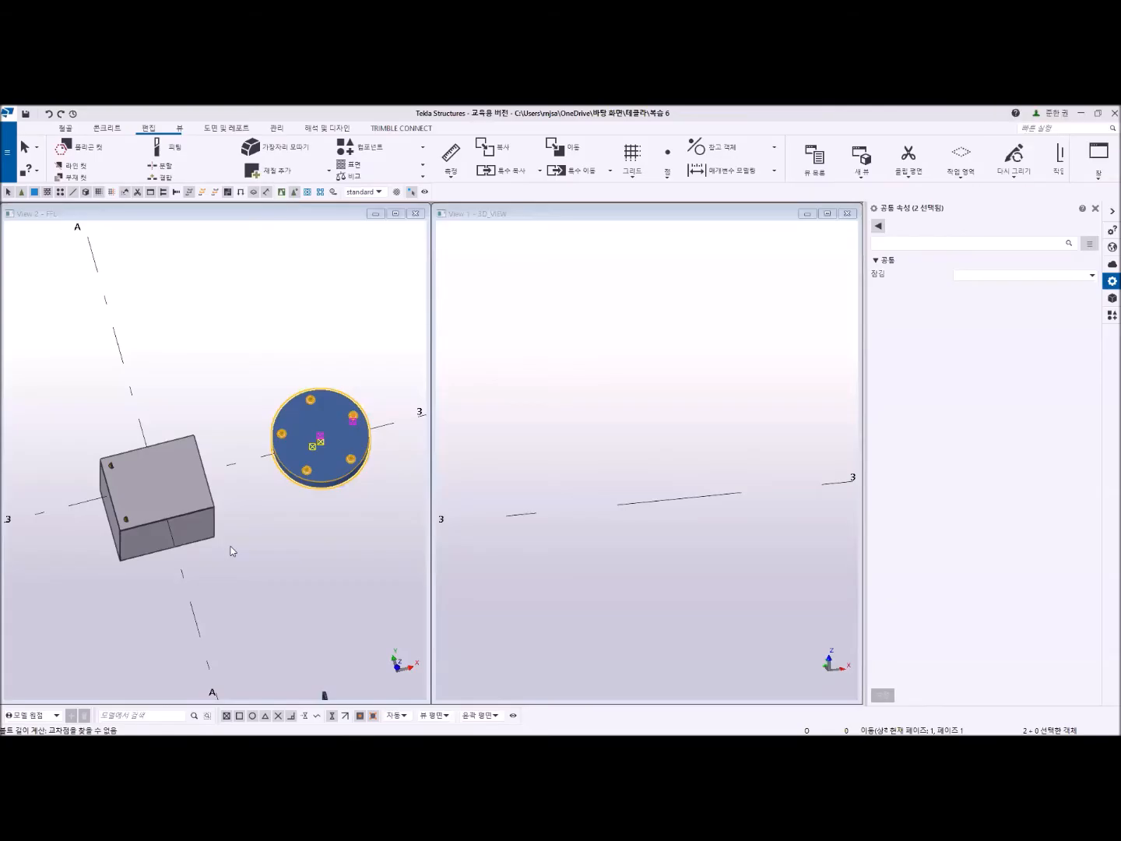
- Maximize the FFL view and turn it toward the base plate at grid intersection A-3
scroll(250, 489, "up", 3)
scroll(250, 489, "down", 3)
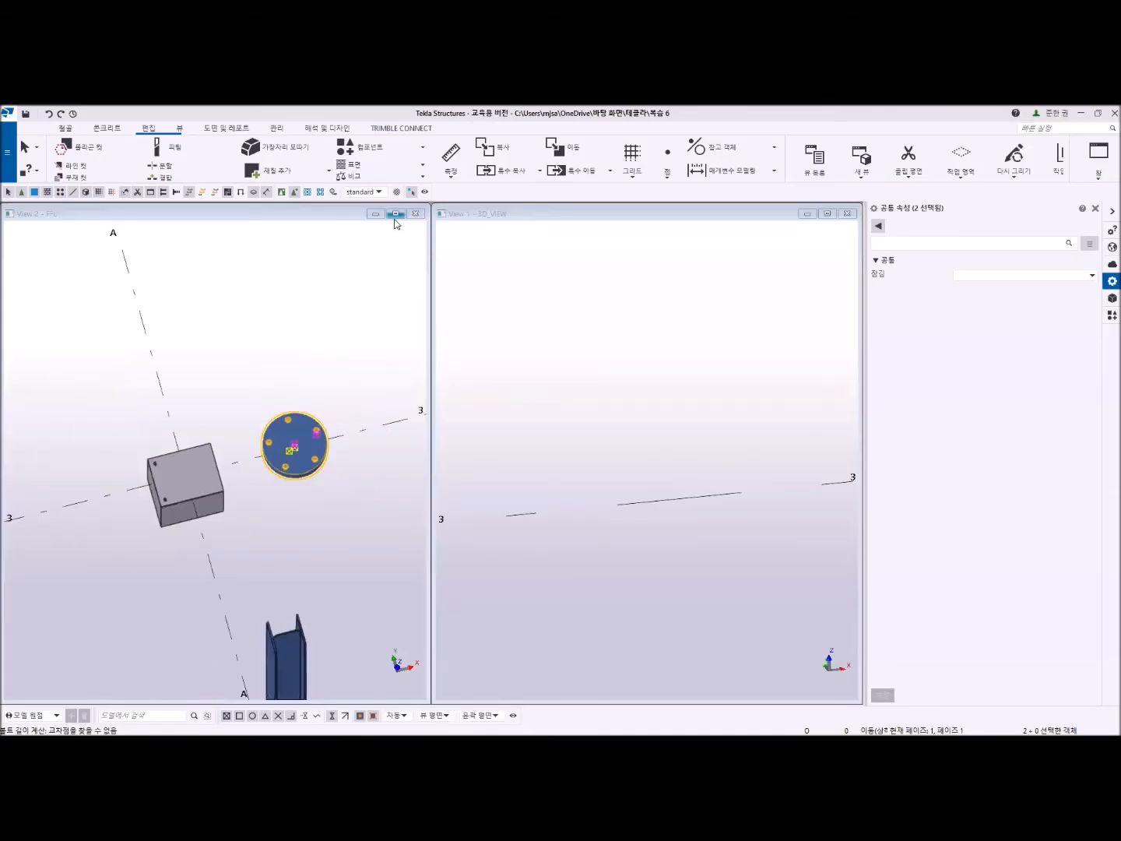
left_click(396, 214)
scroll(487, 528, "up", 3)
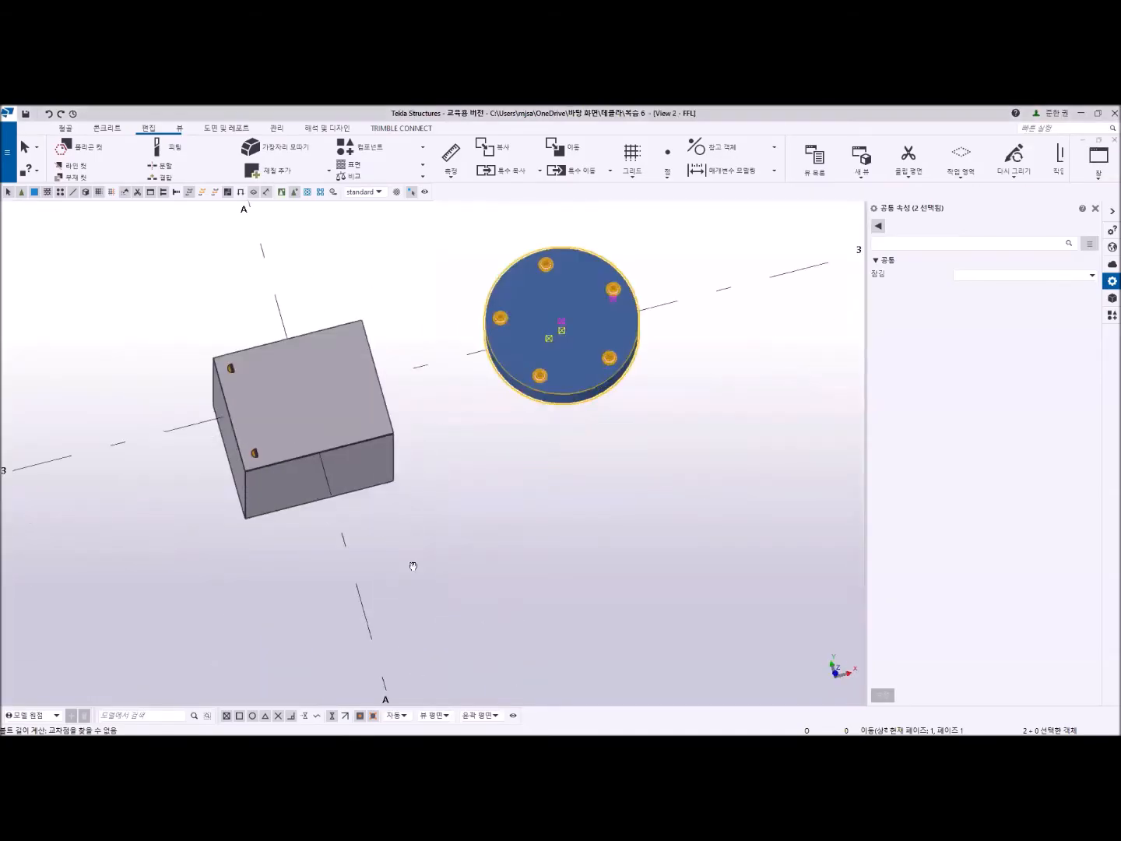
middle_click_drag(530, 514, 580, 515, "ctrl")
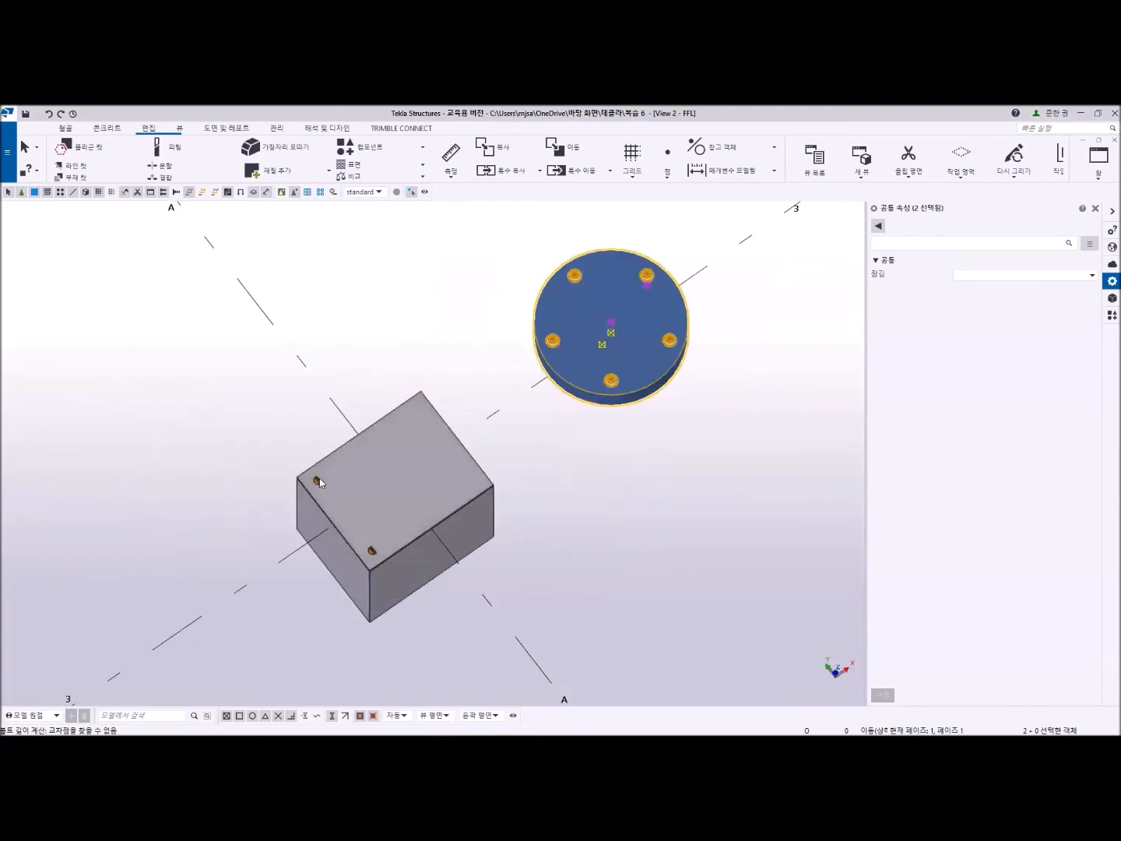
- Enable the bolt, lower washer and nut in the base plate's bolt group, apply the modification, and inspect the bolts
left_click(319, 479)
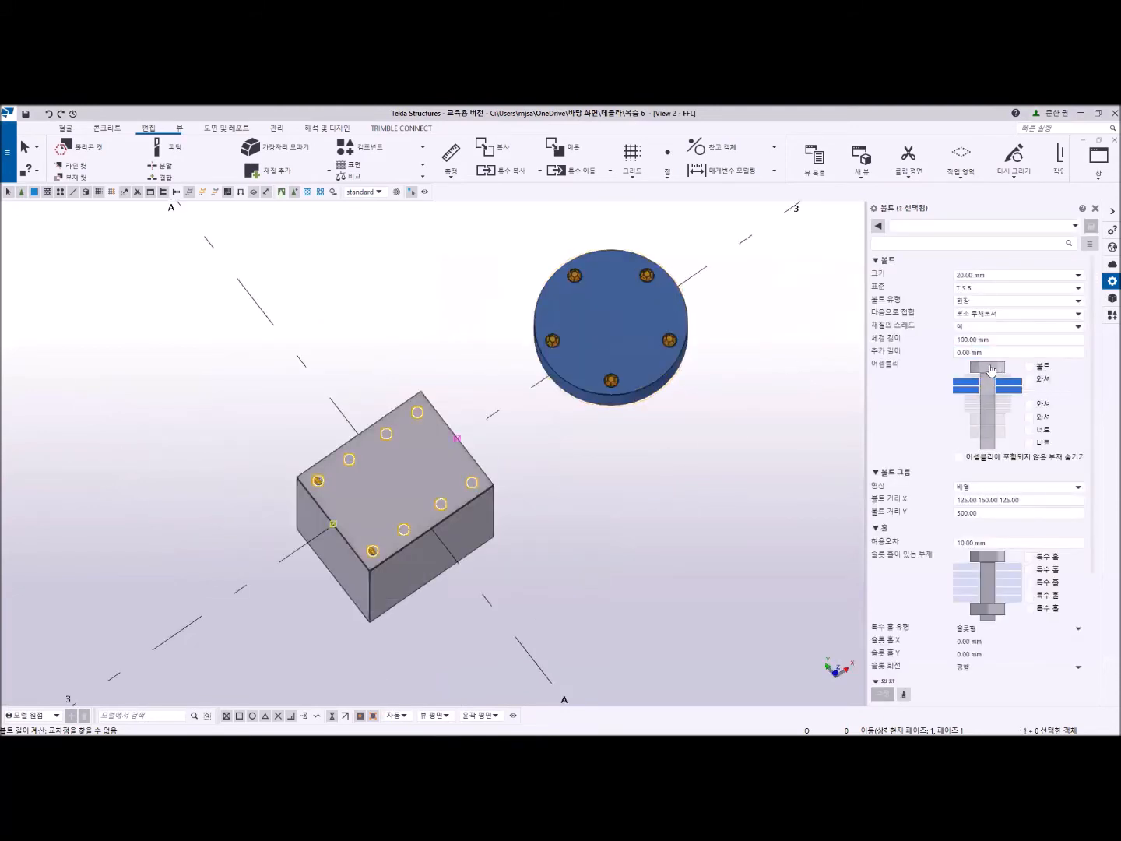
left_click(1029, 366)
left_click(882, 693)
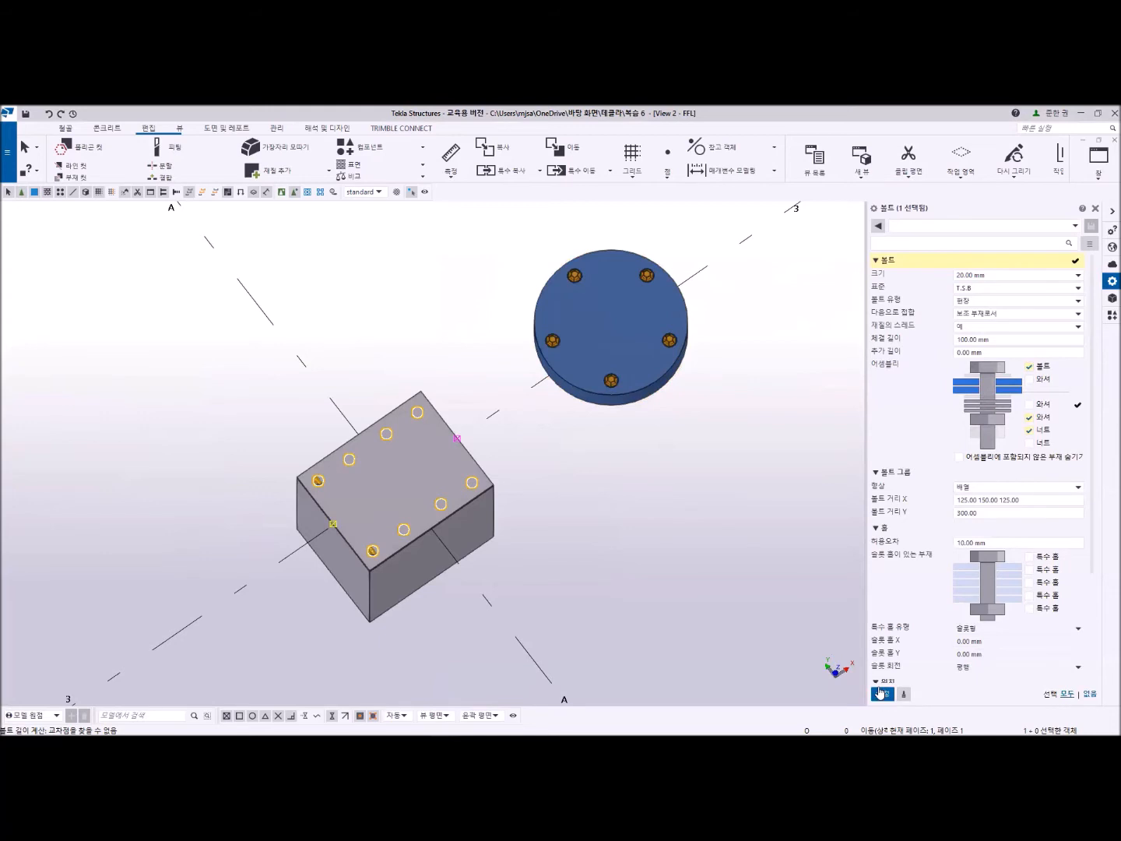
left_click(724, 416)
left_click(313, 484)
scroll(315, 483, "up", 2)
left_click(705, 631)
scroll(371, 574, "up", 2)
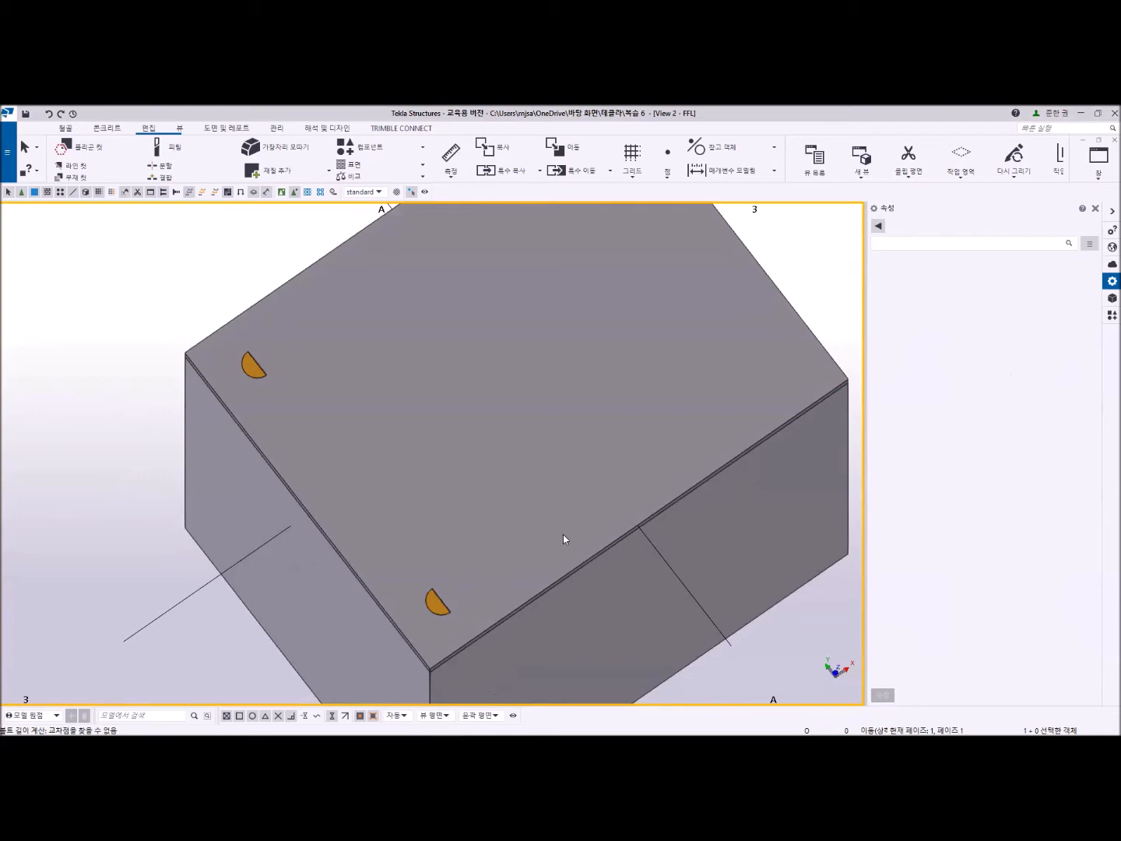
scroll(546, 454, "down", 6)
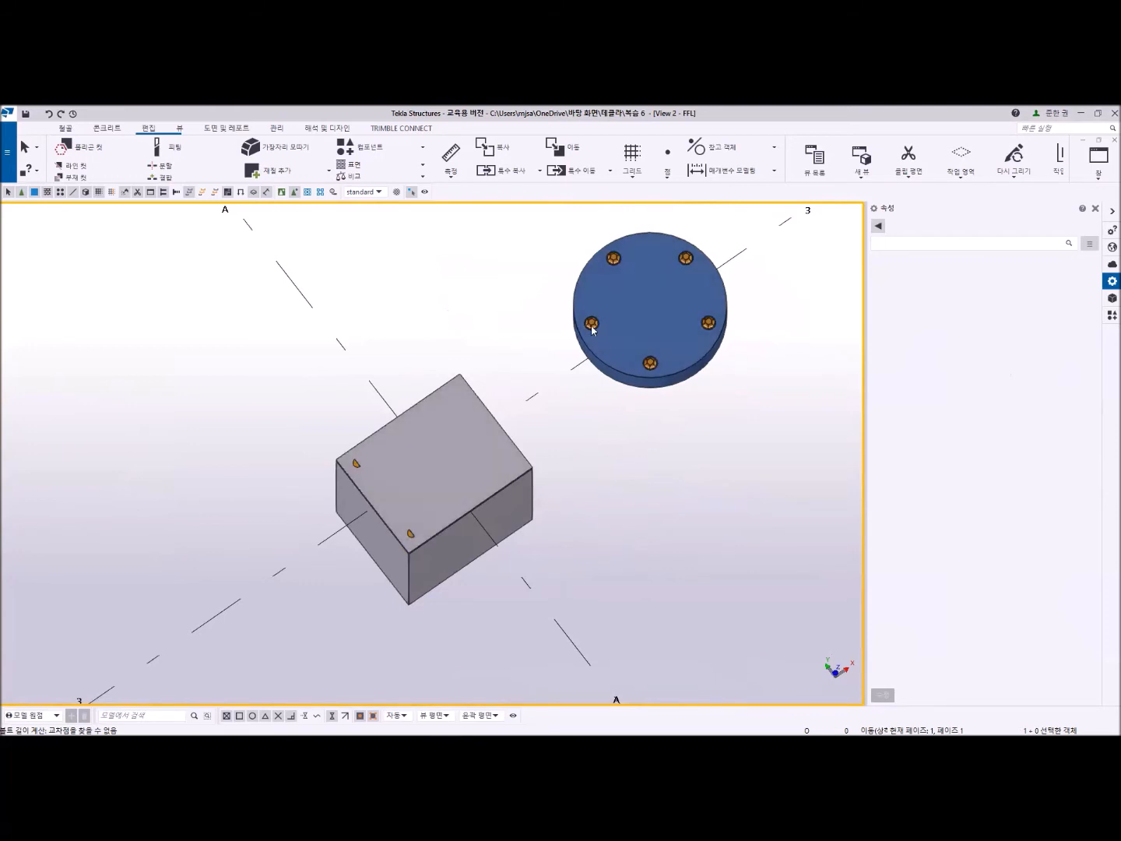
- Disable the bolt, washer and nut in the round plate's circular bolt group and apply the modification to leave only holes
left_click(591, 328)
left_click(987, 437)
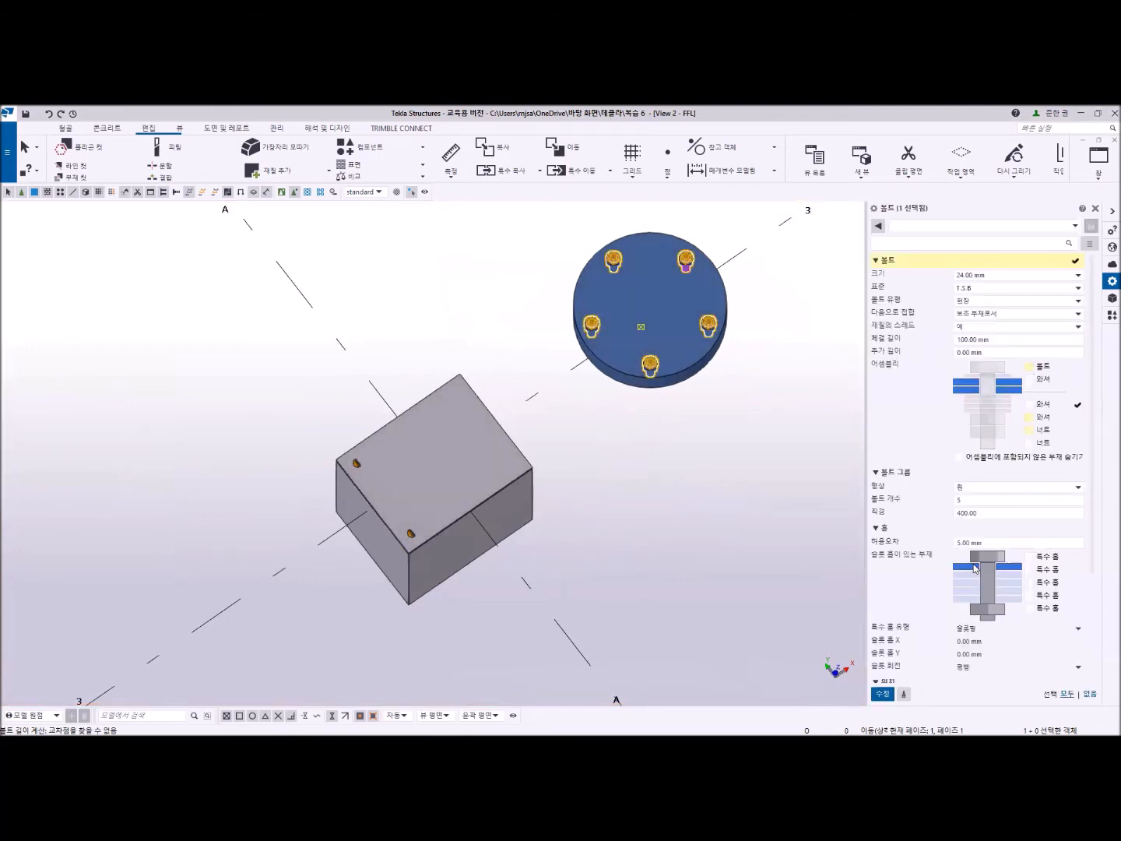
left_click(882, 694)
scroll(604, 325, "up", 3)
left_click(588, 463)
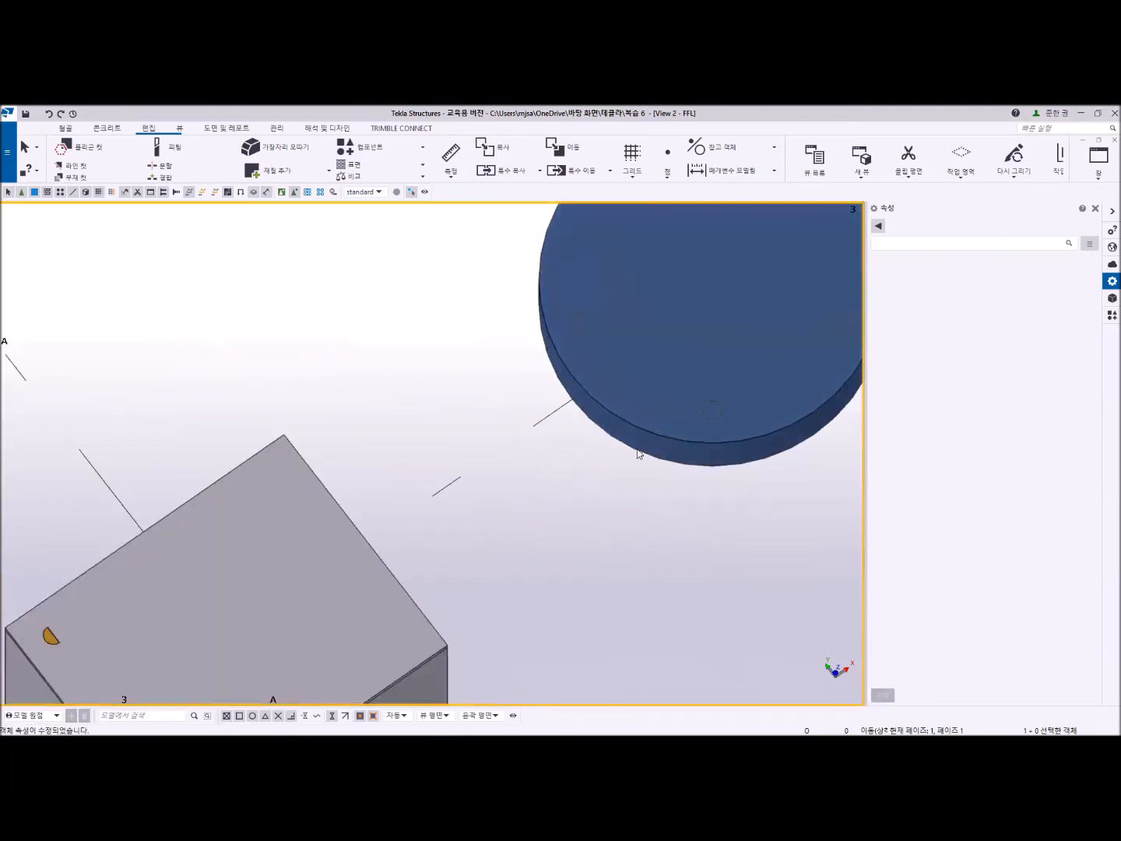
- Examine the base plate's bolt group up close and review its assembly, hole, position and offset settings
scroll(637, 452, "down", 3)
scroll(698, 380, "up", 3)
middle_click_drag(435, 636, 621, 419)
middle_click_drag(432, 446, 493, 415)
scroll(226, 486, "up", 1)
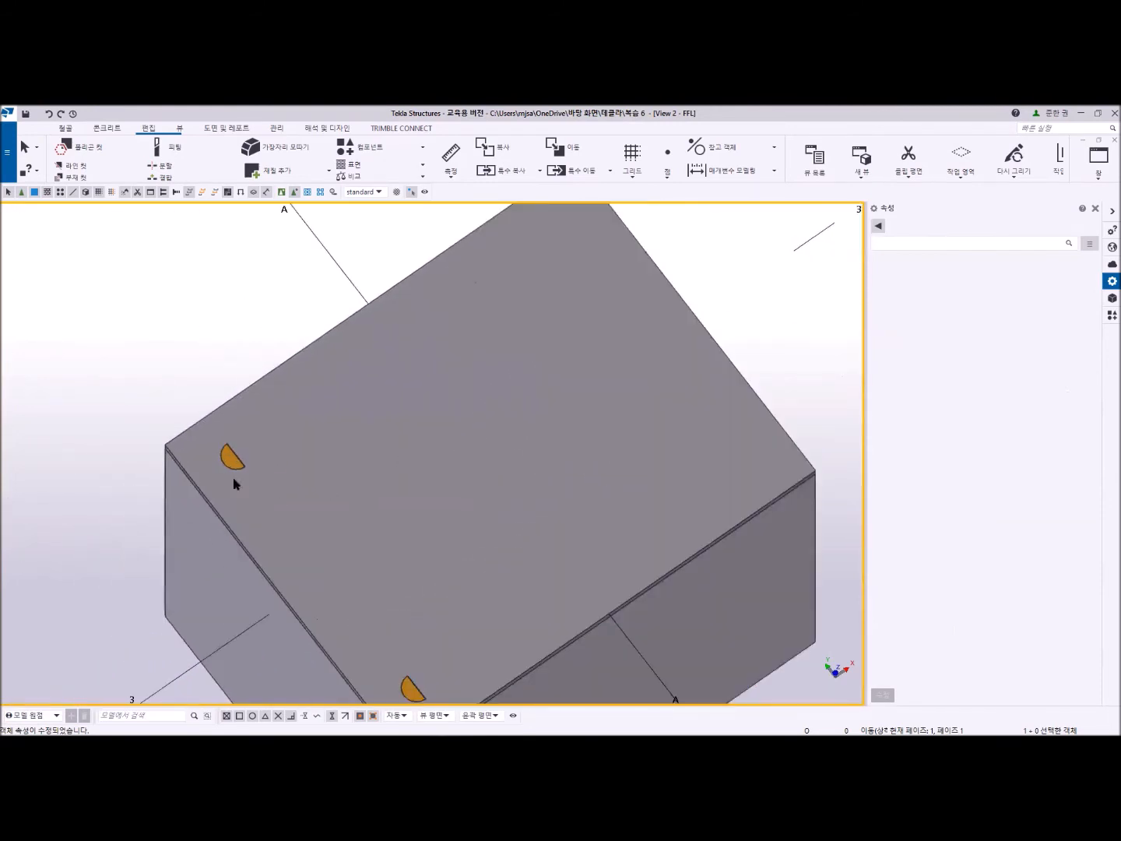
left_click(228, 453)
scroll(538, 445, "down", 2)
left_click(746, 472)
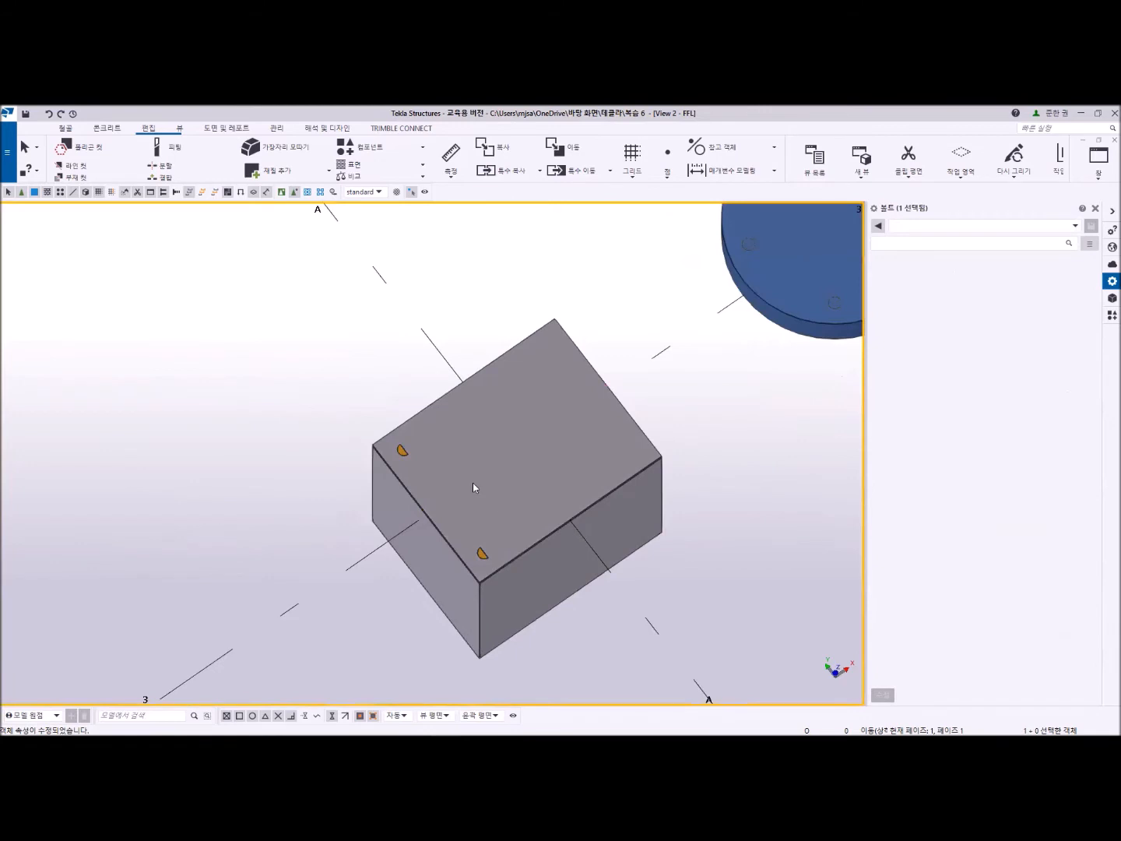
scroll(378, 443, "up", 4)
left_click(346, 432)
scroll(343, 429, "up", 4)
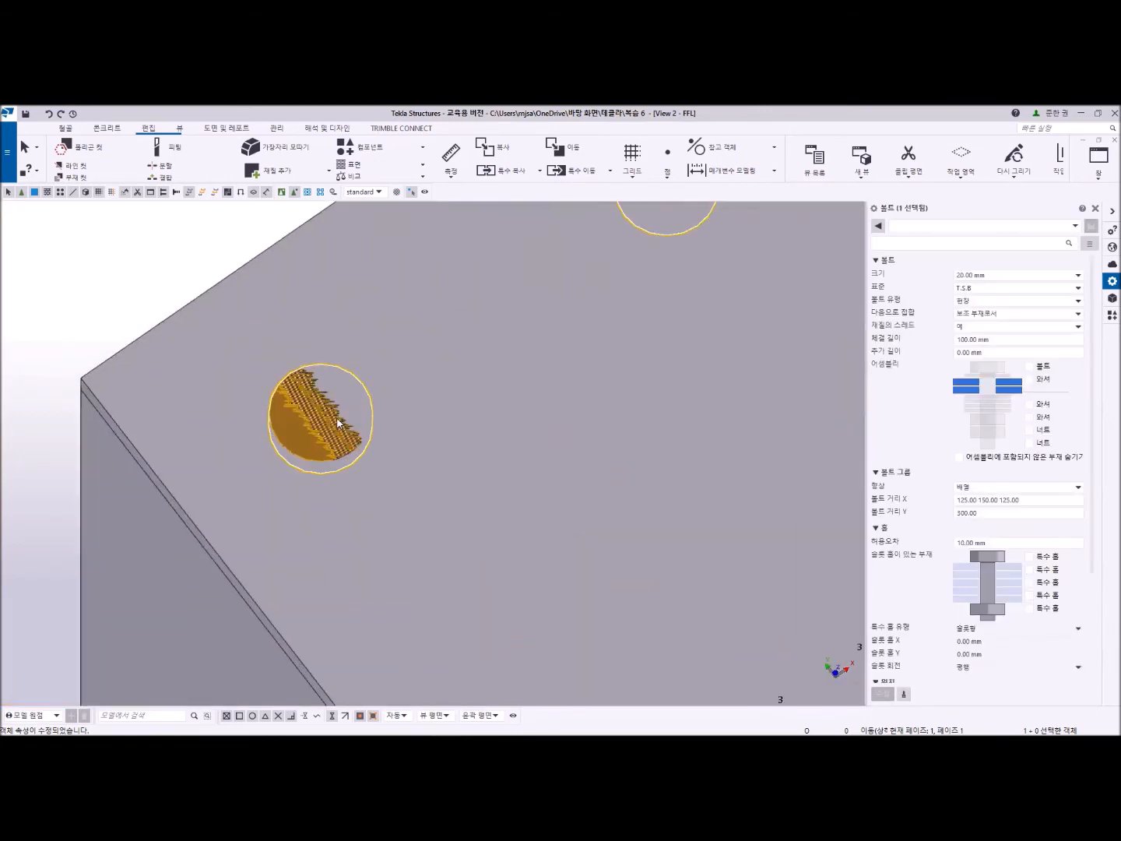
scroll(337, 422, "down", 6)
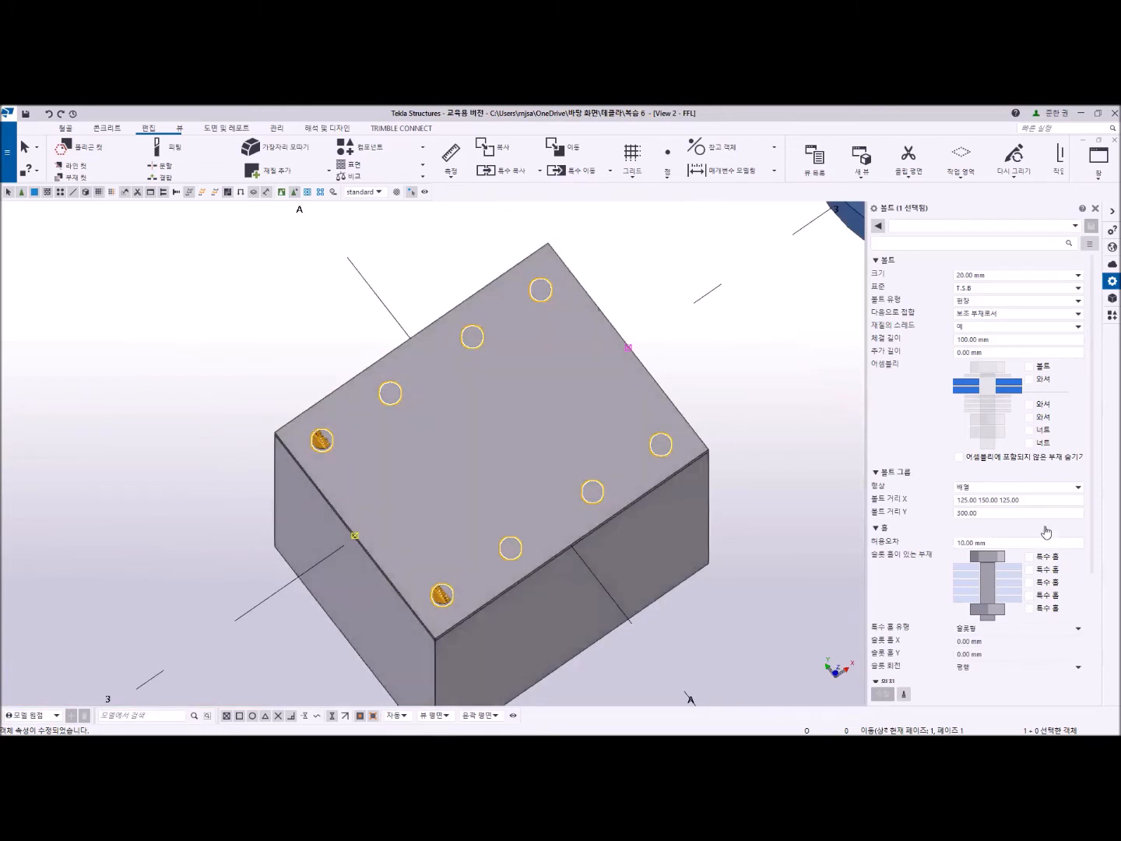
scroll(1005, 544, "down", 3)
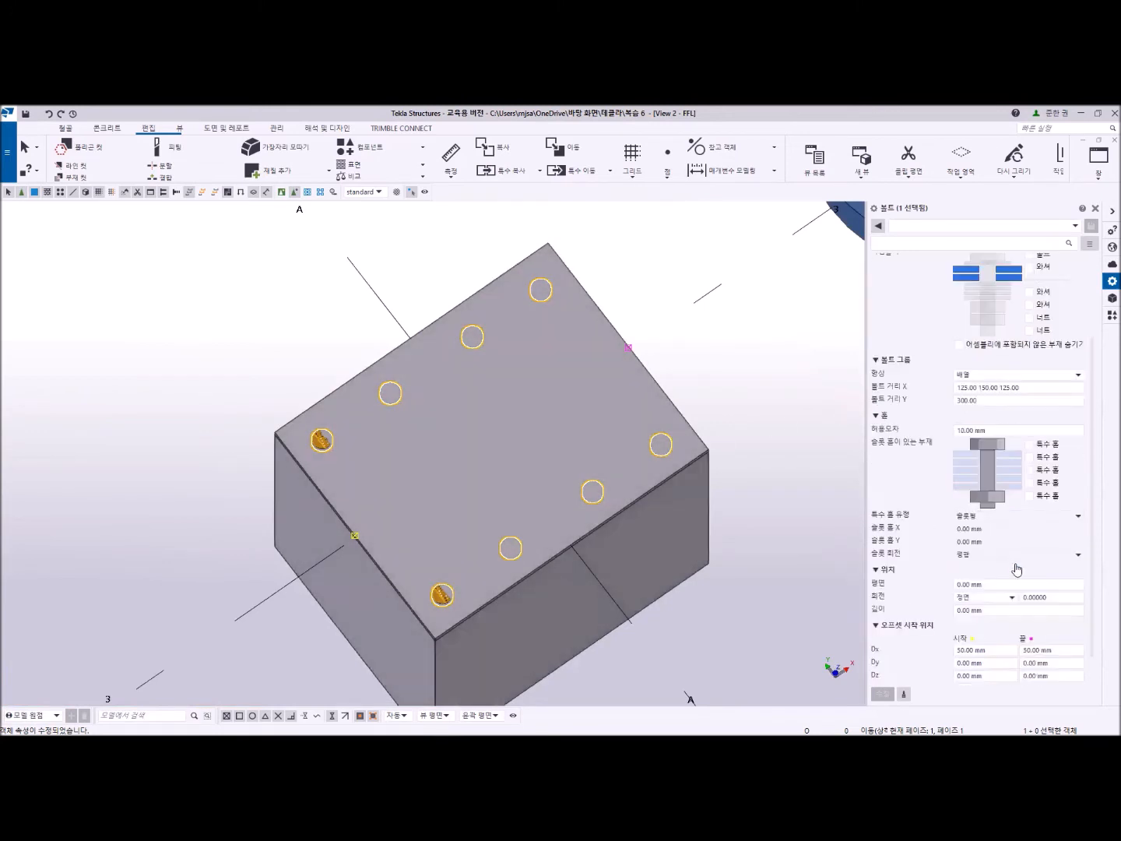
left_click(1002, 580)
scroll(640, 550, "down", 3)
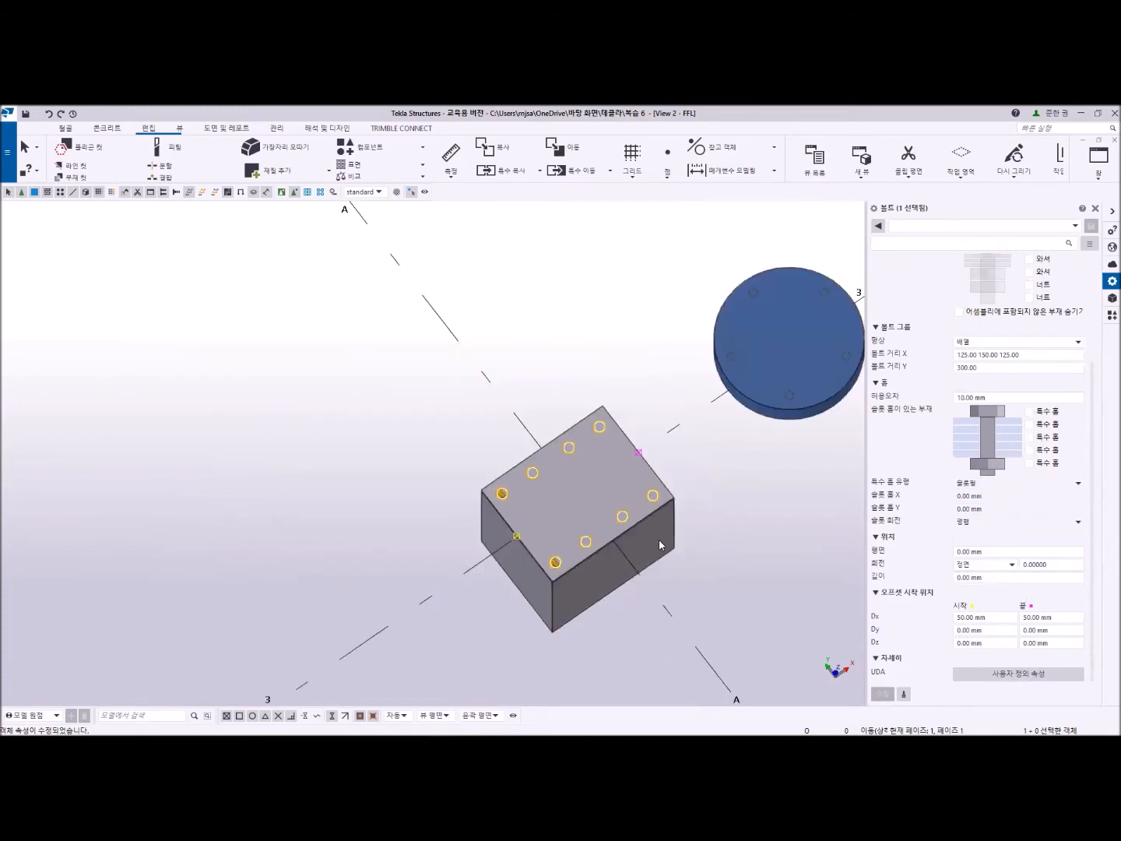
- Examine the base plate on its concrete footing from another angle and check the plate's own properties
middle_click_drag(632, 569, 698, 657)
scroll(676, 627, "down", 8)
scroll(698, 656, "up", 8)
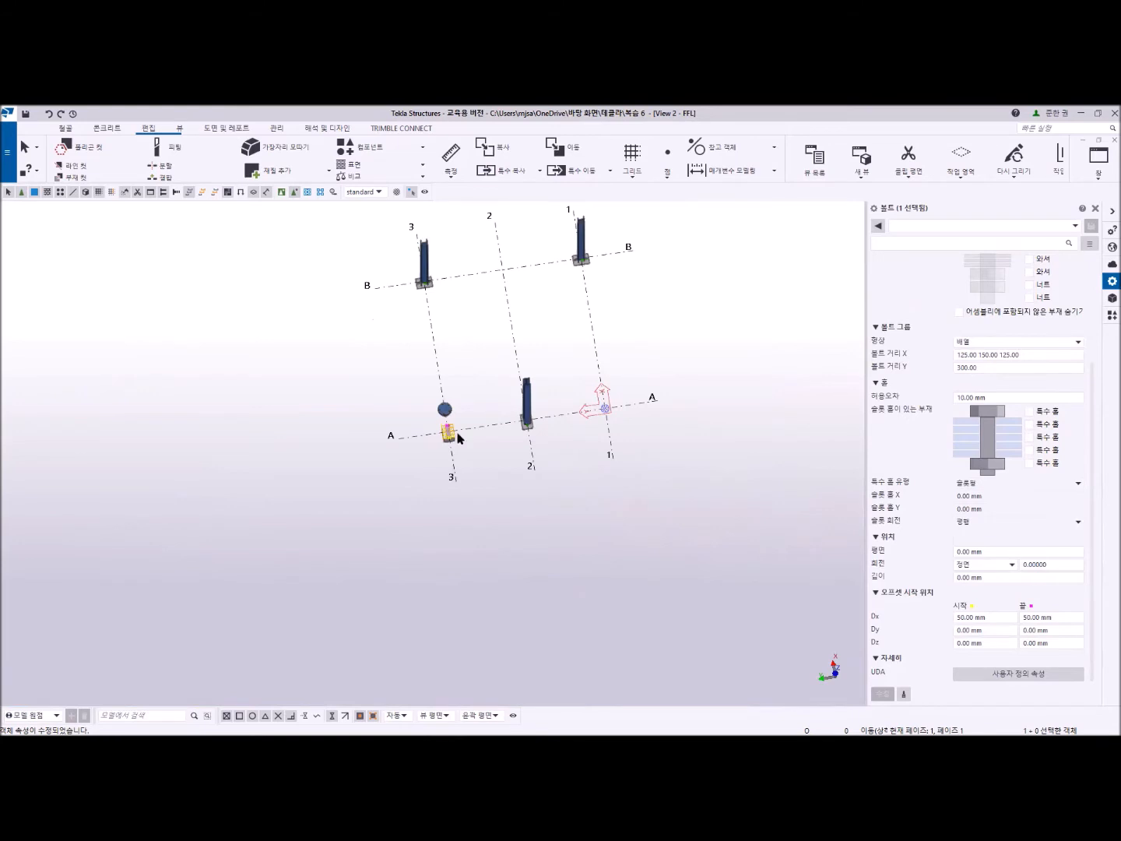
scroll(456, 433, "up", 5)
scroll(416, 432, "up", 3)
middle_click_drag(538, 499, 613, 500)
left_click(653, 490)
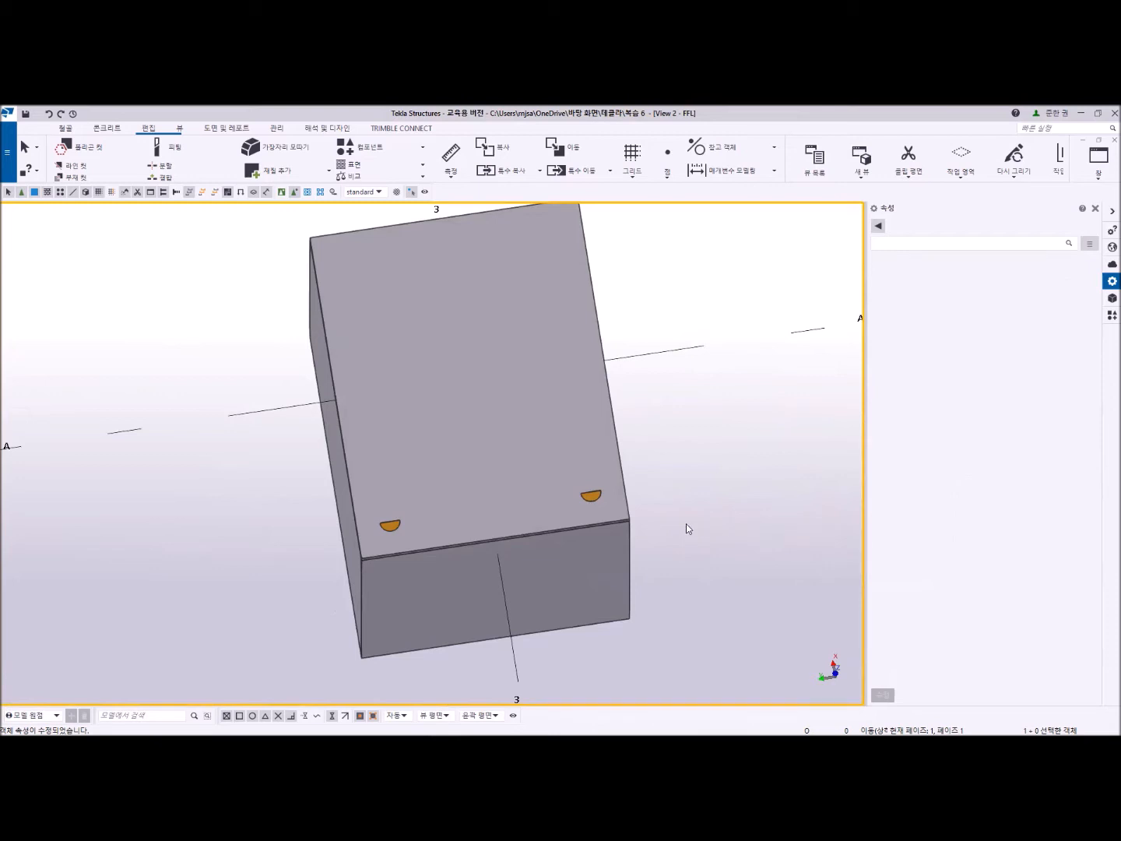
scroll(688, 525, "down", 3)
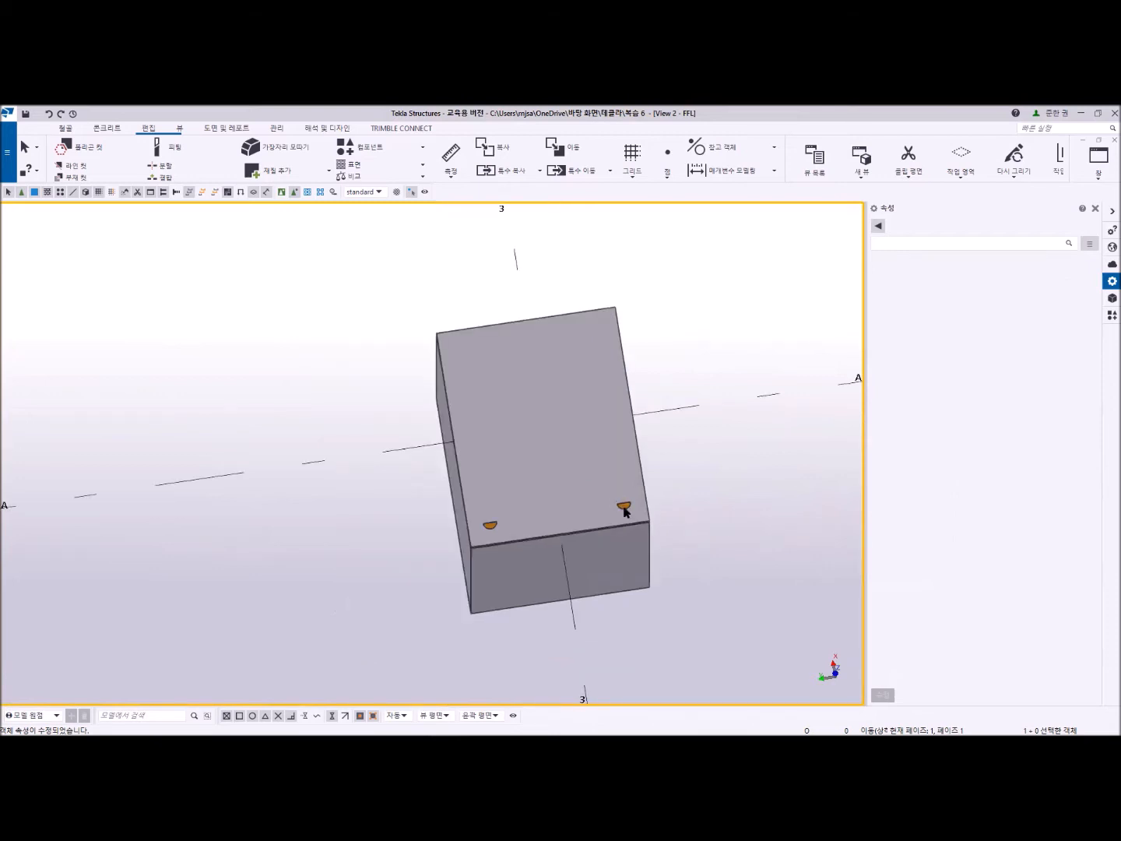
left_click(554, 457)
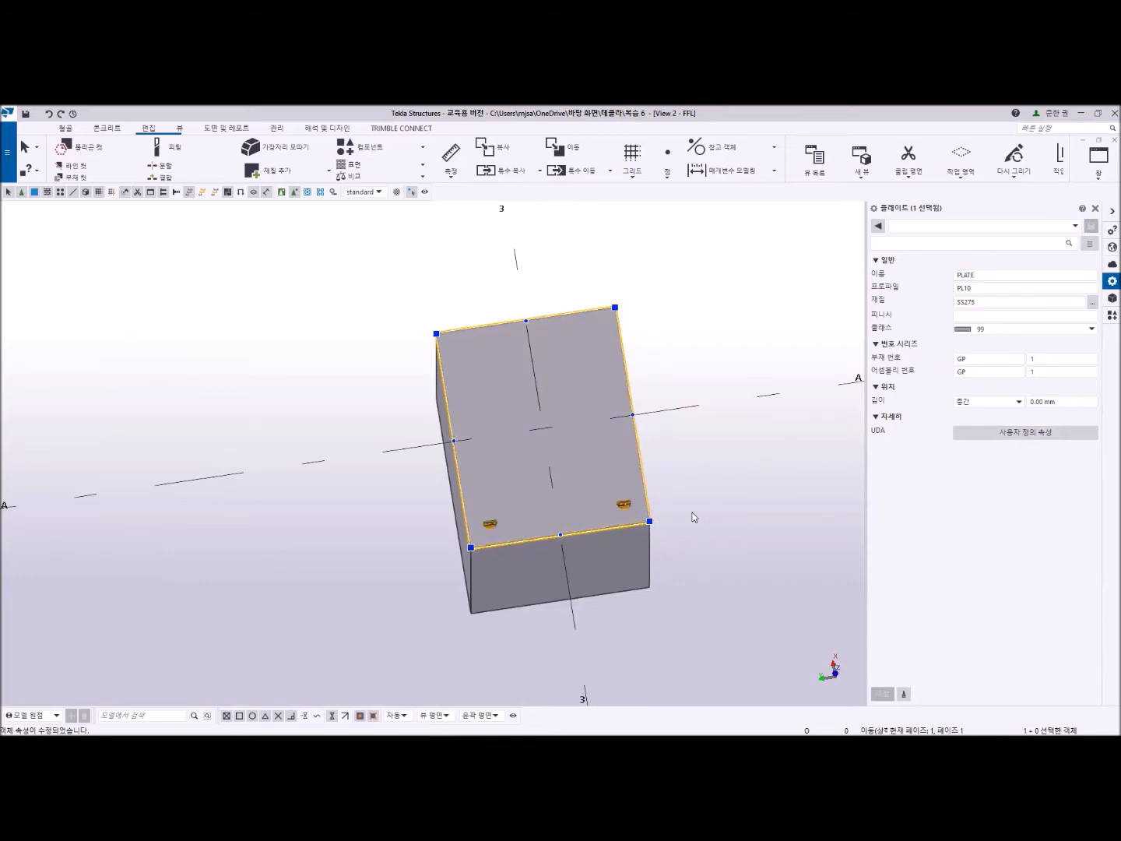
left_click(1099, 160)
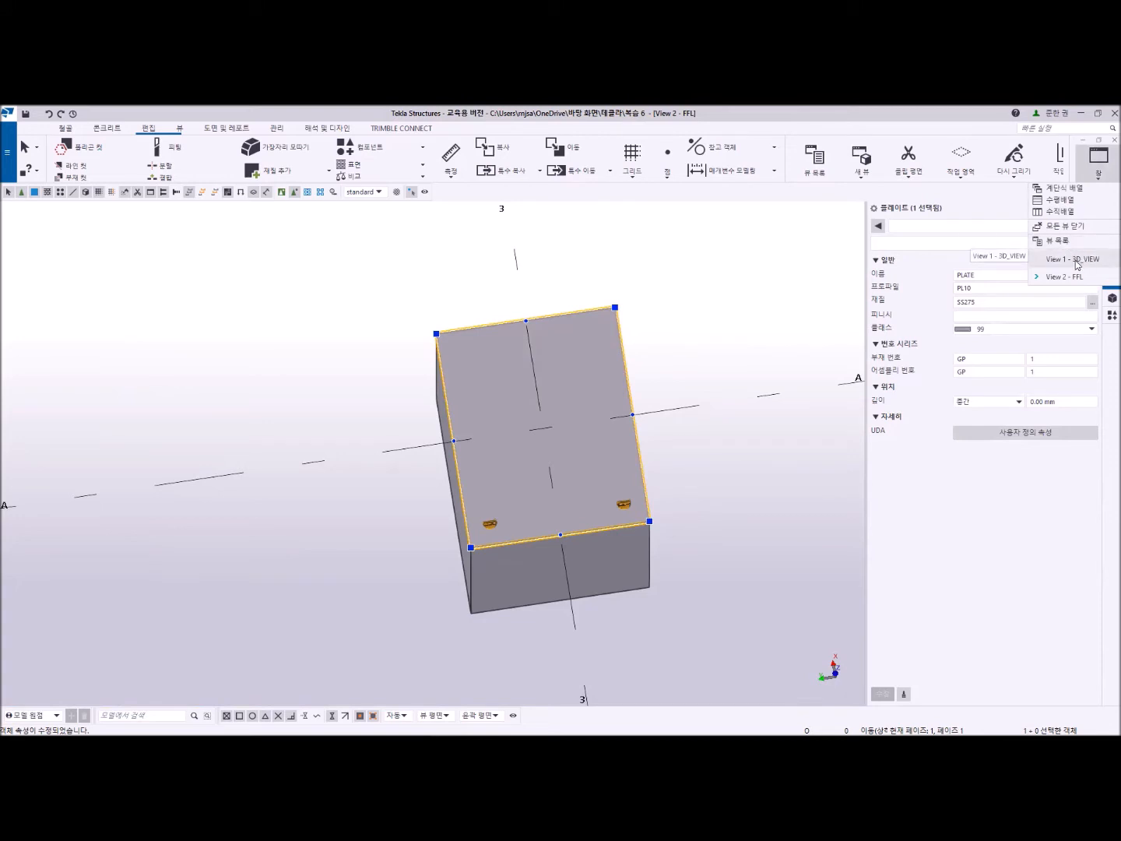
left_click(818, 407)
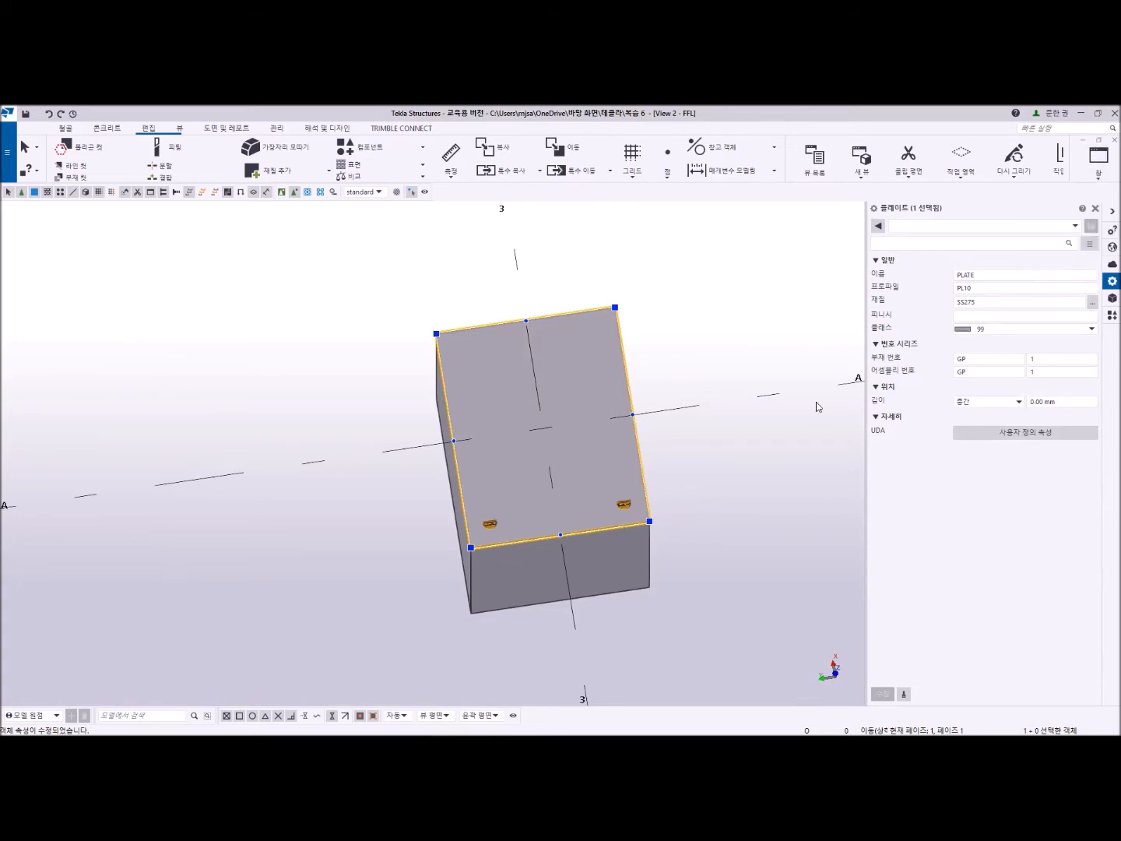
- In plan view, copy the base plate from grid intersection A-3 to 750 mm along grid line 3, away from the round plate
key("ctrl+p")
scroll(337, 331, "up", 5)
scroll(196, 368, "up", 3)
middle_click_drag(235, 332, 234, 487)
left_click(398, 408)
left_click(225, 501)
scroll(460, 530, "down", 3)
key("ctrl+c")
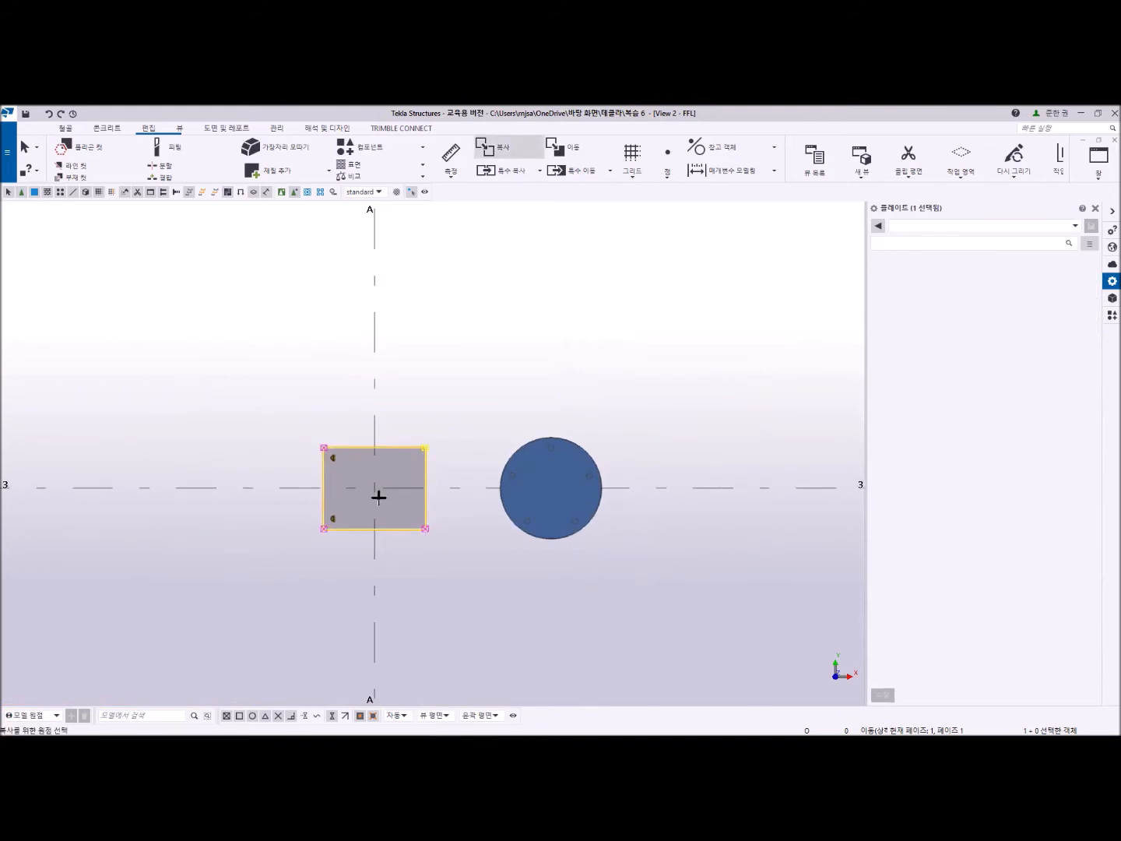
left_click(375, 488)
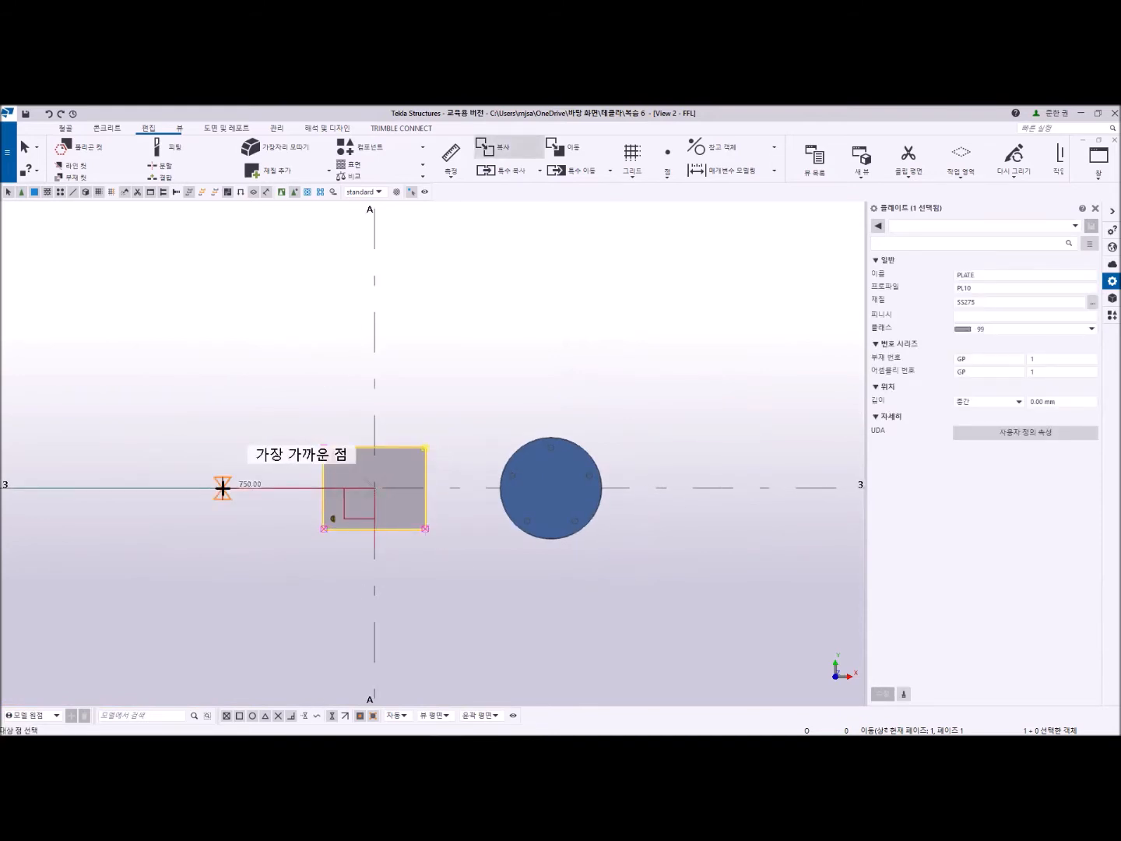
left_click(223, 488)
key("Escape")
left_click(339, 583)
scroll(255, 554, "up", 3)
middle_click_drag(314, 541, 439, 535)
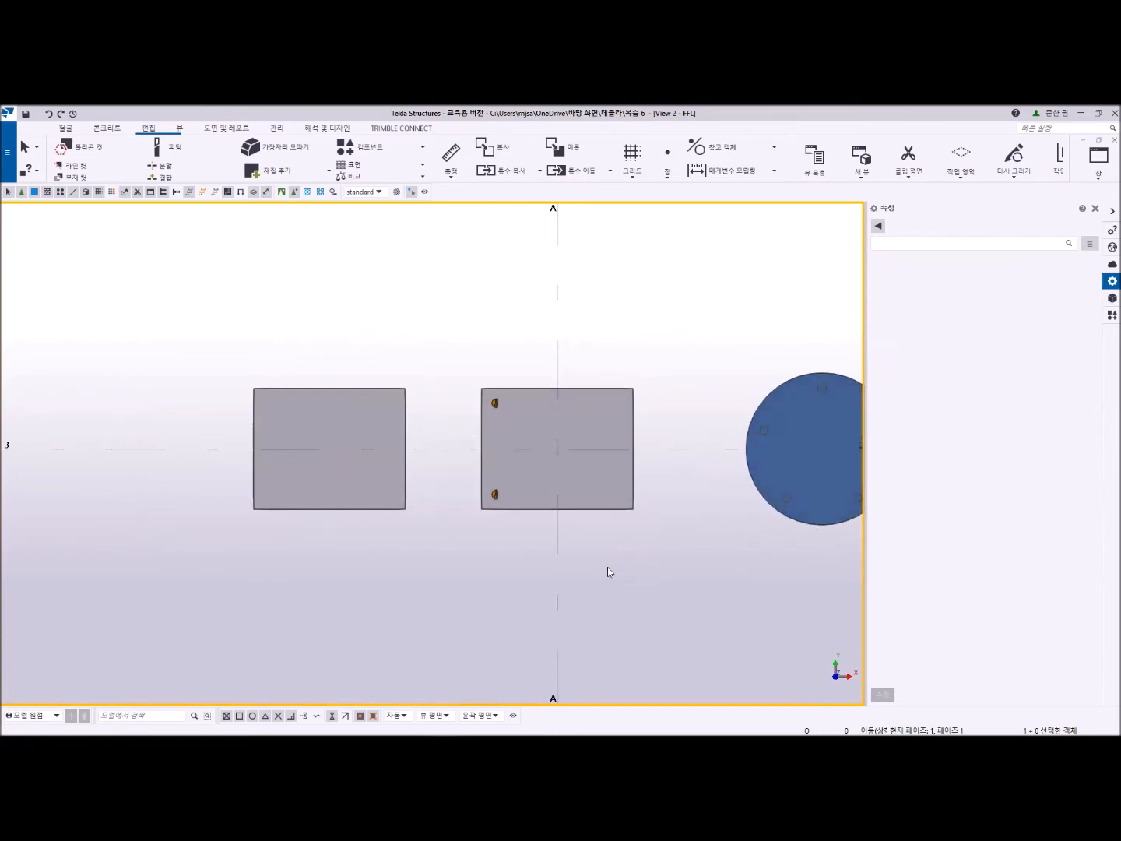
scroll(499, 492, "up", 2)
left_click(497, 495)
left_click(180, 488)
middle_click_drag(370, 550, 516, 475)
left_click(66, 129)
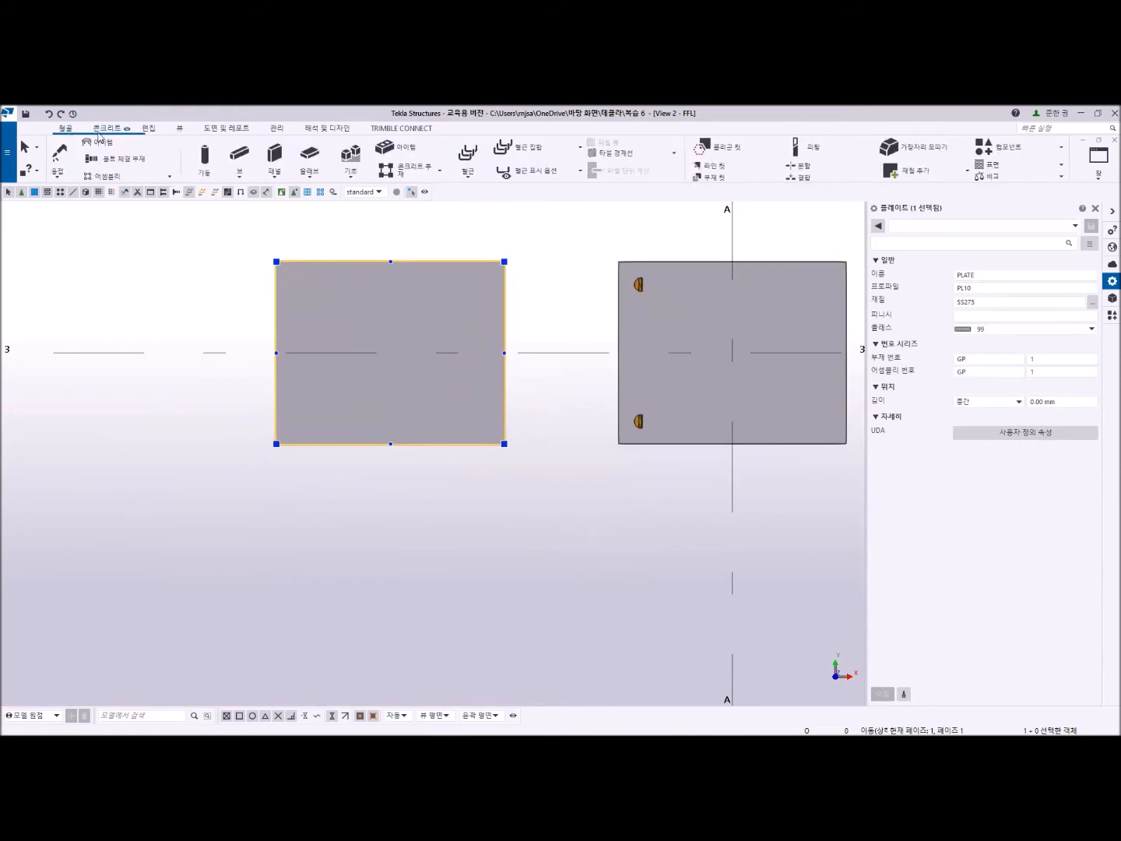
left_click(175, 160)
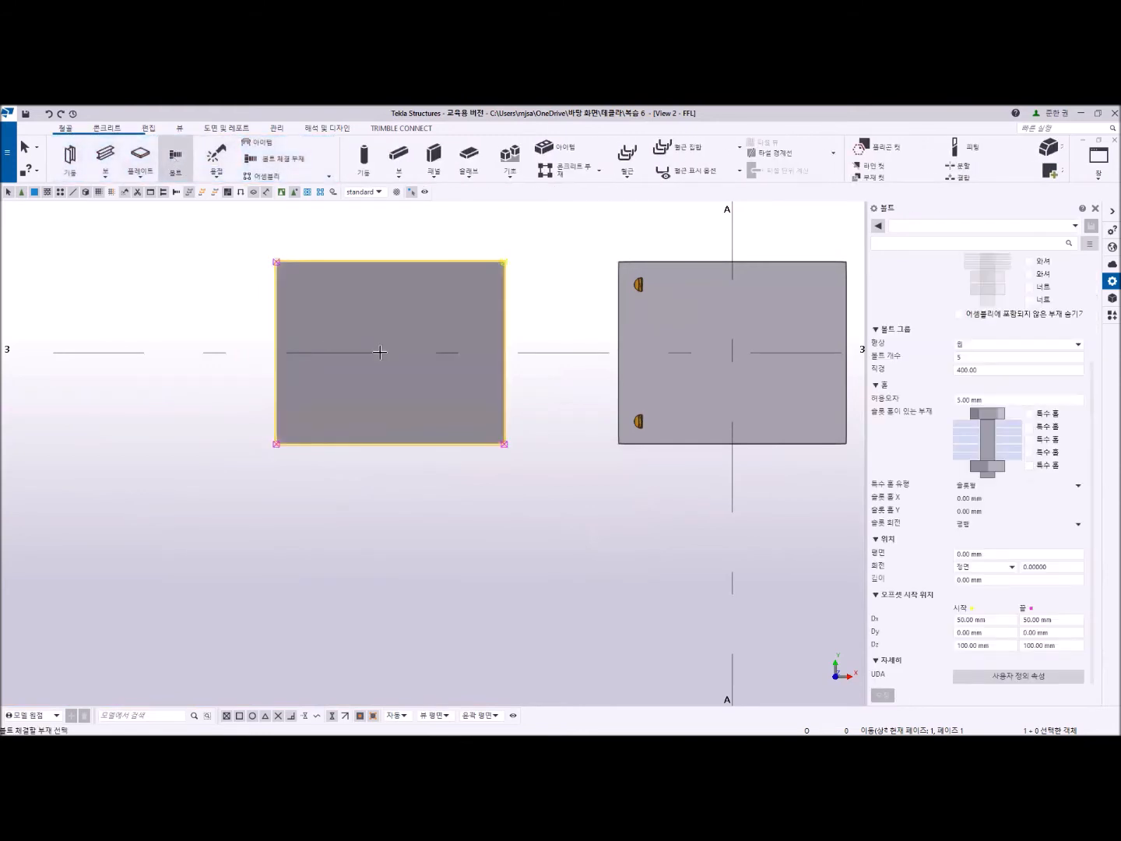
key("Escape")
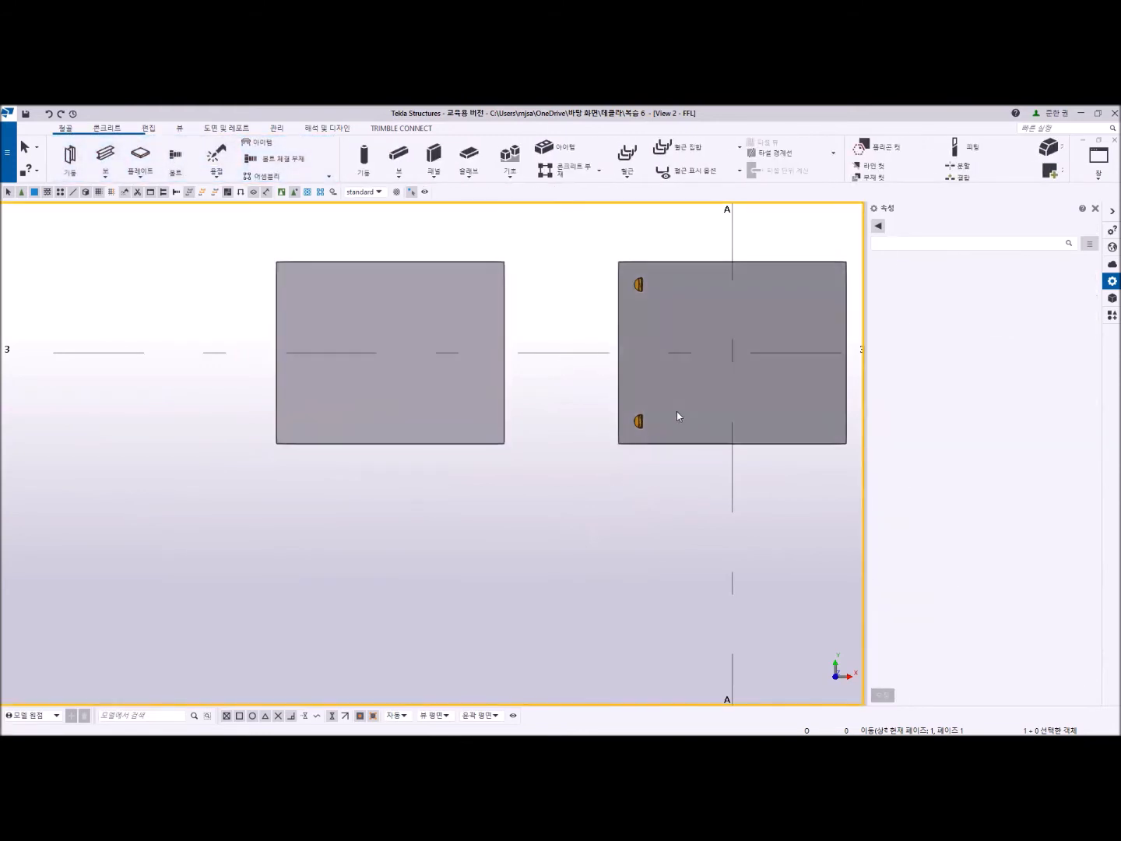
- Bolt the copied plate between its opposite edge midpoints on grid line 3, reusing the original base plate's 125-150-125 by 300 array settings
left_click(641, 420)
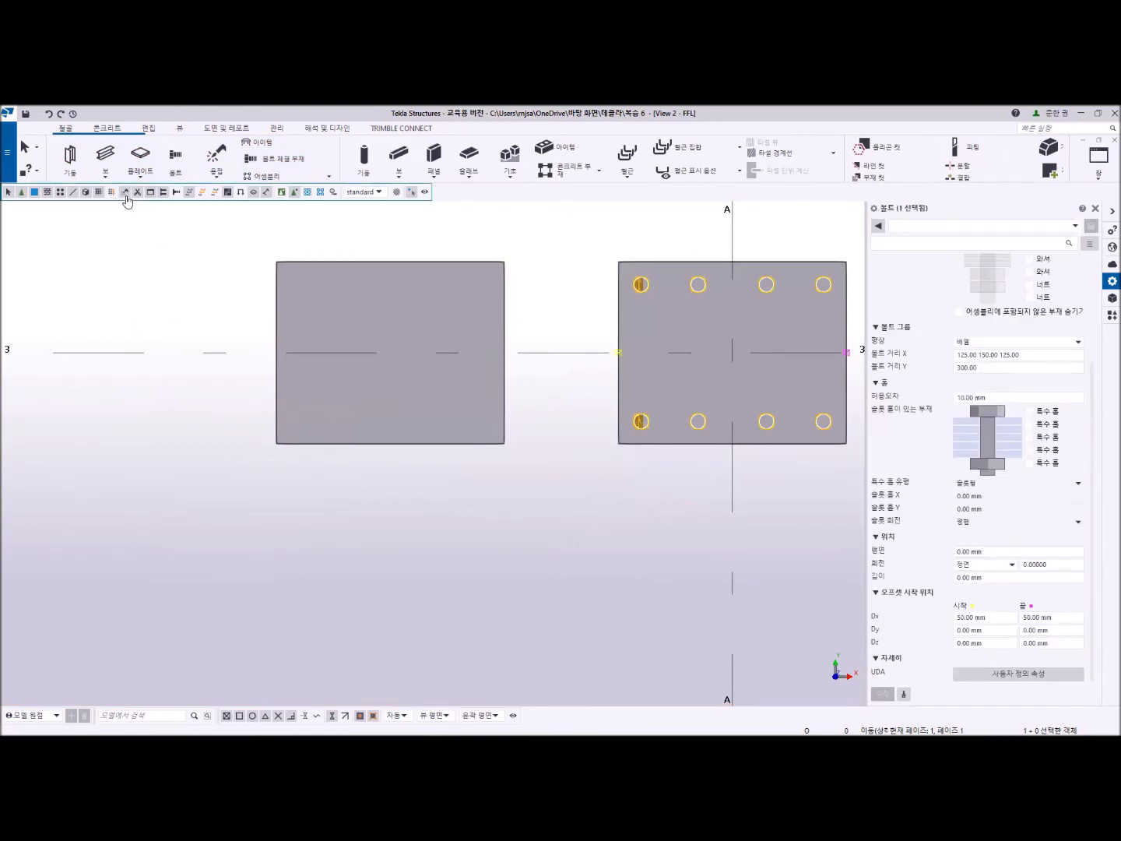
left_click(176, 160)
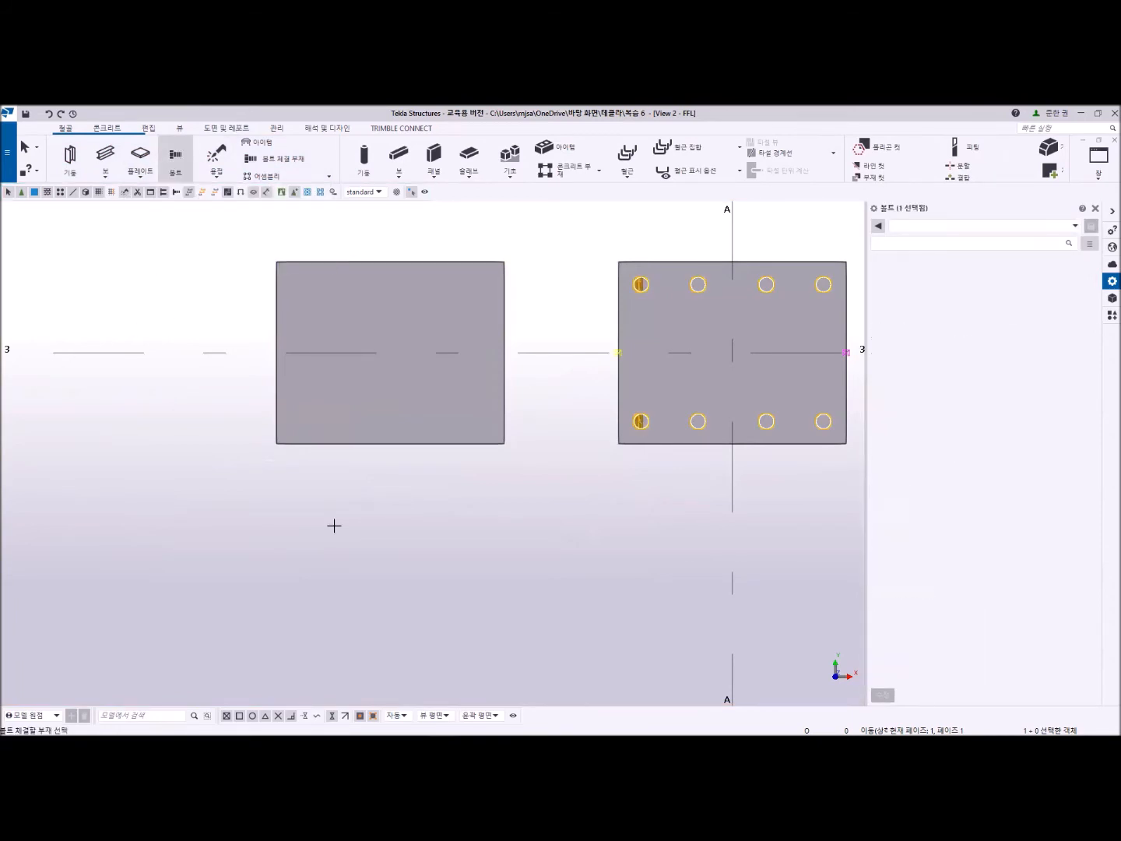
left_click(408, 393)
middle_click(408, 394)
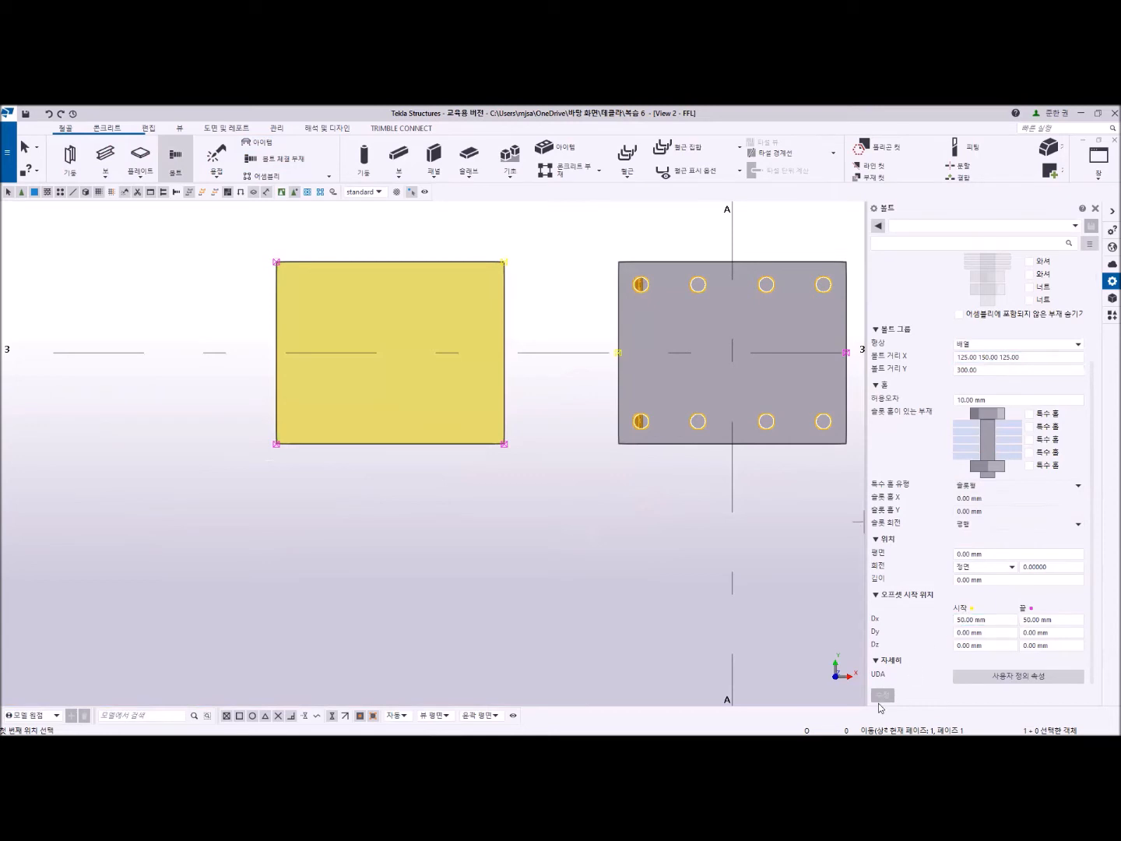
left_click(276, 353)
left_click(504, 352)
key("Escape")
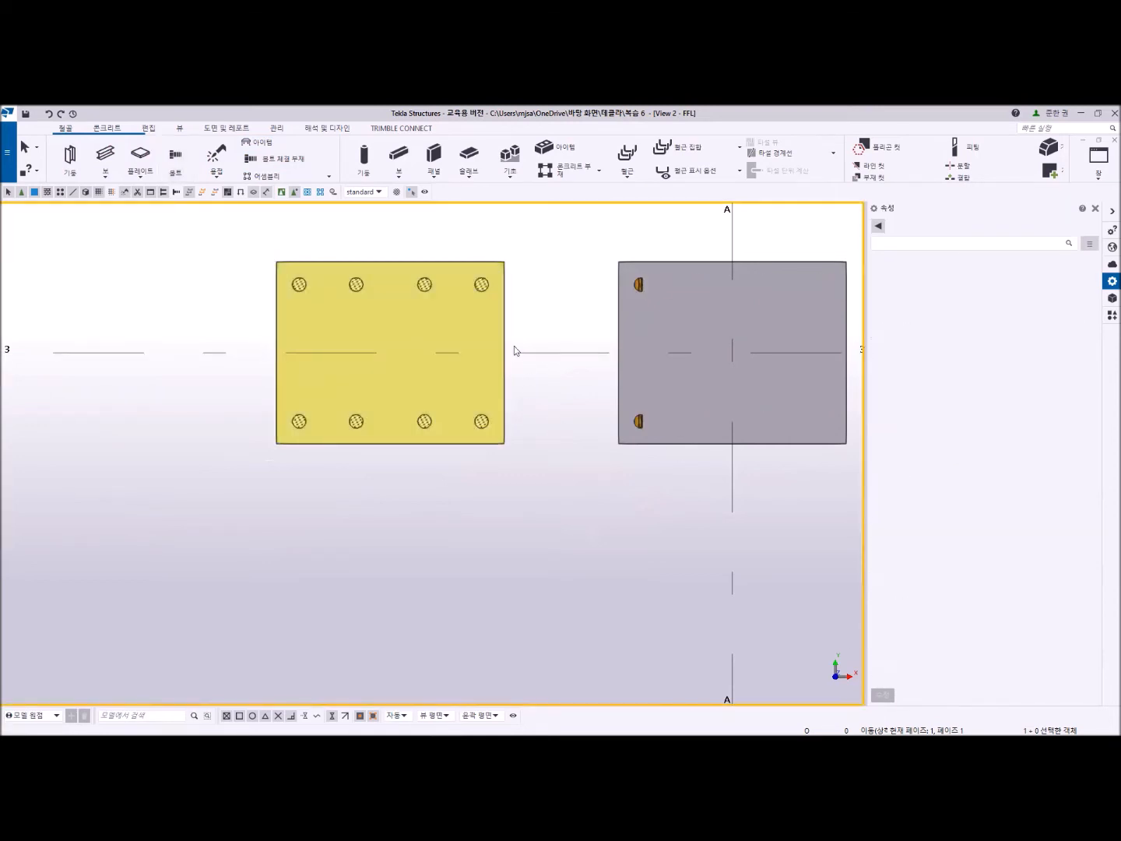
- Enable the bolt, lower washer and nut in the copied plate's bolt group and apply the modification
left_click(482, 284)
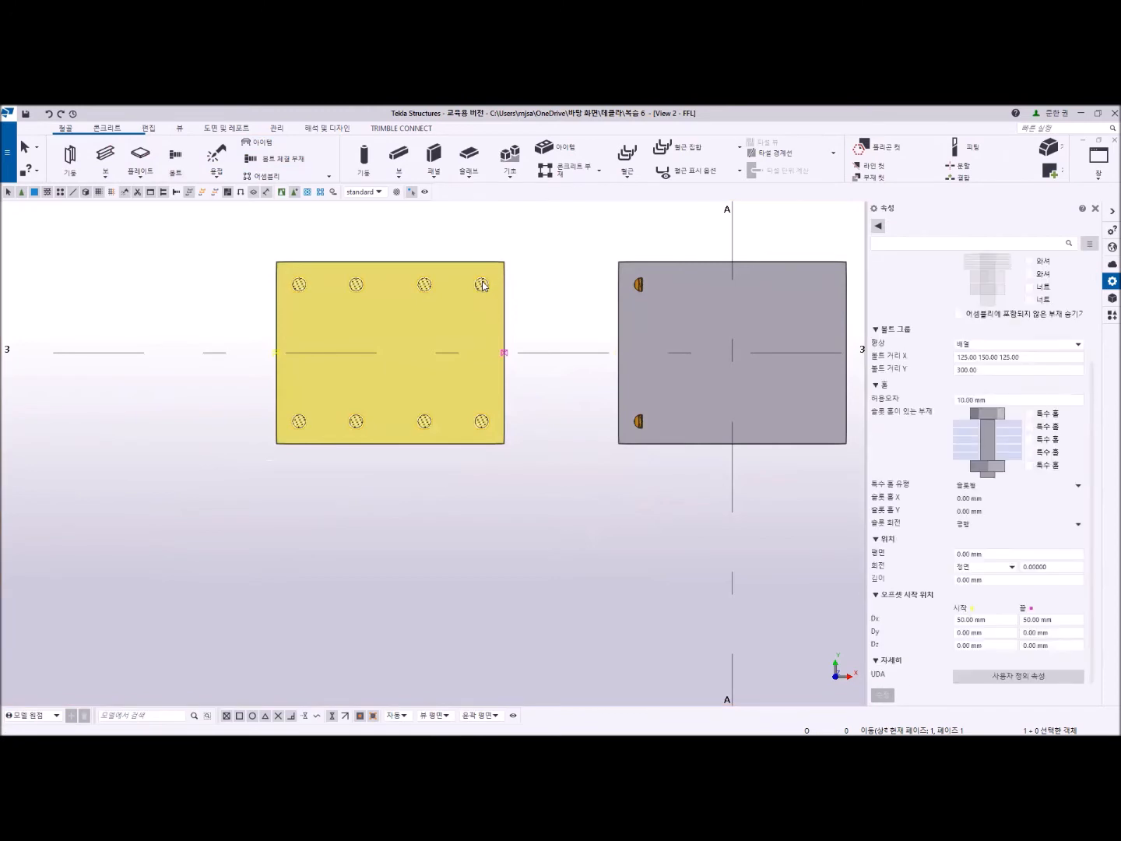
left_click(1030, 411)
left_click(1029, 413)
scroll(1029, 428, "up", 5)
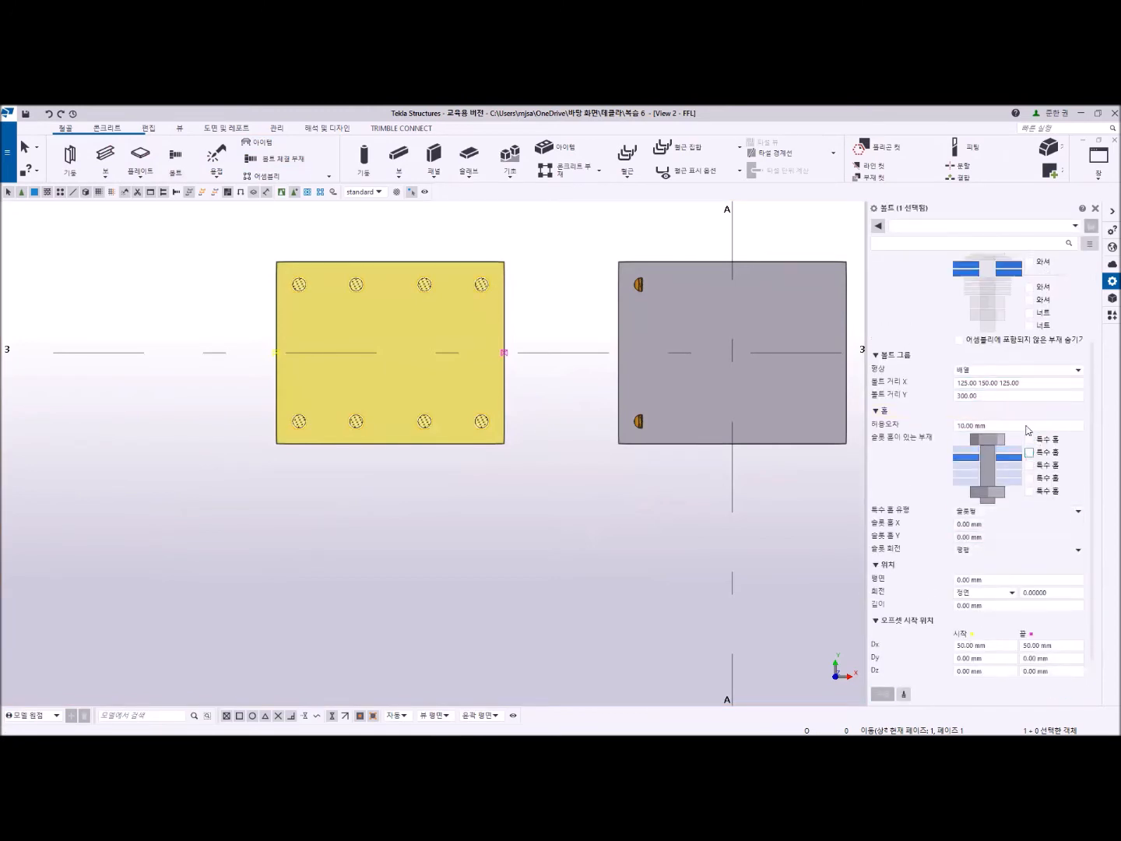
left_click(1029, 368)
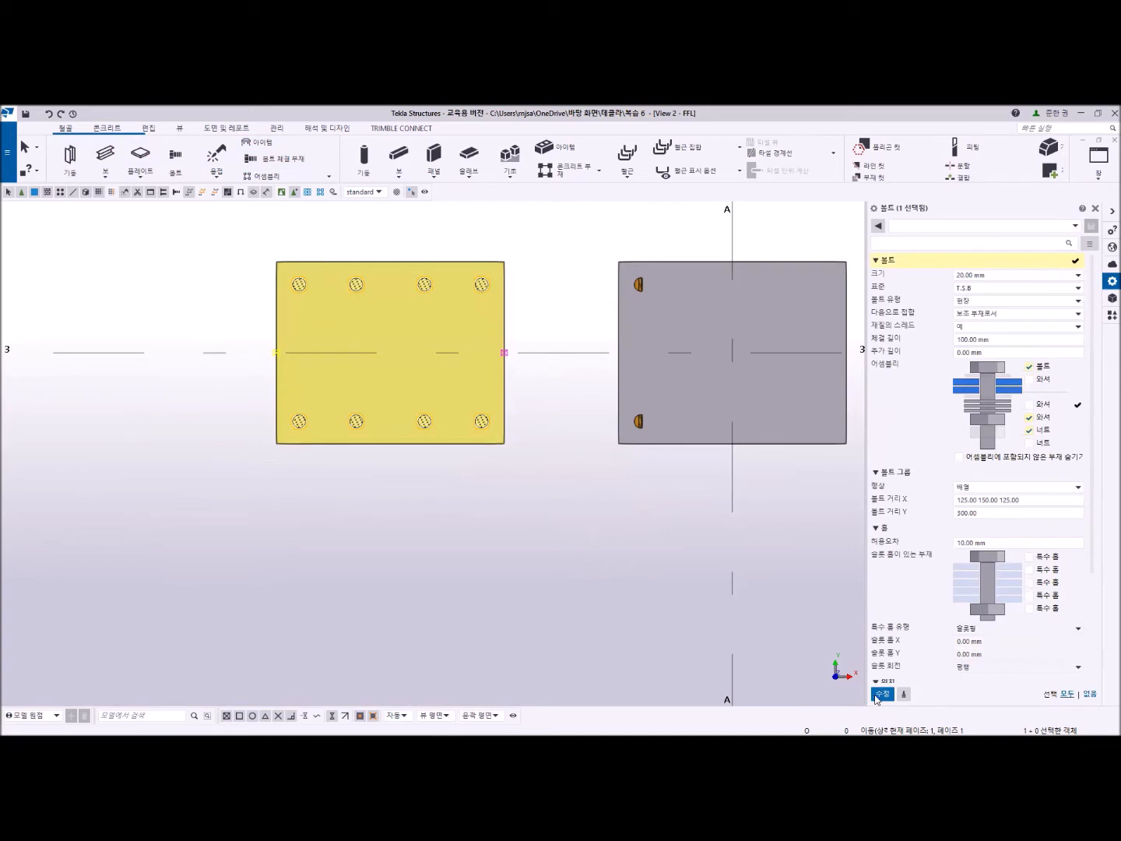
left_click(879, 698)
left_click(549, 507)
scroll(548, 506, "up", 2)
scroll(513, 455, "down", 2)
middle_click_drag(512, 452, 523, 522)
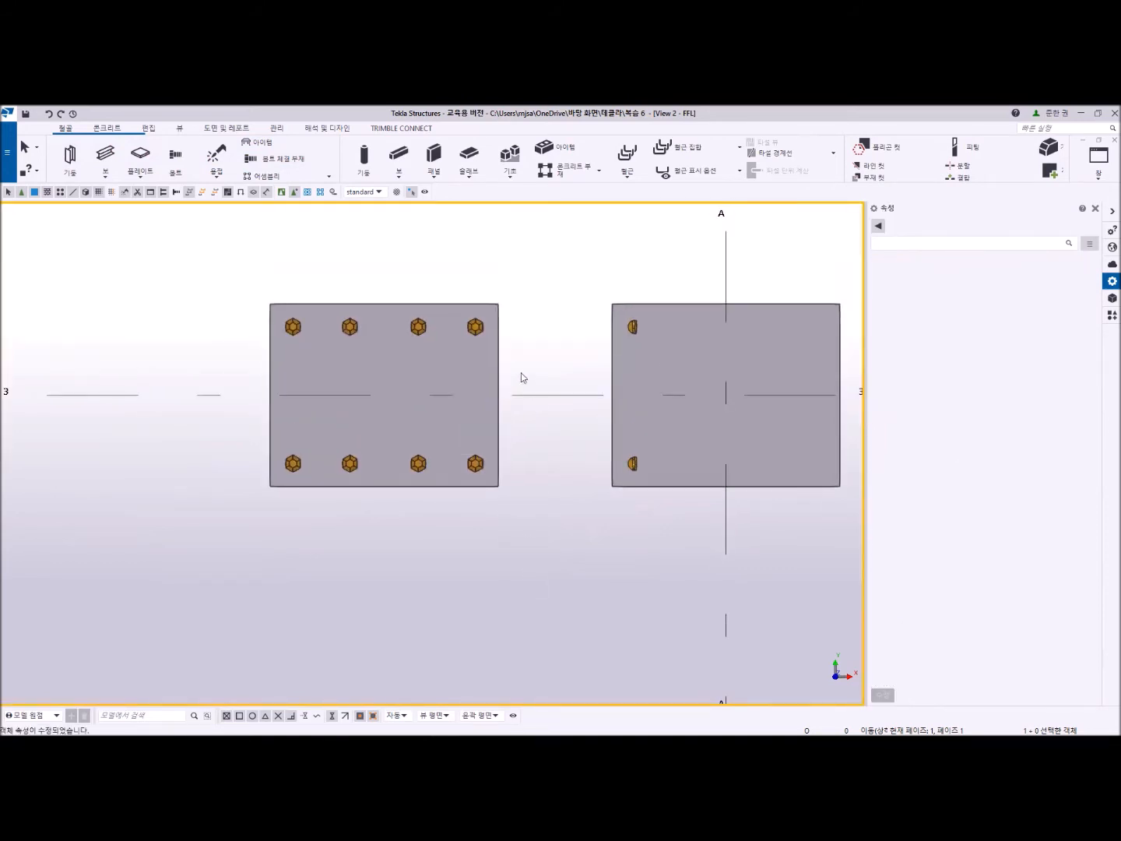
- Check the copied plate's bolt group properties and delete the bolt group on the original base plate at grid A-3
middle_click_drag(671, 539, 627, 553)
left_click(434, 342)
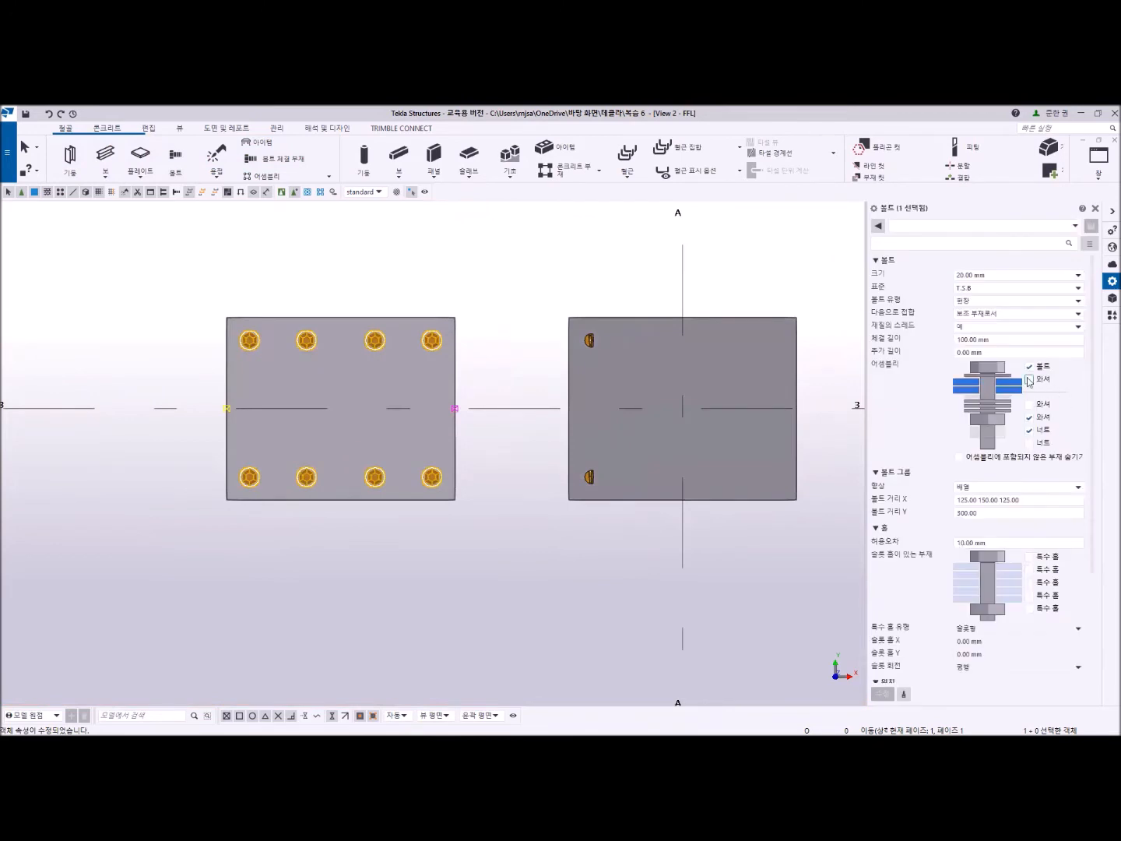
left_click(589, 342)
key("Delete")
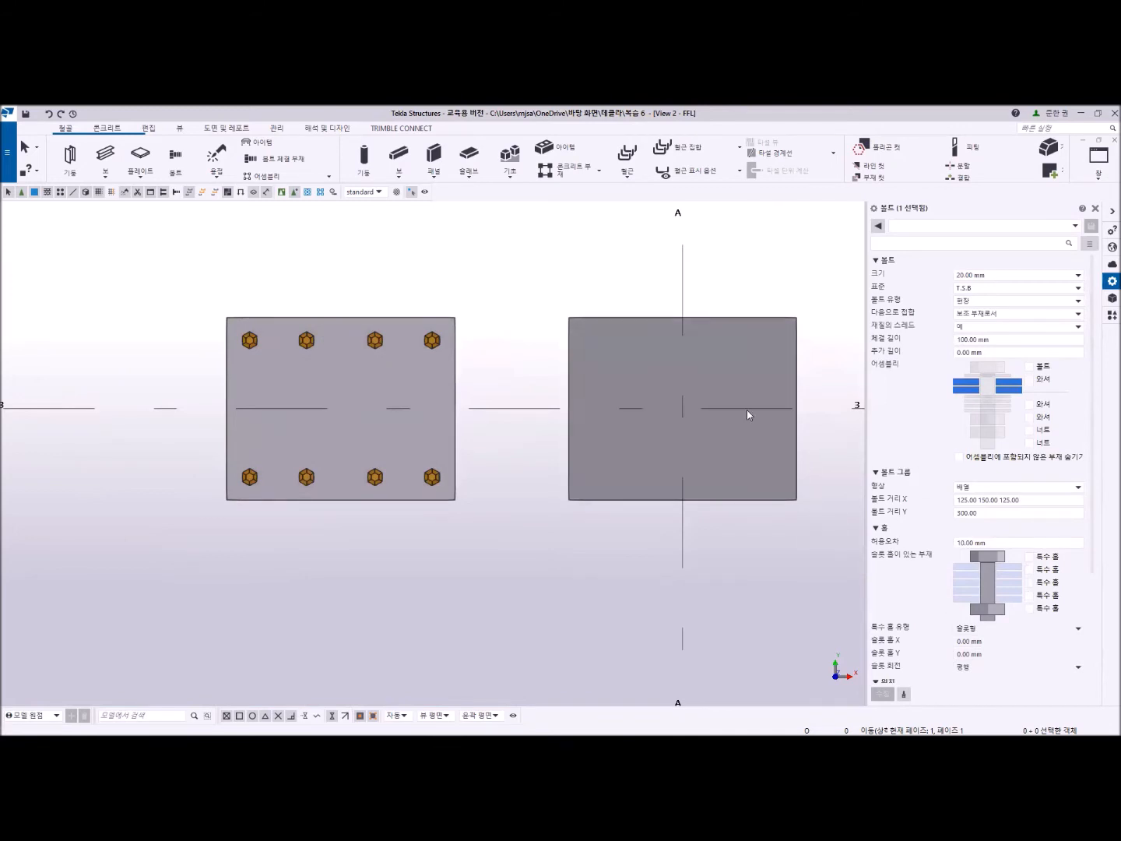
- Bolt the original base plate to its concrete footing between the plate's edge midpoints on grid line 3, using the 125-150-125 by 300 array without assembly parts
left_click(176, 155)
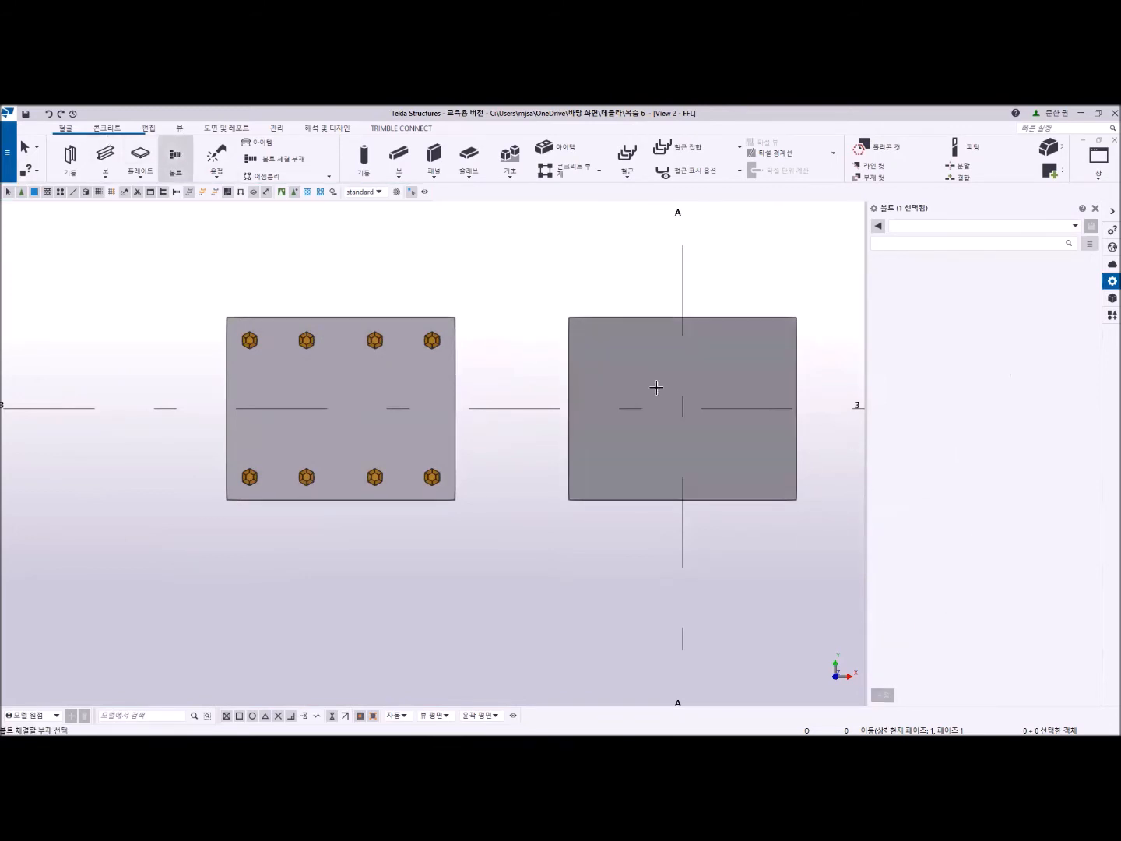
left_click(736, 366)
scroll(747, 525, "down", 4)
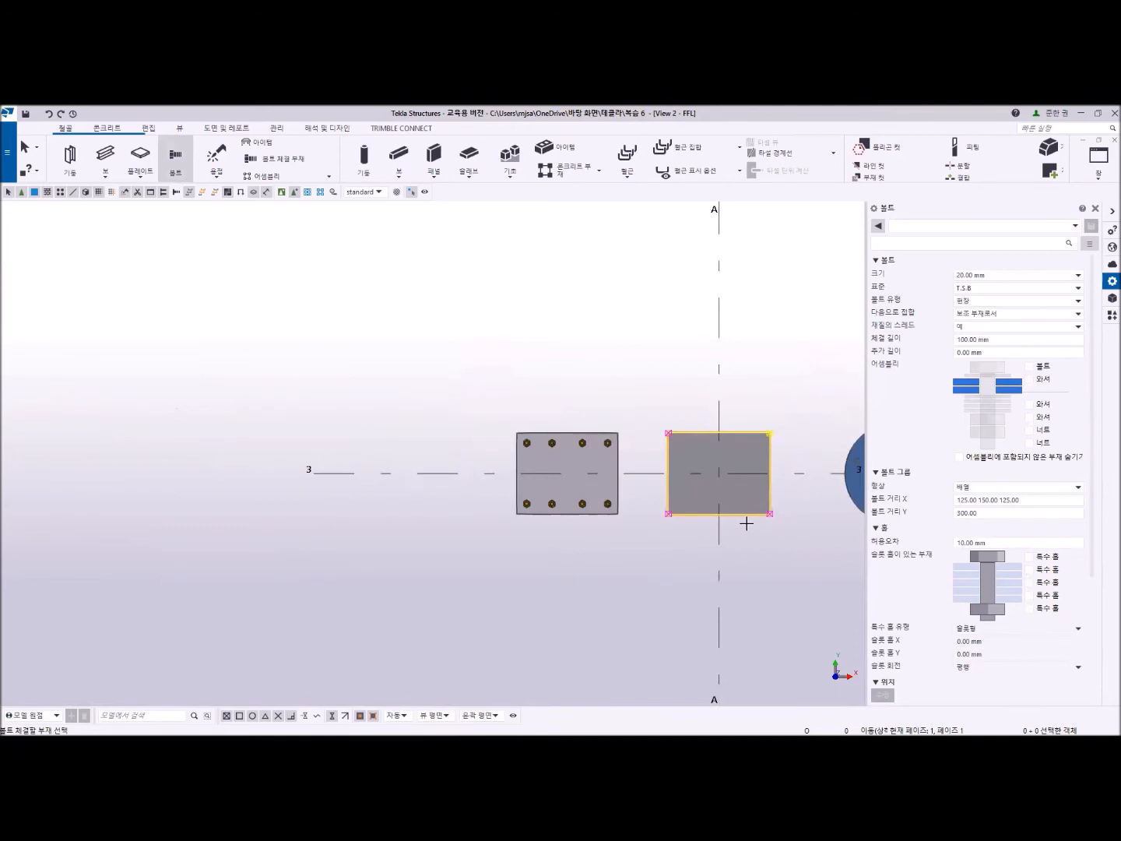
middle_click_drag(720, 434, 768, 528)
middle_click_drag(795, 601, 768, 529, "ctrl")
scroll(806, 615, "down", 3)
middle_click_drag(811, 641, 662, 461)
scroll(670, 491, "up", 5)
left_click(742, 493)
middle_click(716, 459)
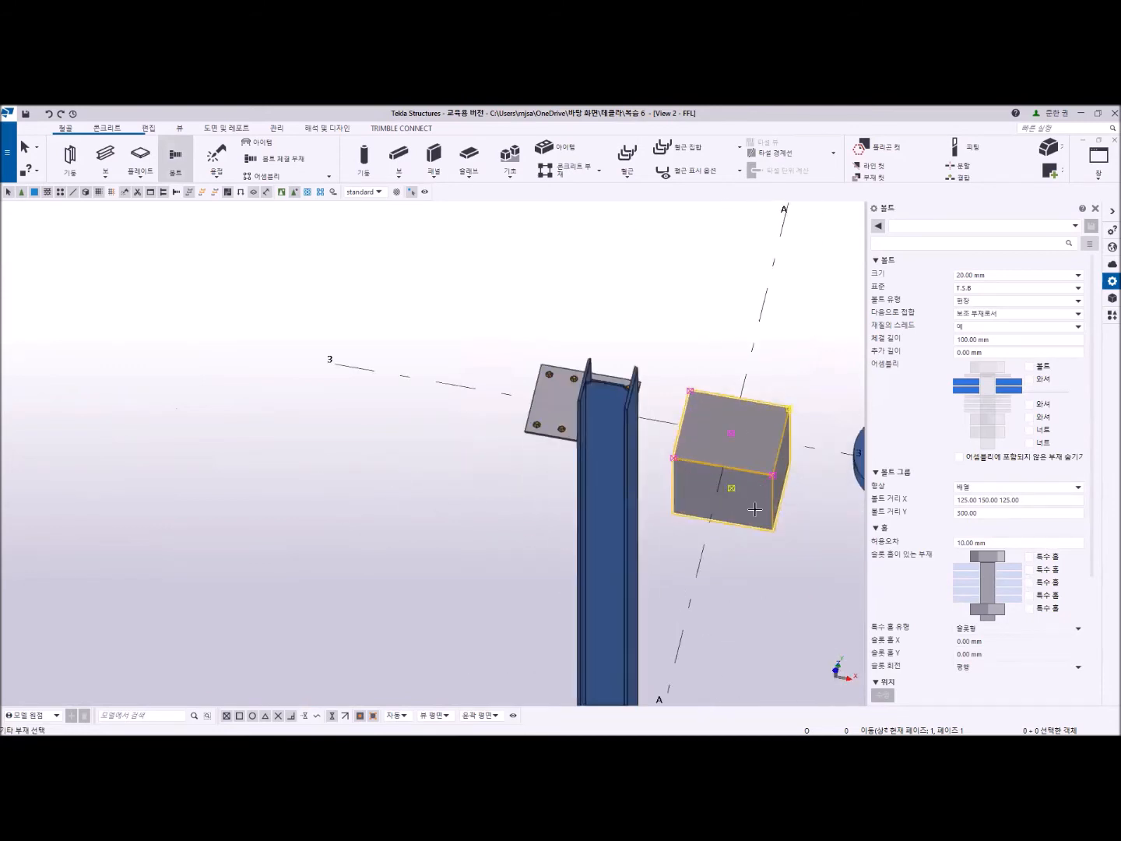
scroll(709, 401, "up", 6)
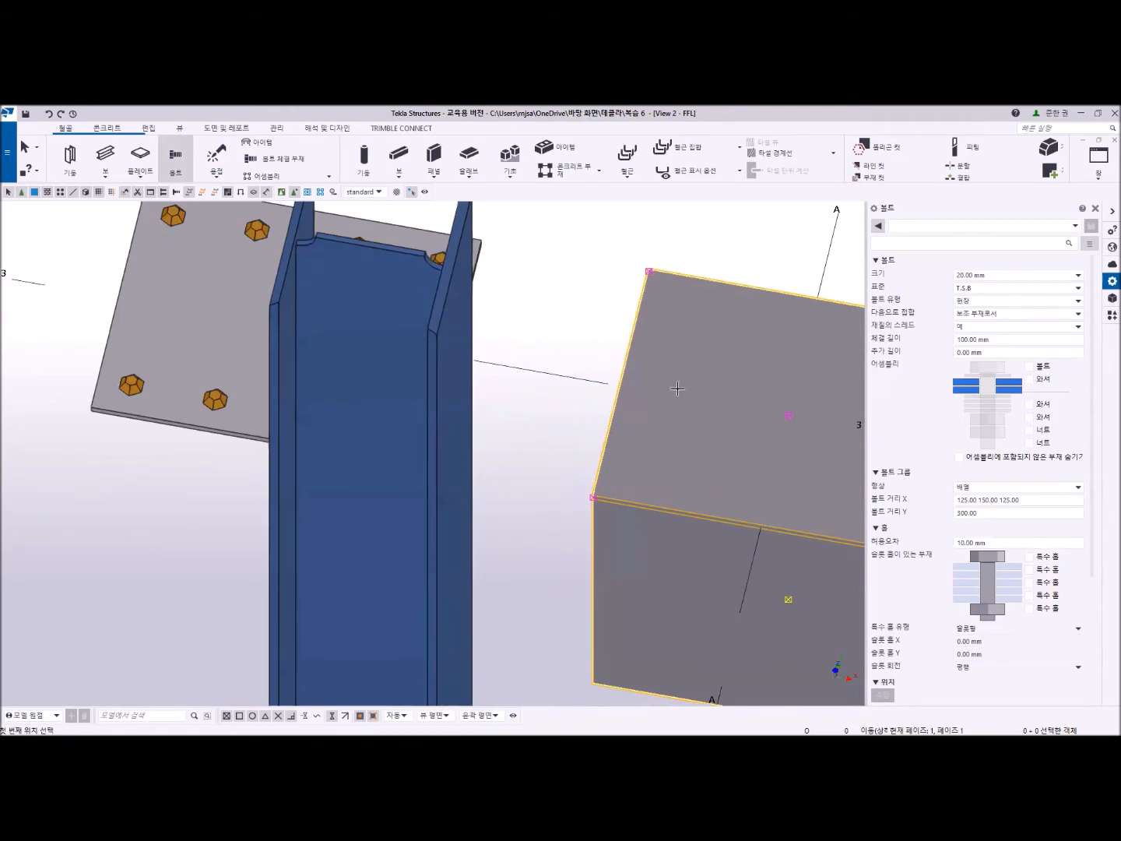
key("ctrl+p")
scroll(330, 330, "up", 6)
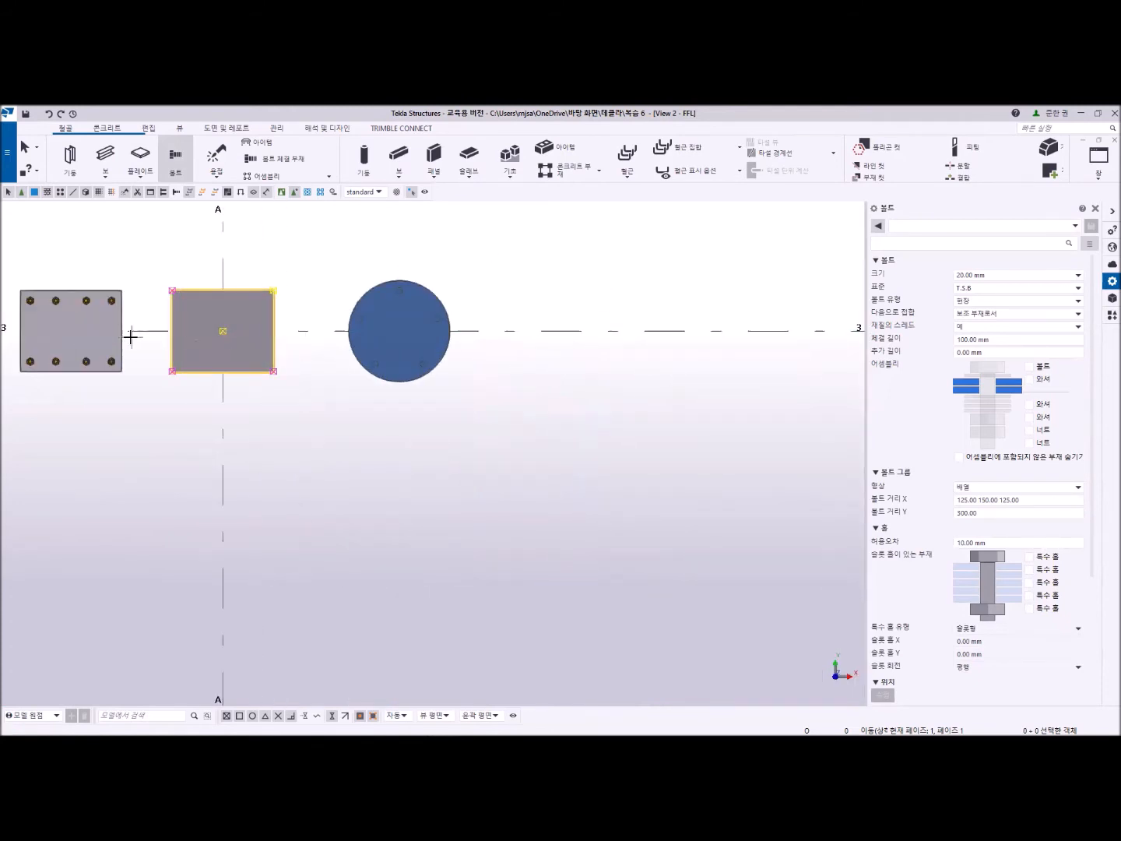
scroll(128, 336, "up", 3)
left_click(221, 323)
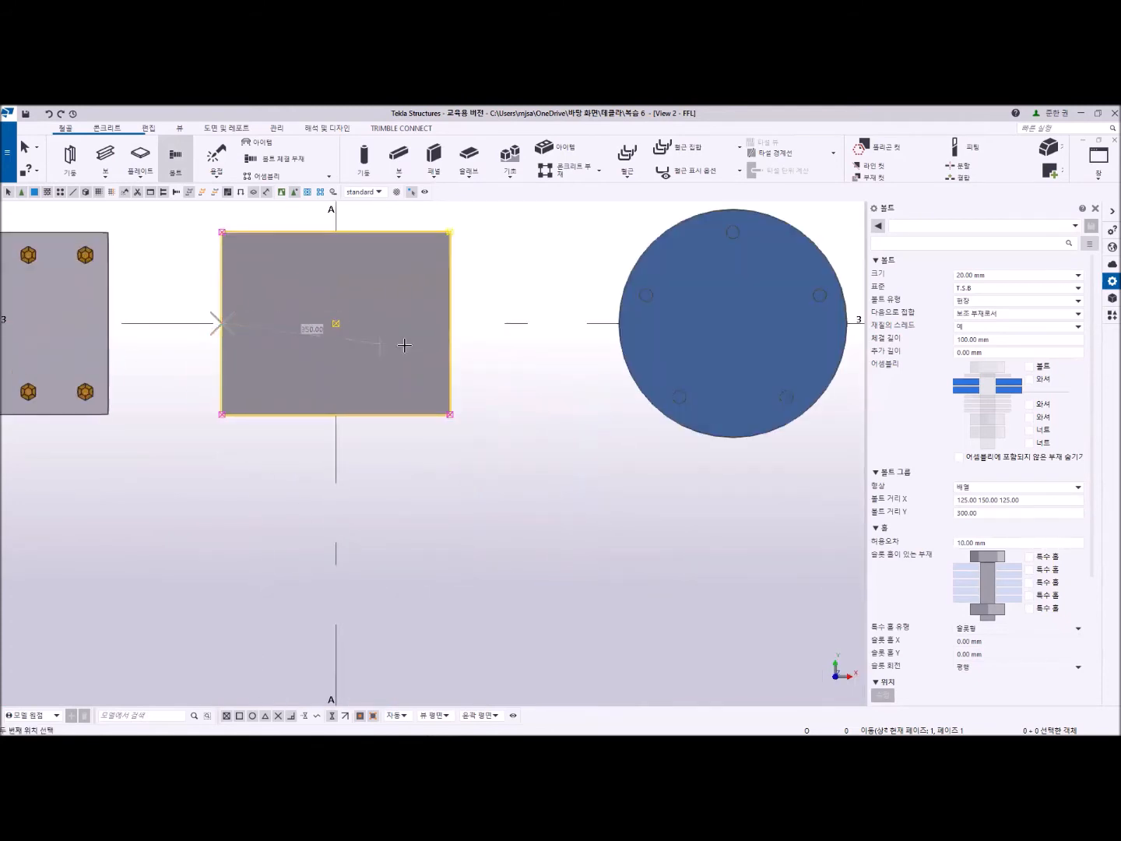
left_click(451, 323)
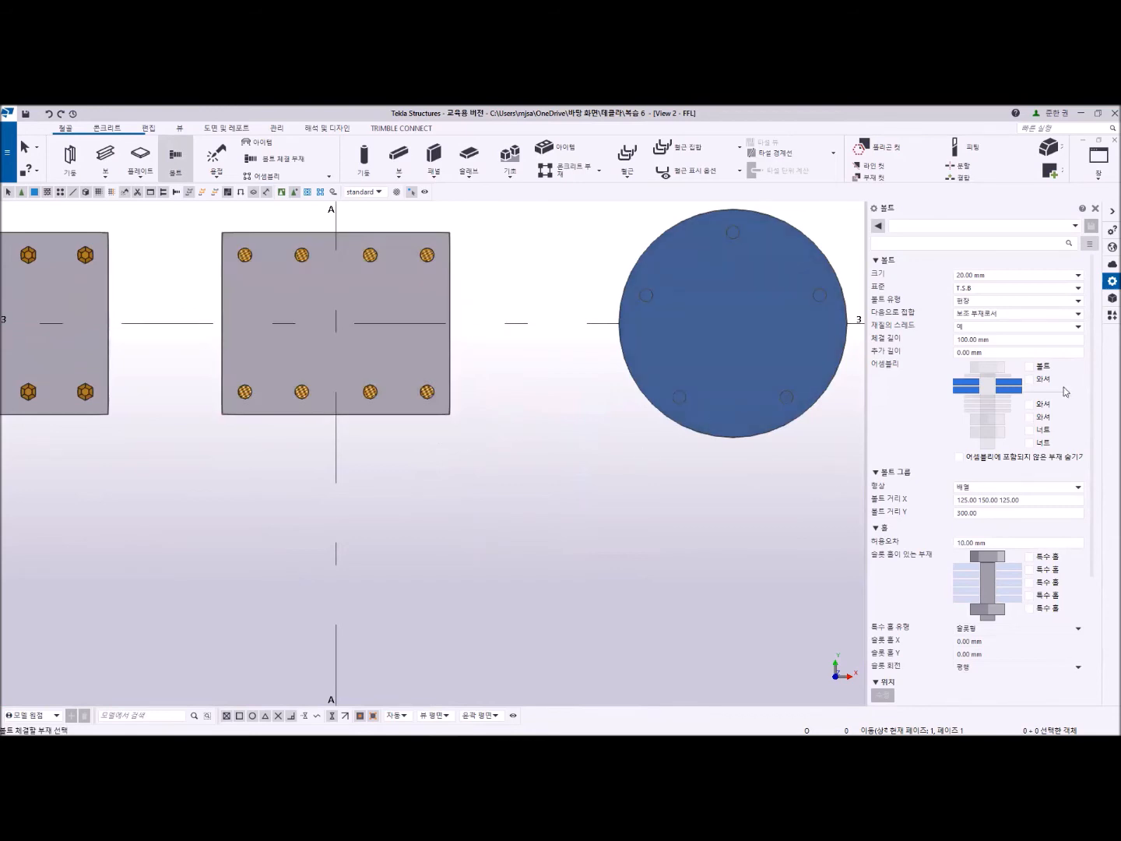
left_click(1031, 367)
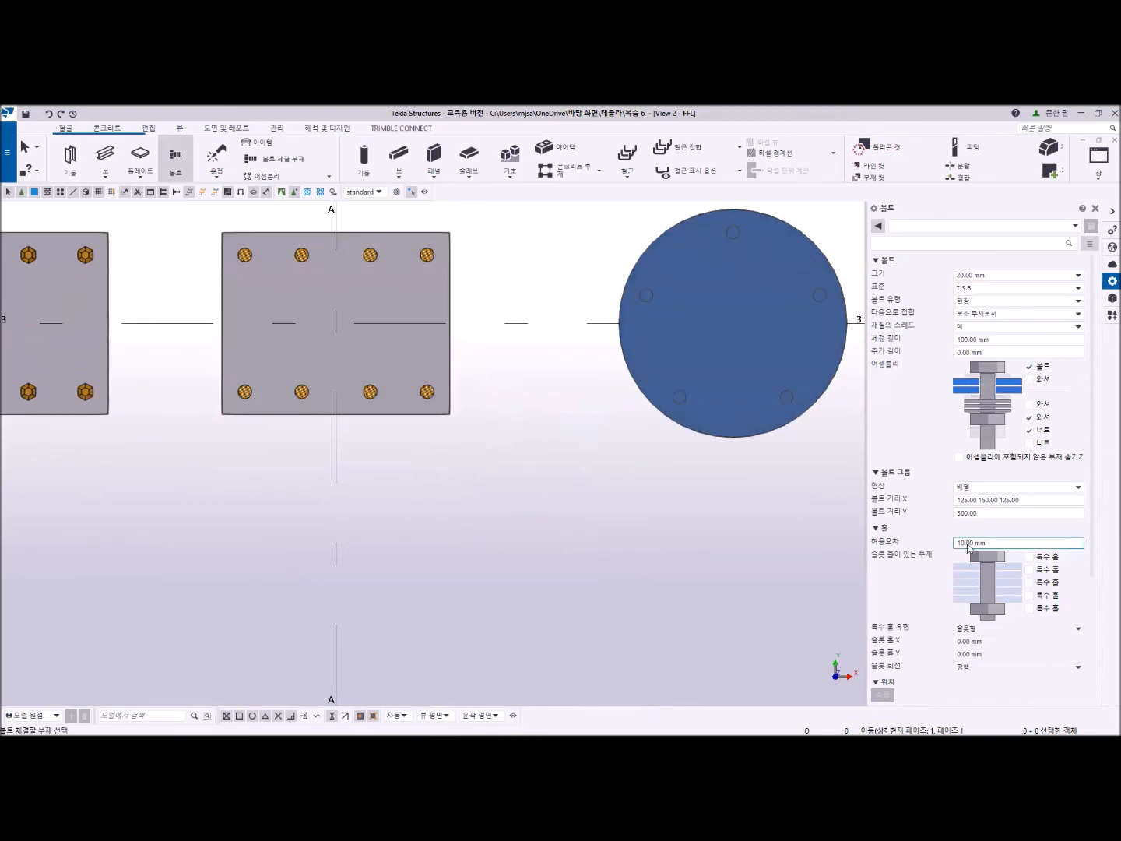
left_click(1030, 366)
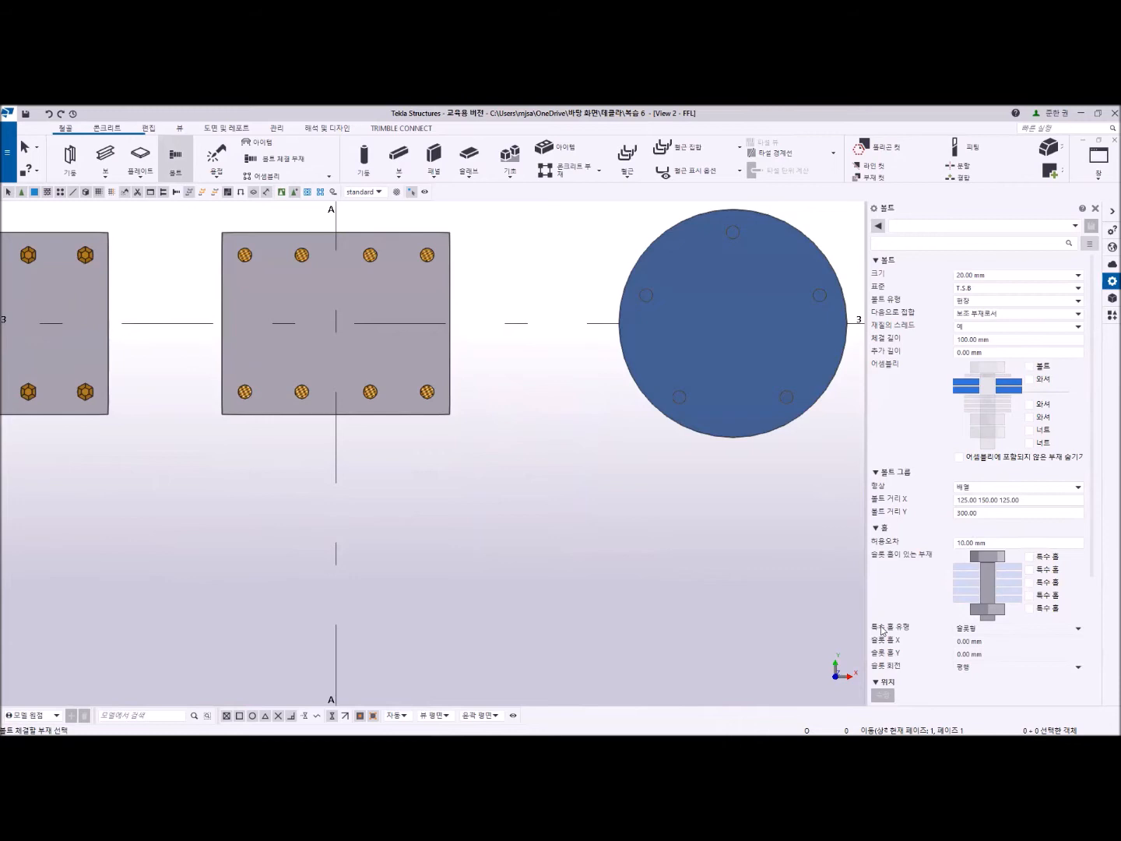
key("Escape")
scroll(403, 407, "down", 2)
scroll(390, 389, "up", 1)
left_click(467, 482)
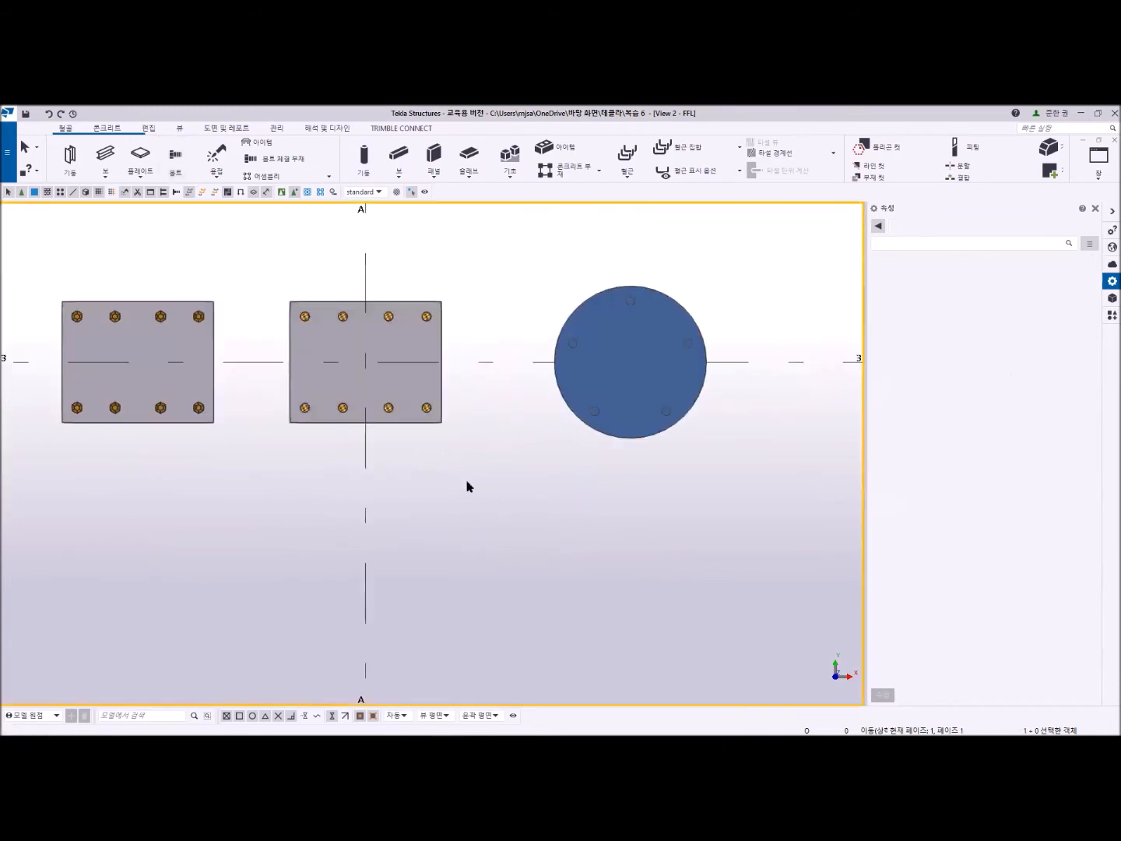
- Enable the bolt, lower washer and nut in the bolt group joining the base plate and footing, and apply the modification
middle_click_drag(503, 348, 484, 406)
scroll(466, 413, "down", 7)
middle_click_drag(472, 490, 454, 405, "ctrl")
scroll(469, 460, "up", 5)
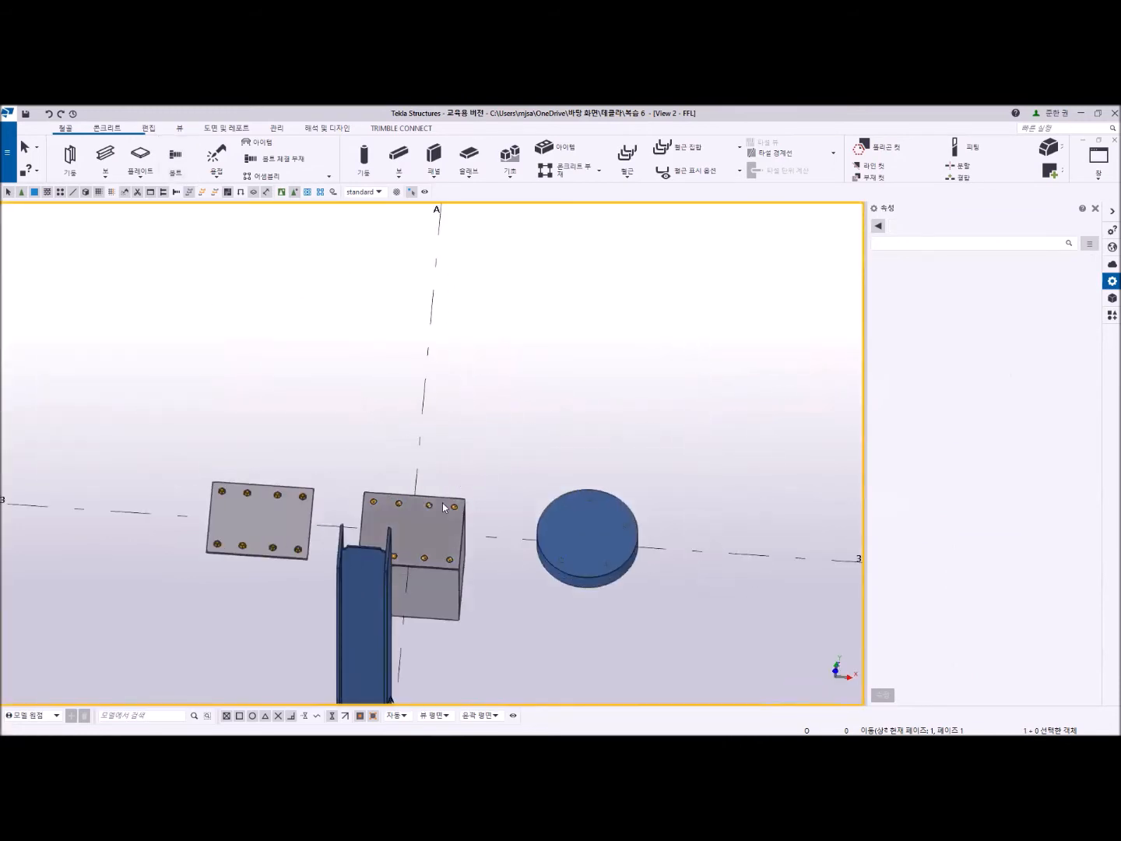
scroll(467, 498, "up", 3)
left_click(544, 363)
scroll(662, 531, "up", 1)
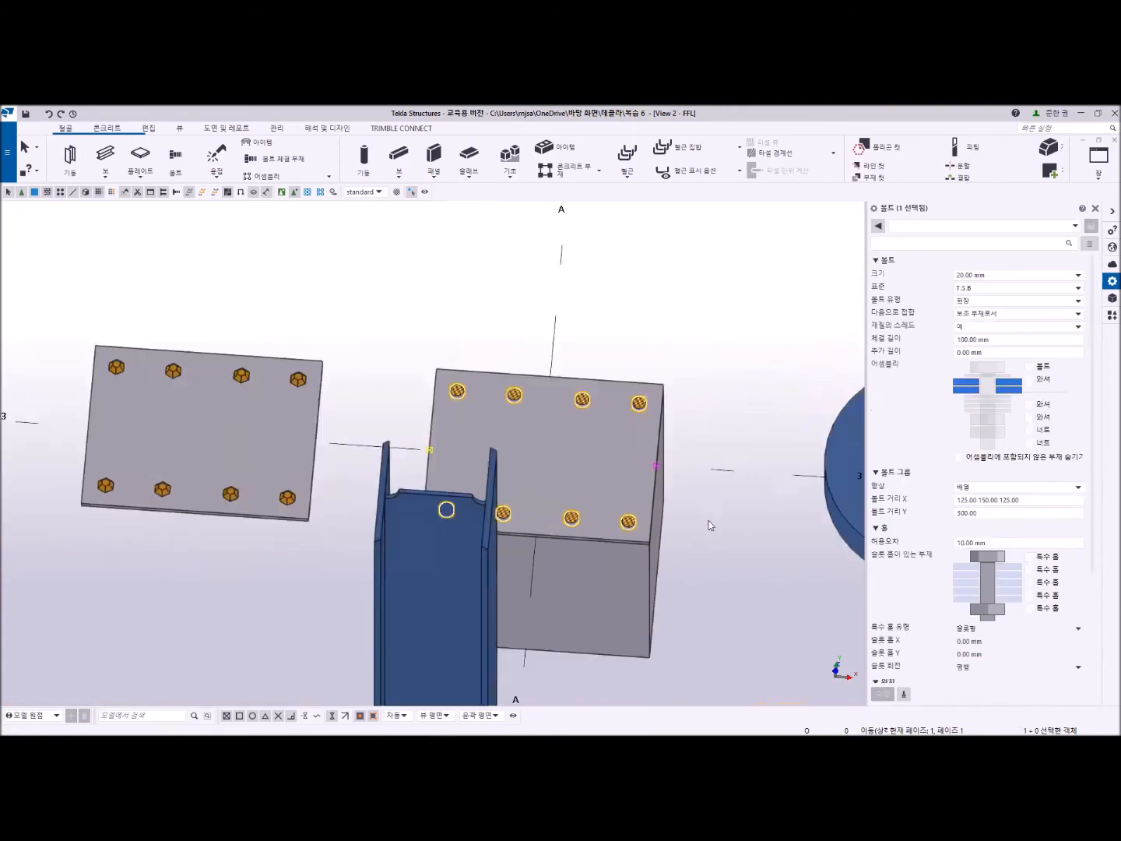
scroll(709, 526, "down", 2)
left_click(1030, 366)
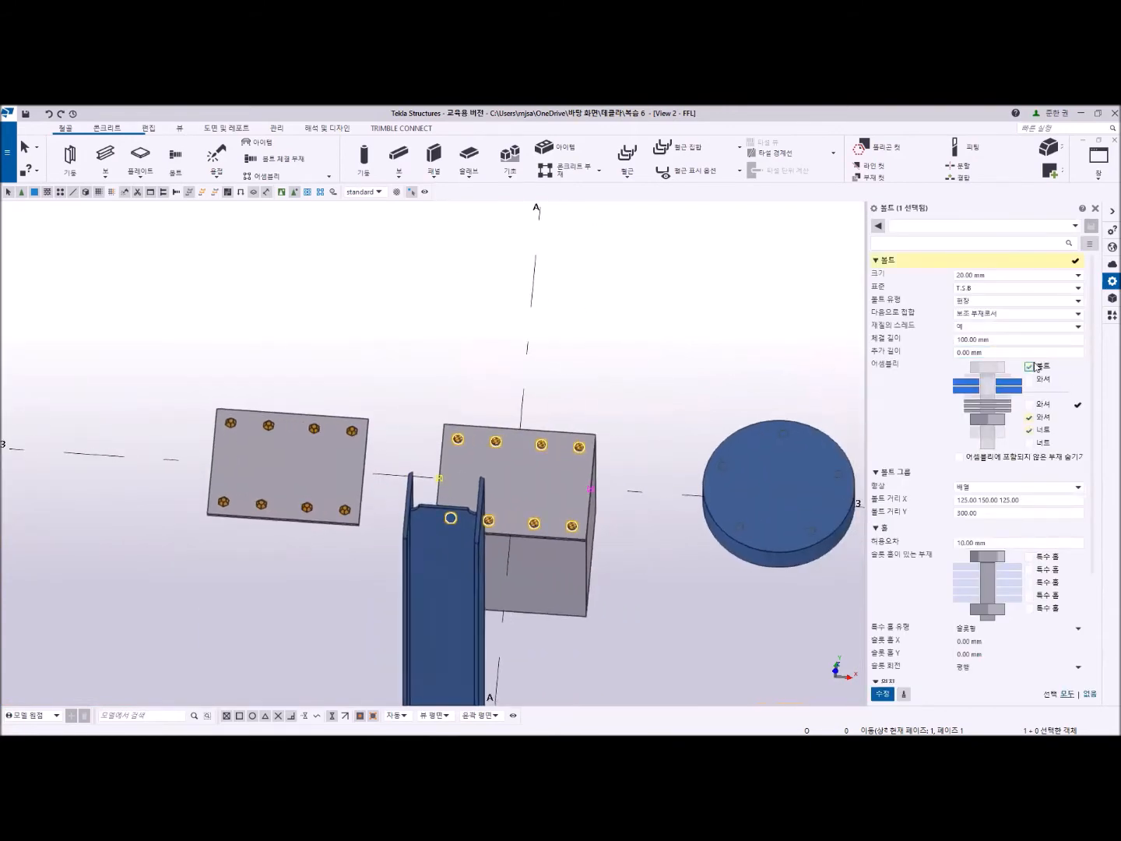
left_click(881, 693)
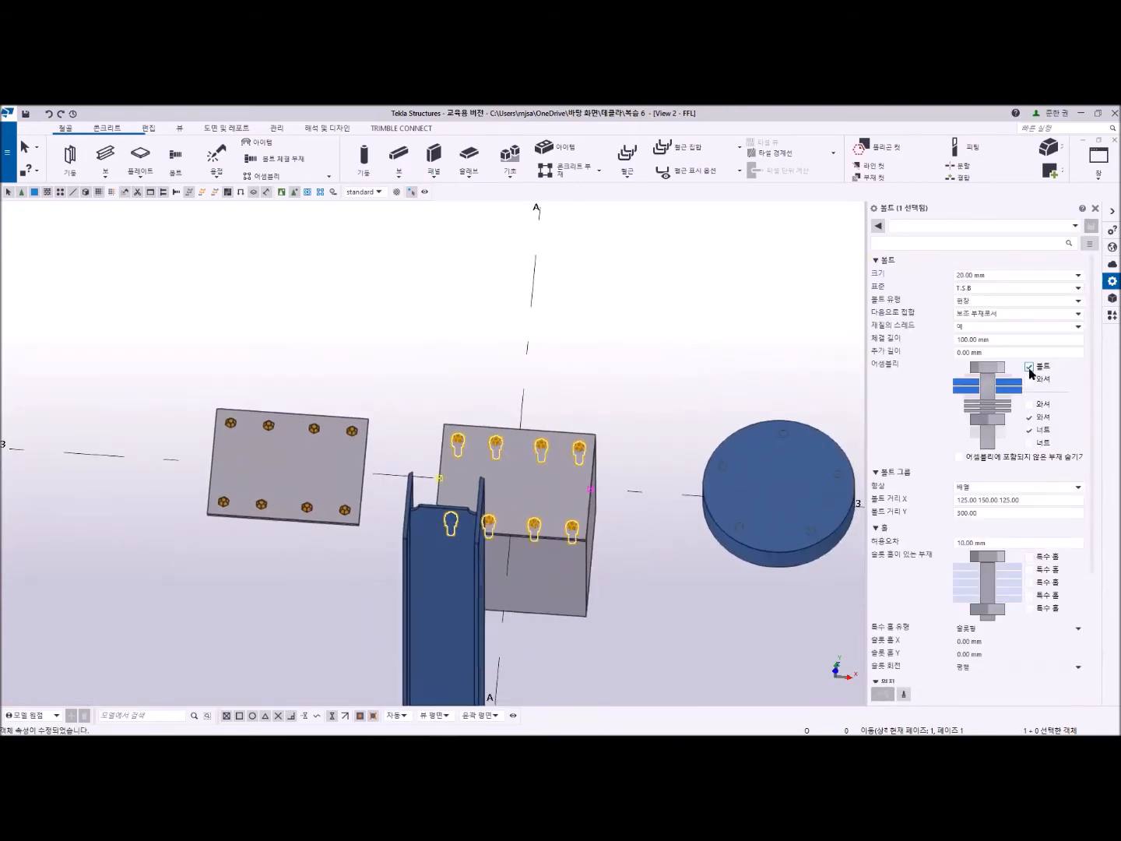
- Disable all assembly parts in the footing plate's bolt group again and apply the modification
left_click(1030, 365)
left_click(881, 693)
scroll(568, 485, "up", 3)
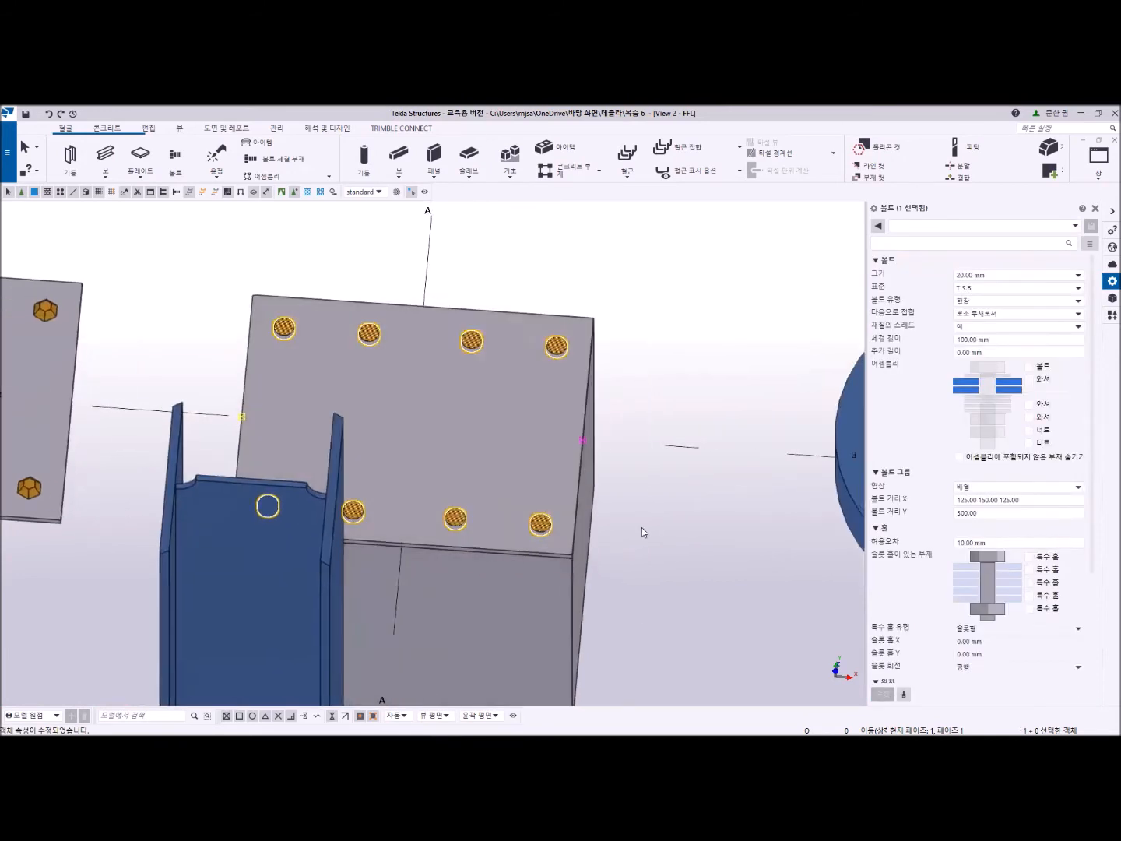
left_click(641, 528)
scroll(660, 518, "down", 3)
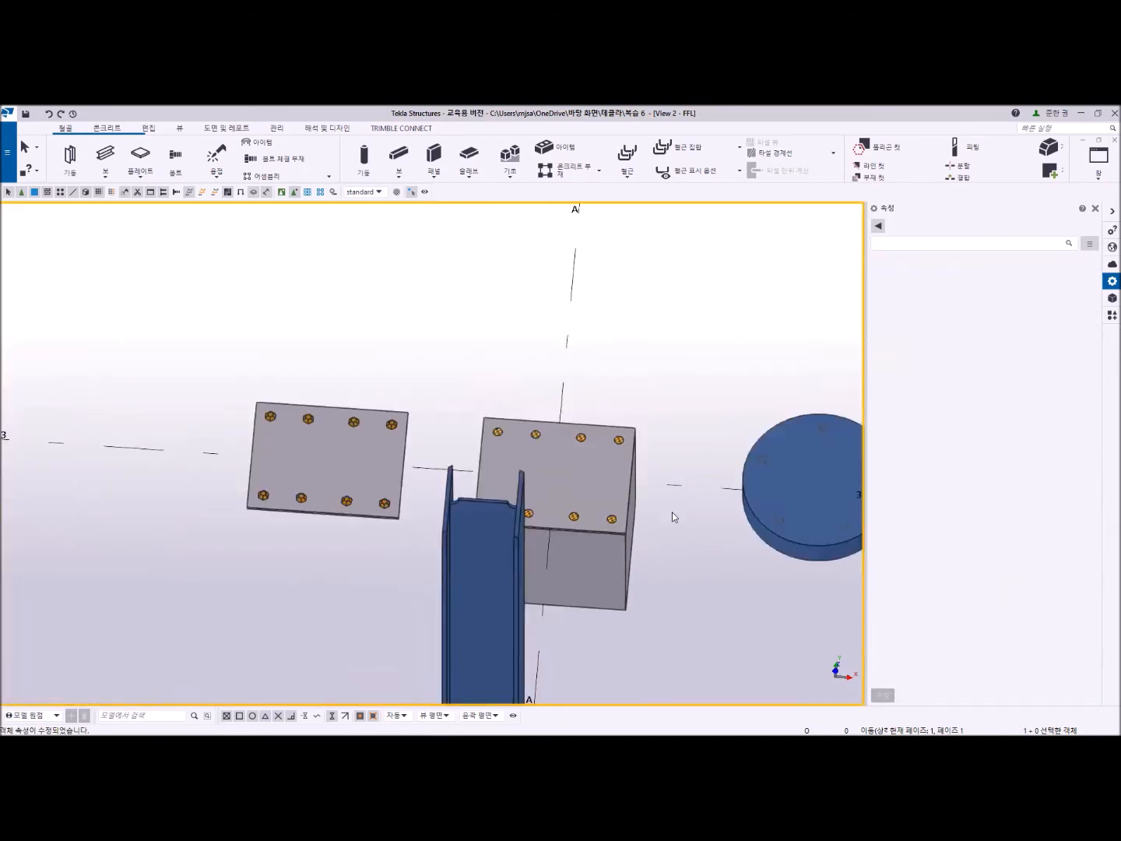
- Delete the copied practice plate together with its bolt group
left_click_drag(413, 326, 214, 578)
key("Delete")
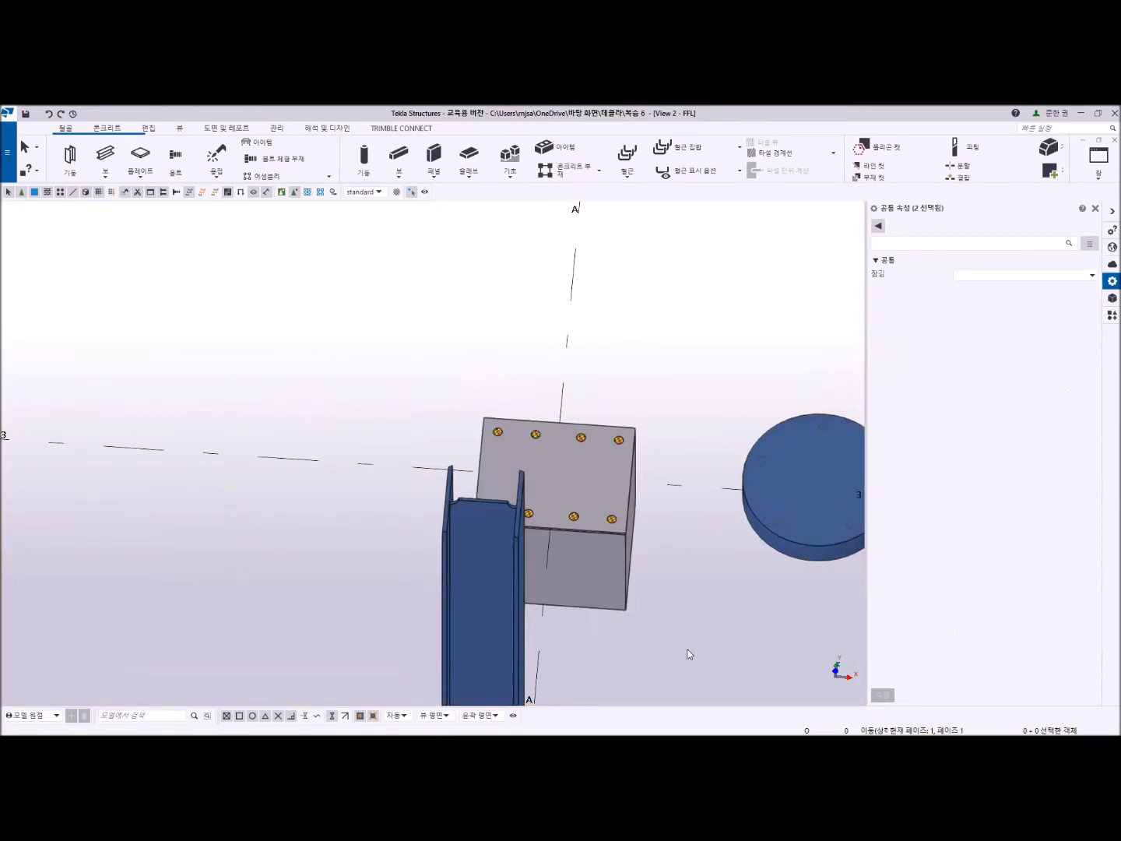
middle_click_drag(718, 614, 594, 572)
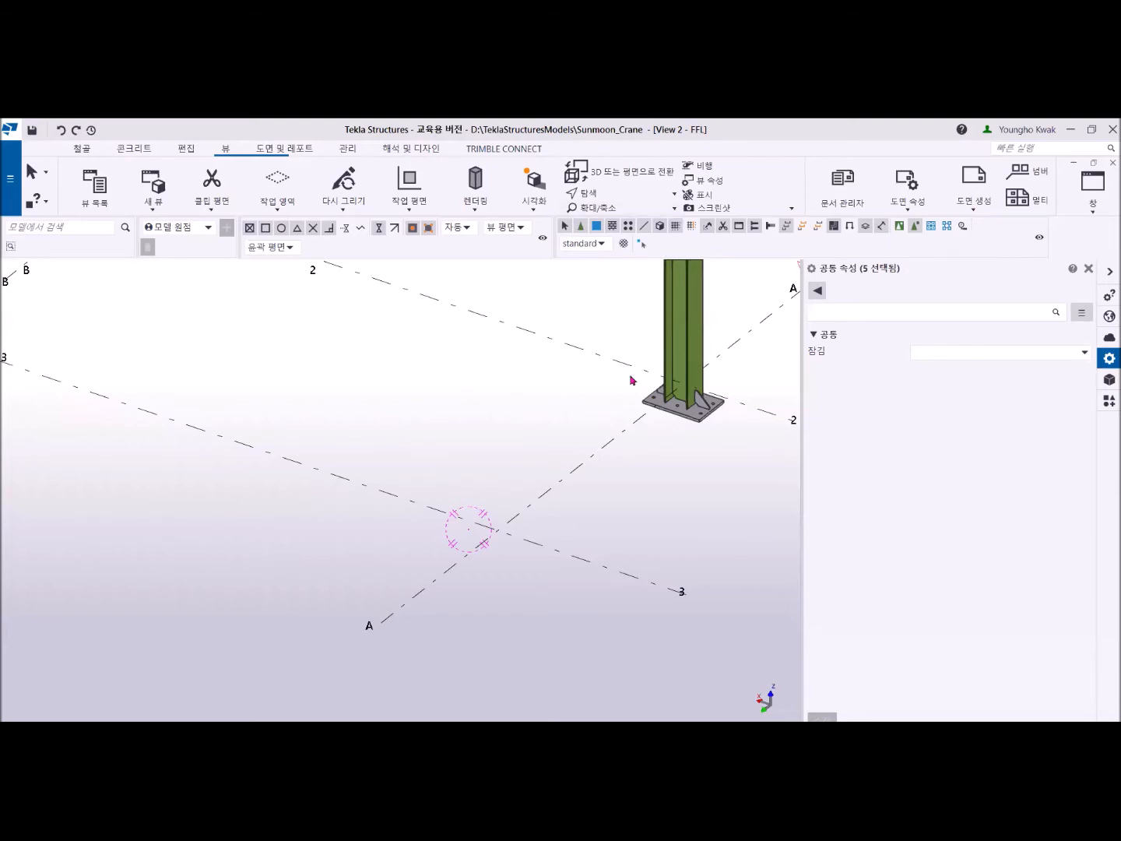
- Show the Sunmoon_Crane model's FFL view in plan, then switch to the 3D_VIEW view
middle_click_drag(632, 380, 413, 439)
scroll(413, 440, "down", 3)
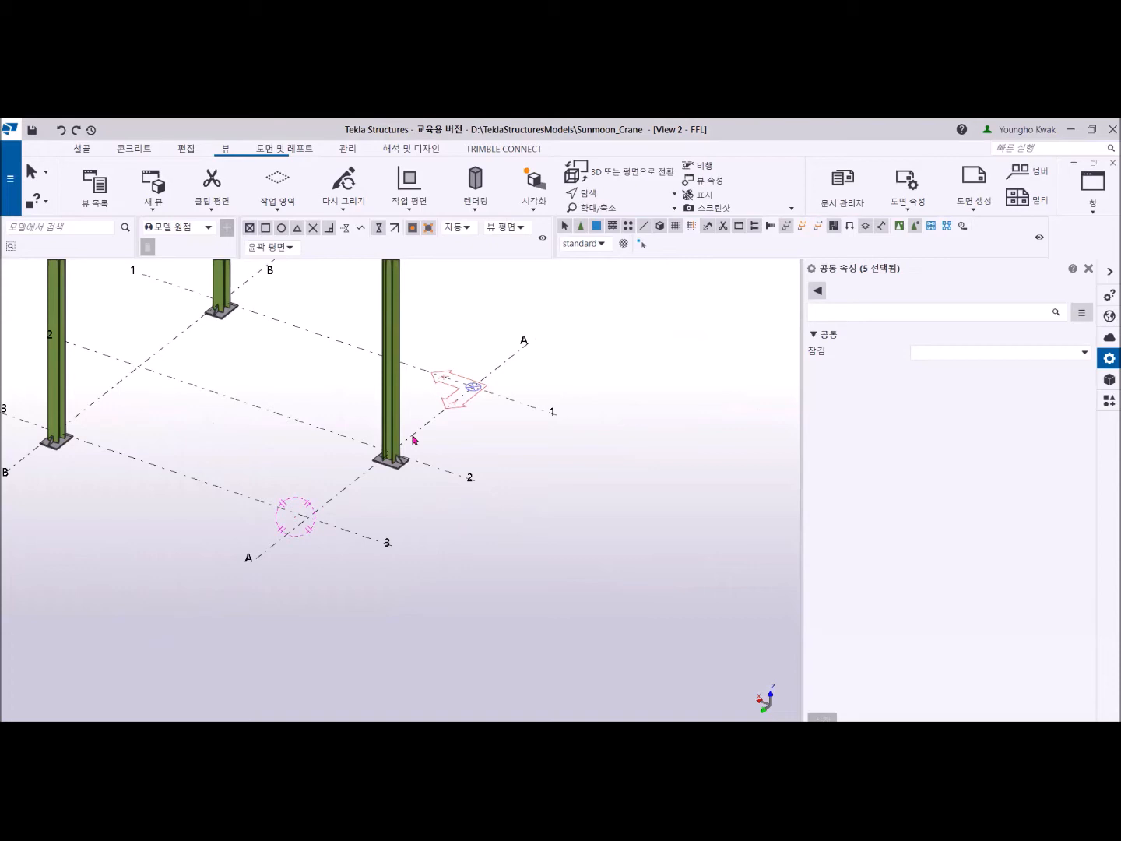
scroll(335, 451, "down", 5)
scroll(340, 498, "up", 3)
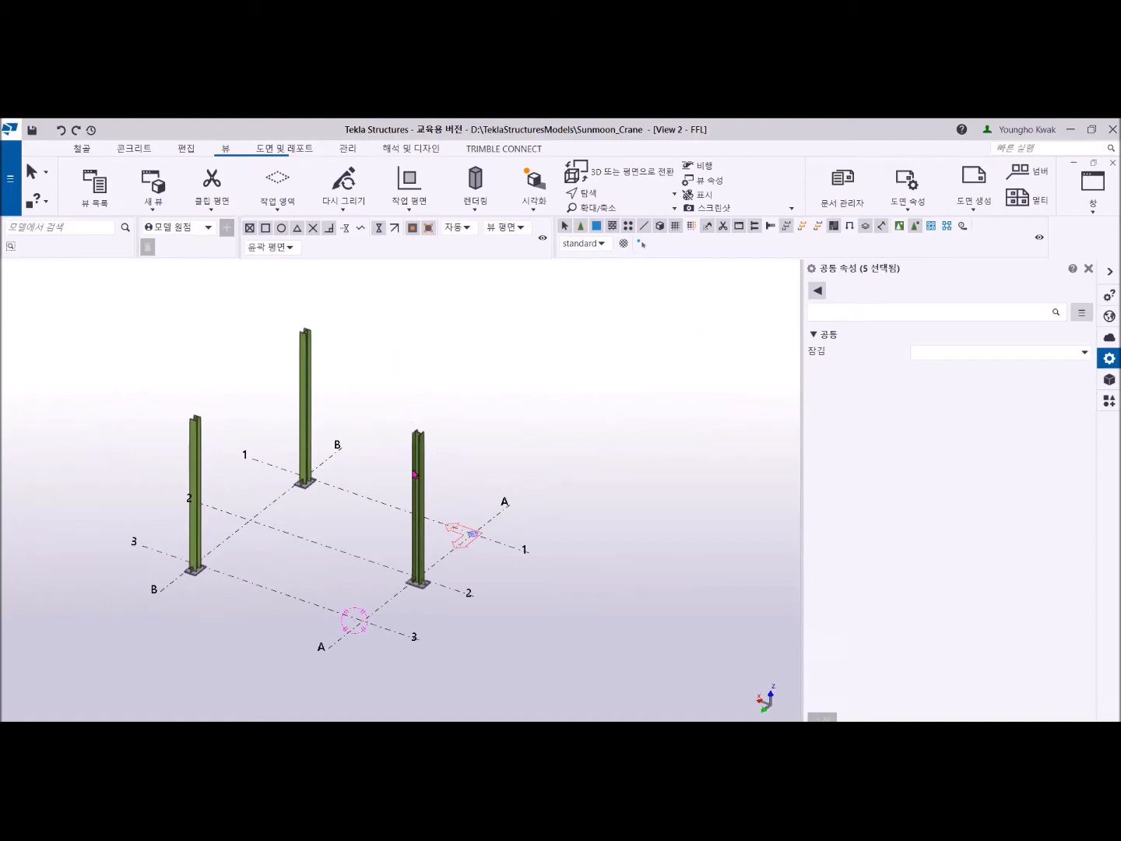
key("ctrl+p")
scroll(414, 472, "up", 2)
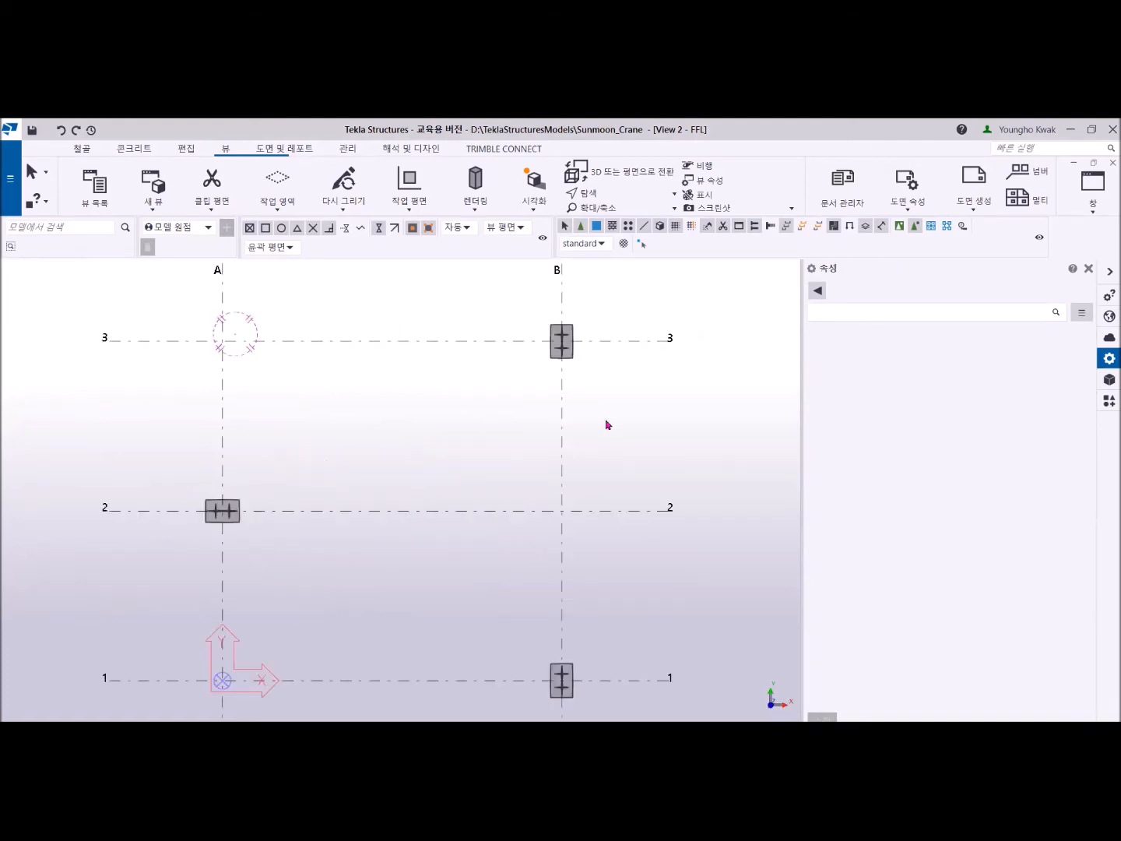
left_click(1094, 183)
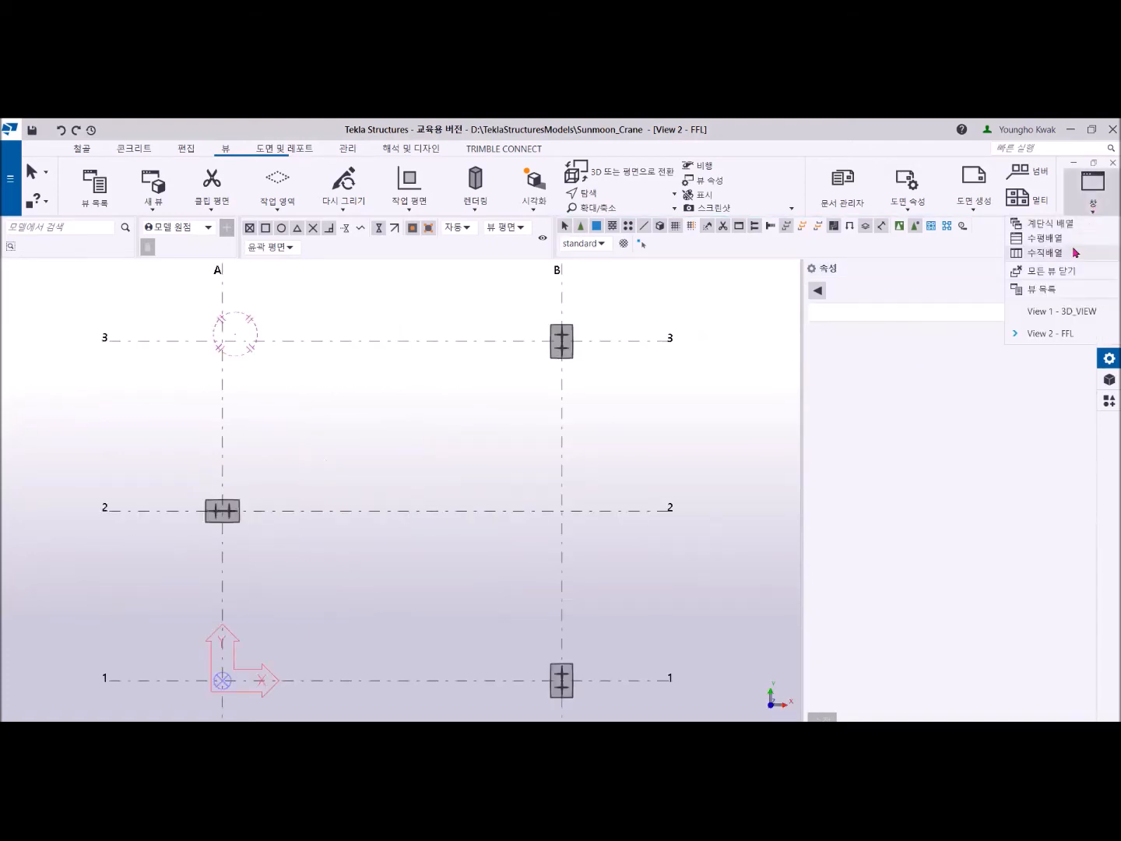
left_click(1059, 311)
scroll(543, 429, "down", 5)
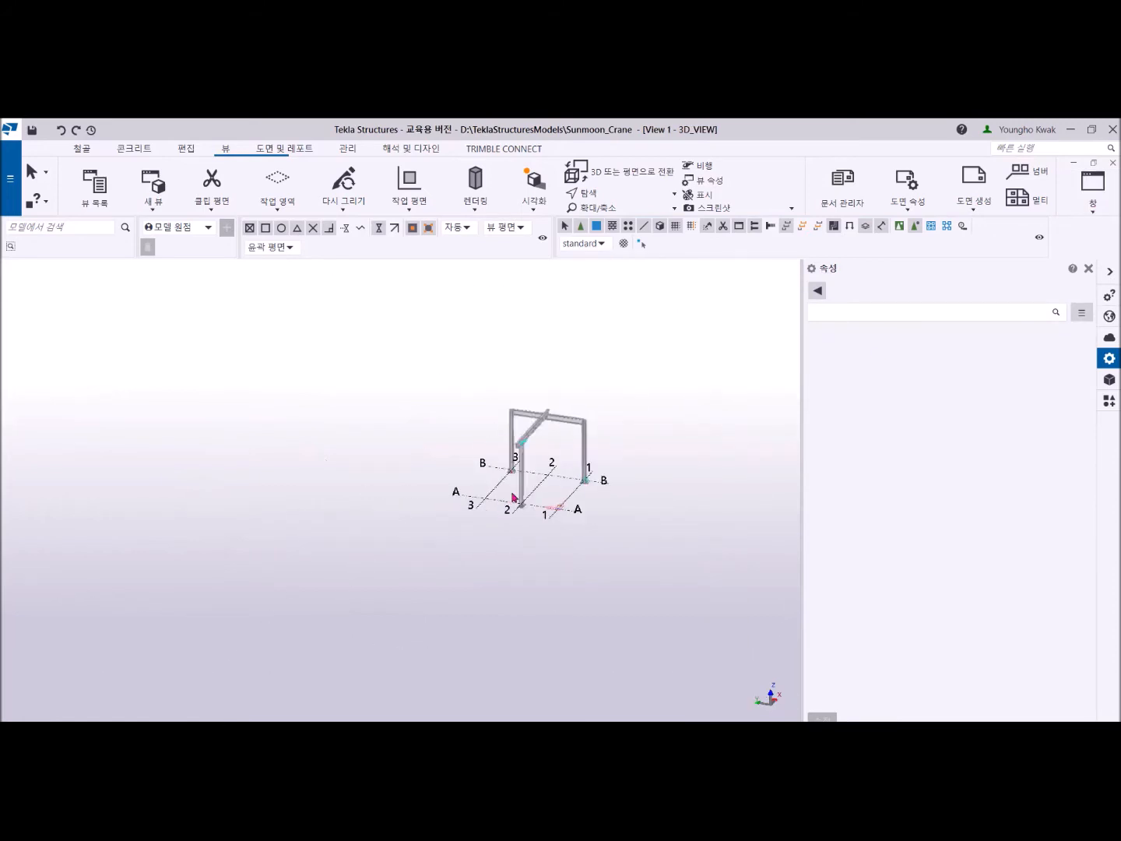
- Examine the crane frame in 3D, including its columns, base plates, and the upper beams with web openings
scroll(512, 501, "up", 6)
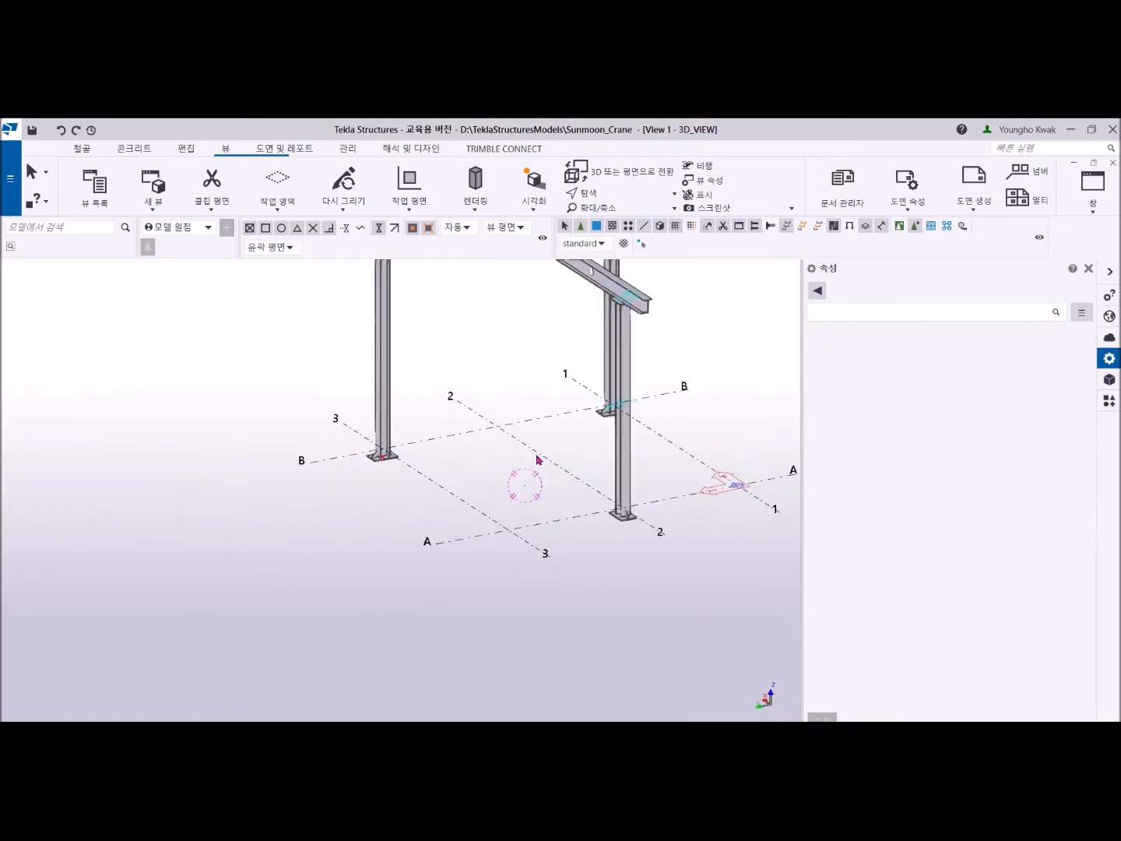
scroll(535, 460, "up", 3)
middle_click_drag(509, 486, 510, 479, "ctrl")
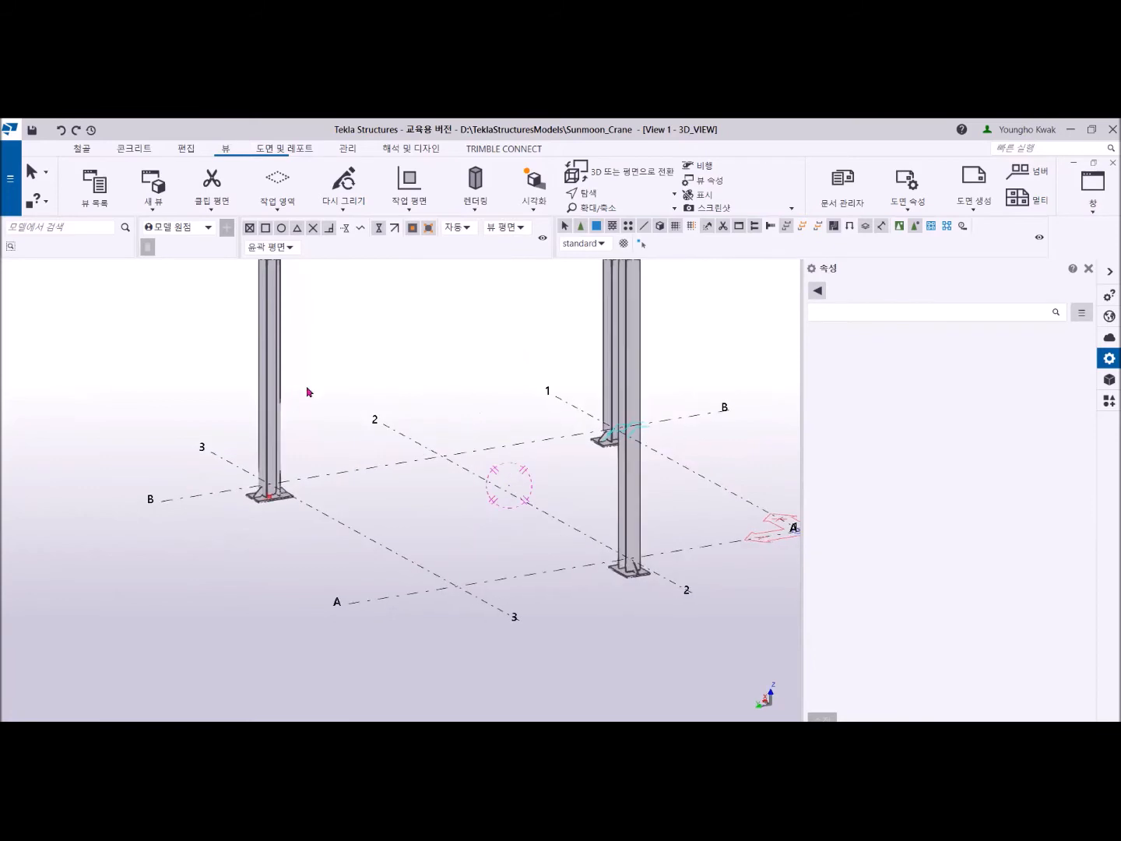
middle_click_drag(259, 354, 244, 380, "ctrl")
scroll(280, 370, "down", 5)
middle_click_drag(312, 438, 282, 551)
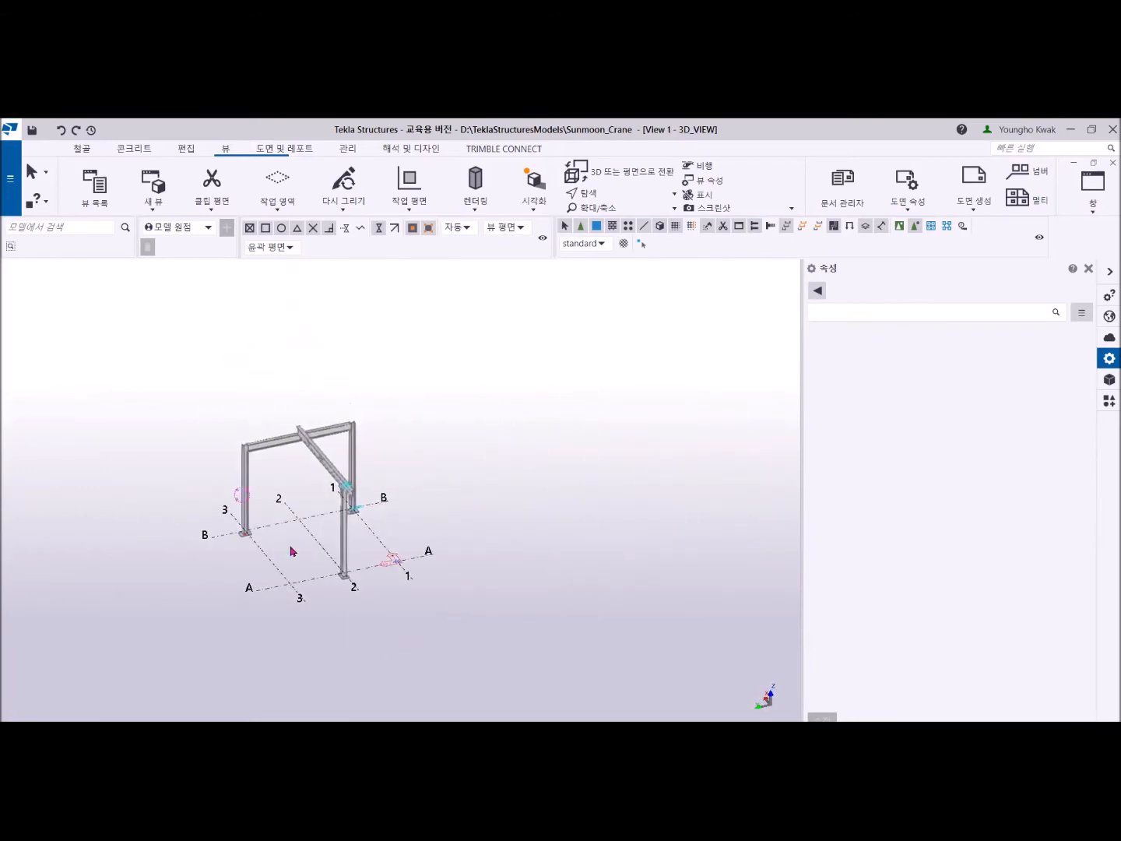
scroll(286, 554, "up", 2)
middle_click_drag(335, 491, 432, 474)
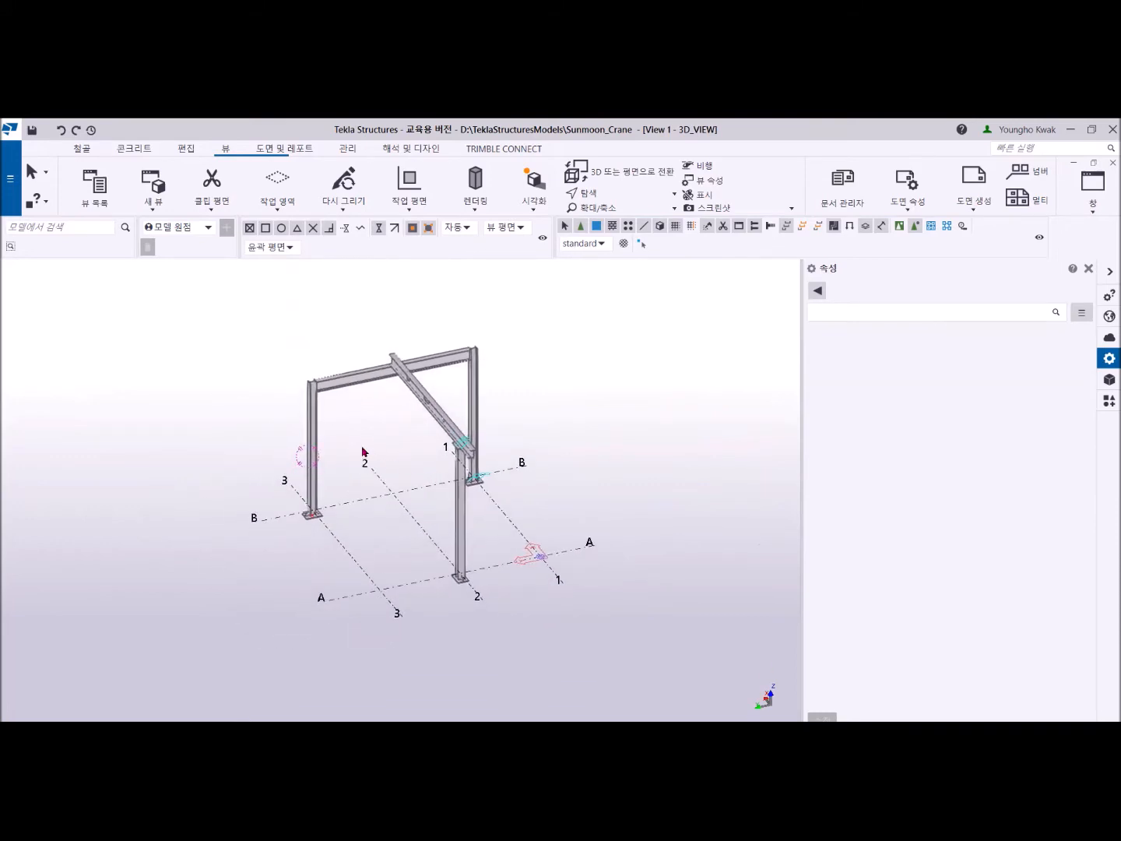
scroll(365, 455, "up", 3)
middle_click_drag(404, 511, 220, 471, "ctrl")
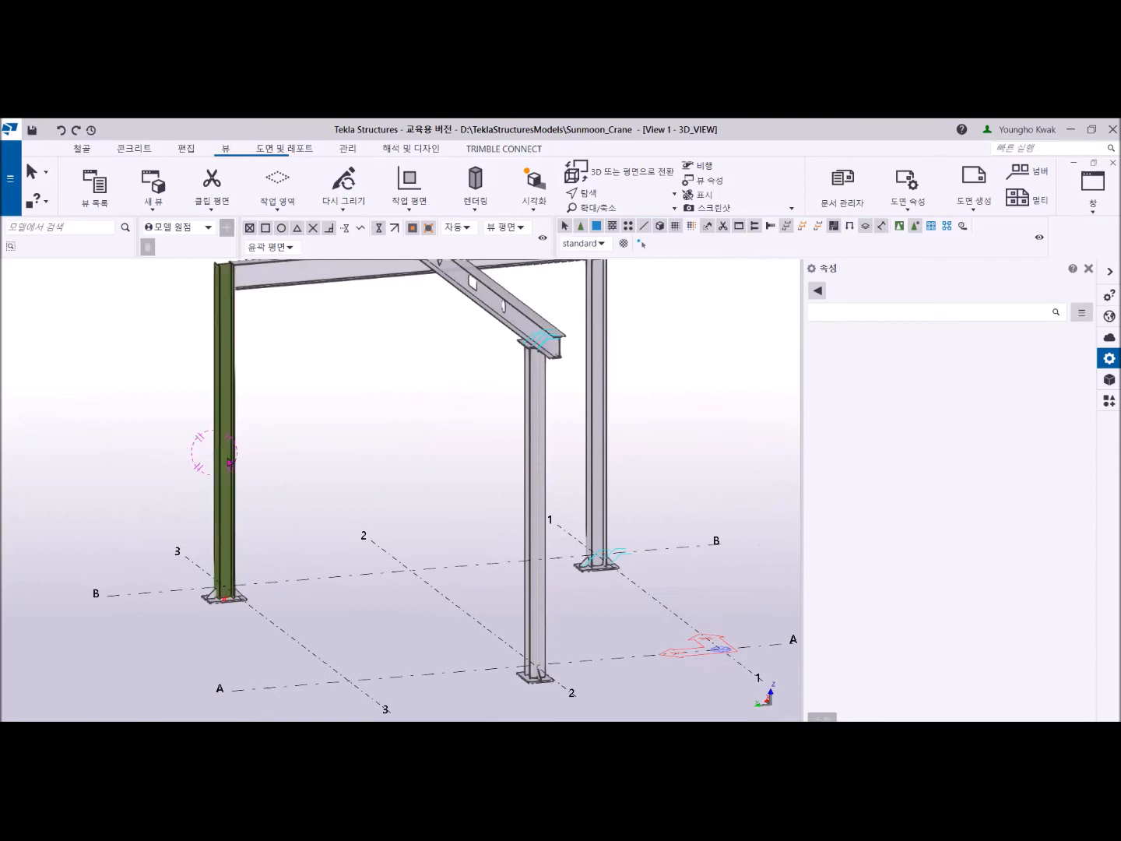
middle_click_drag(287, 483, 318, 500, "ctrl")
middle_click_drag(389, 485, 341, 489)
middle_click_drag(450, 493, 441, 601)
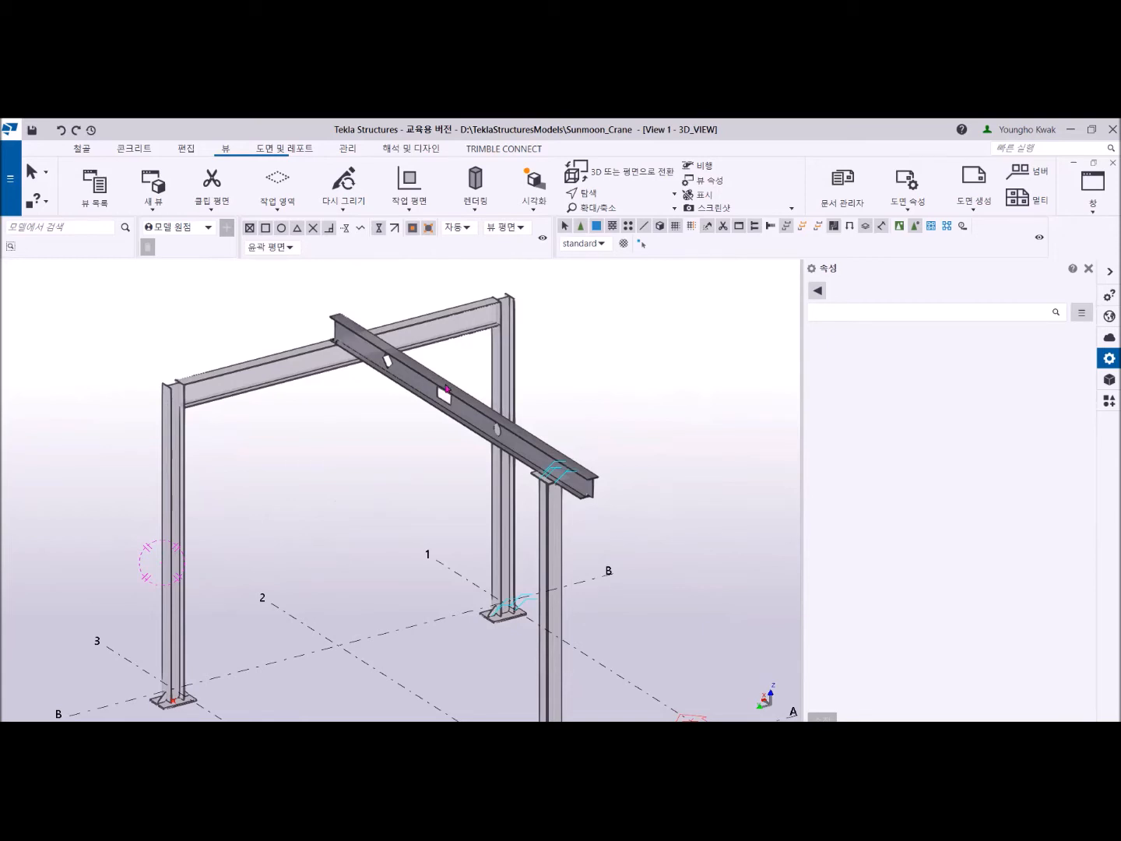
middle_click_drag(447, 388, 545, 400, "ctrl")
middle_click_drag(232, 468, 365, 532, "ctrl")
middle_click_drag(435, 570, 366, 537, "ctrl")
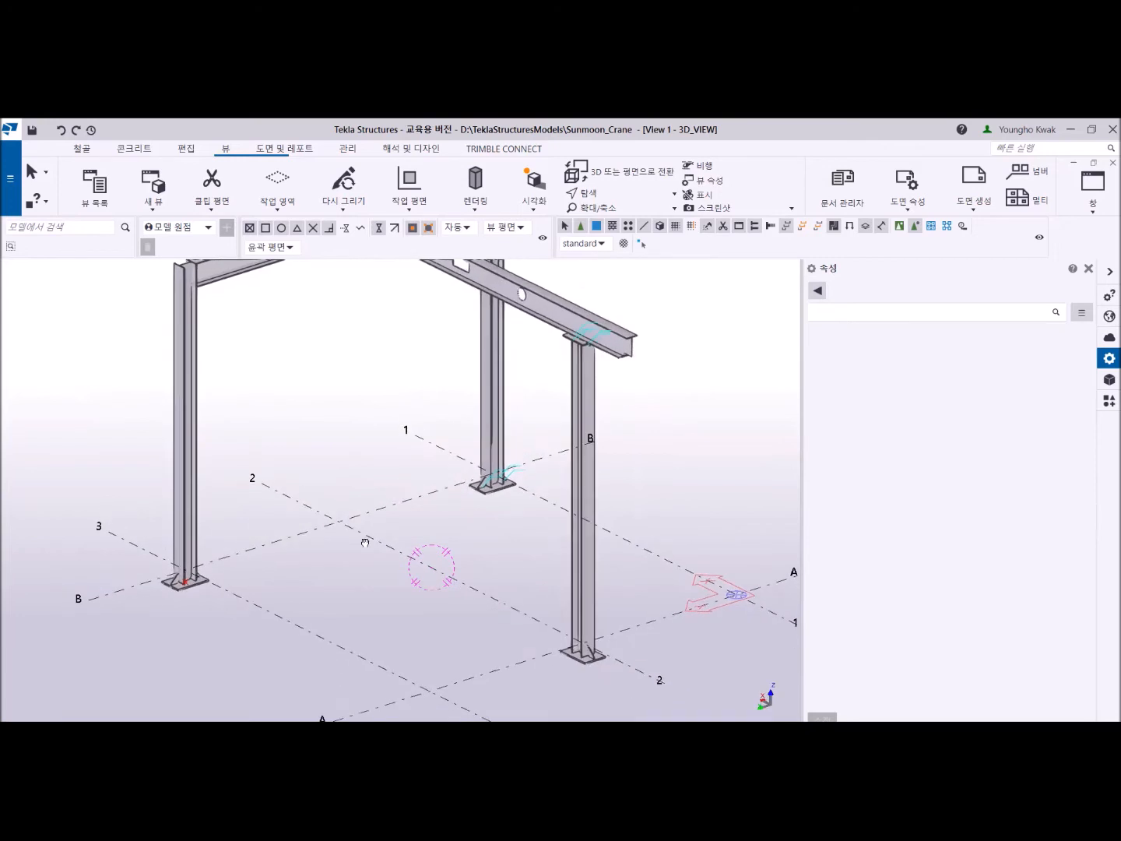
scroll(430, 448, "down", 2)
middle_click_drag(428, 469, 346, 543)
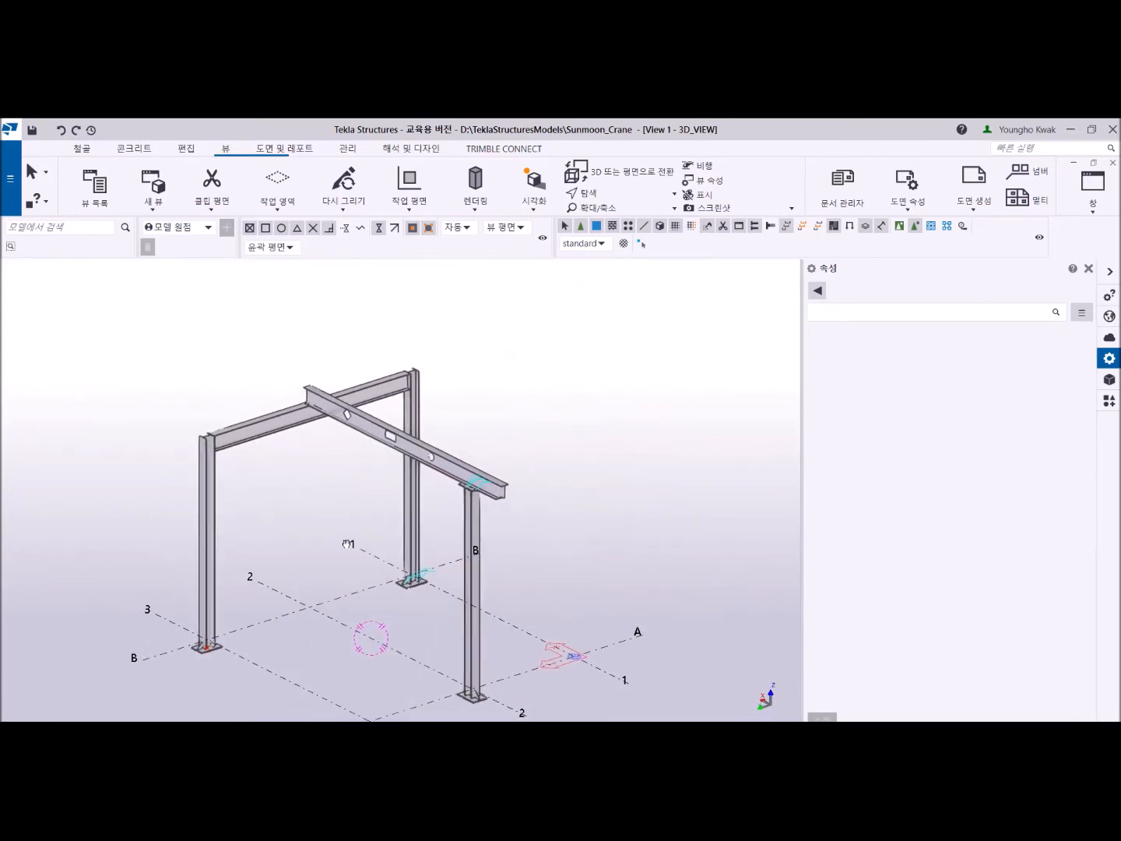
middle_click_drag(368, 531, 425, 493)
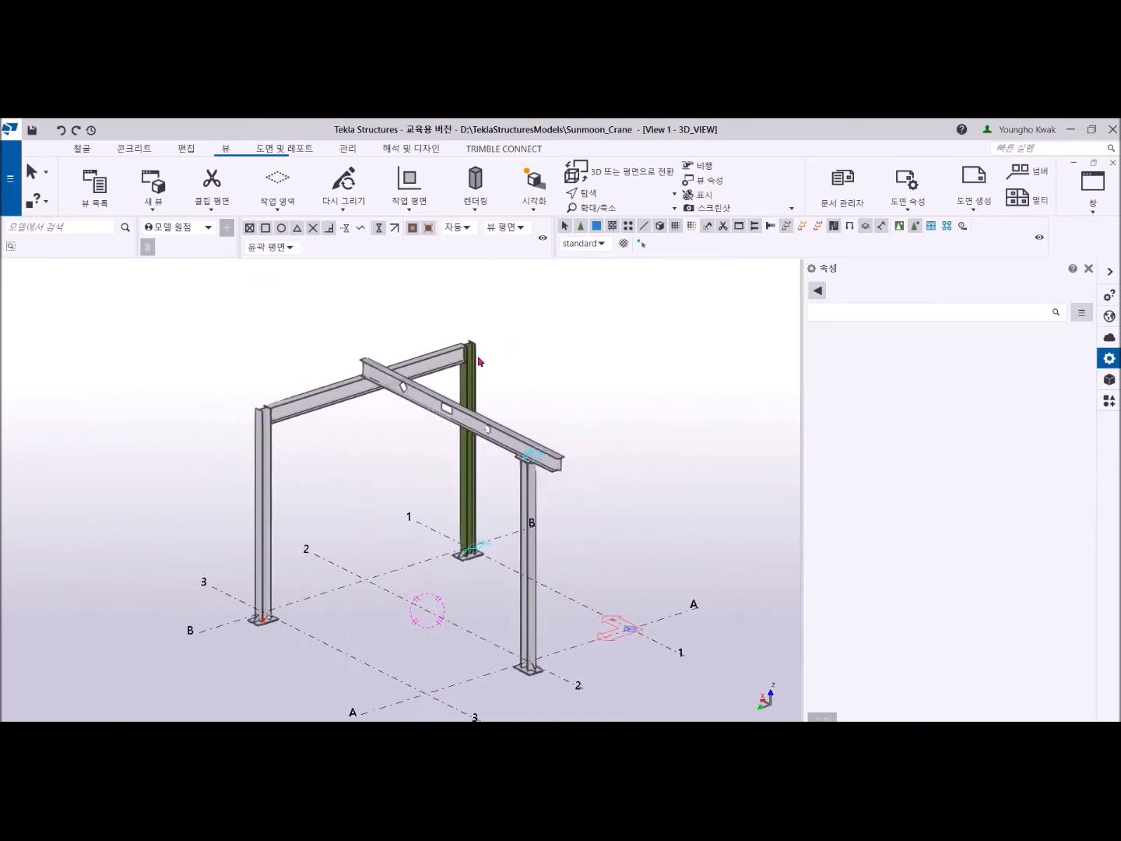
- Display the components and the parts of the crane frame as wireframe, checking the base plate at grid B-3
left_click(472, 204)
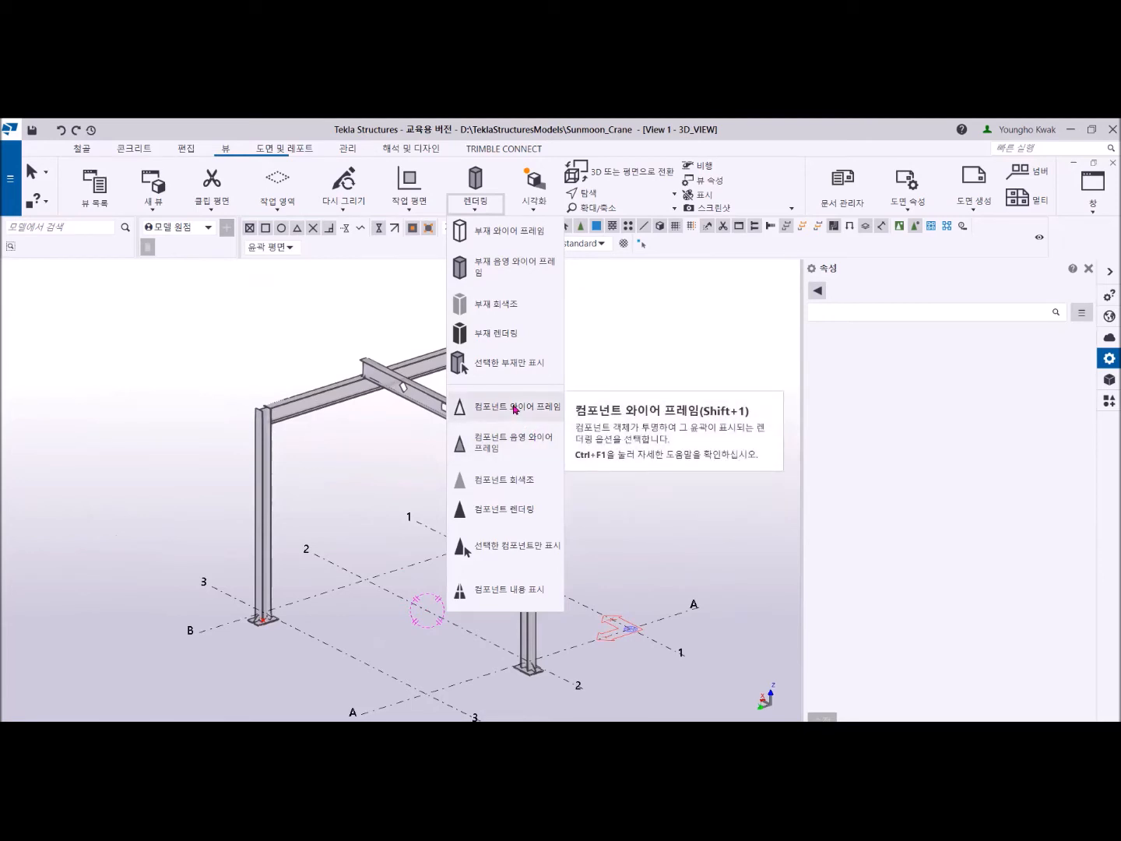
left_click(515, 410)
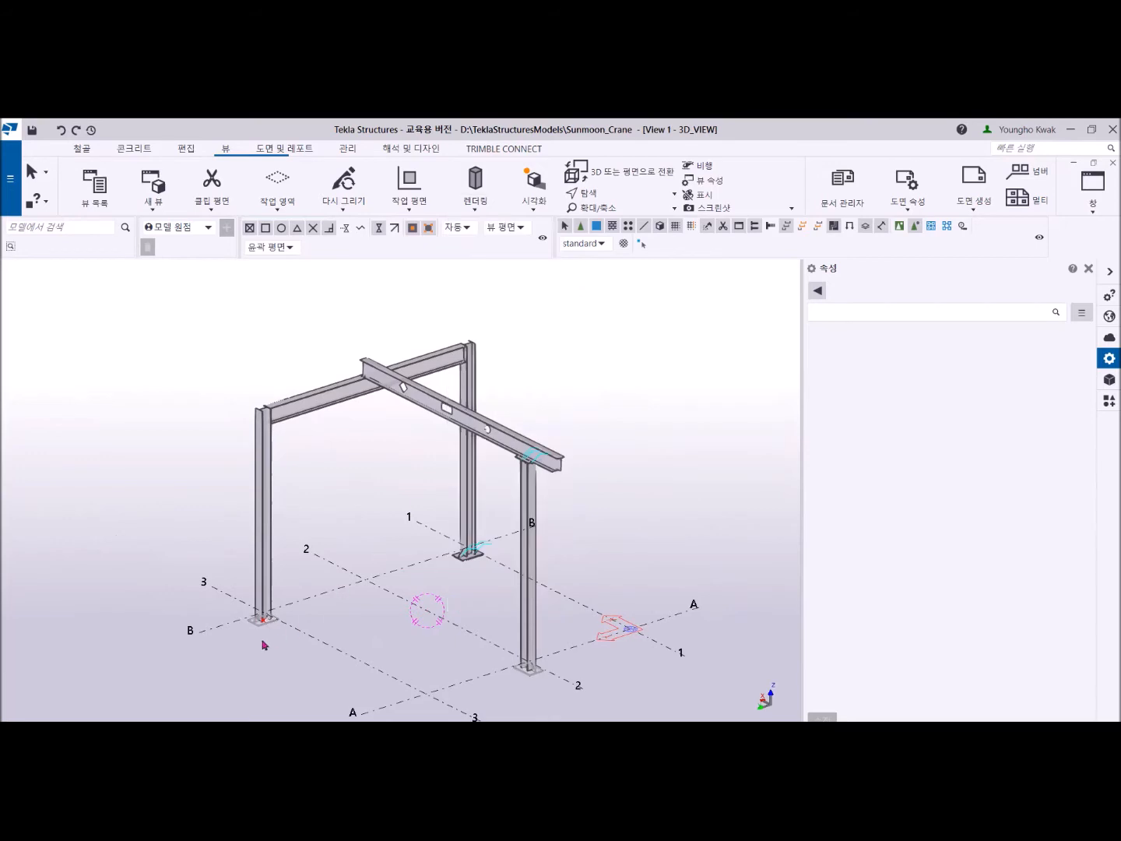
scroll(264, 643, "up", 8)
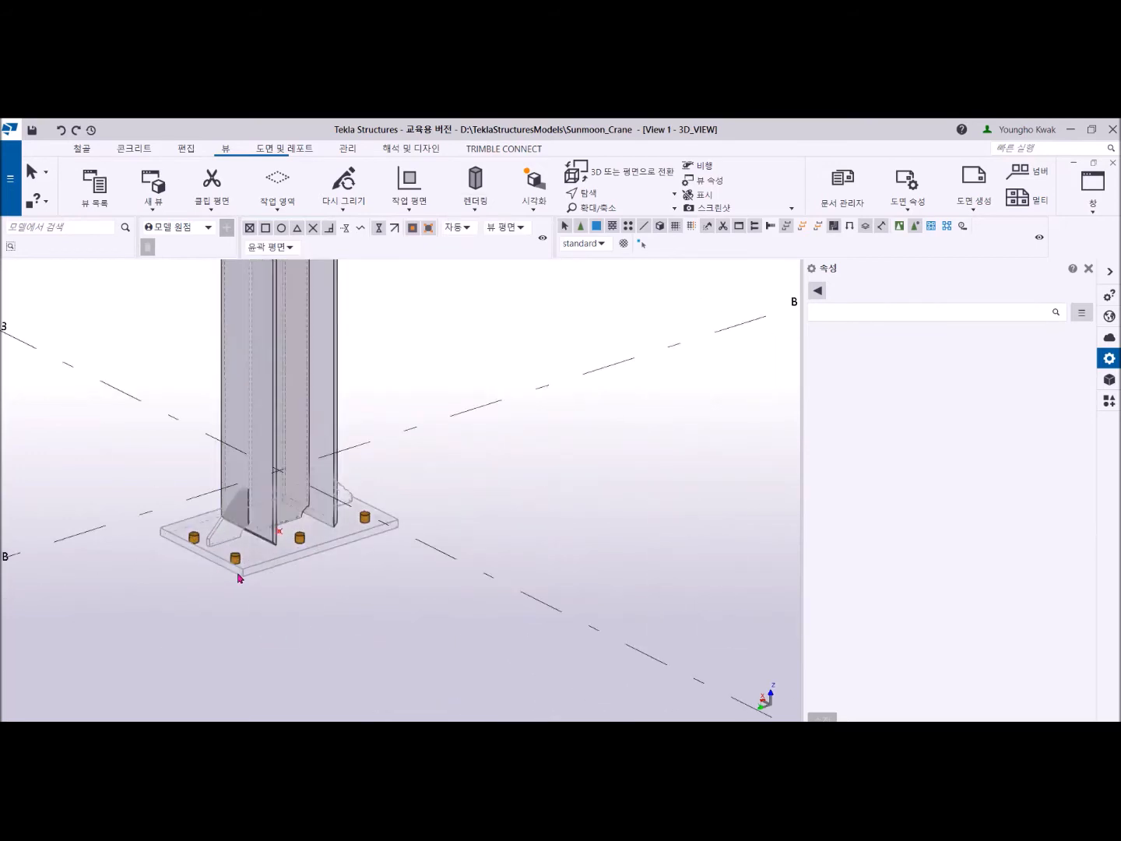
left_click(476, 212)
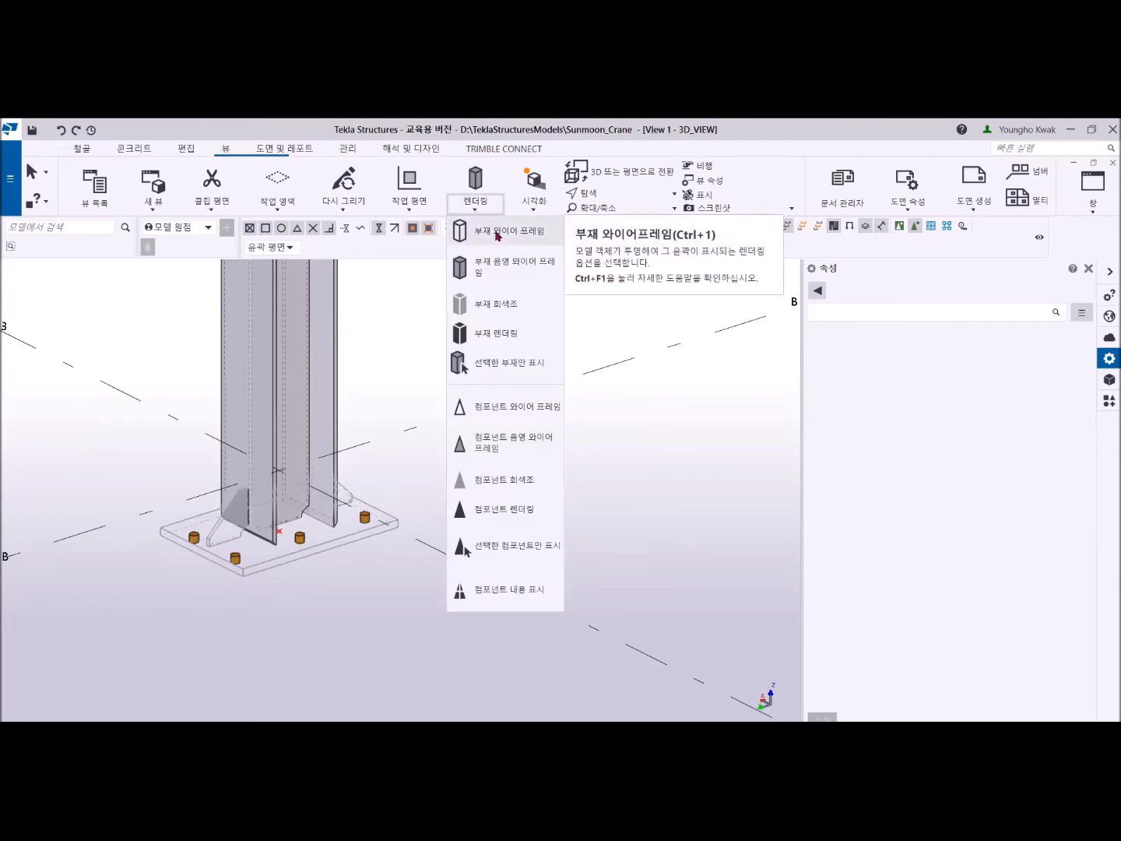
left_click(495, 233)
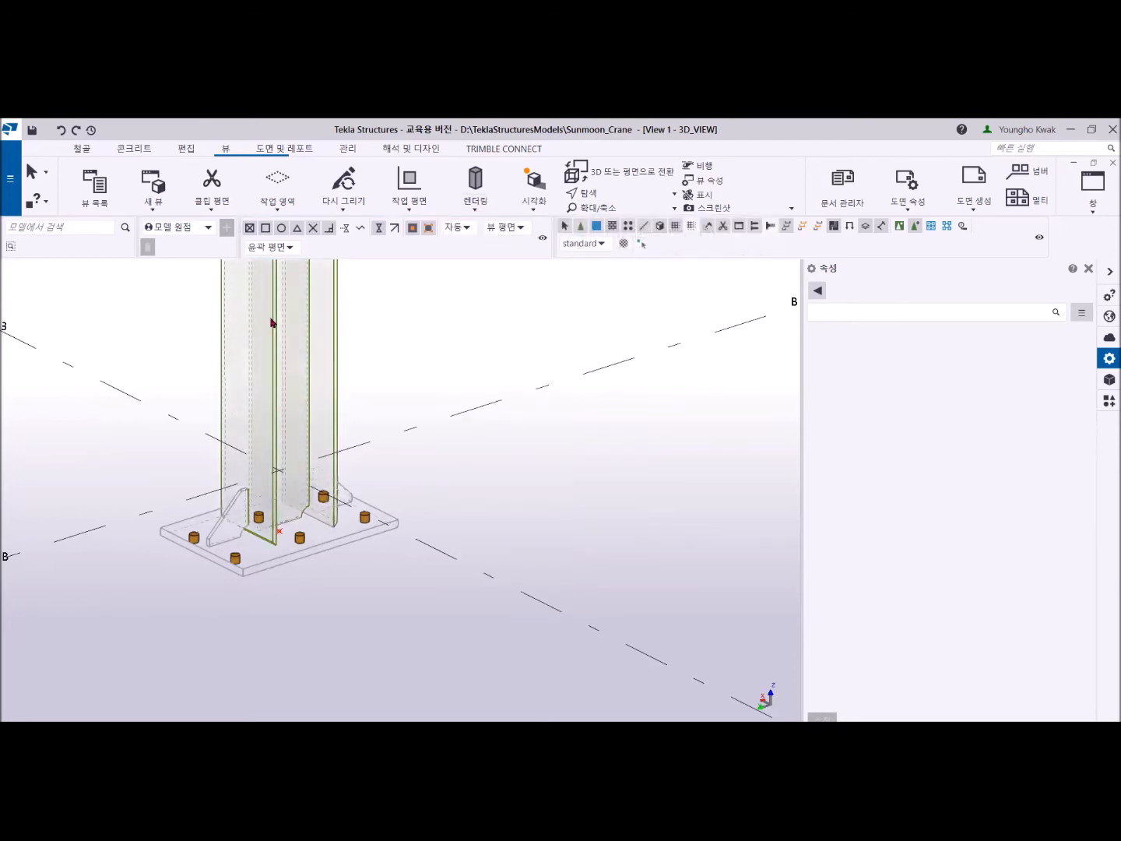
- Display both the components and the parts of the crane frame as rendered
left_click(476, 206)
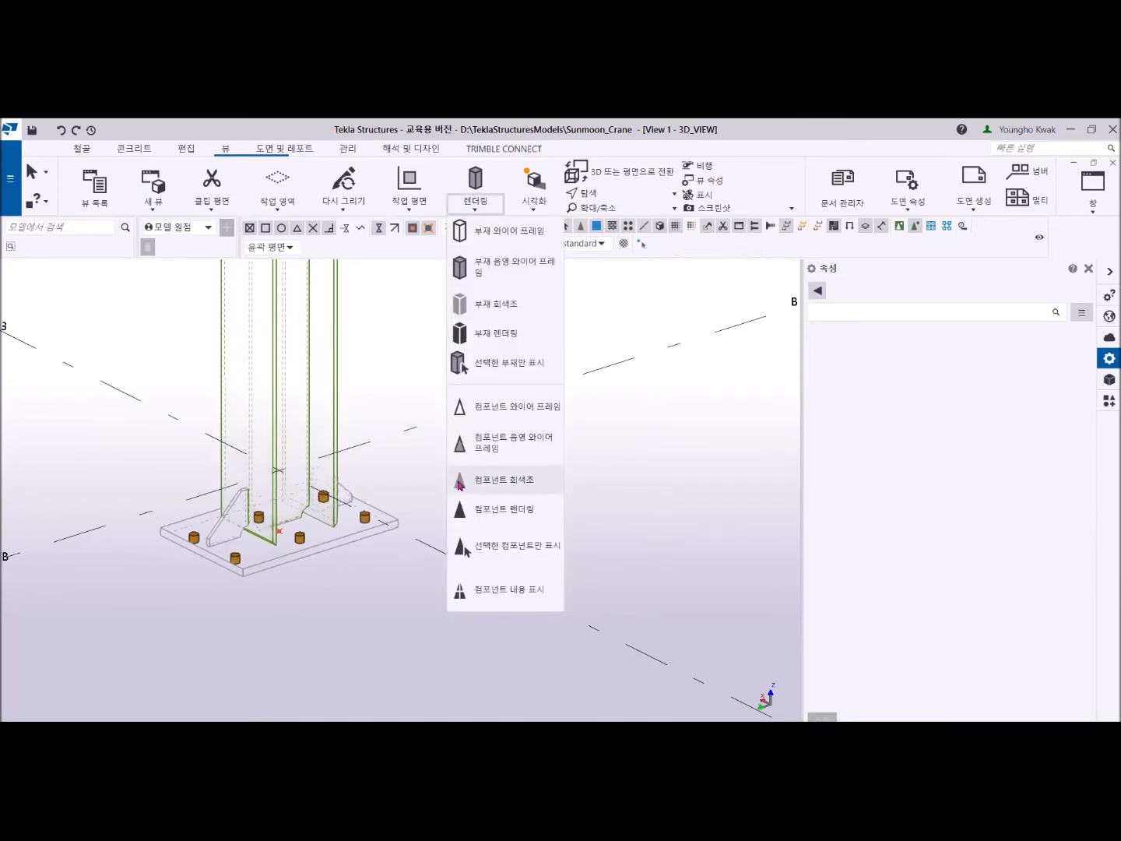
left_click(482, 509)
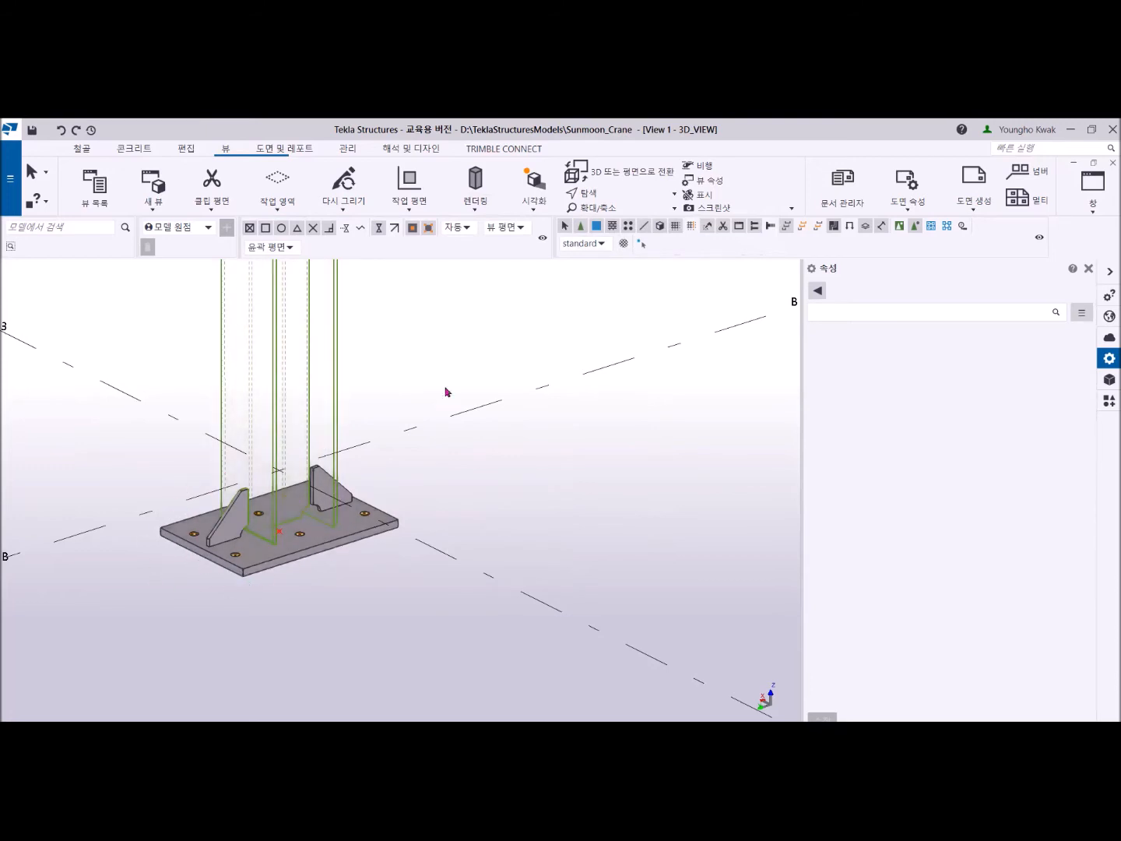
left_click(479, 204)
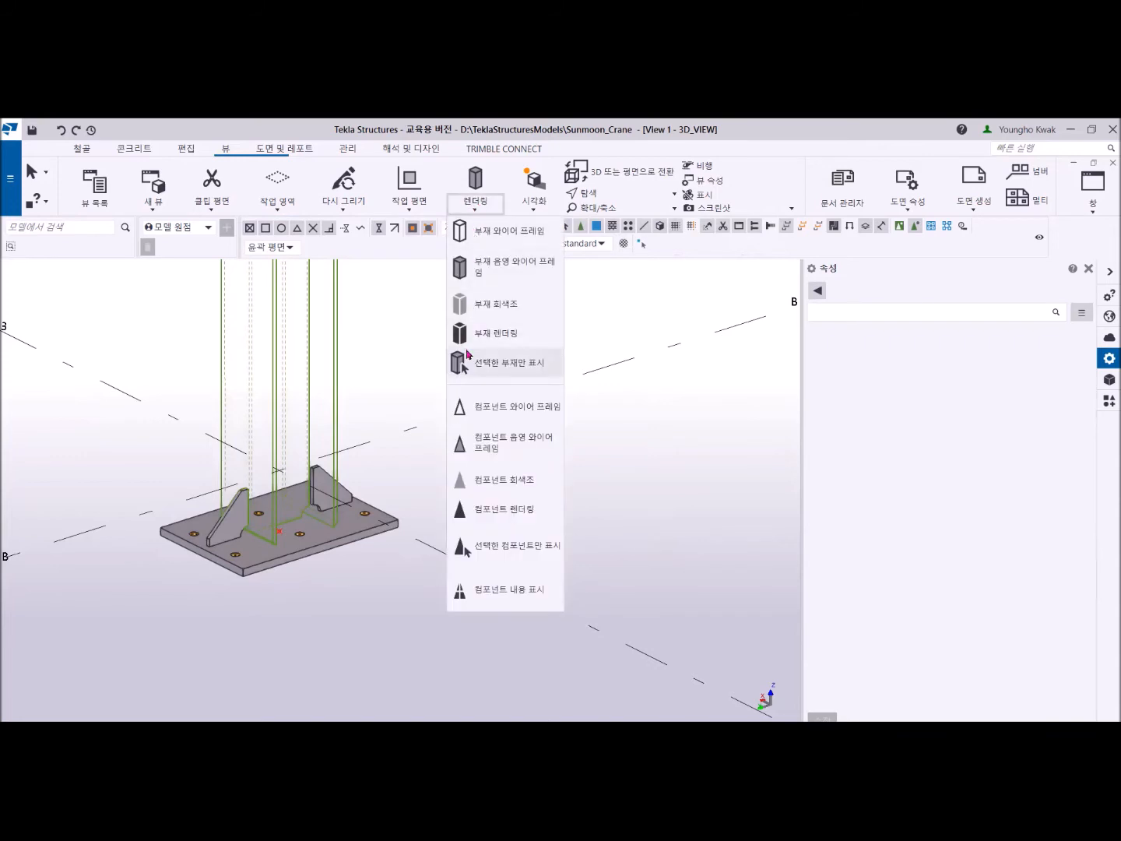
left_click(478, 335)
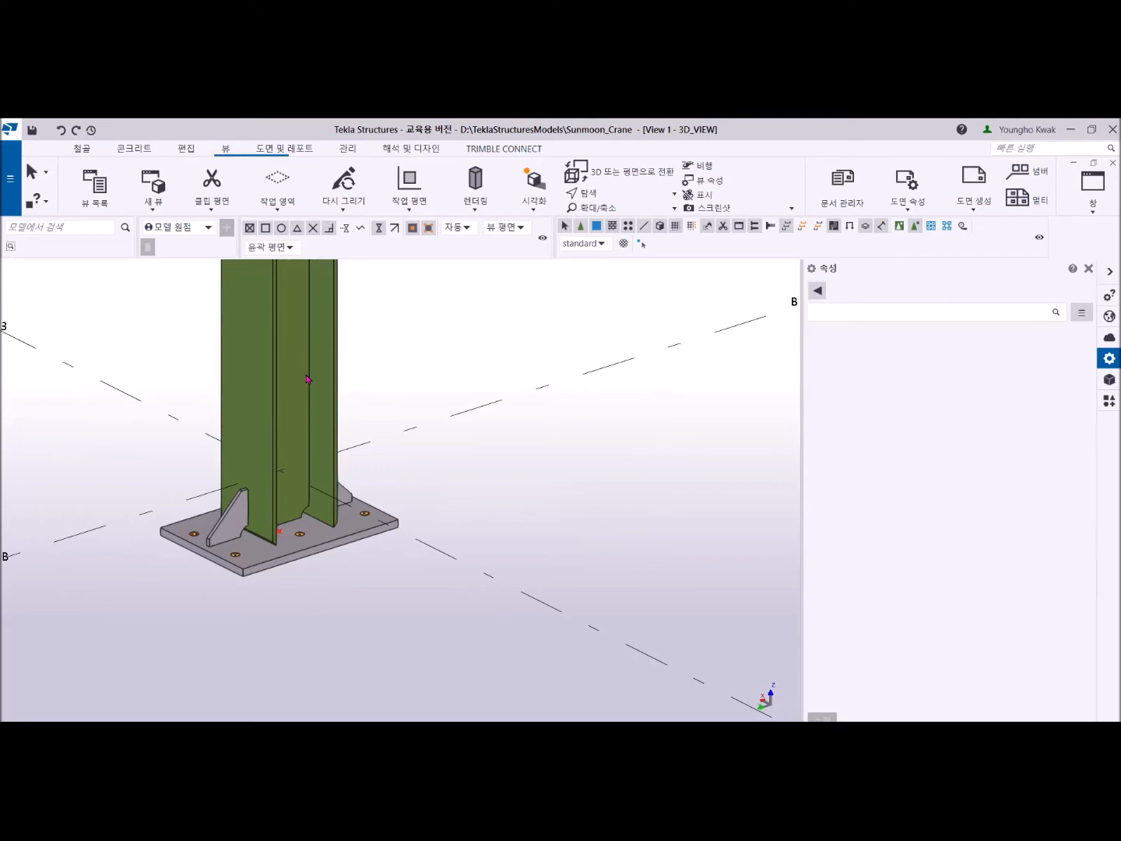
left_click(476, 205)
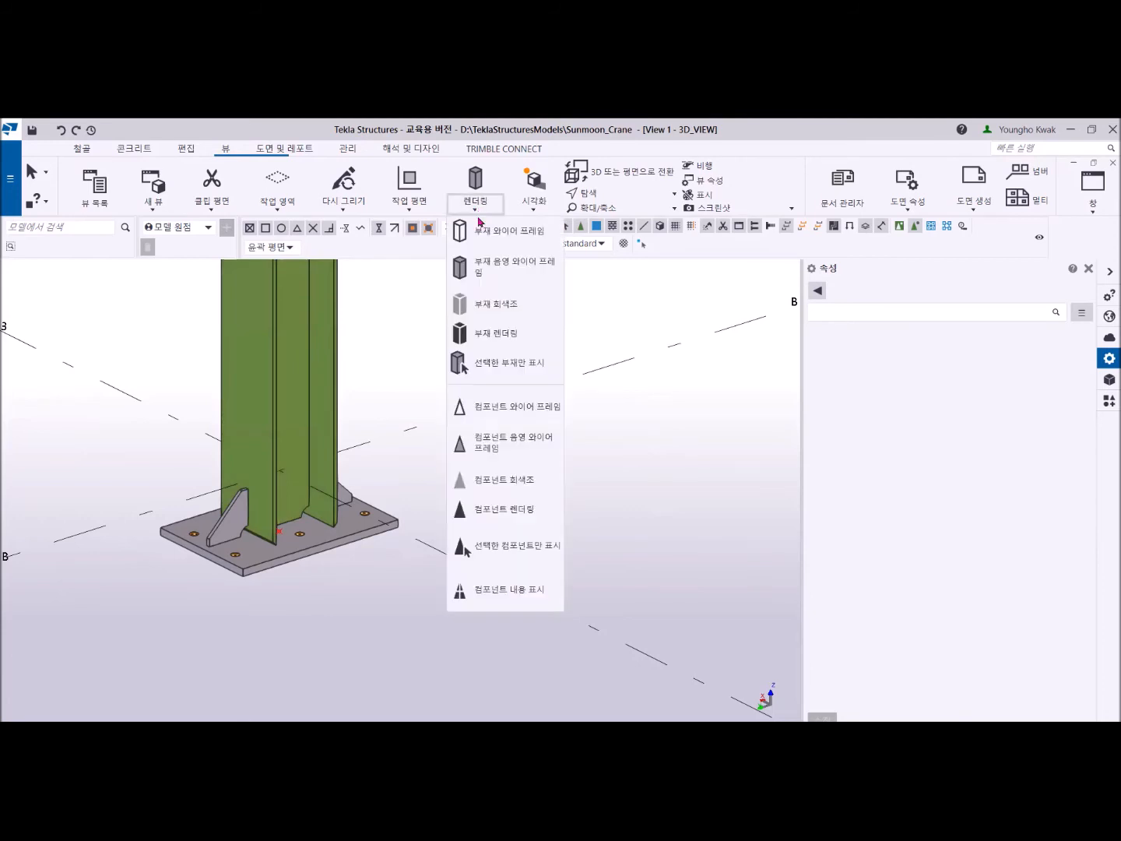
left_click(629, 430)
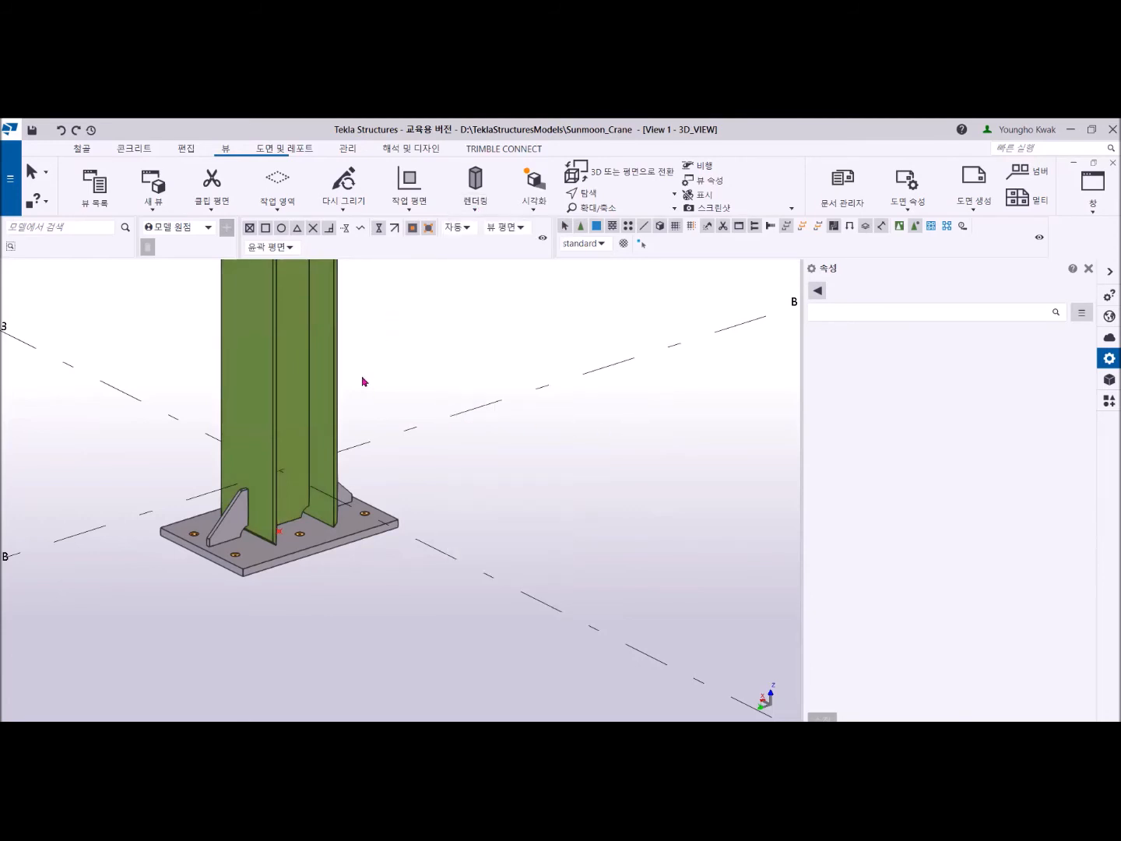
- Examine the rendered column bases and their base plates around the crane frame
scroll(362, 380, "down", 3)
middle_click_drag(367, 435, 674, 523)
scroll(441, 548, "down", 2)
key("v")
left_click(463, 547)
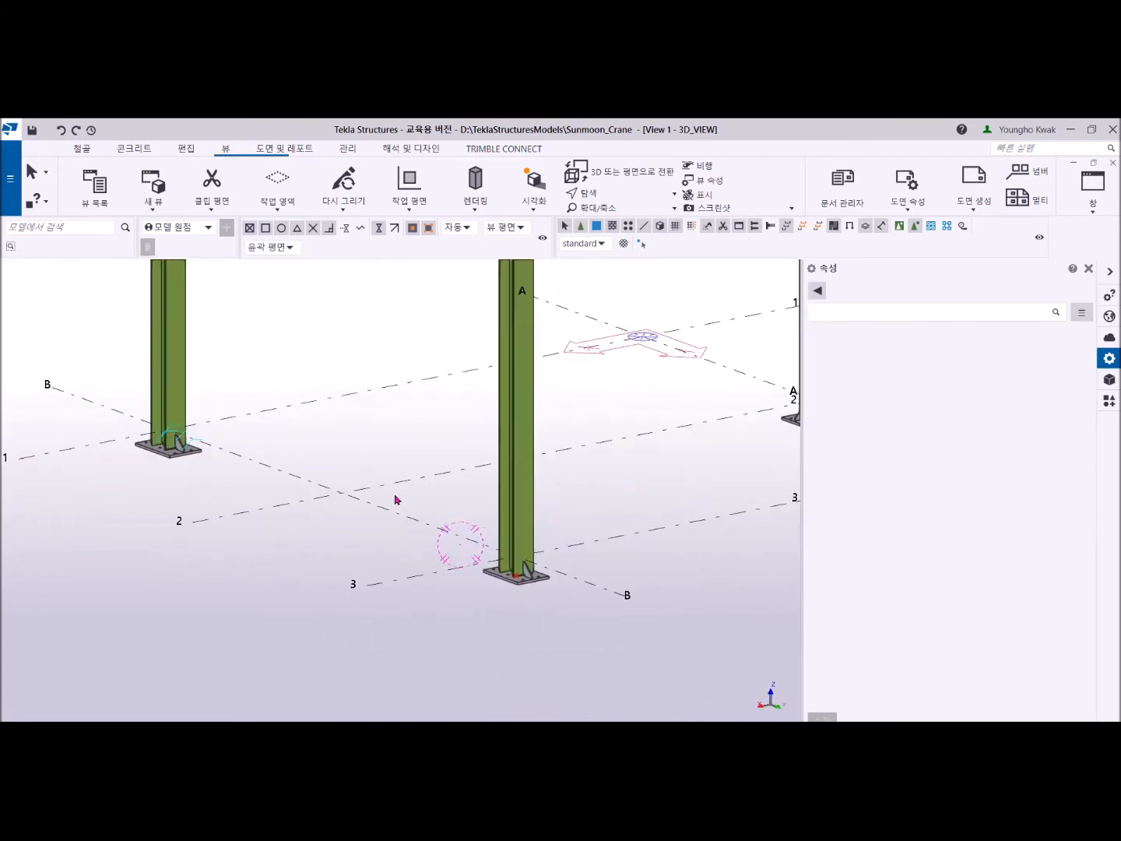
scroll(384, 487, "down", 2)
middle_click_drag(383, 488, 795, 510, "ctrl")
scroll(432, 533, "up", 3)
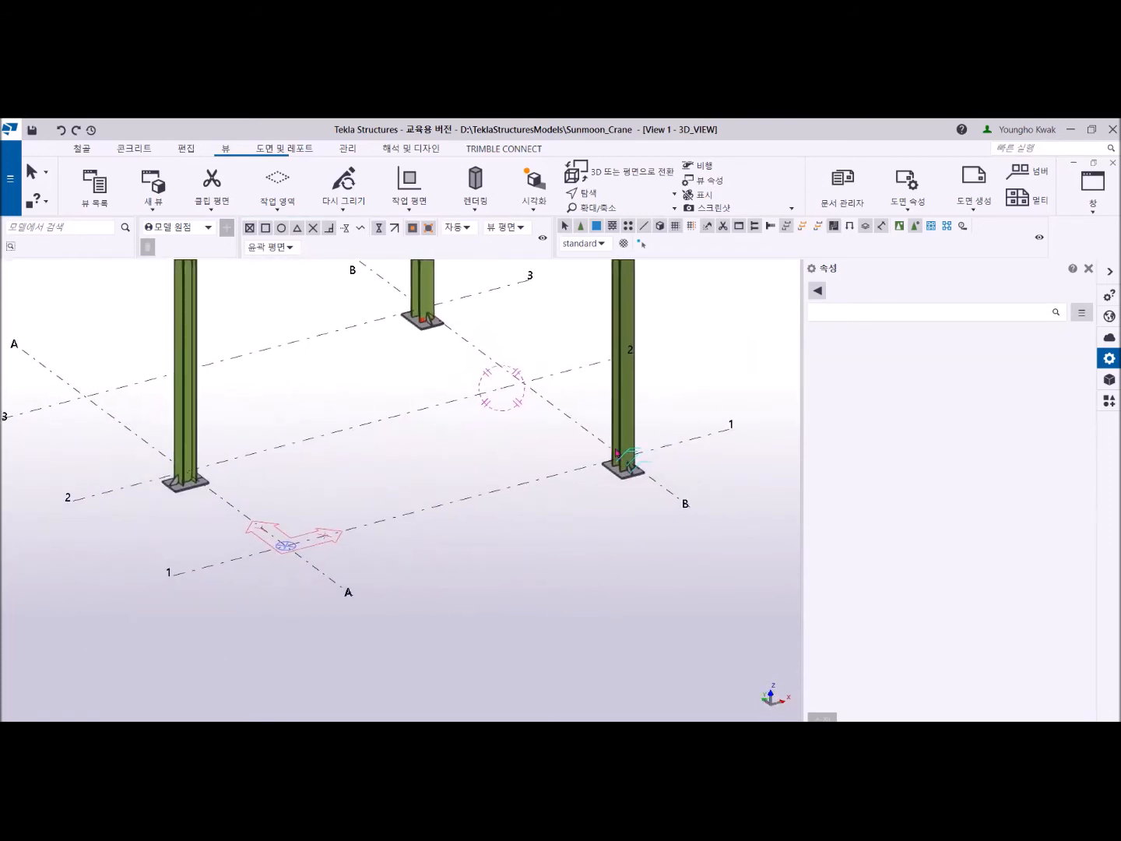
scroll(474, 492, "down", 2)
middle_click_drag(471, 492, 450, 572)
- Examine the plate connection at the column top and the bolts where the upper beams cross
scroll(310, 446, "up", 5)
scroll(438, 416, "up", 1)
middle_click_drag(423, 418, 319, 420)
scroll(296, 450, "up", 2)
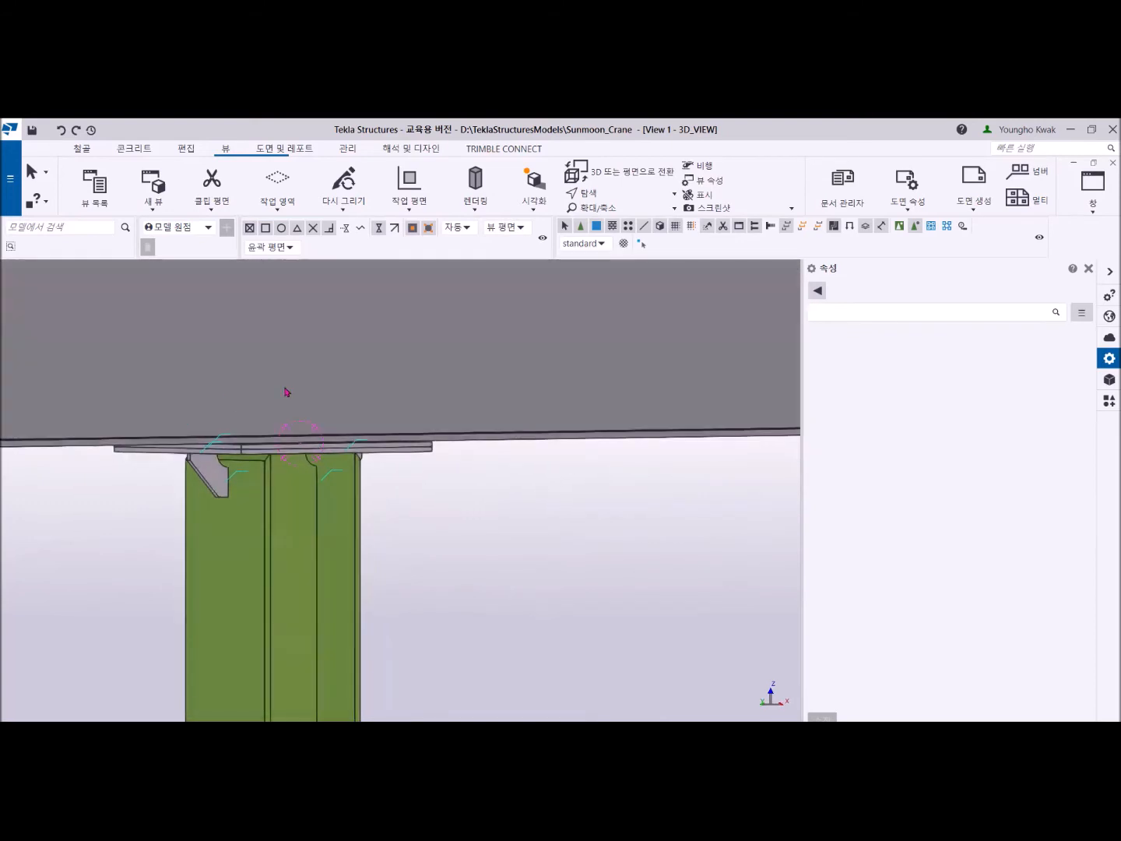
middle_click_drag(263, 514, 400, 445, "ctrl")
scroll(310, 487, "down", 3)
scroll(400, 445, "up", 5)
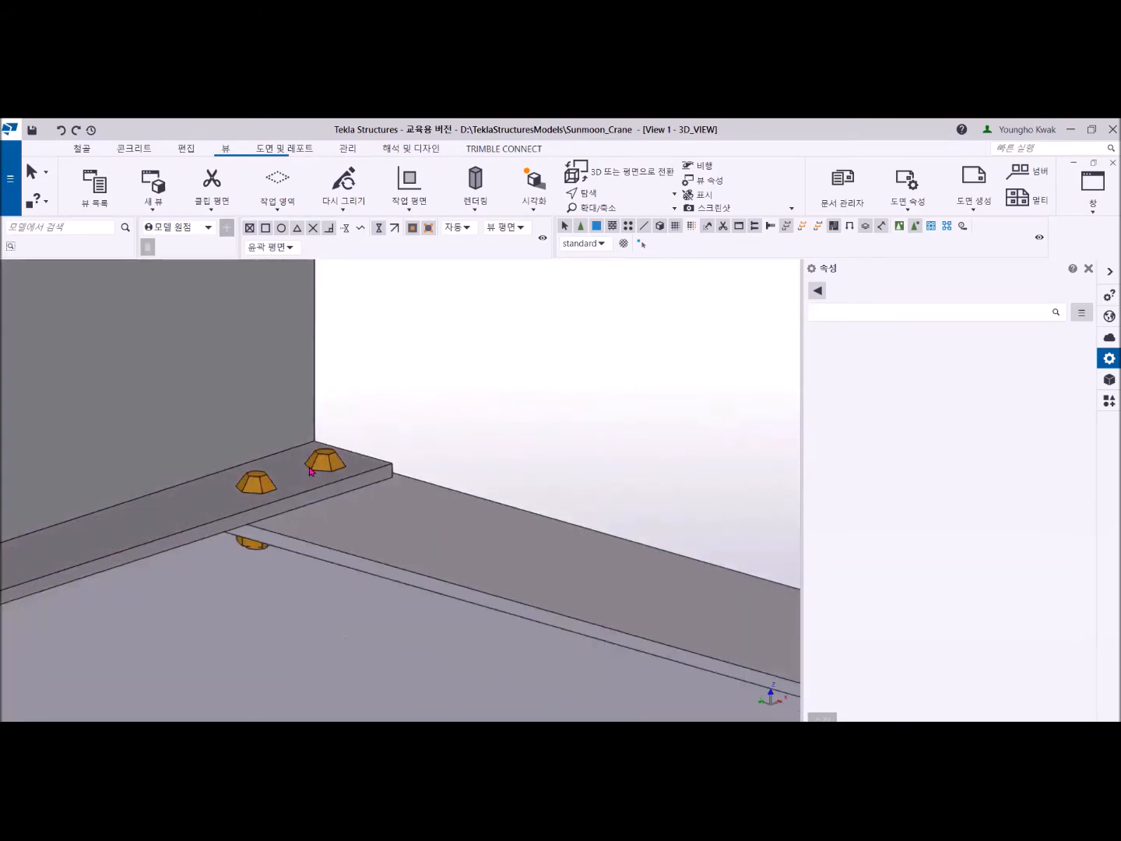
mouse_move(315, 461)
middle_mouse_down("ctrl")
mouse_move(395, 530)
mouse_move(441, 513)
middle_mouse_up("ctrl")
scroll(250, 498, "down", 4)
middle_click_drag(279, 532, 118, 521, "ctrl")
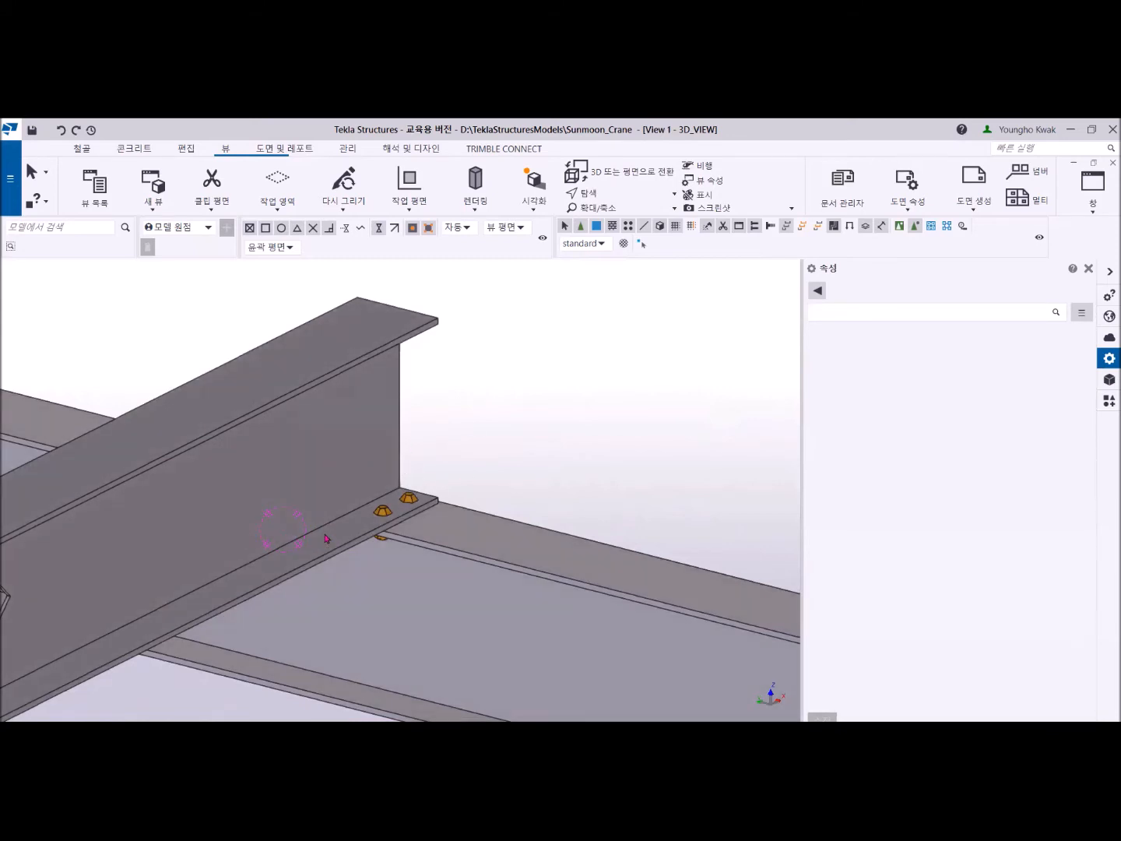
scroll(287, 531, "down", 2)
scroll(272, 549, "down", 4)
middle_click_drag(263, 572, 452, 452, "ctrl")
scroll(451, 452, "down", 5)
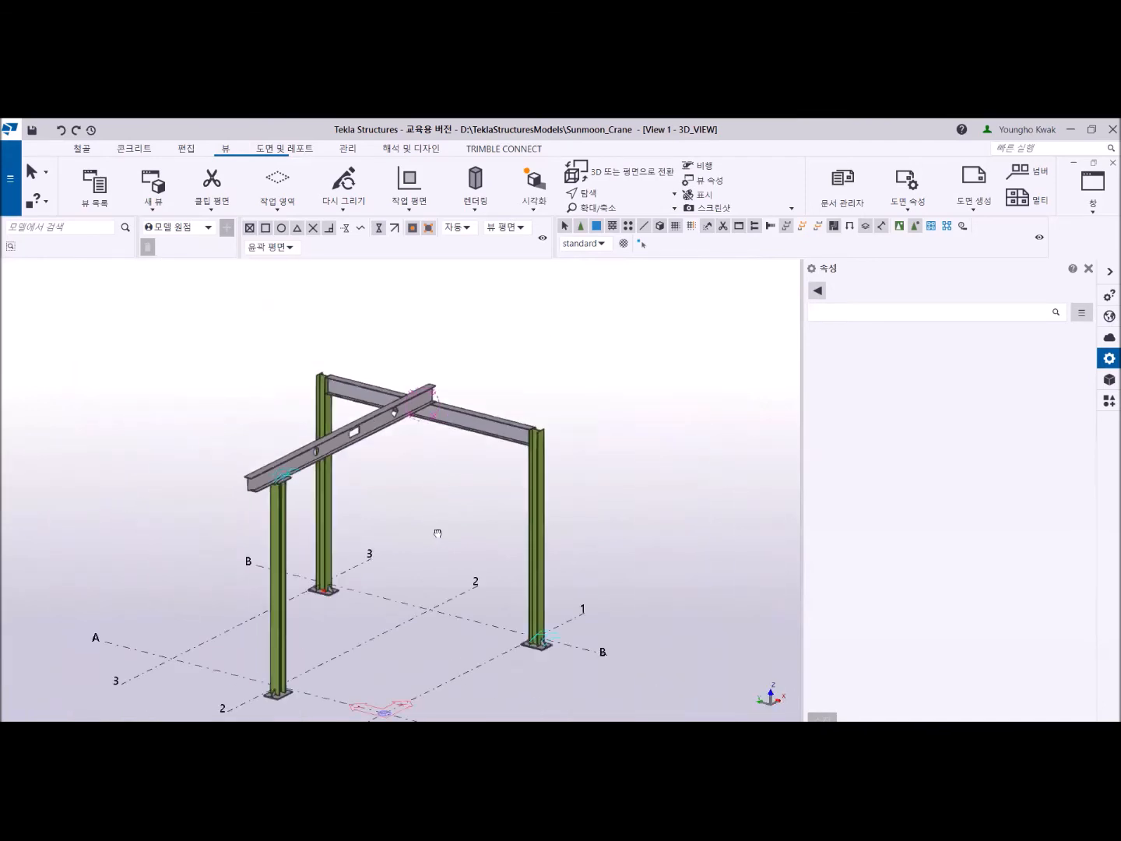
- Start a steel column with profile H300X300X10X15 and set its top level to 1000 mm
scroll(420, 553, "up", 7)
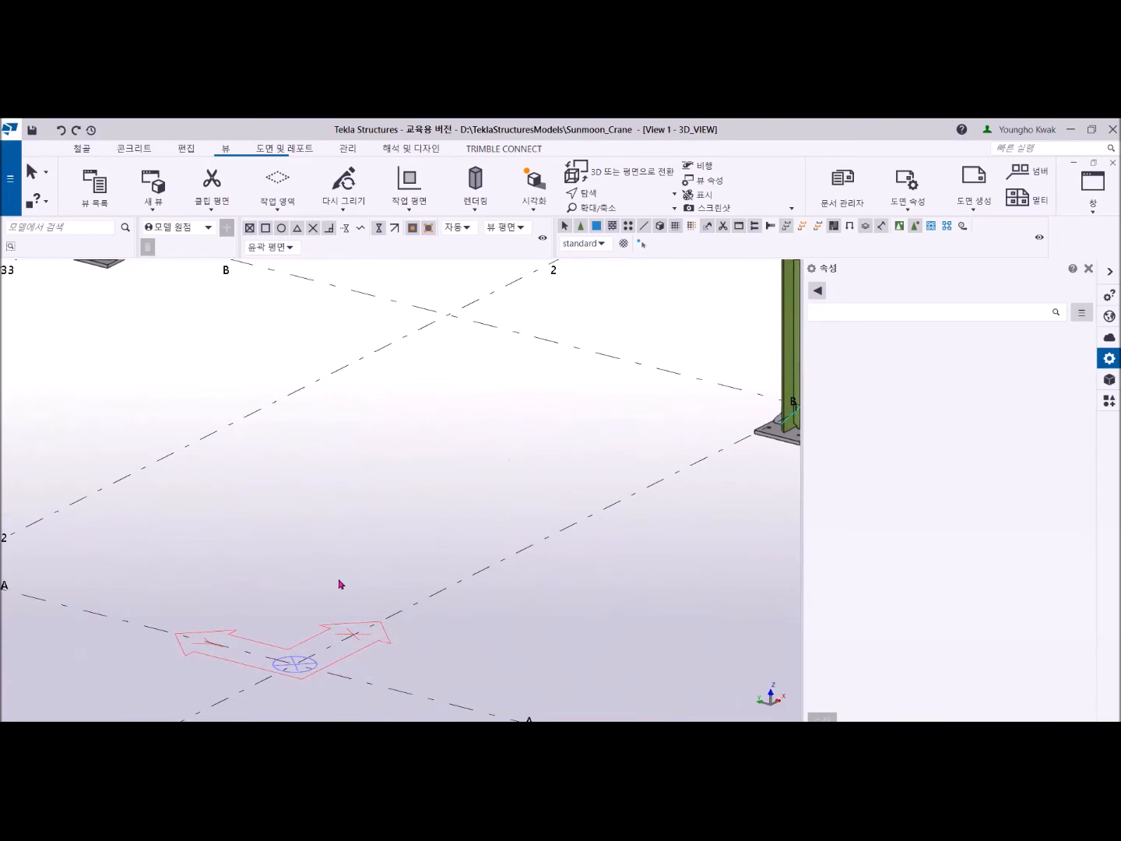
left_click(81, 148)
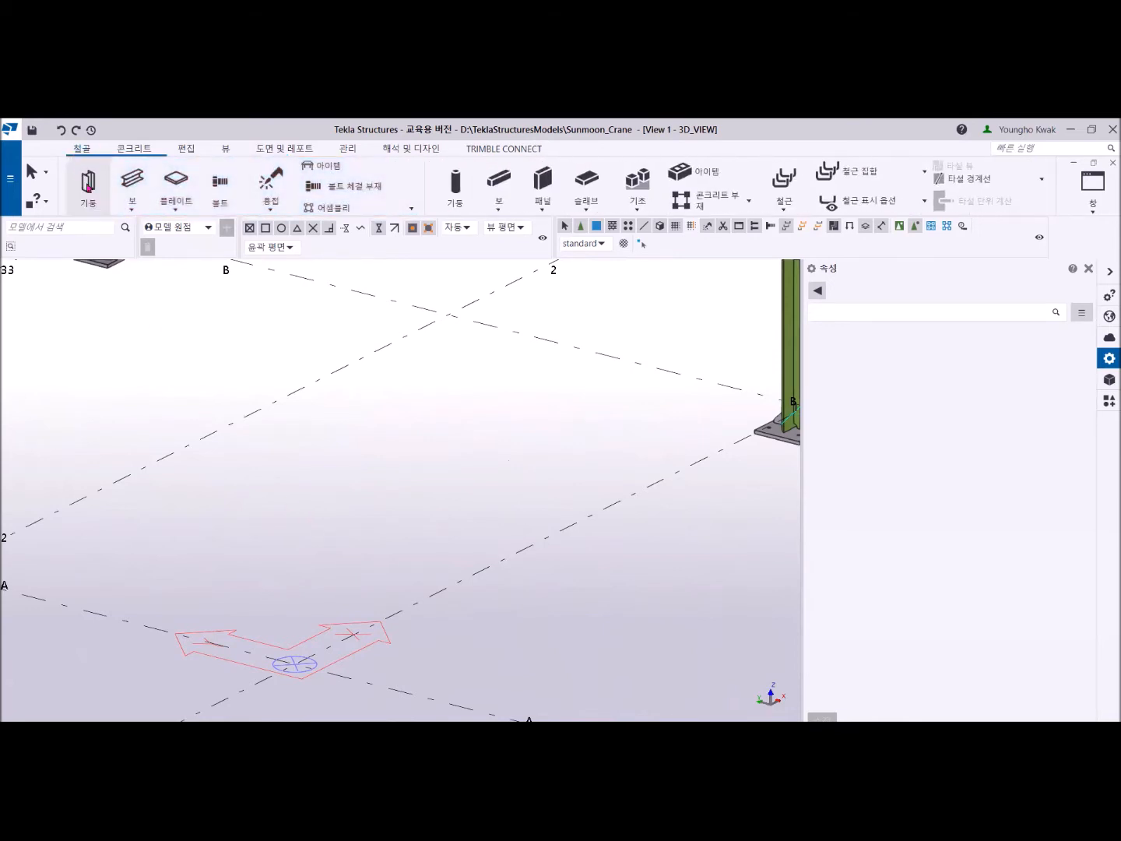
left_click(87, 186)
scroll(249, 566, "down", 3)
scroll(268, 456, "up", 6)
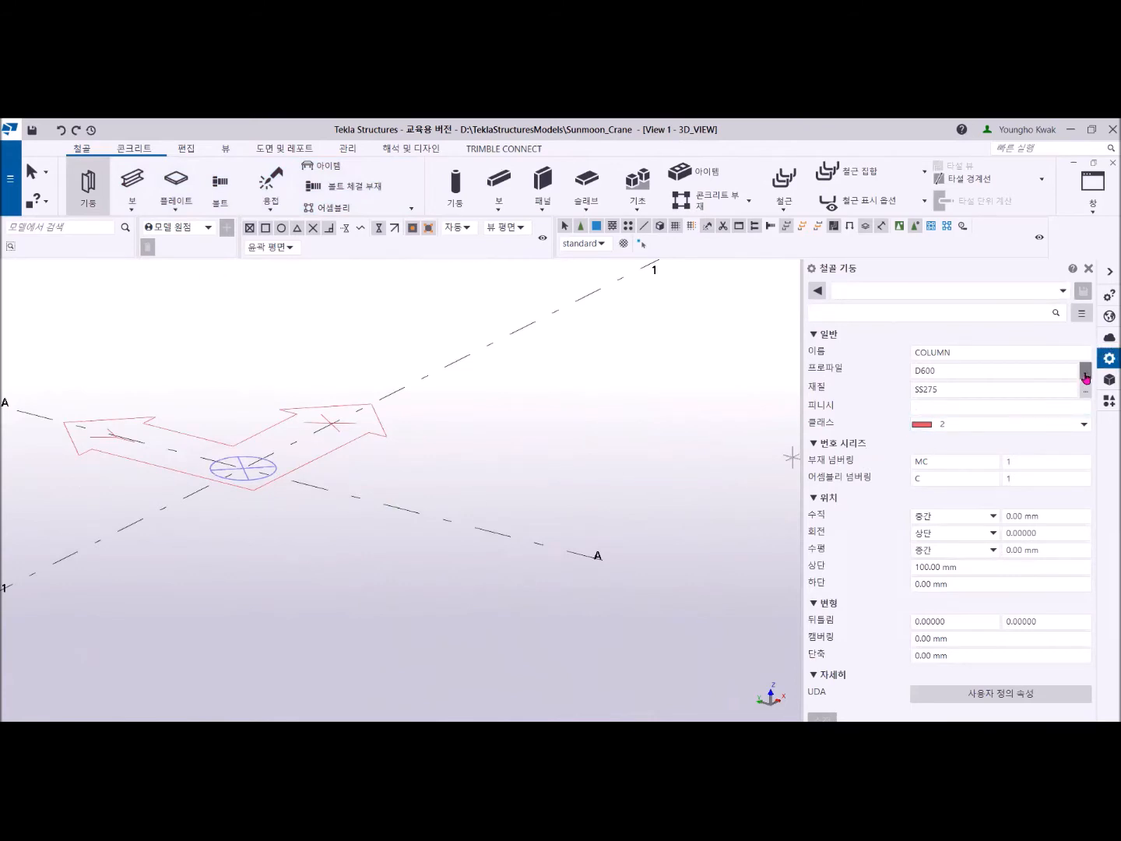
left_click(1025, 375)
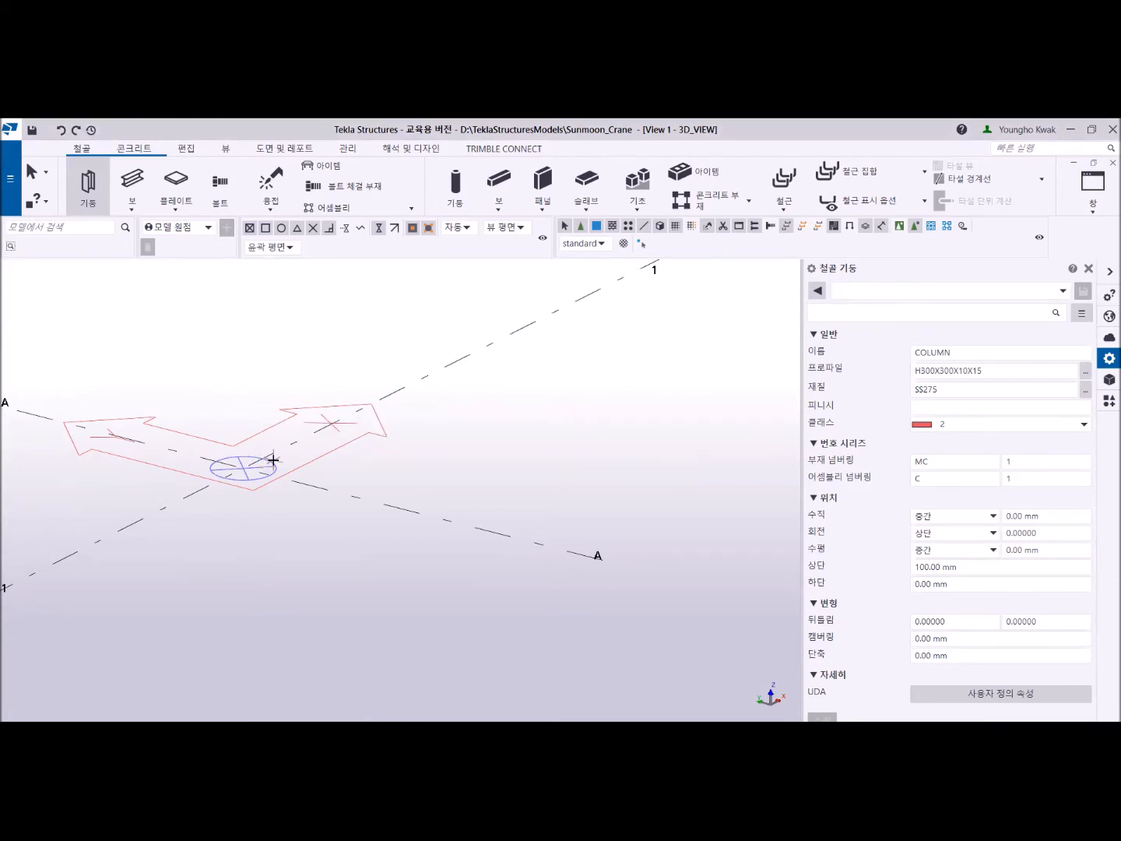
left_click(971, 567)
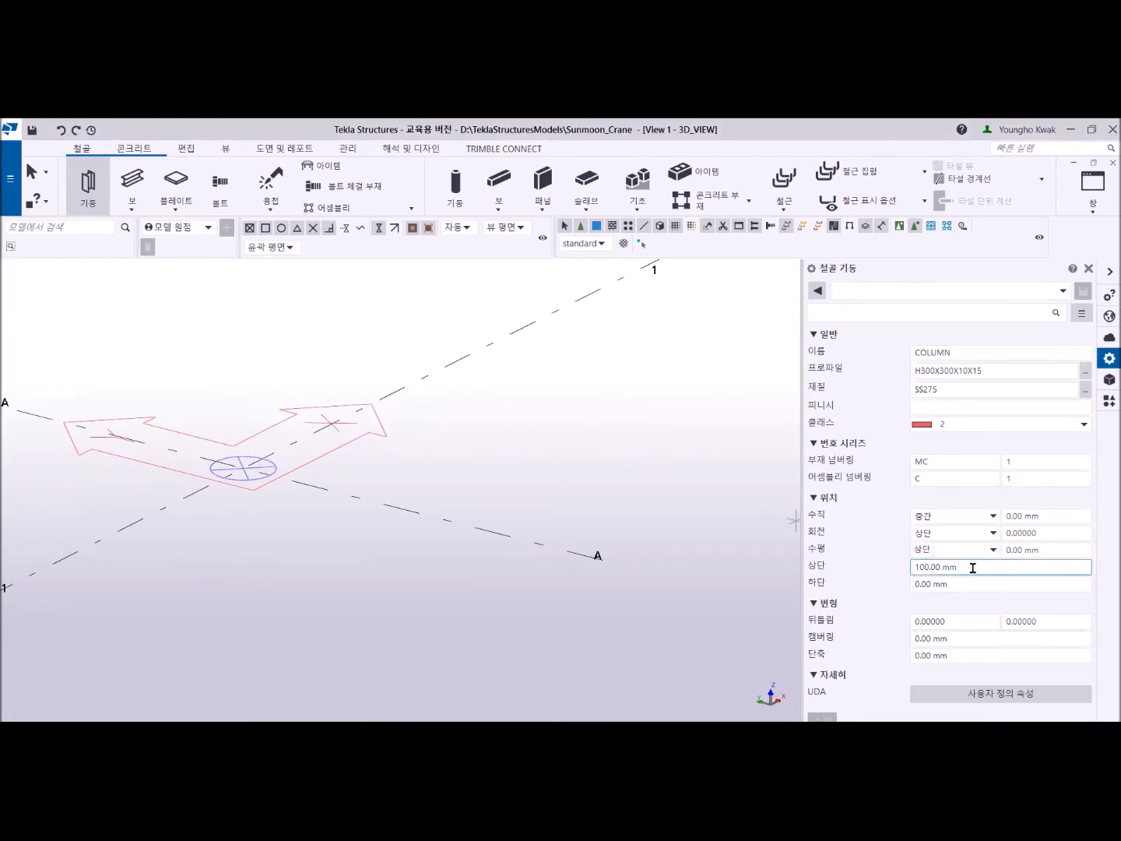
left_click_drag(971, 566, 901, 564)
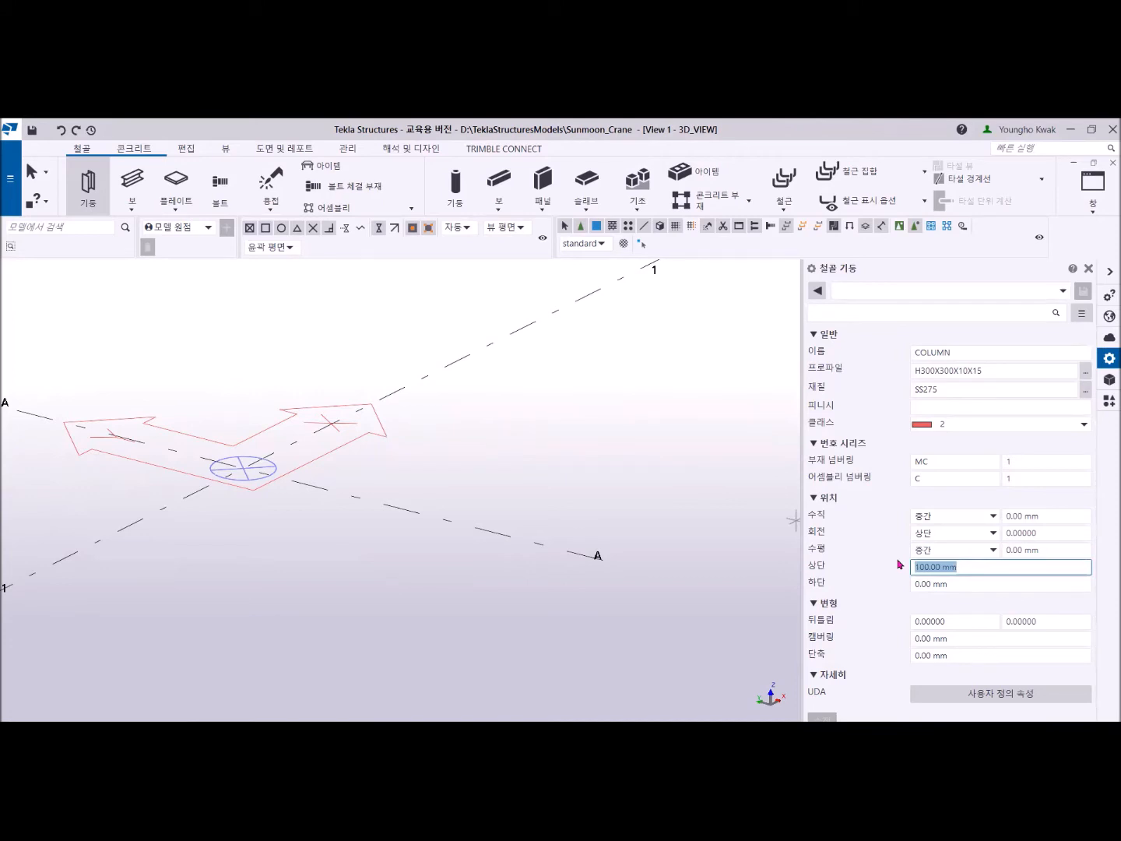
type("1000")
key("Tab")
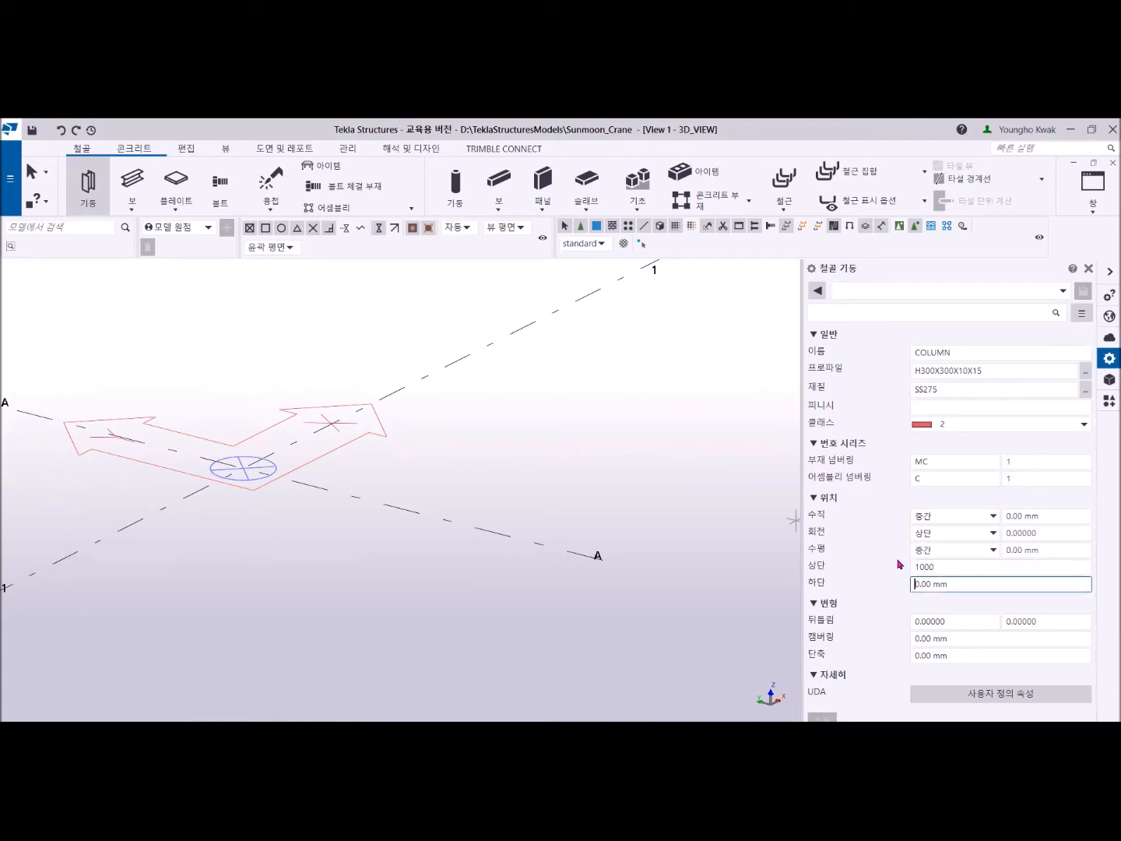
- Place one steel column at grid A-1 and another at the midpoint between A and B on grid line 1, ending the command
left_click(241, 468)
scroll(443, 408, "down", 3)
middle_click_drag(424, 452, 285, 615)
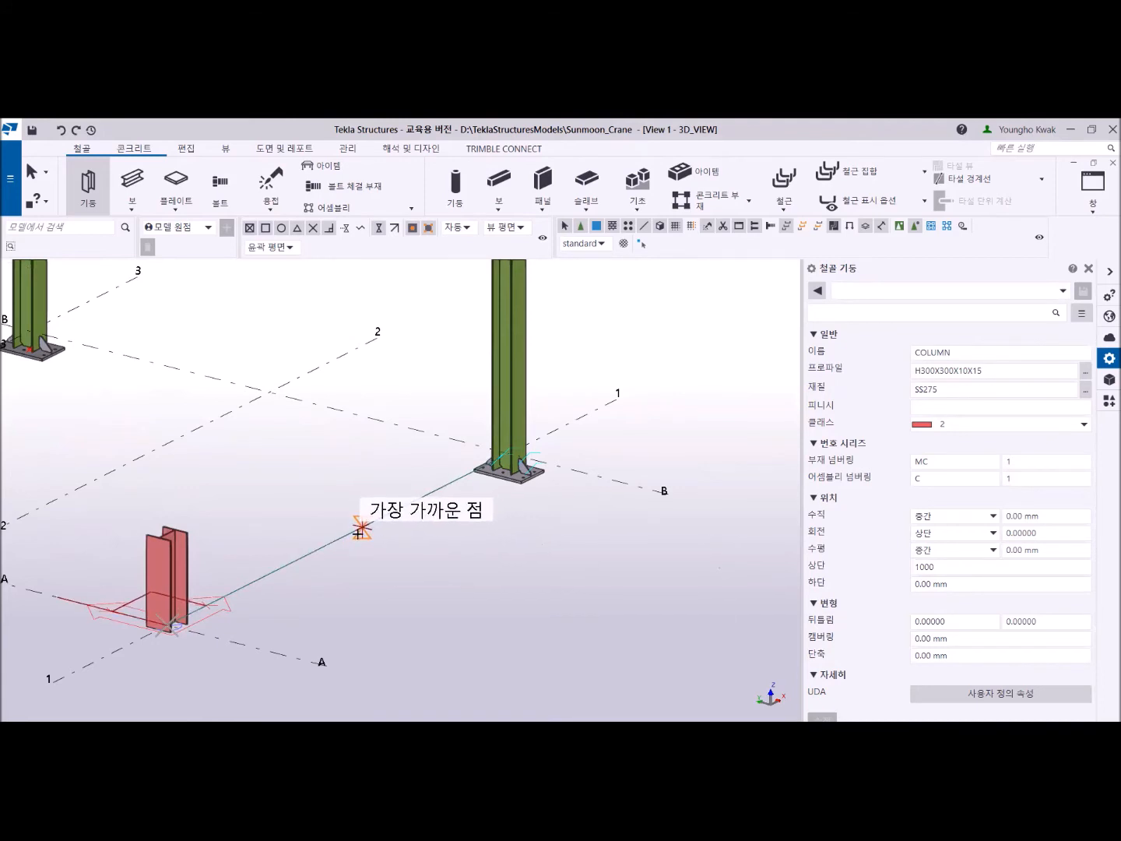
left_click(338, 538)
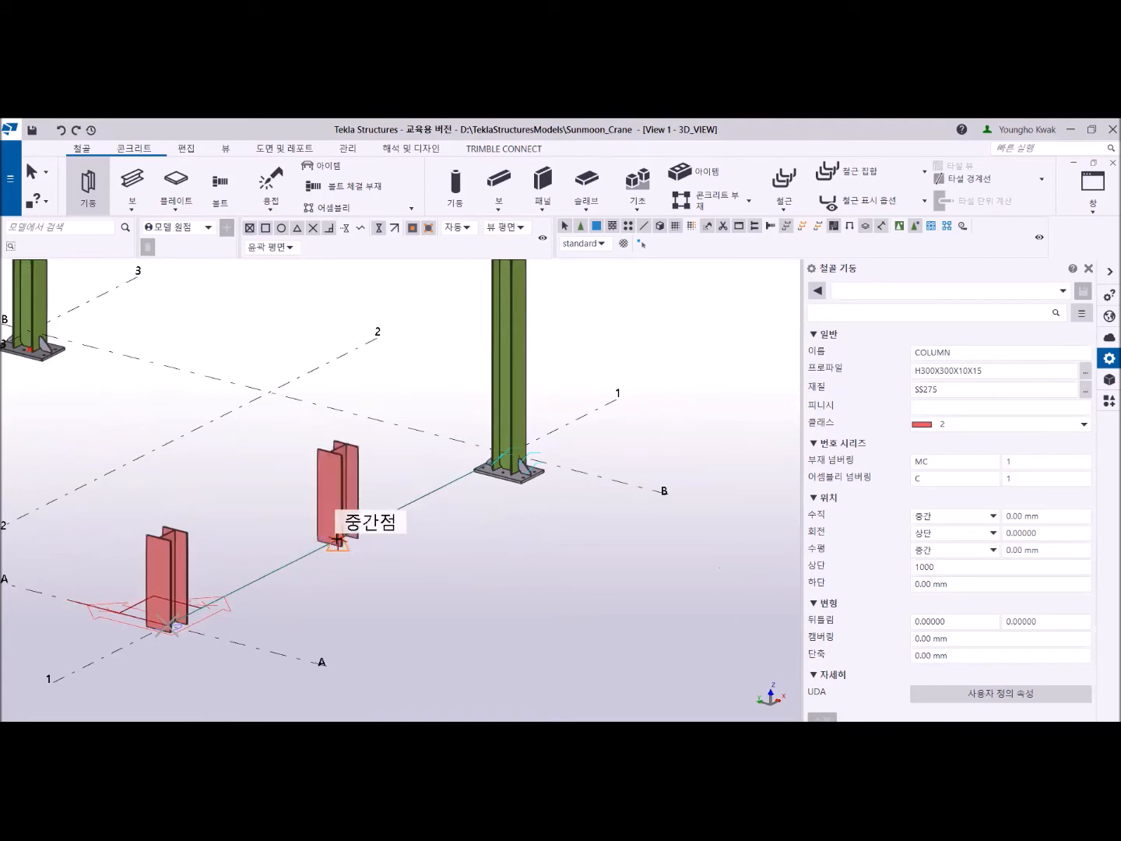
right_click(250, 319)
left_click(282, 330)
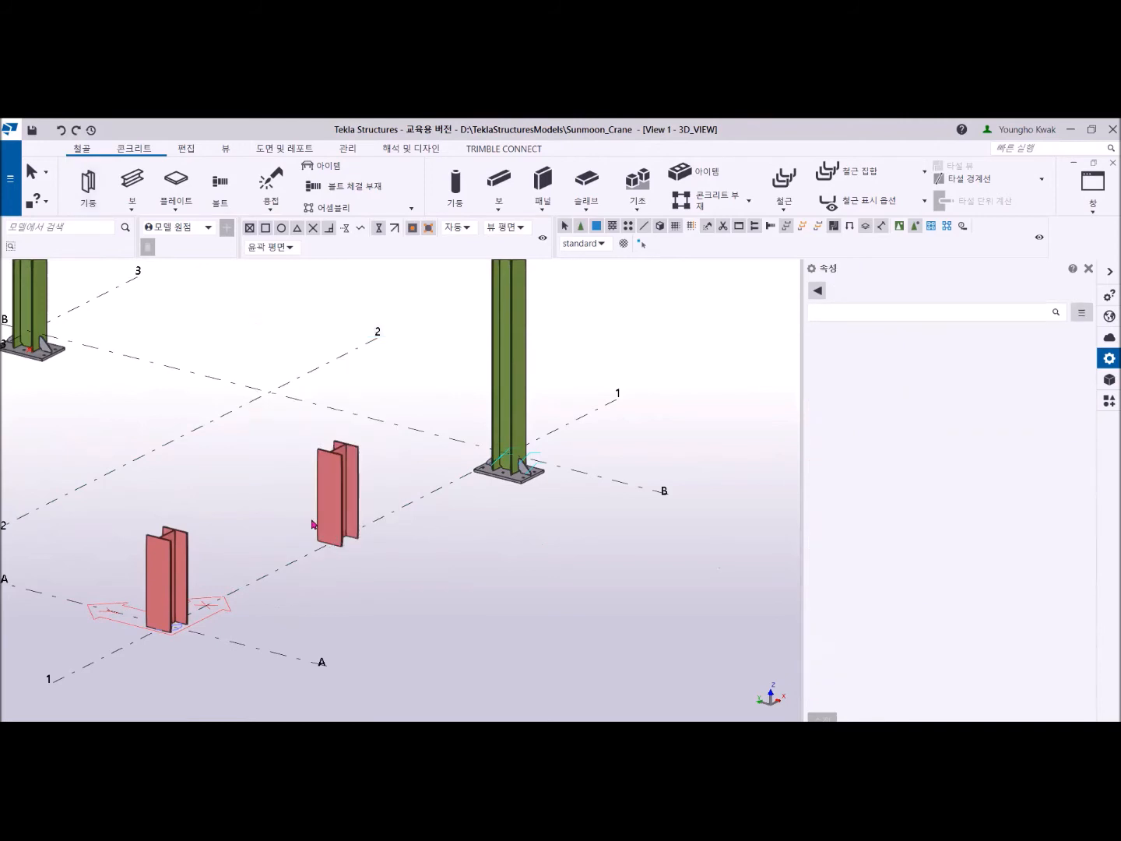
- Compare the properties of the crane column at grid B-1 with those of the short column midway along grid line 1
scroll(558, 502, "down", 5)
scroll(558, 498, "up", 4)
middle_click_drag(544, 512, 519, 515, "ctrl")
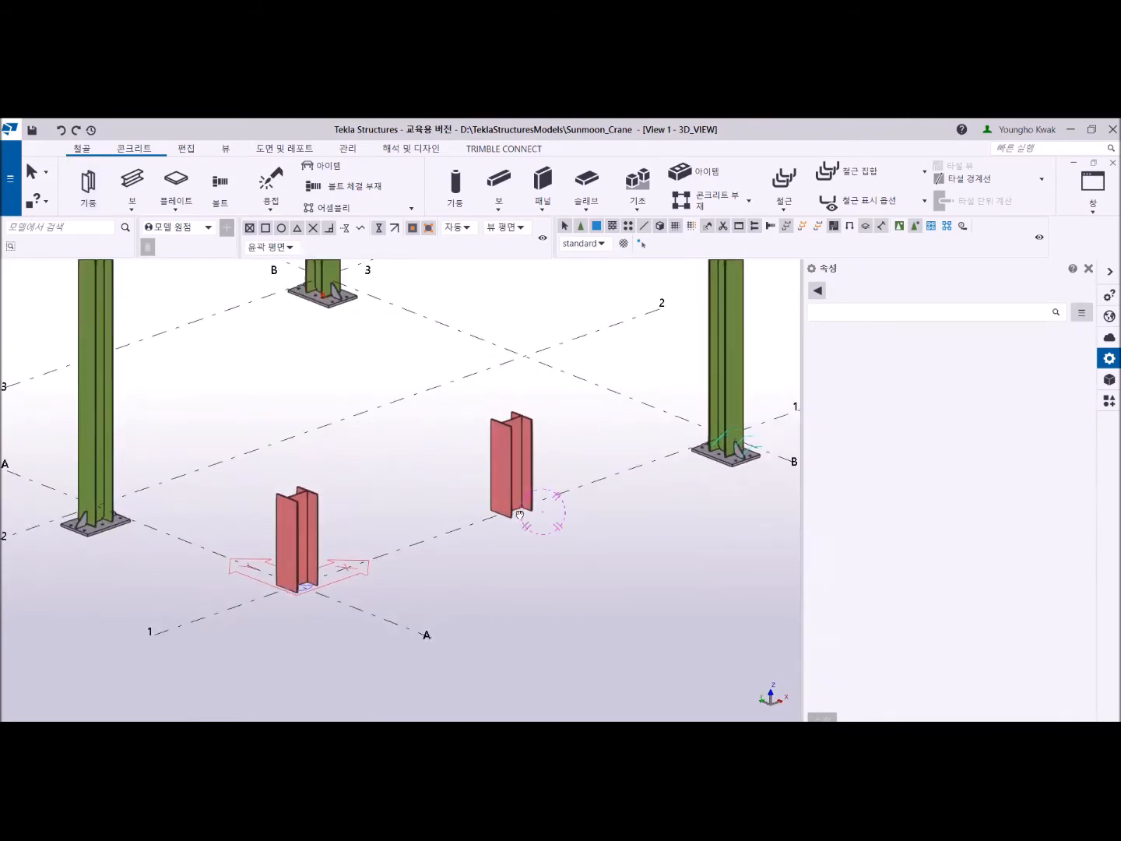
scroll(401, 555, "down", 3)
middle_click_drag(399, 555, 353, 524)
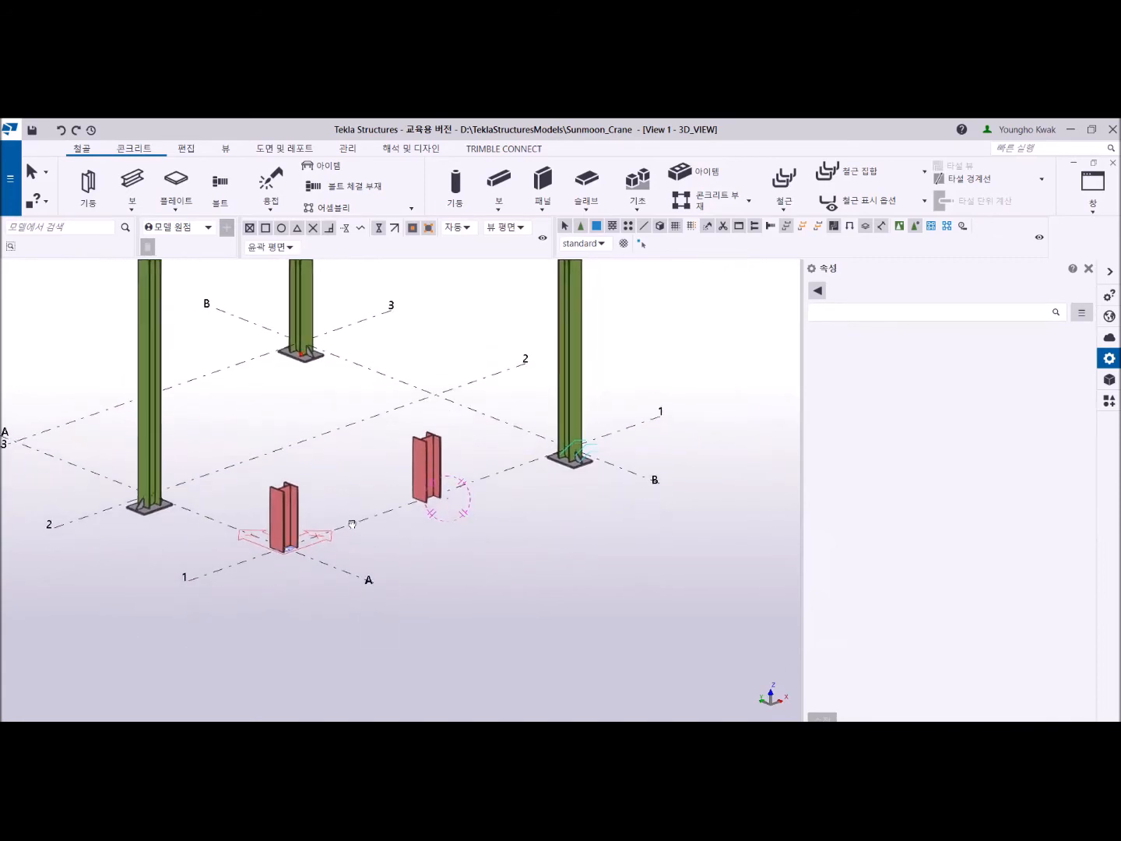
scroll(352, 525, "up", 2)
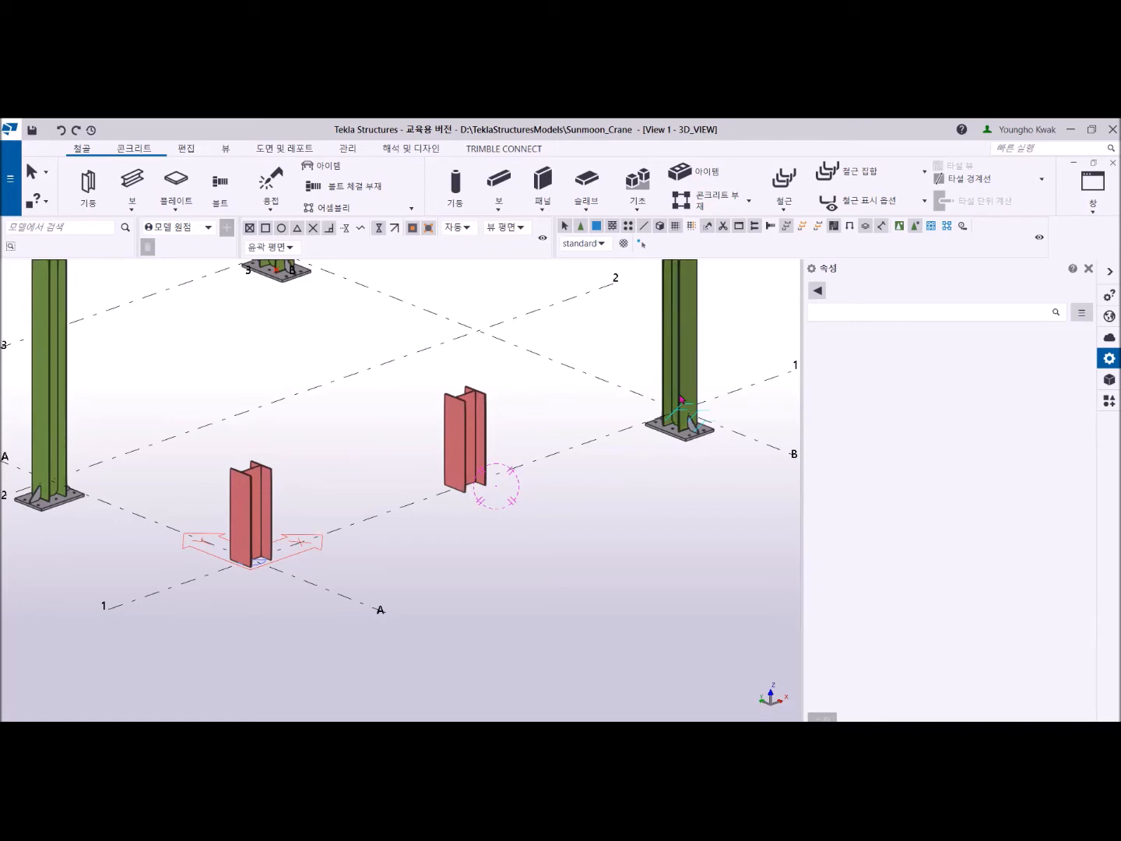
left_click(697, 307)
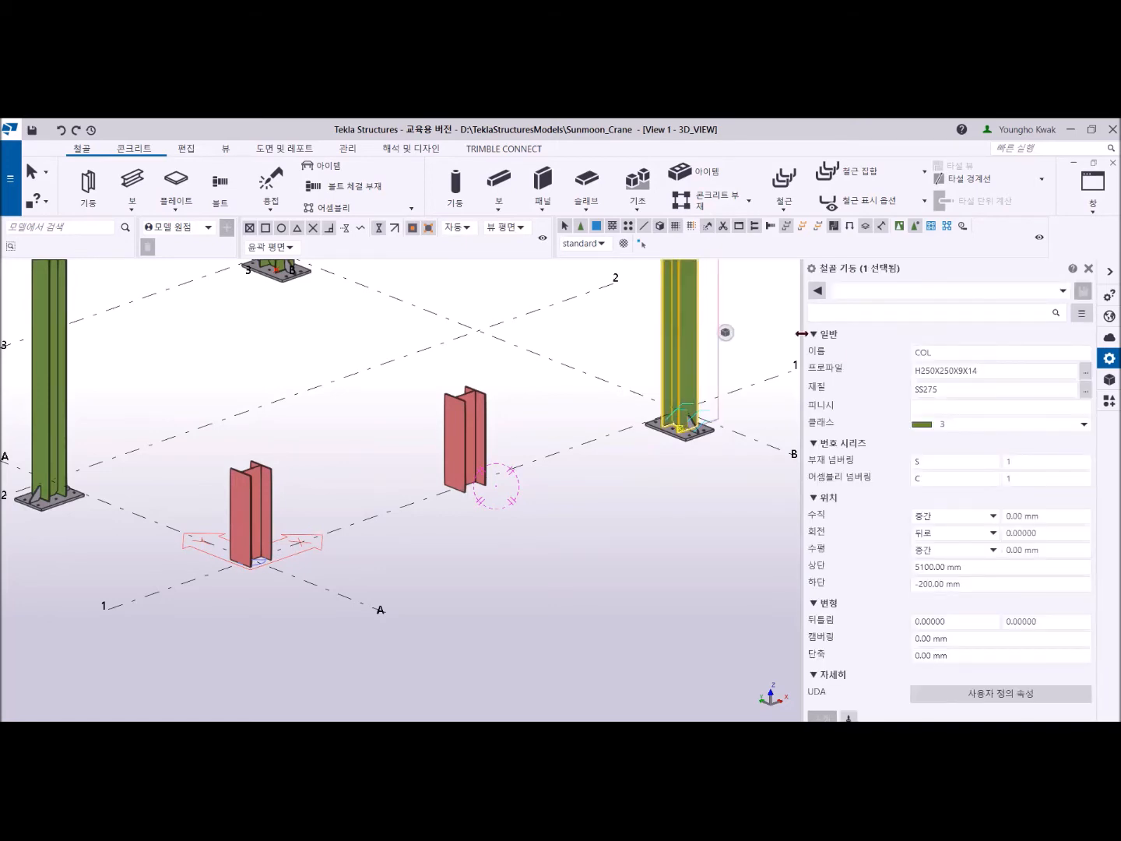
left_click(468, 408)
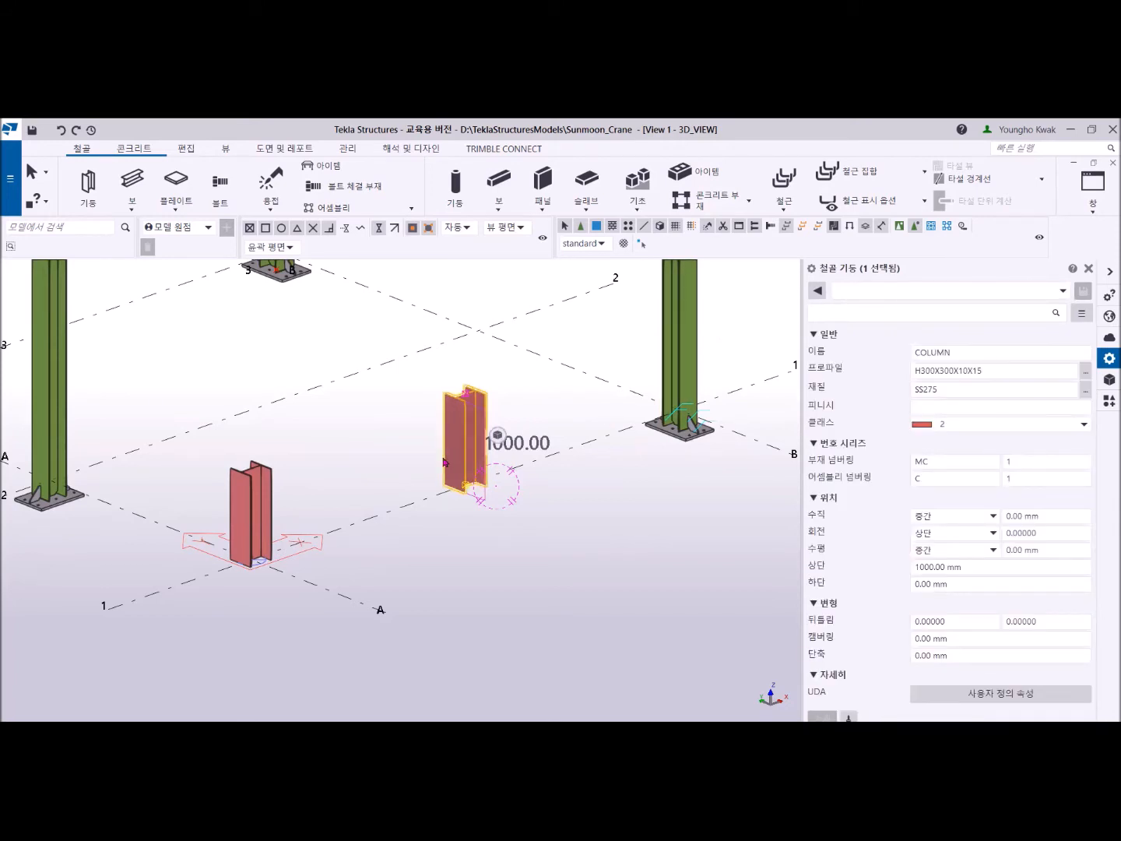
left_click(463, 544)
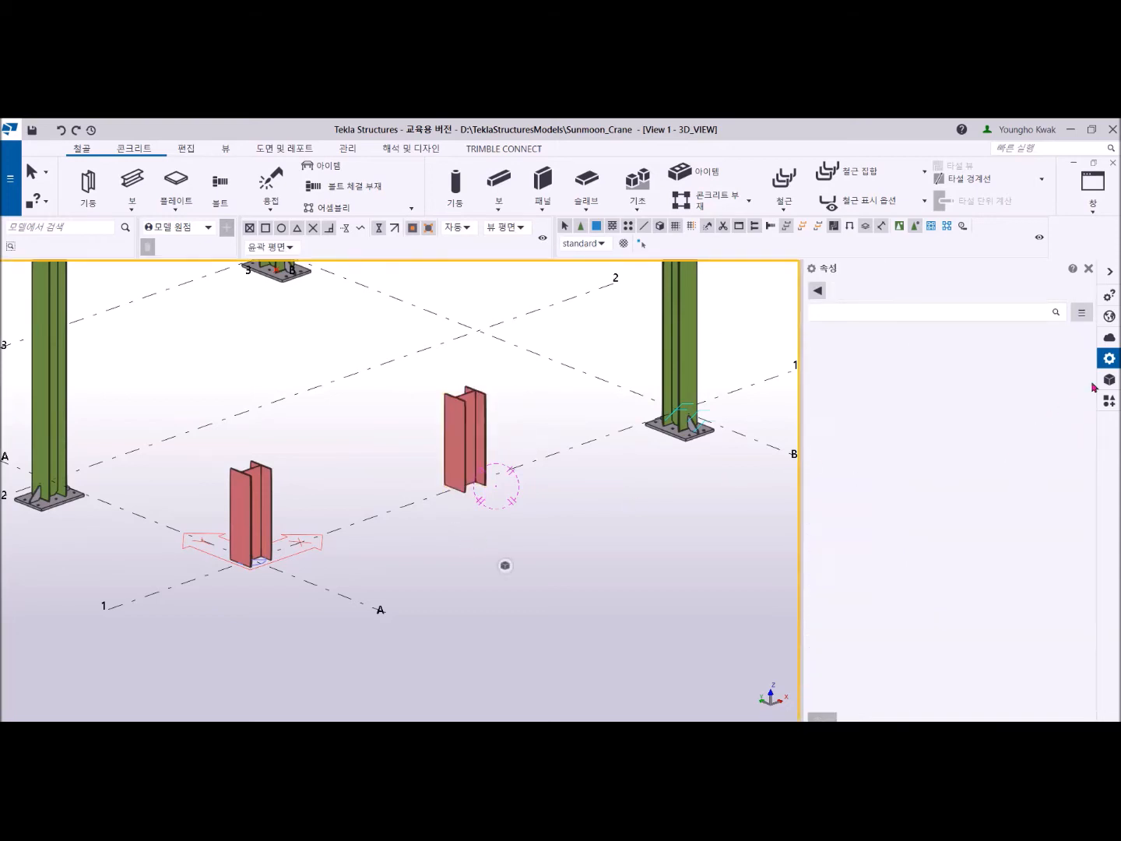
- Bring up the applications and components catalog and clear its previous search text
left_click(1109, 402)
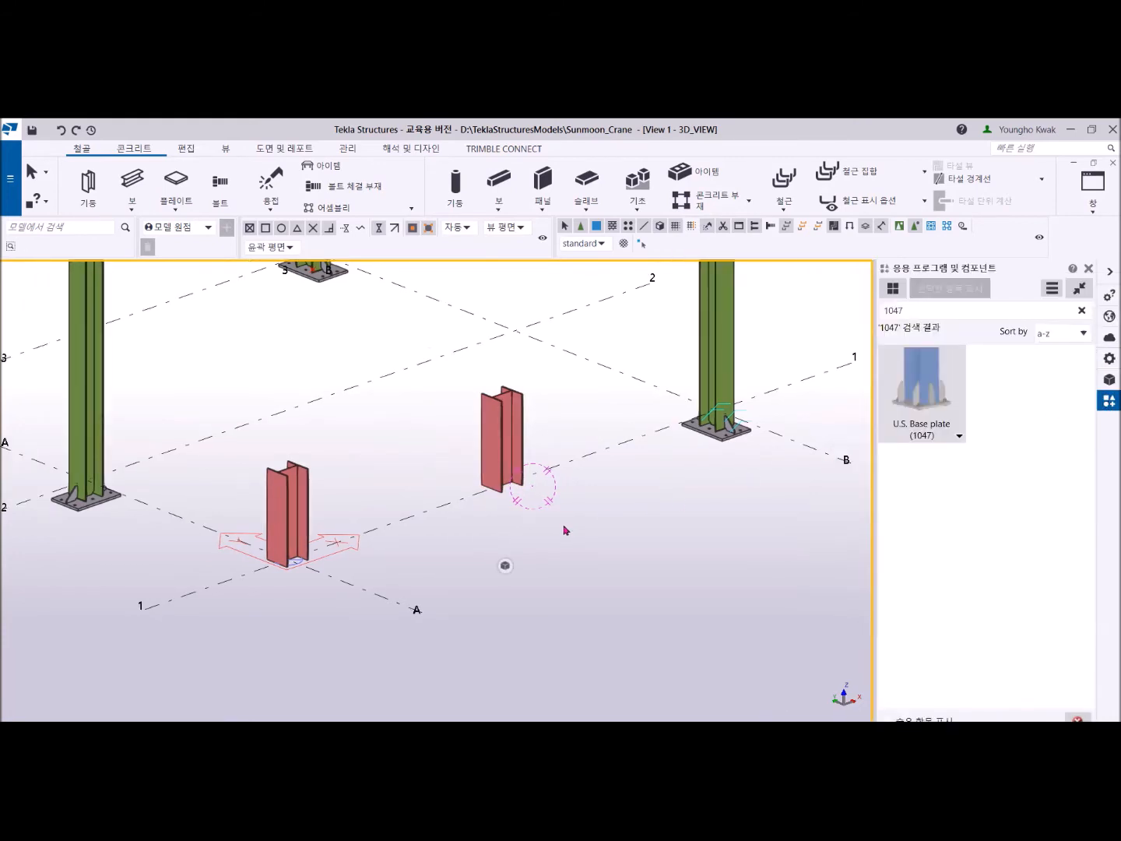
scroll(565, 529, "down", 3)
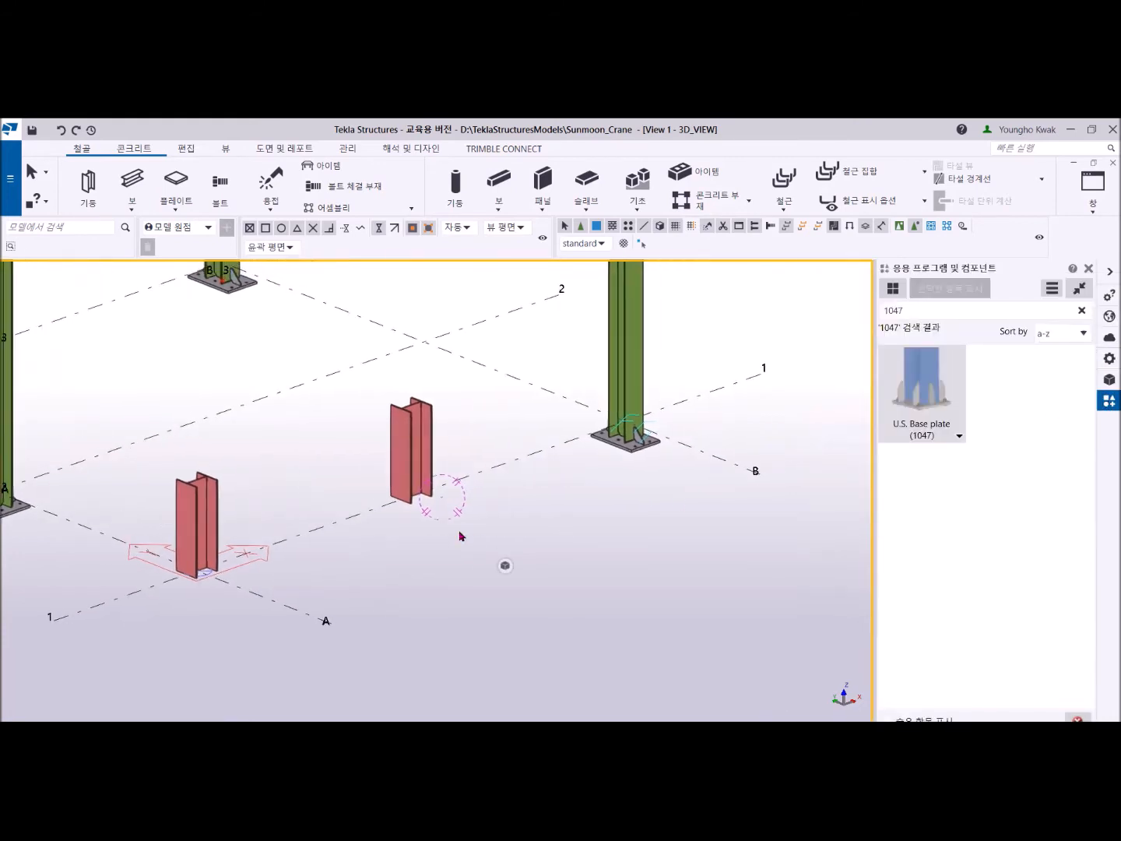
left_click(935, 312)
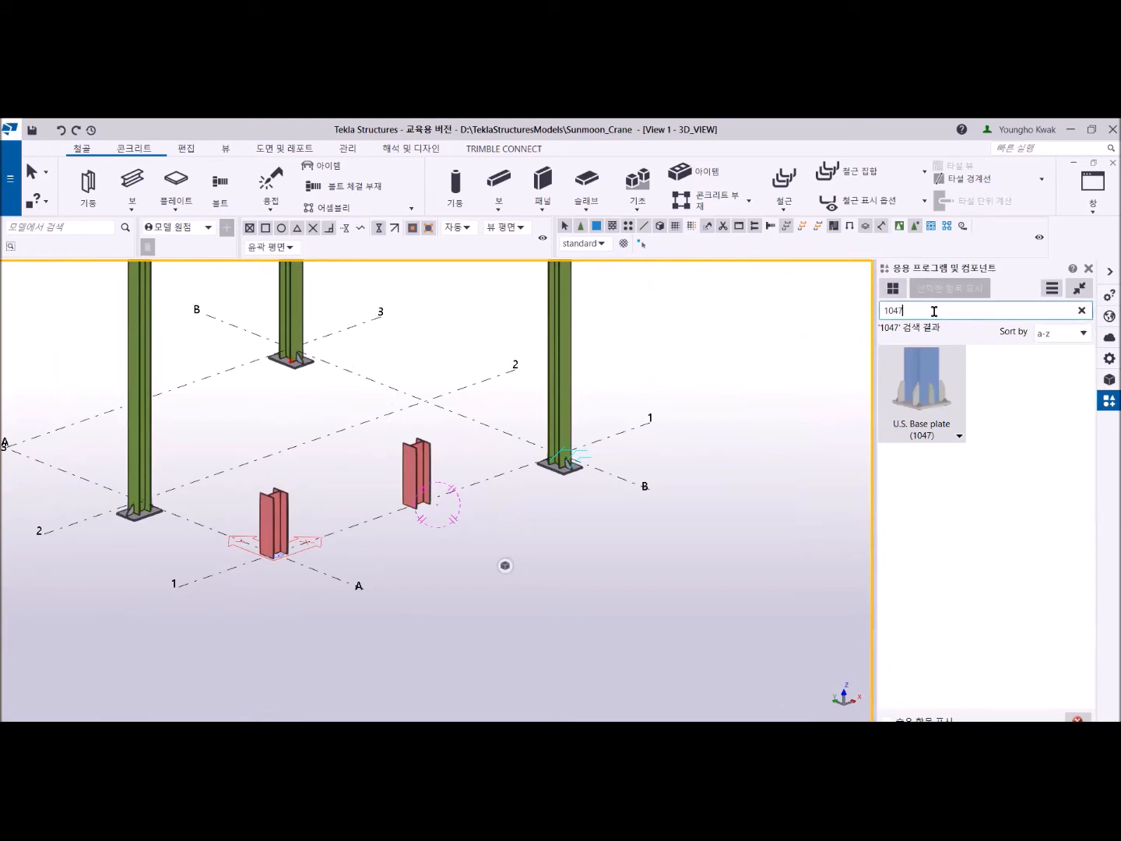
key("BackSpace")
key("BackSpace")
key("BackSpace")
key("BackSpace")
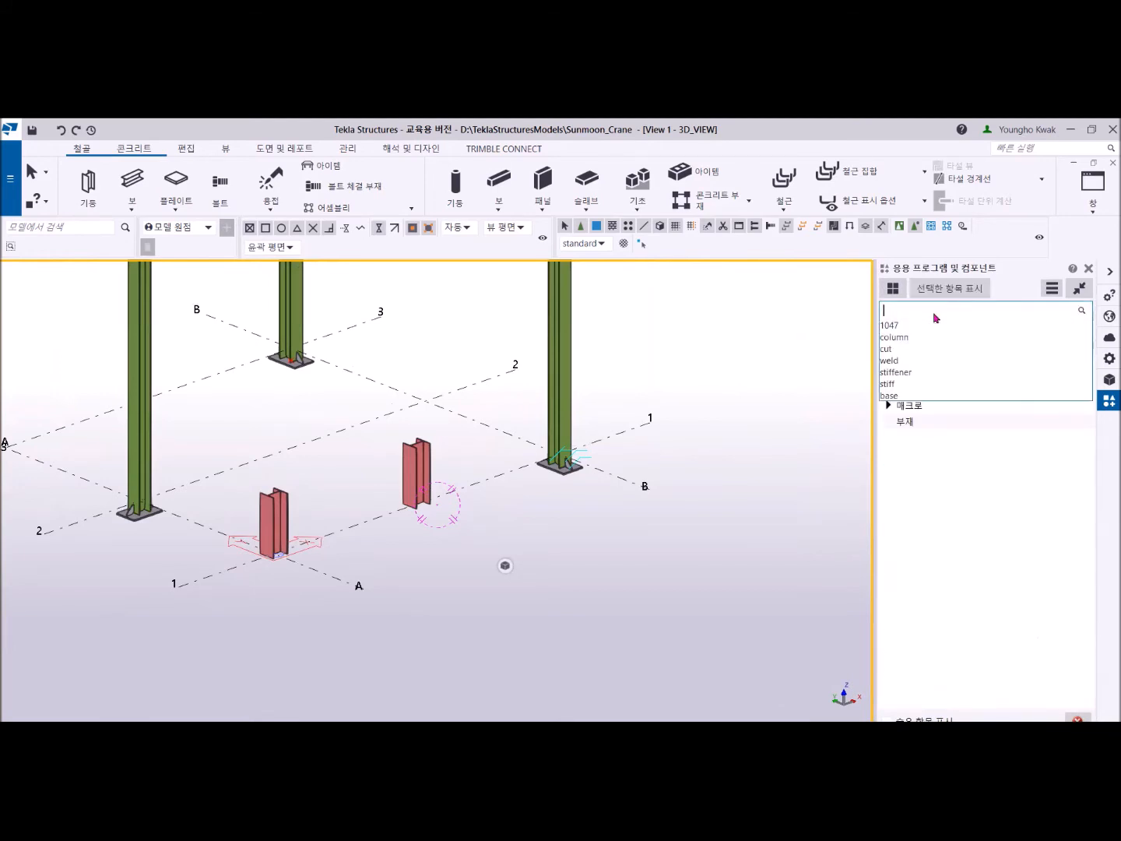
left_click(1105, 402)
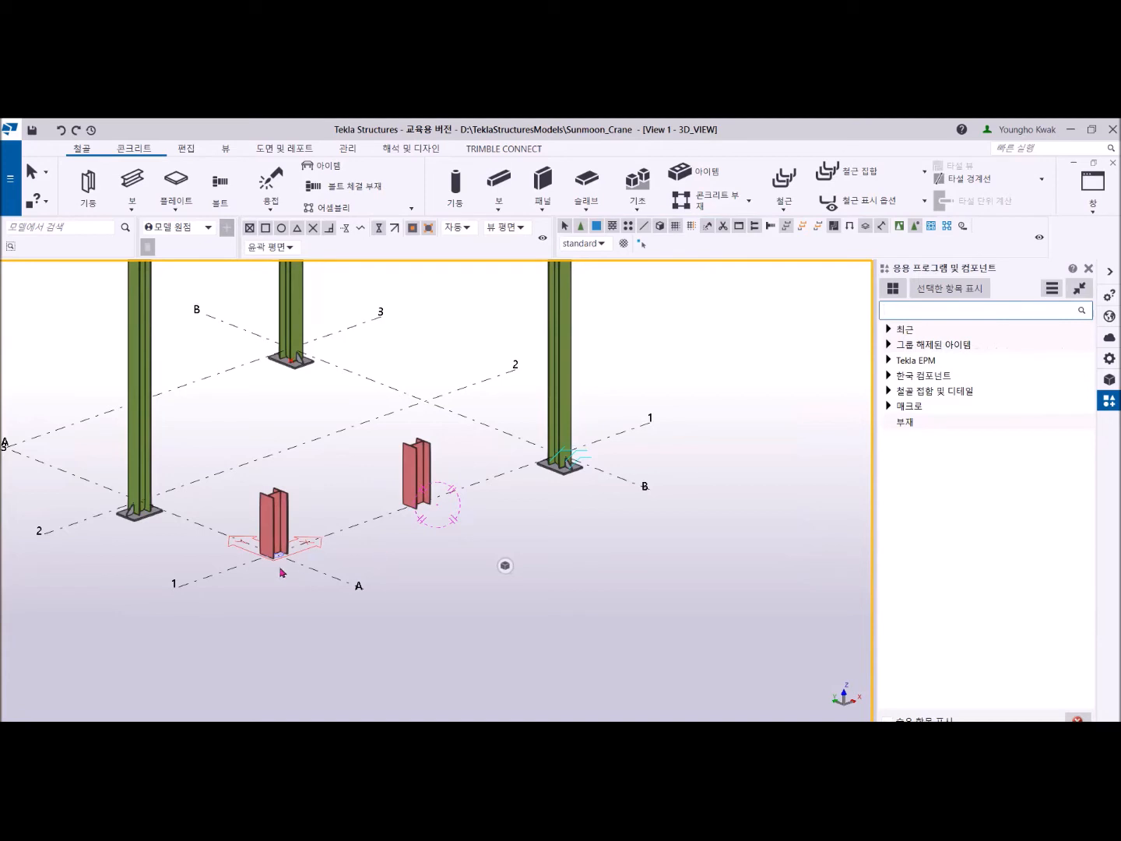
- Search the component catalog for "base" after checking the base plate detail on the crane column at grid B-1
scroll(558, 475, "up", 5)
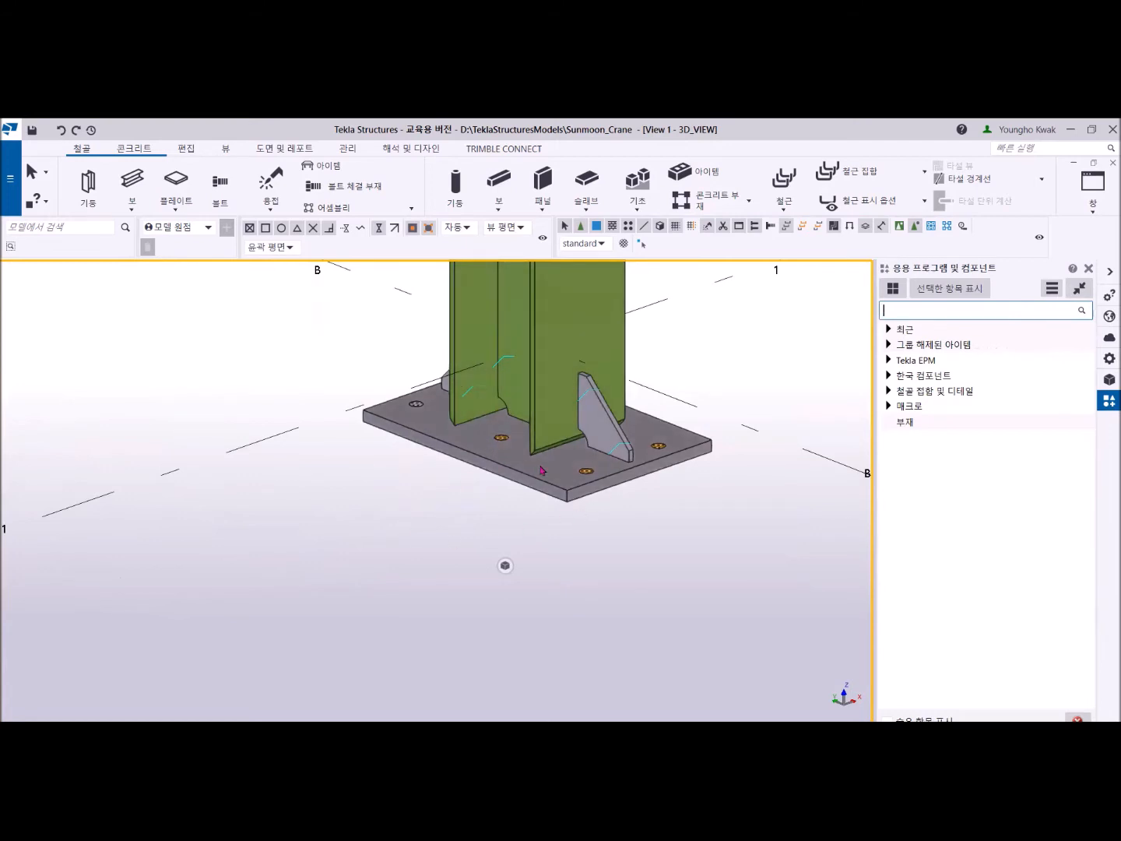
scroll(566, 473, "down", 6)
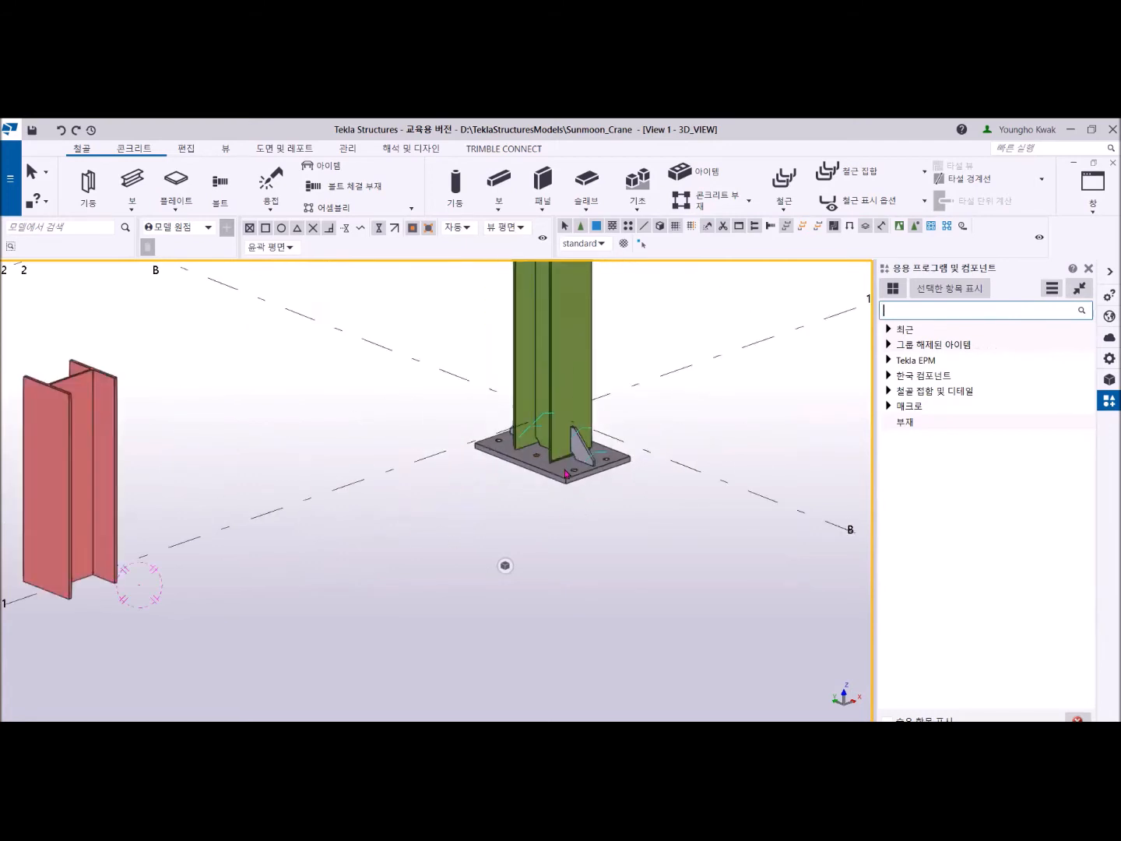
middle_click_drag(402, 493, 520, 450)
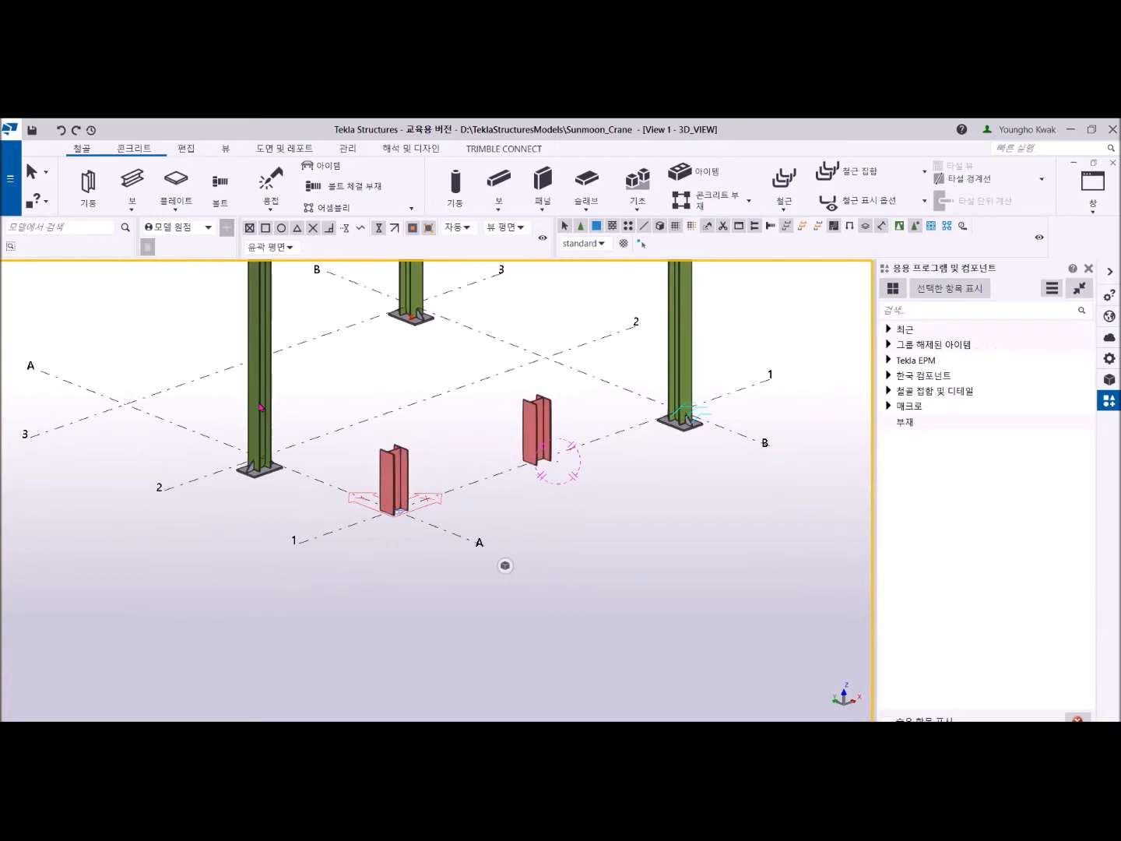
left_click(913, 309)
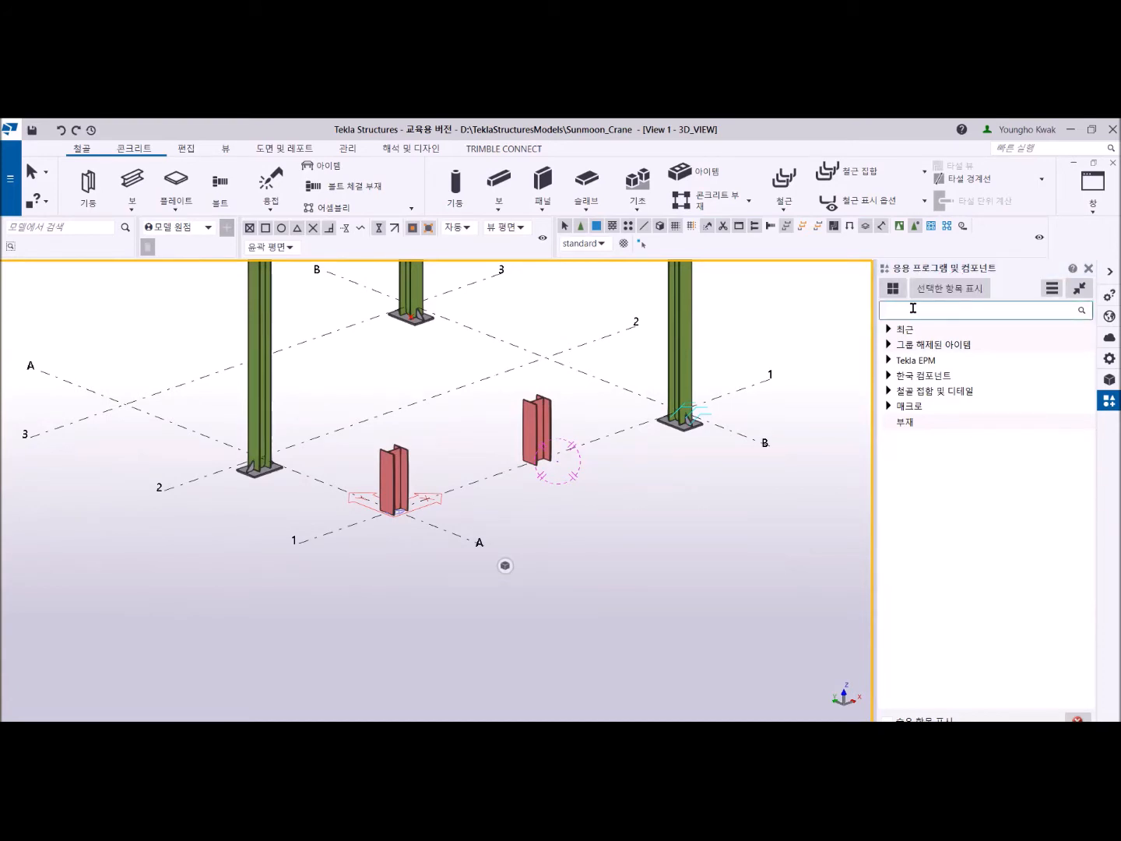
type("ba")
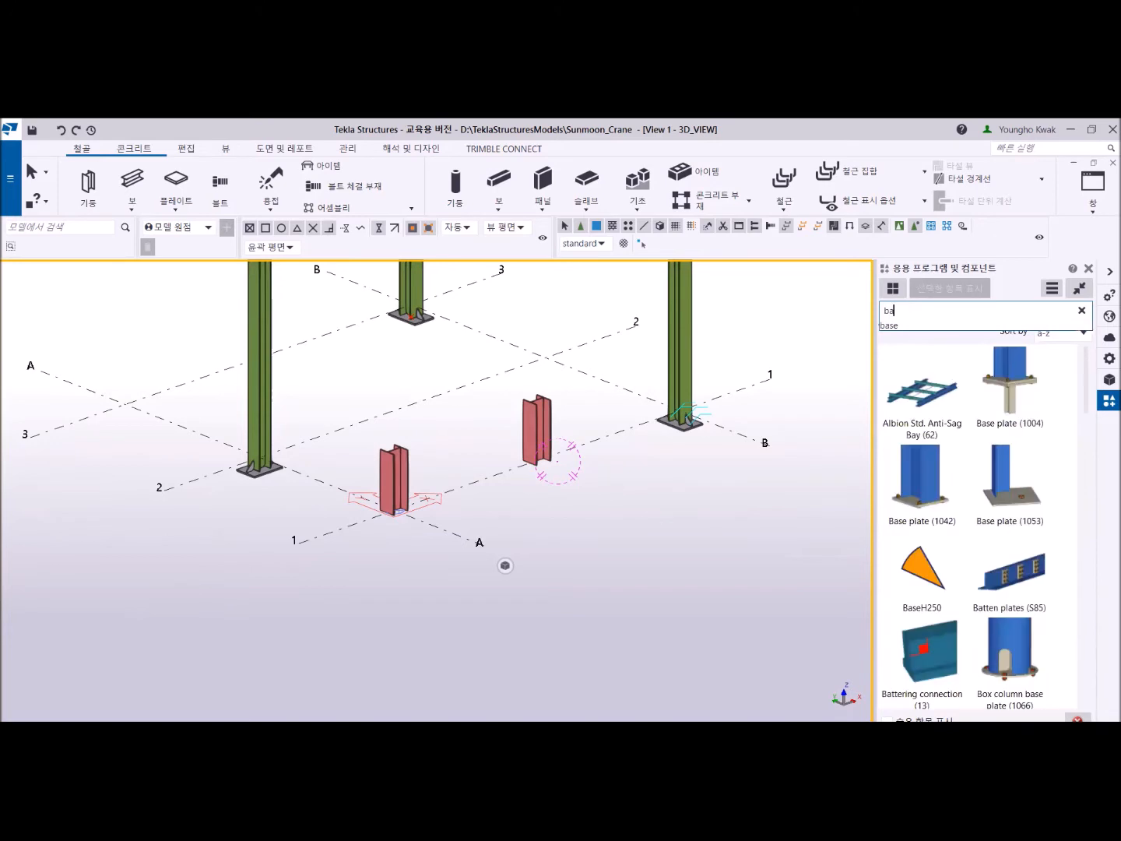
type("se")
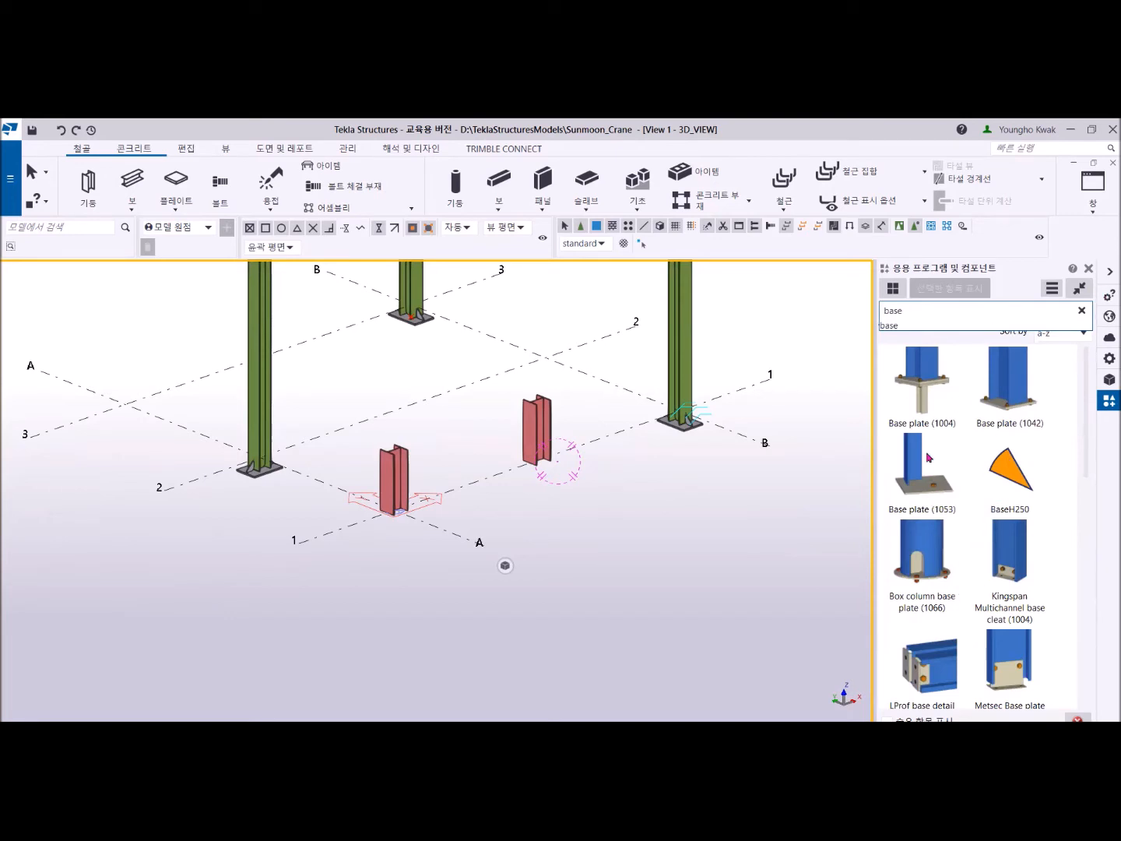
left_click(1011, 475)
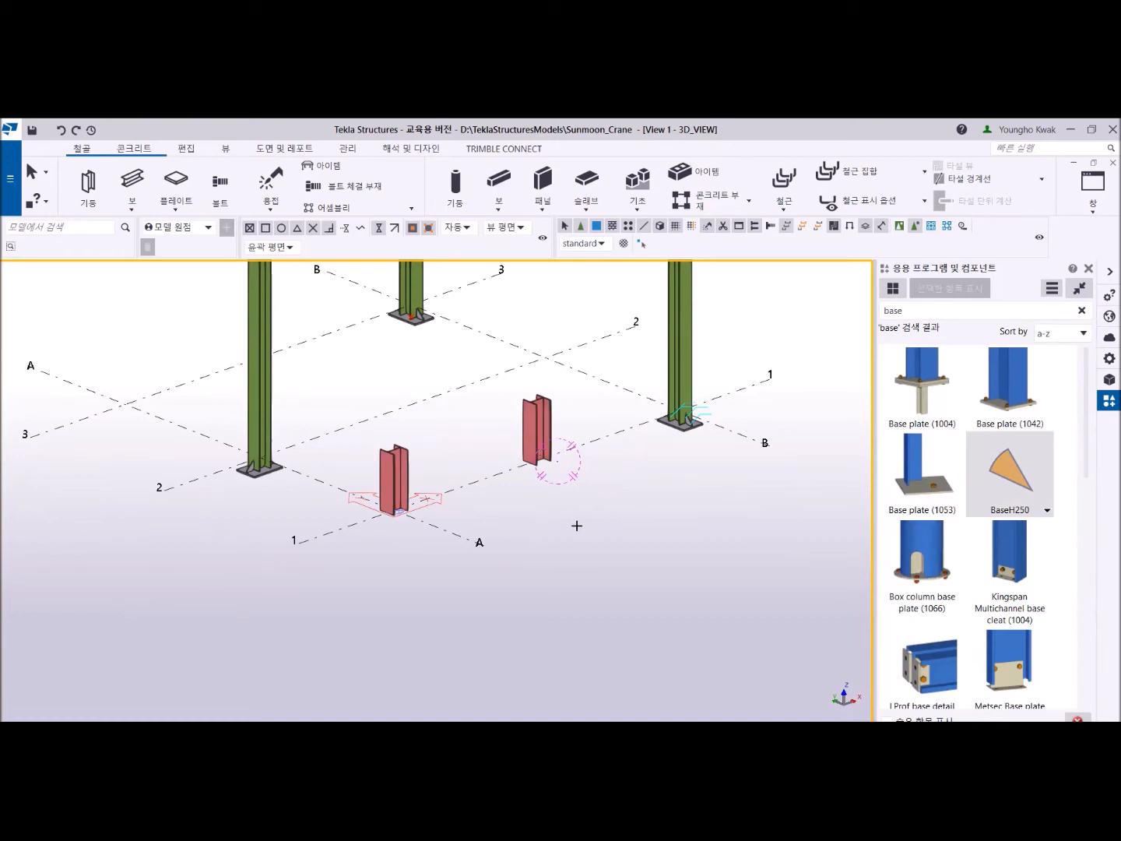
left_click(1016, 377)
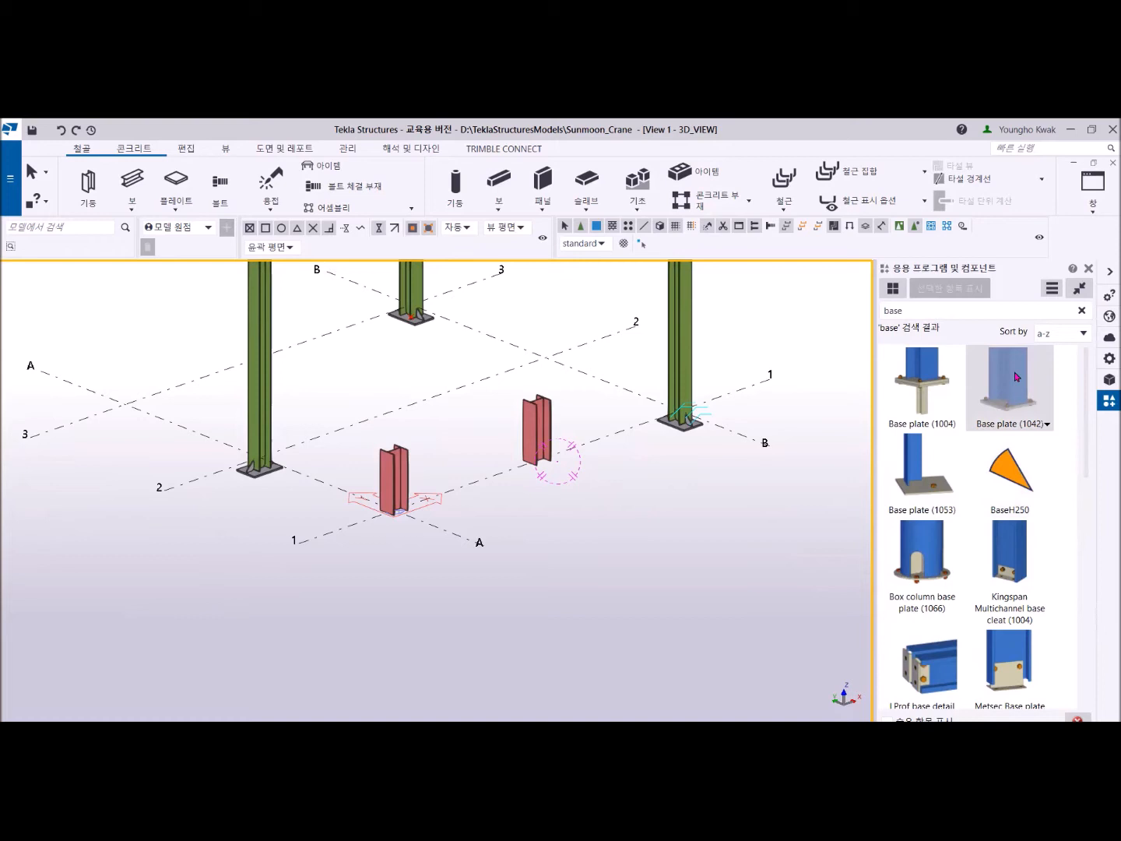
left_click(927, 379)
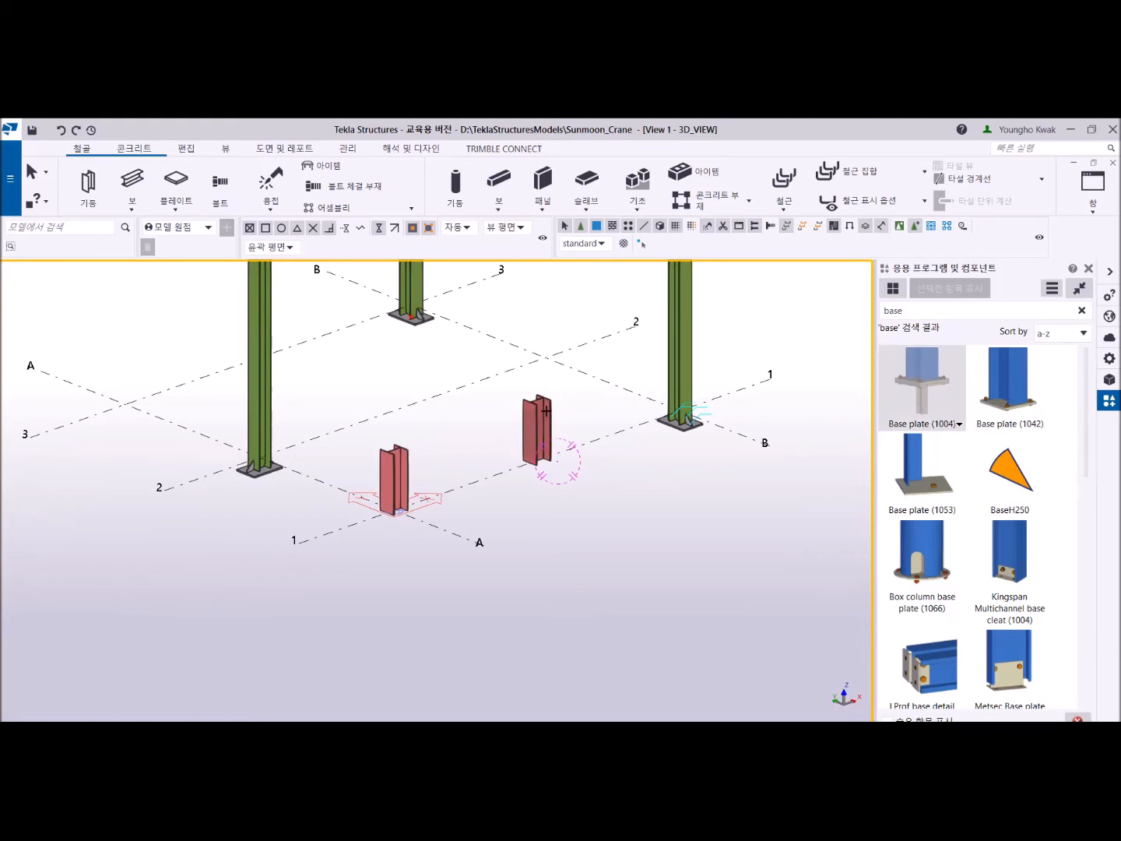
scroll(545, 410, "up", 6)
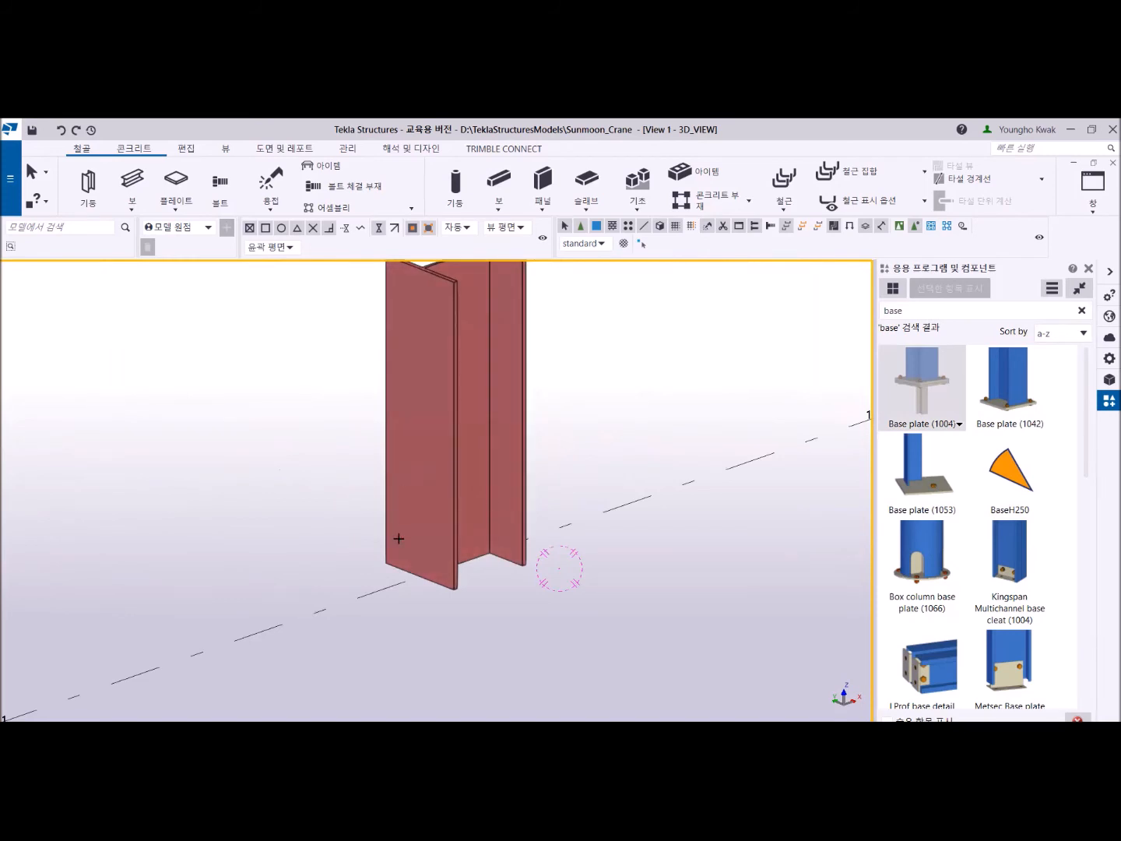
scroll(398, 538, "down", 5)
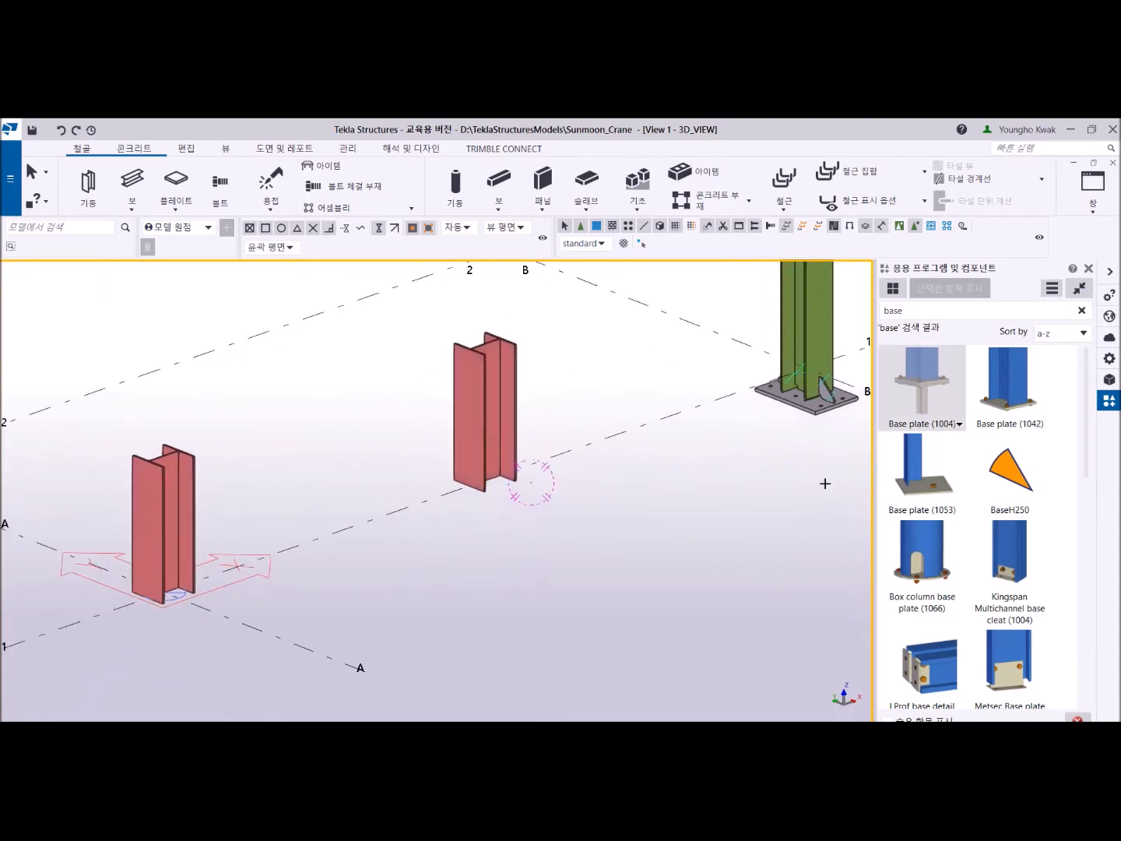
- Apply the Base plate (1042) component to the foot of the short column at grid A-1 and end the command
left_click(1016, 390)
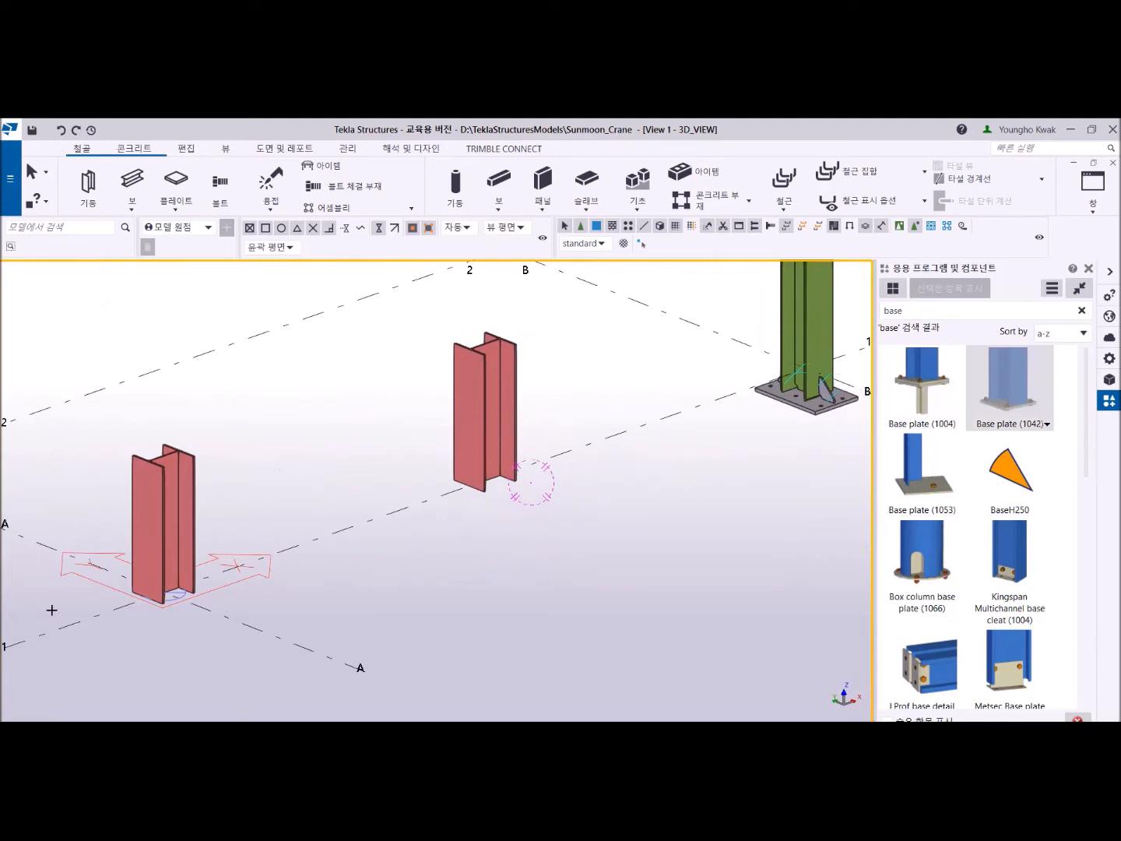
middle_click_drag(100, 609, 358, 559)
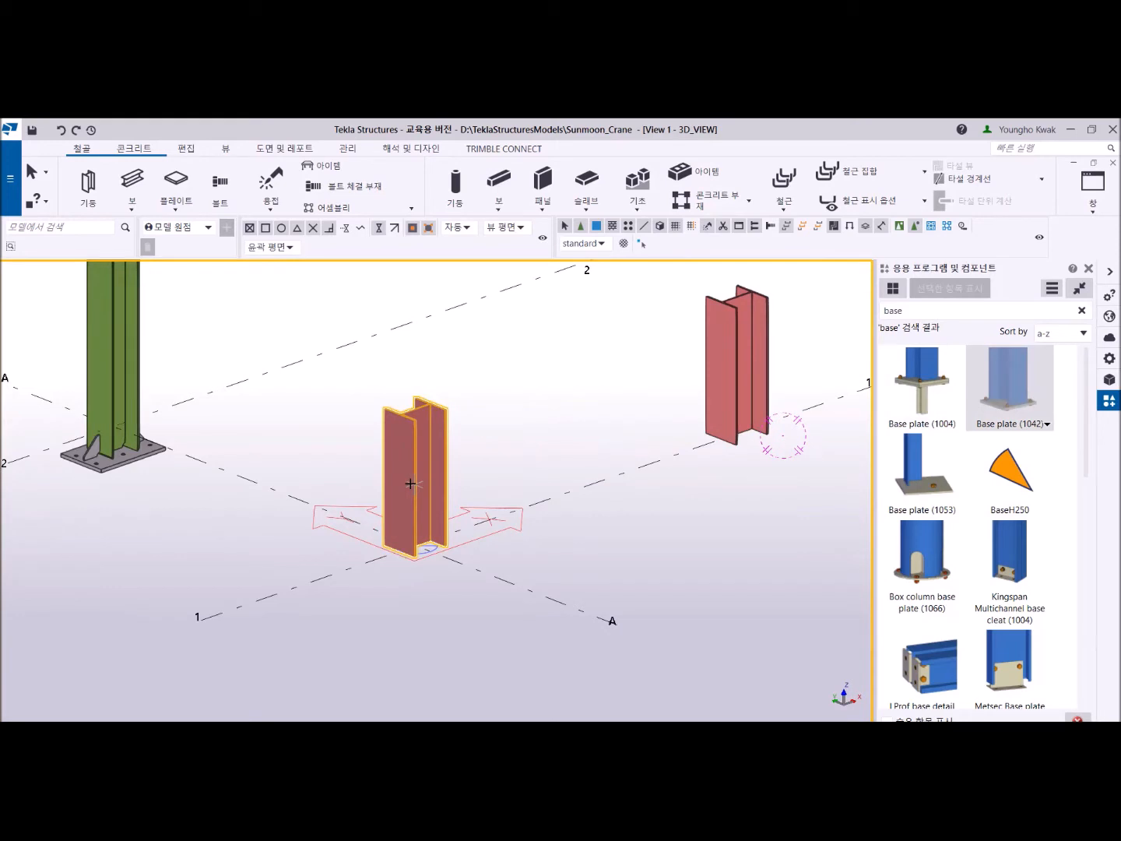
left_click(417, 545)
scroll(393, 573, "up", 5)
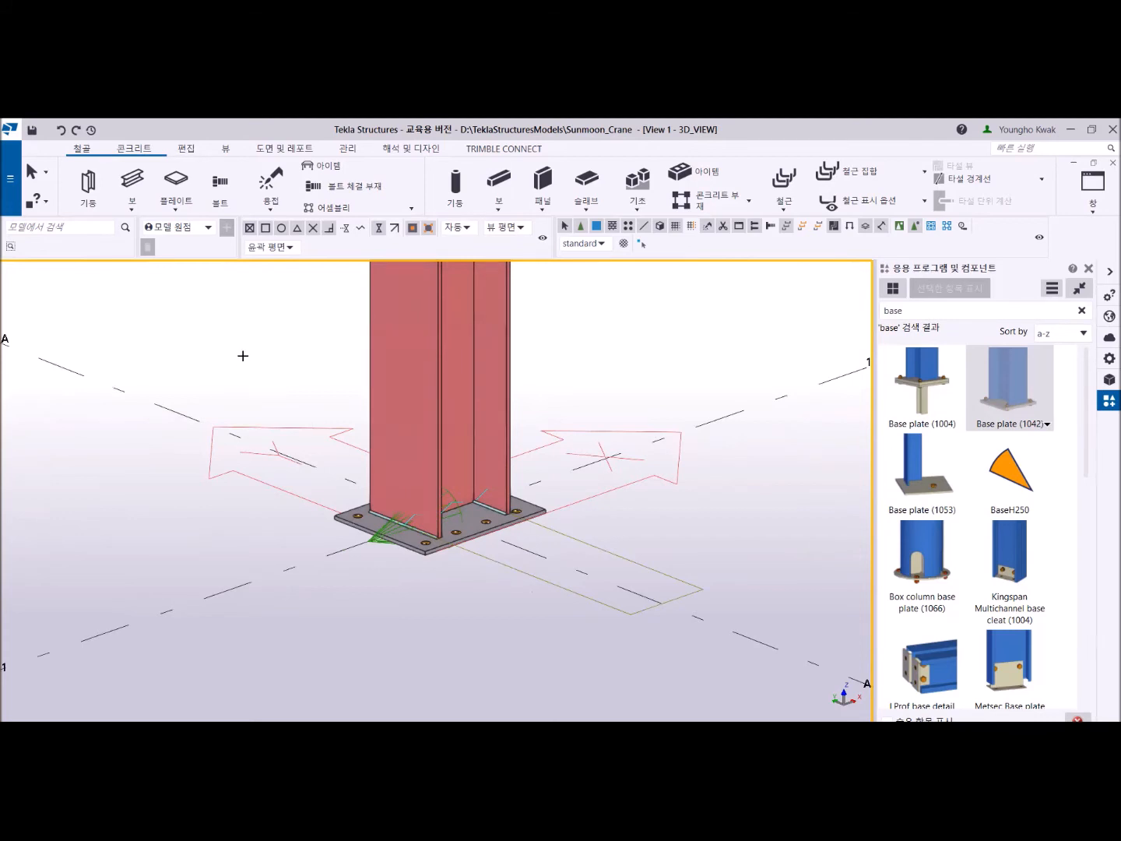
right_click(226, 311)
left_click(241, 320)
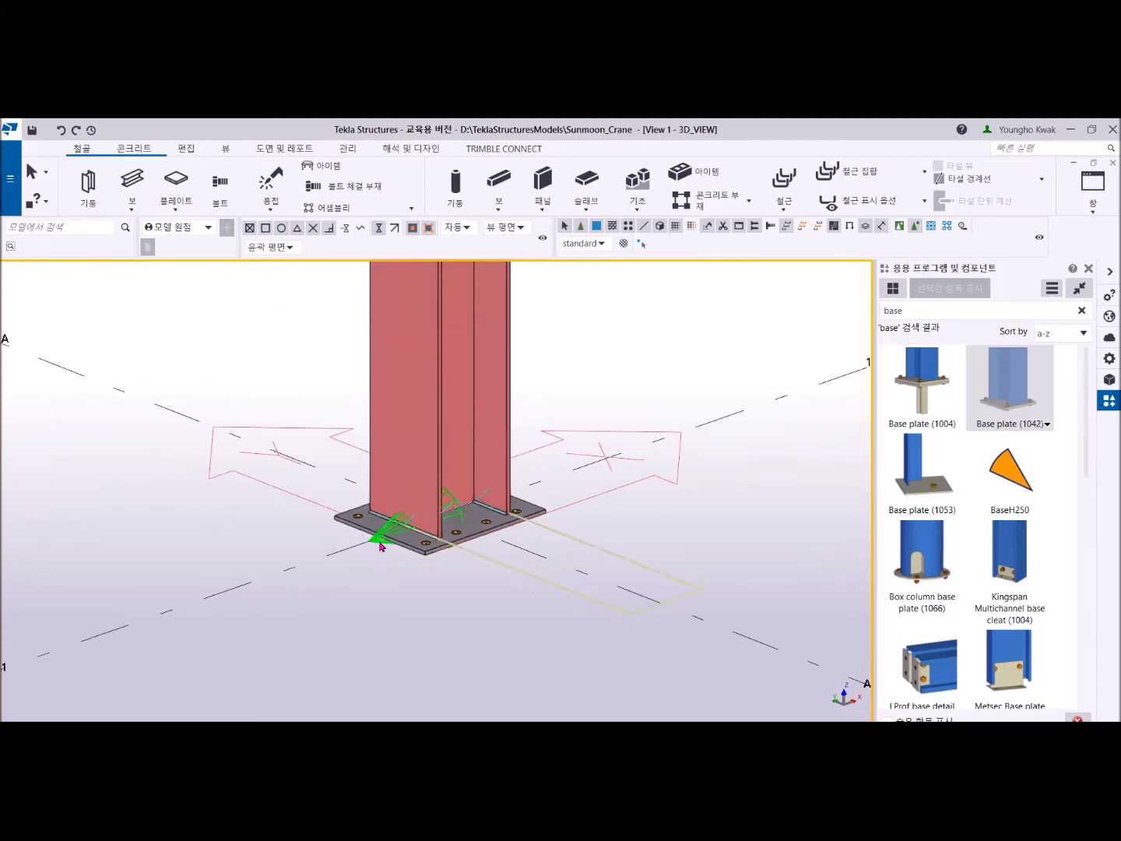
- Delete the base plate component from the foot of the short column at grid A-1
scroll(380, 547, "up", 2)
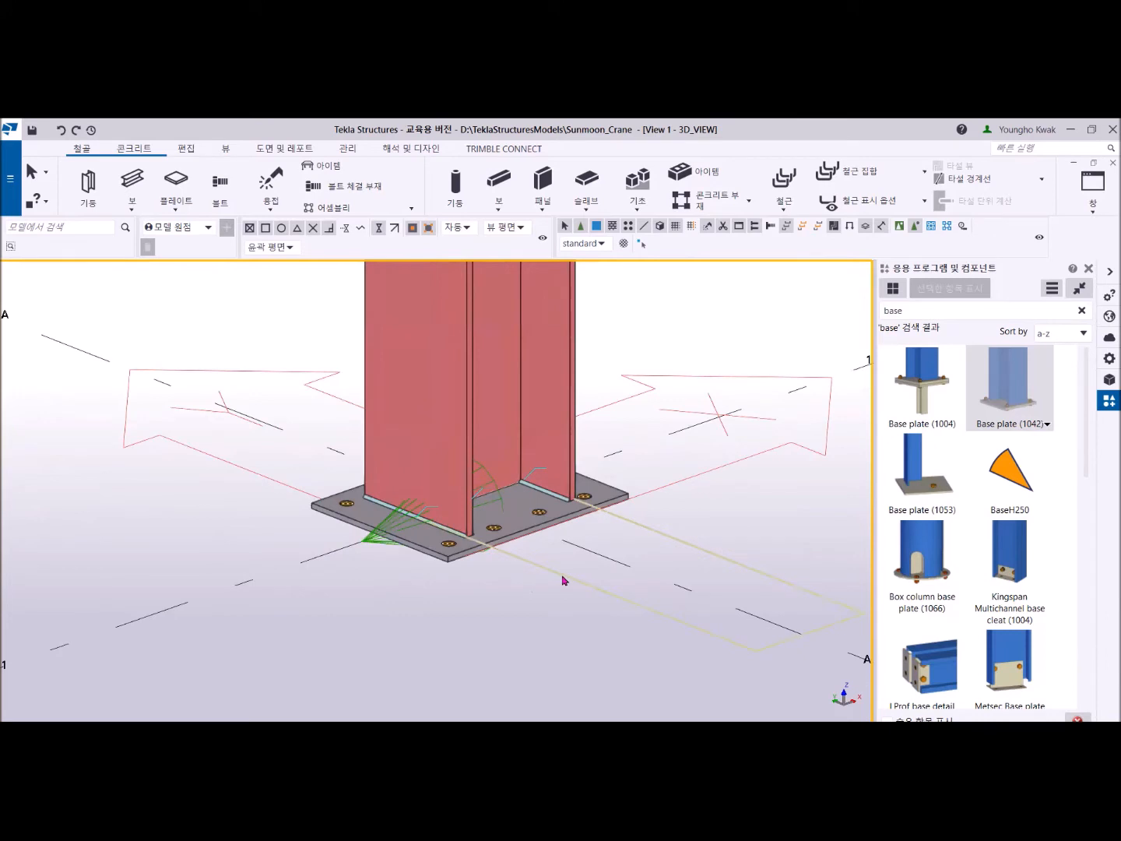
left_click(380, 540)
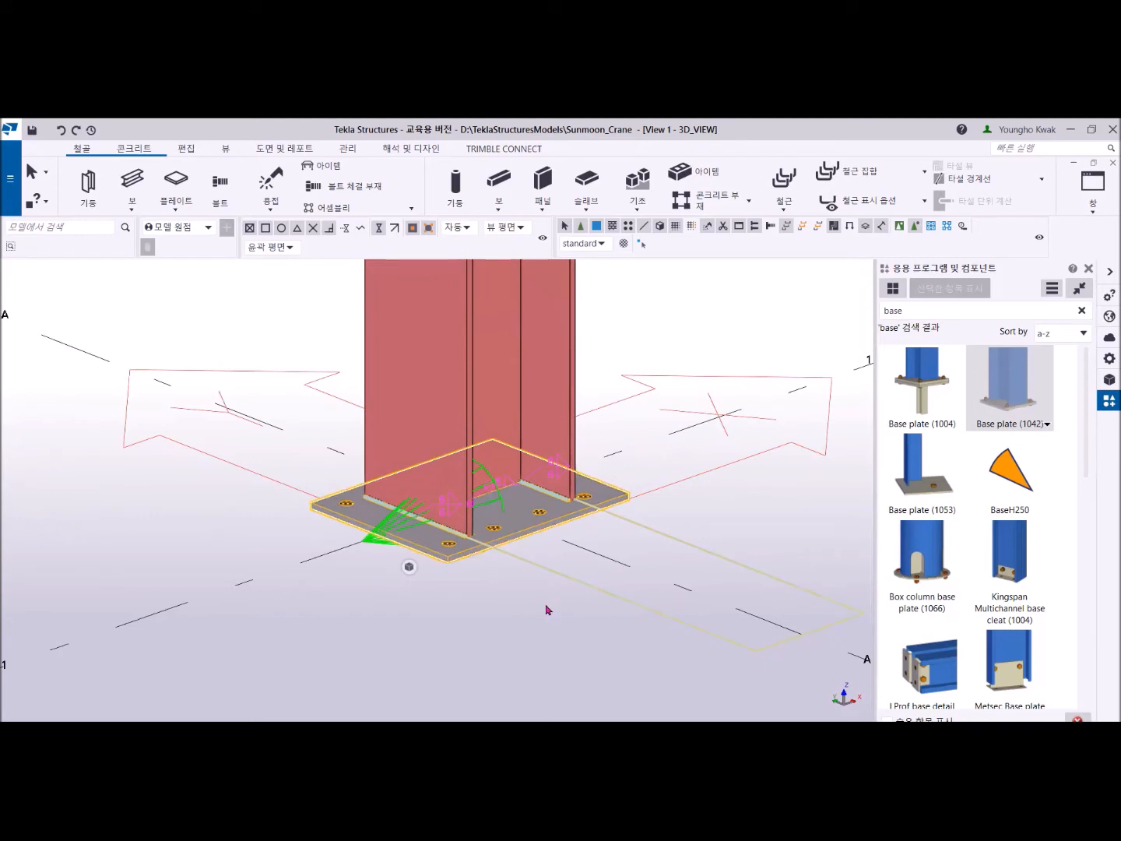
key("Delete")
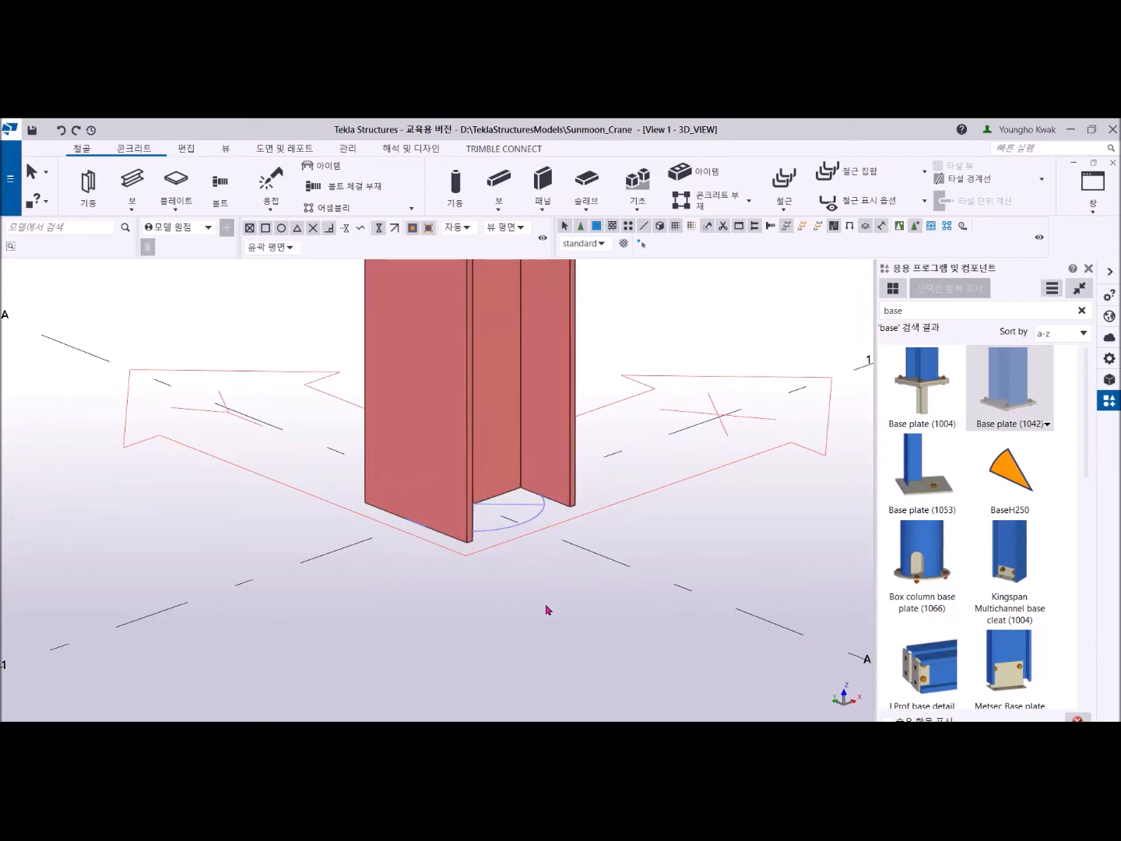
- Try Base plate (1042) at a point slightly above the foot of the A-1 column and undo the placement
left_click(1011, 388)
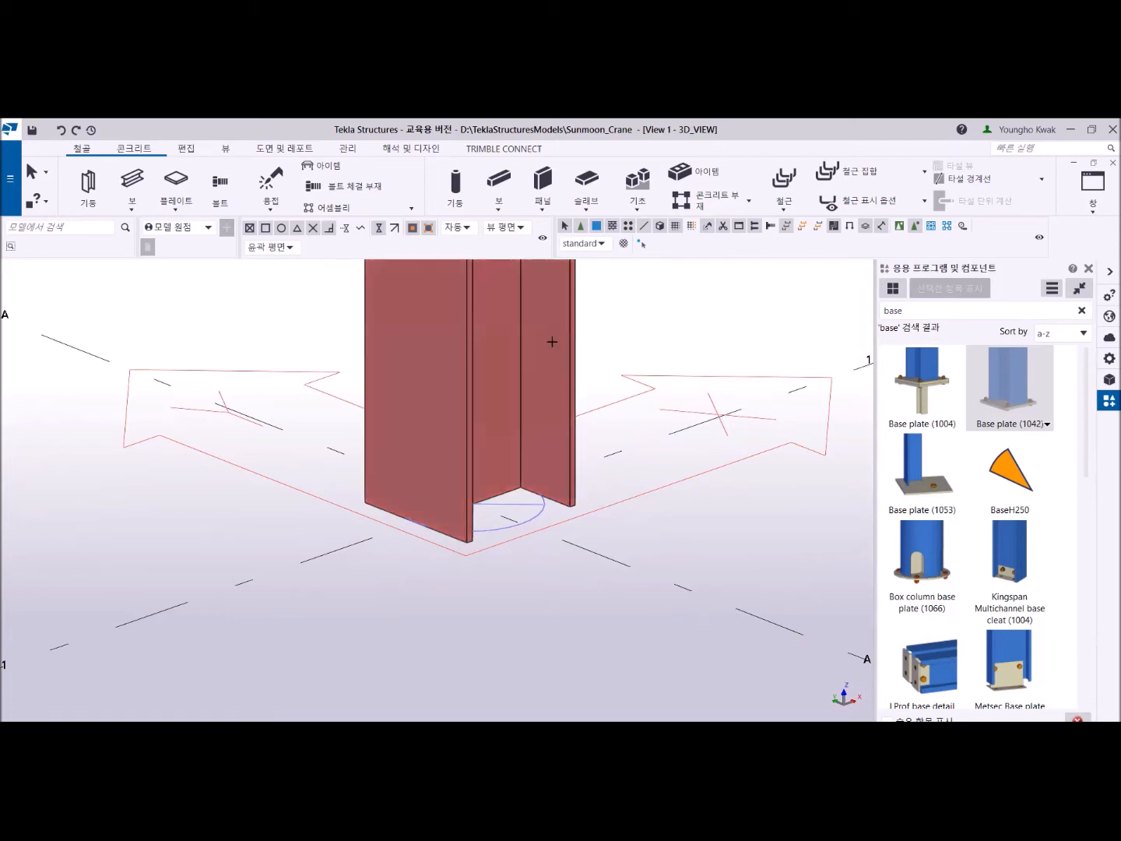
left_click(466, 303)
scroll(467, 303, "down", 4)
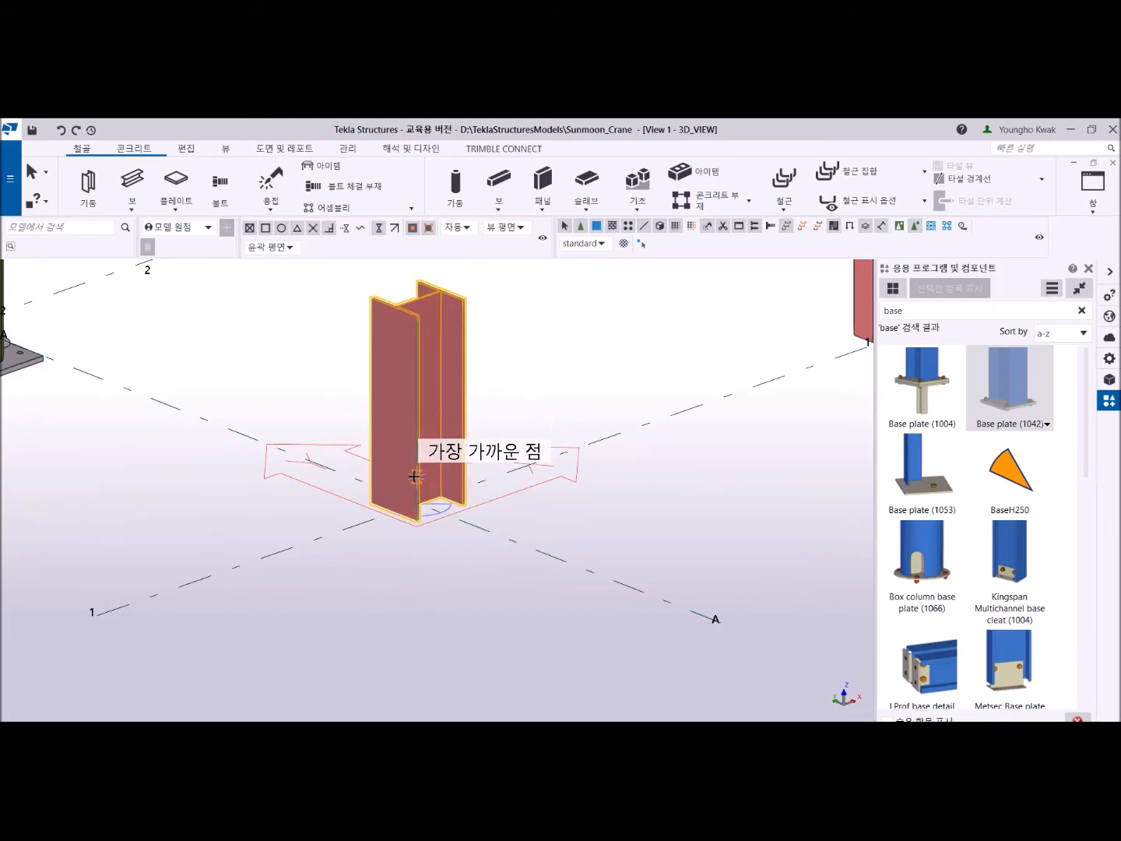
left_click(414, 475)
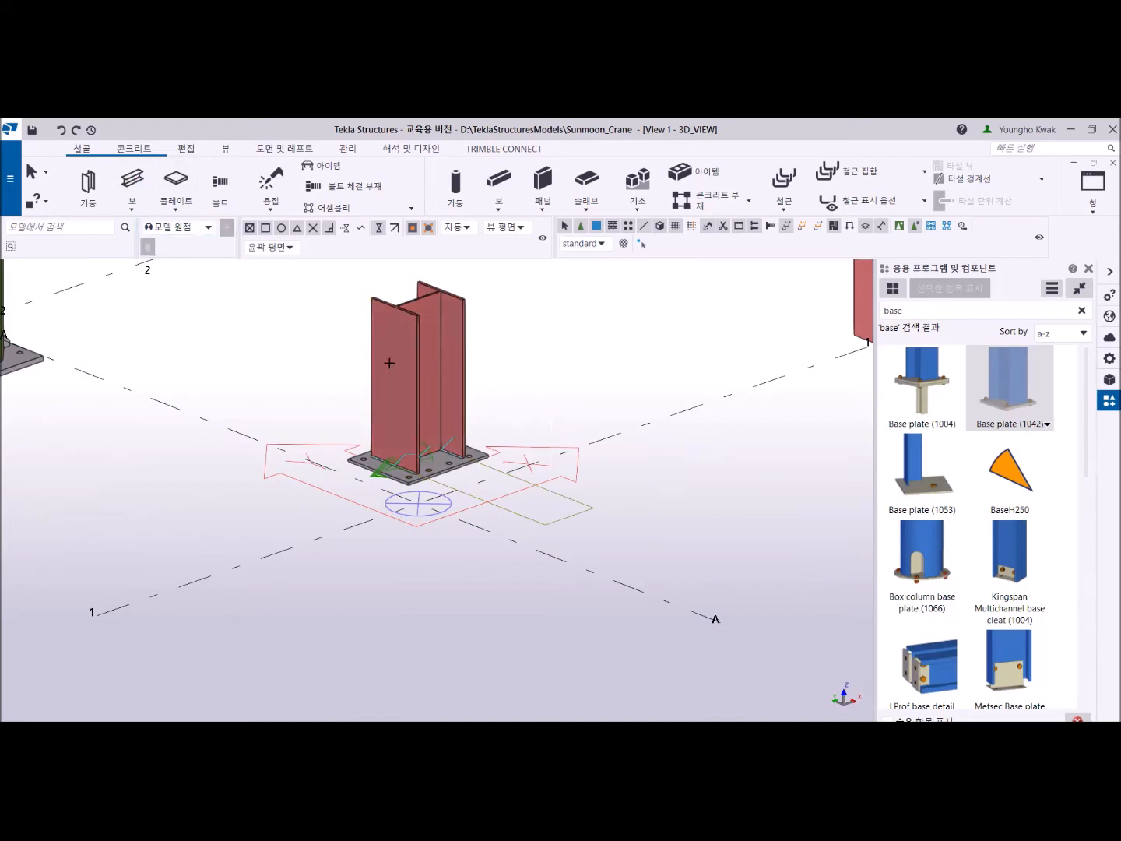
left_click(413, 438)
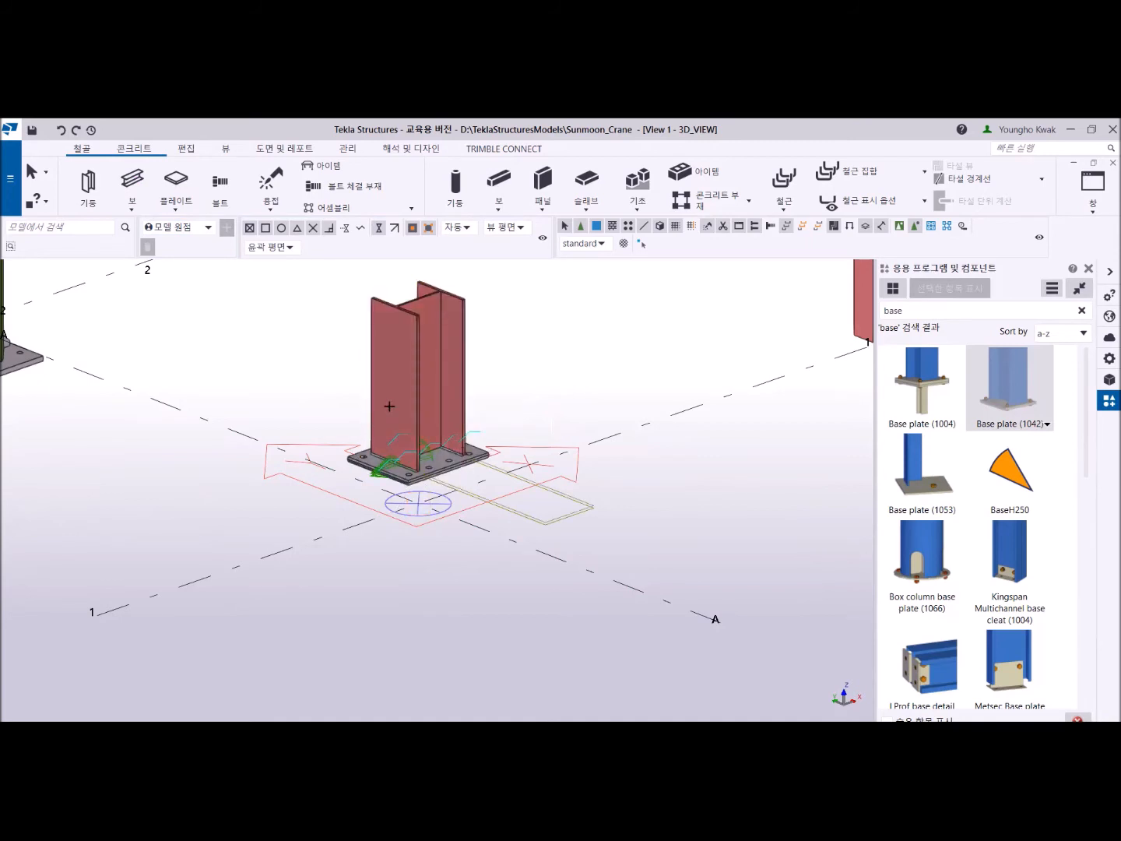
left_click(61, 130)
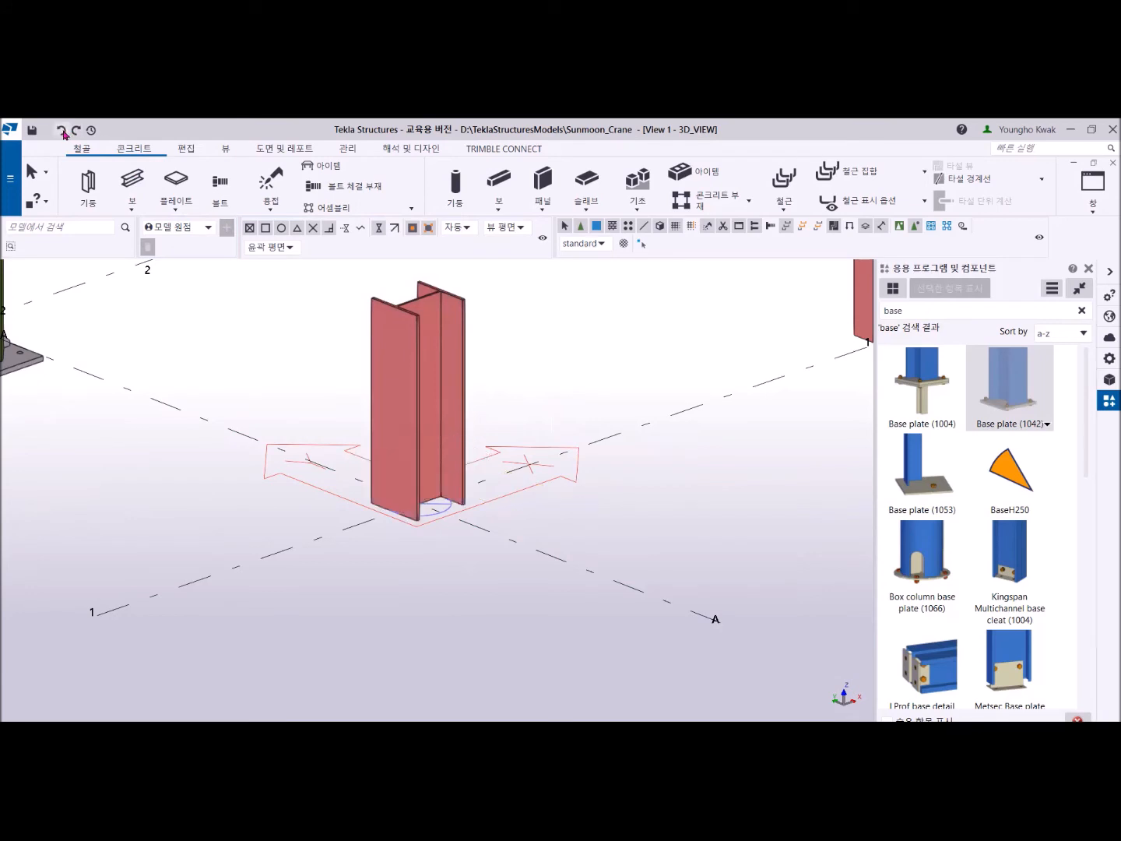
- Repeat Base plate (1042) on the A-1 column, picking a point on its lower part, and undo it
left_click(990, 395)
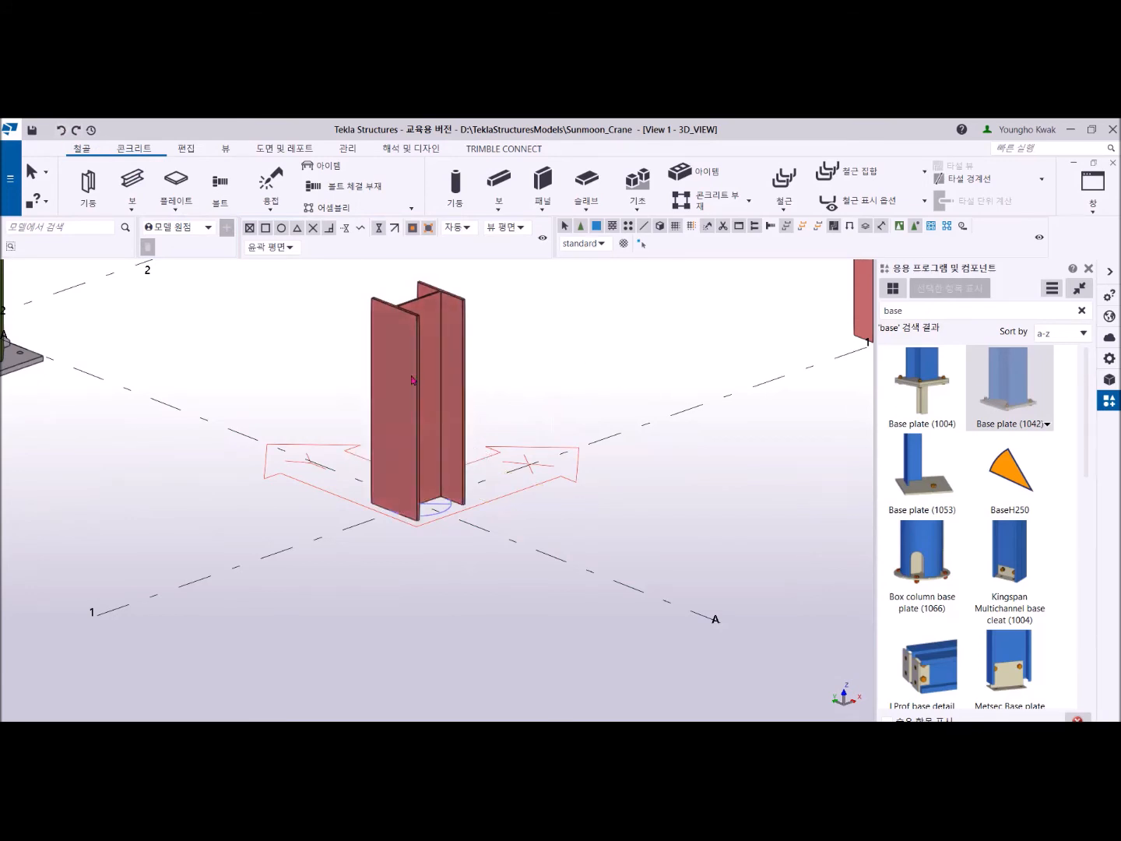
left_click(412, 380)
left_click(417, 455)
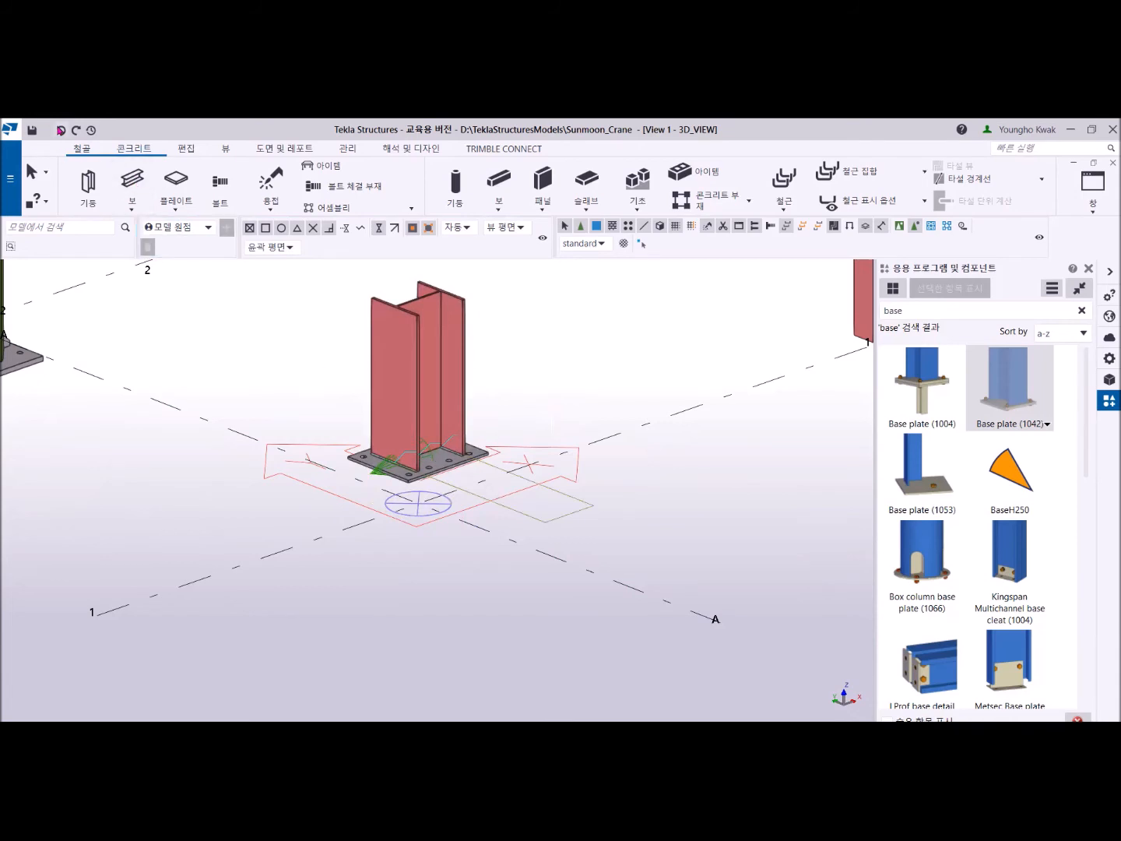
left_click(62, 130)
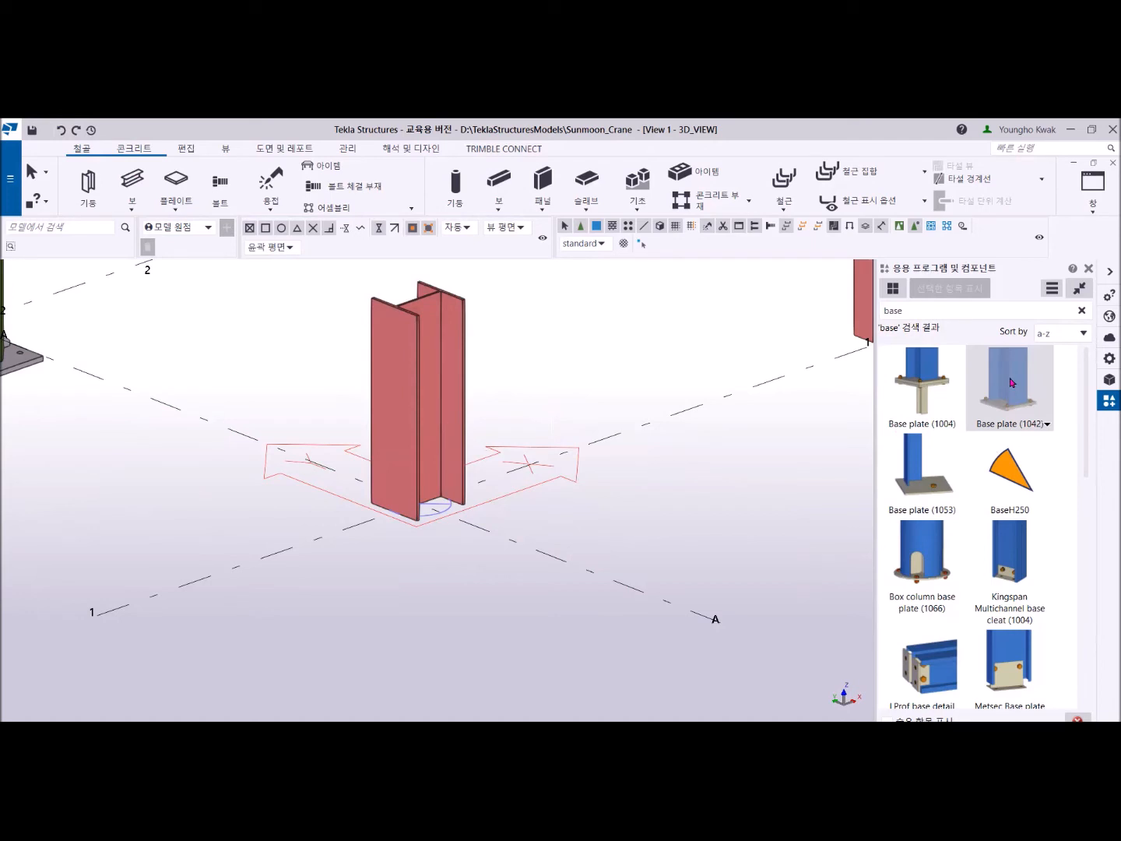
- Try Base plate (1042) at the top end of the A-1 column and undo the placement
left_click(419, 341)
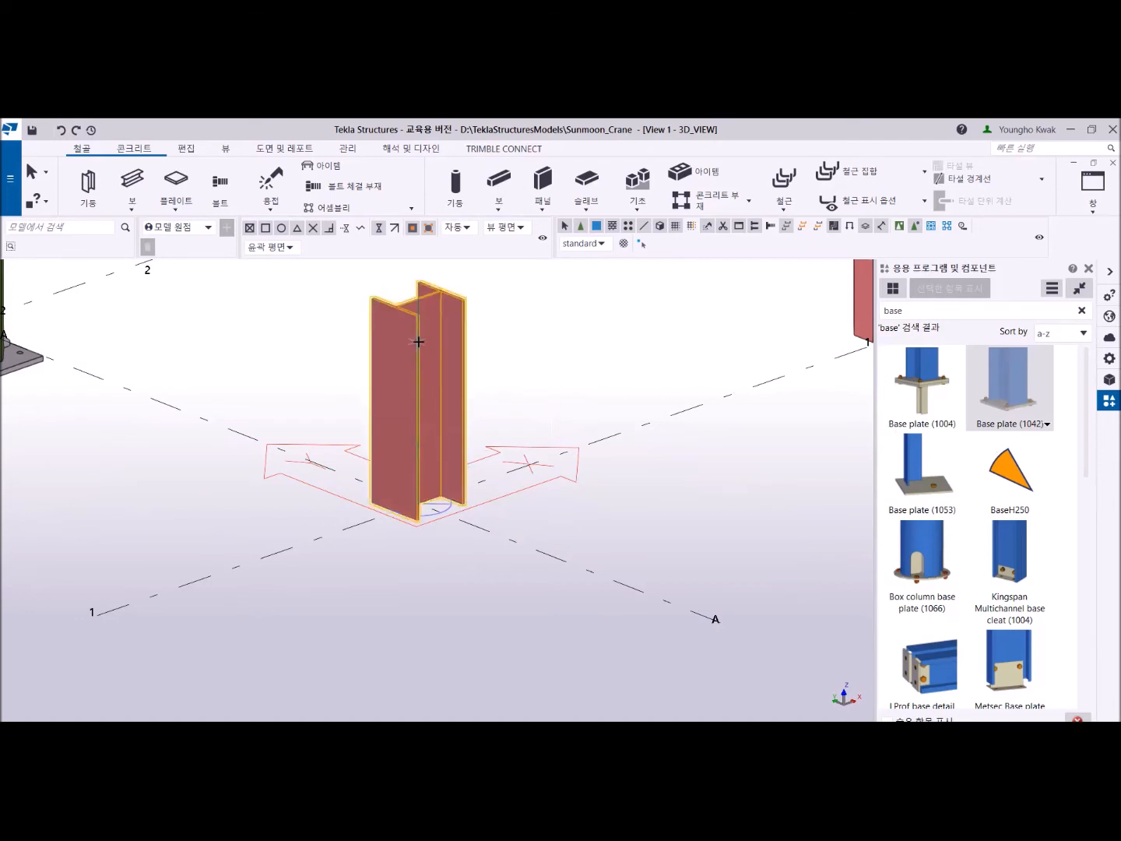
left_click(416, 315)
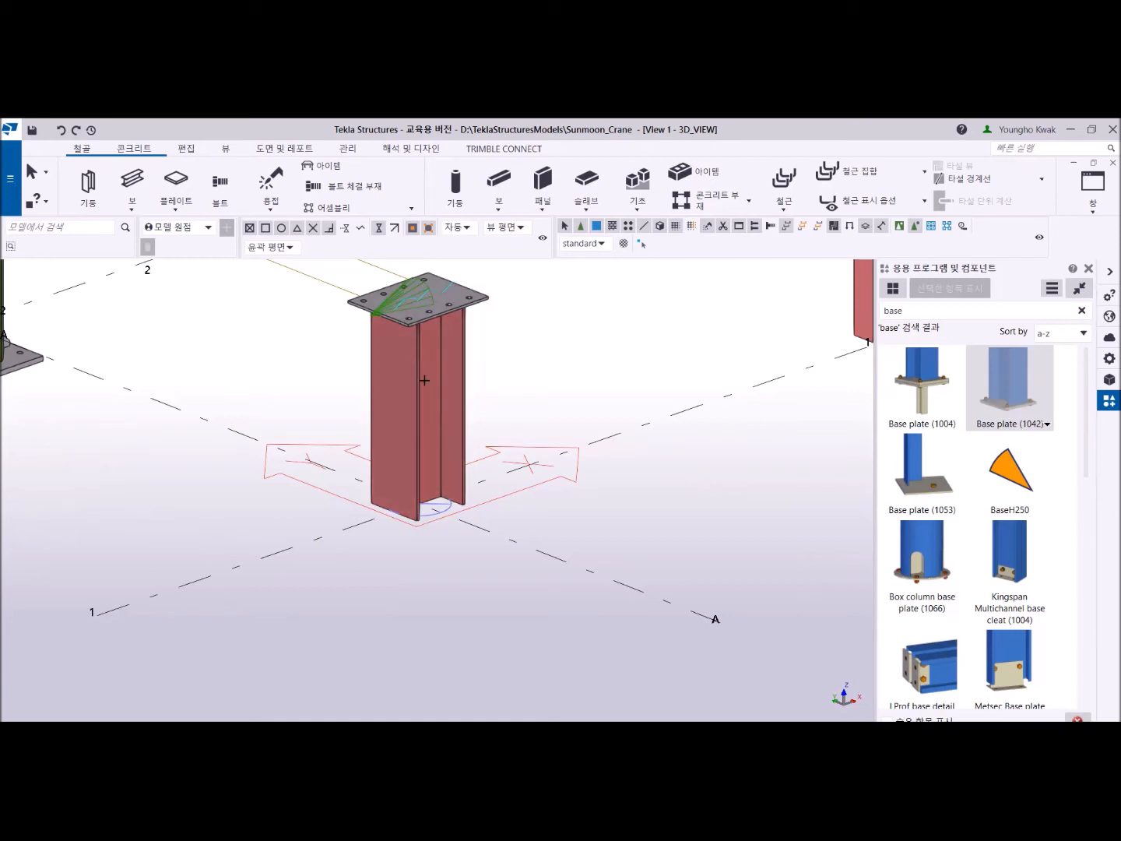
left_click(61, 130)
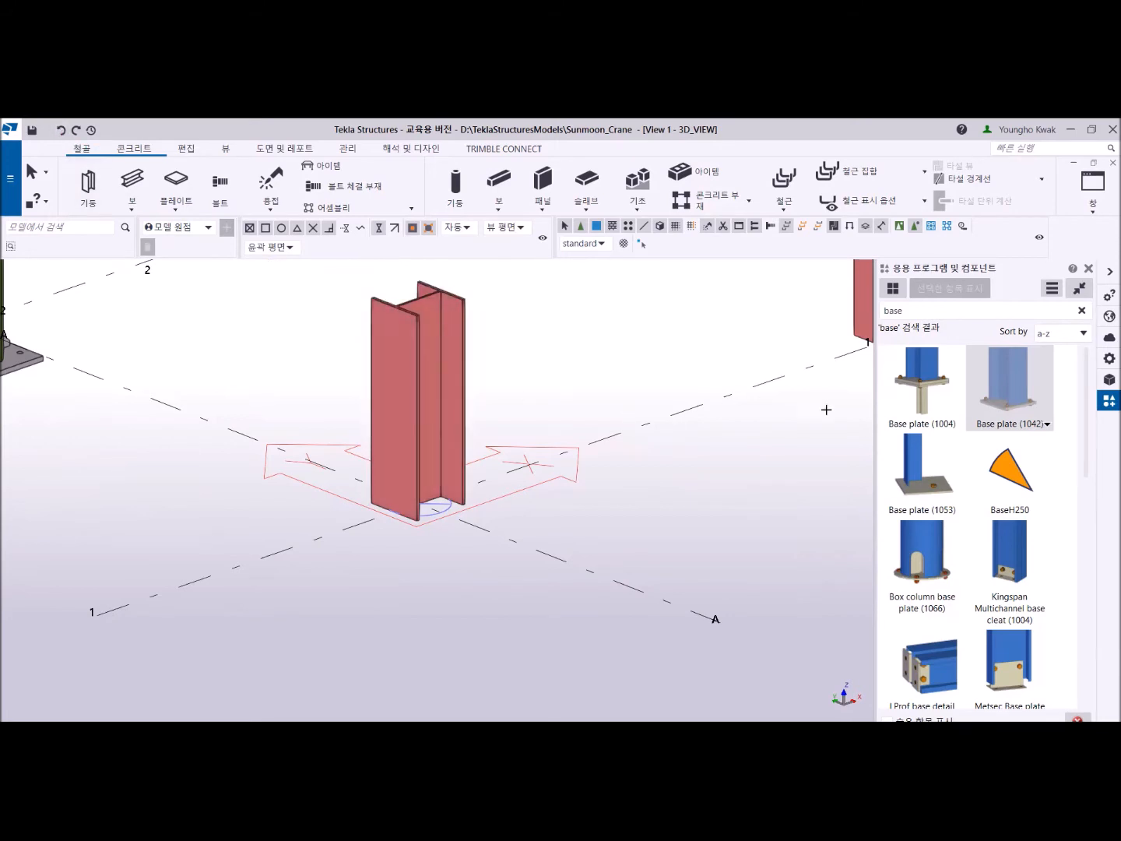
- Try Base plate (1042) at a point about halfway up the A-1 column and undo the placement
left_click(1007, 403)
left_click(417, 401)
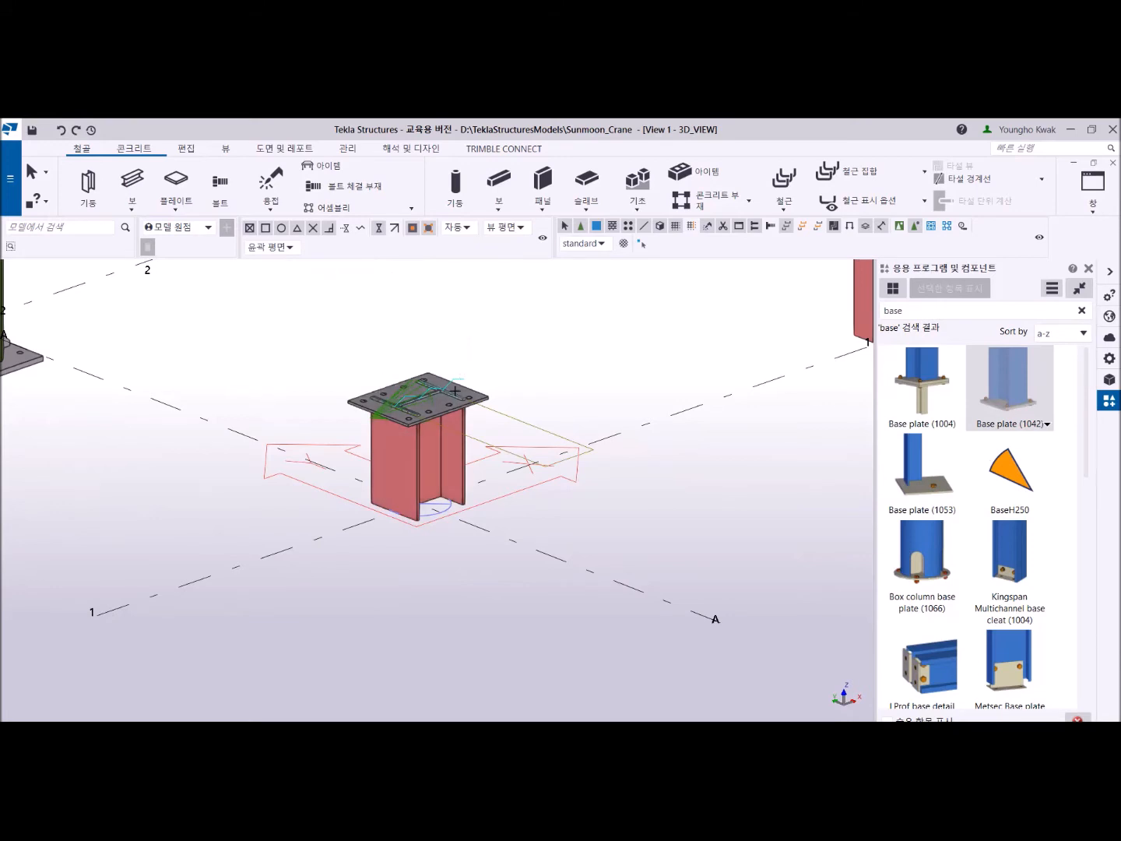
left_click(61, 130)
- Place Base plate (1042) at the top end point of the A-1 column and end the command
middle_click_drag(438, 396, 409, 514)
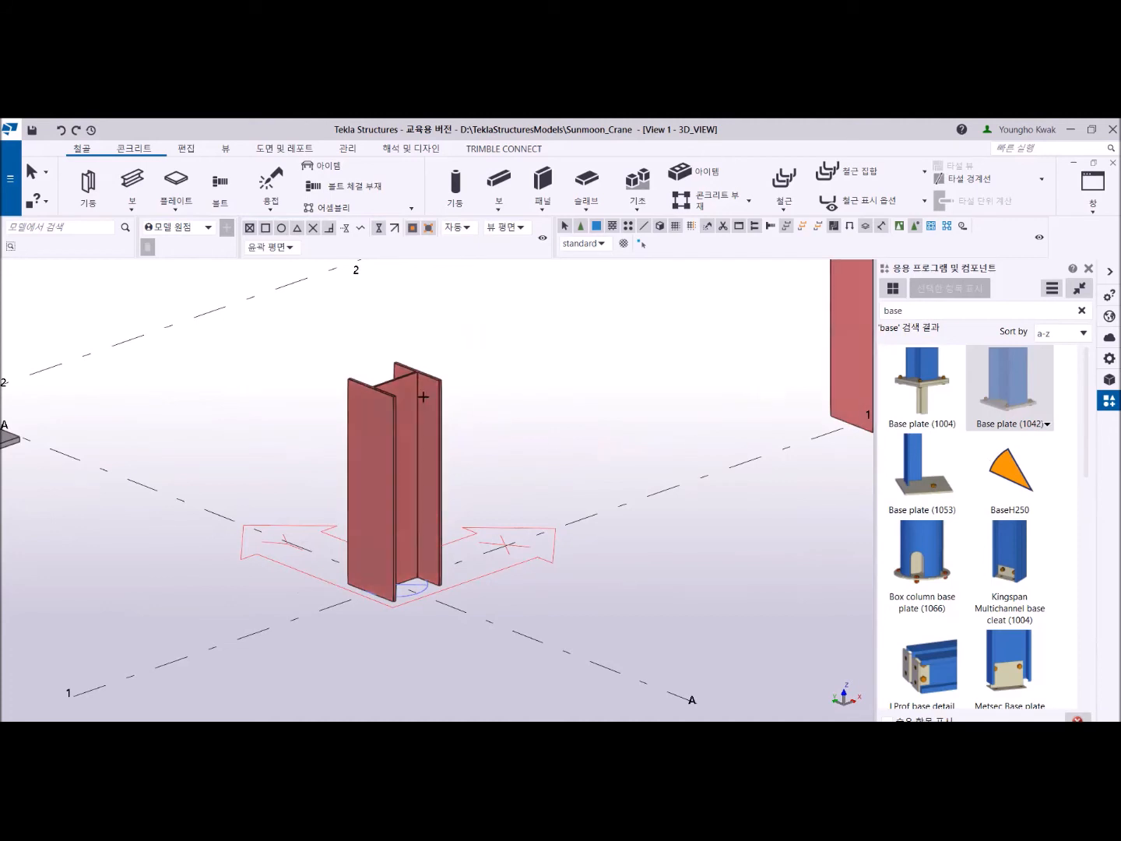
left_click(376, 387)
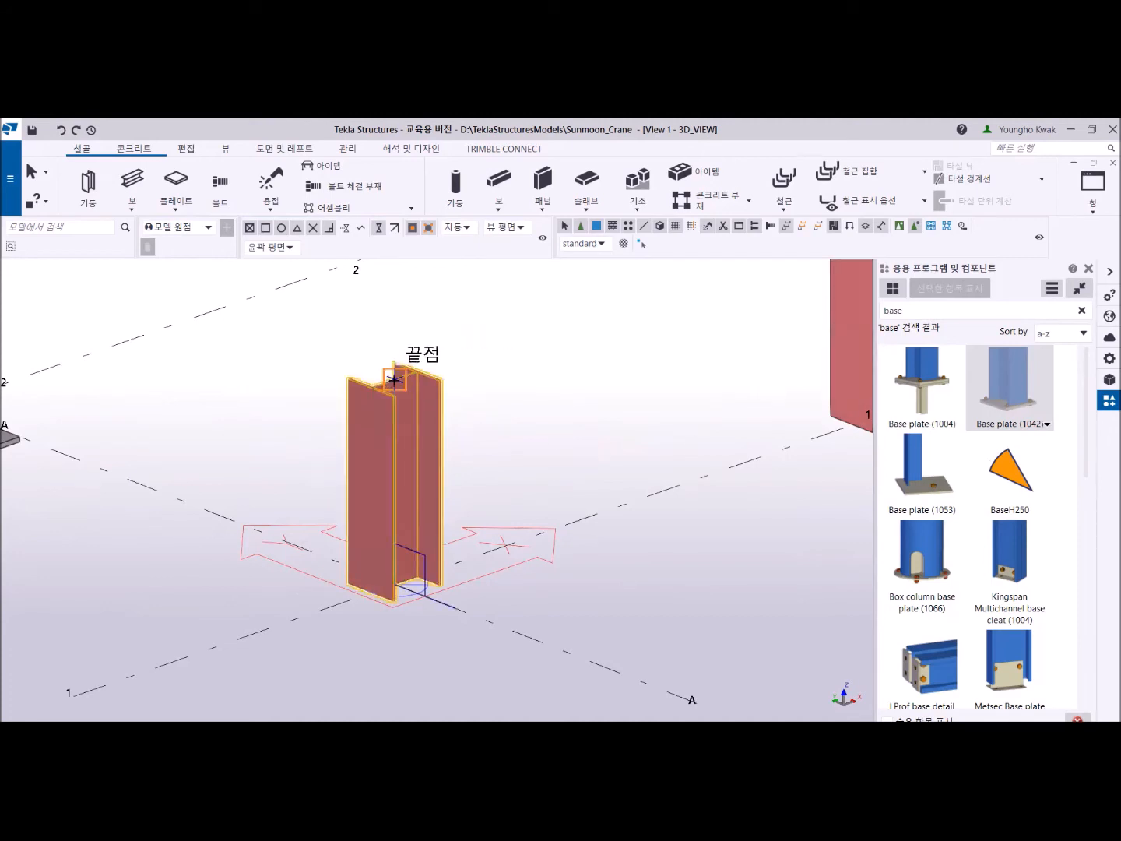
left_click(395, 381)
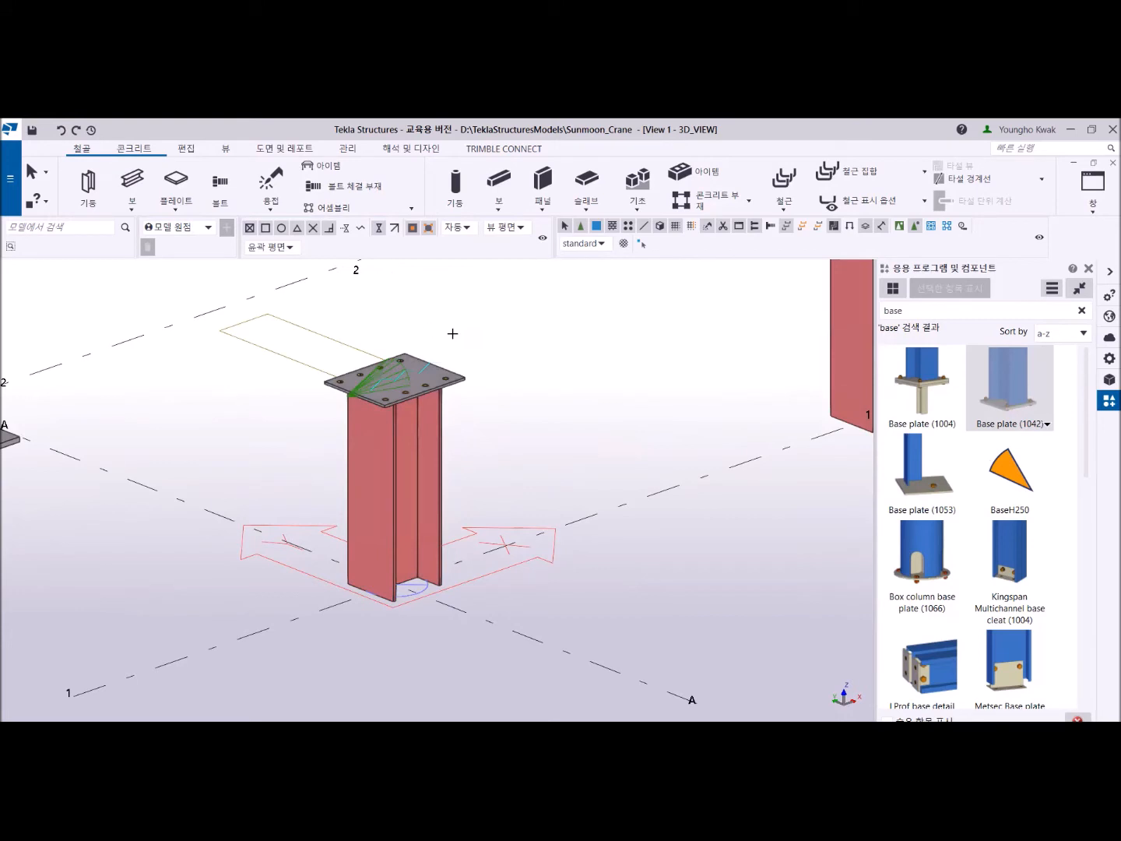
scroll(419, 416, "up", 2)
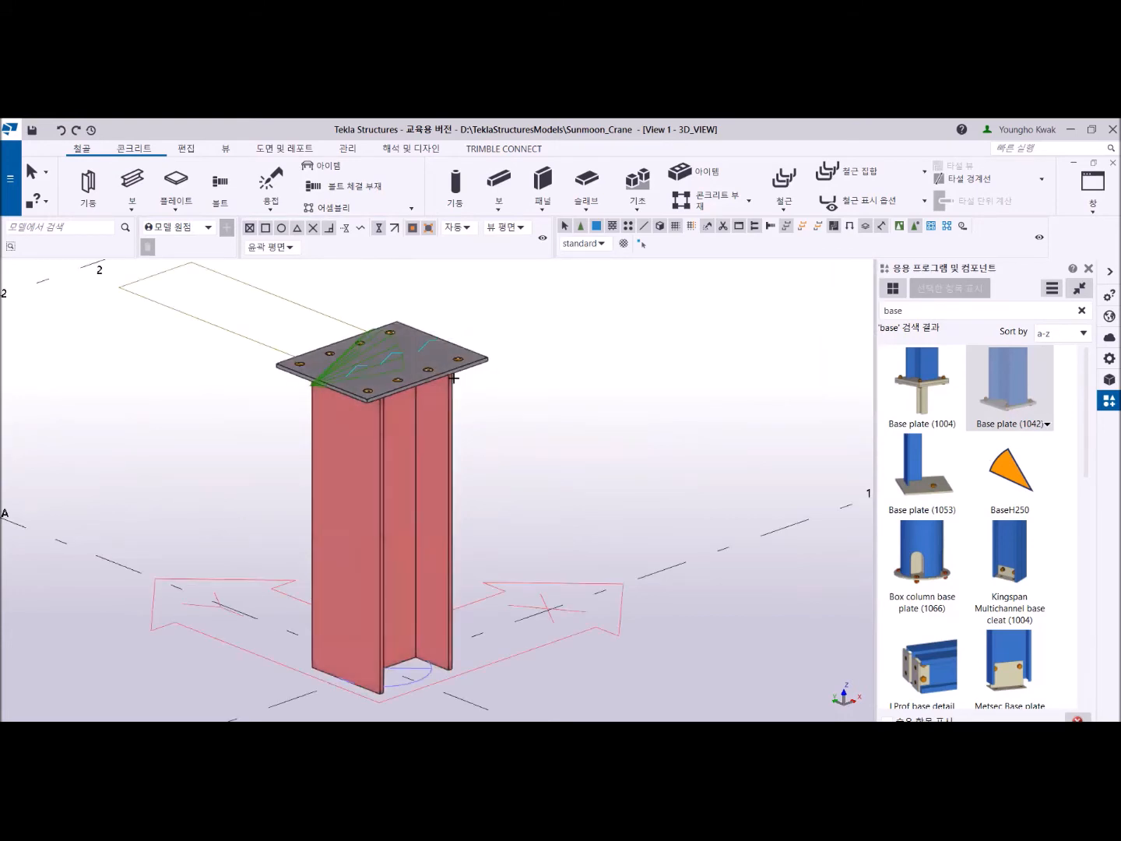
right_click(530, 318)
left_click(550, 325)
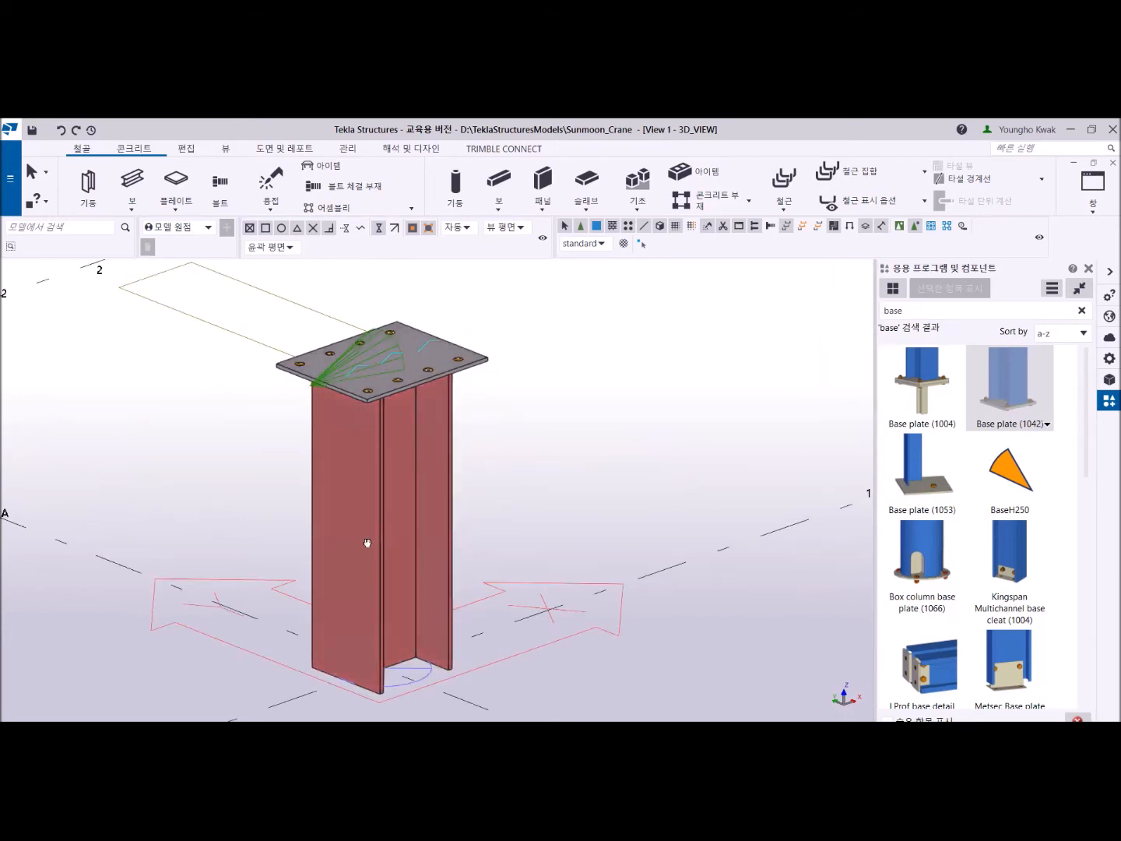
- Load the standard settings into the base plate component on top of the A-1 column and modify it with them
scroll(323, 337, "up", 4)
left_click(320, 326)
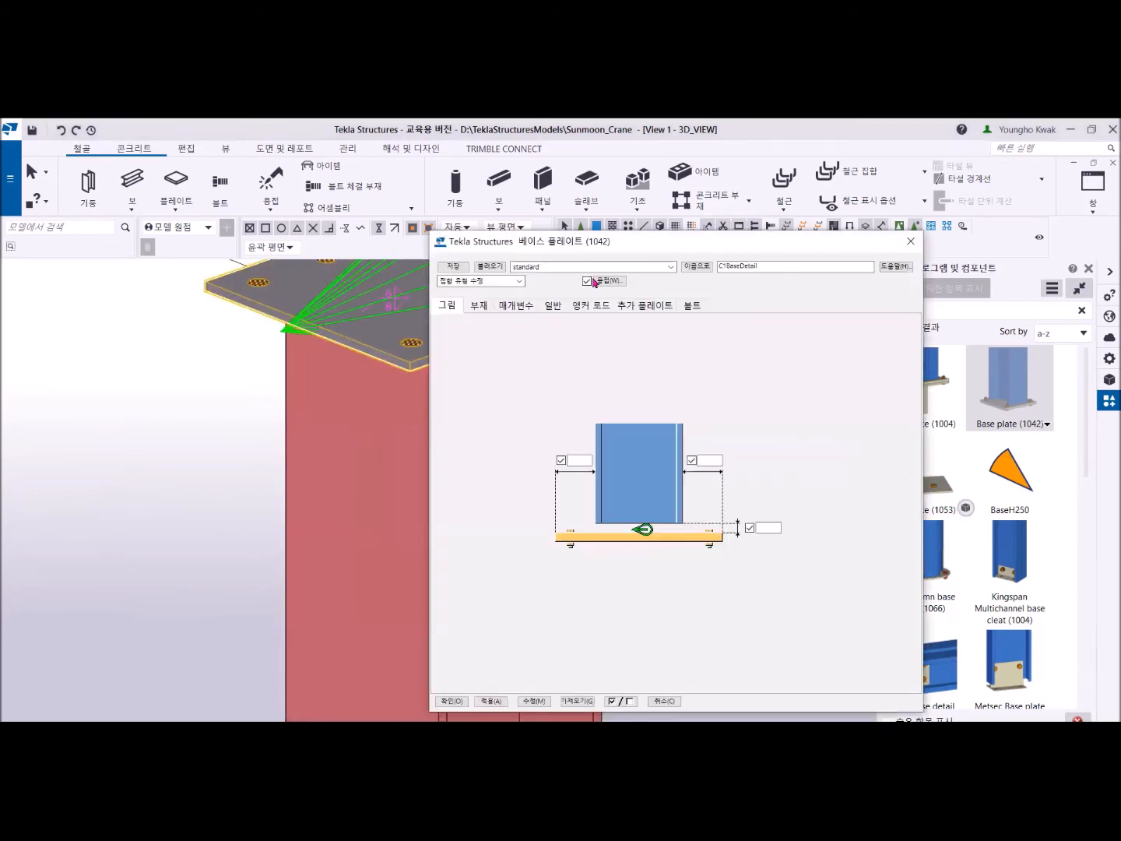
left_click(498, 268)
left_click(534, 703)
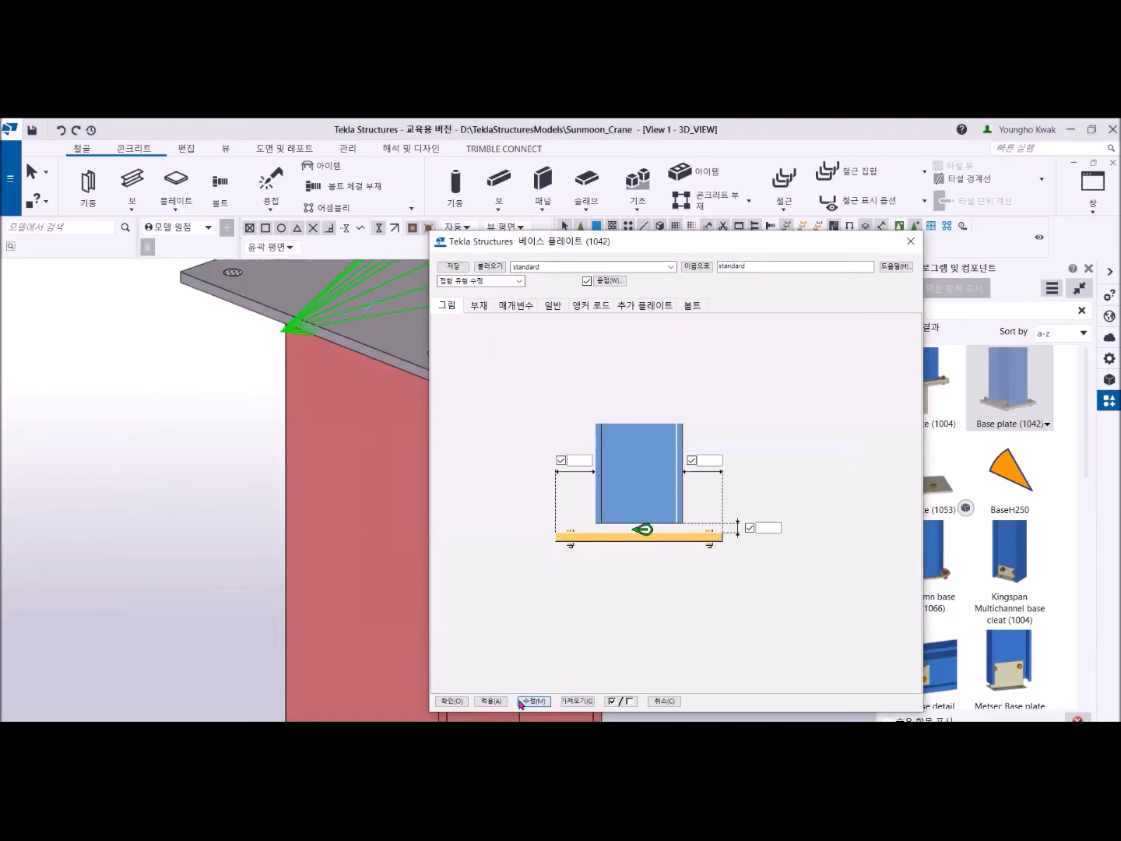
left_click(466, 704)
scroll(537, 357, "down", 3)
middle_click_drag(536, 355, 461, 504)
scroll(461, 503, "up", 2)
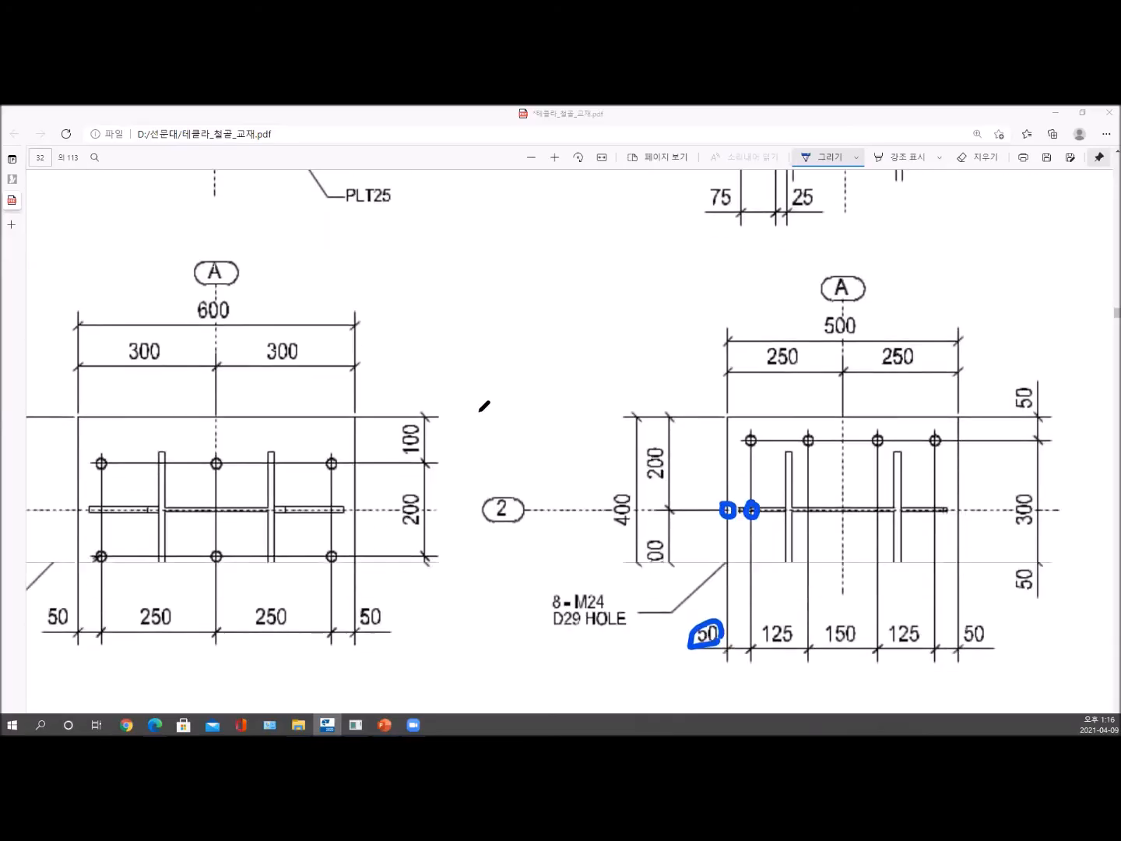
scroll(483, 406, "down", 5)
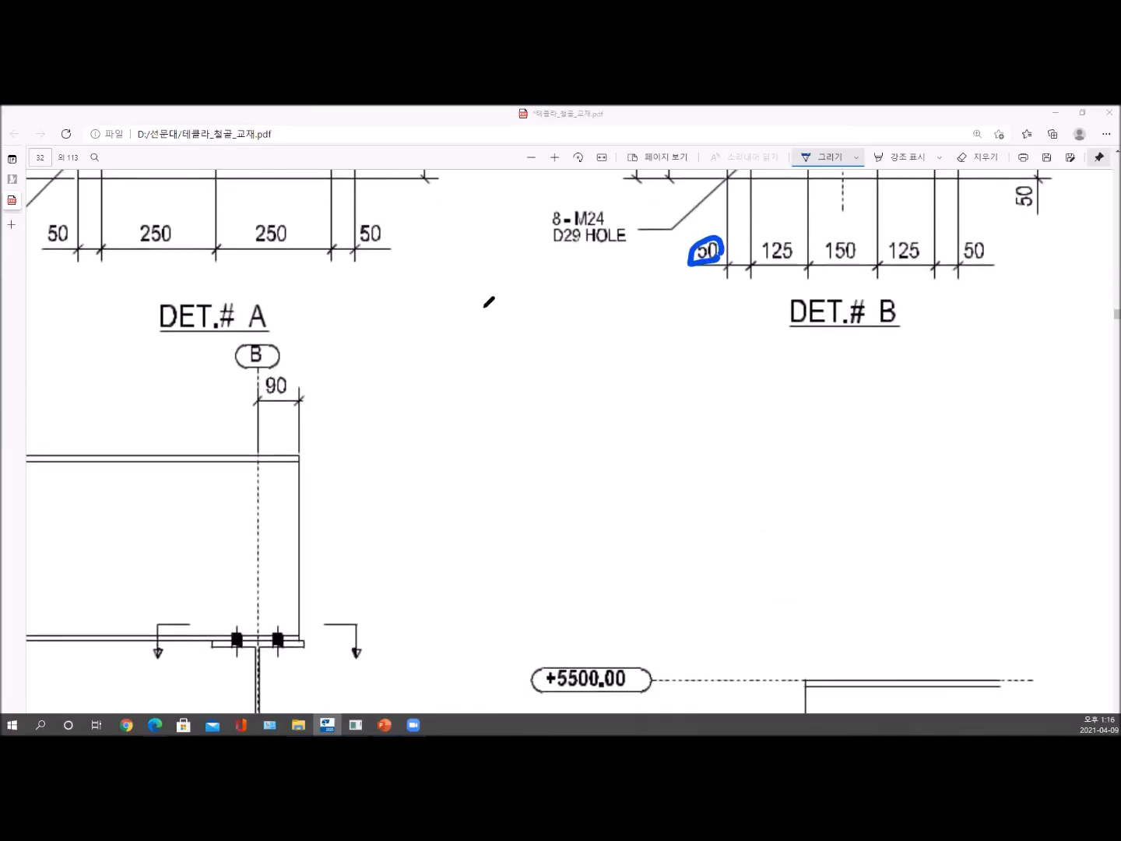
- Switch to the steel textbook PDF, turn its pages upright and browse from page 32 to section 2.8 Create custom component
left_click(579, 158)
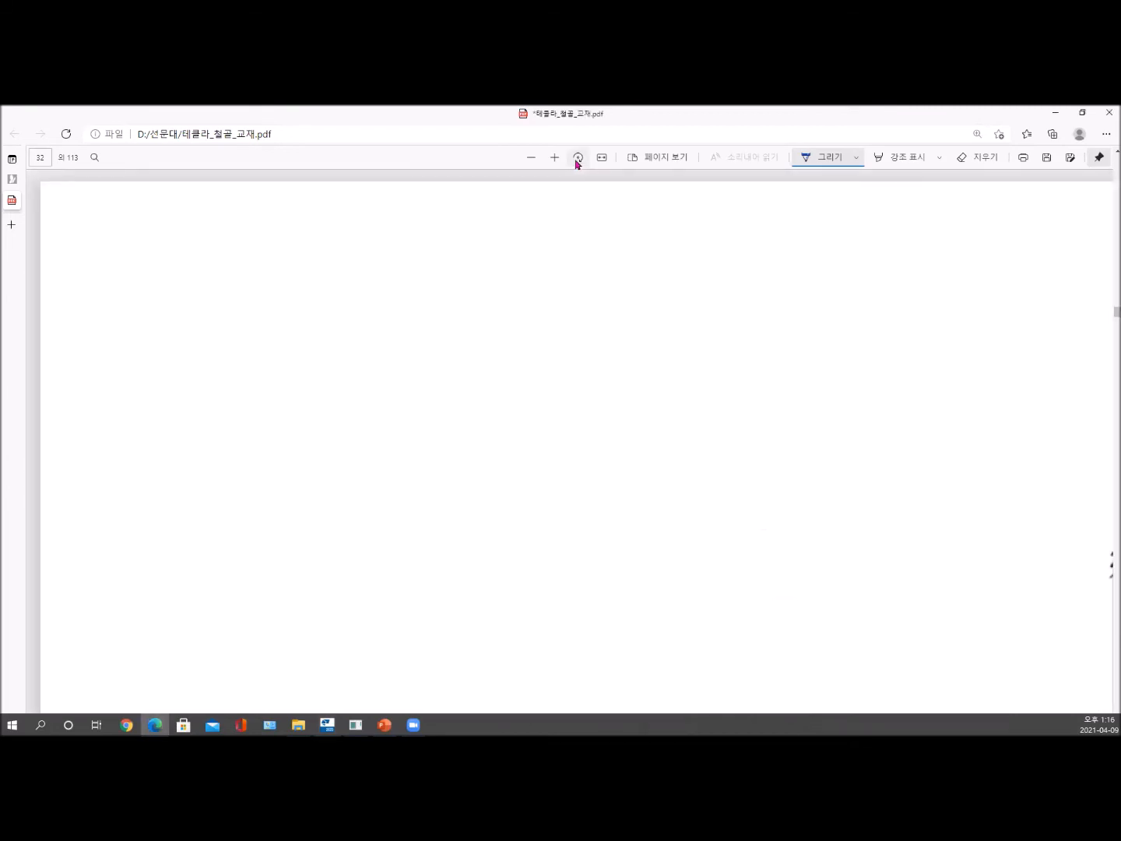
scroll(561, 408, "down", 5)
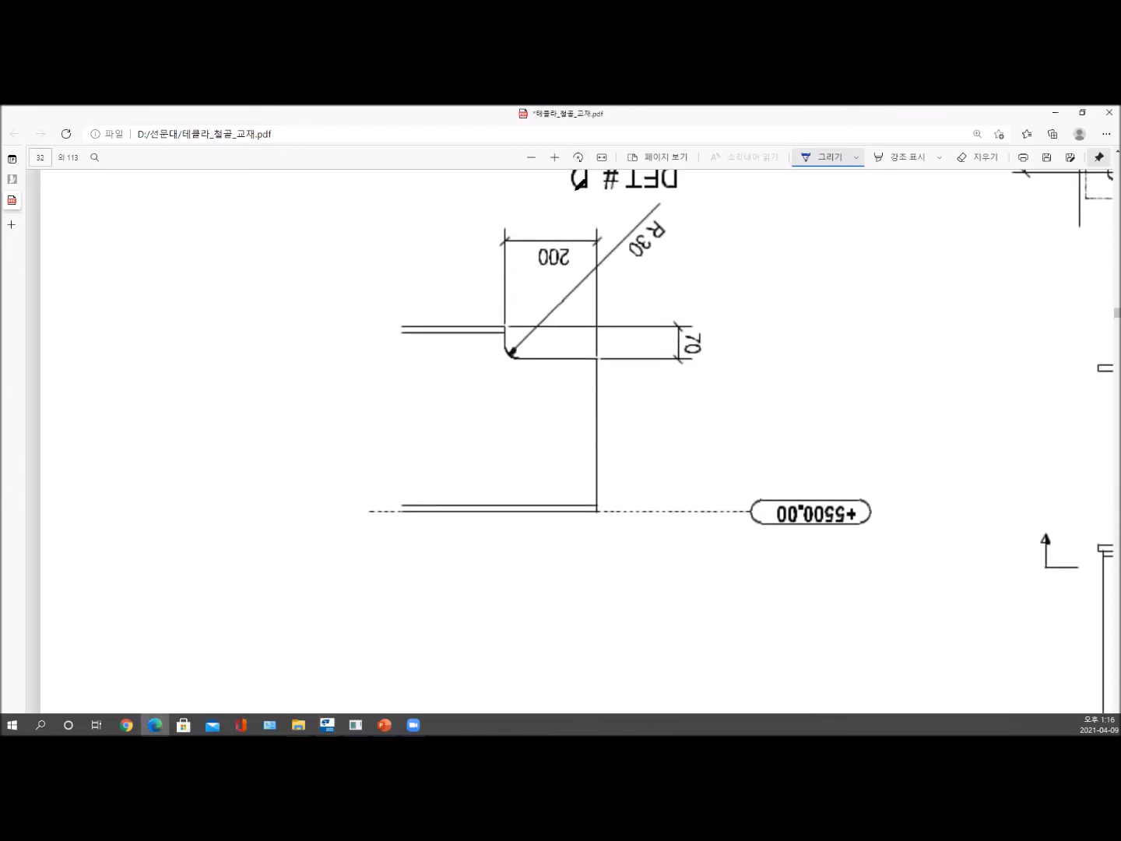
left_click(579, 158)
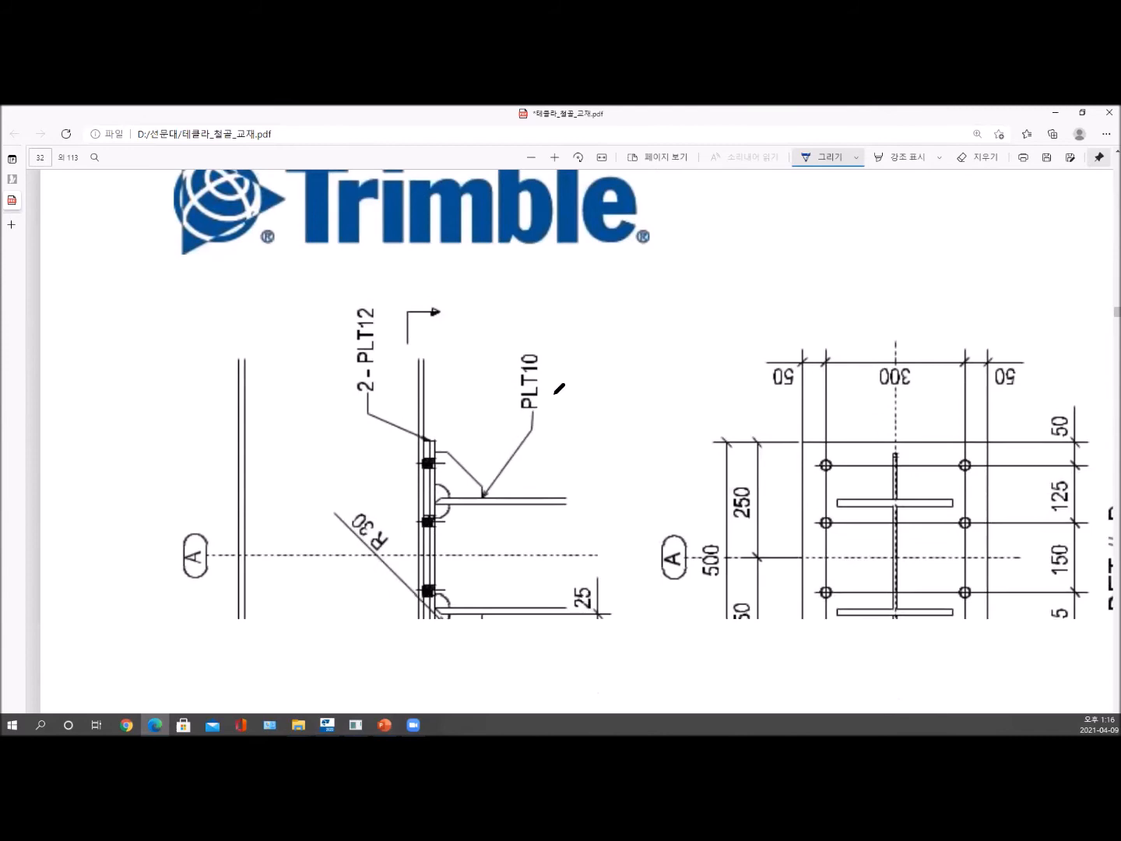
scroll(562, 398, "down", 5)
scroll(565, 420, "down", 15)
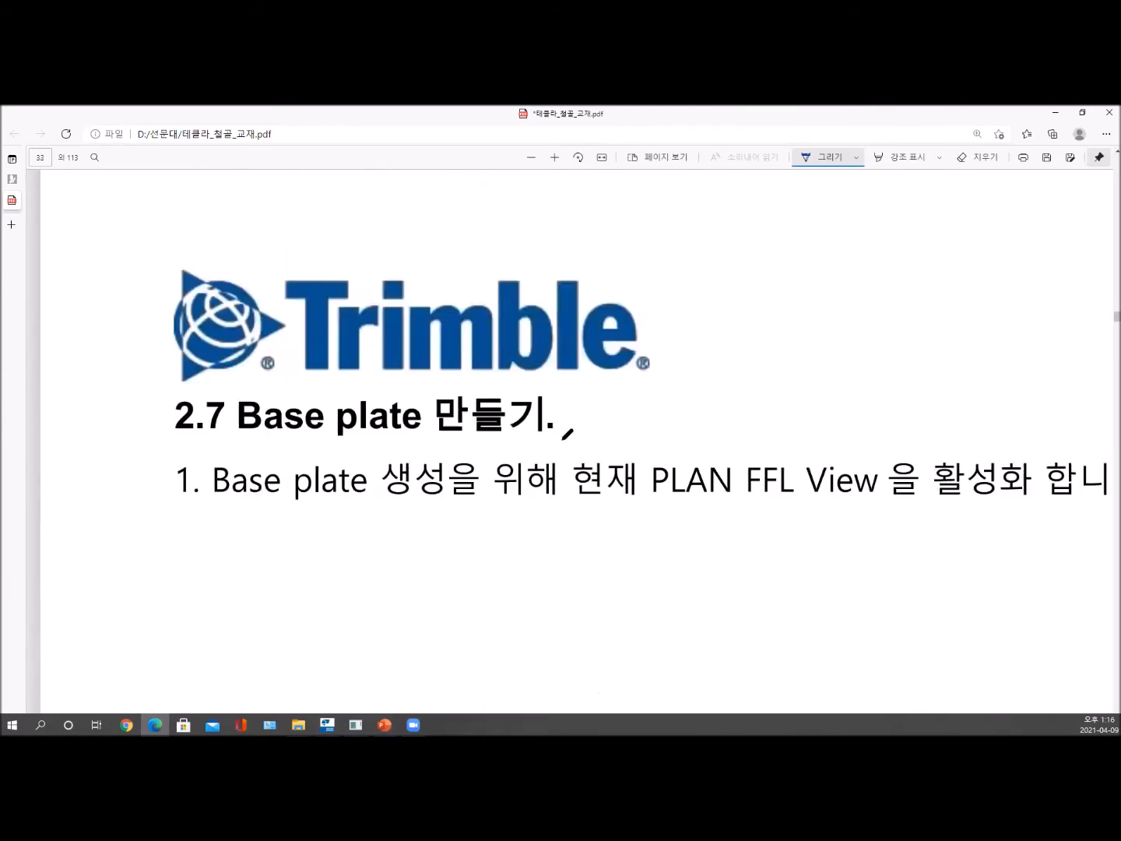
scroll(566, 434, "down", 3)
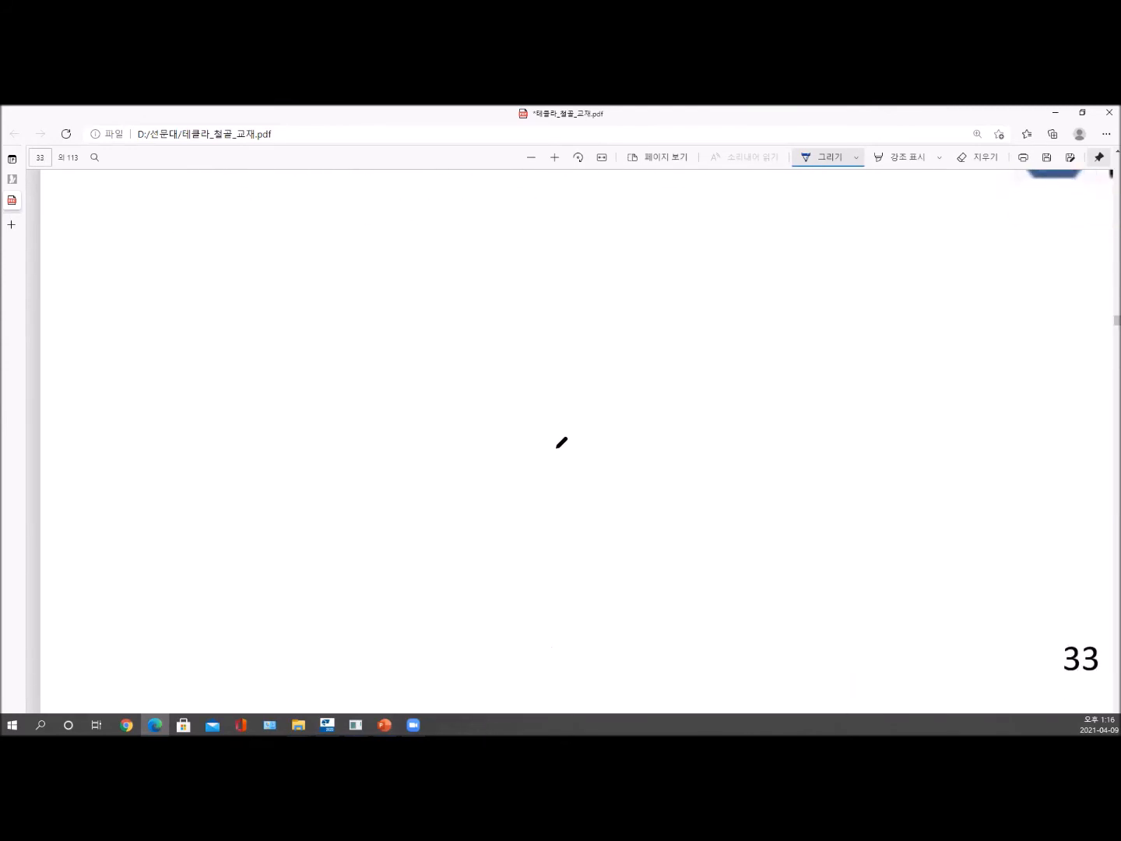
scroll(554, 455, "down", 3, "ctrl")
scroll(550, 464, "down", 15)
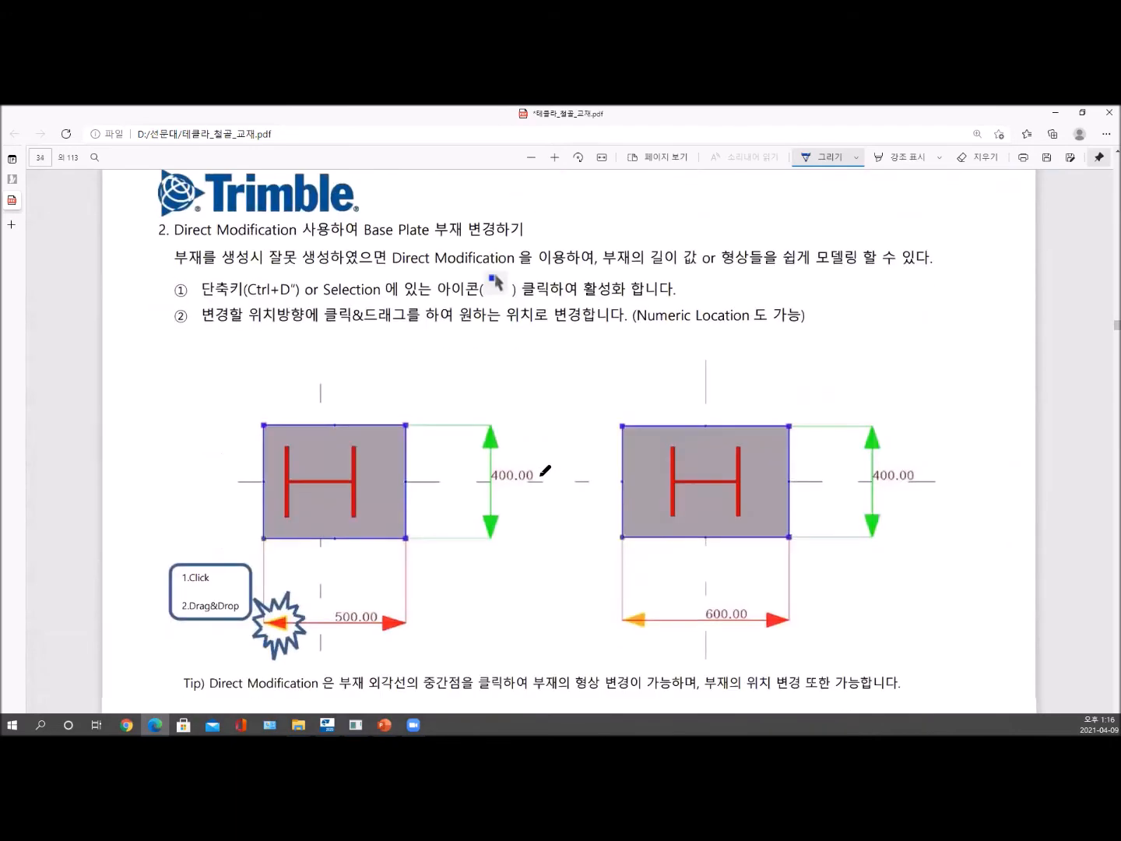
scroll(542, 468, "down", 20)
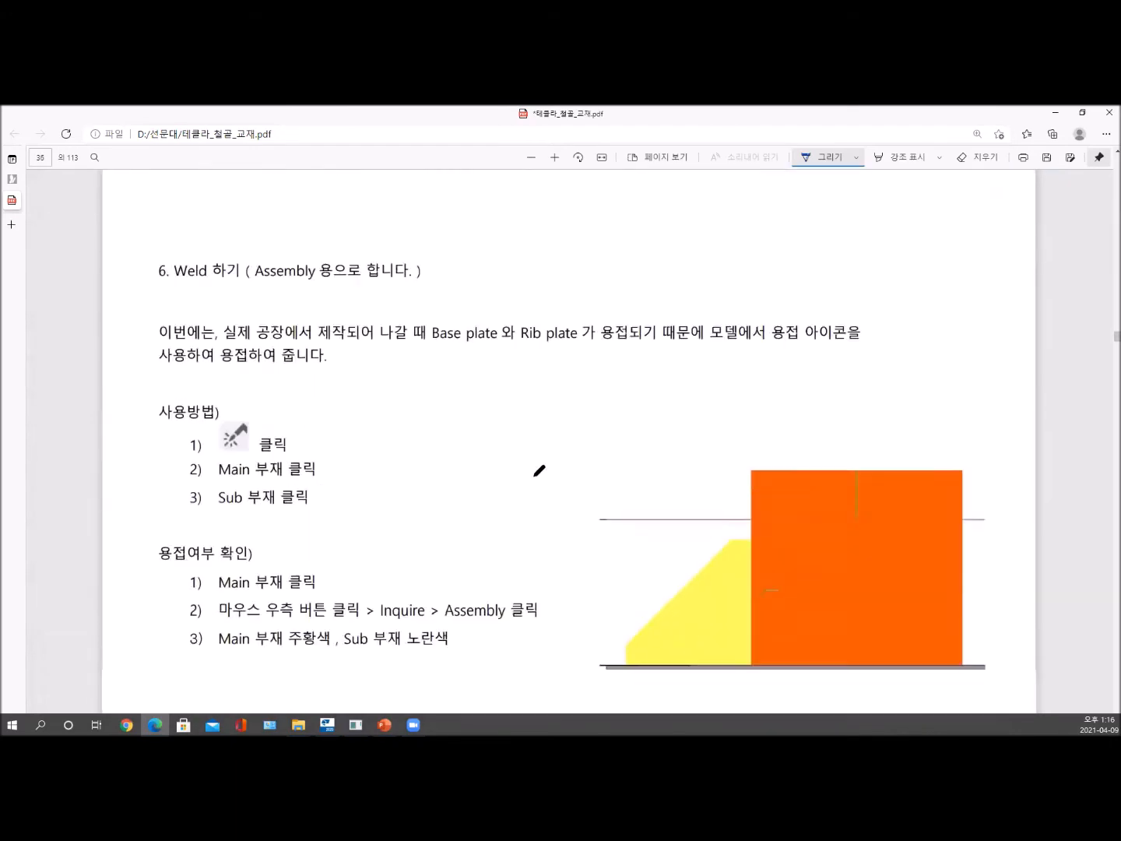
scroll(525, 480, "down", 20)
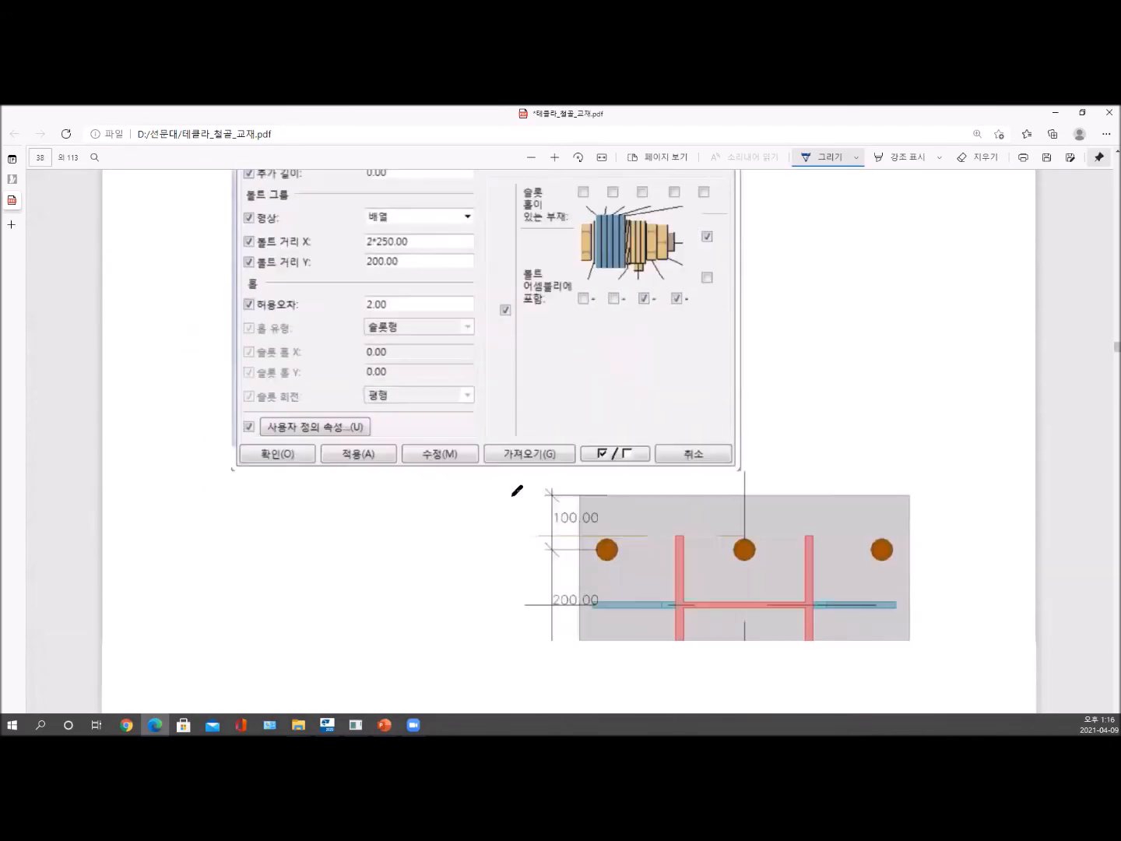
scroll(513, 496, "up", 10)
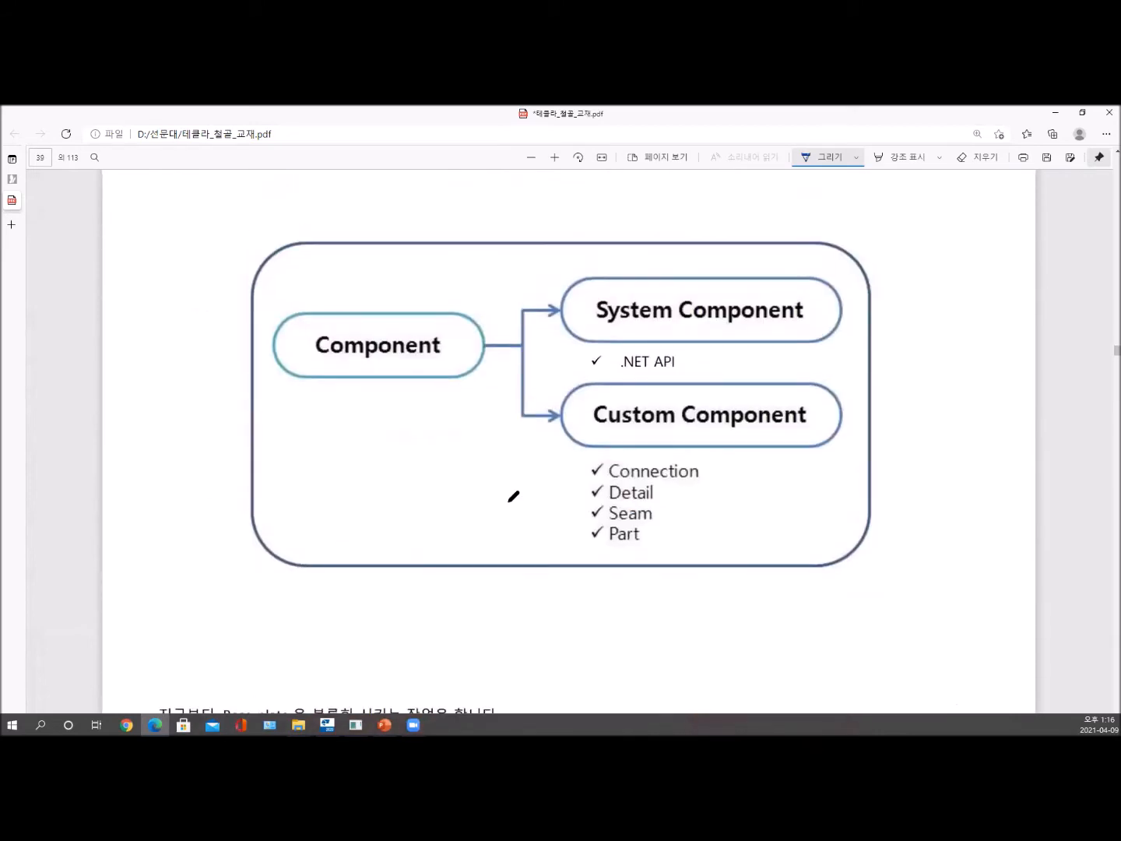
scroll(667, 490, "down", 1)
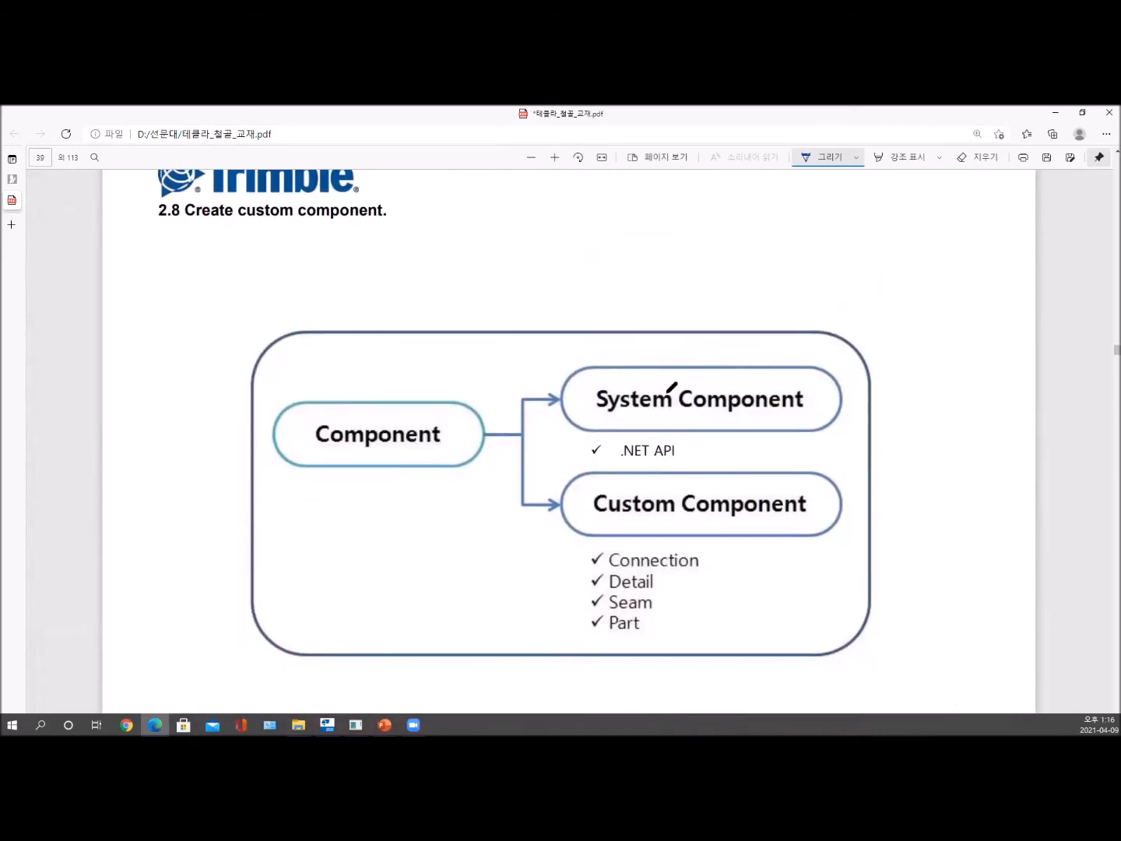
- Underline System Component and Custom Component in the diagram, and circle .NET API and the list of Connection, Detail, Seam and Part
left_click_drag(592, 418, 803, 394)
left_click_drag(587, 514, 807, 507)
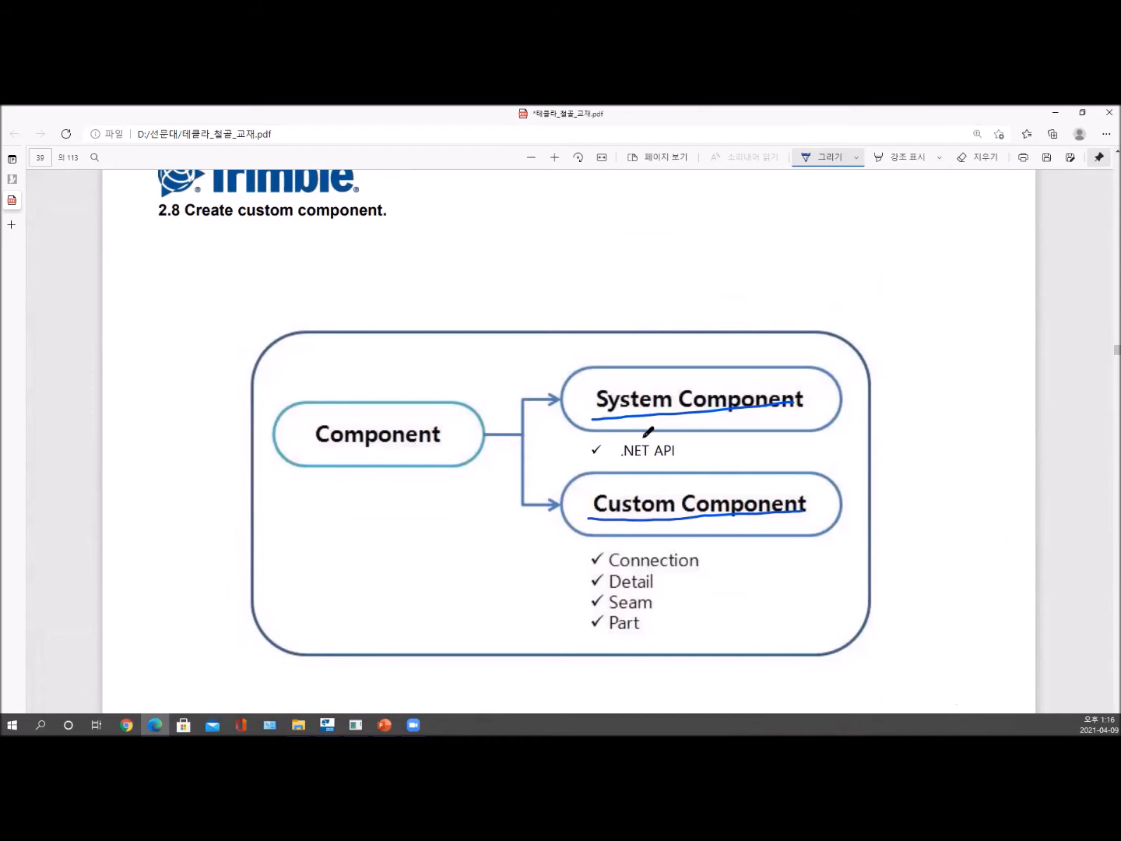
mouse_move(598, 465)
left_mouse_down()
mouse_move(697, 453)
mouse_move(692, 424)
mouse_move(582, 443)
mouse_move(617, 461)
left_mouse_up()
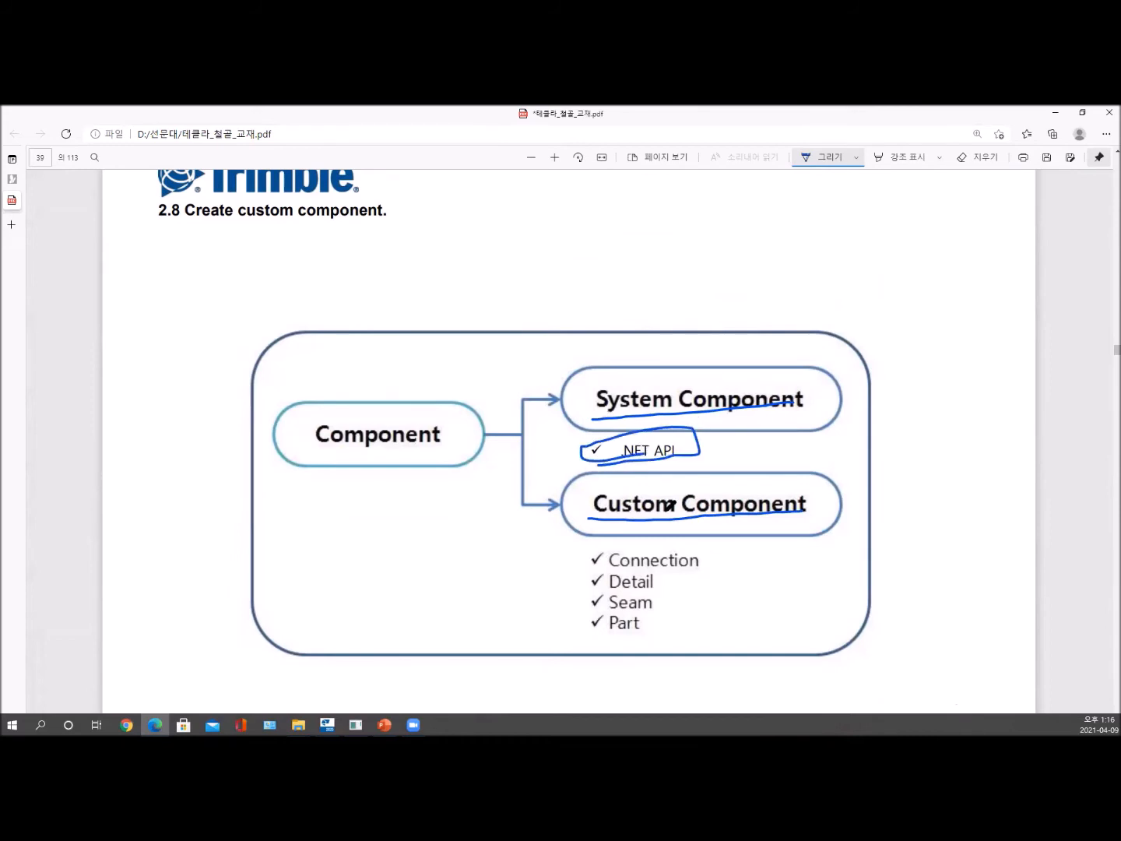
mouse_move(580, 550)
left_mouse_down()
mouse_move(642, 534)
mouse_move(685, 539)
mouse_move(711, 562)
mouse_move(701, 613)
mouse_move(653, 651)
mouse_move(590, 623)
mouse_move(588, 552)
left_mouse_up()
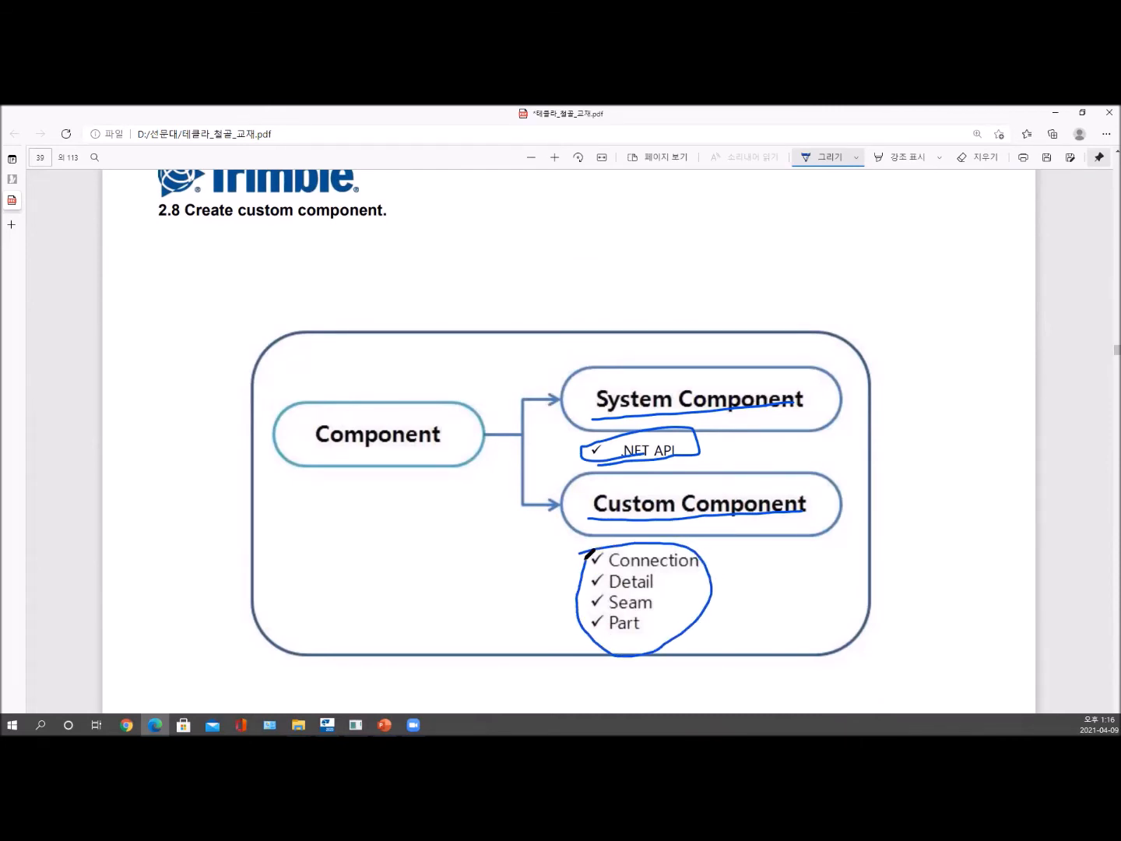
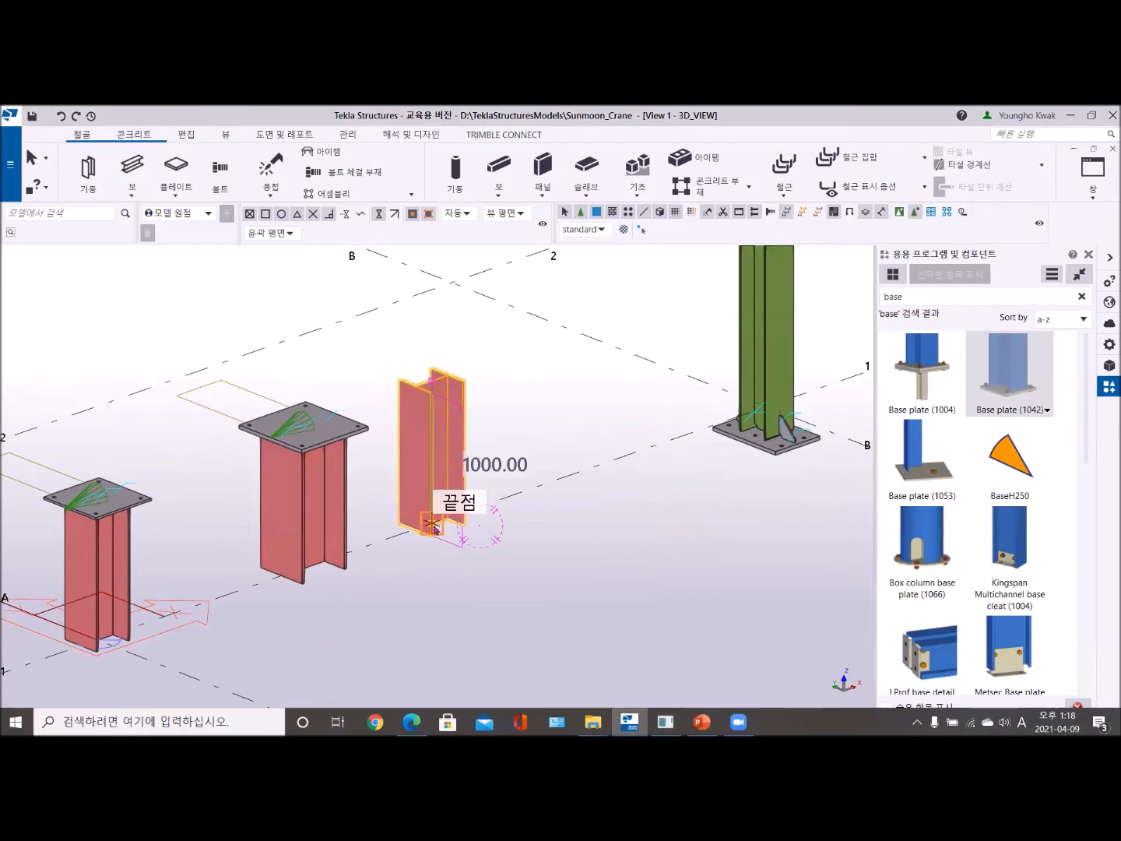
- Copy the bare column to a point on grid line 1 nearer grid B and end the copy command
left_click(572, 474)
right_click(508, 282)
left_click(520, 289)
scroll(517, 390, "up", 2)
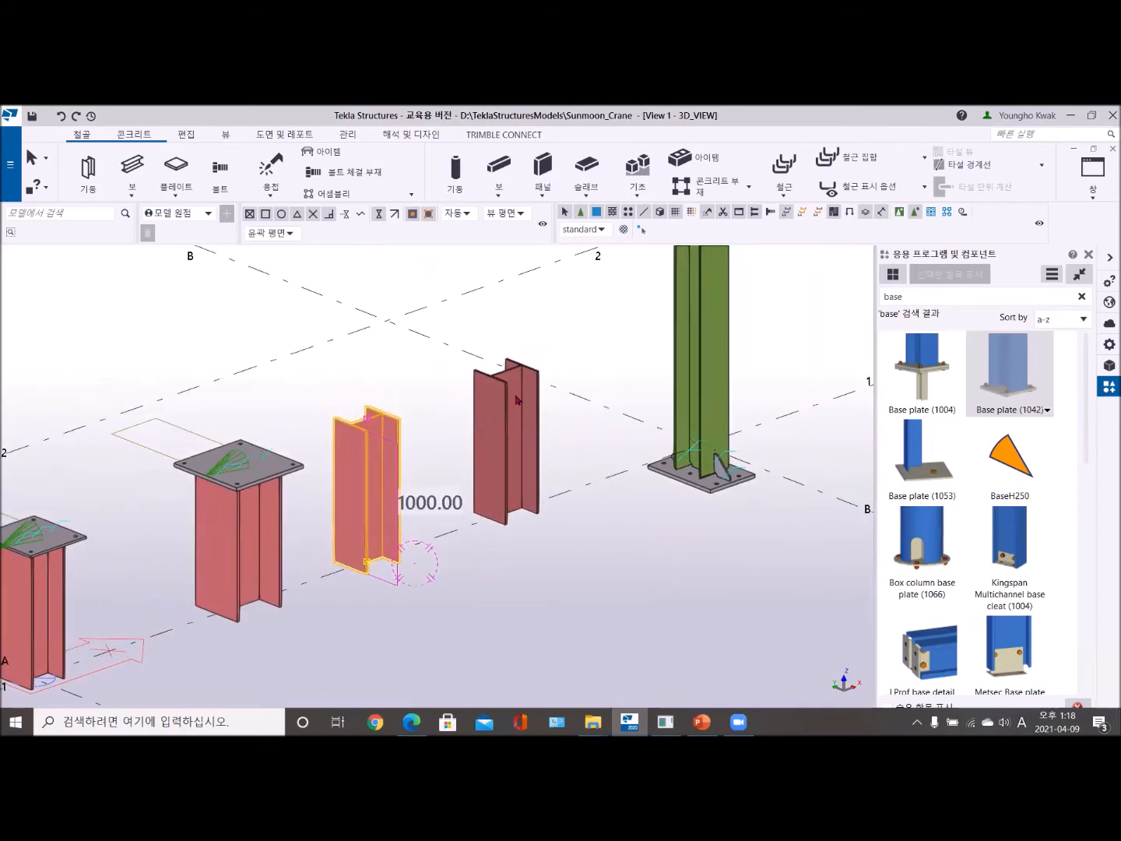
- Change the profile of the newly copied column to H100X100X6X8 from the 100-200 H group and apply the modification
double_click(520, 400)
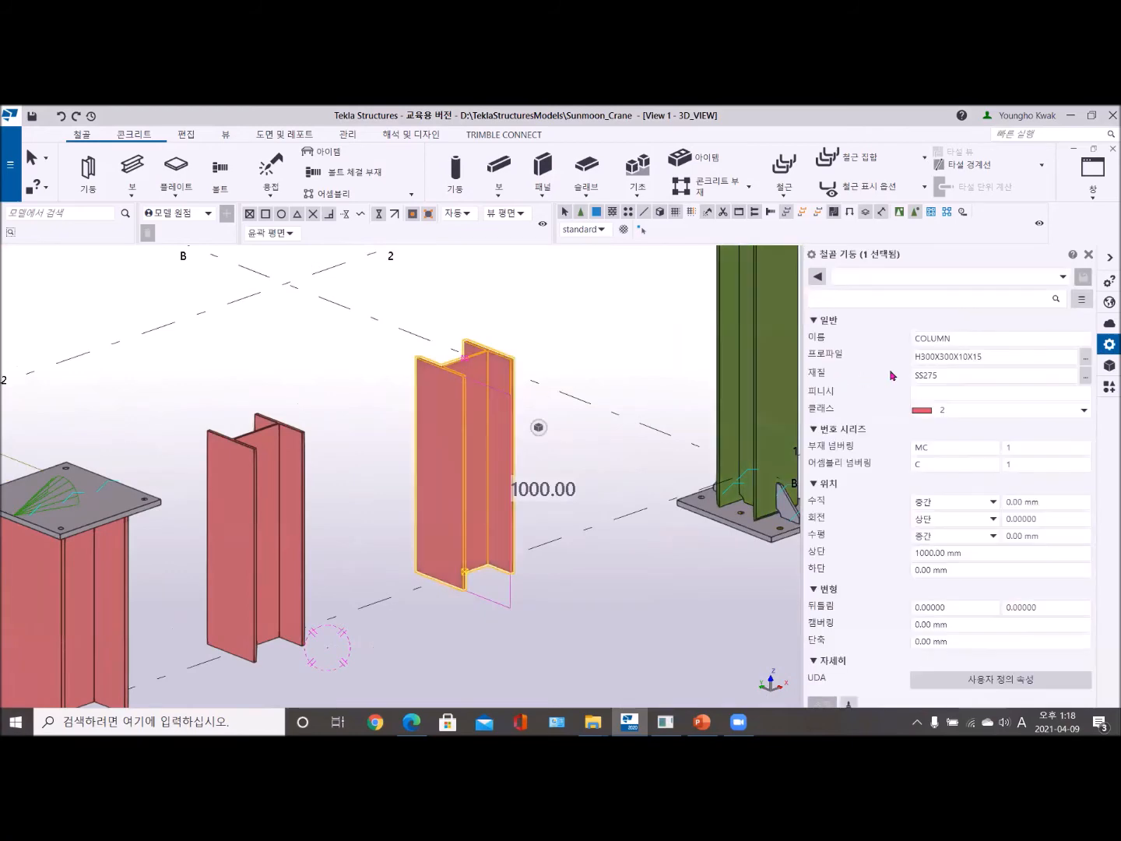
left_click(1086, 357)
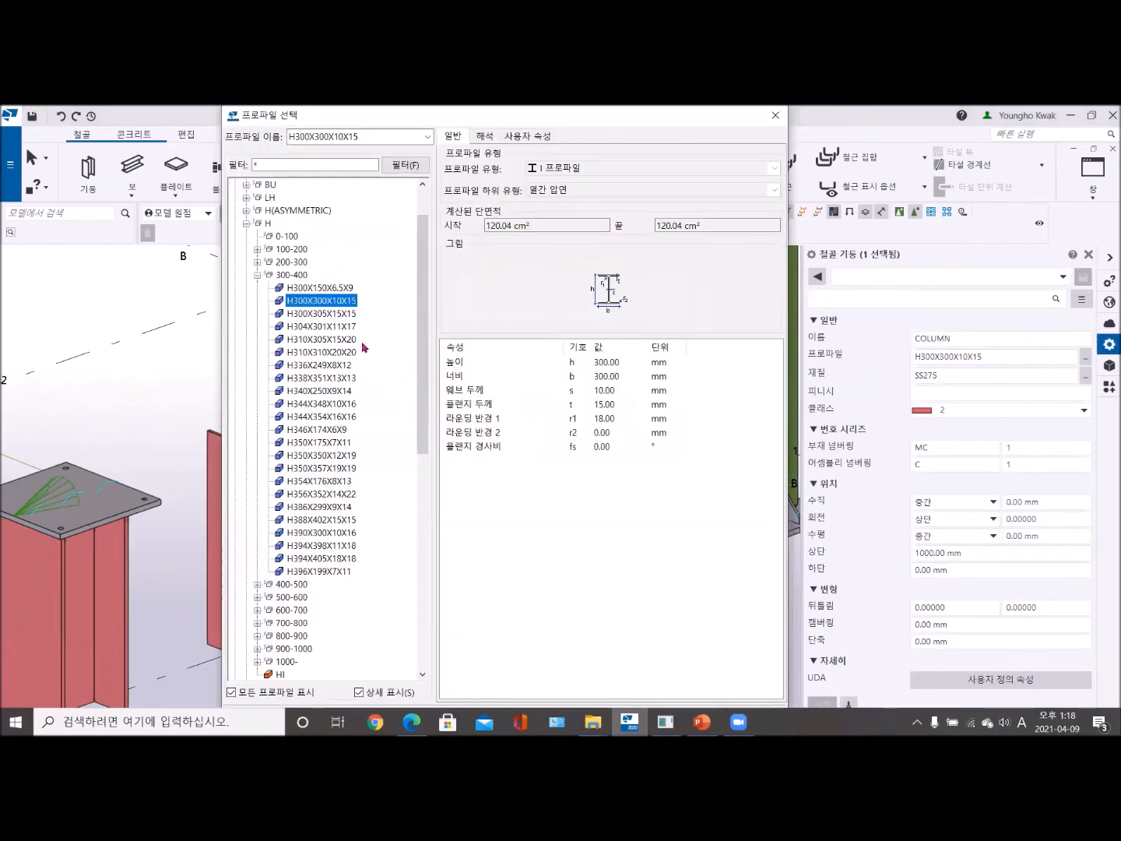
left_click(257, 249)
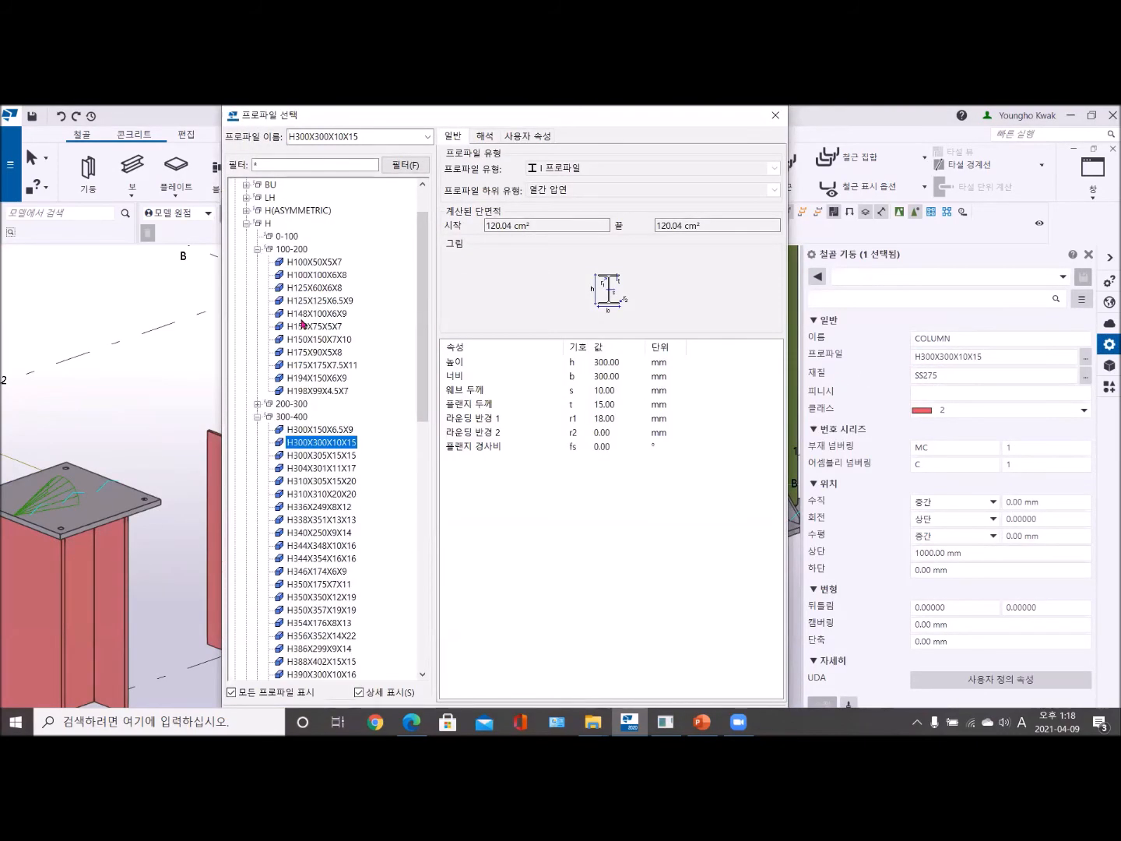
double_click(316, 276)
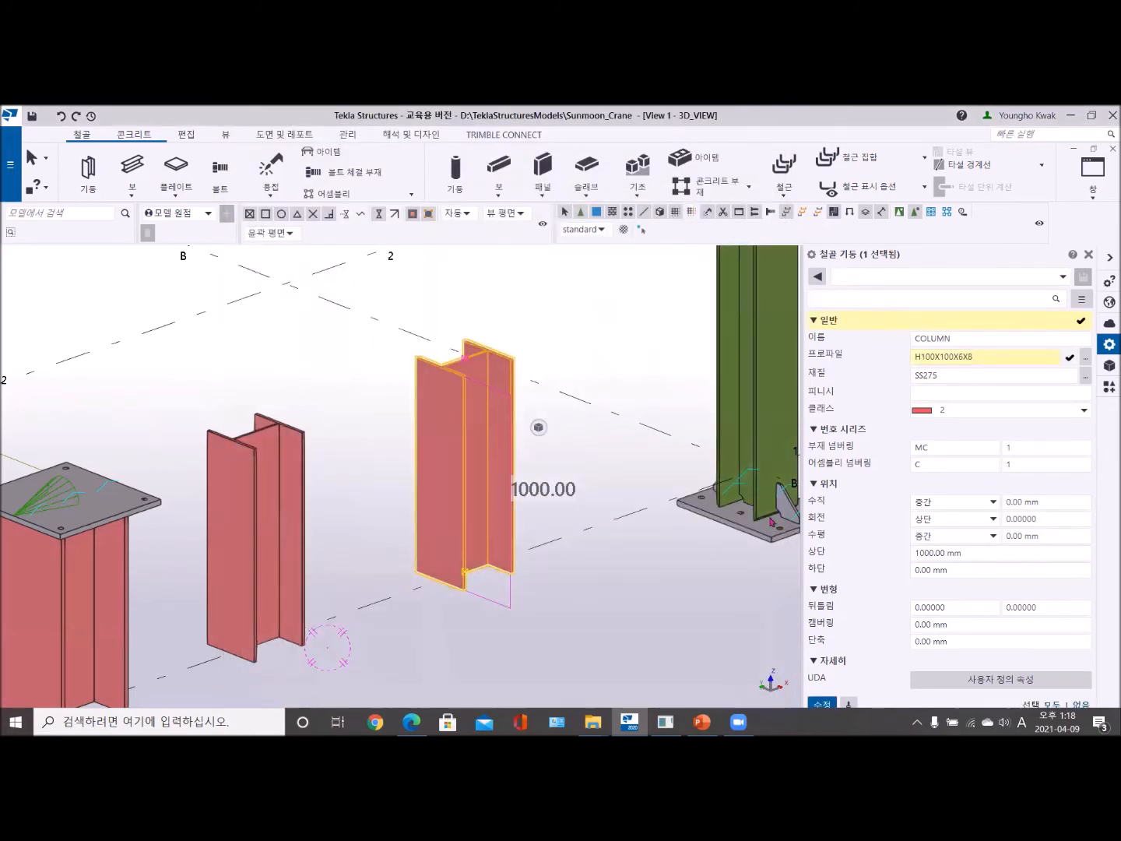
left_click(822, 704)
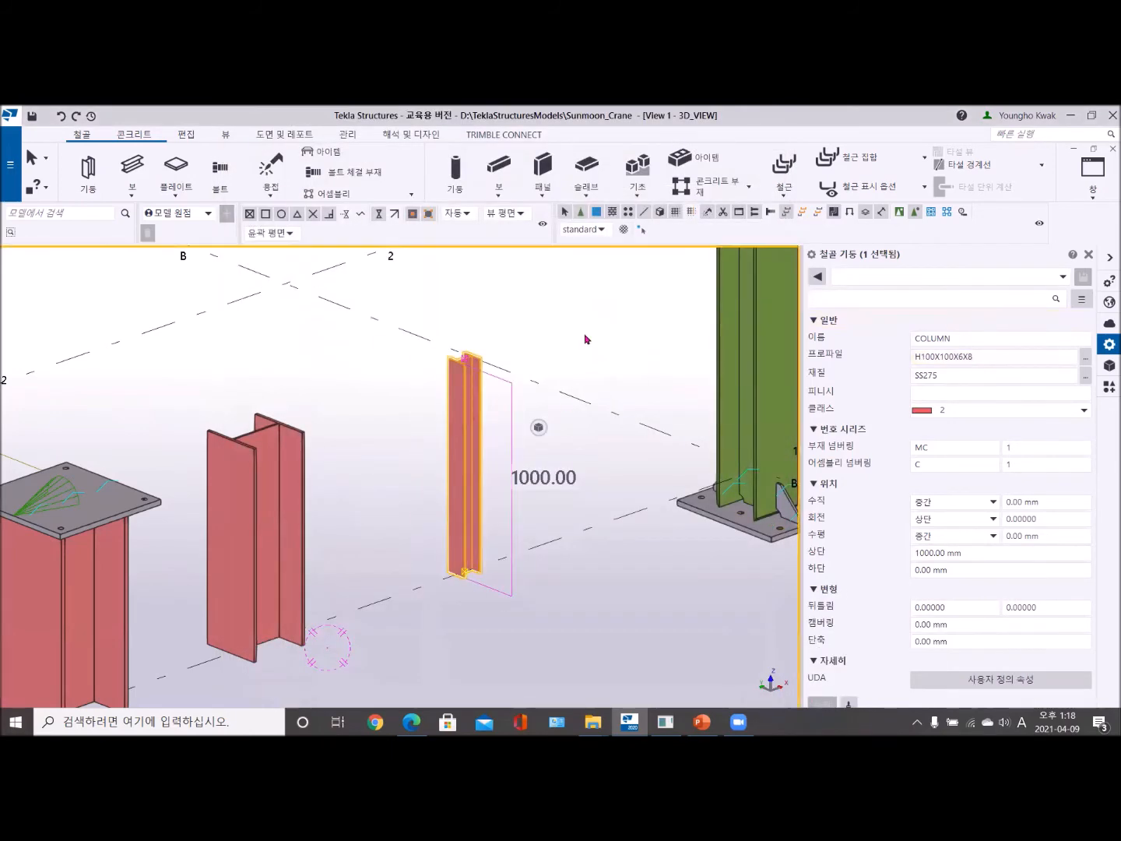
left_click(588, 341)
- Place Base plate (1042) at the top end point of the thin H100X100X6X8 column and end the command
left_click(1109, 386)
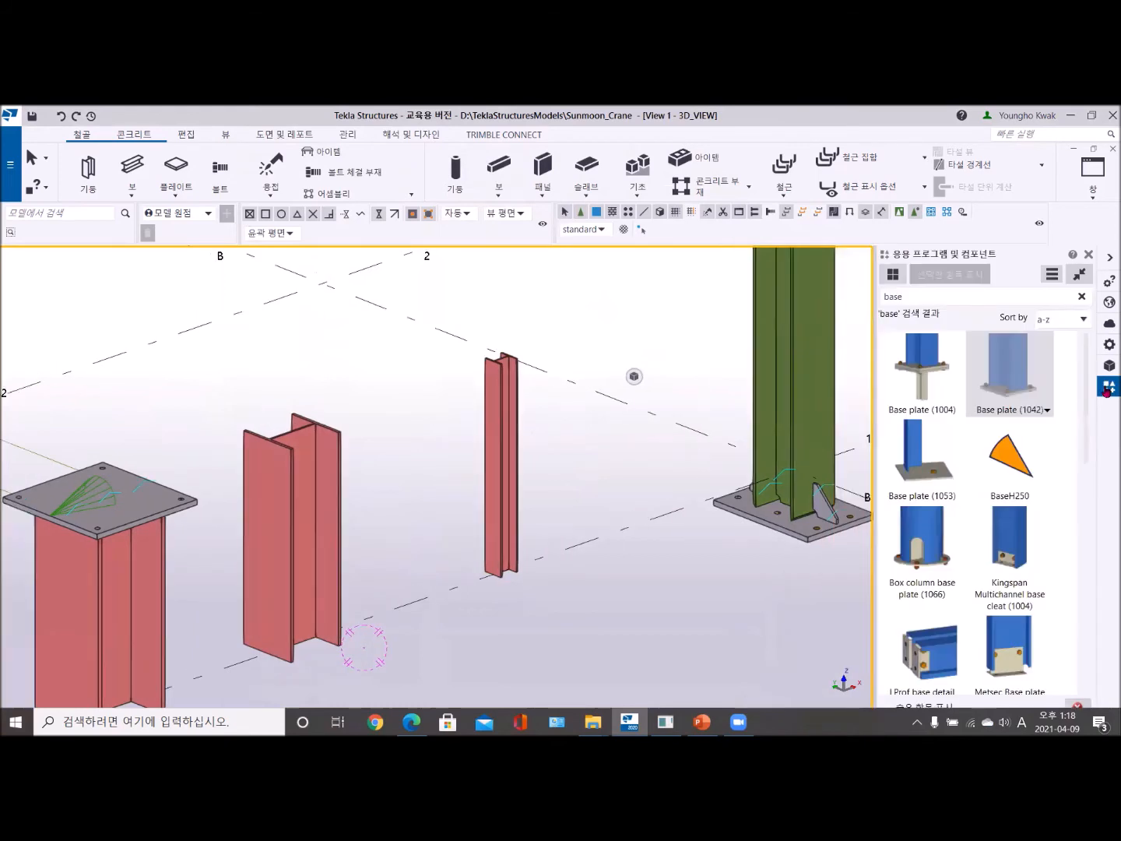
left_click(504, 380)
scroll(505, 380, "up", 5)
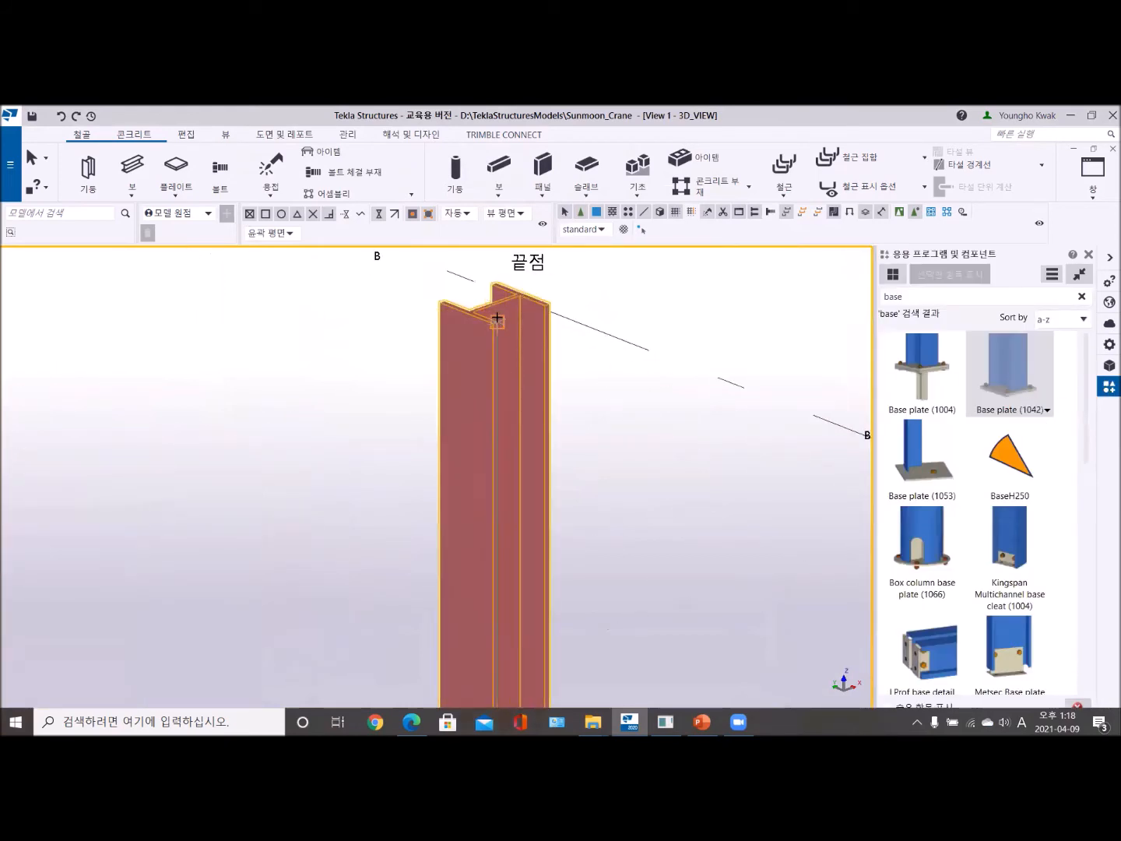
left_click(494, 295)
right_click(693, 304)
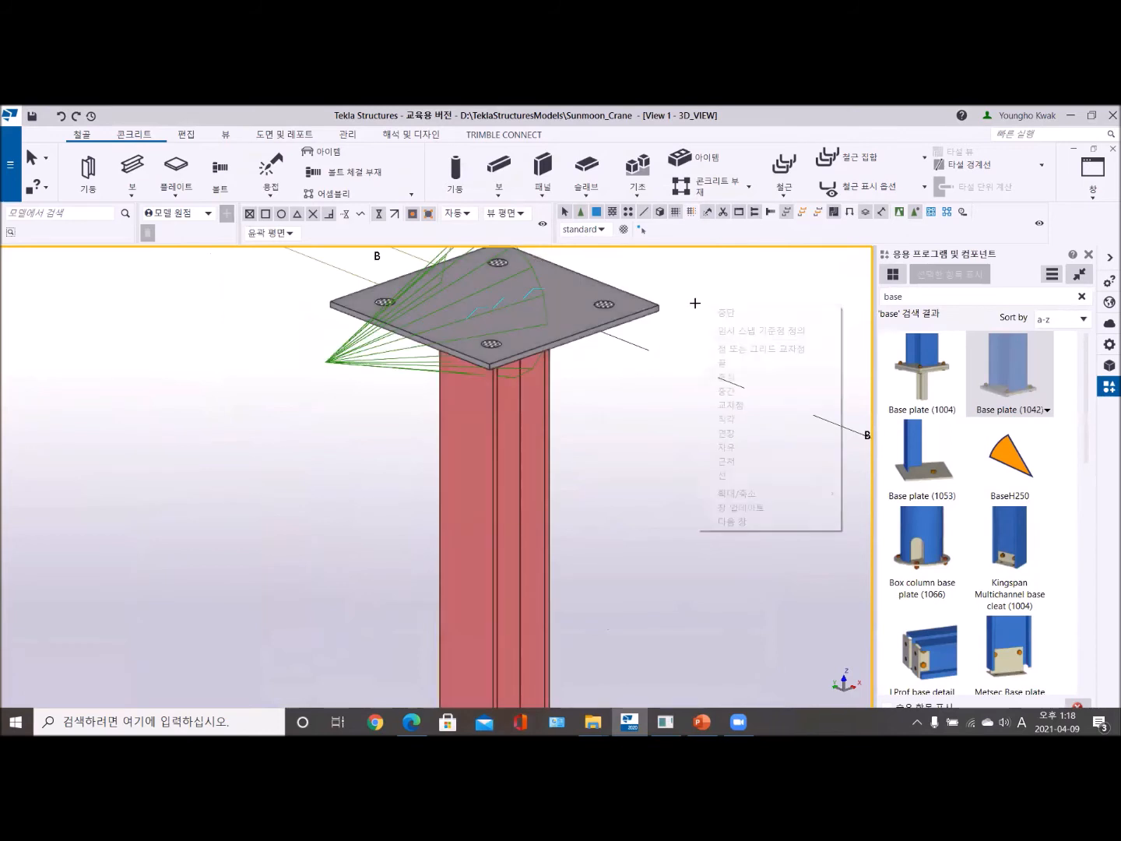
left_click(704, 313)
scroll(613, 406, "down", 3)
scroll(596, 454, "down", 3)
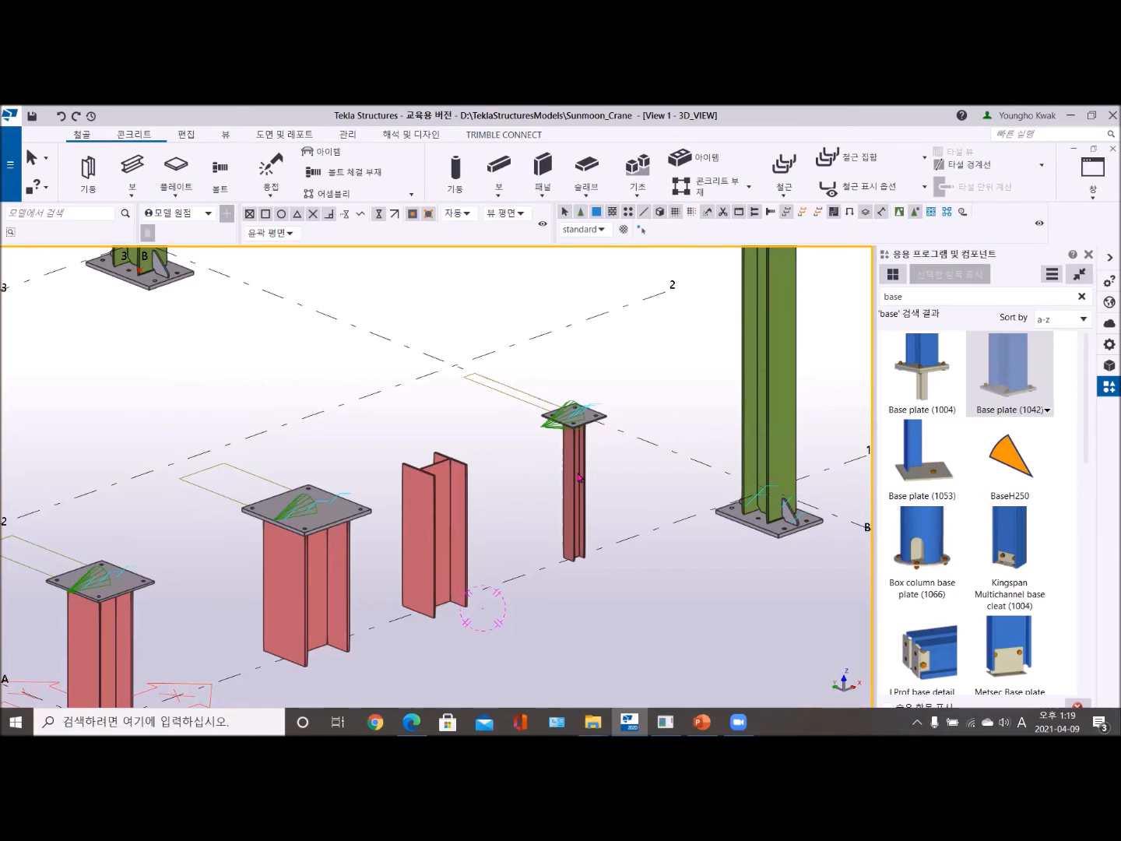
- Try the BaseH250 component at the bottom end of the bare H300 column, and delete the placed component
left_click(1017, 454)
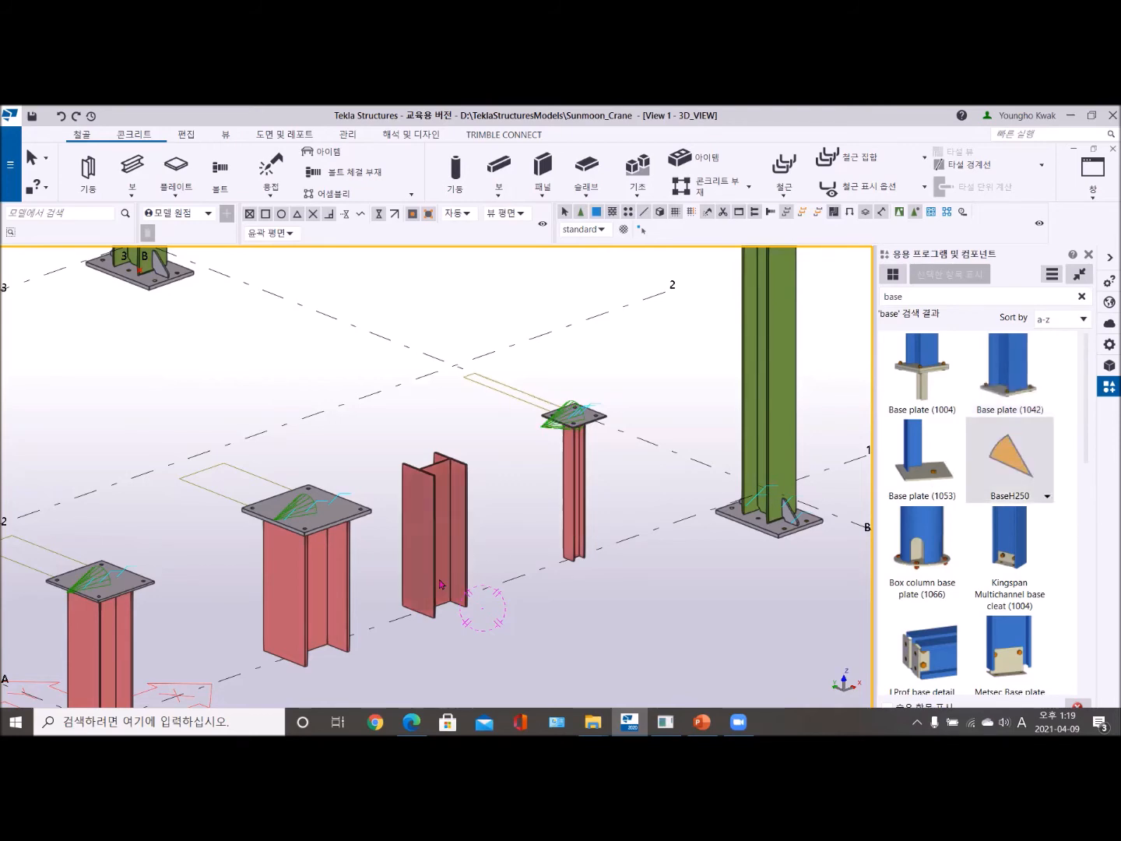
left_click(440, 605)
scroll(440, 605, "up", 5)
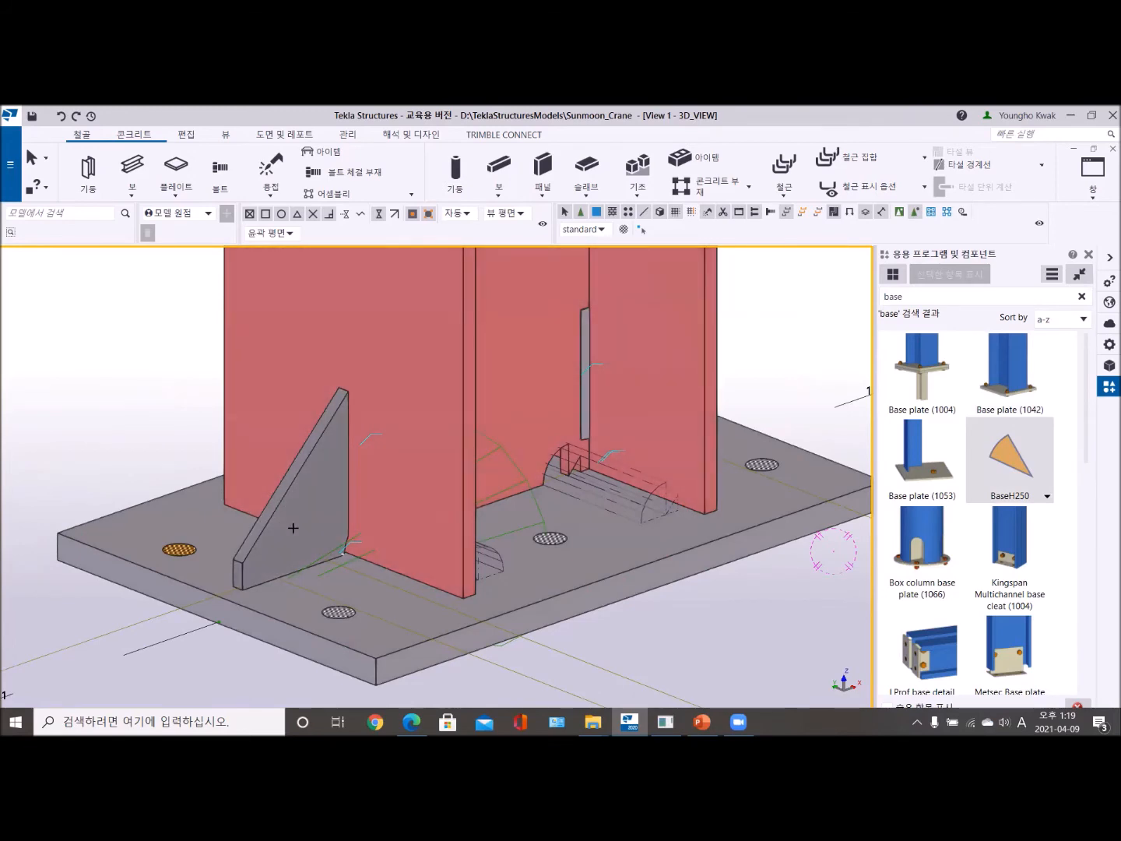
scroll(345, 501, "down", 6)
right_click(432, 324)
left_click(461, 334)
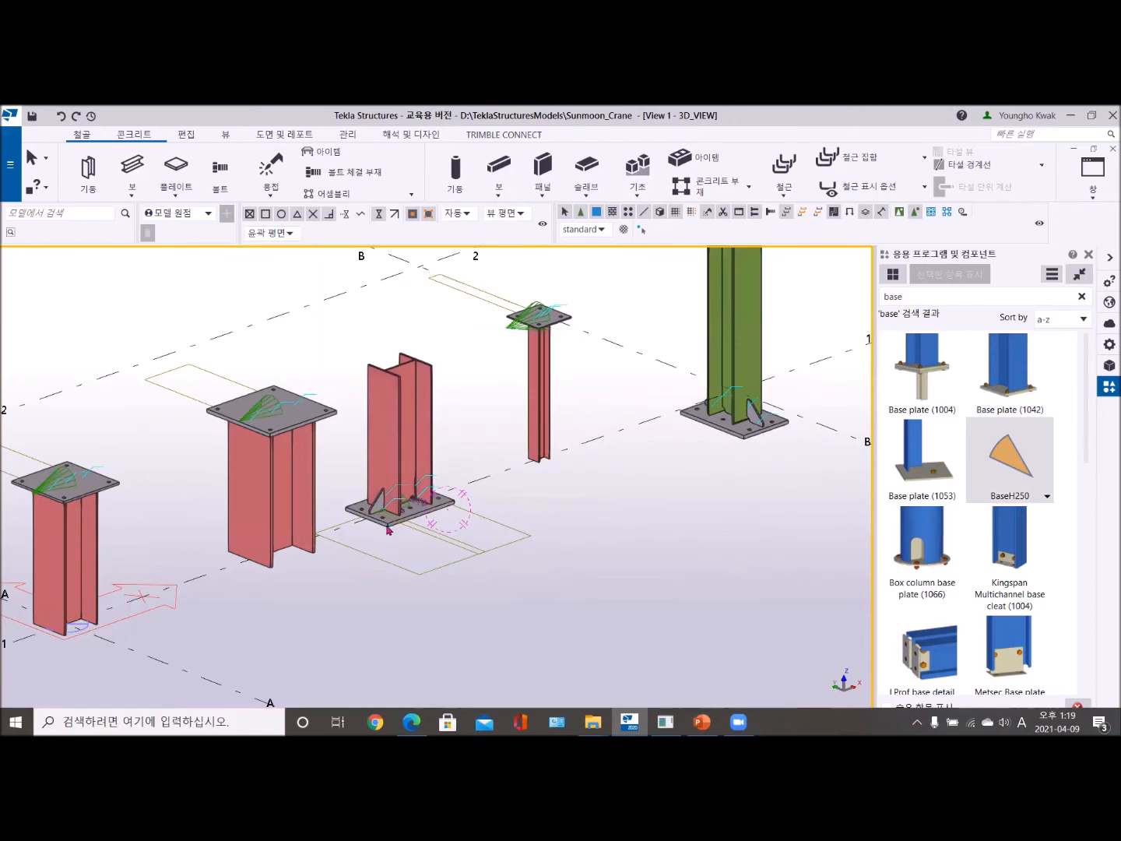
left_click(411, 507)
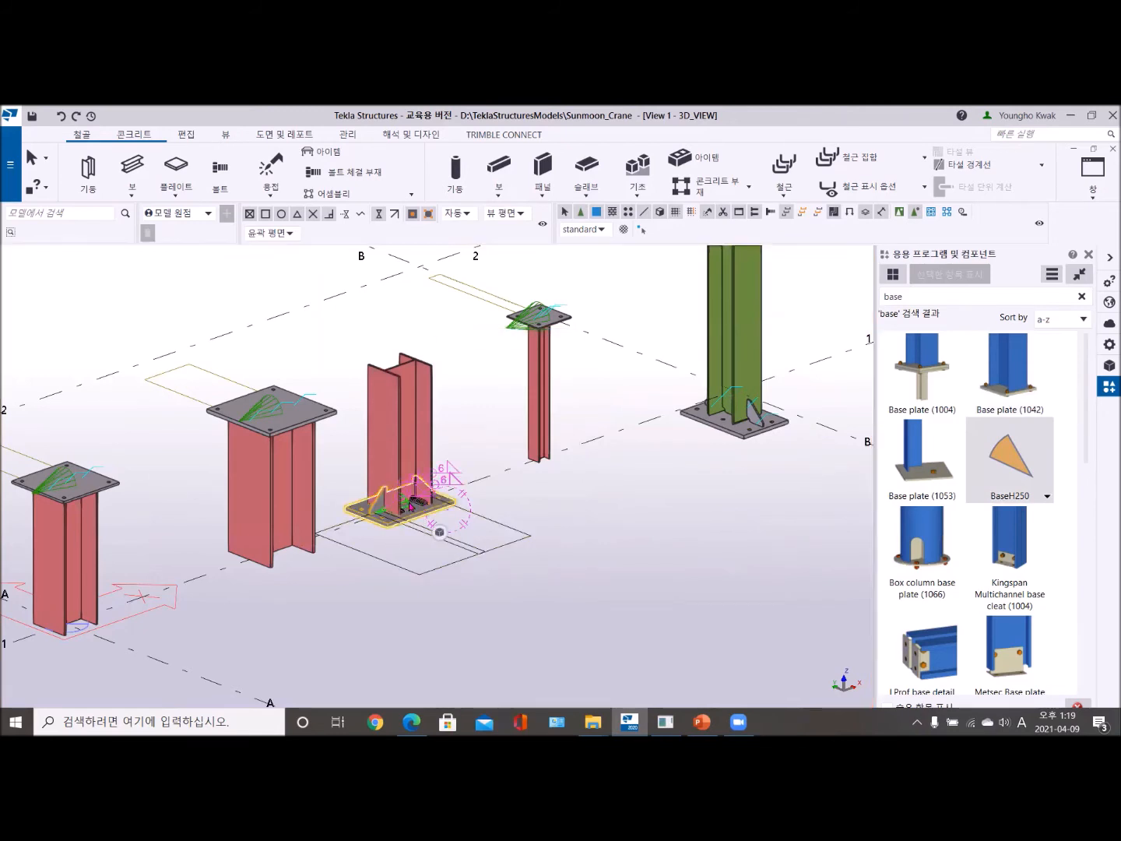
key("Delete")
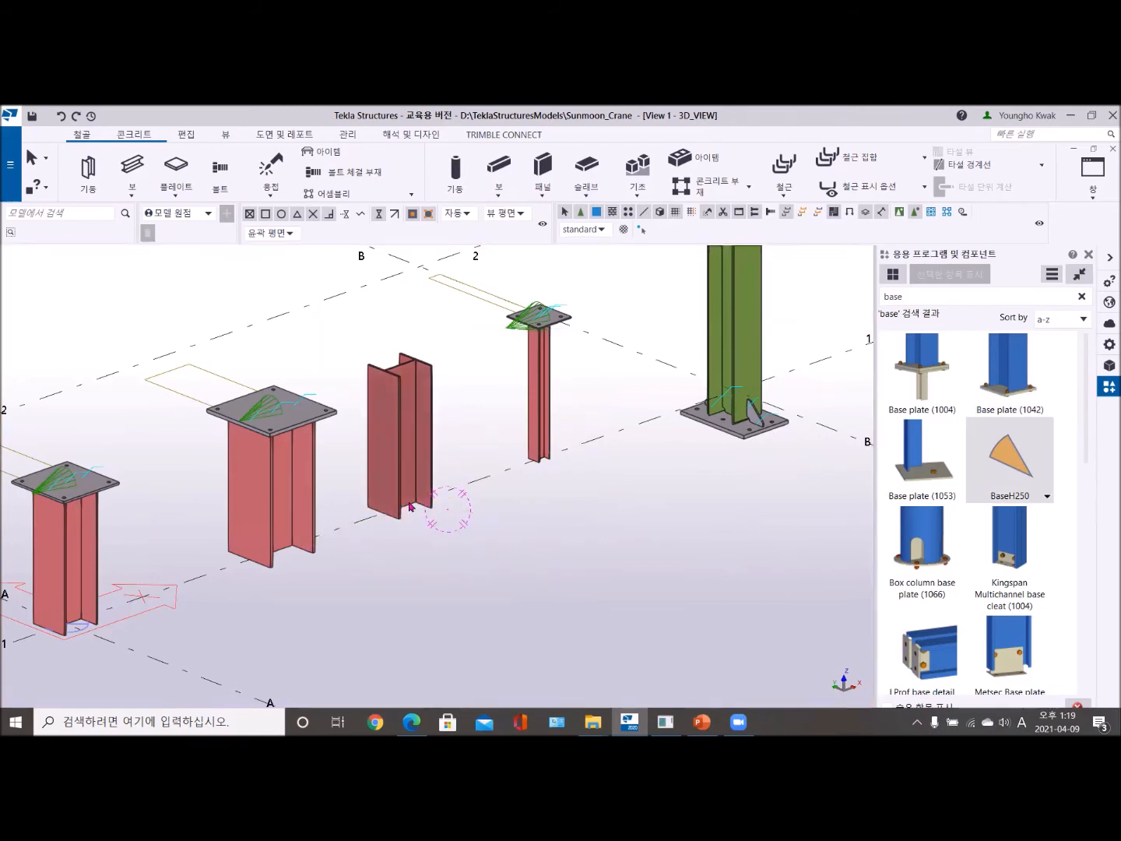
- Delete the thin column nearest grid B and the larger plated column standing between A-1 and the bare column
scroll(571, 581, "down", 3)
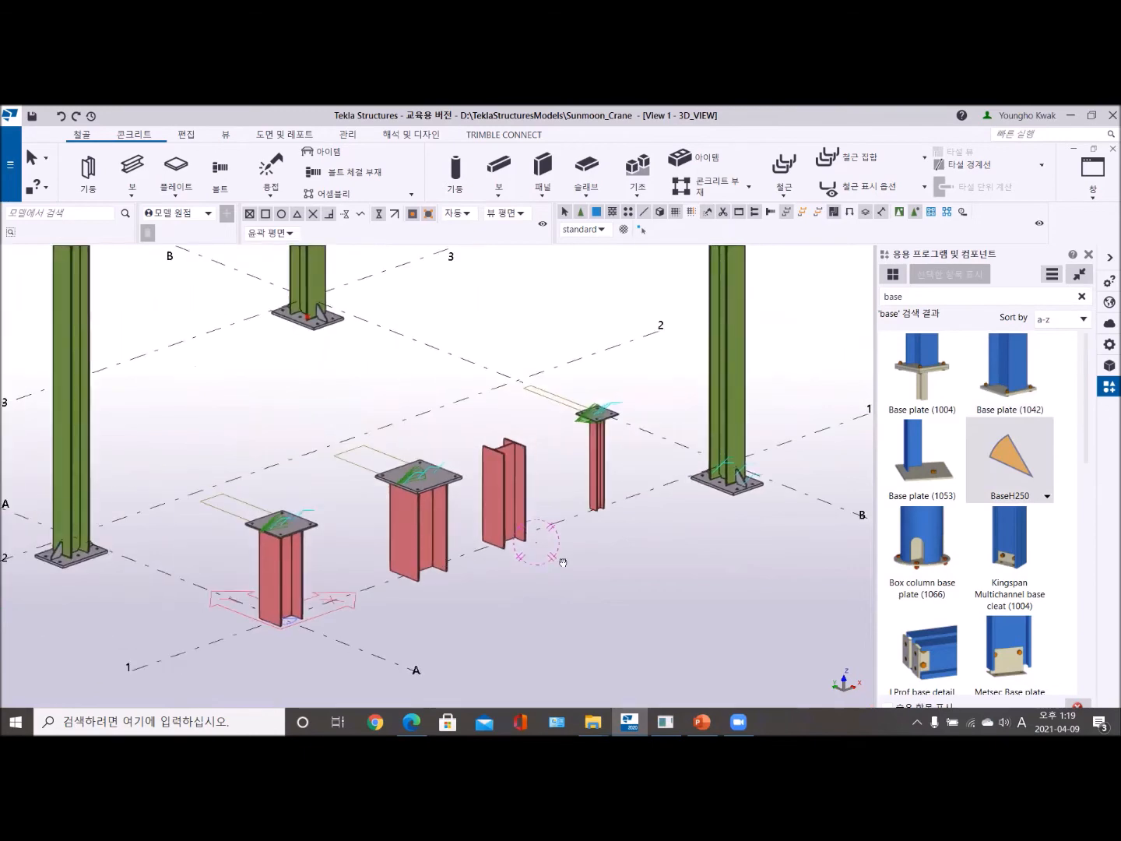
middle_click_drag(567, 584, 546, 578)
scroll(593, 499, "up", 2)
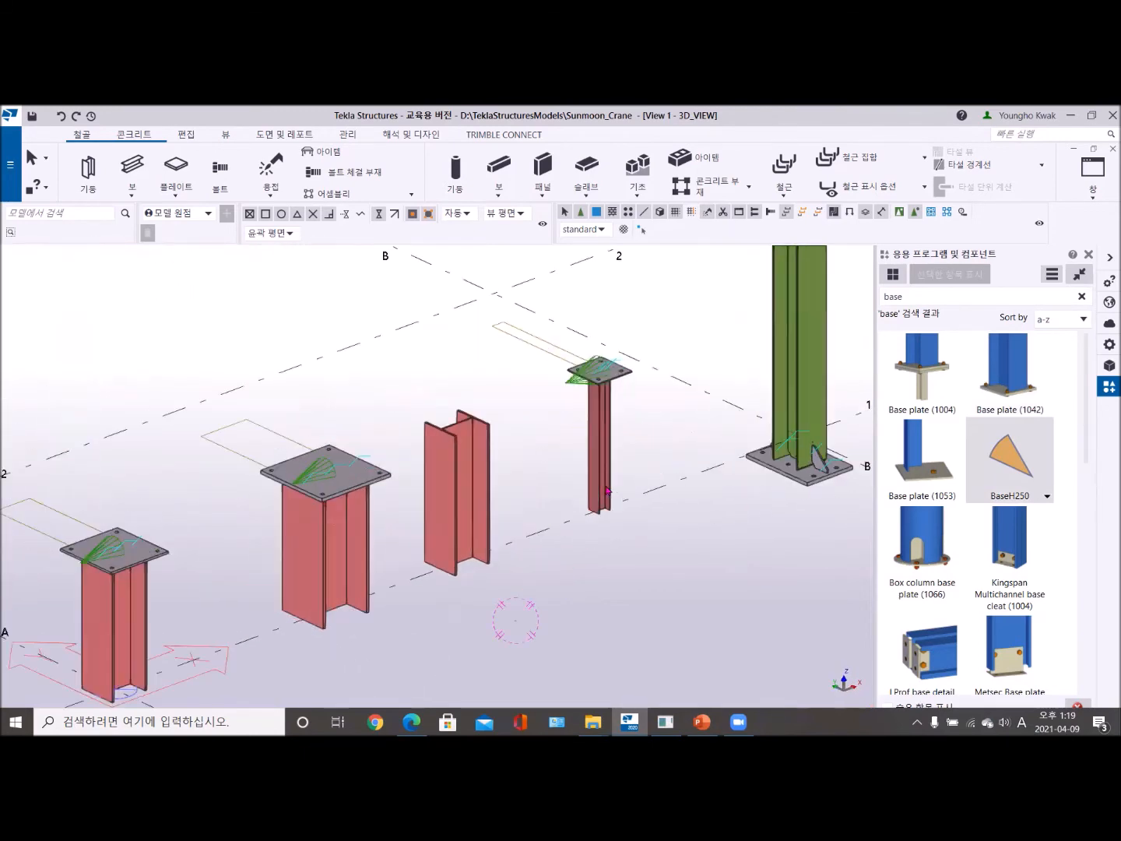
left_click(573, 382)
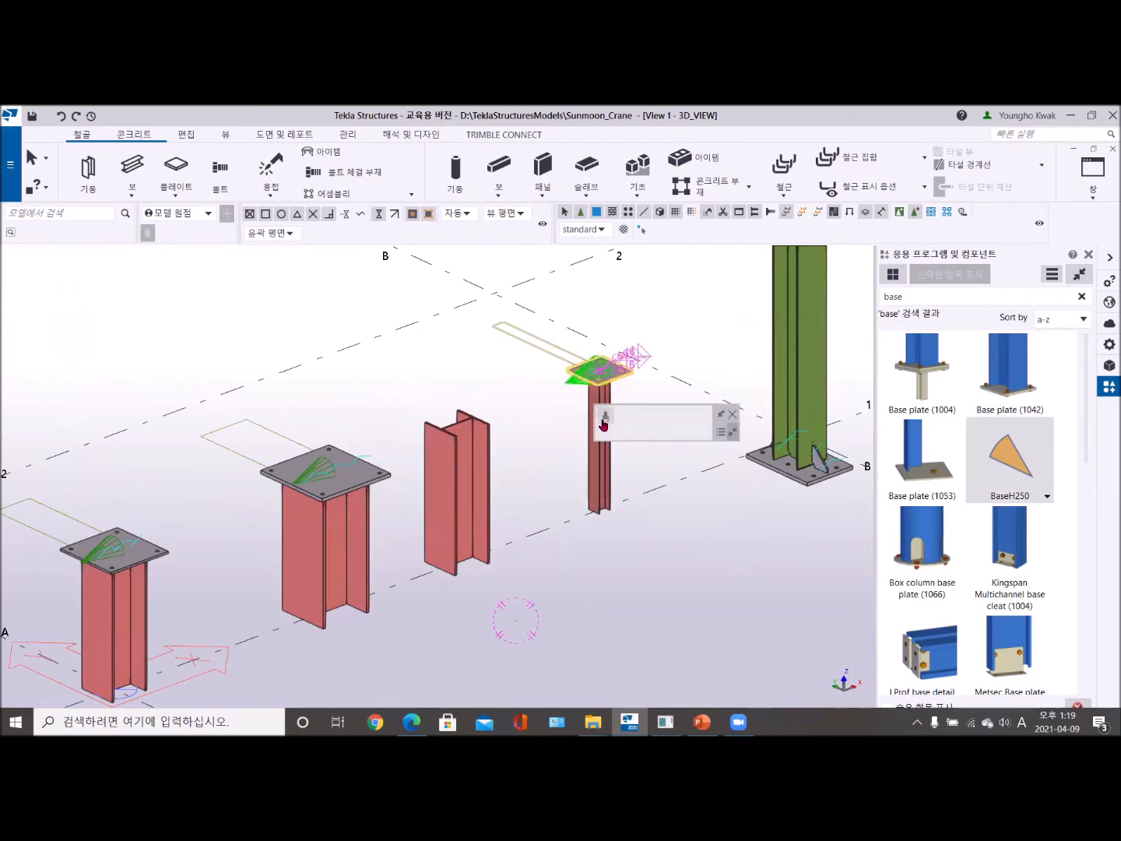
left_click(592, 479)
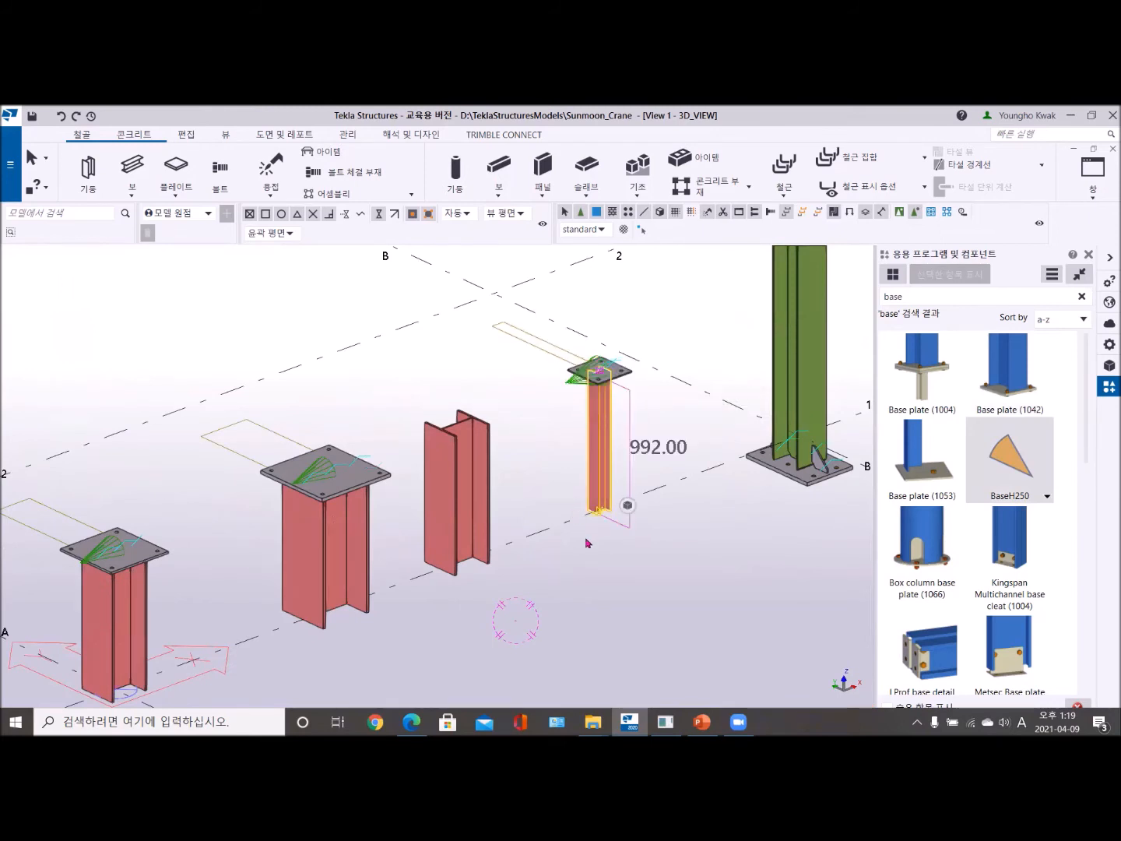
key("Delete")
left_click(331, 572)
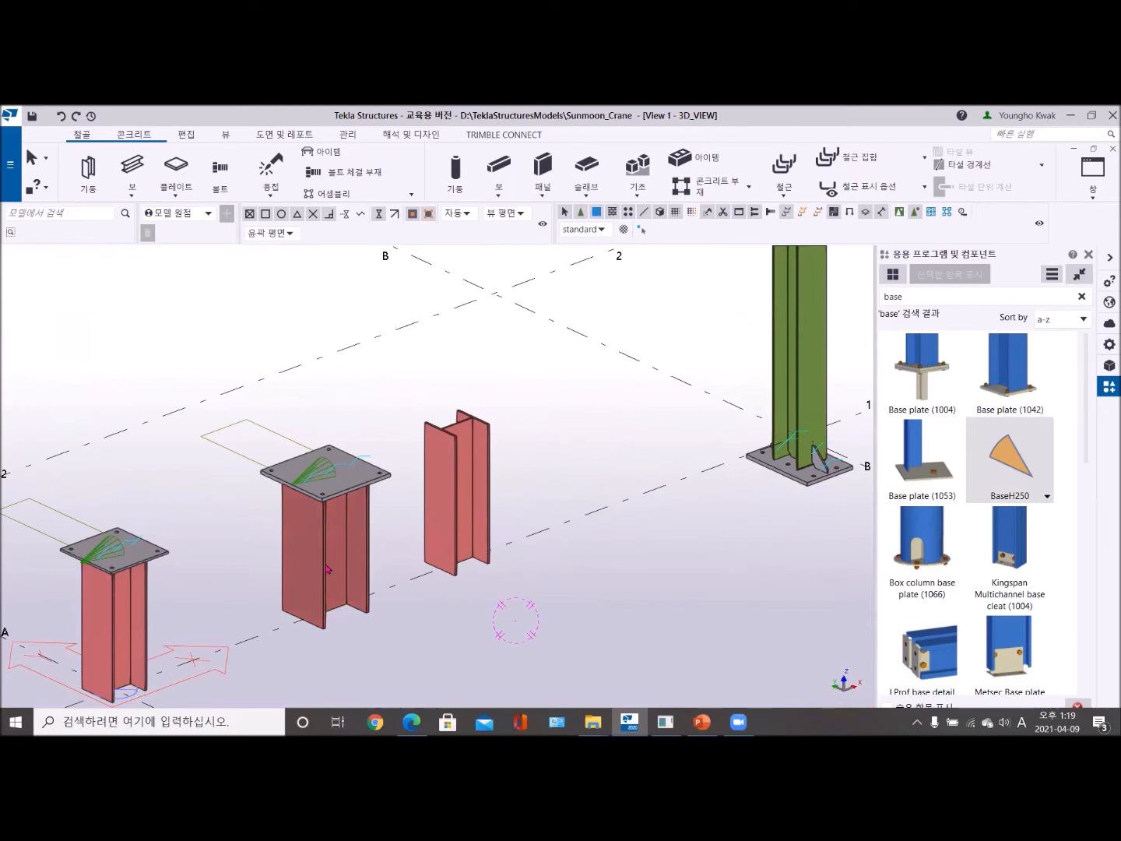
key("Delete")
scroll(259, 581, "down", 2)
middle_click_drag(270, 579, 327, 508)
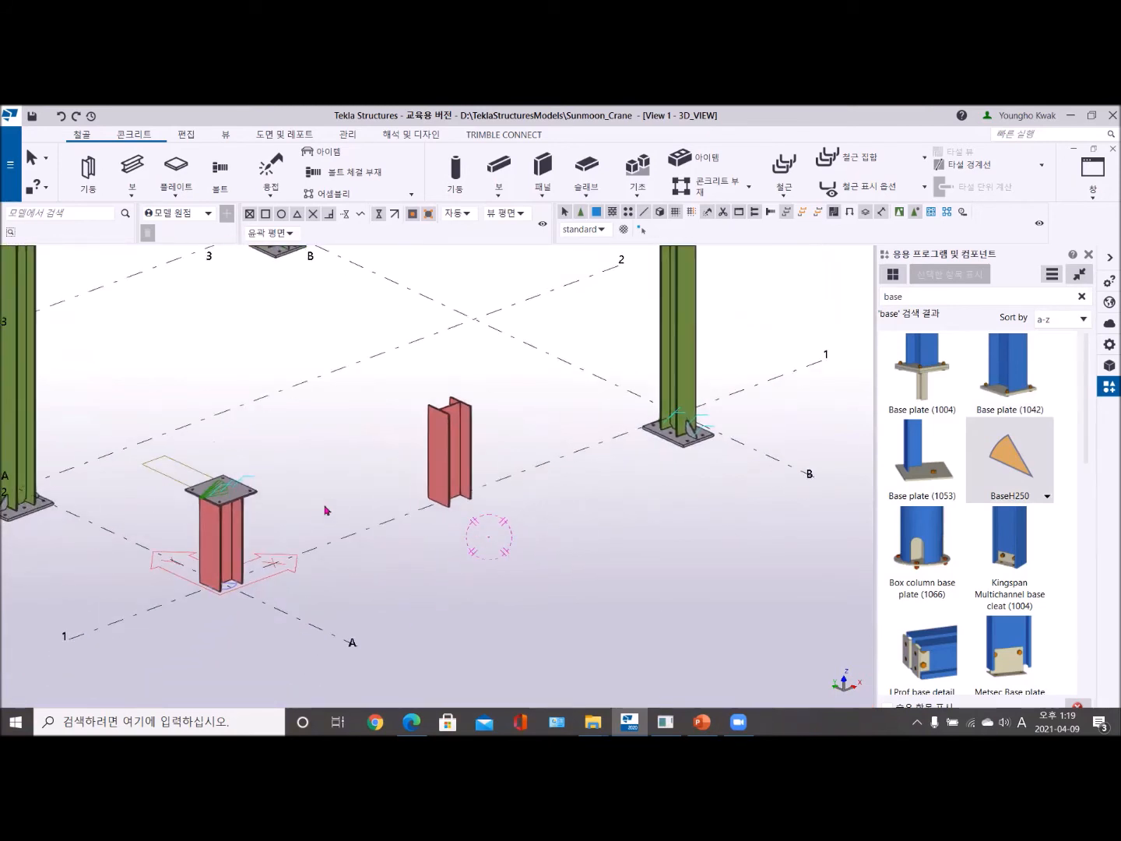
- Delete the base plate component from the top of the column at grid point A-1
scroll(304, 523, "up", 4)
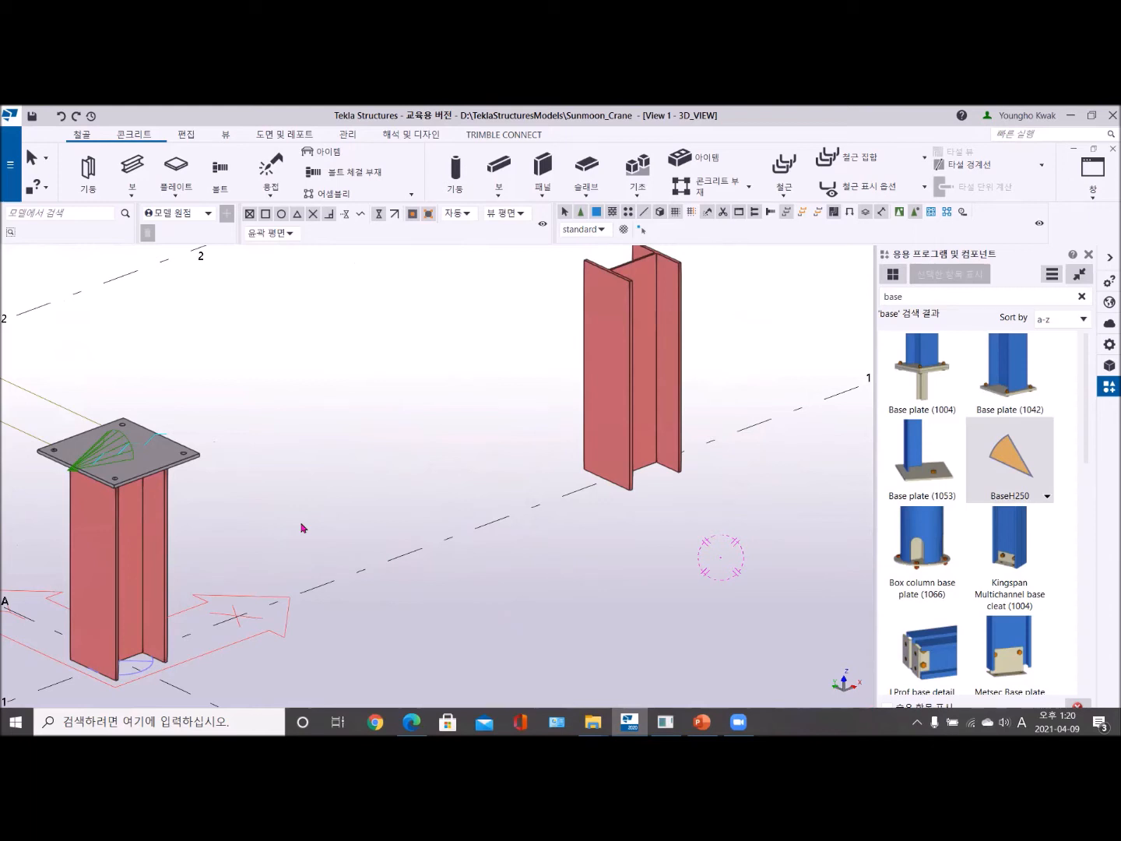
scroll(439, 555, "down", 5)
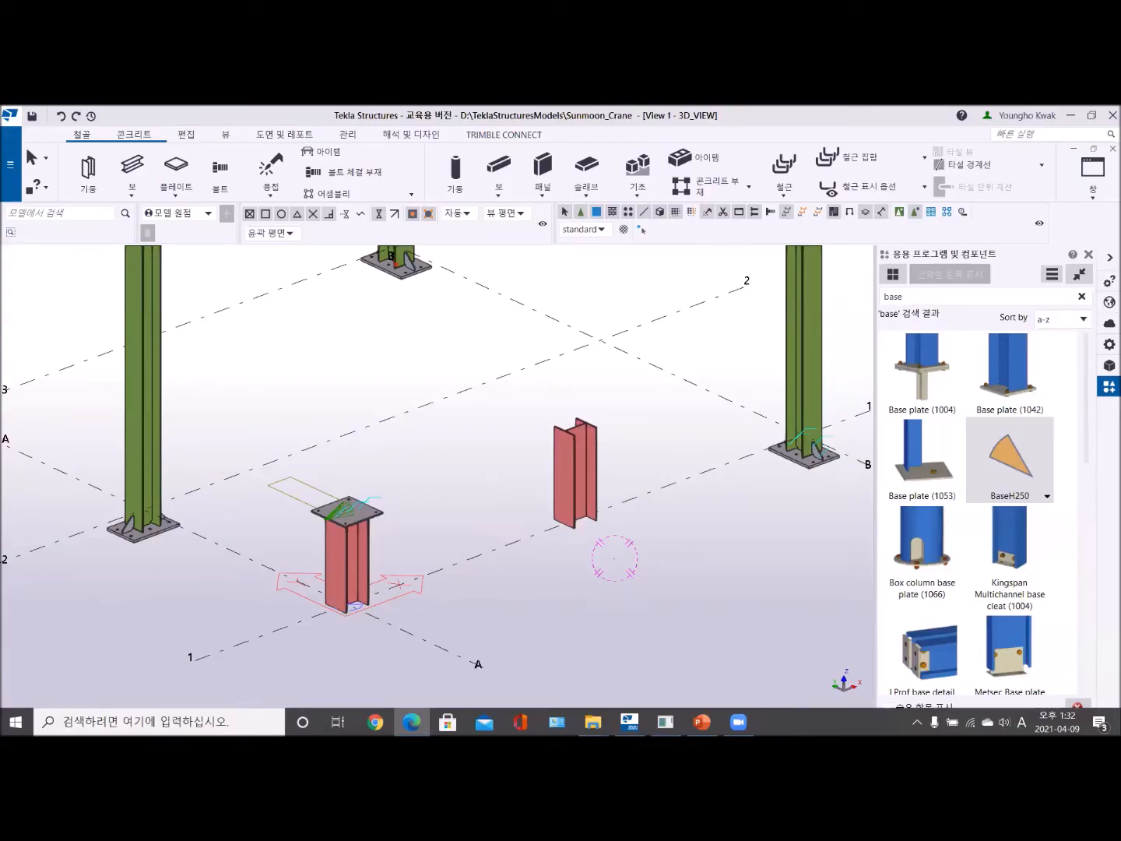
middle_click_drag(397, 576, 369, 564)
scroll(461, 528, "down", 2)
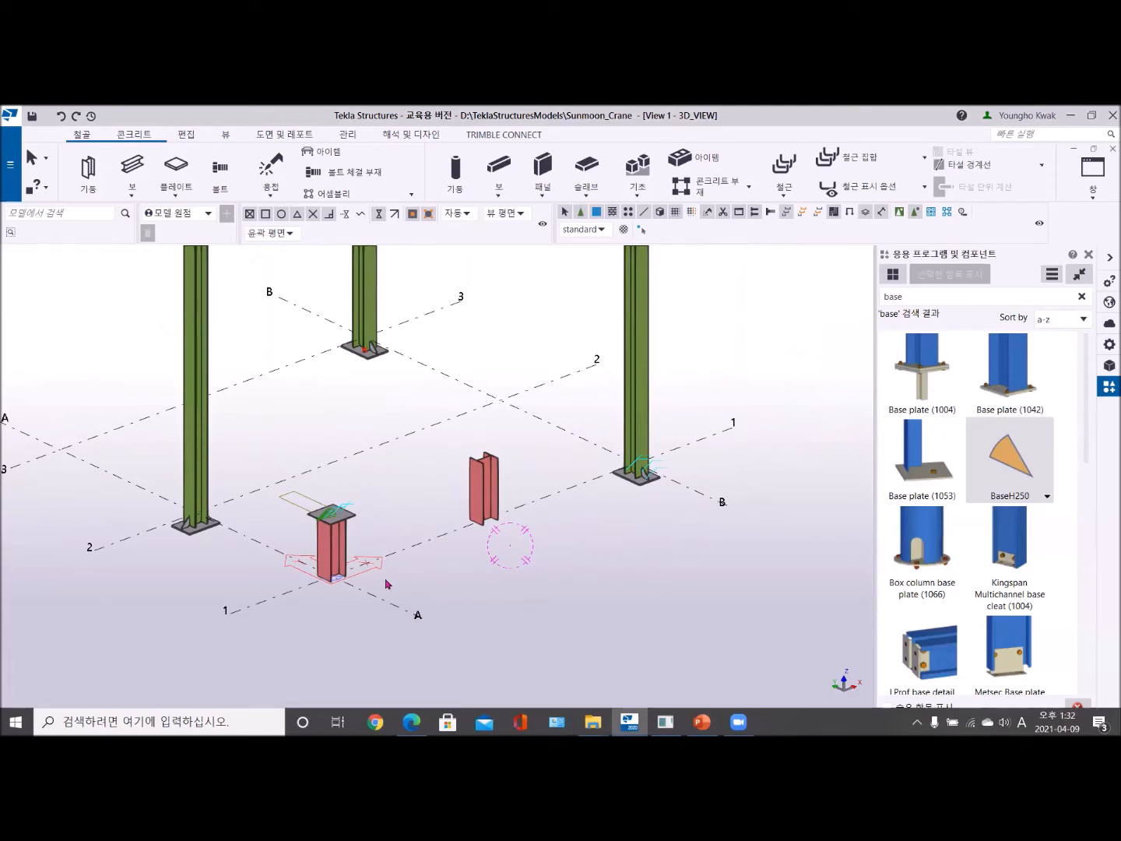
middle_click_drag(394, 556, 377, 585)
scroll(376, 584, "up", 5)
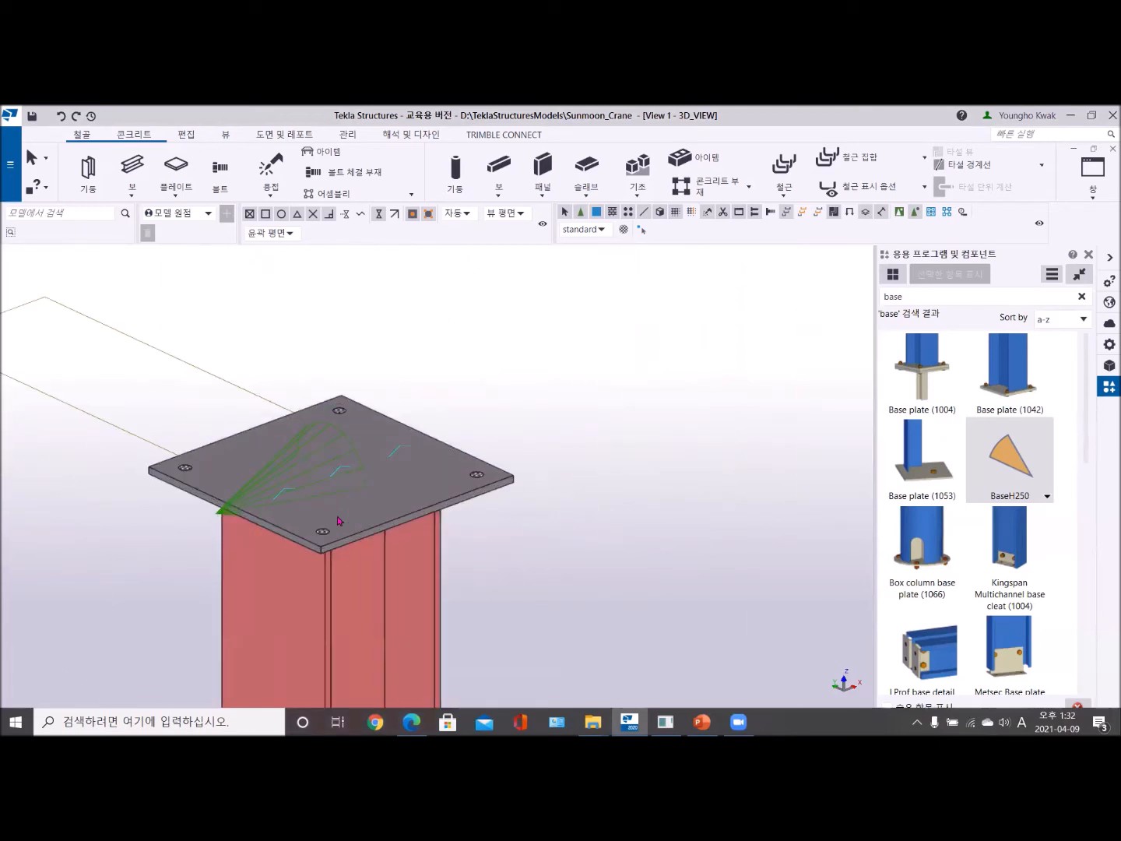
scroll(365, 515, "down", 4)
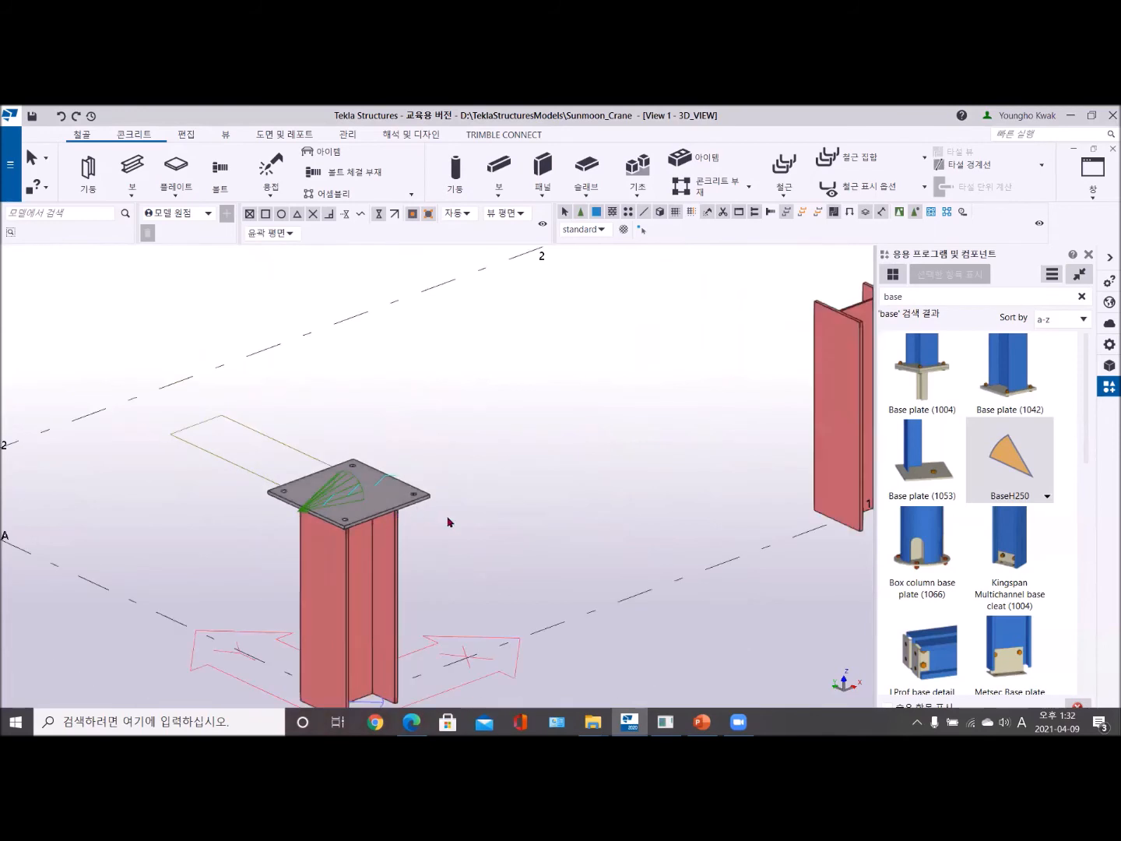
left_click(410, 502)
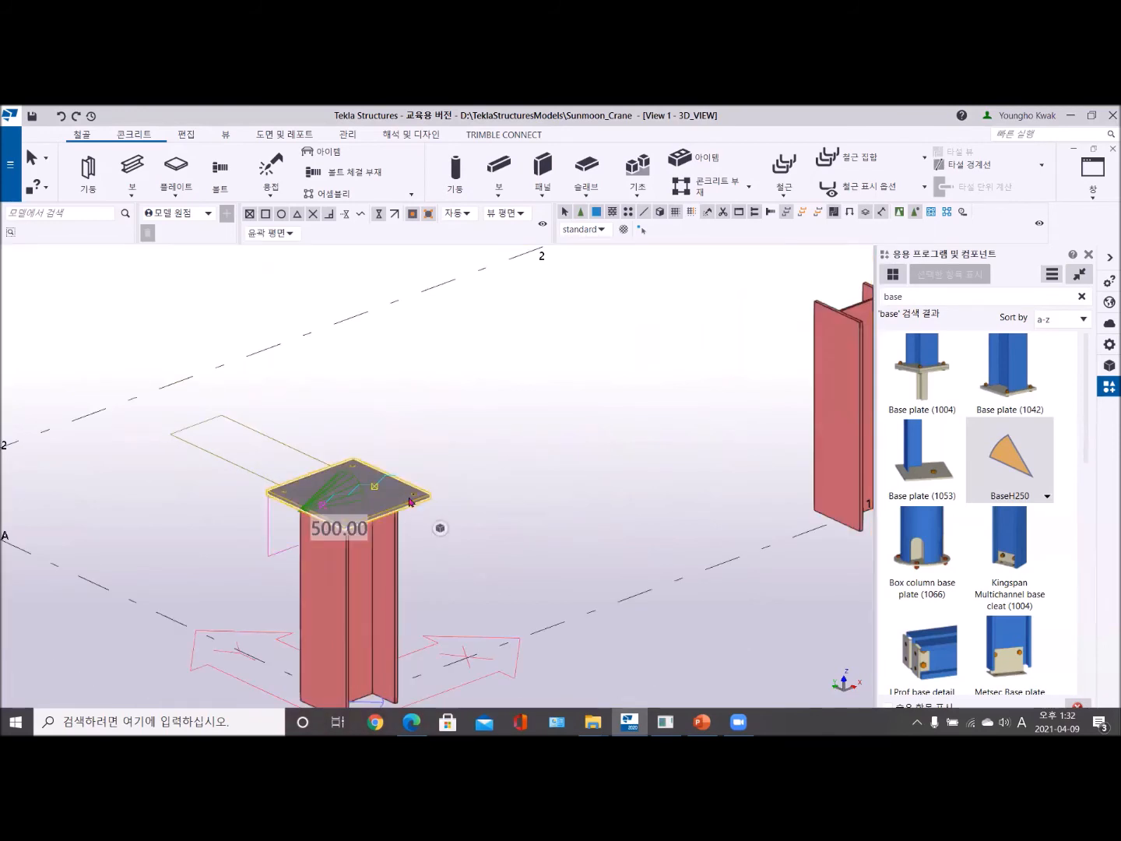
key("Delete")
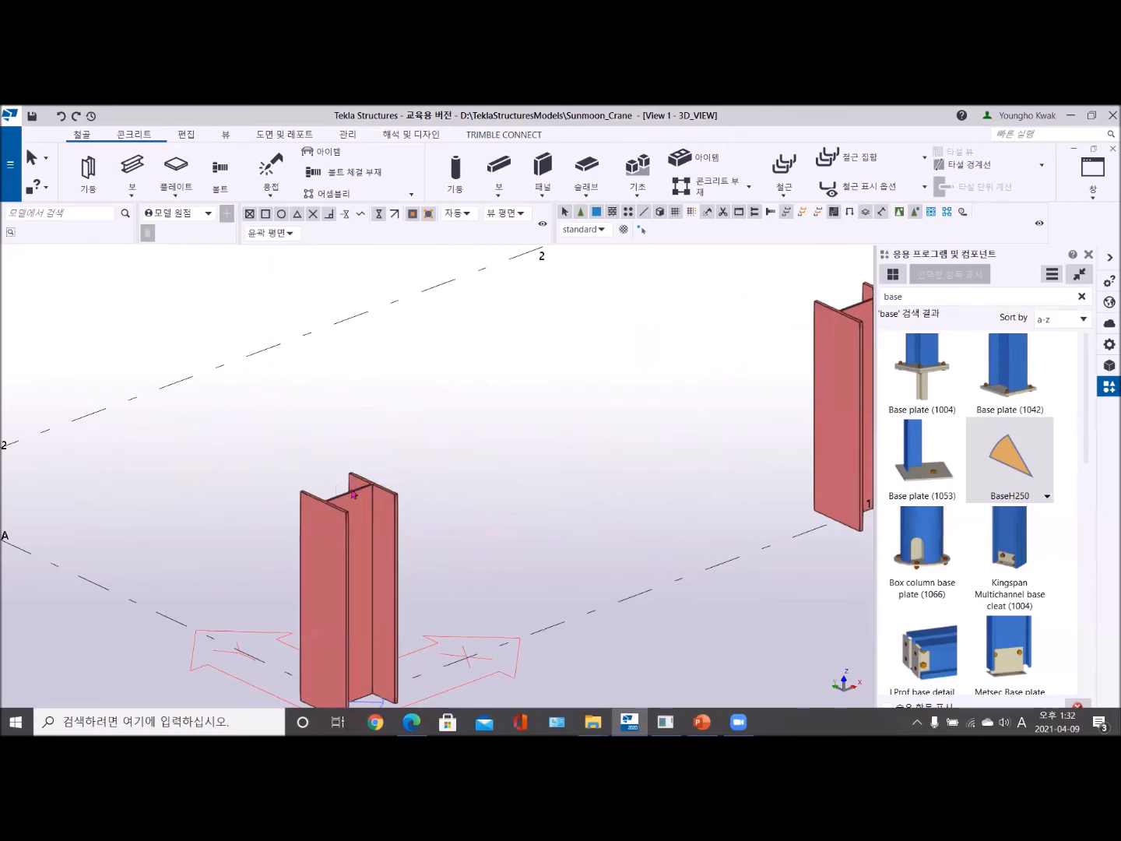
- Place a new Base plate (1042) at the top end point of the now bare A-1 column and end the command
scroll(431, 498, "down", 3)
middle_click_drag(431, 499, 494, 460)
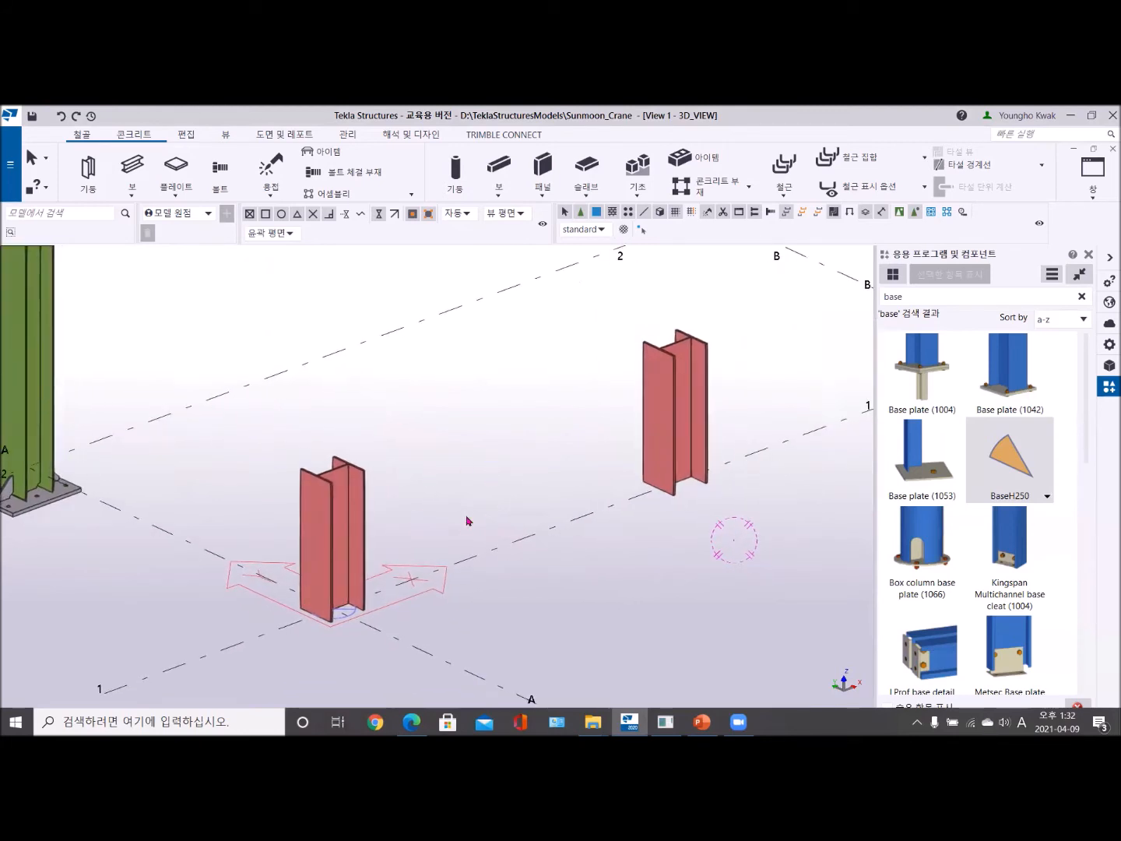
middle_click_drag(467, 521, 483, 494)
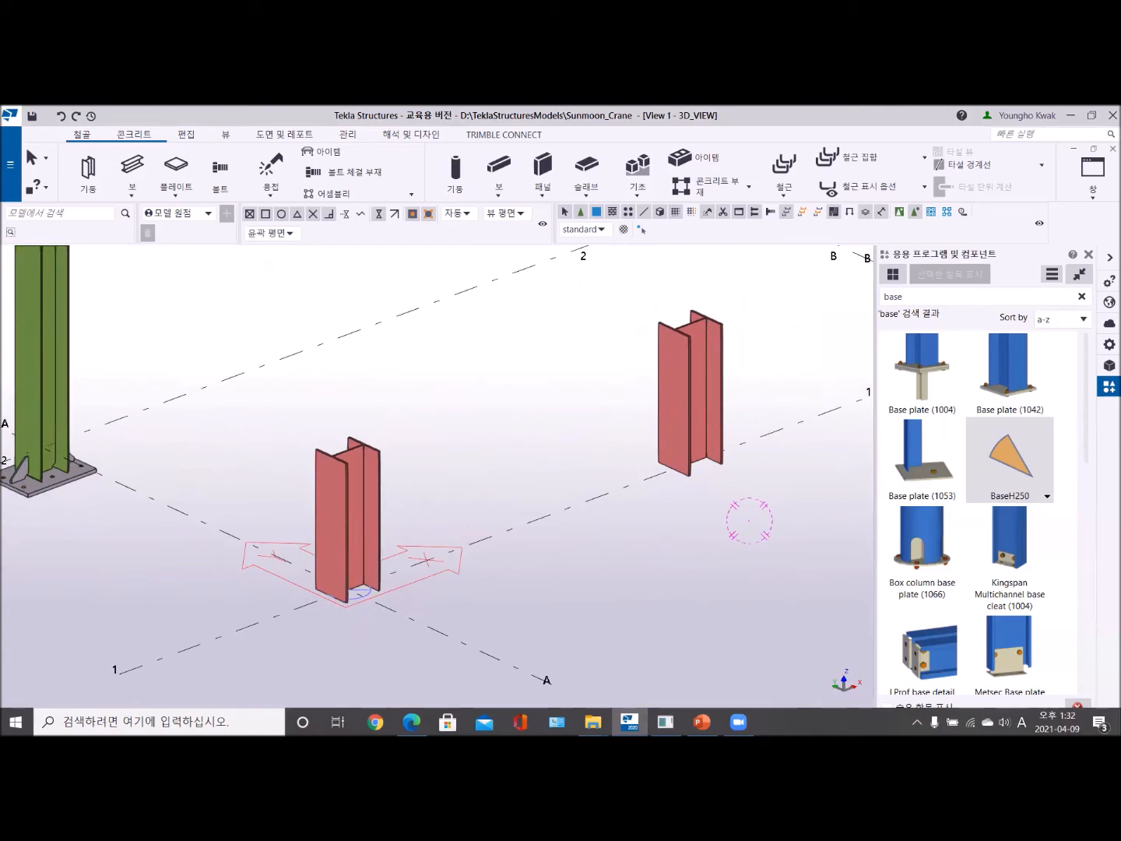
left_click(1012, 381)
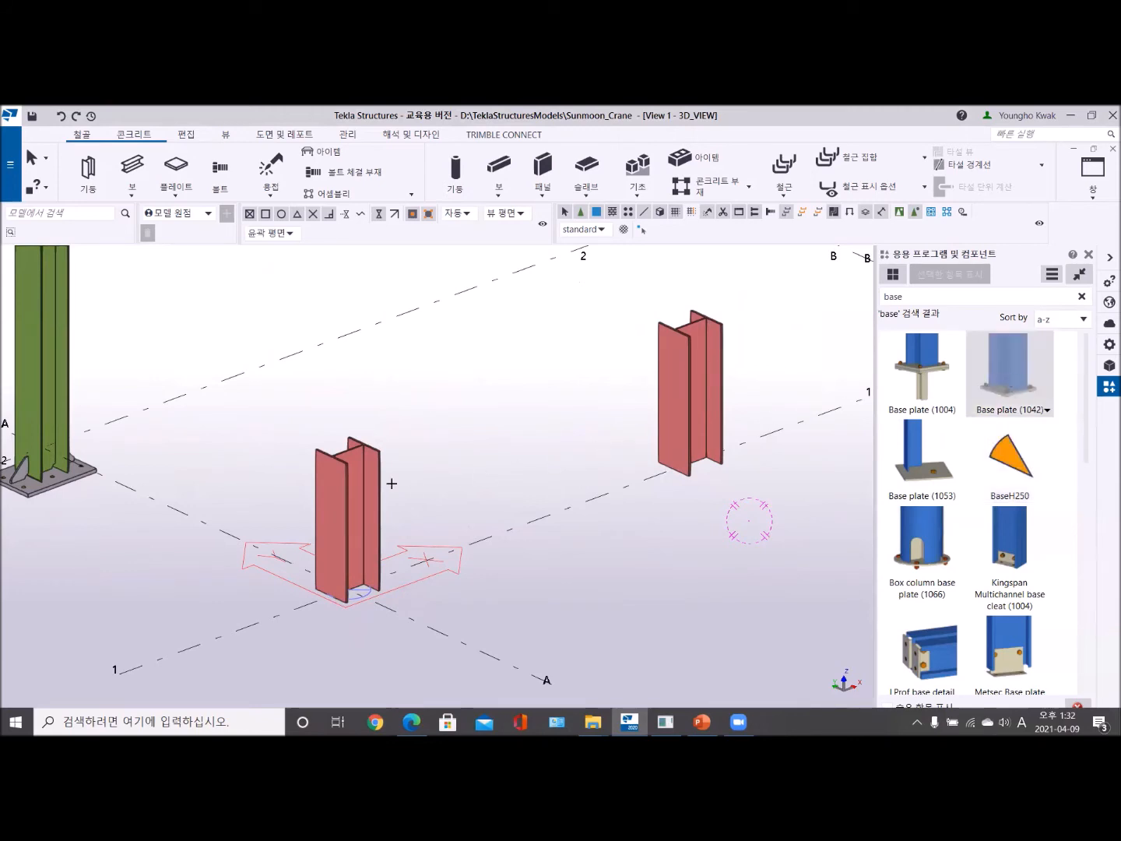
scroll(348, 473, "up", 3)
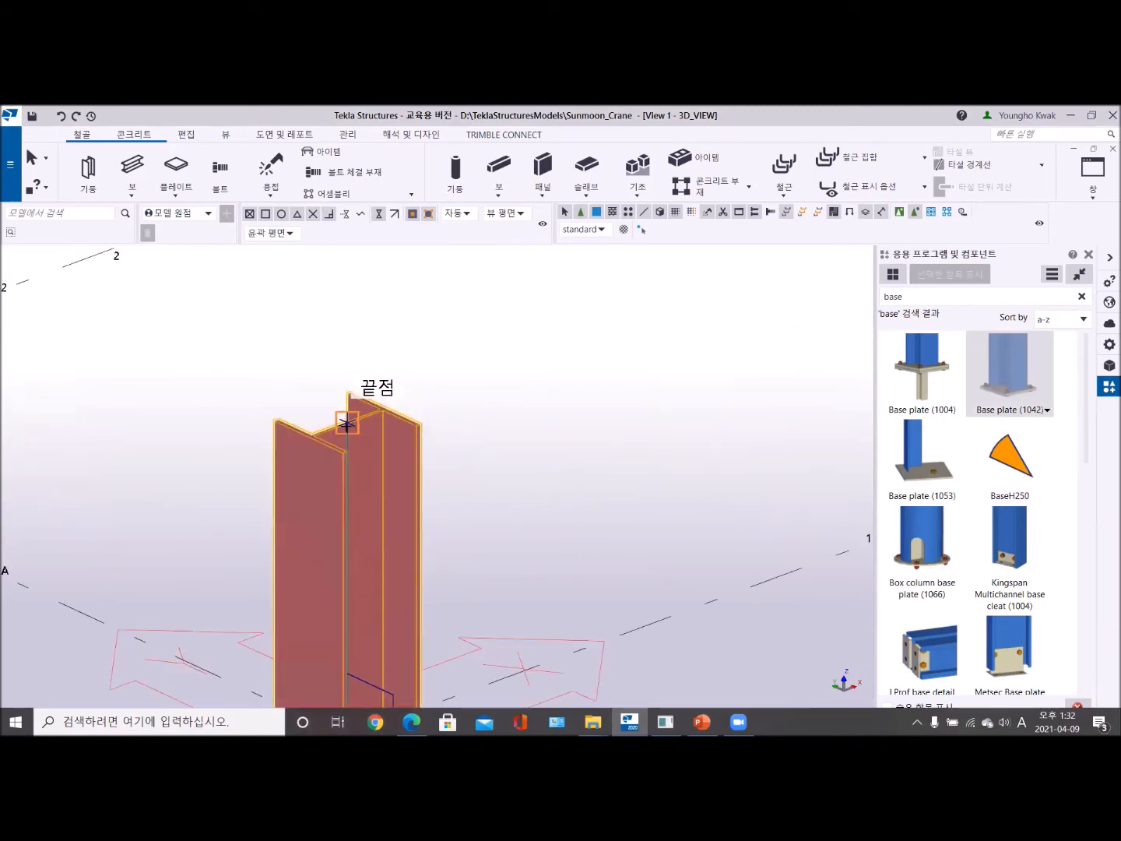
left_click(346, 426)
right_click(452, 351)
left_click(467, 358)
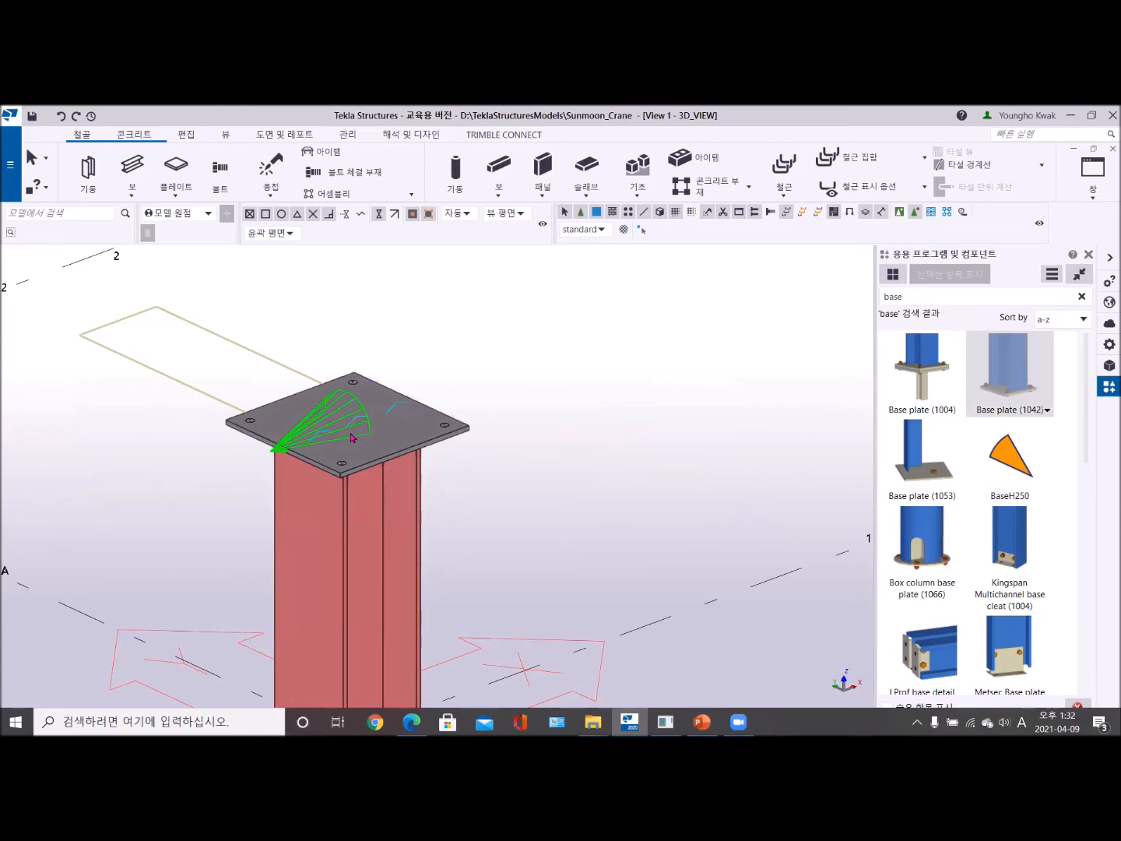
- Activate component selection so that picking the A-1 column's plate selects its whole base plate component
scroll(353, 438, "down", 3)
scroll(341, 464, "up", 5)
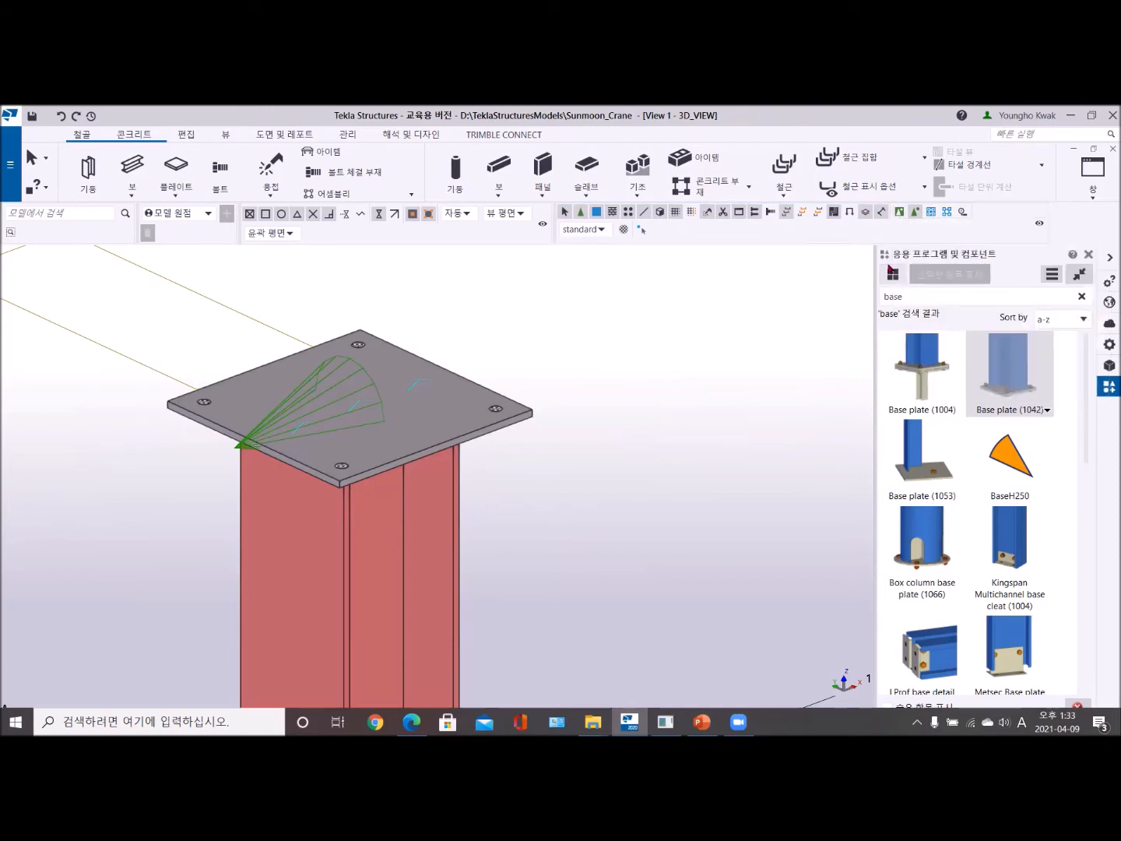
left_click(898, 213)
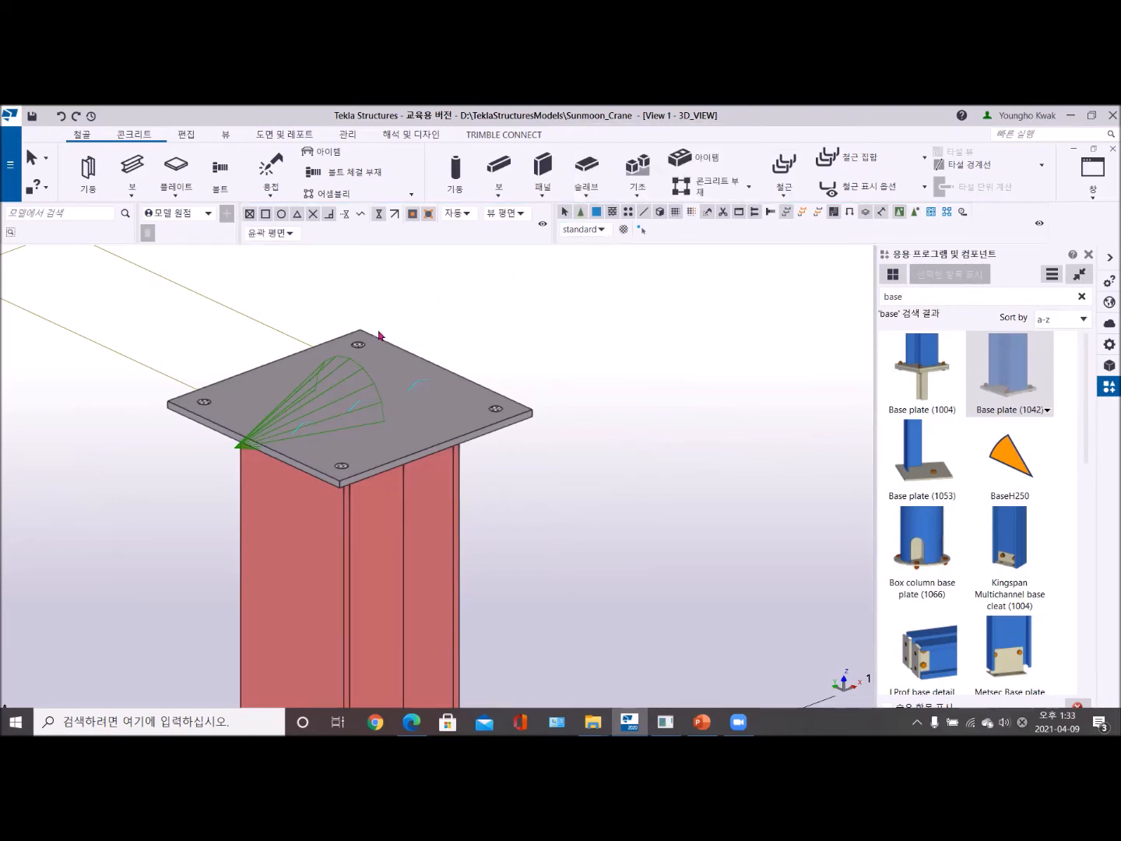
- Select the A-1 column's base plate component, close the component catalog, and open the Base plate (1042) properties
left_click(304, 401)
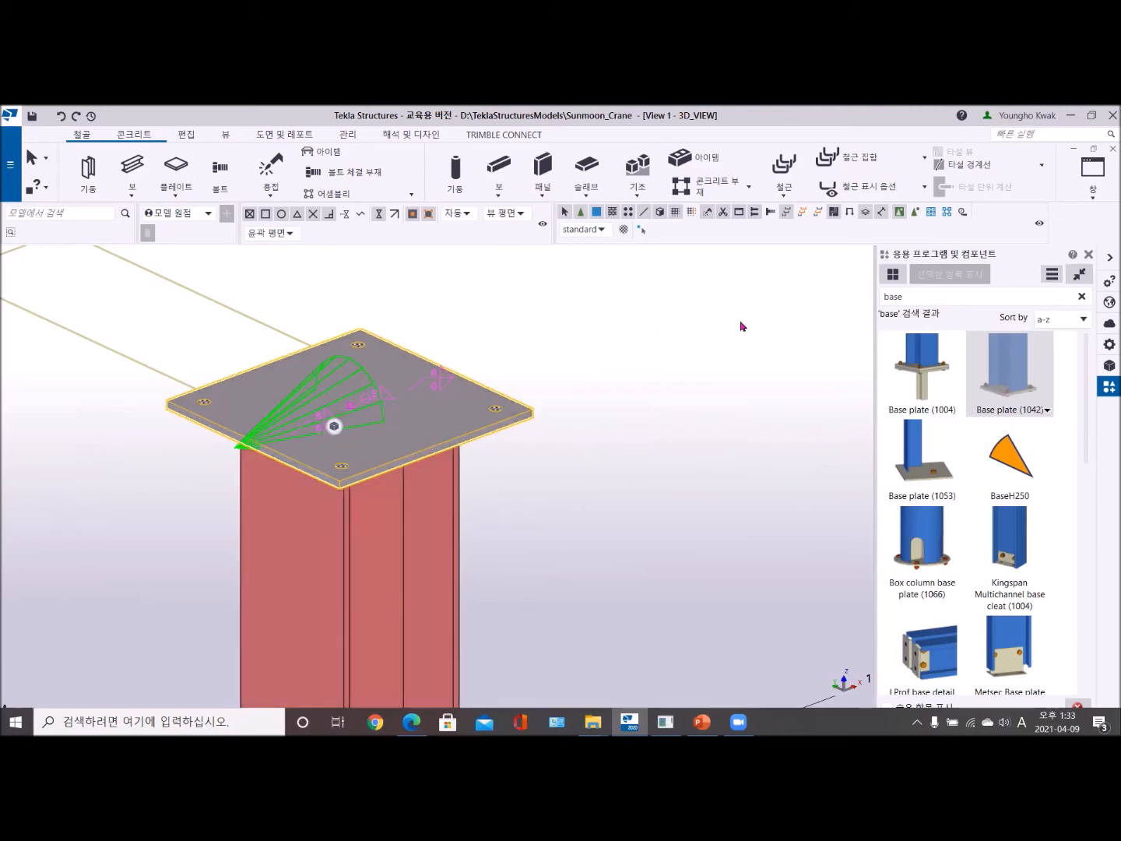
left_click(1094, 255)
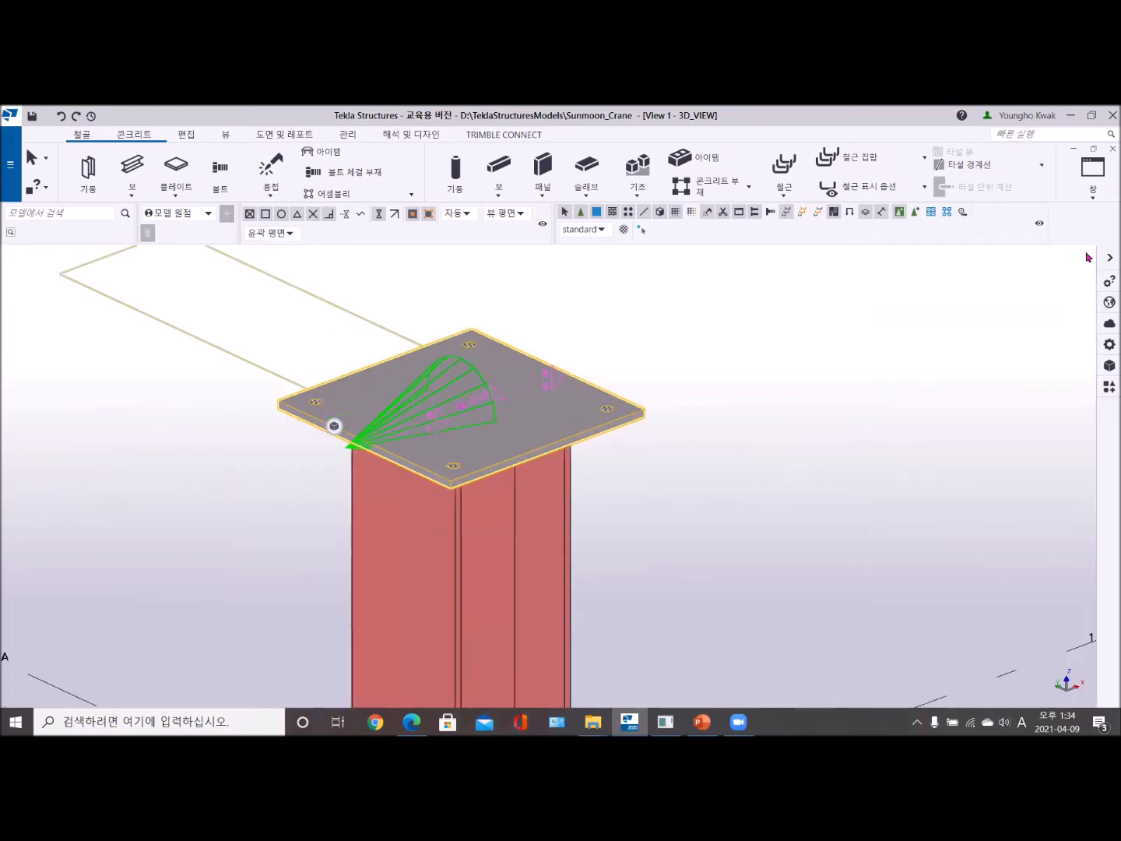
double_click(449, 406)
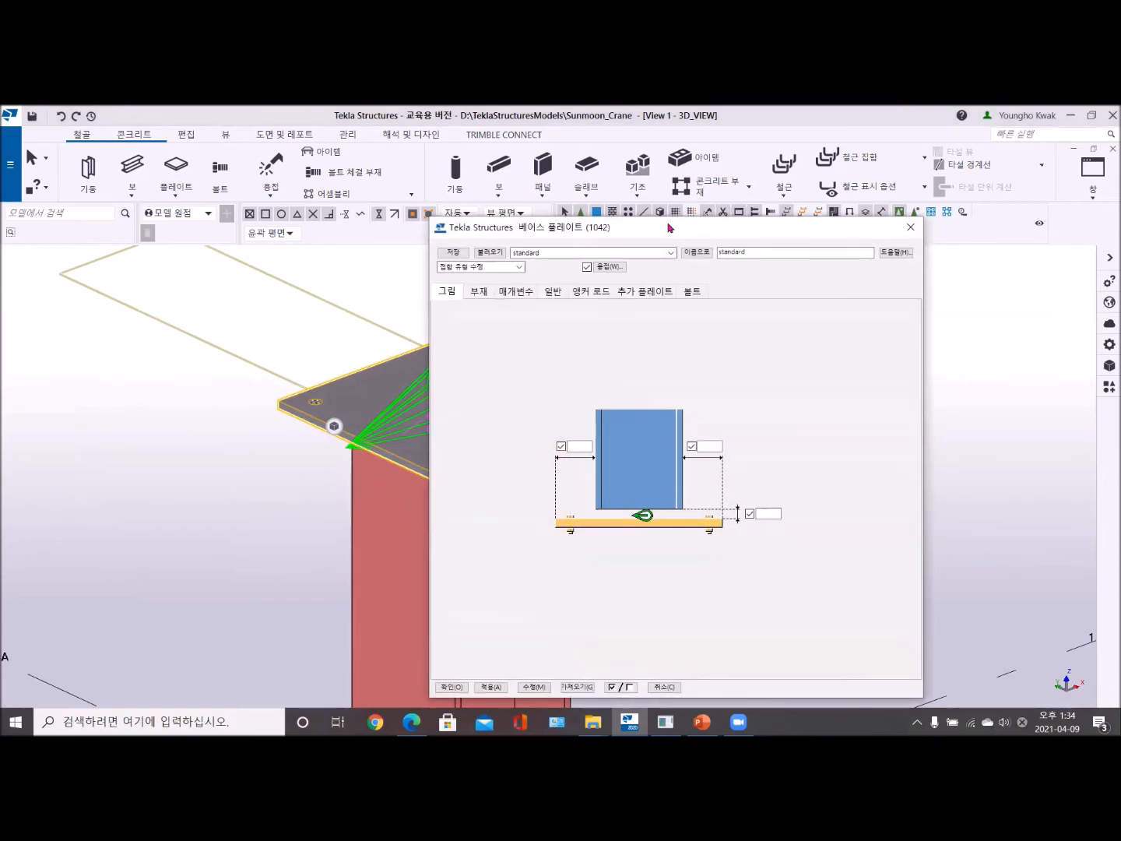
left_click_drag(664, 227, 691, 172)
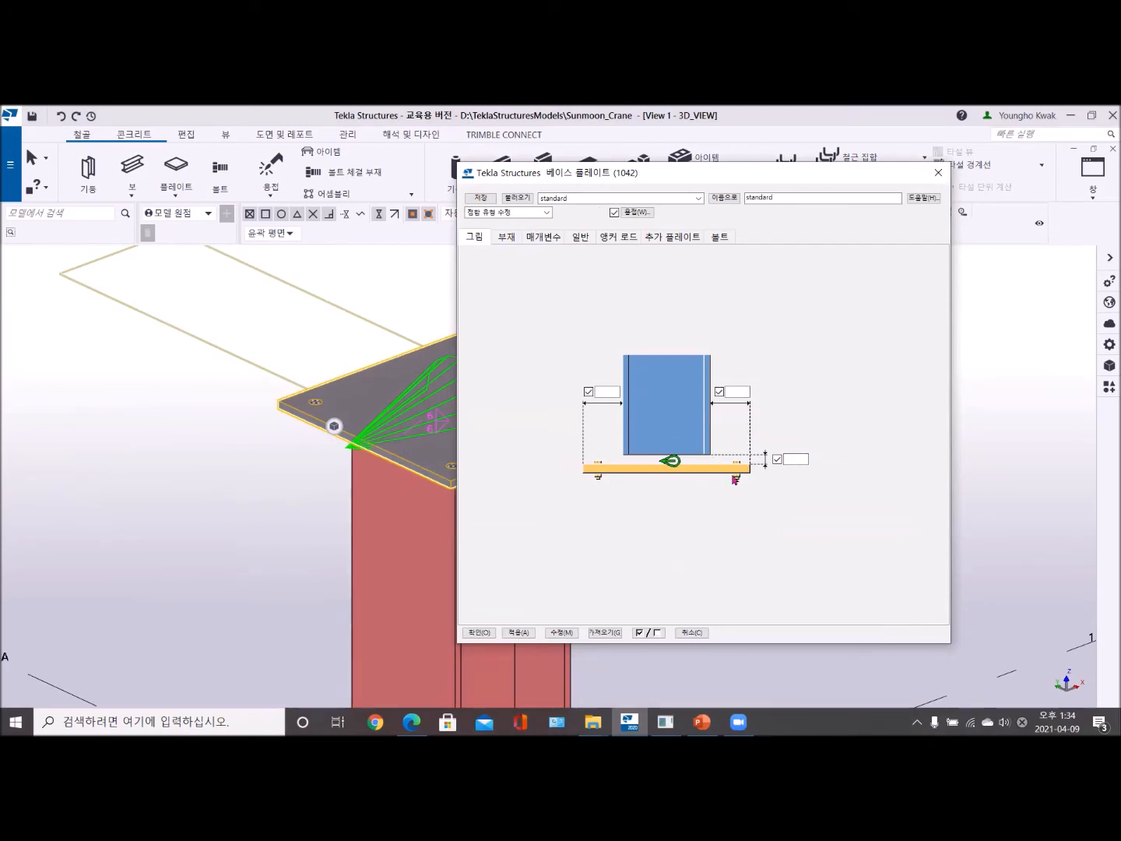
left_click(795, 459)
left_click(556, 634)
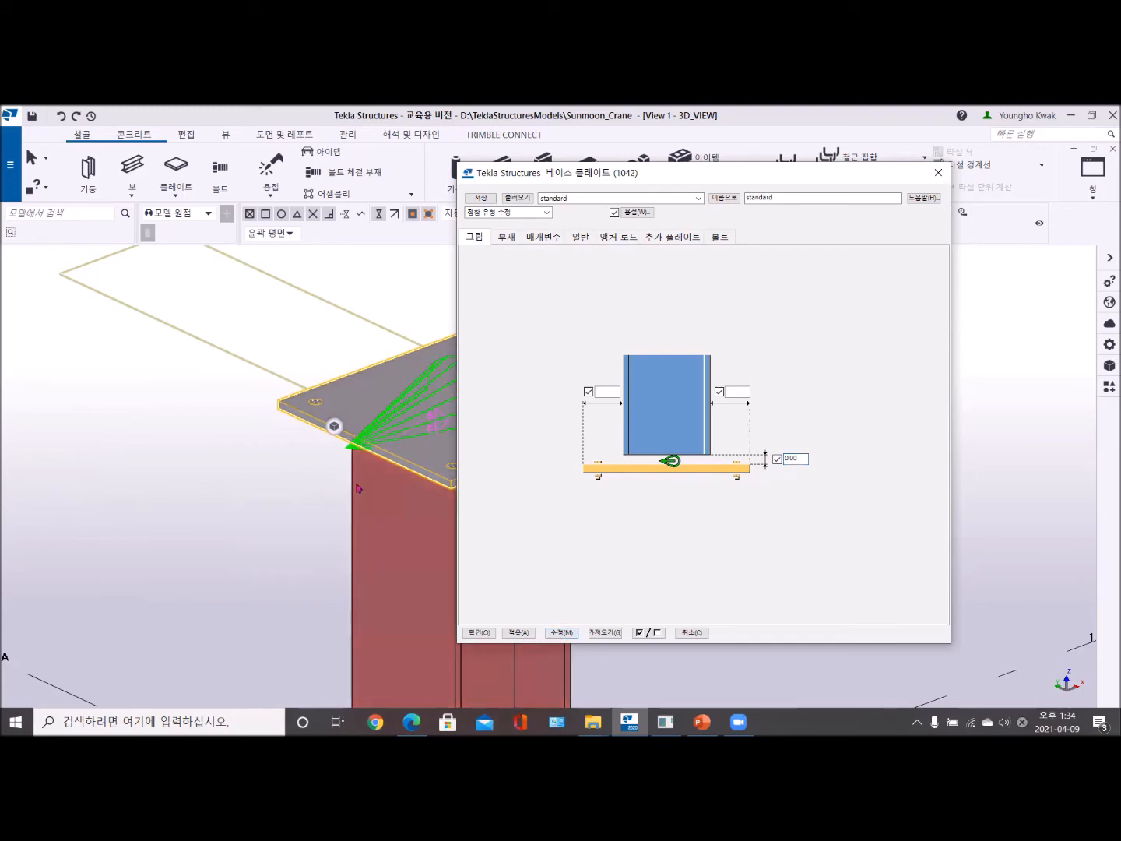
- Set the base plate dimensions to thickness t 12, width b 400 and height h 500
left_click(509, 239)
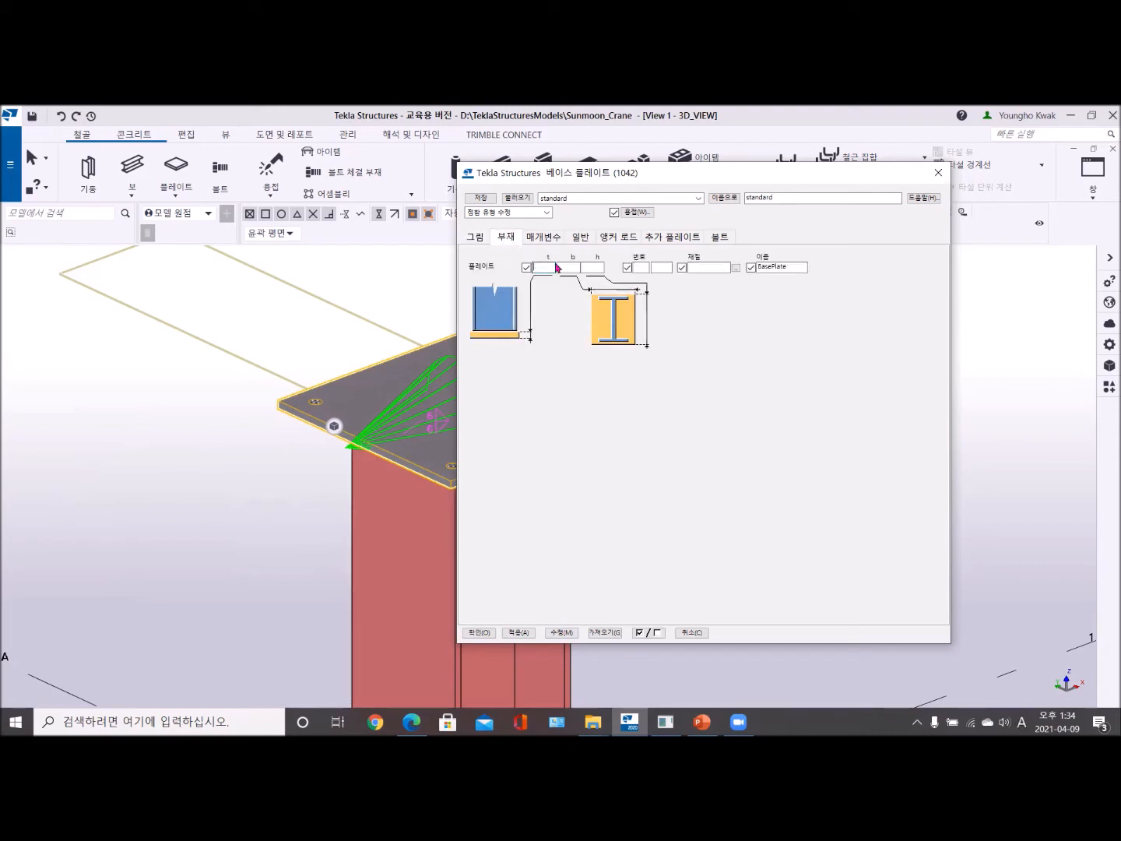
left_click(594, 267)
left_click(542, 267)
type("12")
key("Tab")
type("4")
left_click(596, 266)
type("500")
- Set the plate's numbering to prefix BP with start number 1
left_click(639, 267)
type("P")
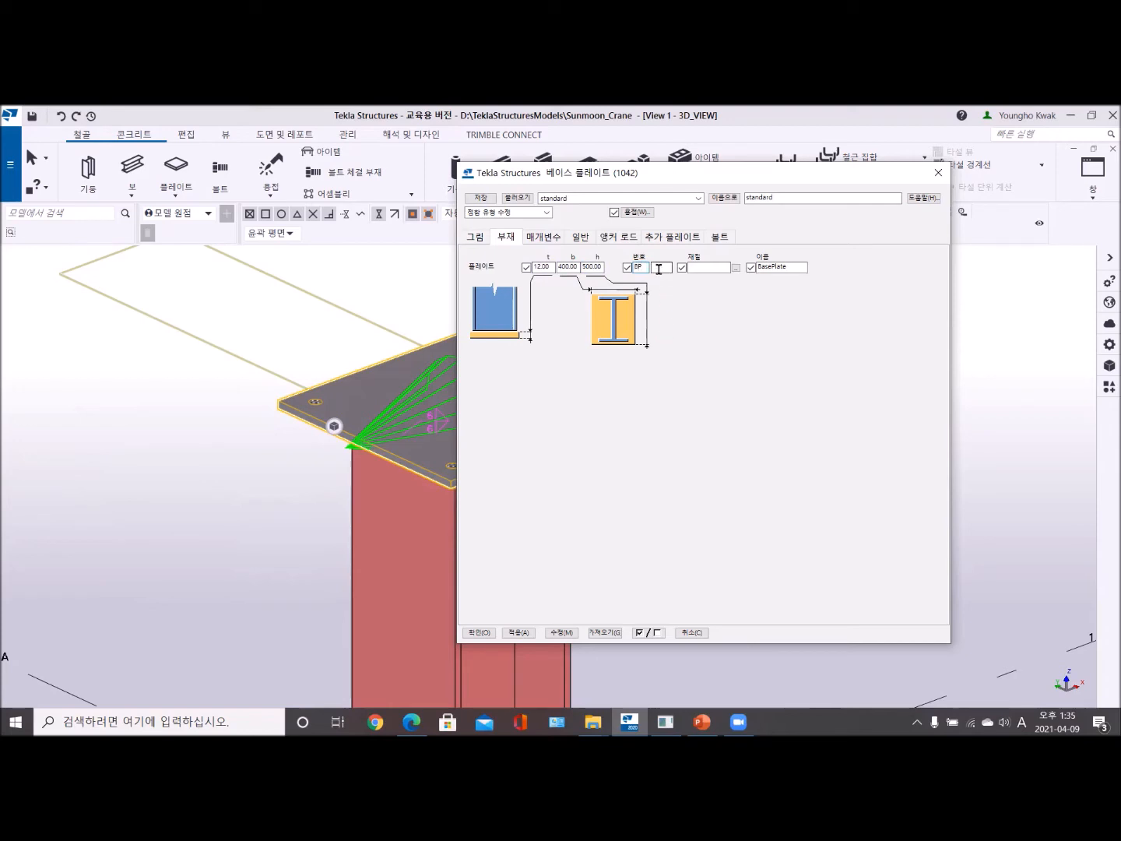
left_click(659, 269)
type("1")
- Choose steel grade SS275 from the material catalog for the base plate
left_click(737, 269)
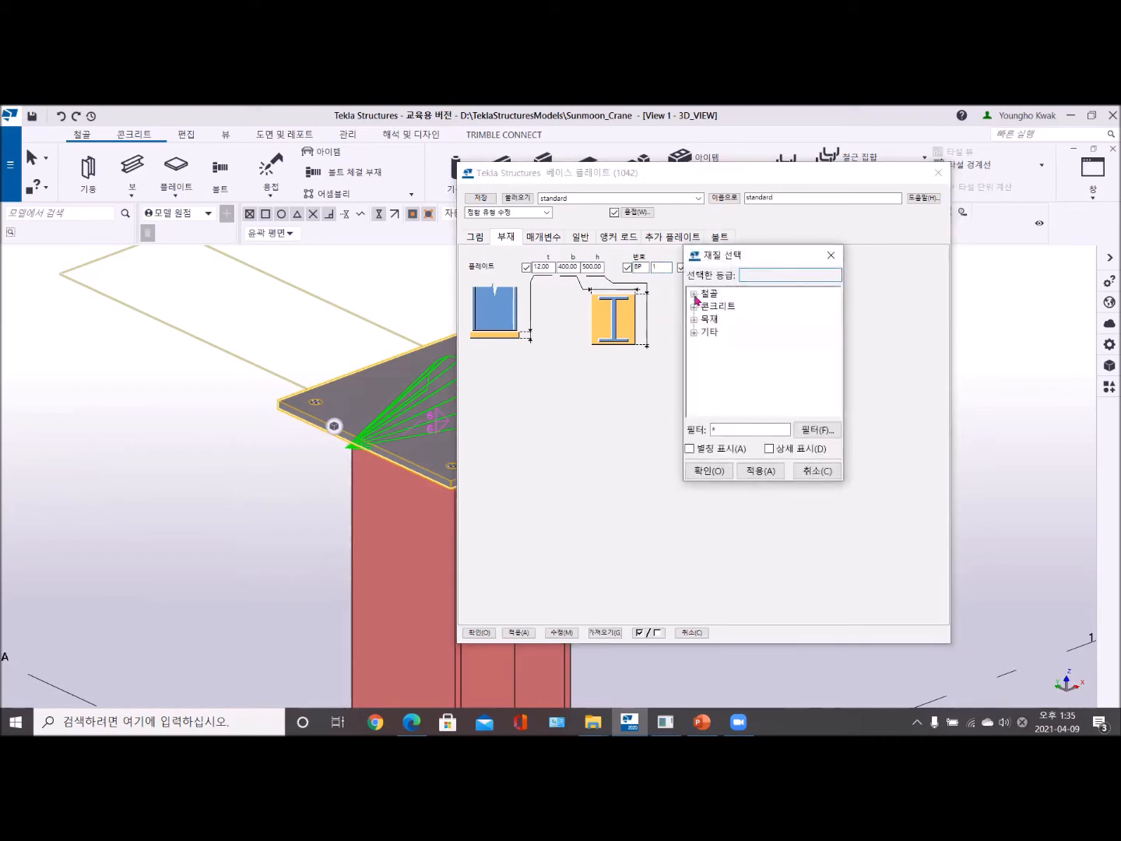
left_click(695, 297)
scroll(747, 374, "down", 10)
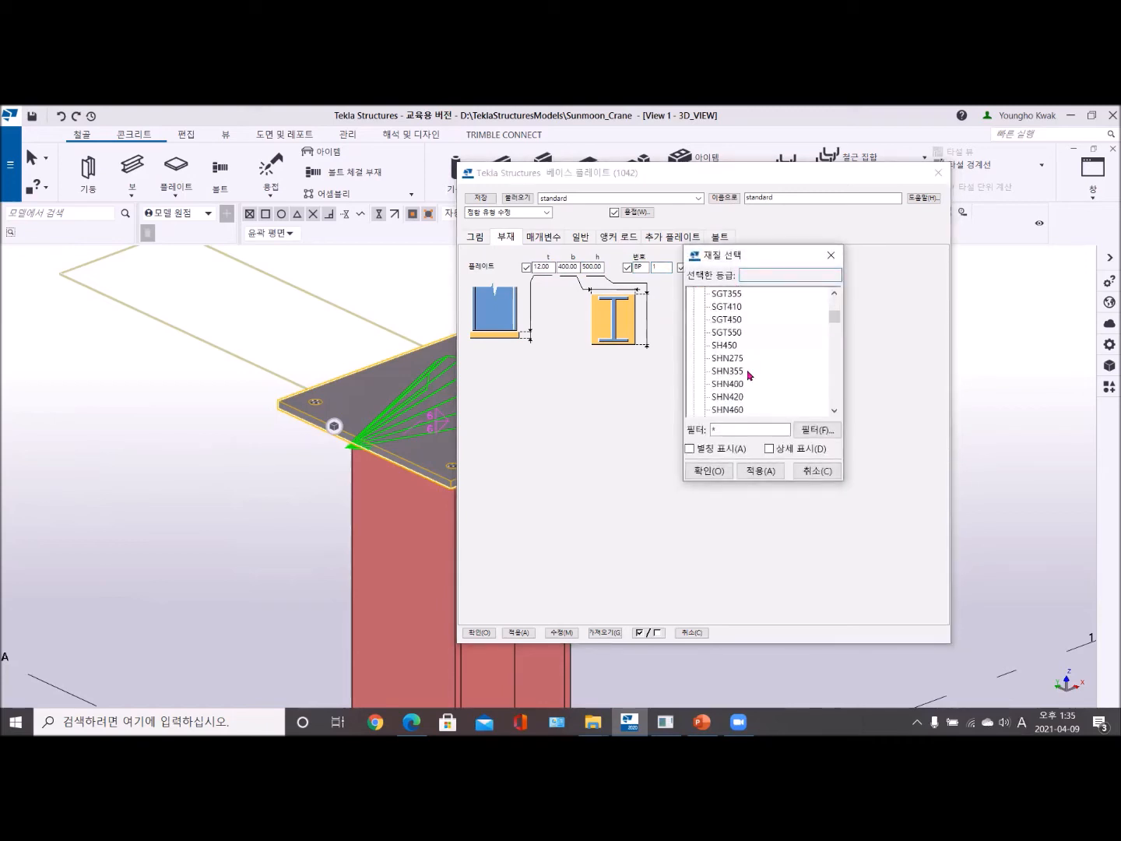
scroll(749, 377, "down", 6)
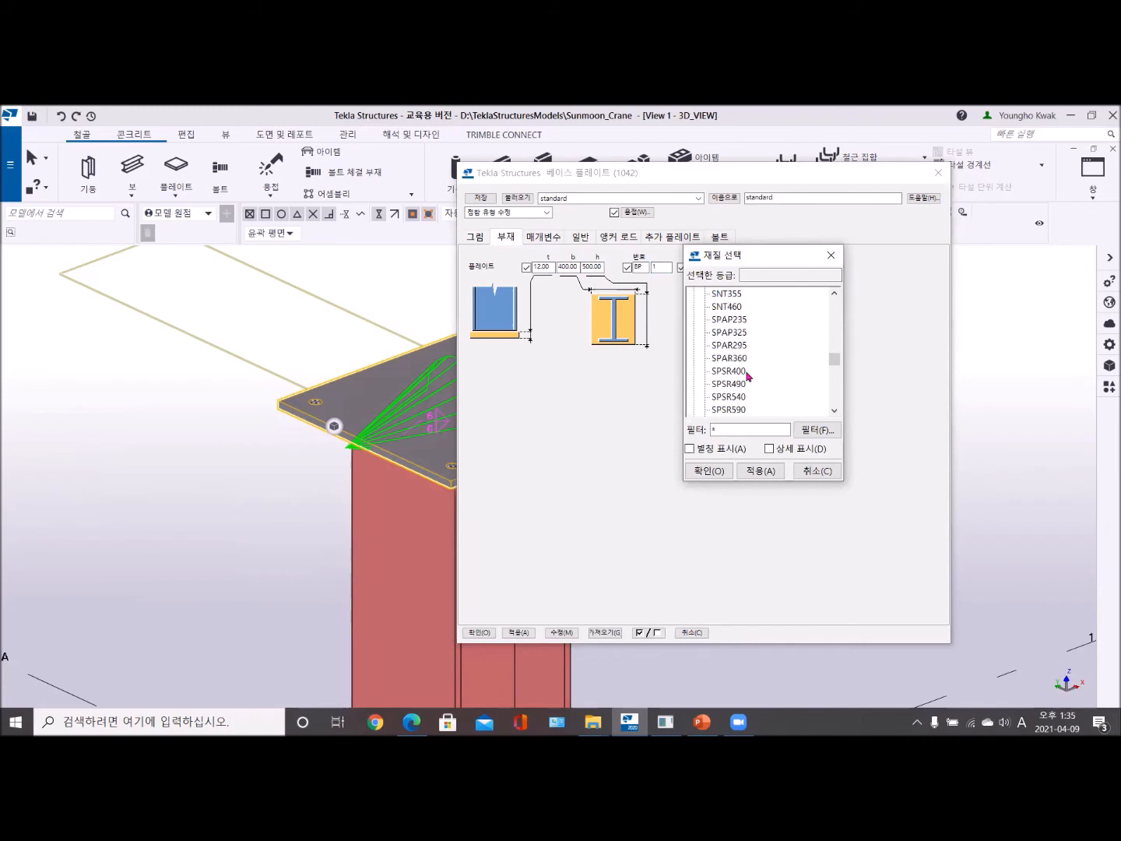
scroll(746, 377, "down", 4)
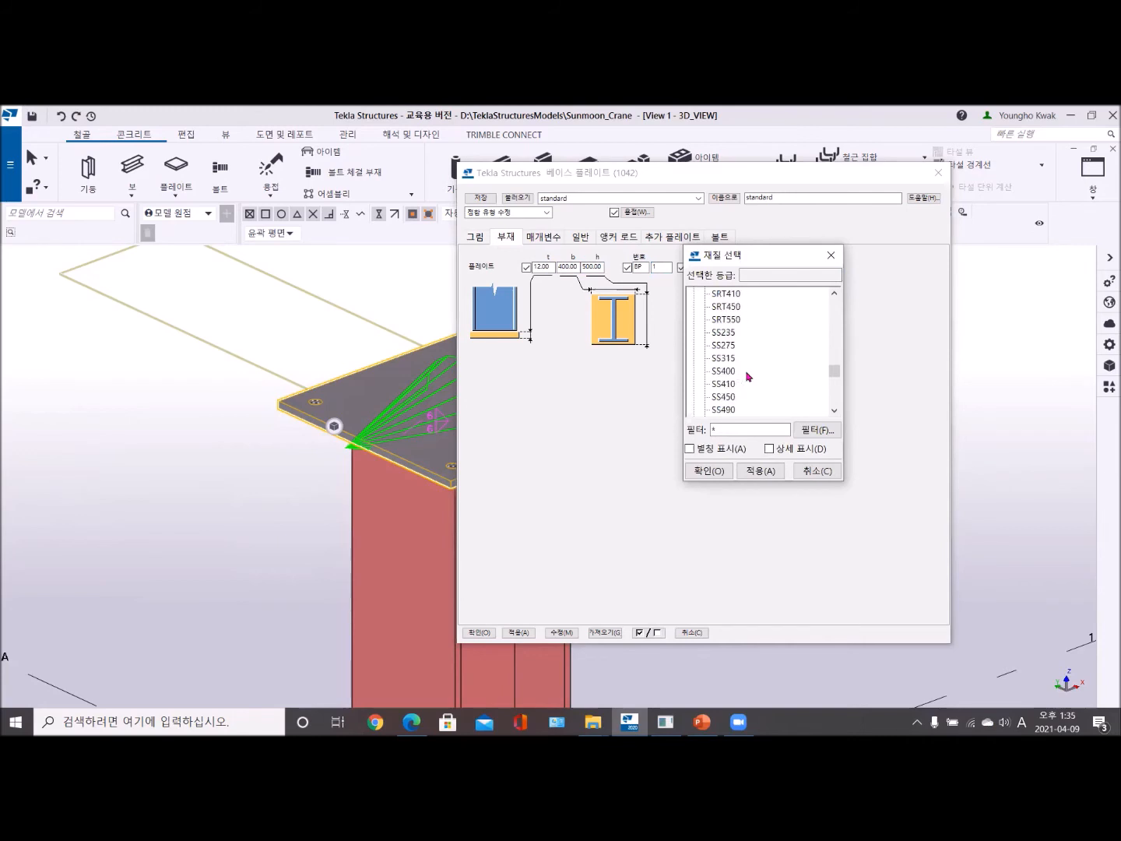
scroll(748, 376, "up", 1)
double_click(724, 307)
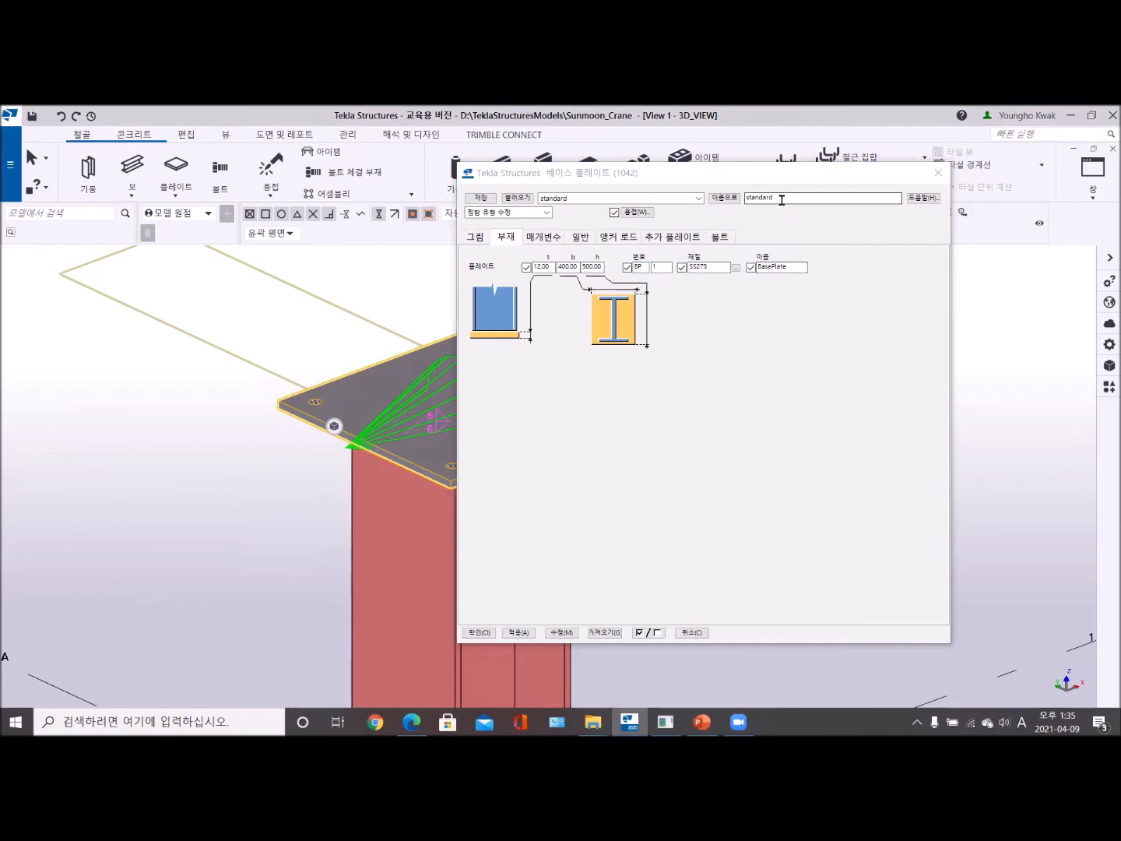
- Save the component settings under the name C2BasePlate and check the list of saved settings
left_click_drag(787, 199, 728, 200)
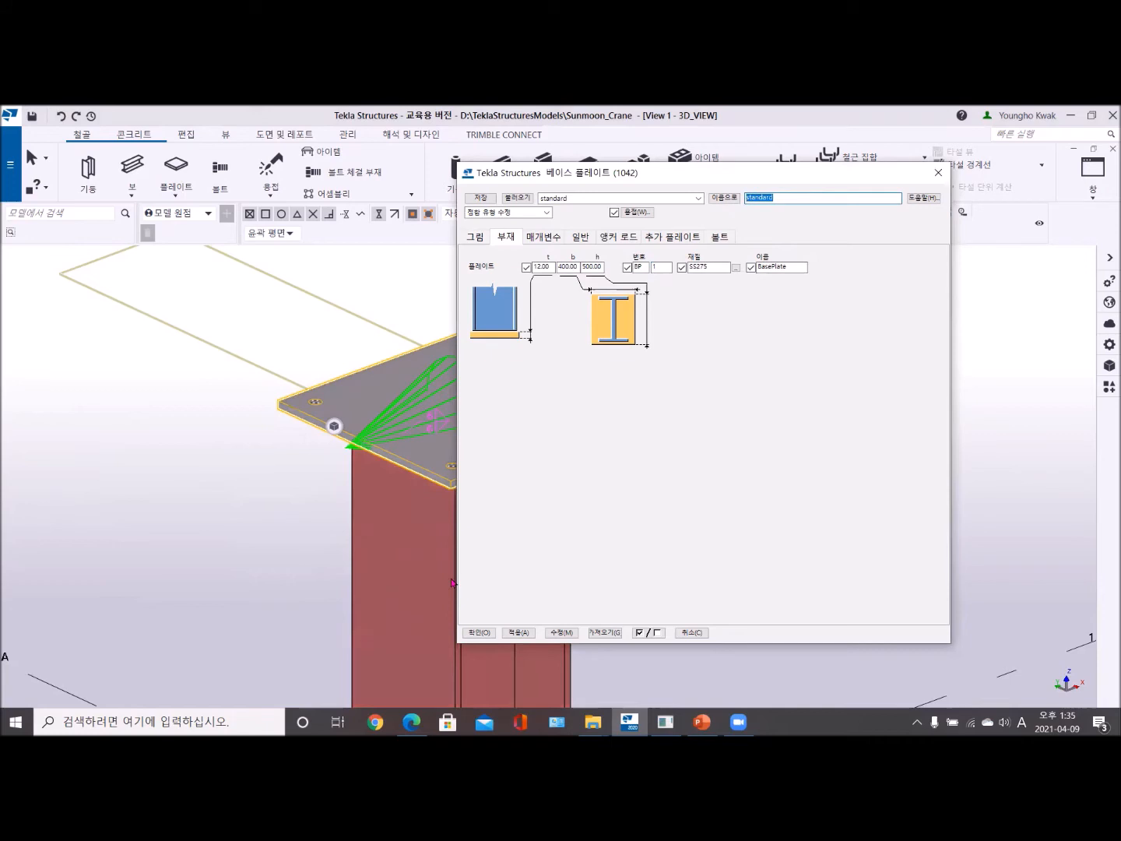
type("C")
type("2BasePlate")
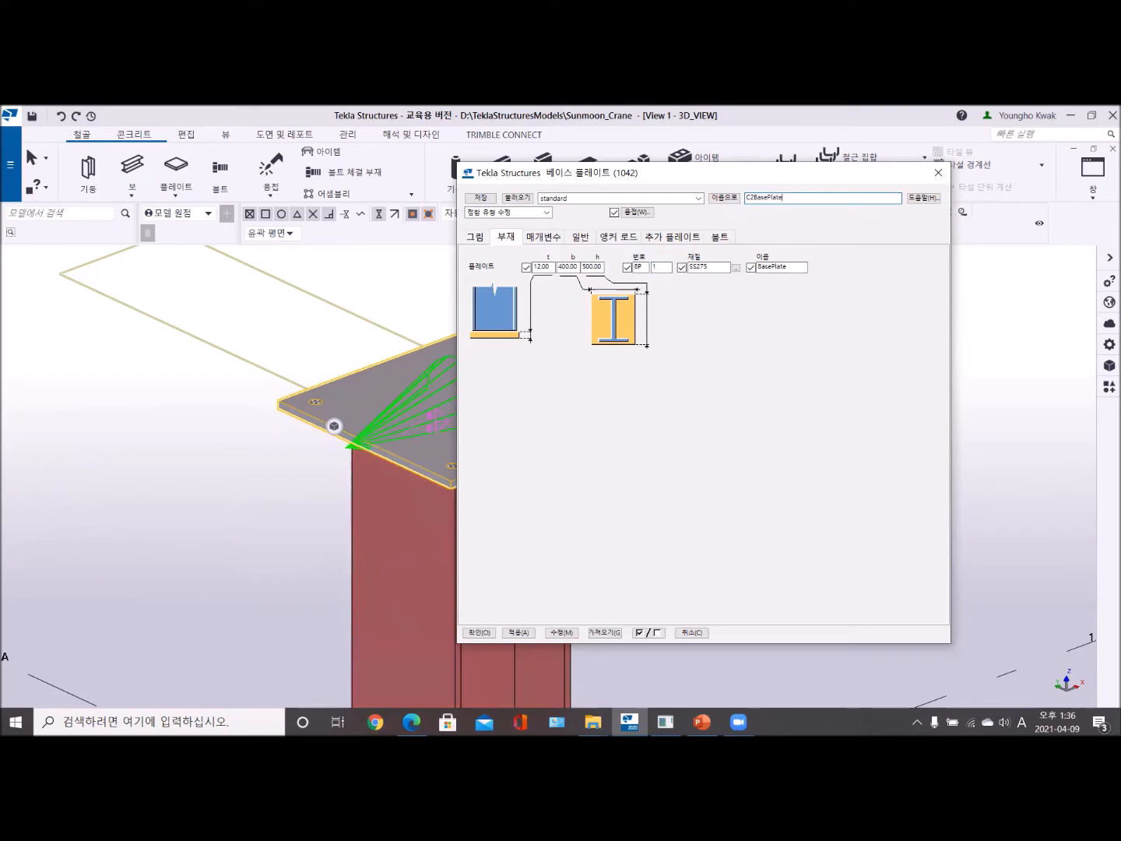
left_click(731, 200)
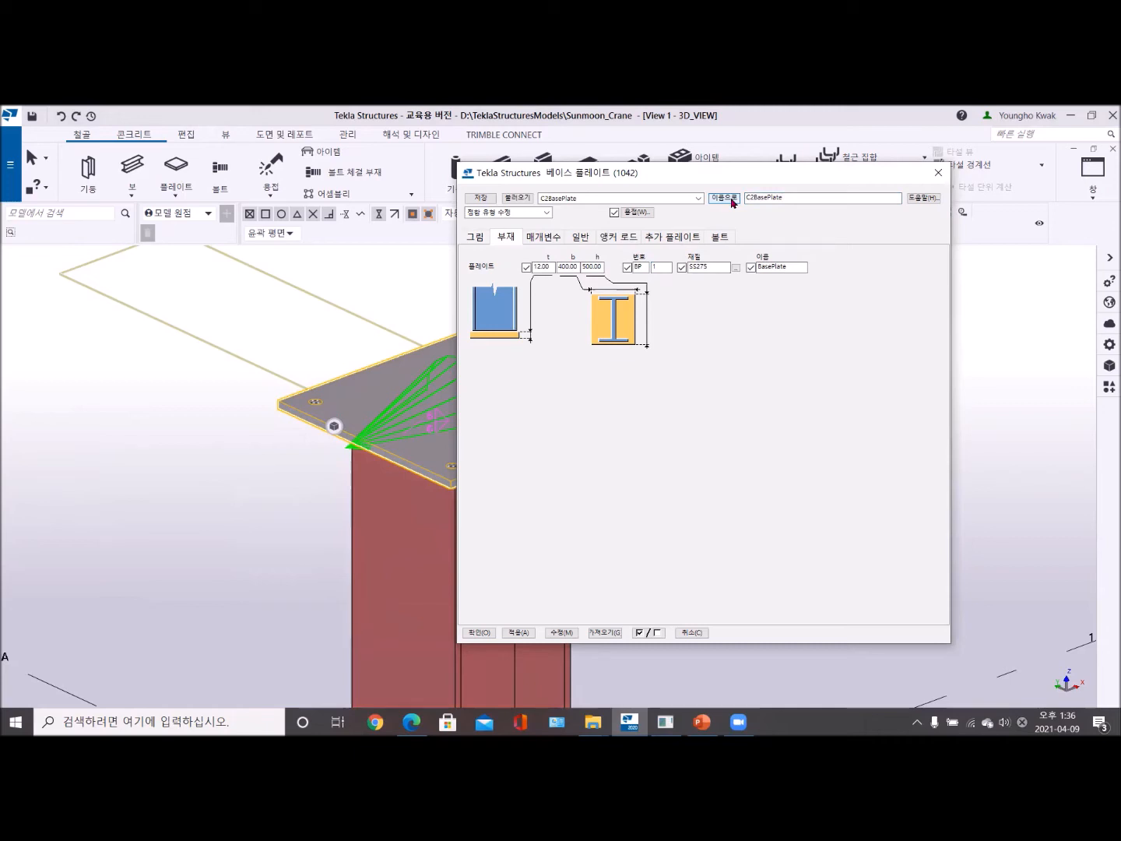
left_click(593, 201)
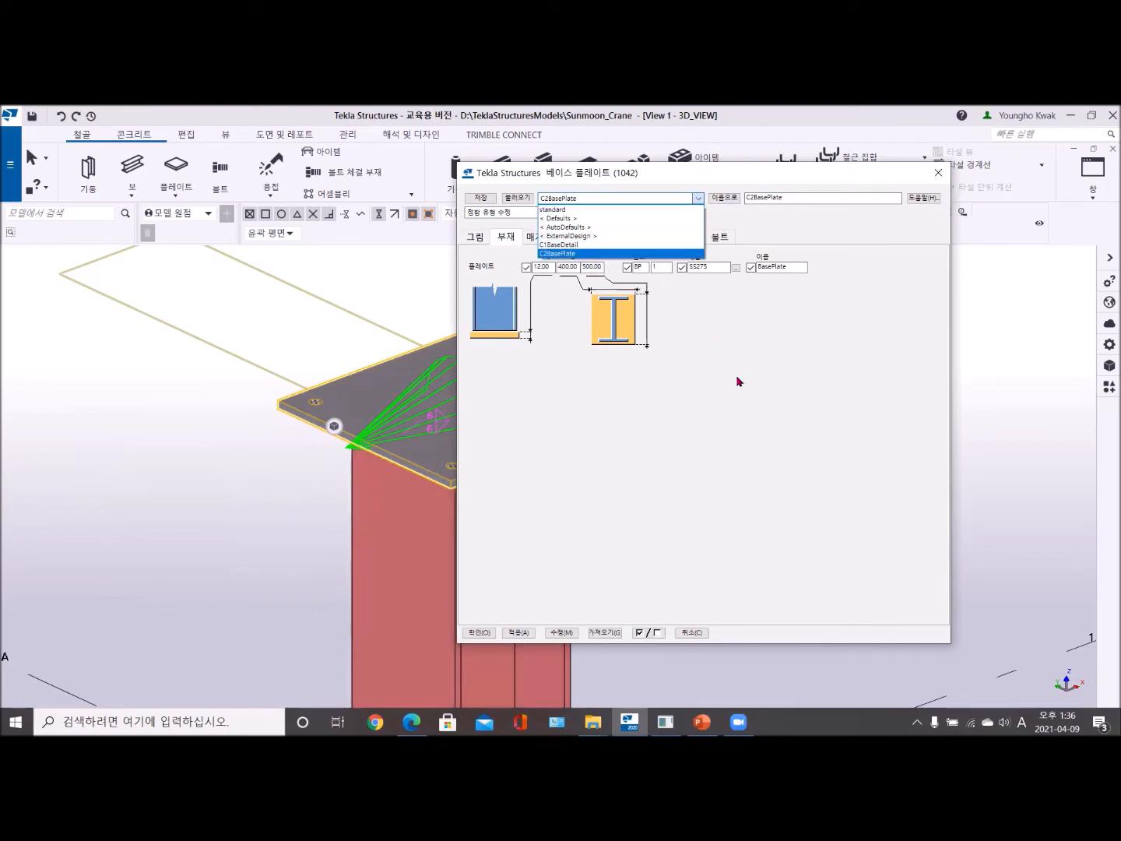
left_click(739, 382)
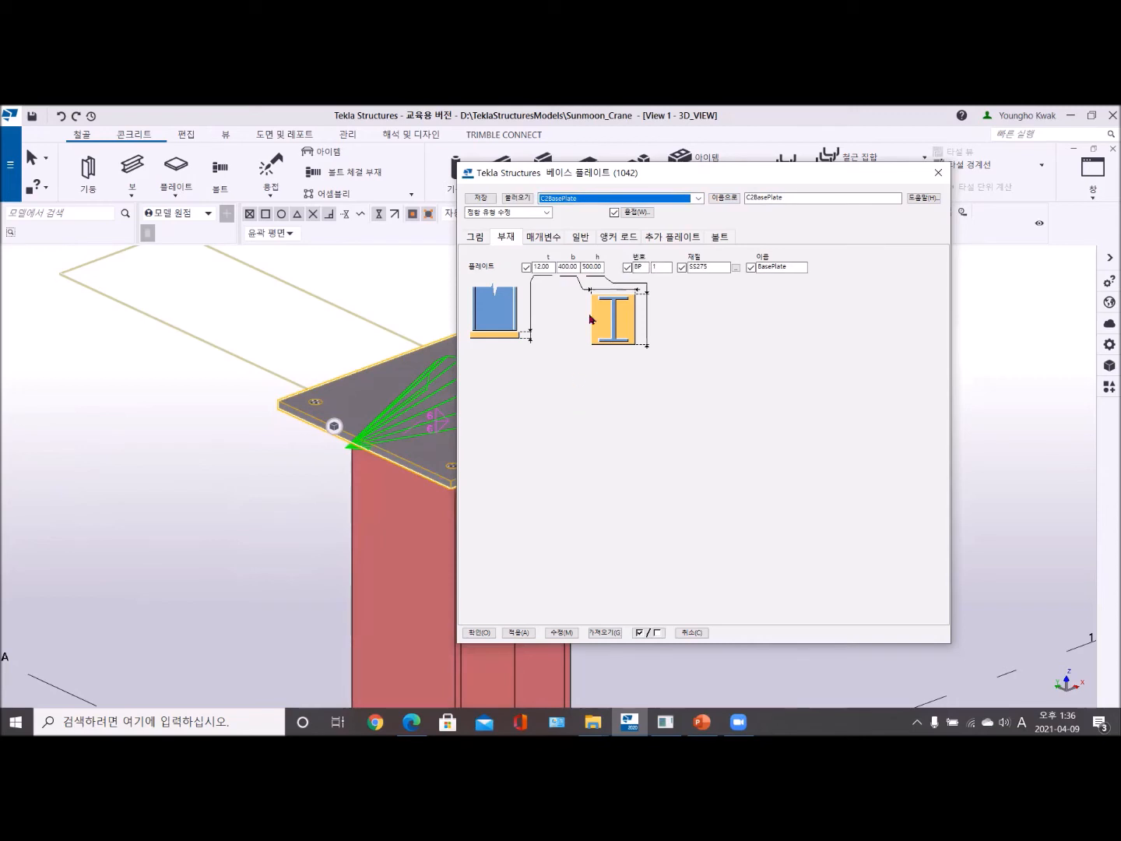
- Set the base plate's bolts to standard T.S.B, size 24 and tolerance 5
left_click_drag(643, 170, 778, 169)
middle_click_drag(439, 408, 302, 413)
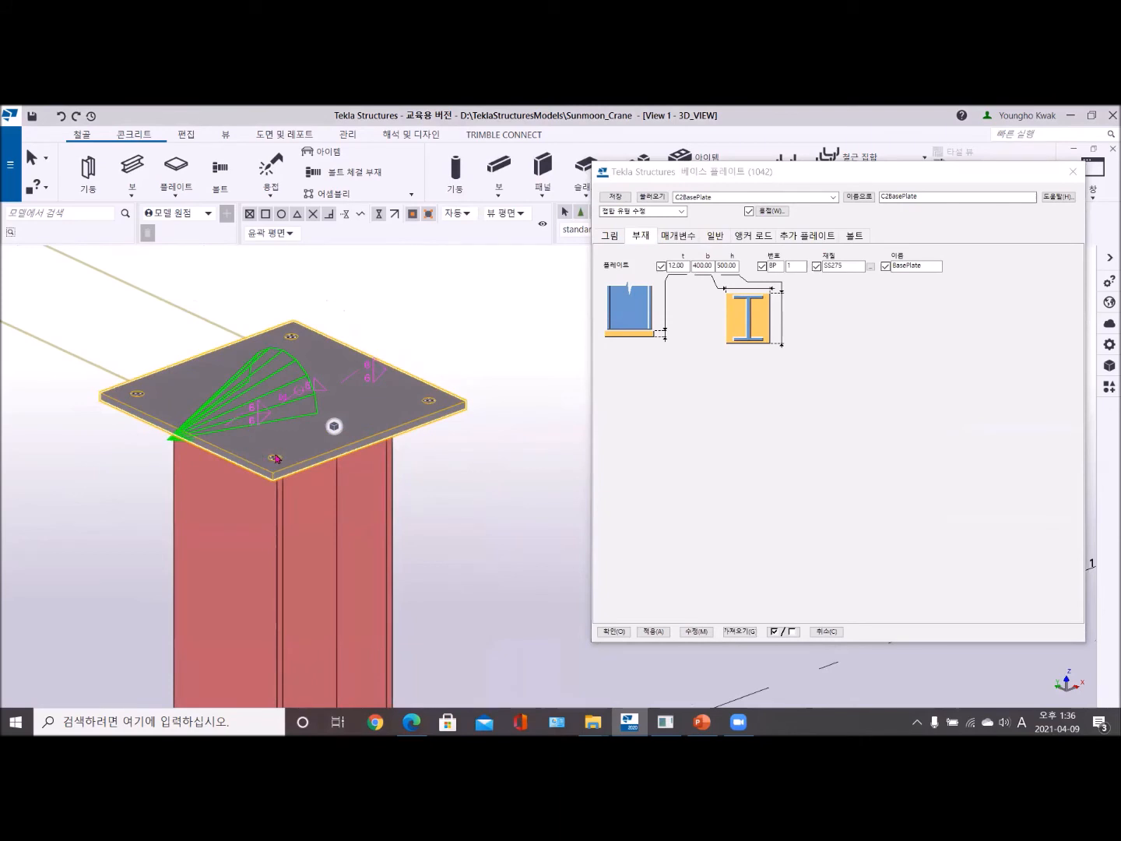
mouse_move(335, 427)
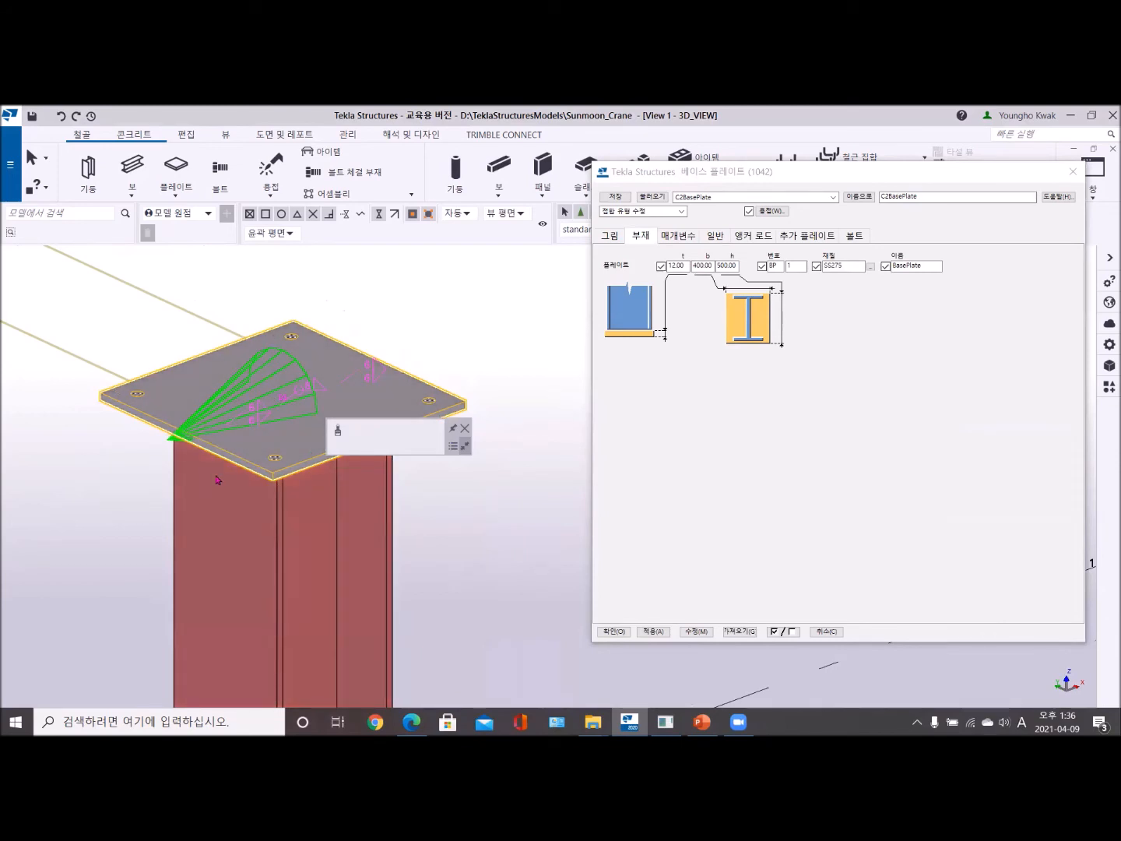
left_click(854, 237)
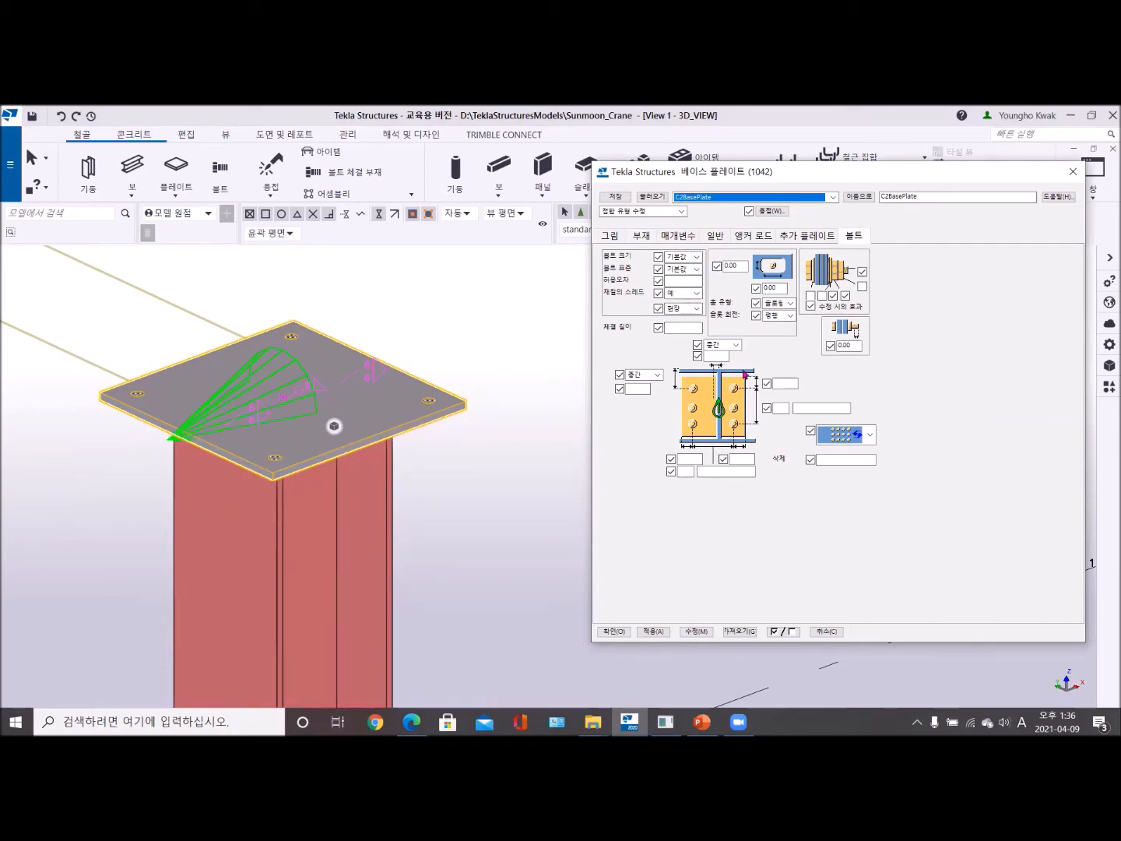
left_click(693, 271)
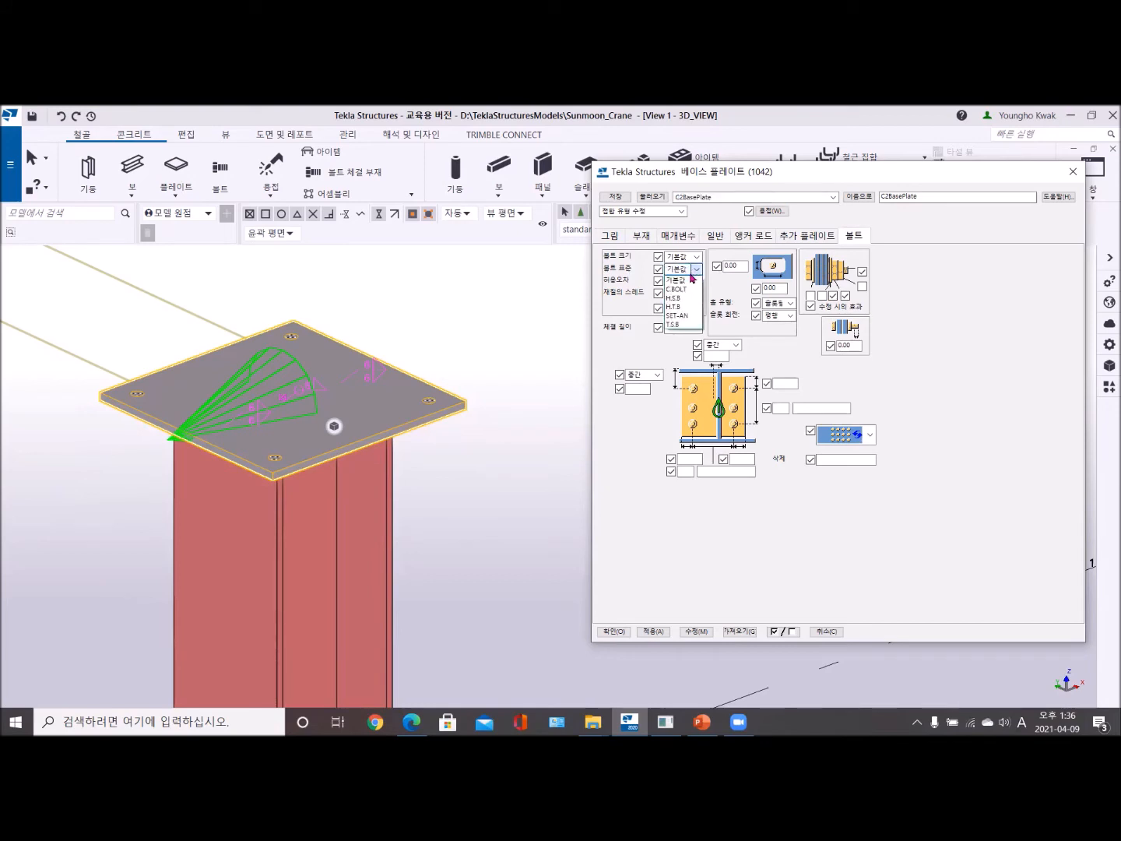
left_click(679, 327)
left_click(698, 256)
left_click(684, 305)
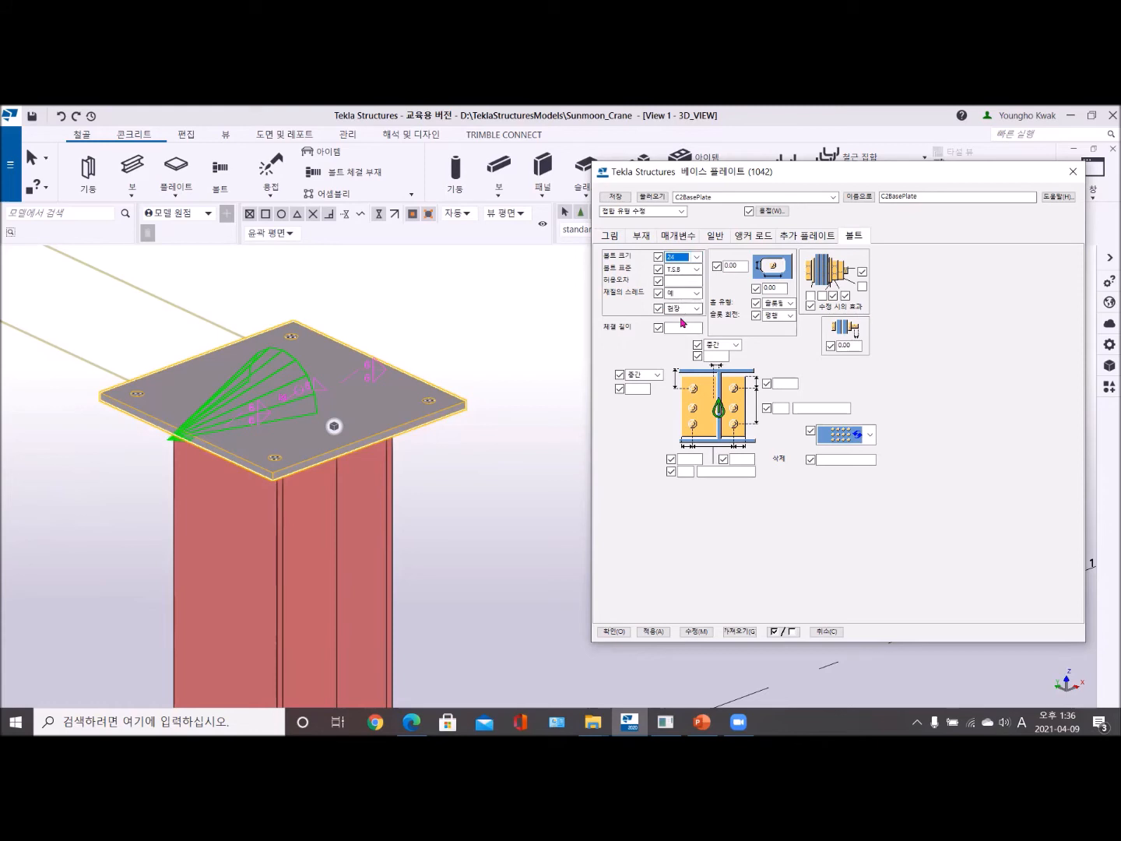
left_click(683, 281)
type("5")
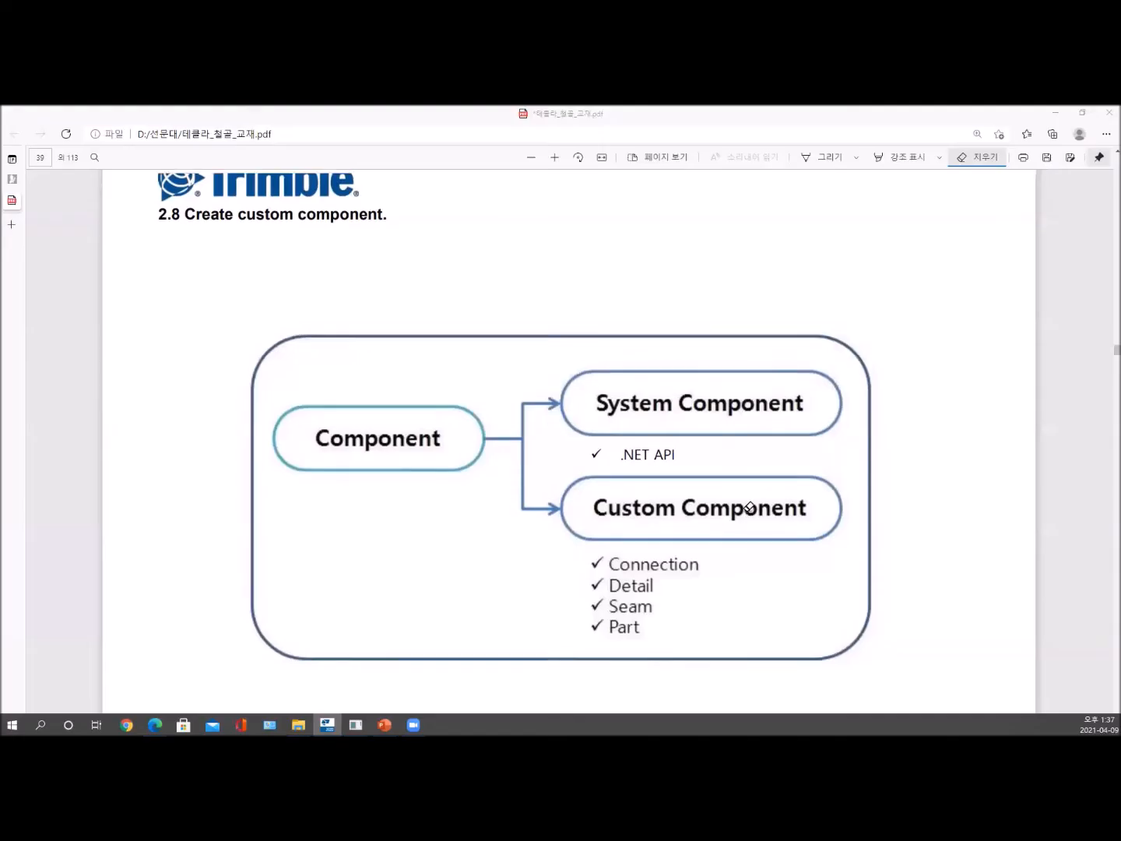
- Switch to the steel textbook PDF and examine the bolt spacings and edge distances of DET.# B on page 32
scroll(748, 507, "down", 15)
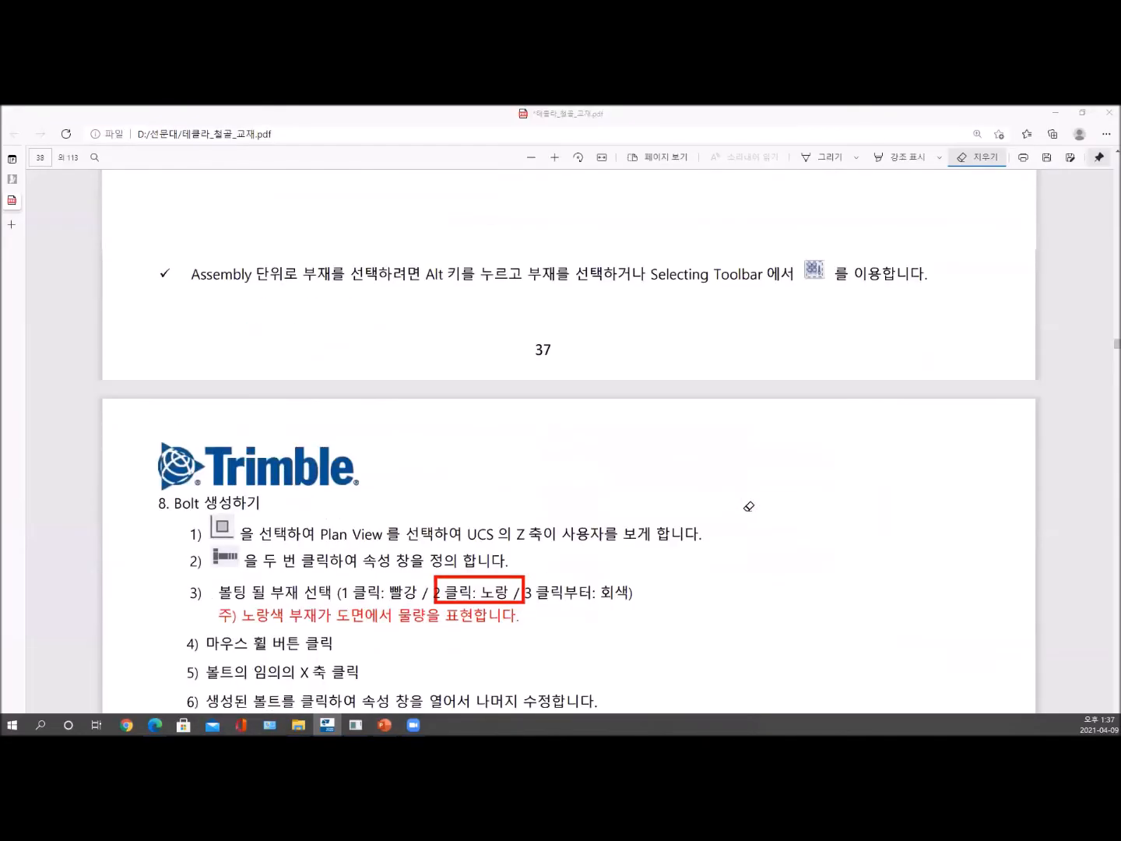
scroll(748, 506, "up", 5)
scroll(749, 506, "up", 20)
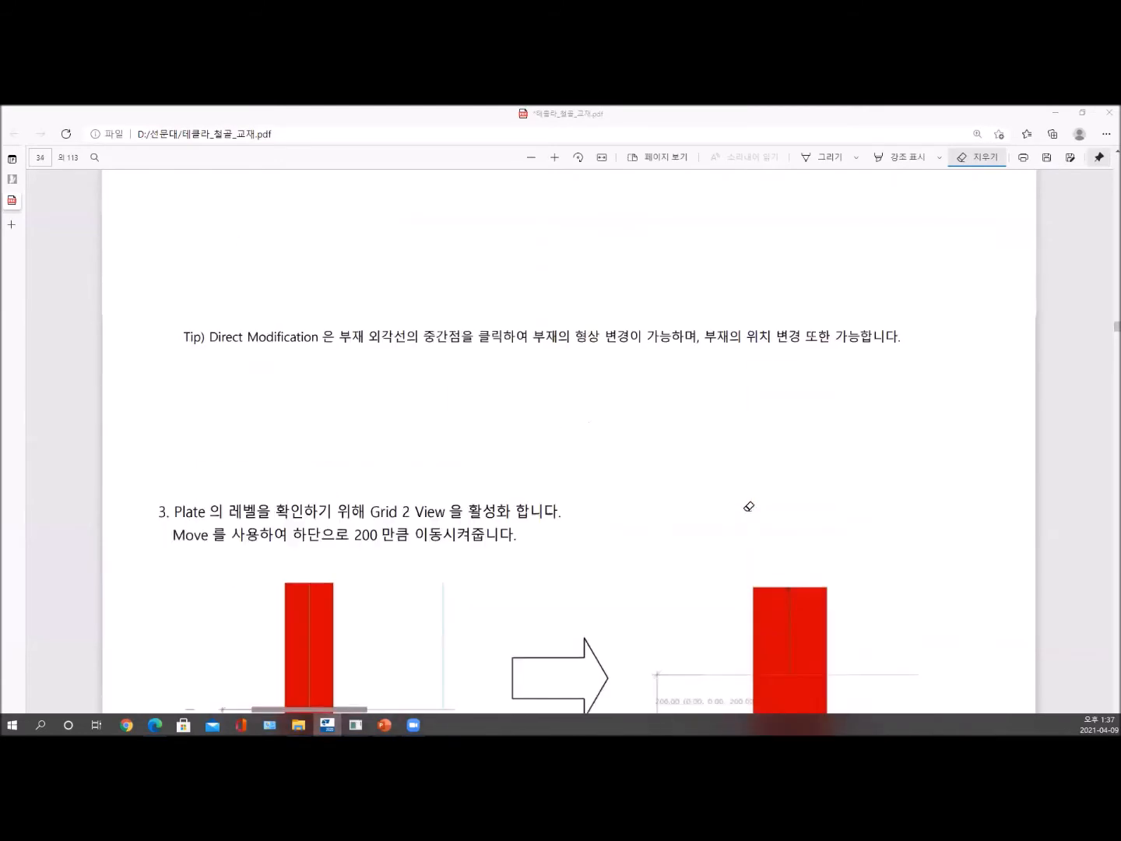
scroll(749, 507, "up", 15)
scroll(749, 507, "down", 3)
scroll(748, 507, "up", 5)
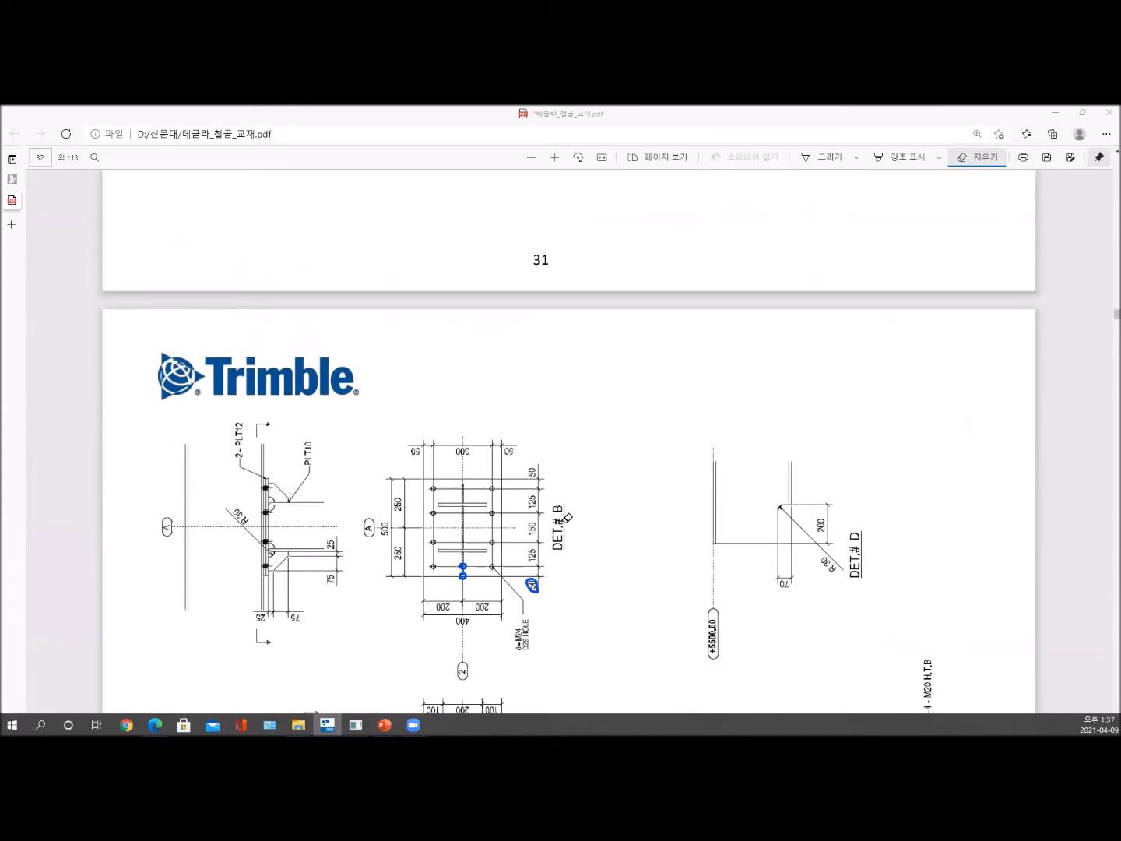
scroll(456, 506, "up", 2, "ctrl")
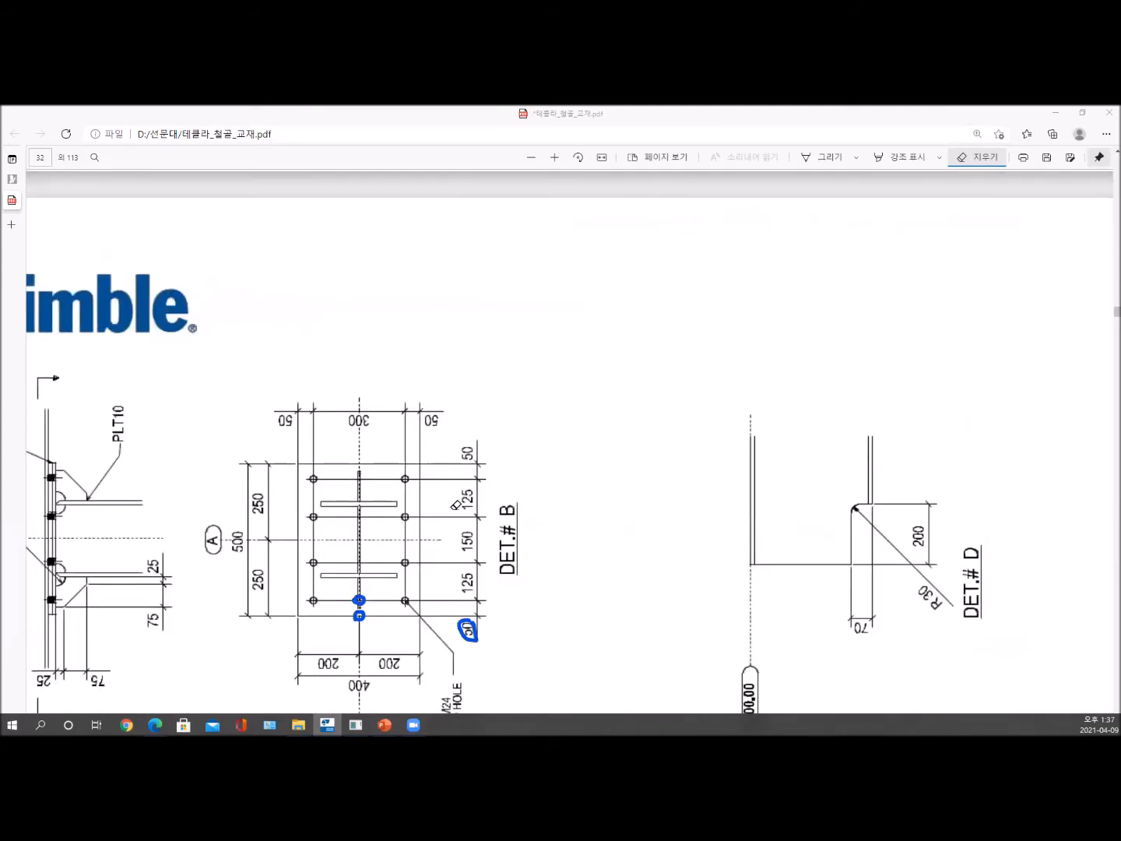
scroll(433, 515, "up", 1, "ctrl")
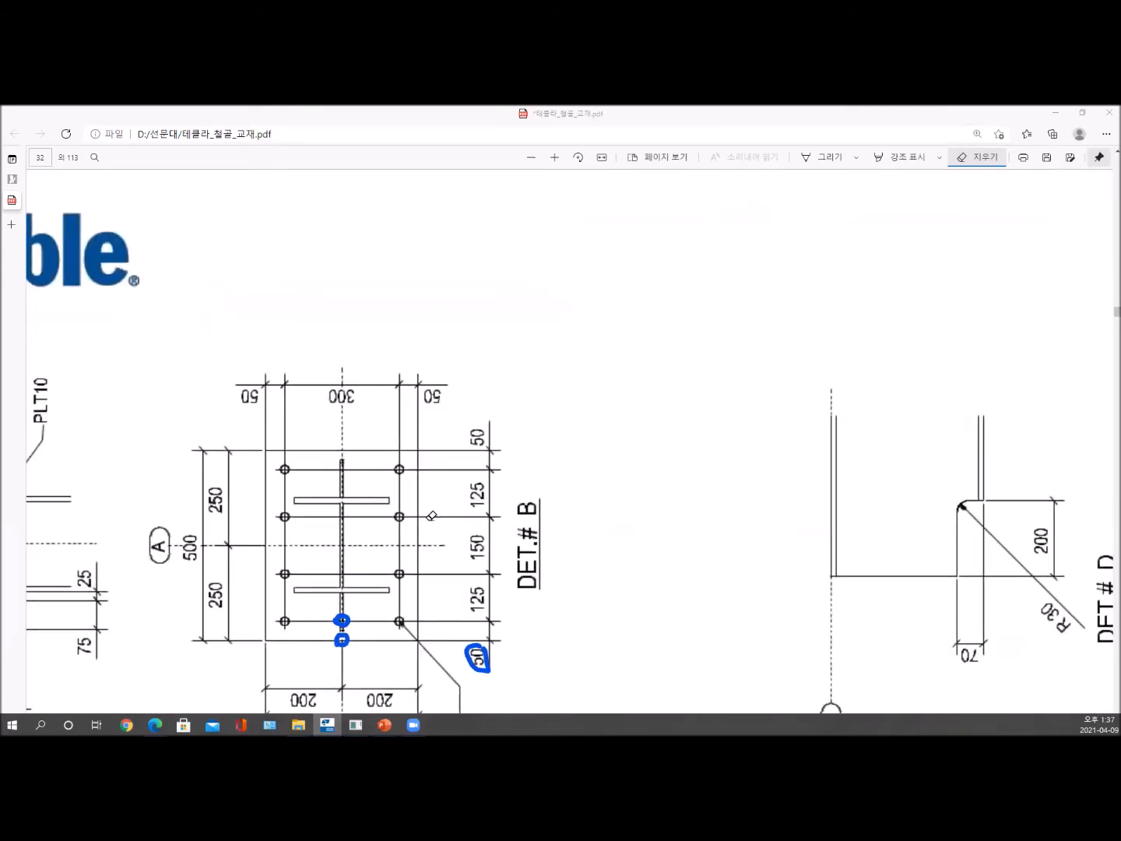
scroll(431, 515, "down", 2)
scroll(432, 514, "up", 1)
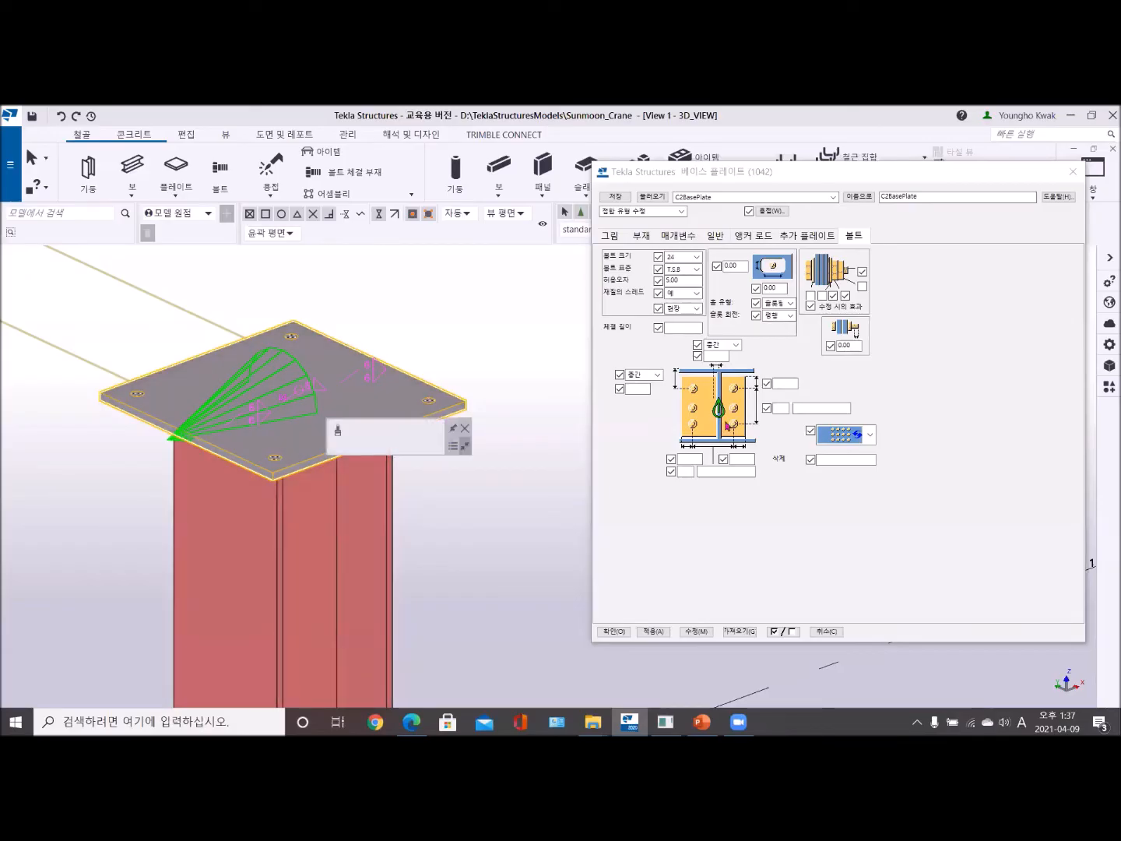
- Set the bolt group's vertical layout to a 50 edge distance and 4 bolts with 125 spacing
left_click(784, 381)
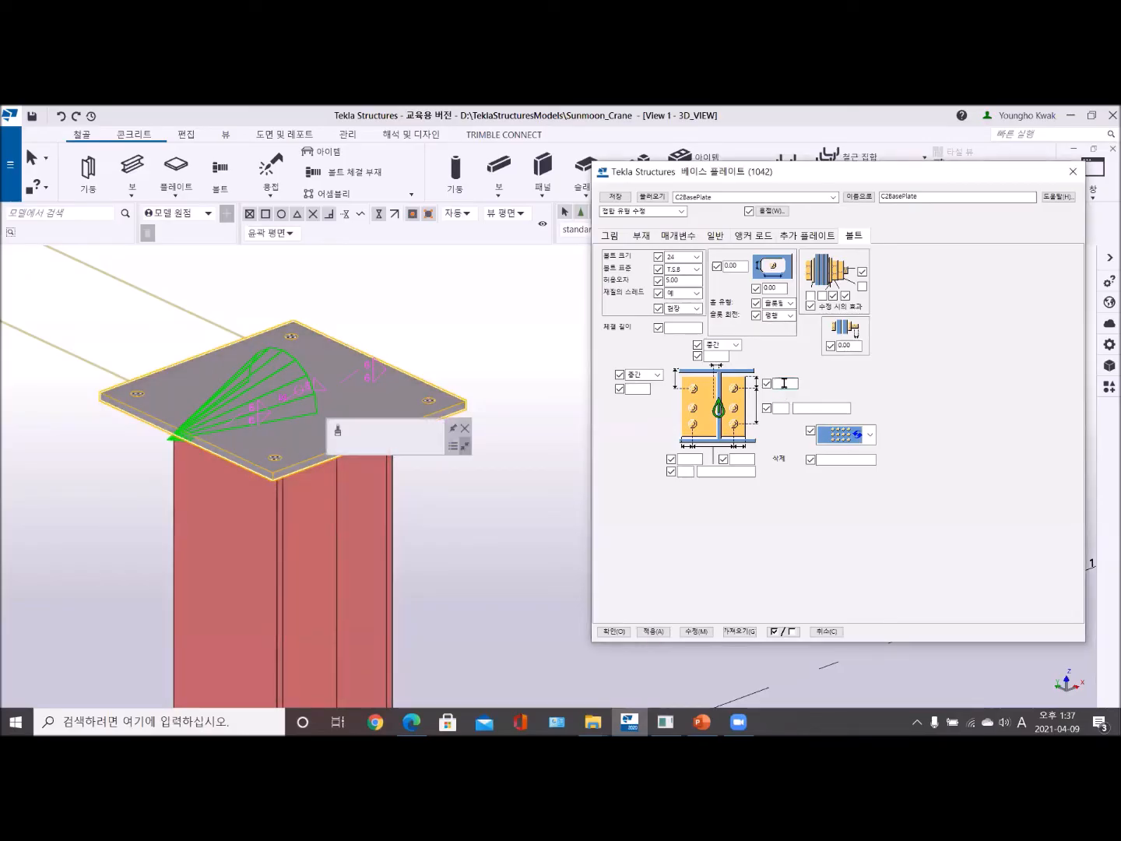
type("3")
left_click(805, 409)
type("125")
left_click(782, 408)
type("4")
- Set 2 bolts horizontally with 300 spacing and 50 edge distances on both sides, apply the changes to the base plate, and close its properties
left_click(691, 459)
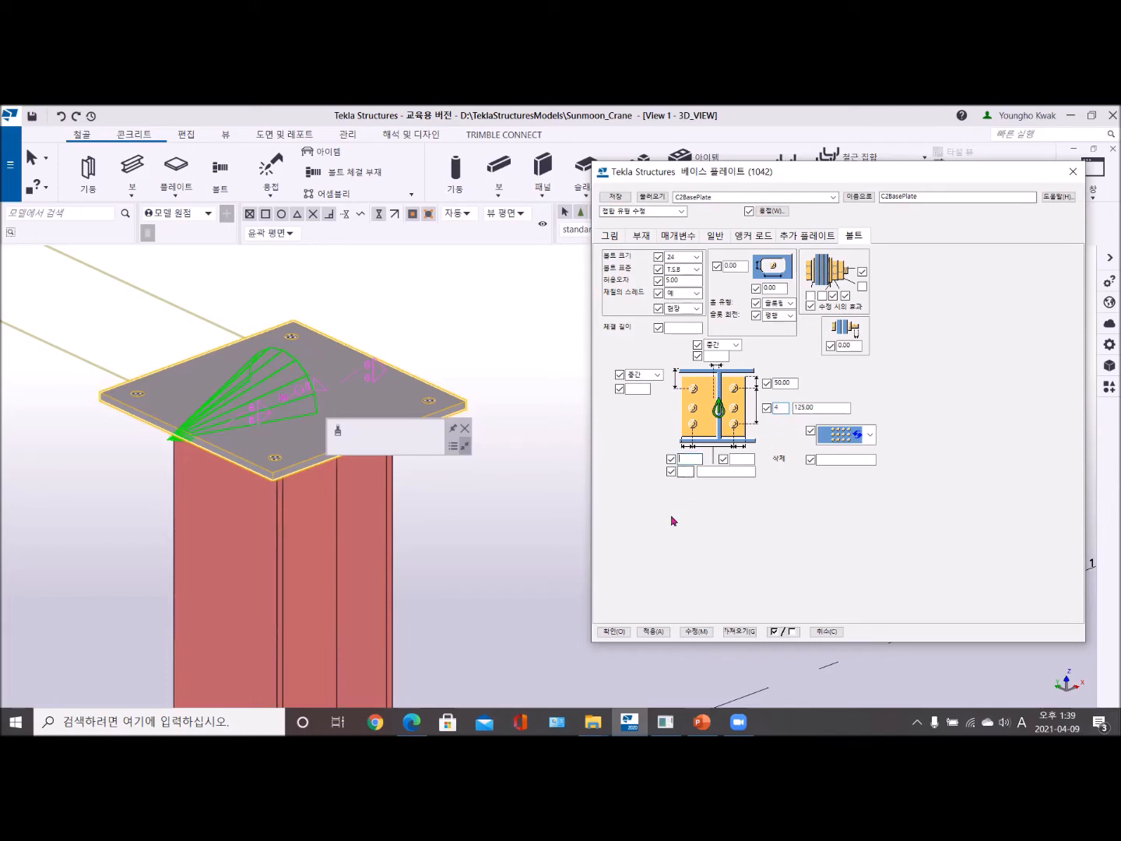
type("50")
left_click(749, 459)
type("50")
left_click(727, 471)
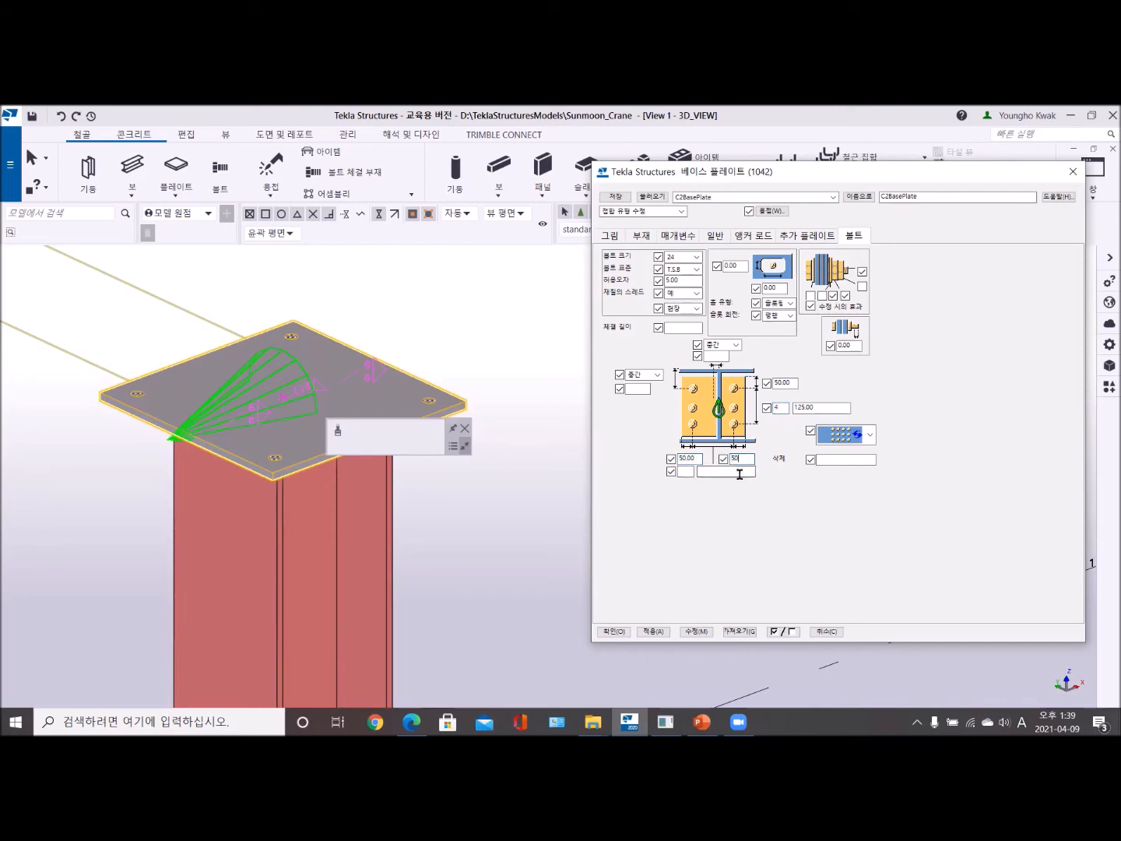
type("ㅋ00")
left_click(684, 471)
type("ㅋ")
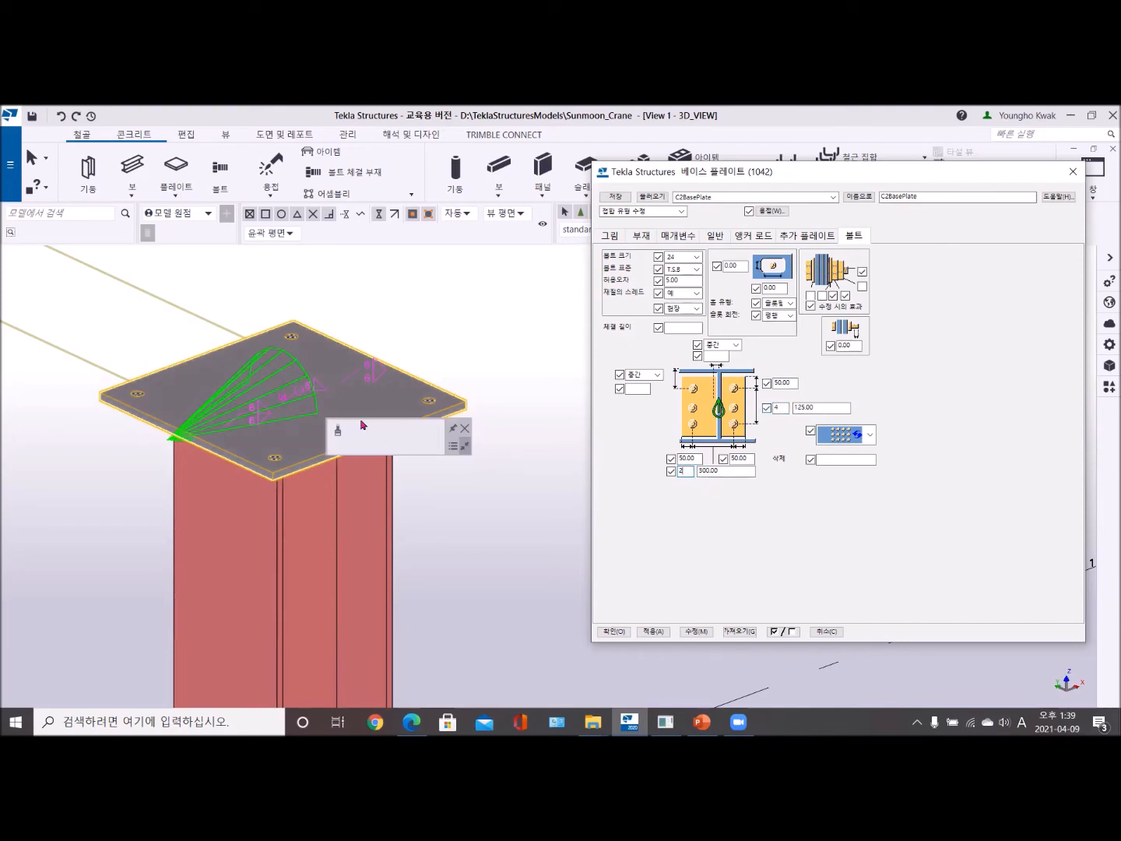
left_click(697, 632)
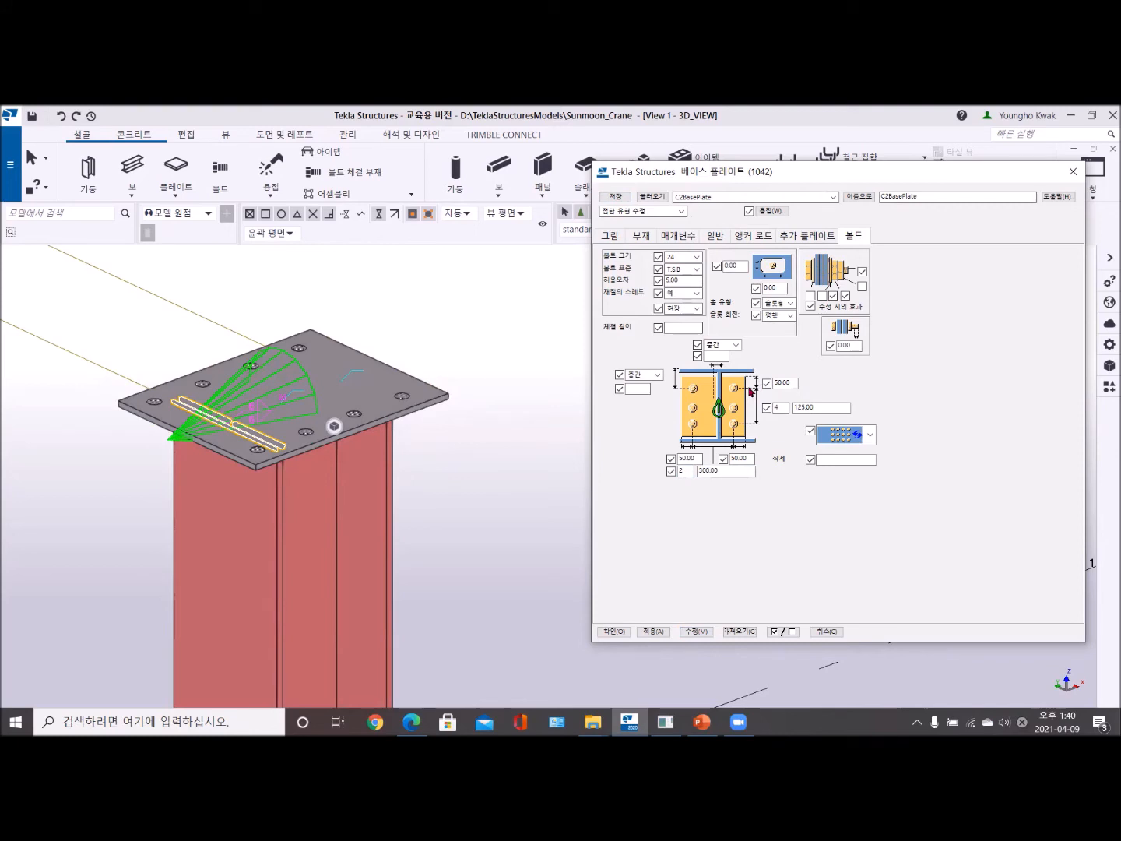
left_click(1073, 172)
- Switch from the 3D view to the FFL plan view and bring the grid 1 columns into sight
scroll(471, 554, "down", 6)
middle_click_drag(521, 565, 575, 505)
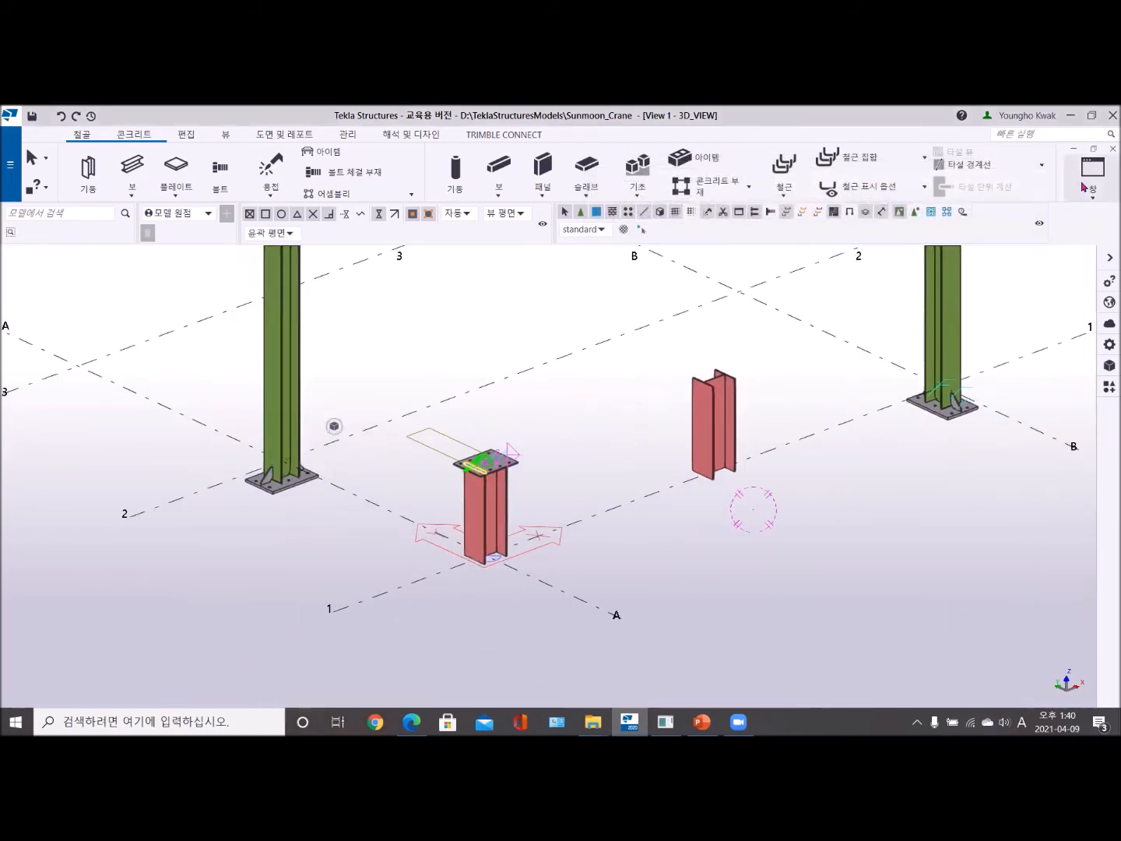
left_click(1096, 204)
left_click(1041, 319)
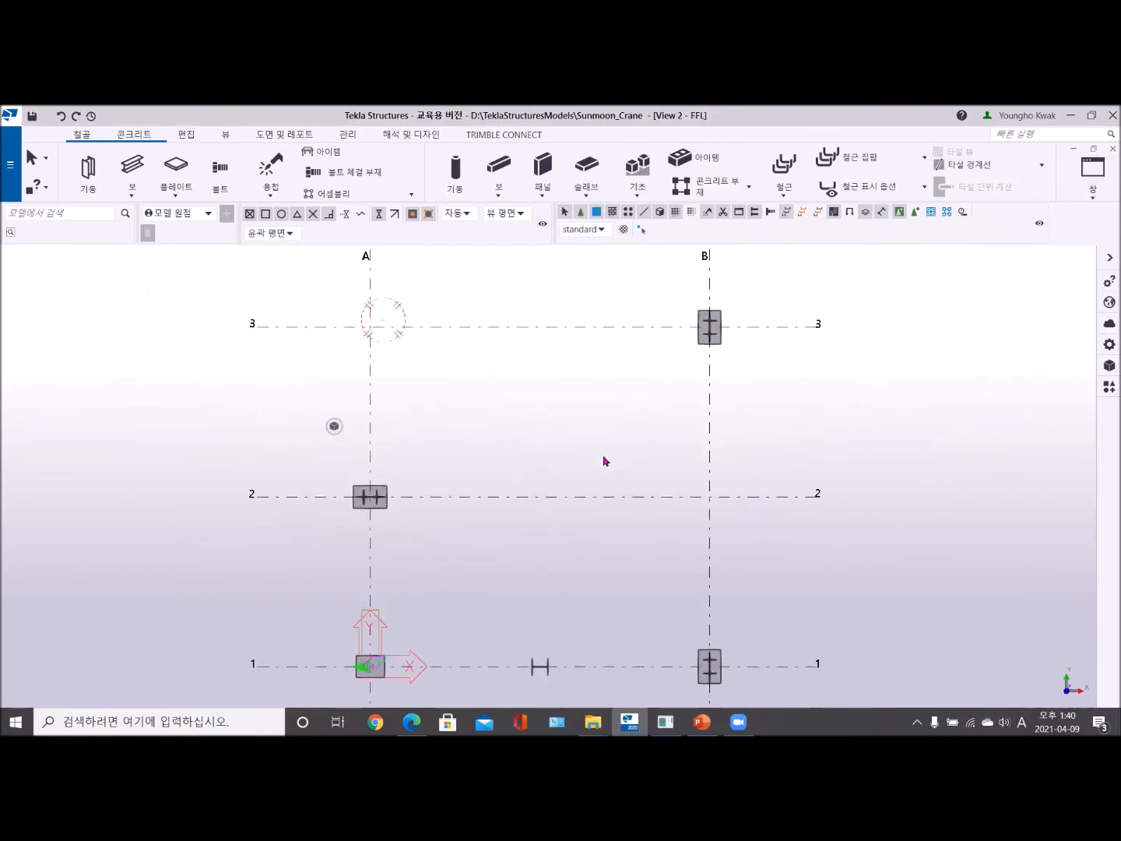
middle_click_drag(450, 429, 495, 388)
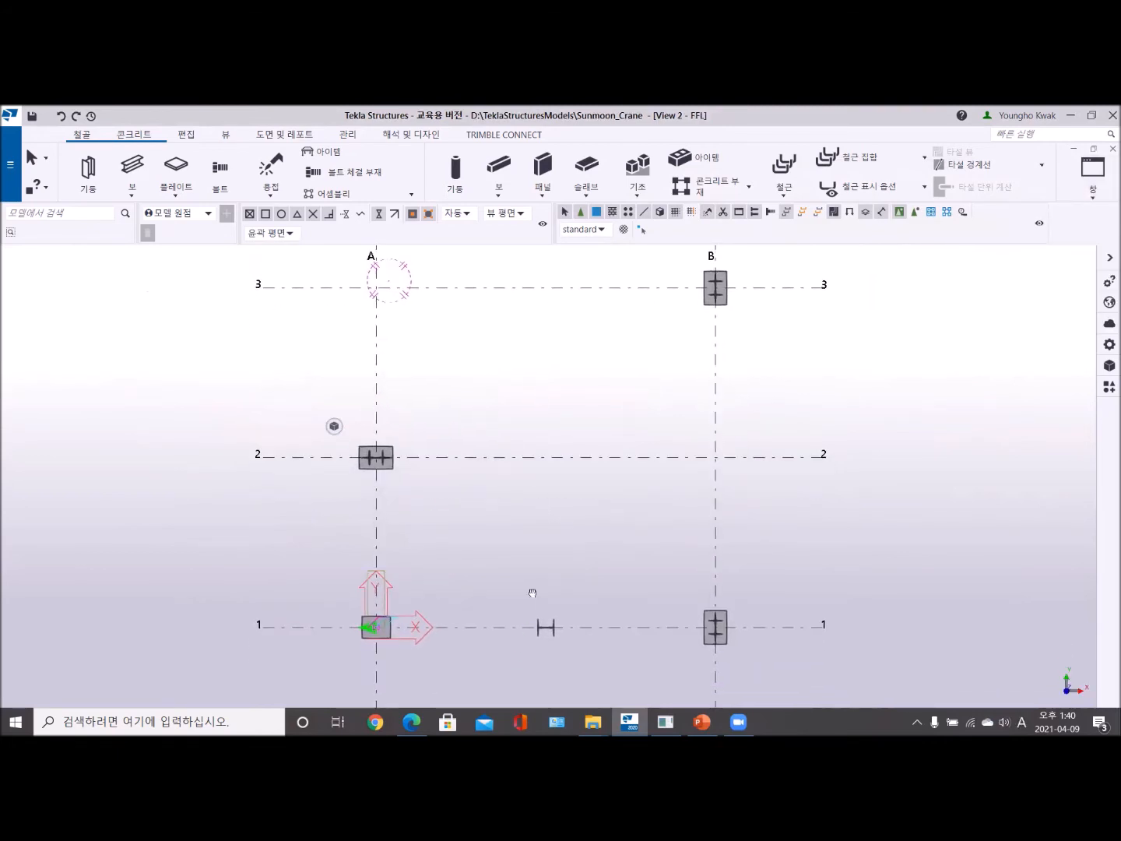
- Check the FFL view's upward and downward depth settings with the A-1 base plate in sight
middle_click_drag(530, 627, 492, 517)
scroll(367, 495, "up", 6)
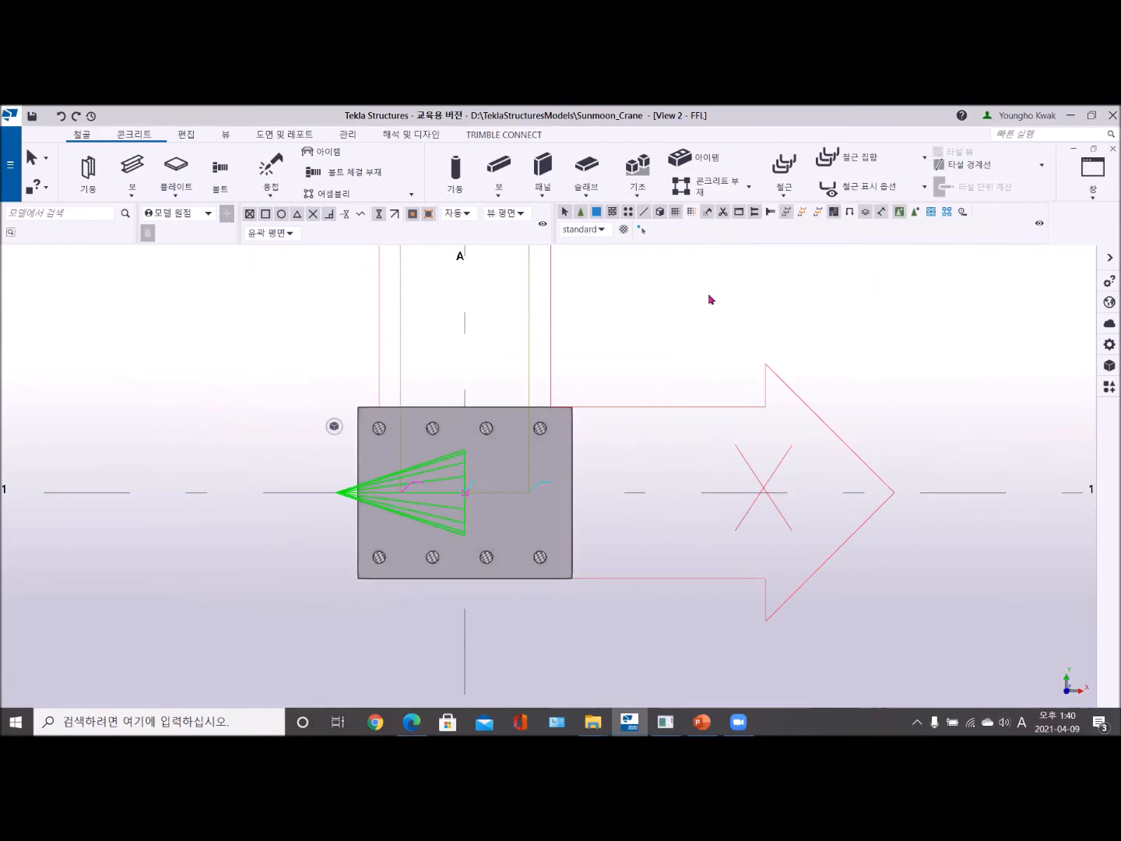
double_click(709, 297)
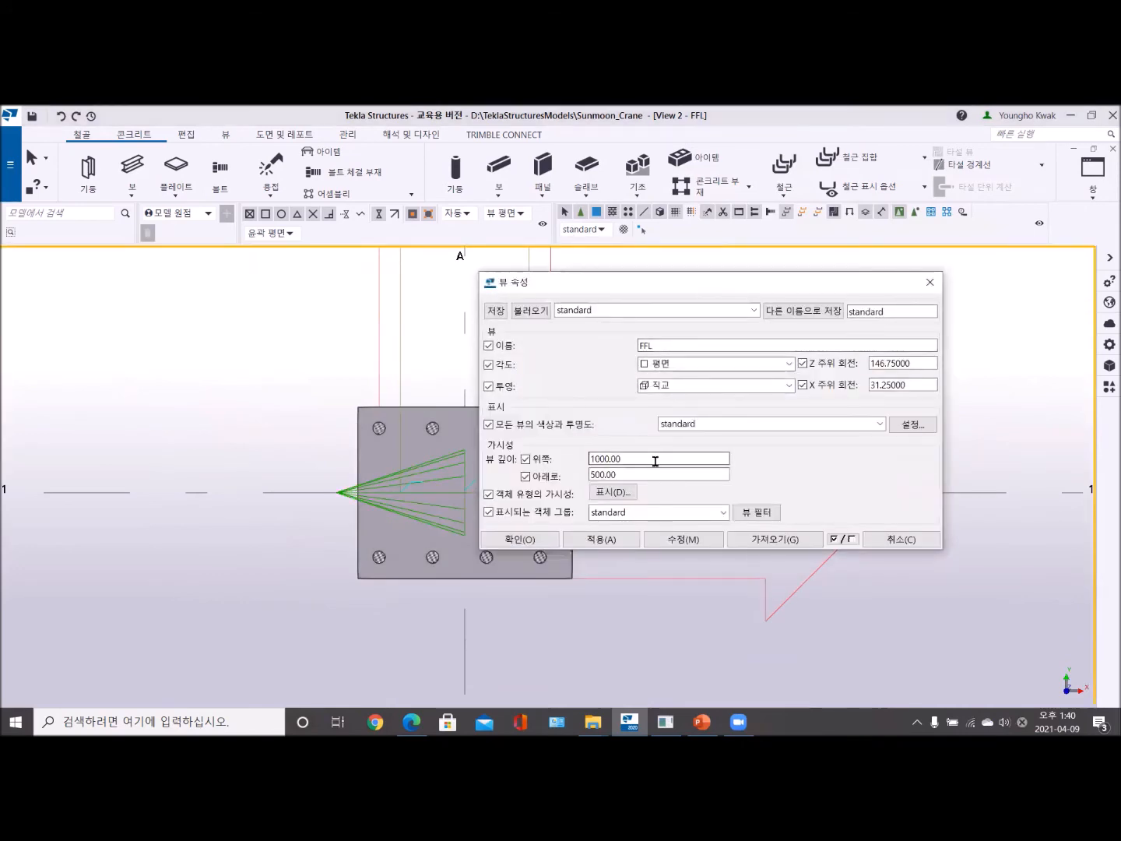
left_click_drag(640, 458, 587, 460)
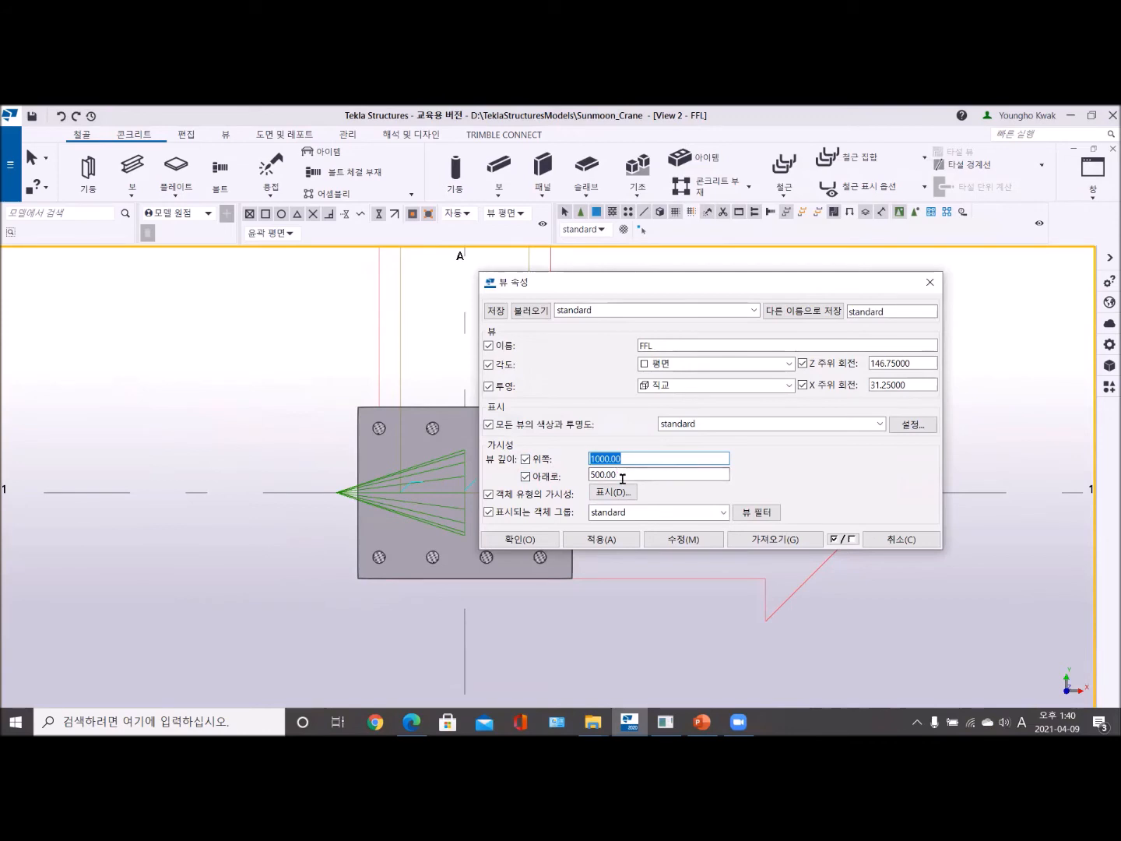
left_click(524, 539)
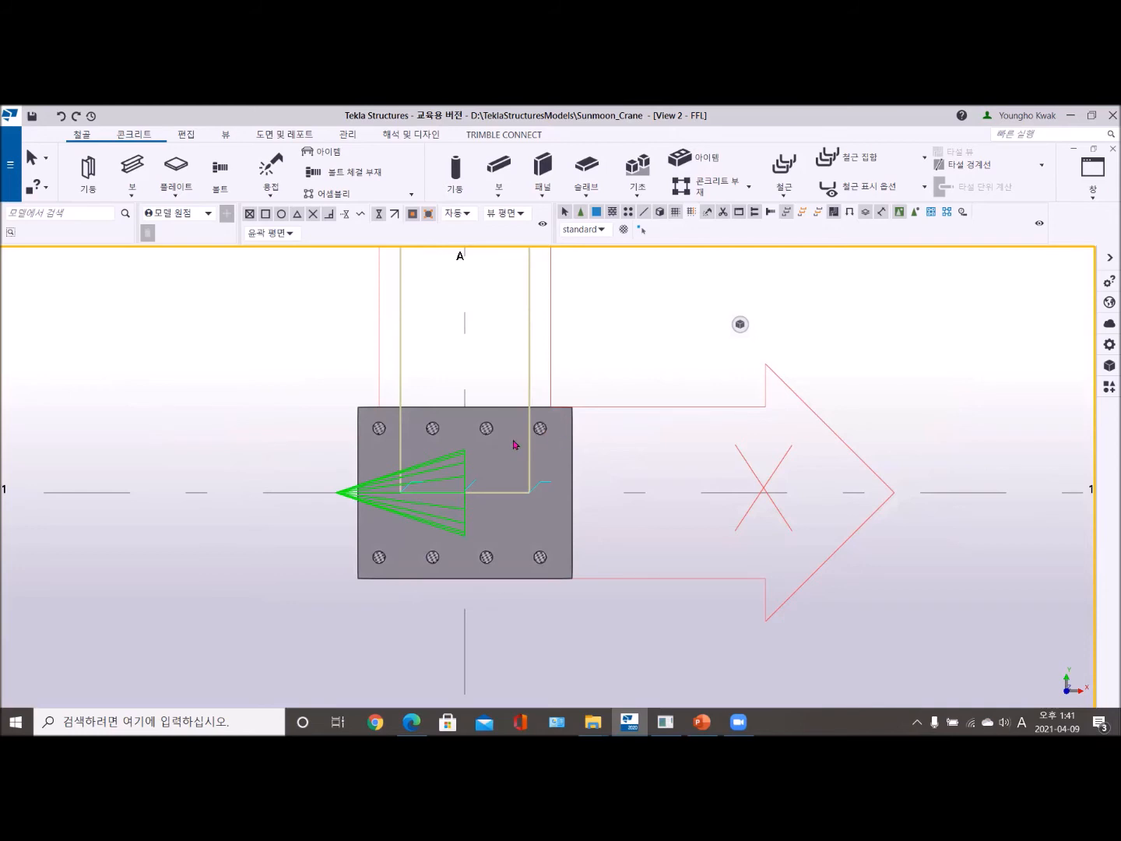
- Review the bolt settings of the A-1 Base plate (1042) component, close them and check what its bolts select
scroll(519, 443, "up", 4)
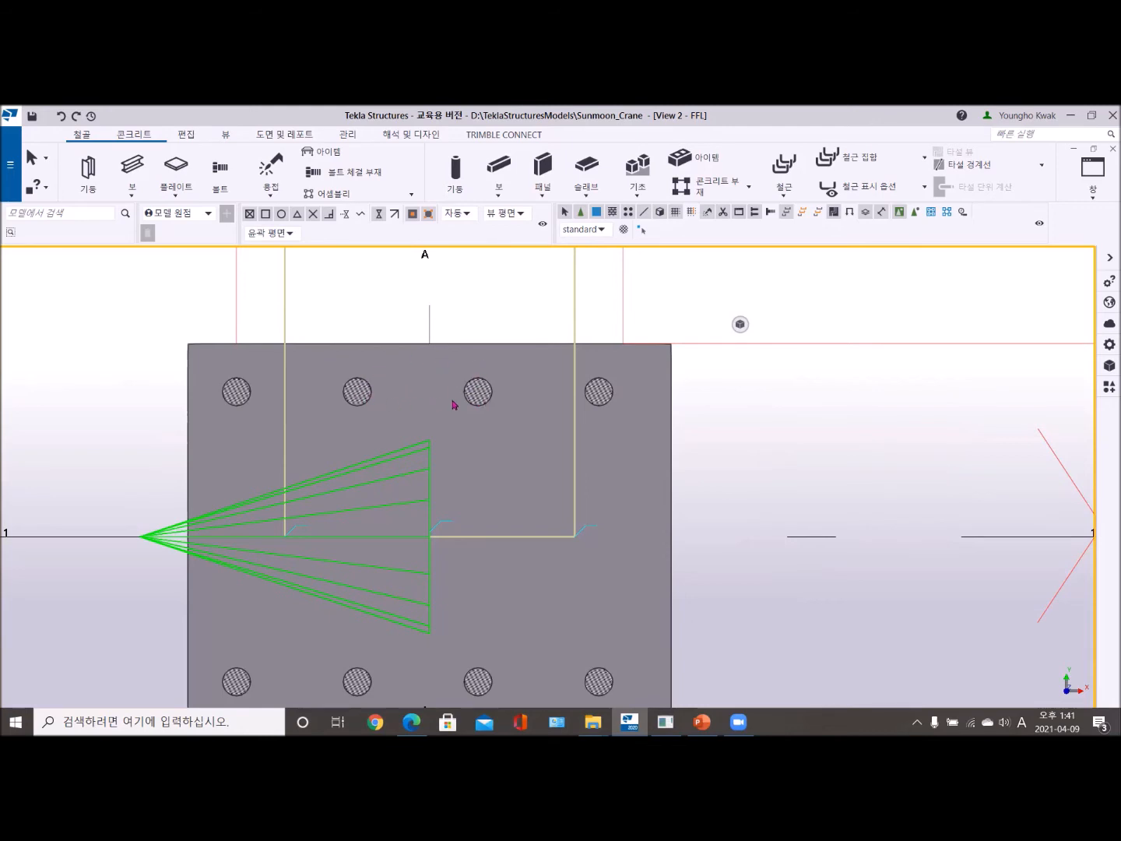
double_click(381, 485)
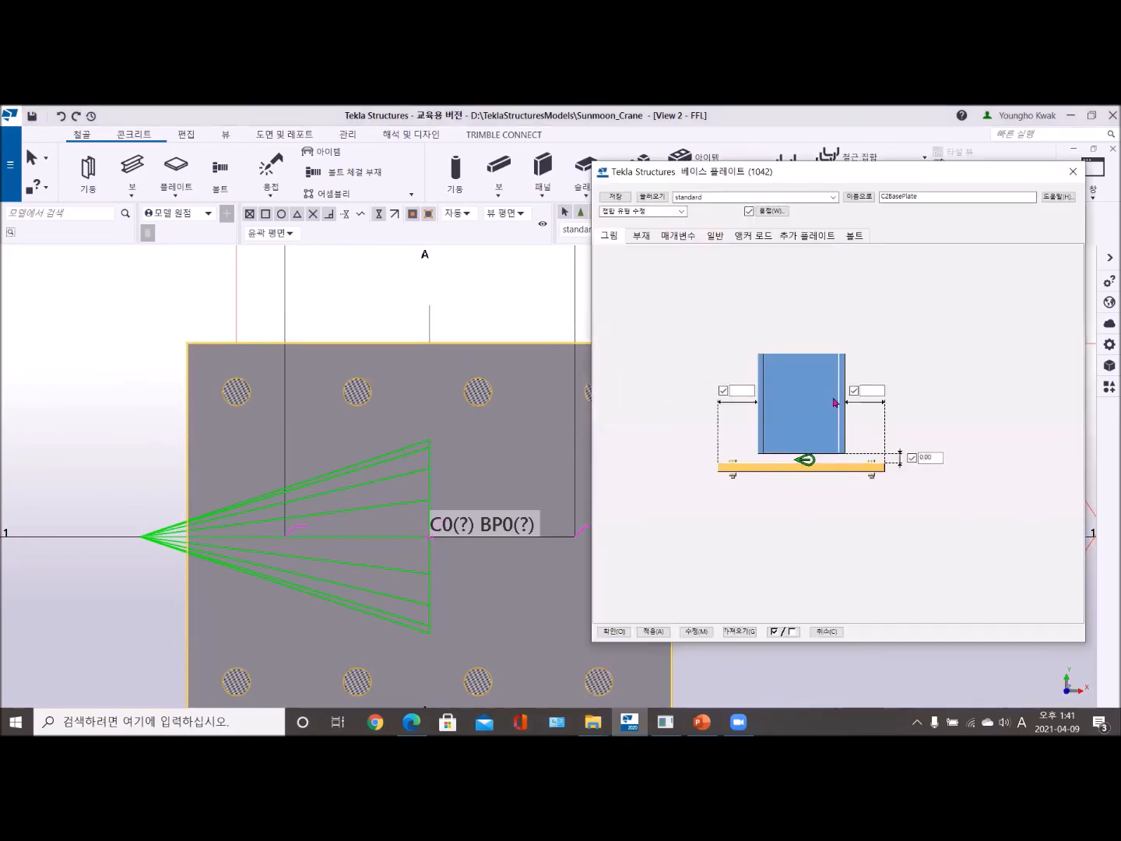
left_click(858, 237)
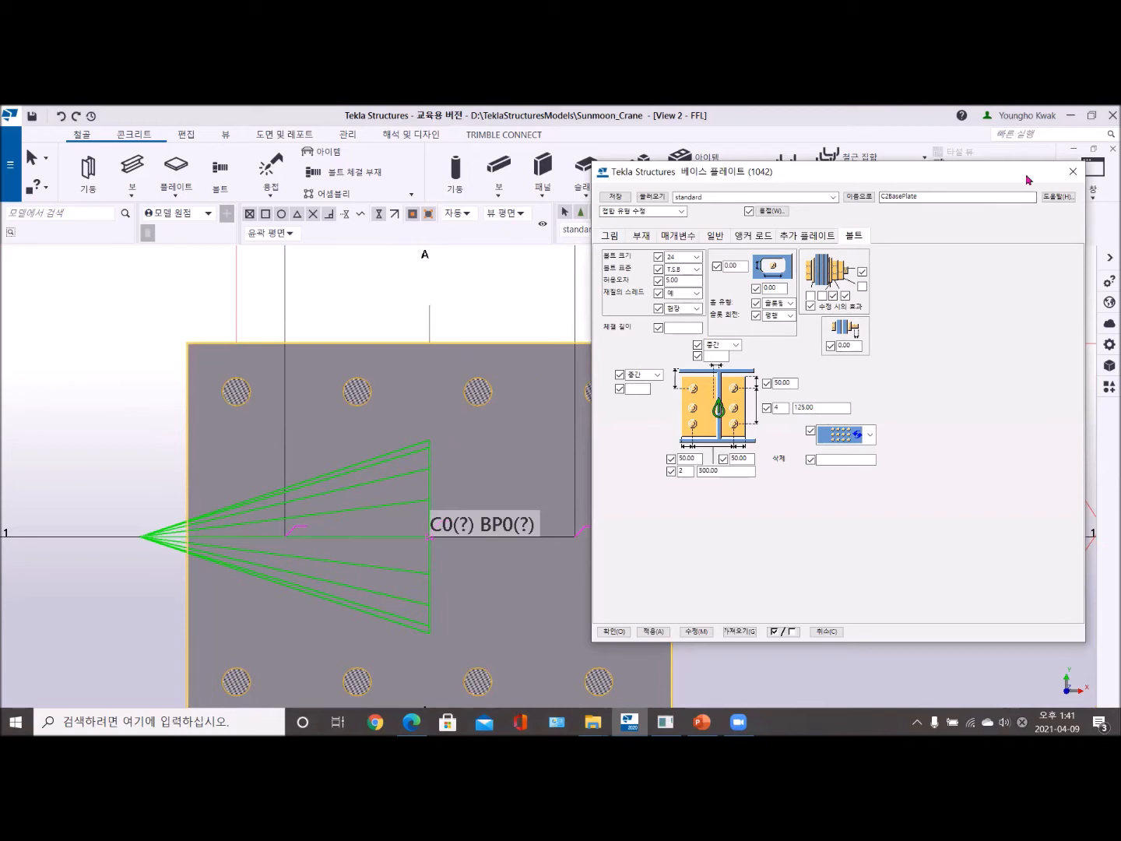
left_click(1072, 172)
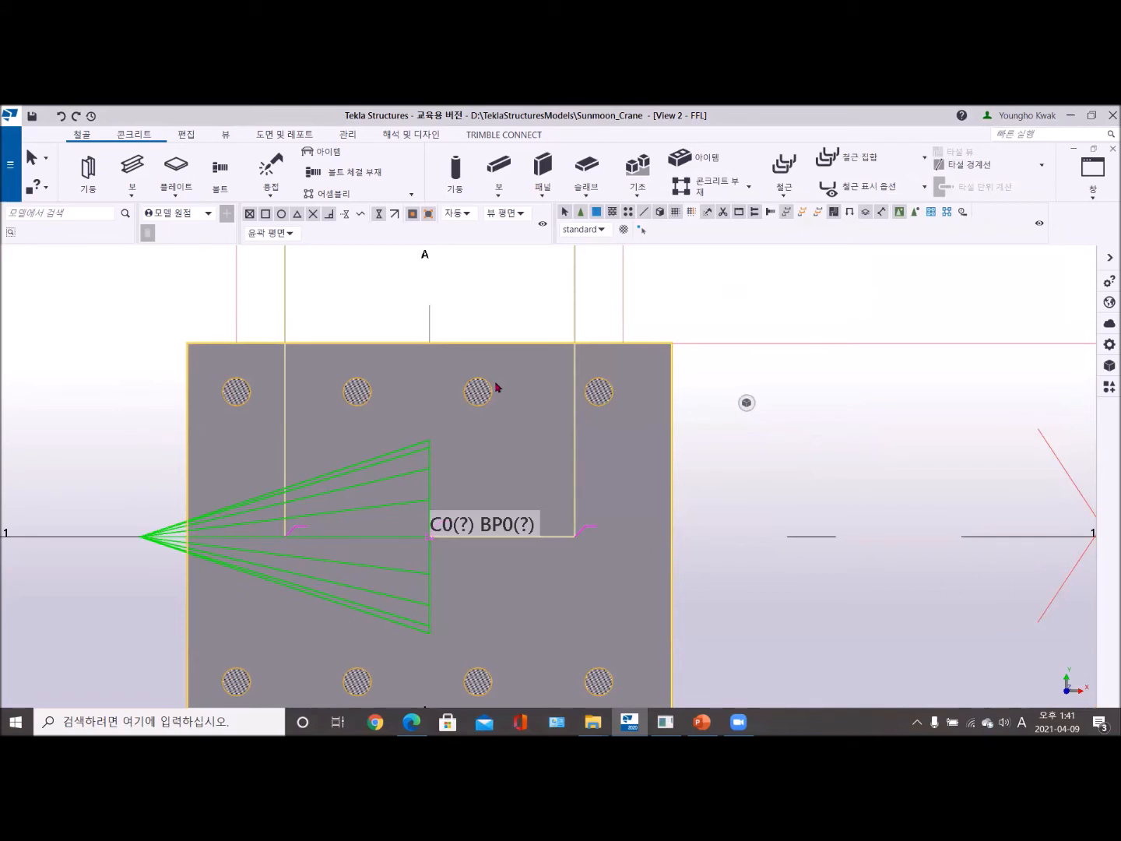
left_click(655, 303)
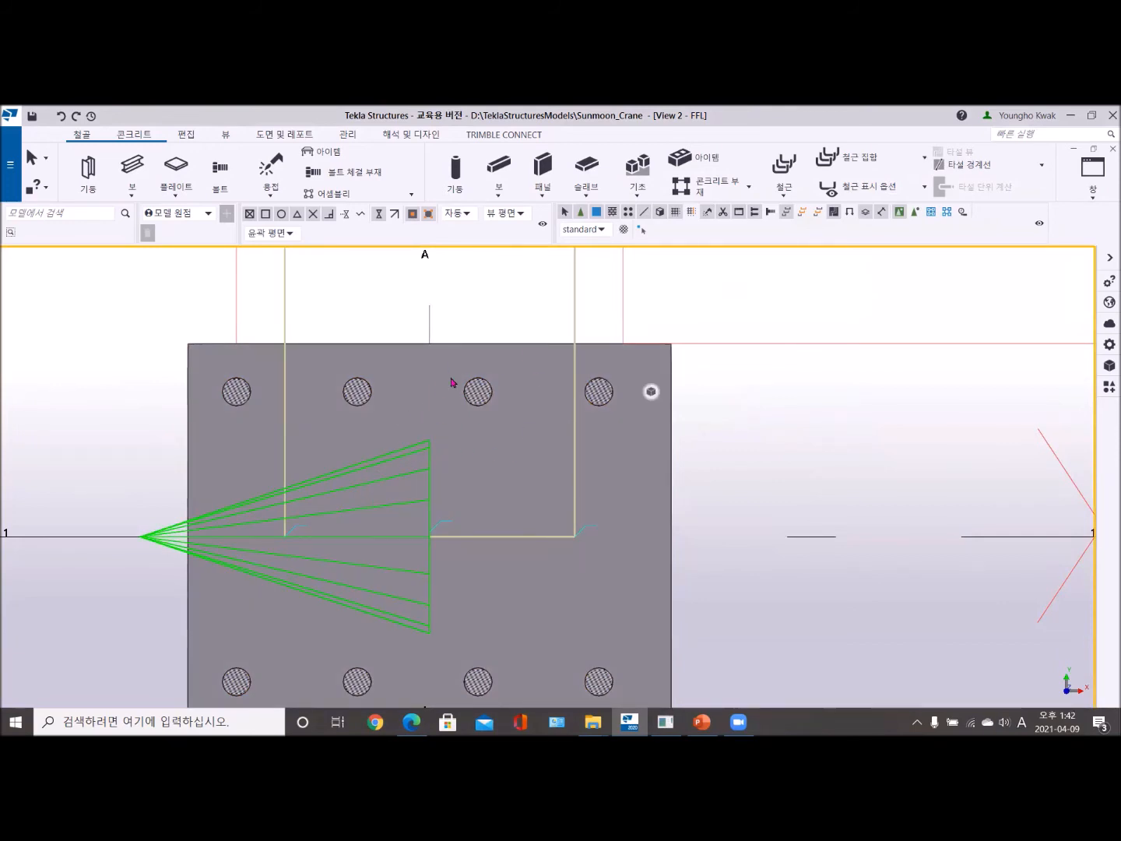
left_click(484, 394)
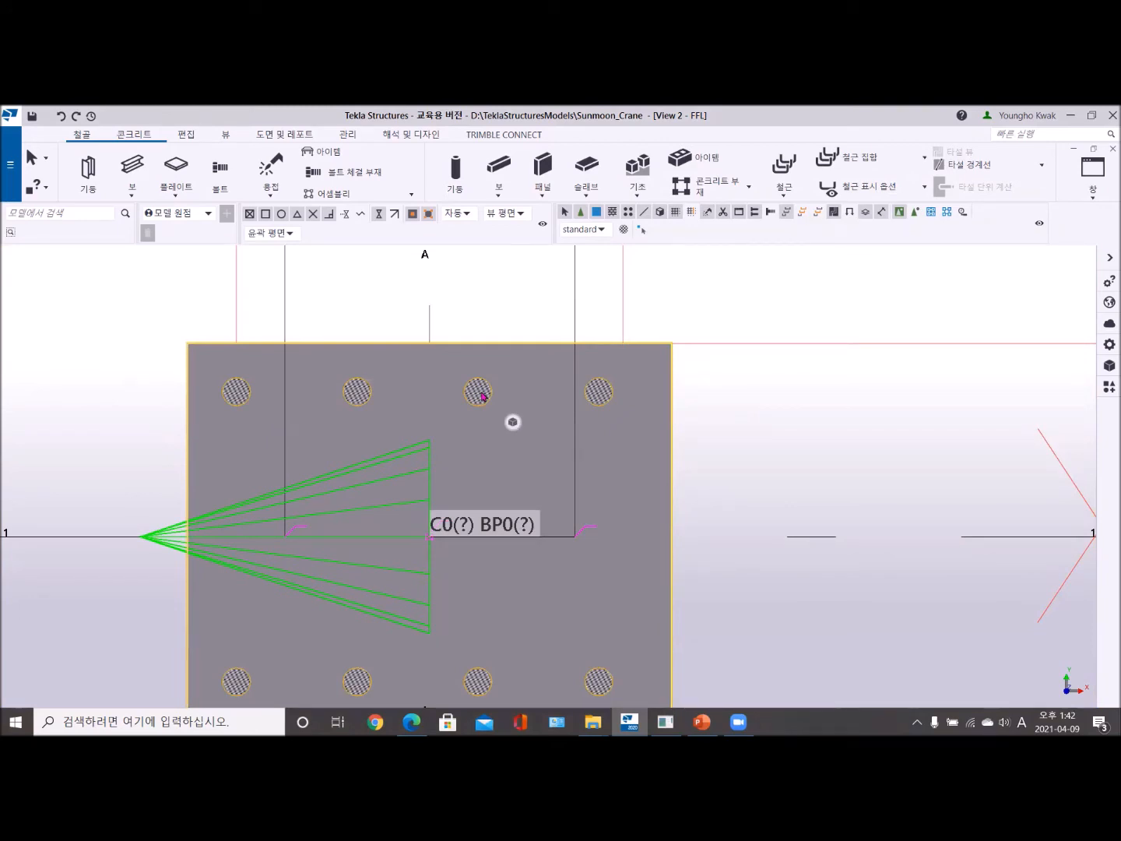
left_click(694, 312)
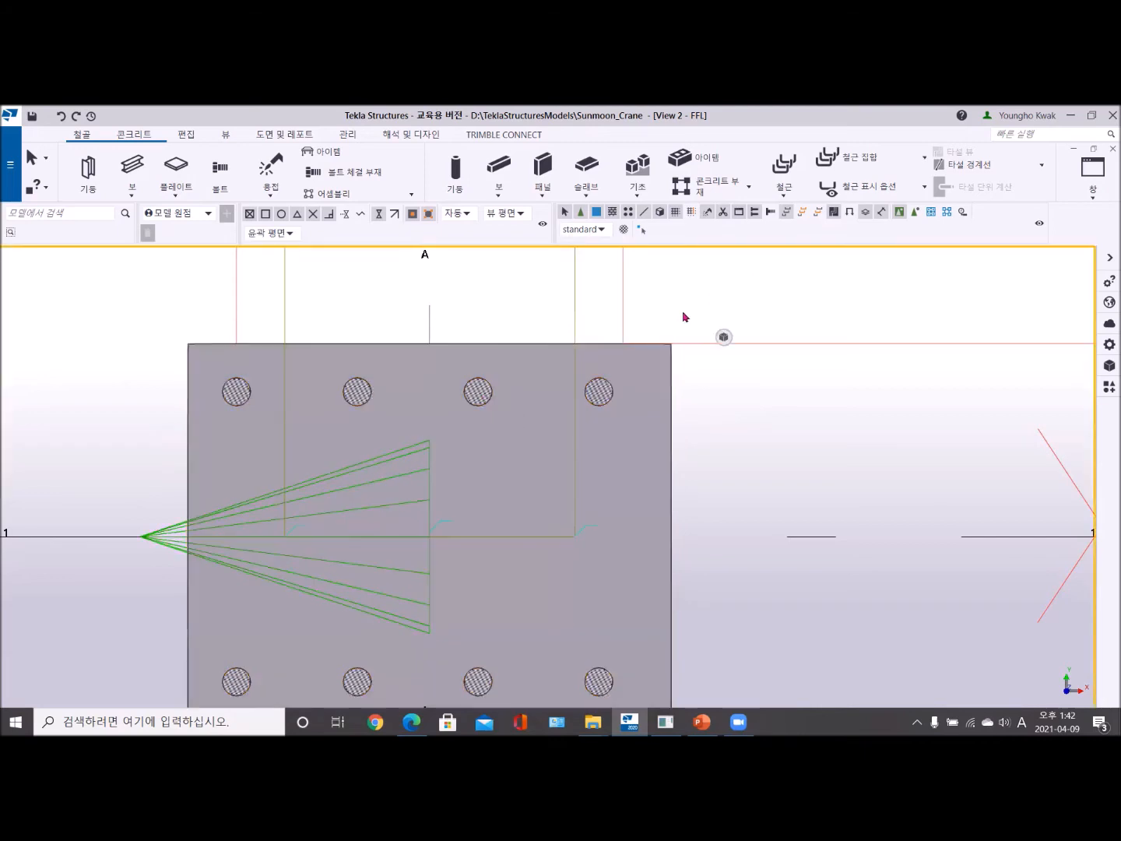
- Measure the bolt spacings and edge distances of the A-1 base plate with the bolt spacing measurement
scroll(418, 433, "down", 3)
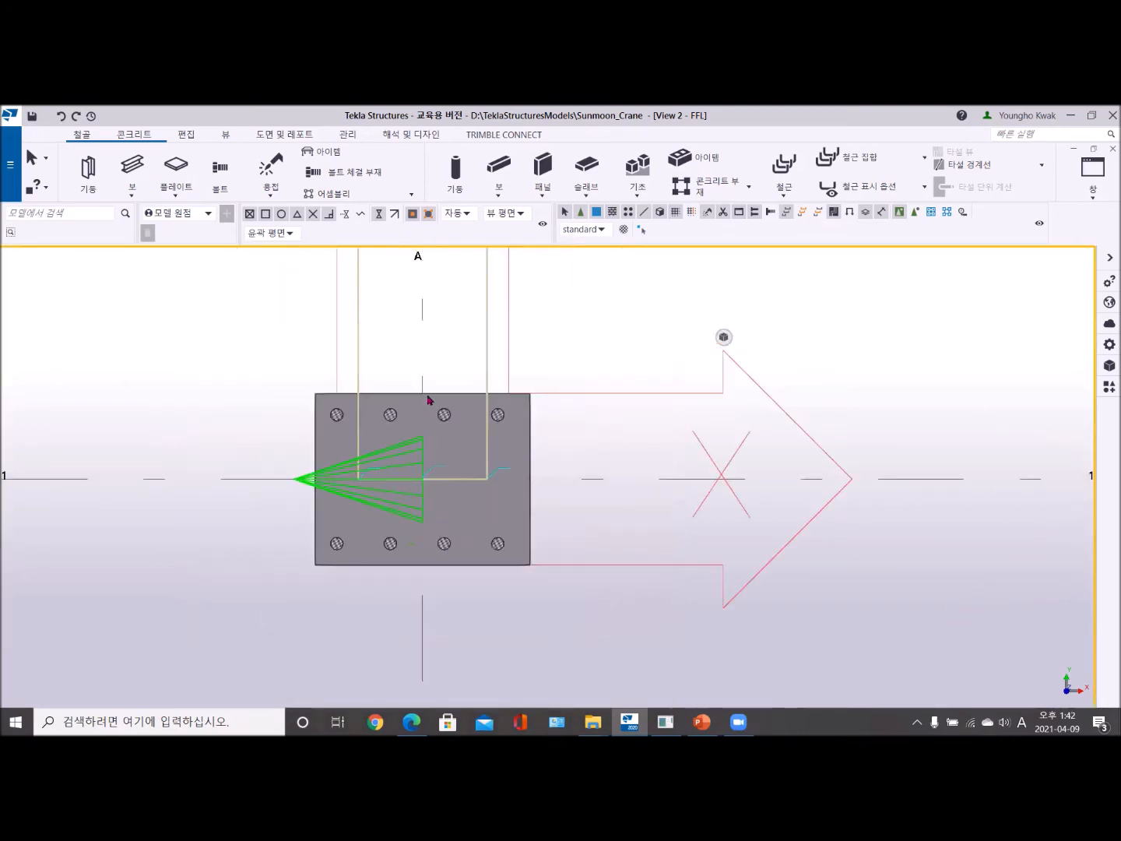
left_click(186, 137)
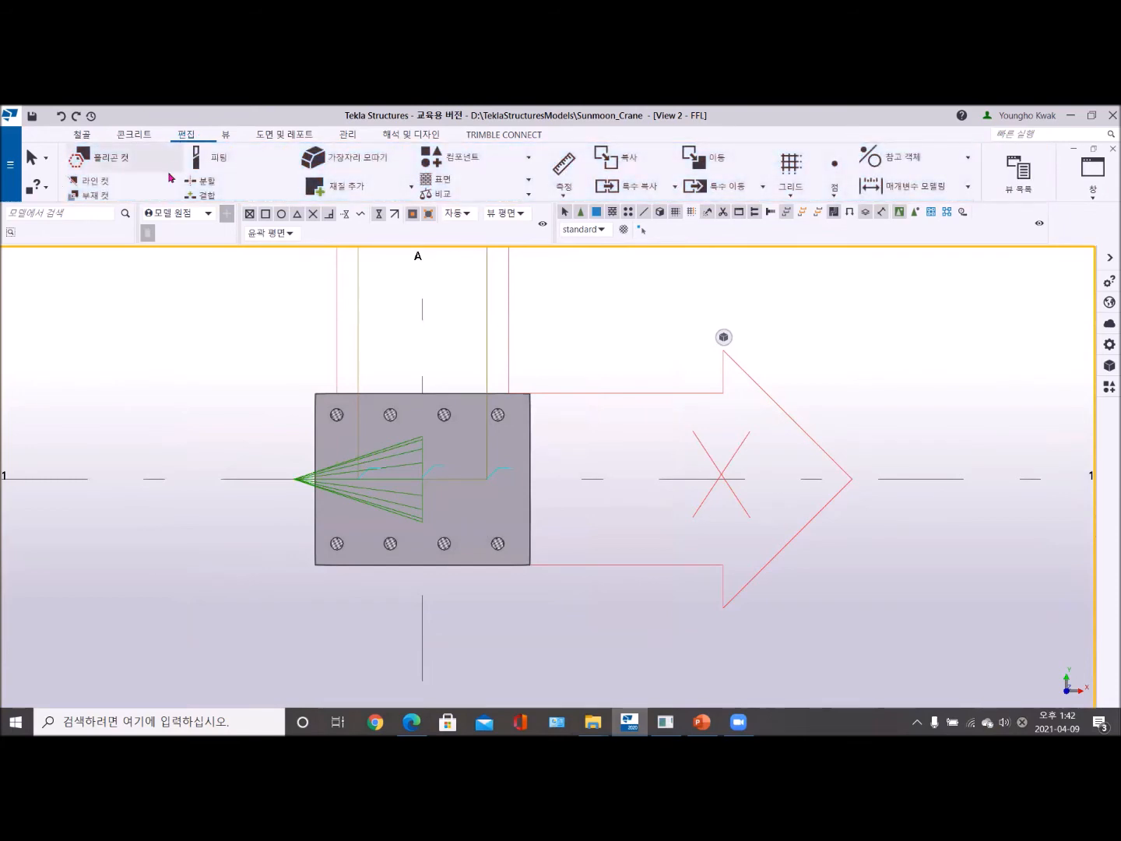
left_click(563, 194)
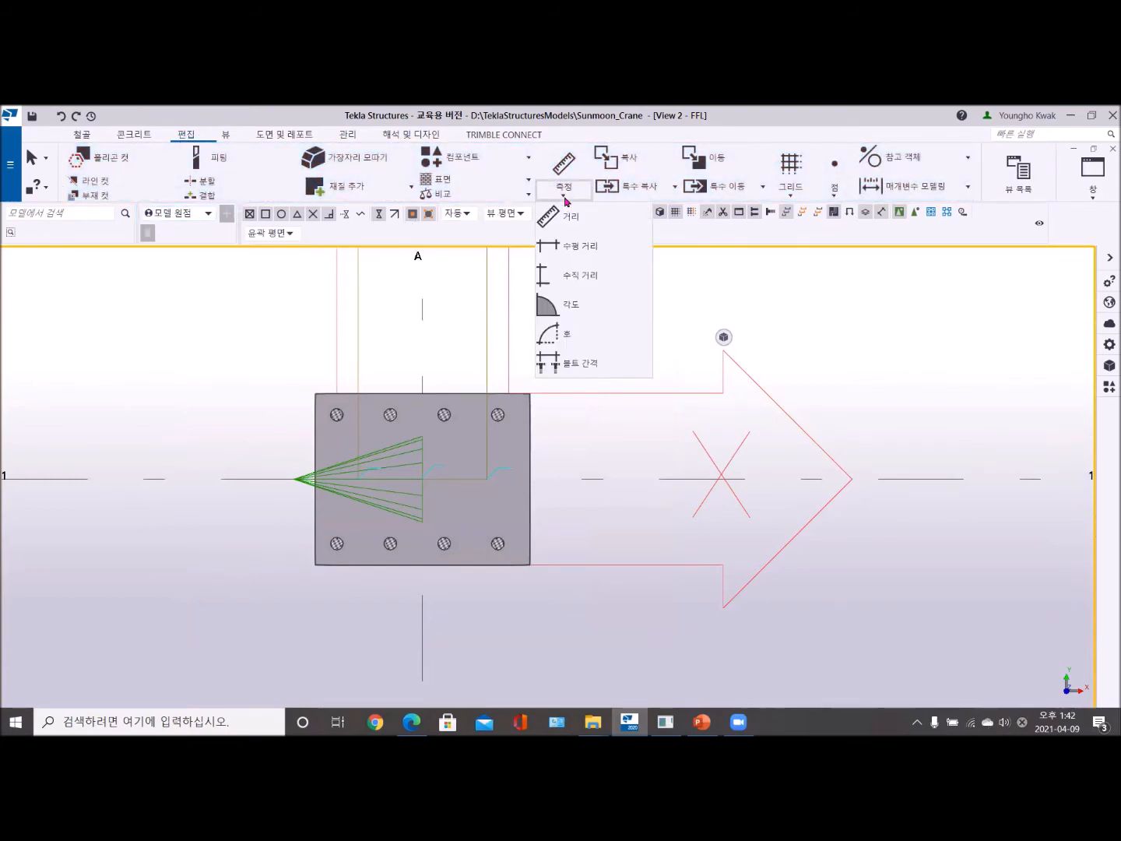
left_click(572, 363)
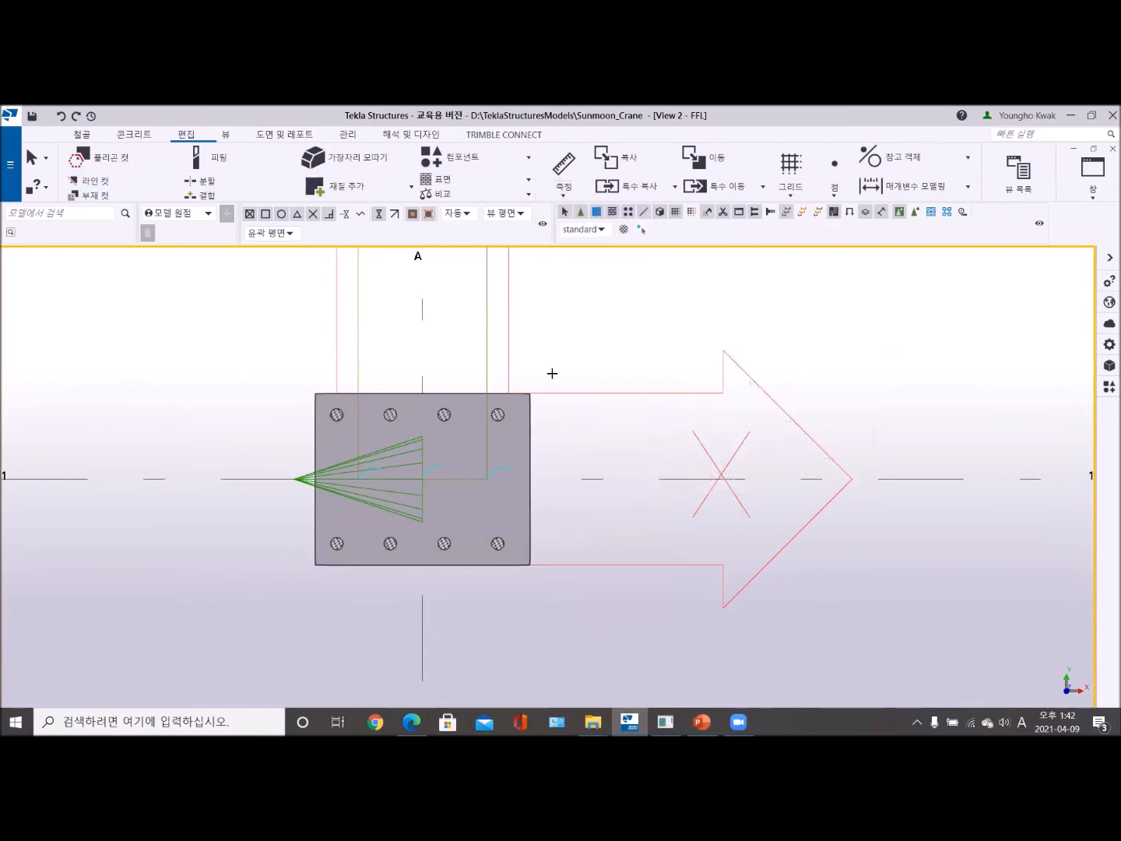
scroll(552, 374, "up", 2)
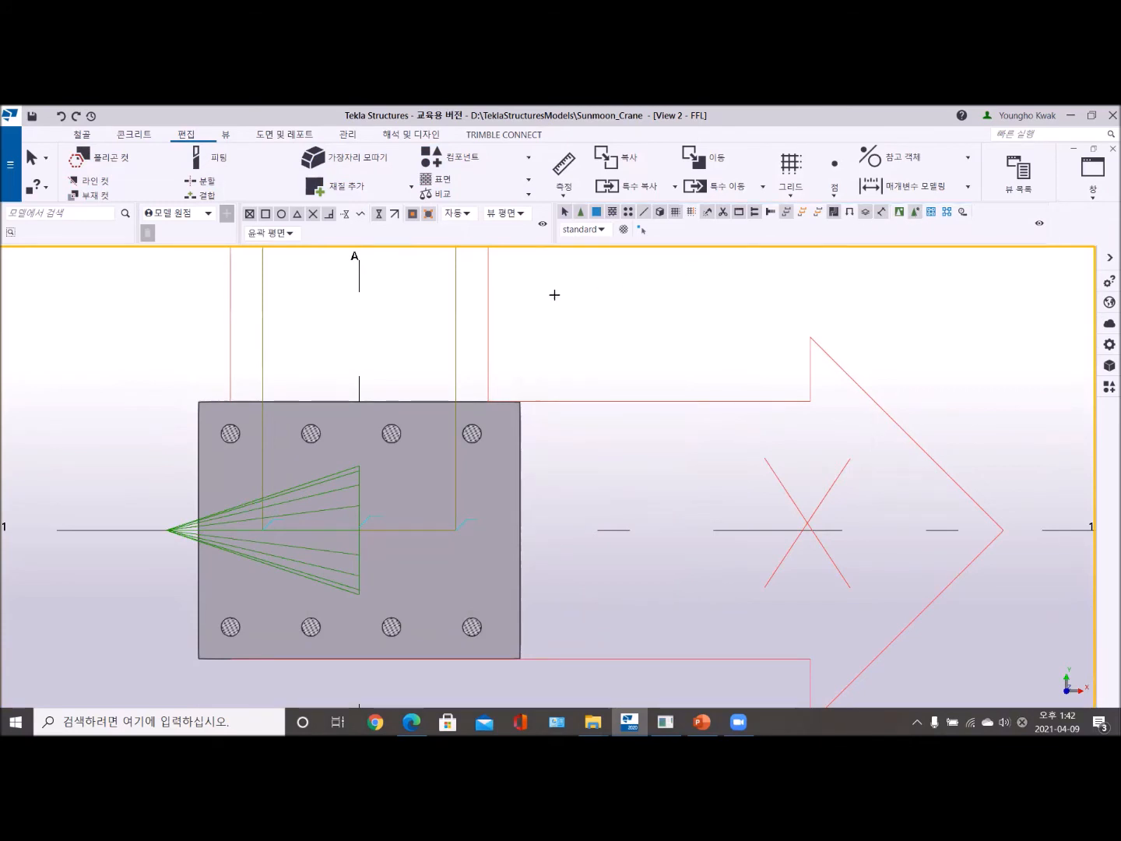
left_click(472, 431)
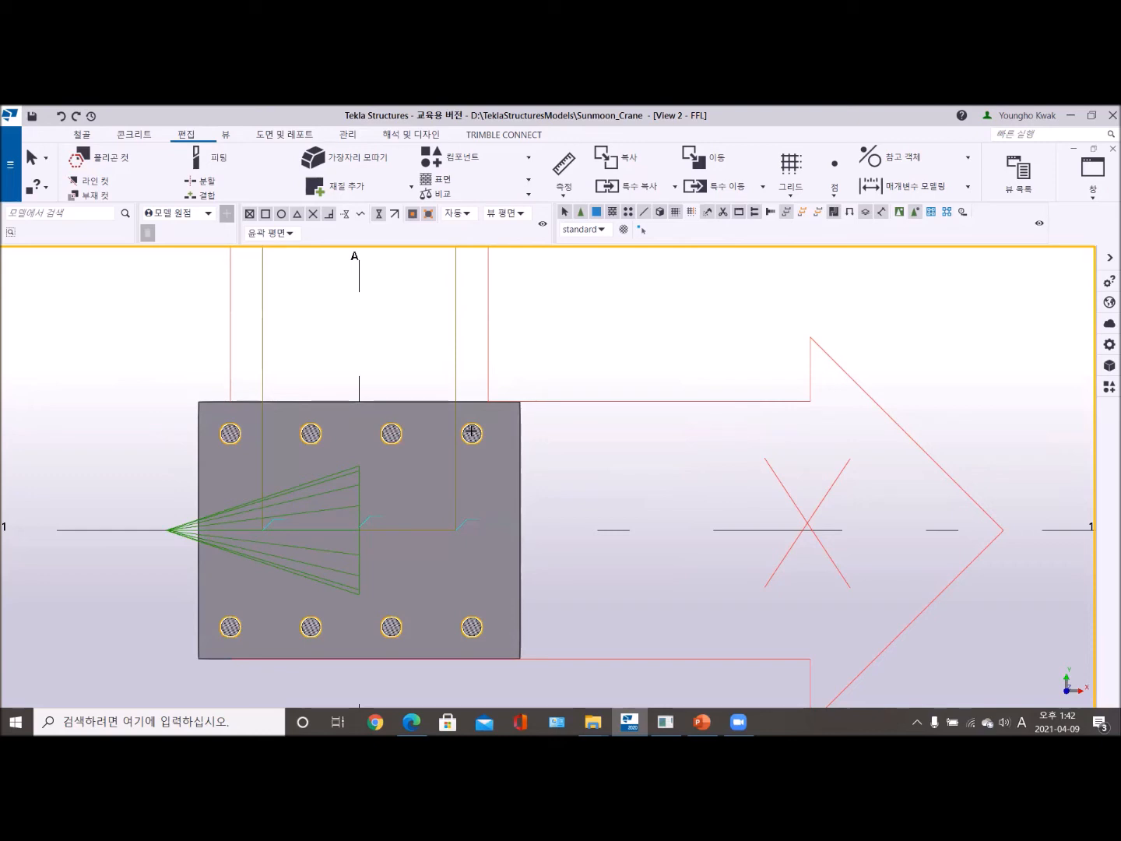
left_click(508, 421)
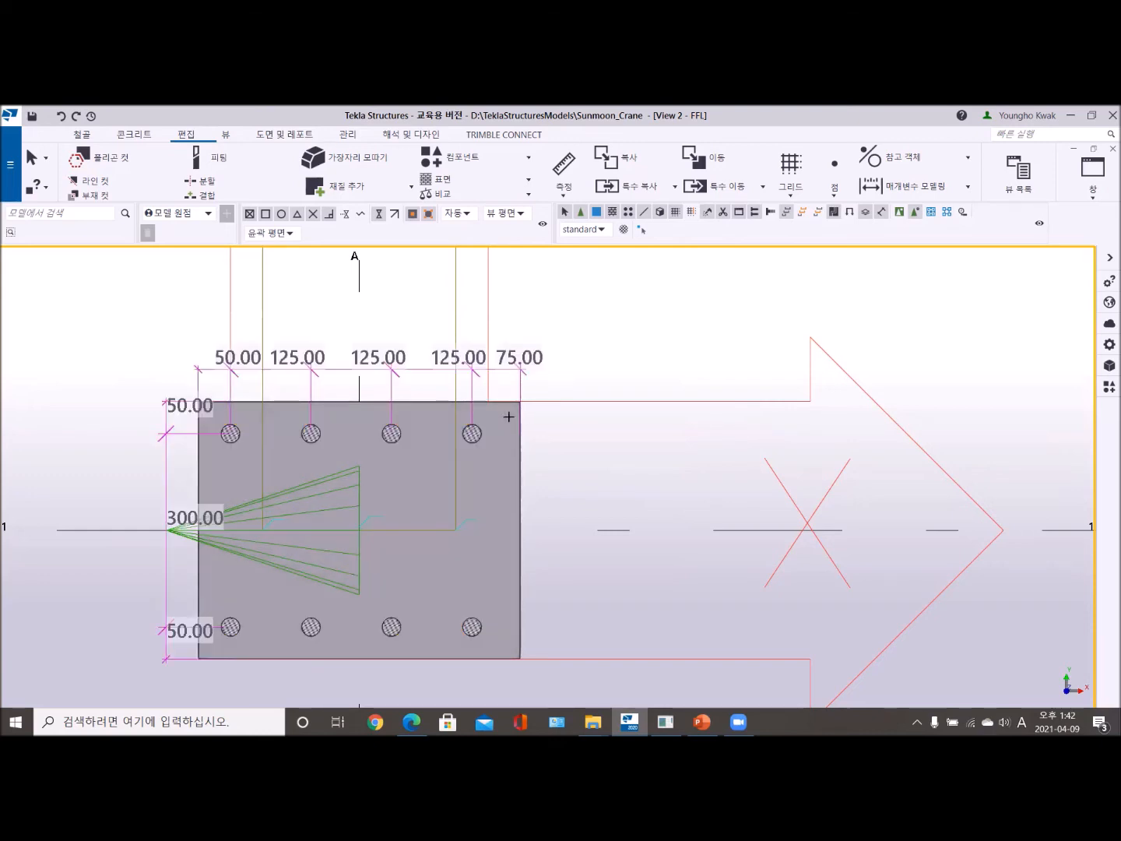
mouse_move(328, 406)
middle_mouse_down()
mouse_move(447, 377)
mouse_move(453, 388)
middle_mouse_up()
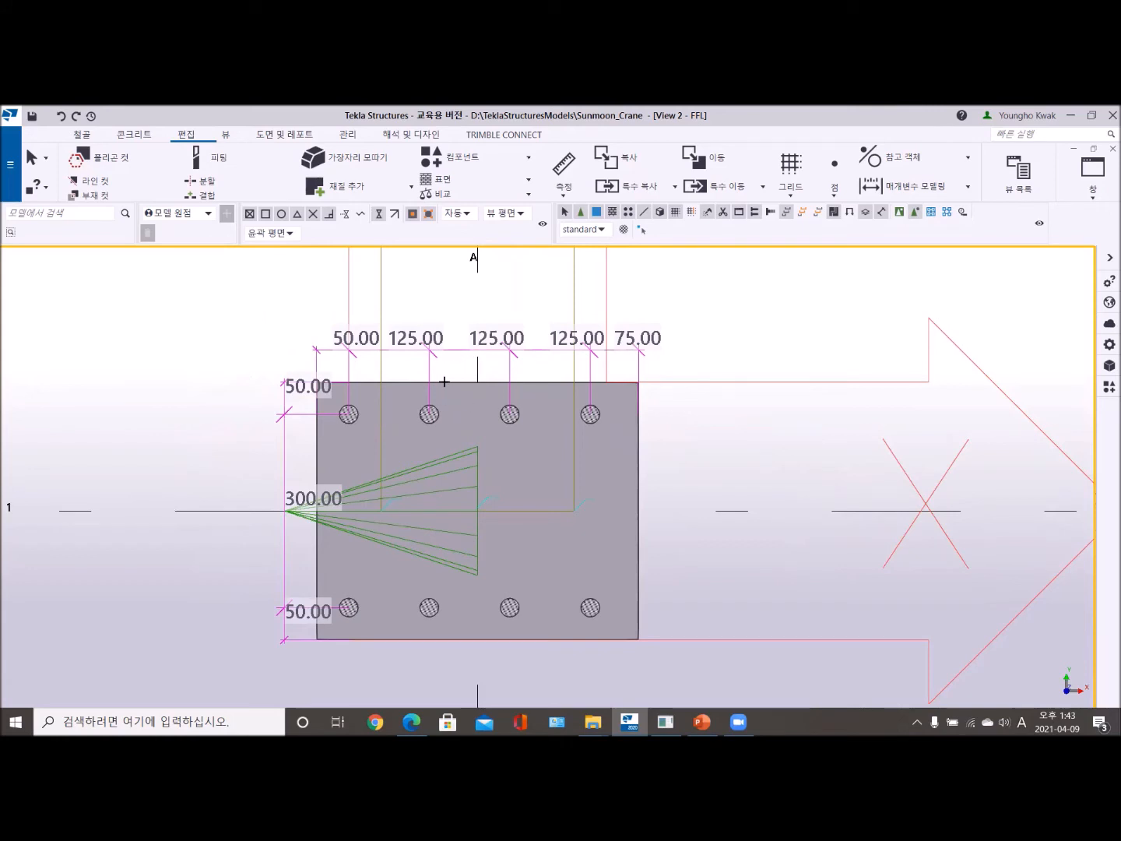
left_click(546, 285)
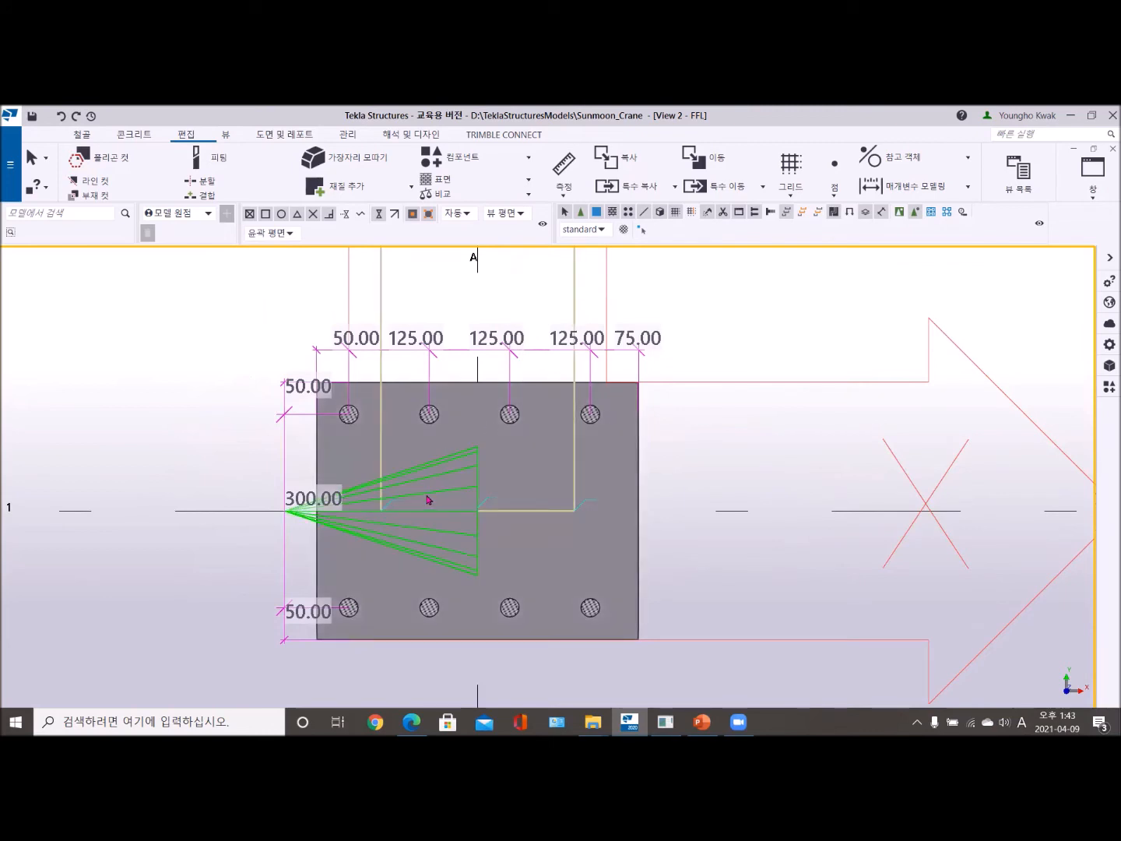
- Set the base plate bolt group's X spacing directly to 125 150 125 and apply it to the bolts
left_click(592, 417)
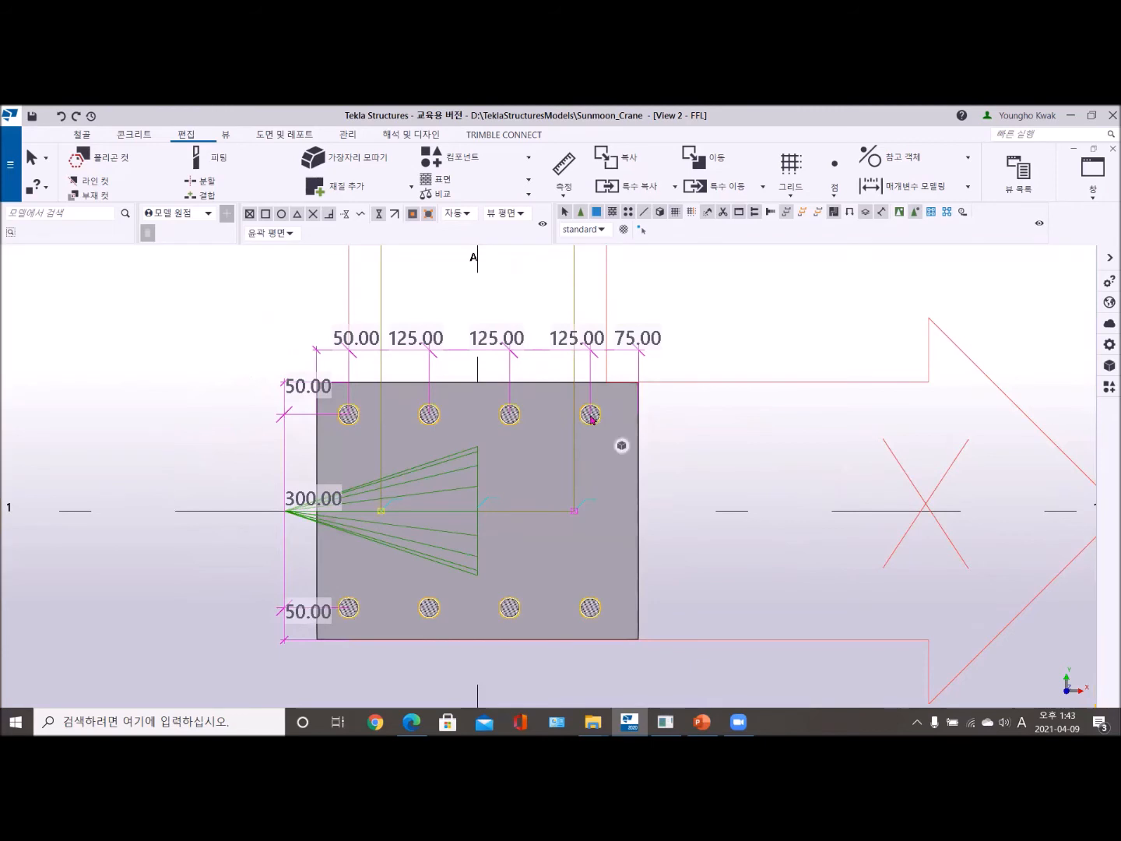
double_click(592, 418)
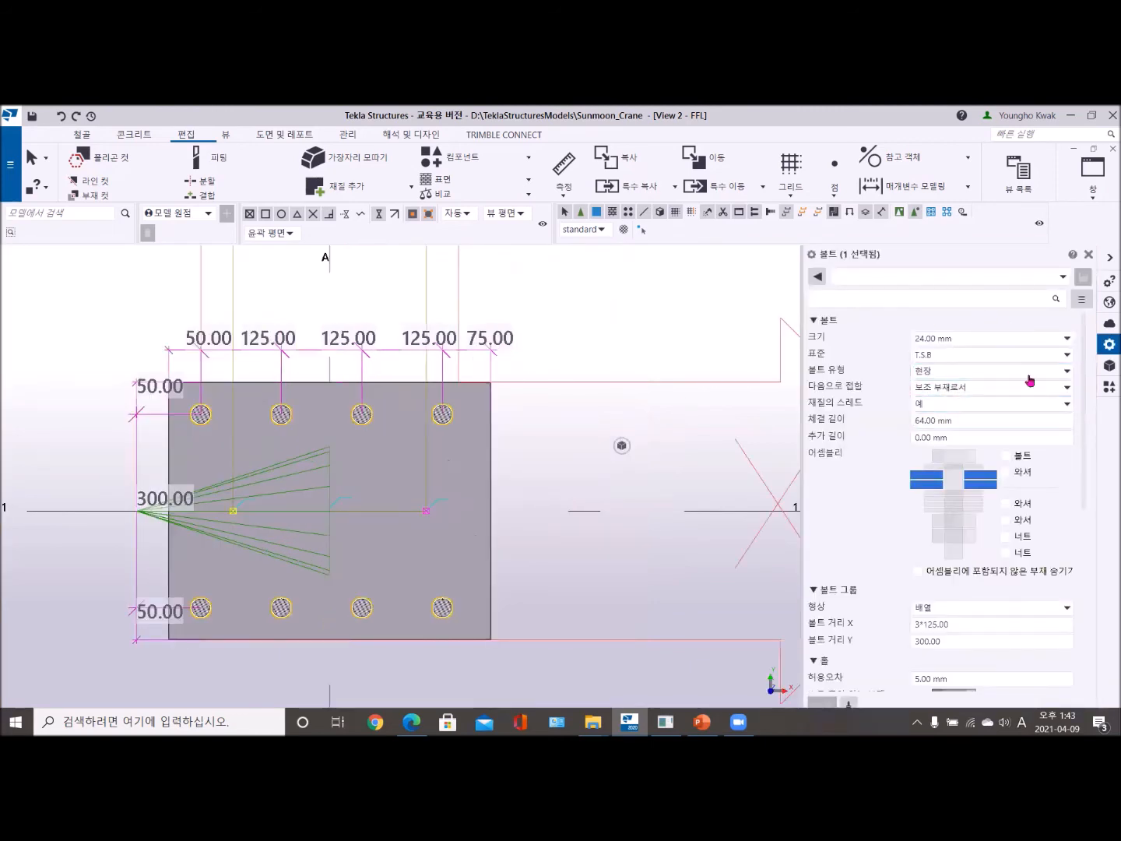
scroll(938, 580, "down", 1)
left_click(936, 587)
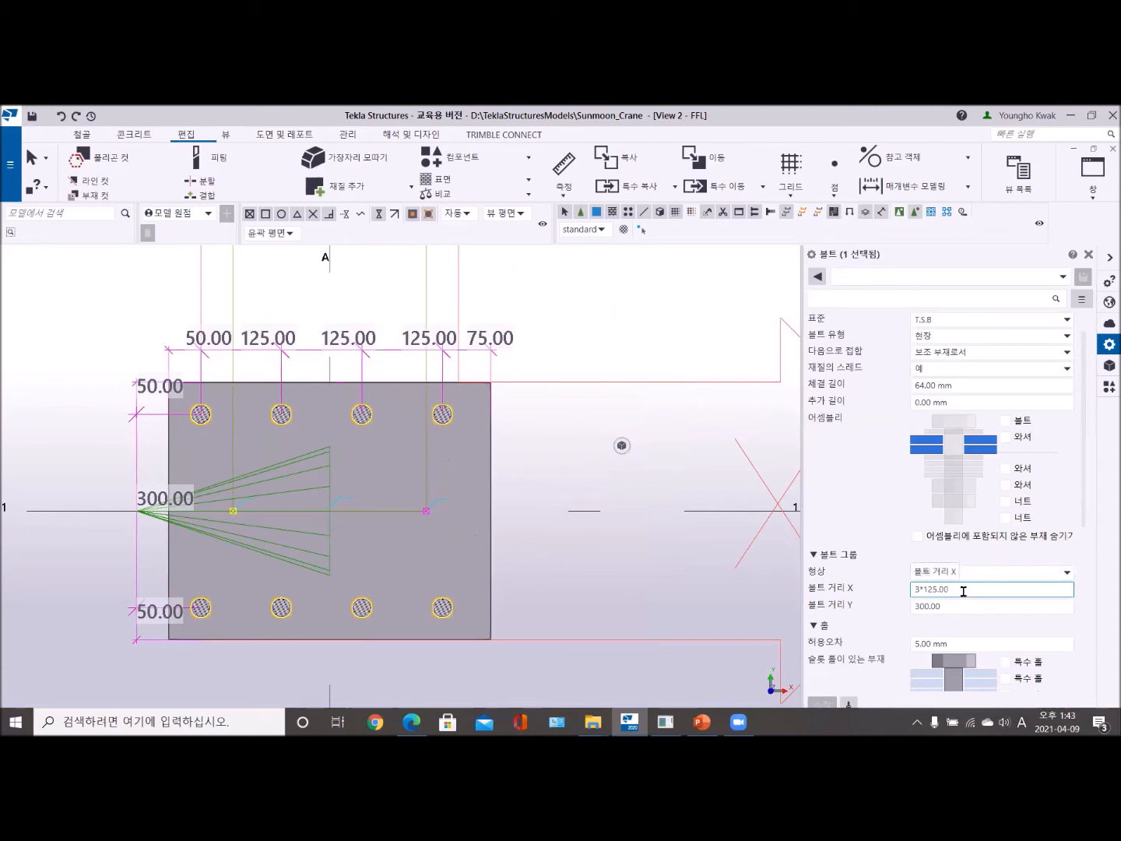
left_click_drag(963, 588, 909, 588)
left_click(916, 605)
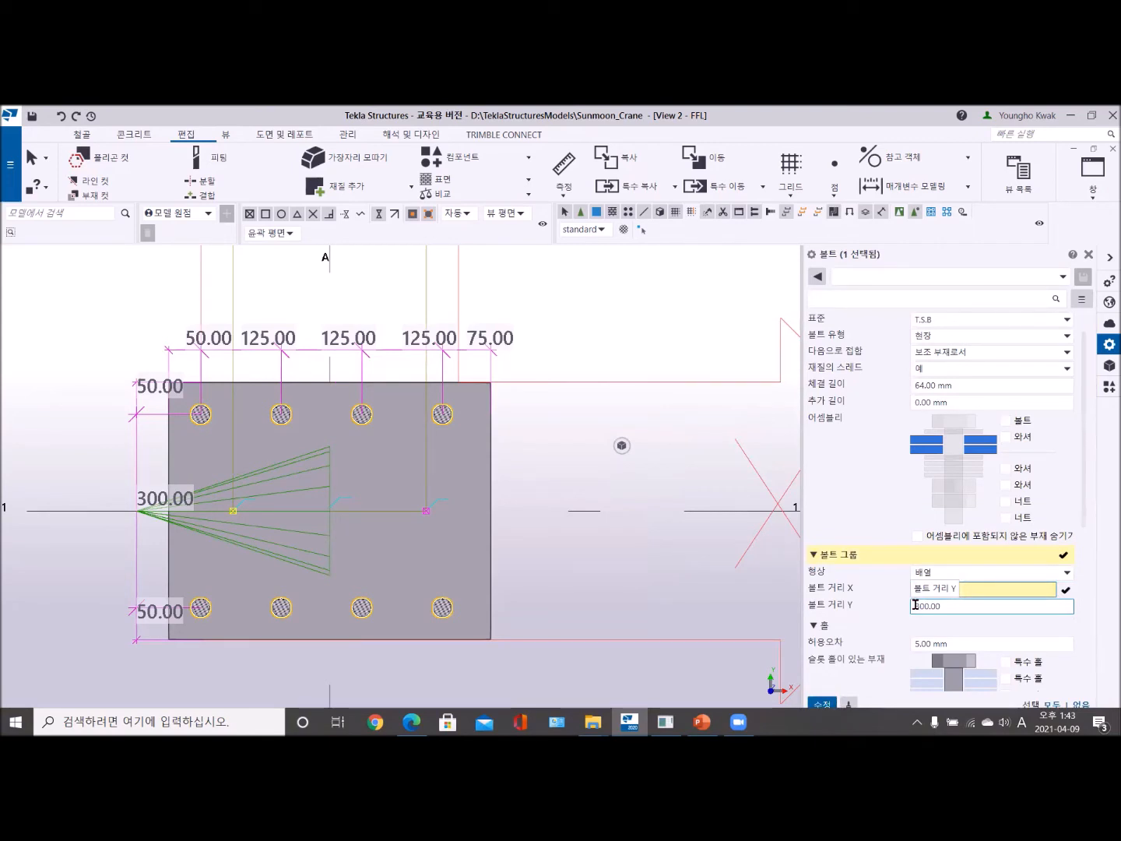
left_click(822, 703)
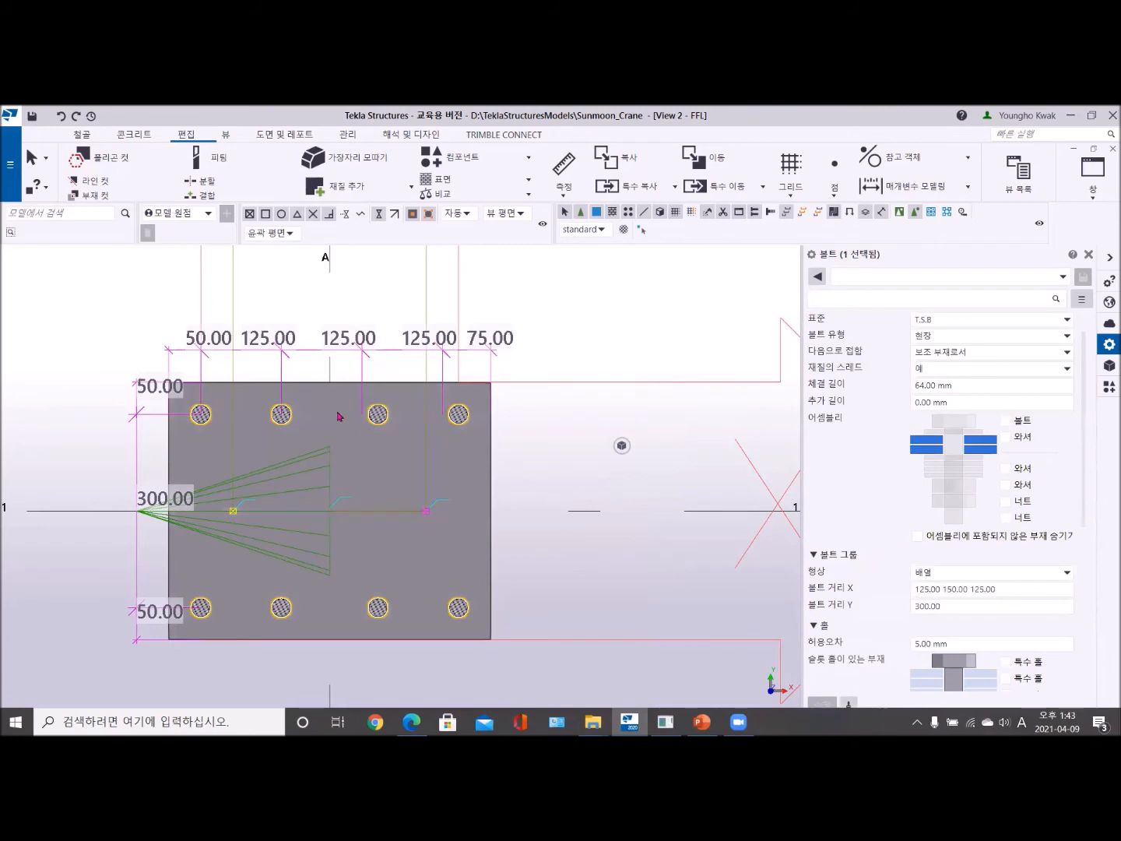
left_click(549, 337)
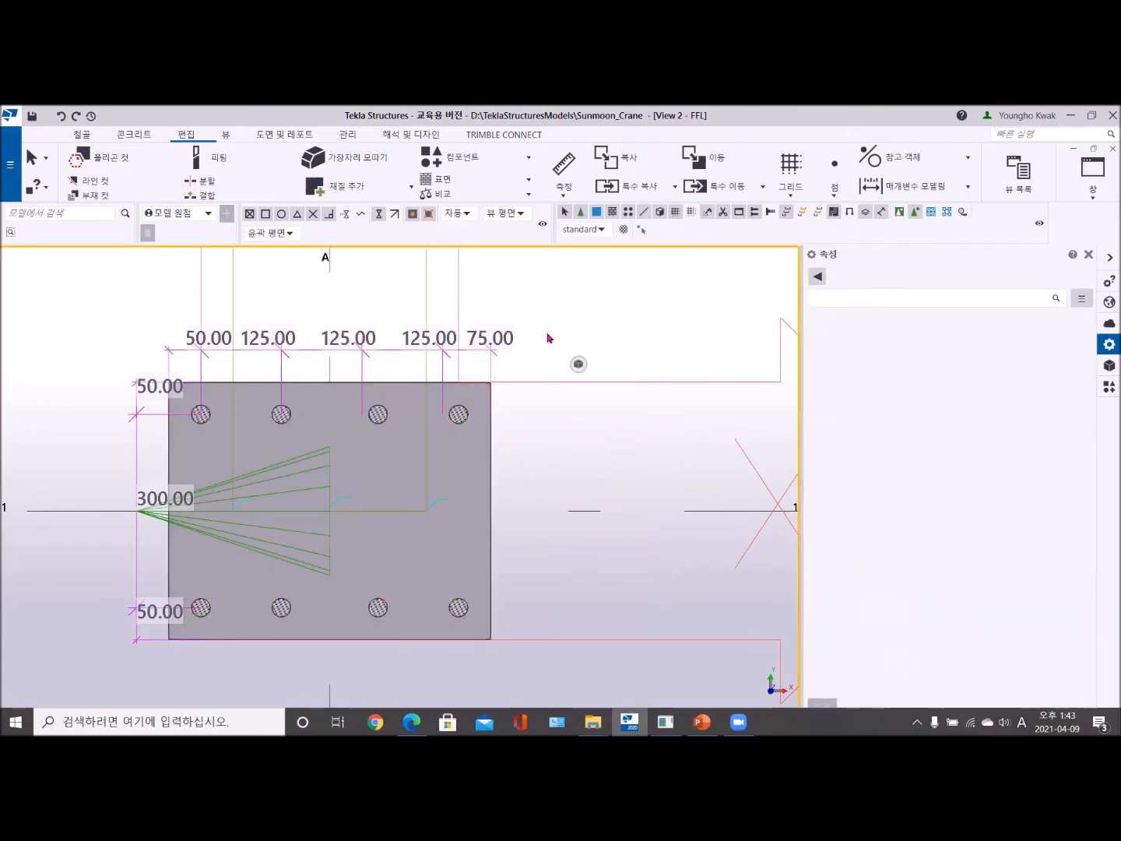
- Clear the old temporary dimensions and measure the base plate's bolt spacings and edge distances again
left_click(227, 134)
left_click(363, 188)
left_click(187, 135)
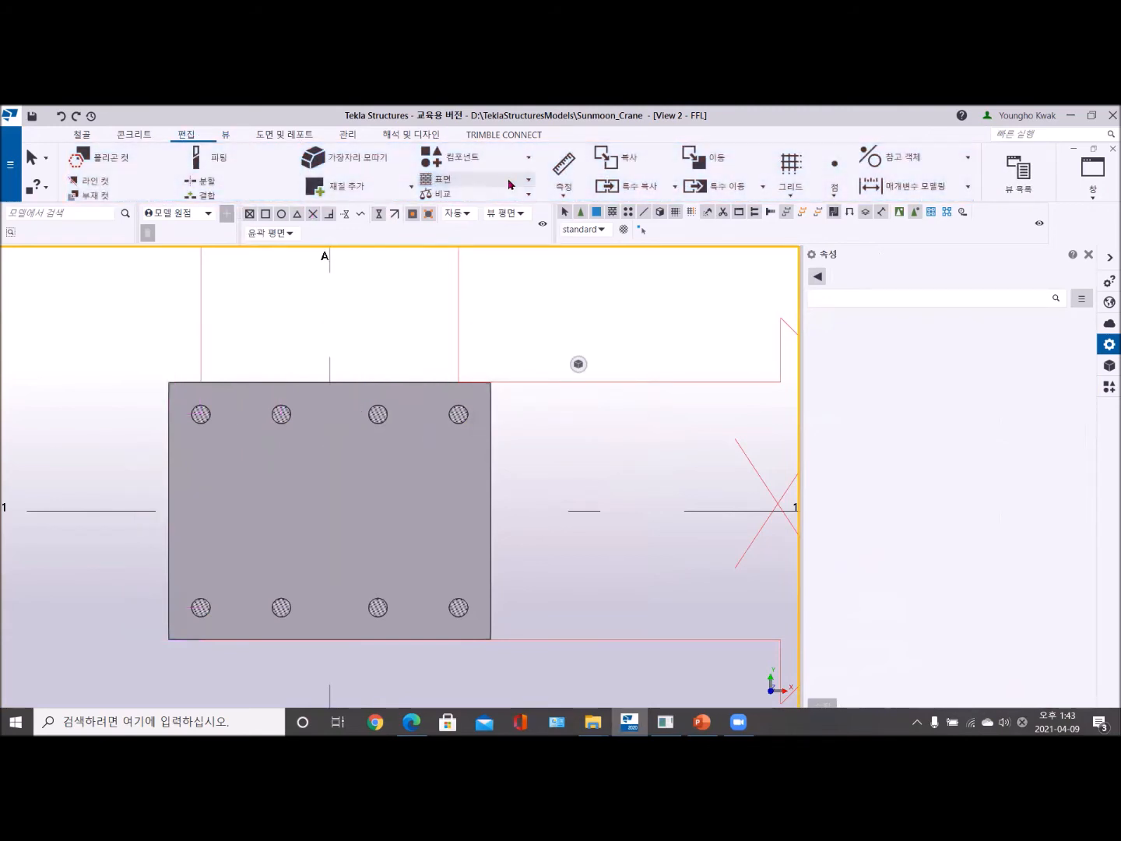
left_click(559, 193)
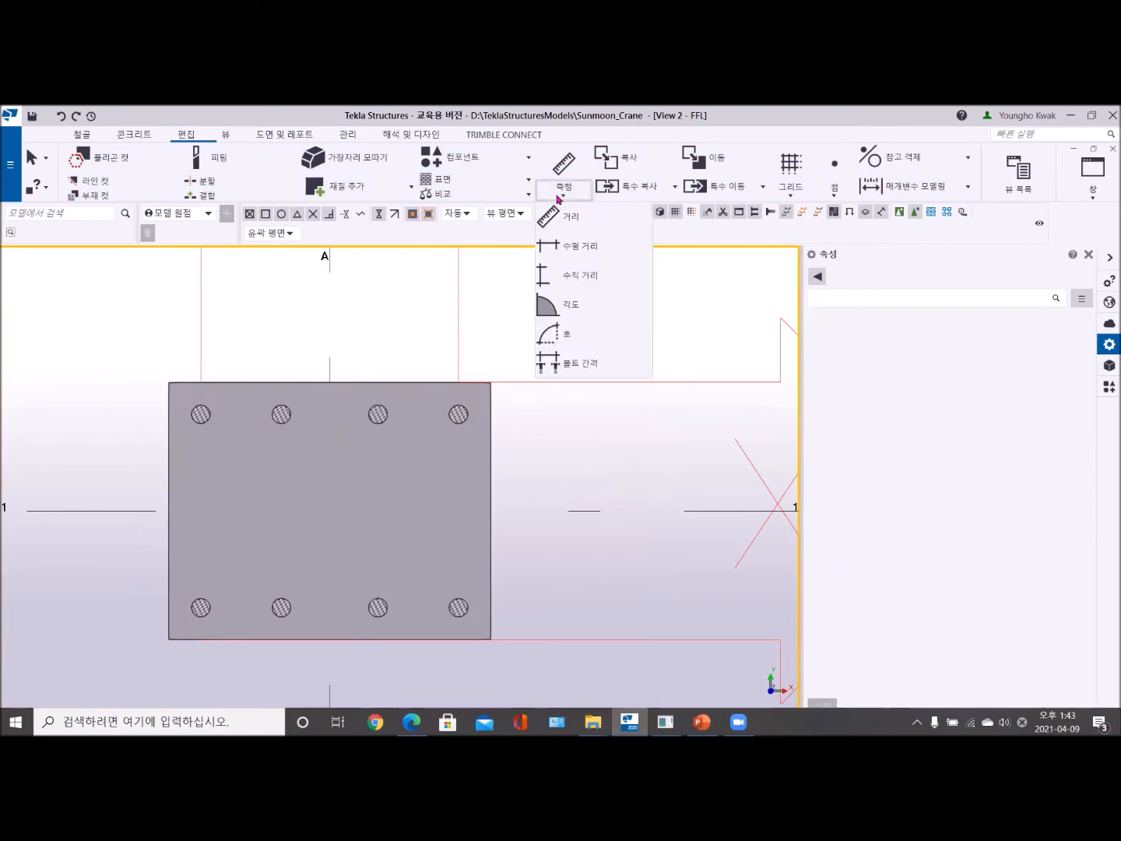
left_click(558, 365)
left_click(458, 413)
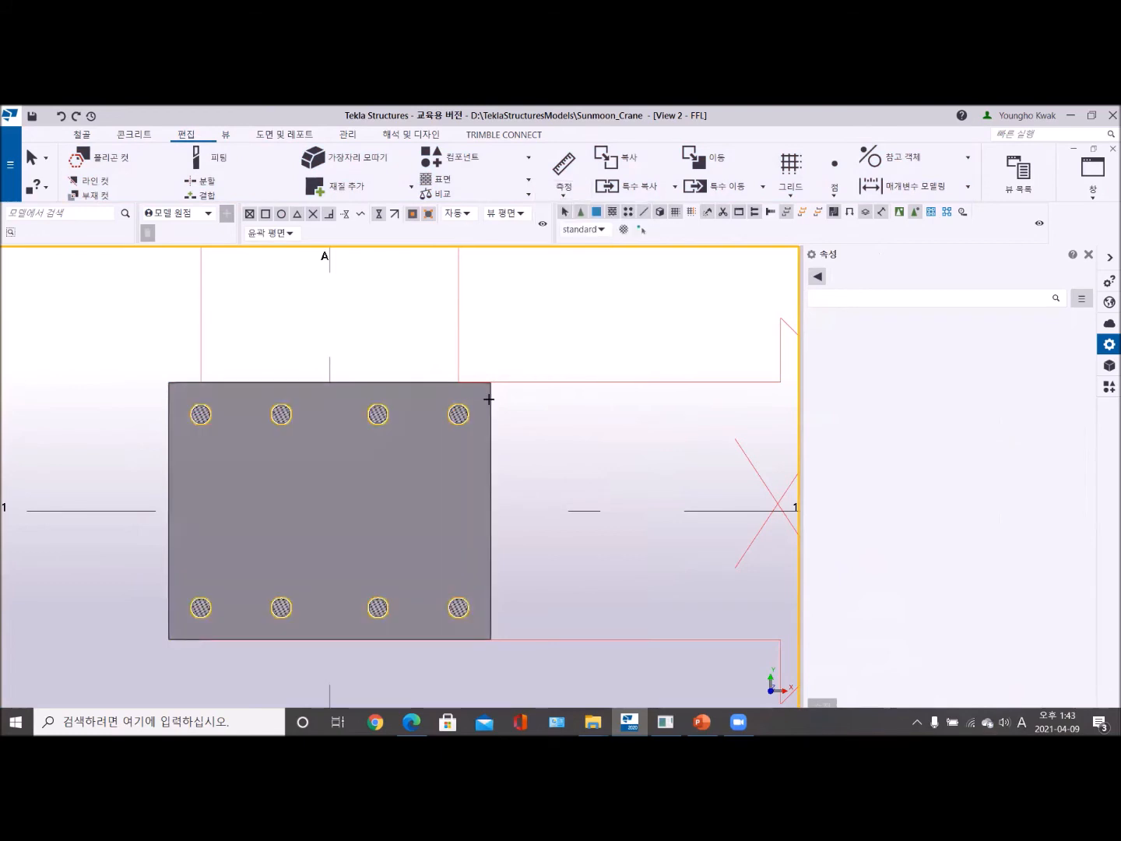
left_click(488, 396)
scroll(482, 350, "up", 1)
middle_click_drag(482, 351, 692, 317)
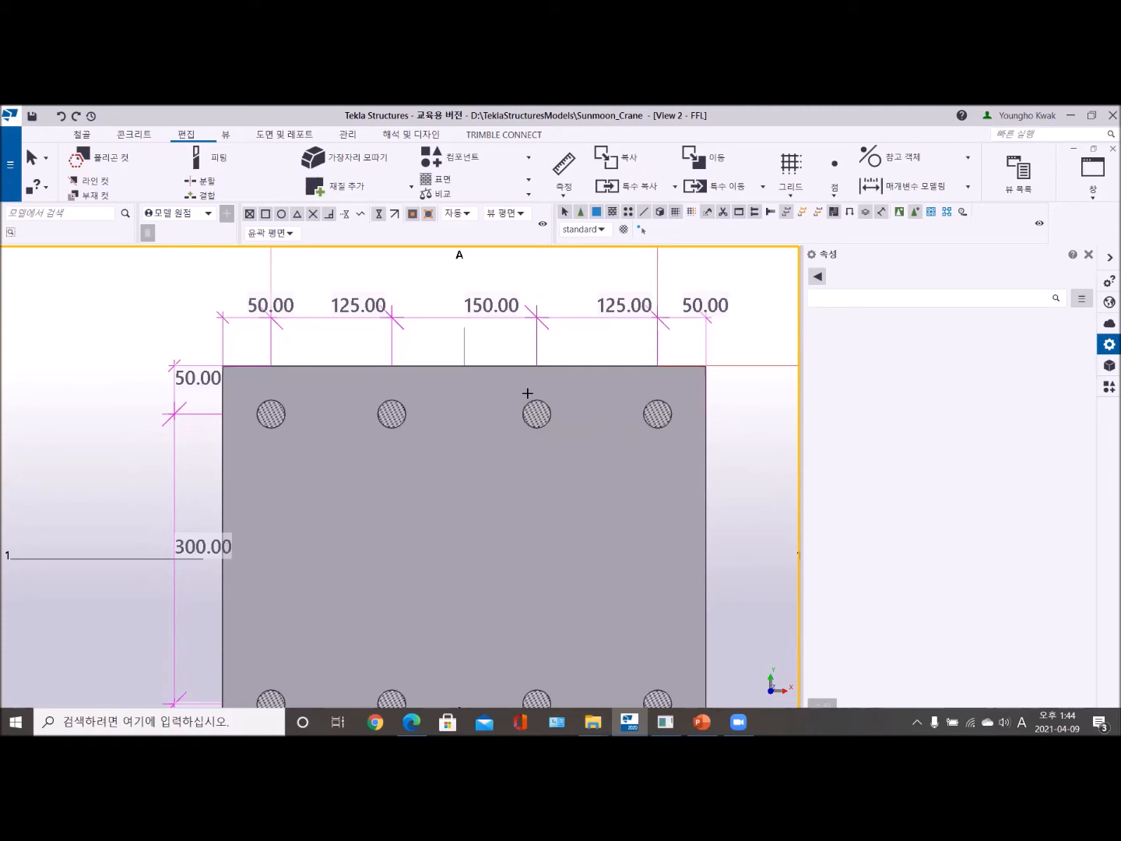
scroll(527, 393, "down", 5)
right_click(333, 338)
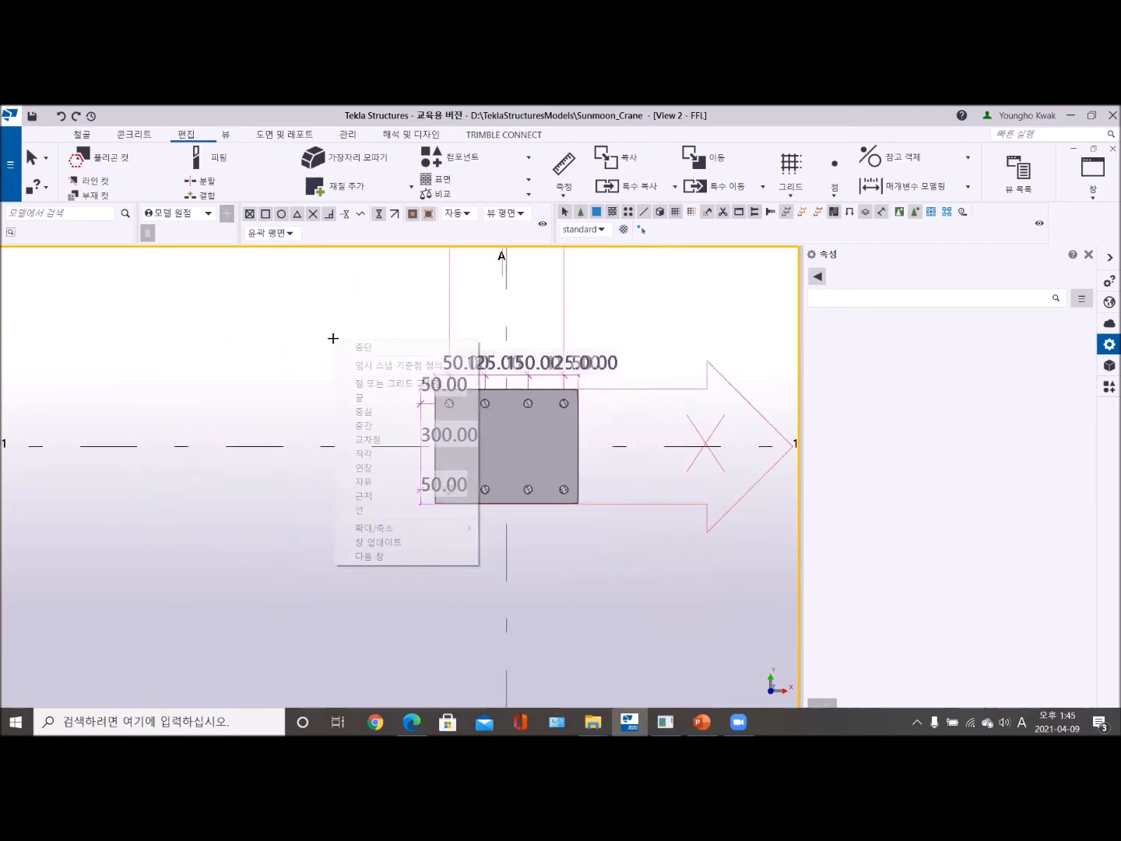
left_click(381, 345)
scroll(426, 391, "up", 5)
middle_click_drag(381, 374, 238, 345)
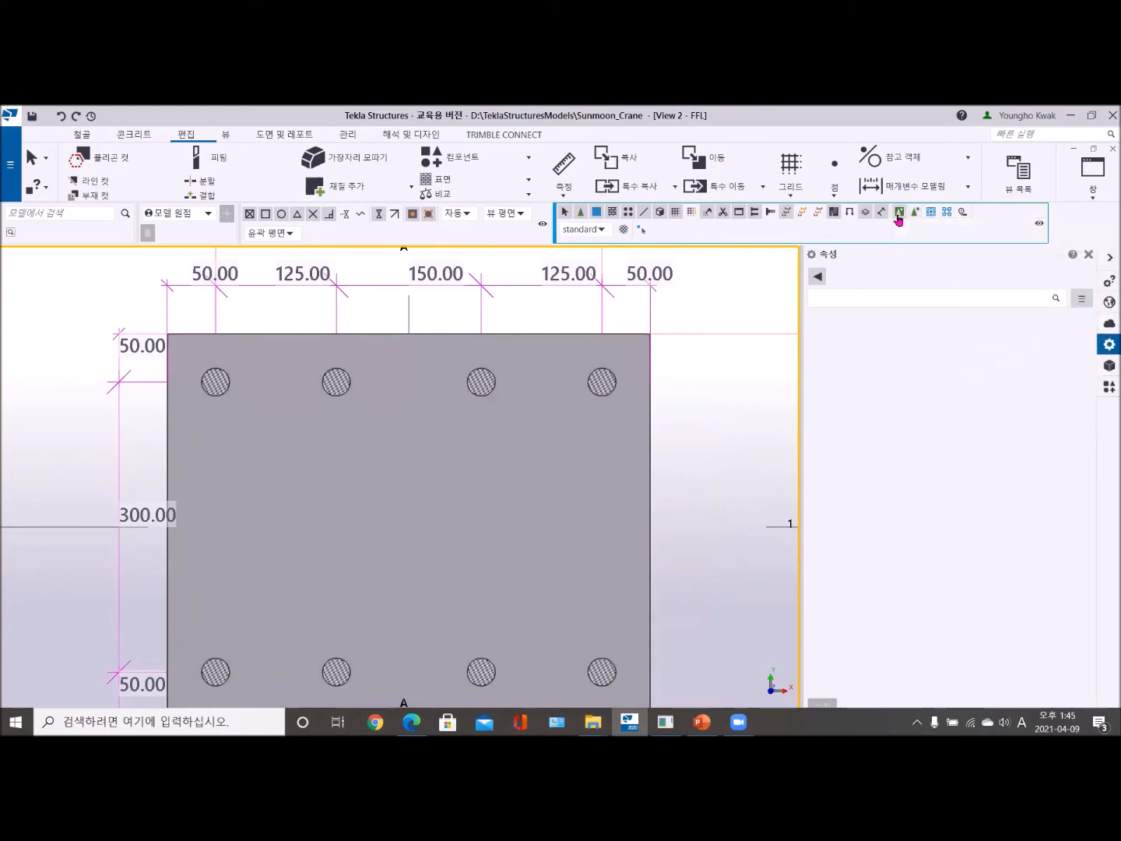
- Reapply the settings of the A-1 Base plate (1042) component, then review its bolt settings and close them
double_click(631, 423)
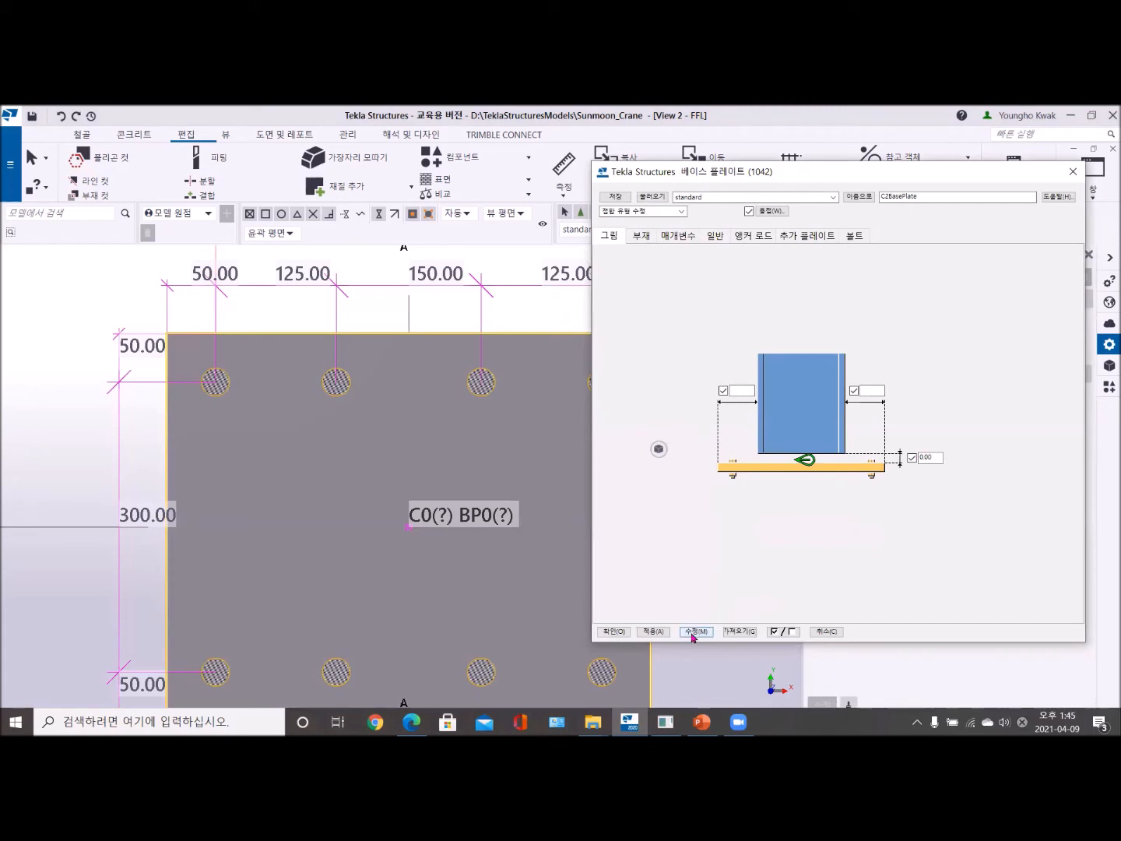
left_click(694, 631)
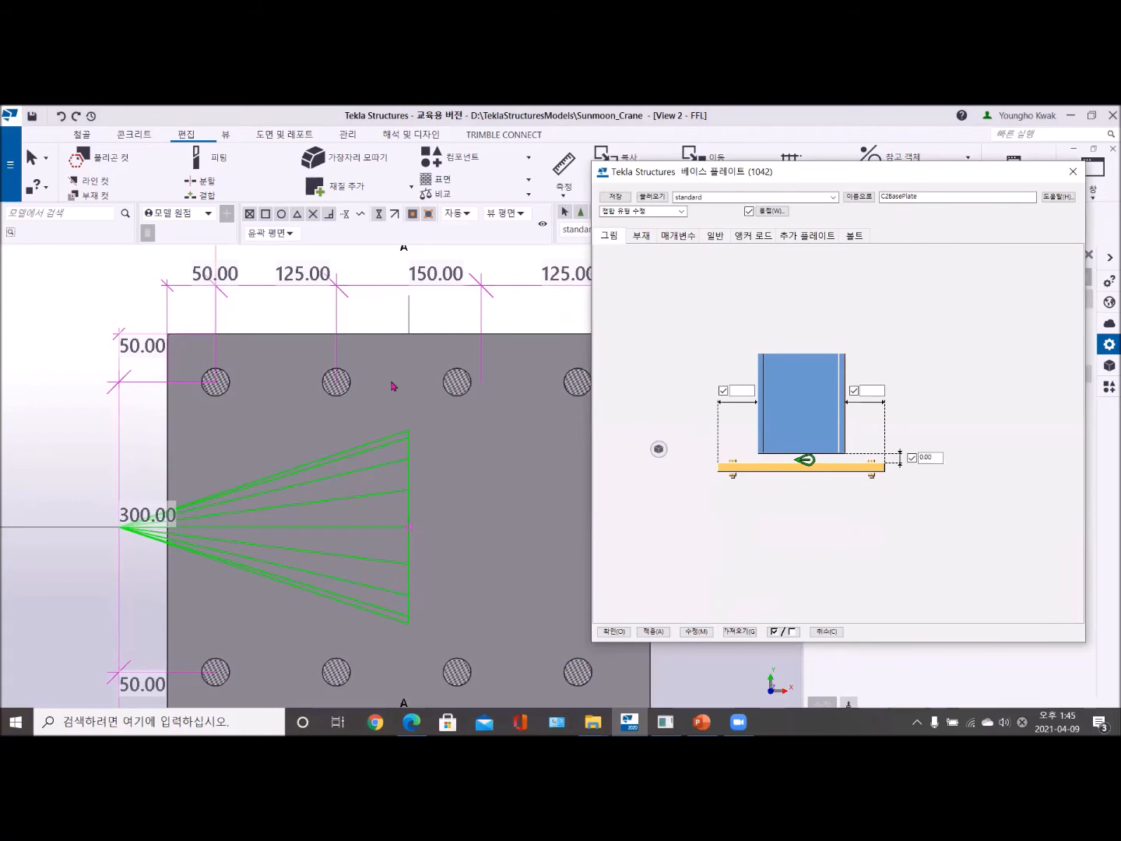
left_click(850, 237)
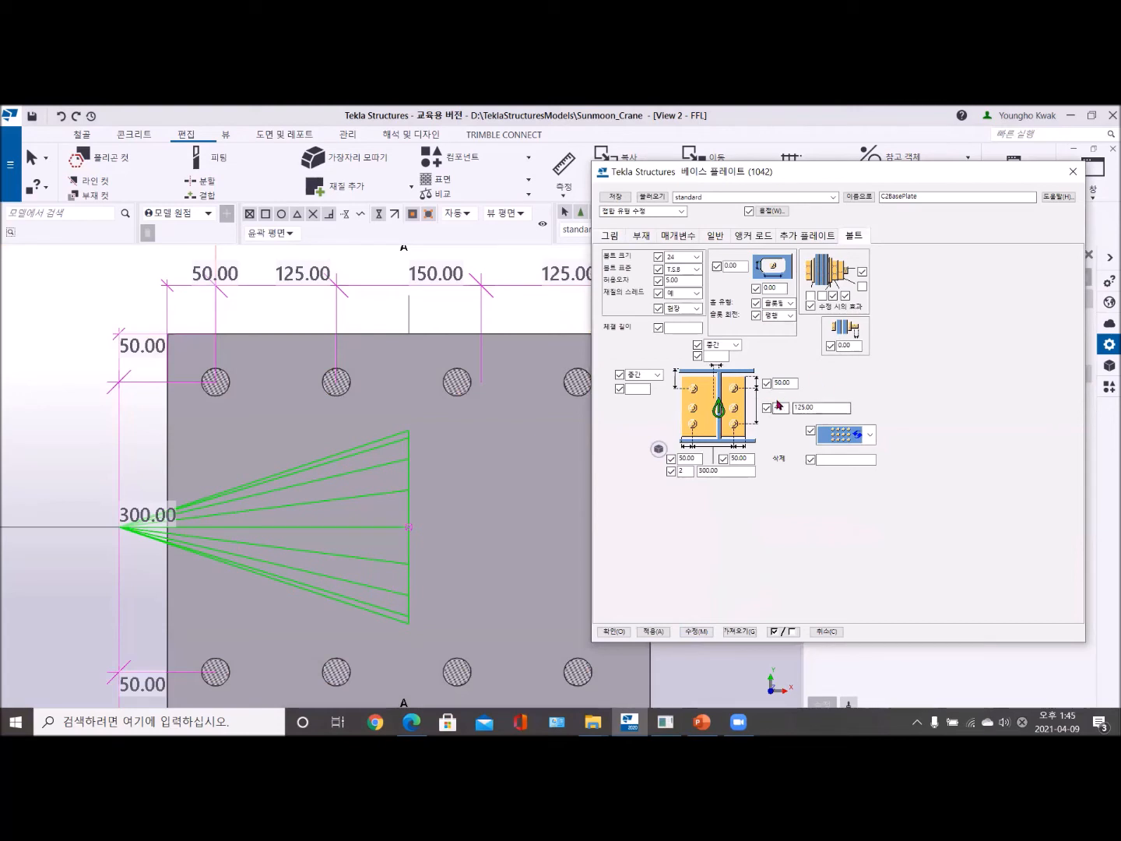
left_click(1072, 171)
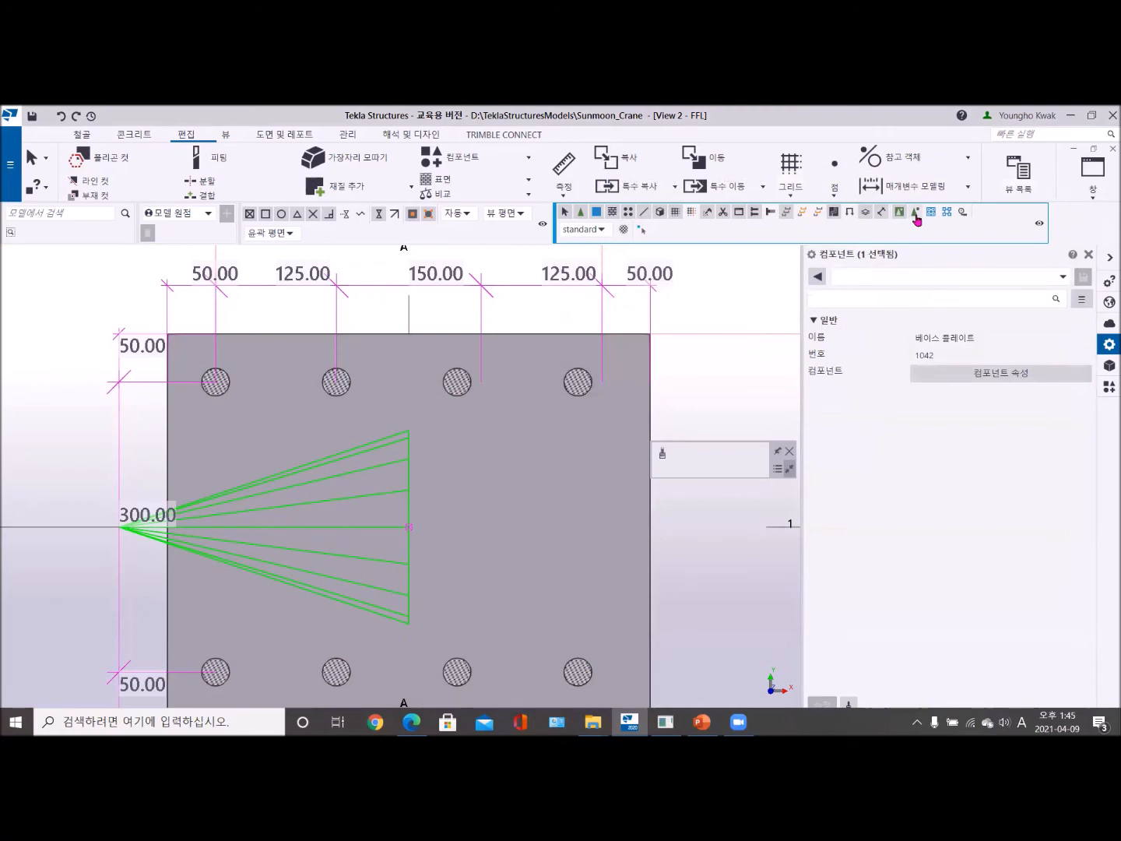
- Set the base plate bolt group's X spacing to 125 150 125, apply it and clear the selection
left_click(577, 382)
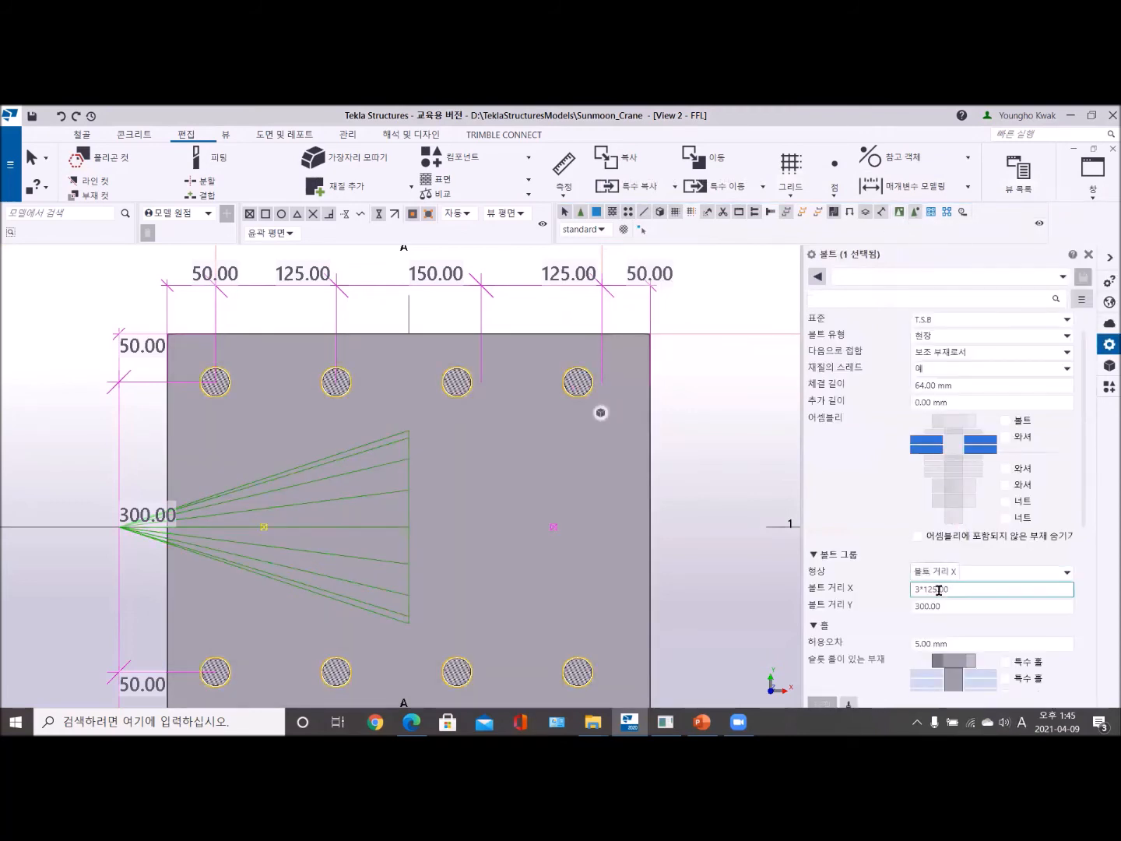
left_click_drag(915, 586, 979, 585)
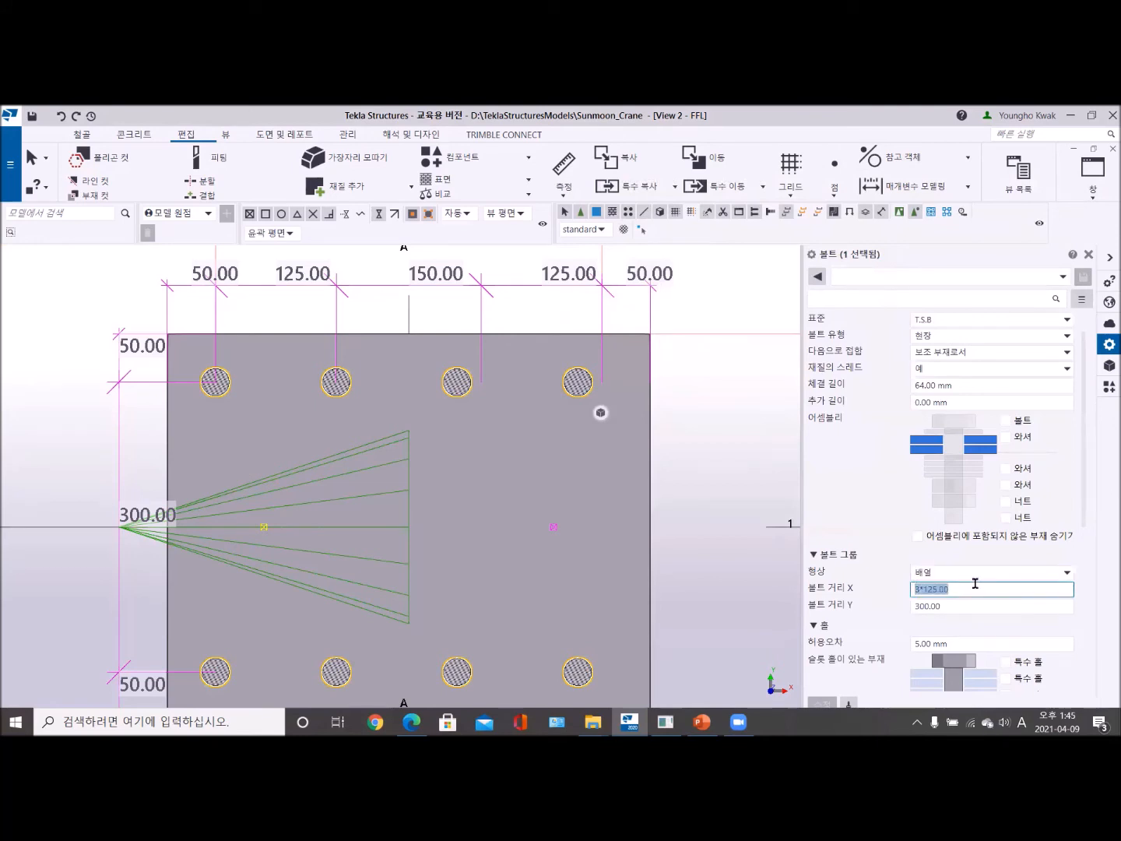
type("125")
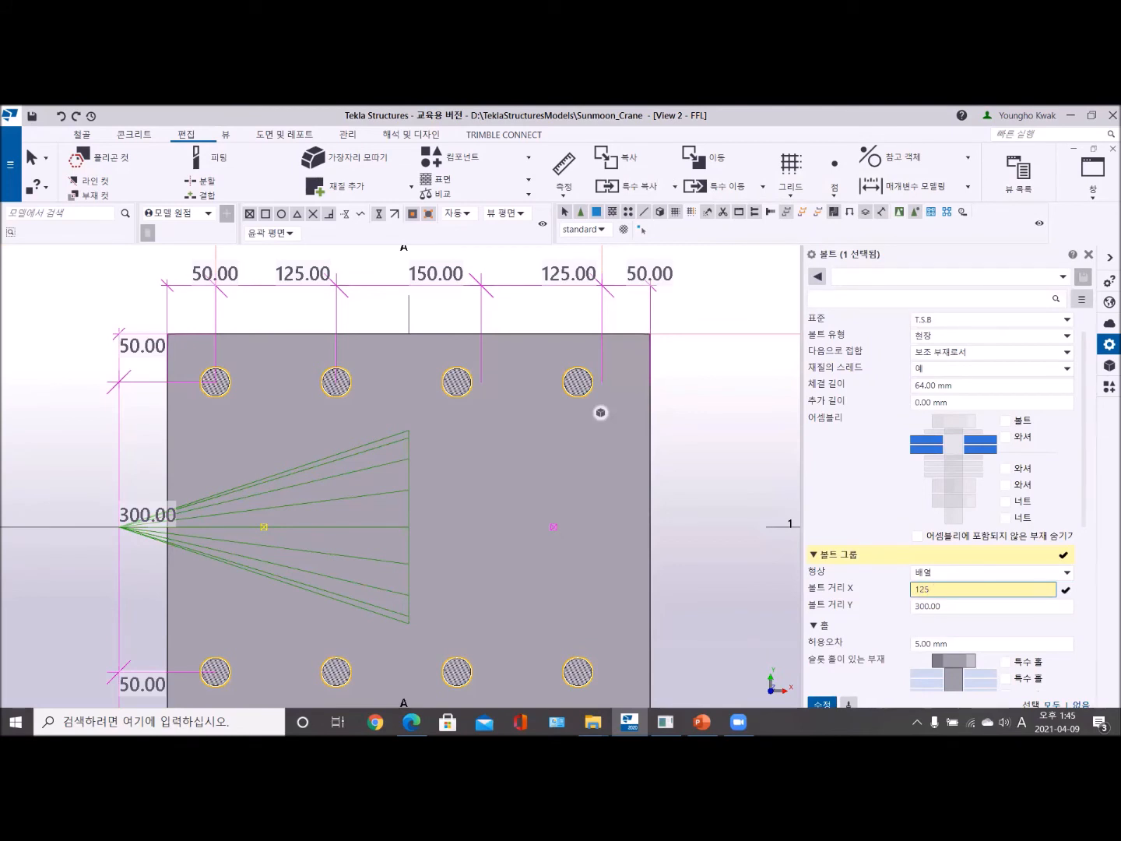
type(" 150 125")
key("Return")
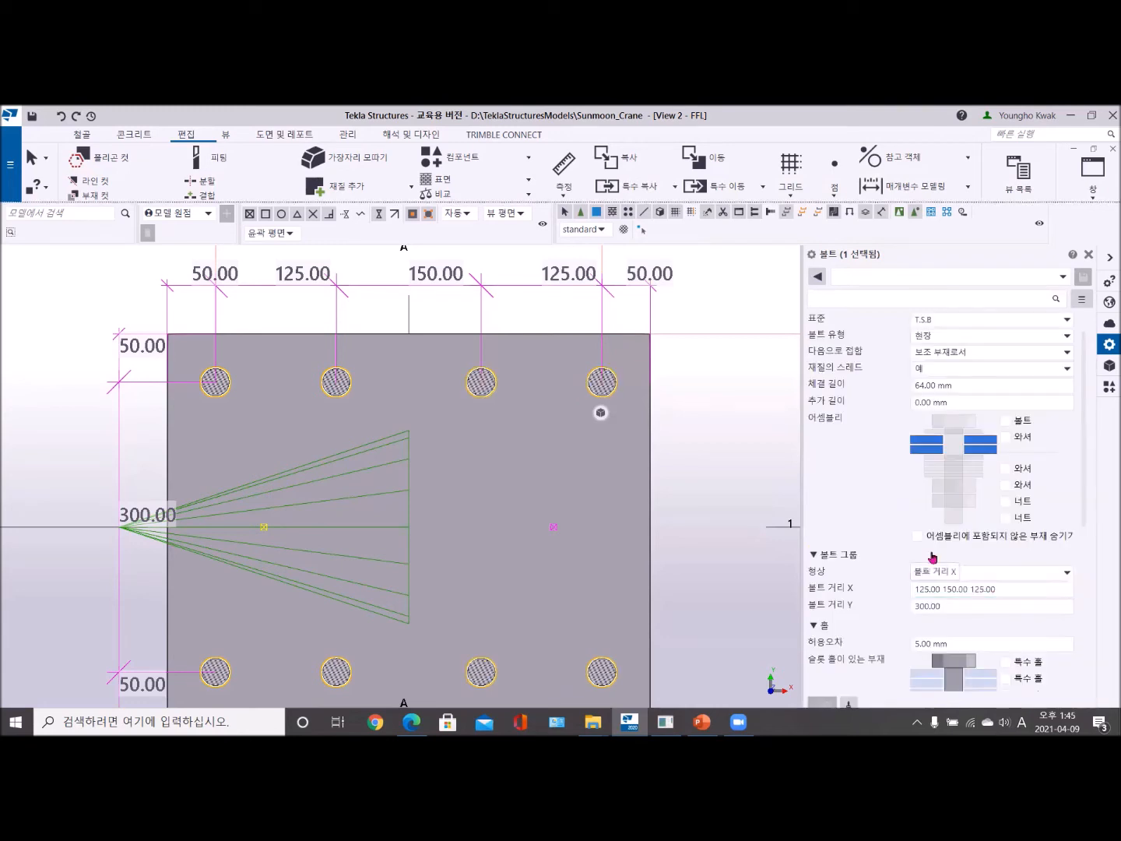
left_click(713, 473)
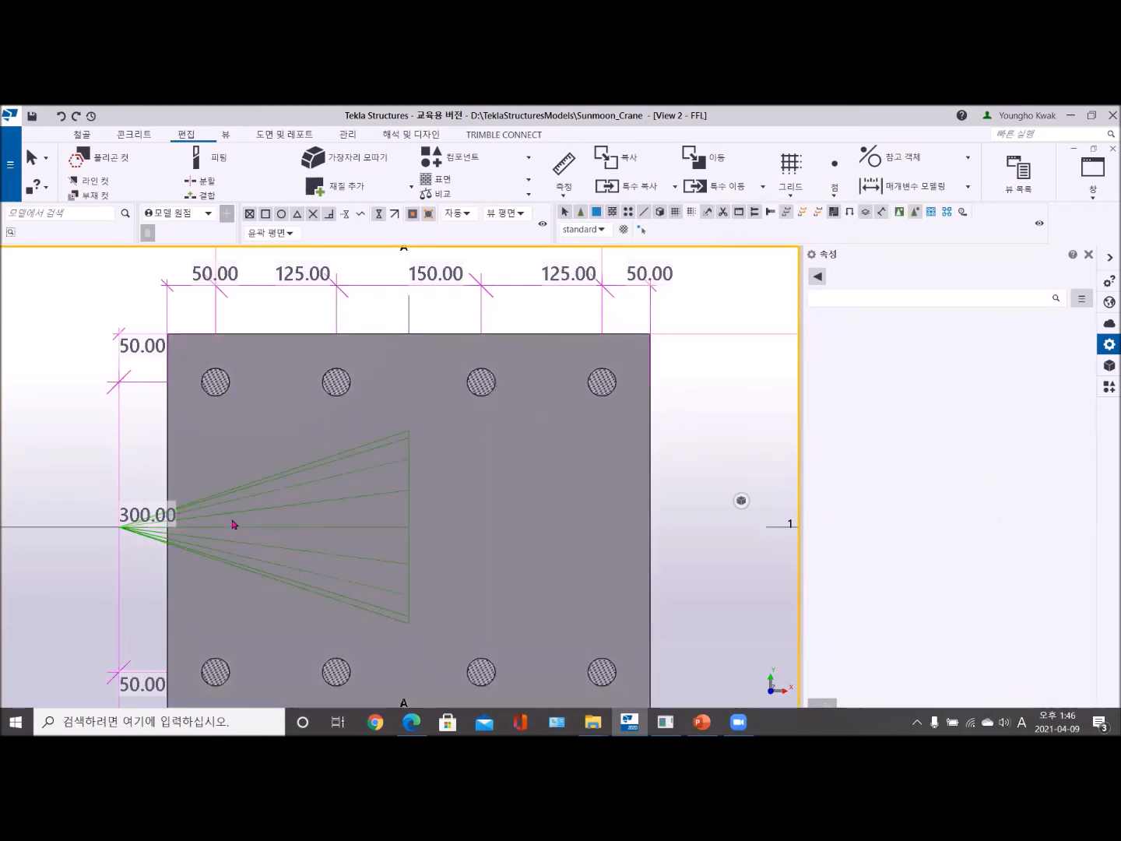
- Check the dimensioned base plate in plan and switch to the View 1 - 3D_VIEW window
scroll(241, 518, "down", 5)
scroll(327, 475, "up", 5)
scroll(294, 505, "down", 4)
scroll(260, 415, "up", 4)
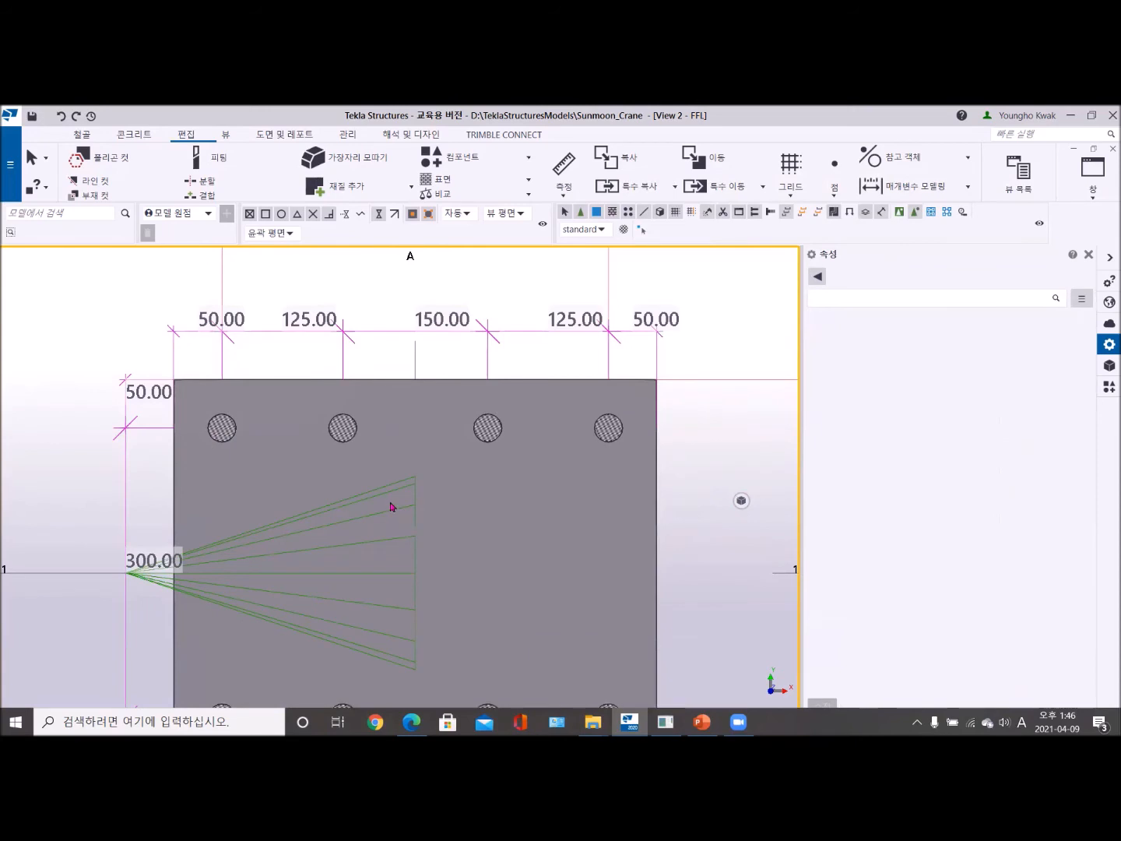
scroll(336, 495, "down", 2)
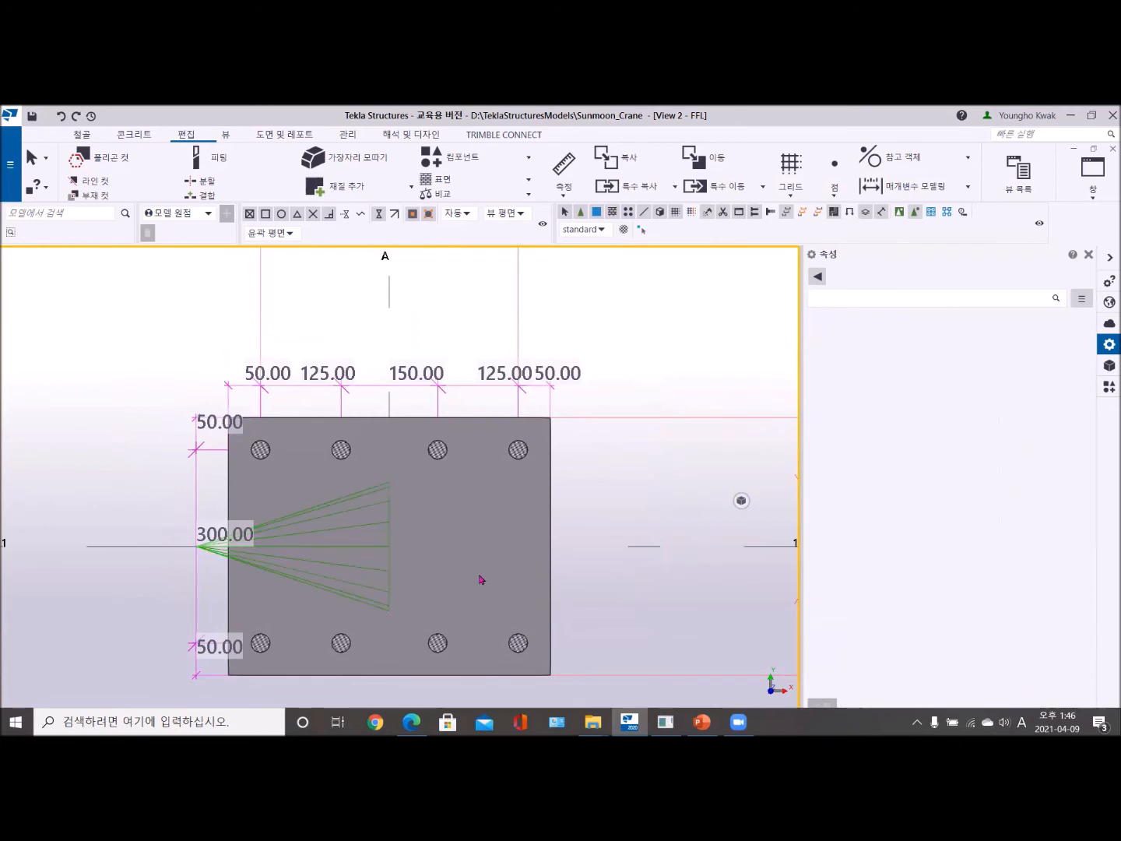
left_click(1098, 198)
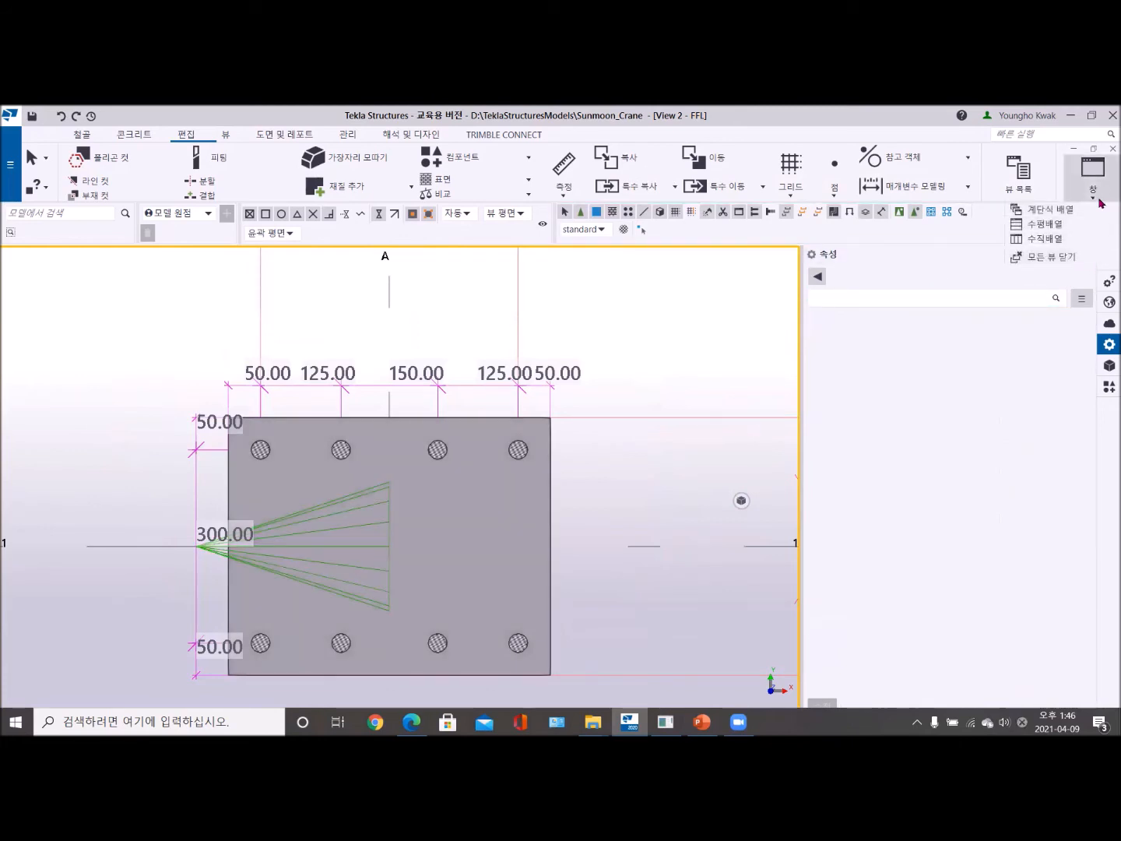
left_click(1094, 178)
left_click(1043, 292)
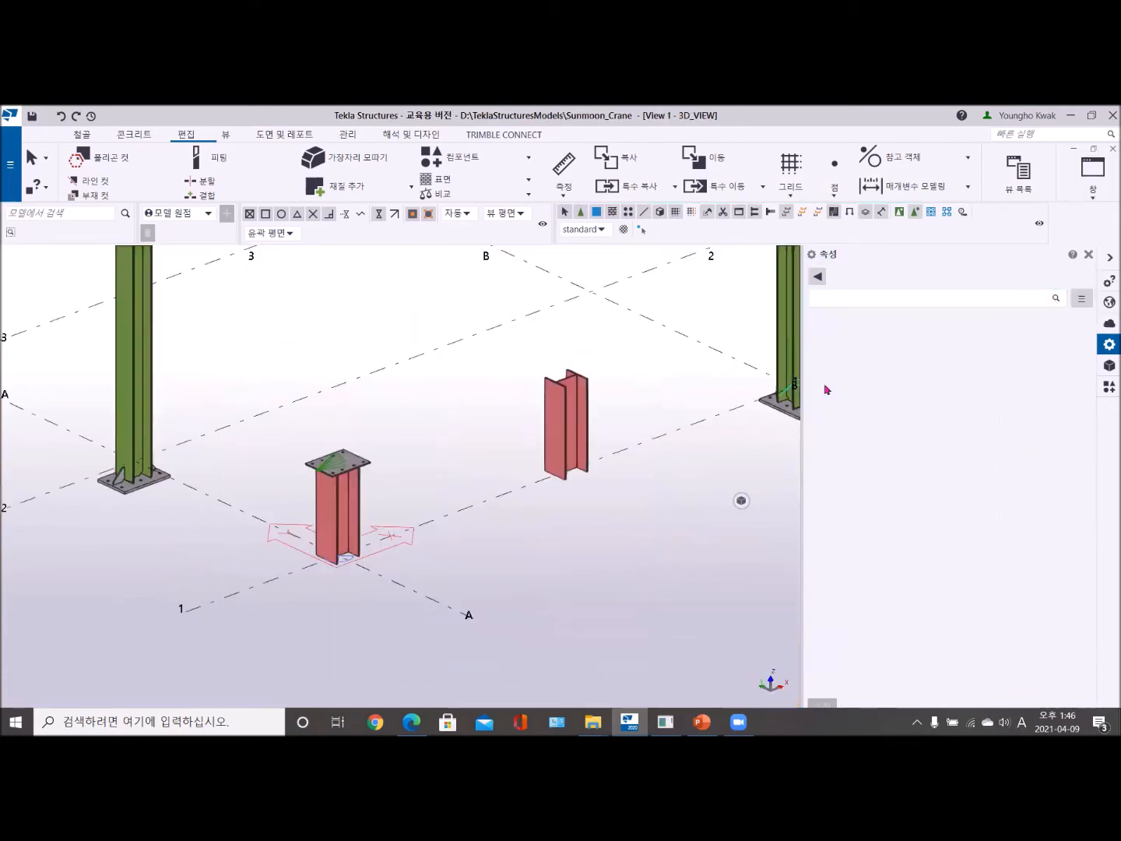
- Examine the A-1 base plate in 3D, reviewing the properties of its bolt group and of the plate part
scroll(296, 517, "up", 6)
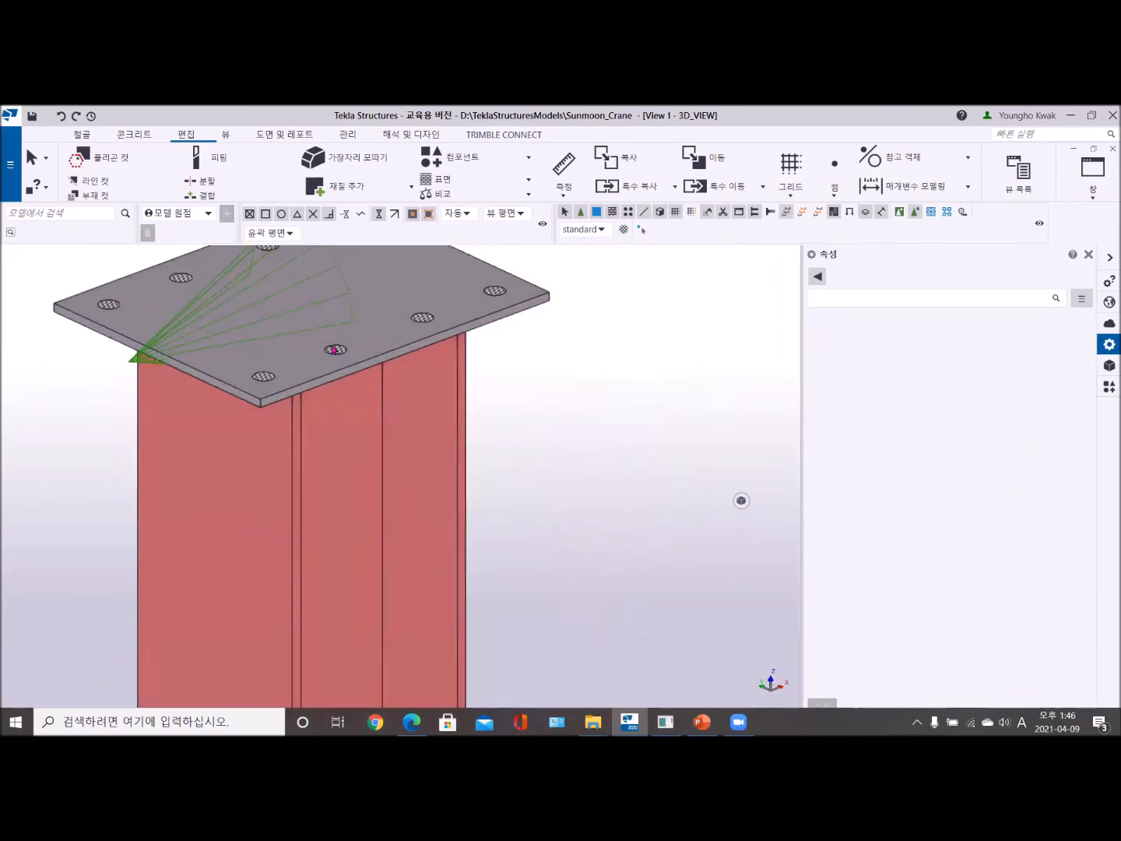
scroll(332, 350, "down", 5)
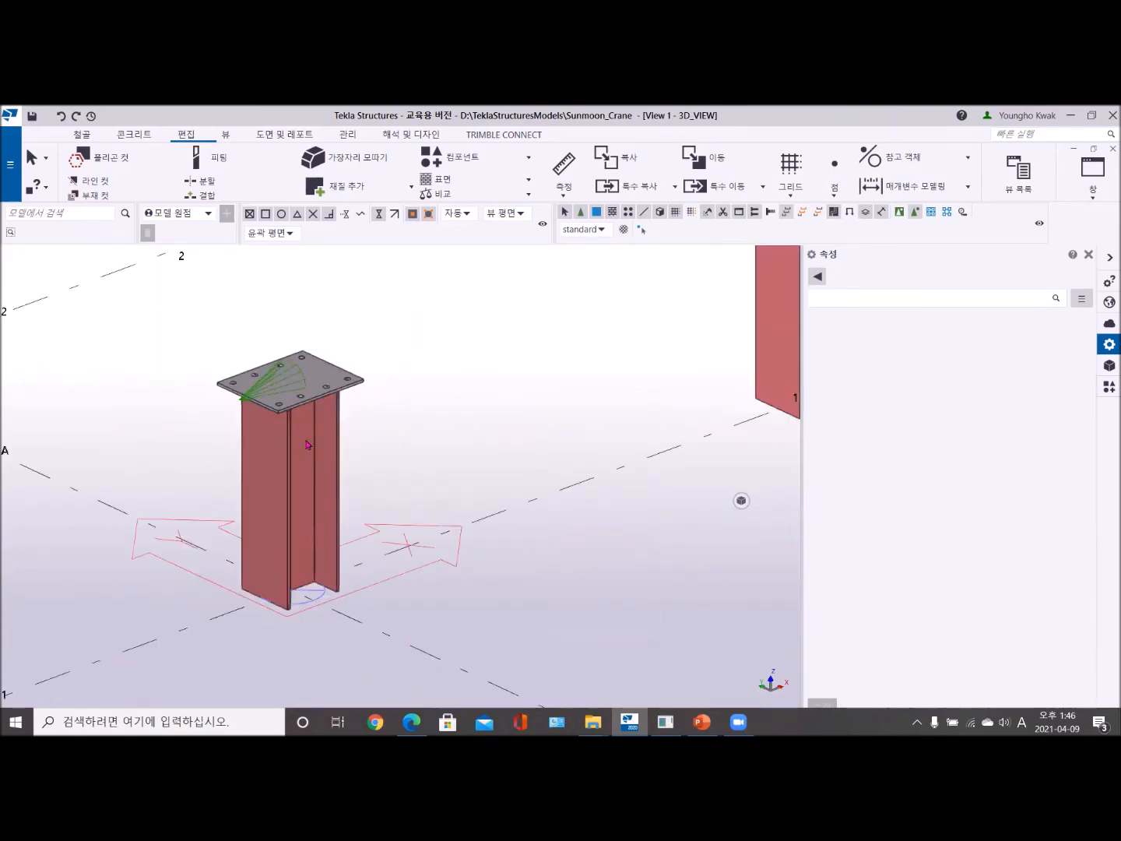
middle_click_drag(301, 437, 266, 355, "ctrl")
scroll(264, 361, "up", 5)
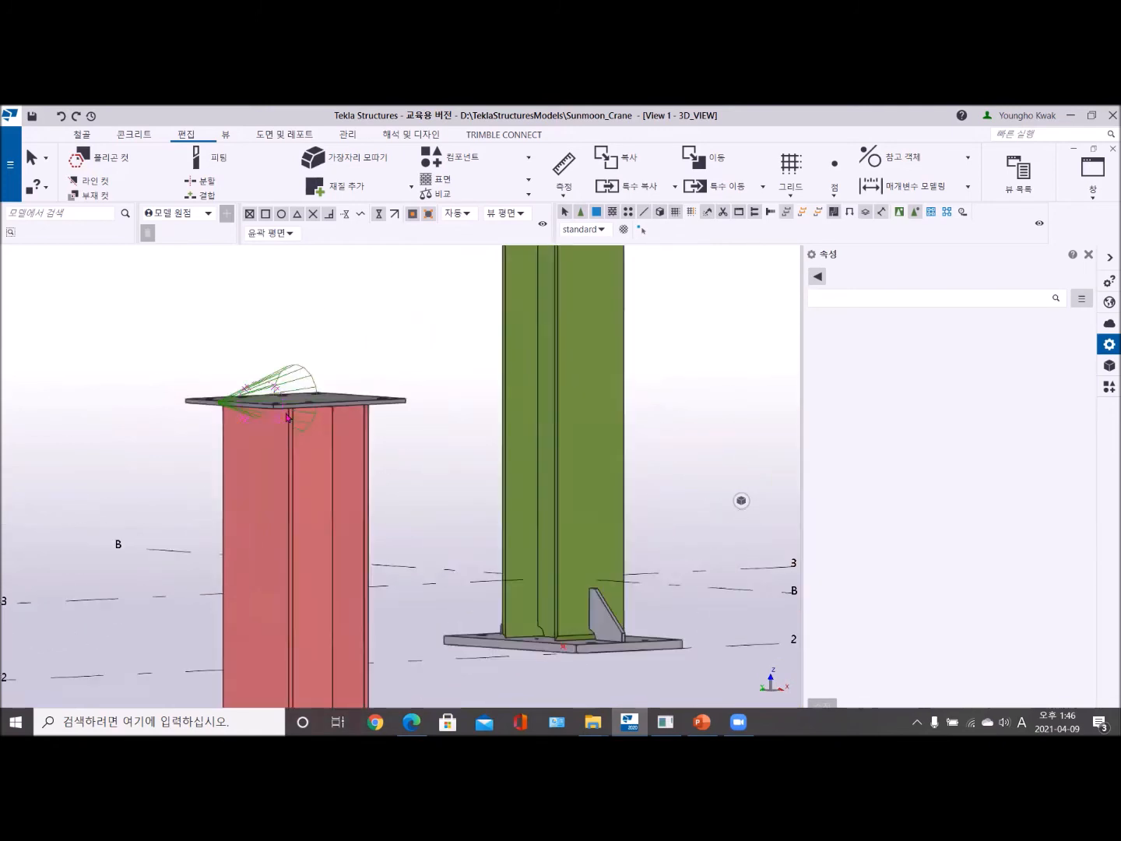
scroll(284, 380, "up", 5)
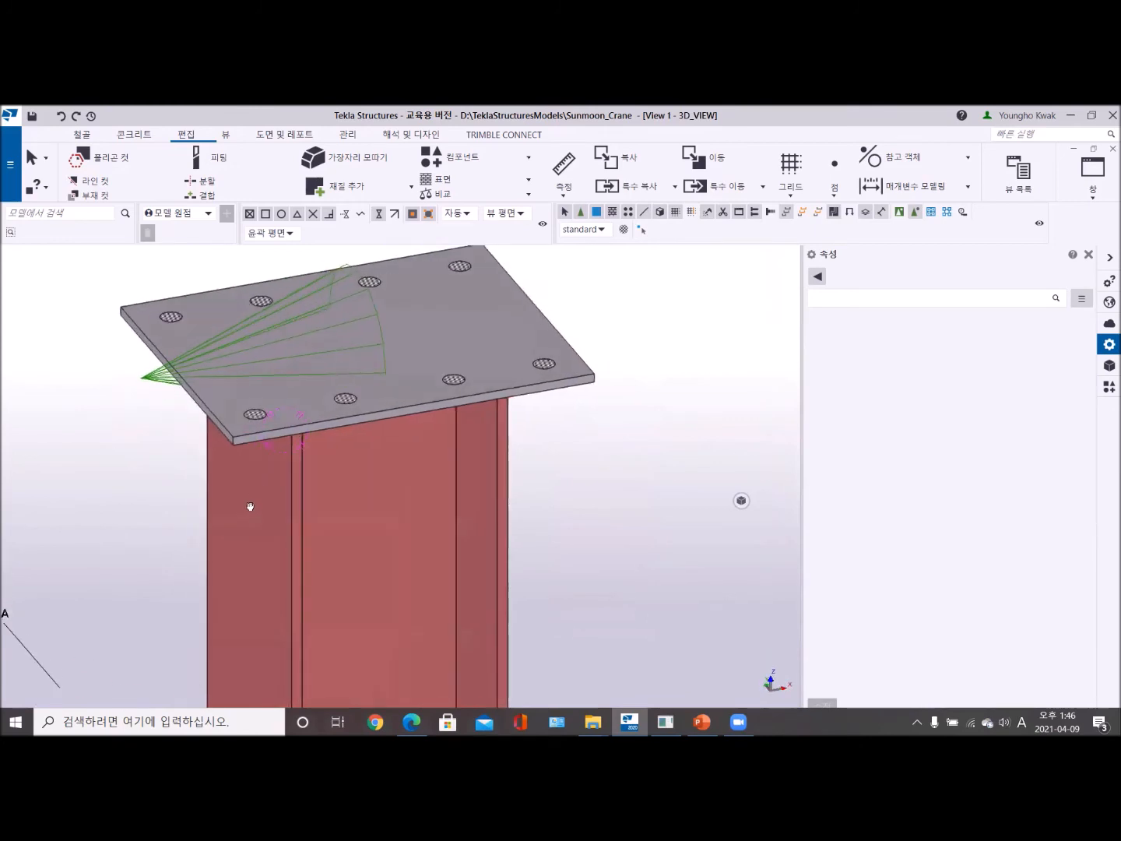
scroll(312, 459, "down", 3)
scroll(362, 487, "up", 3)
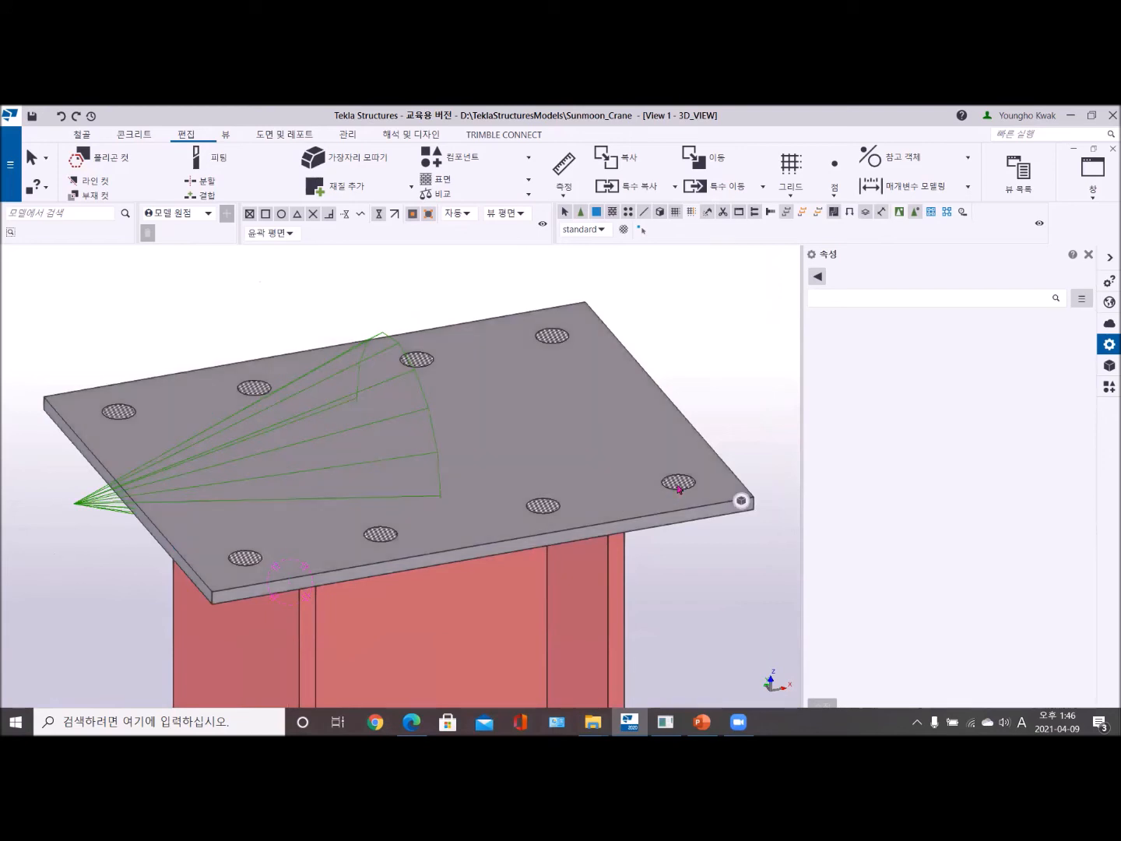
left_click(683, 486)
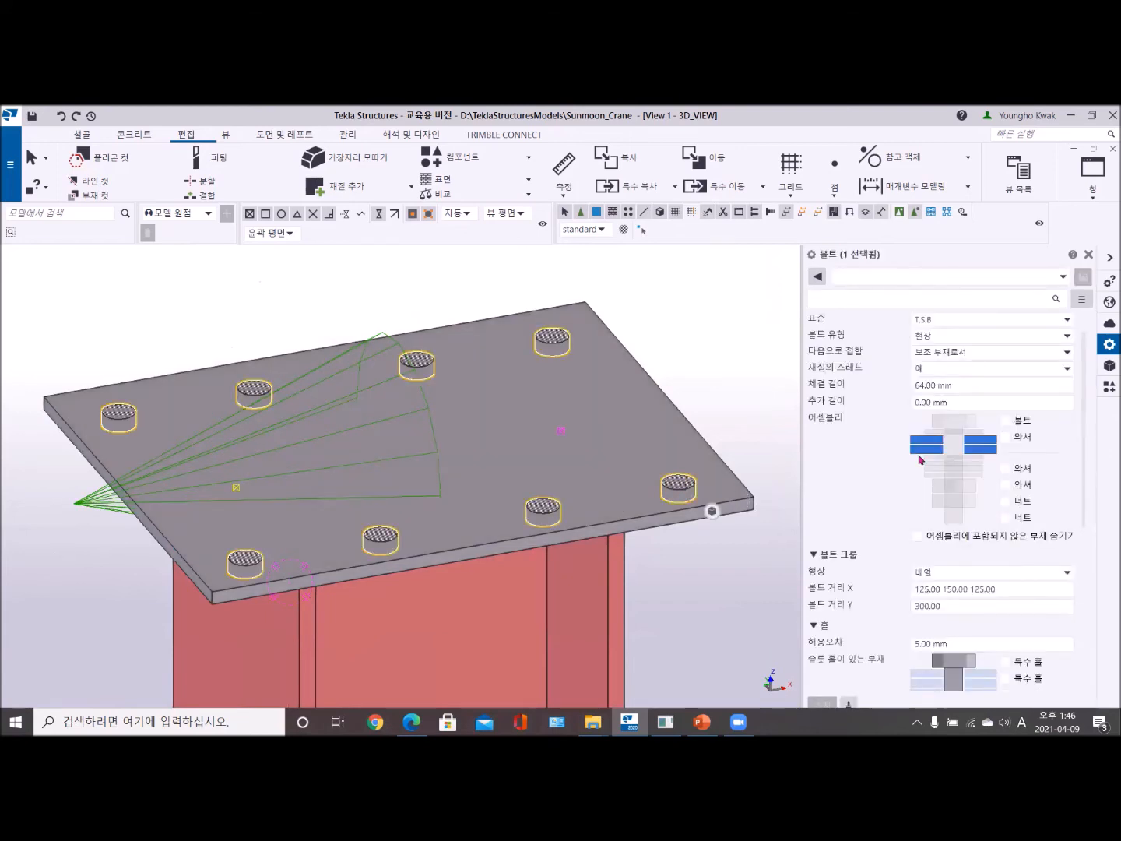
scroll(967, 451, "down", 5)
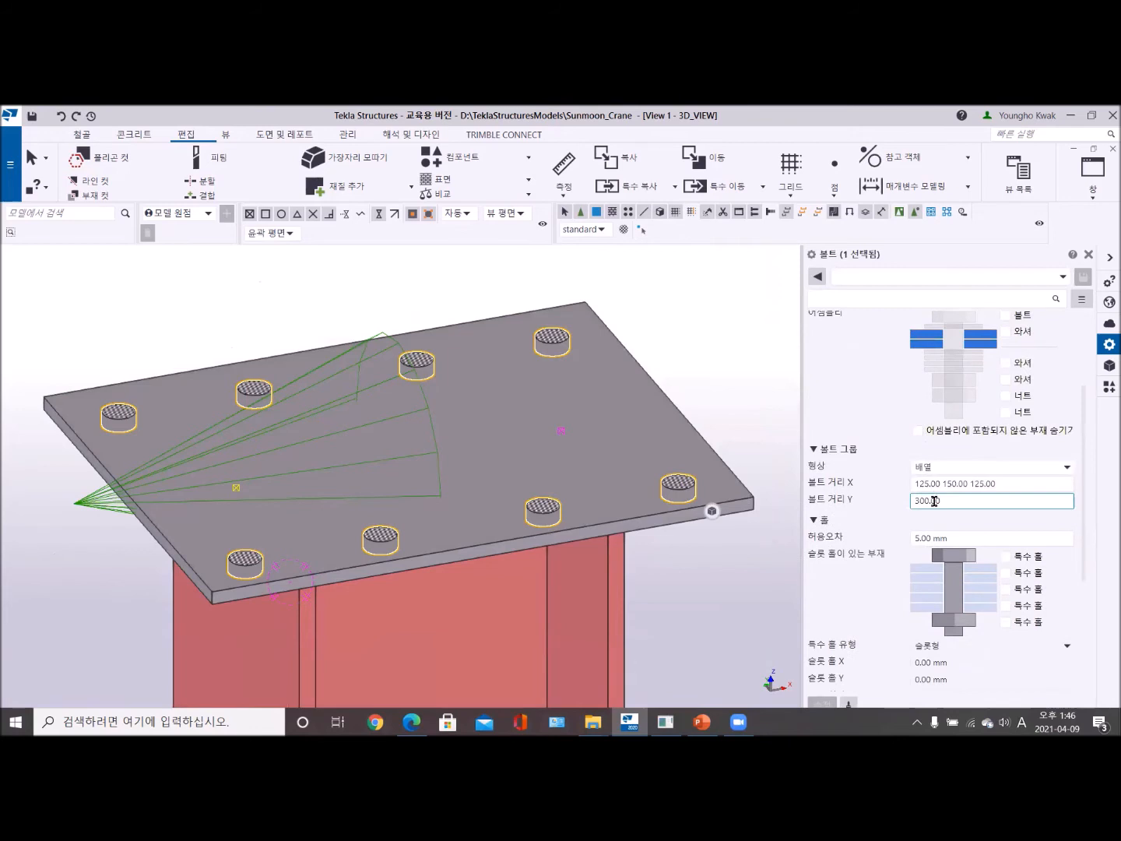
scroll(930, 519, "down", 2)
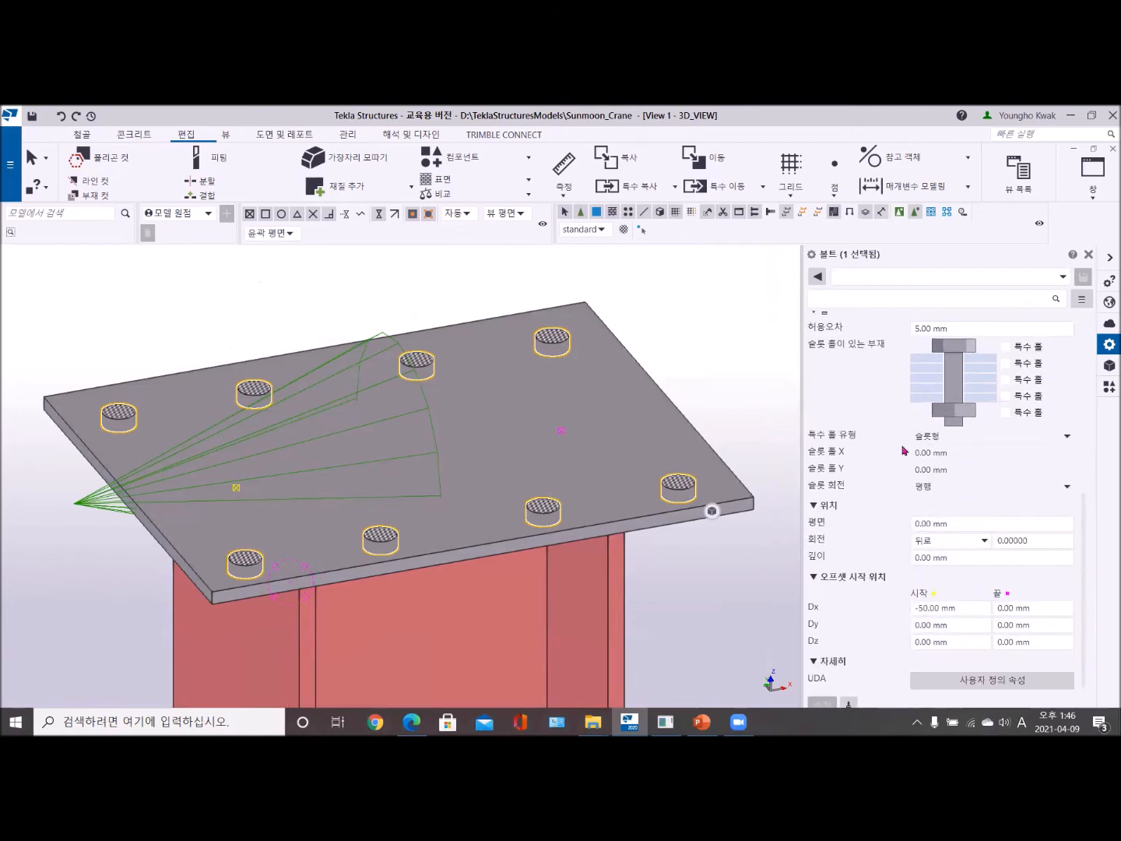
left_click(675, 331)
left_click(914, 502)
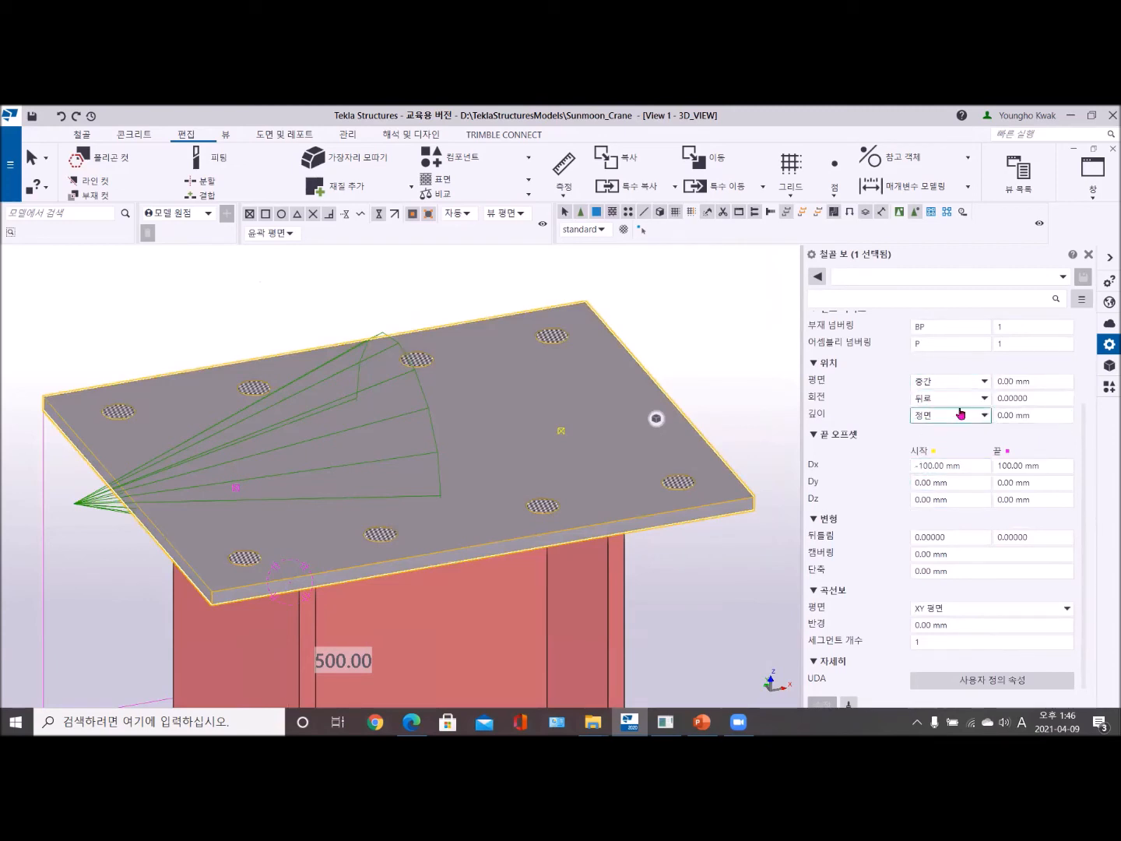
left_click(665, 293)
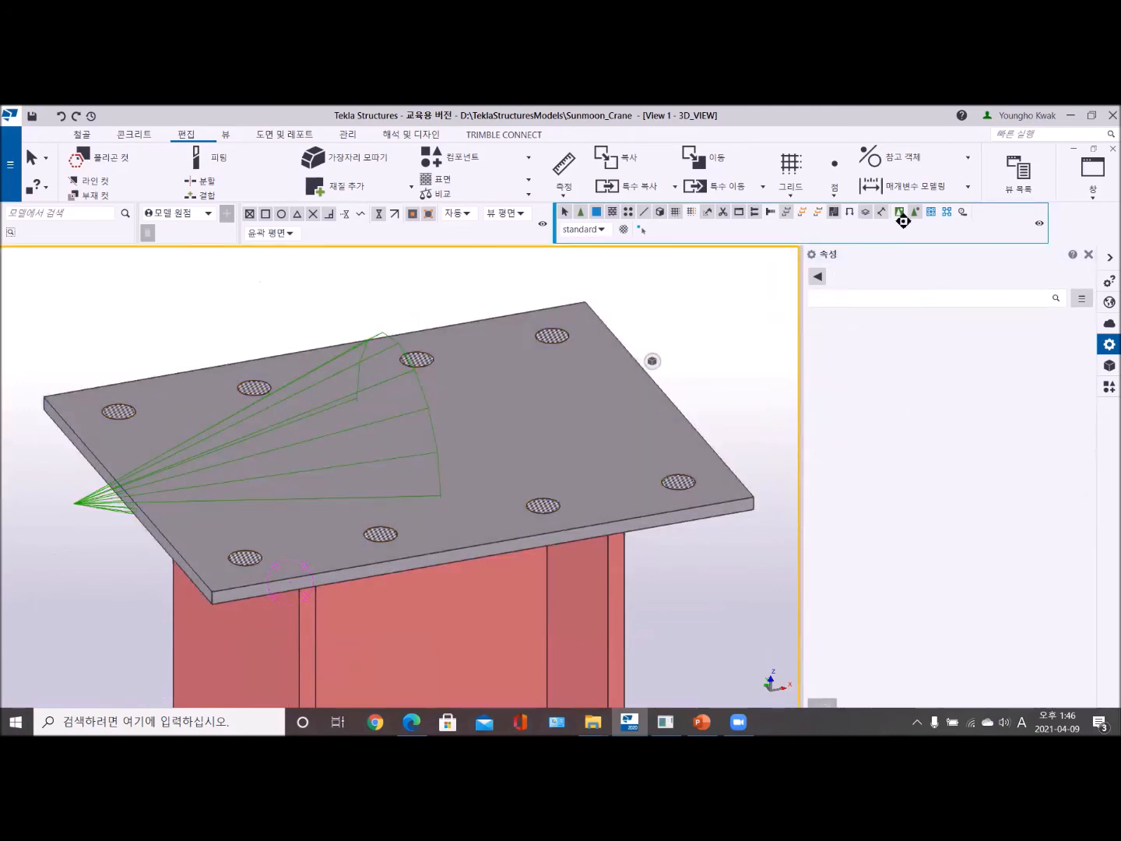
- Open the A-1 Base plate (1042) component's bolt settings, exclude every field from modification and apply the modification
left_click(107, 505)
double_click(106, 504)
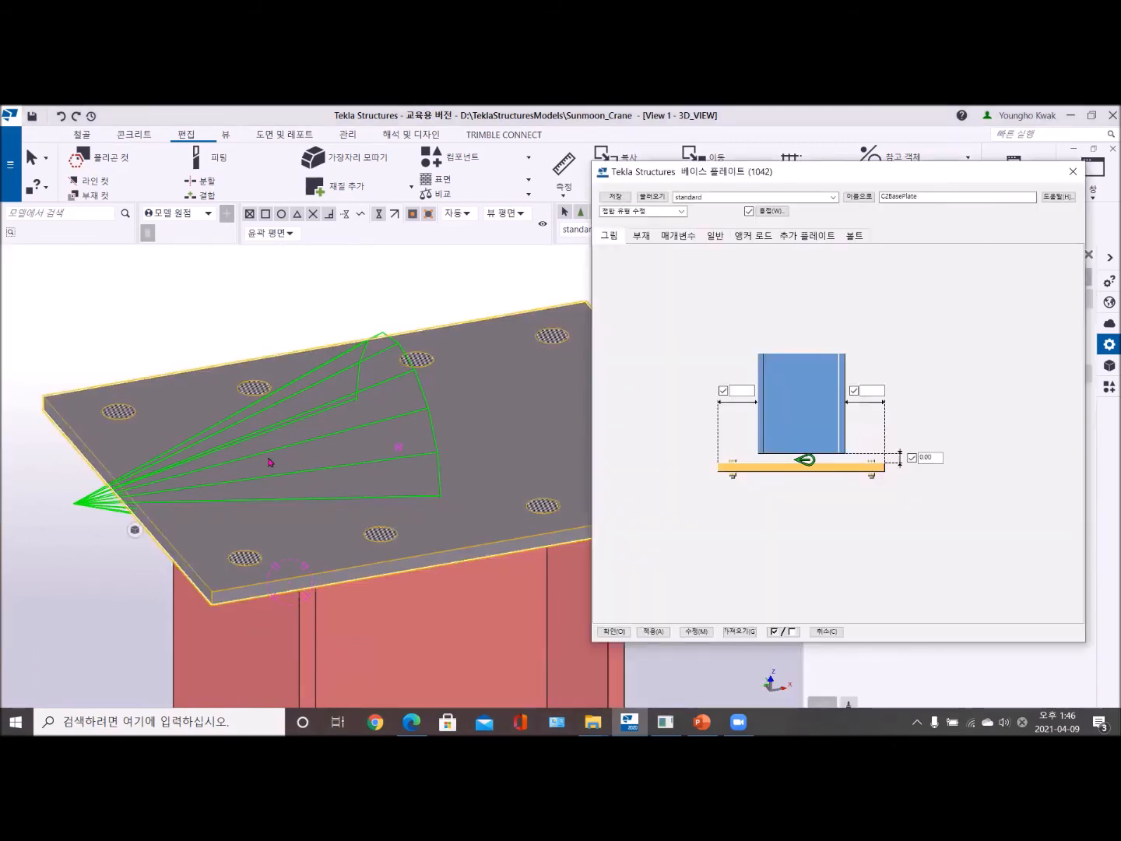
left_click(855, 235)
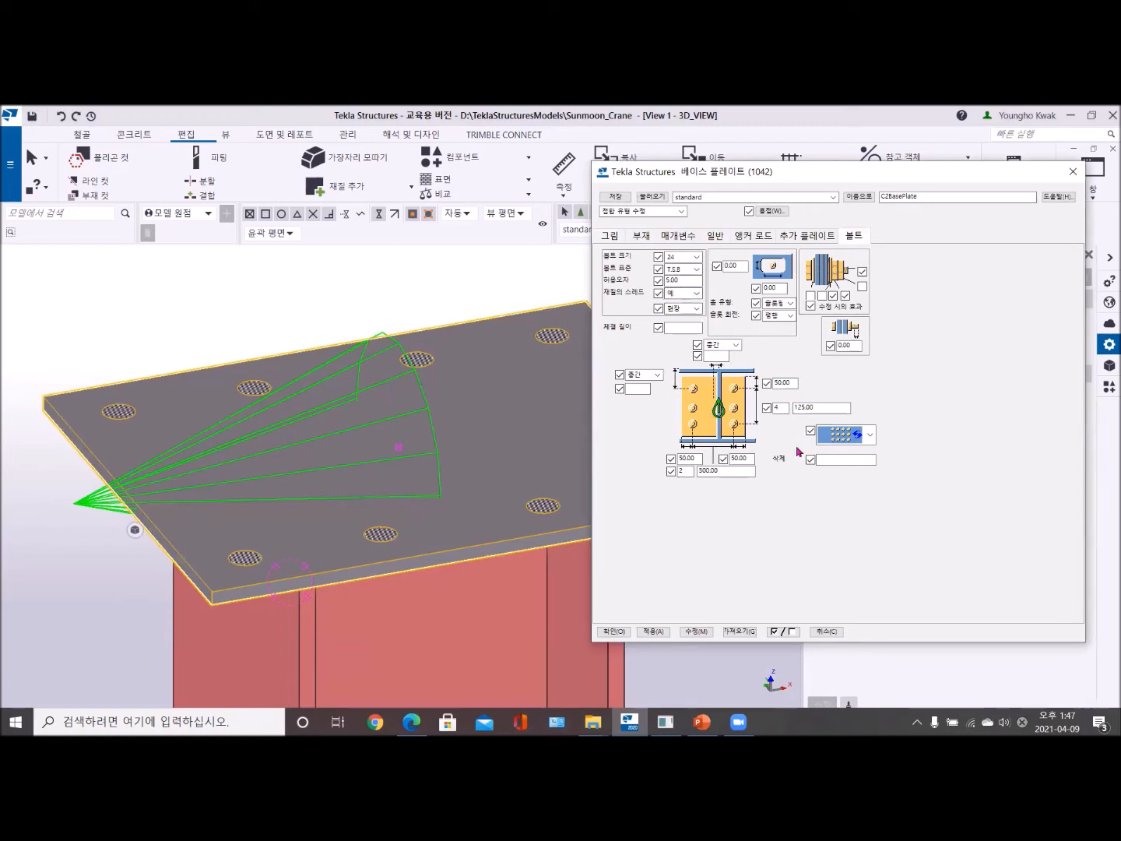
left_click(793, 632)
left_click(697, 631)
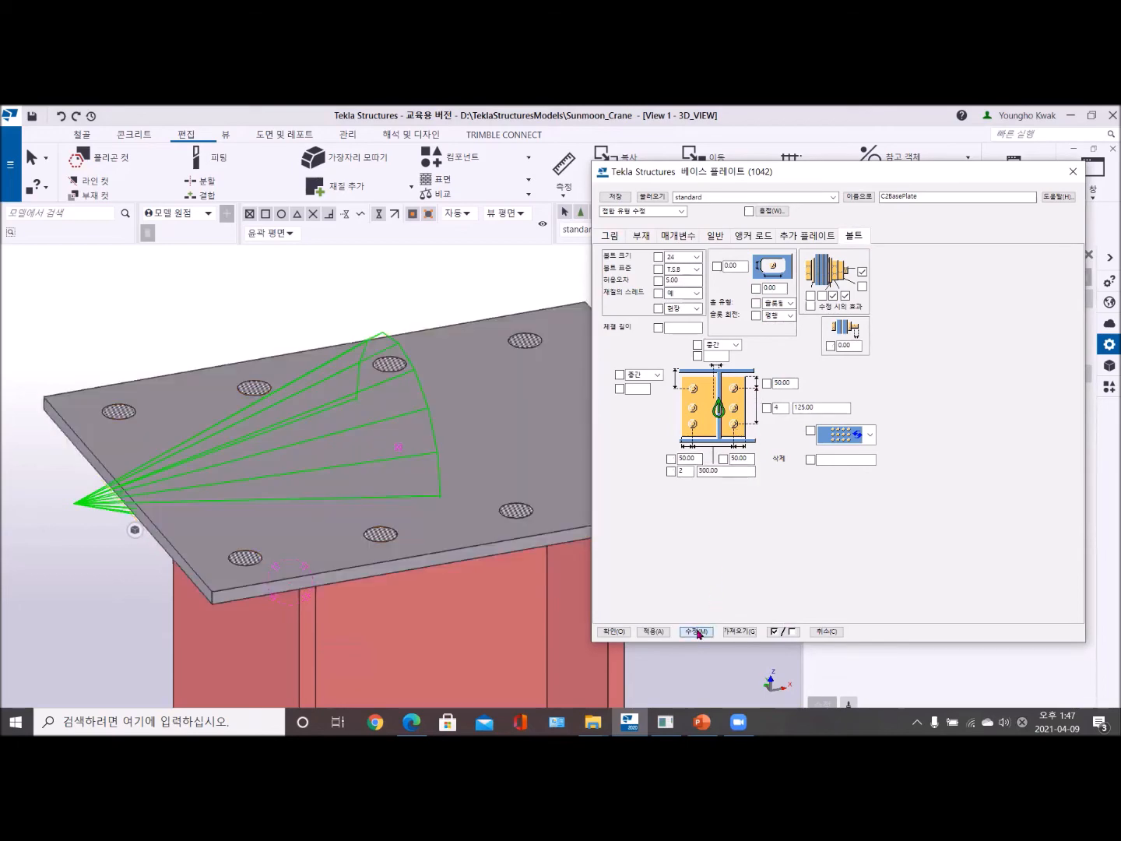
scroll(476, 476, "up", 2)
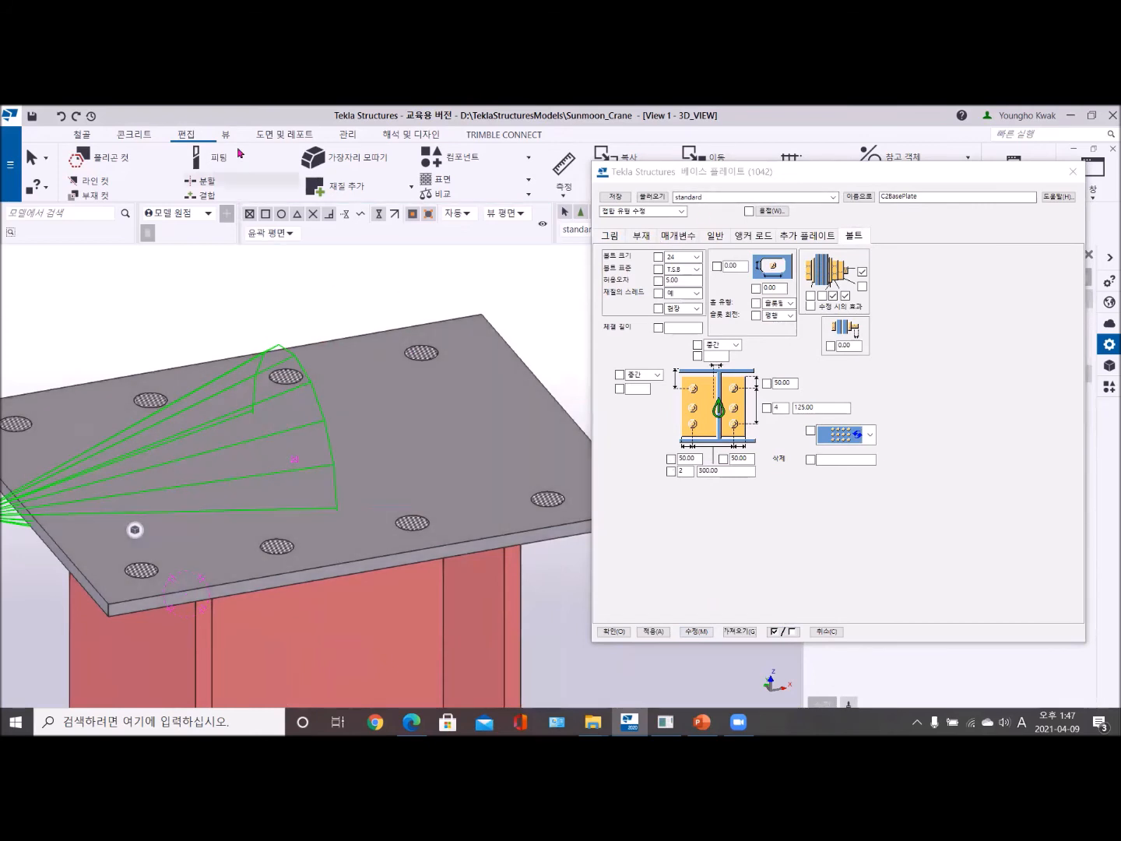
- Undo the last Base plate component modification and close its settings dialog
left_click(60, 116)
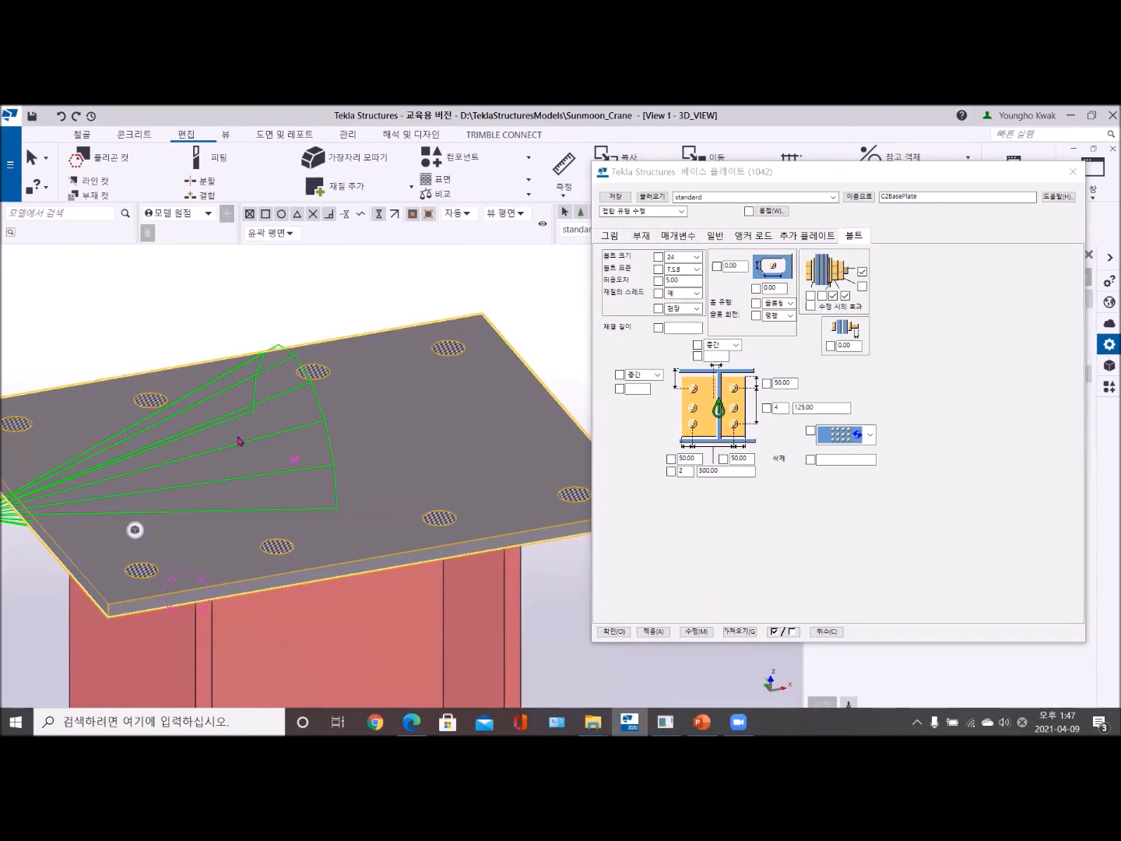
left_click(1071, 176)
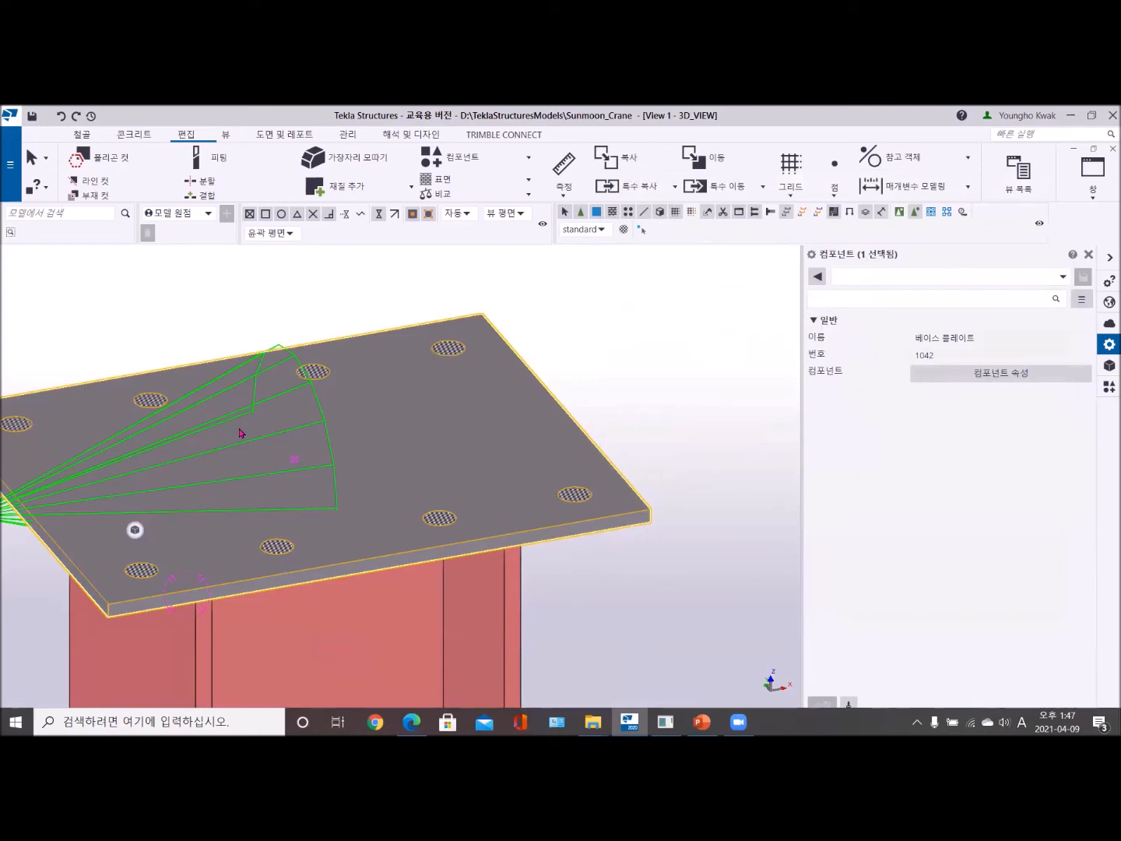
- Explode the A-1 Base plate (1042) component into separate objects
scroll(242, 433, "down", 4)
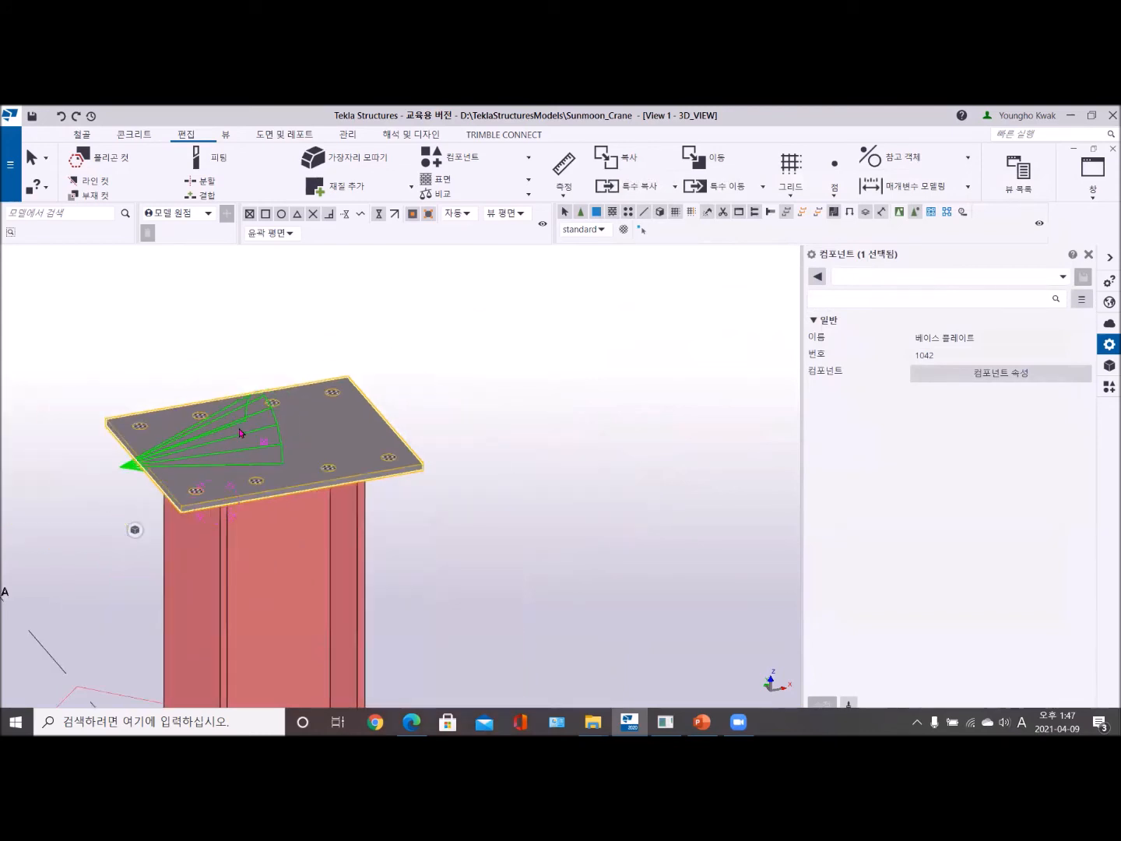
scroll(300, 397, "up", 2)
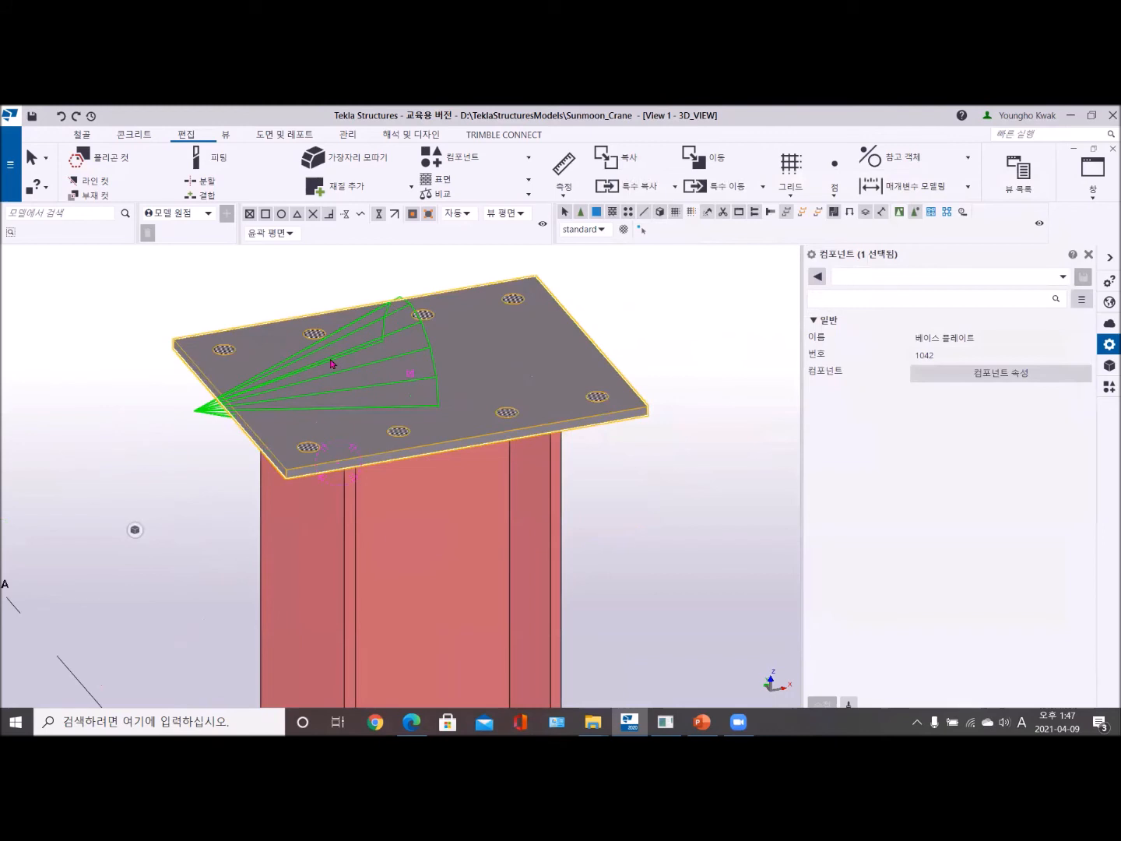
right_click(279, 278)
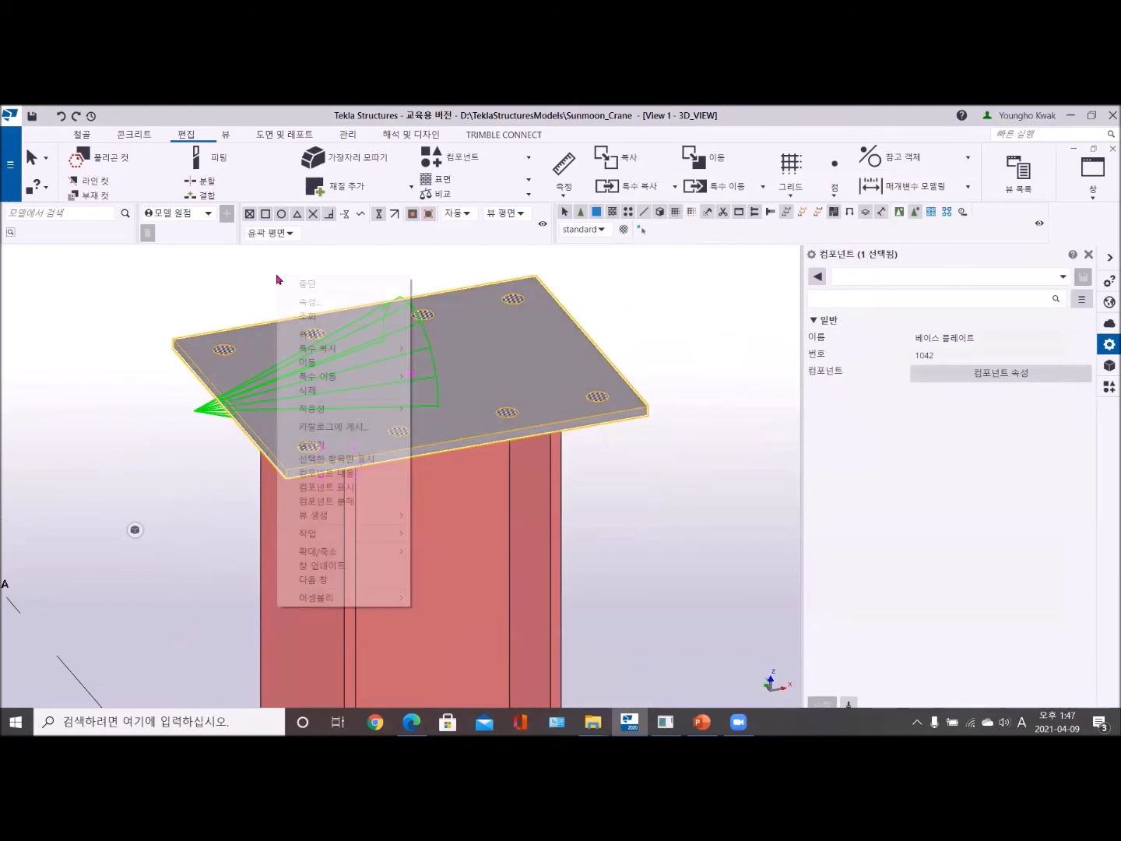
left_click(345, 501)
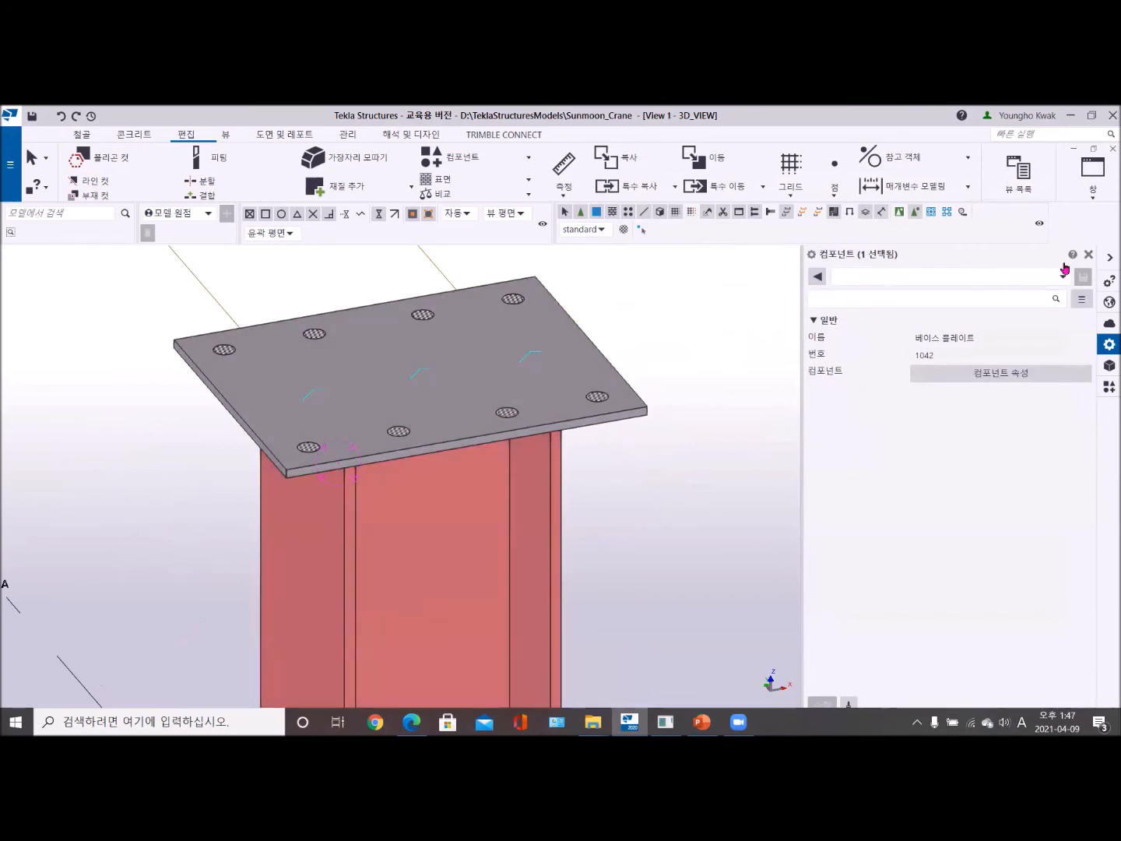
left_click(1092, 172)
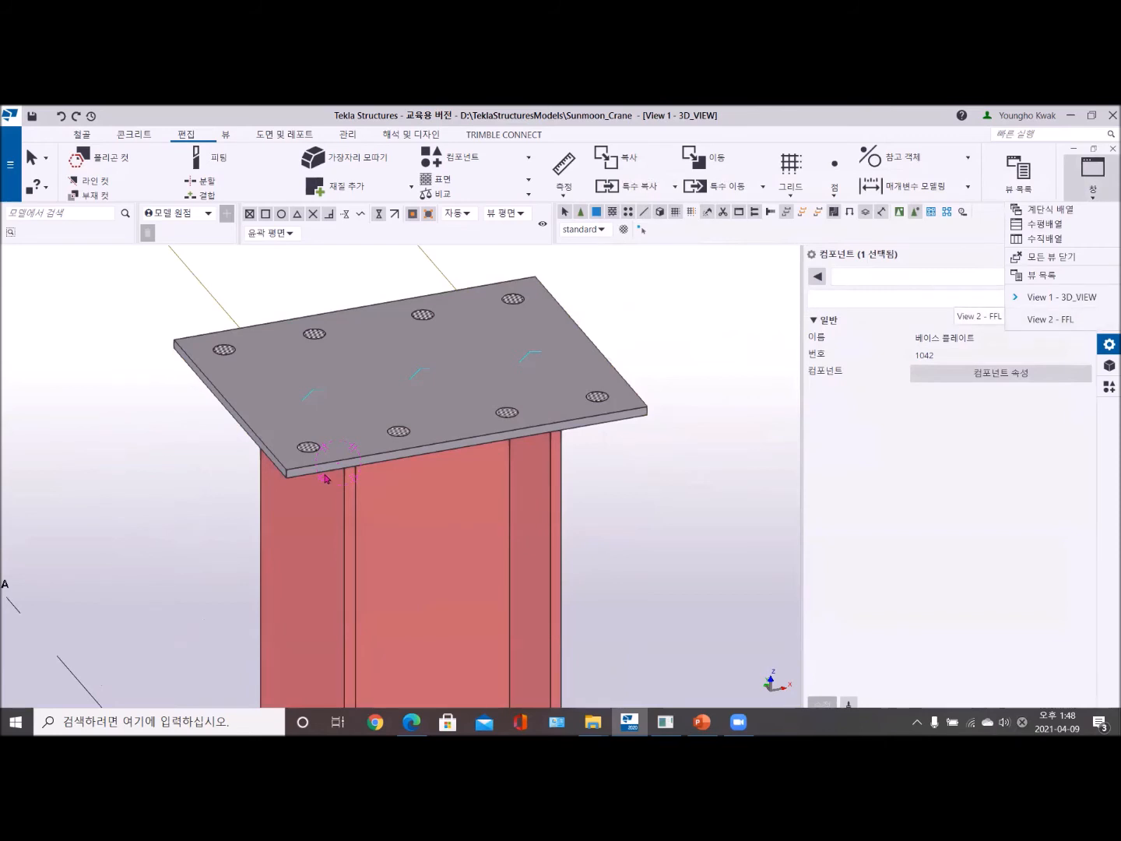
scroll(164, 382, "up", 5)
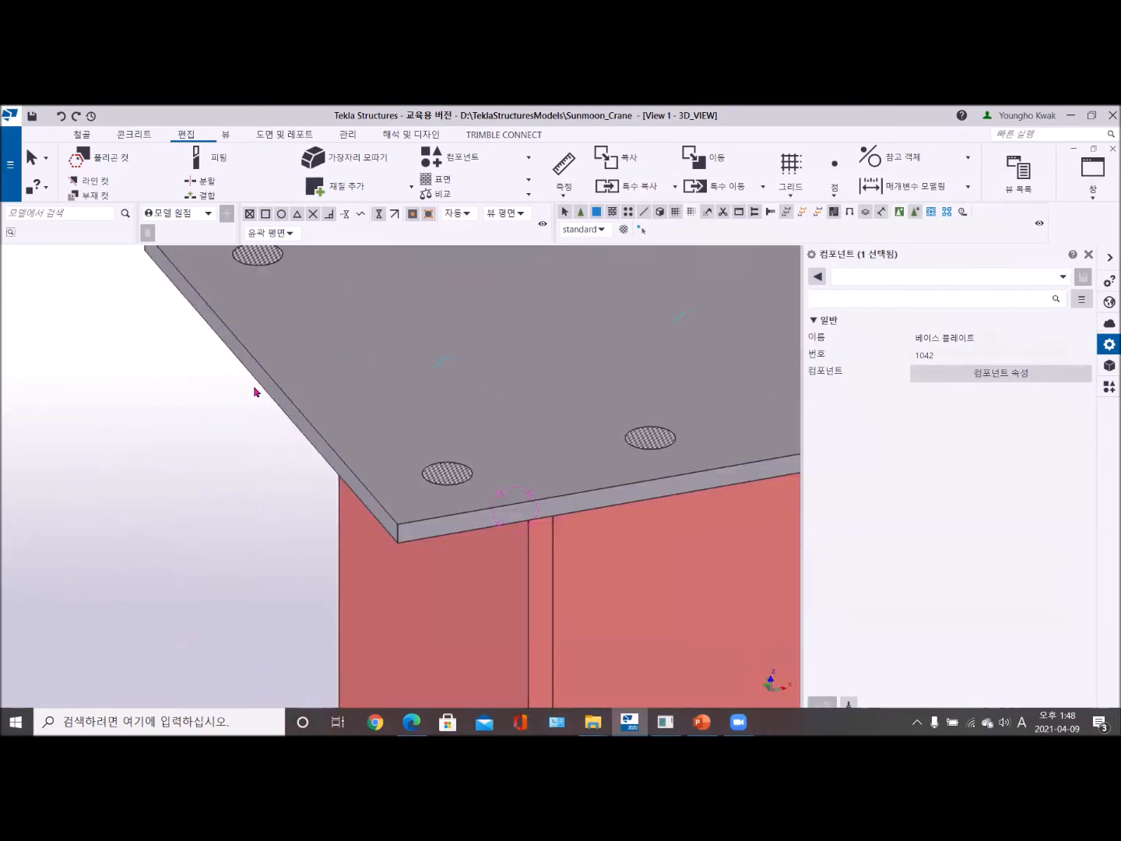
- Copy the A-1 column's base plate 12 mm straight down so a second plate sits directly beneath it
left_click(281, 384)
right_click(100, 330)
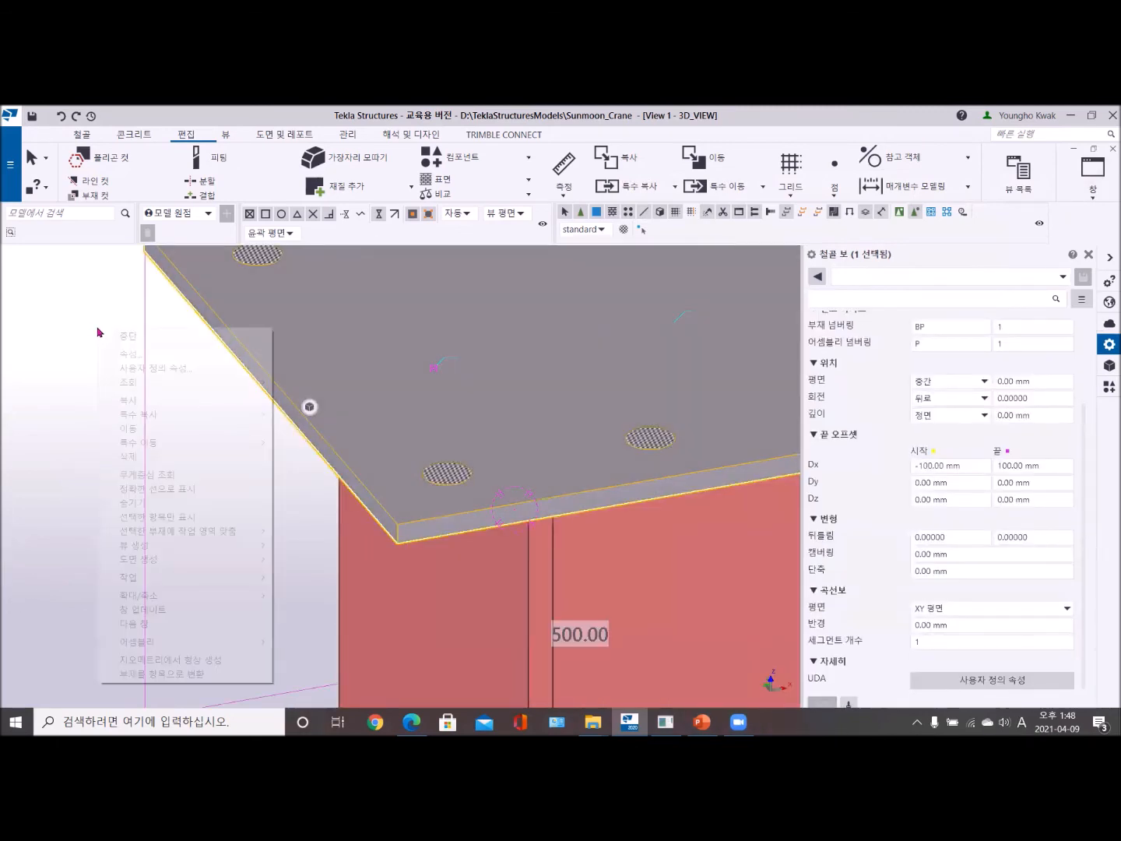
left_click(169, 401)
scroll(425, 528, "up", 2)
left_click(366, 501)
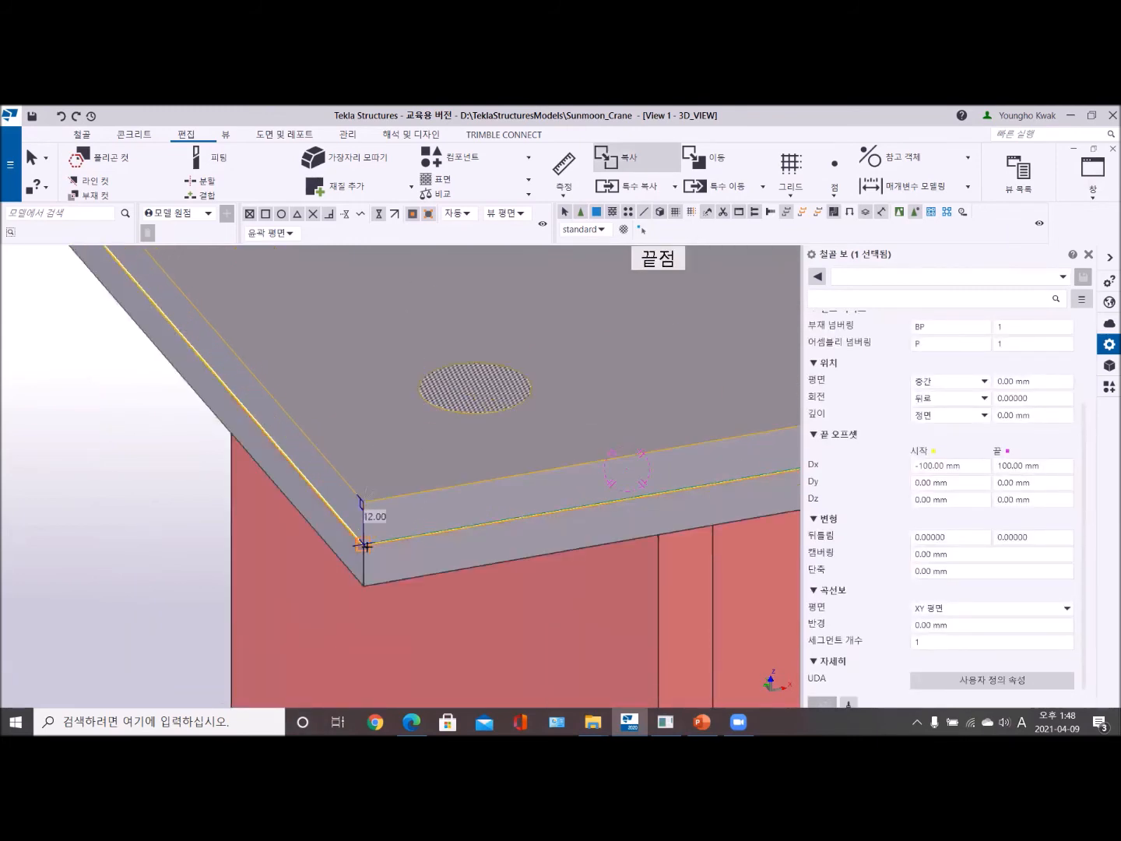
right_click(75, 405)
left_click(109, 415)
scroll(273, 467, "down", 3)
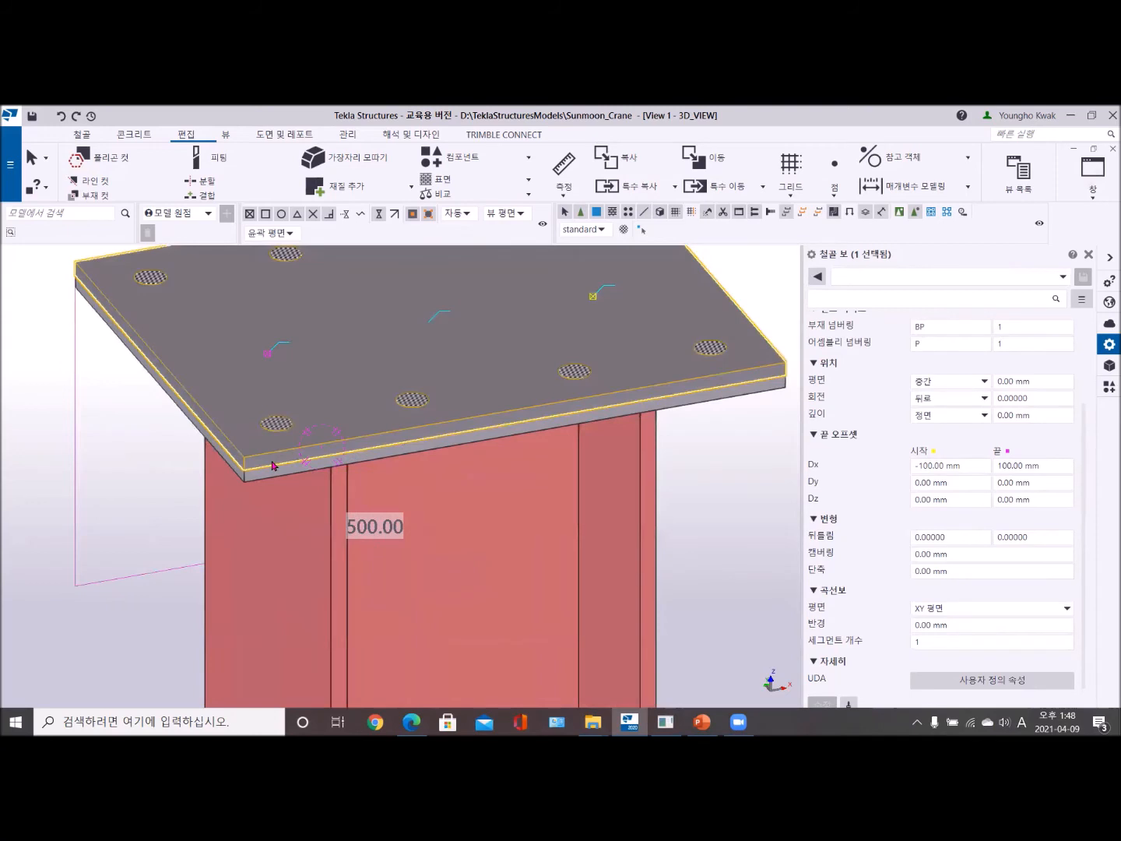
scroll(273, 467, "down", 3)
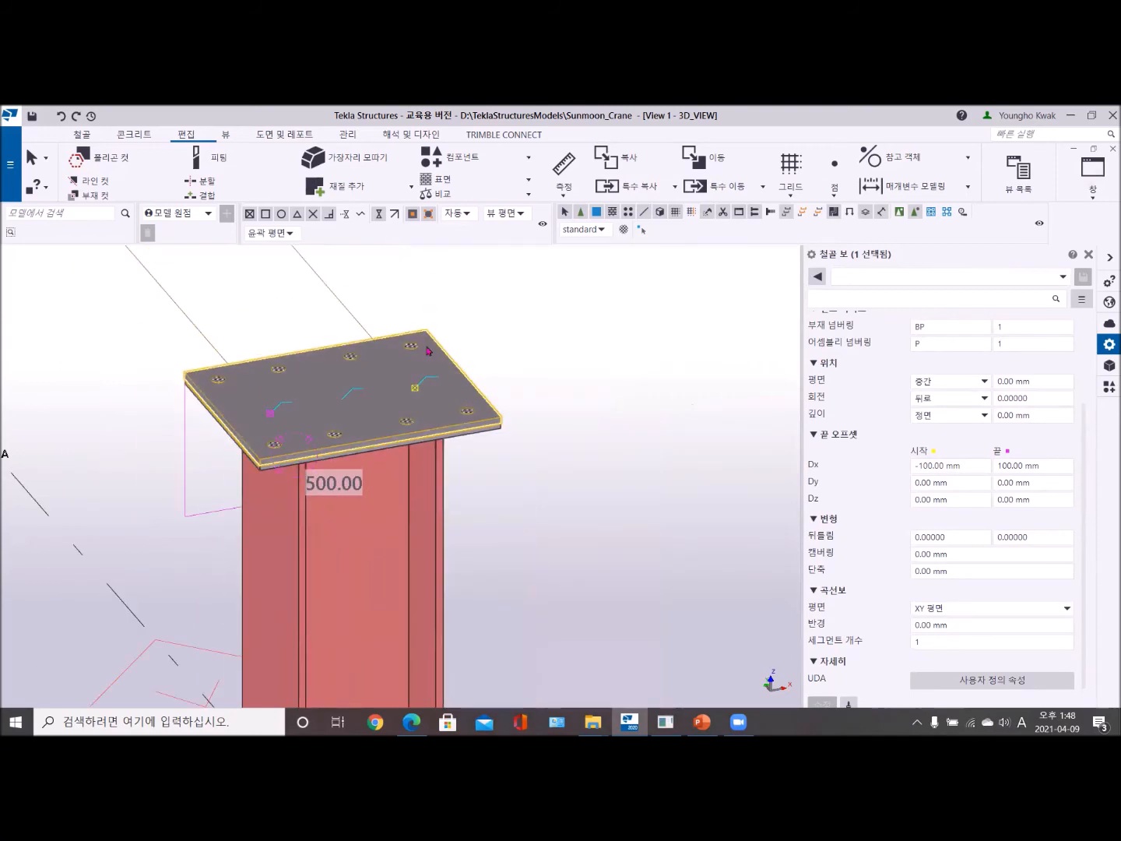
left_click(592, 336)
- Open the GRID 1 view and examine the two stacked plates where they meet the top of the A-1 column
scroll(599, 543, "down", 5)
scroll(589, 561, "down", 2)
scroll(330, 552, "down", 1)
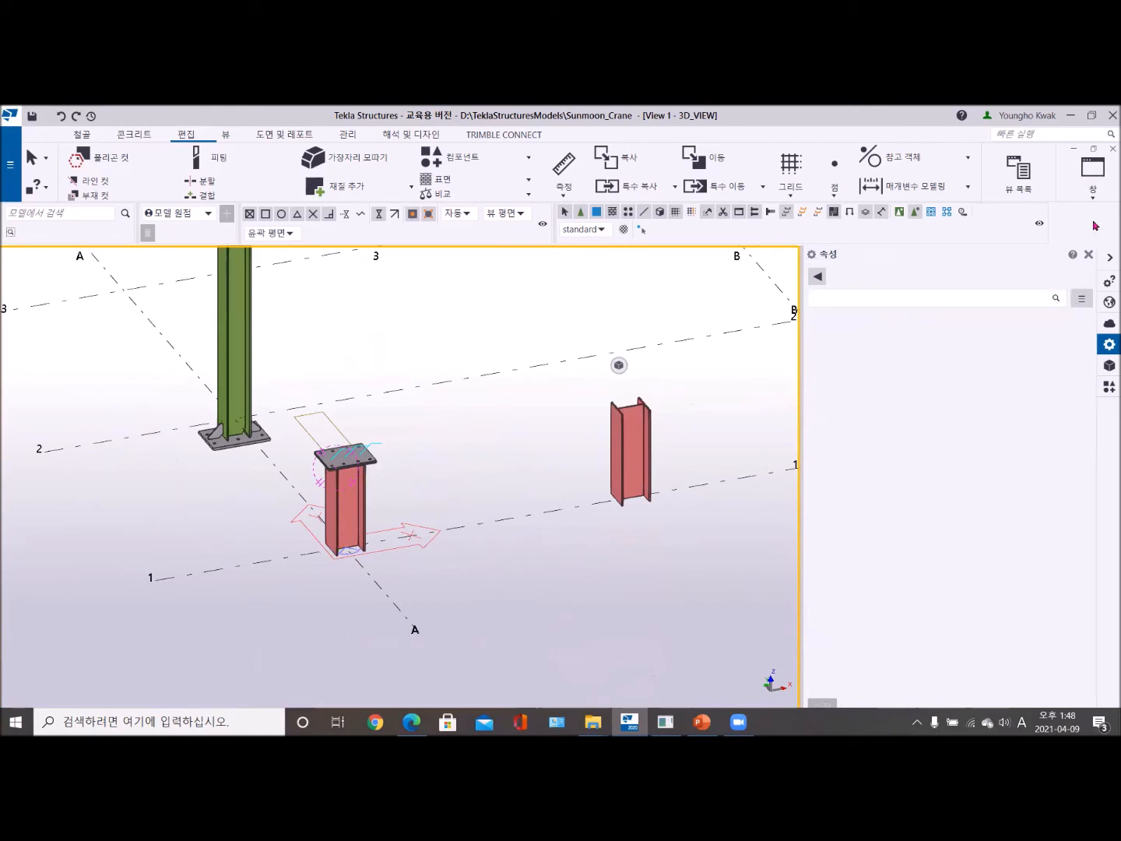
left_click(1093, 178)
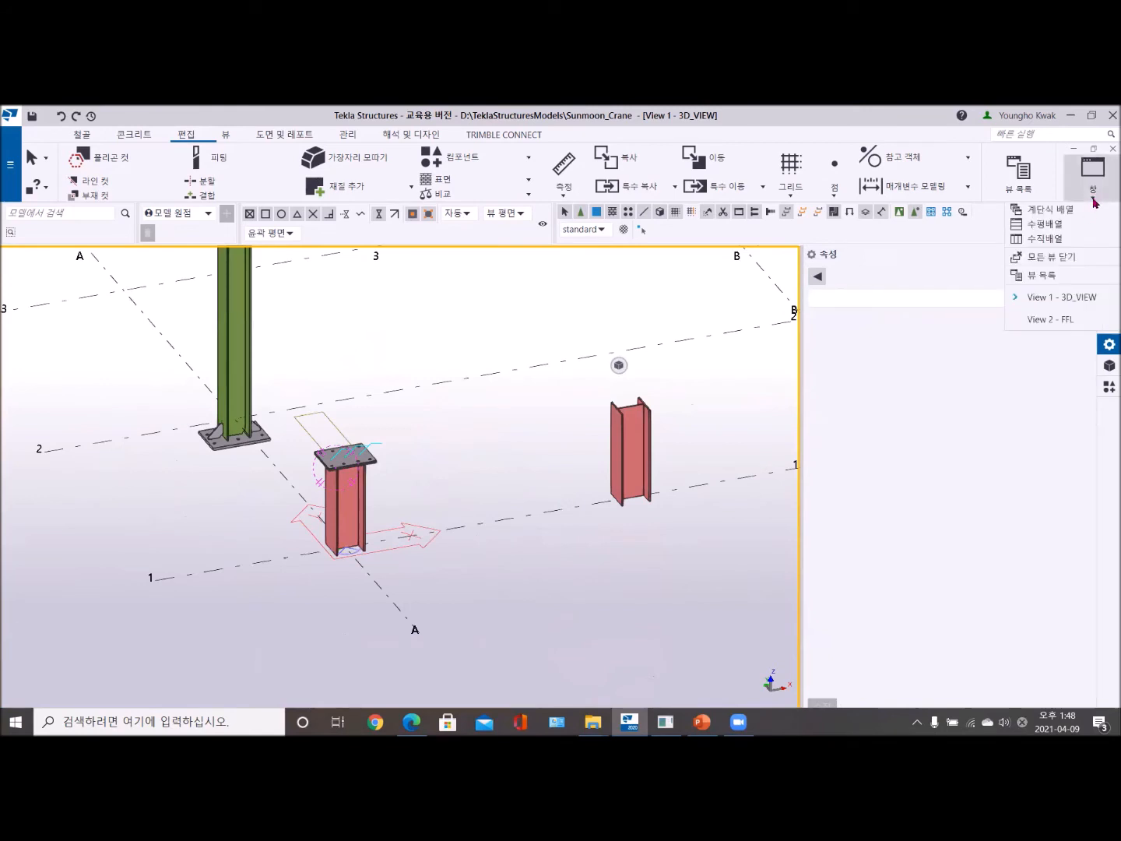
left_click(1063, 275)
double_click(294, 400)
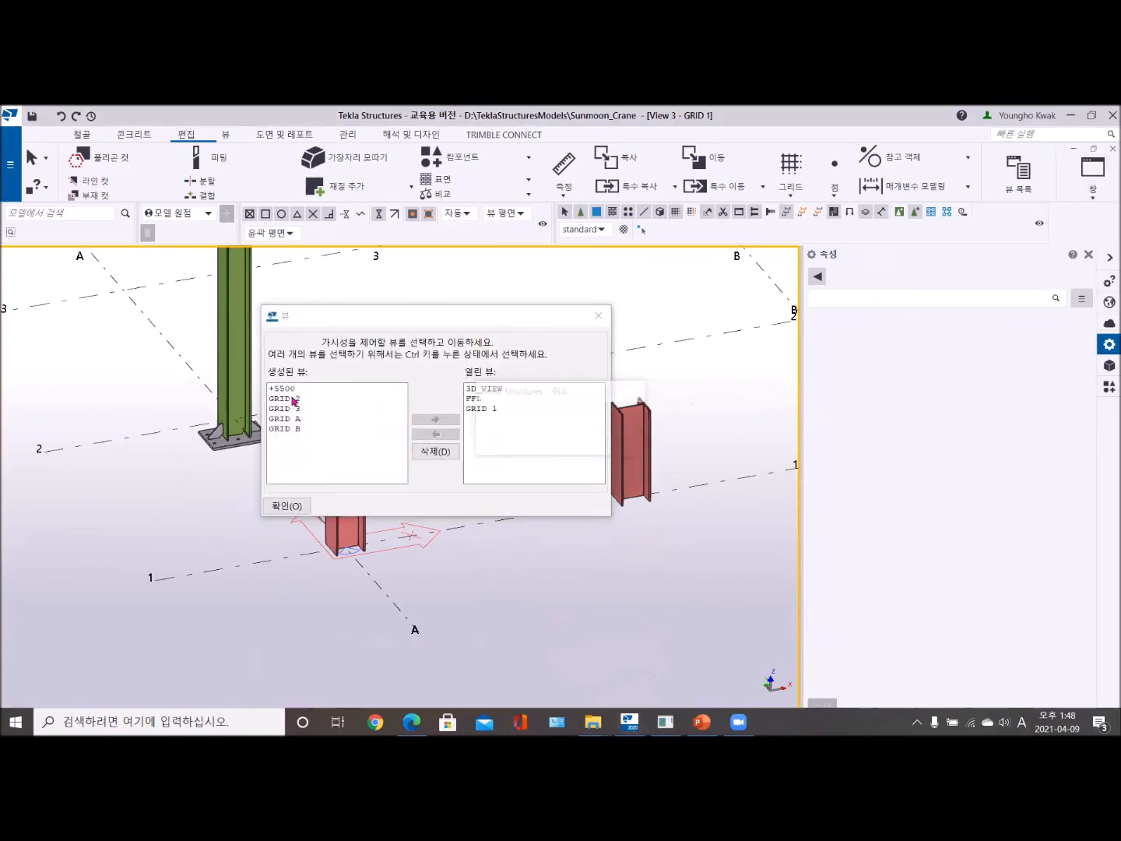
left_click(598, 316)
scroll(382, 499, "up", 3)
scroll(288, 592, "up", 2)
scroll(553, 420, "up", 2)
scroll(524, 421, "up", 2)
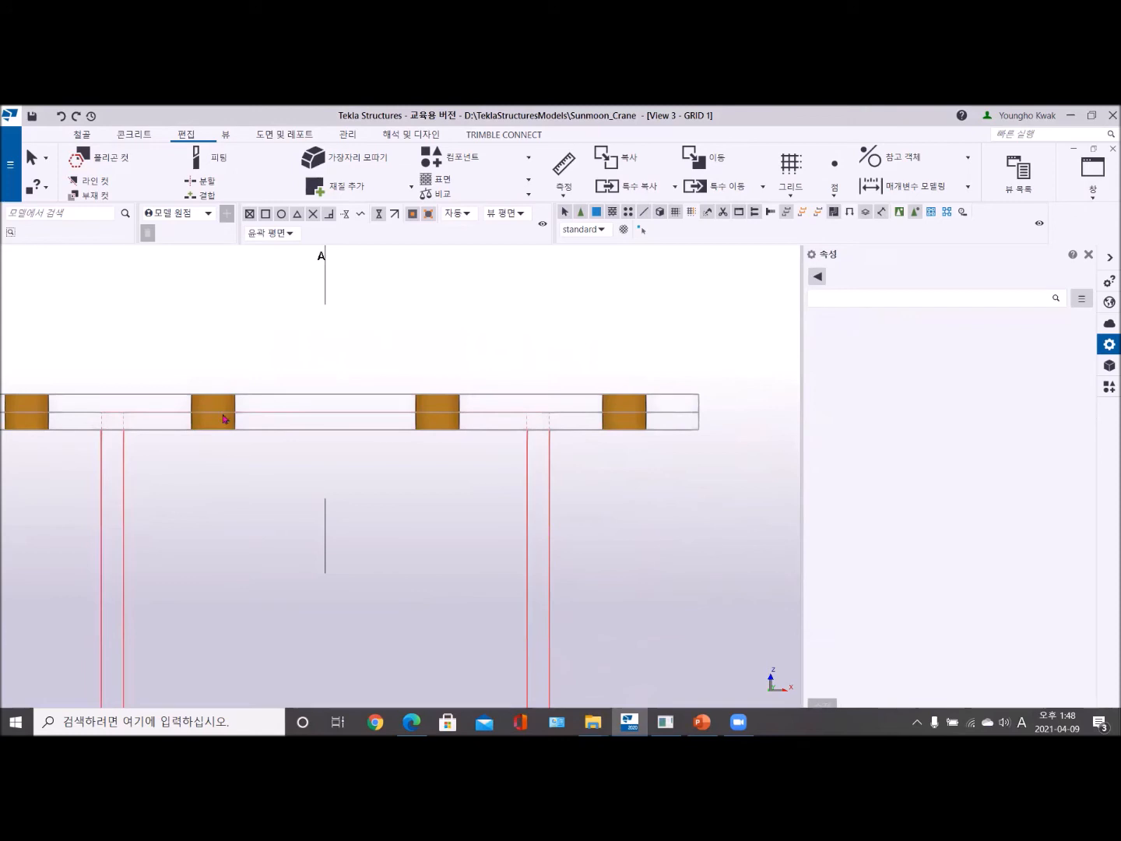
scroll(155, 478, "down", 1)
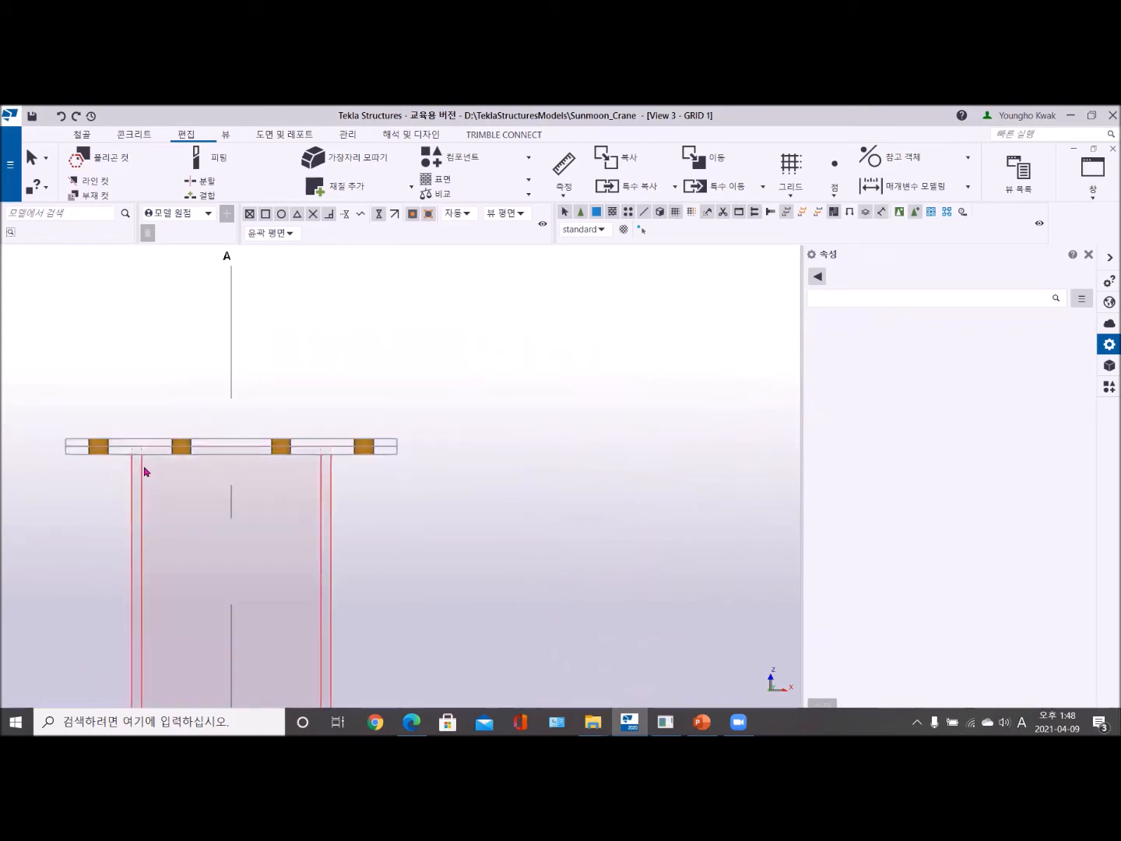
scroll(143, 468, "up", 2)
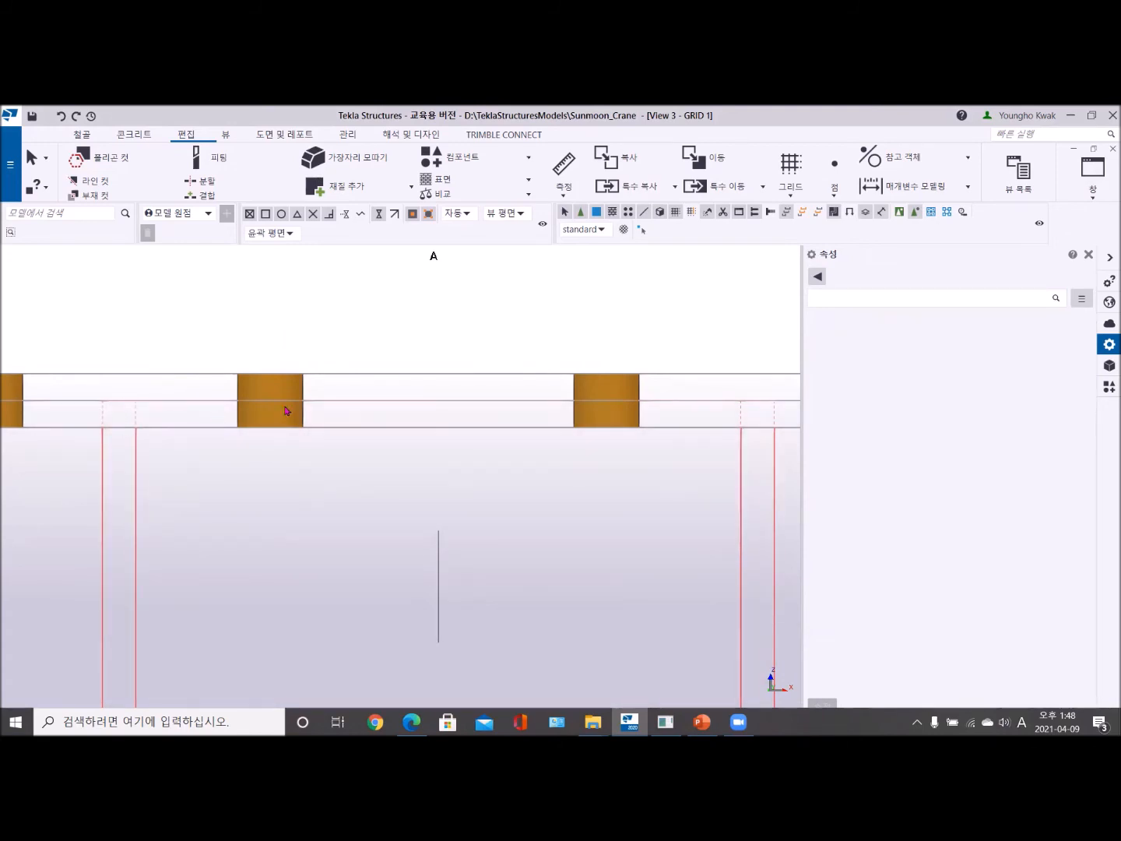
- Tile the open views vertically and select the column-top fitting in 3D_VIEW to compare its location with the GRID 1 view
left_click(1094, 170)
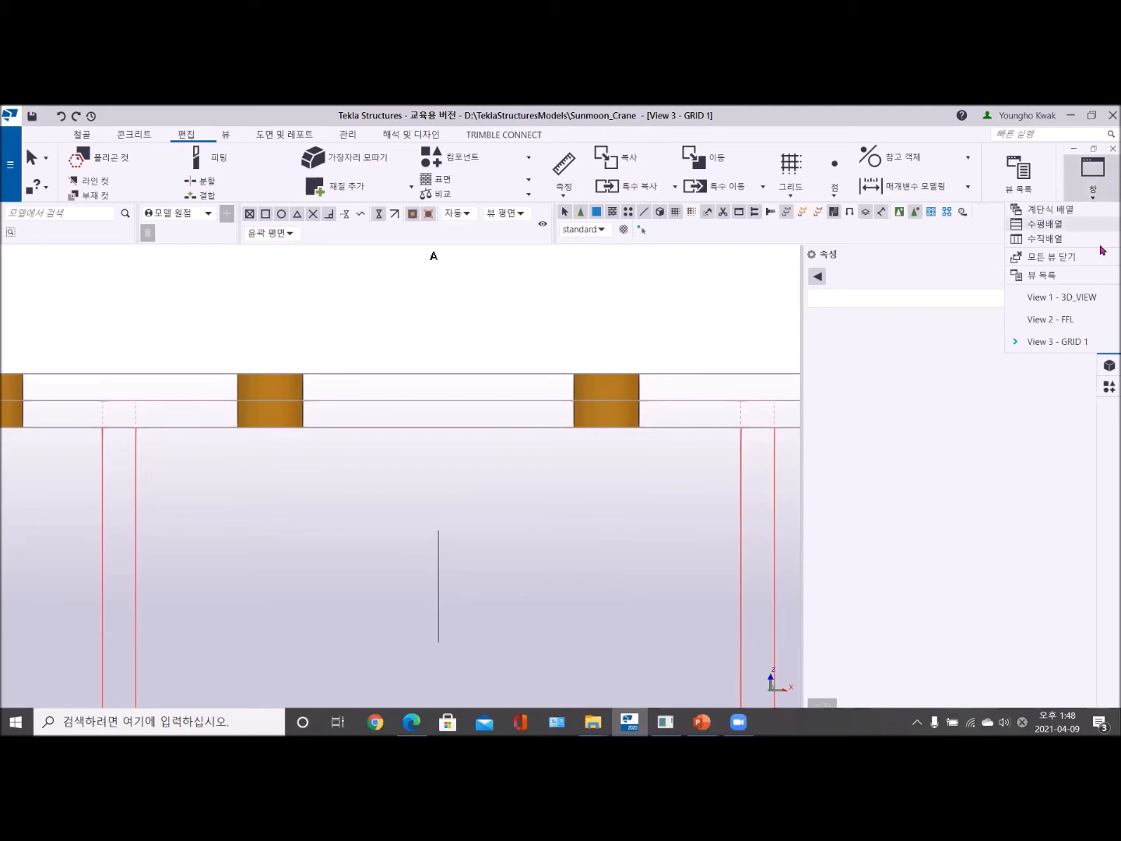
left_click(1045, 238)
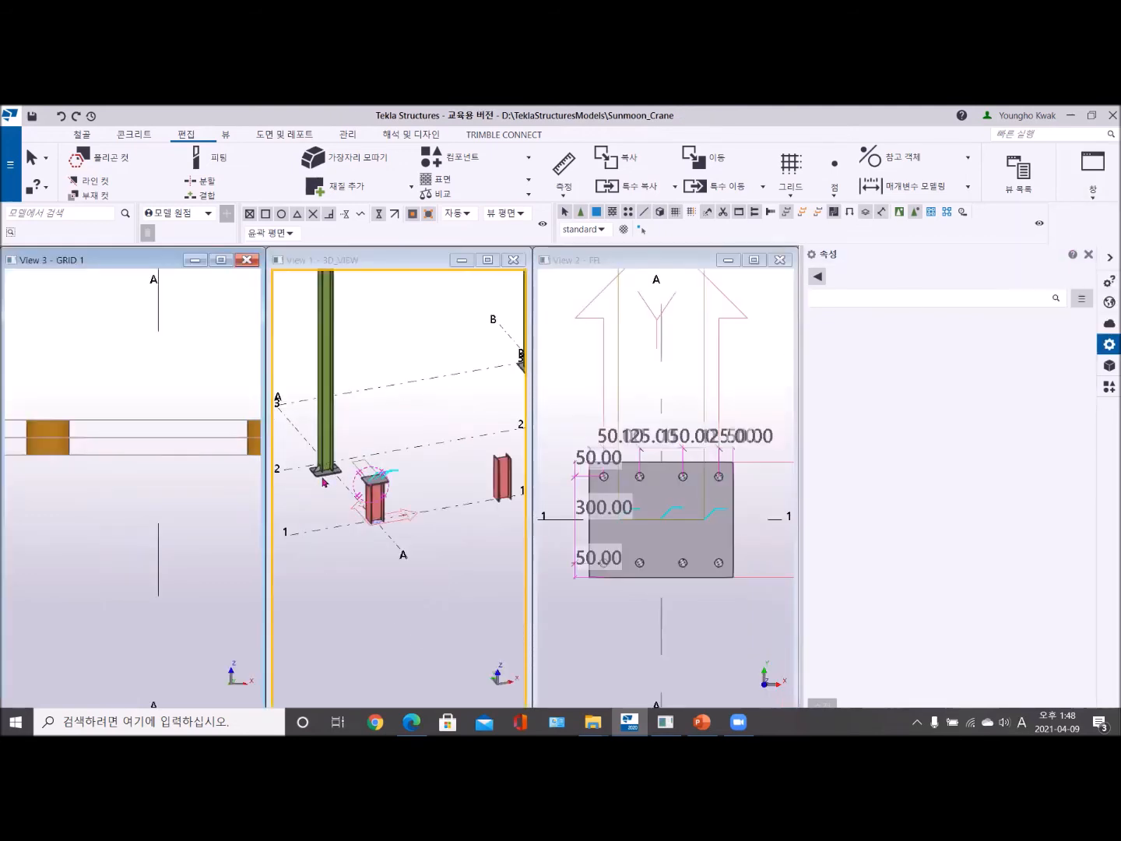
scroll(324, 482, "up", 5)
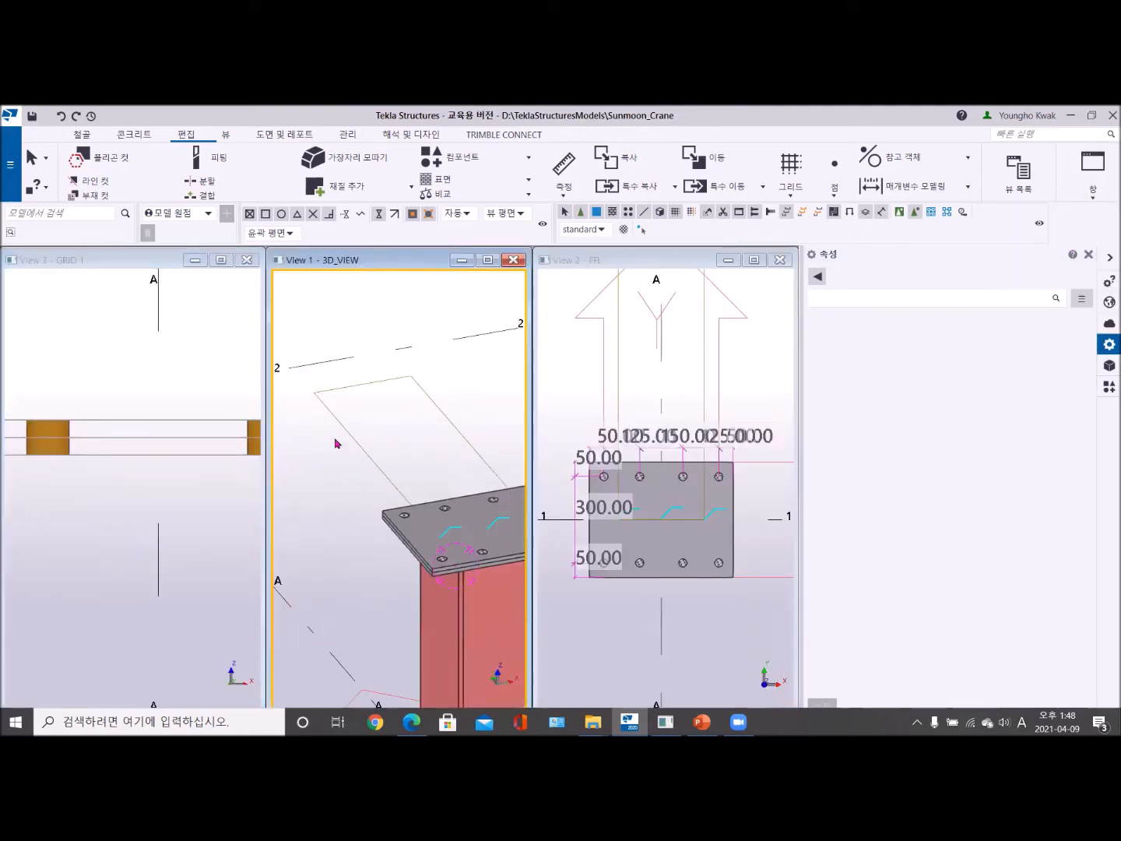
left_click(342, 427)
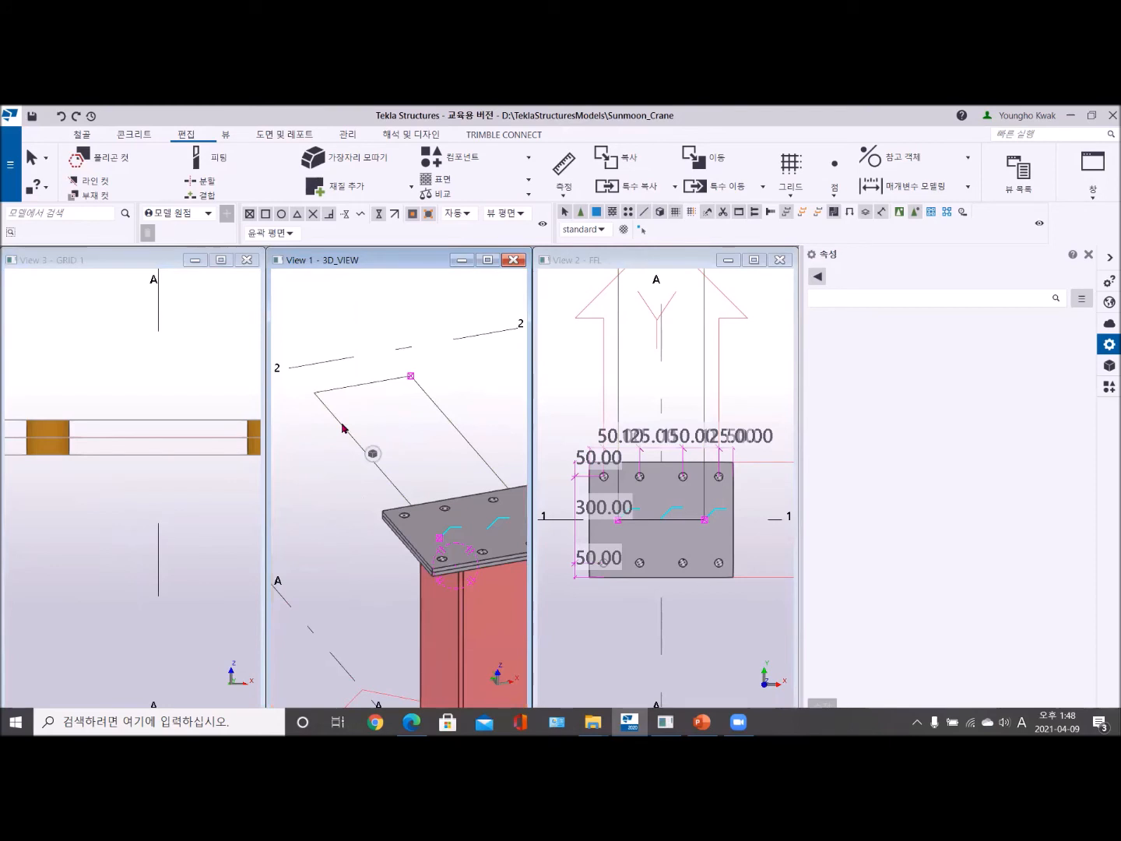
scroll(152, 489, "up", 5)
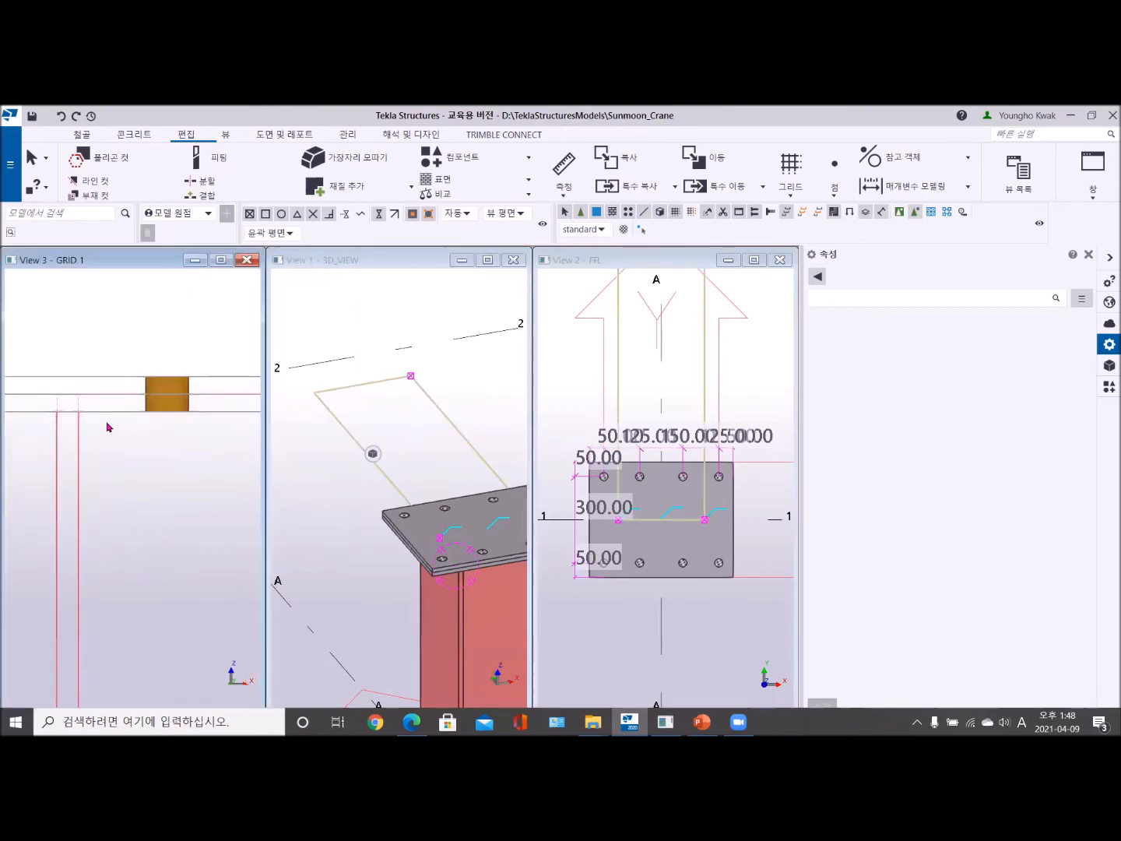
scroll(151, 428, "down", 5)
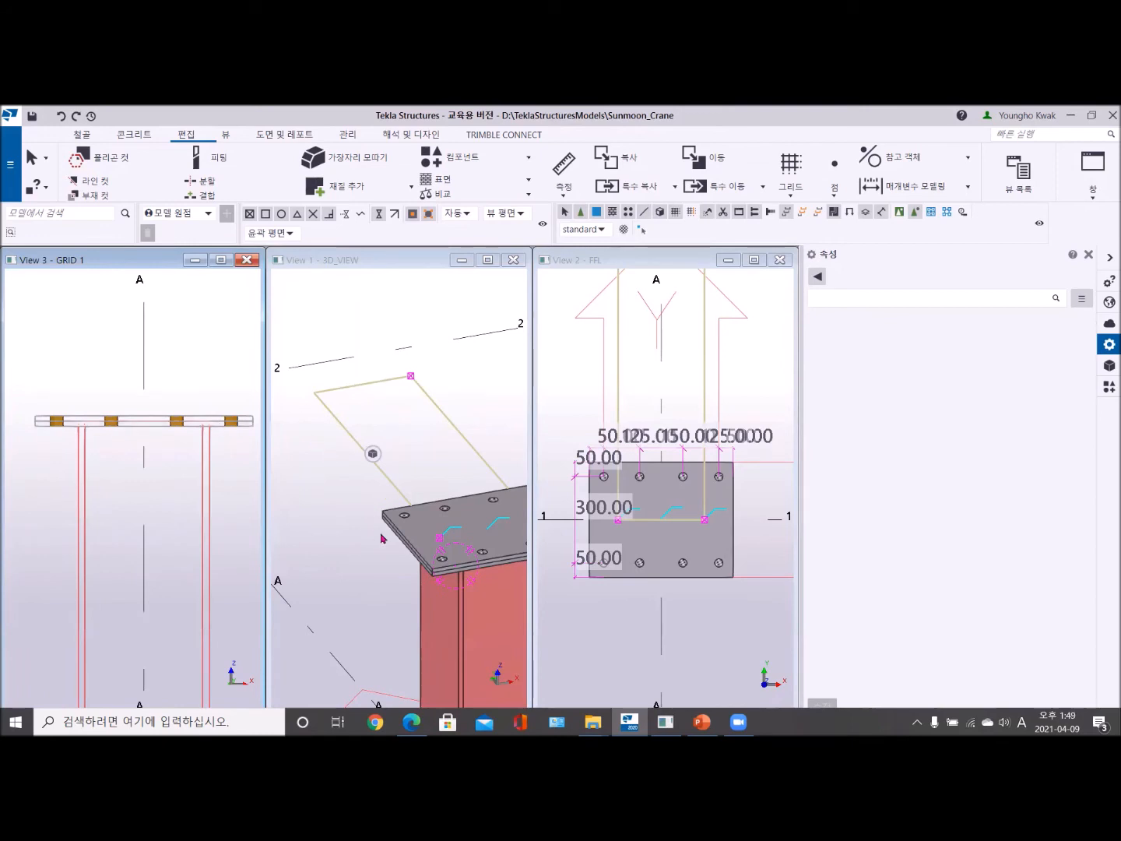
scroll(116, 438, "up", 2)
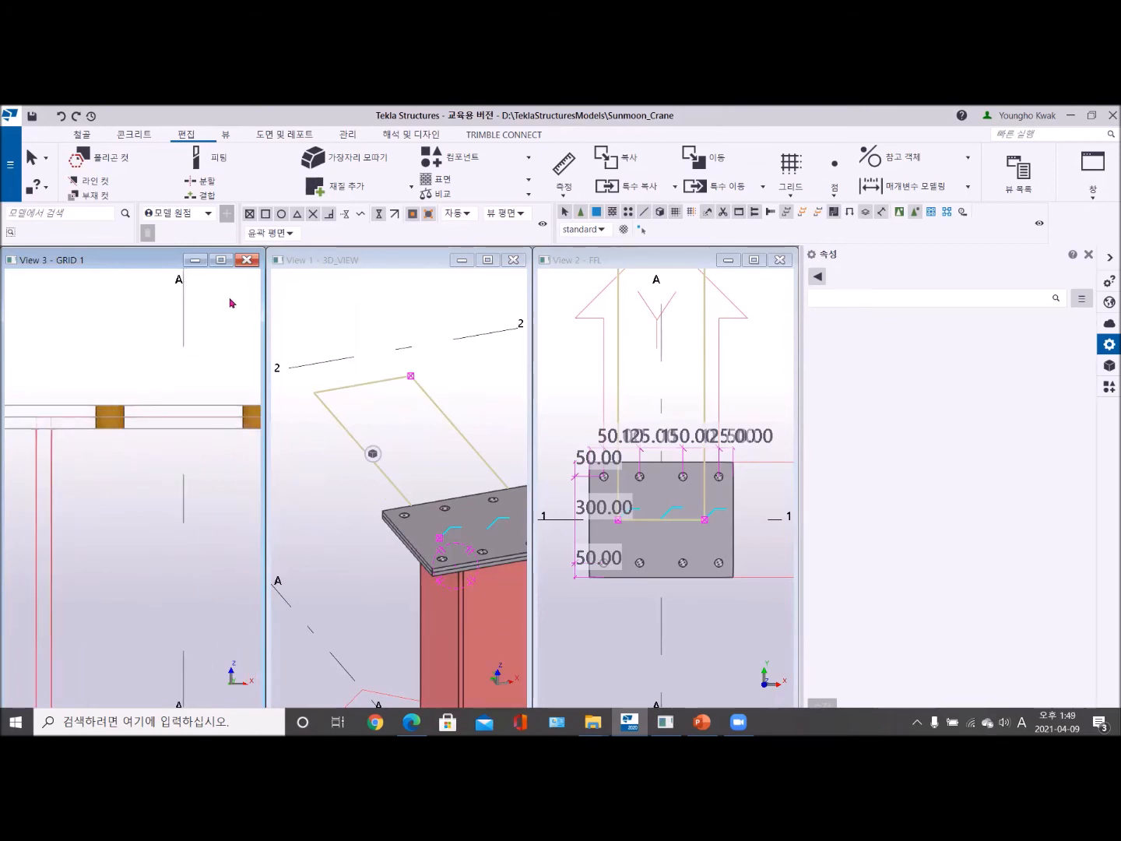
- Maximize the GRID 1 view and set its display to show cuts, added material and fittings for both model and components
left_click(220, 260)
scroll(470, 479, "up", 2)
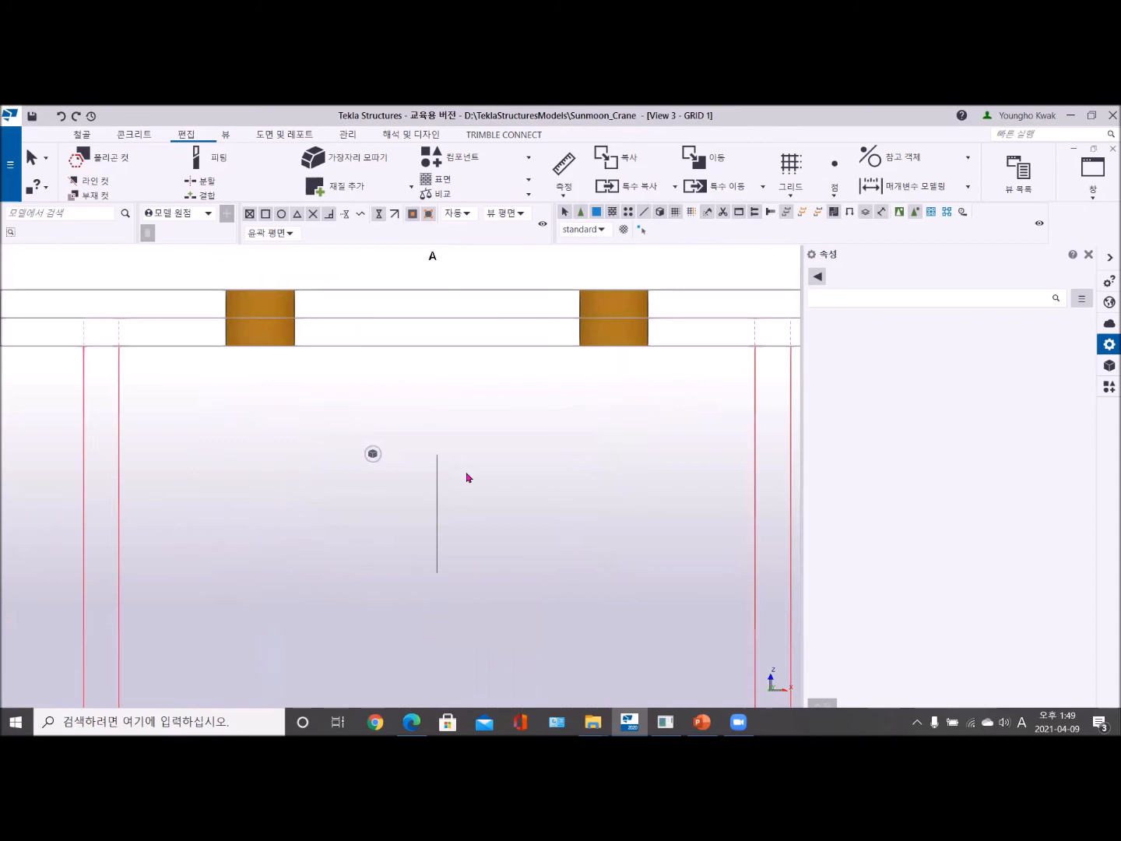
scroll(394, 445, "down", 2)
double_click(513, 292)
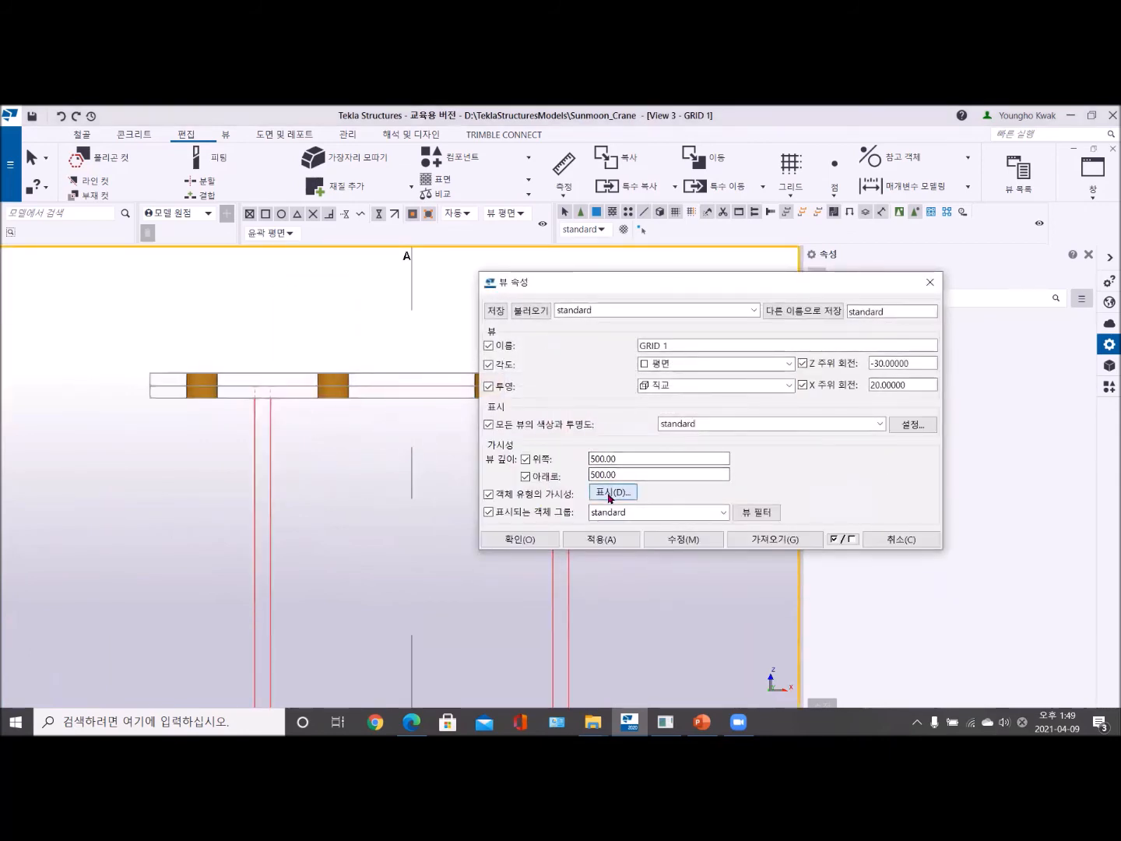
left_click(611, 493)
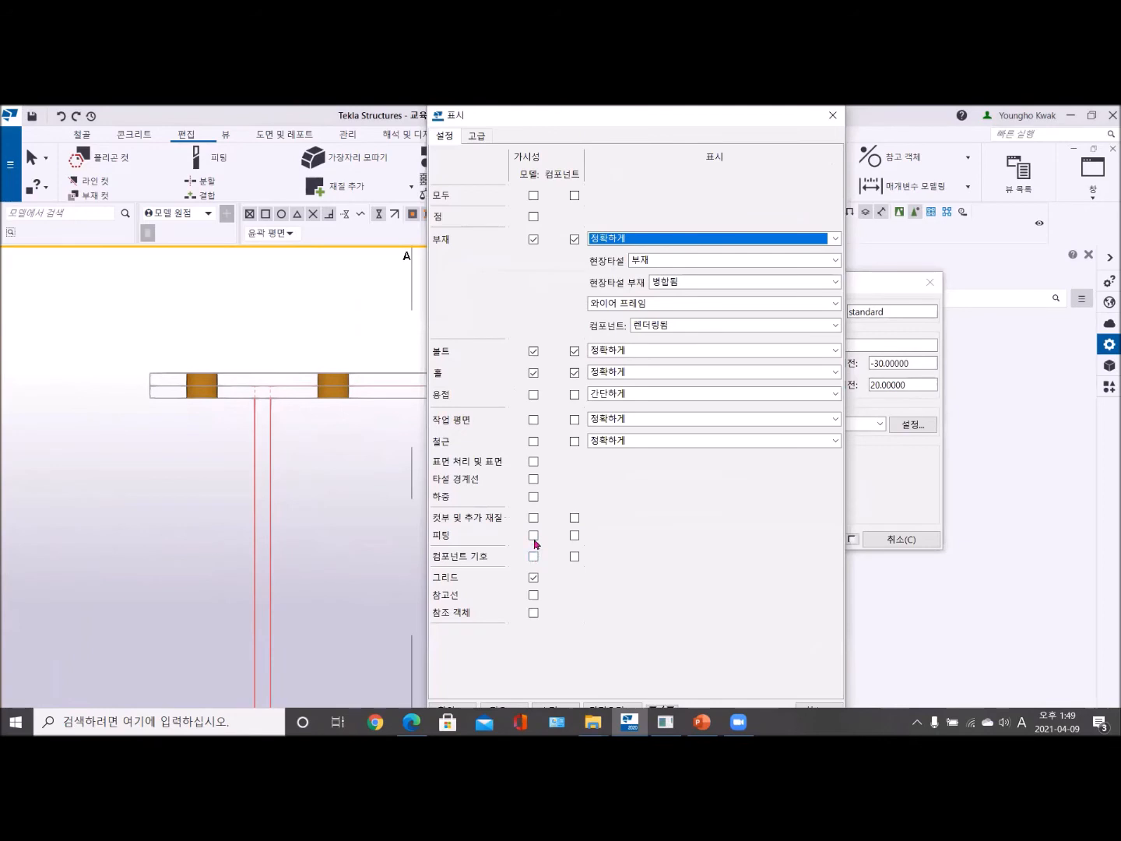
left_click(533, 536)
left_click(534, 517)
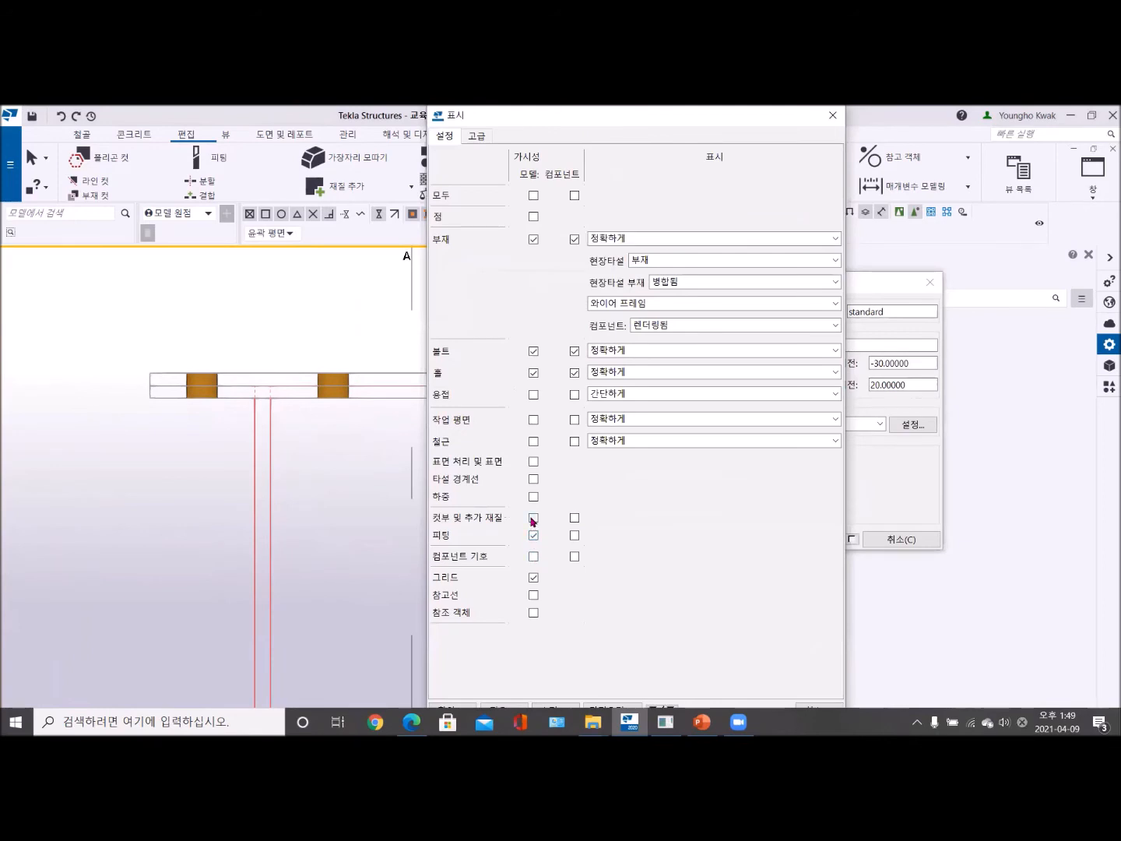
left_click(576, 537)
left_click_drag(588, 121, 1, 121)
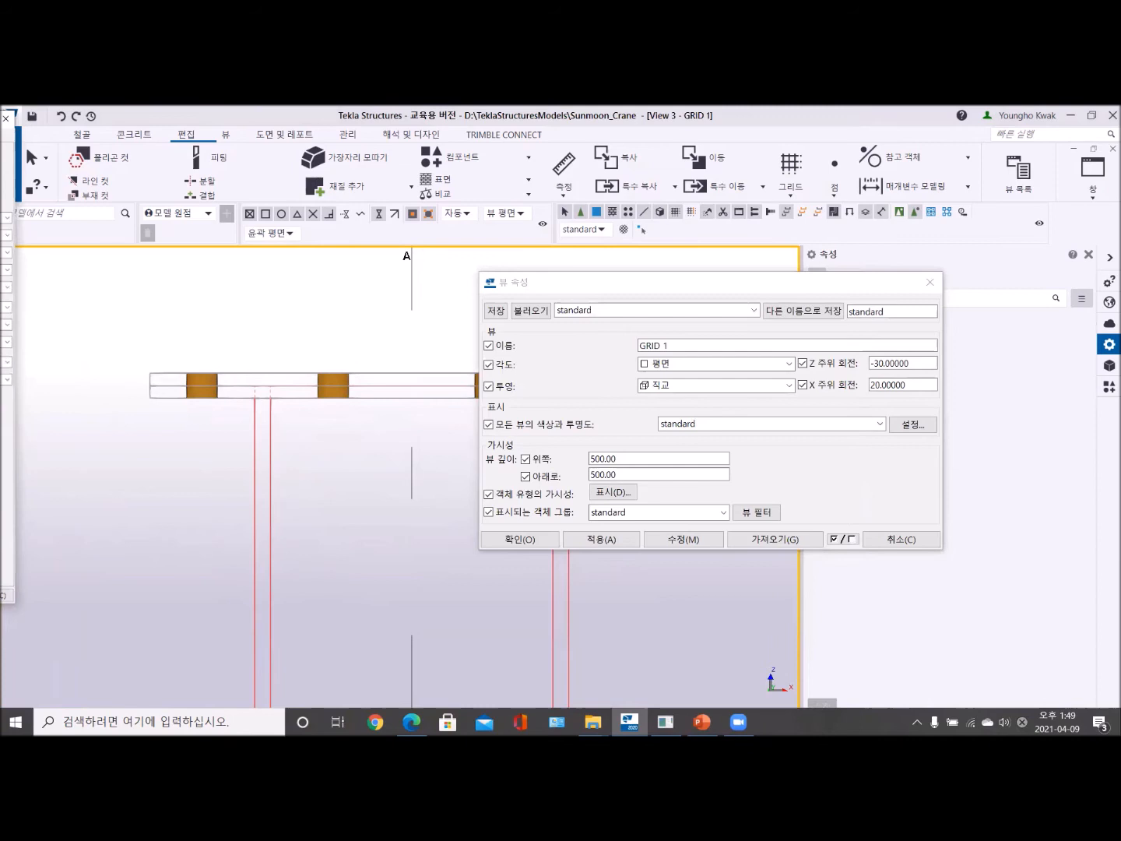
left_click_drag(0, 116, 606, 112)
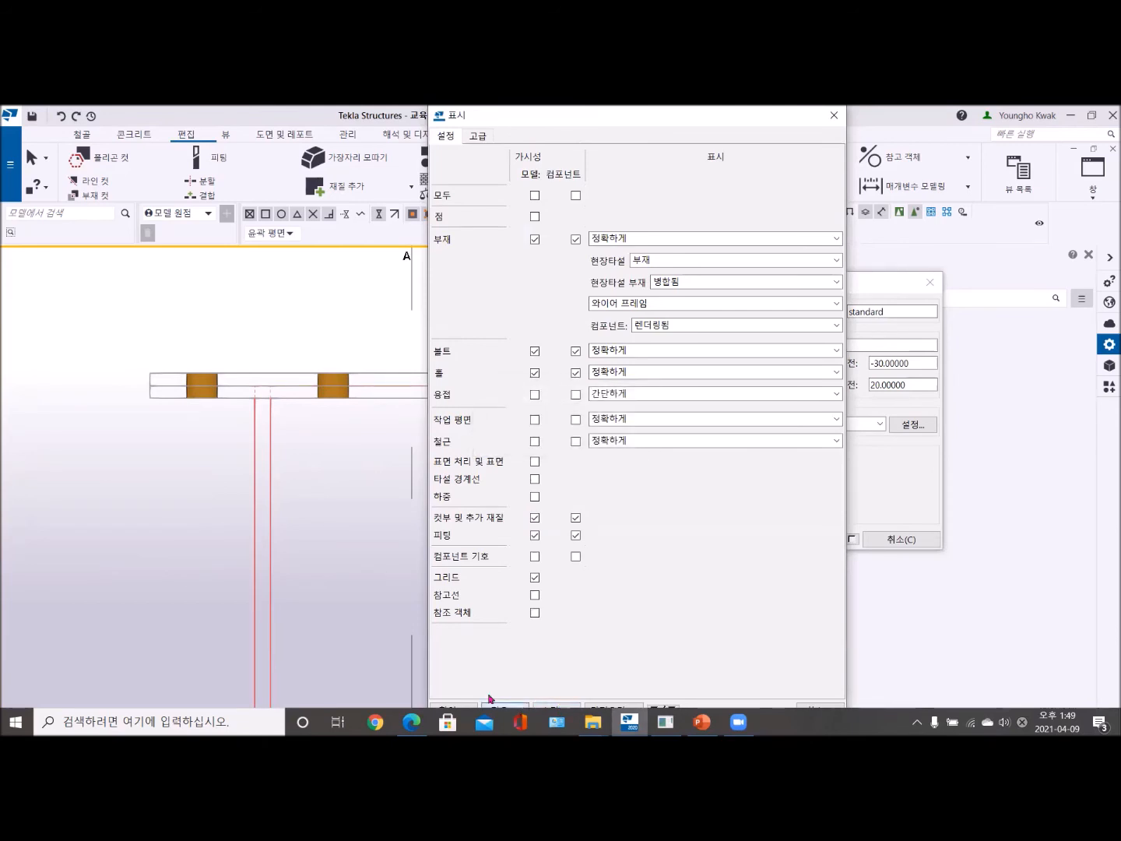
left_click(467, 709)
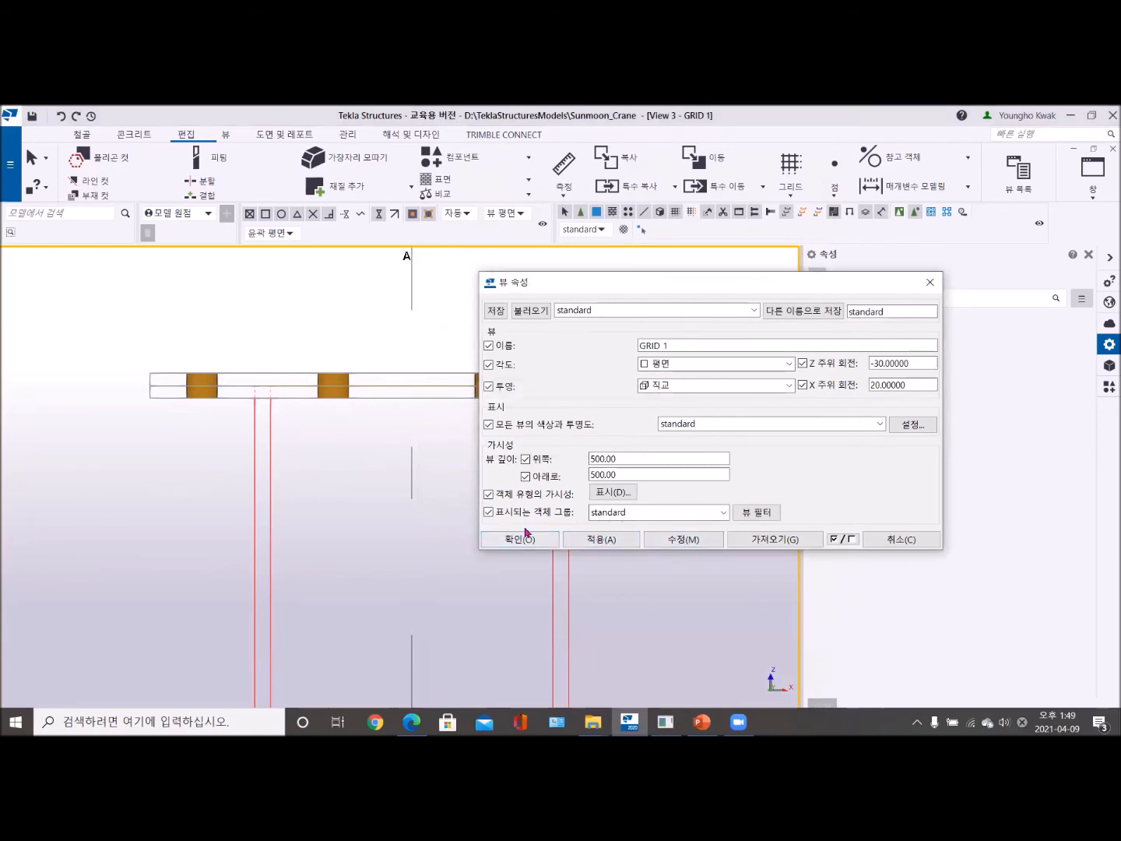
left_click(930, 282)
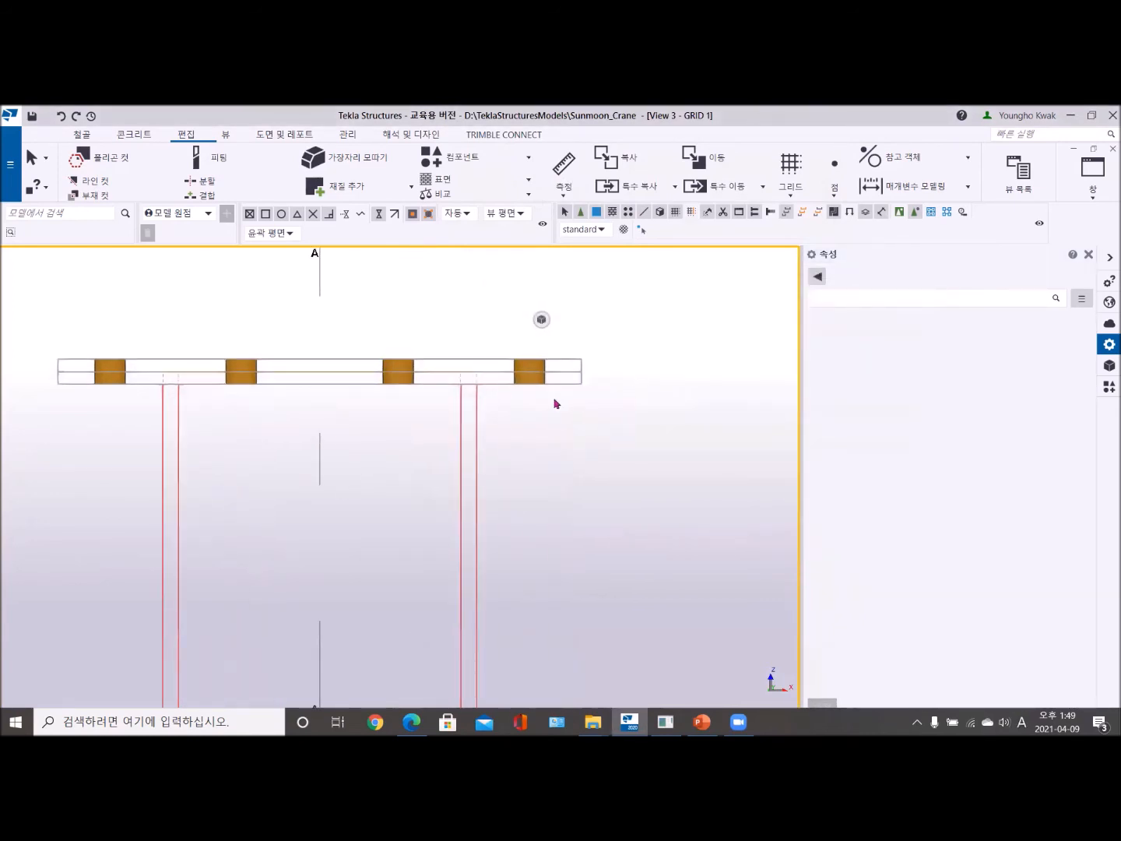
scroll(555, 402, "up", 4)
left_click(1093, 183)
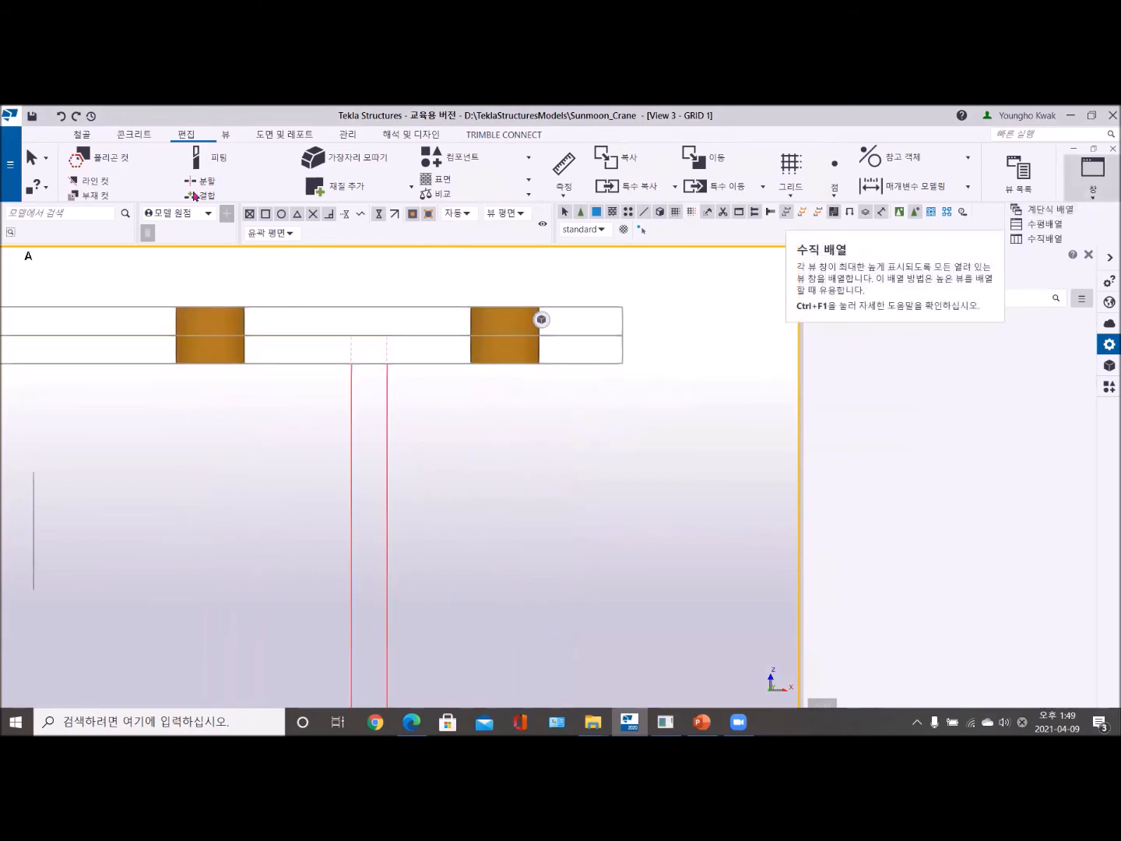
left_click(187, 137)
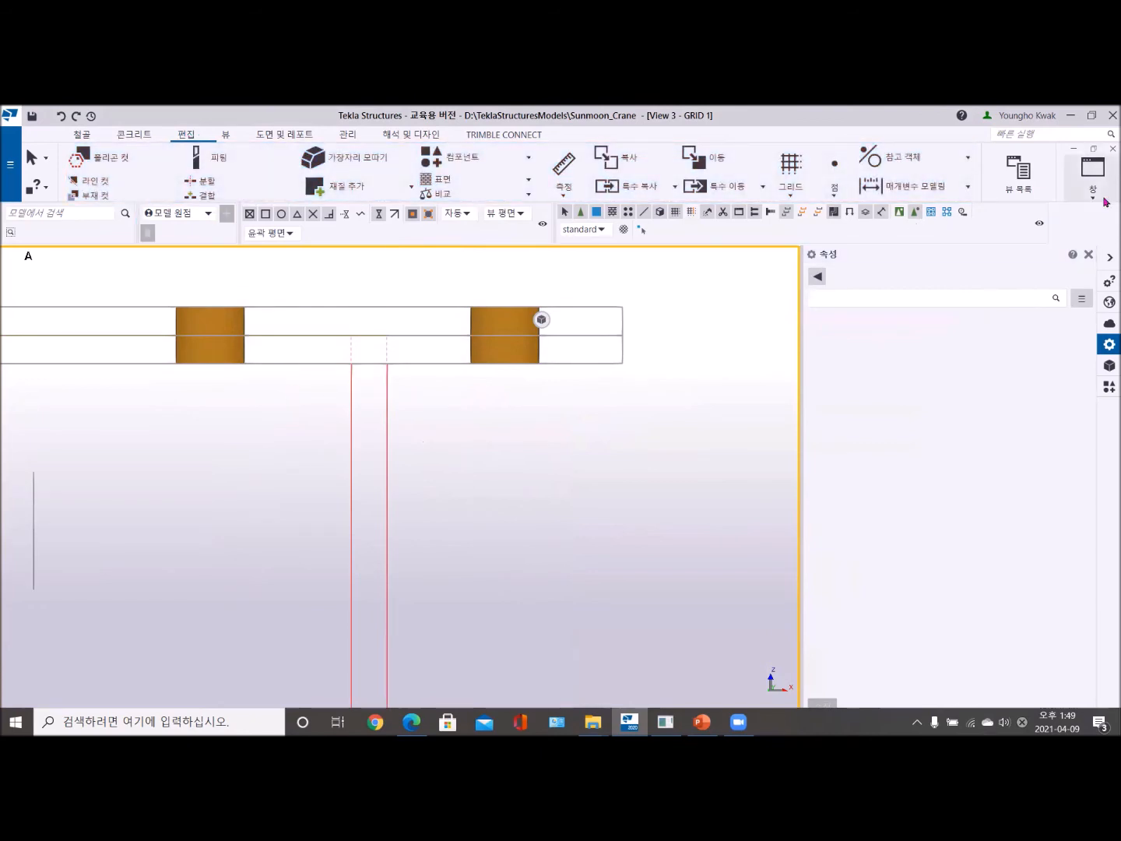
- Select the A-1 column-top fitting in 3D_VIEW and move it in GRID 1 from the joint between the plates to the lower plate's underside
left_click(1093, 176)
left_click(1078, 305)
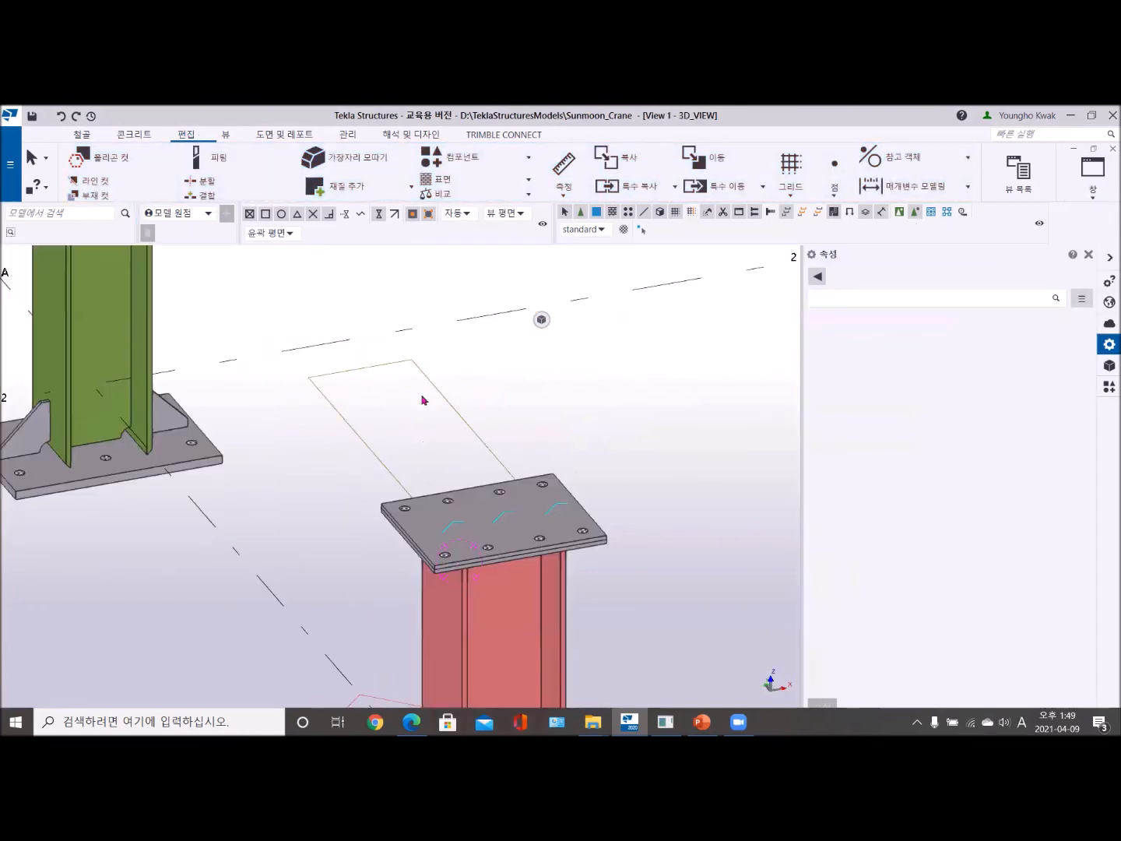
left_click(354, 435)
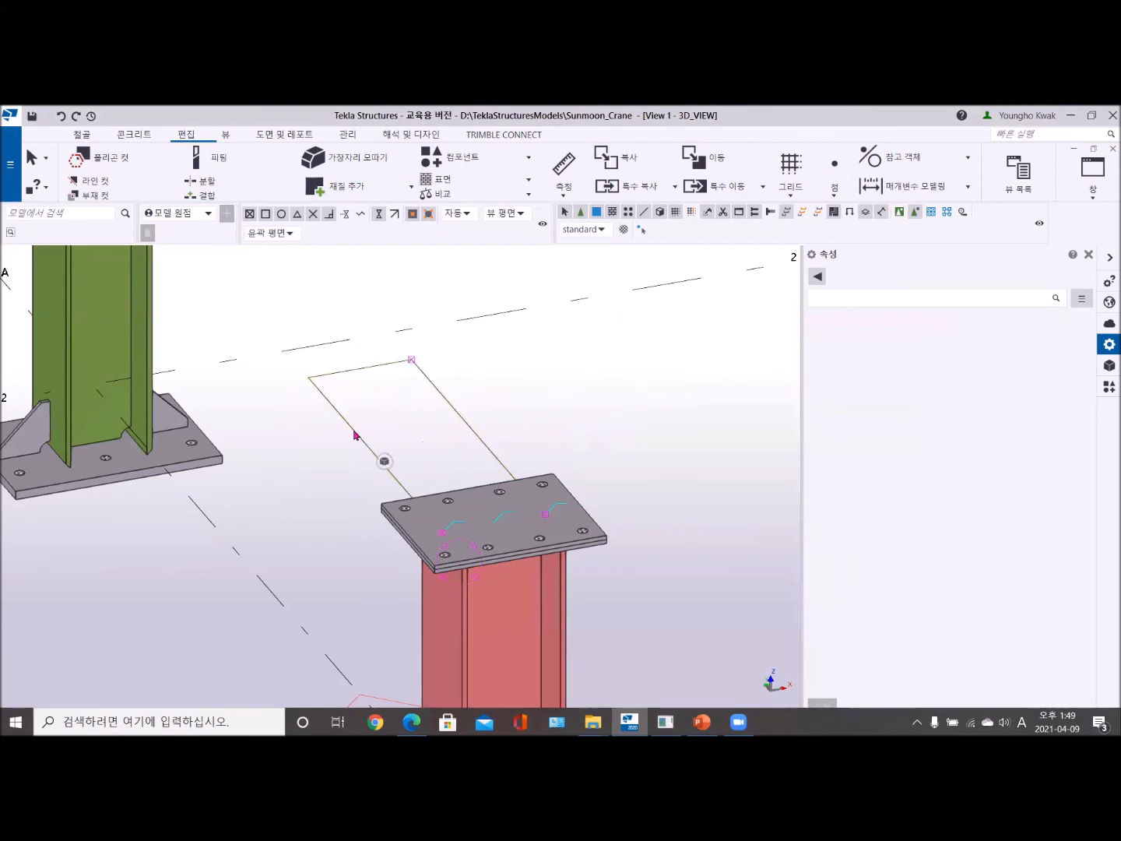
left_click(1094, 175)
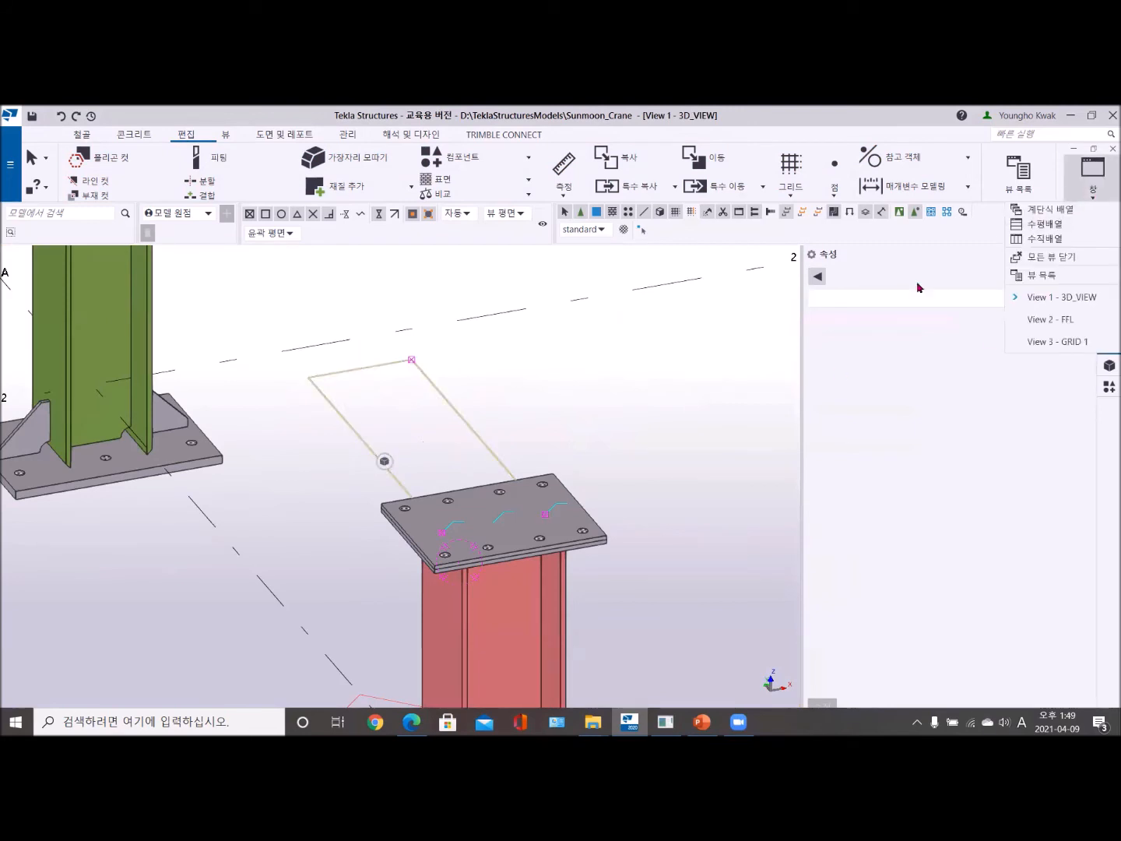
left_click(1052, 342)
scroll(467, 427, "up", 2)
right_click(352, 317)
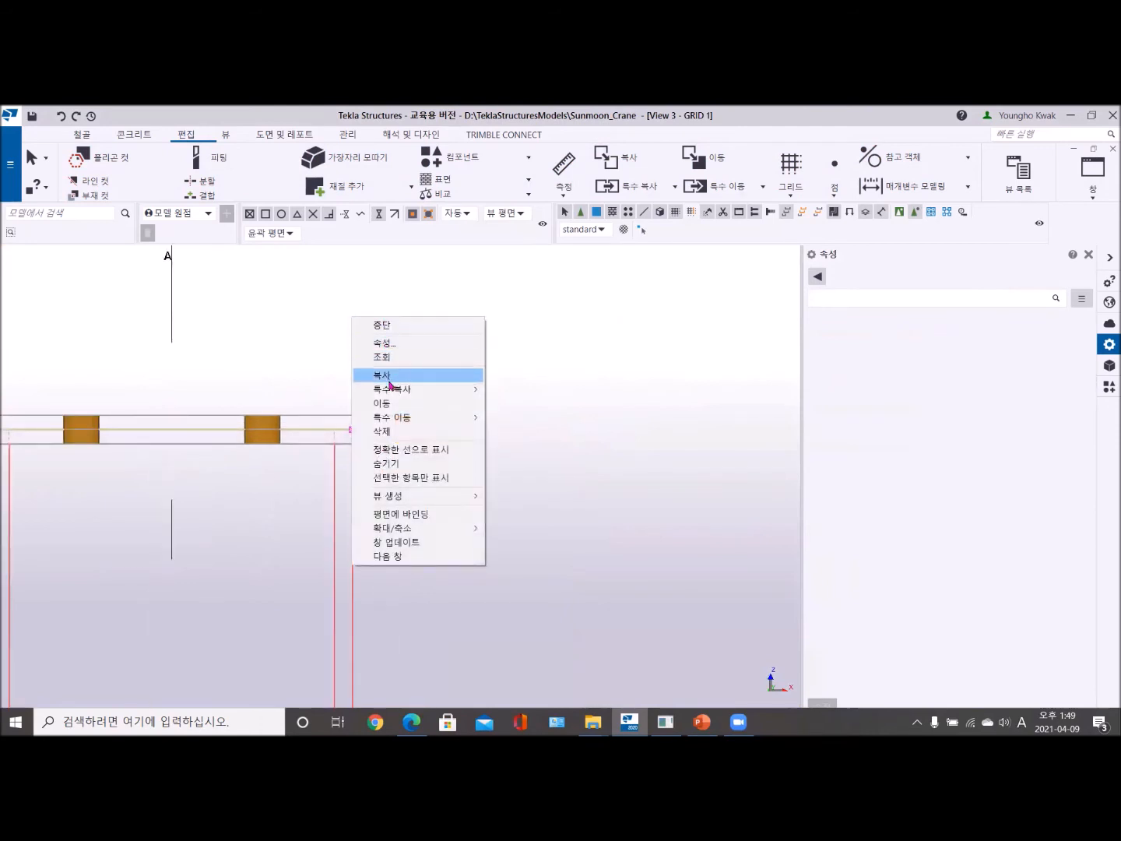
left_click(378, 404)
scroll(360, 441, "up", 3)
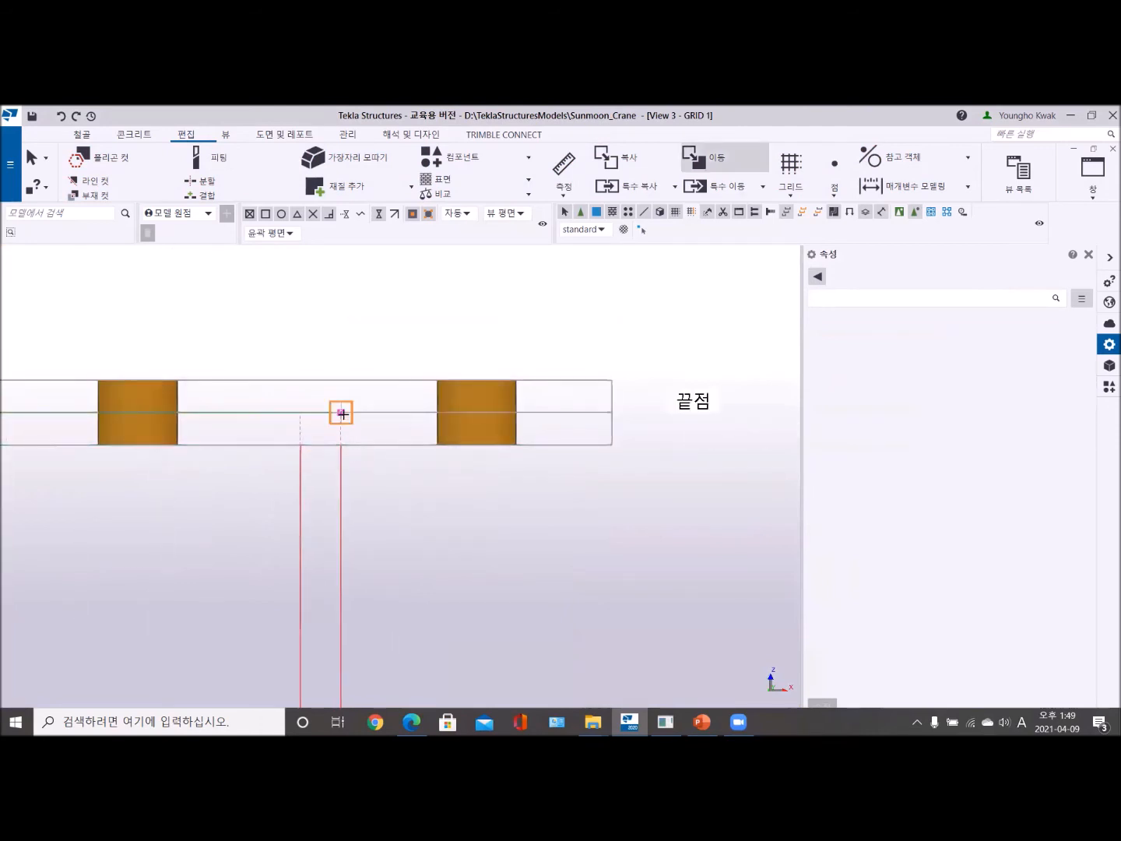
left_click(341, 414)
left_click(340, 446)
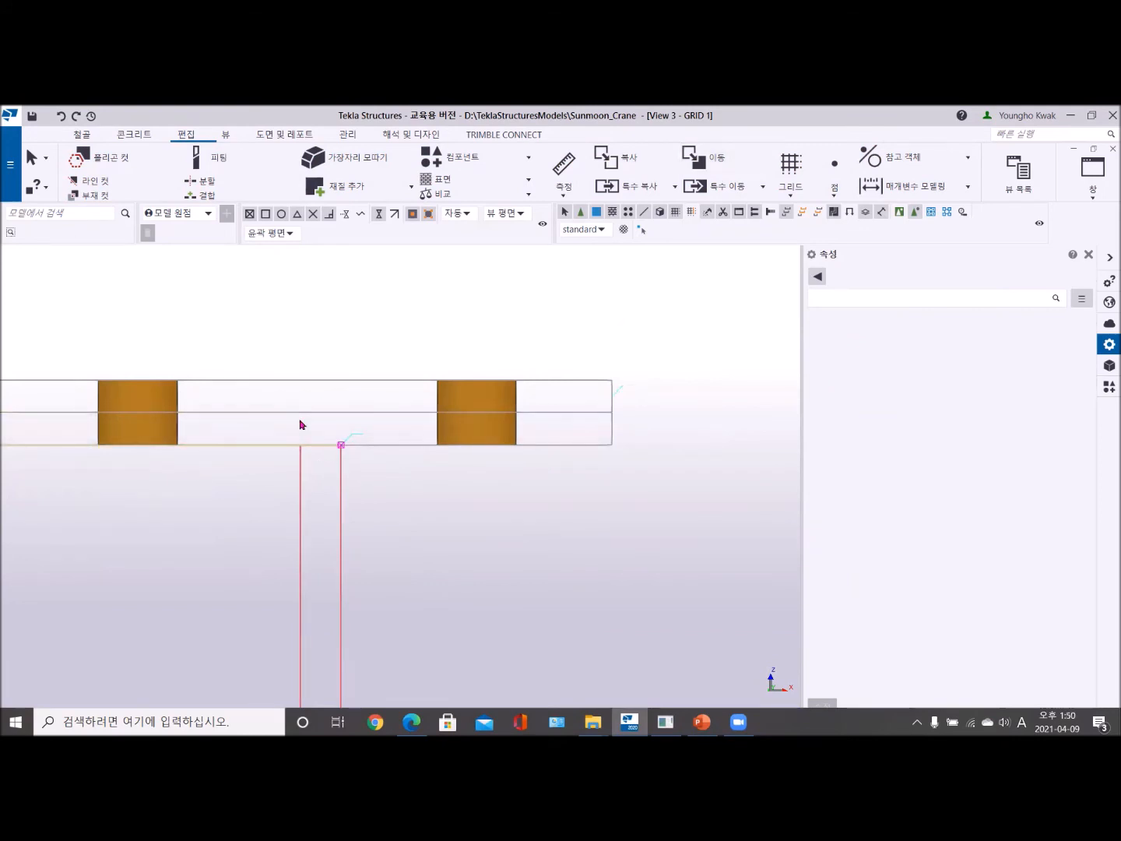
right_click(311, 303)
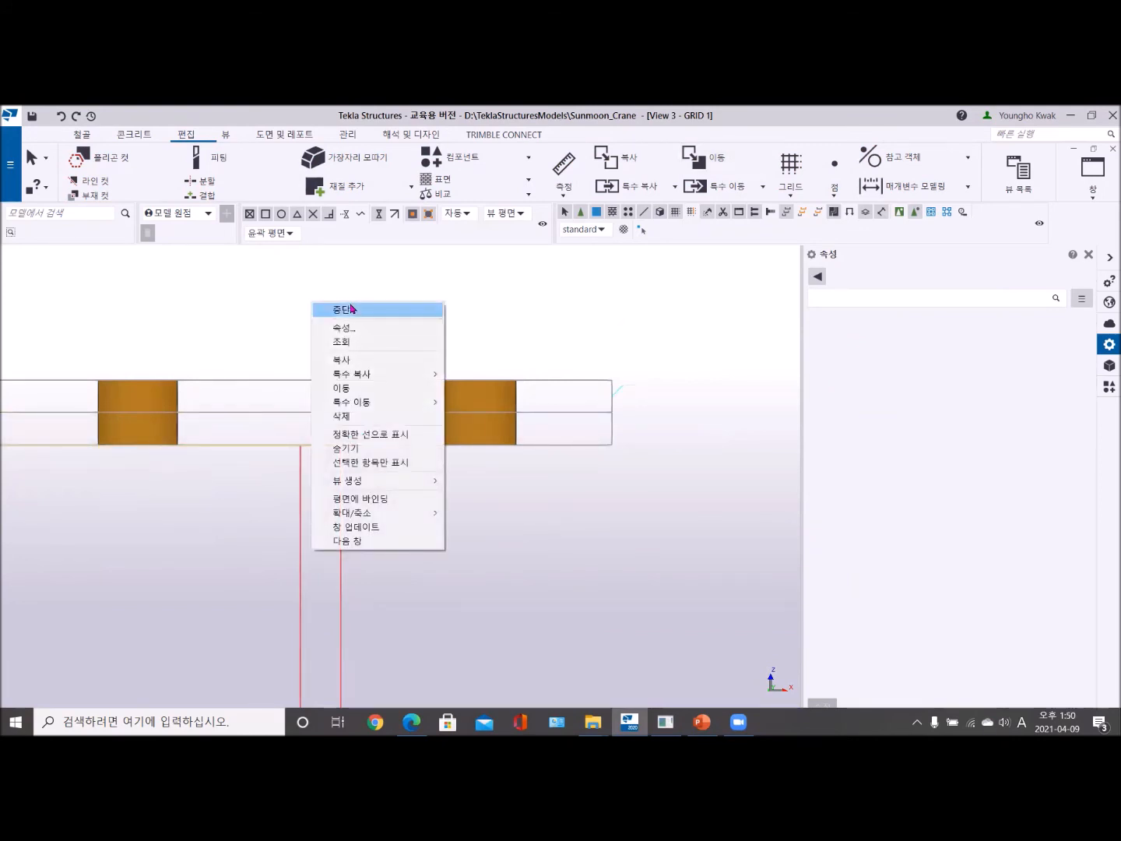
left_click(350, 308)
scroll(350, 315, "down", 6)
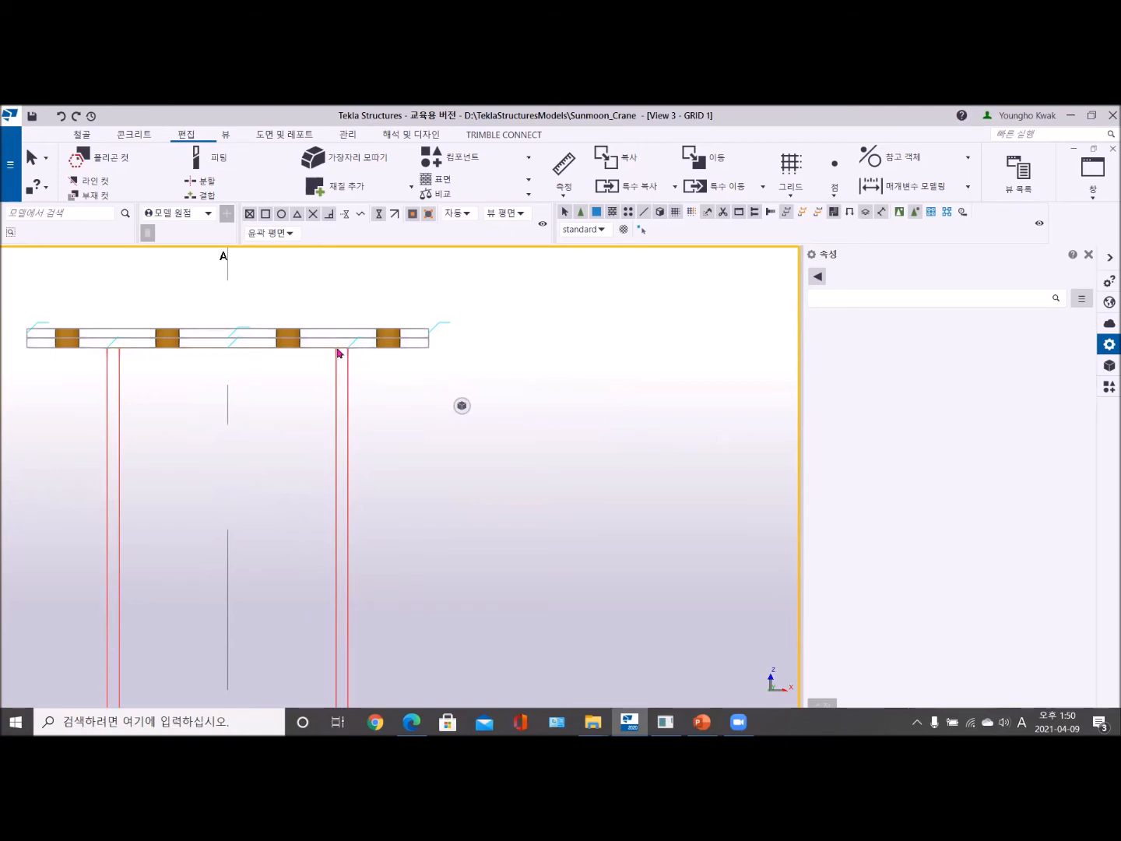
- Close the properties, open 3D_VIEW and examine from below and above how the A-1 column top meets the two stacked plates
left_click(1089, 255)
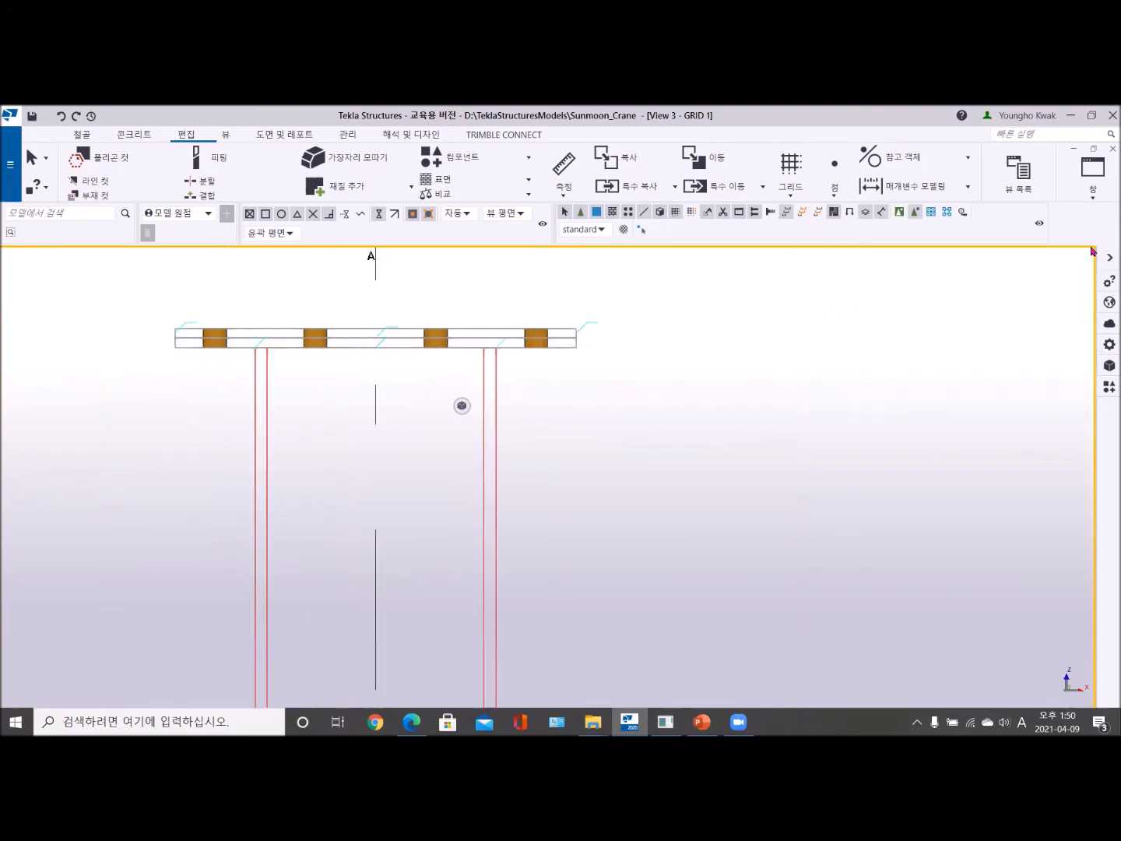
left_click(1091, 198)
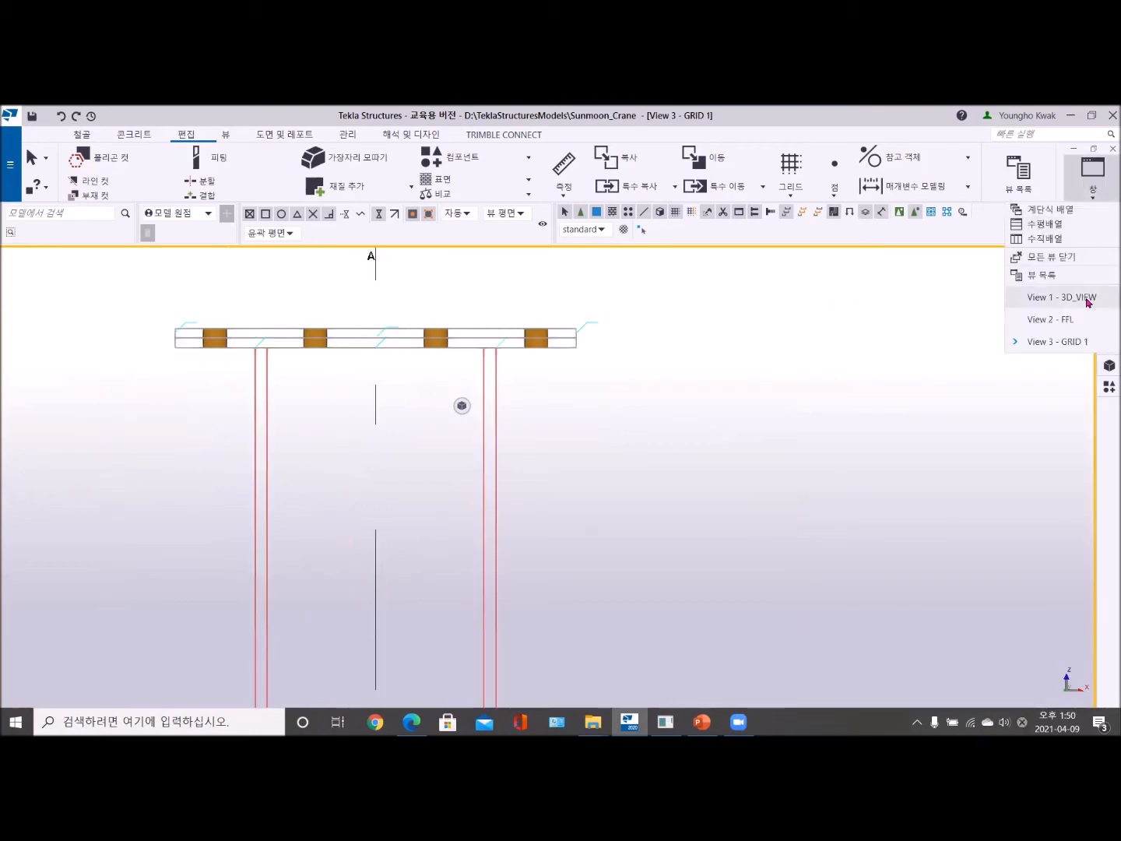
left_click(1091, 298)
scroll(590, 461, "up", 5)
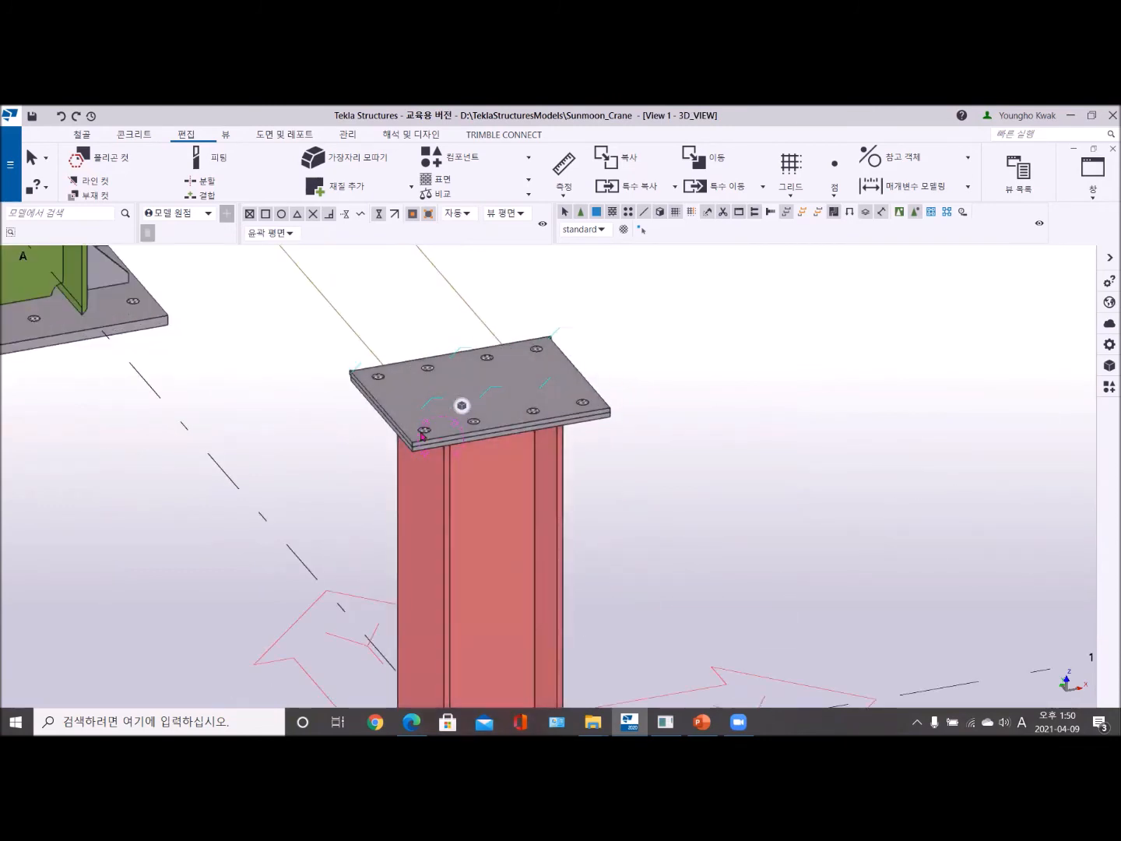
scroll(437, 455, "up", 2)
middle_click_drag(438, 453, 466, 449, "ctrl")
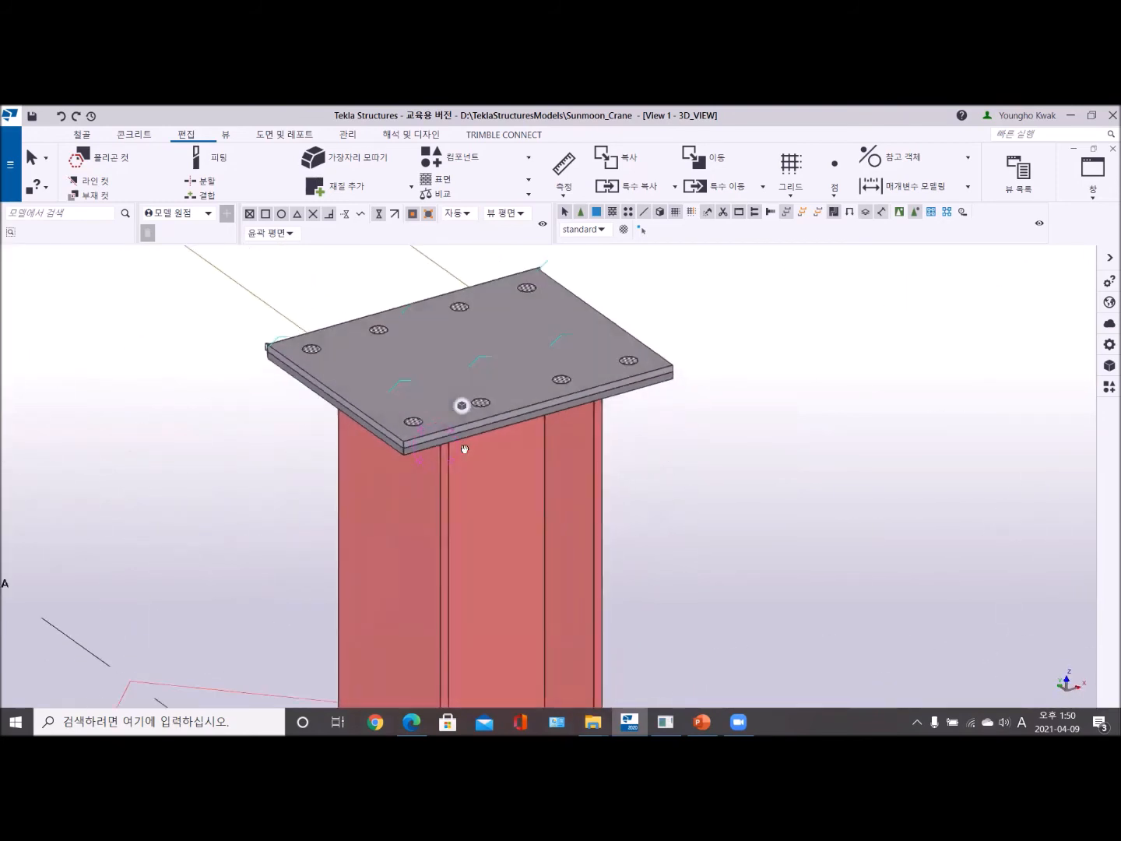
scroll(460, 440, "up", 3)
scroll(421, 465, "down", 3)
middle_click_drag(543, 455, 383, 366, "ctrl")
scroll(522, 315, "up", 5)
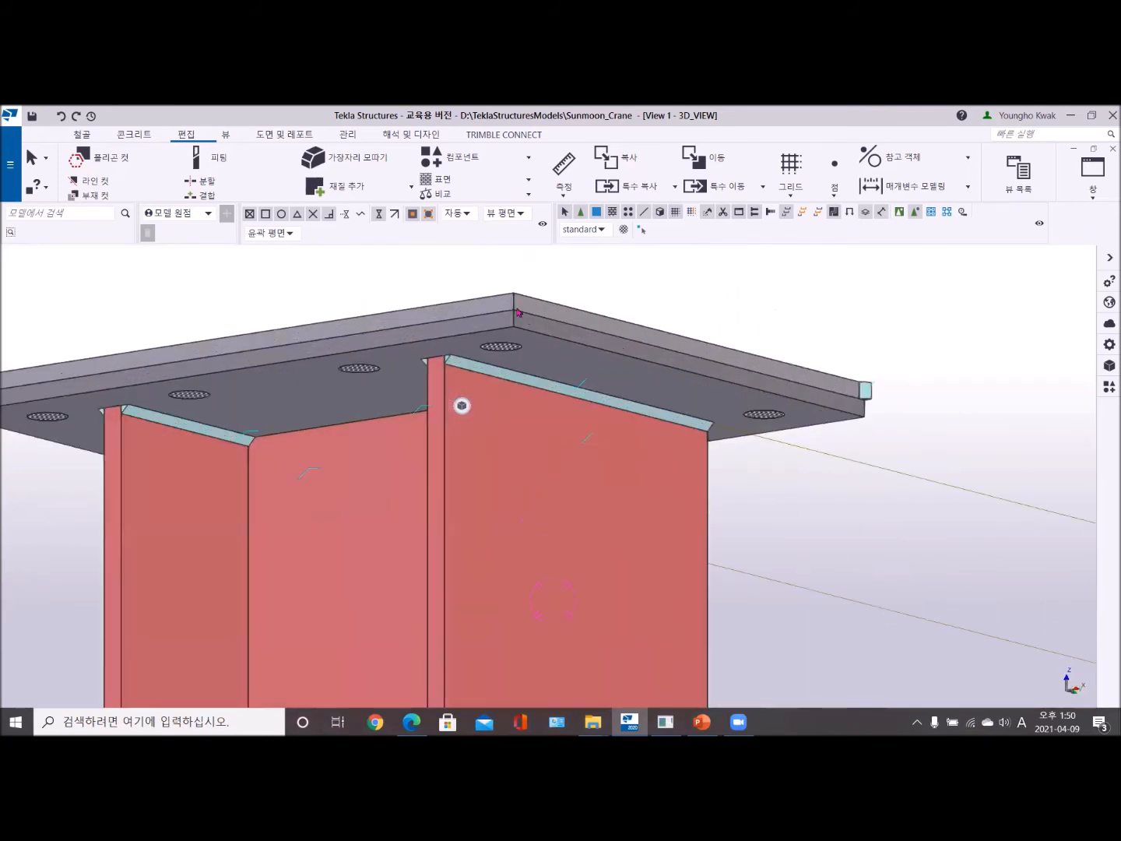
scroll(487, 400, "down", 4)
middle_click_drag(488, 400, 662, 414, "ctrl")
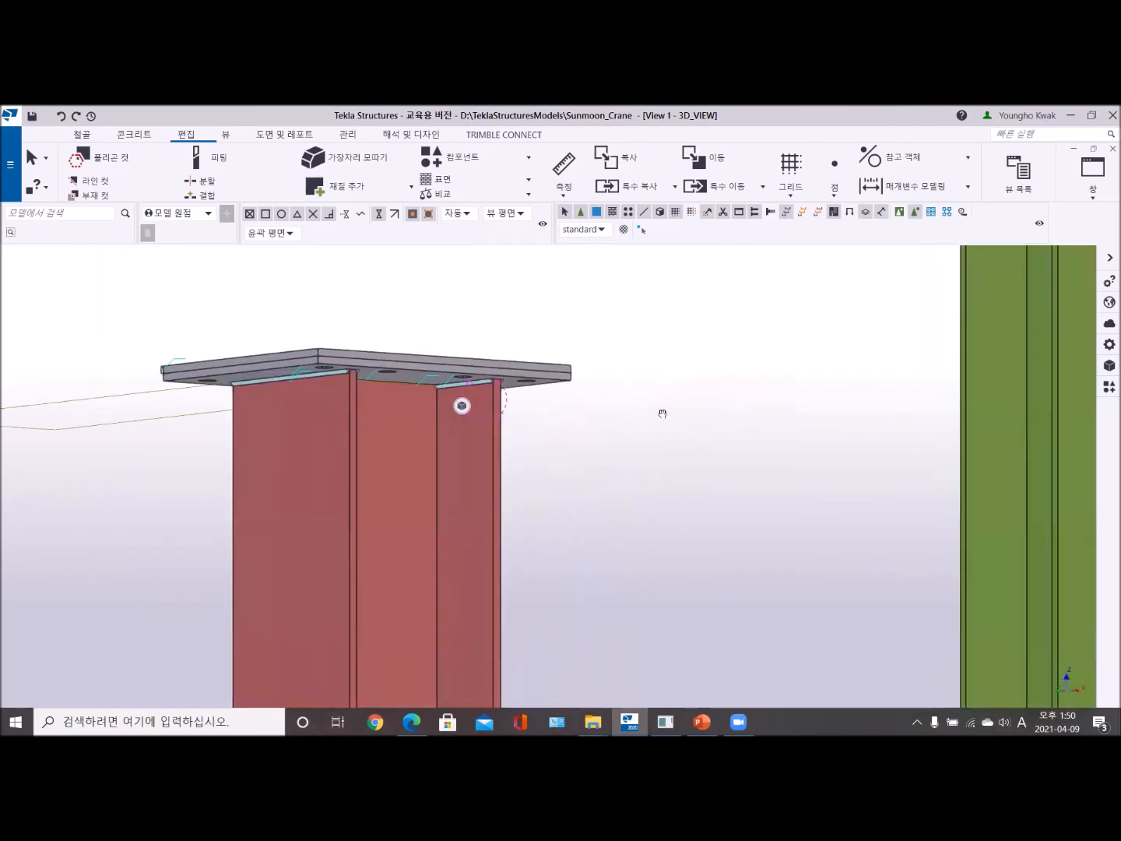
scroll(364, 366, "up", 2)
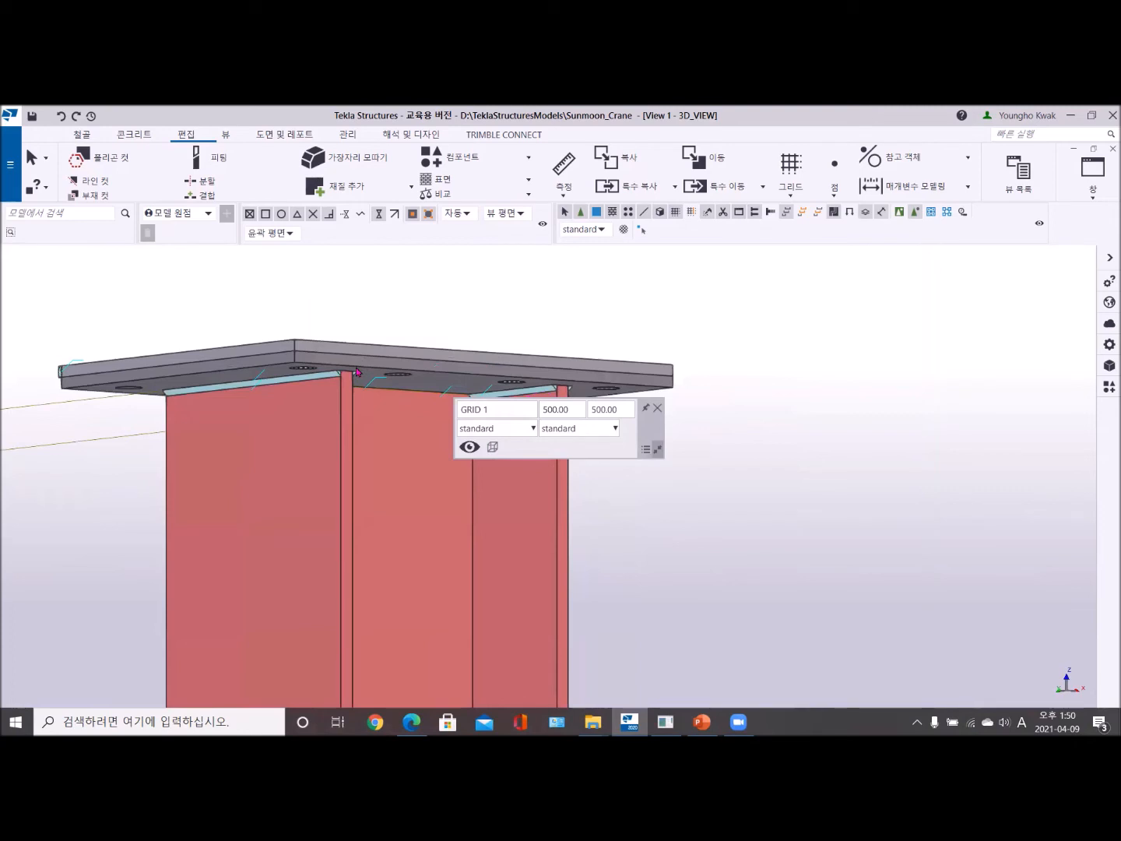
scroll(357, 372, "down", 6)
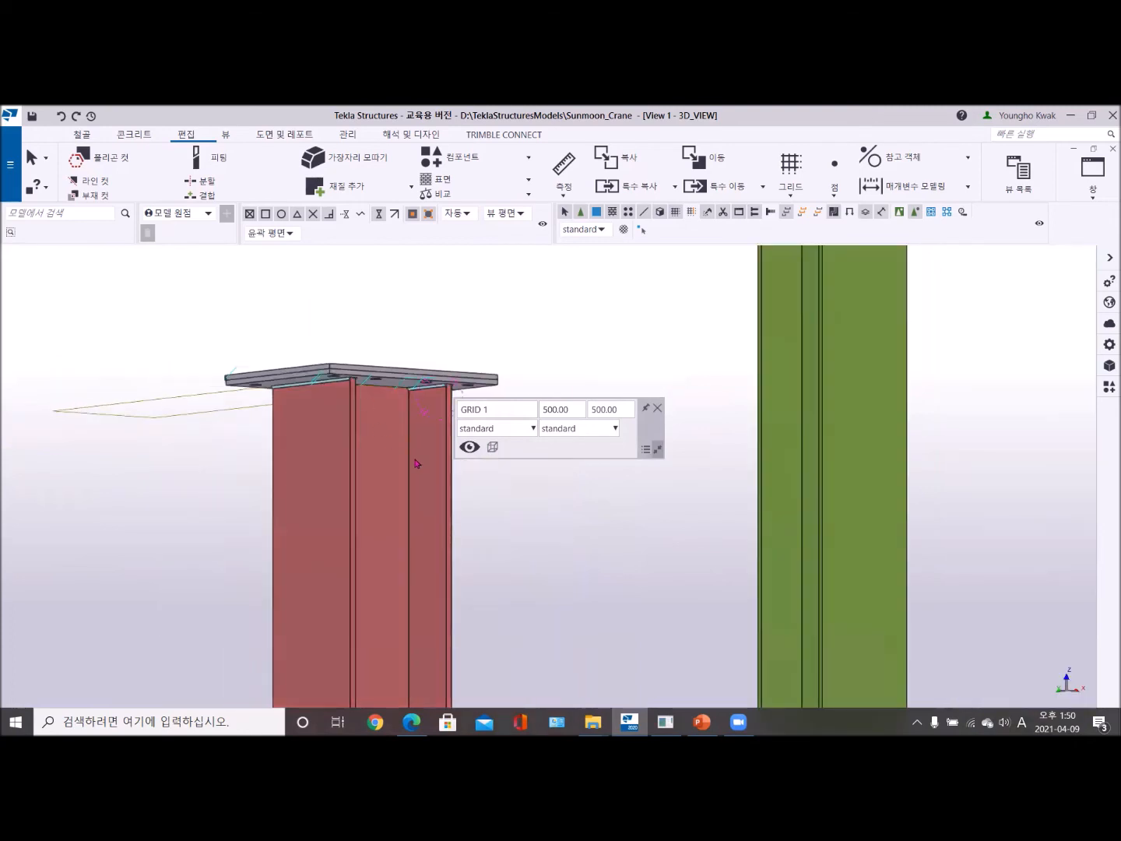
scroll(363, 405, "up", 2)
middle_click_drag(364, 406, 366, 443, "ctrl")
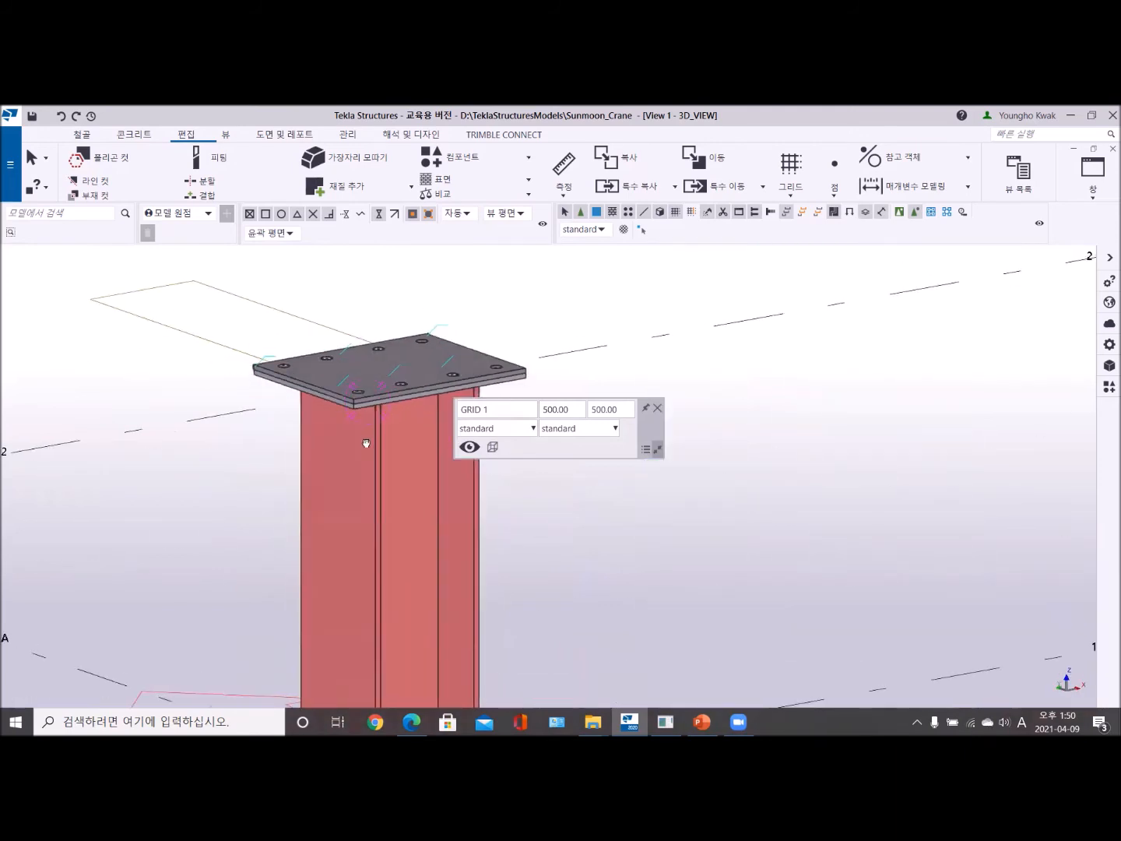
- Open the Base plate (1042) component settings and review their picture, bolt and part parameters
scroll(366, 443, "down", 3)
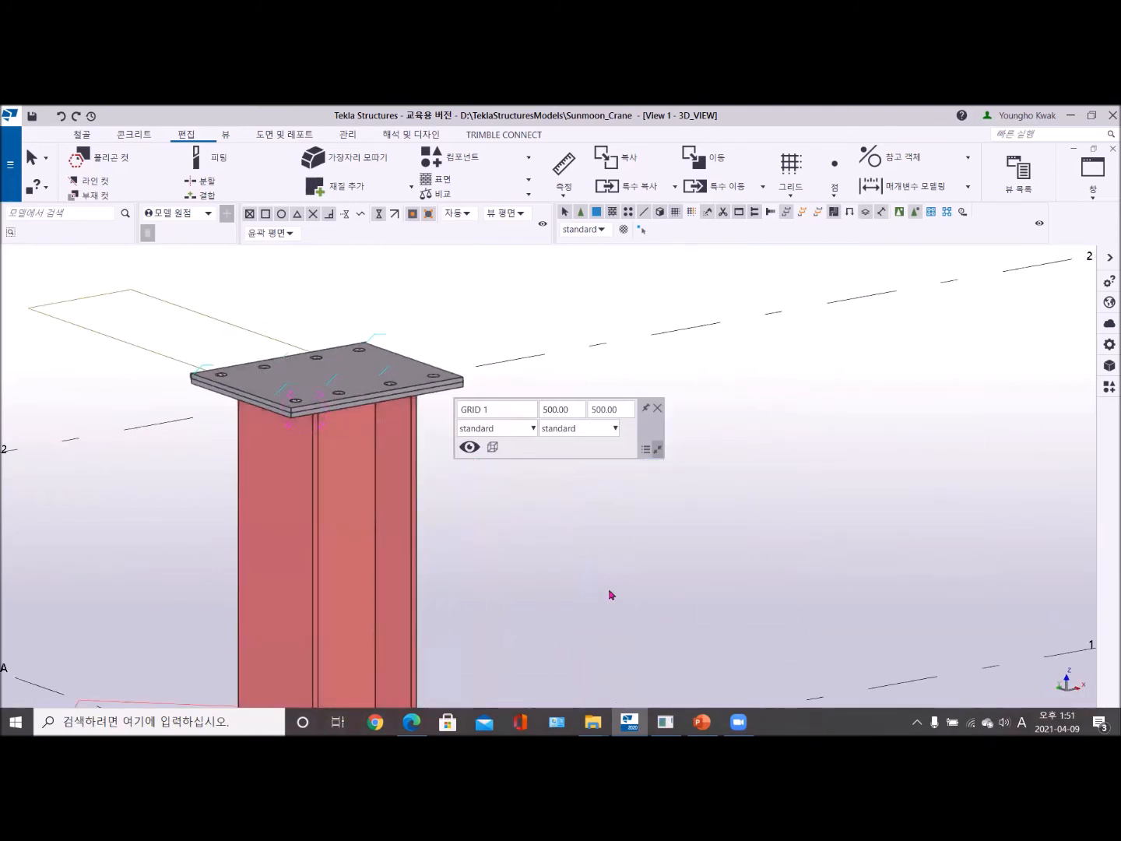
scroll(612, 594, "down", 3)
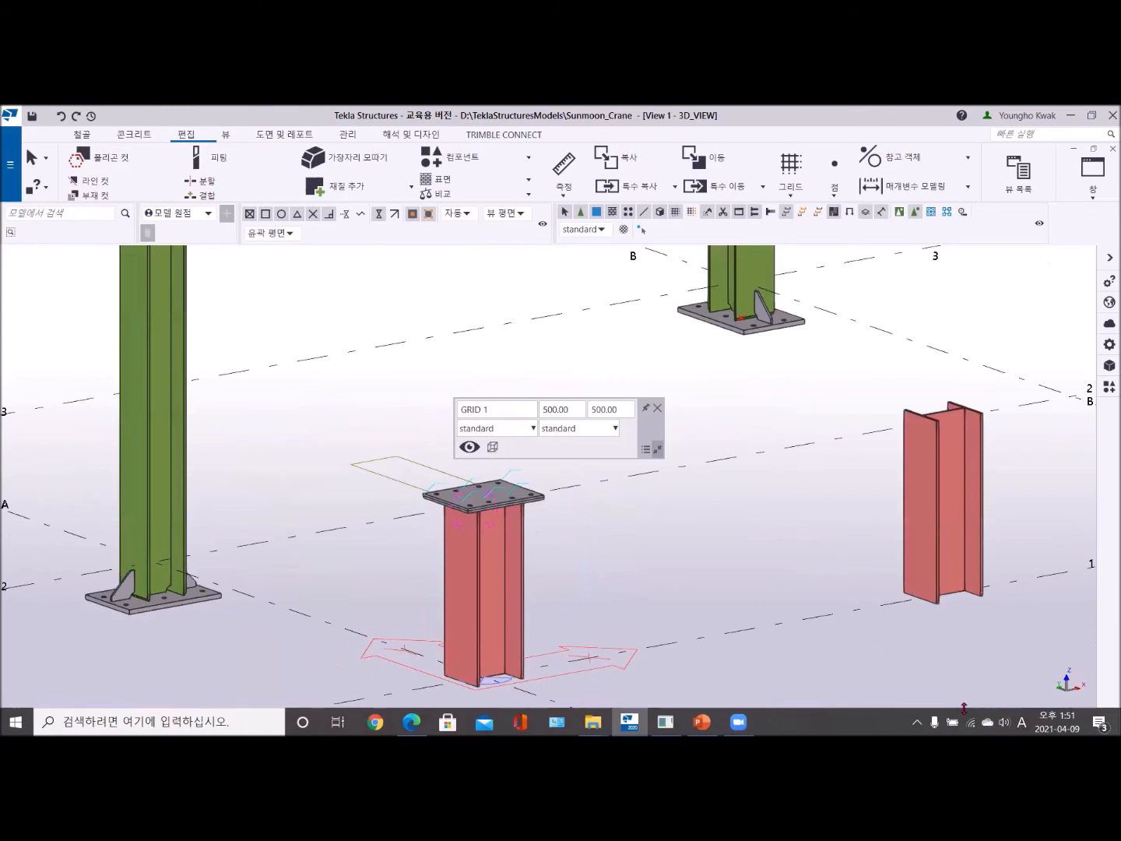
left_click(1111, 389)
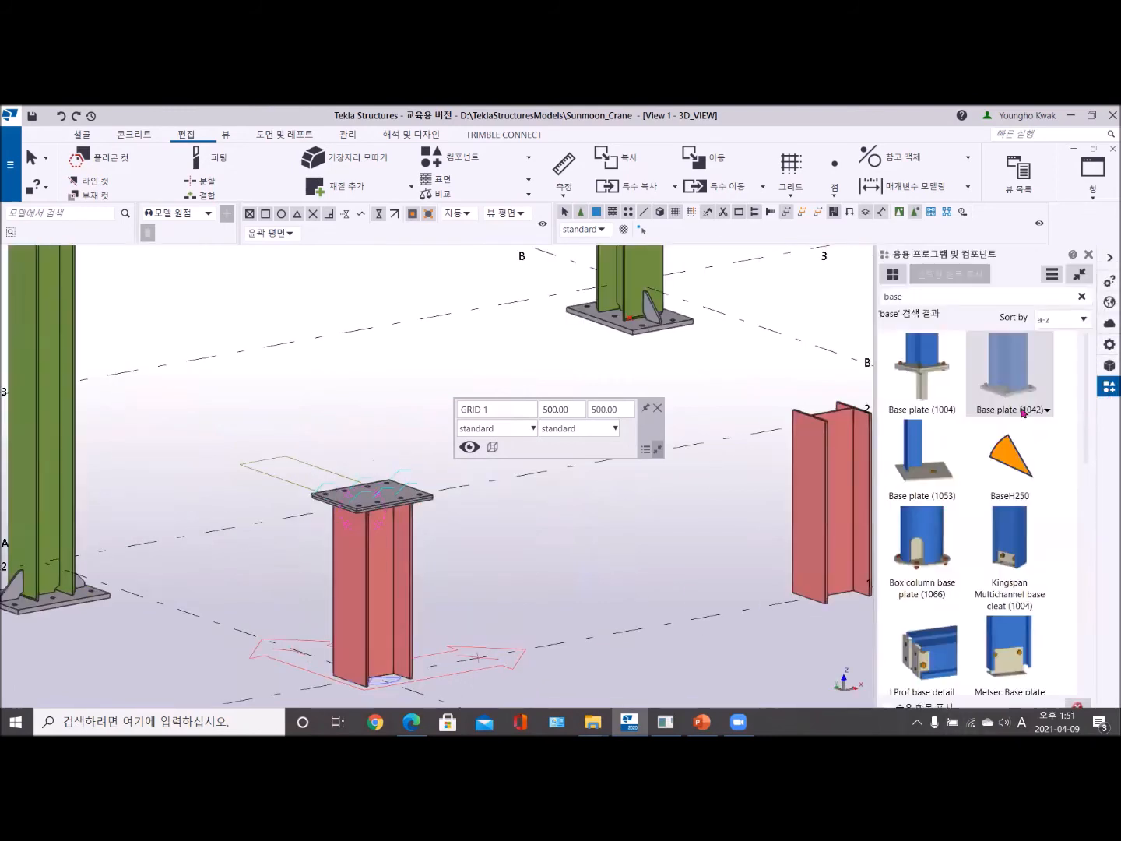
left_click(1004, 378)
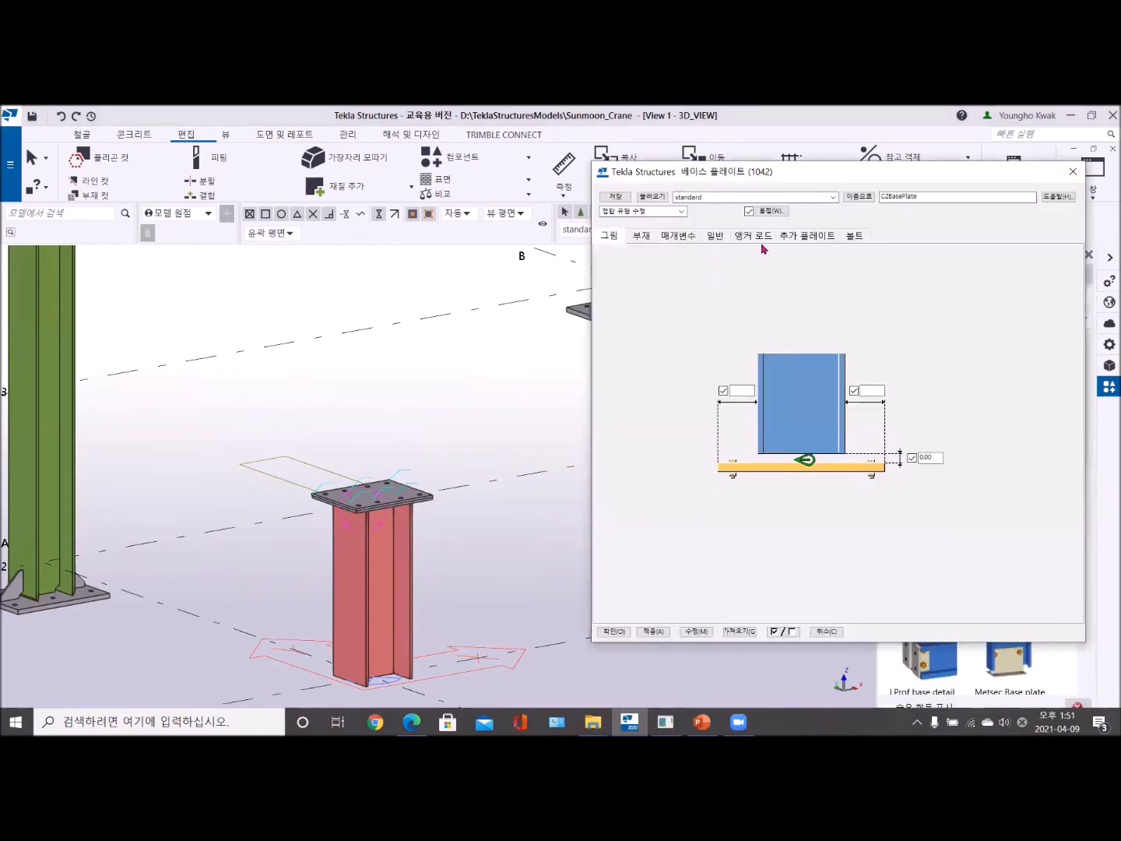
left_click(854, 236)
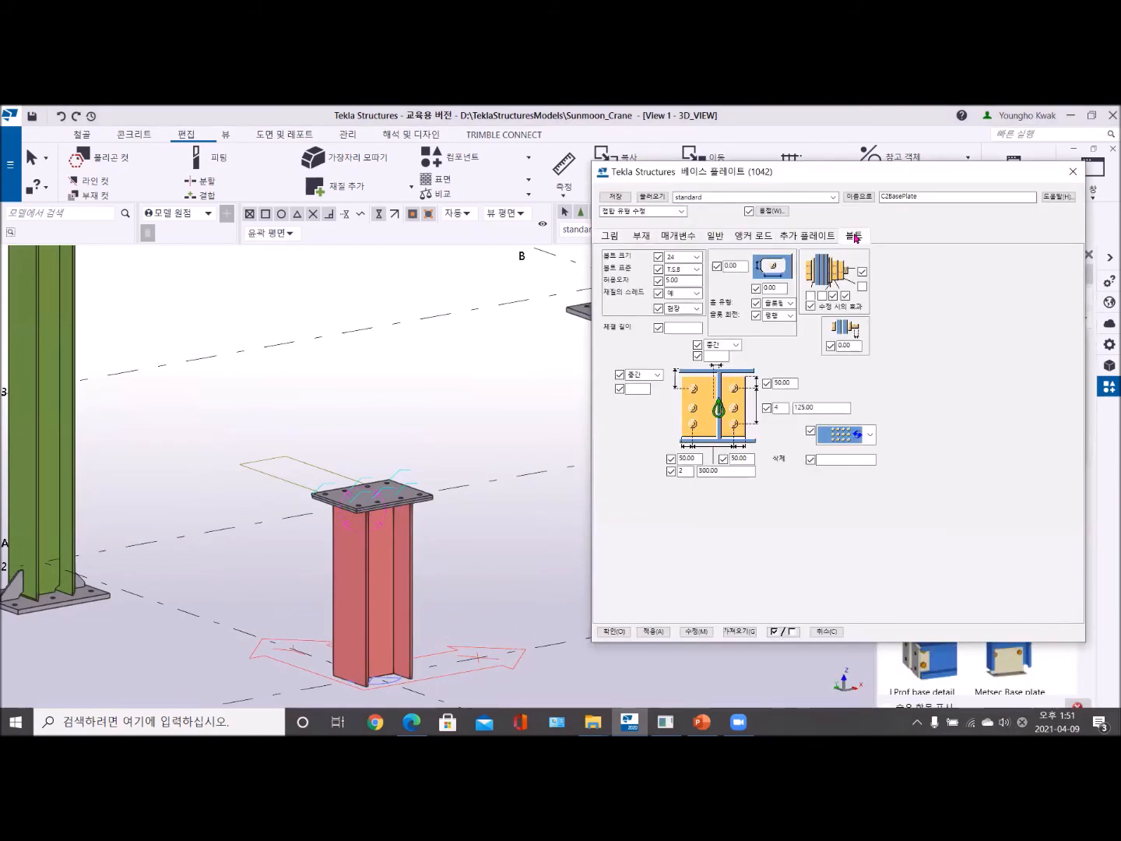
left_click(617, 235)
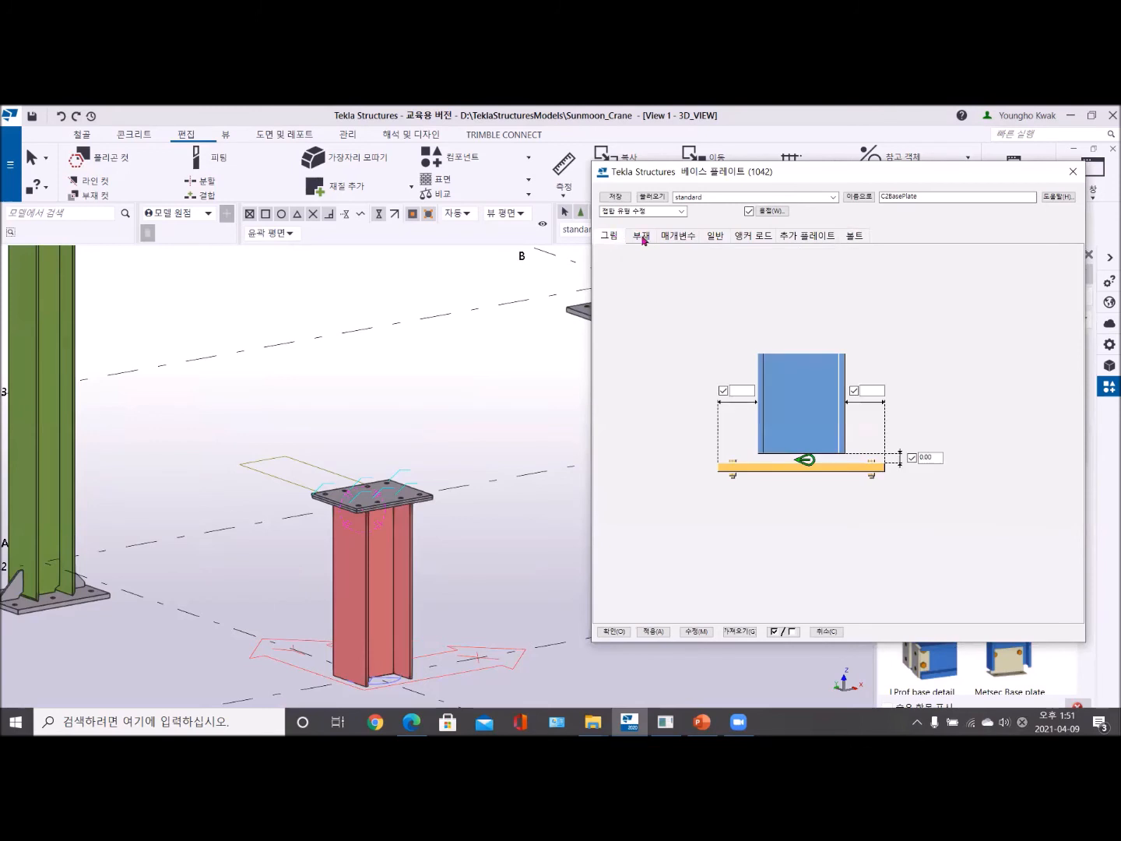
left_click(641, 237)
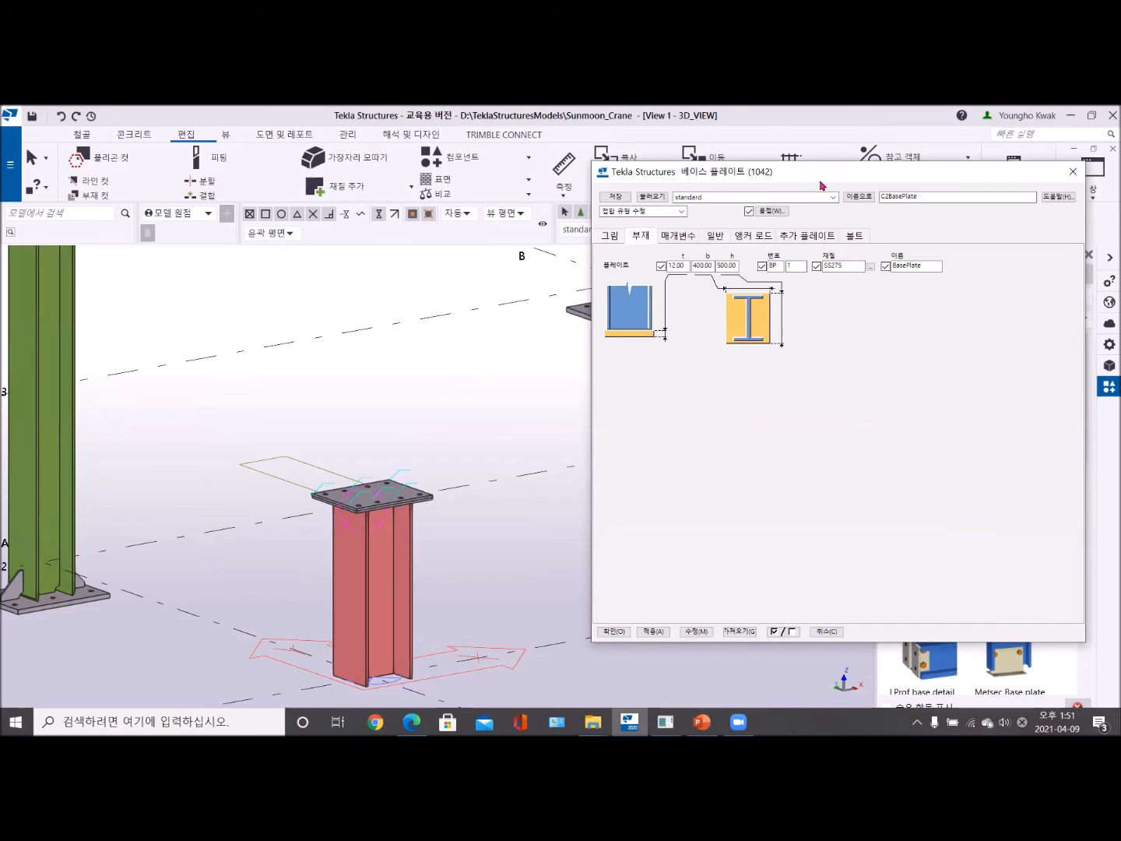
- Compare the stacked plates and bolt holes on the A-1 column with the Base plate (1042) part and bolt parameters
left_click_drag(810, 172, 919, 234)
scroll(532, 496, "down", 2)
middle_click_drag(655, 466, 374, 438)
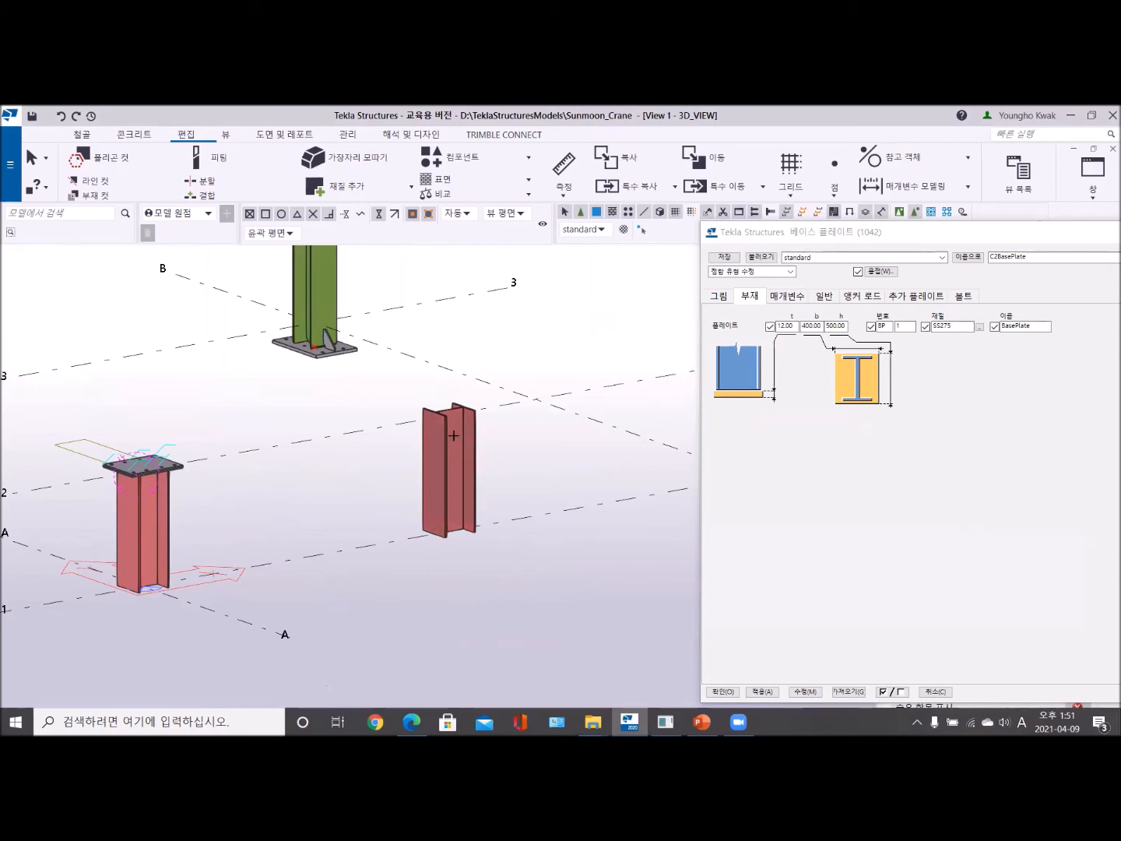
scroll(144, 477, "up", 3)
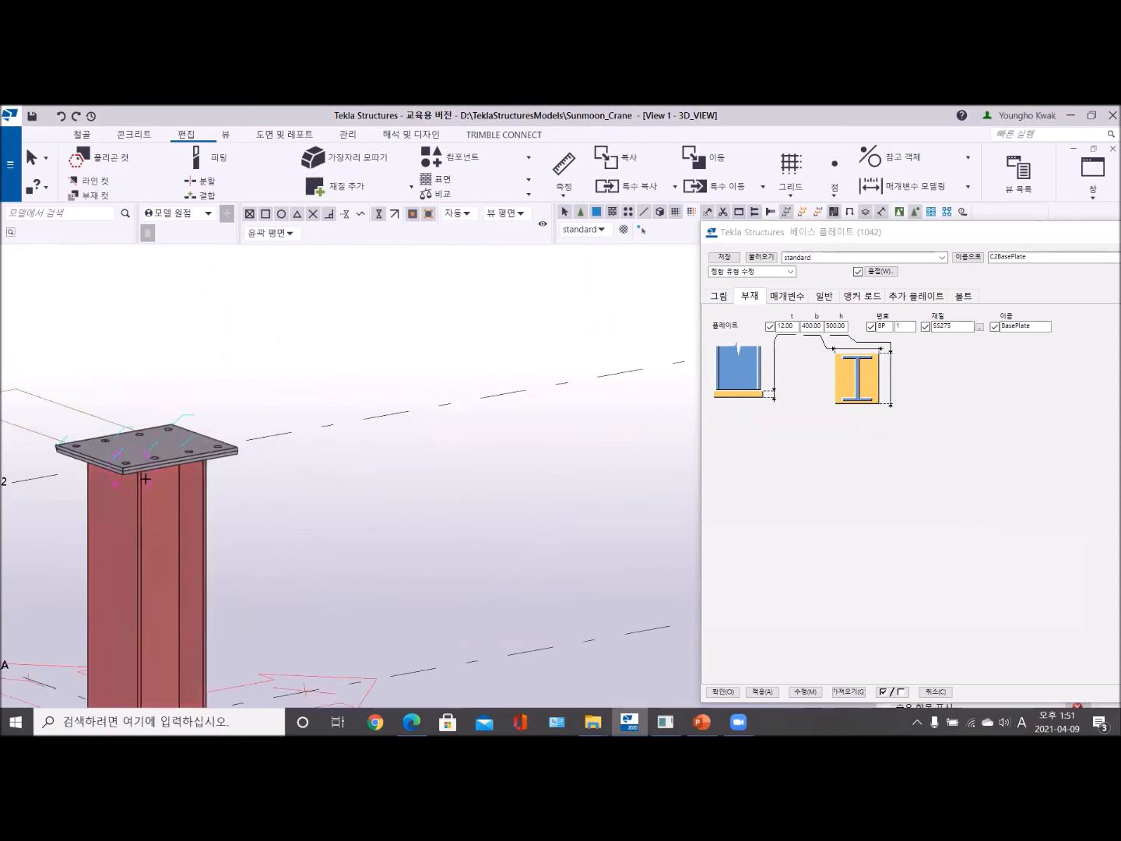
scroll(146, 479, "up", 2)
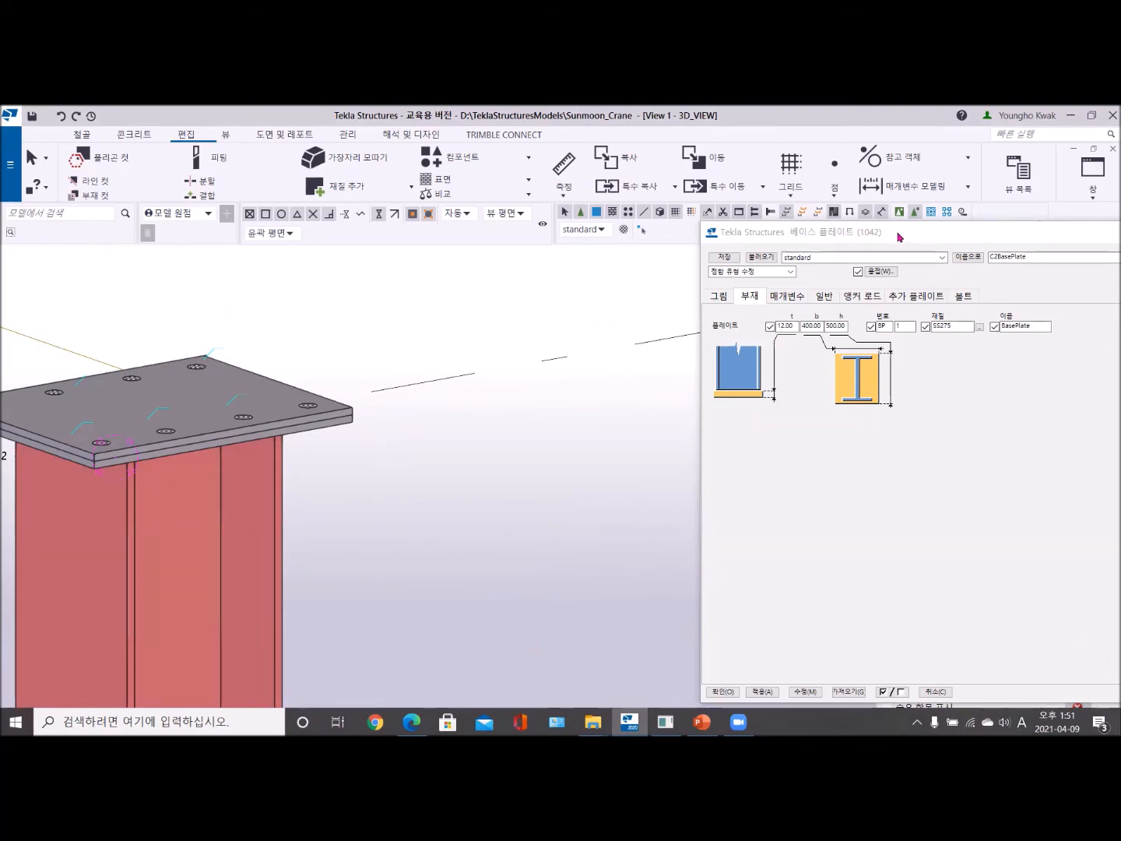
left_click_drag(895, 234, 580, 217)
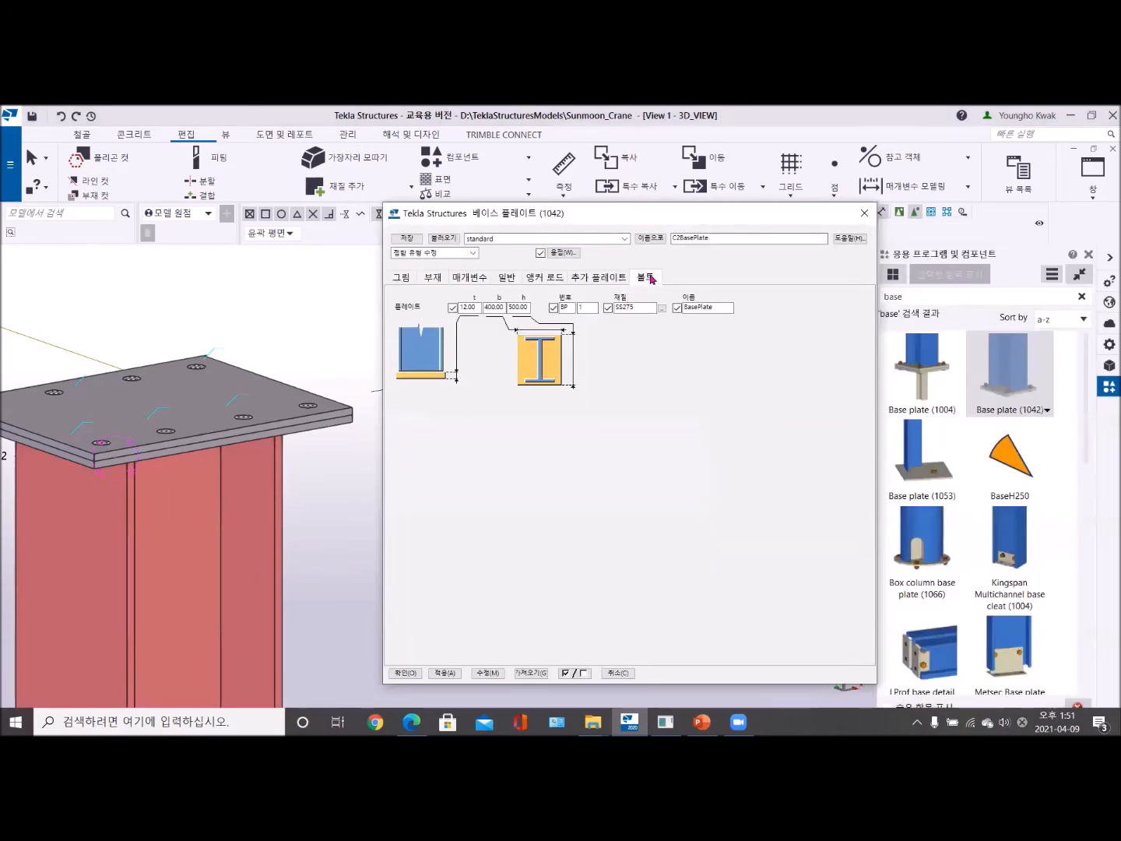
left_click(646, 277)
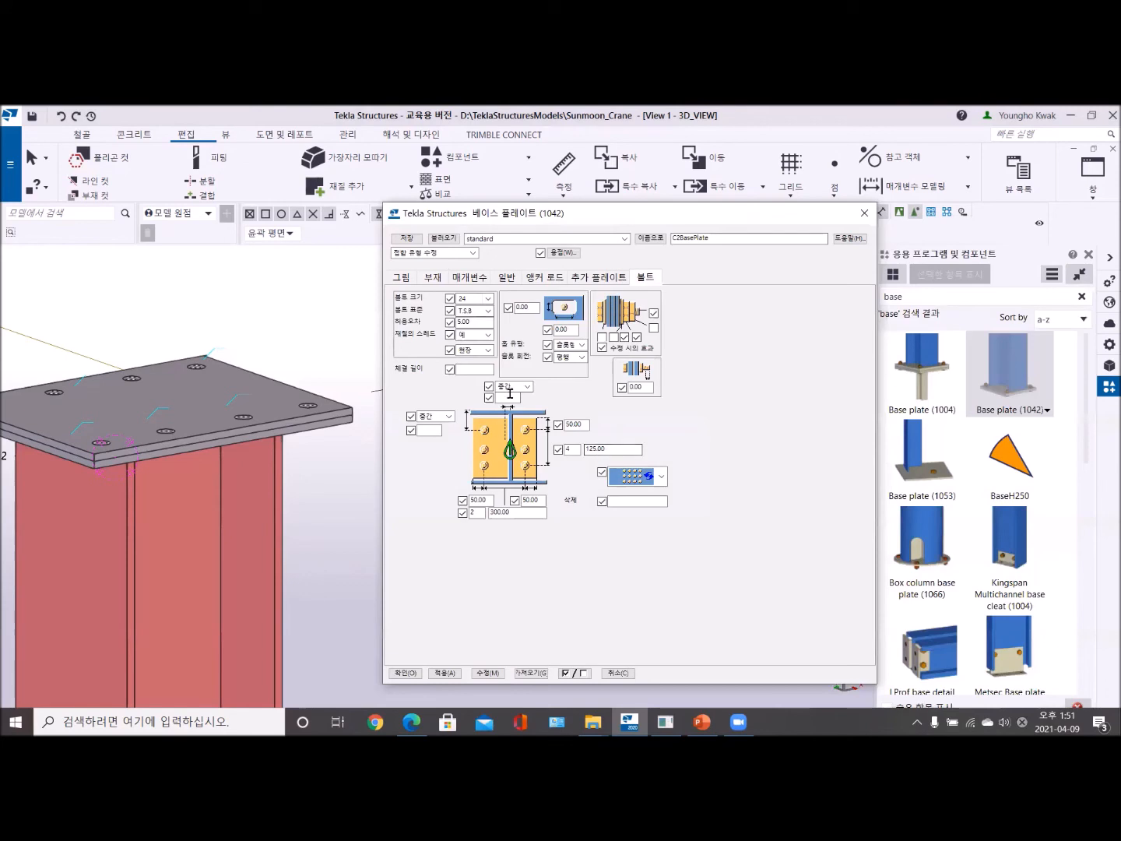
left_click(435, 277)
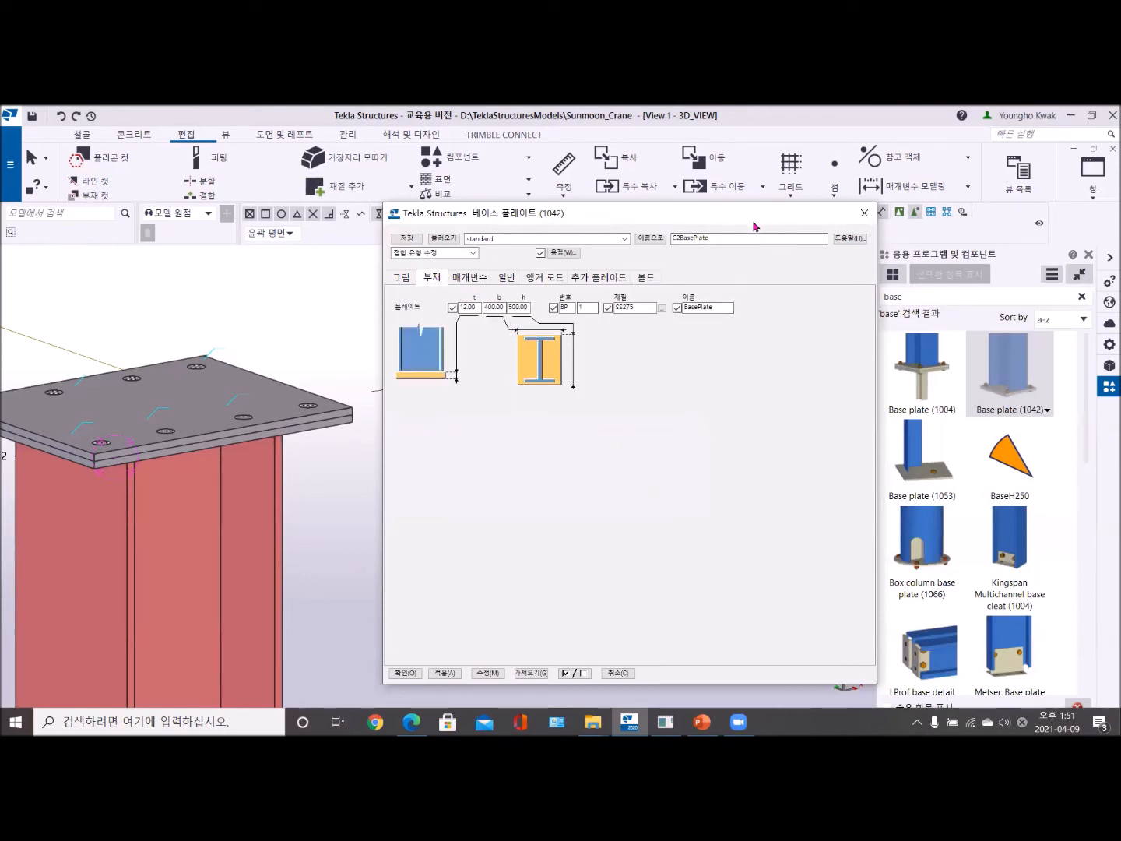
- Show the A-1 column from its base up to the stacked plates beside the Base plate (1042) part parameters
left_click_drag(753, 226, 459, 254)
scroll(721, 441, "down", 5)
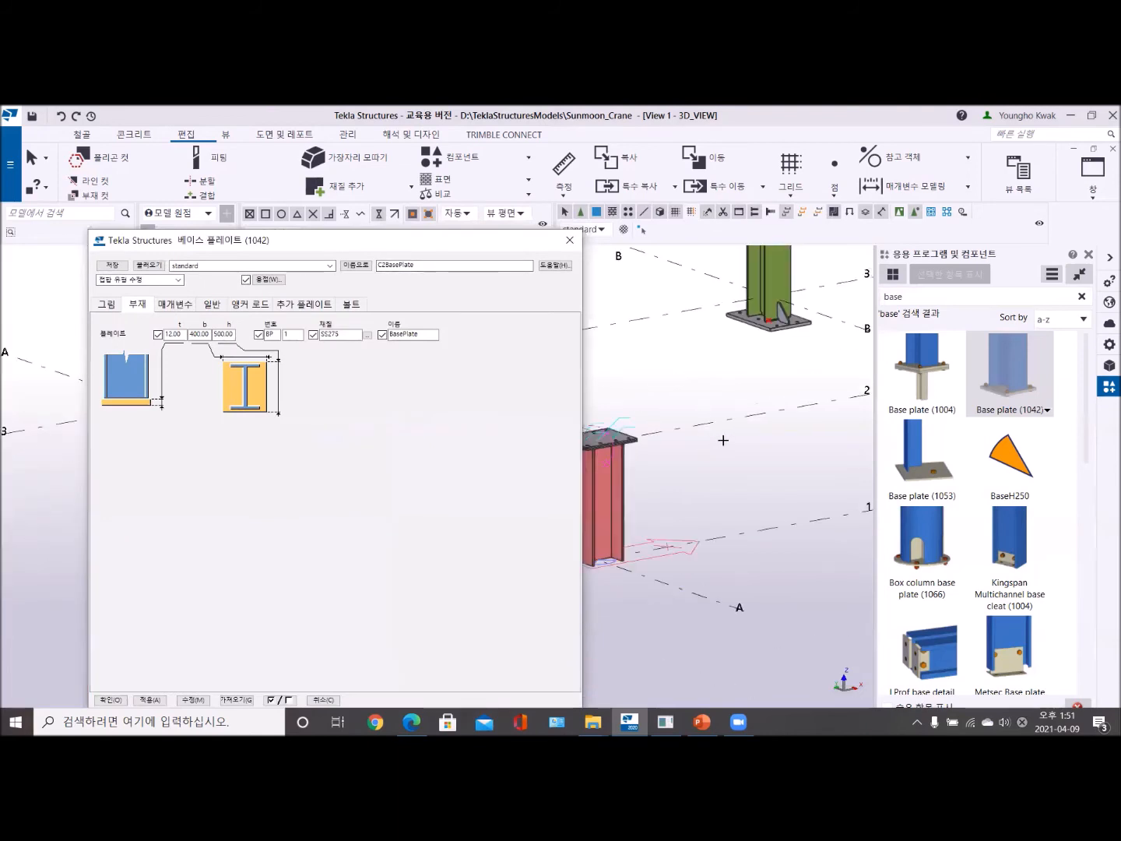
middle_click_drag(677, 467, 754, 464)
scroll(691, 445, "up", 4)
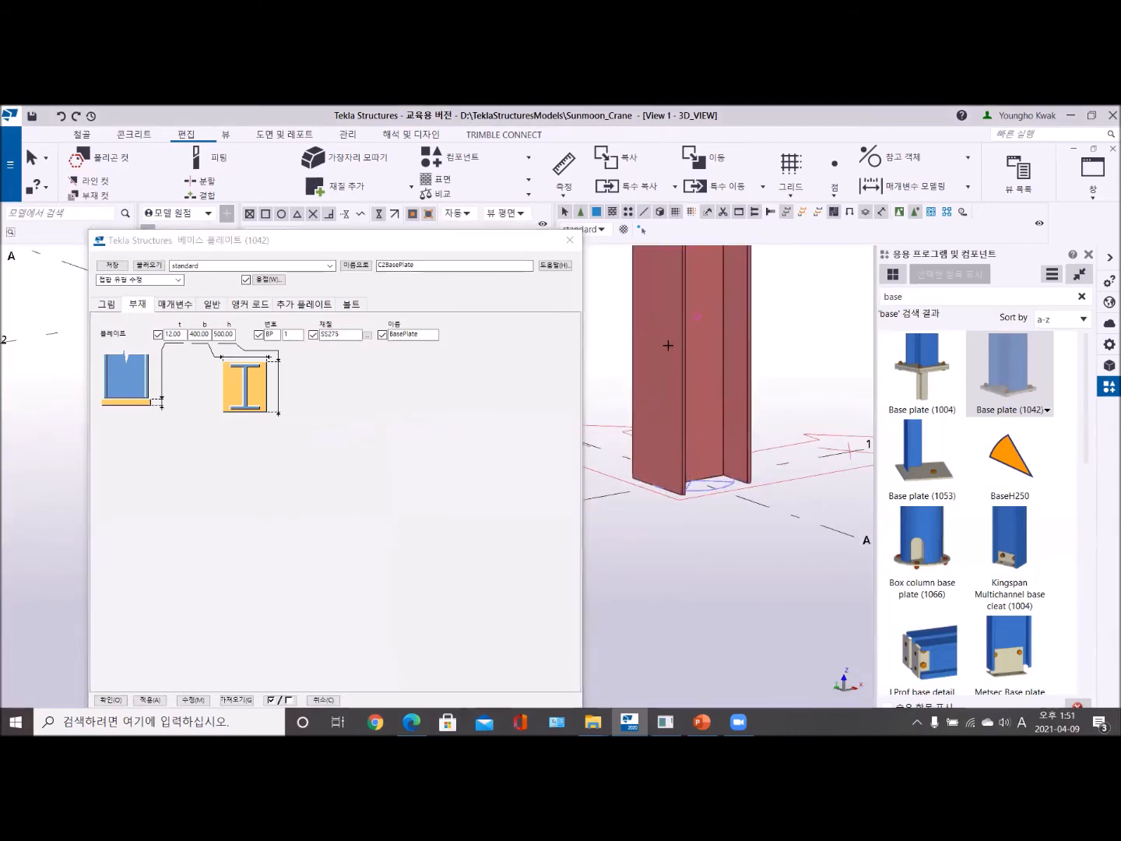
middle_click_drag(669, 346, 656, 498)
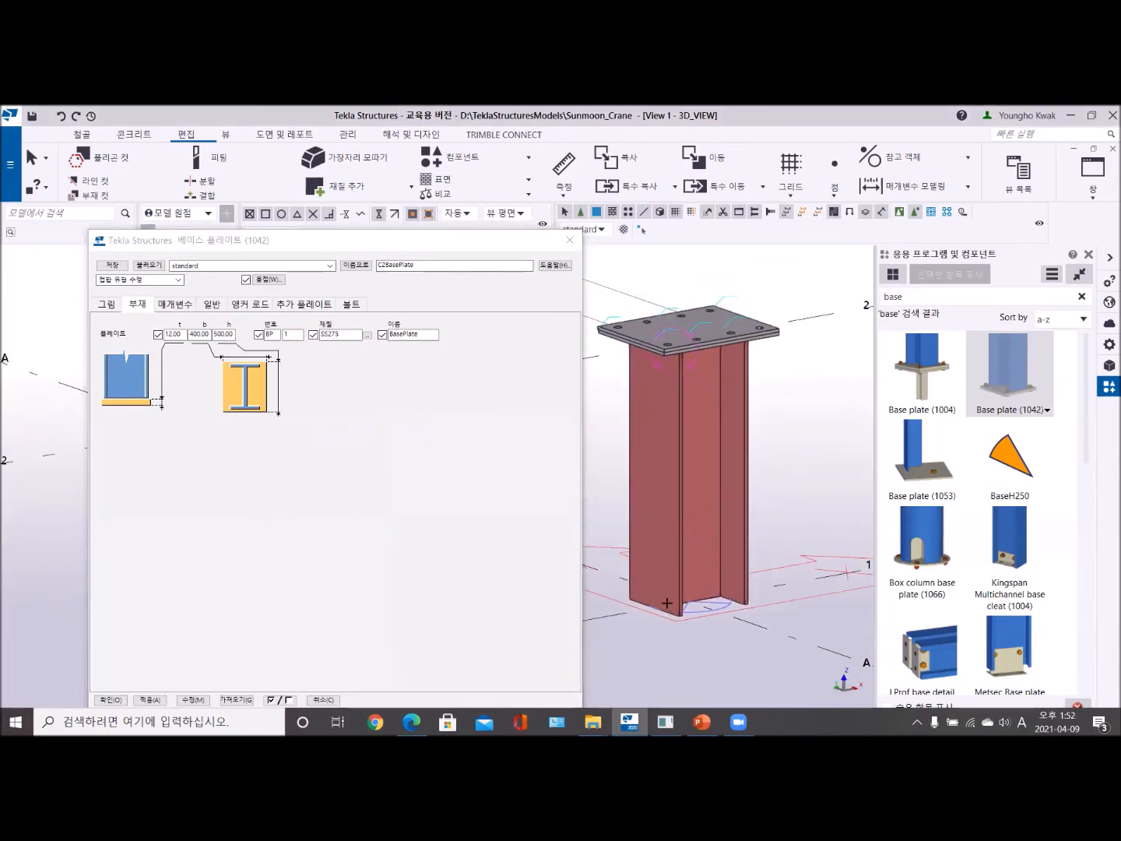
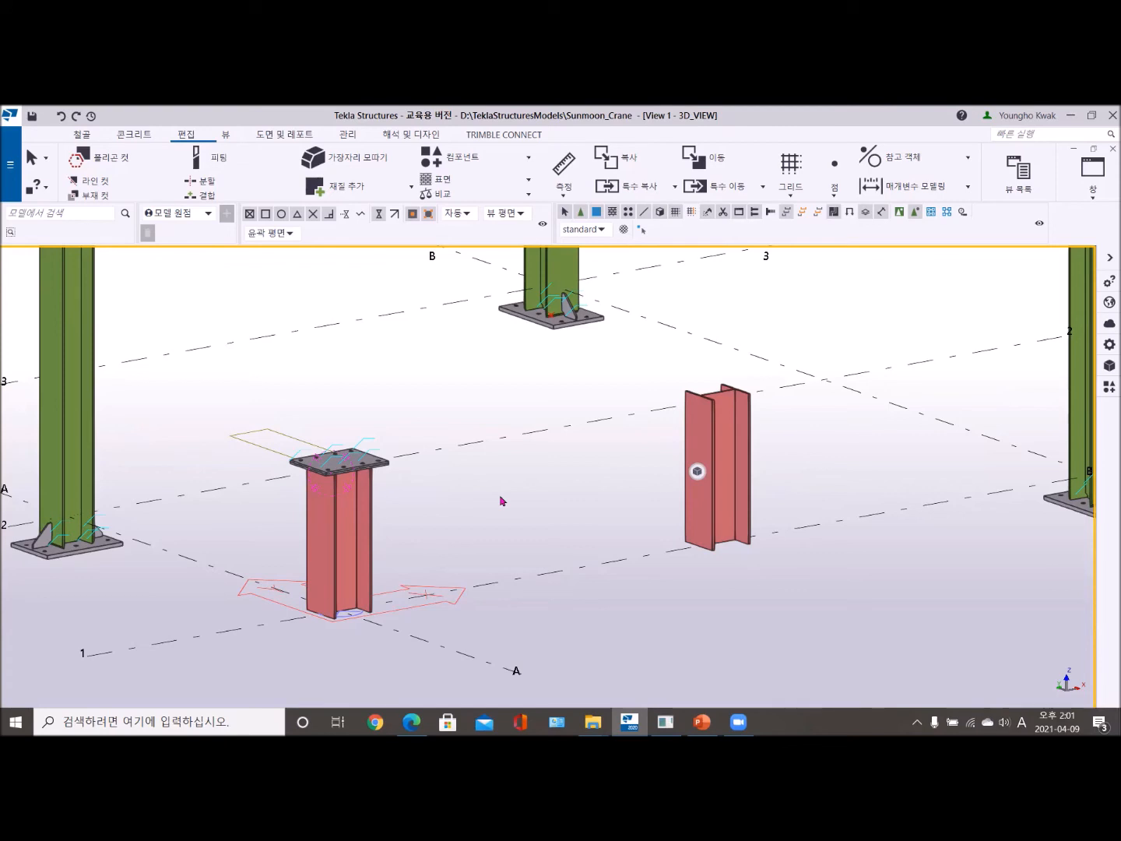
- Open the component catalog and switch to the GRID 1 view at the A-1 column's stacked top plates
left_click(1111, 387)
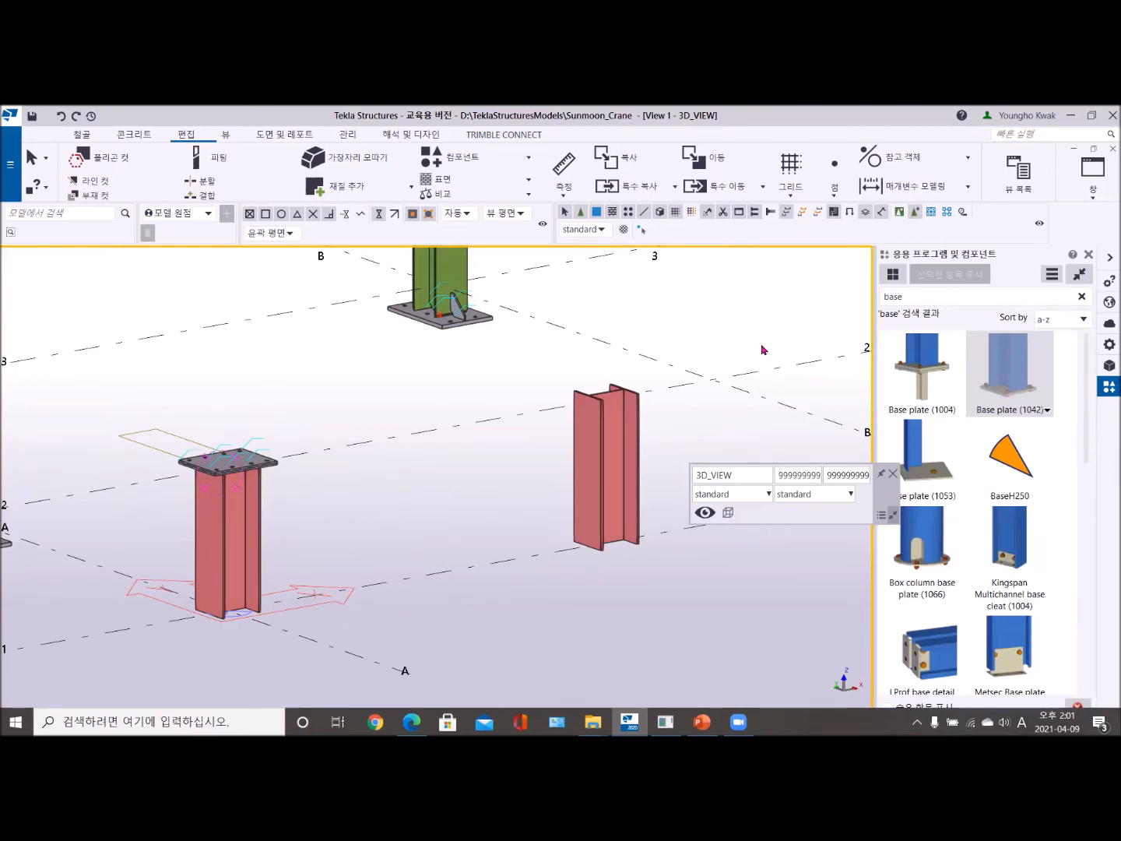
left_click(1094, 194)
left_click(1061, 342)
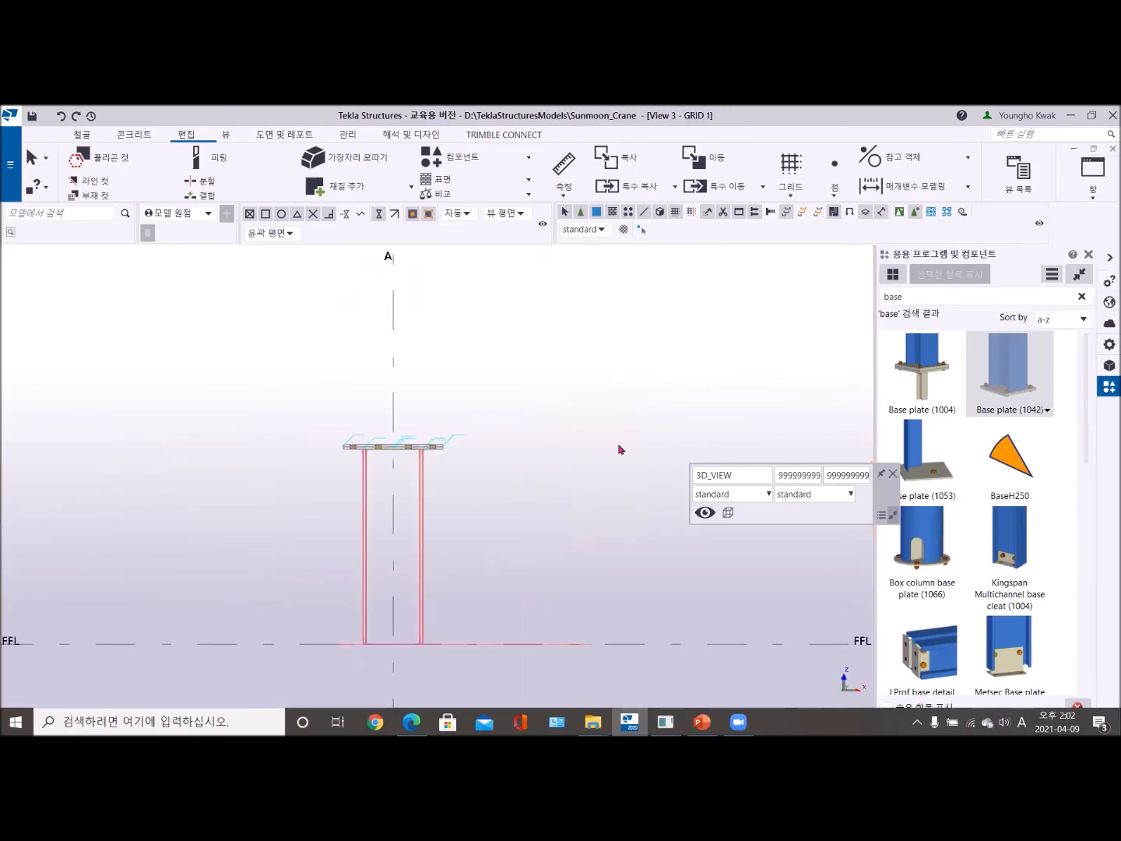
scroll(420, 466, "up", 5)
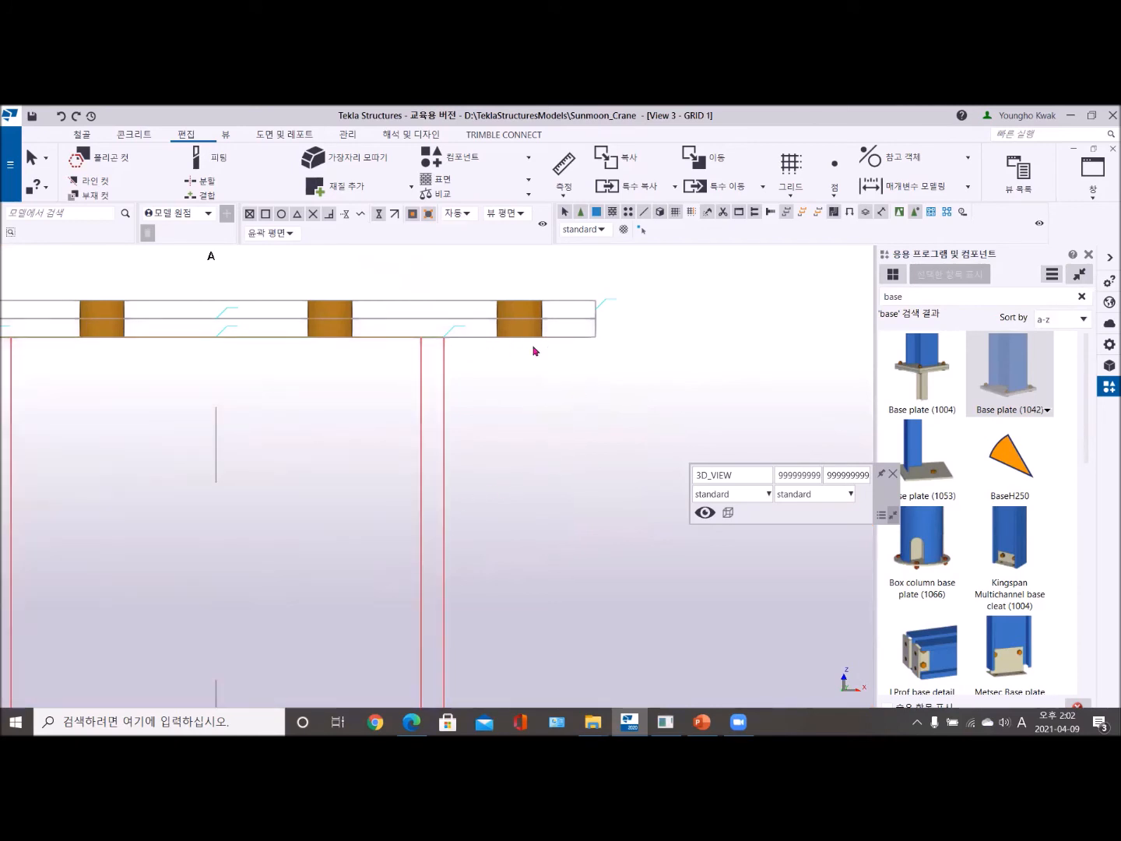
scroll(462, 514, "down", 2)
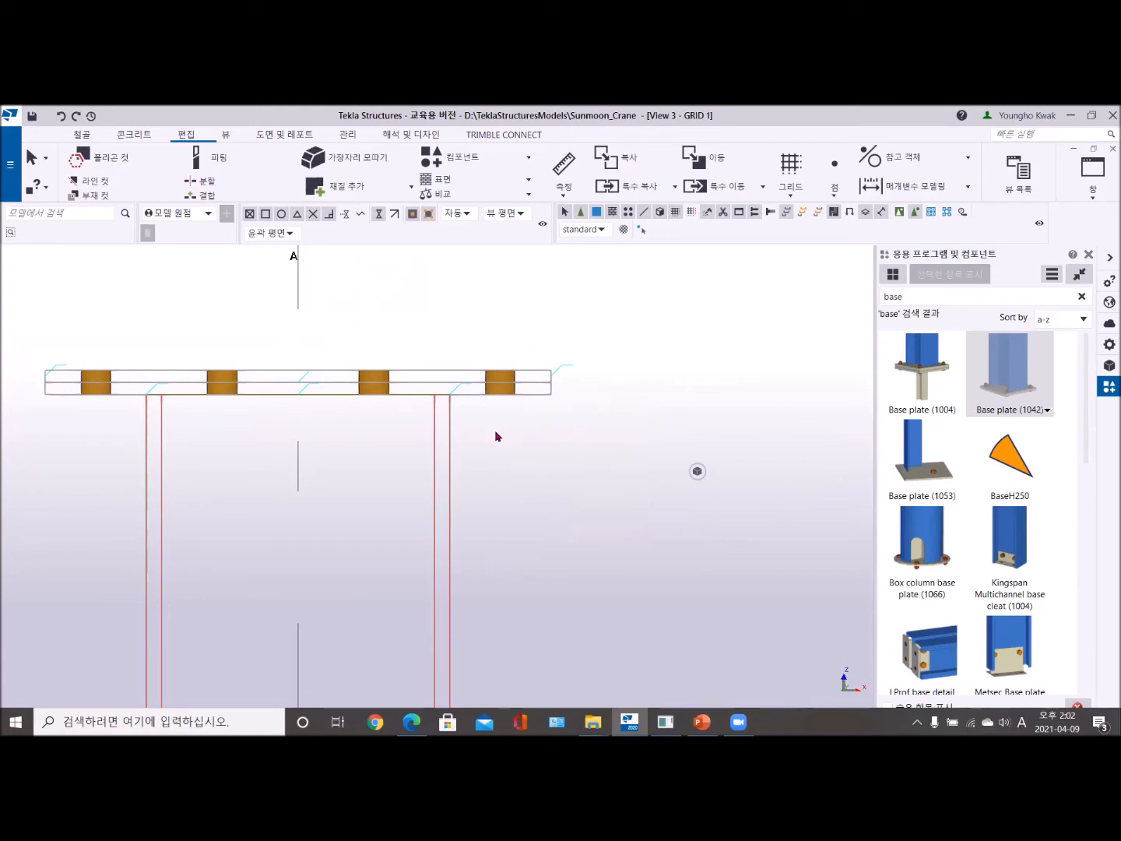
- Search the component catalog for stiffener and start the Stiffeners (1030) component
left_click(928, 297)
left_click_drag(929, 297, 854, 301)
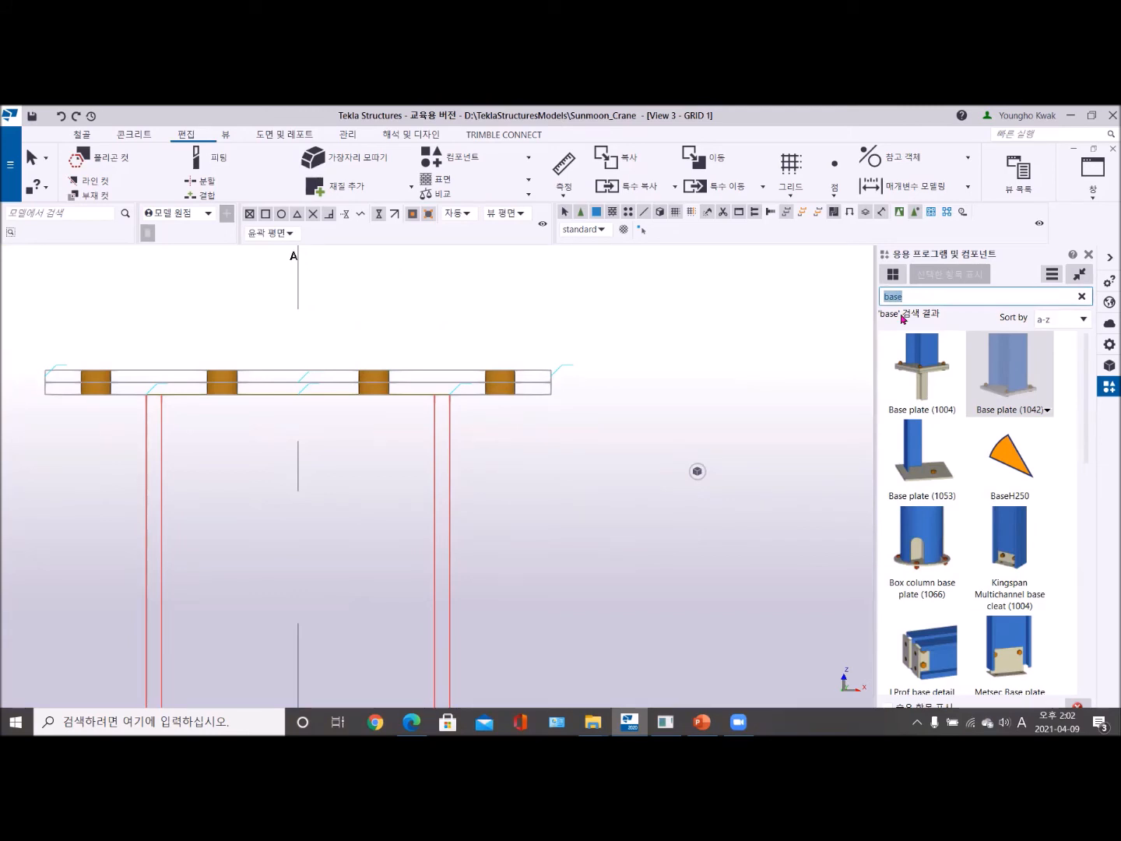
type("stifff")
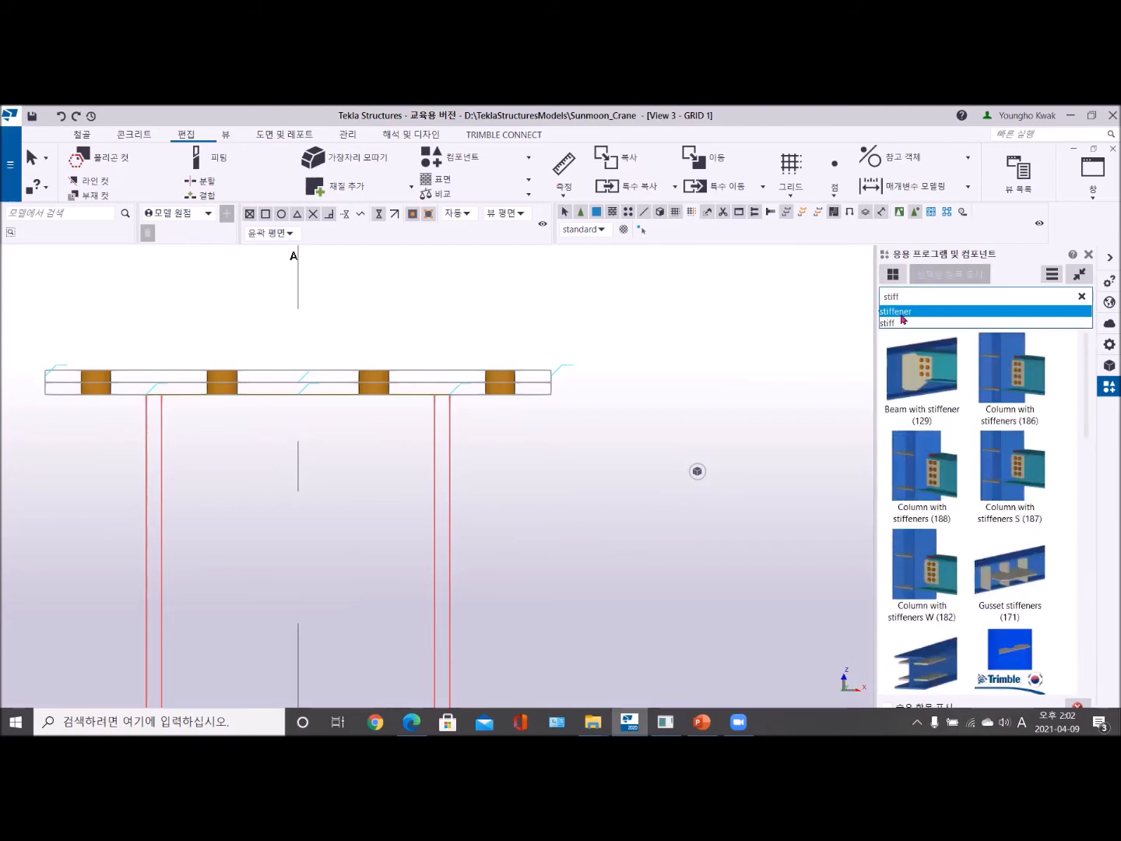
type("ener")
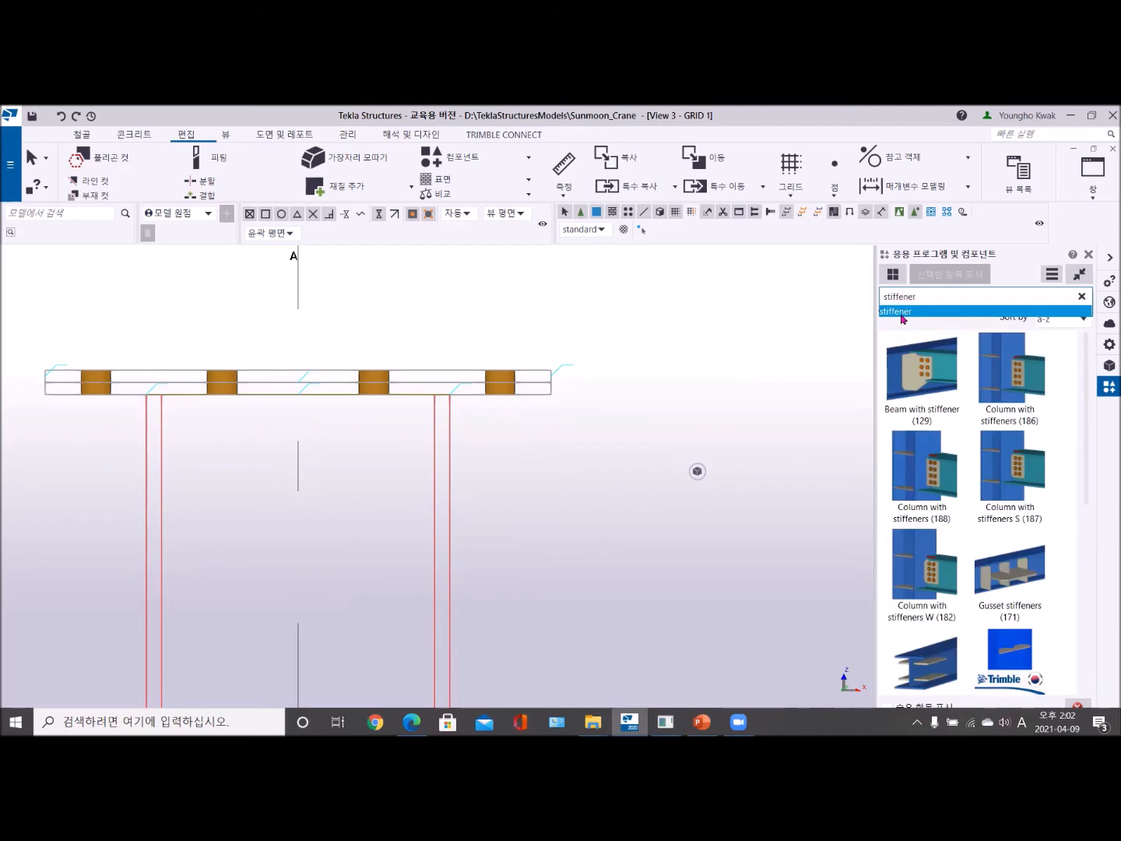
left_click(901, 312)
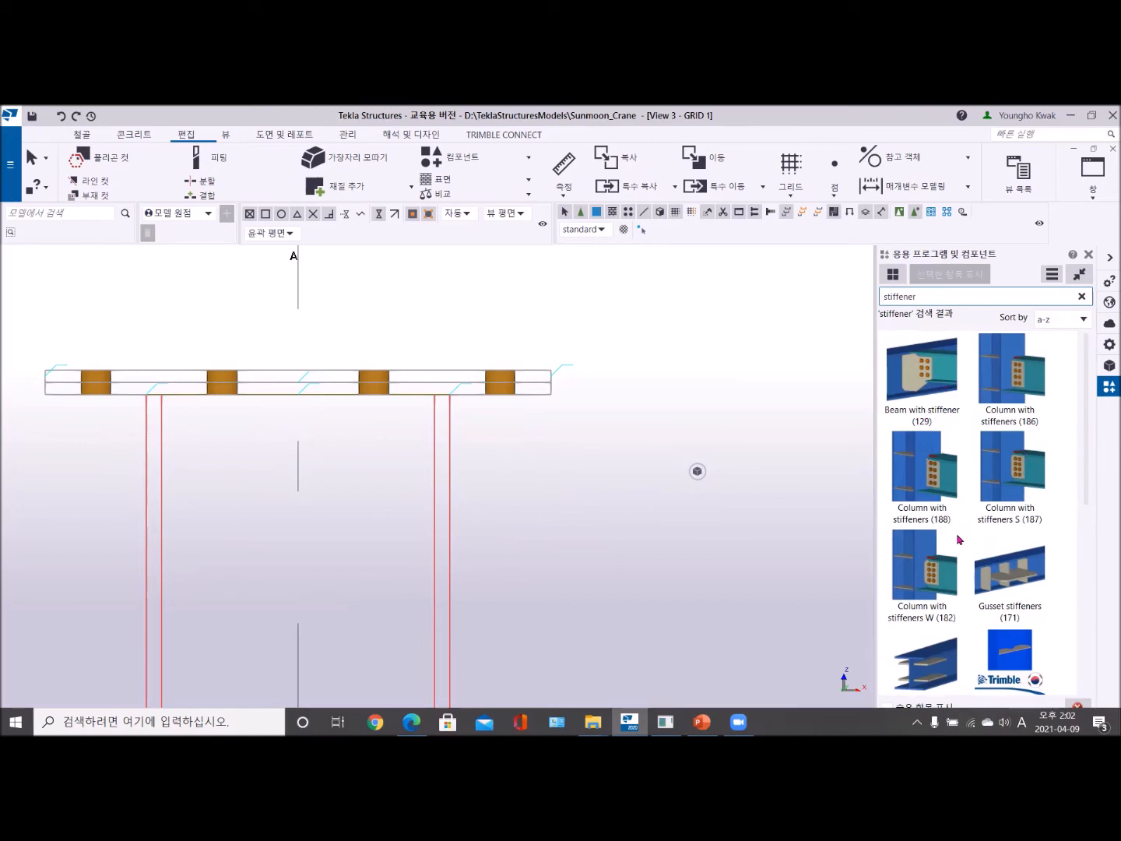
scroll(959, 540, "down", 3)
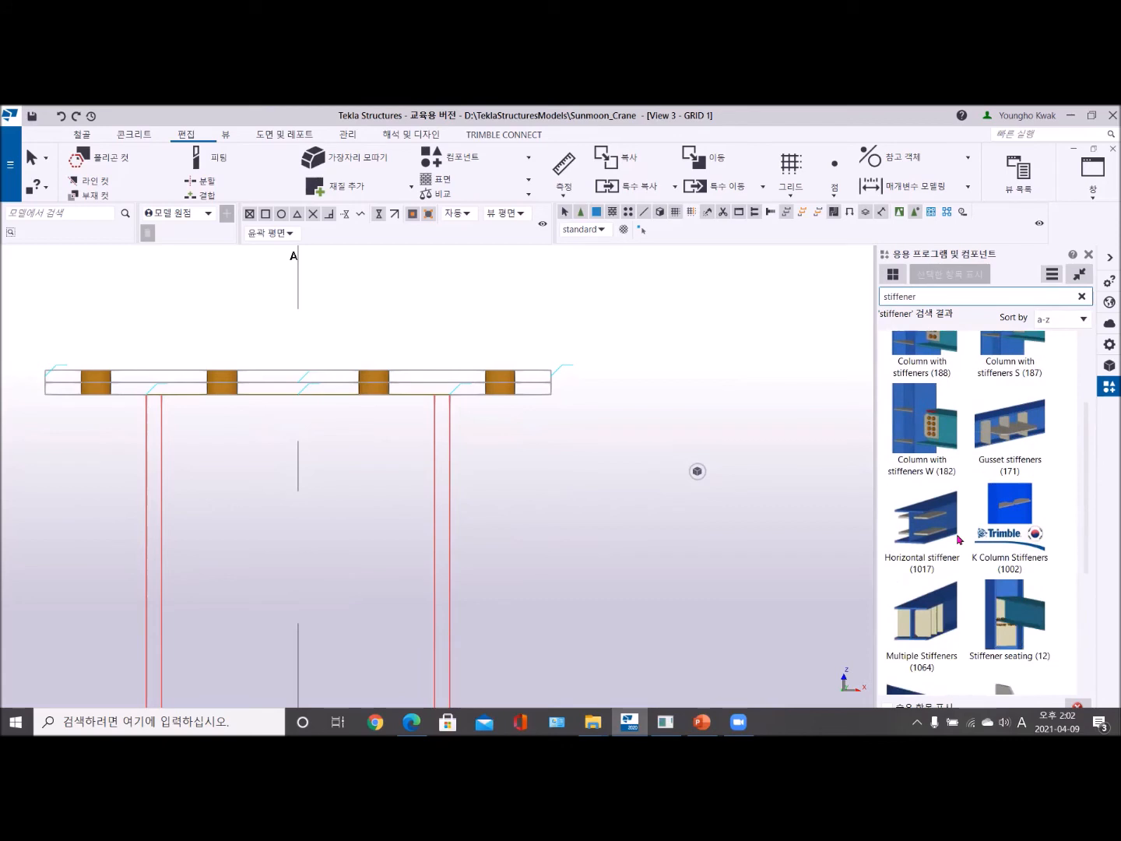
scroll(959, 540, "down", 3)
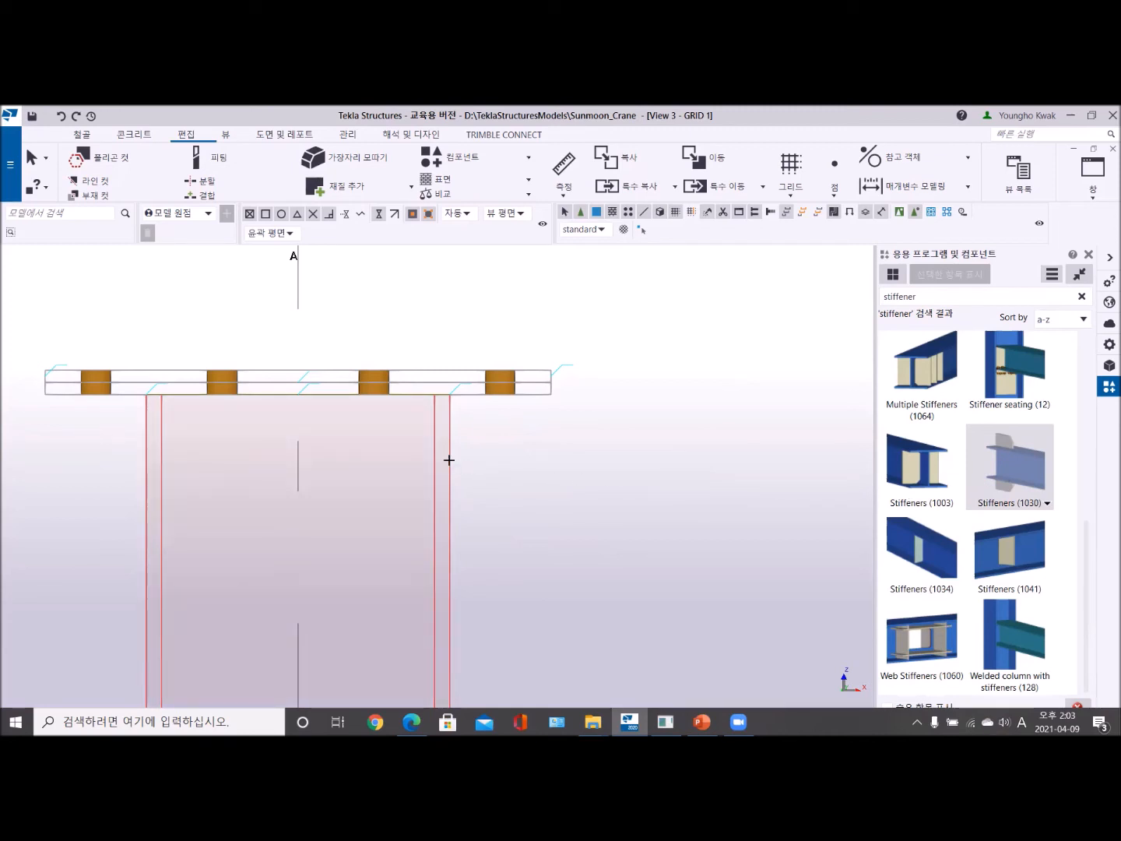
- Place Stiffeners (1030) on the A-1 column at the outer flange corner directly beneath the stacked plates
left_click(448, 460)
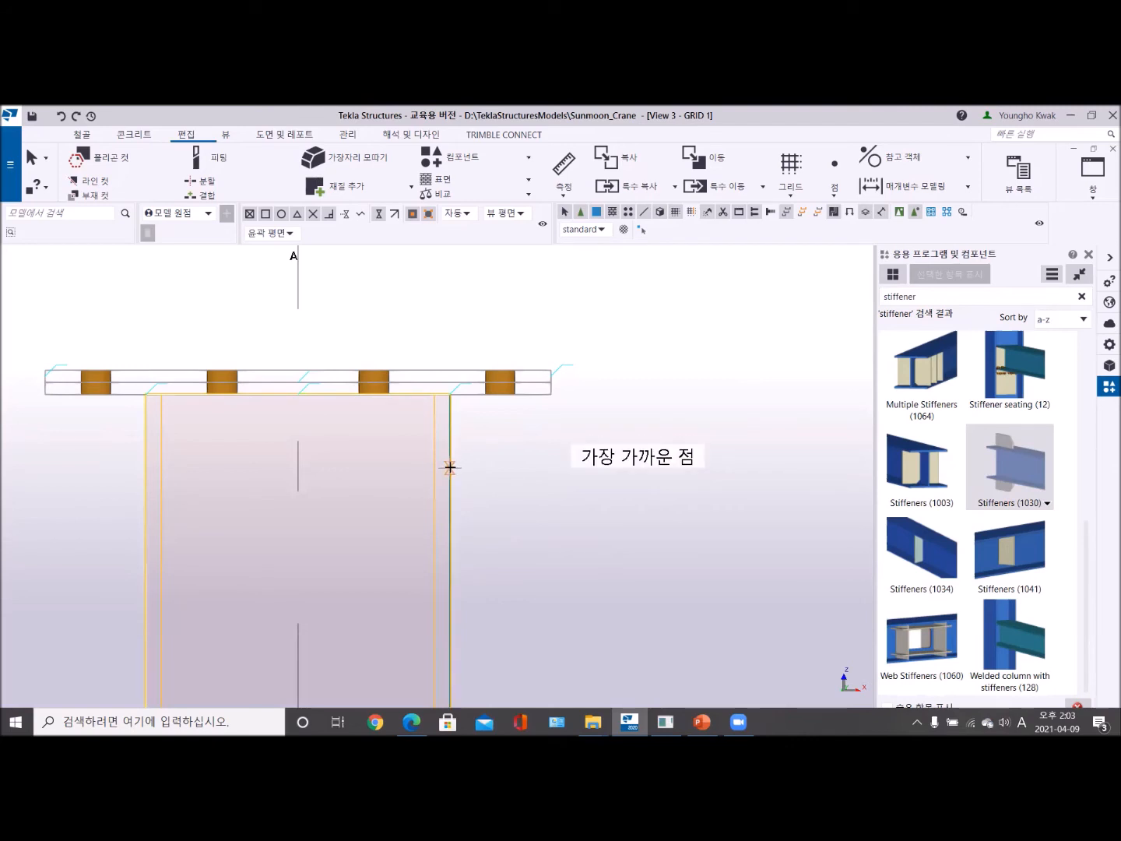
scroll(456, 395, "up", 4)
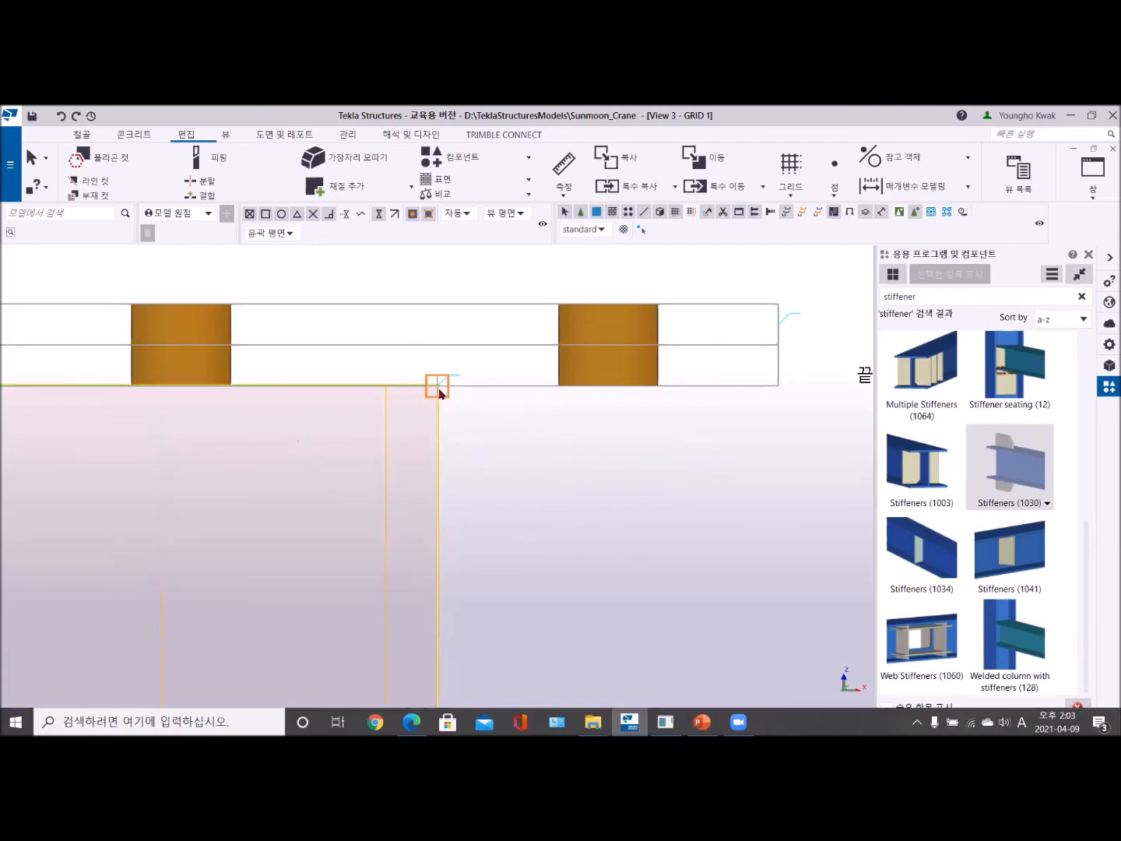
left_click(437, 389)
scroll(479, 459, "down", 5)
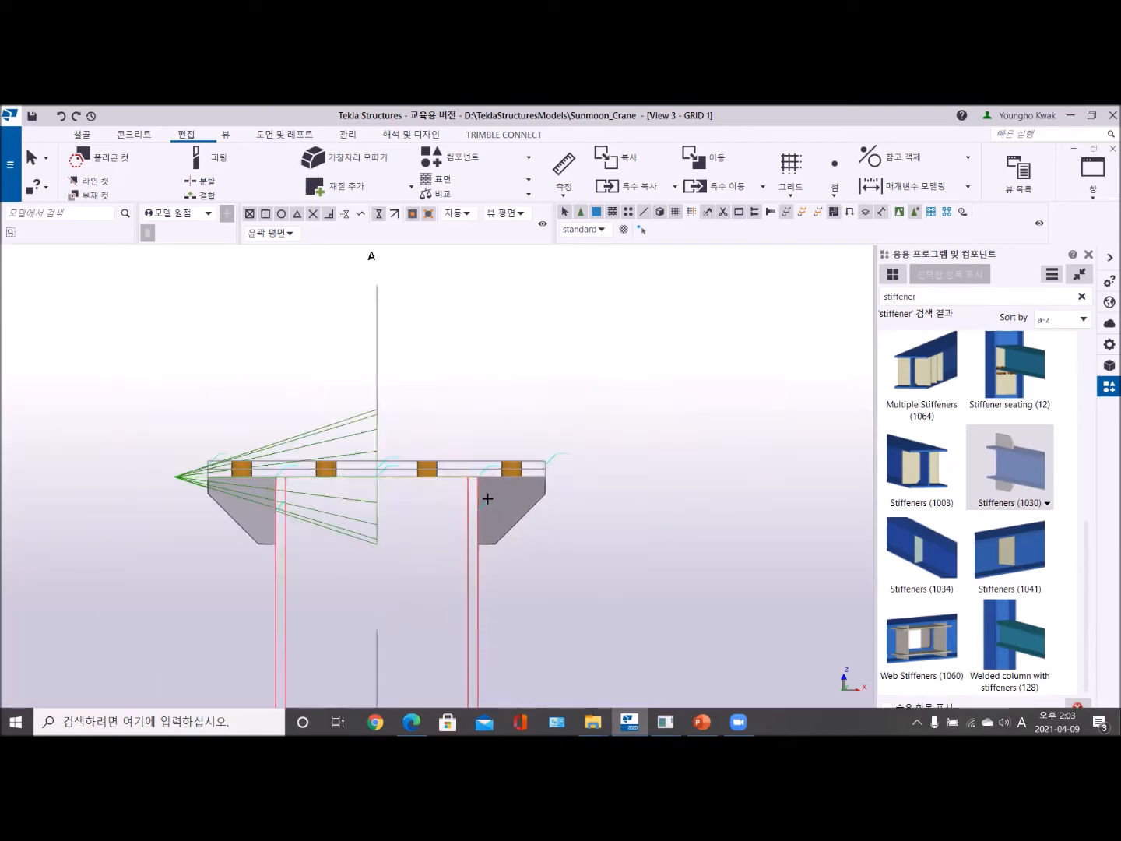
right_click(474, 384)
left_click(515, 391)
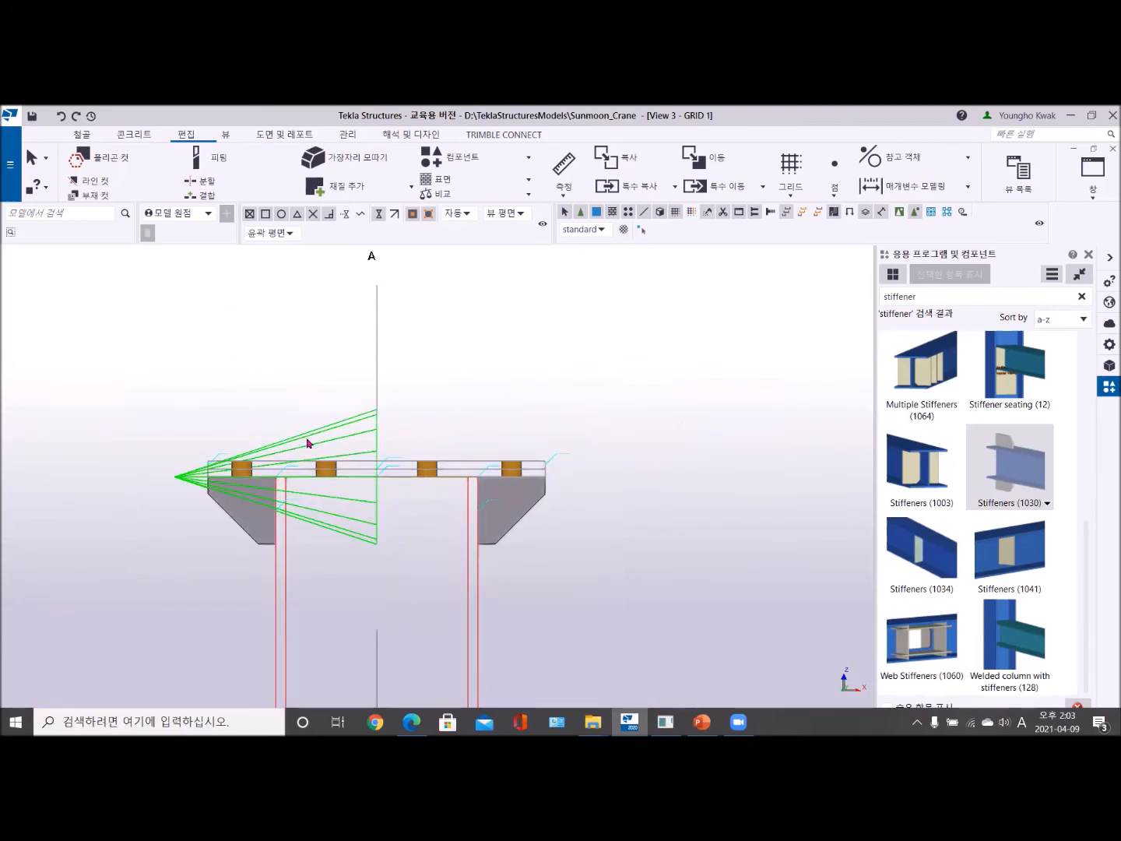
- Load the standard attributes into the placed Stiffeners (1030) component, apply them to the stiffeners and close its settings
double_click(306, 448)
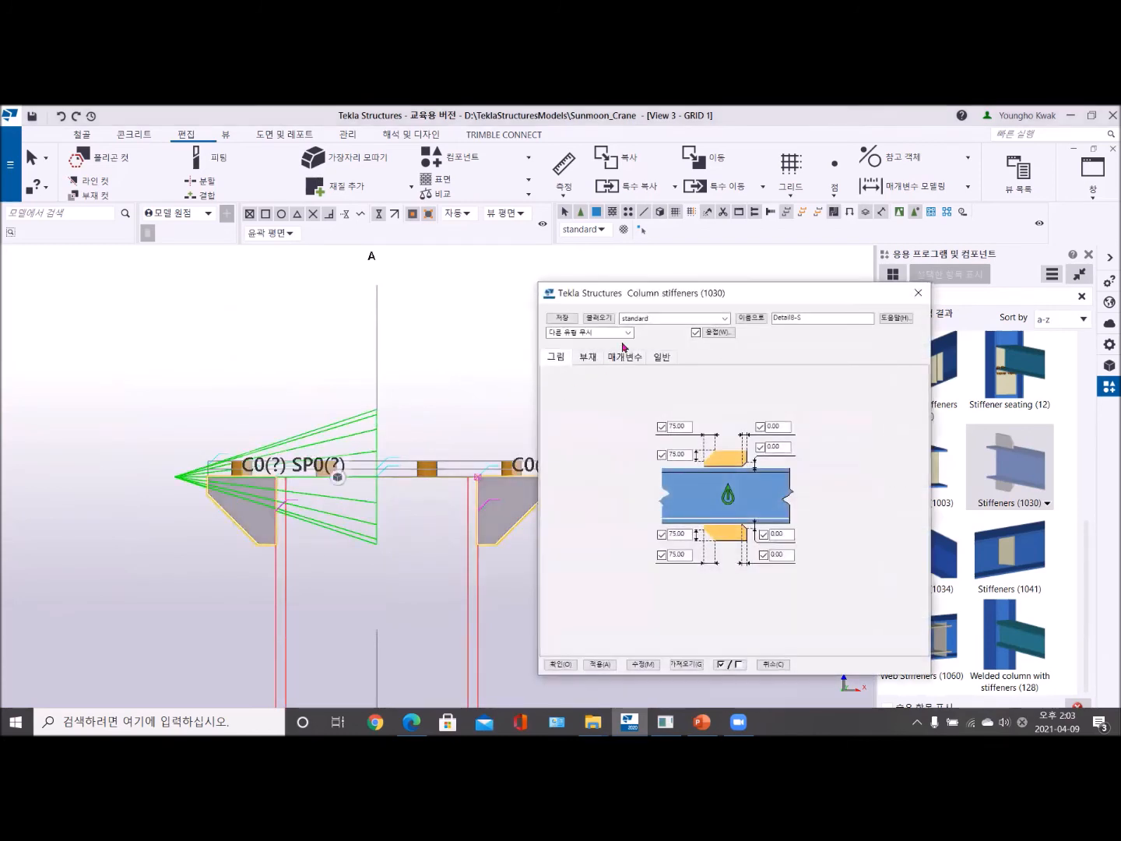
left_click(598, 318)
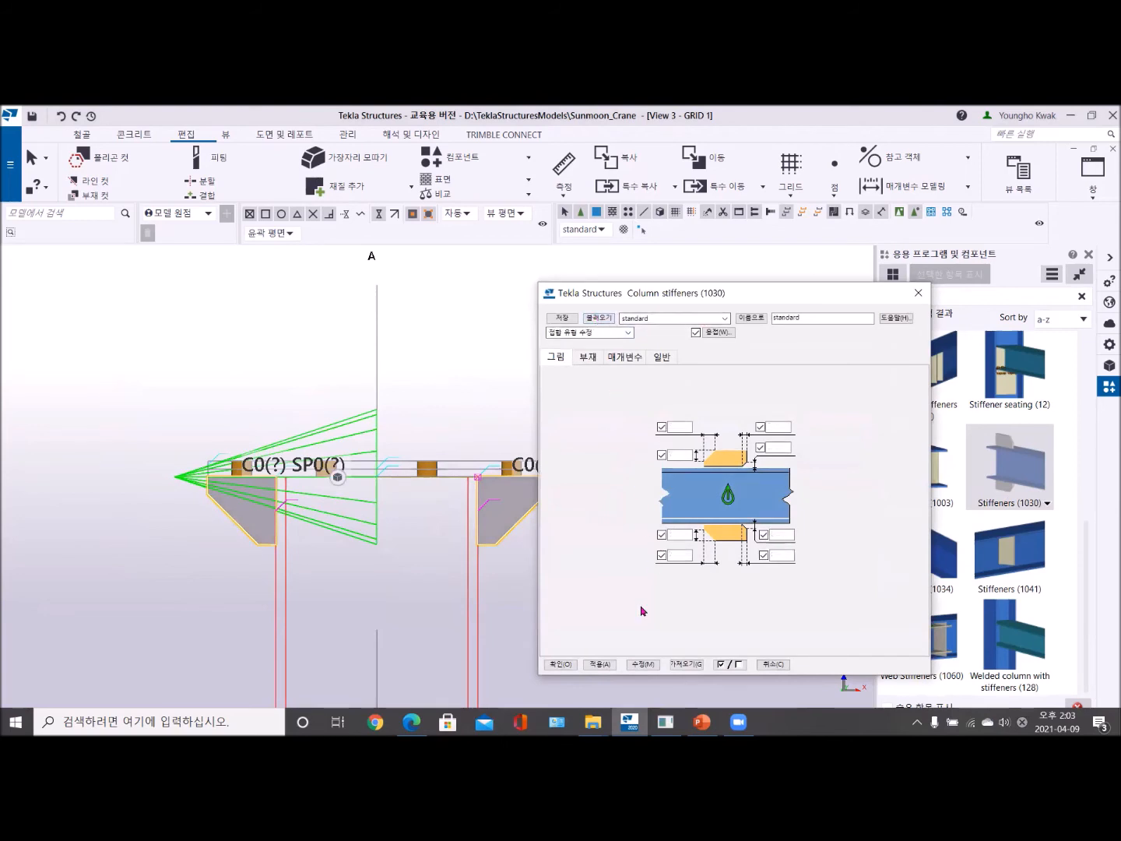
left_click(643, 665)
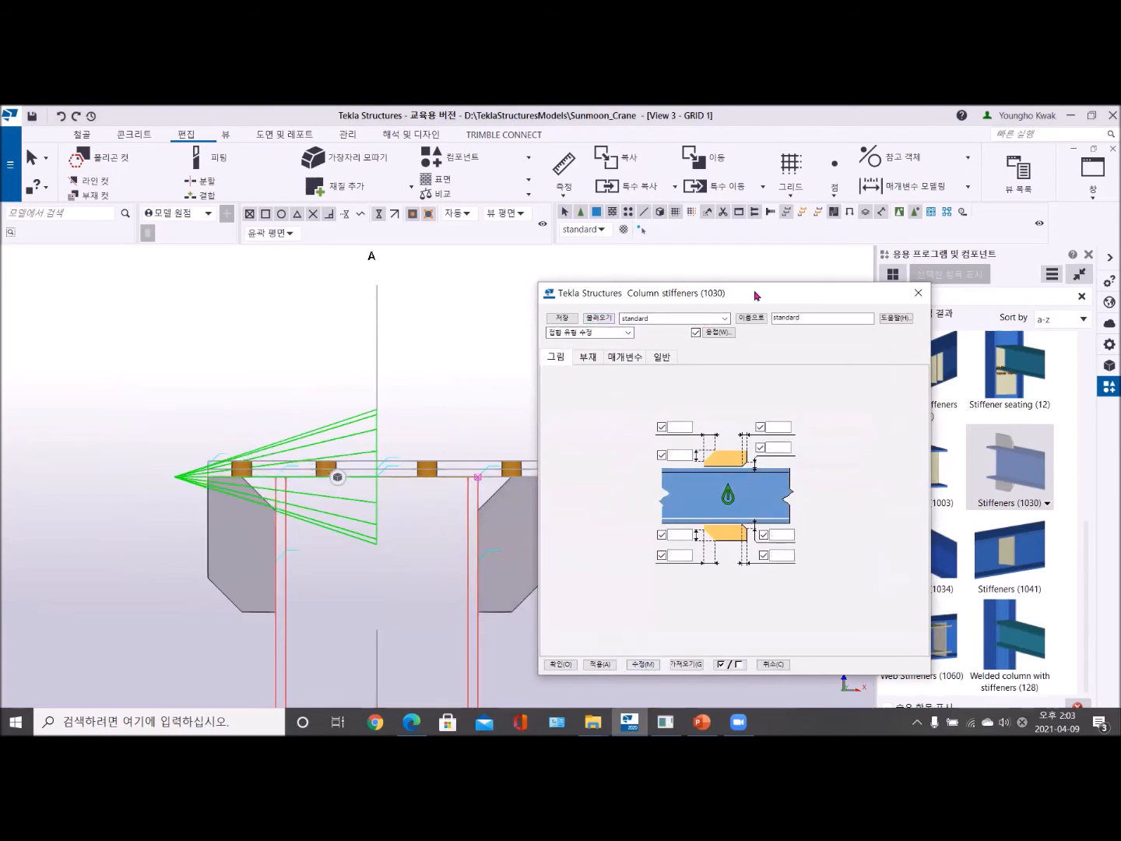
left_click_drag(764, 294, 932, 256)
scroll(393, 455, "up", 5)
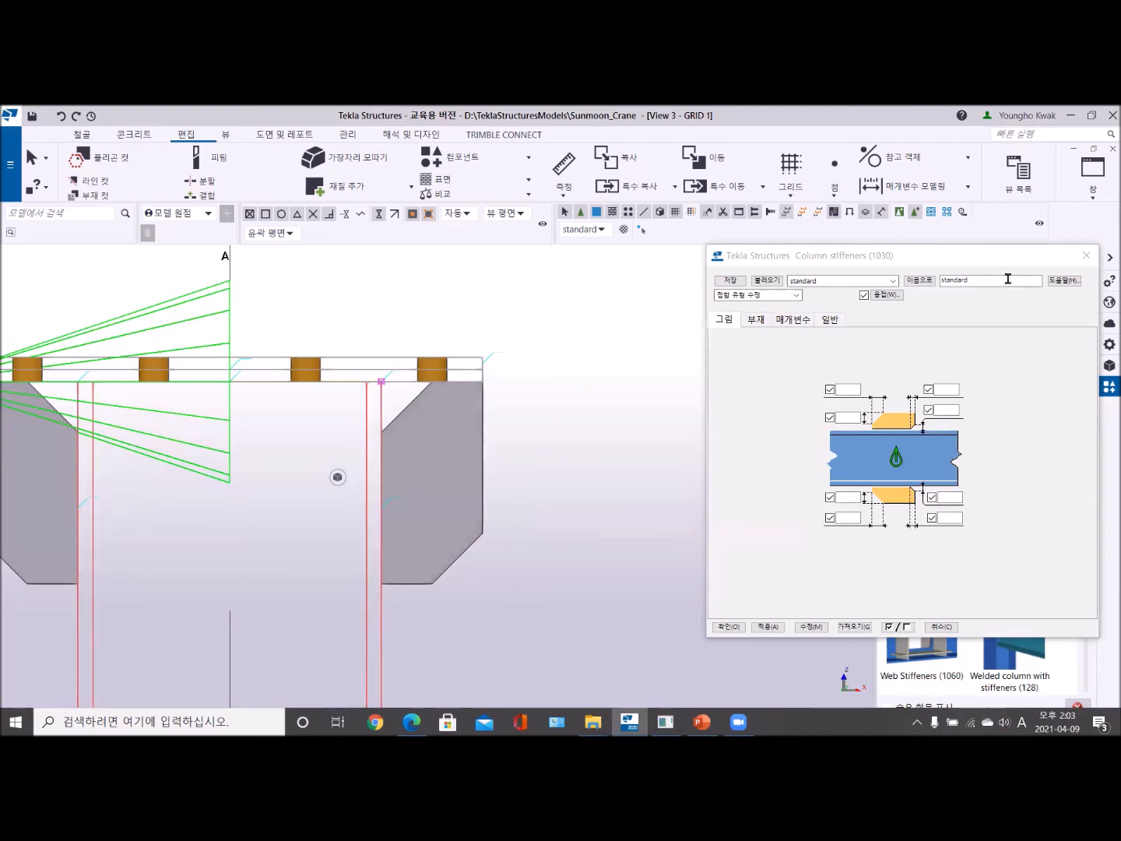
left_click(1088, 256)
- Reopen the Stiffeners (1030) settings and apply the position option that aligns the stiffeners flush with the member end
scroll(539, 431, "down", 3)
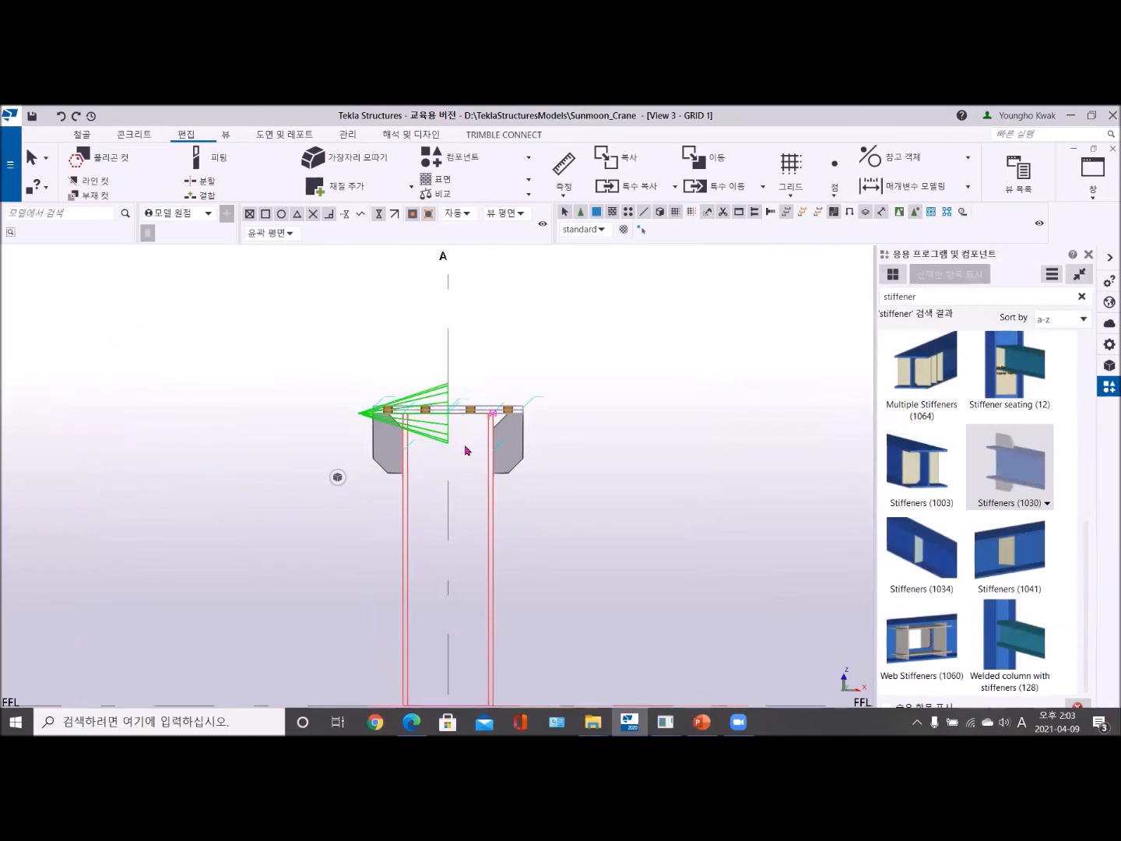
scroll(466, 450, "up", 3)
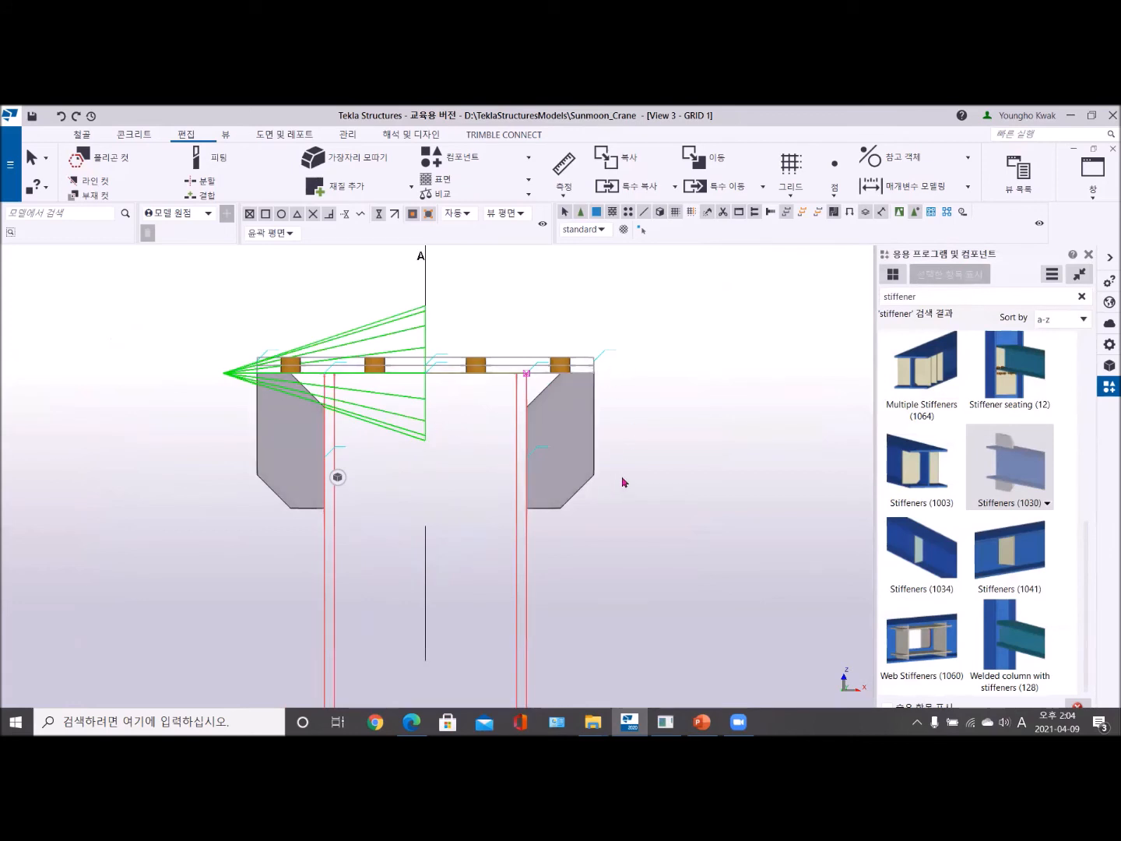
left_click(308, 462)
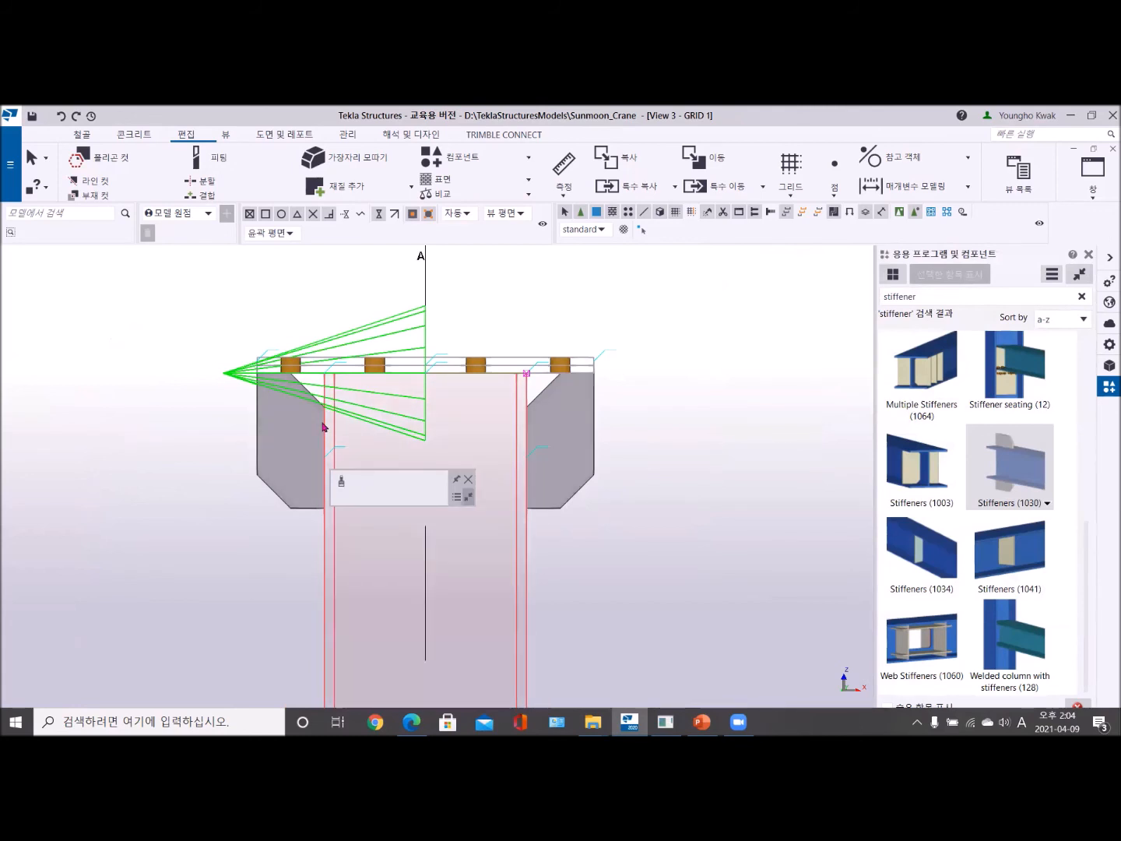
left_click(334, 349)
double_click(335, 352)
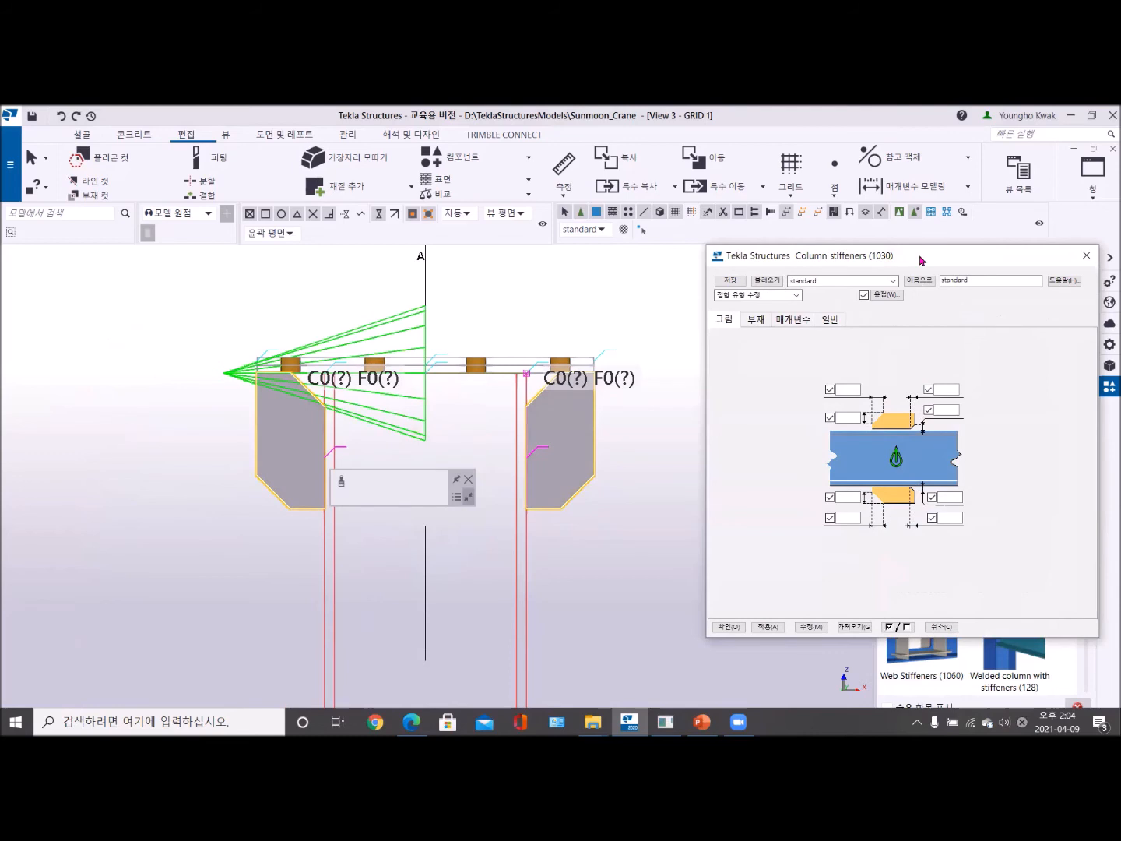
left_click_drag(923, 259, 721, 233)
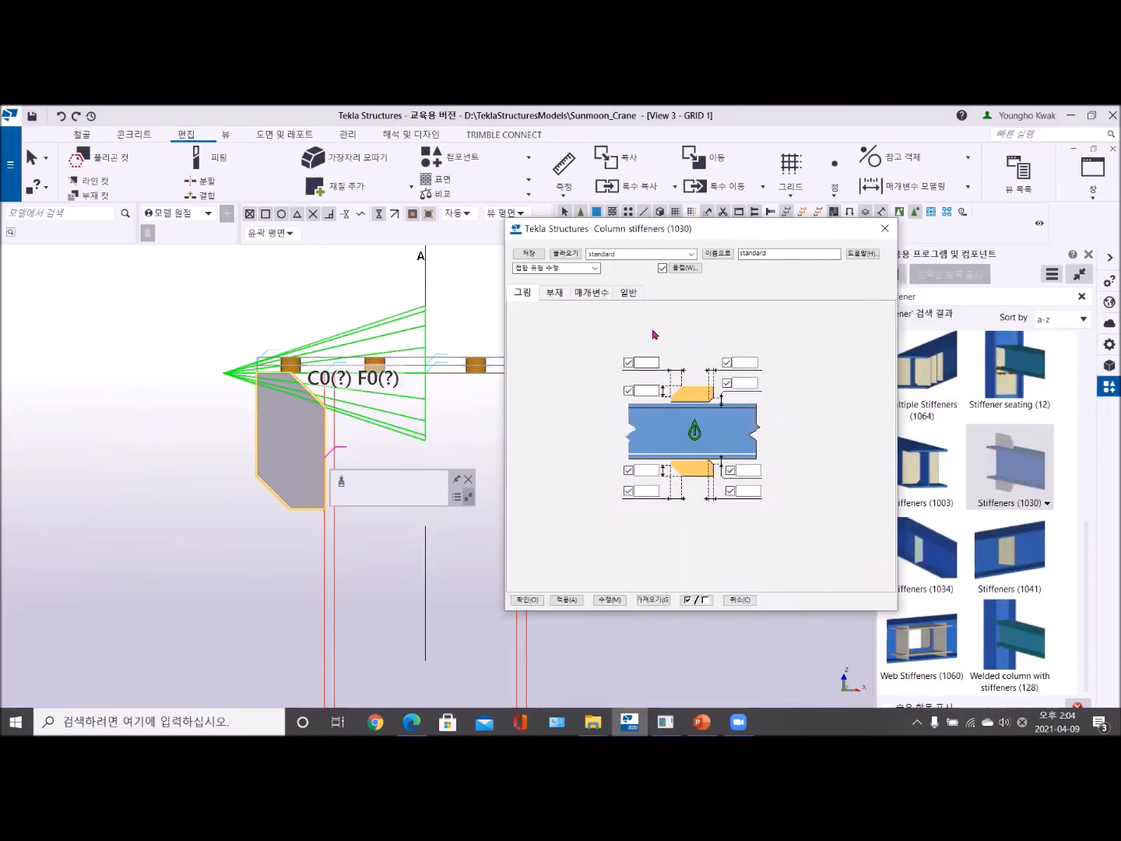
left_click(633, 294)
left_click(594, 293)
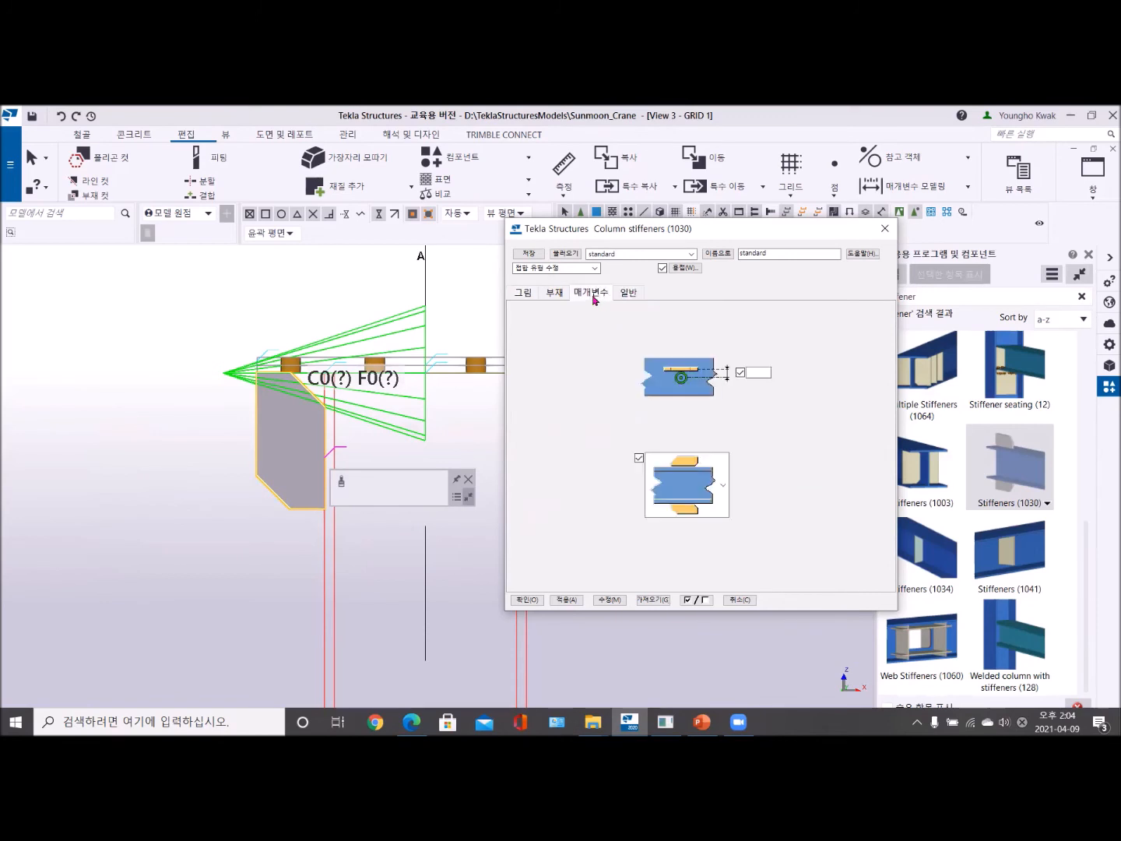
left_click(719, 501)
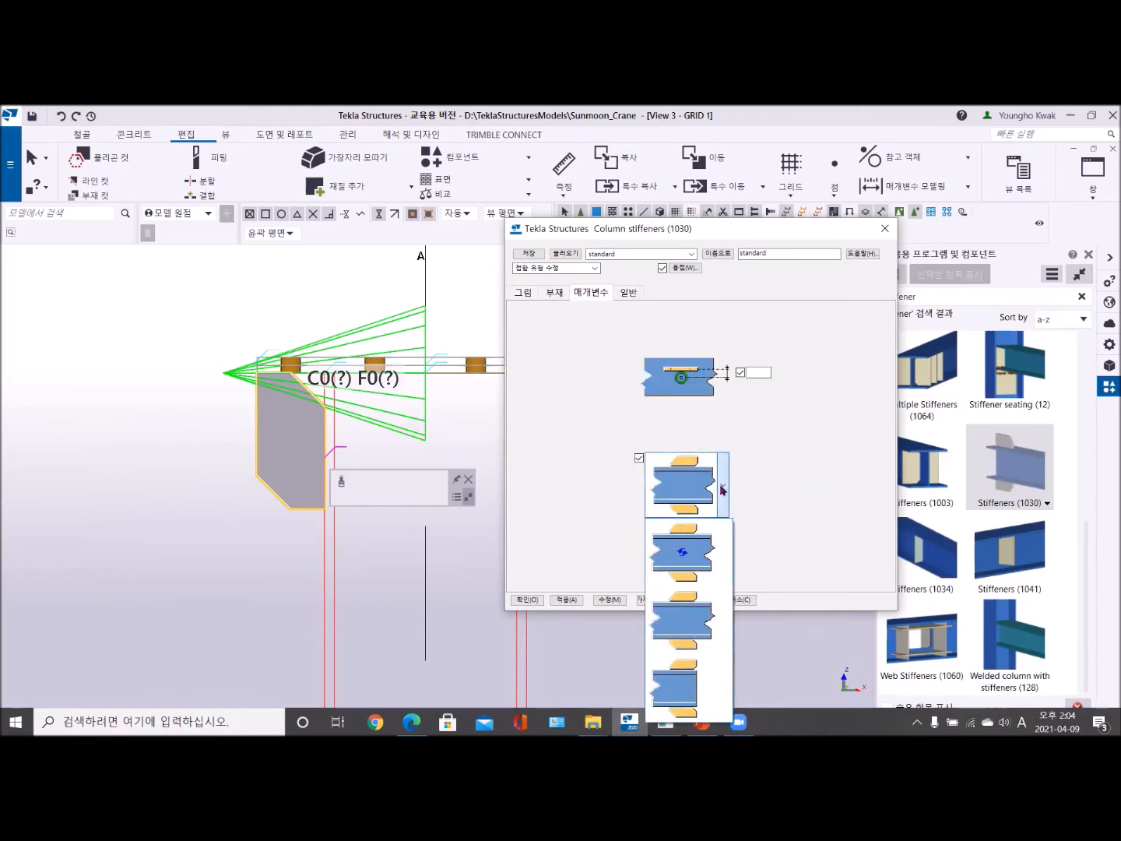
left_click(690, 688)
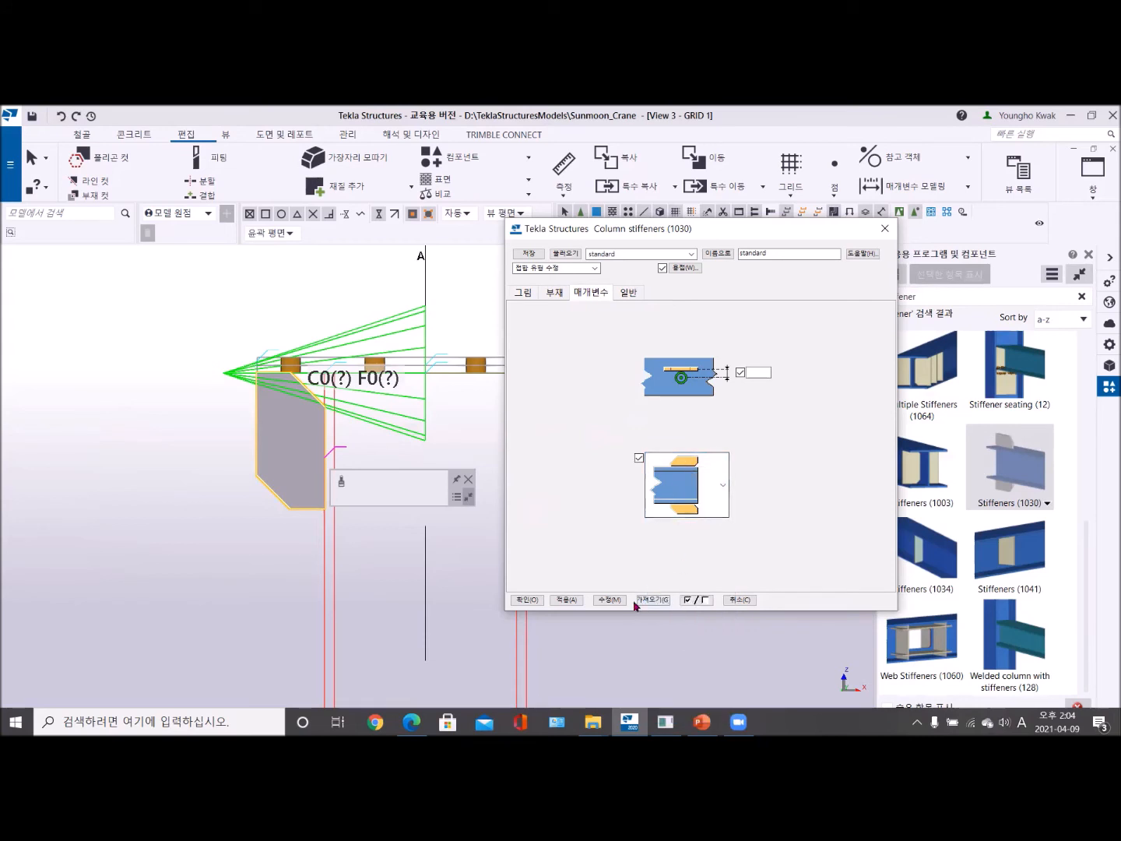
left_click(610, 599)
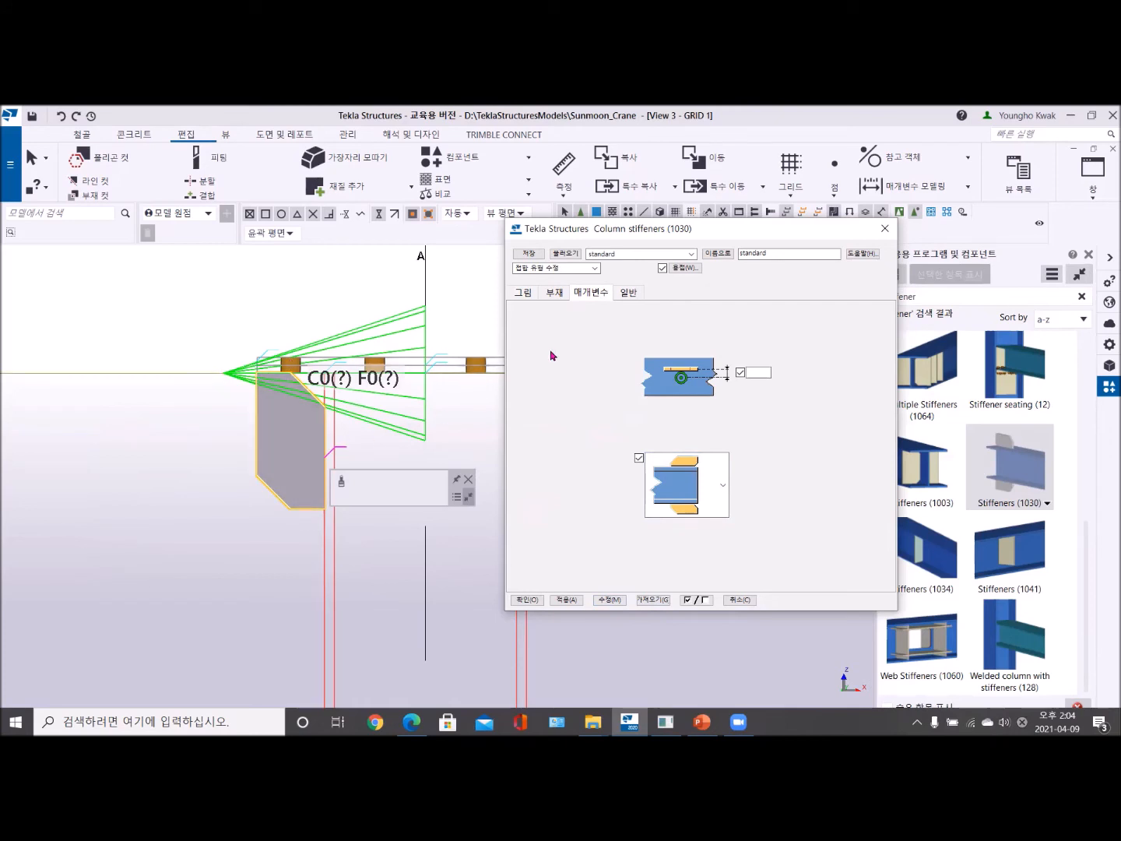
- Set the upper stiffener's outer chamfer to 75 by 75 mm and its two inner chamfer dimensions to 0
left_click(524, 293)
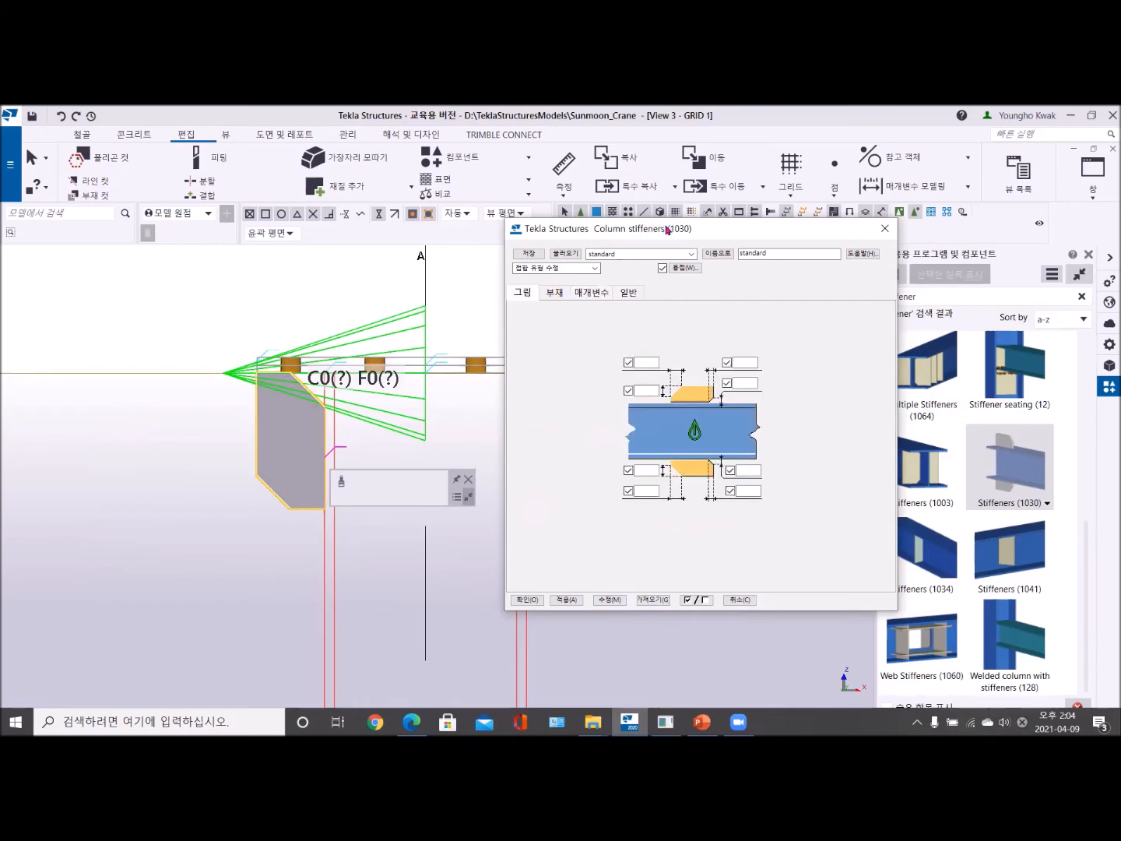
left_click_drag(667, 230, 822, 190)
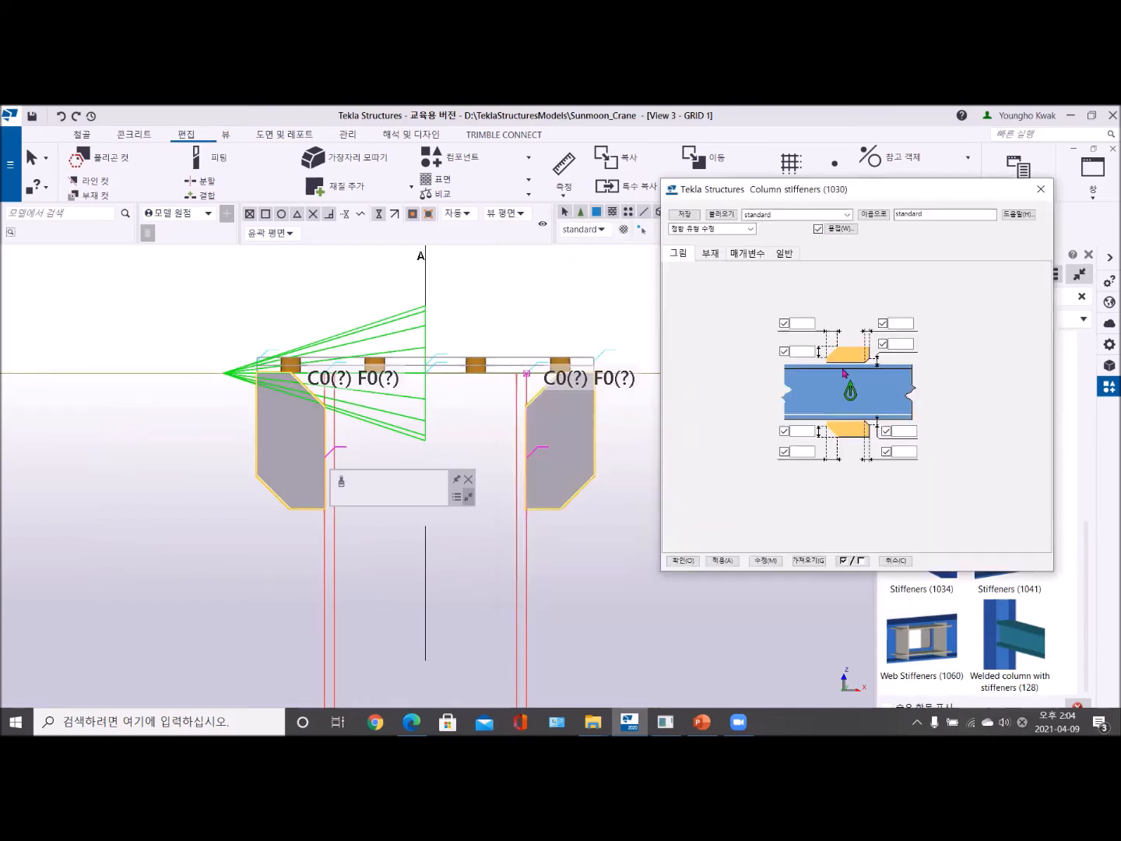
left_click(805, 352)
type("75")
left_click(796, 324)
type("7")
left_click(893, 345)
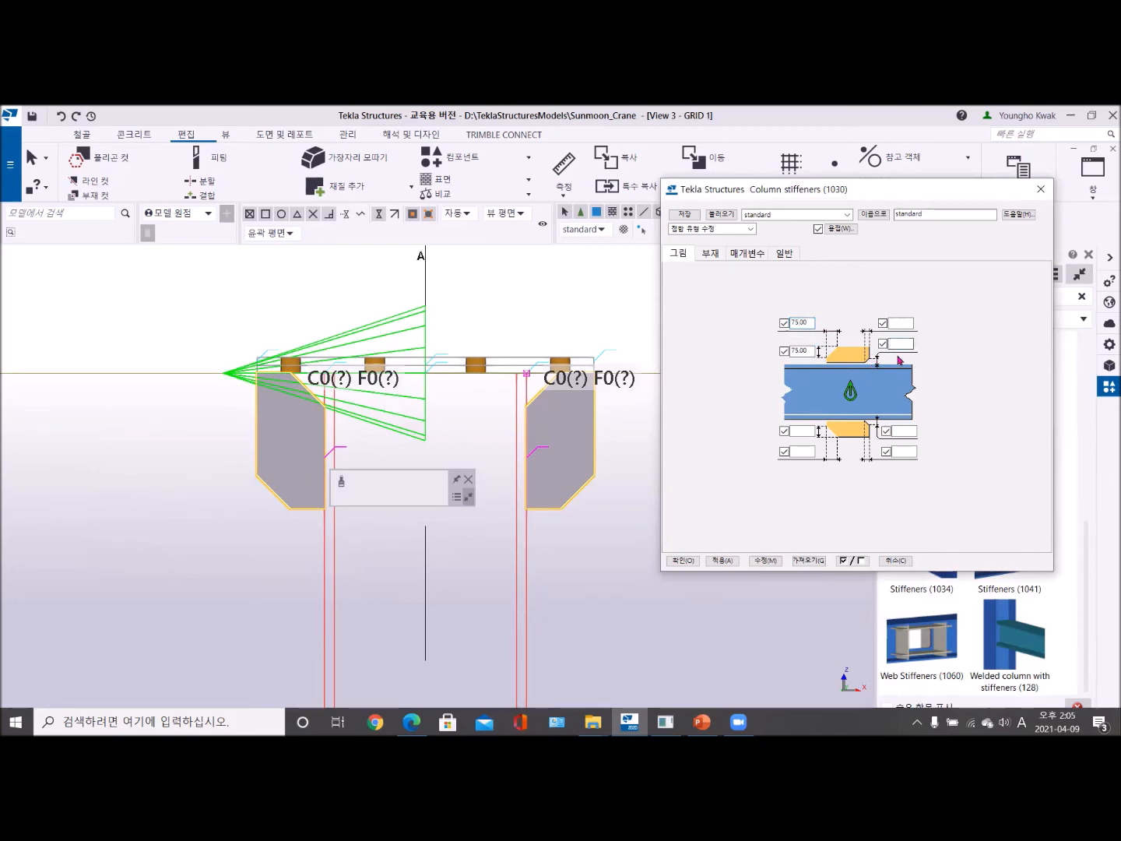
type("0")
left_click(899, 323)
type("0")
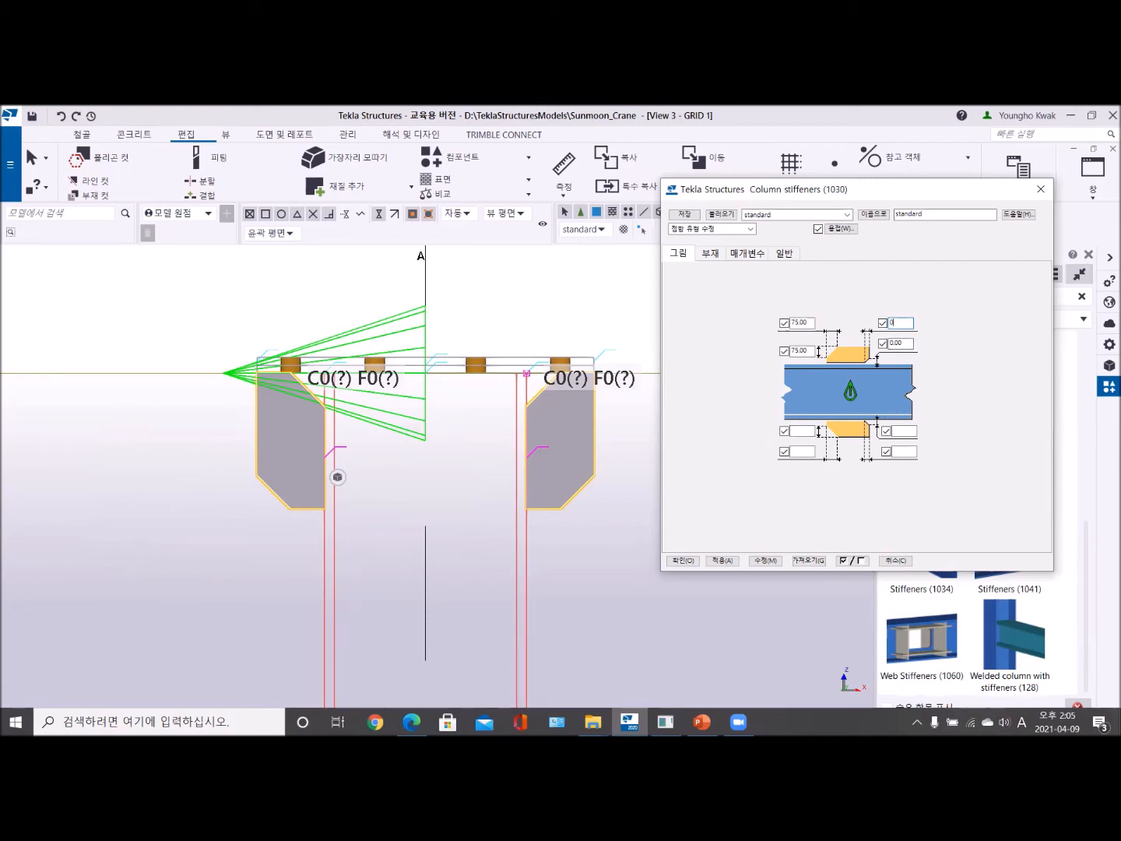
key("alt+m")
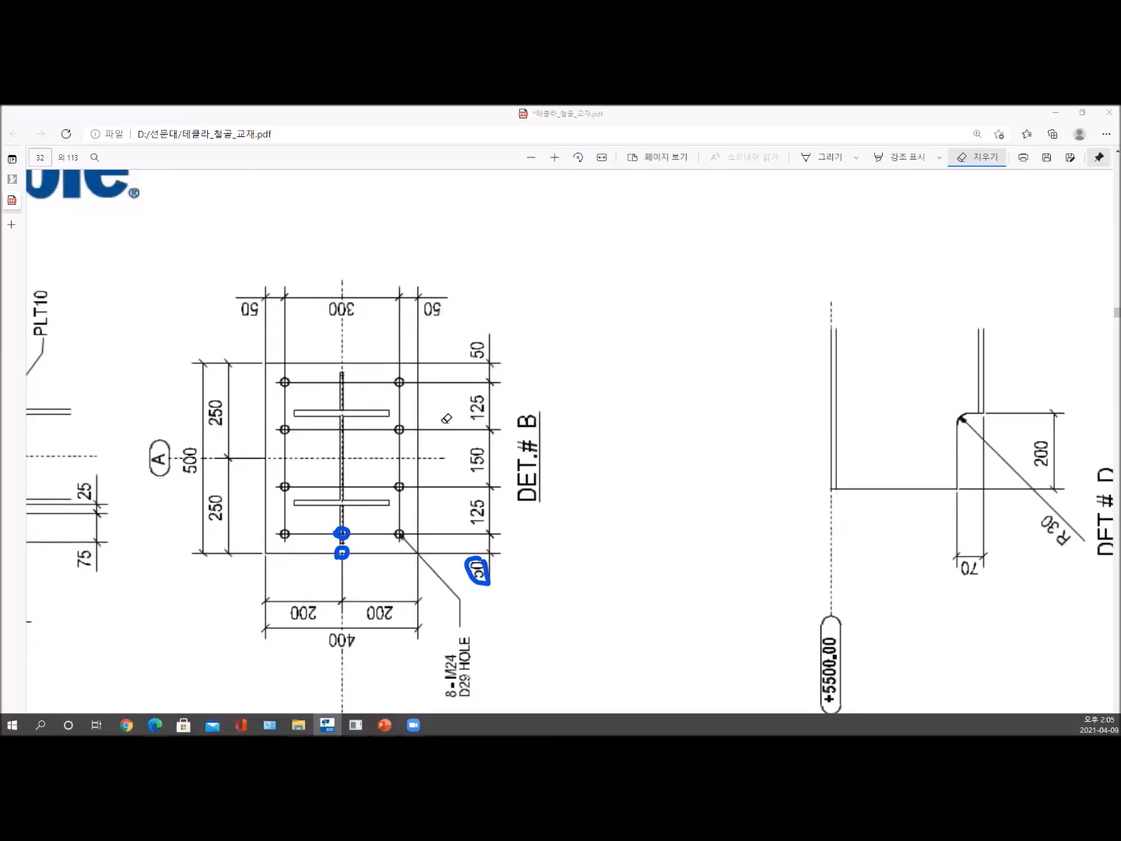
- Switch to 테클라_철골_교재.pdf, rotate page 32 upright and outline in blue the left PLT10 stiffener below the 2-PLT12 plates
scroll(424, 401, "down", 2)
scroll(424, 401, "up", 3)
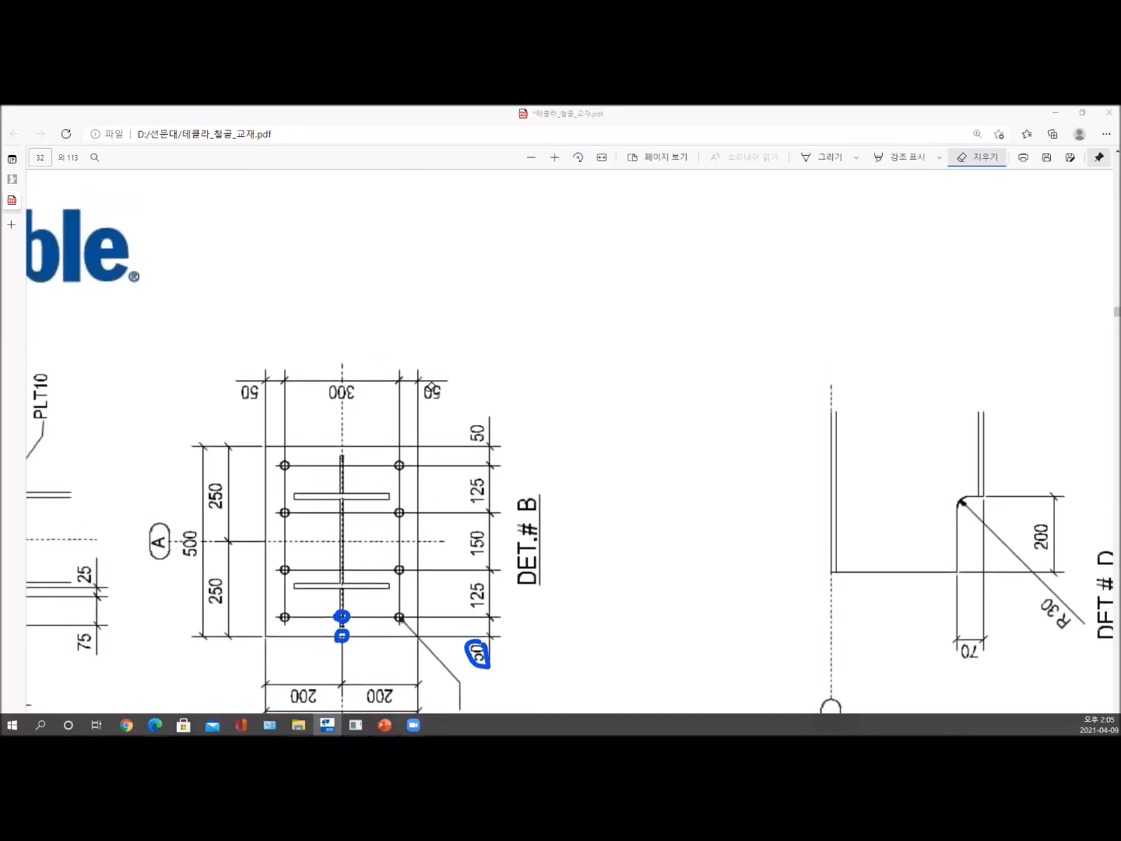
left_click(577, 156)
left_click(815, 156)
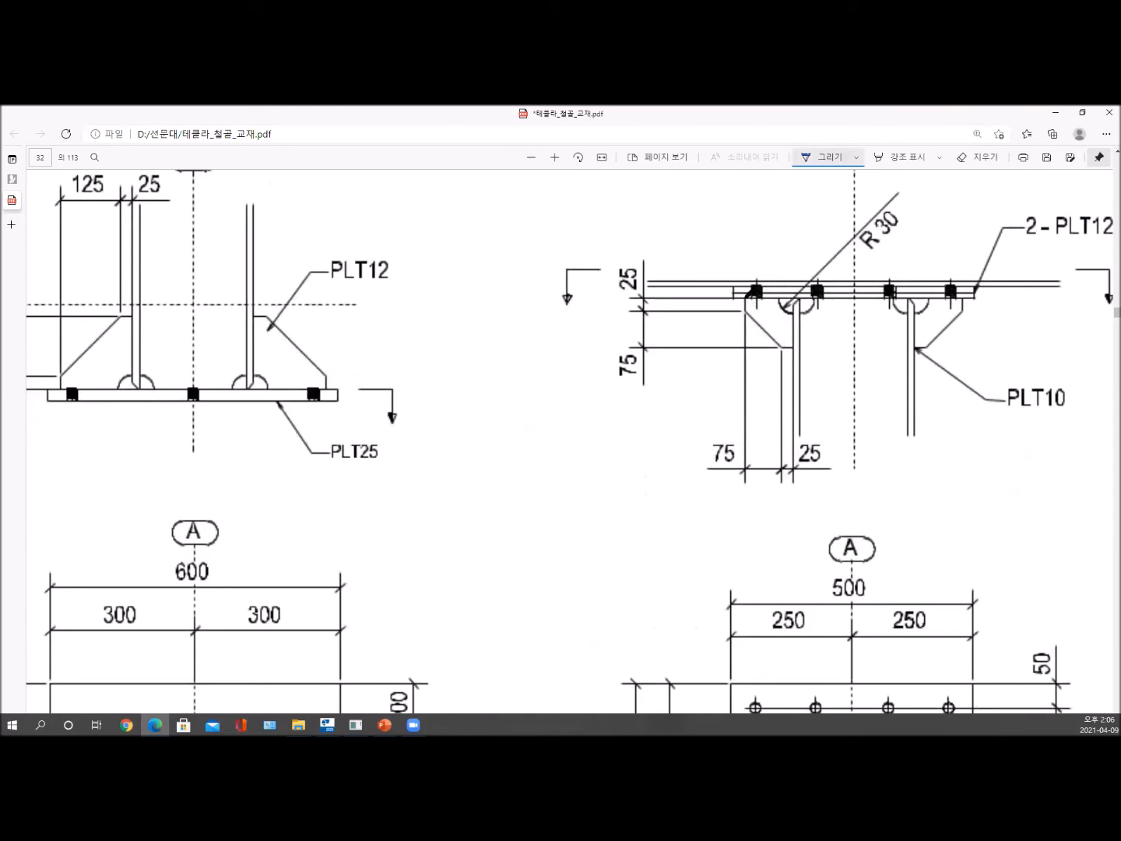
mouse_move(746, 298)
left_mouse_down()
mouse_move(795, 296)
mouse_move(794, 352)
mouse_move(742, 306)
mouse_move(746, 294)
left_mouse_up()
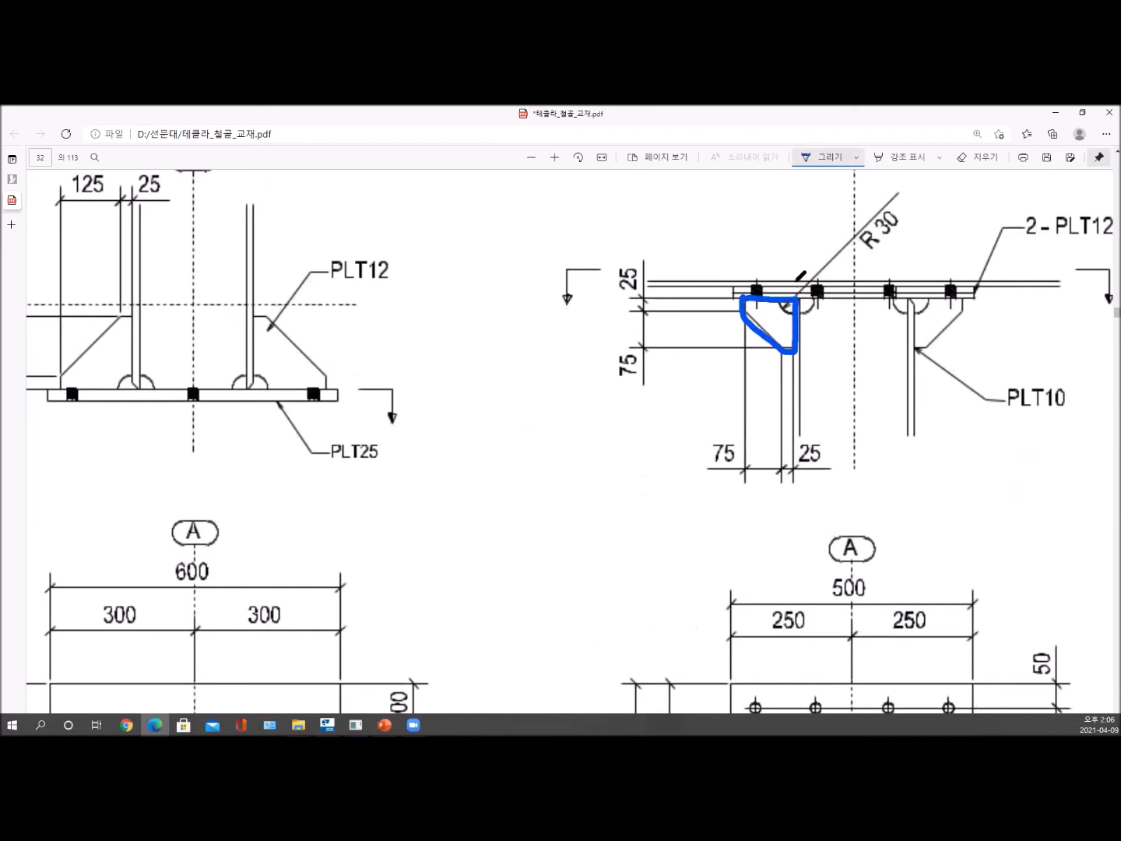
- Switch back to Tekla Structures, set the lower stiffener's outer chamfer to 75 by 75 mm and its inner chamfer dimensions to 0, and apply
left_click(799, 254)
left_click(827, 276)
left_click_drag(827, 276, 829, 290)
key("alt+Tab")
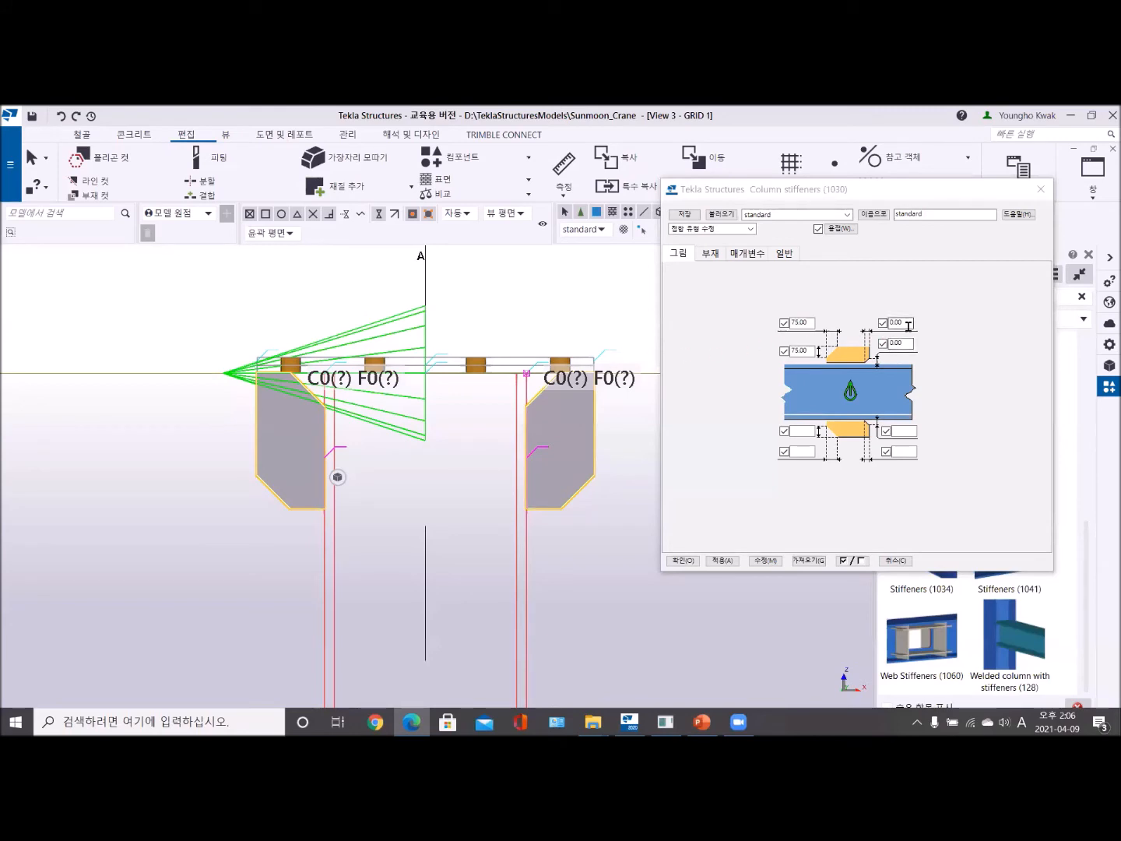
left_click(905, 432)
type("0")
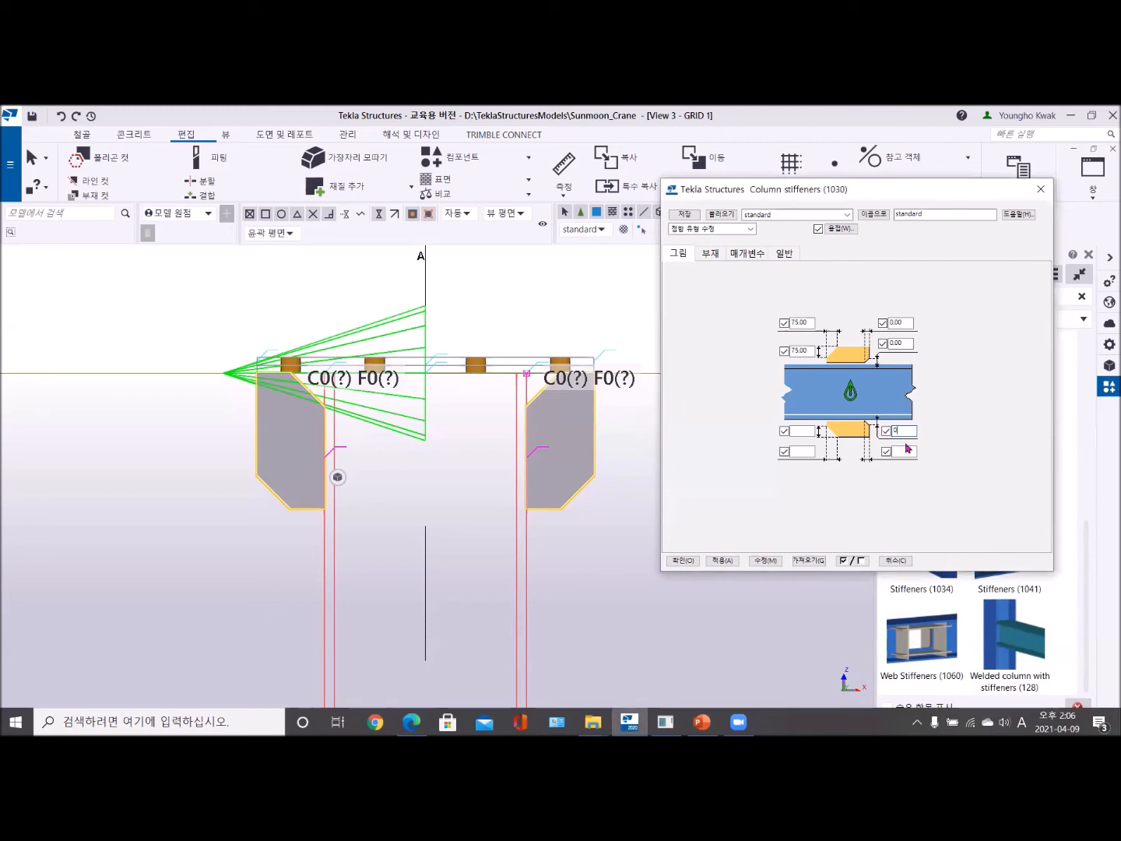
left_click(897, 452)
type("0")
left_click(806, 433)
type("75")
left_click(803, 452)
type("7")
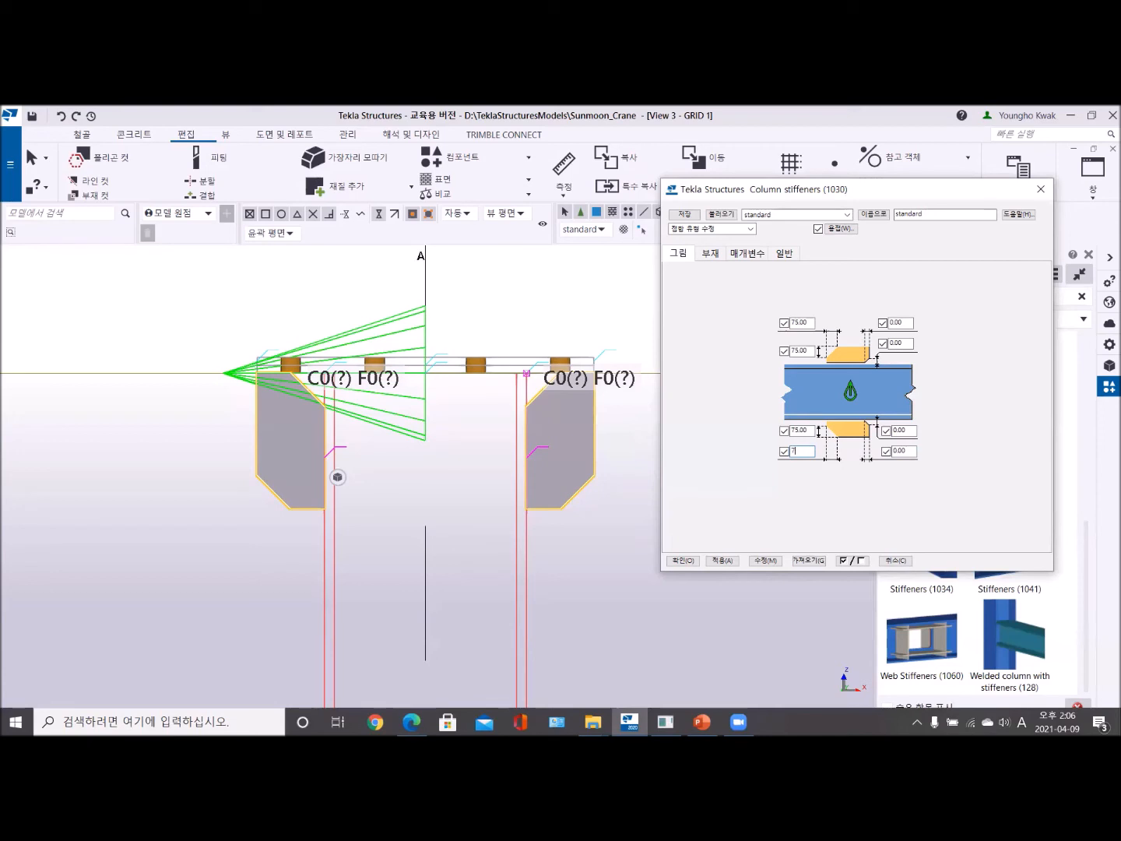
type("5")
left_click(766, 561)
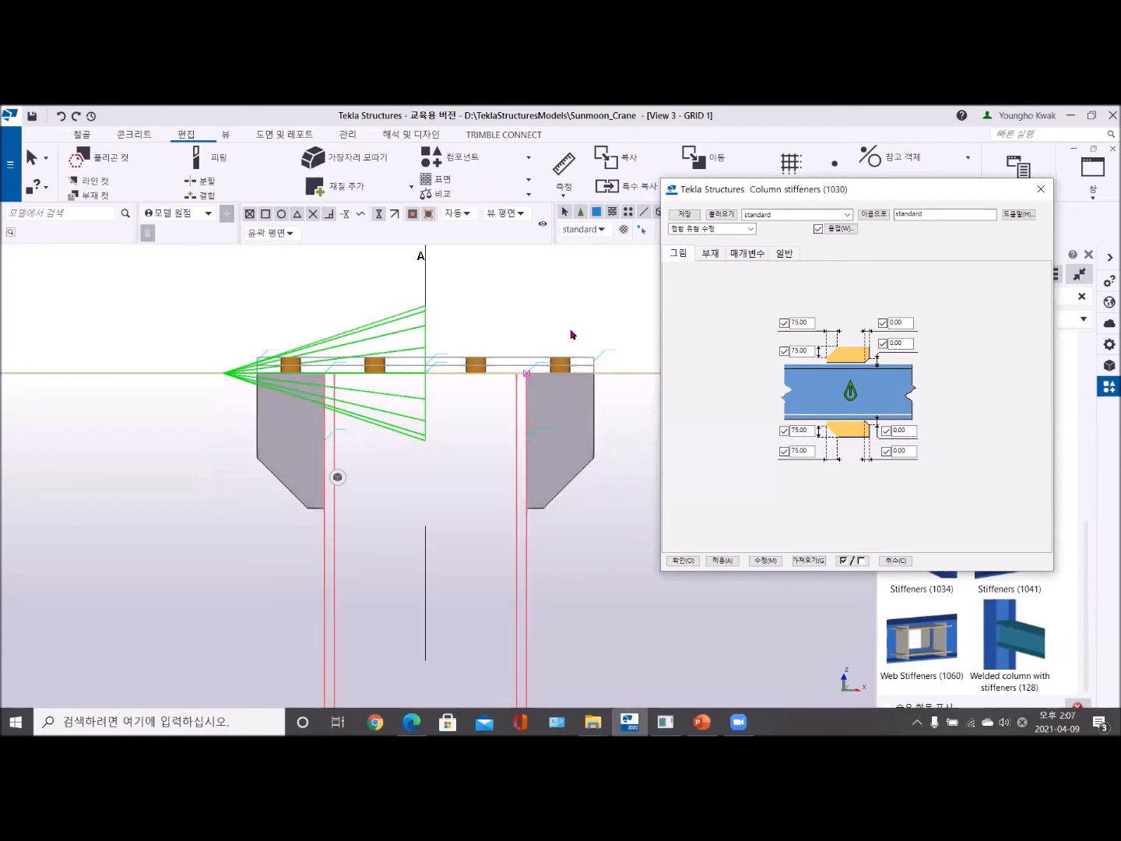
- Set the upper stiffener's thickness to 10, width to 100 and height to 100 mm, with the lower thickness at 0, and apply
left_click(710, 254)
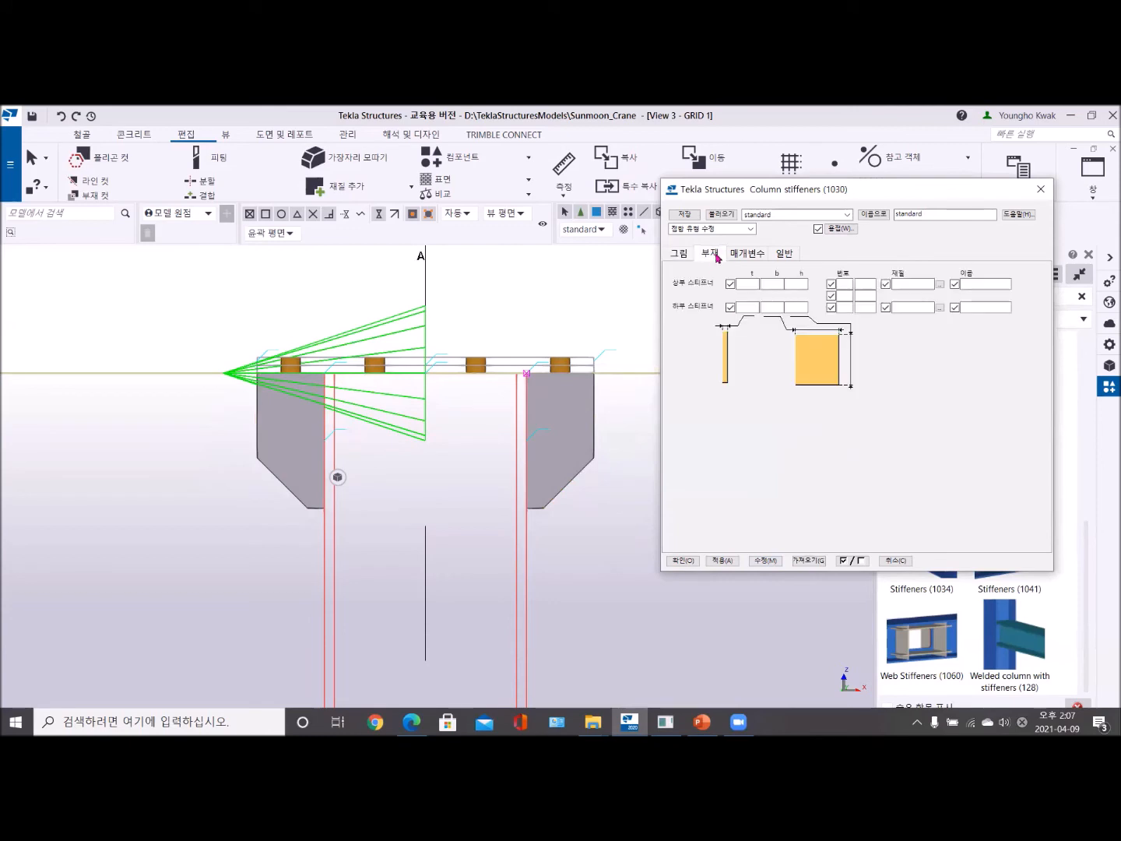
left_click(769, 284)
left_click(795, 283)
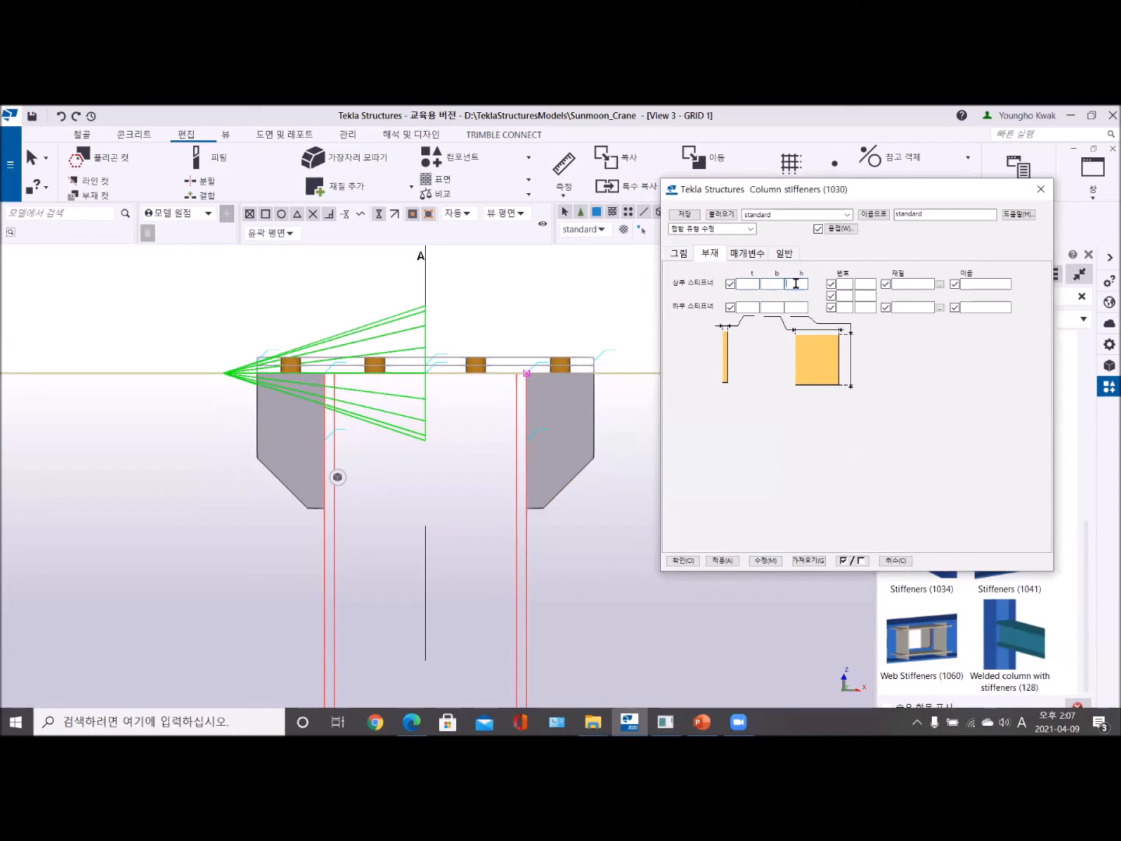
left_click(749, 284)
type("10")
left_click(771, 284)
type("100")
left_click(792, 285)
type("100")
left_click(750, 308)
left_click(765, 561)
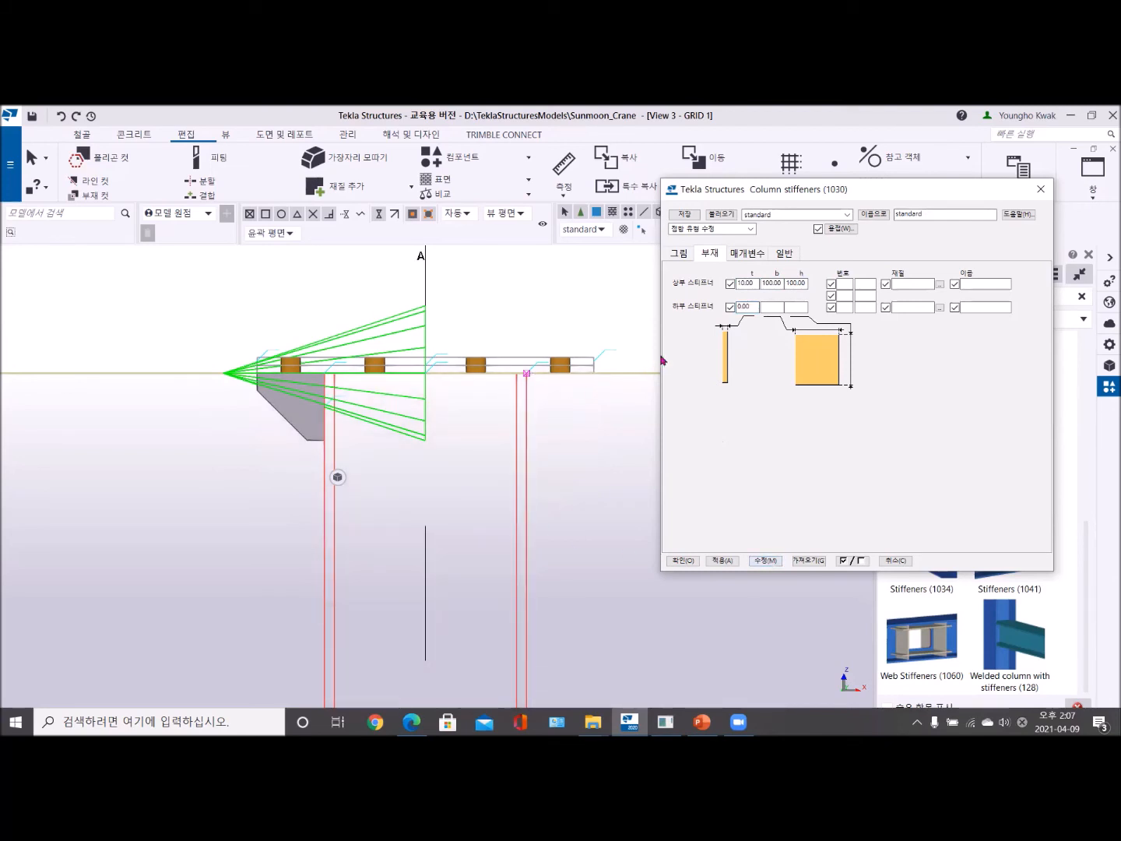
- Set the lower stiffener's thickness to 10, width to 100 and height to 100 mm and apply the change
left_click(755, 306)
left_click_drag(754, 307, 719, 309)
type("10")
left_click(770, 306)
type("100")
left_click(796, 307)
type("1")
left_click(763, 563)
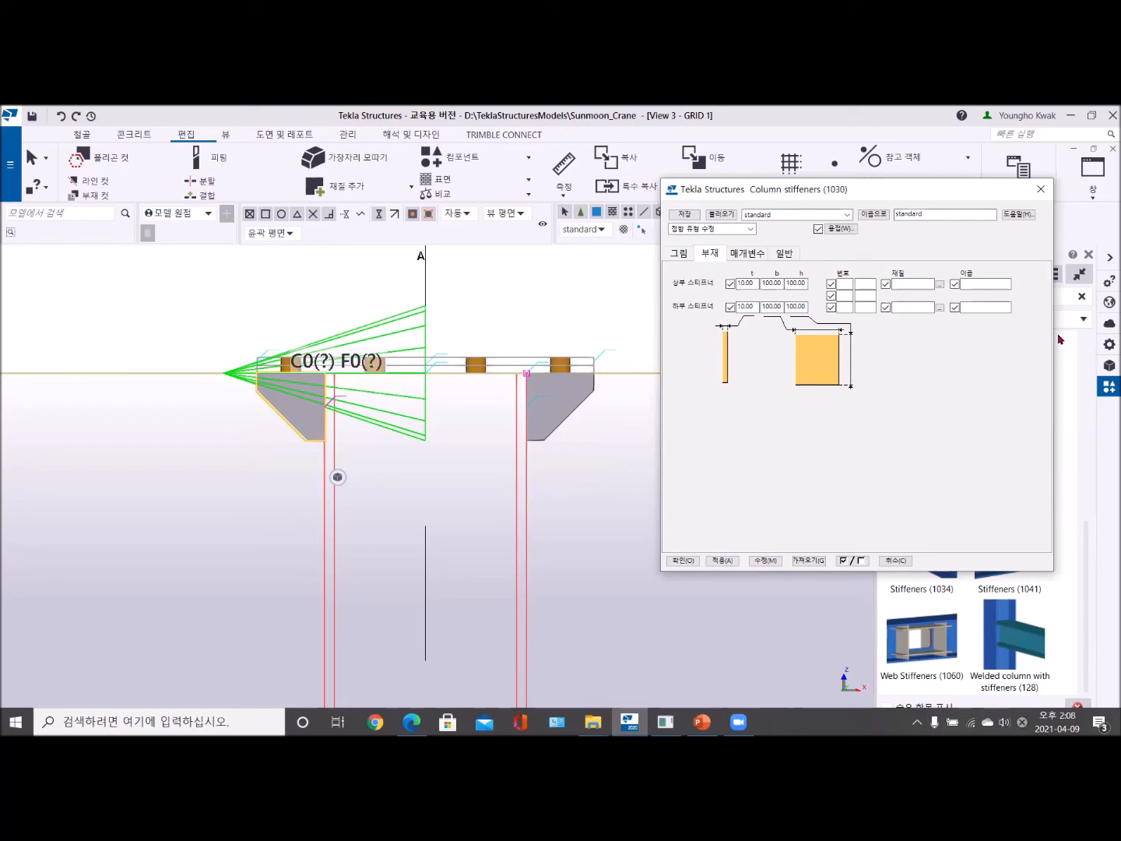
- Name both the upper and lower stiffeners RipPlate
left_click(843, 285)
left_click(901, 308)
left_click(980, 284)
type("ibPlate")
left_click(971, 307)
type("RipPlate")
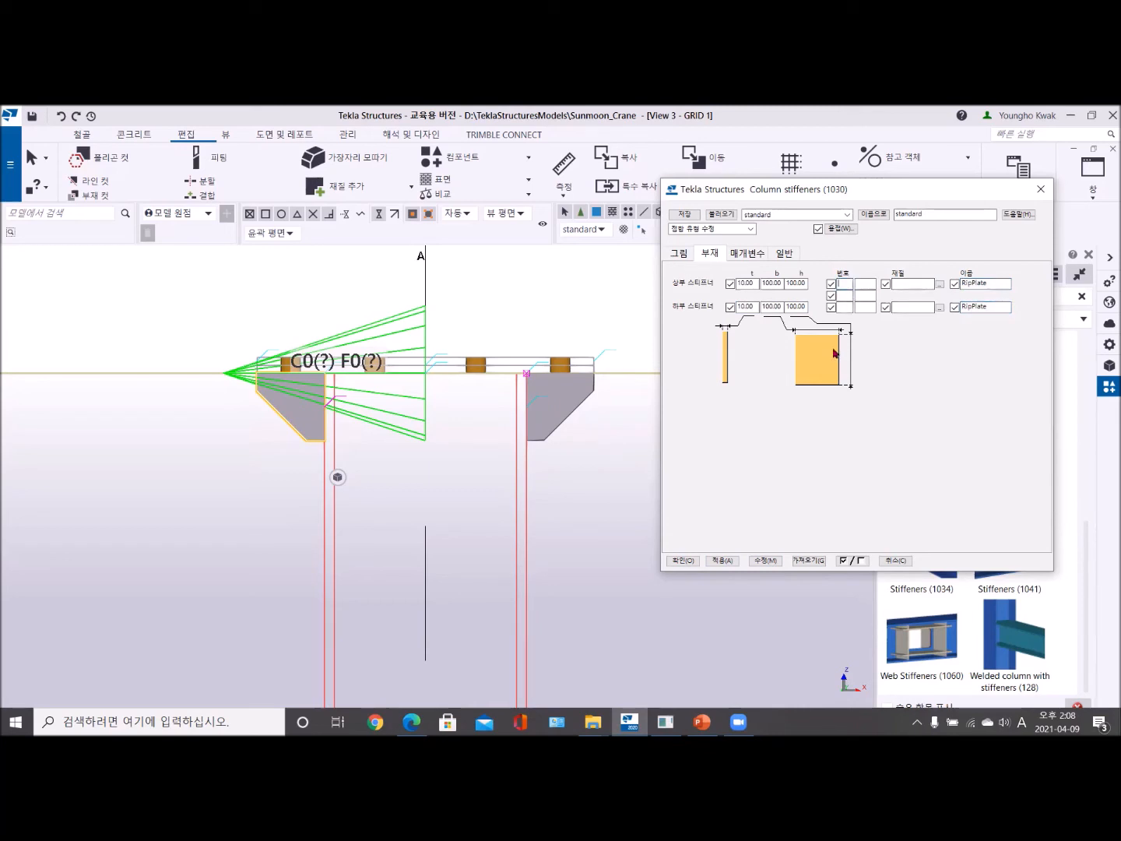
- Give the upper and lower stiffeners the part number prefix SP with start number 1 and apply the change
left_click(840, 285)
left_click(866, 284)
type("1")
left_click(844, 306)
type("S")
left_click(865, 306)
type("1")
left_click(765, 561)
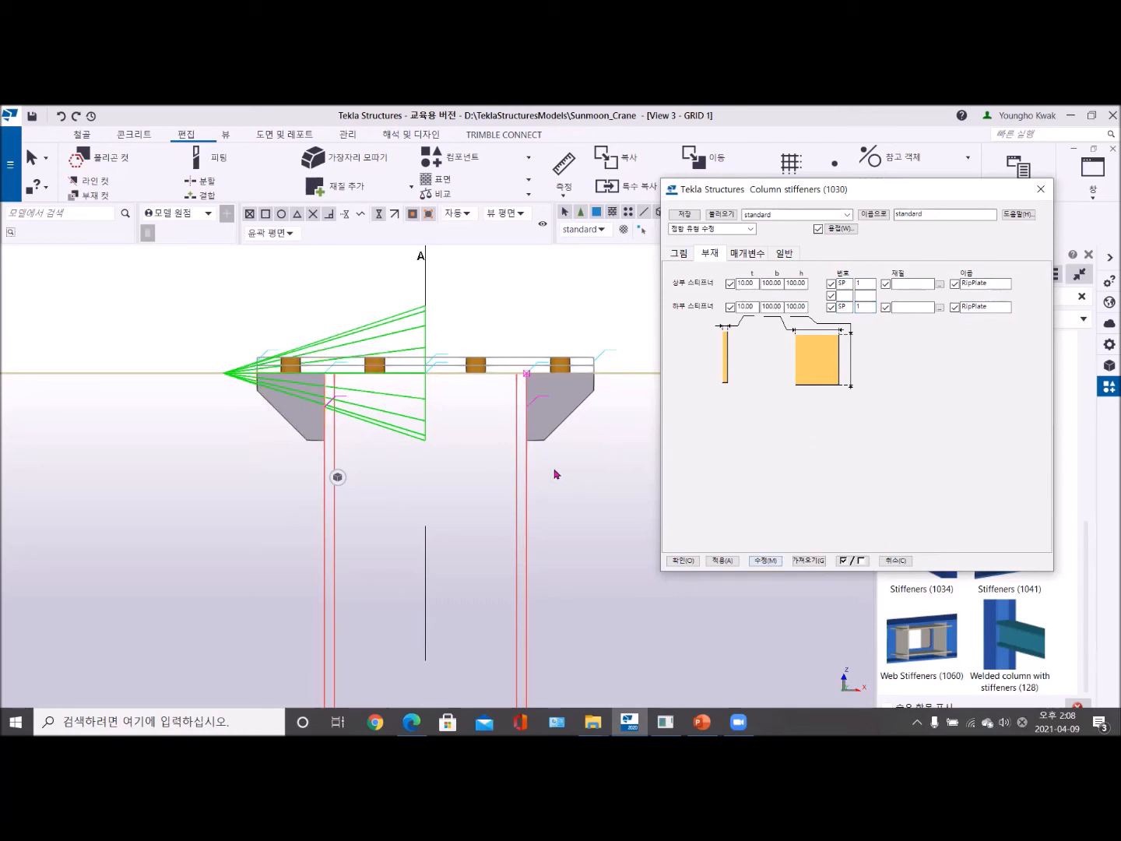
- Review the general, parameter, part and picture settings of the Column stiffeners (1030) component
scroll(556, 473, "up", 2)
middle_click_drag(556, 471, 510, 515)
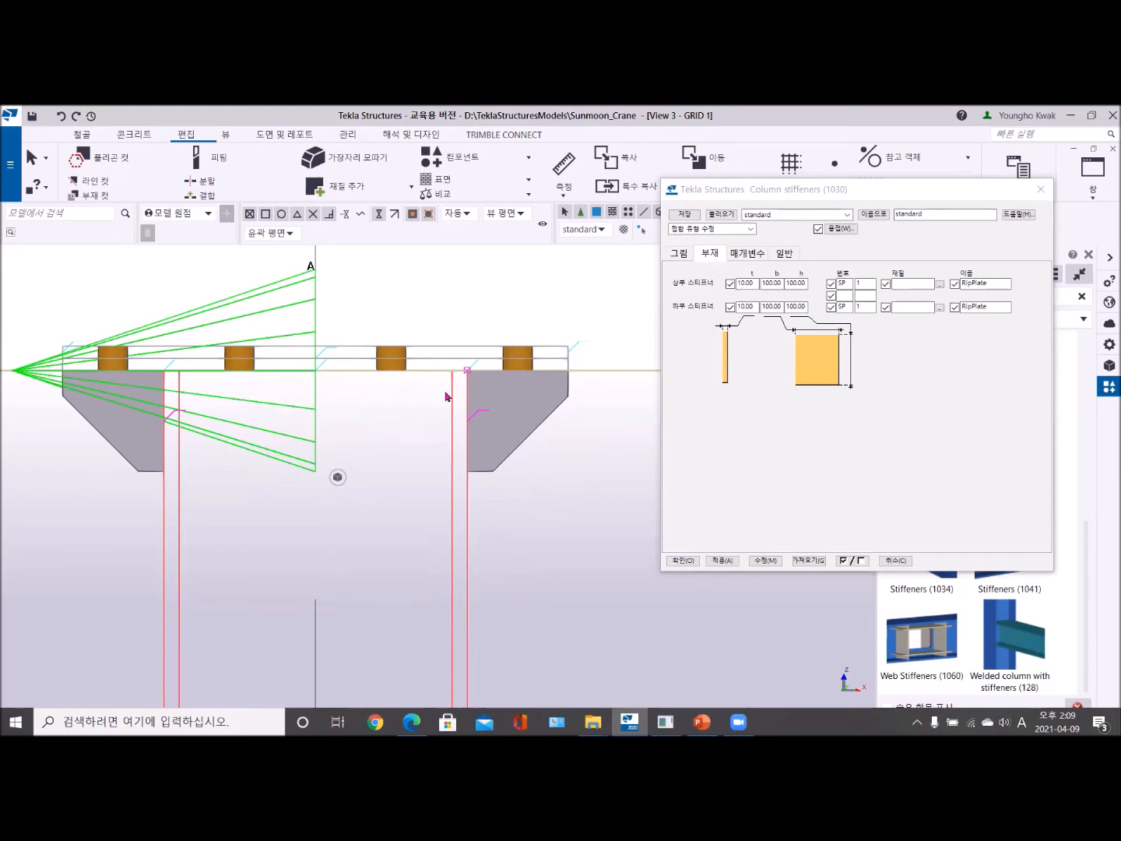
left_click(784, 254)
left_click(745, 253)
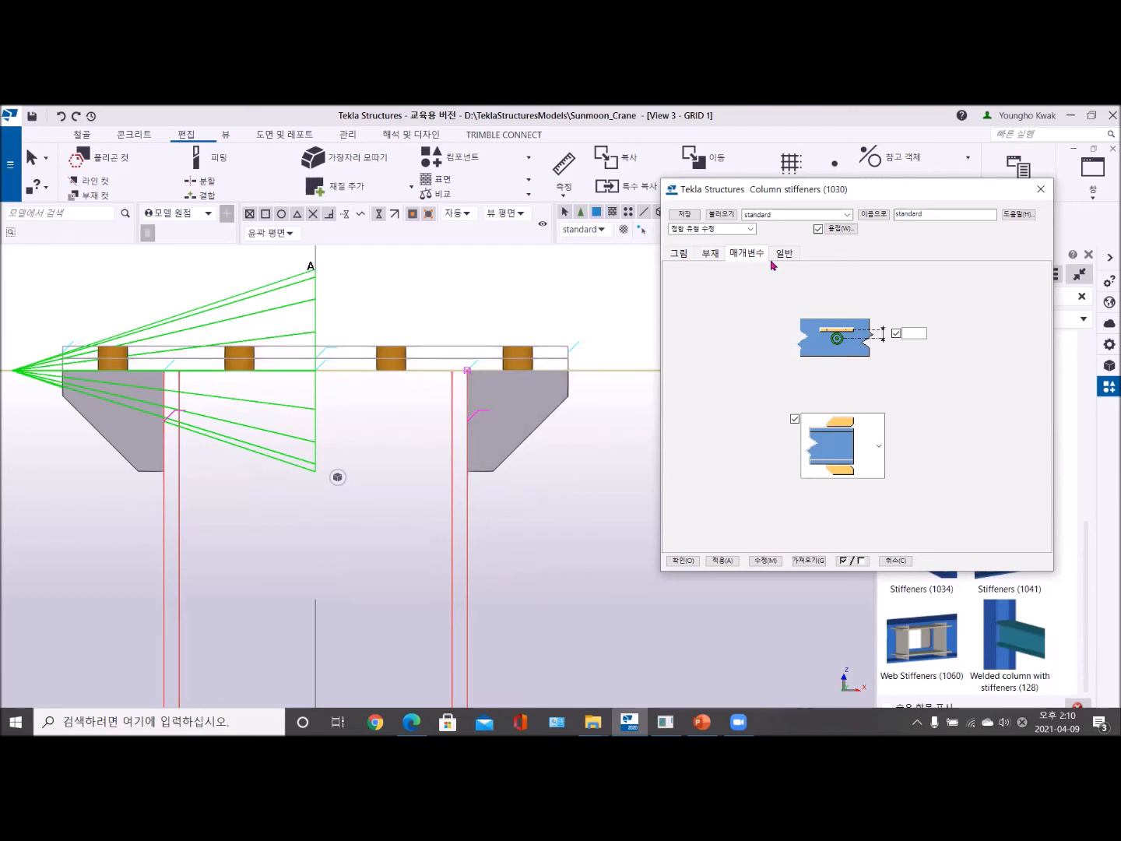
left_click(711, 255)
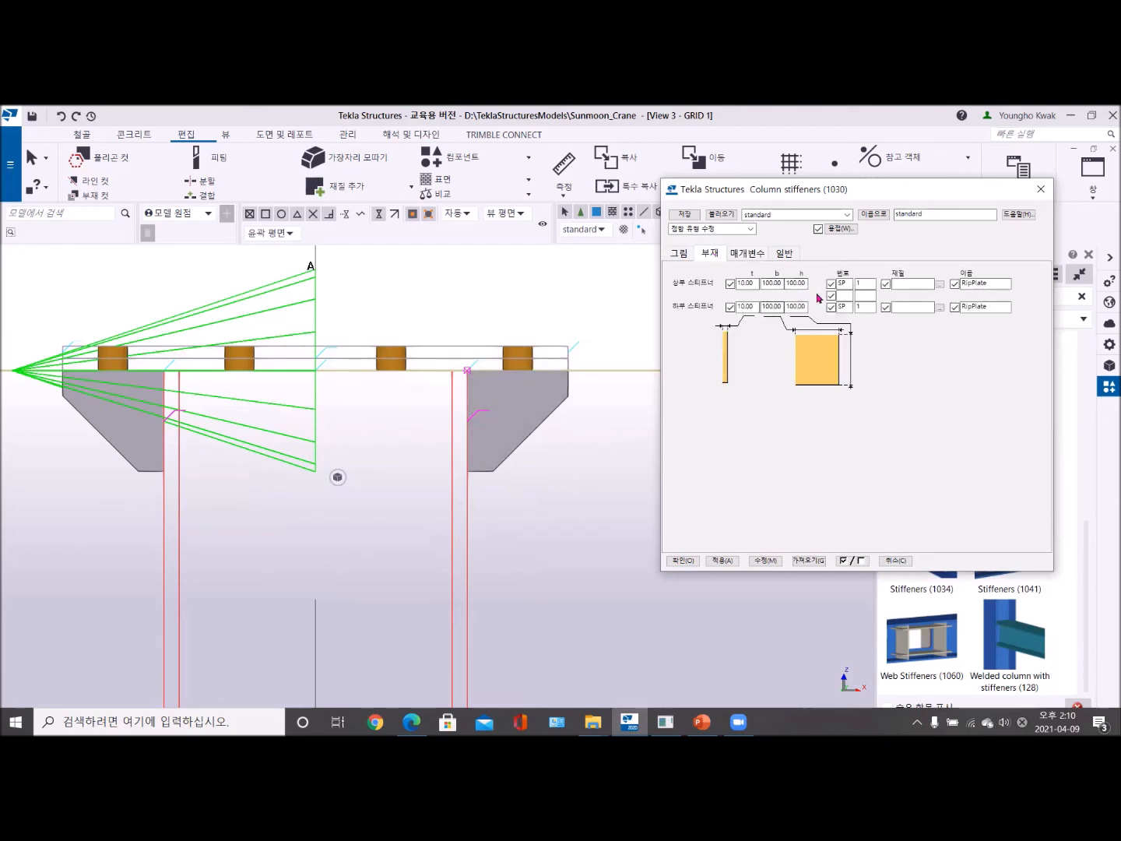
left_click(680, 256)
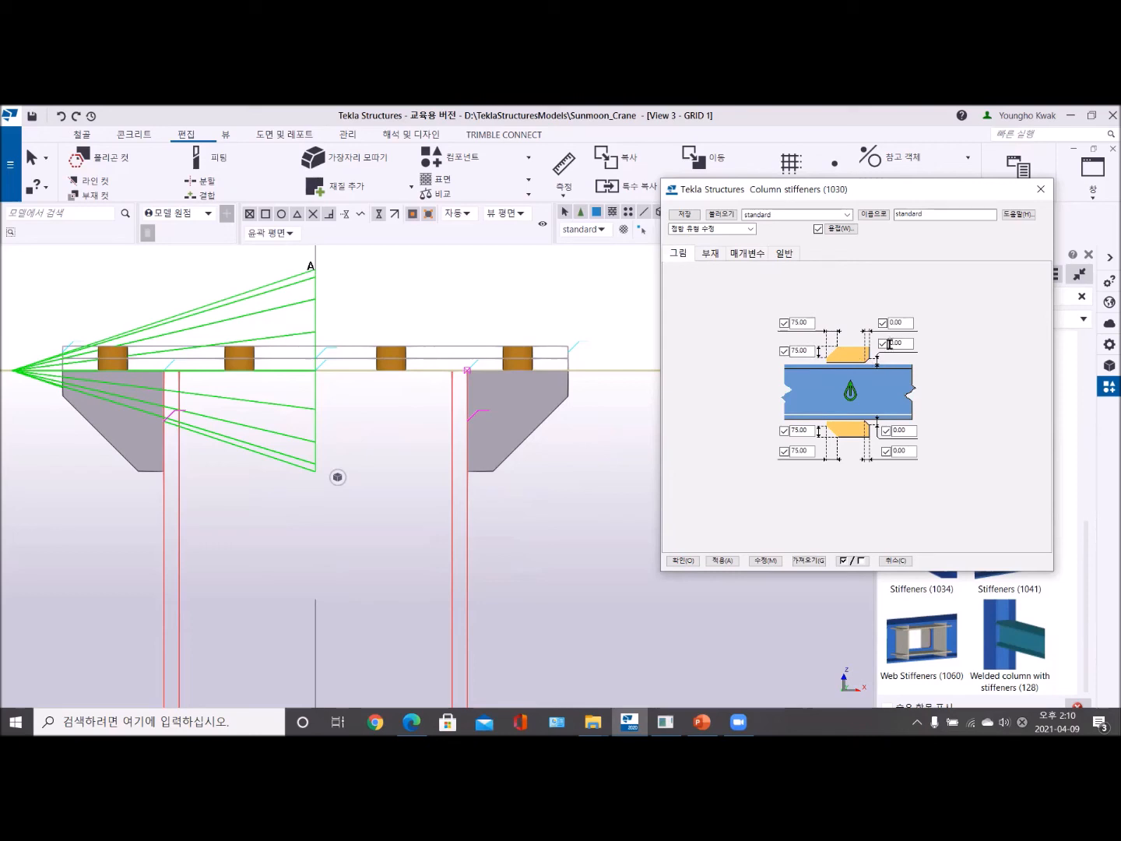
left_click(705, 257)
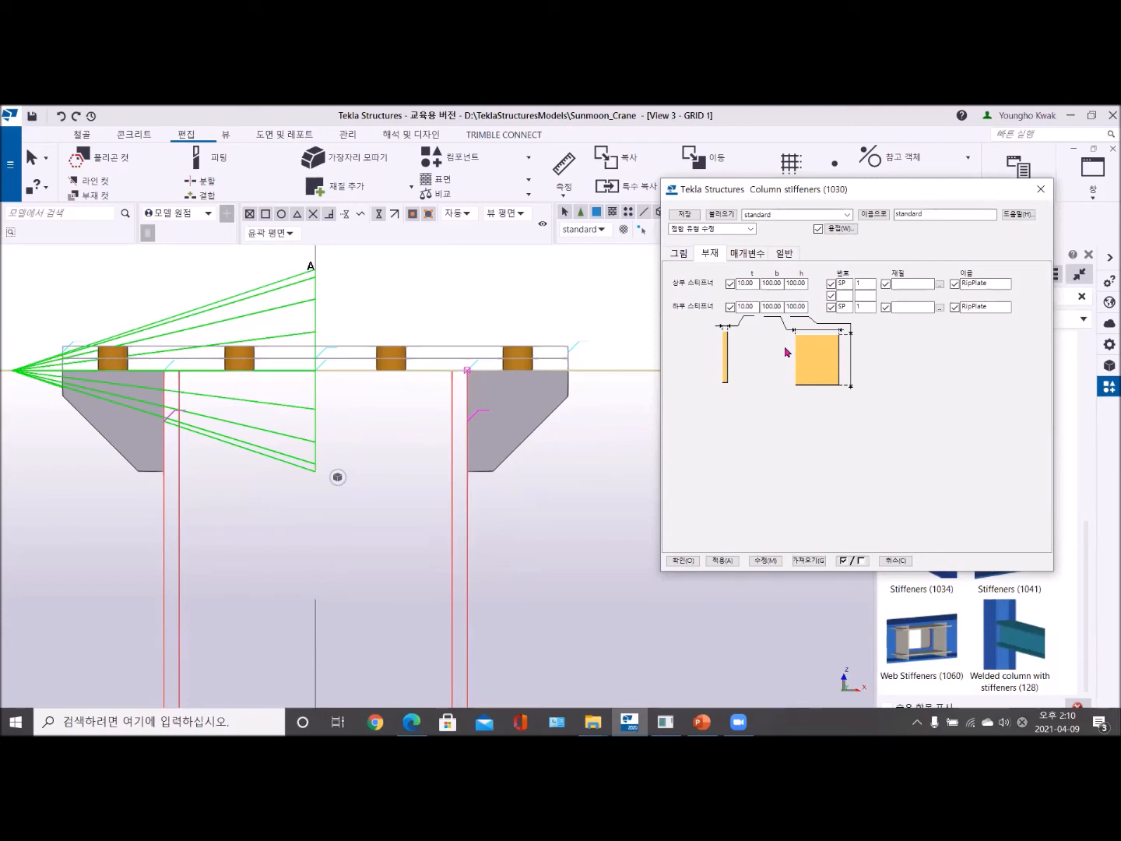
- Save the Column stiffeners (1030) settings as C2Stiffener and apply them to the stiffeners on the A-1 column
scroll(327, 433, "down", 5)
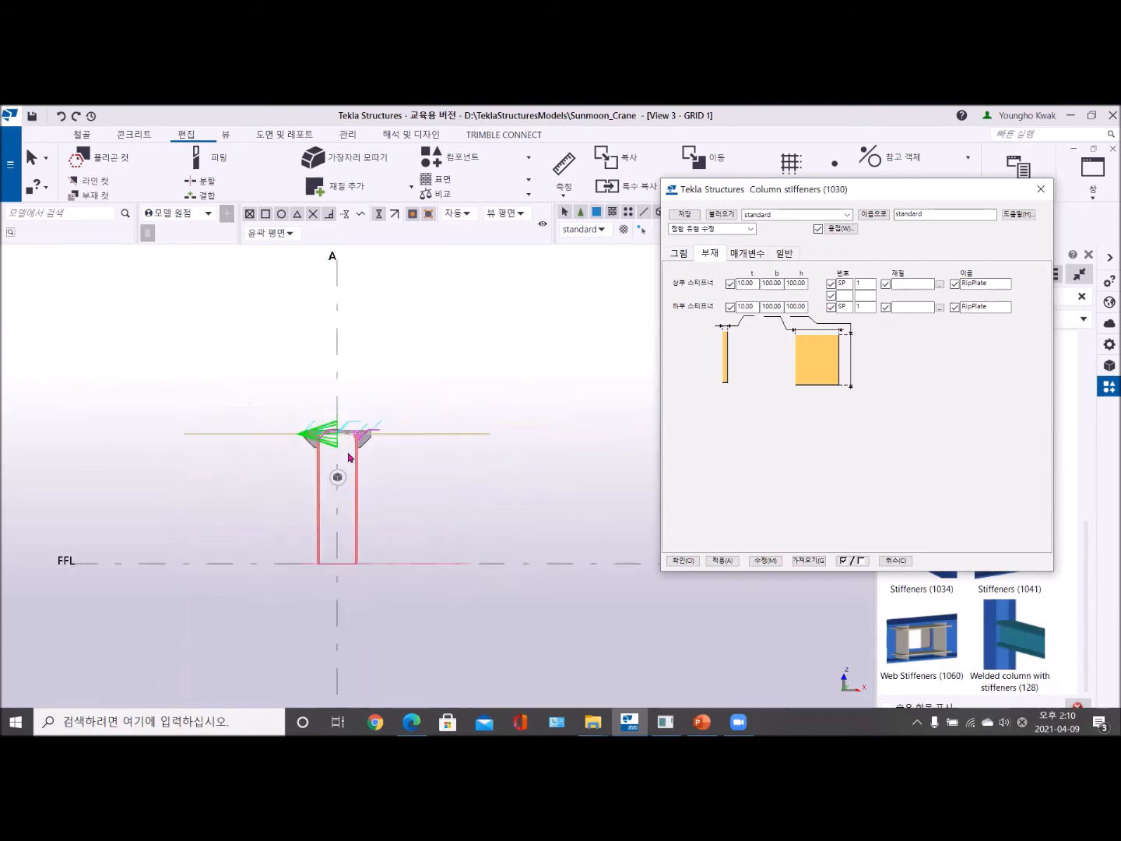
scroll(332, 471, "up", 3)
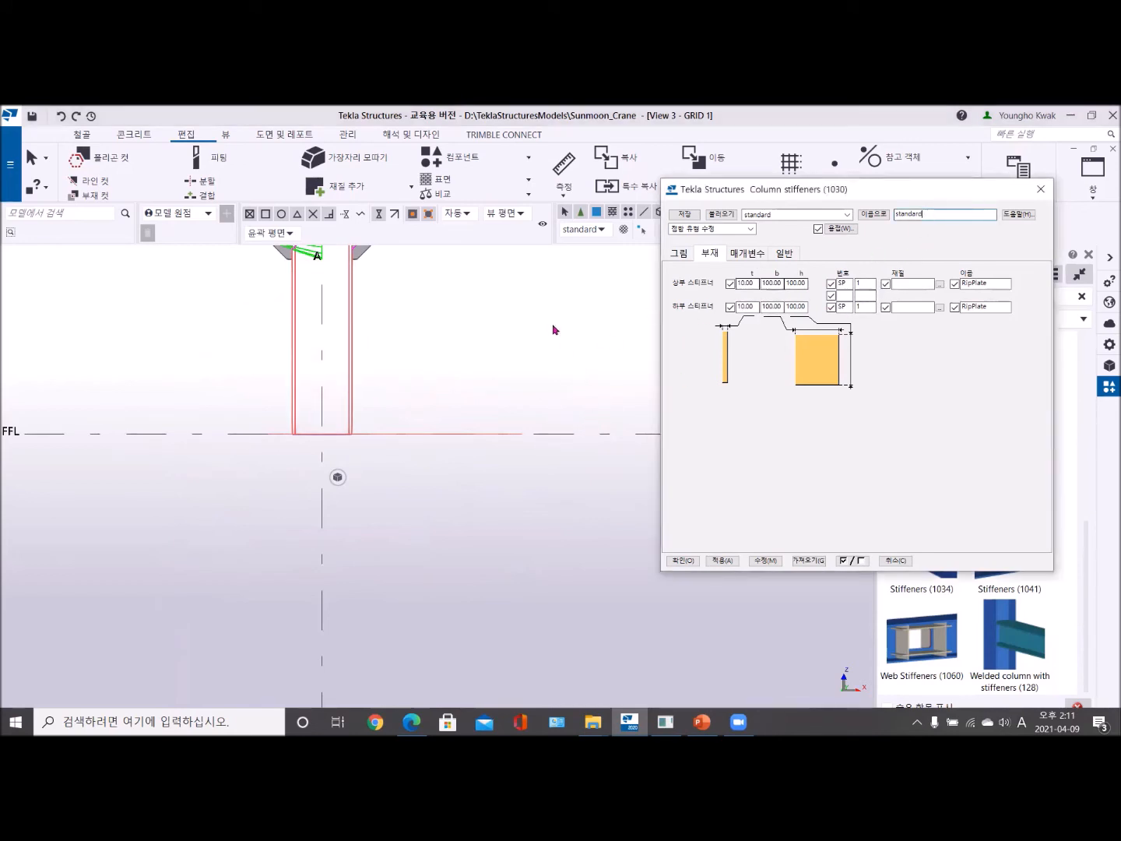
middle_click_drag(411, 346, 396, 405)
scroll(396, 405, "up", 4)
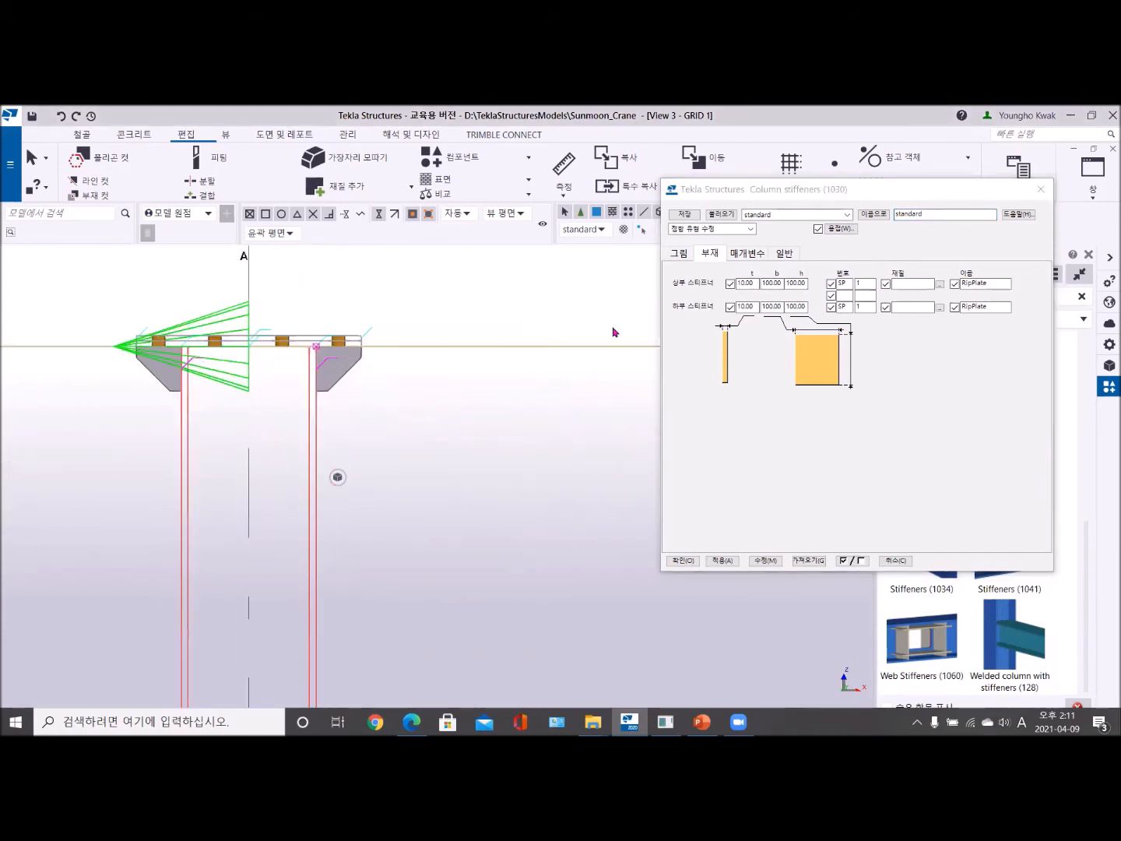
double_click(940, 214)
type("C2")
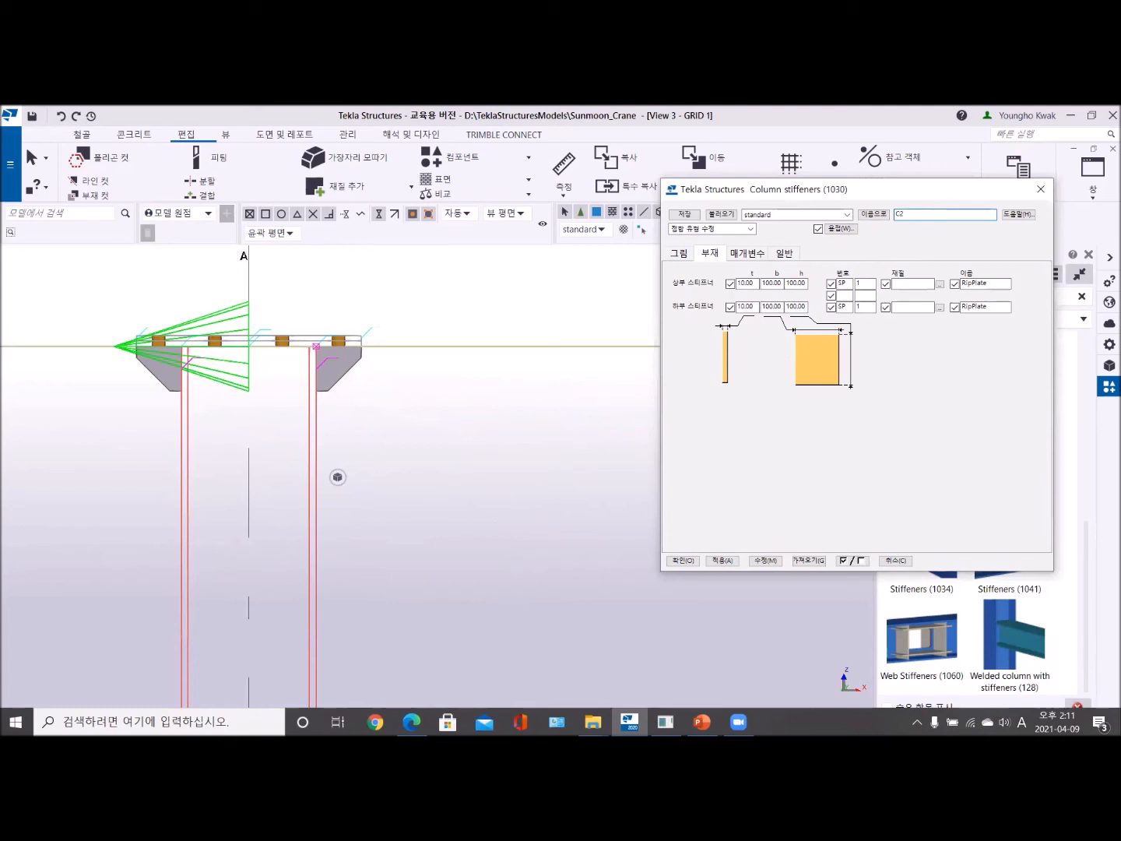
type("Stiffener")
left_click(874, 214)
scroll(362, 487, "down", 5)
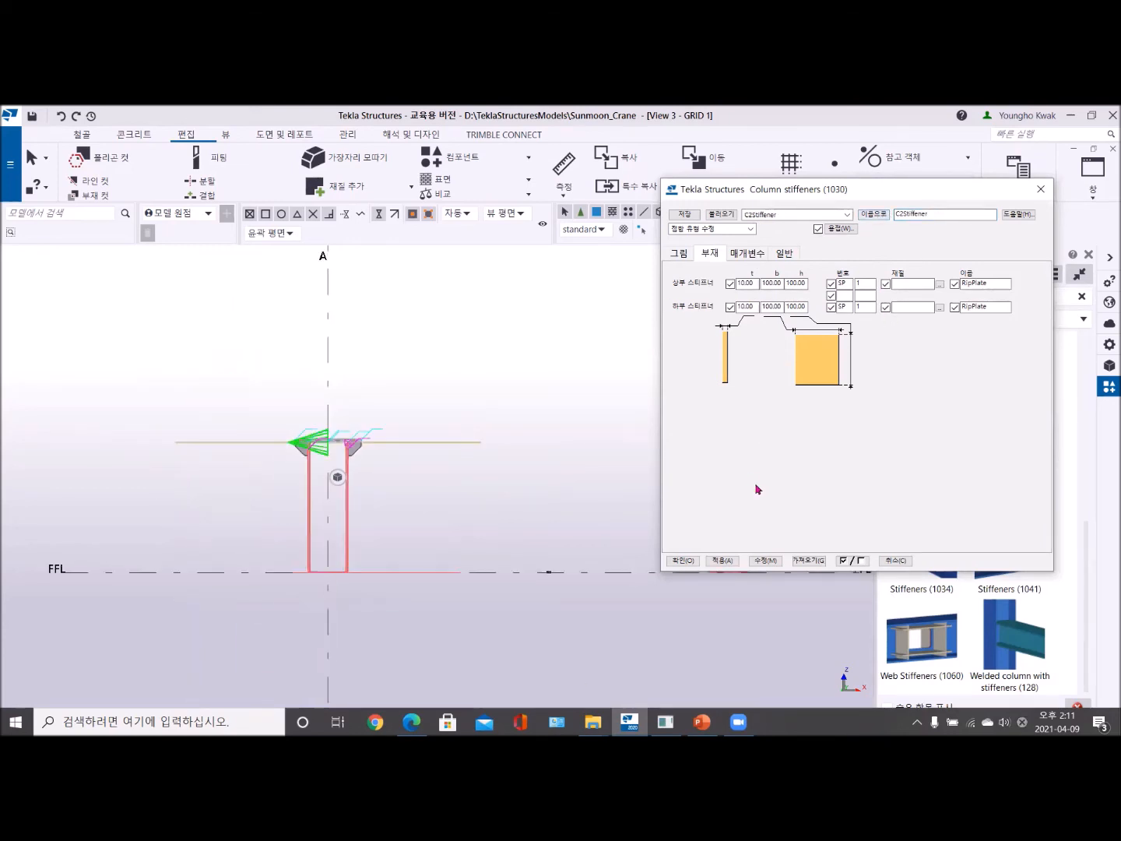
left_click(767, 560)
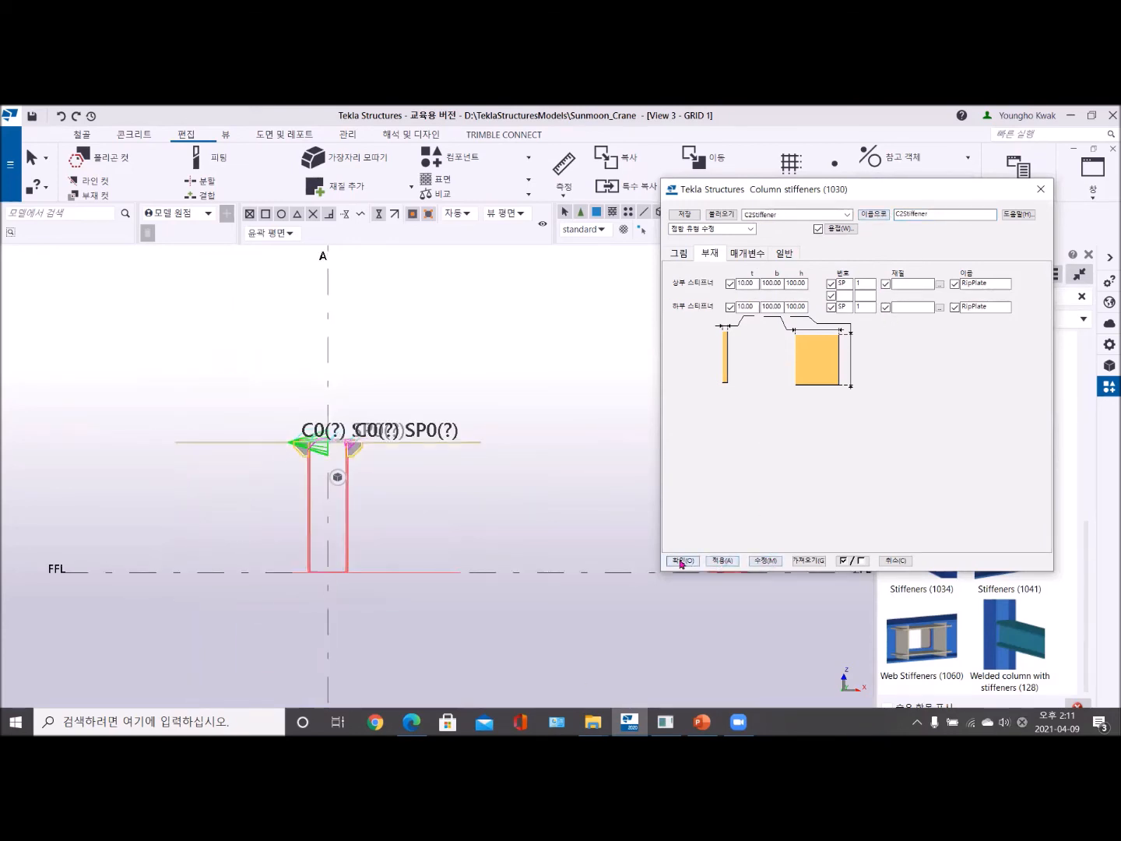
- Confirm the component settings, place Stiffeners (1030) at the bottom end of the A-1 column at FFL and end the command
left_click(683, 560)
scroll(377, 528, "up", 4)
middle_click_drag(374, 504, 388, 410)
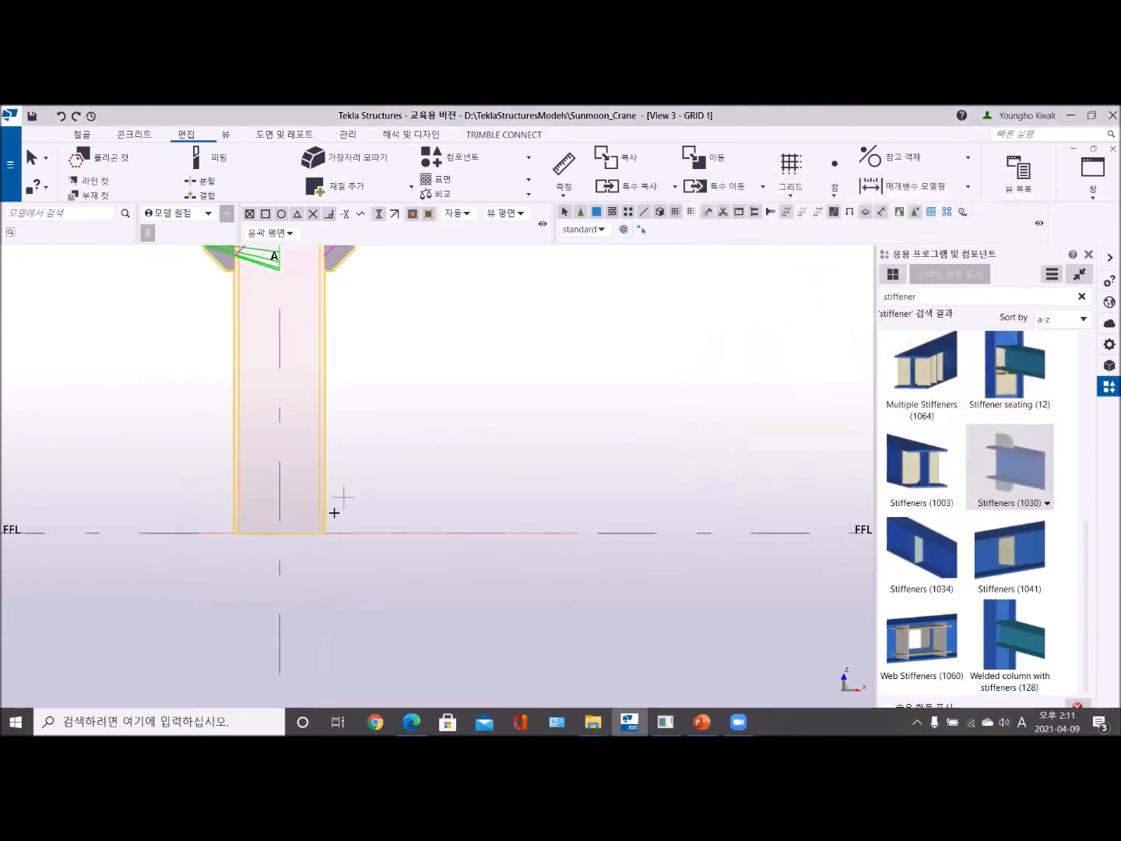
scroll(327, 518, "up", 4)
left_click(319, 550)
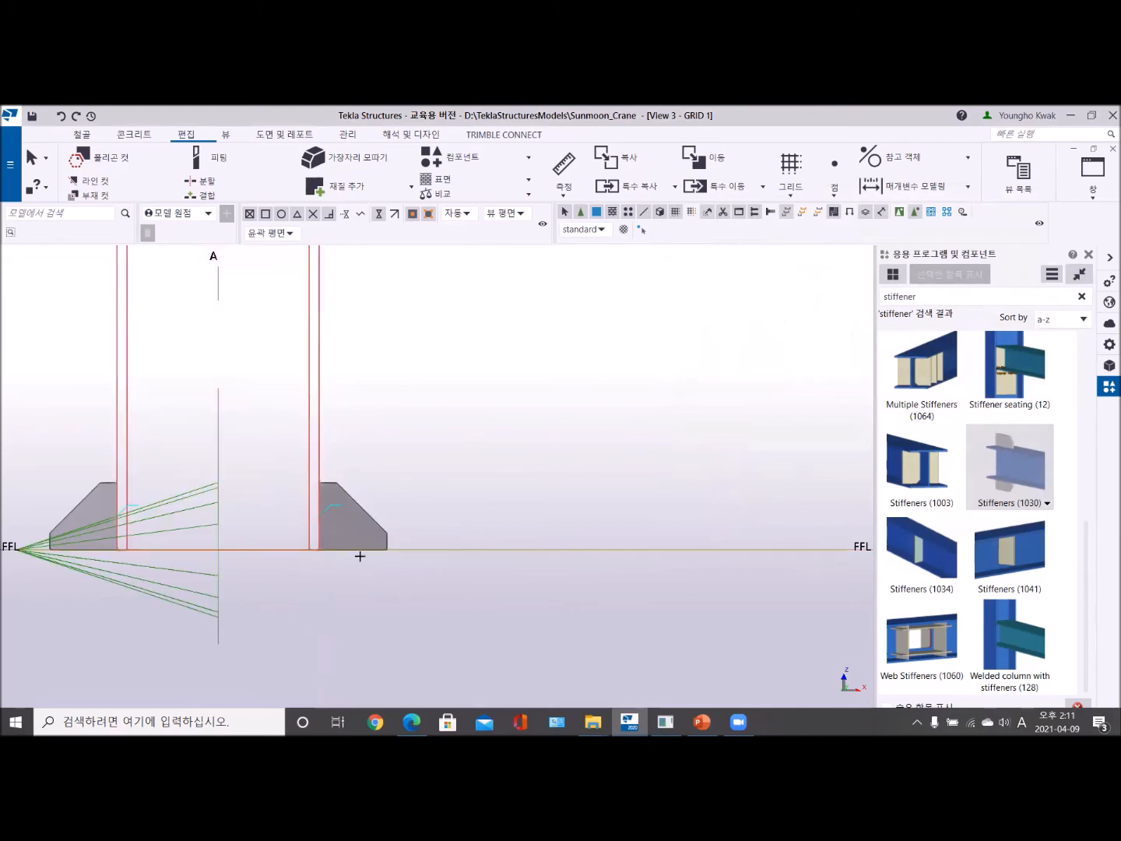
right_click(365, 439)
left_click(405, 441)
- Examine the stiffeners at both ends of the A-1 column and the neighbouring column in the GRID 1 and 3D views
scroll(361, 535, "down", 3)
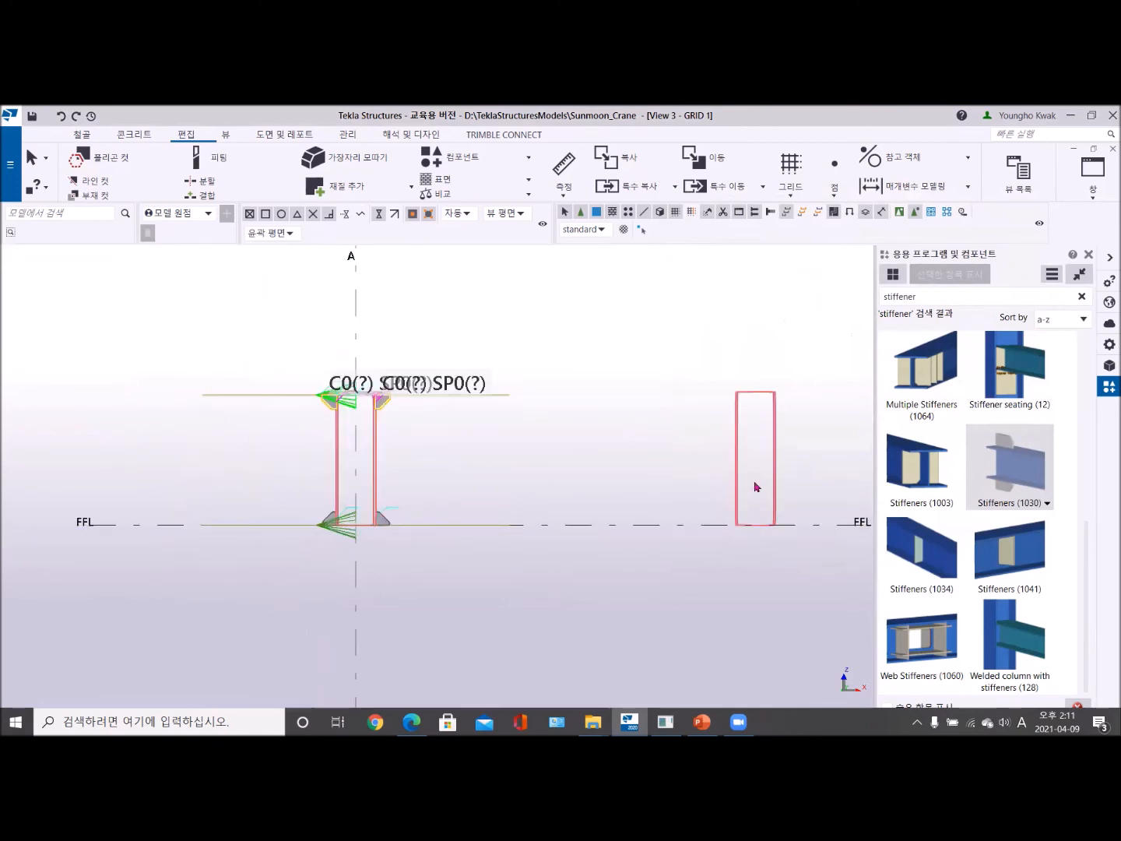
middle_click_drag(754, 487, 671, 450)
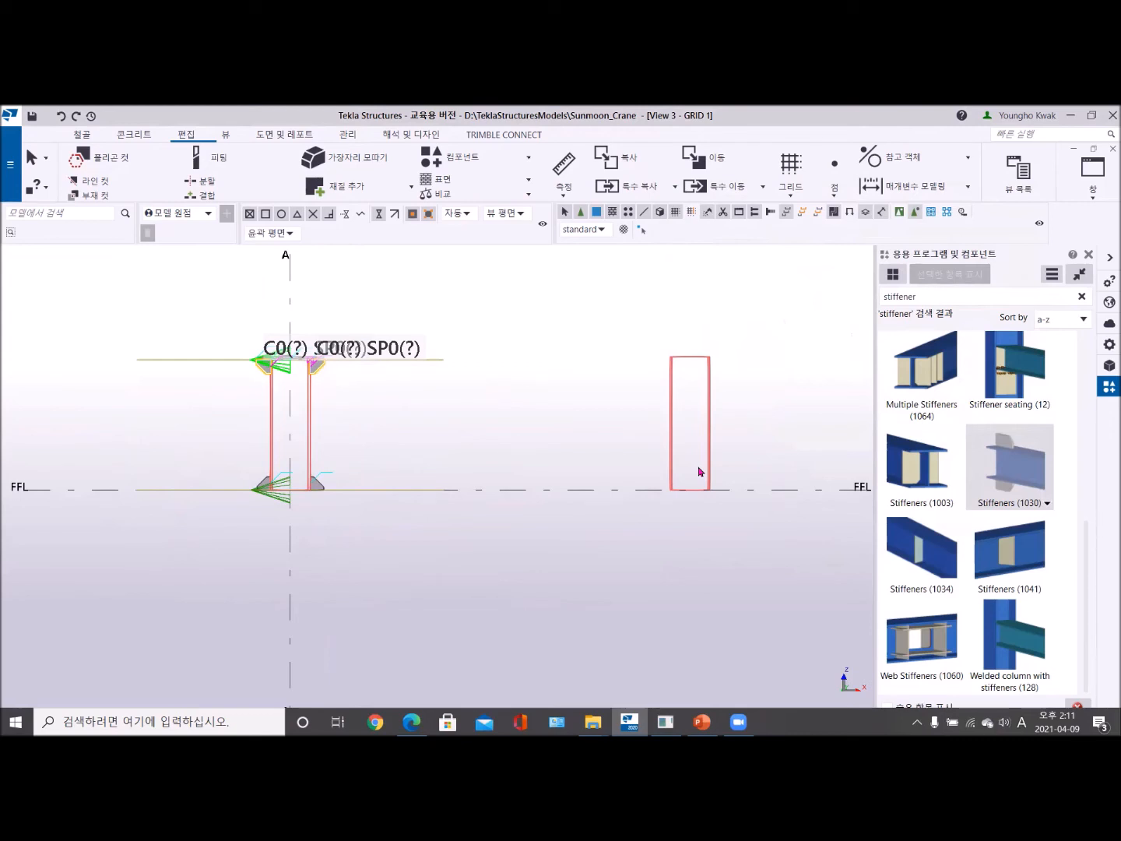
scroll(455, 436, "up", 2)
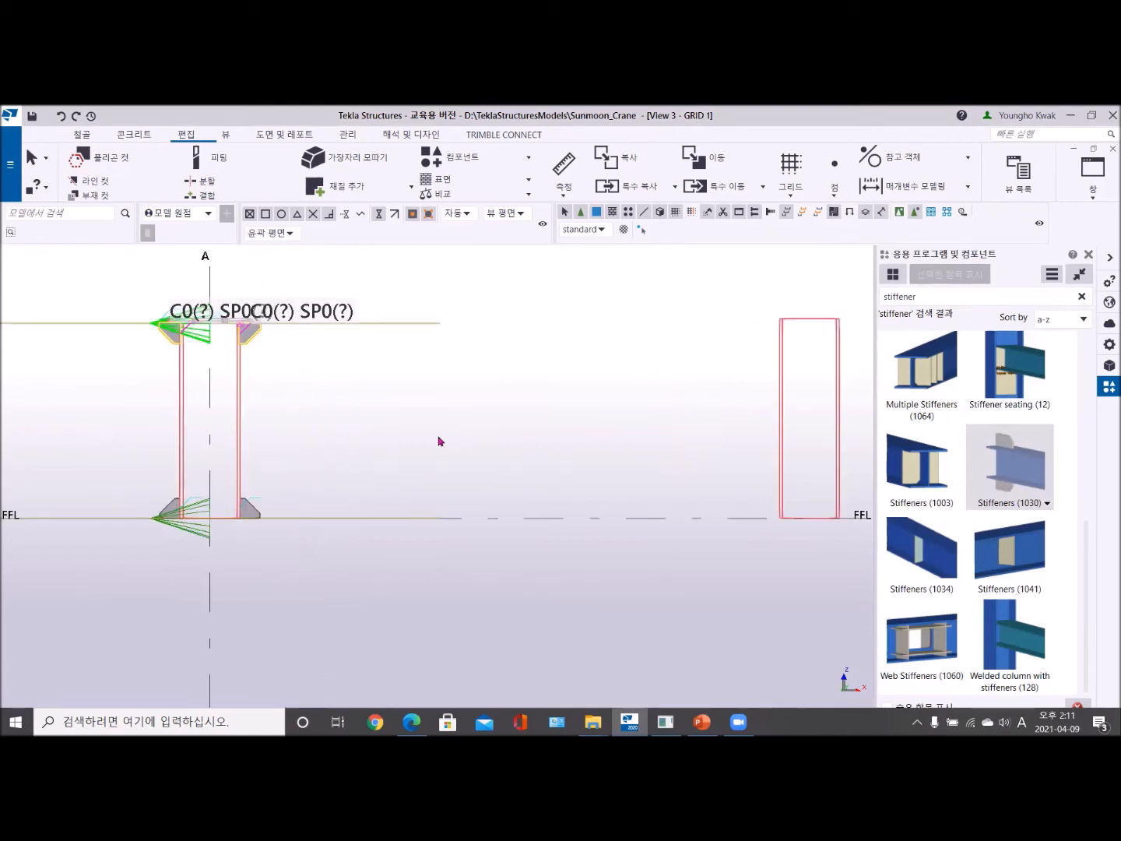
left_click(299, 428)
scroll(237, 461, "up", 2)
middle_click_drag(237, 462, 303, 532)
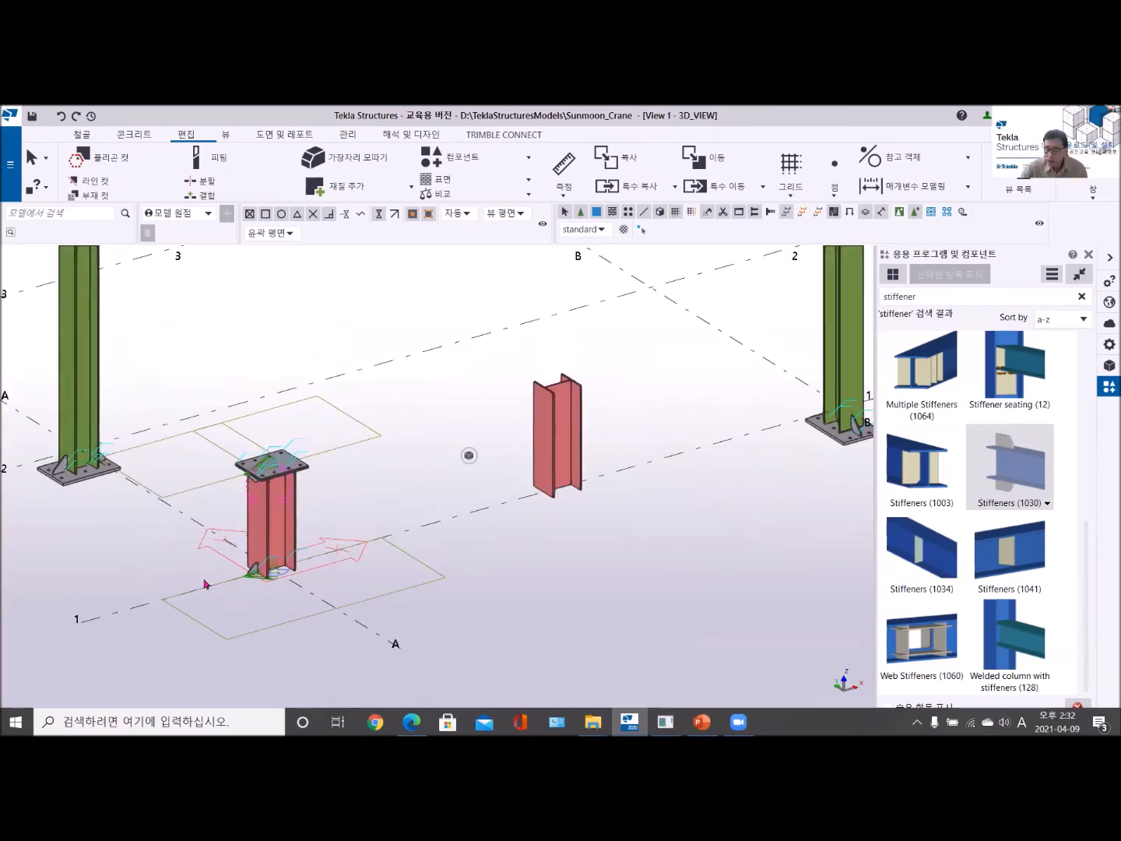
scroll(204, 585, "up", 4)
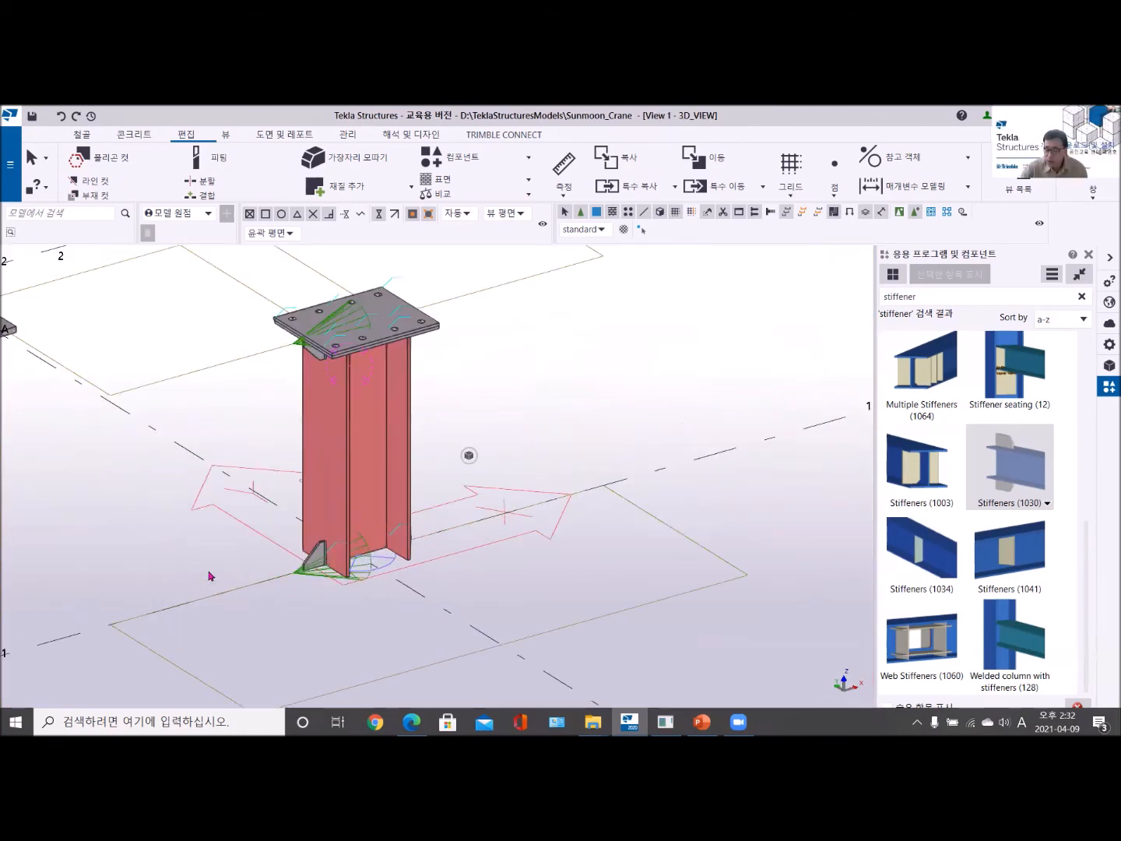
middle_click_drag(314, 340, 219, 476)
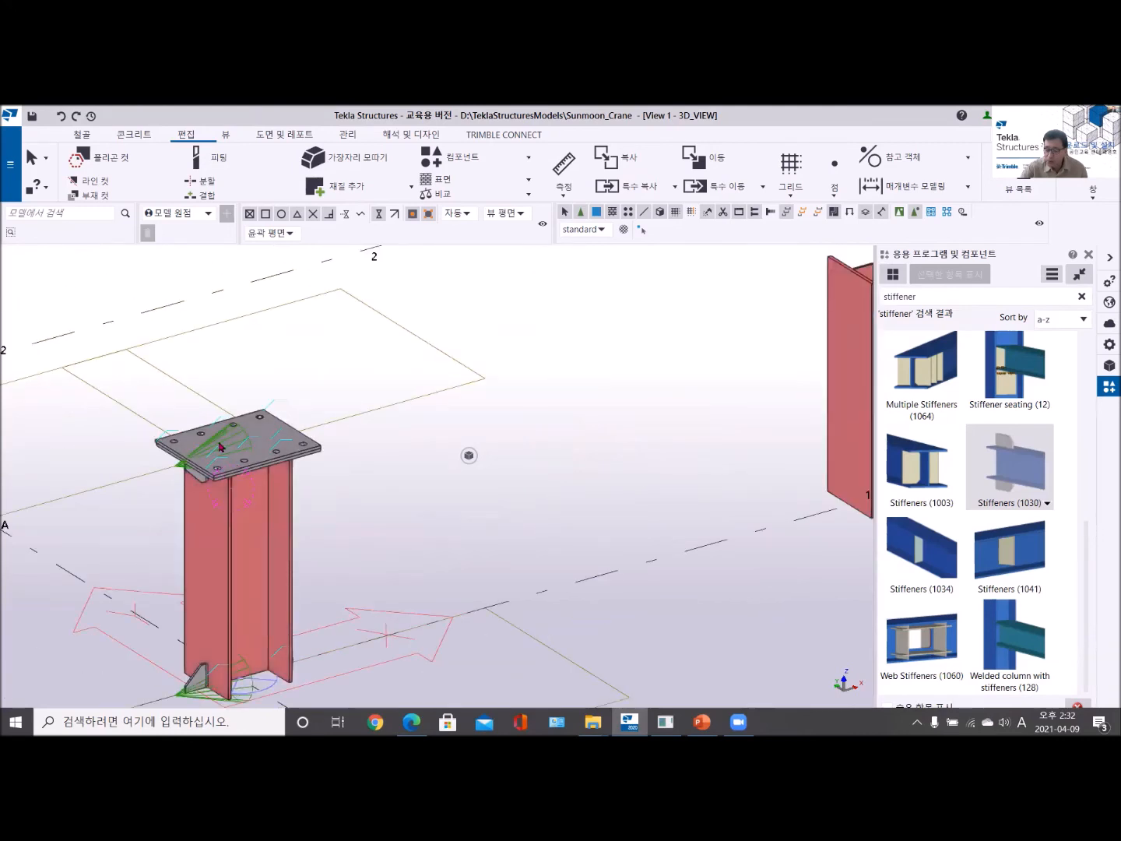
left_click(232, 499)
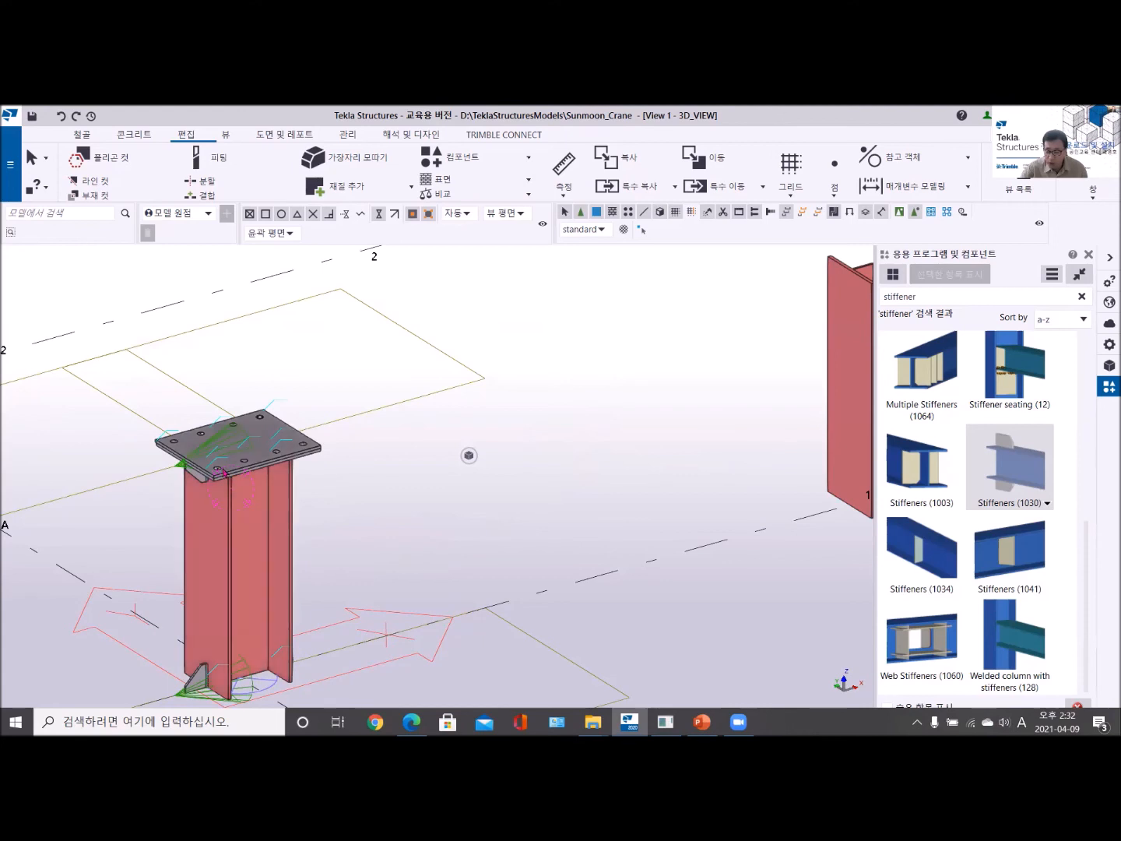
scroll(226, 467, "up", 4)
- In the GRID 1 view, open the corner chamfer properties for the inner upper corner of the right-hand stiffener at the A-1 column top
left_click(1094, 194)
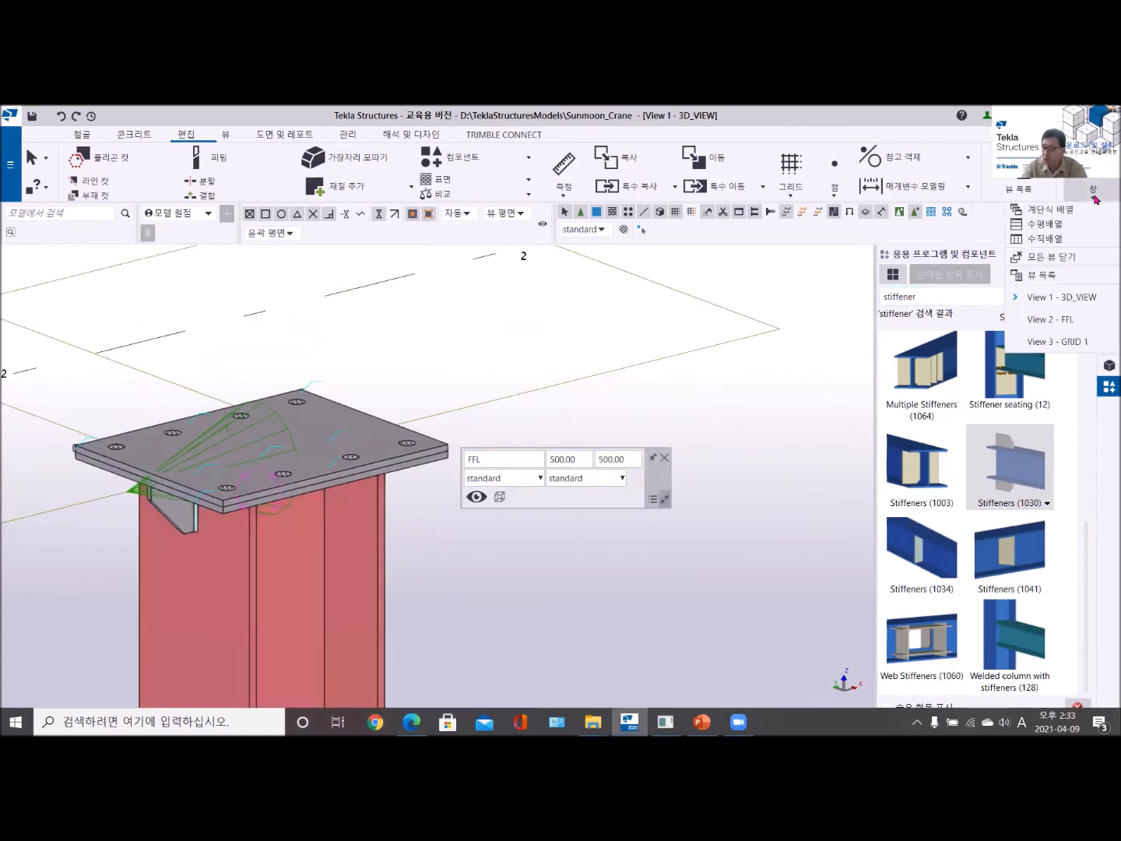
left_click(1078, 340)
scroll(461, 312, "up", 10)
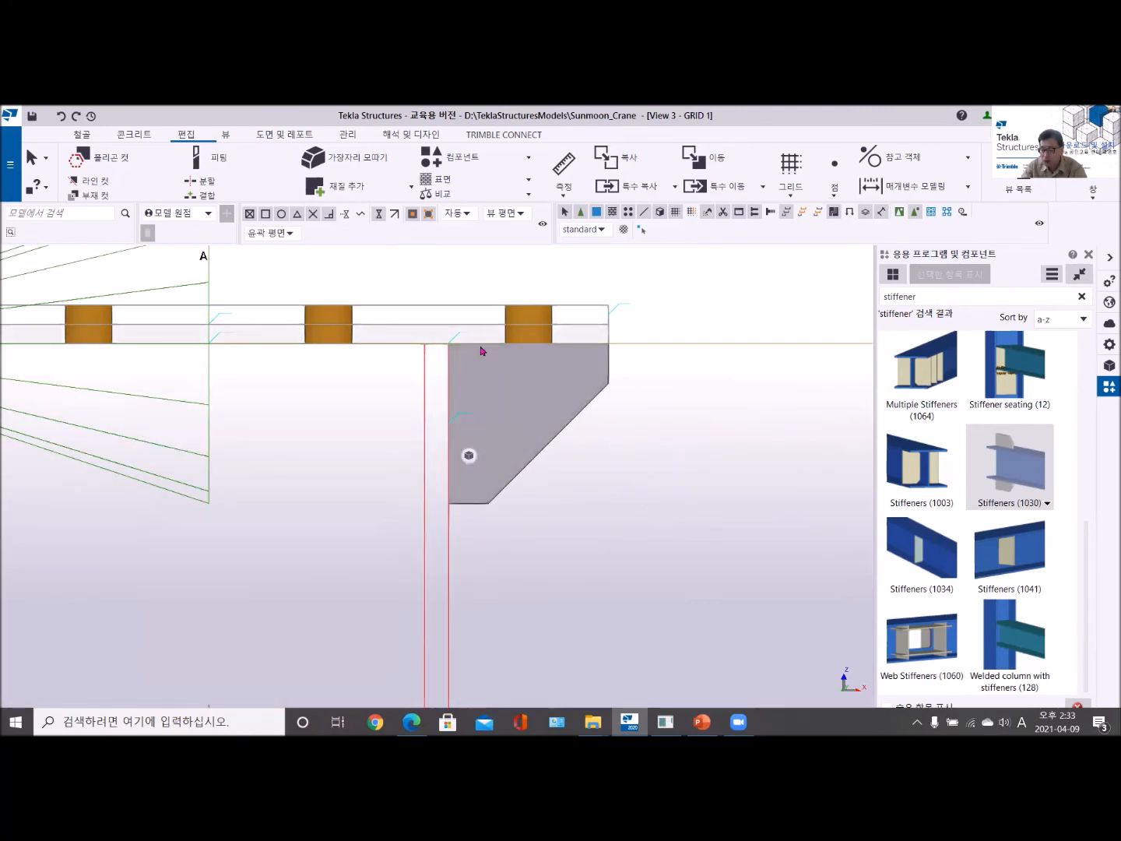
scroll(481, 352, "down", 3)
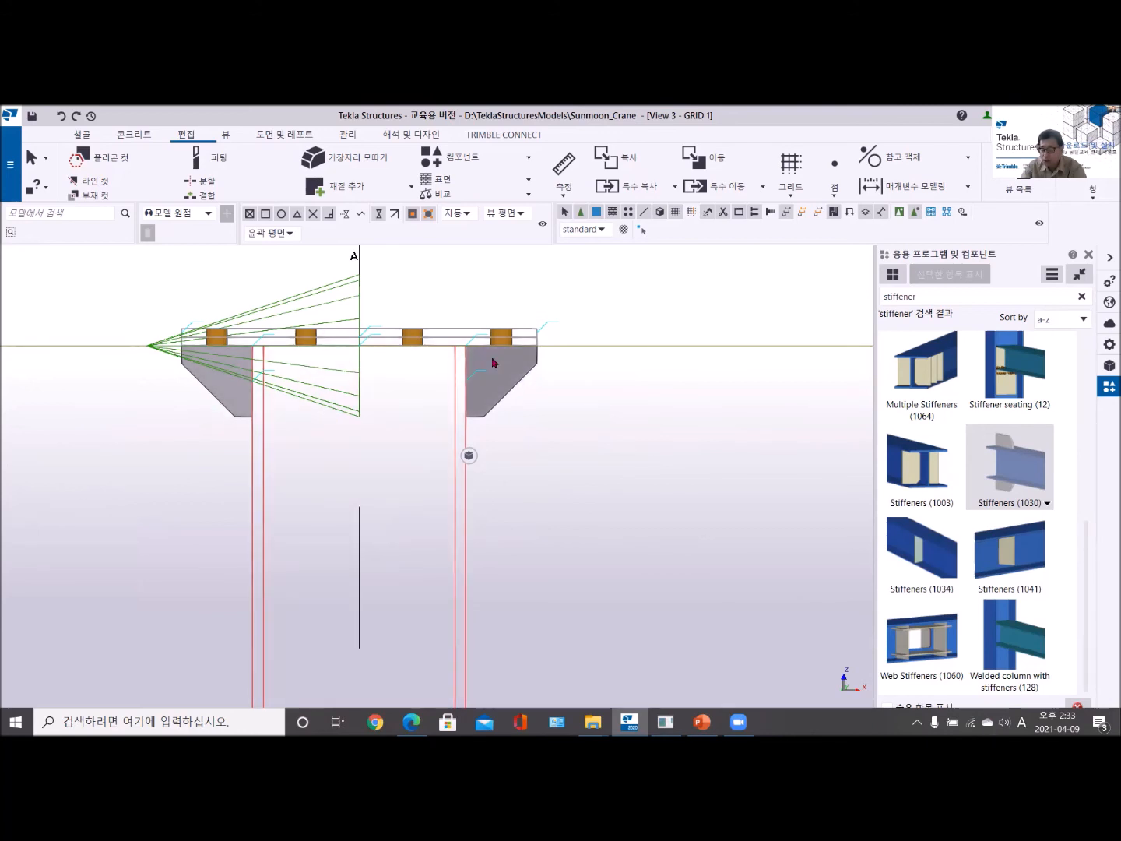
left_click(498, 389)
scroll(499, 390, "up", 3)
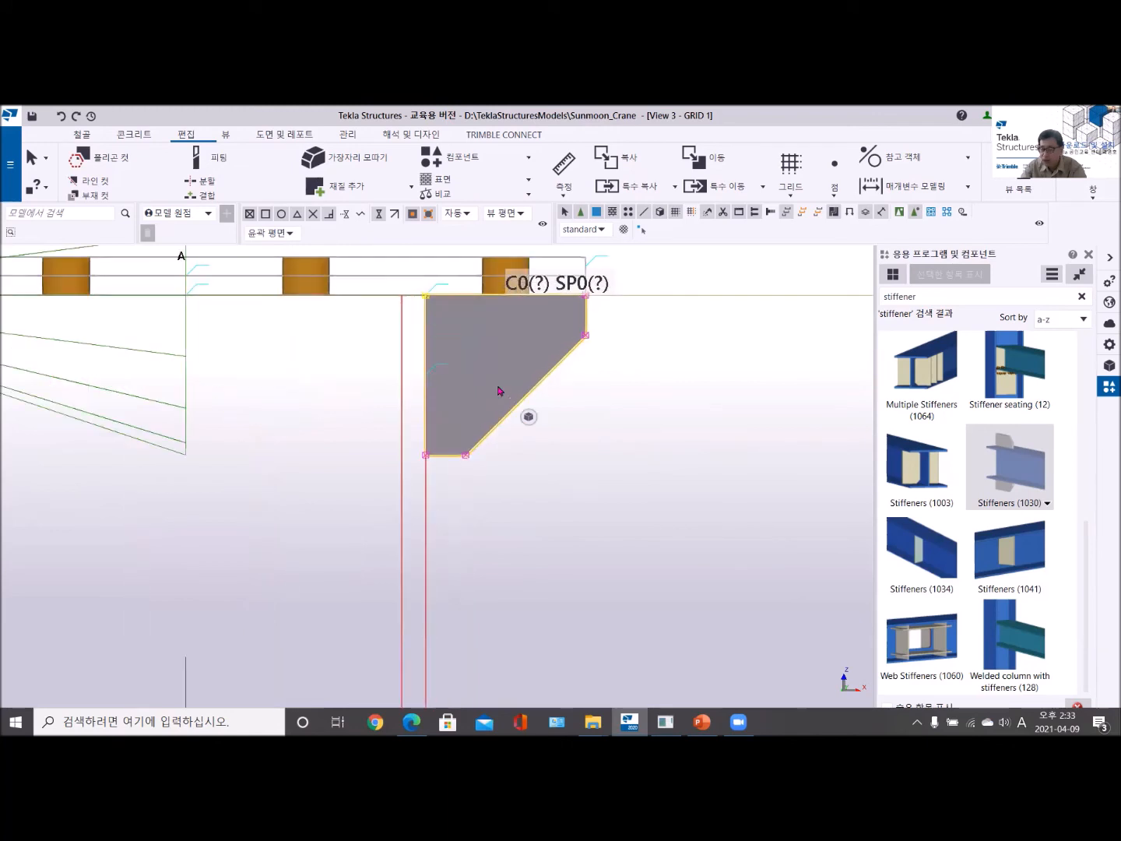
middle_click_drag(480, 408, 456, 490)
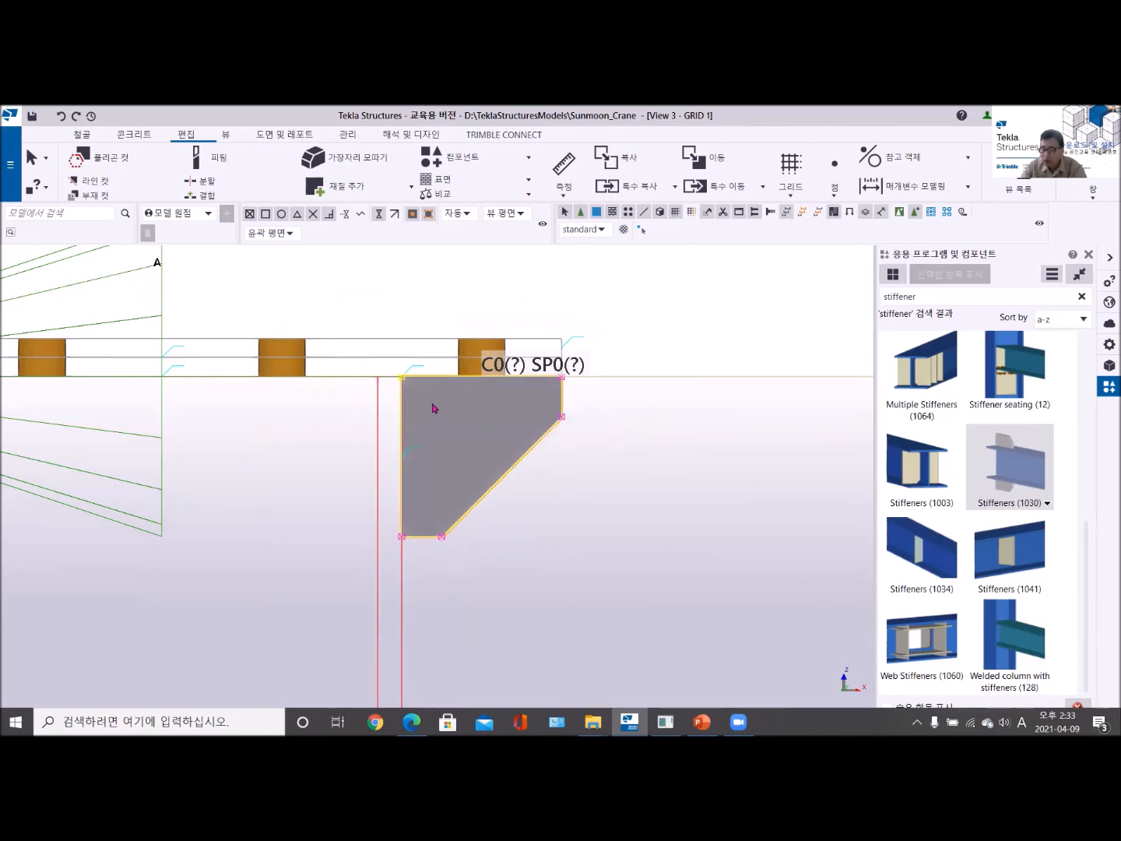
left_click(403, 379)
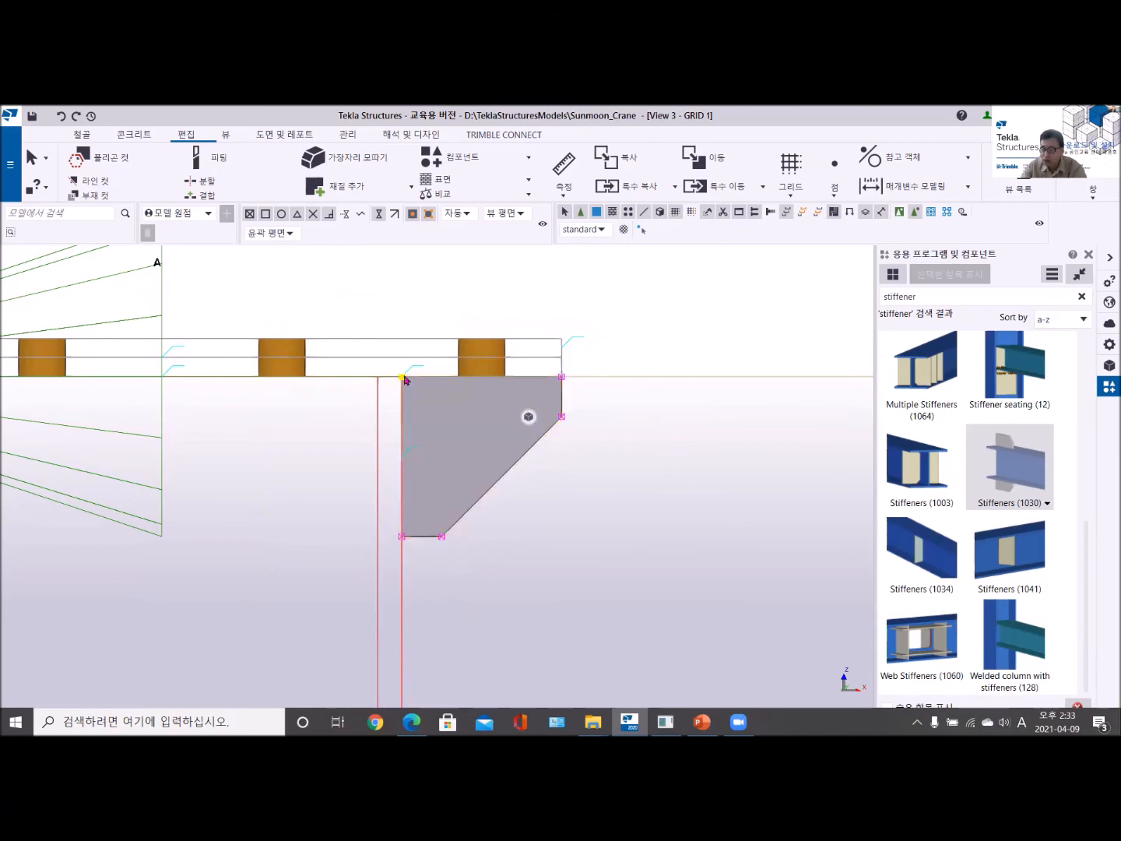
left_click(1088, 255)
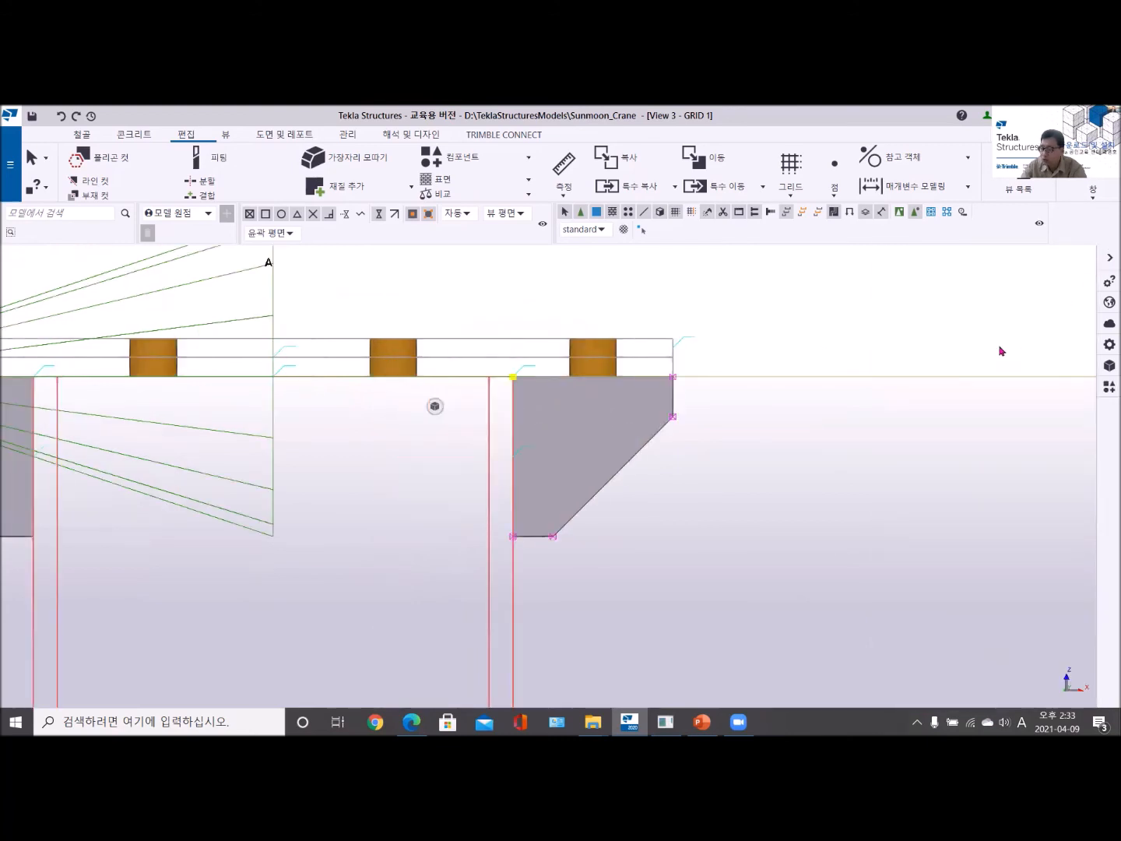
double_click(515, 379)
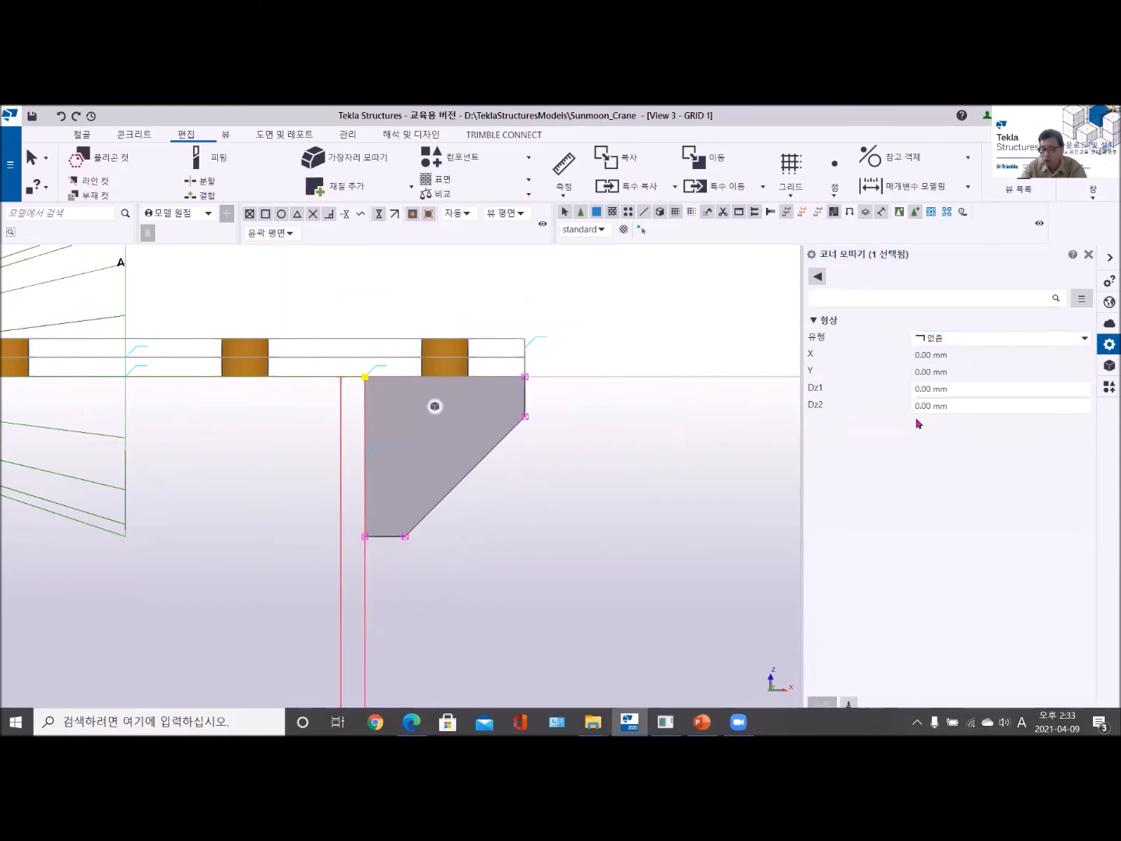
- Give the inner upper corners of both stiffeners at the column top an arc chamfer (호) with a 30 mm radius
scroll(295, 486, "down", 4)
middle_click_drag(295, 486, 474, 422)
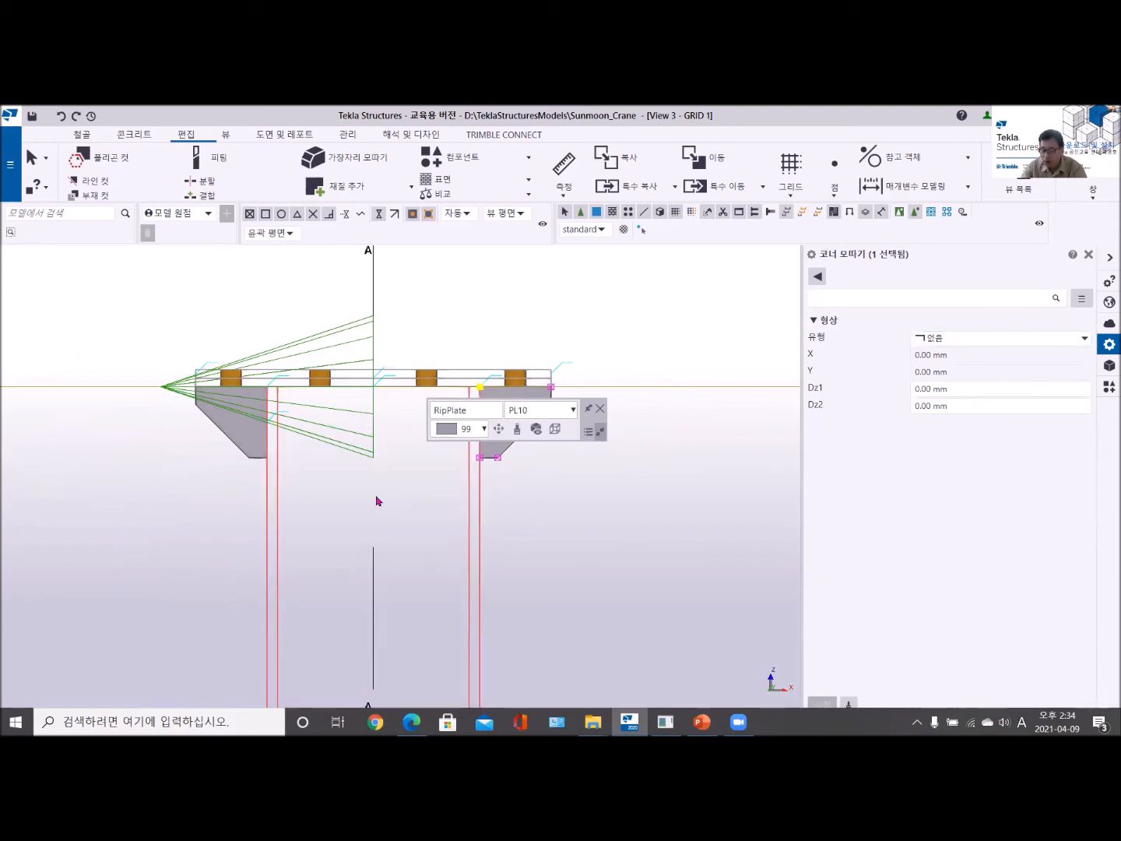
left_click(255, 452, "ctrl")
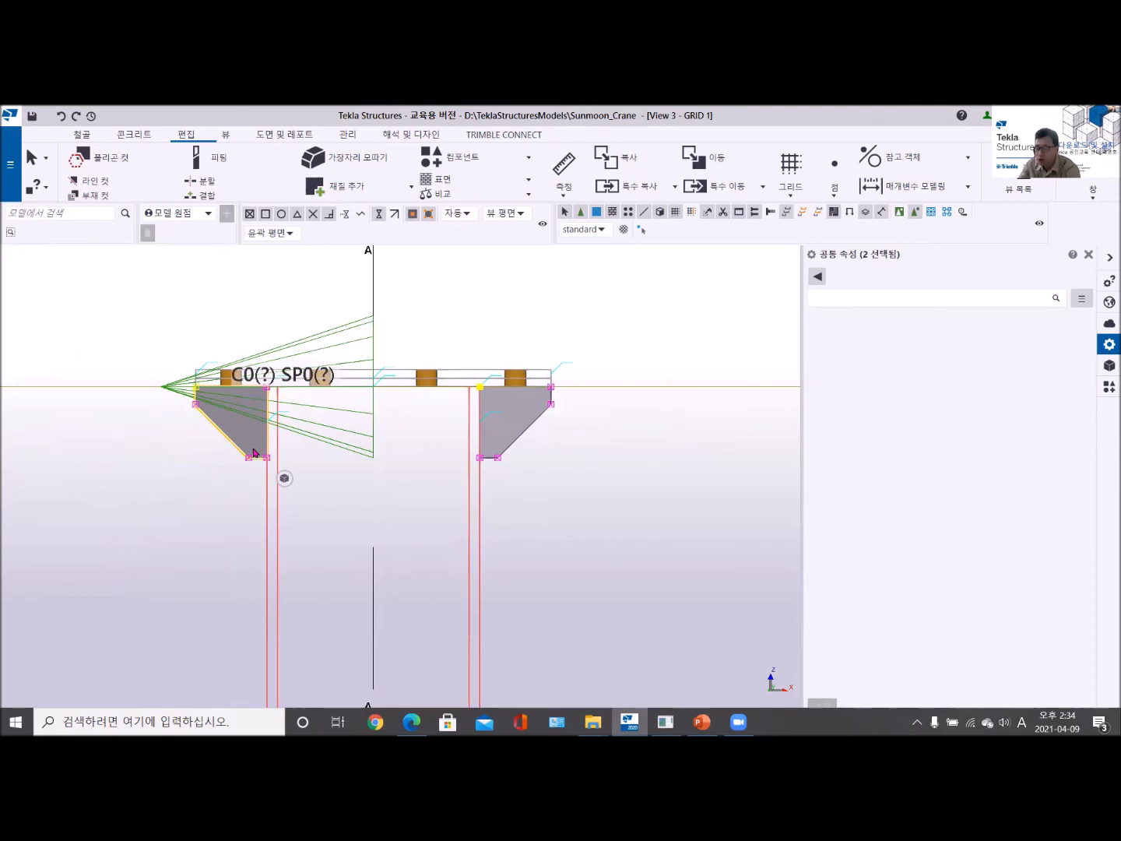
middle_click_drag(293, 461, 285, 480)
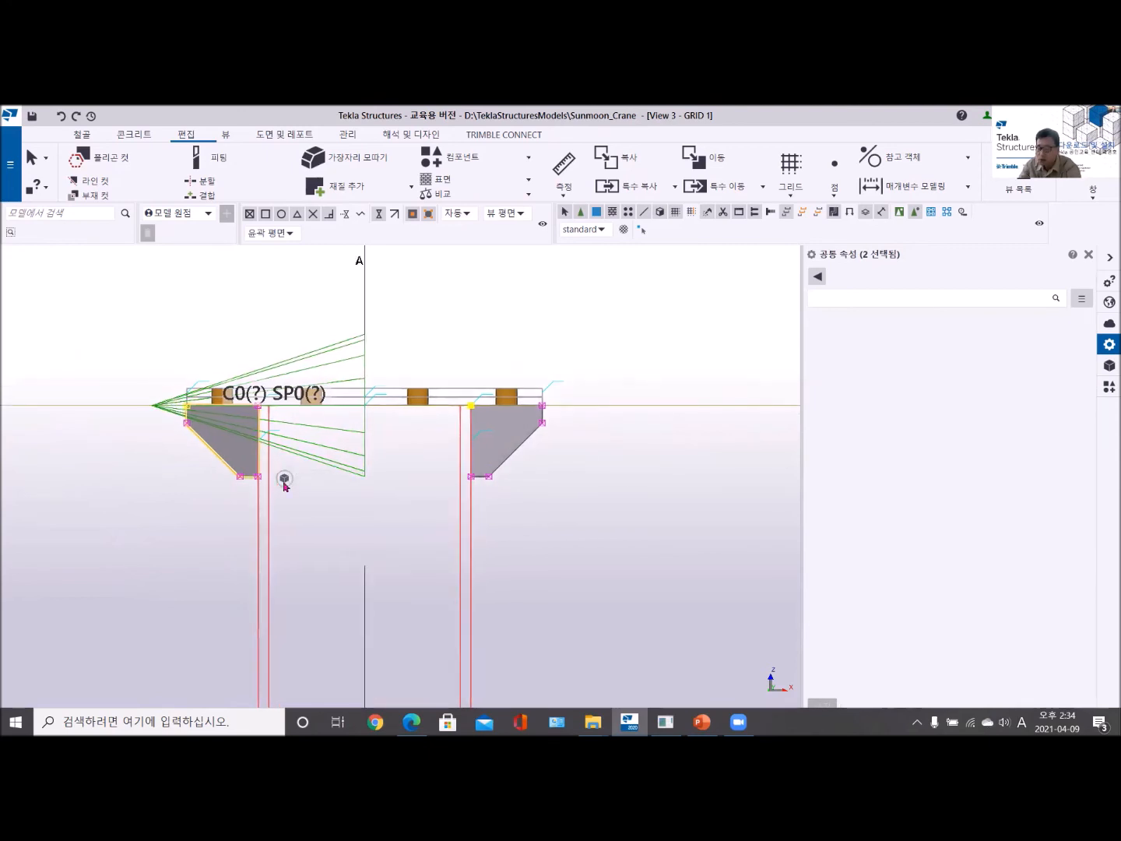
left_click(285, 480)
scroll(238, 441, "up", 2)
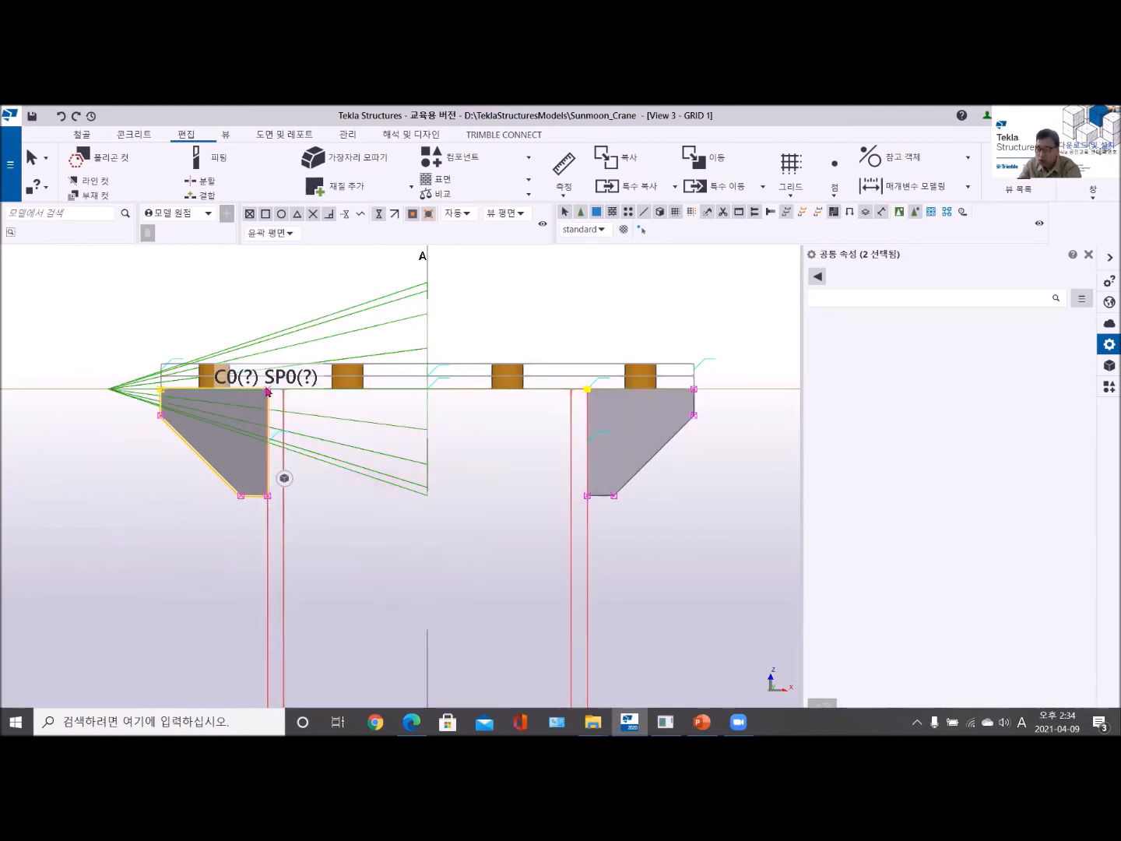
left_click(268, 390)
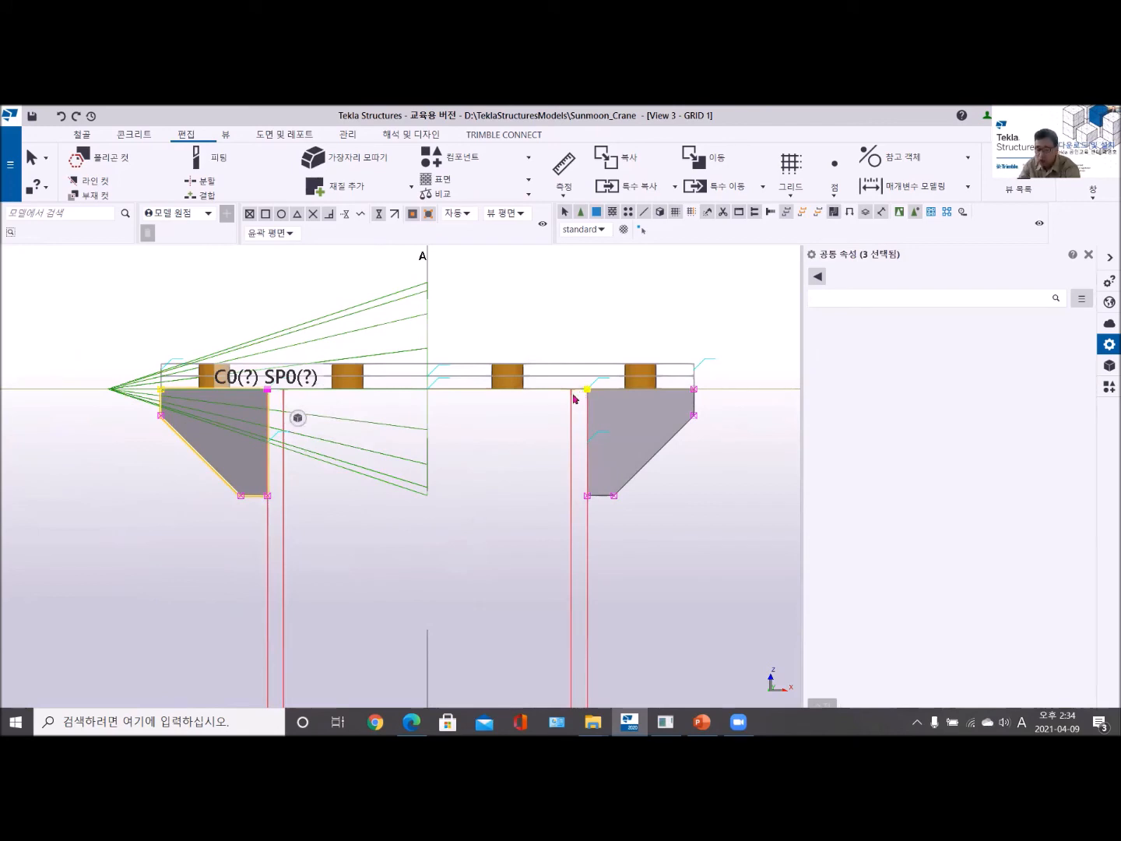
mouse_move(299, 418)
left_click_drag(235, 329, 617, 421)
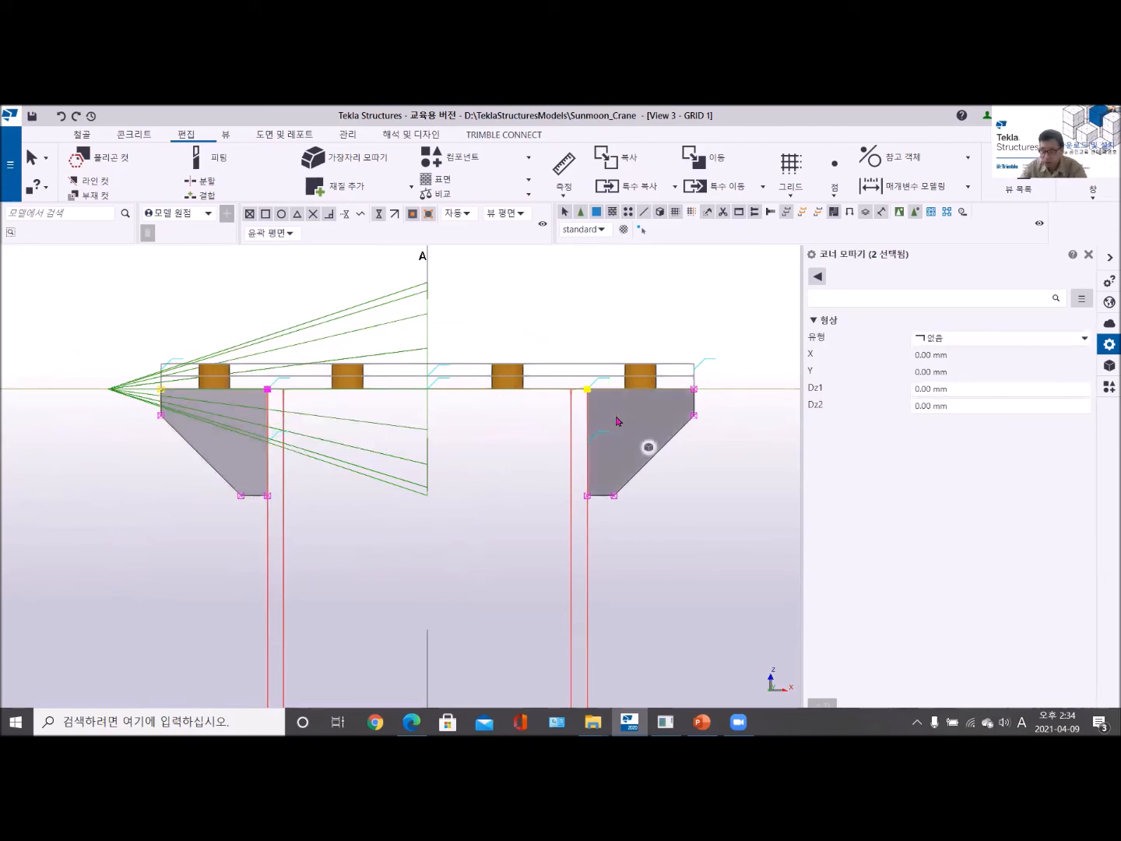
left_click(1072, 343)
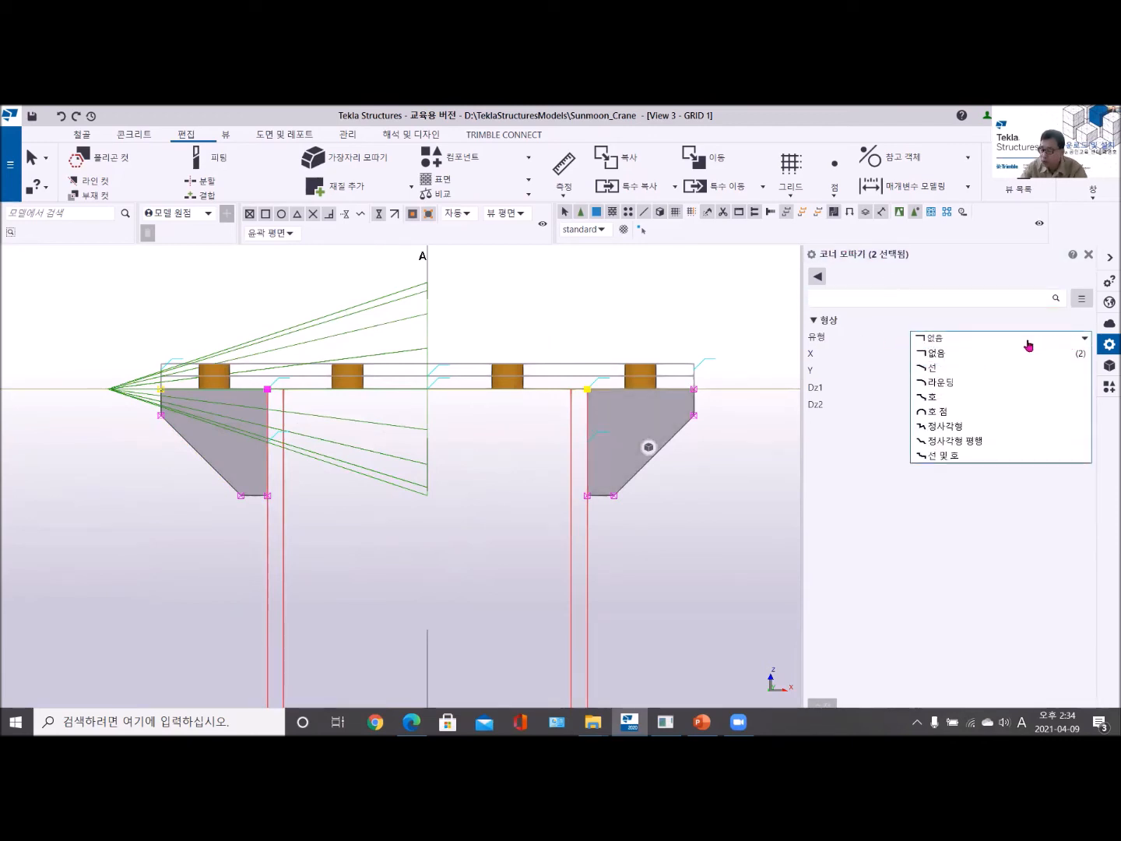
left_click(948, 401)
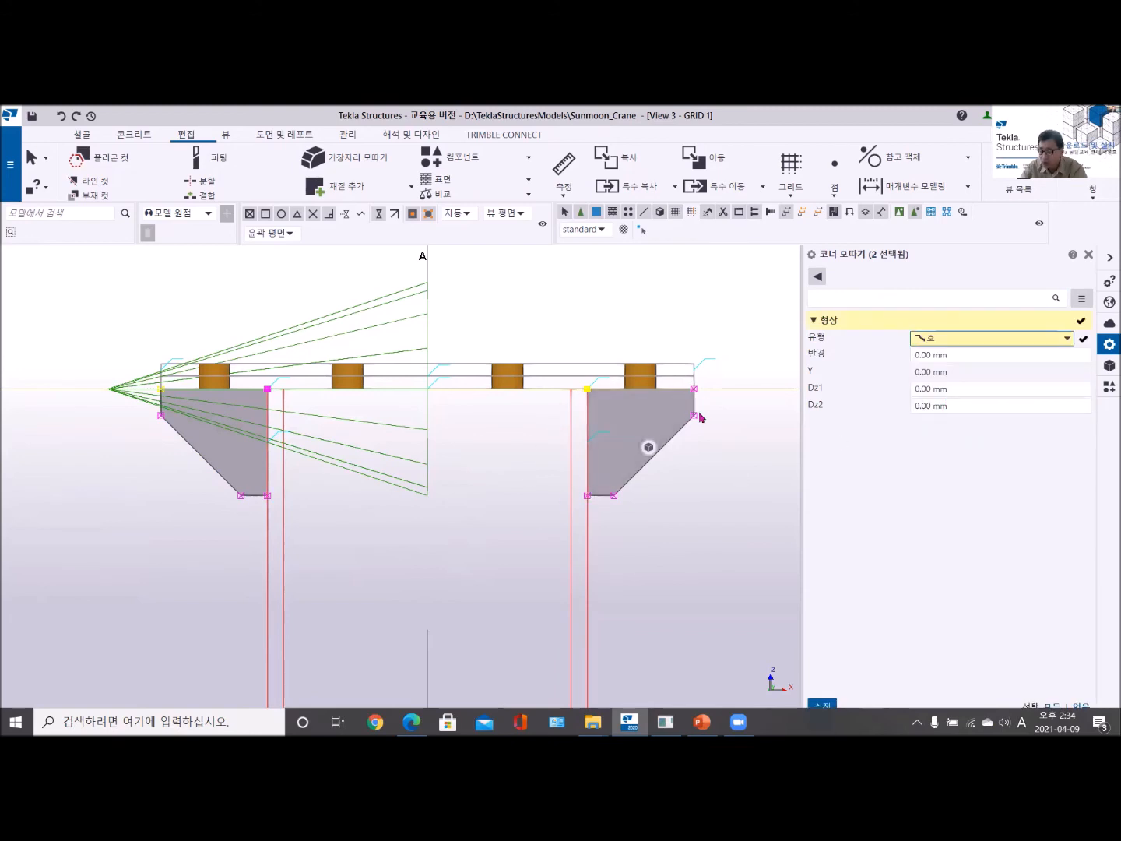
left_click(966, 359)
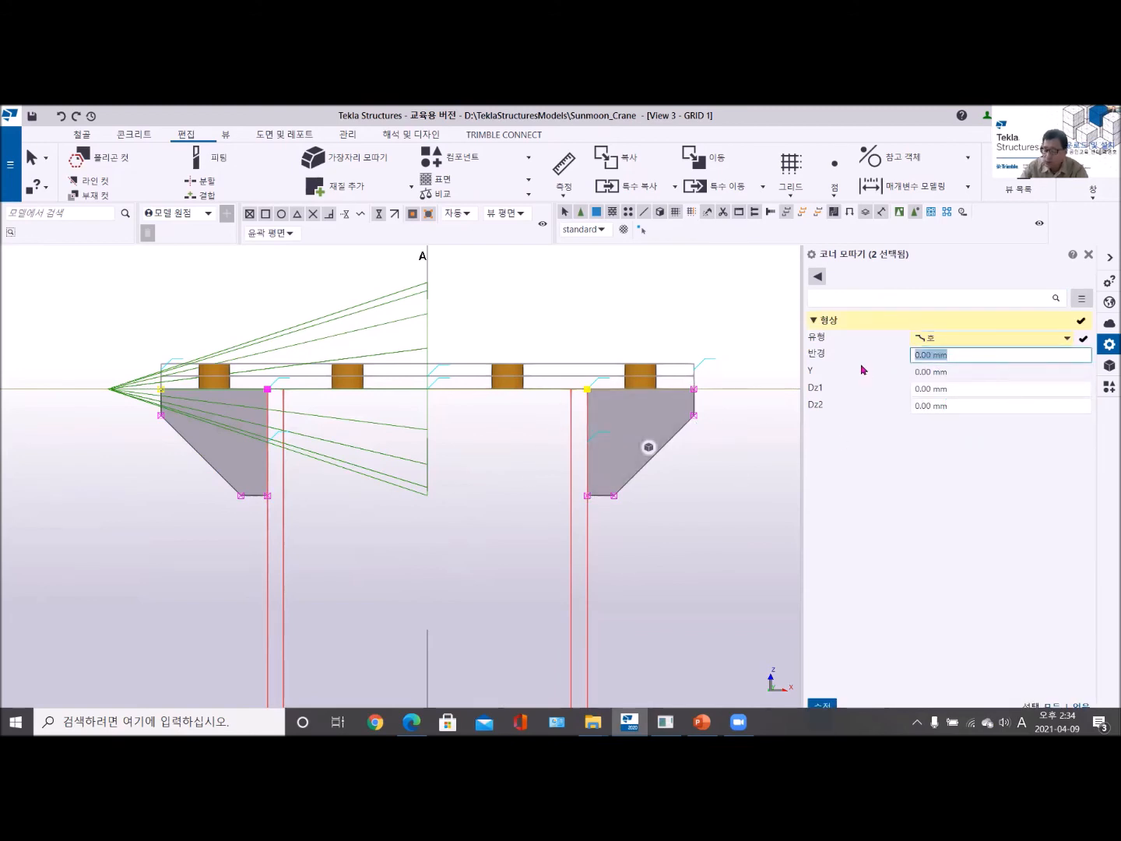
type("30")
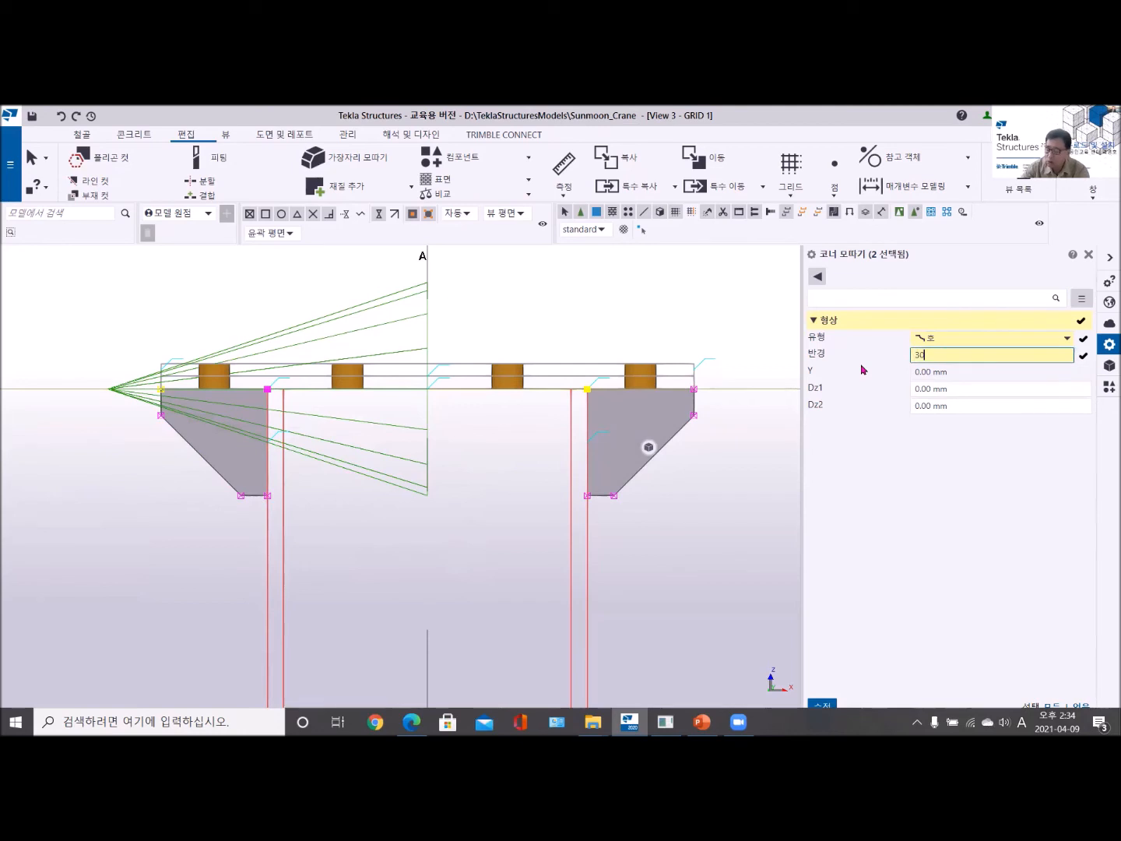
key("Return")
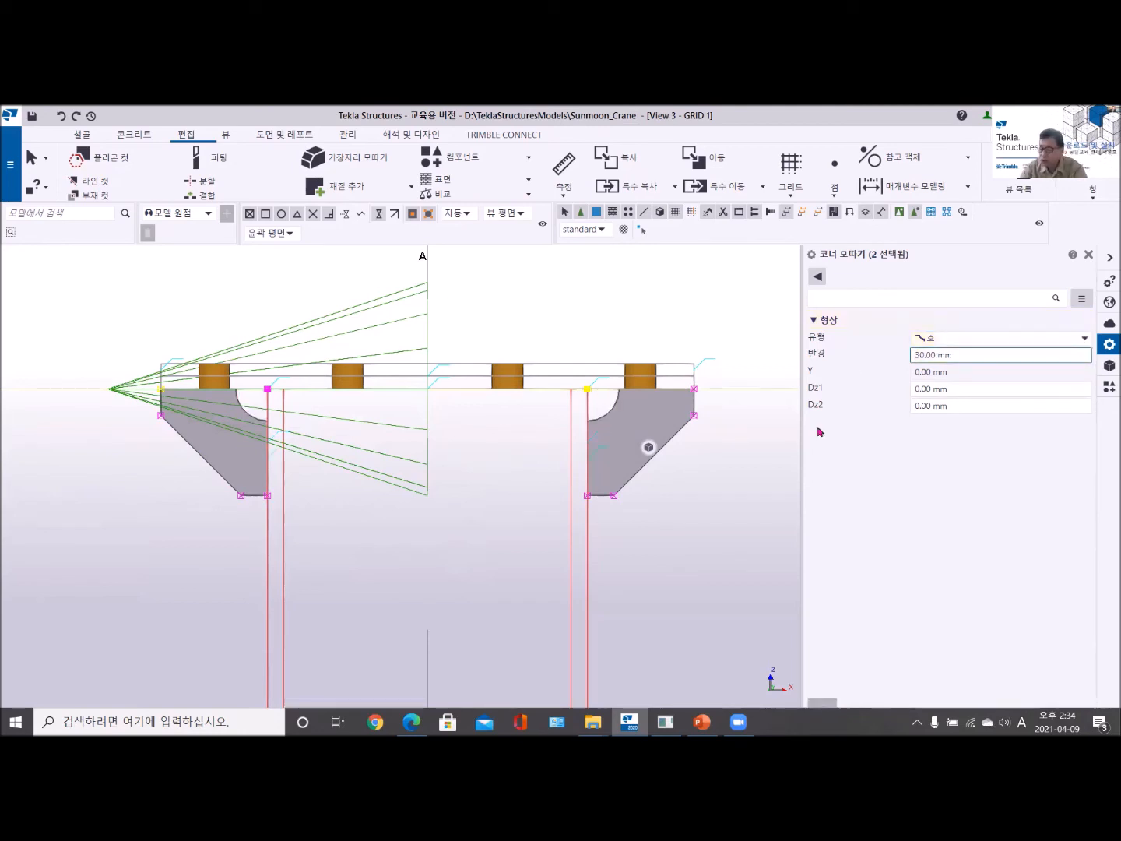
left_click(678, 543)
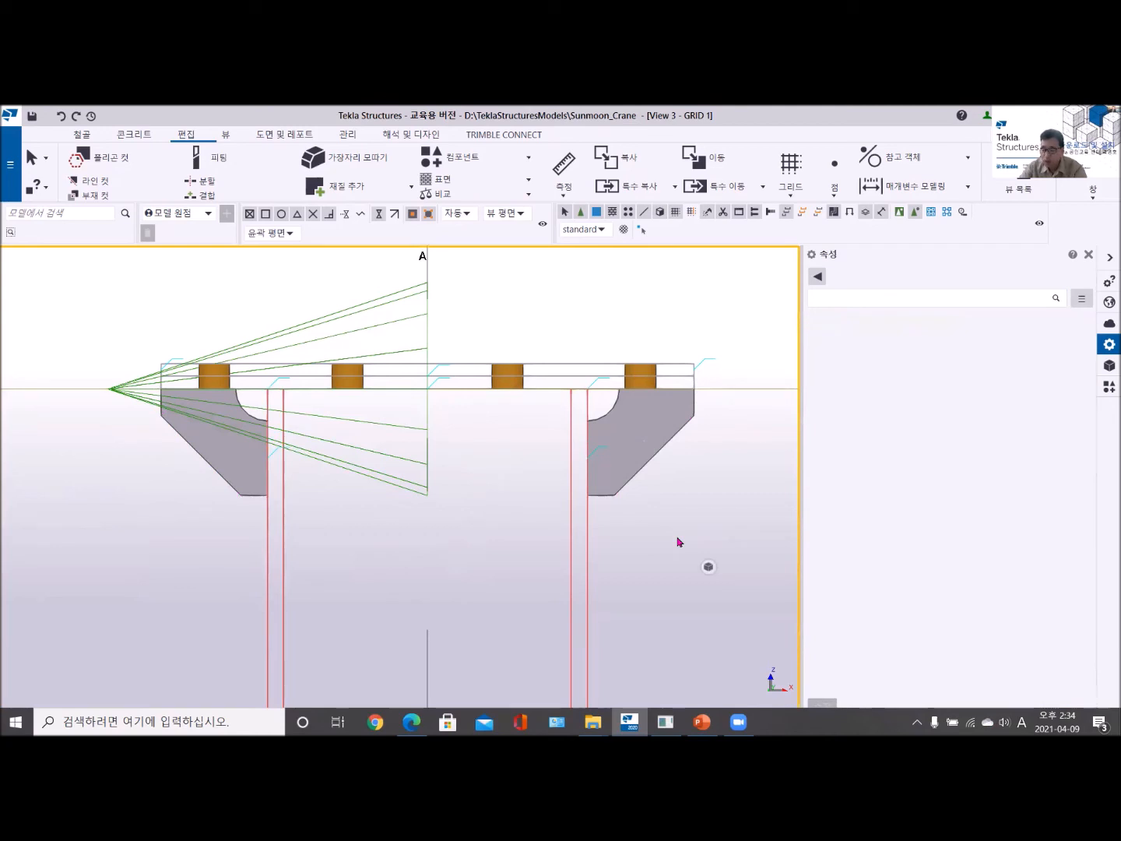
- Examine the arc-chamfered stiffener corners where the column flanges meet the top plates
scroll(390, 574, "down", 3)
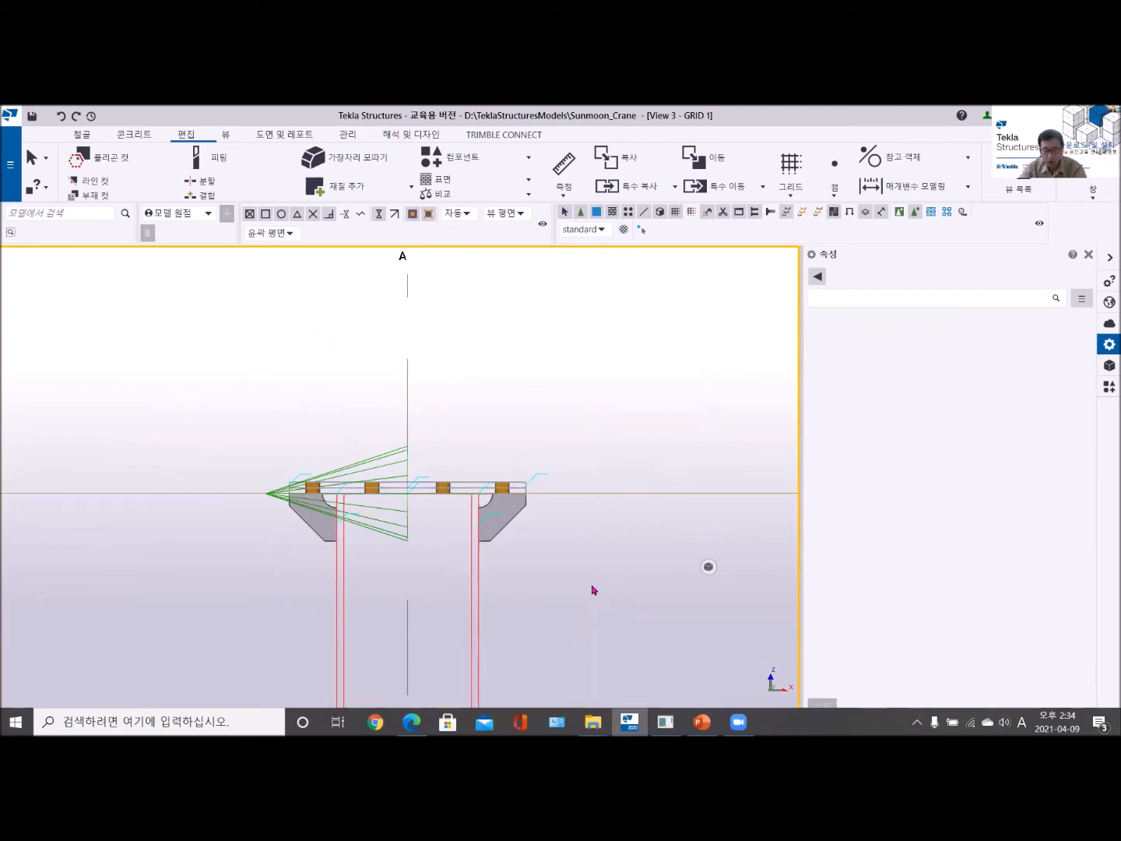
scroll(456, 523, "up", 5)
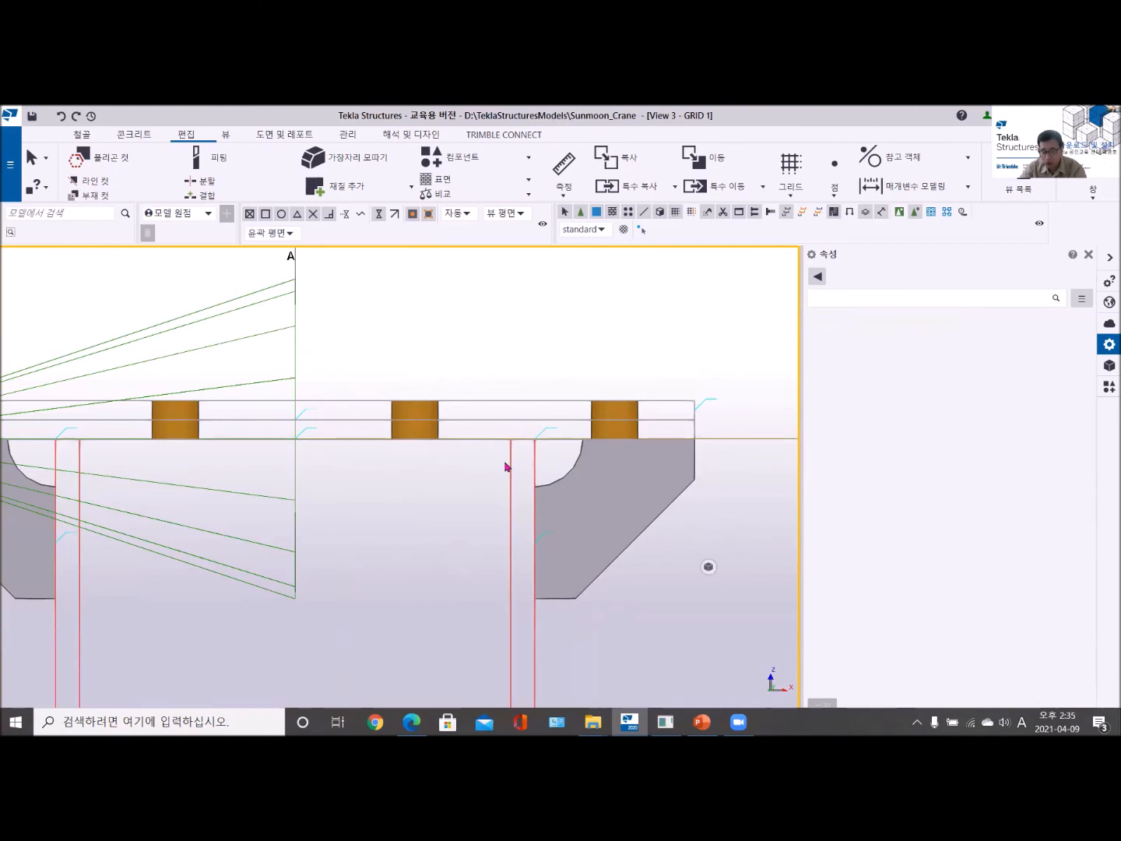
scroll(505, 467, "down", 2)
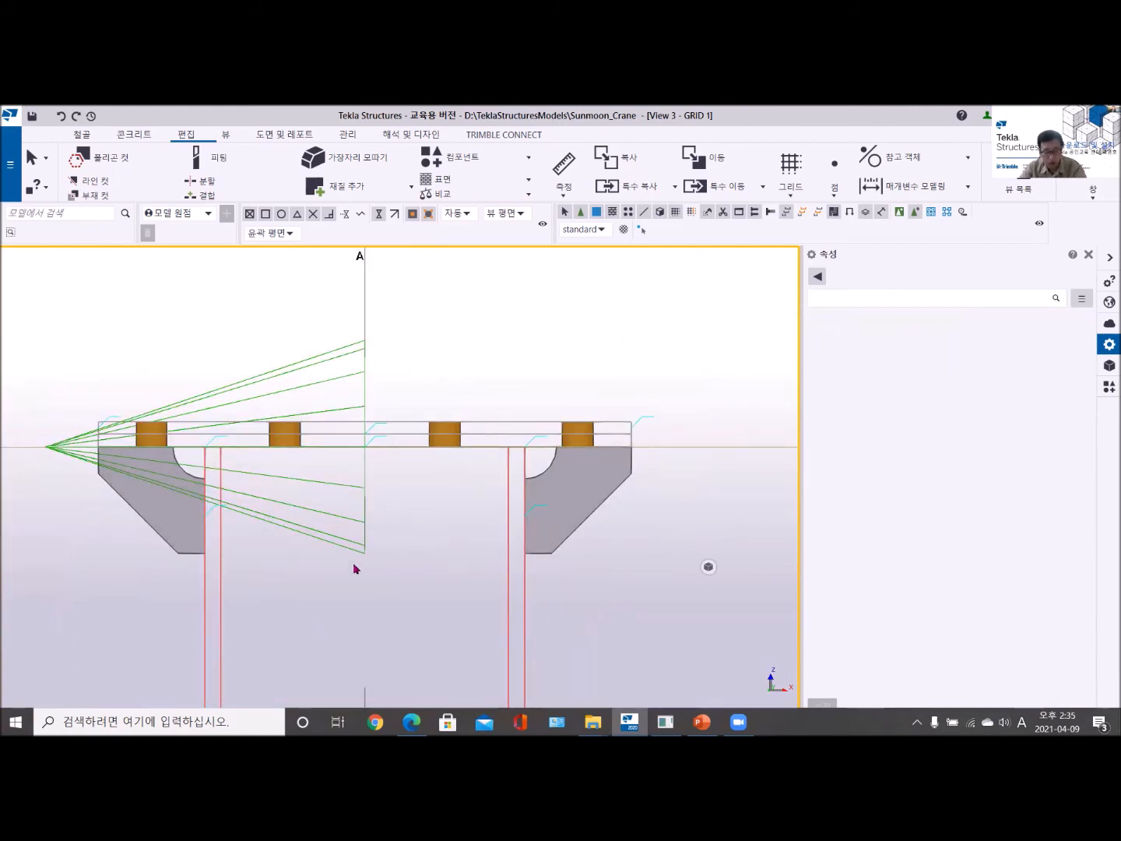
scroll(353, 568, "down", 5)
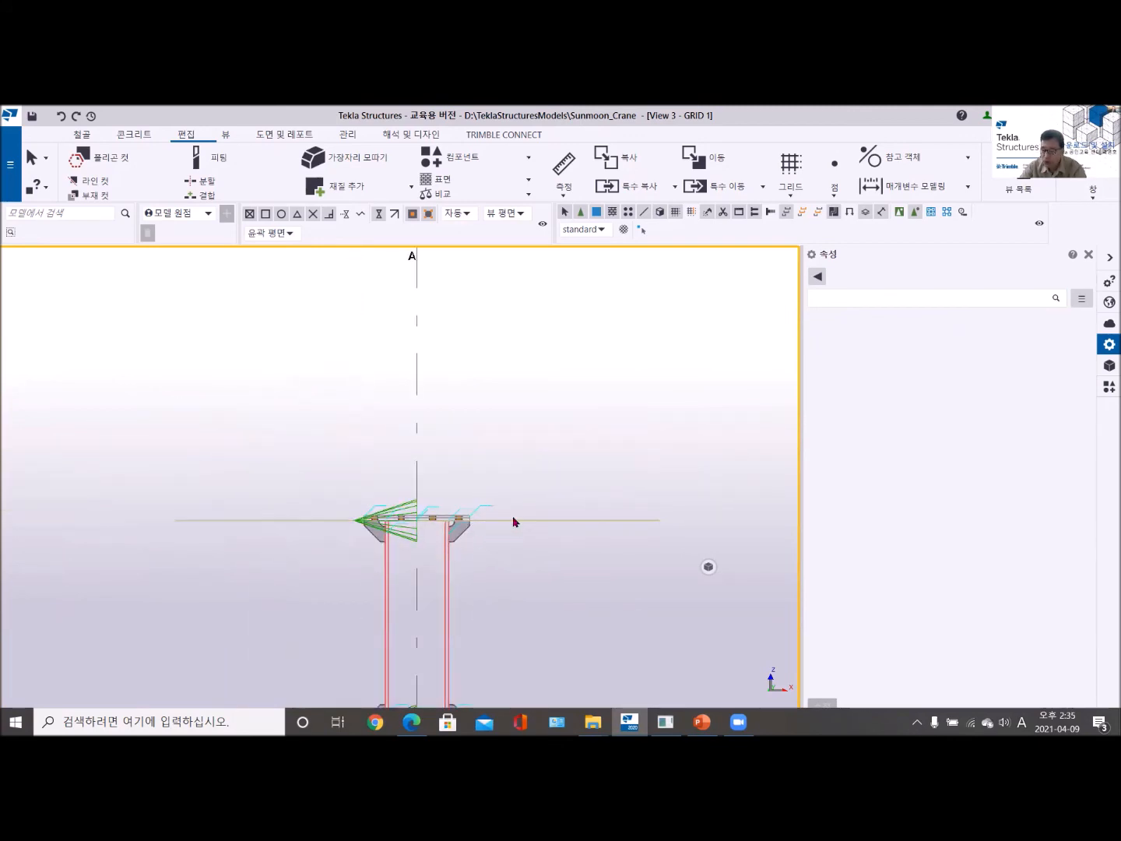
scroll(505, 527, "down", 3)
middle_click_drag(508, 527, 331, 581)
scroll(303, 518, "up", 4)
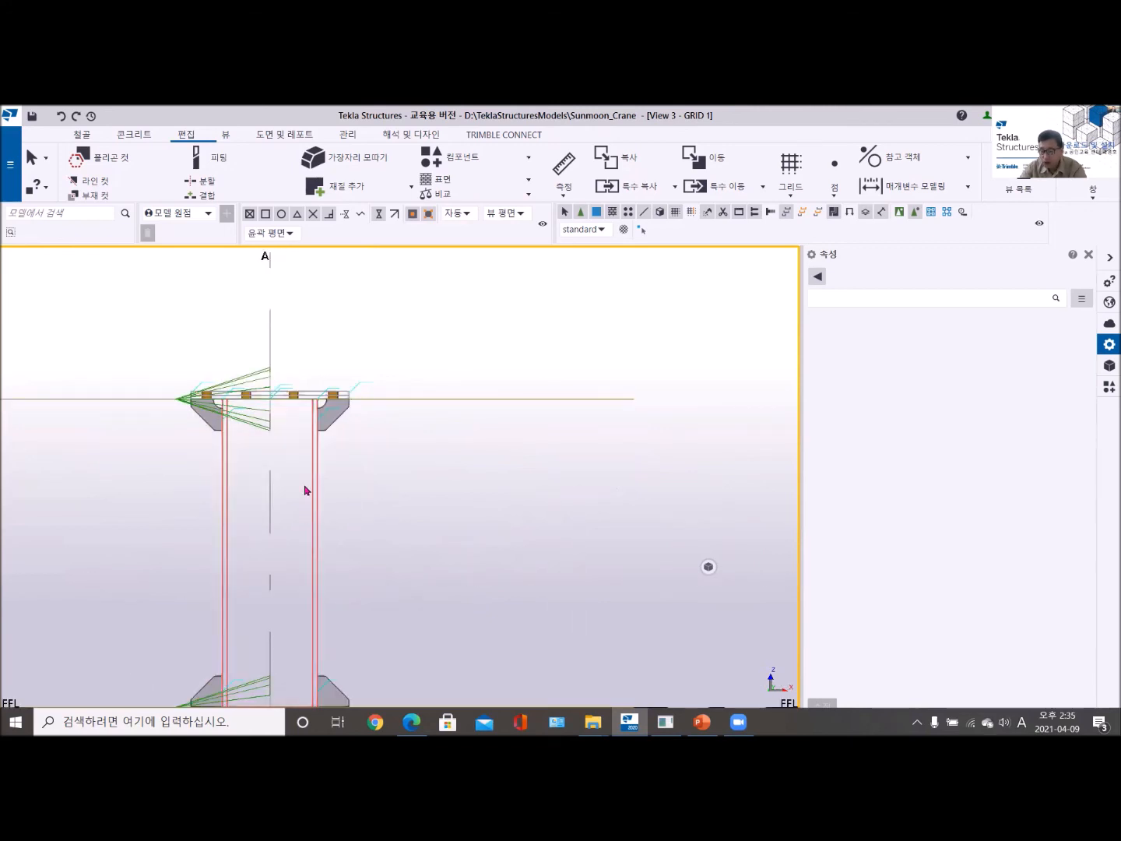
scroll(312, 424, "up", 2)
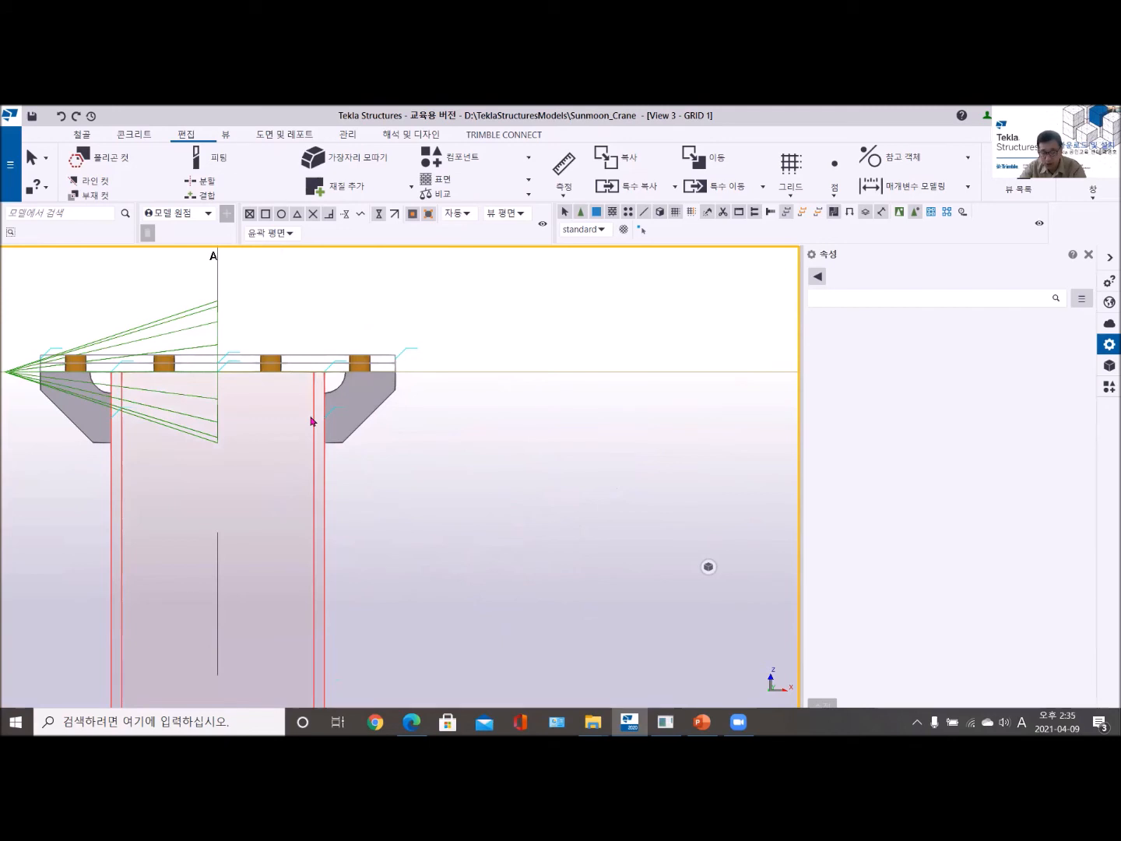
scroll(325, 375, "up", 4)
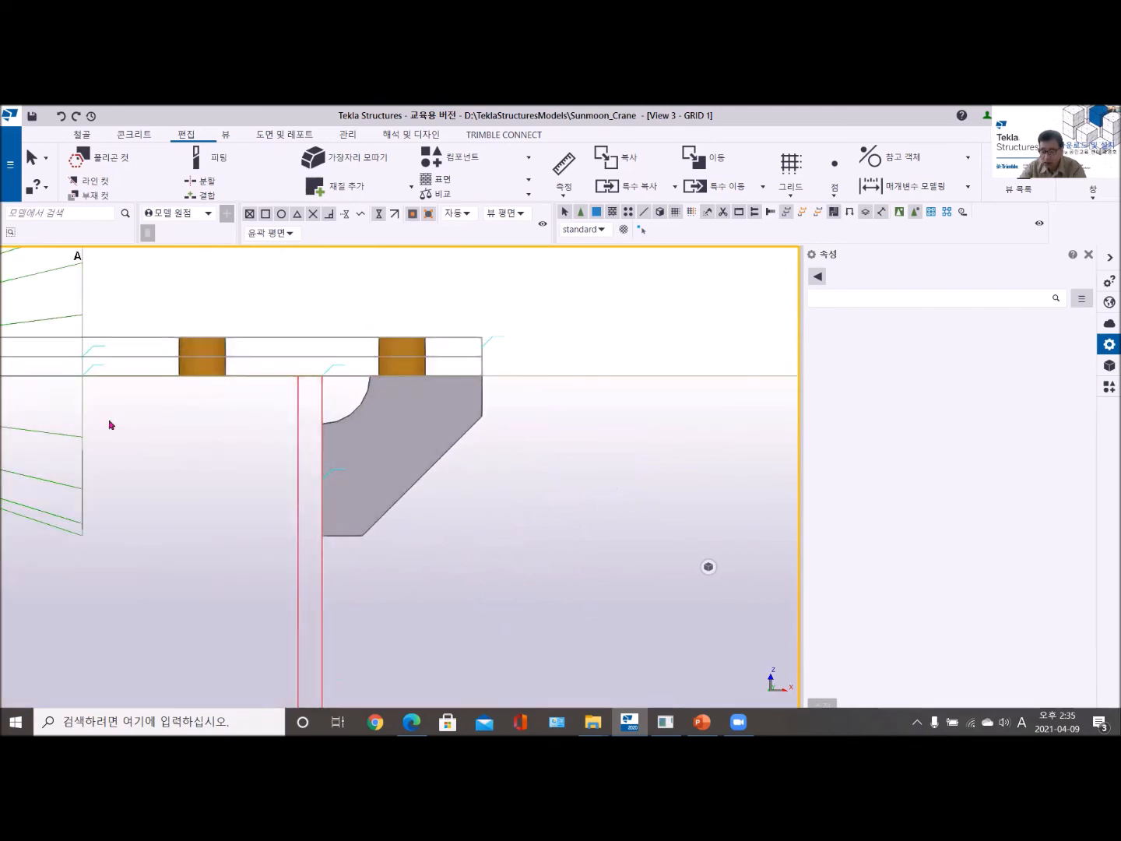
scroll(109, 424, "down", 2)
middle_click_drag(110, 424, 389, 411)
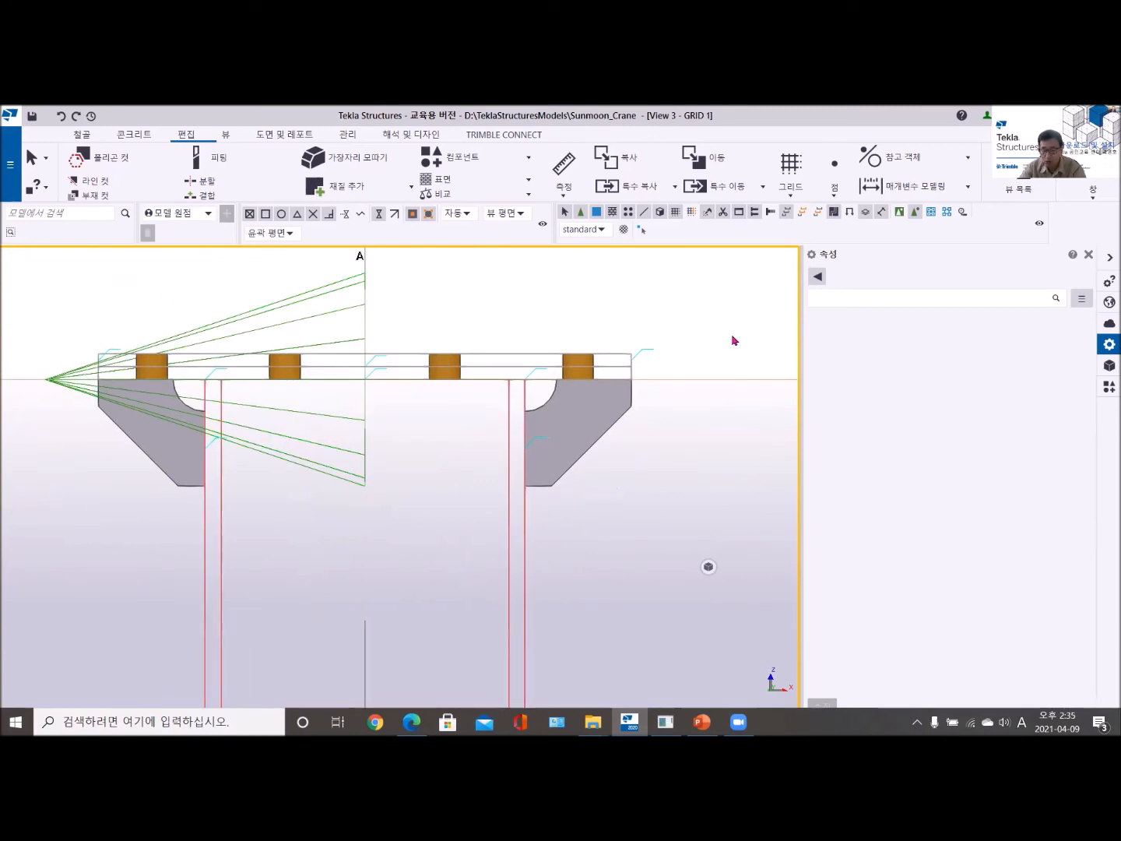
scroll(499, 396, "up", 3)
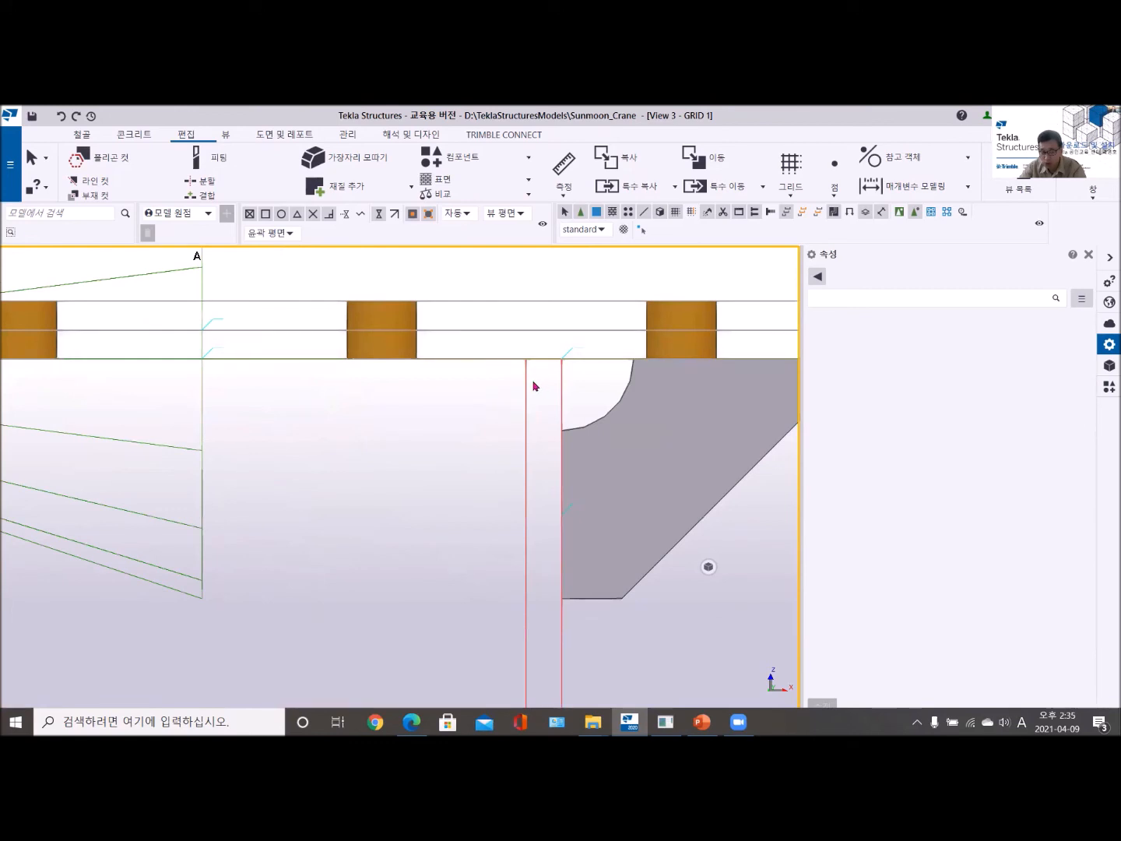
scroll(533, 385, "down", 4)
middle_click_drag(658, 403, 544, 345)
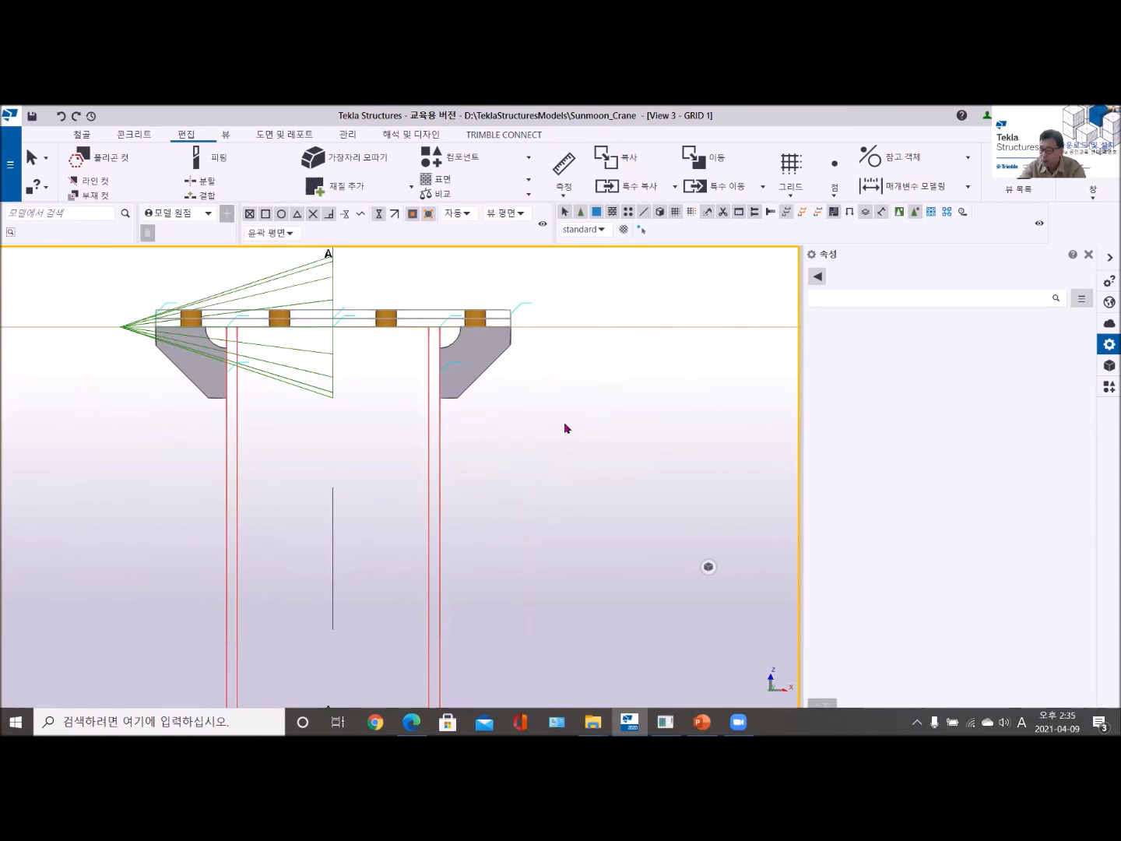
- Give the inner lower corners of both stiffeners at the A-1 column base an arc chamfer (호) with a 30 mm radius
scroll(566, 427, "down", 4)
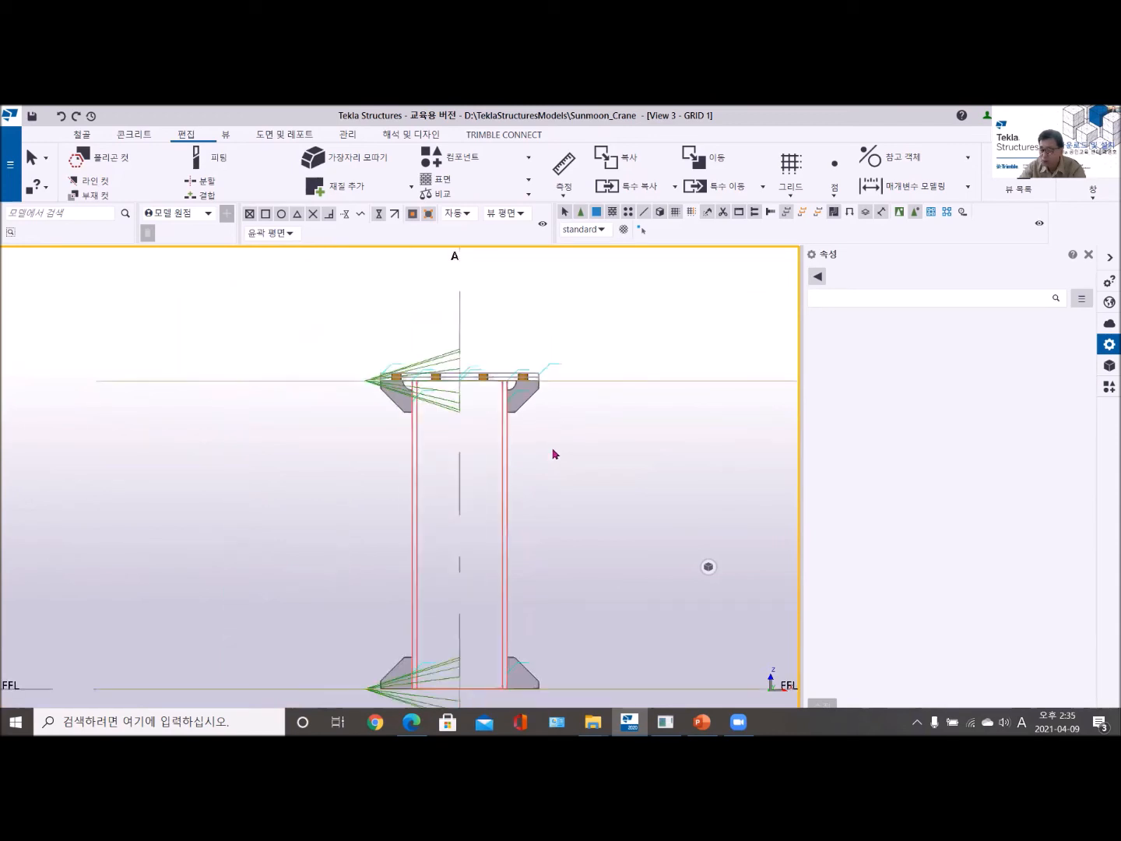
scroll(525, 457, "up", 4)
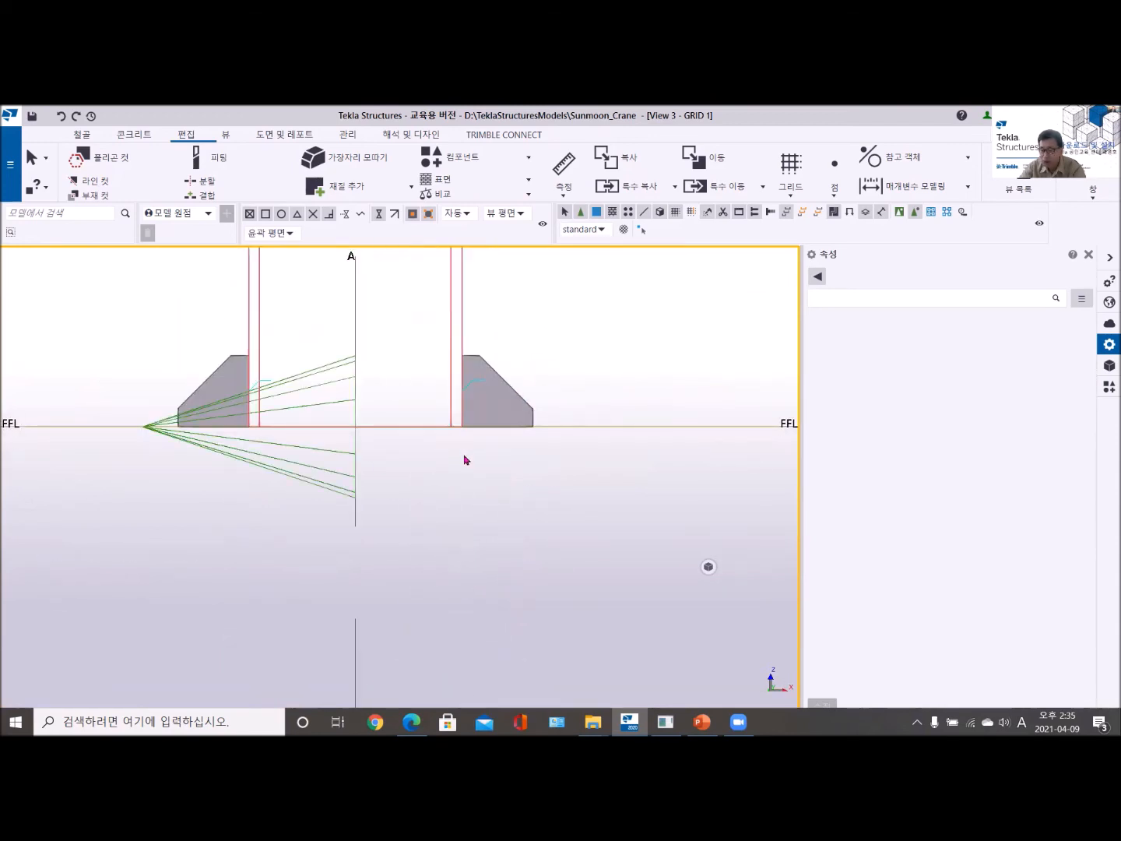
scroll(428, 564, "down", 4)
scroll(425, 571, "up", 4)
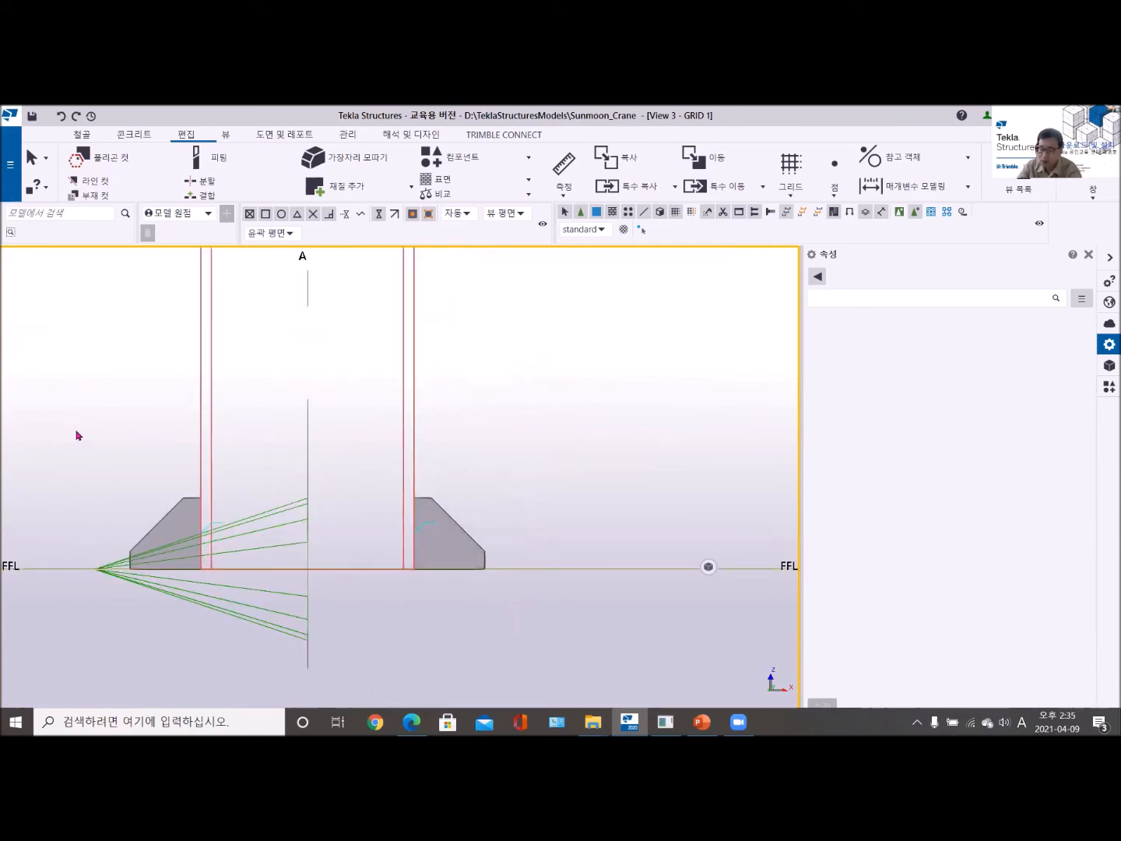
left_click_drag(76, 430, 540, 619)
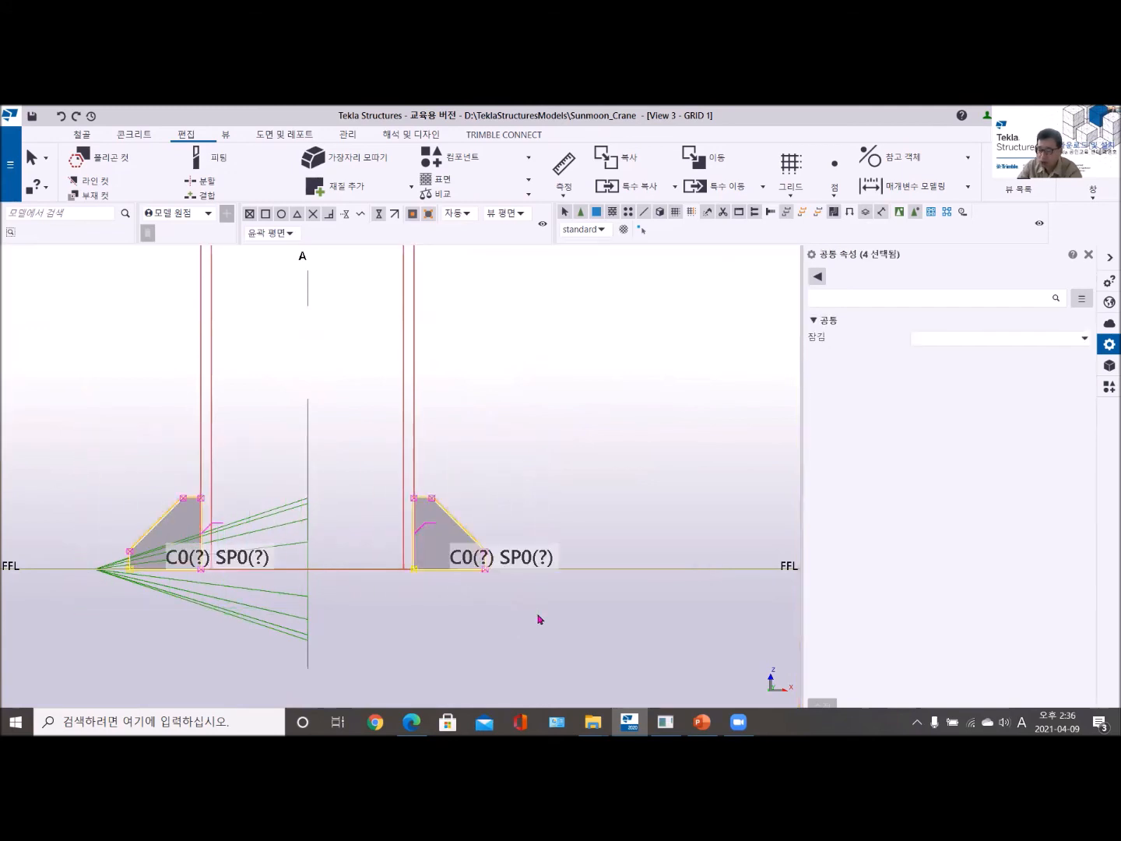
scroll(320, 613, "up", 3)
scroll(319, 614, "down", 2)
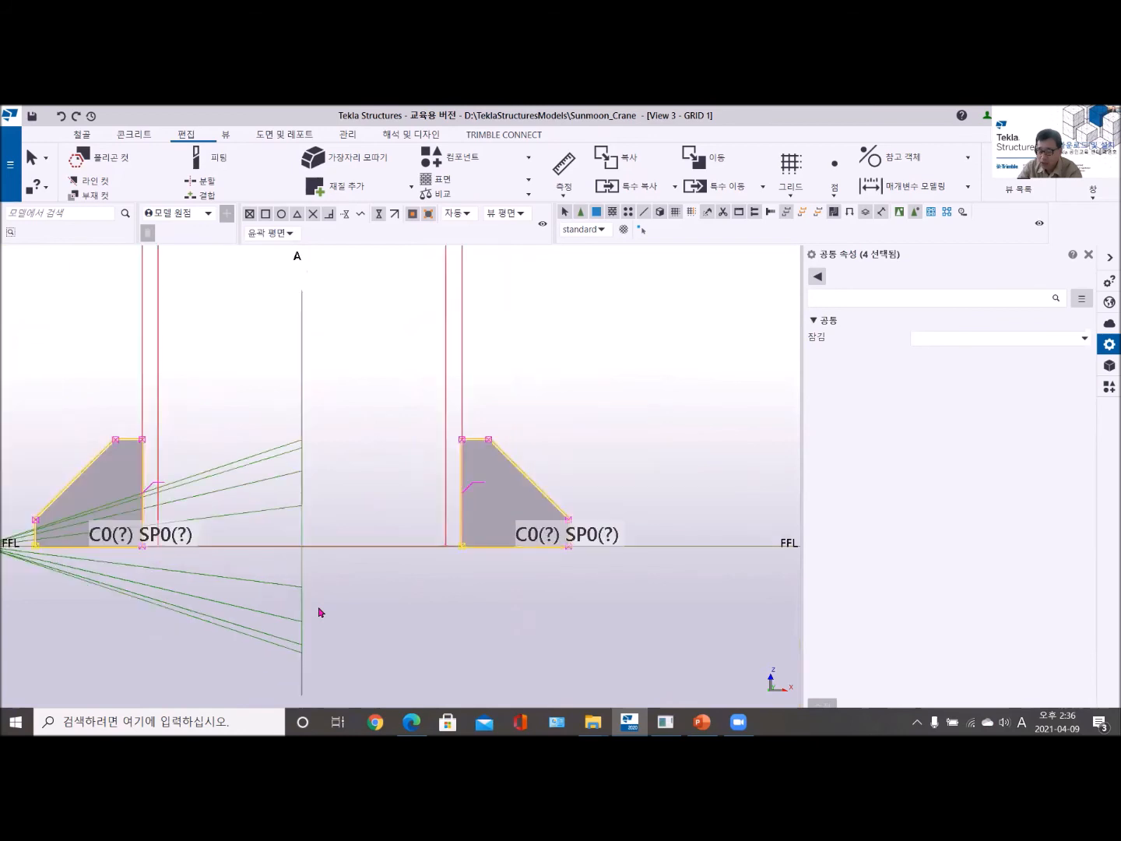
left_click_drag(123, 529, 492, 574)
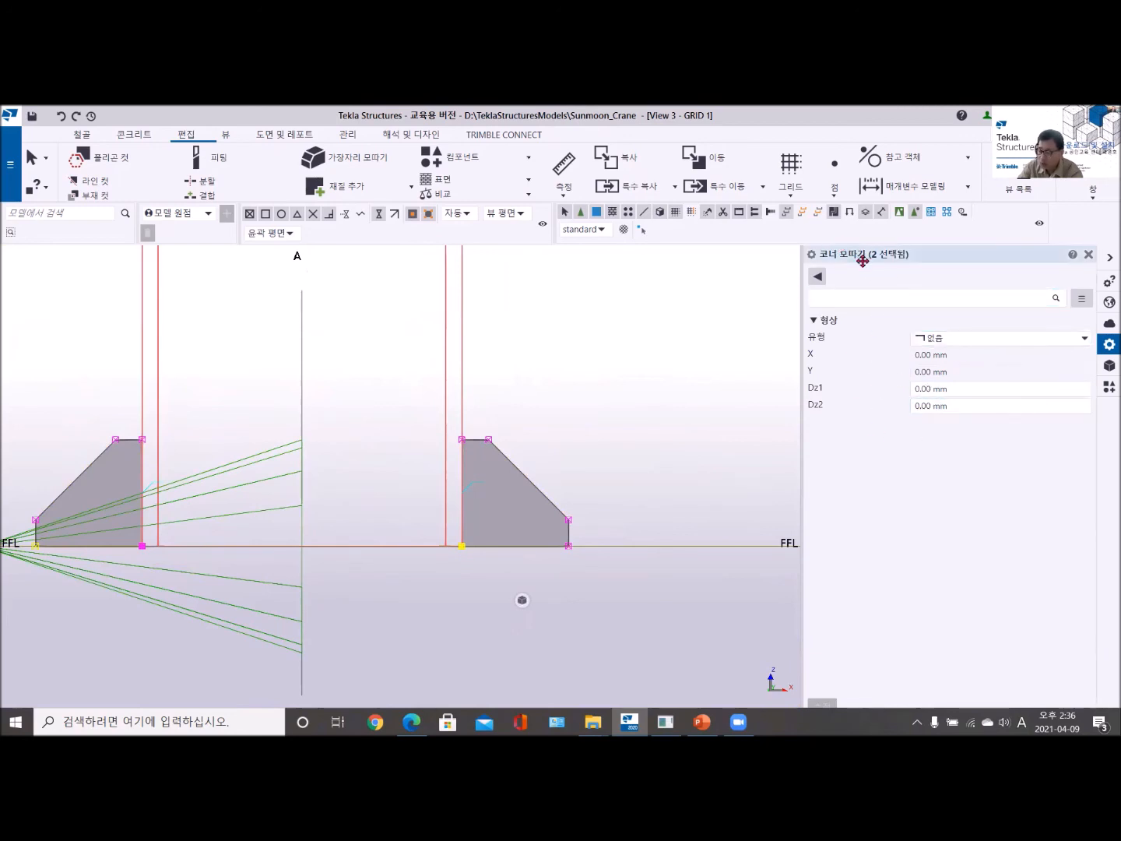
left_click(817, 276)
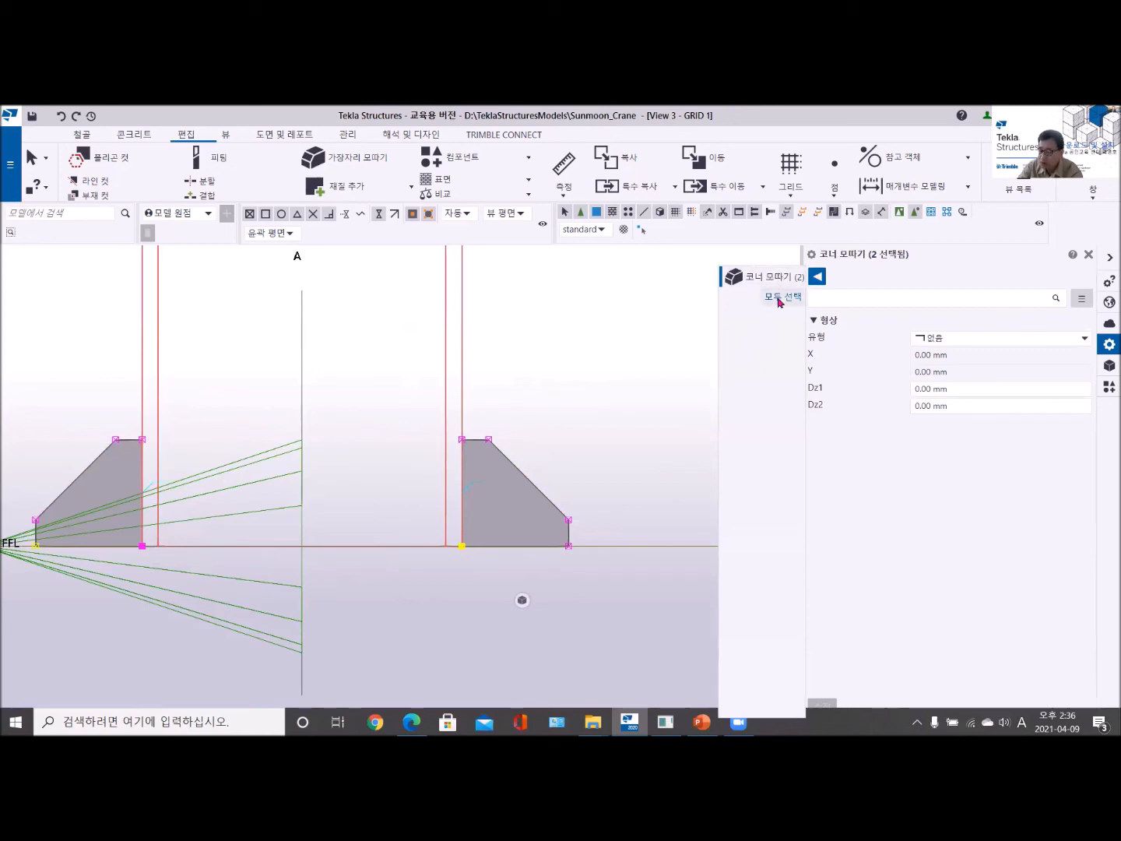
left_click(973, 345)
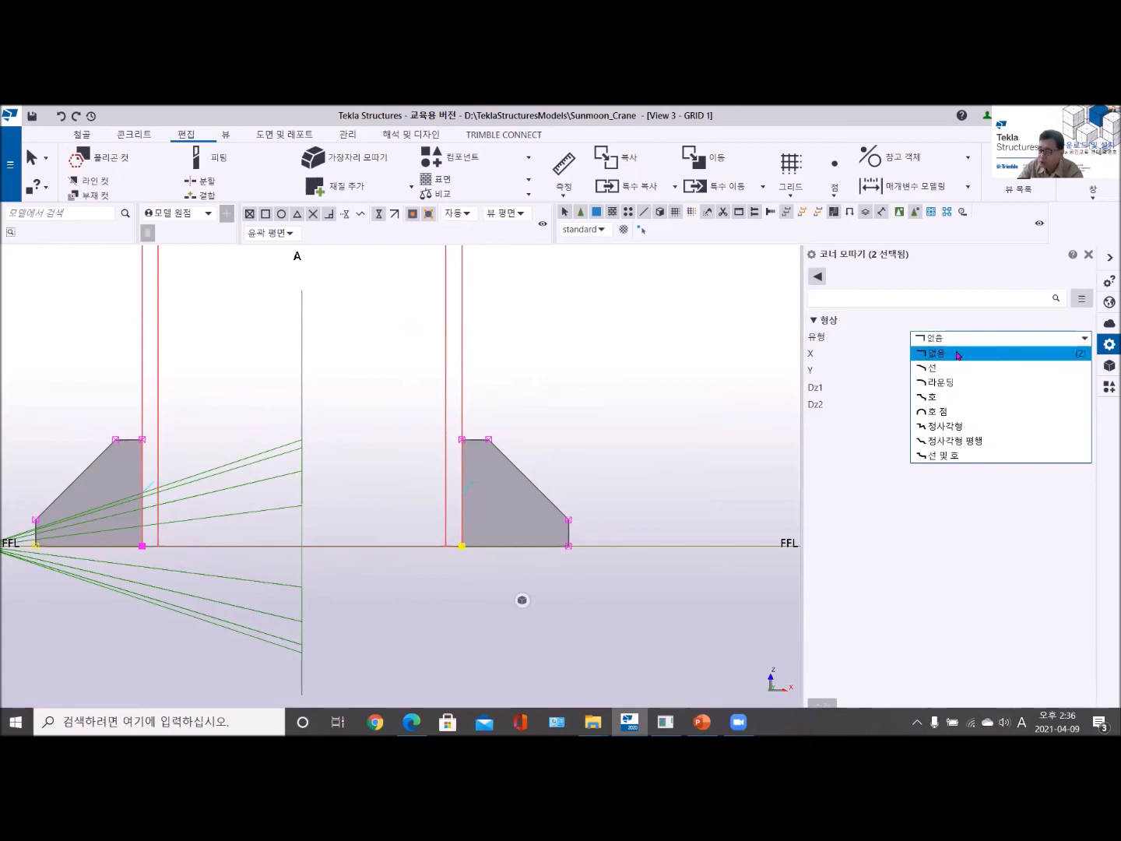
left_click(952, 396)
left_click(961, 355)
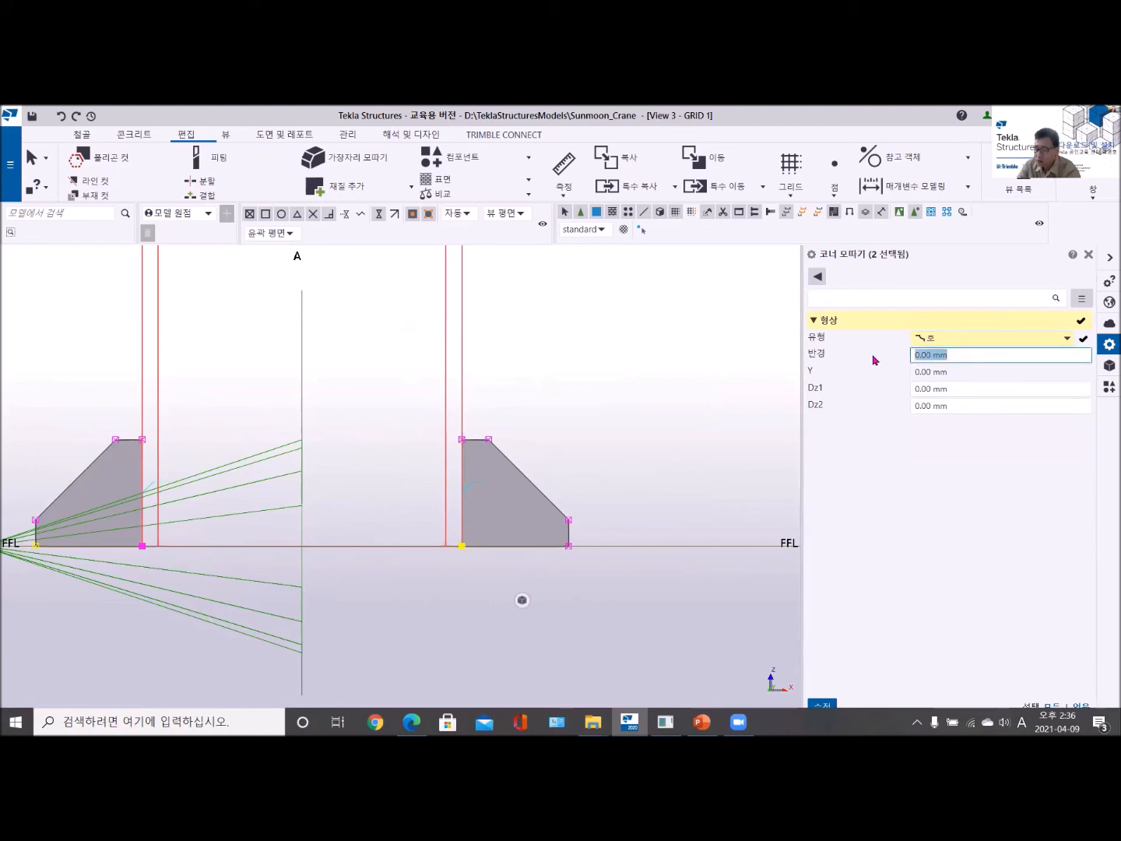
type("30")
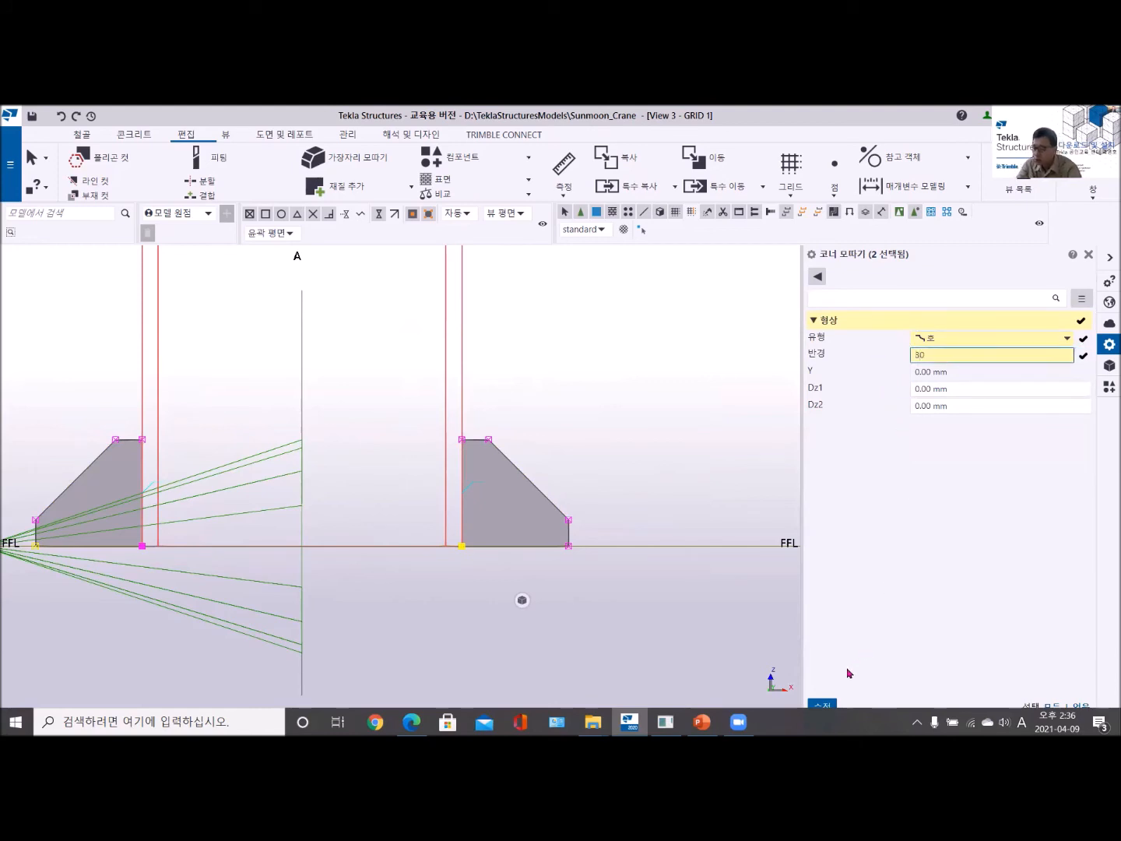
left_click(823, 705)
left_click(508, 588)
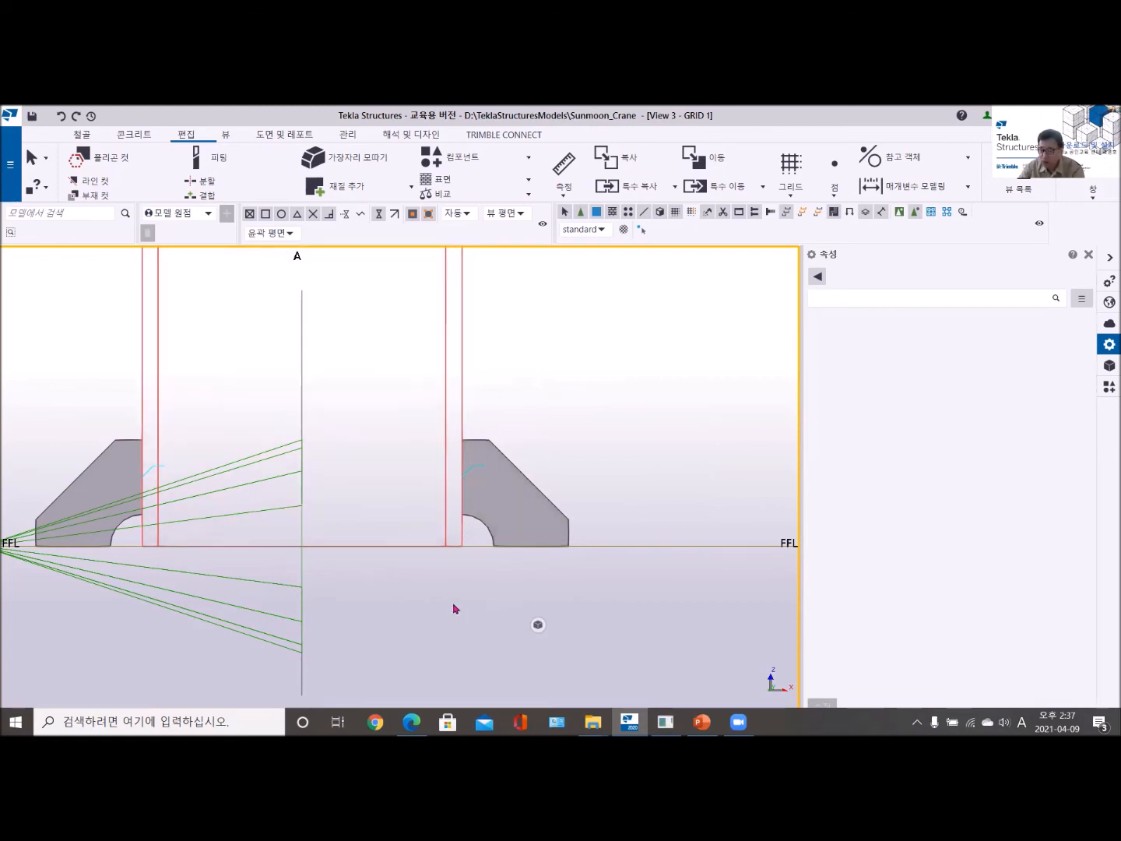
- Examine the chamfered stiffeners at both column ends in GRID 1, and the whole frame in the 3D view
scroll(433, 590, "down", 4)
scroll(433, 590, "down", 2)
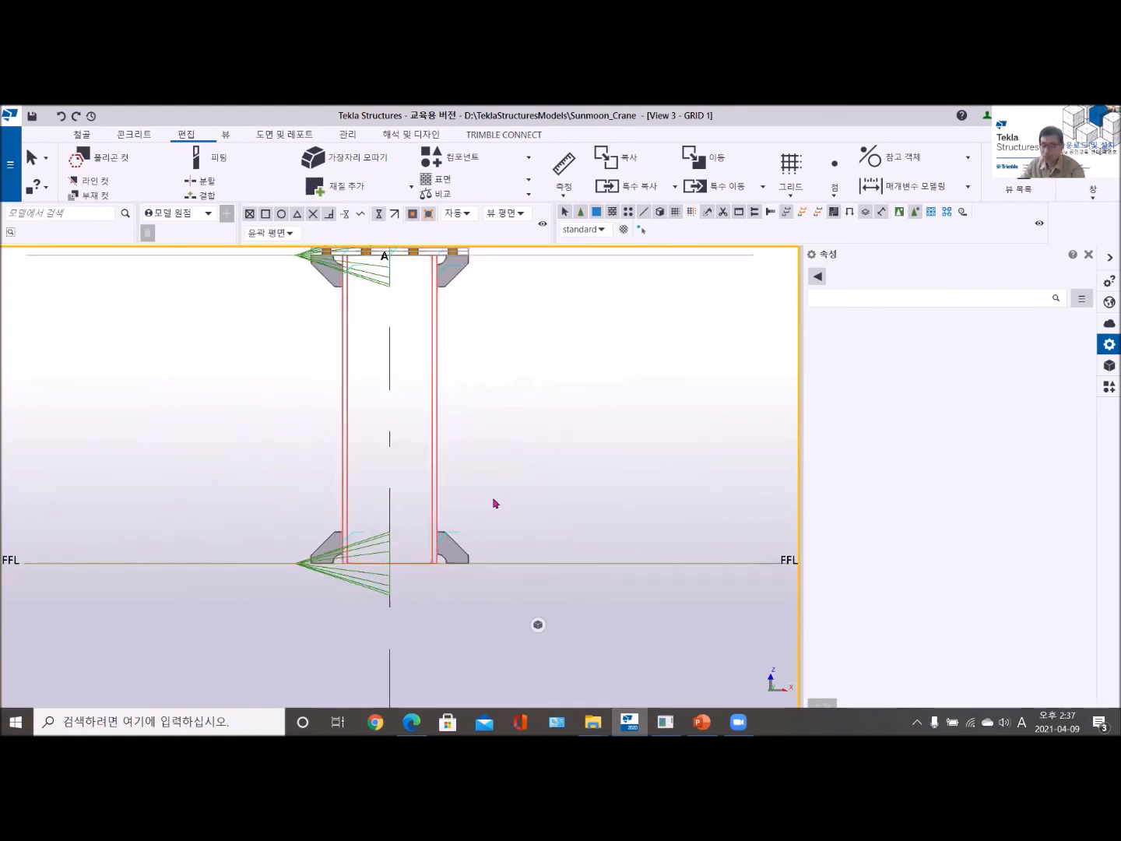
middle_click_drag(496, 503, 451, 597)
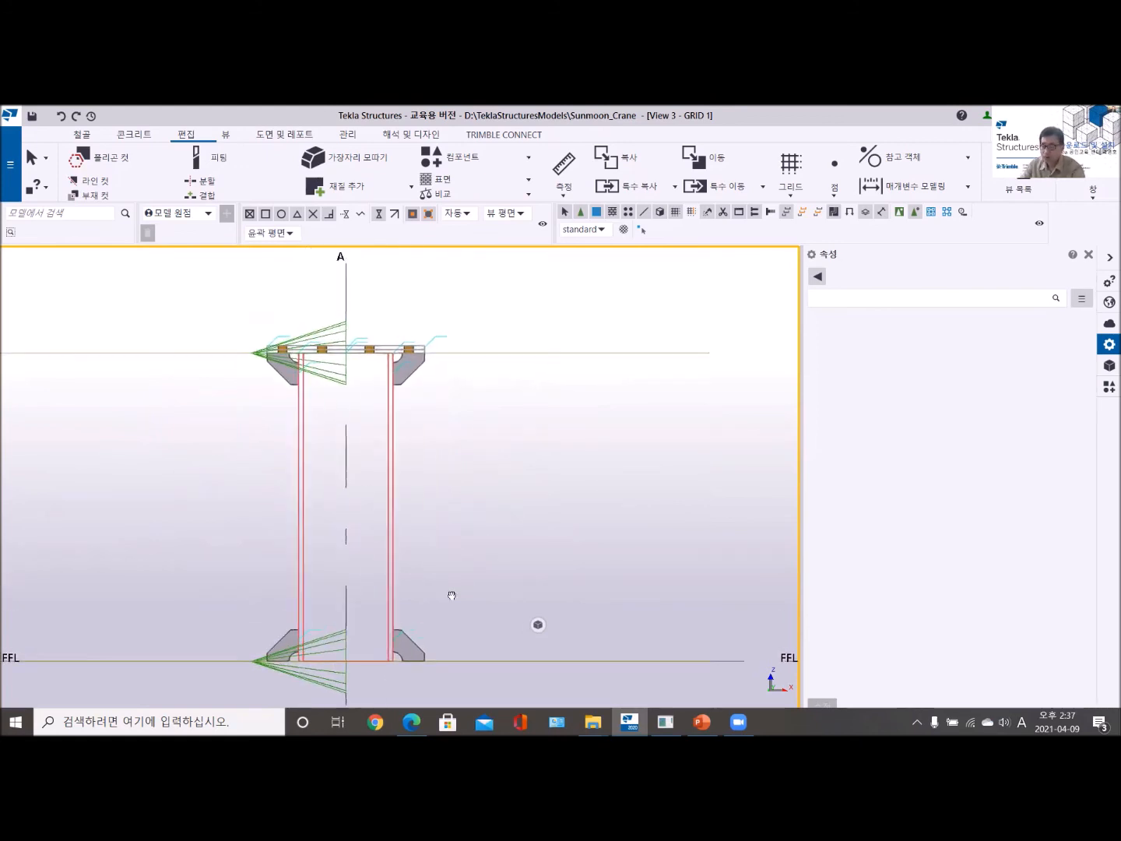
left_click(1093, 194)
left_click(1078, 295)
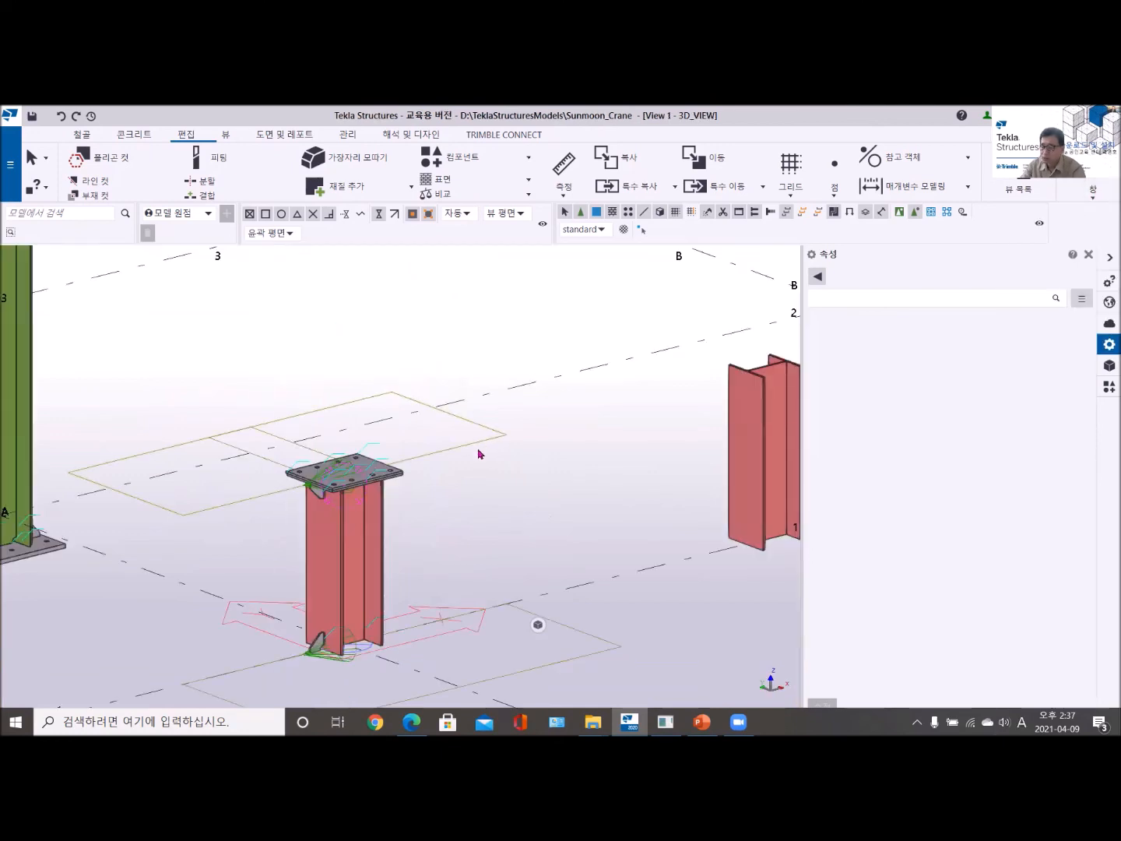
scroll(477, 449, "down", 4)
middle_click_drag(442, 429, 391, 559)
middle_click_drag(396, 363, 319, 567)
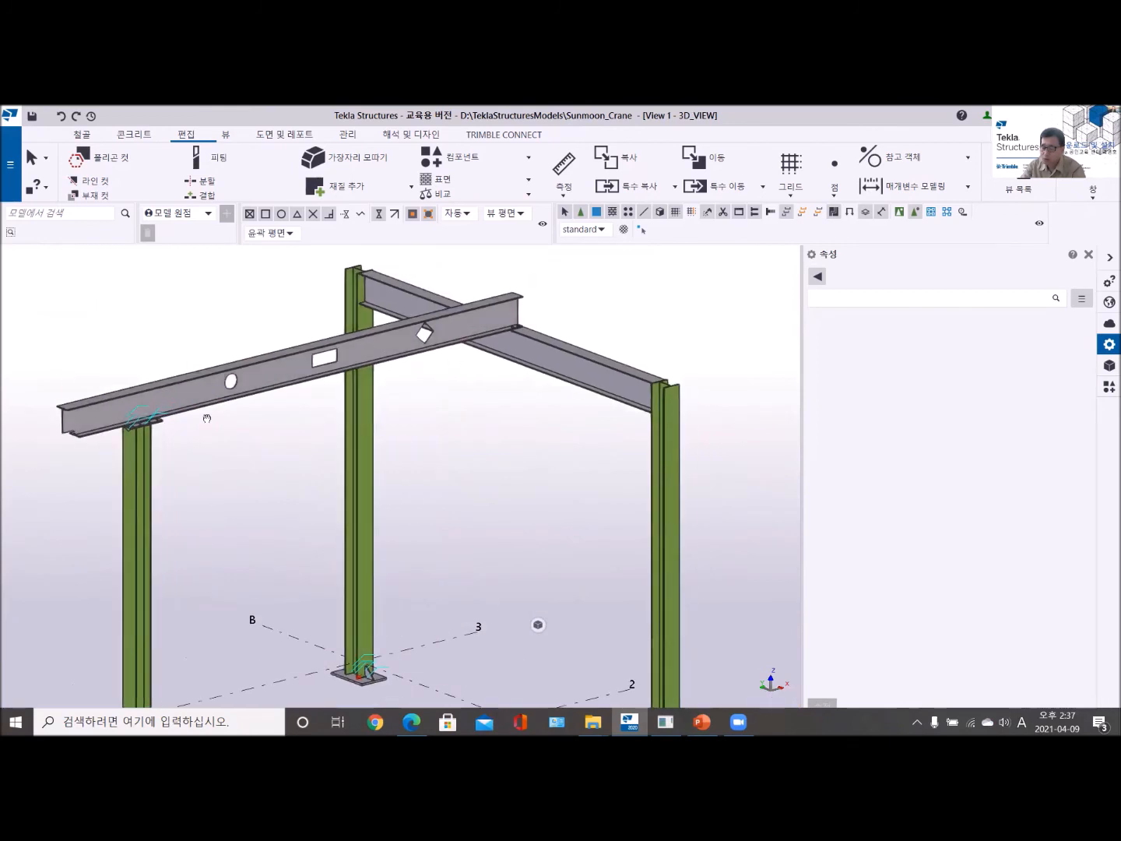
scroll(182, 433, "up", 5)
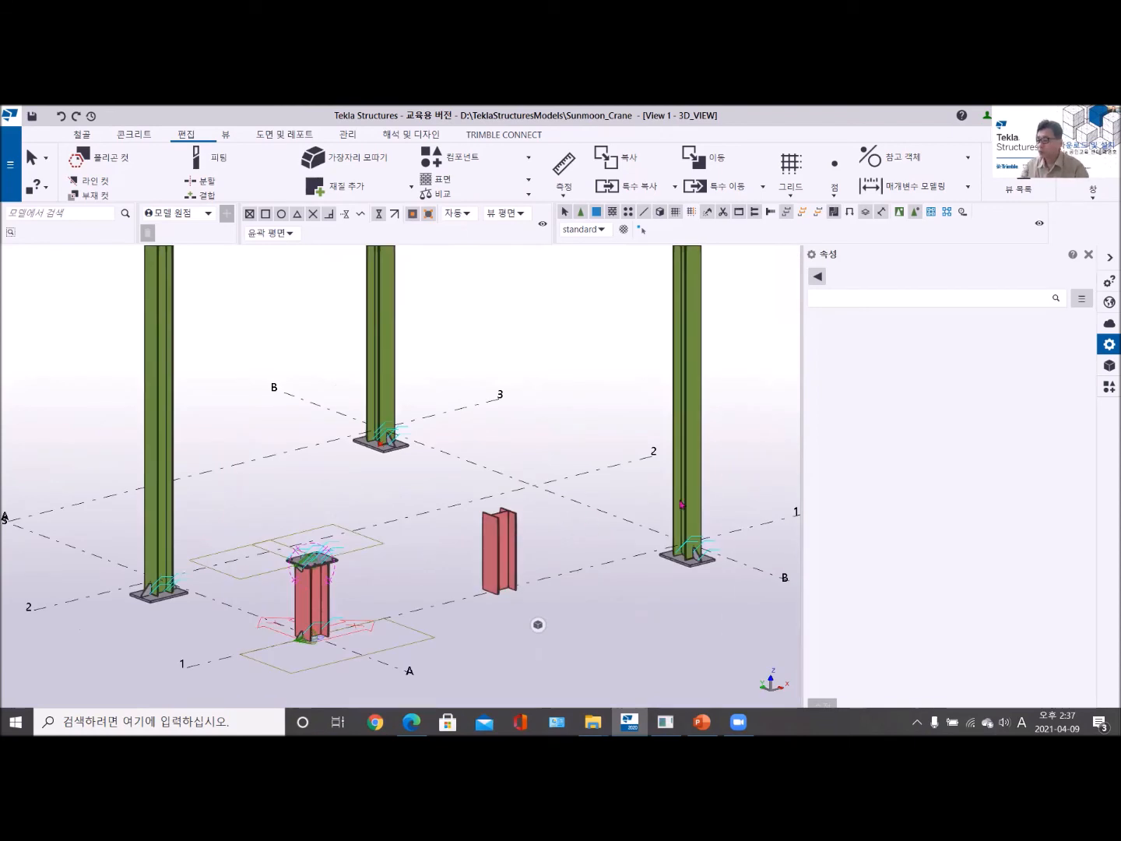
- Search the applications and components catalog for "base"
left_click(1108, 392)
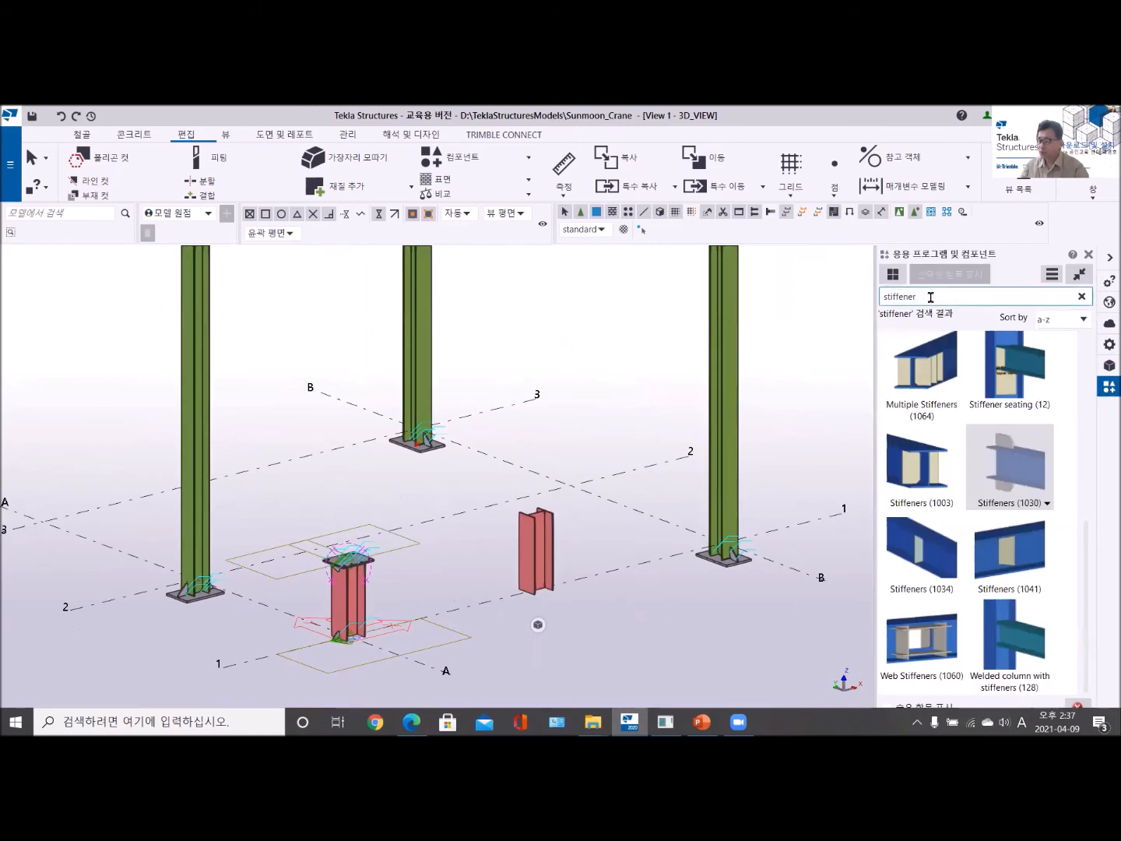
key("BackSpace")
key("BackSpace")
key("BackSpace")
key("BackSpace")
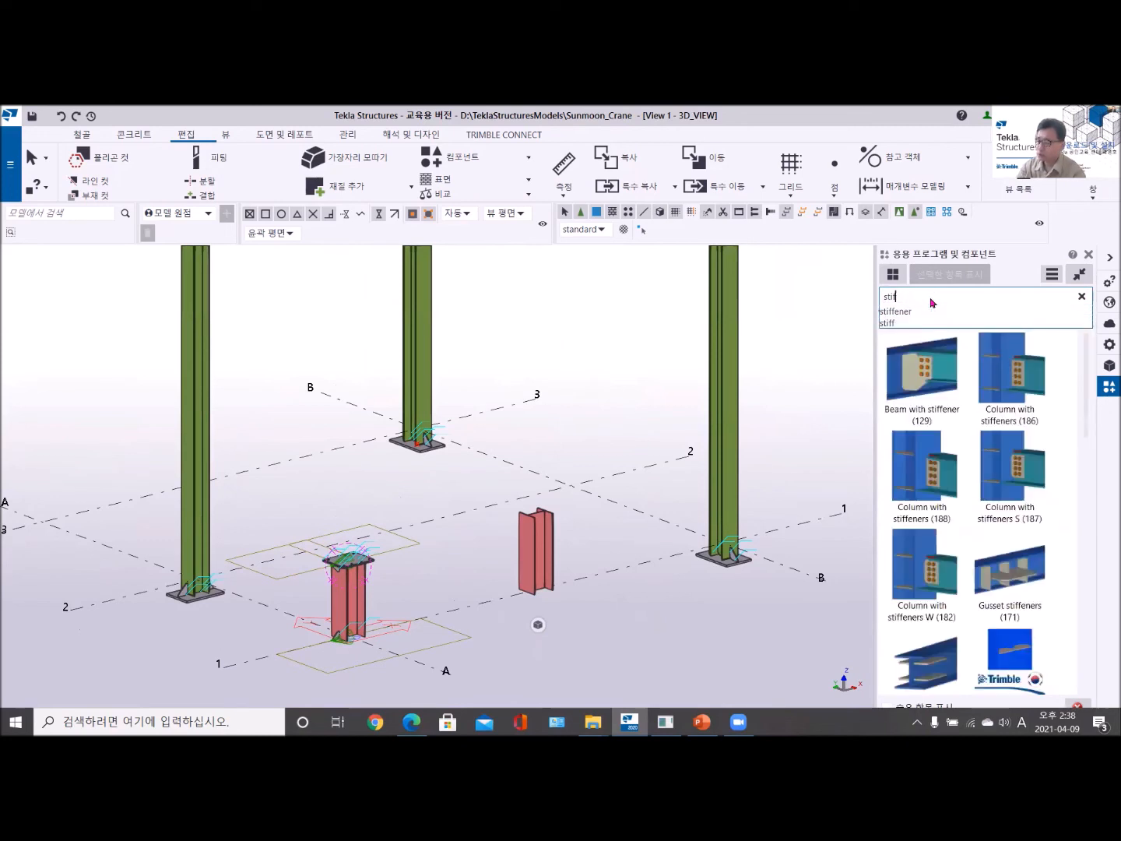
key("BackSpace")
key("BackSpace")
key("BackSpace")
key("BackSpace")
type("ba")
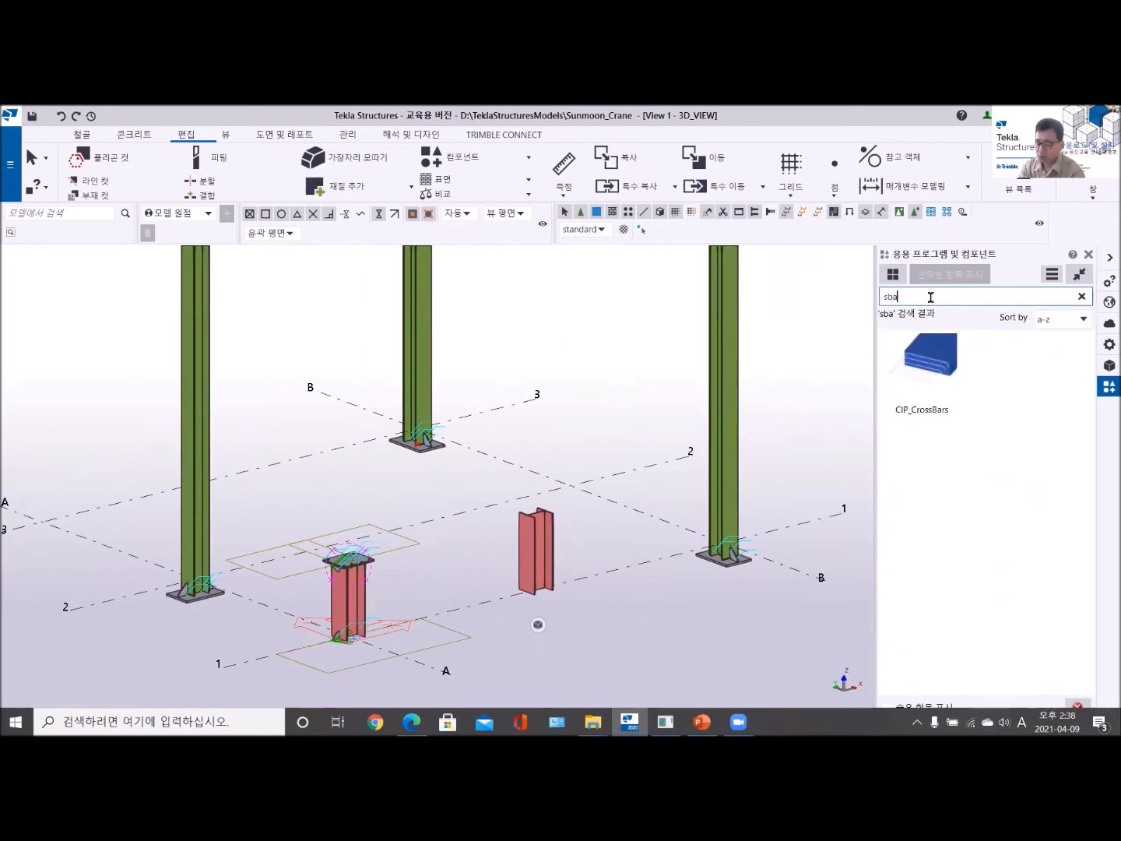
type("se")
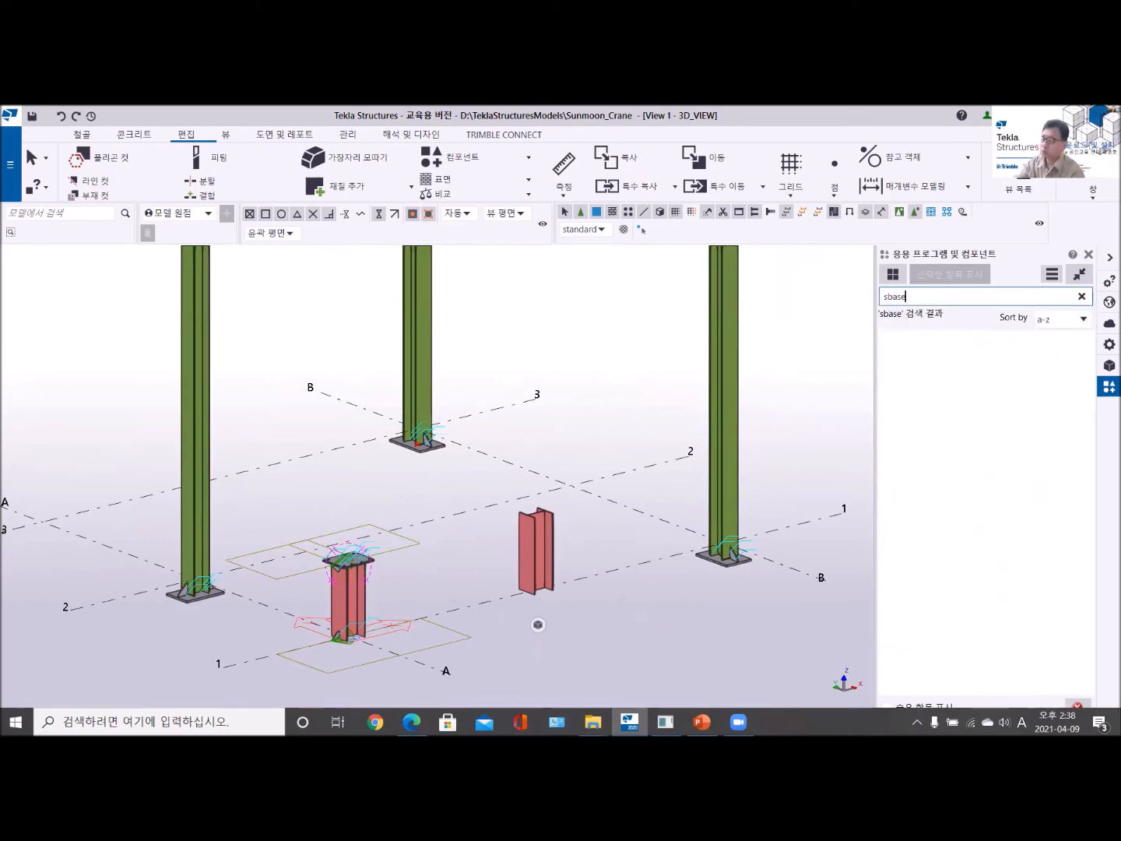
key("BackSpace")
key("BackSpace")
key("BackSpace")
key("BackSpace")
key("BackSpace")
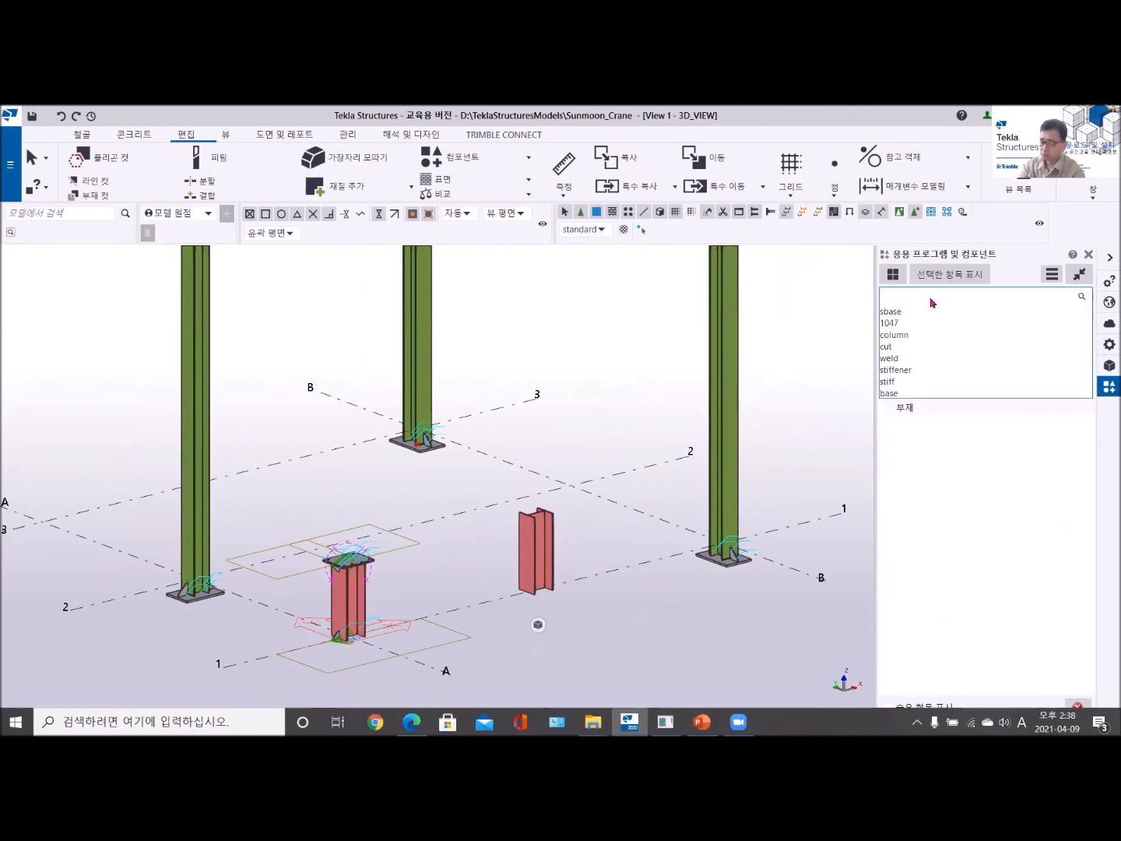
type("base")
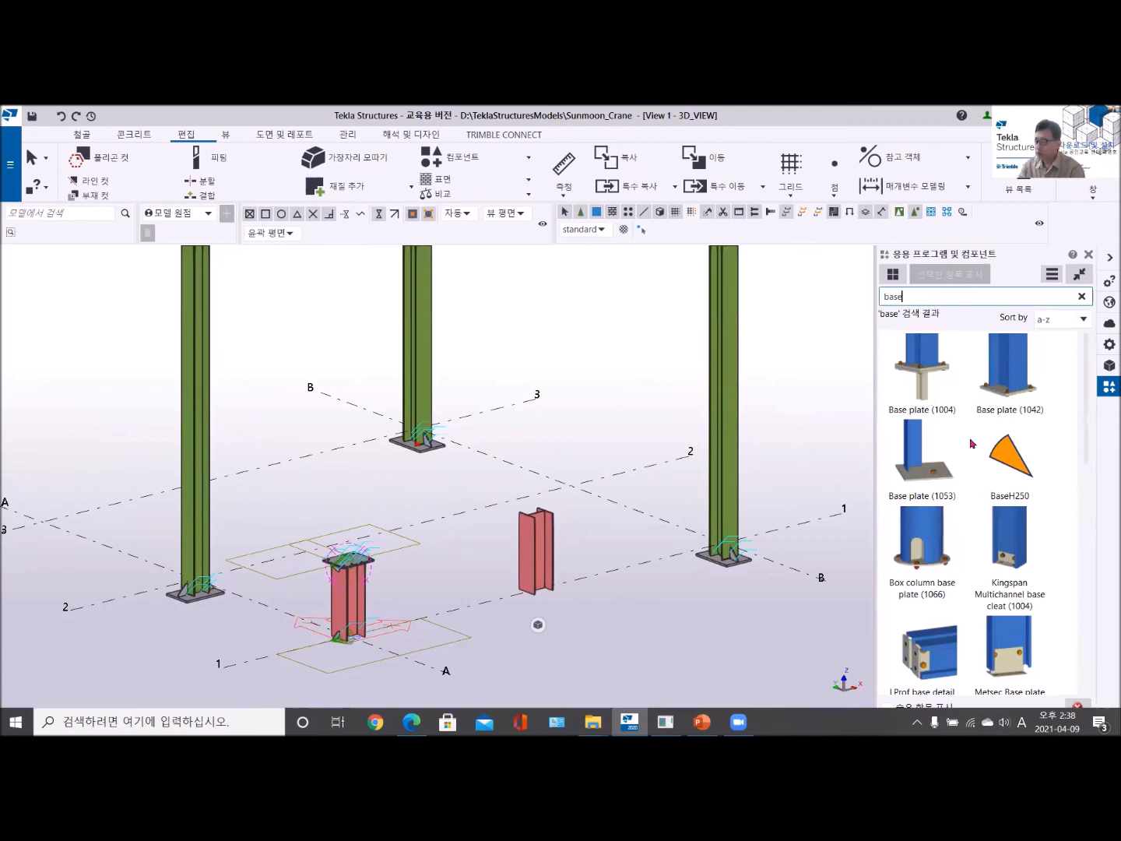
- Place U.S. Base plate (1047) at the lower end of the bare red column on grid line 1 between A and B
scroll(970, 444, "down", 1)
scroll(971, 443, "down", 5)
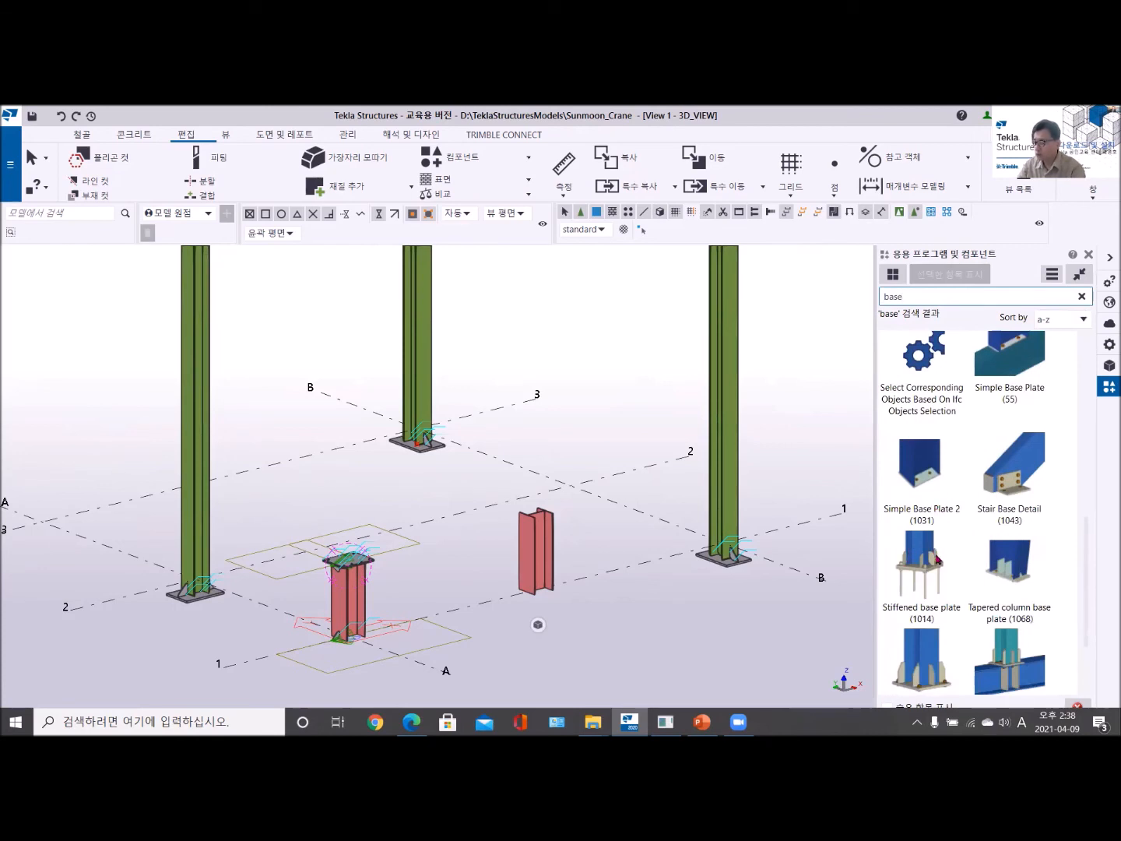
scroll(990, 546, "down", 1)
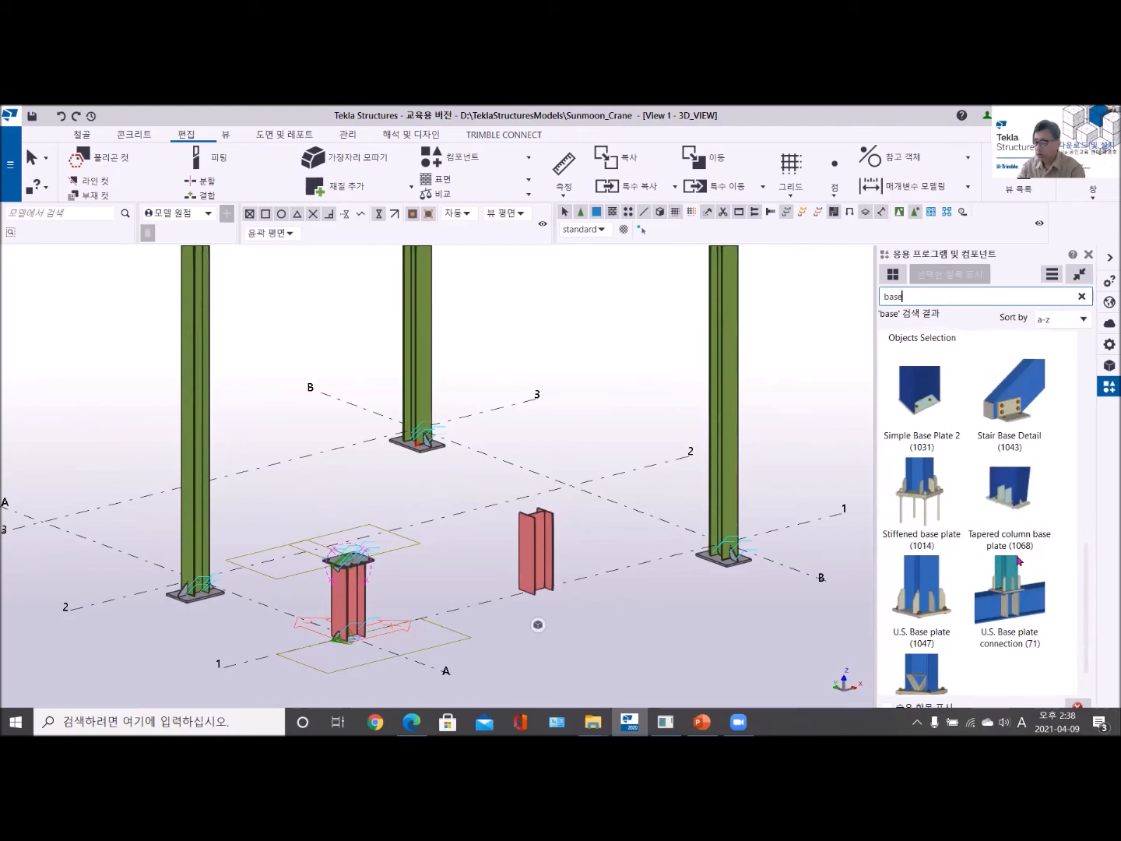
scroll(1018, 559, "down", 1)
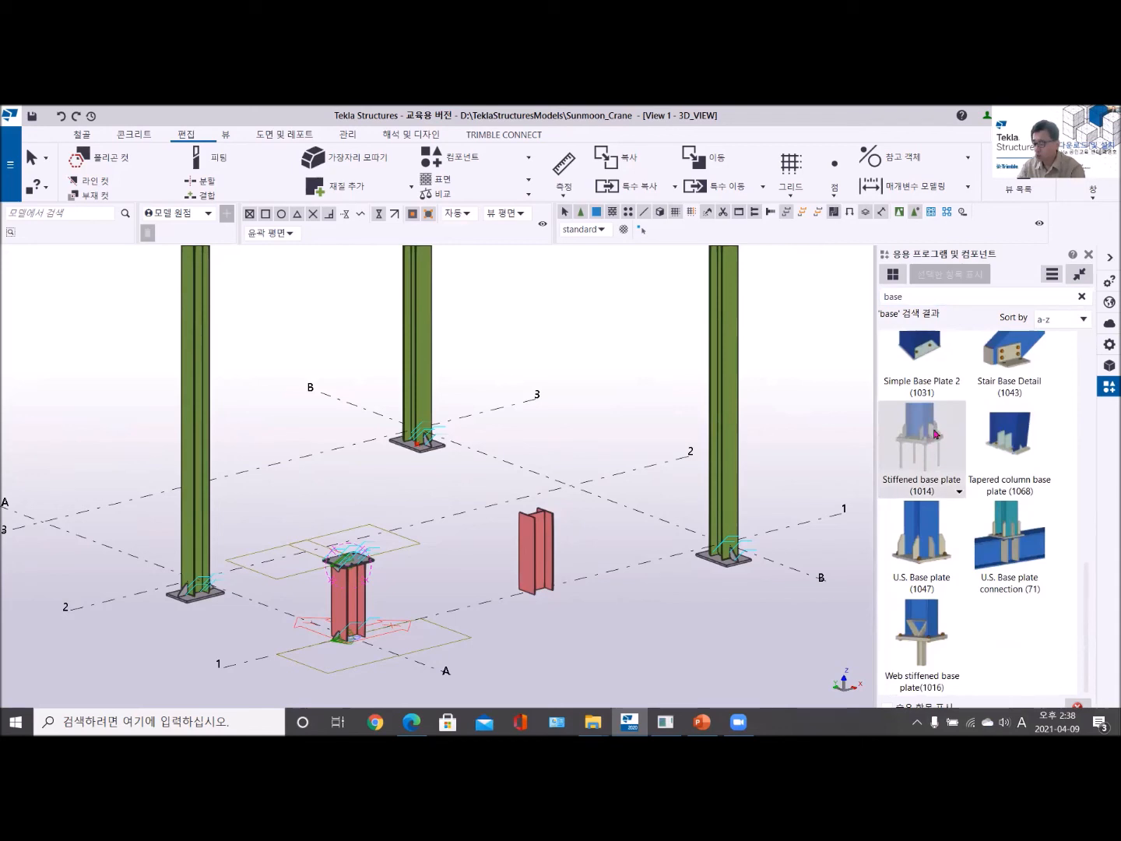
left_click(920, 552)
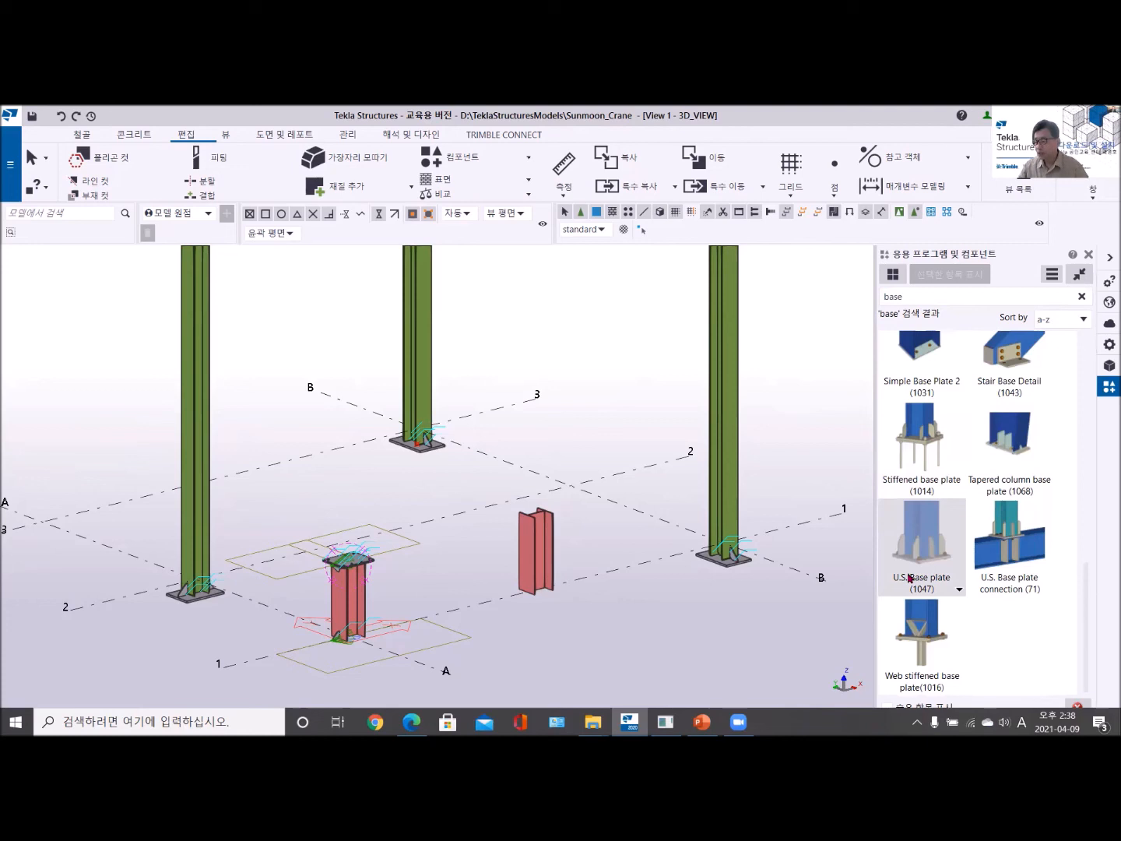
scroll(1055, 503, "up", 10)
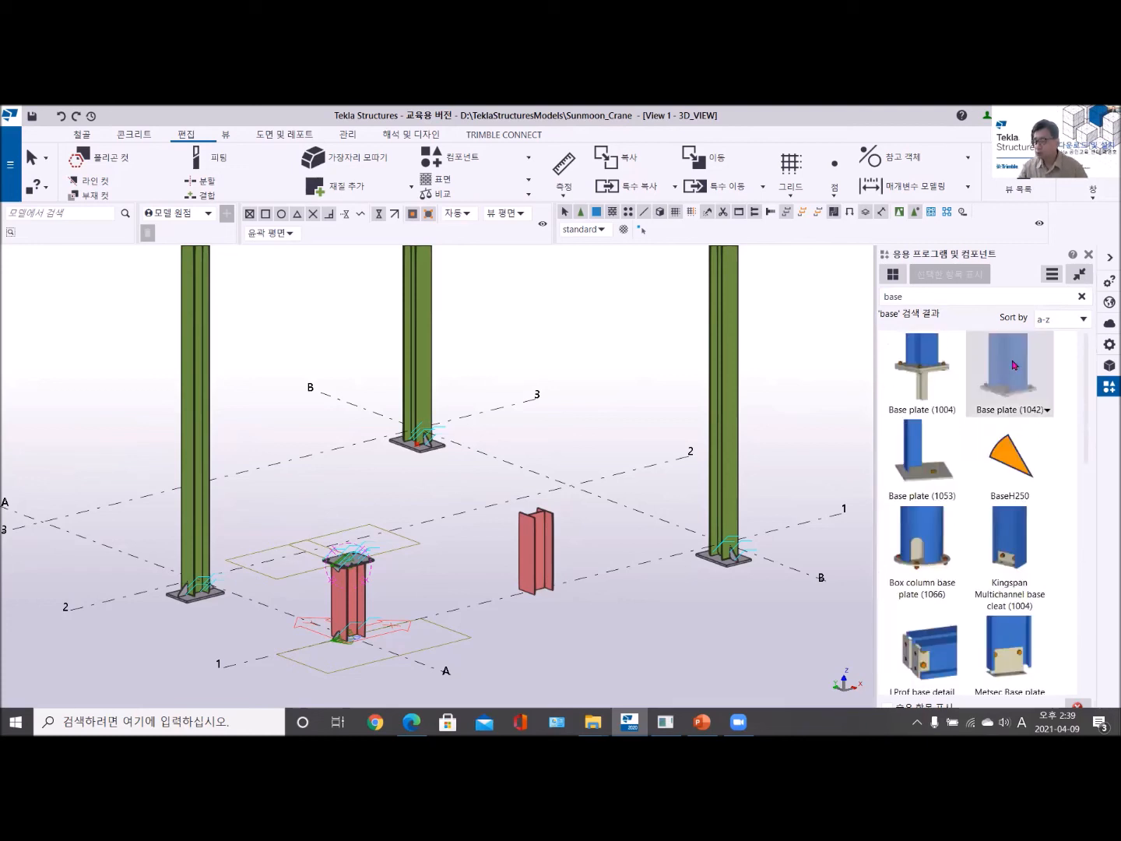
scroll(1005, 503, "down", 6)
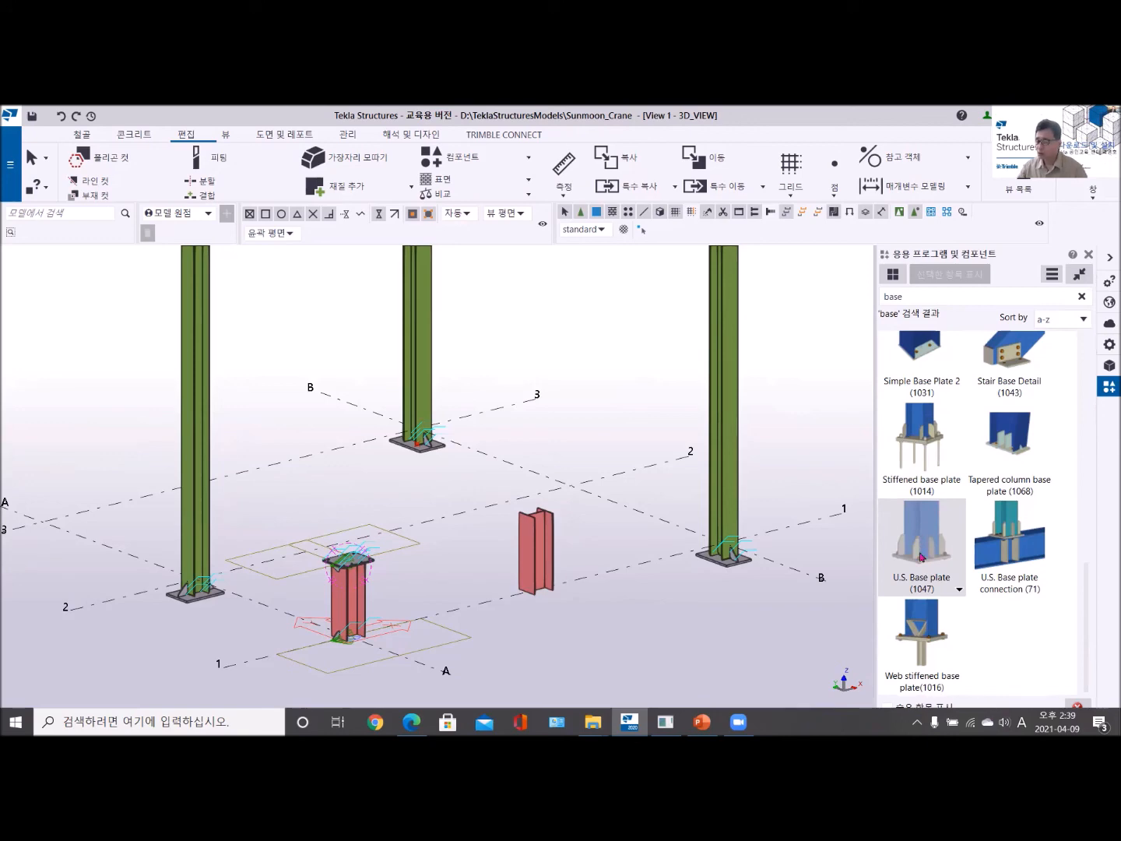
scroll(536, 619, "up", 1)
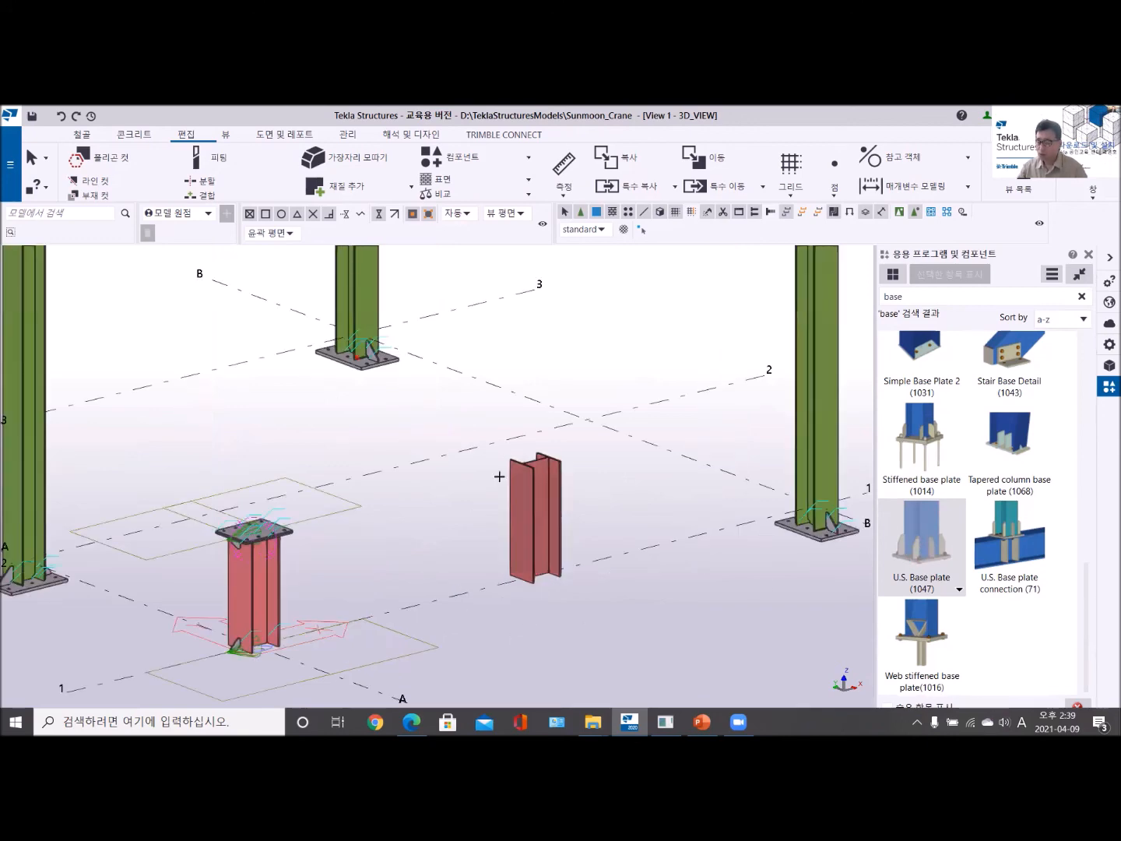
scroll(465, 499, "up", 1)
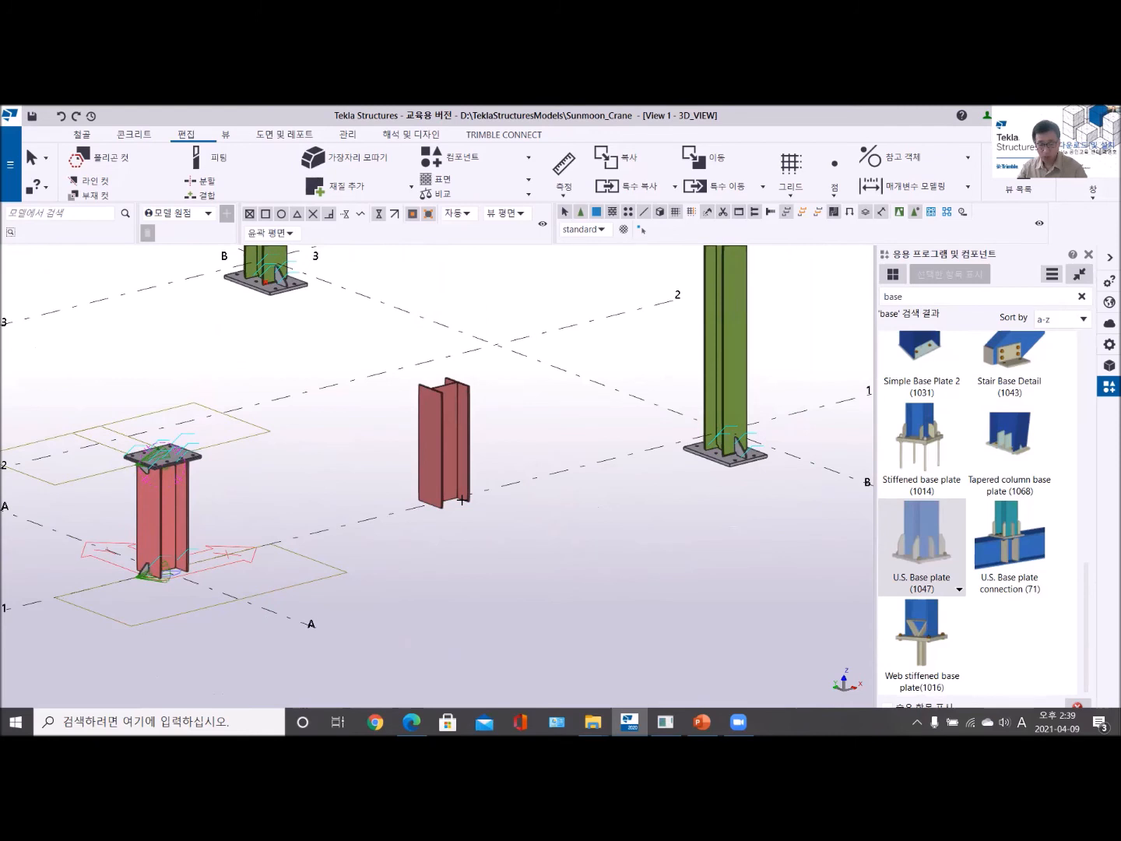
scroll(462, 500, "up", 2)
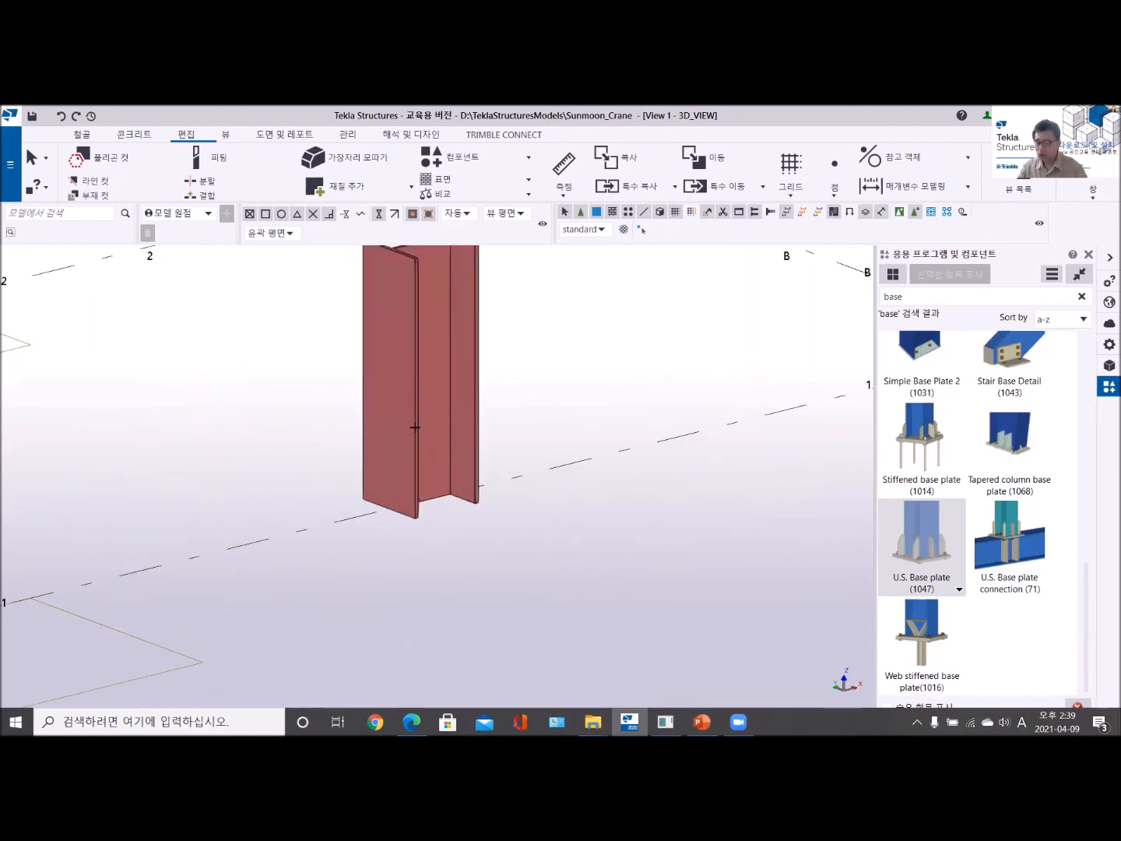
left_click(426, 506)
scroll(378, 515, "up", 3)
right_click(615, 346)
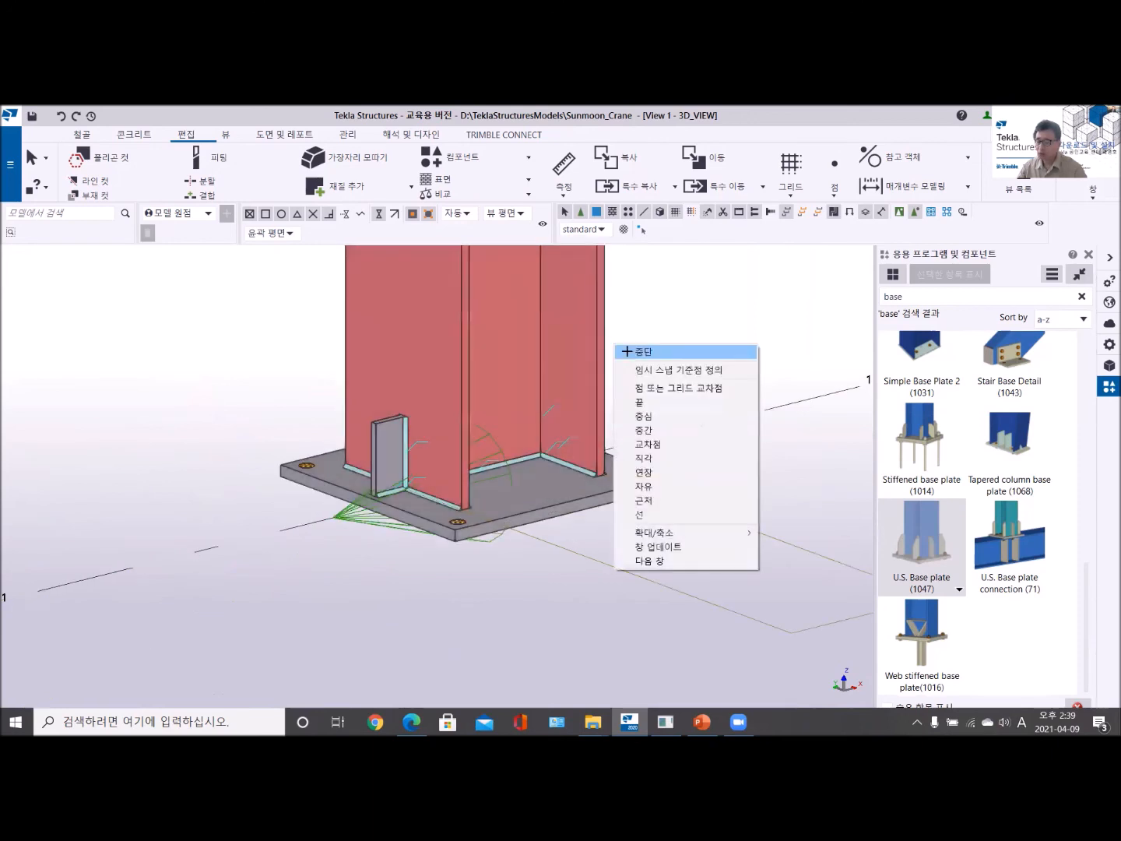
left_click(640, 351)
- Load the standard settings into the newly placed U.S. Base plate (1047) component and apply them to the column base
left_click(337, 527)
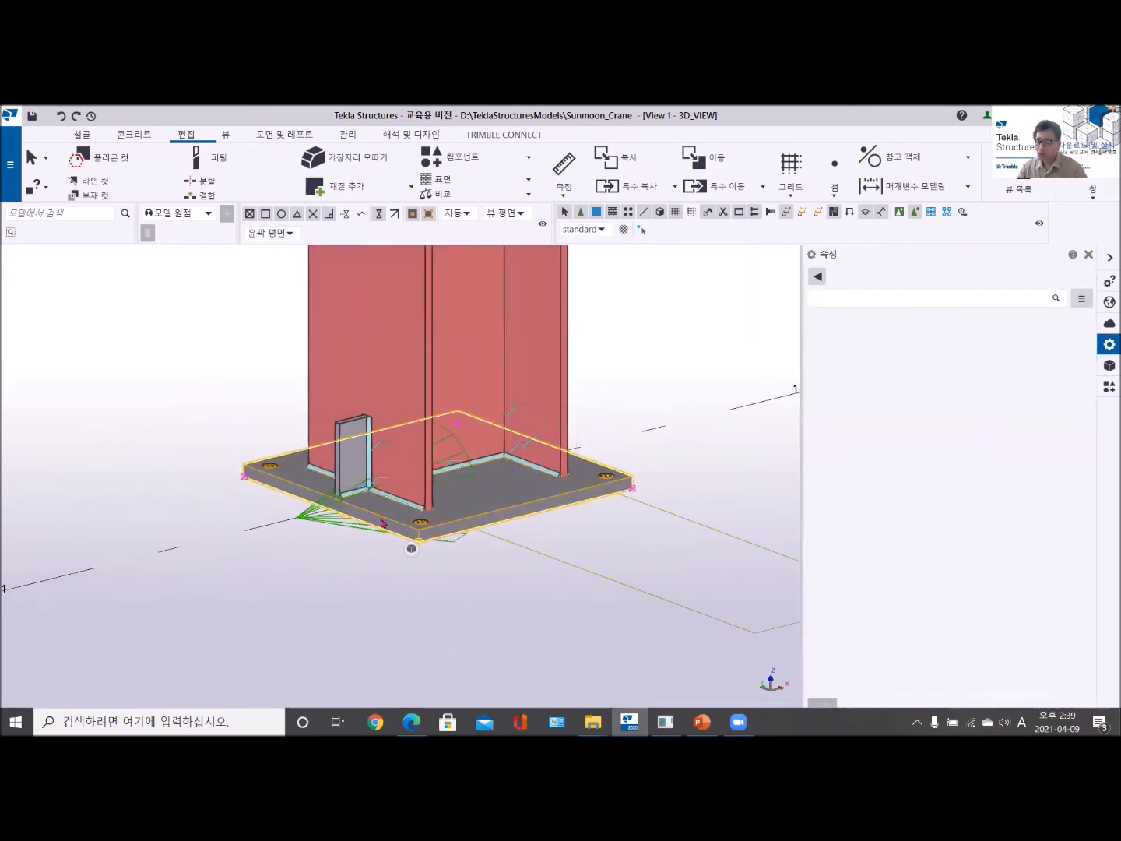
double_click(338, 527)
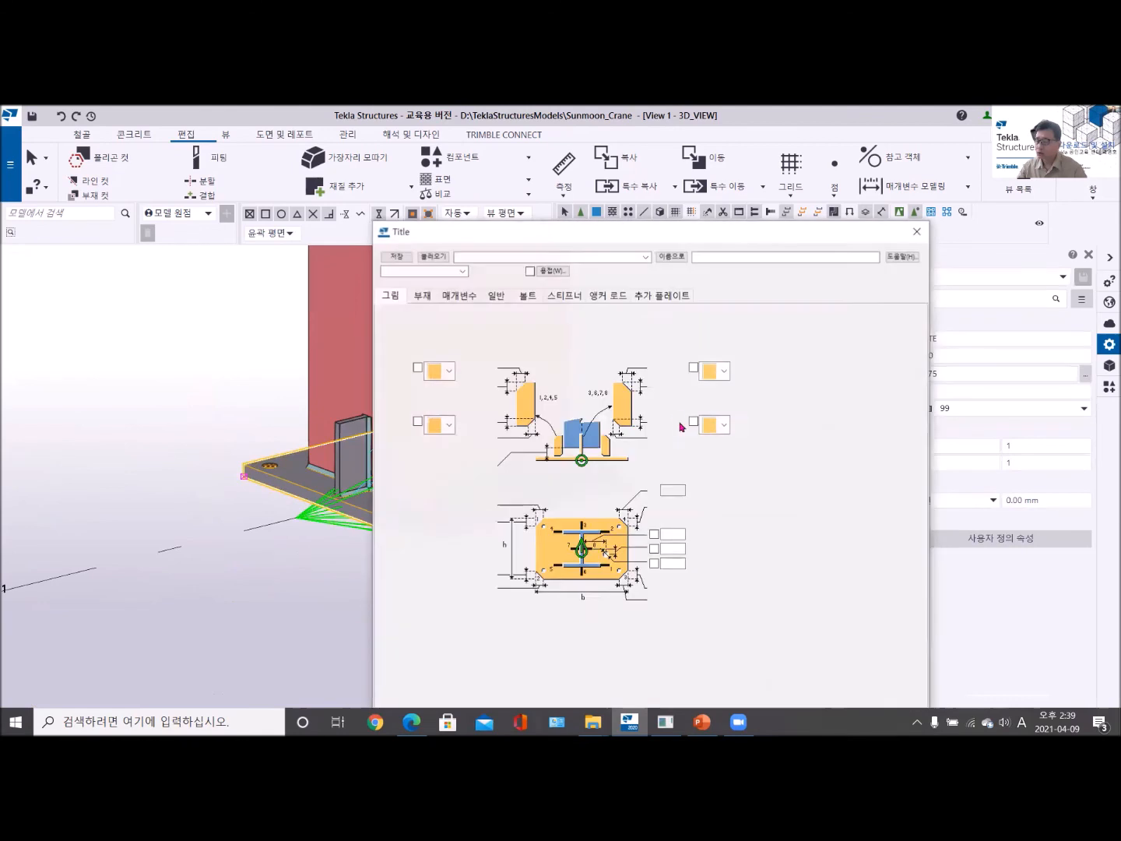
left_click(432, 239)
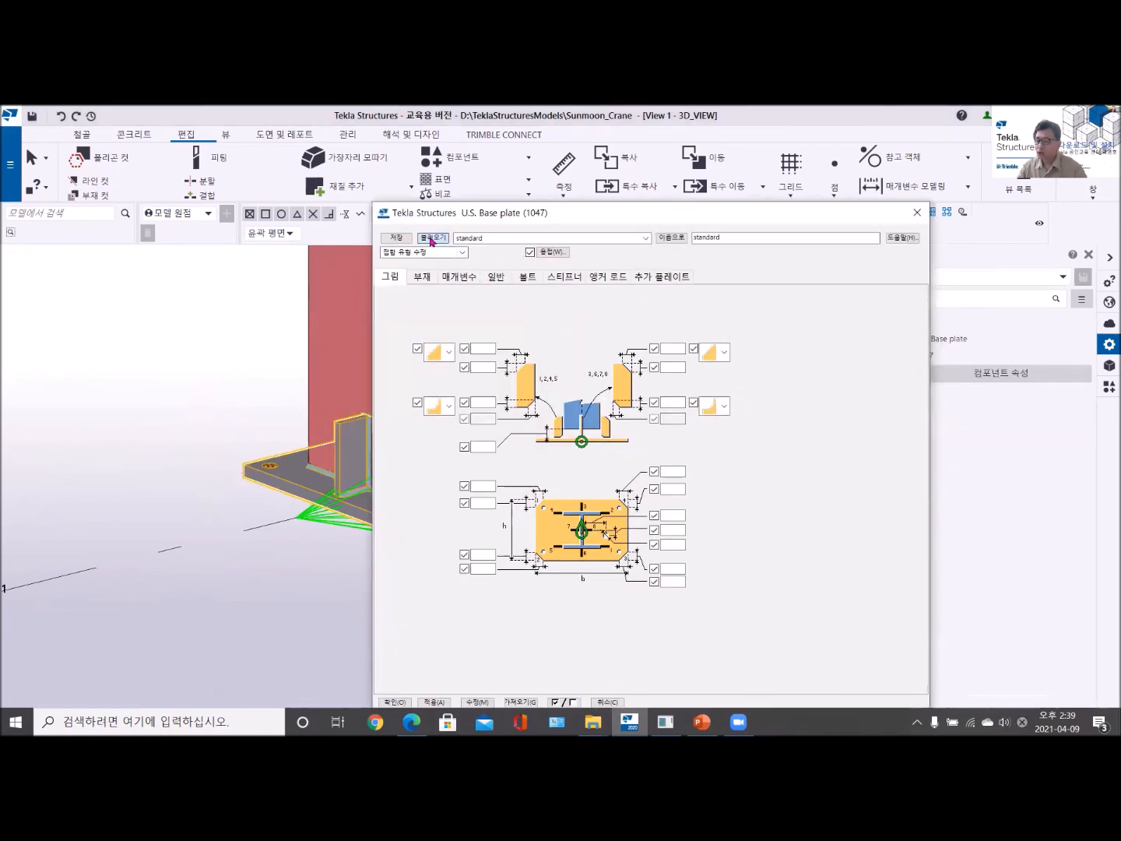
left_click(477, 702)
left_click(395, 702)
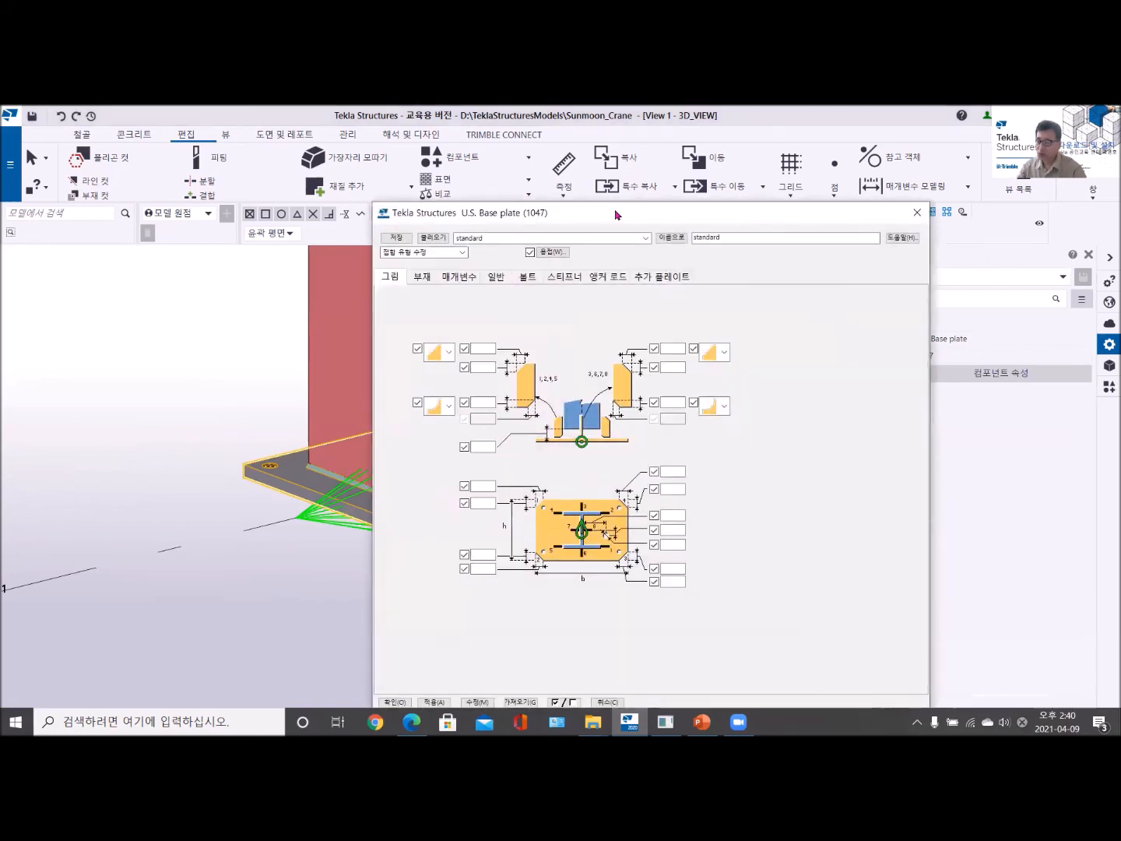
- Set the stiffener positions of the base plate component to 3 6 and apply the change to the model
left_click_drag(615, 214, 644, 158)
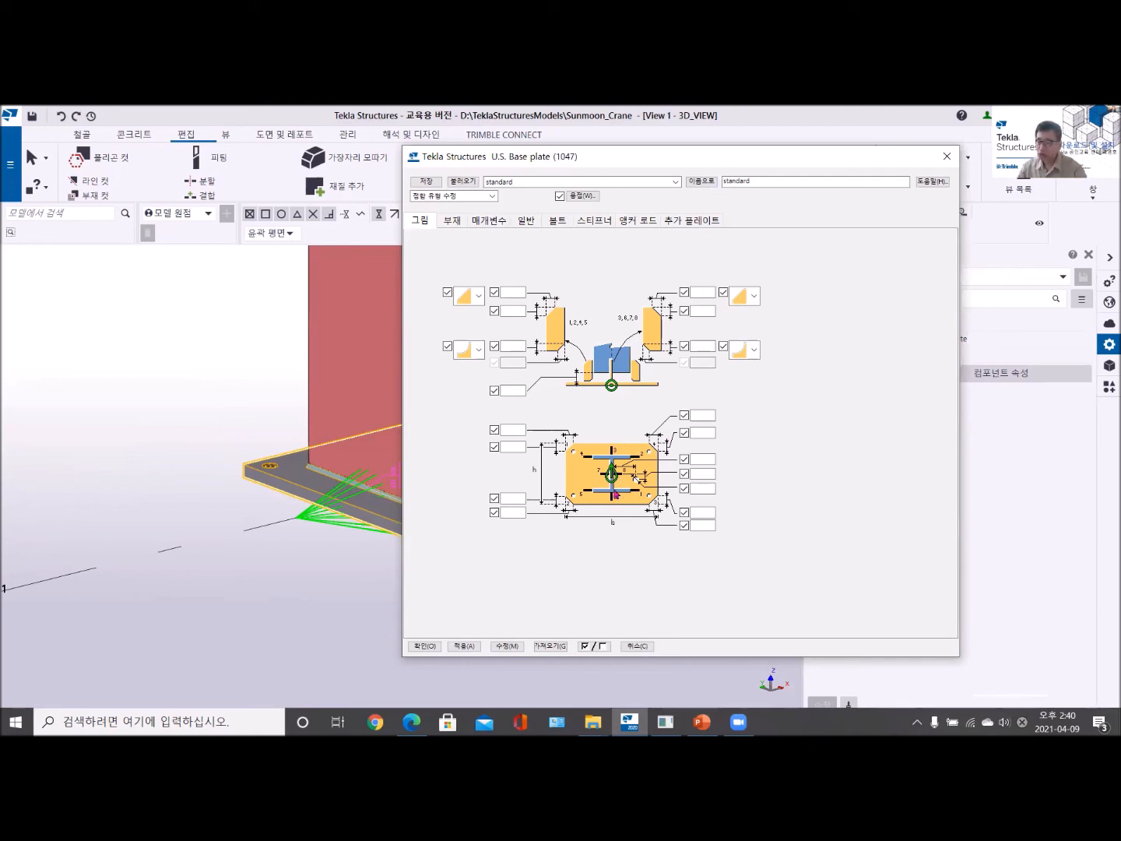
left_click(451, 221)
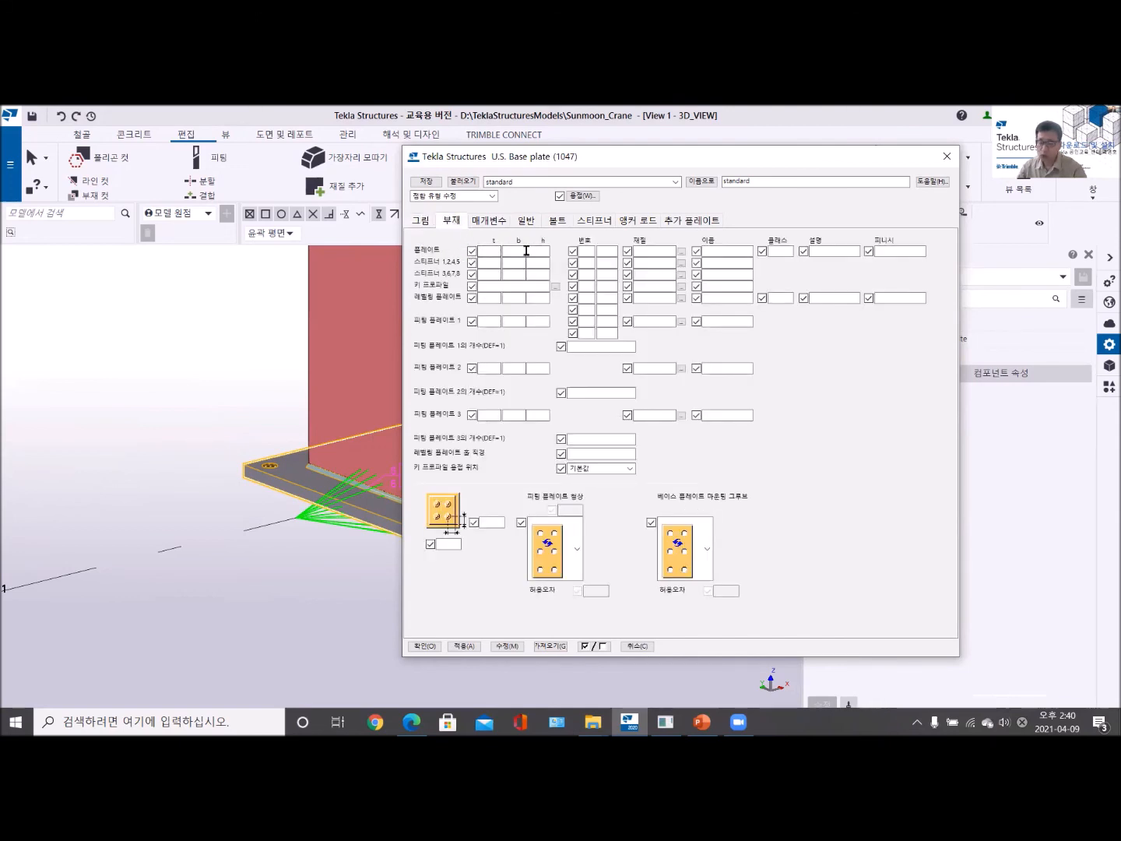
left_click(556, 223)
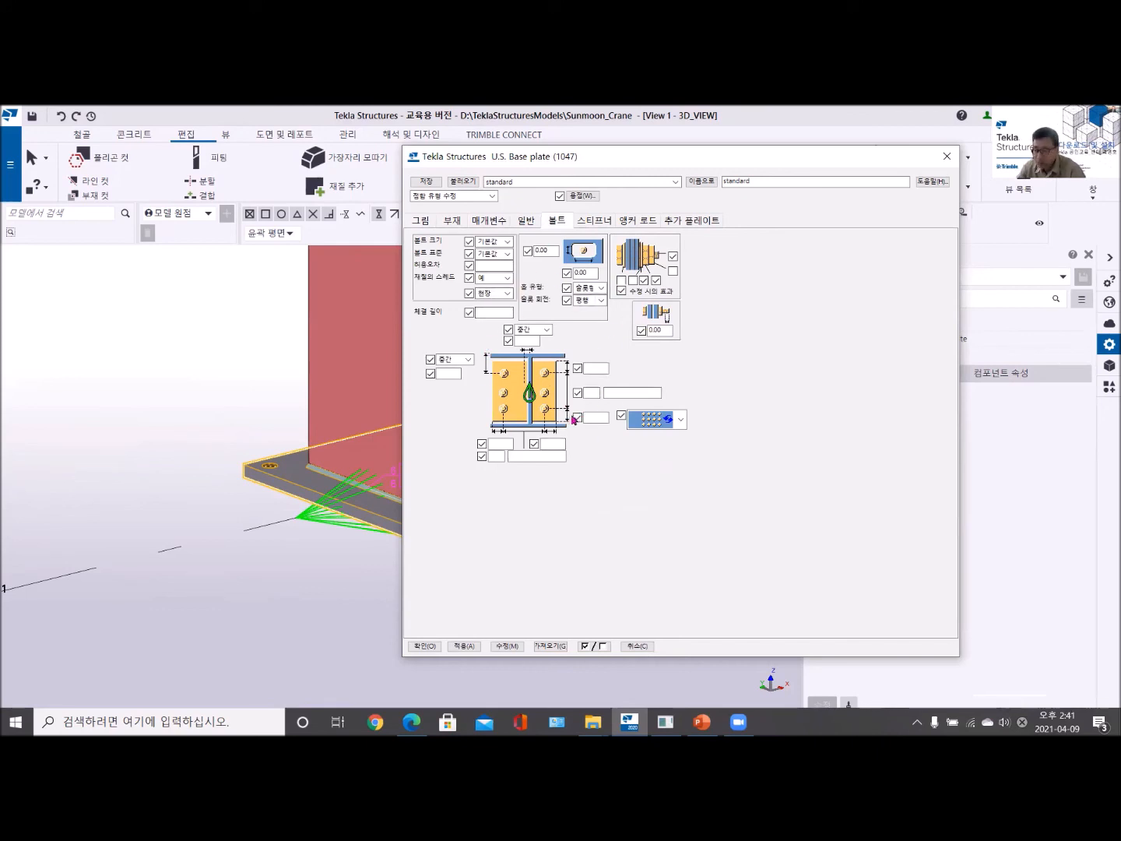
left_click(597, 222)
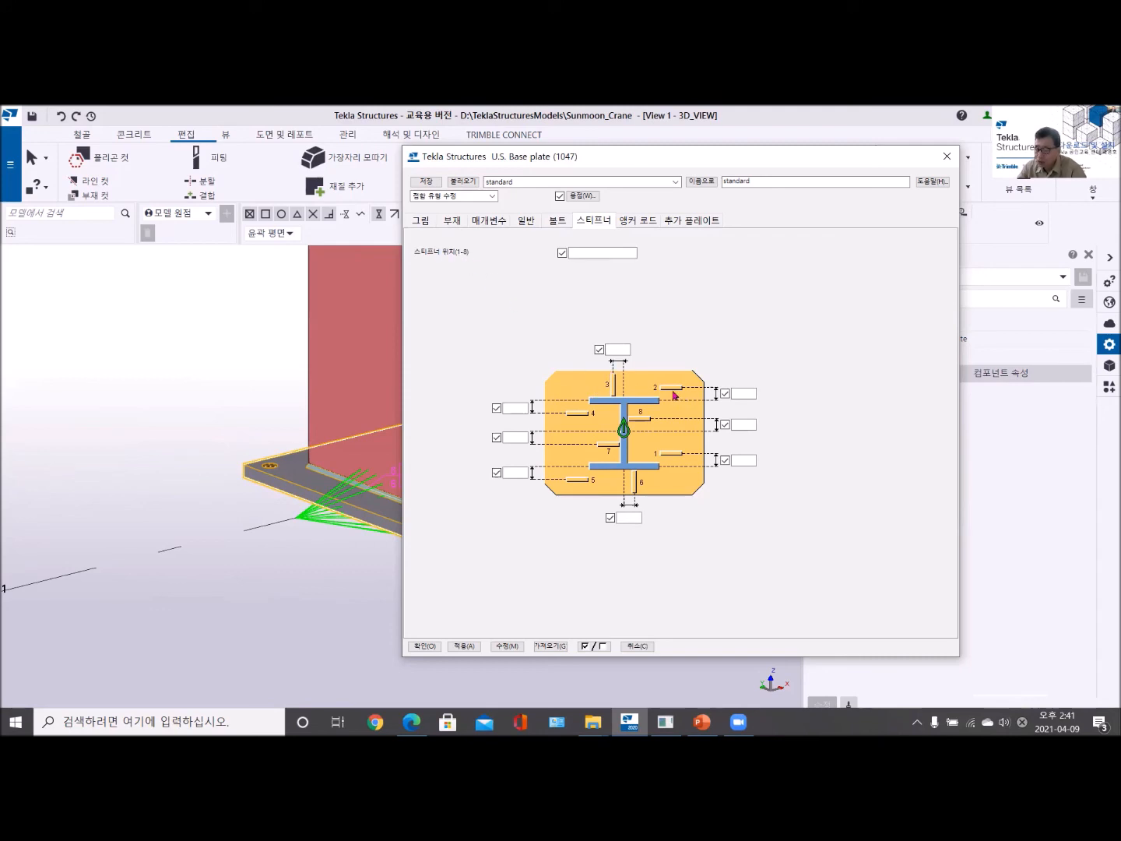
left_click(577, 253)
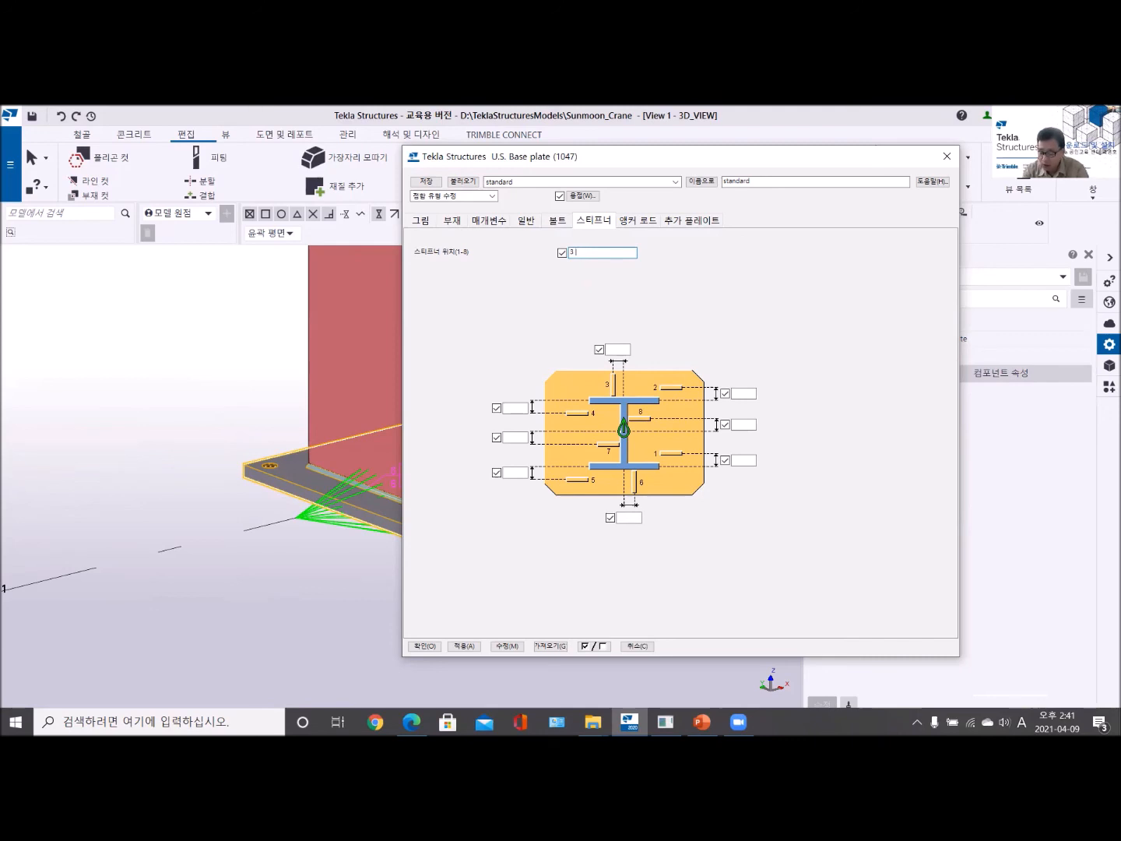
type("6")
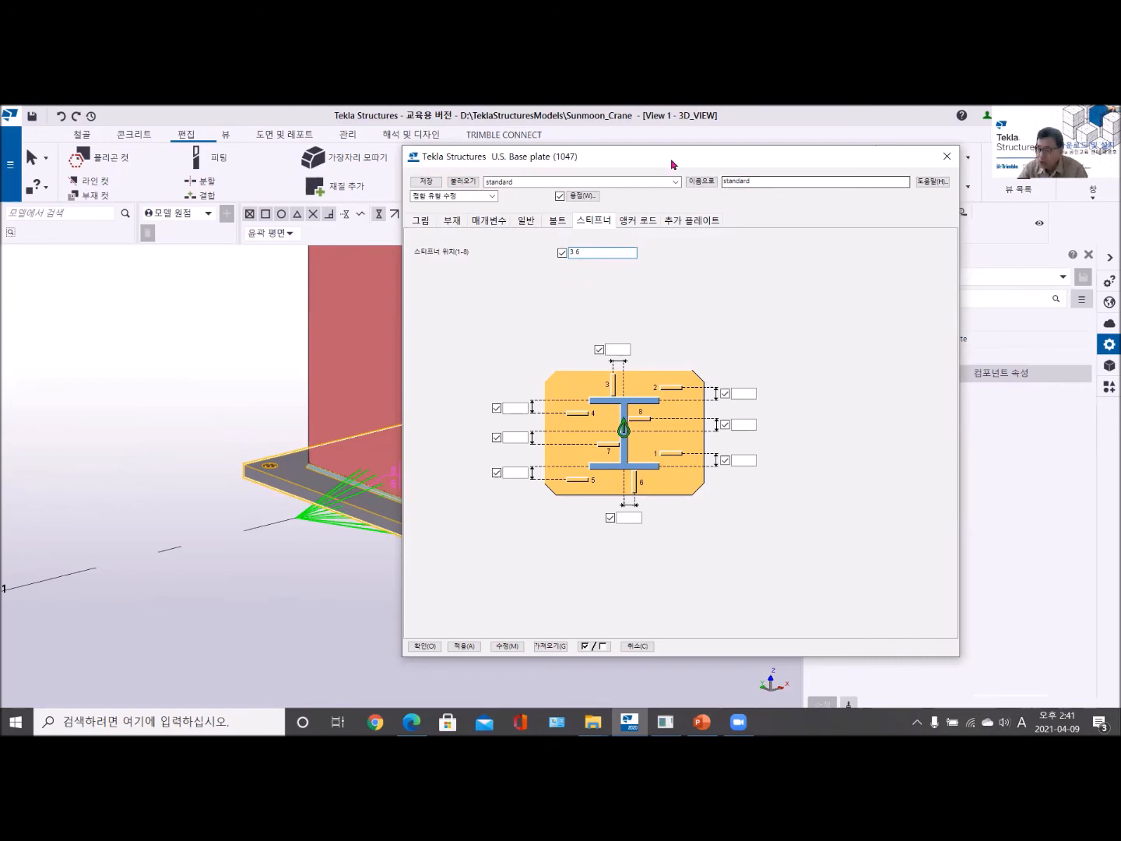
left_click_drag(679, 165, 817, 164)
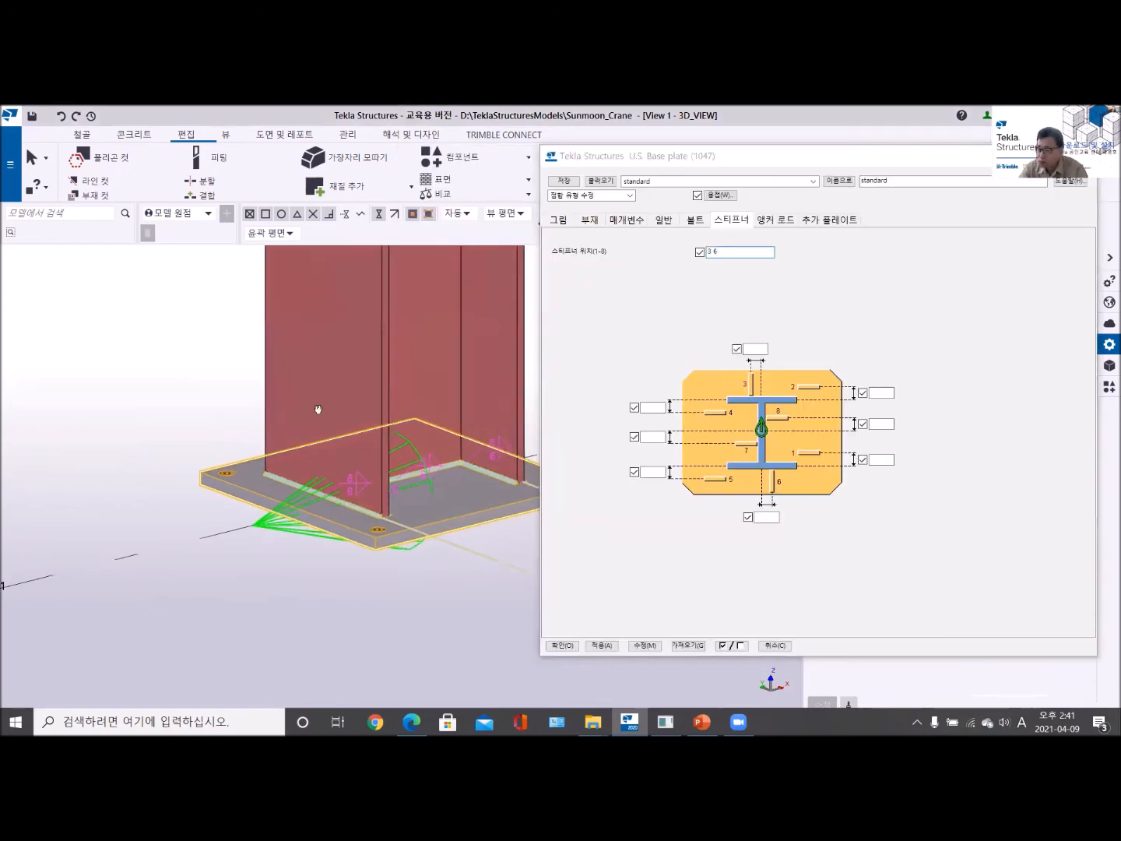
left_click(634, 645)
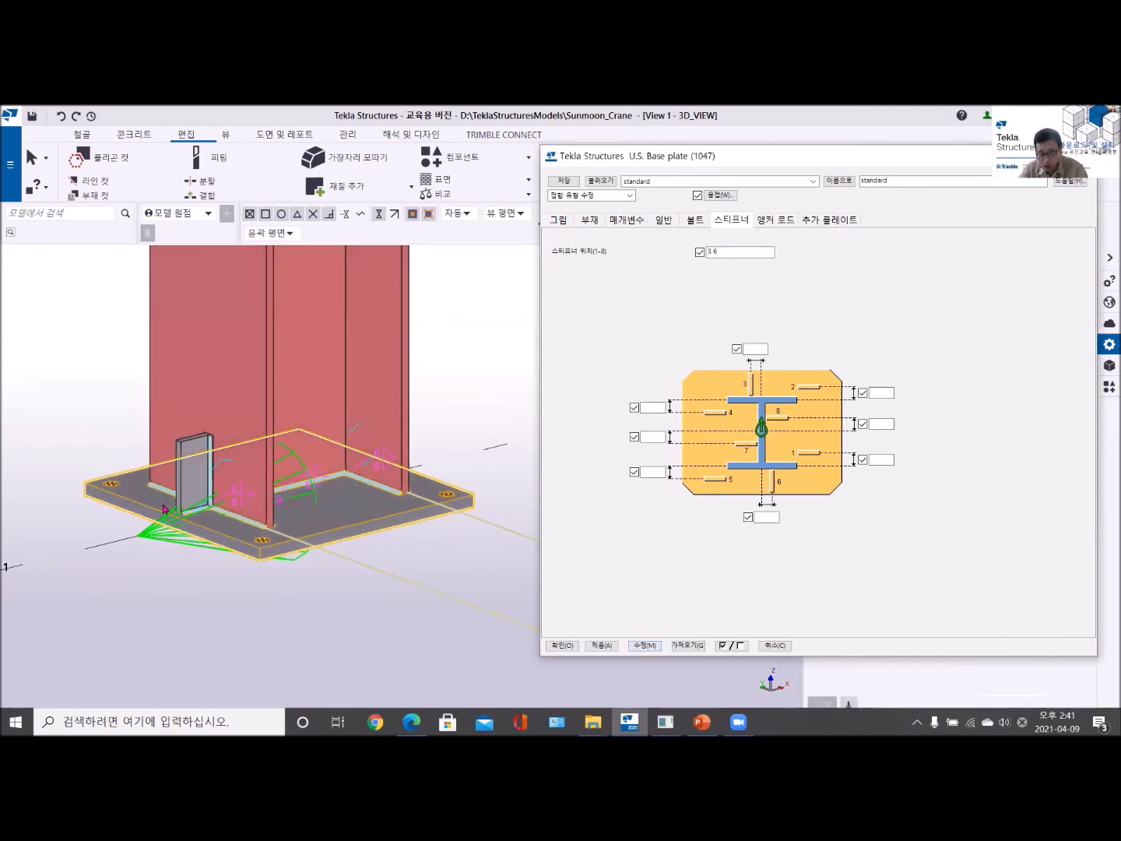
- Try the stiffener positions 3 6 2 5 on the column base, and return them to 3 6
left_click(731, 250)
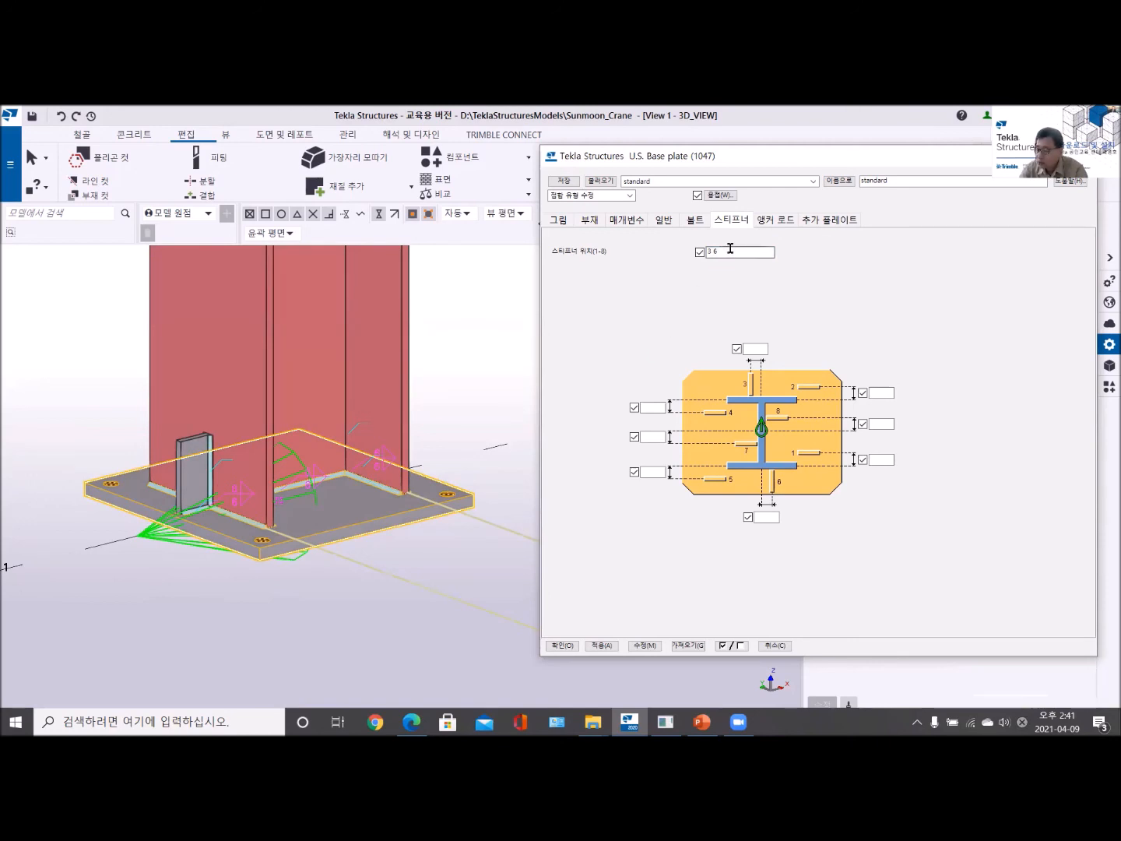
type("2 5")
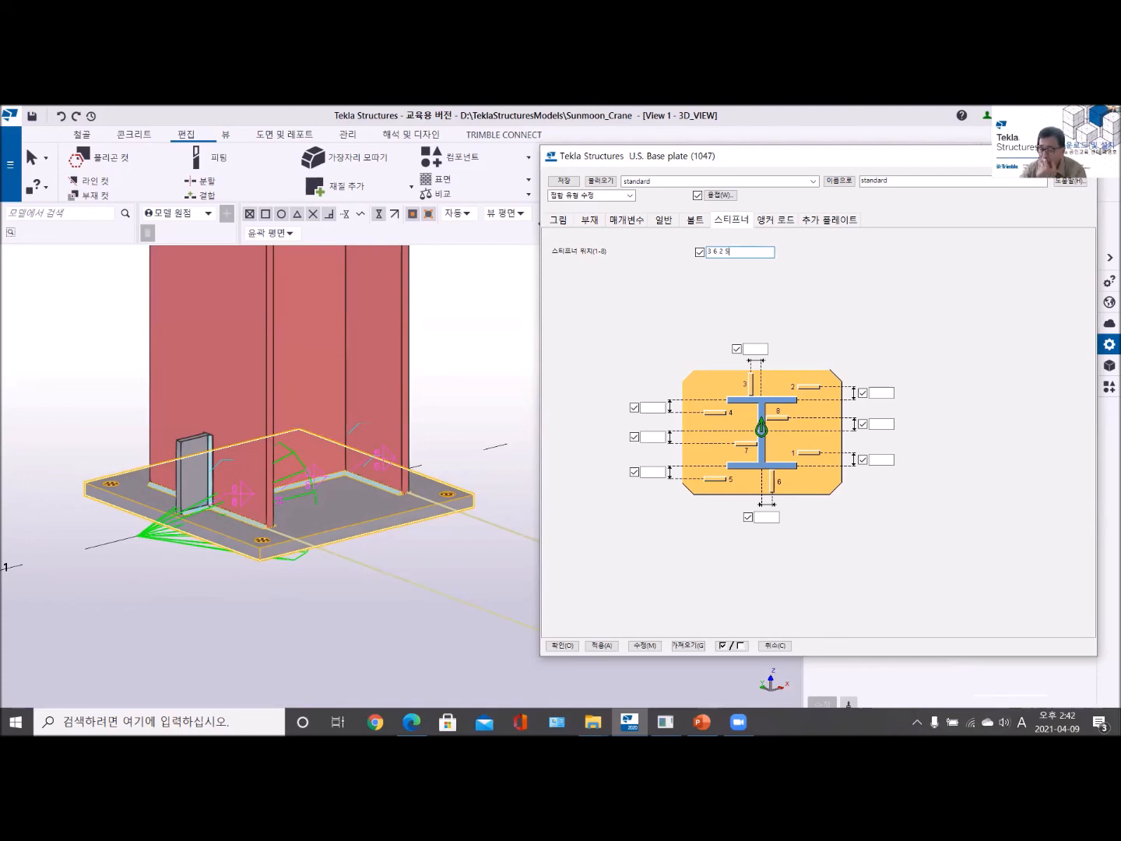
left_click(644, 646)
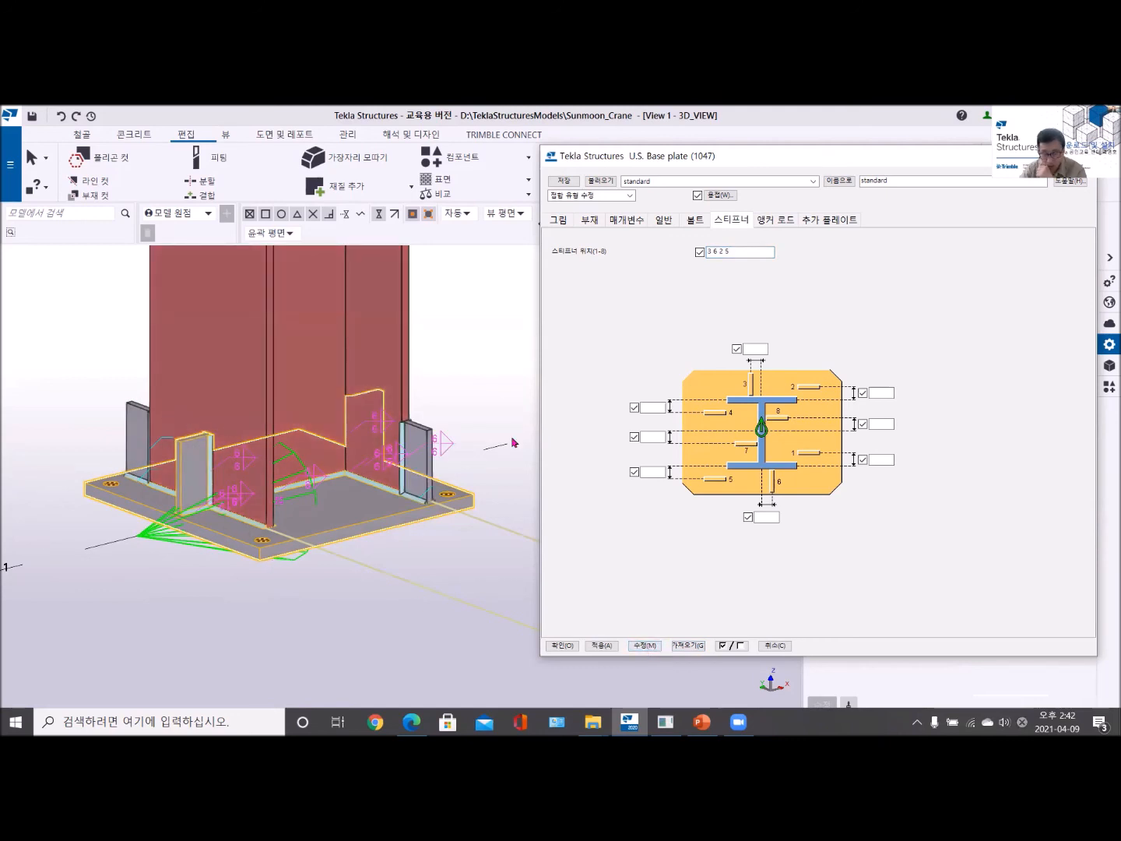
left_click(755, 255)
key("BackSpace")
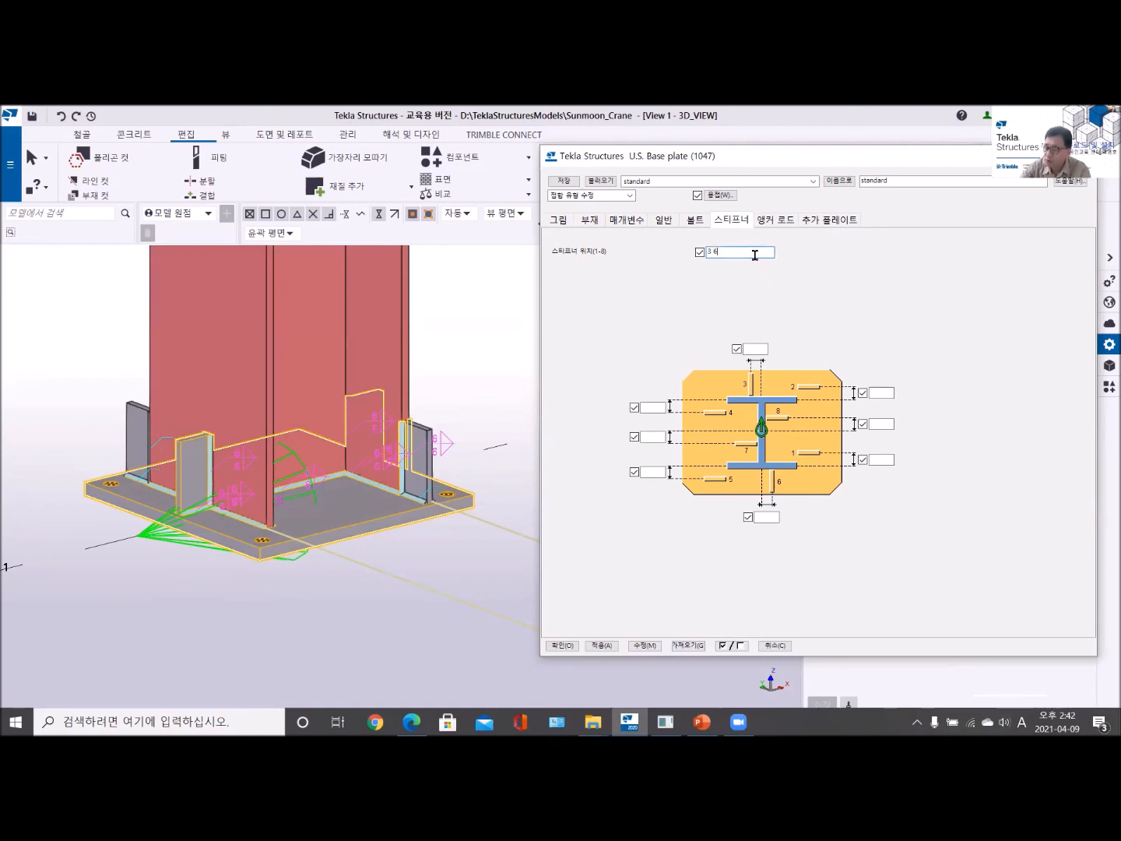
left_click(642, 647)
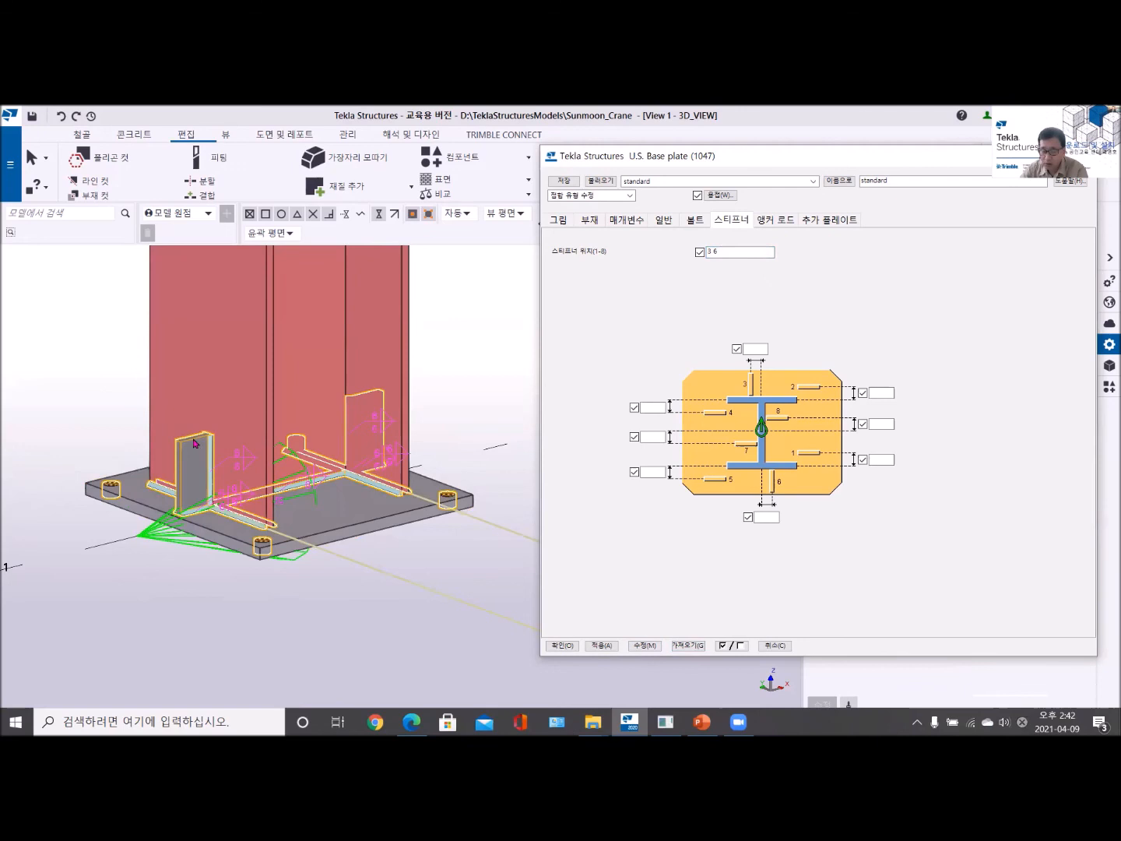
- Re-enter the stiffener positions with a comma as 3,6 and apply them to the base plate component
left_click(734, 251)
key("BackSpace")
key("BackSpace")
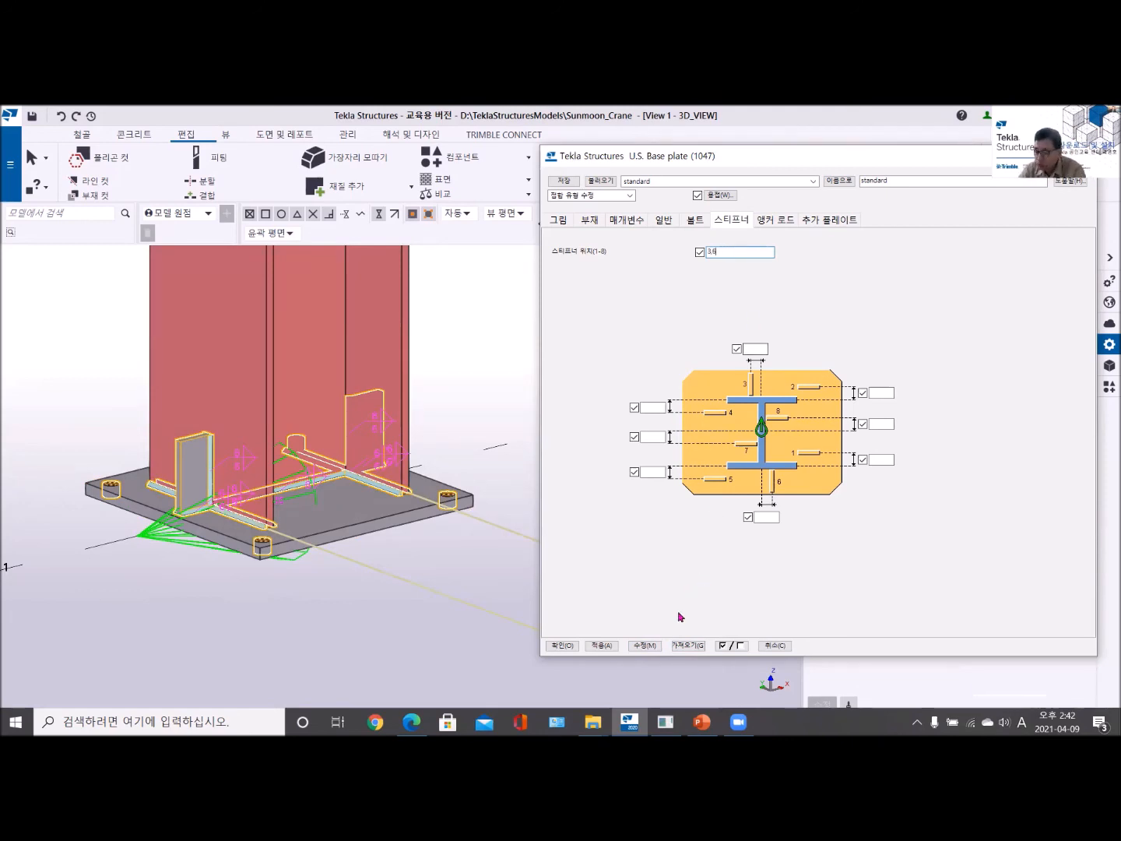
left_click(646, 645)
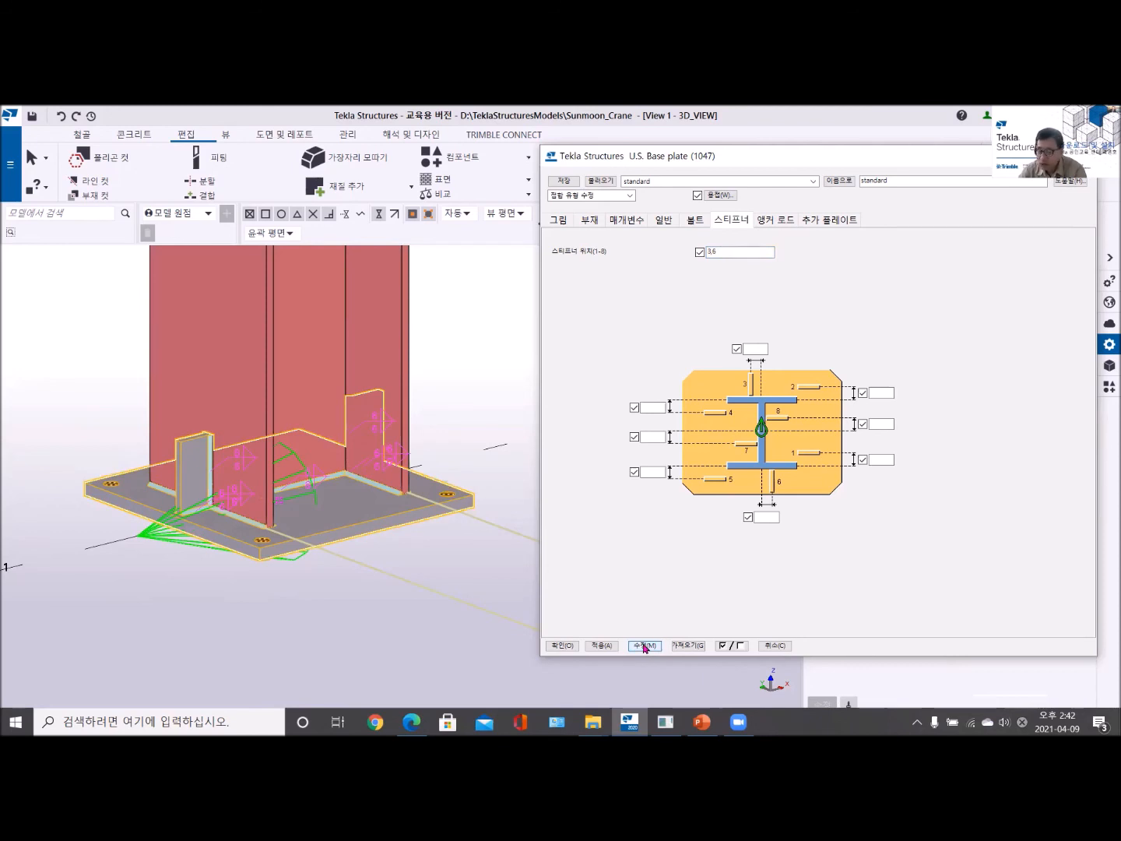
- Give the lower inner corner of stiffeners 3, 6, 7, 8 a concave arc chamfer of 30 mm and apply it
left_click(558, 221)
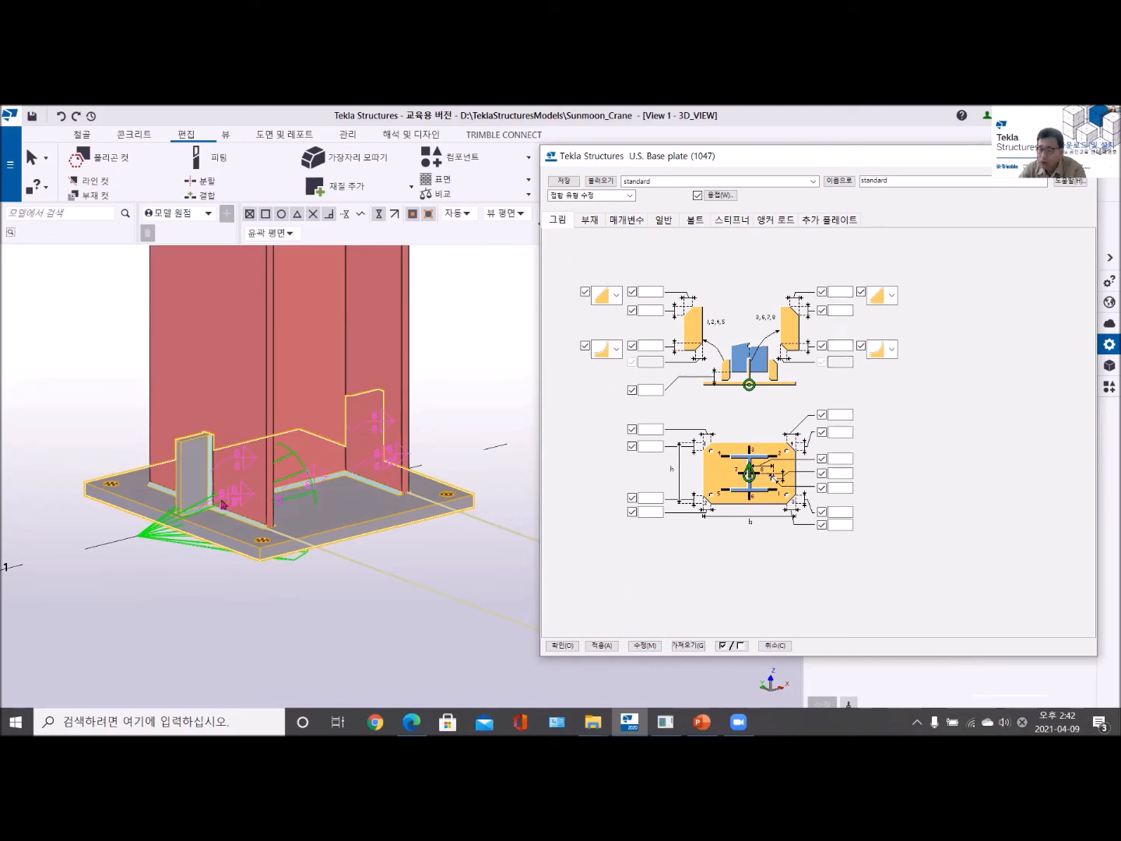
scroll(204, 505, "up", 10)
scroll(214, 453, "down", 5)
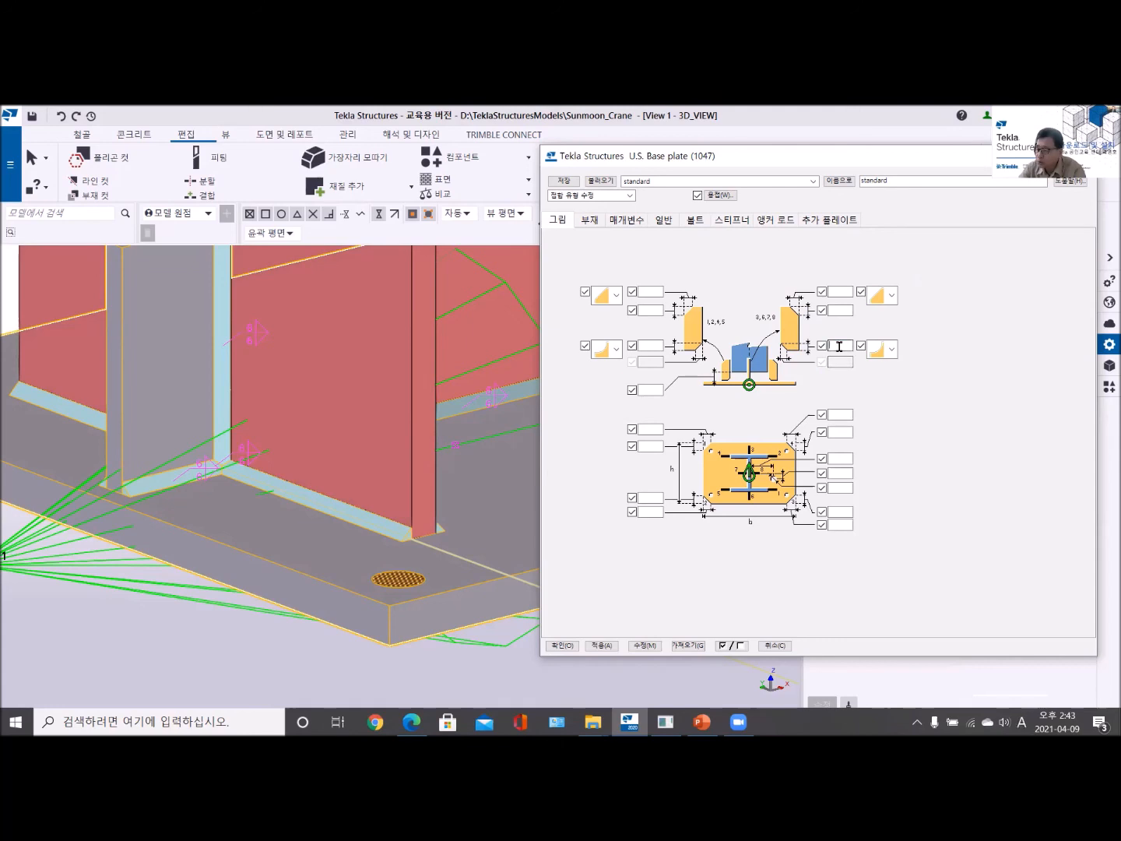
left_click(891, 349)
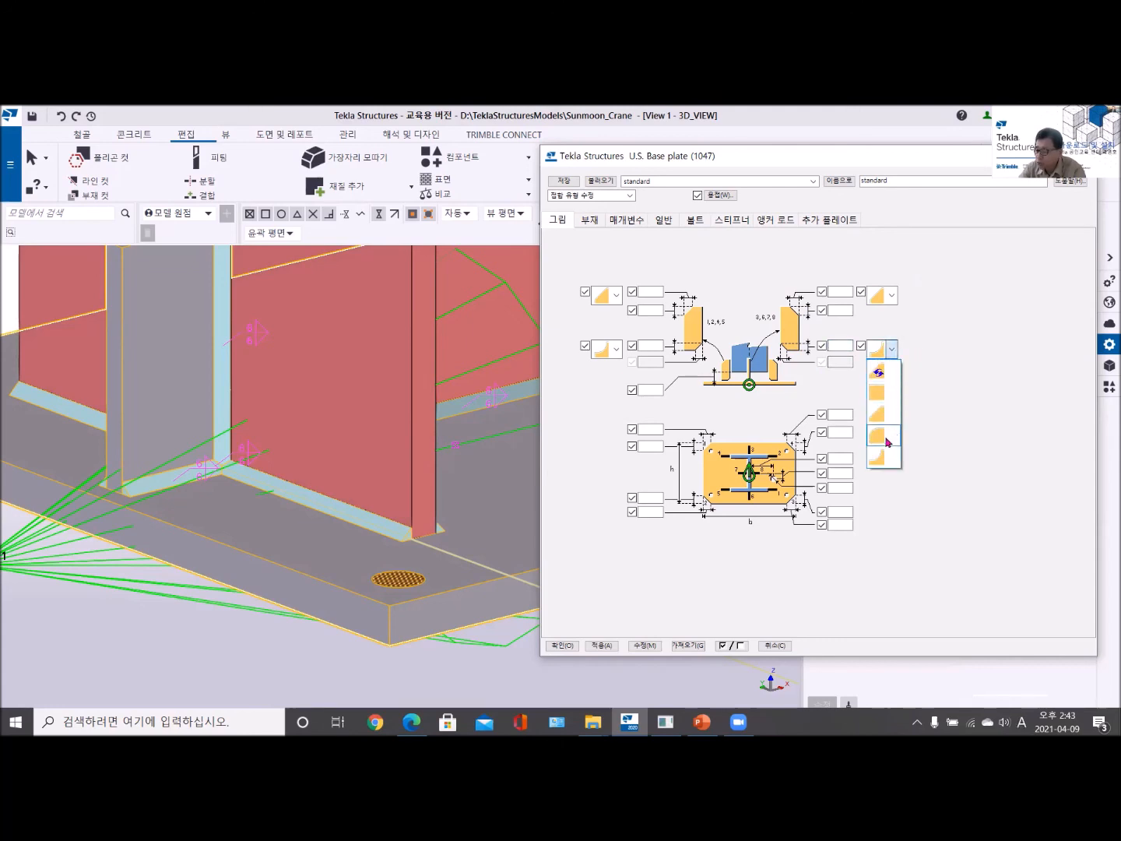
left_click(884, 460)
left_click(842, 345)
type("3")
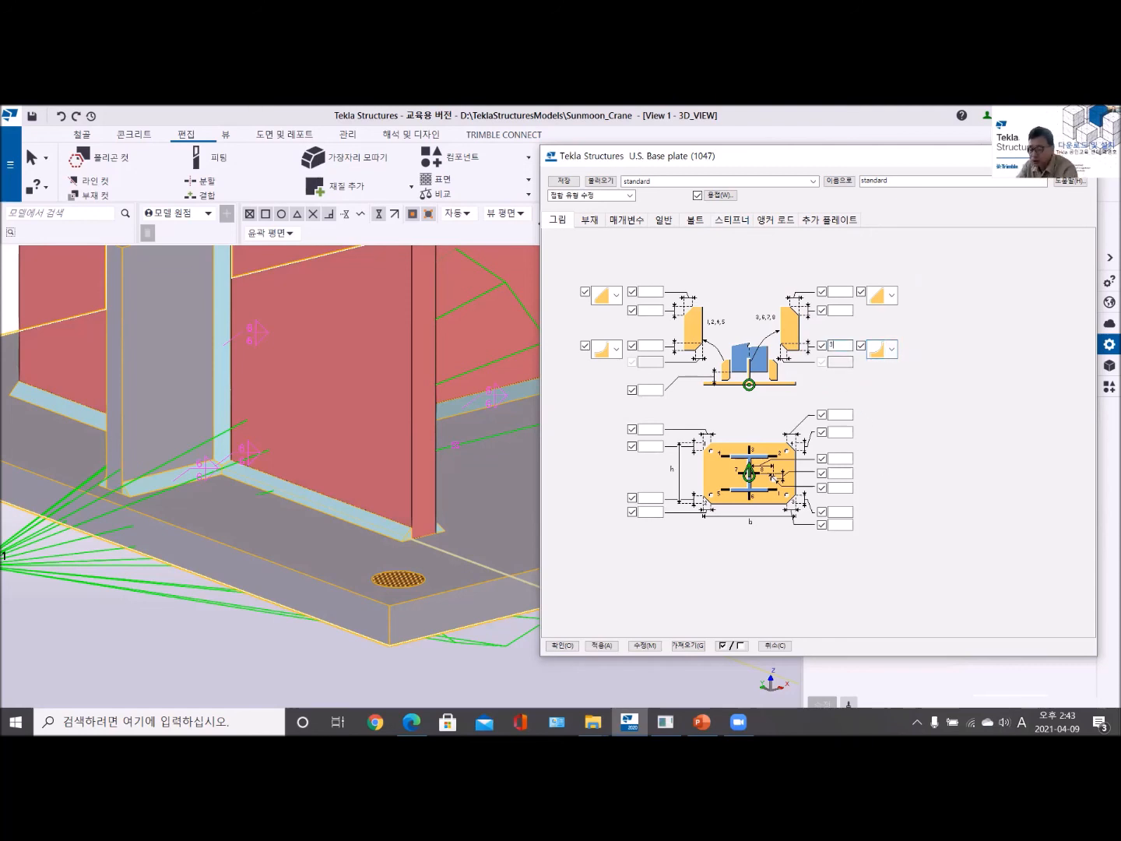
type("0")
left_click(645, 646)
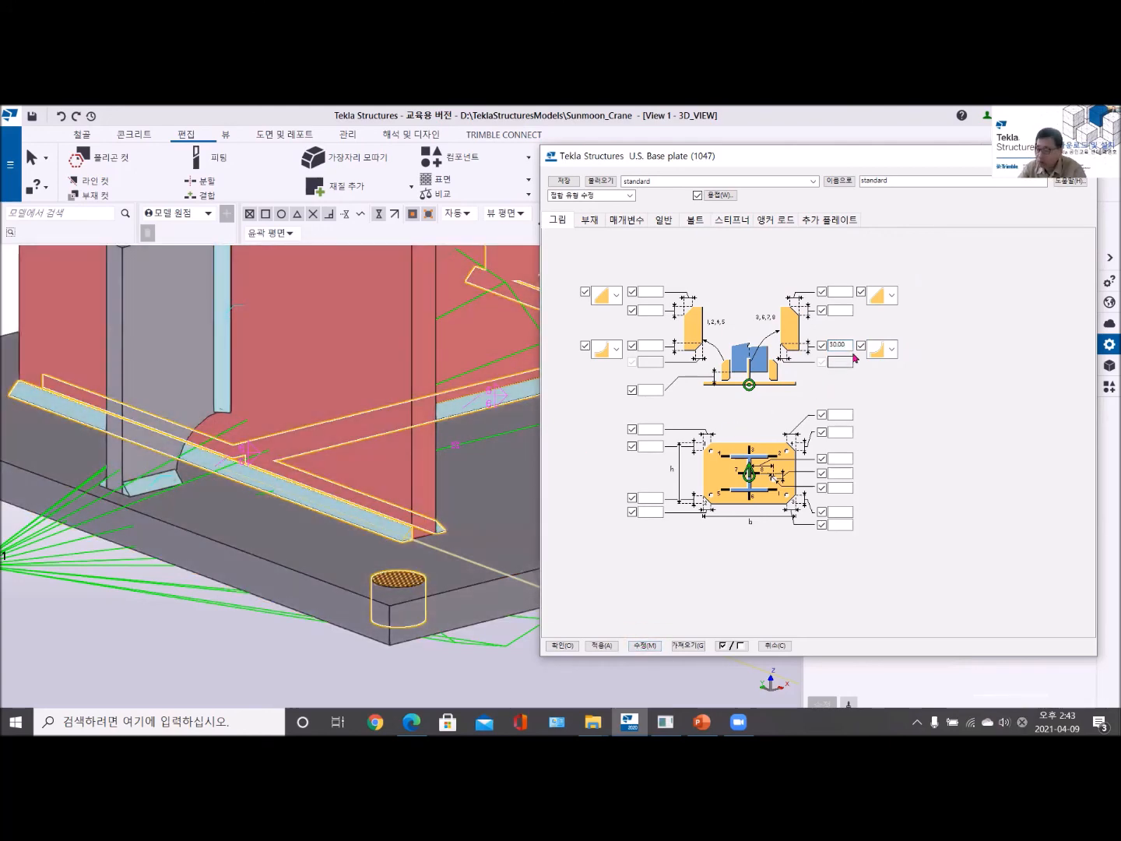
- Try the convex rounded chamfer on the stiffeners' lower corner, and change it back to the concave arc
left_click(883, 350)
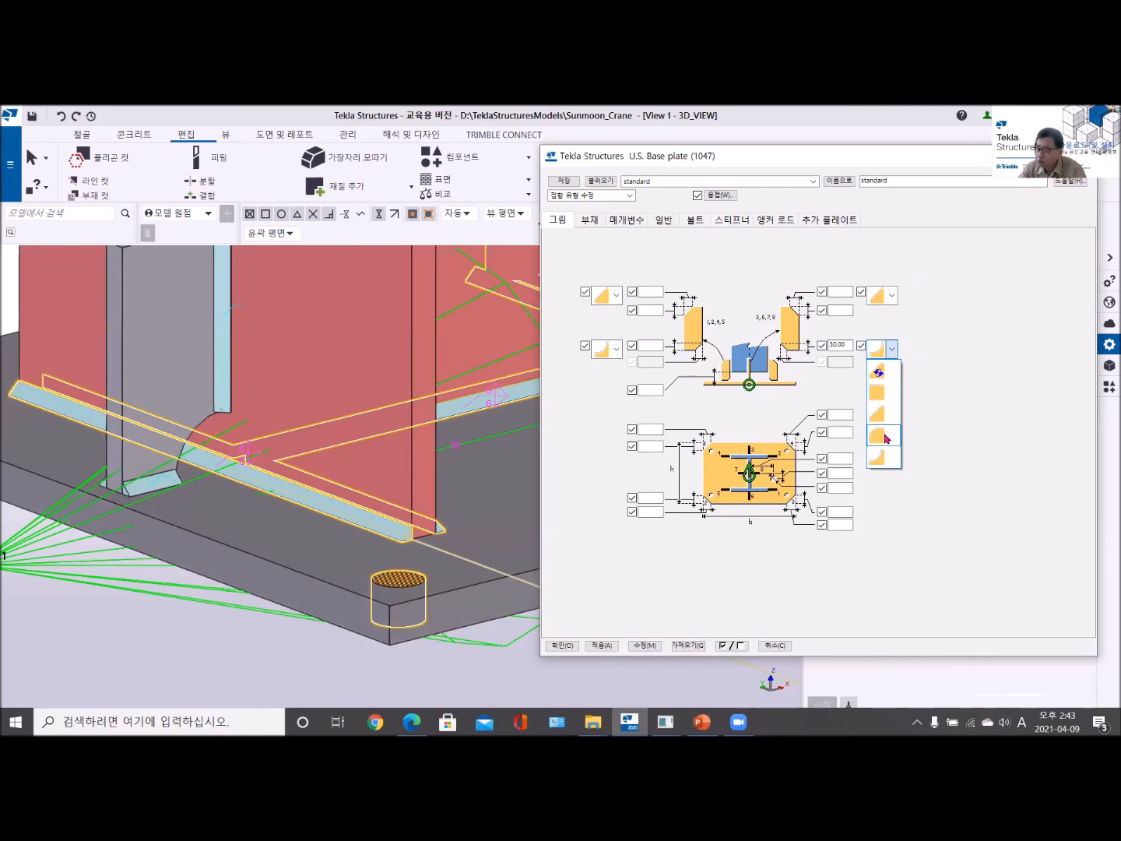
left_click(884, 438)
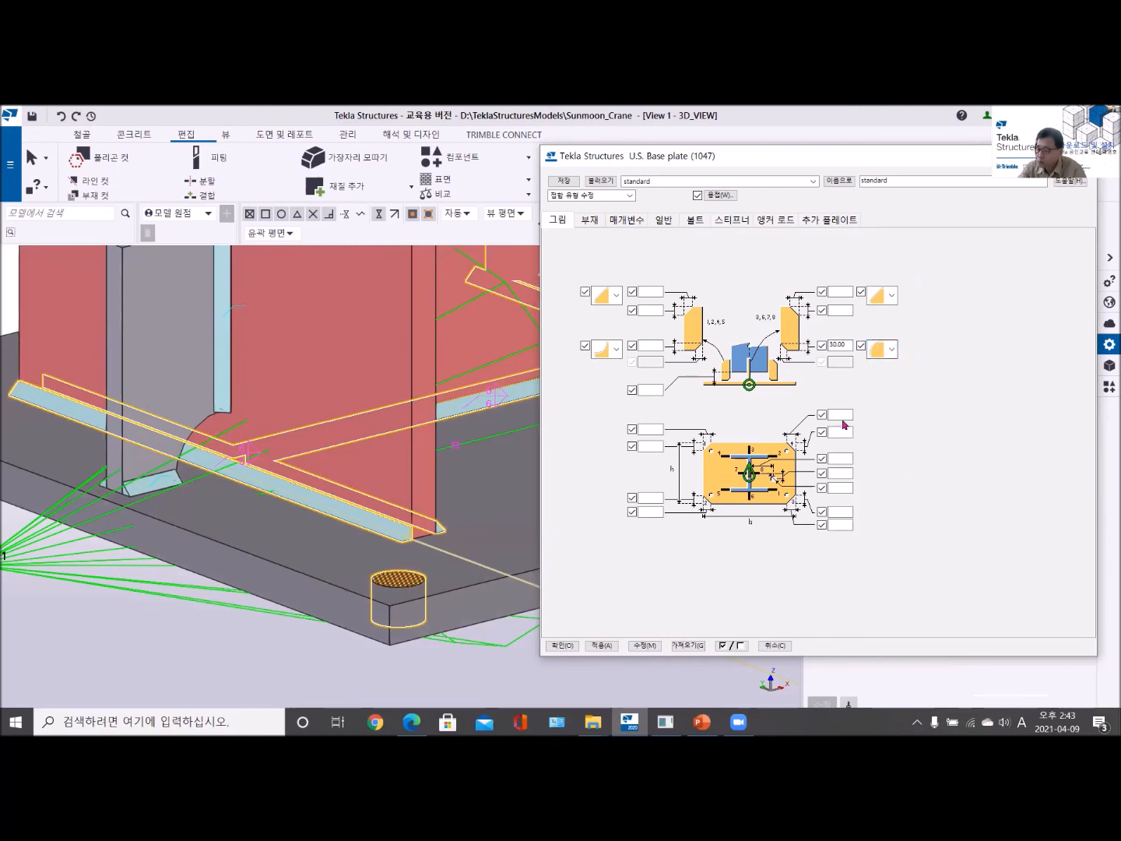
left_click(645, 646)
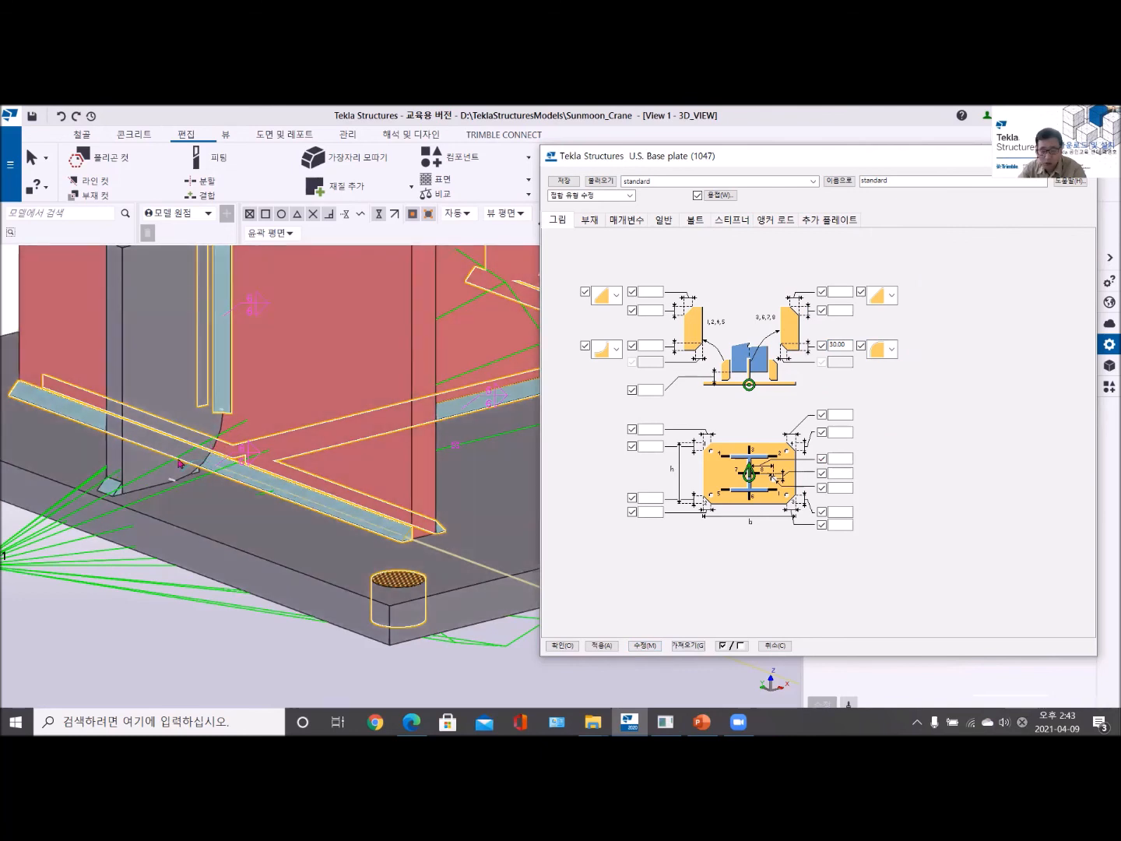
left_click(892, 349)
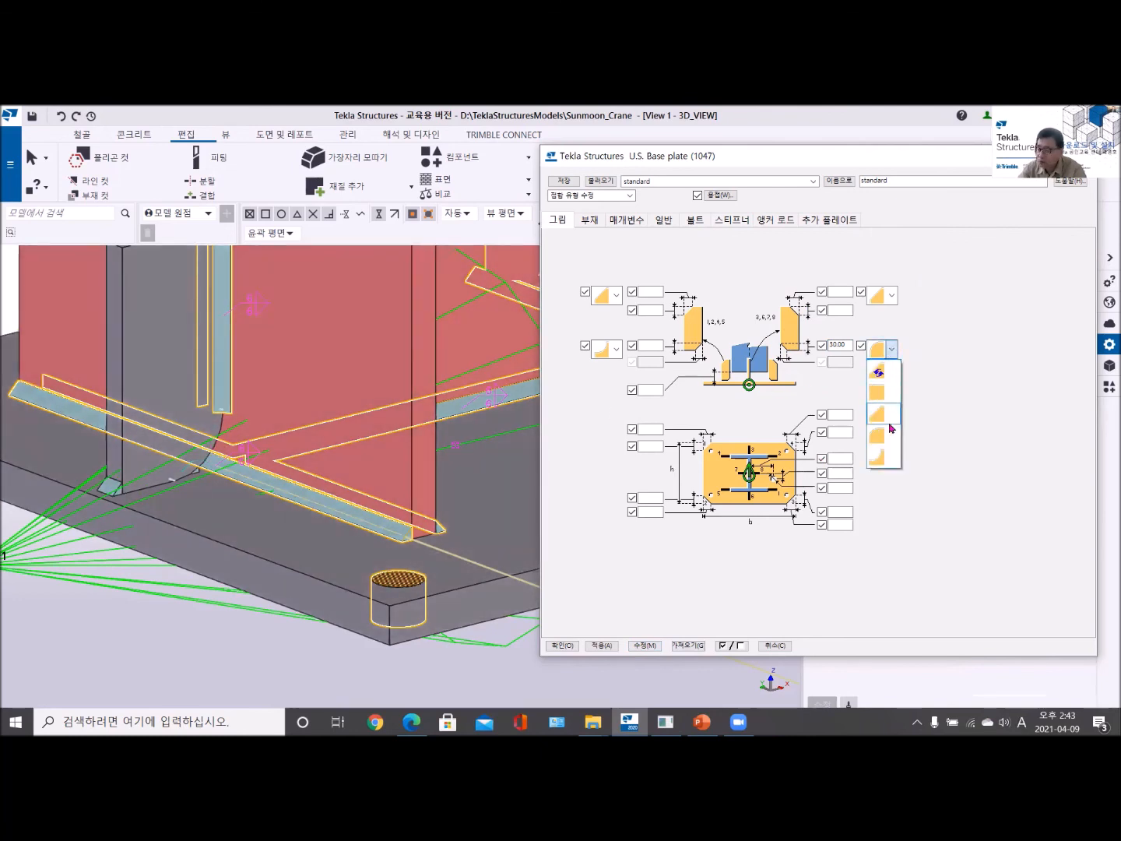
left_click(888, 453)
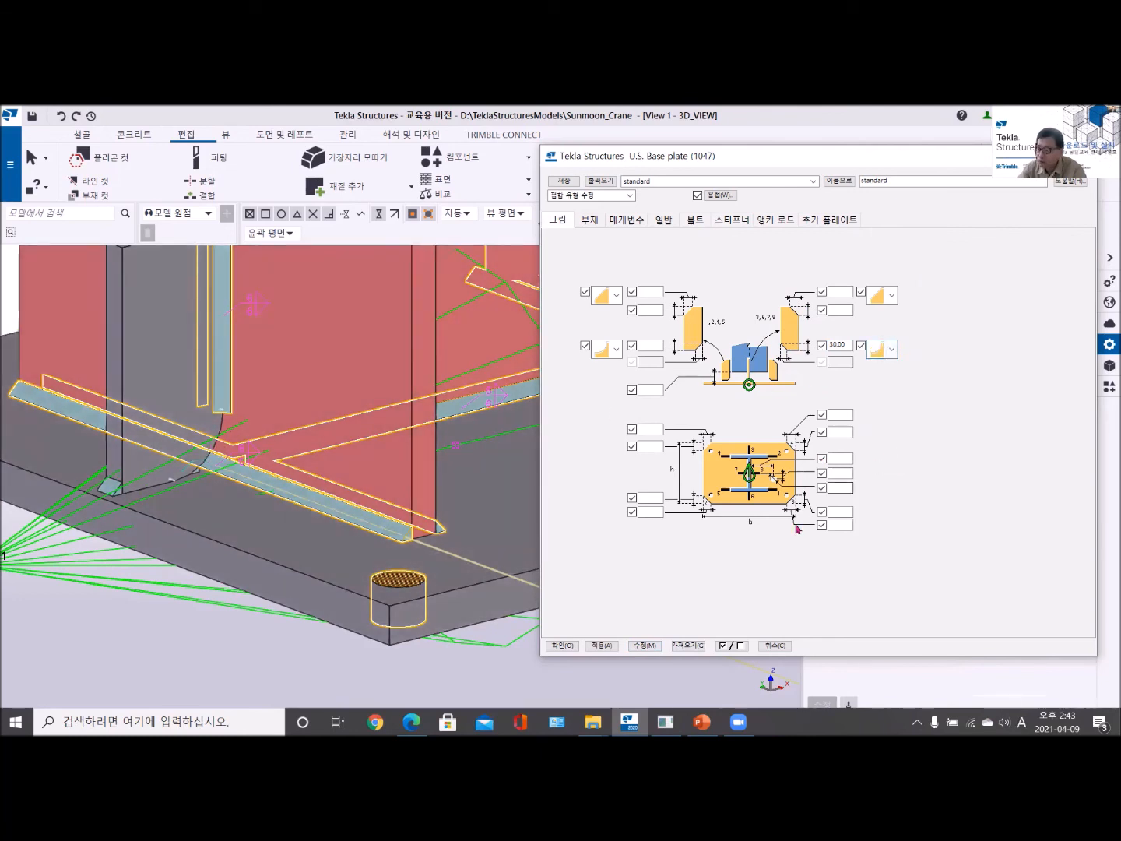
left_click(643, 645)
- Examine the base plate, its stiffeners and the arc-chamfered corner from several sides of the column
scroll(213, 463, "down", 3)
scroll(357, 443, "up", 3)
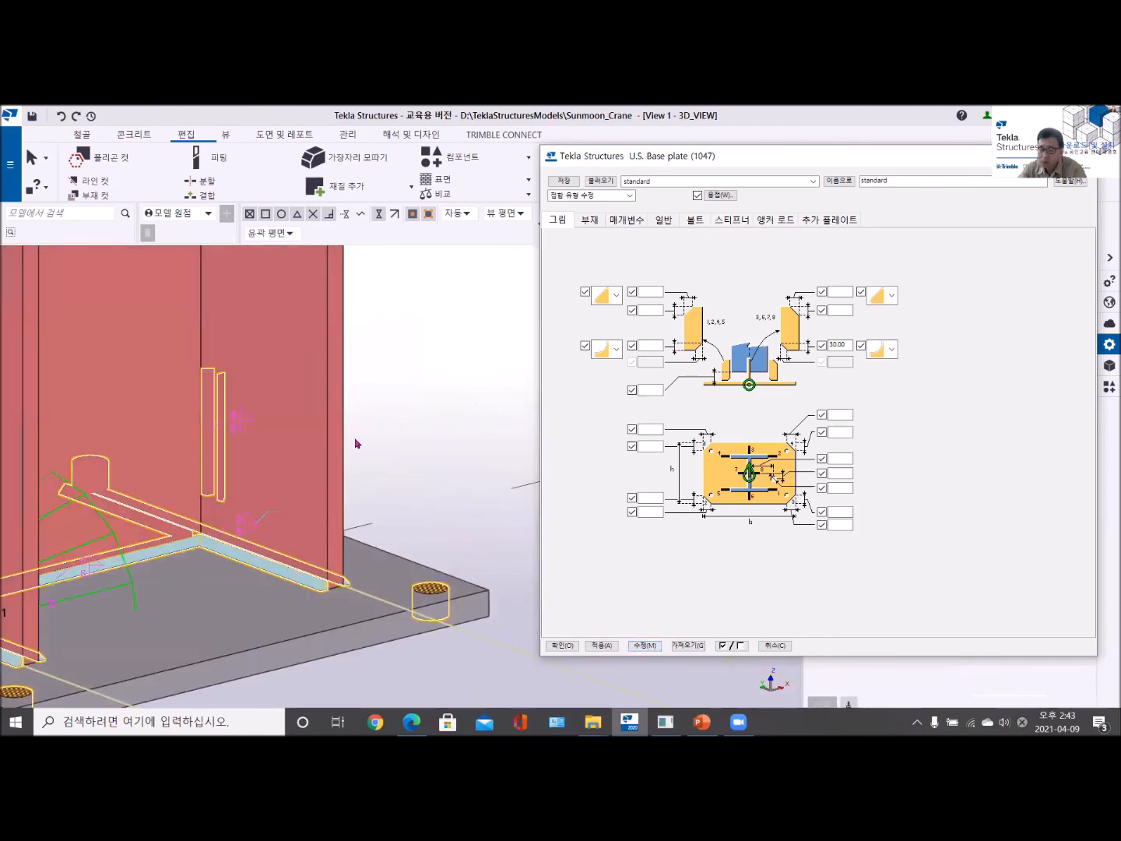
scroll(354, 451, "down", 3)
middle_click_drag(299, 473, 126, 457, "ctrl")
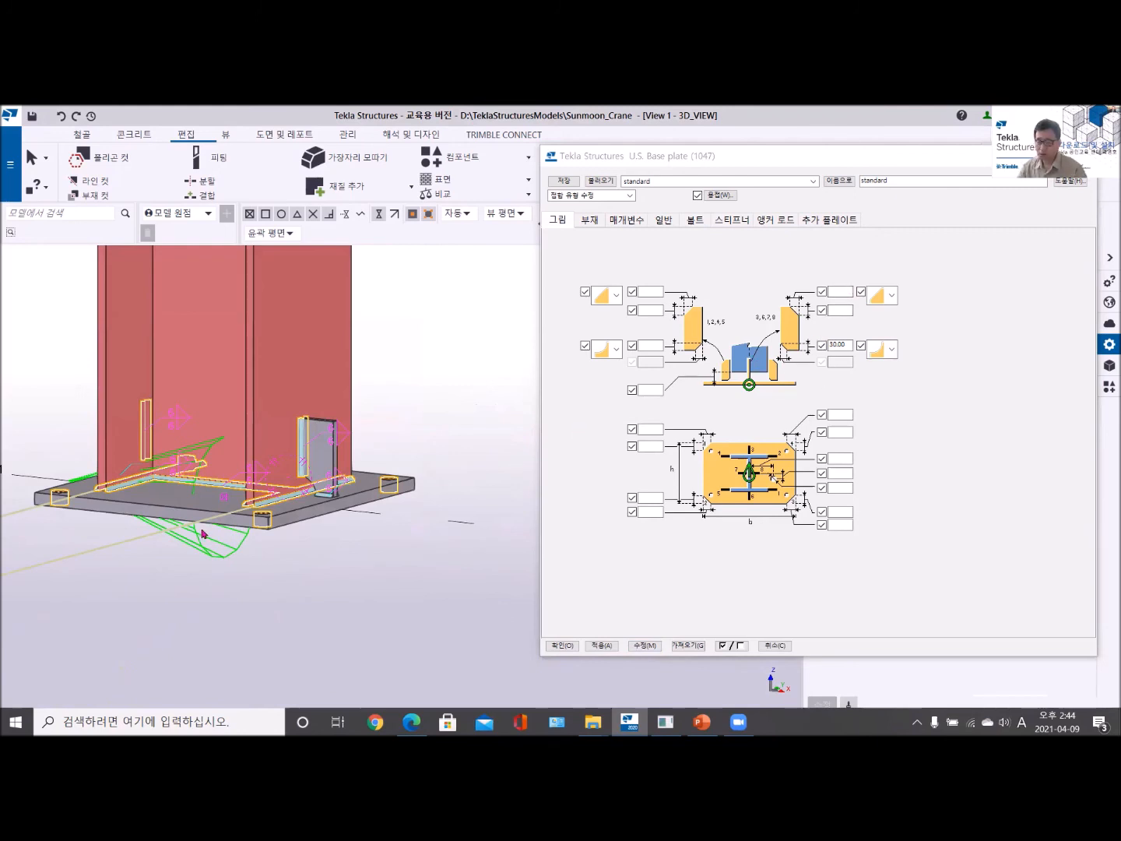
scroll(334, 492, "up", 5)
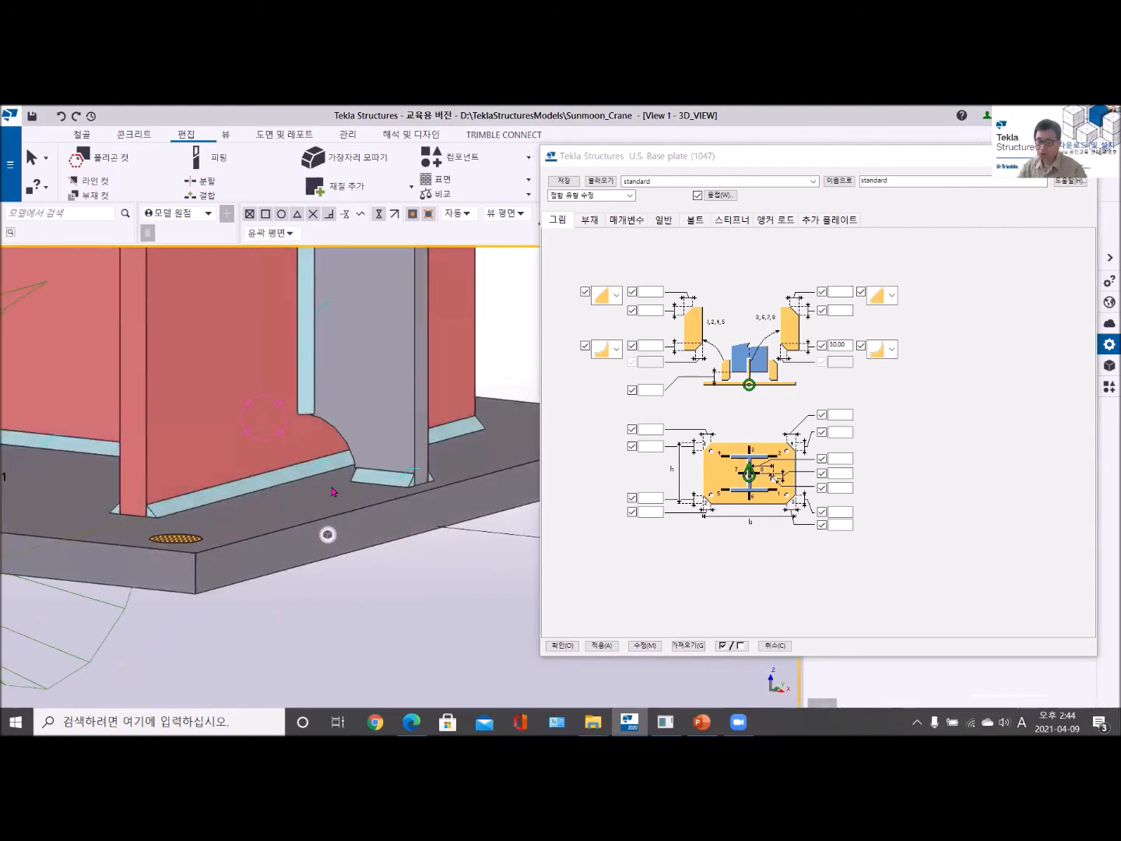
scroll(334, 492, "down", 4)
middle_click_drag(276, 500, 248, 550, "ctrl")
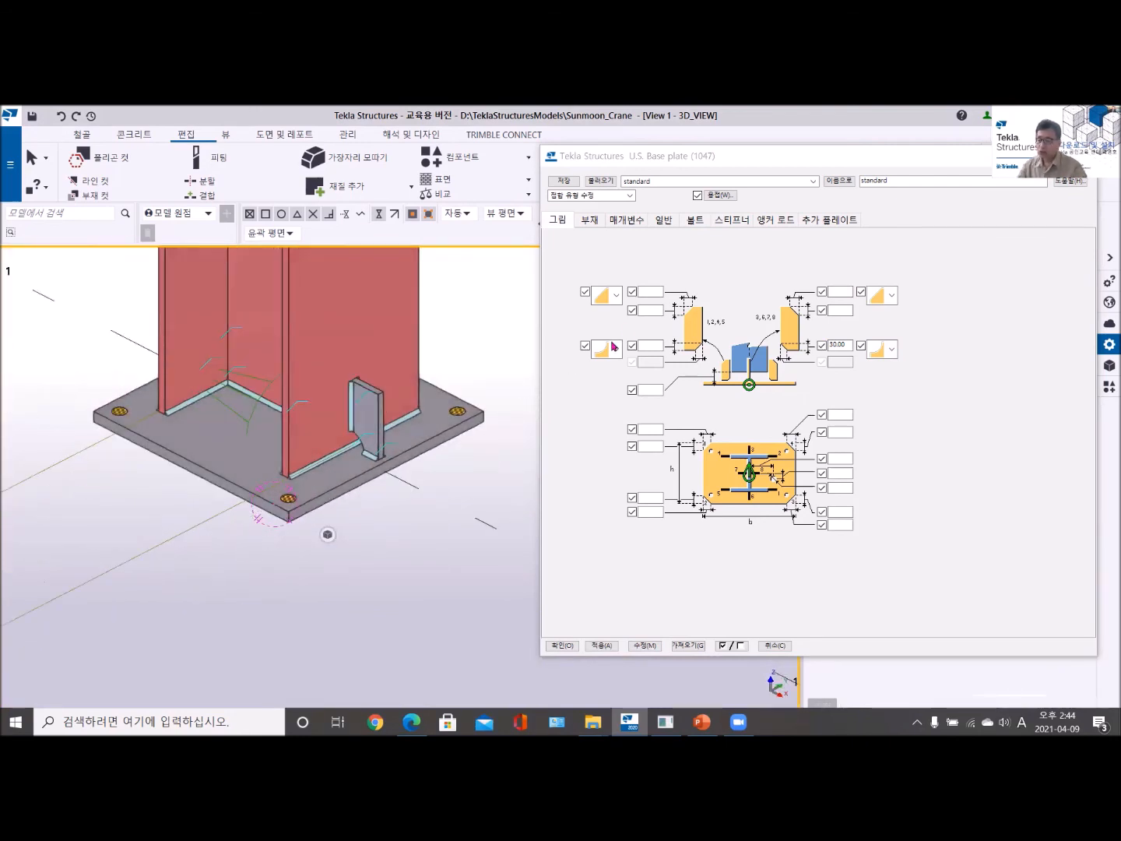
- Set the base plate component's bolts to size 24, bolt standard T.S.B and a tolerance of 5
left_click(696, 223)
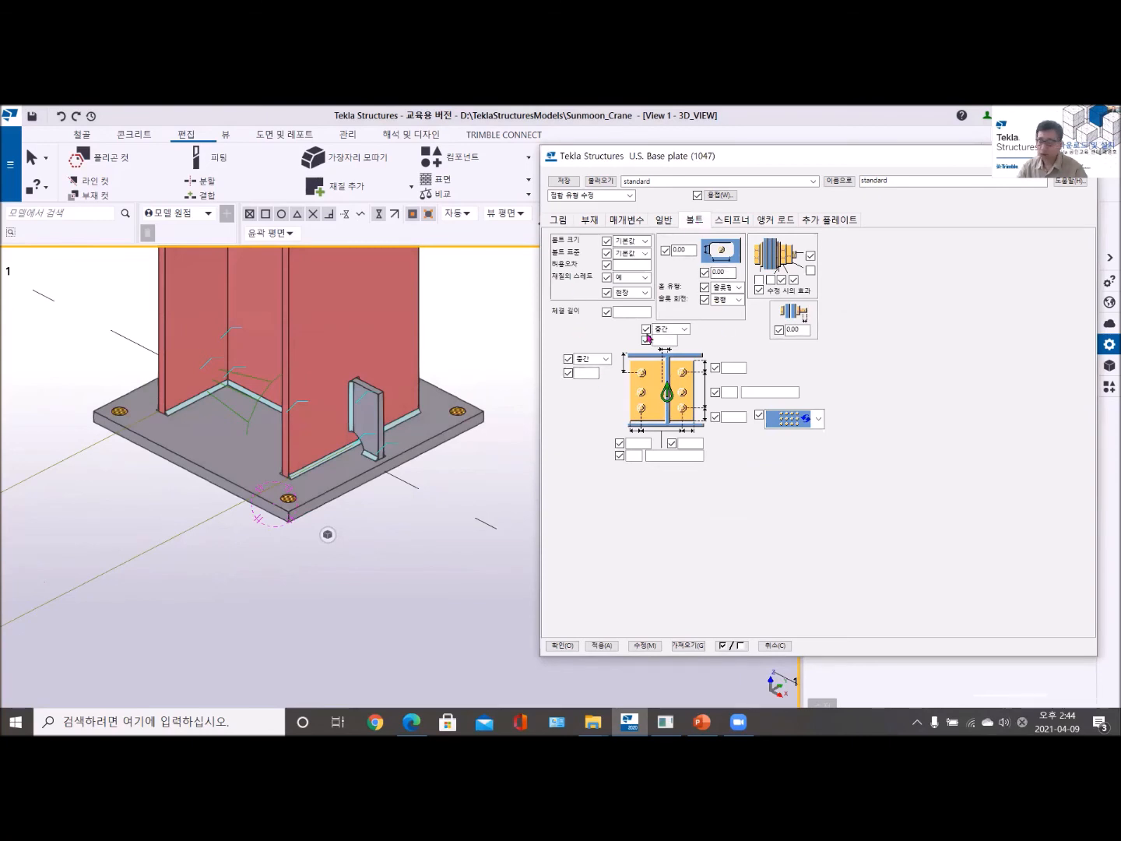
left_click(647, 242)
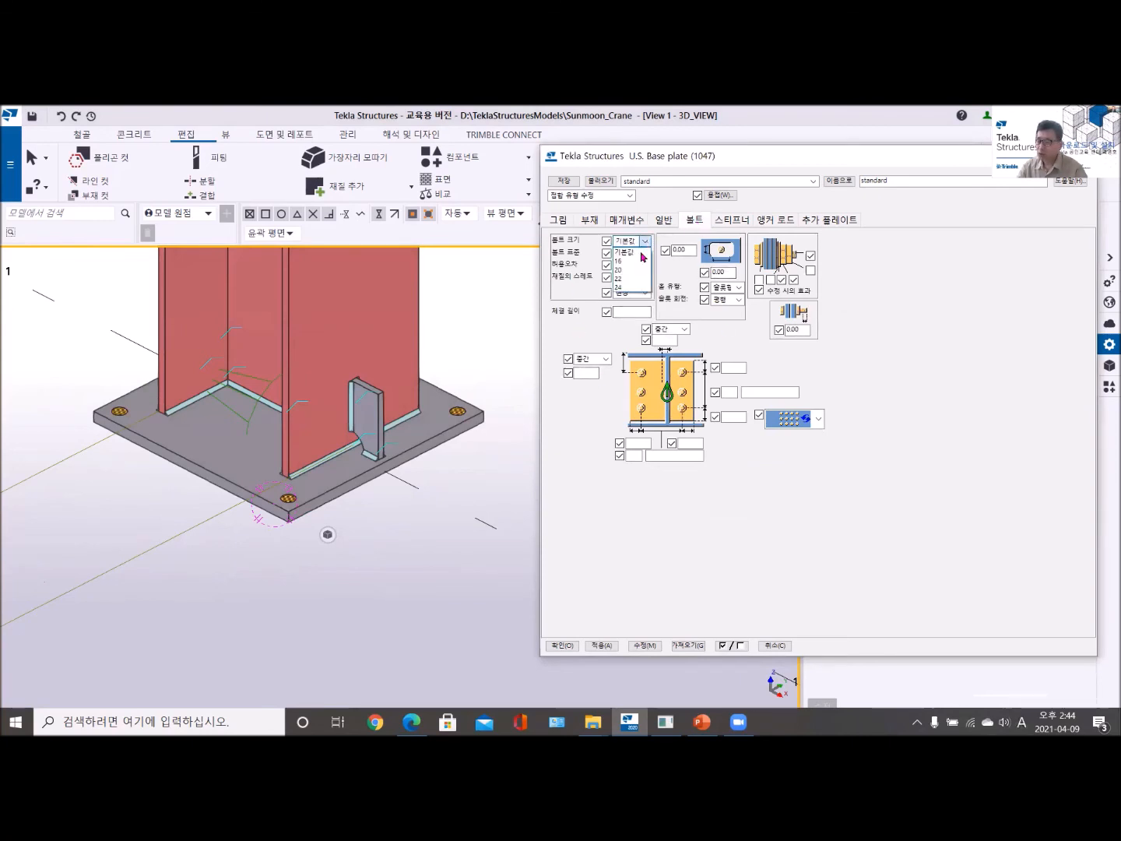
left_click(620, 288)
left_click(642, 256)
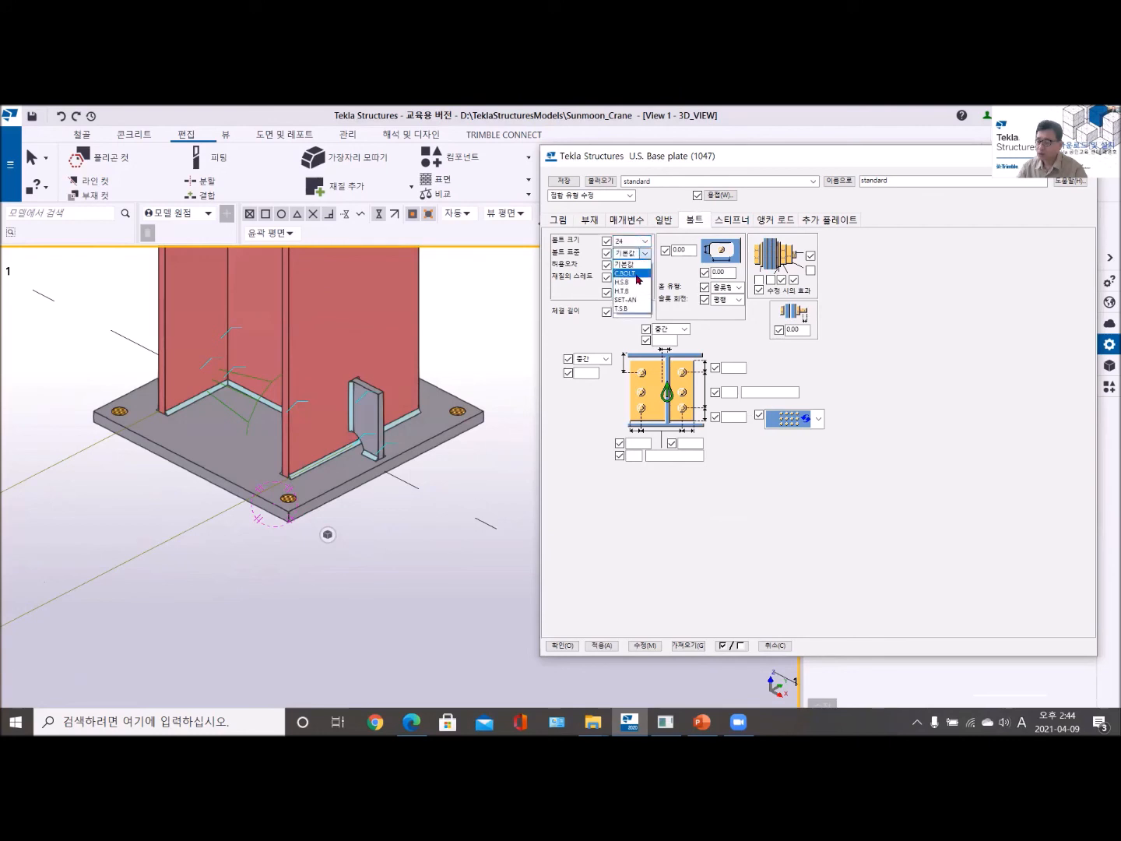
left_click(633, 300)
left_click(616, 265)
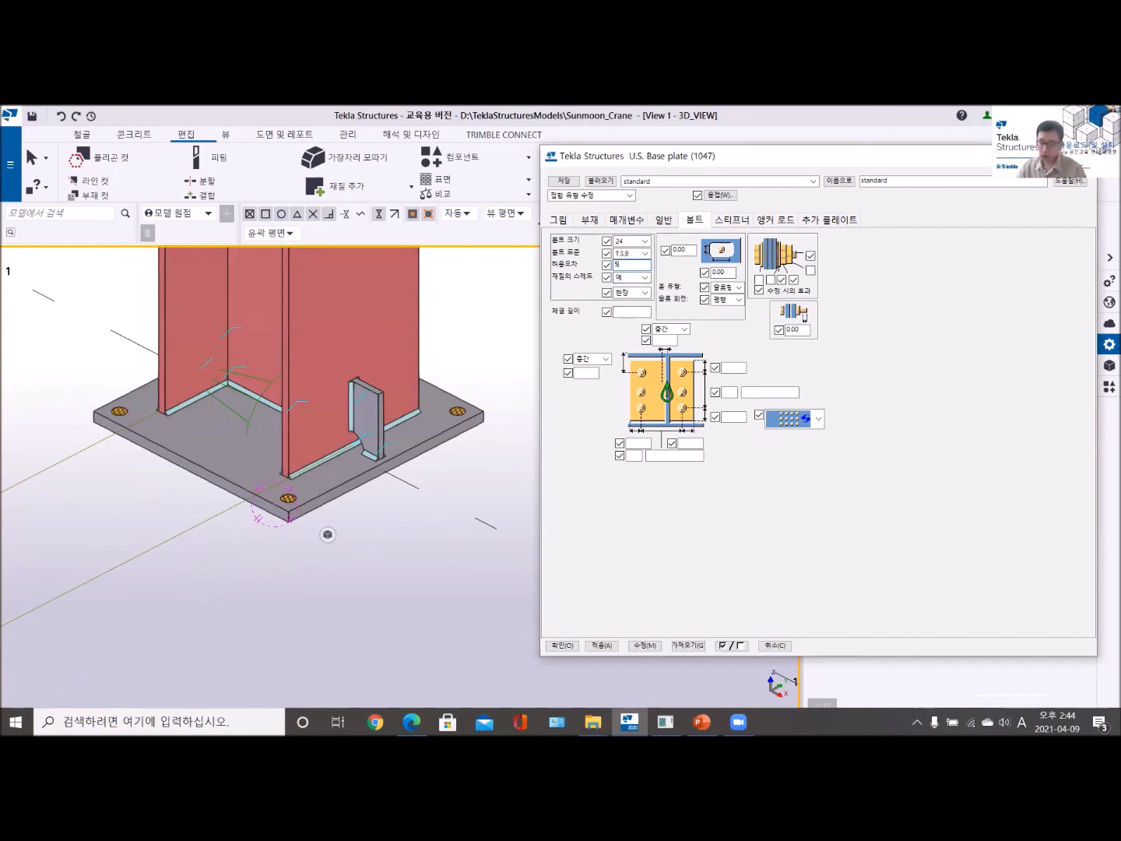
- Define the vertical bolt layout with edge distances of 50 at both ends and 4 bolts spaced 125
left_click(730, 367)
type("50")
left_click(725, 391)
type("4")
left_click(760, 392)
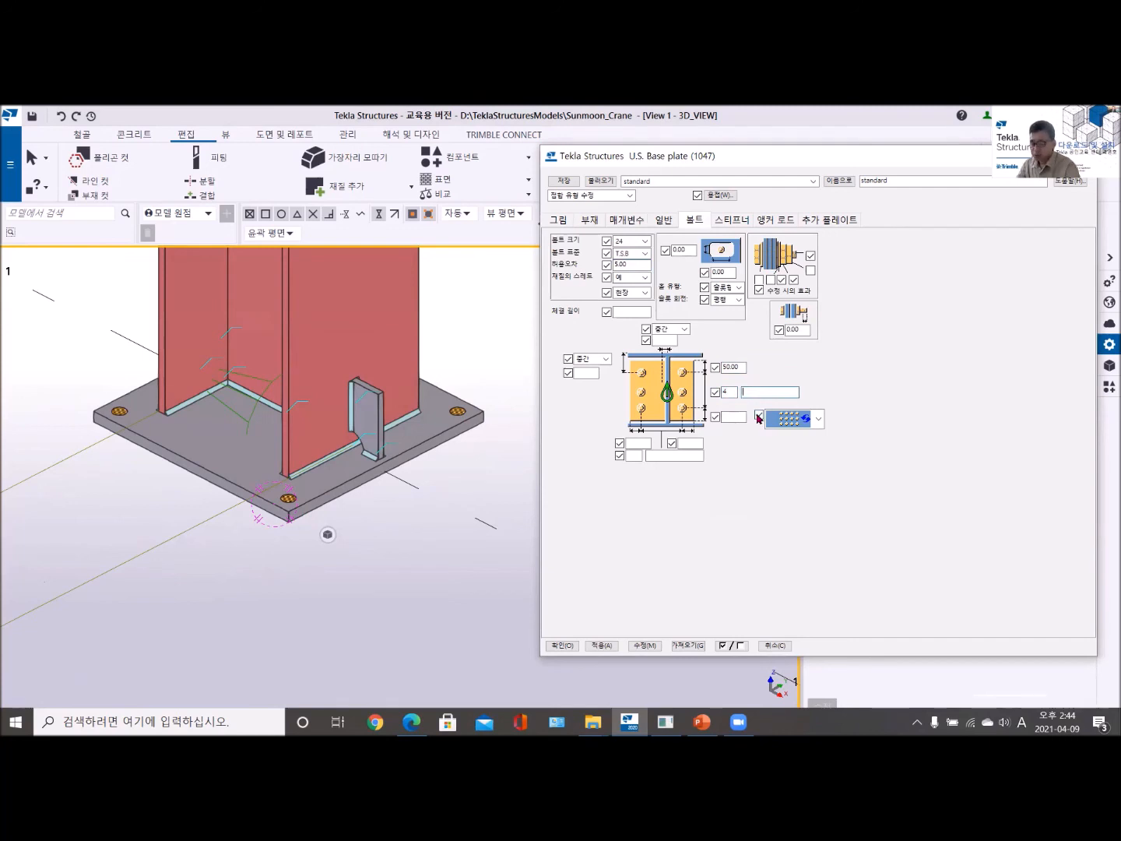
type("125")
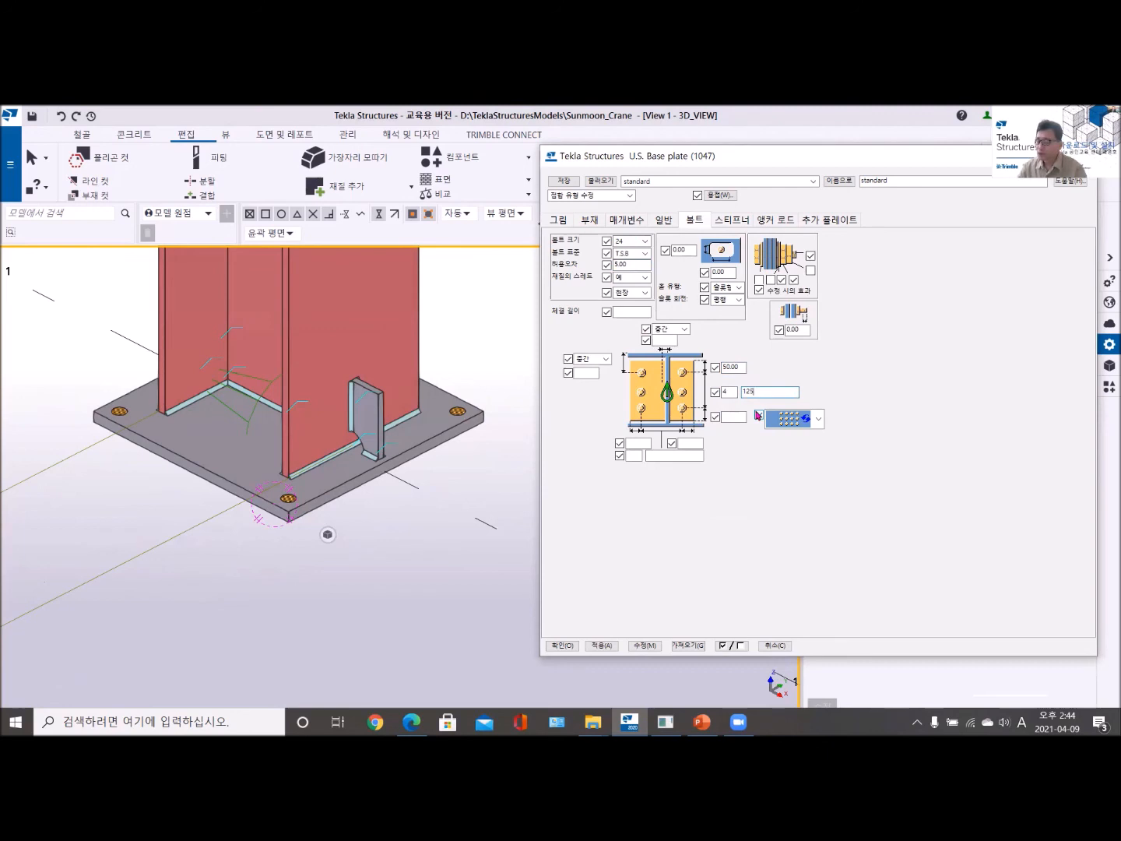
left_click(589, 221)
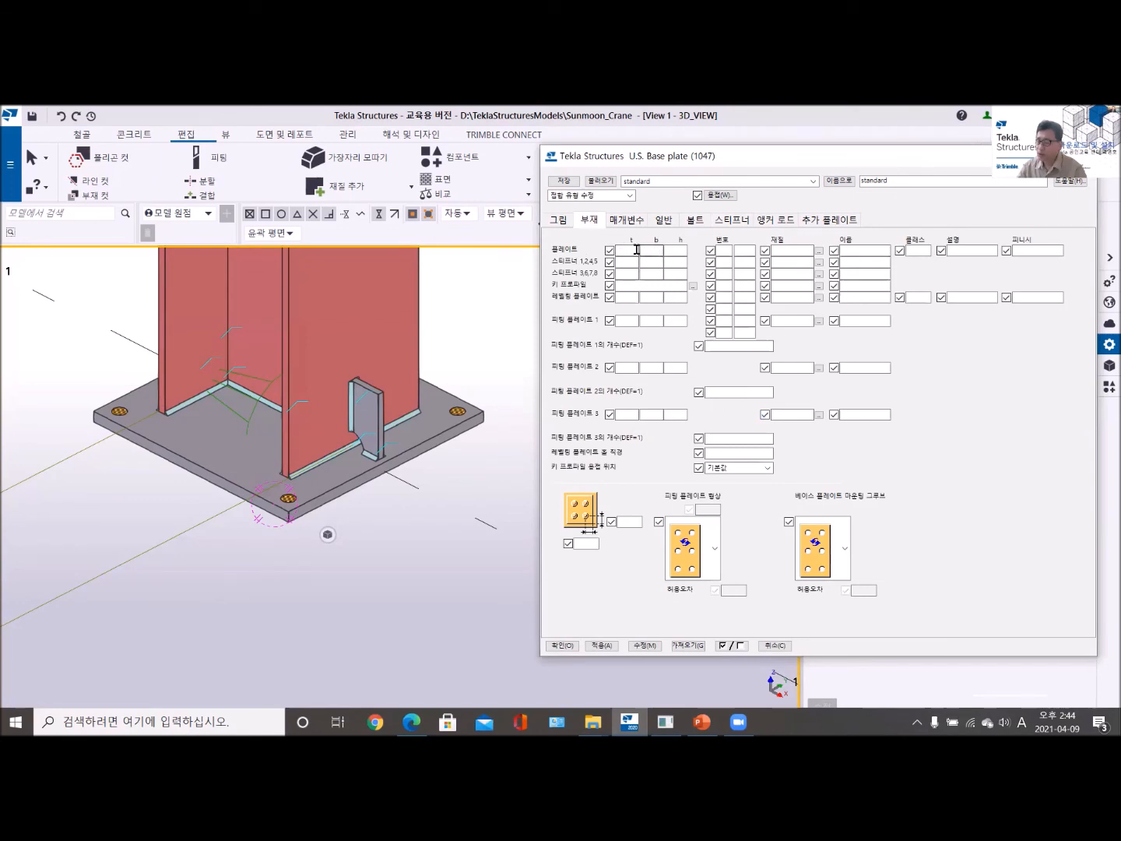
left_click(696, 225)
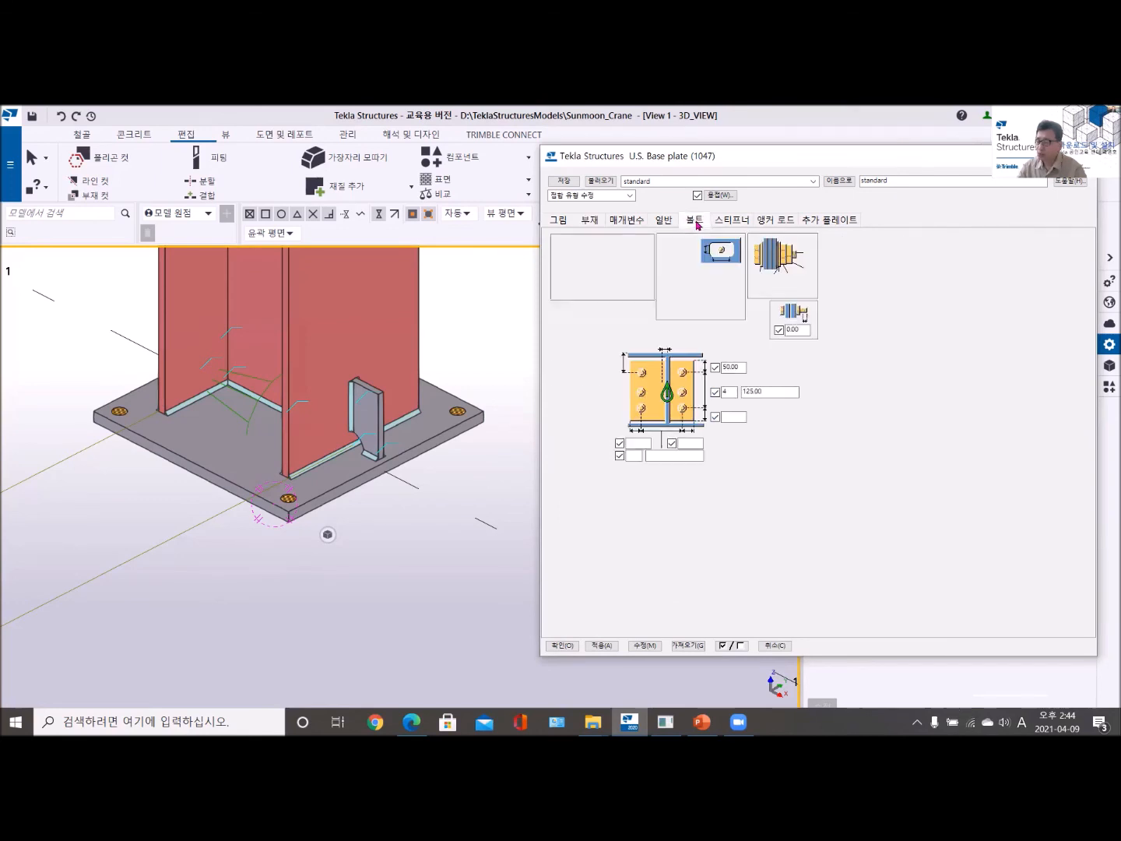
left_click(724, 419)
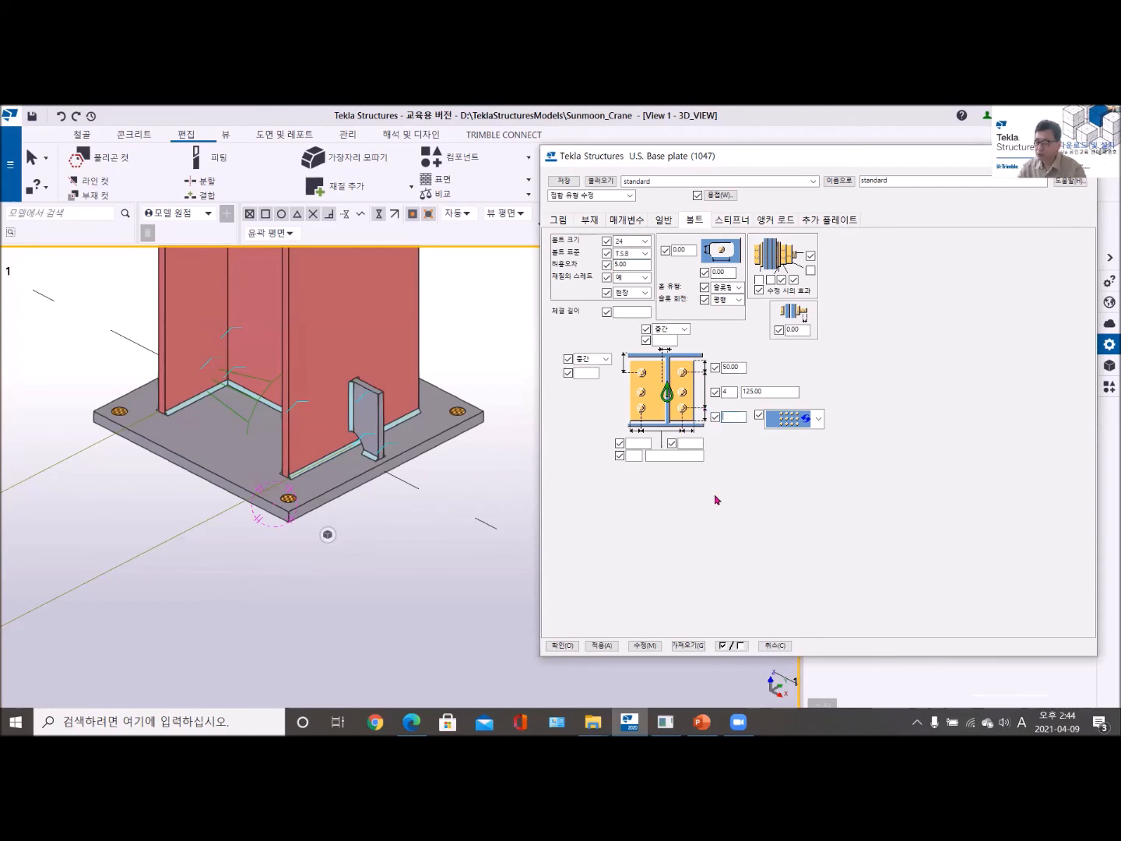
type("50")
- Define the horizontal bolt layout with edge distances of 50 on both sides and 2 bolts spaced 300
left_click(635, 443)
type("50")
left_click(685, 443)
type("50")
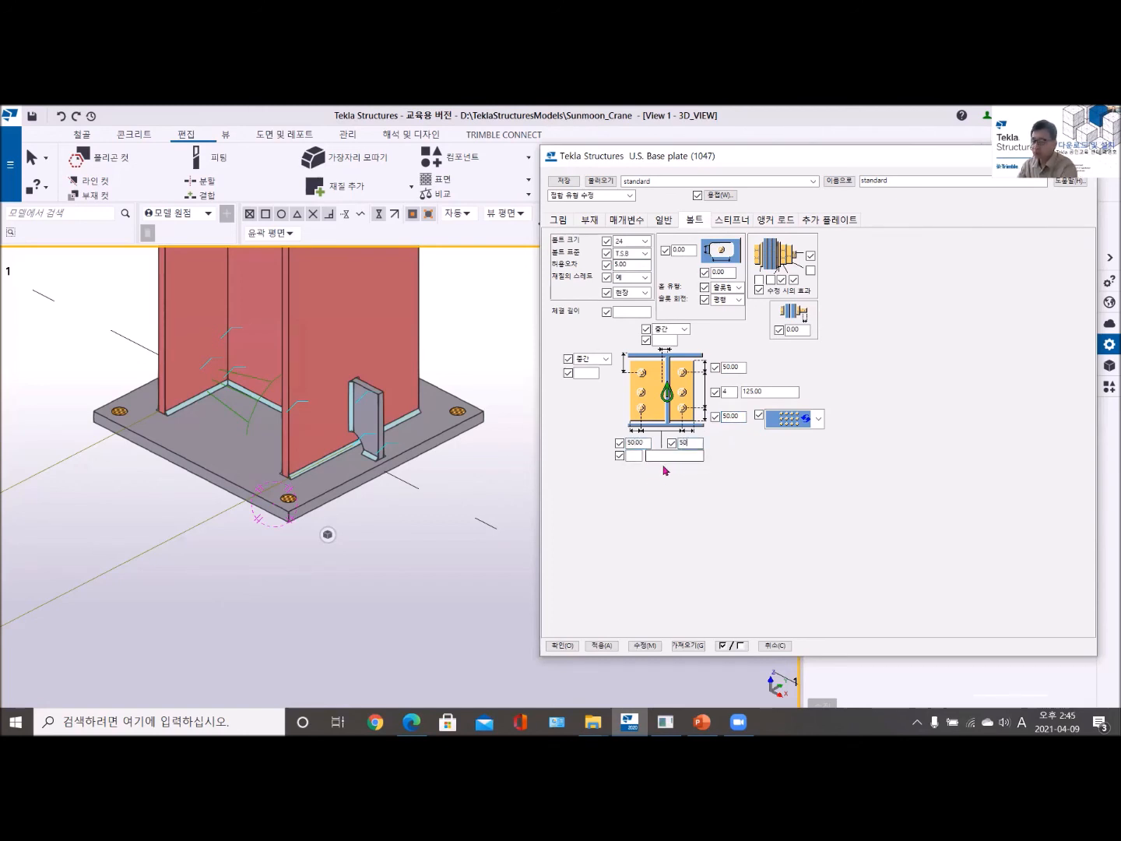
left_click(634, 456)
type("2")
left_click(667, 456)
type("3")
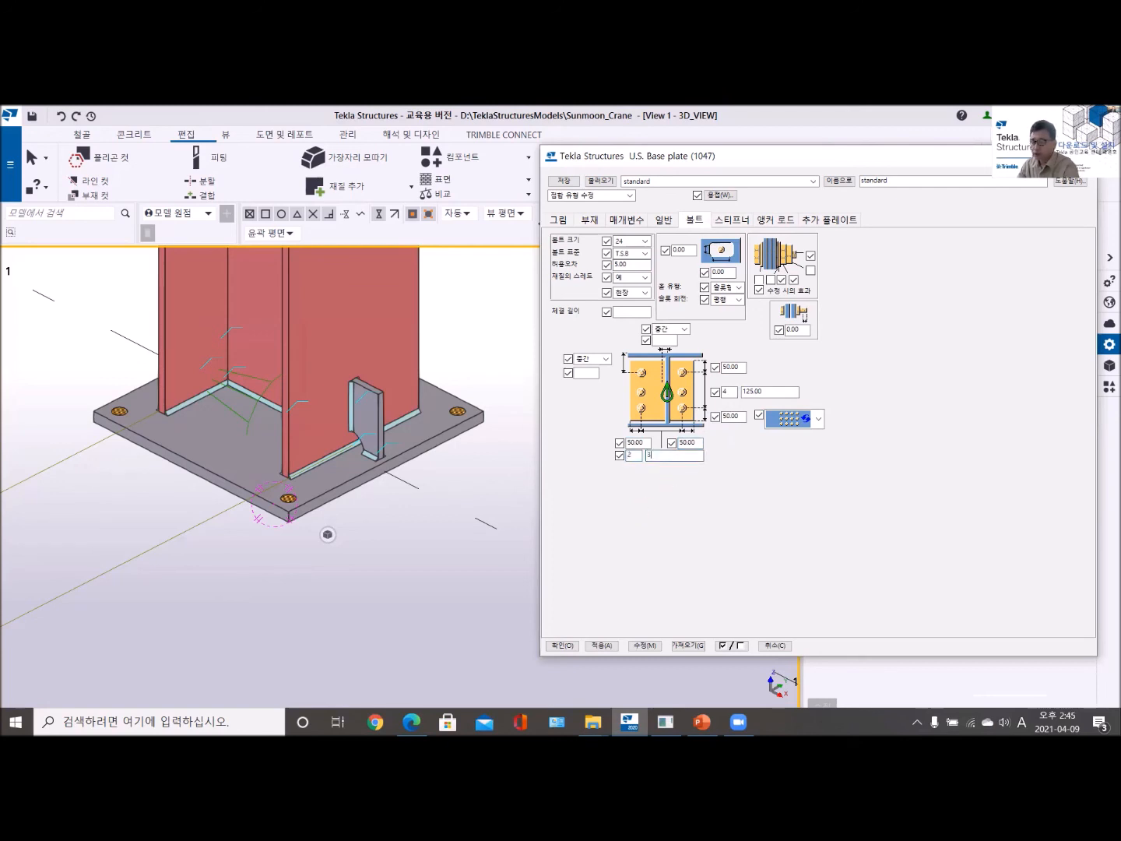
type("00")
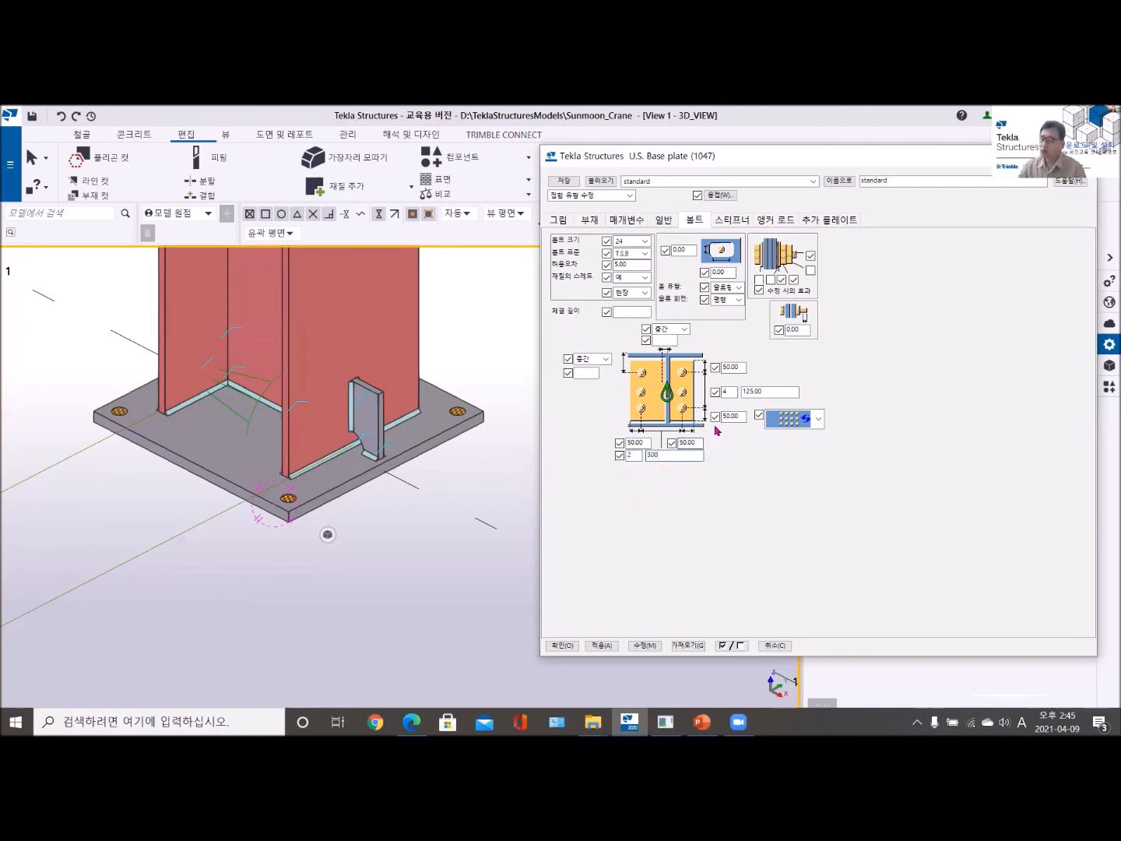
- Change the vertical bolt spacing to 150, apply the bolt settings to the selected U.S. Base plate component and close its properties
left_click(741, 368)
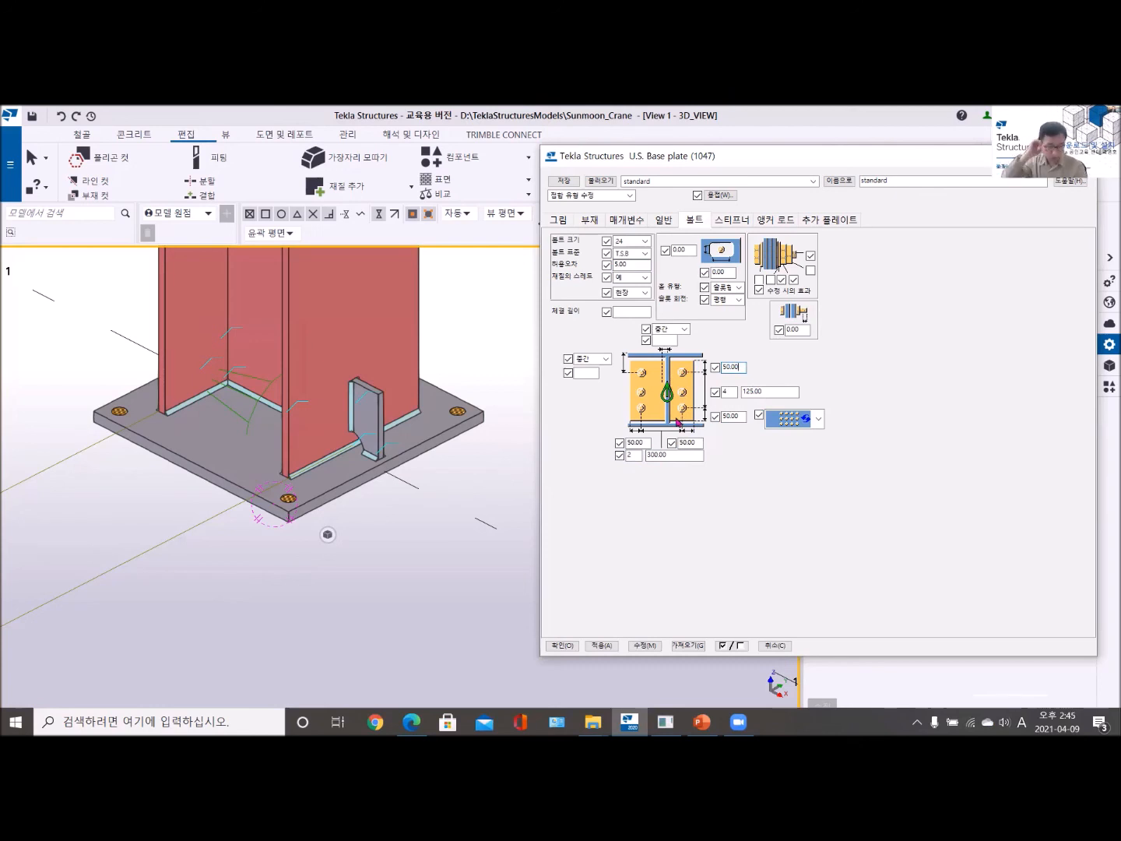
left_click(770, 390)
left_click_drag(770, 388, 733, 388)
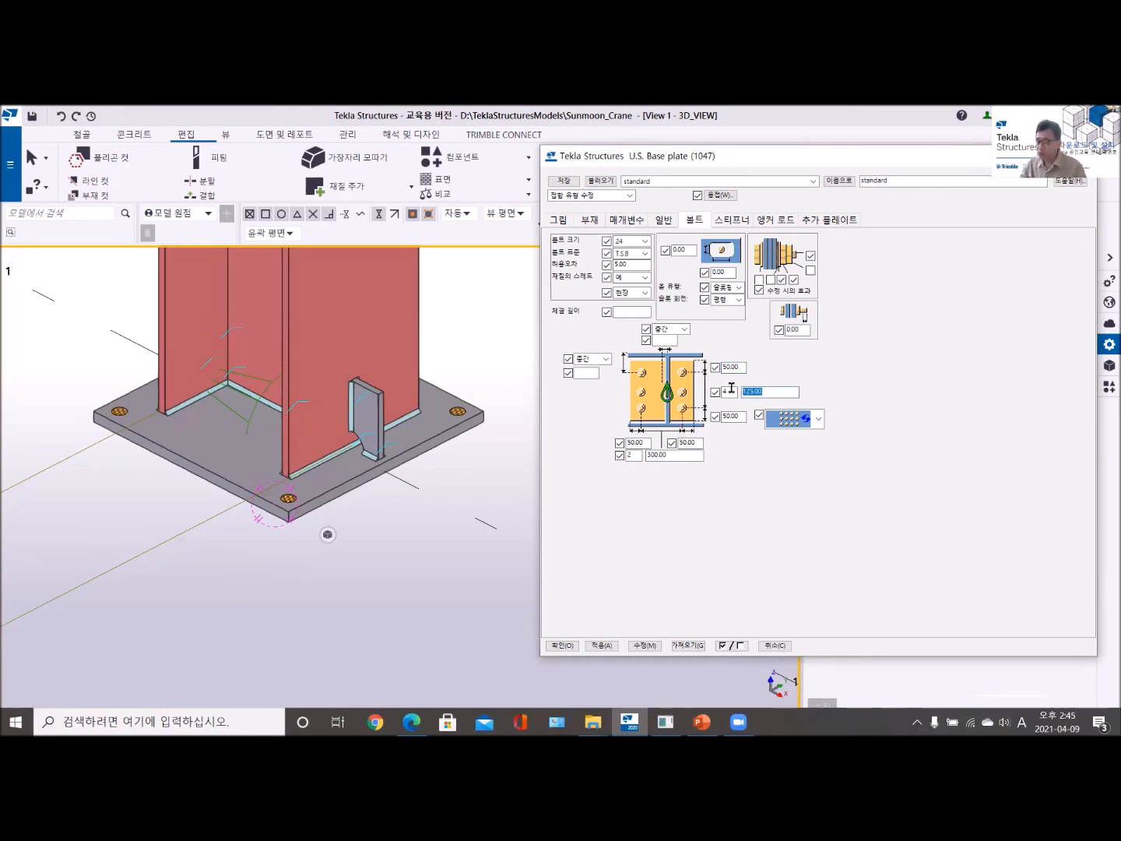
type("150")
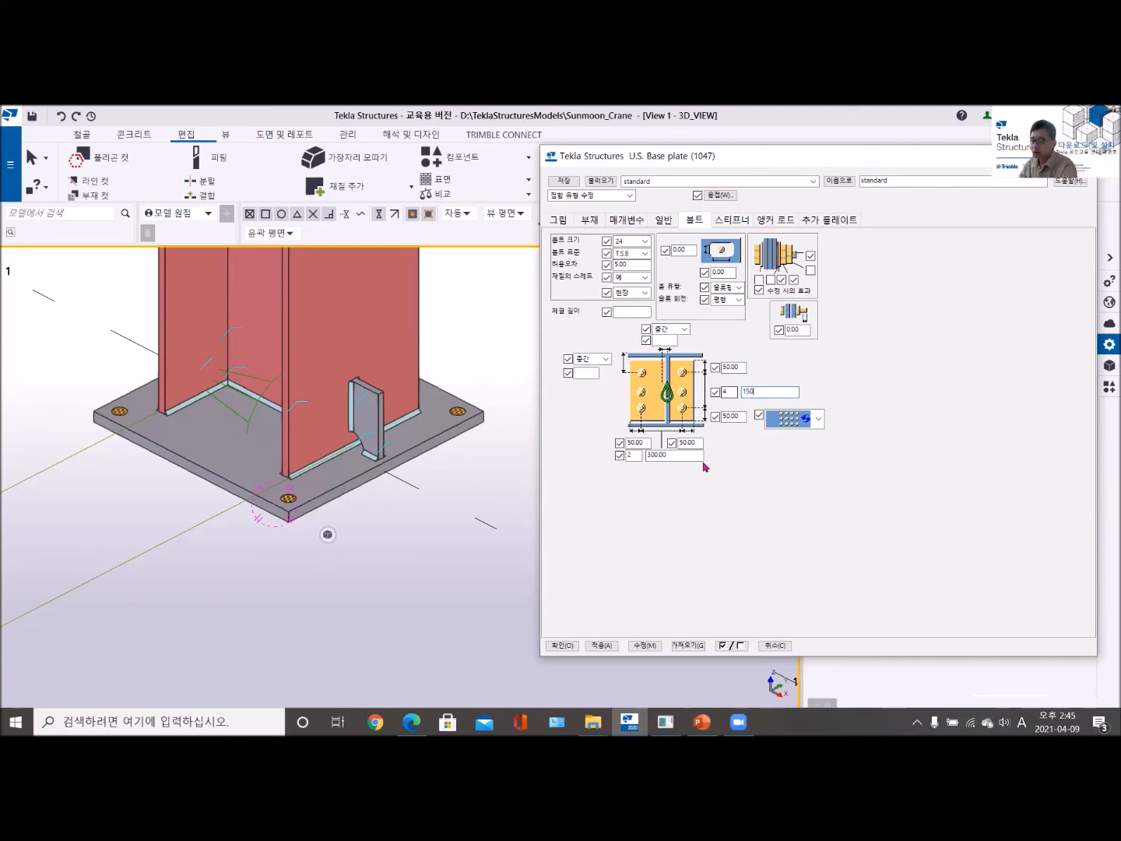
left_click(646, 645)
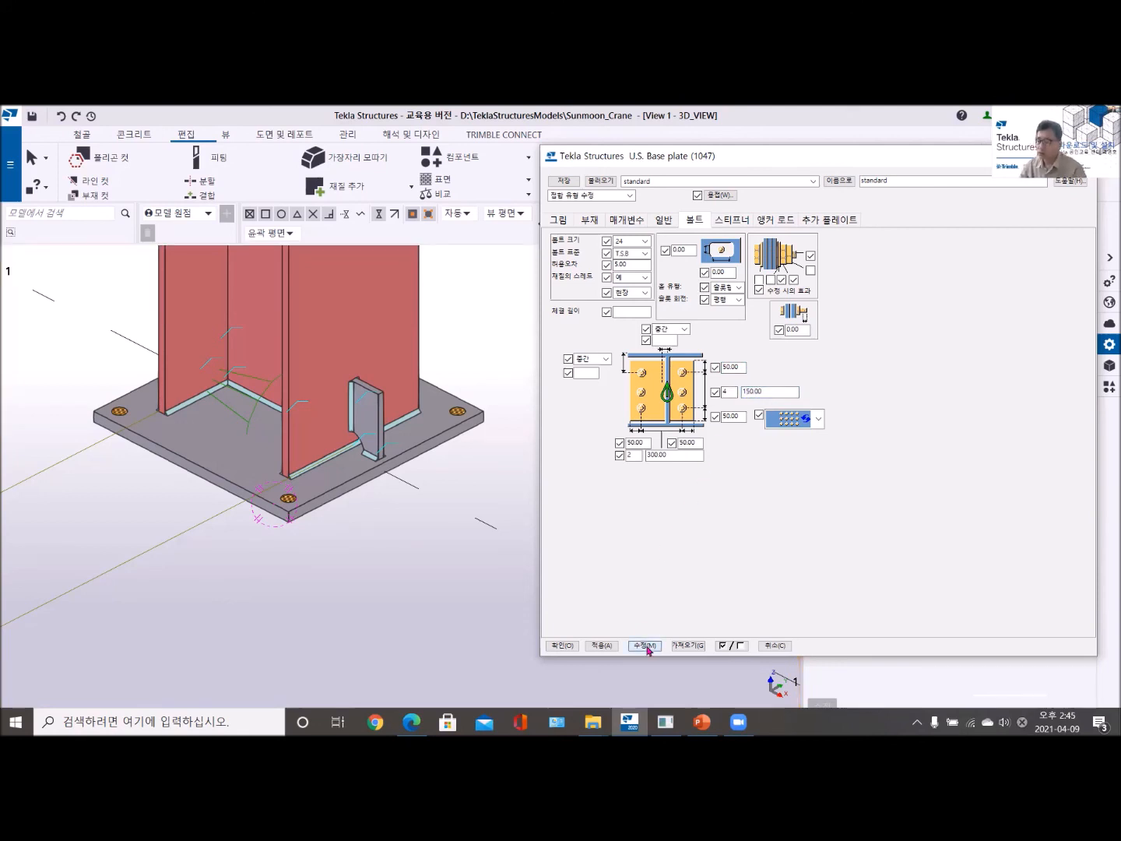
left_click(284, 441)
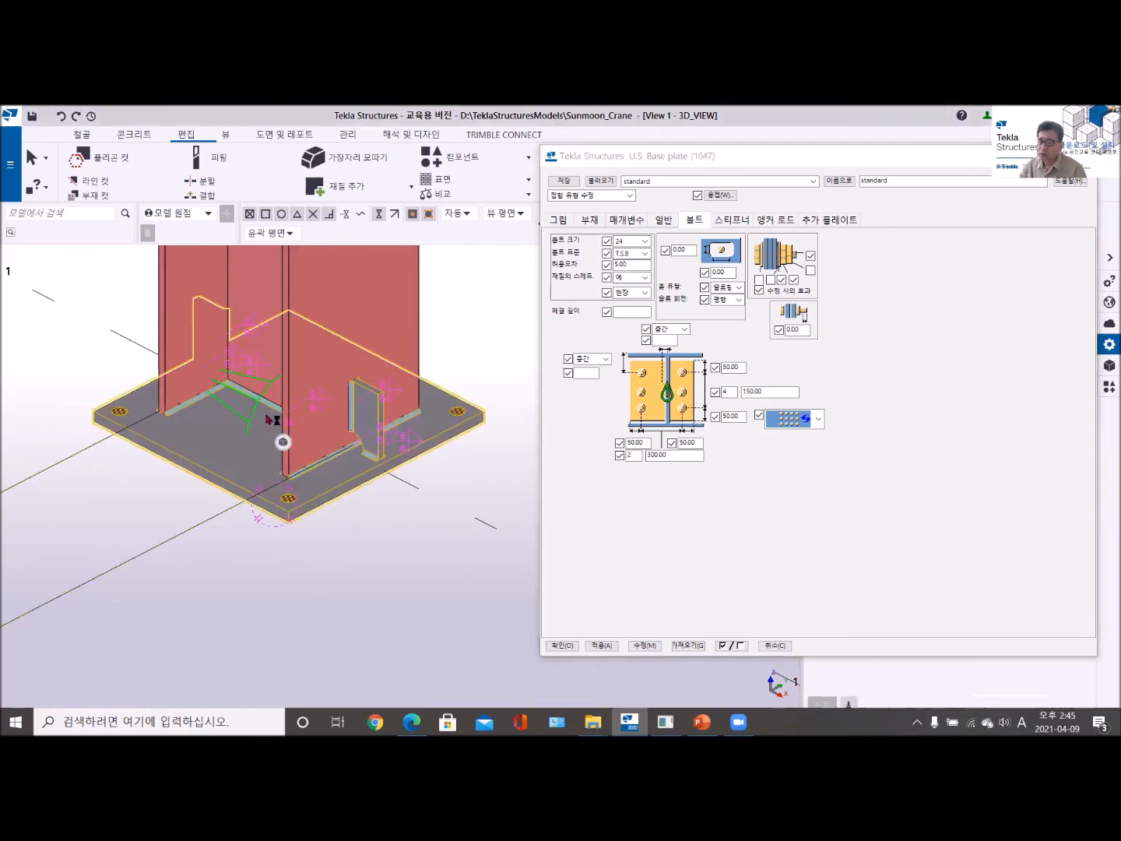
left_click(645, 645)
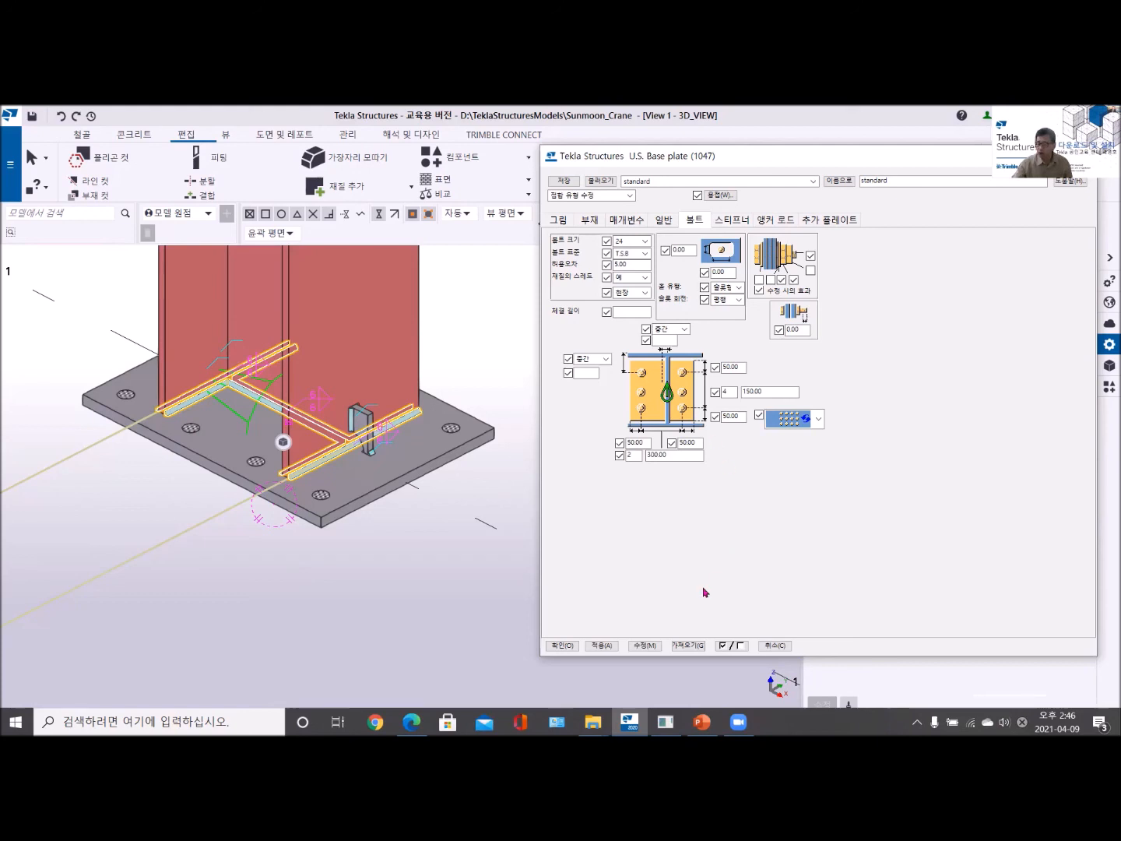
left_click_drag(746, 161, 656, 168)
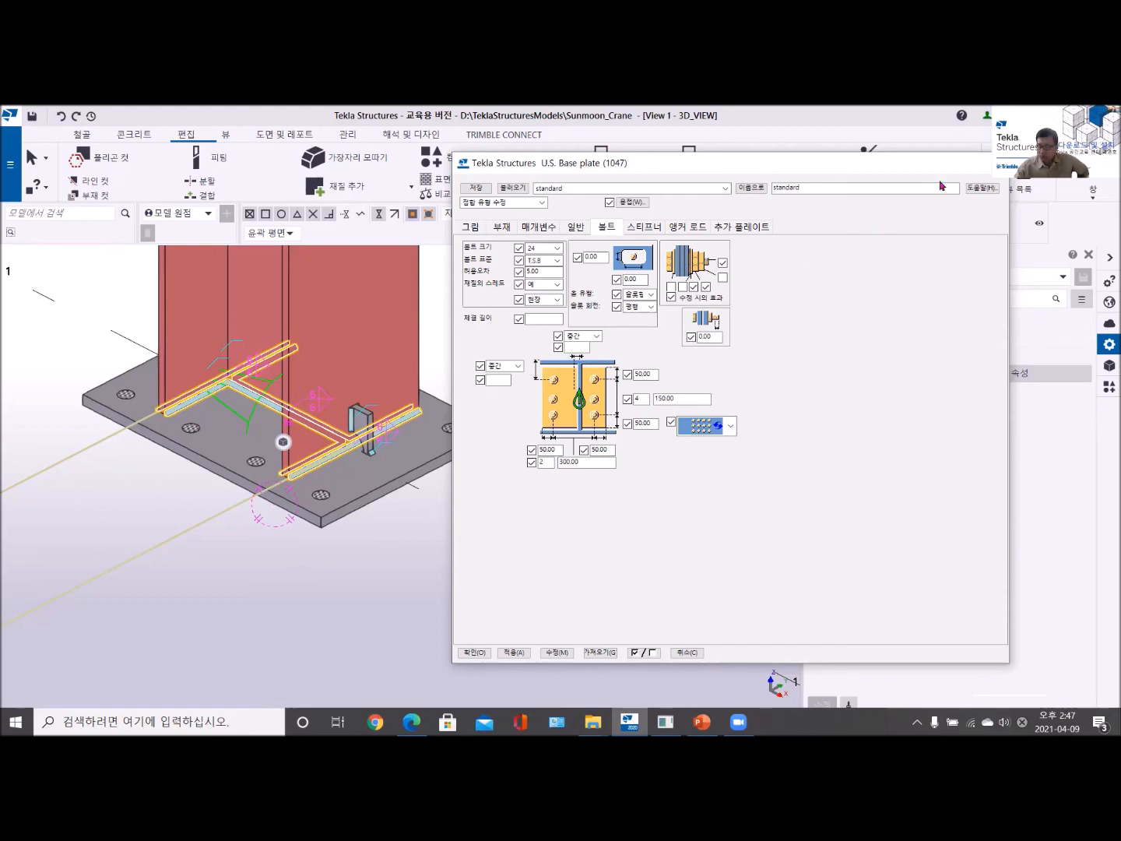
left_click(997, 164)
- Place a new steel column on grid line 1 between the two existing short columns and end the column command
scroll(467, 497, "down", 3)
scroll(304, 502, "up", 3)
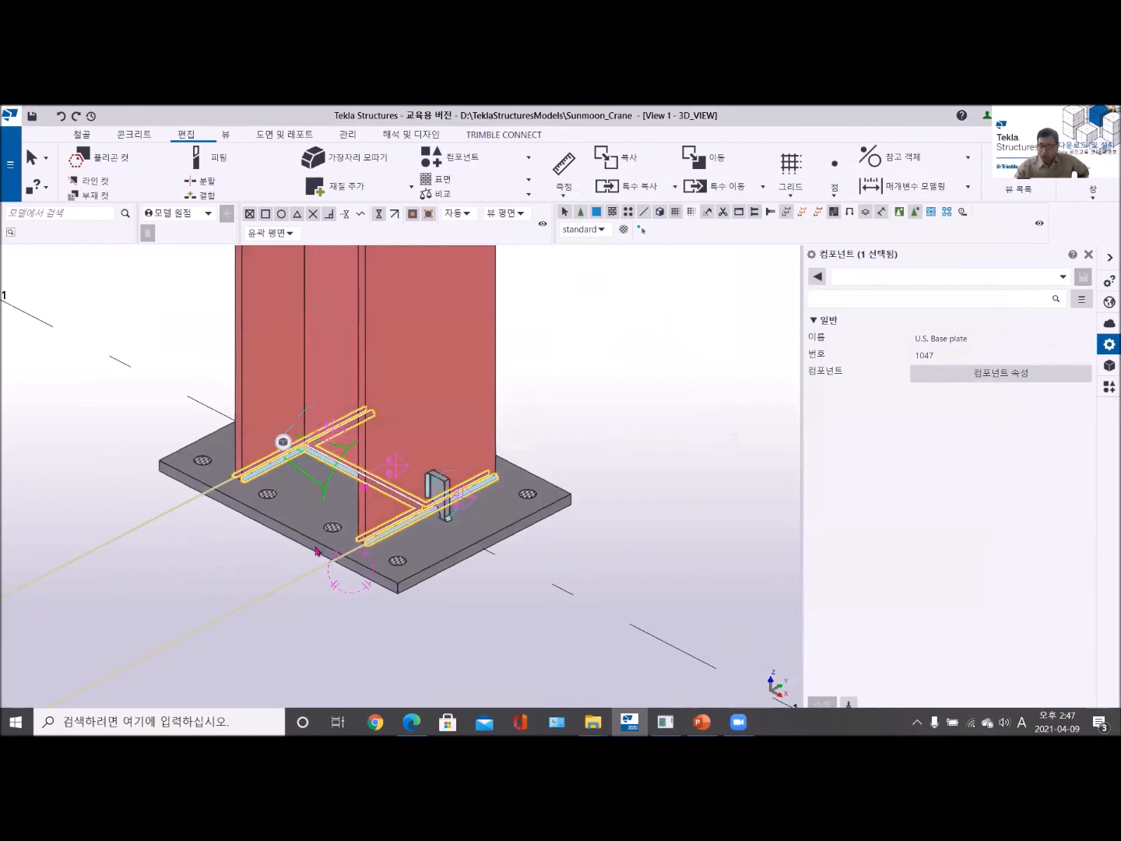
scroll(315, 548, "down", 3)
middle_click_drag(179, 442, 362, 527)
middle_click_drag(205, 404, 99, 523)
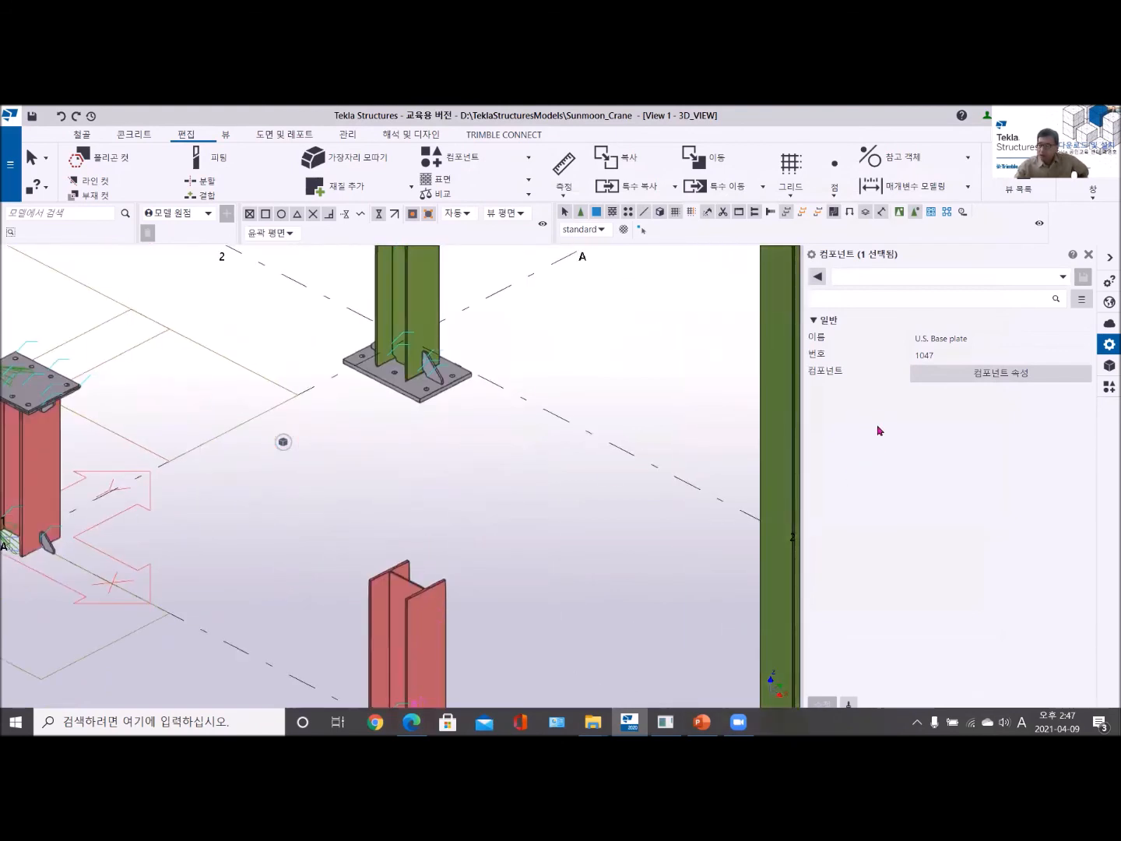
scroll(420, 444, "down", 2)
middle_click_drag(403, 460, 393, 425)
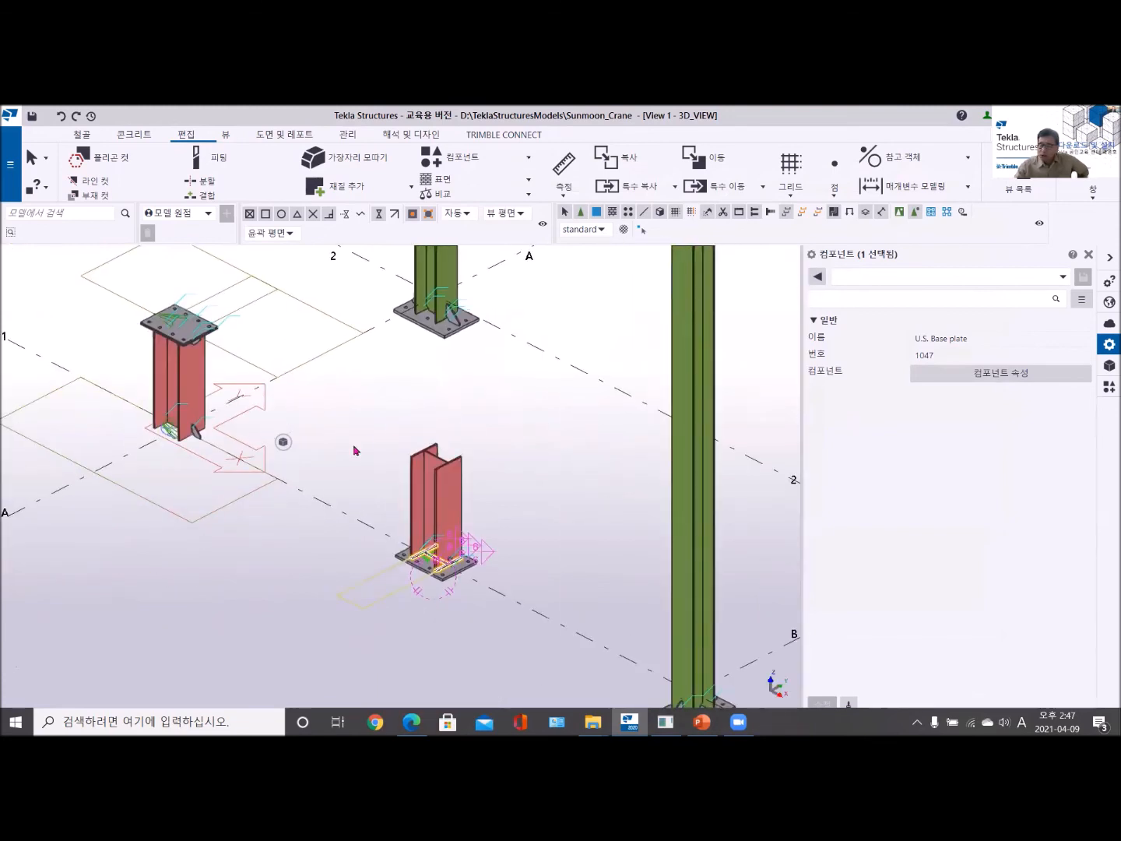
scroll(354, 451, "up", 2)
left_click(78, 136)
left_click(88, 170)
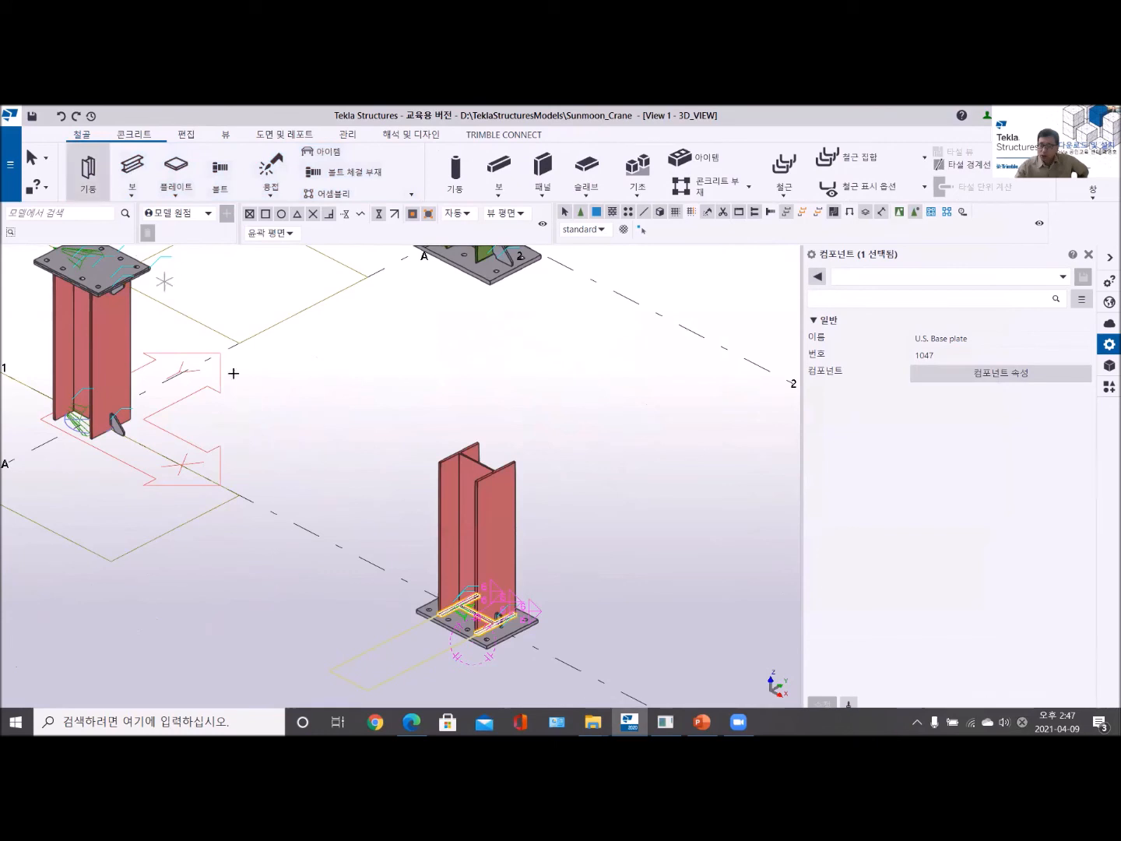
left_click(269, 510)
right_click(338, 380)
left_click(370, 388)
scroll(314, 427, "up", 5)
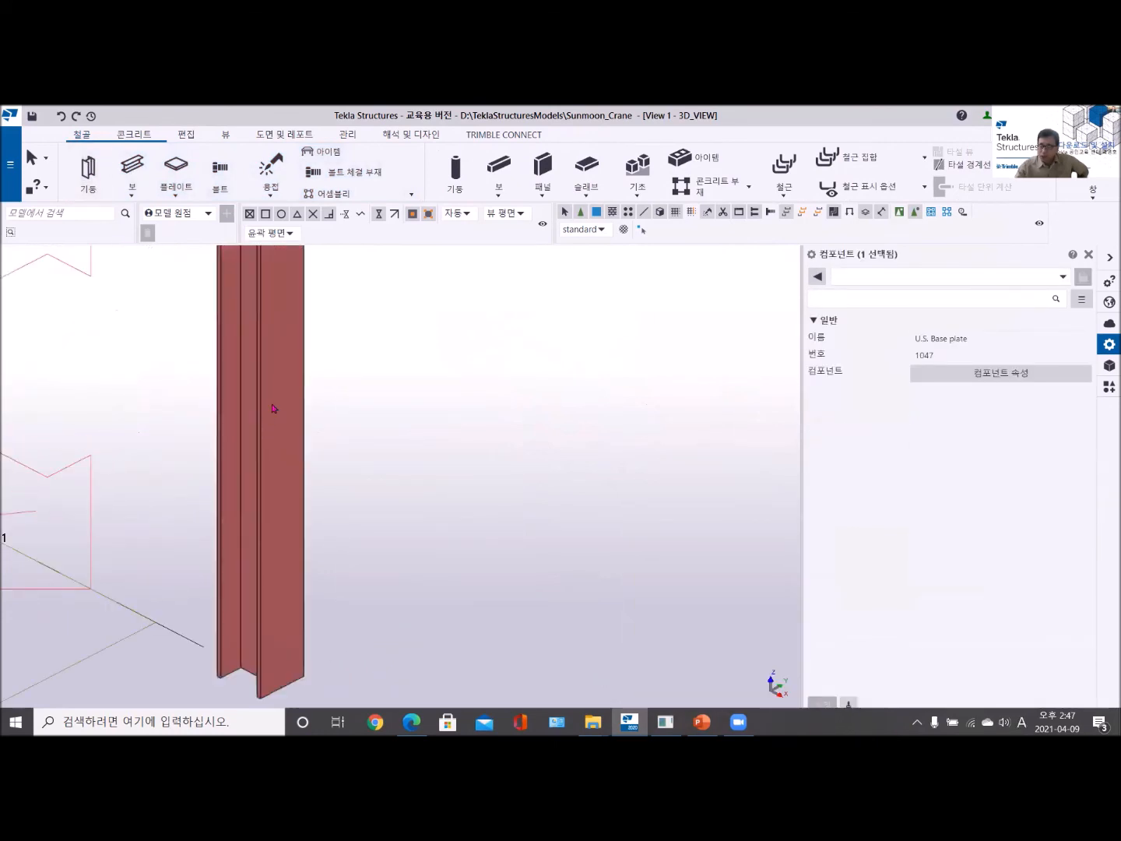
- Add a Base plate (1004) component at the bottom of the new column and end the command
left_click(274, 410)
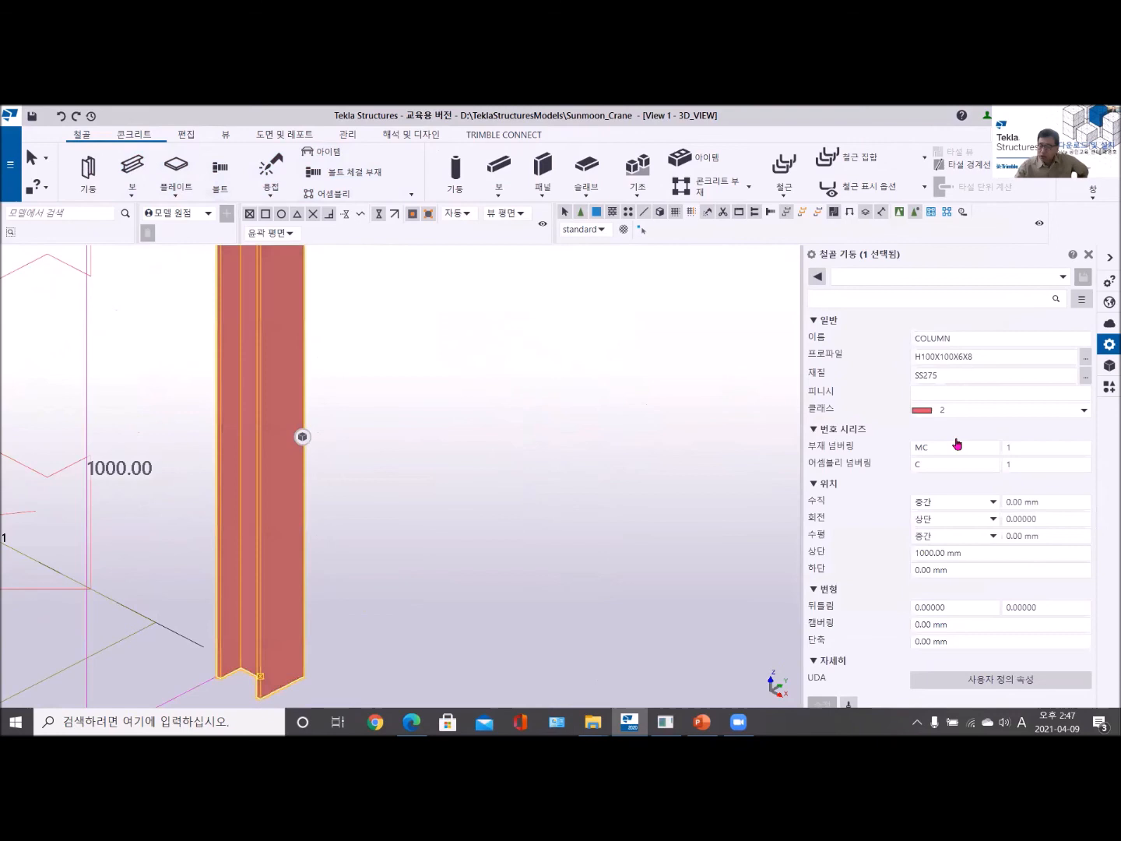
left_click(1101, 392)
scroll(922, 377, "up", 10)
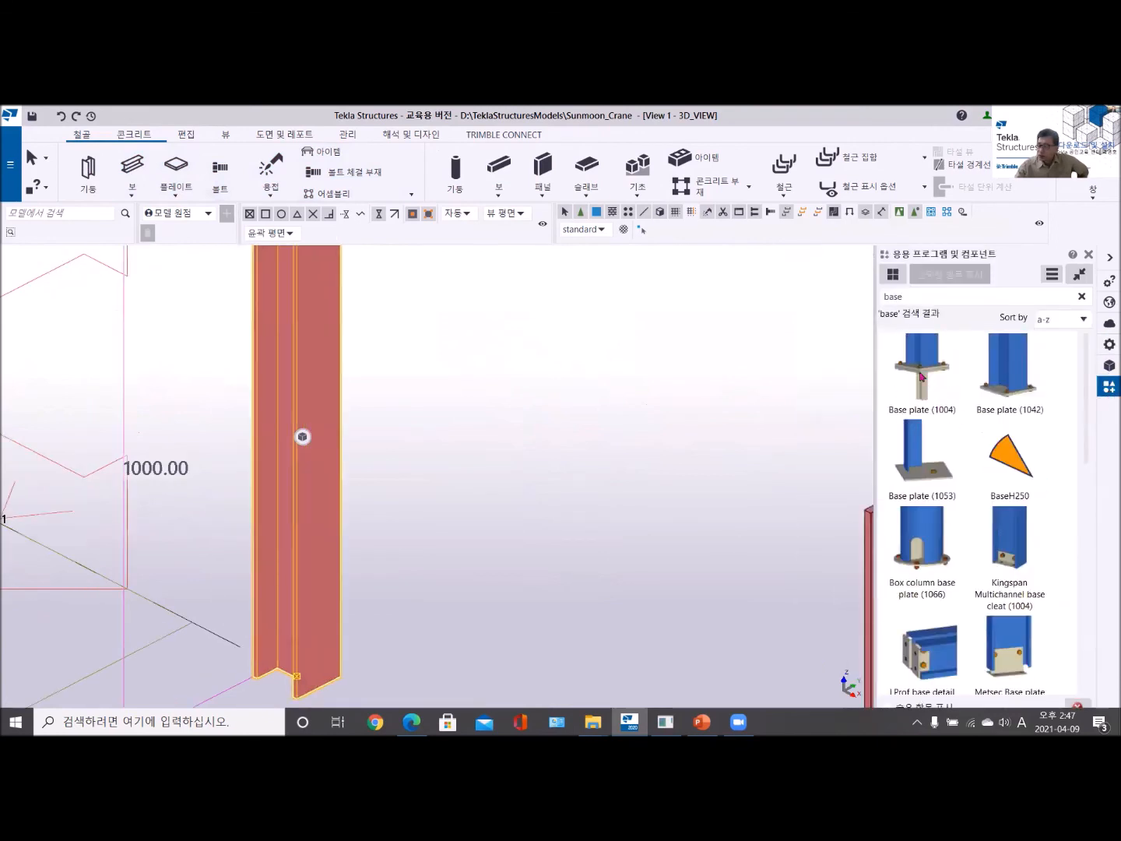
left_click(922, 376)
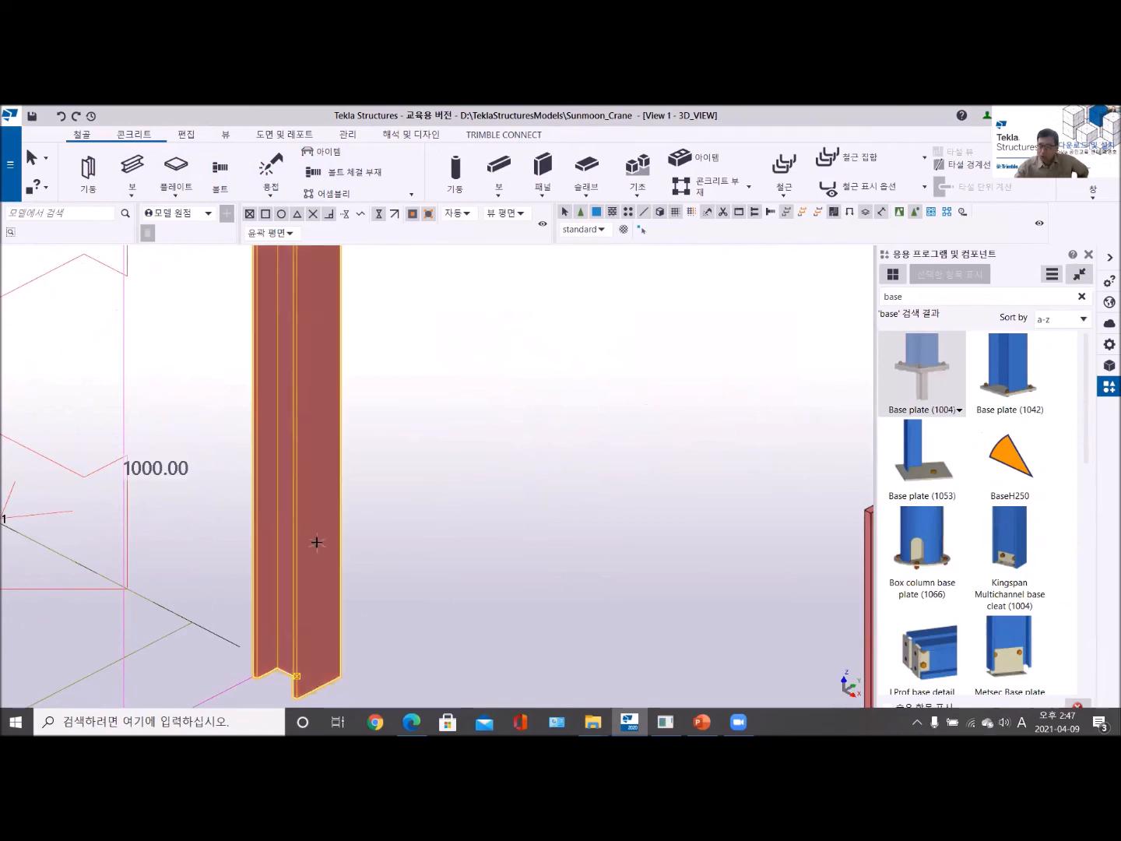
scroll(316, 545, "up", 3)
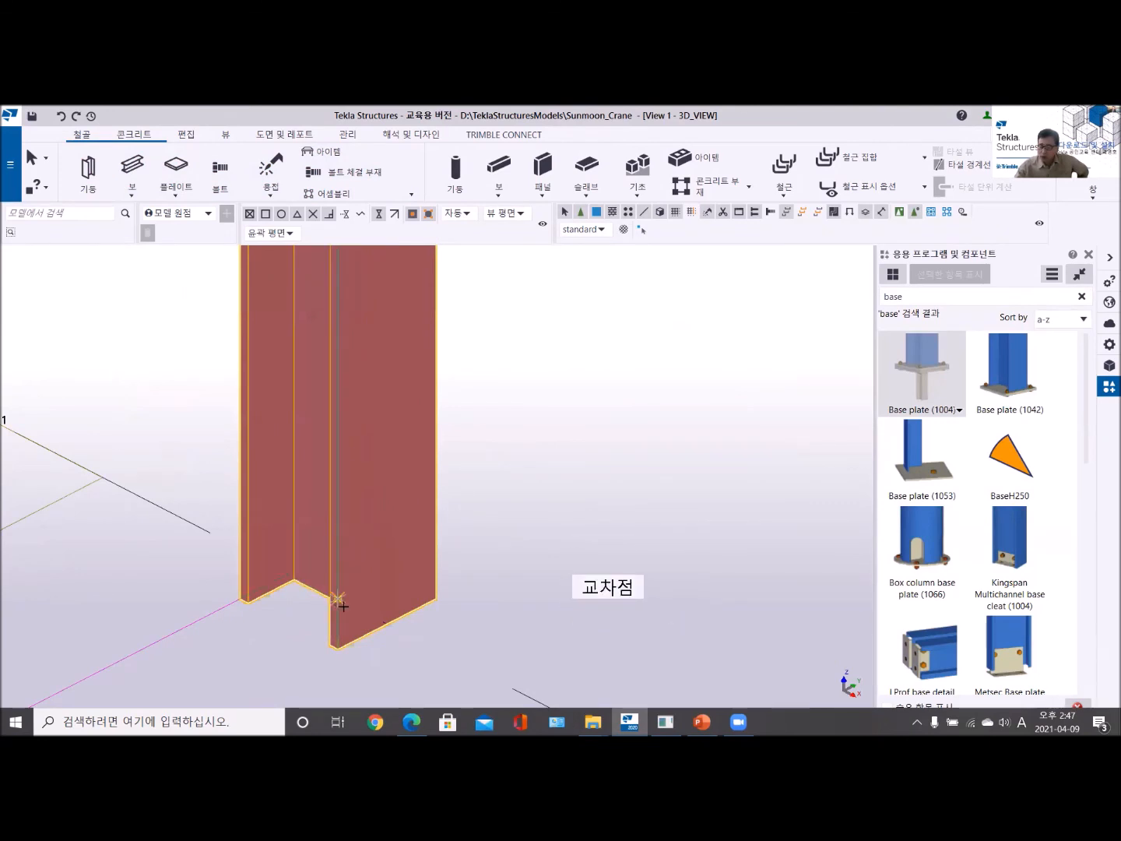
left_click(340, 601)
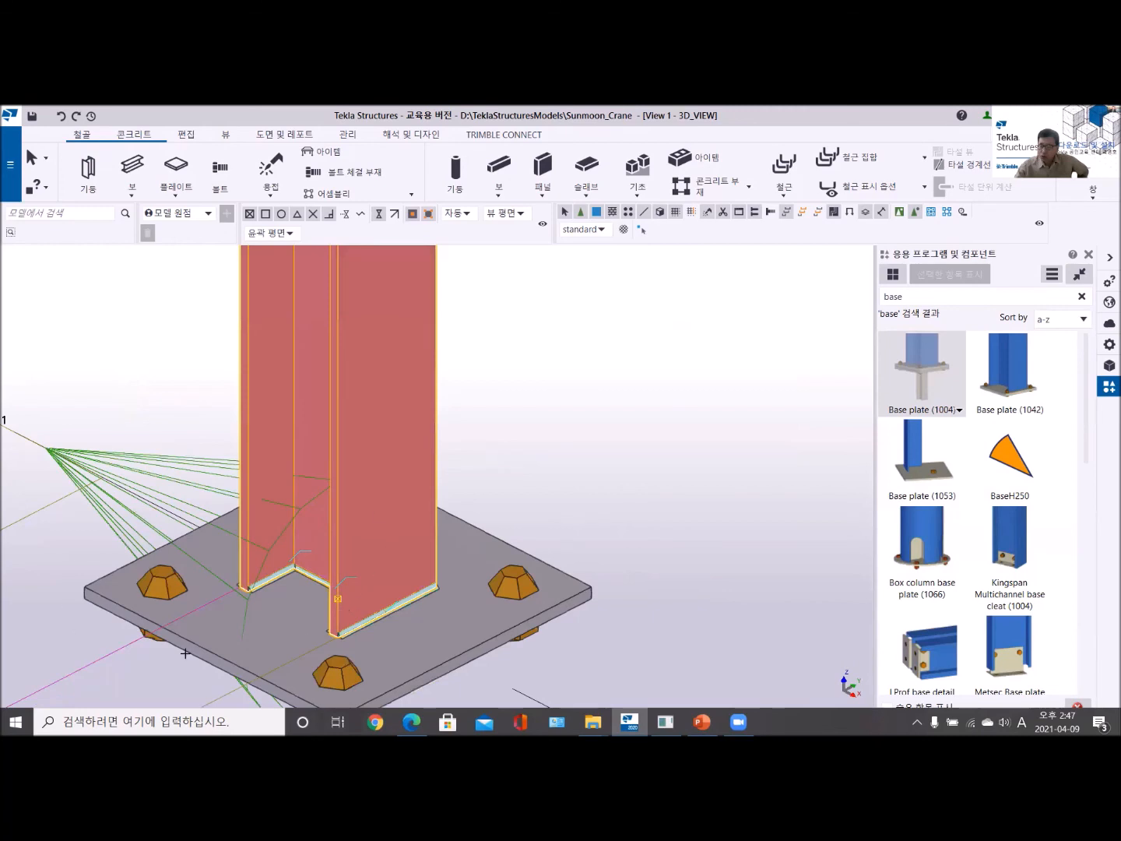
right_click(497, 407)
left_click(524, 413)
- Set the plate thickness of the new Base plate (1004) component to 12 and apply it to the connection
scroll(452, 514, "down", 3)
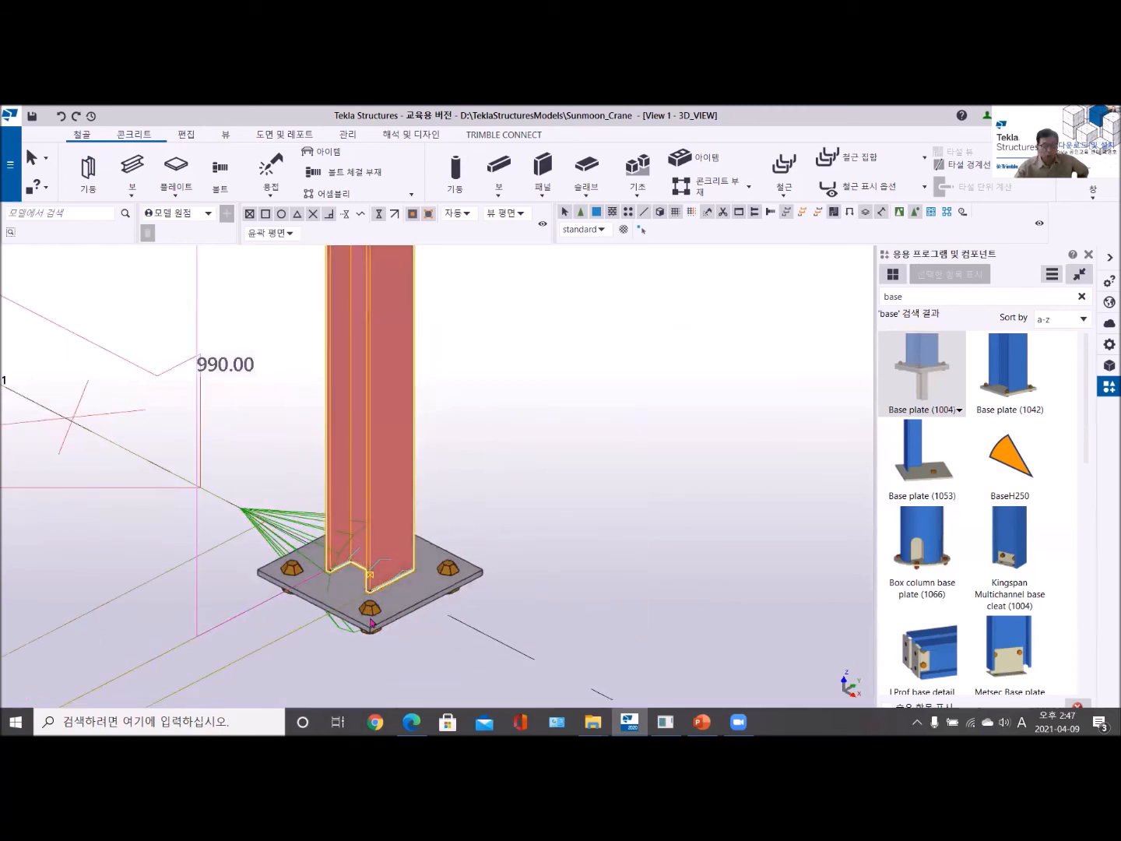
left_click(301, 534)
double_click(301, 535)
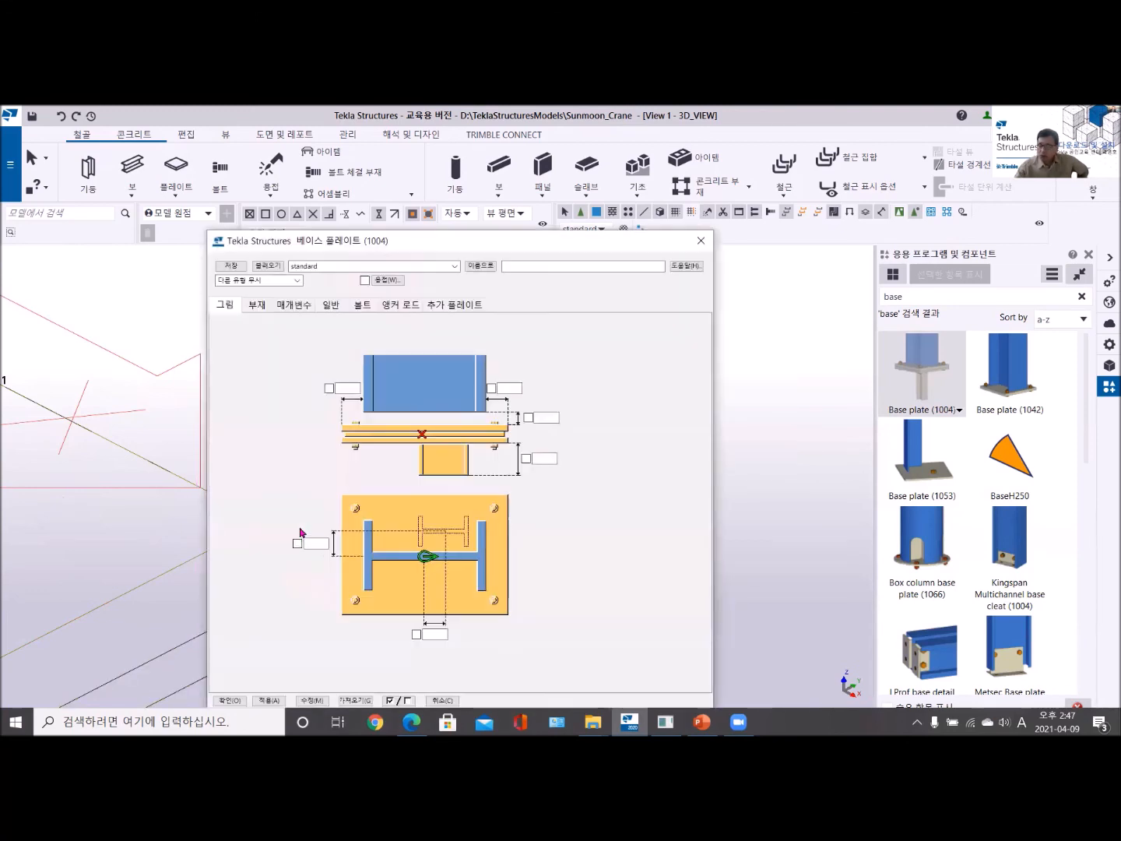
left_click_drag(441, 246, 548, 192)
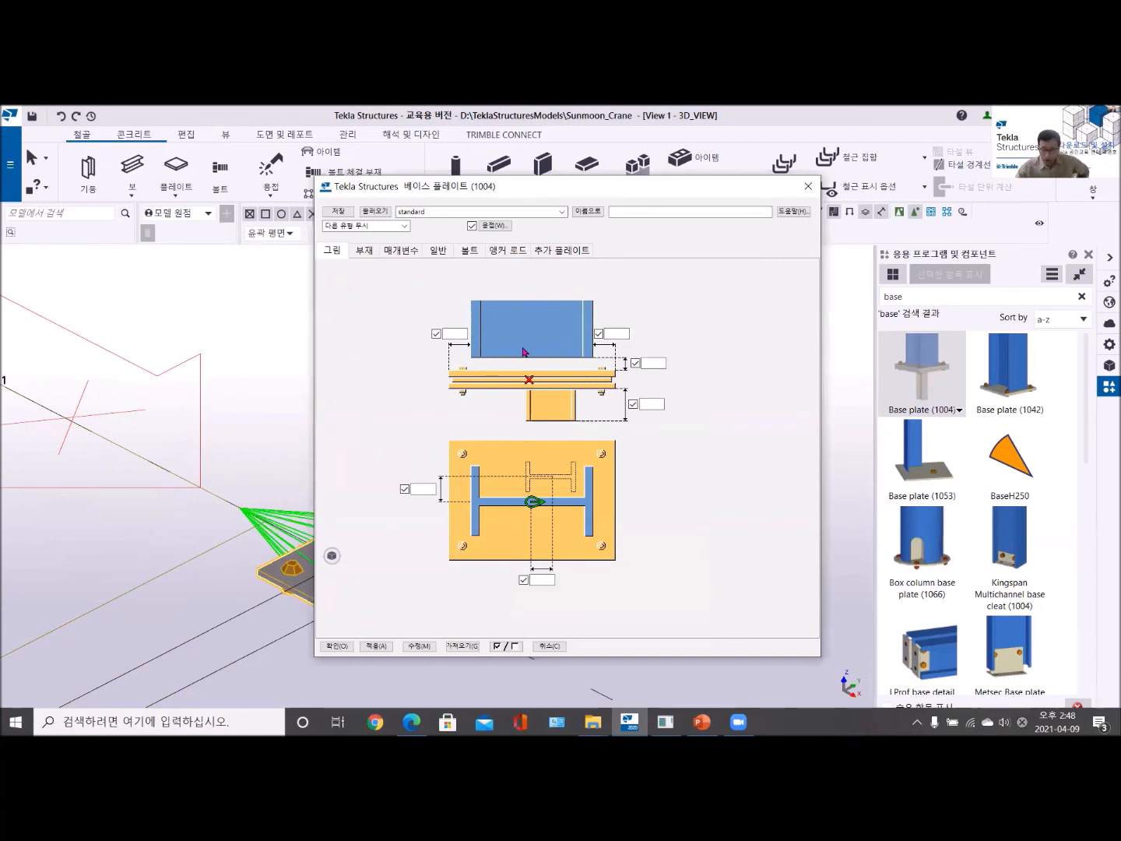
left_click(364, 249)
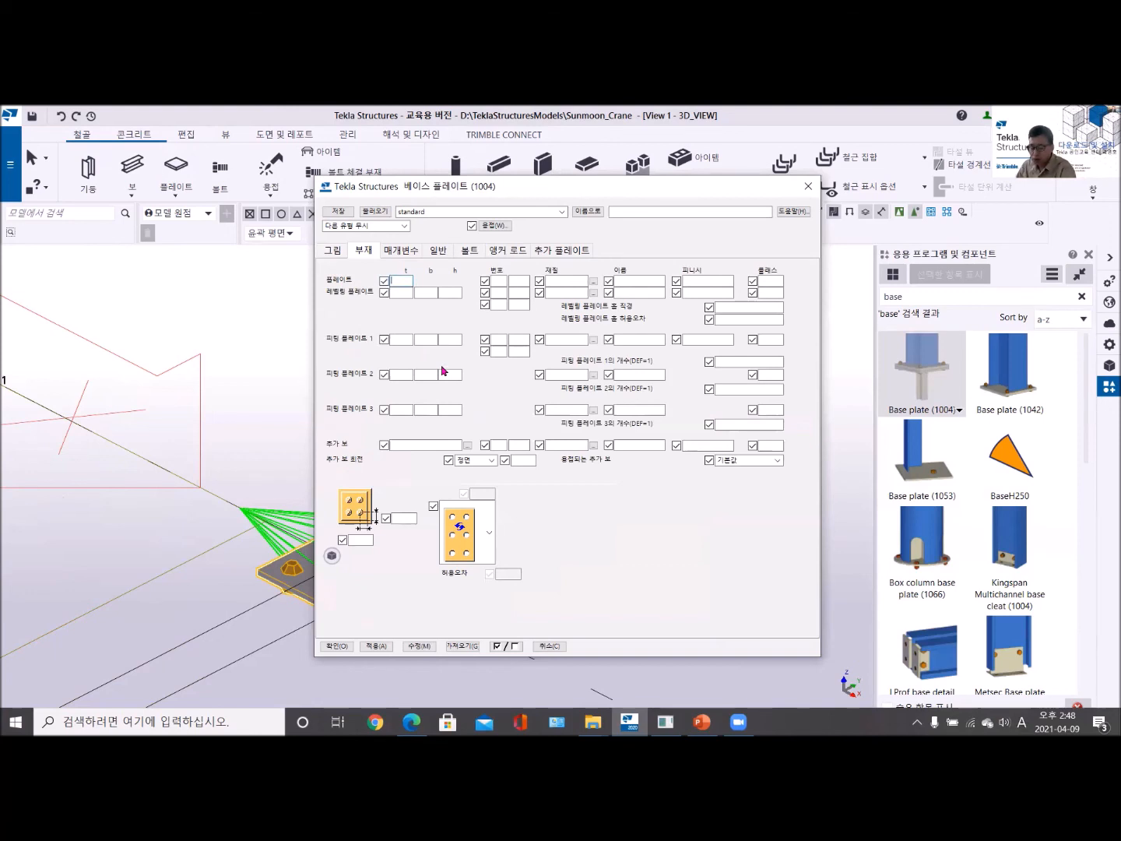
type("2")
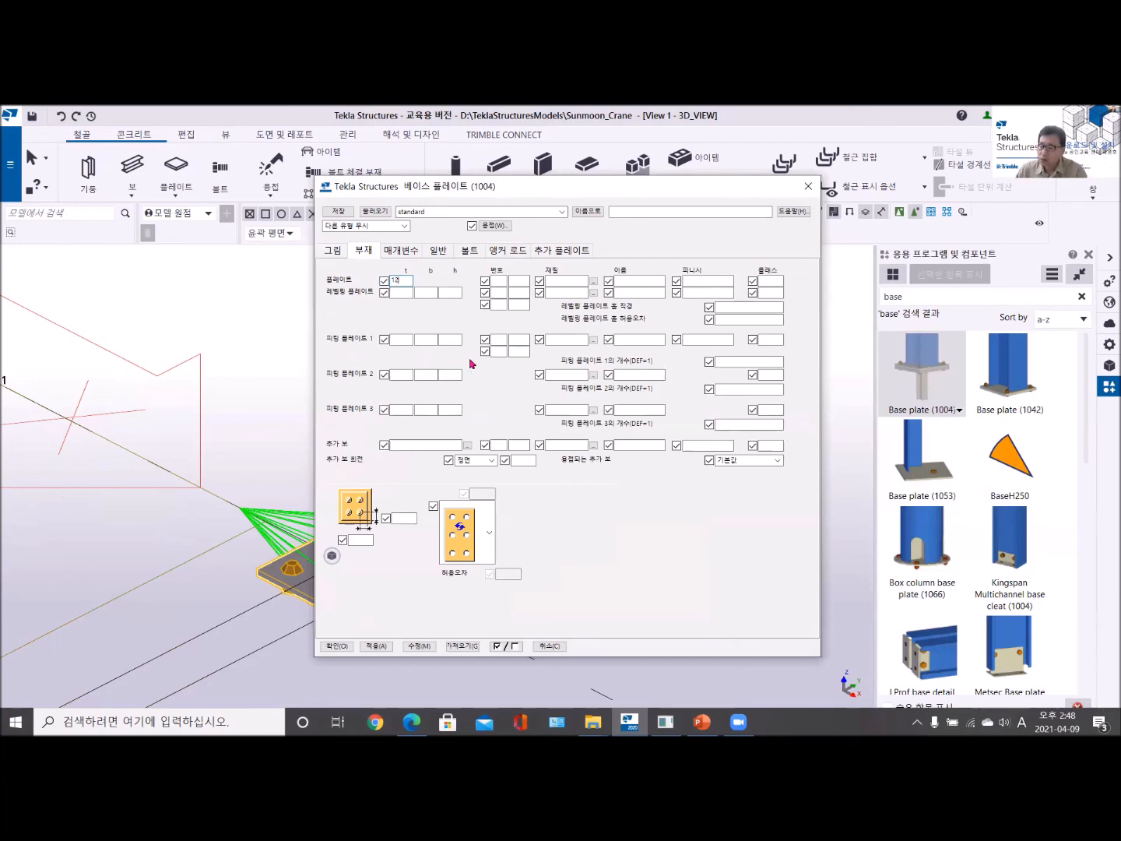
left_click(421, 647)
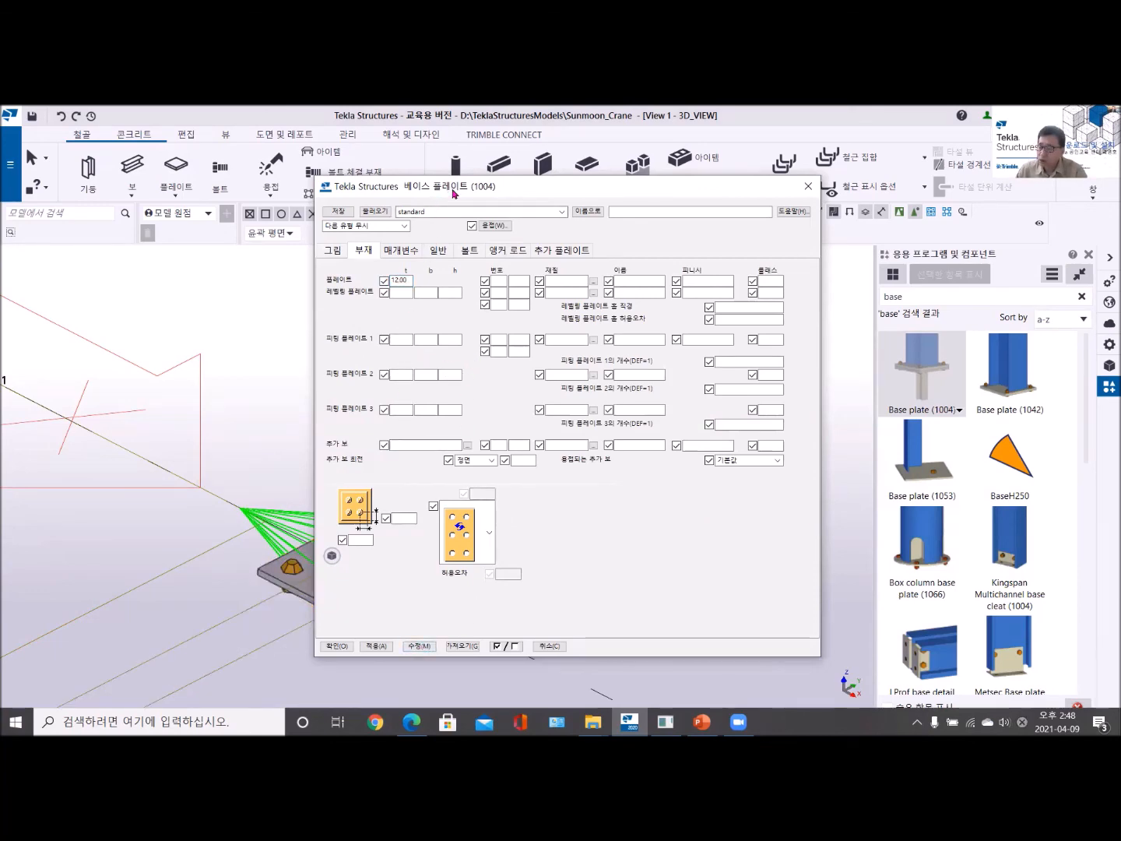
- Set the main plate thickness of the Base plate (1004) component to 25 and apply it to the connection
left_click_drag(453, 192, 638, 203)
double_click(589, 290)
type("25")
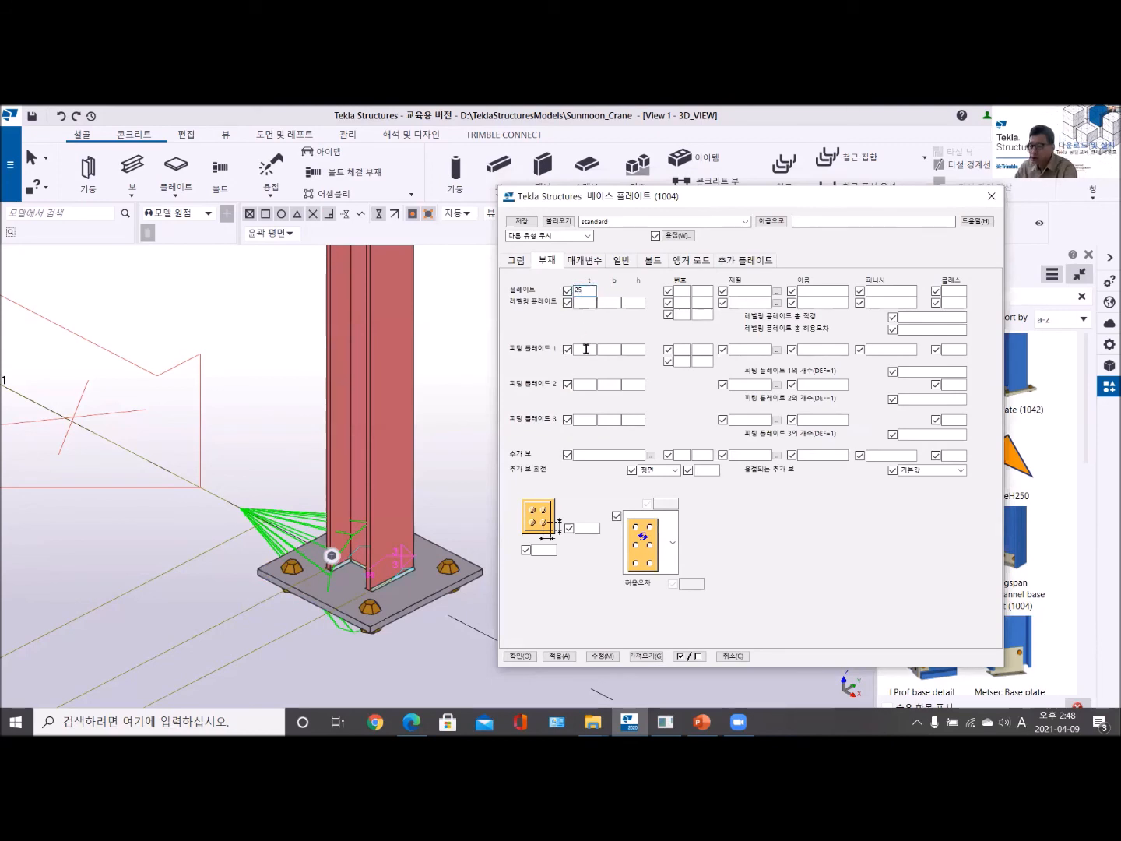
left_click(602, 657)
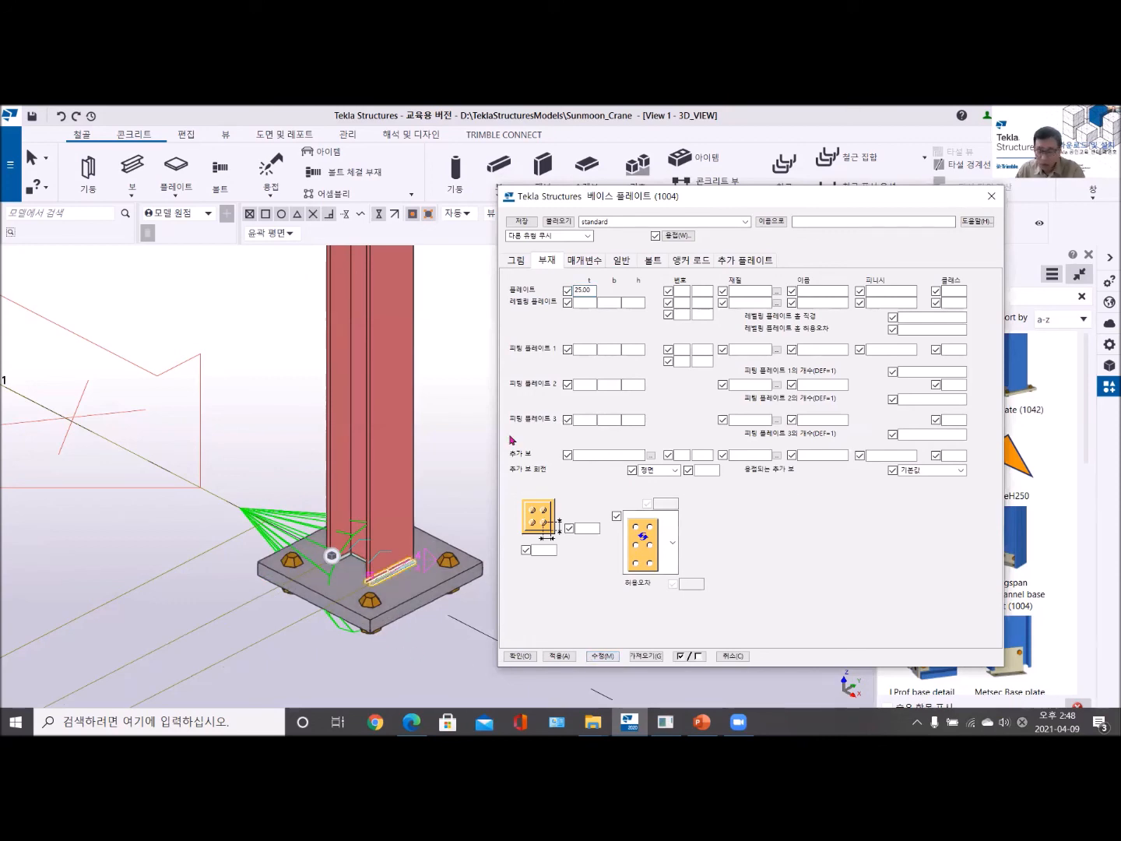
- Add a leveling plate with thickness 15 under the base plate and apply it to the connection
double_click(587, 290)
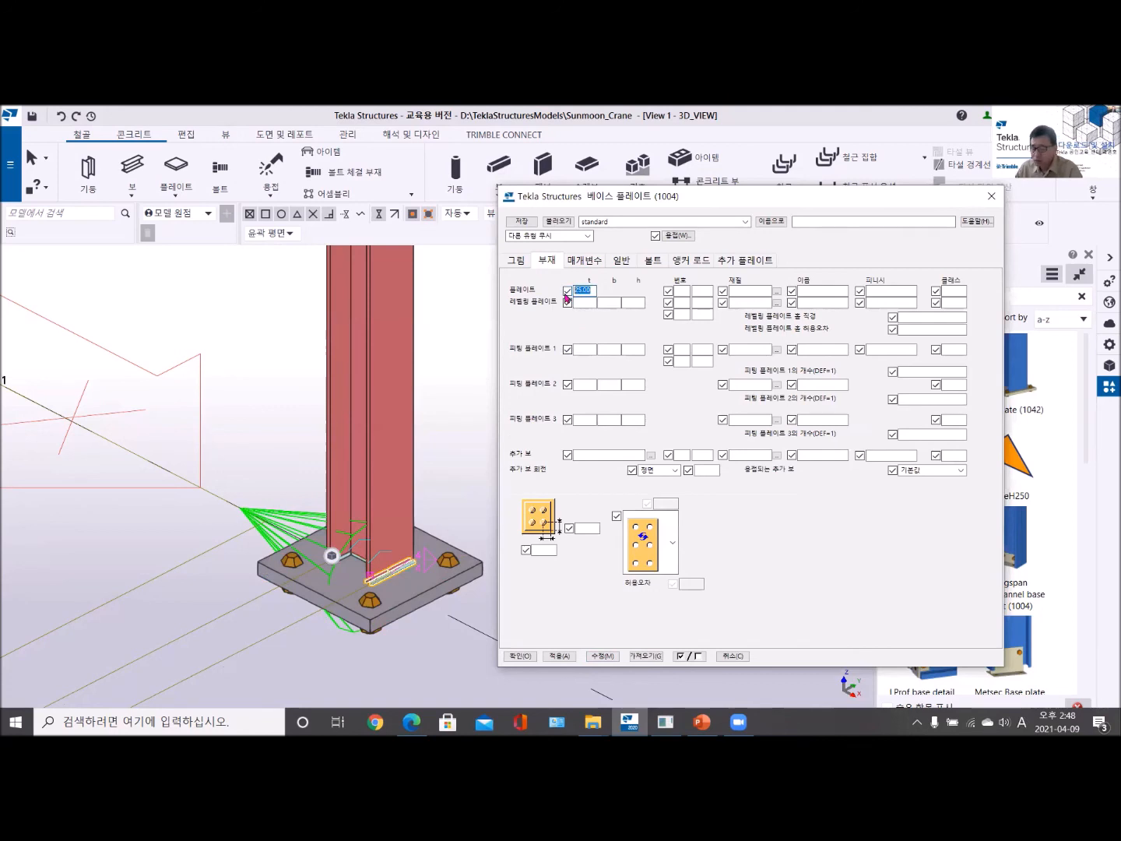
left_click(585, 305)
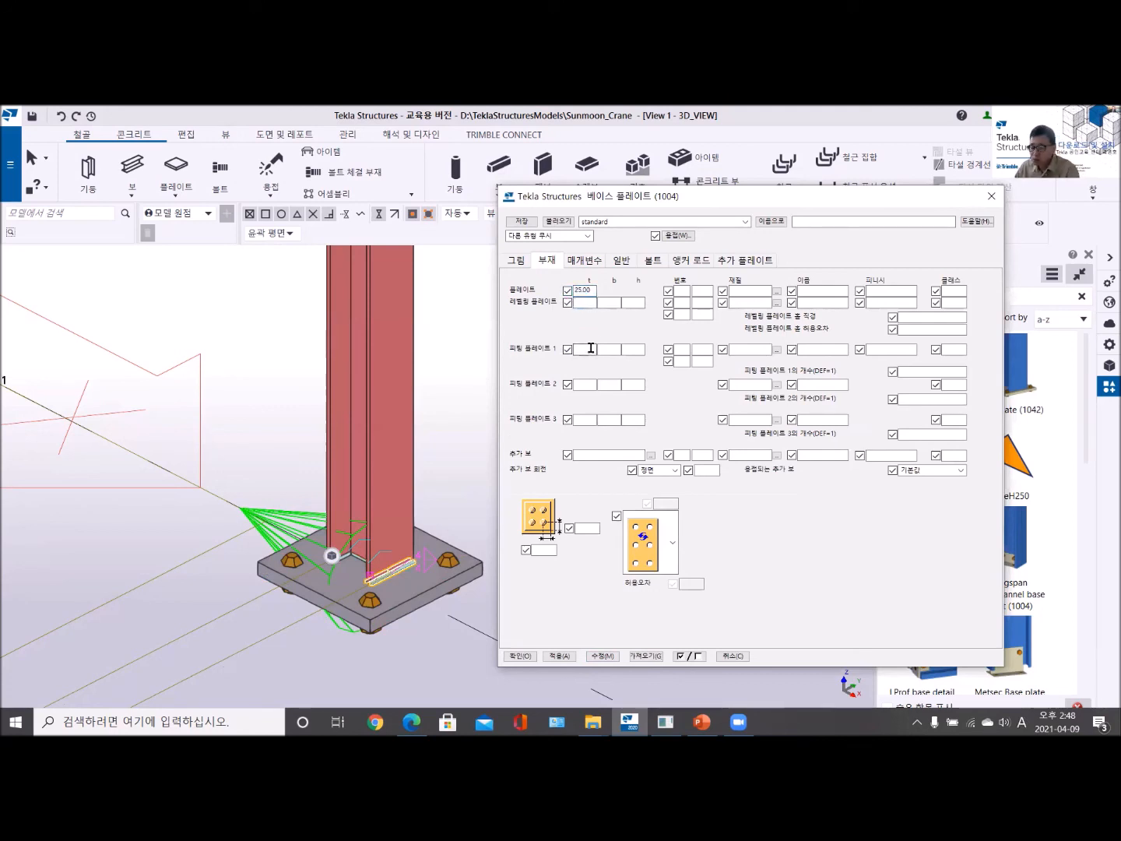
type("15")
left_click(595, 655)
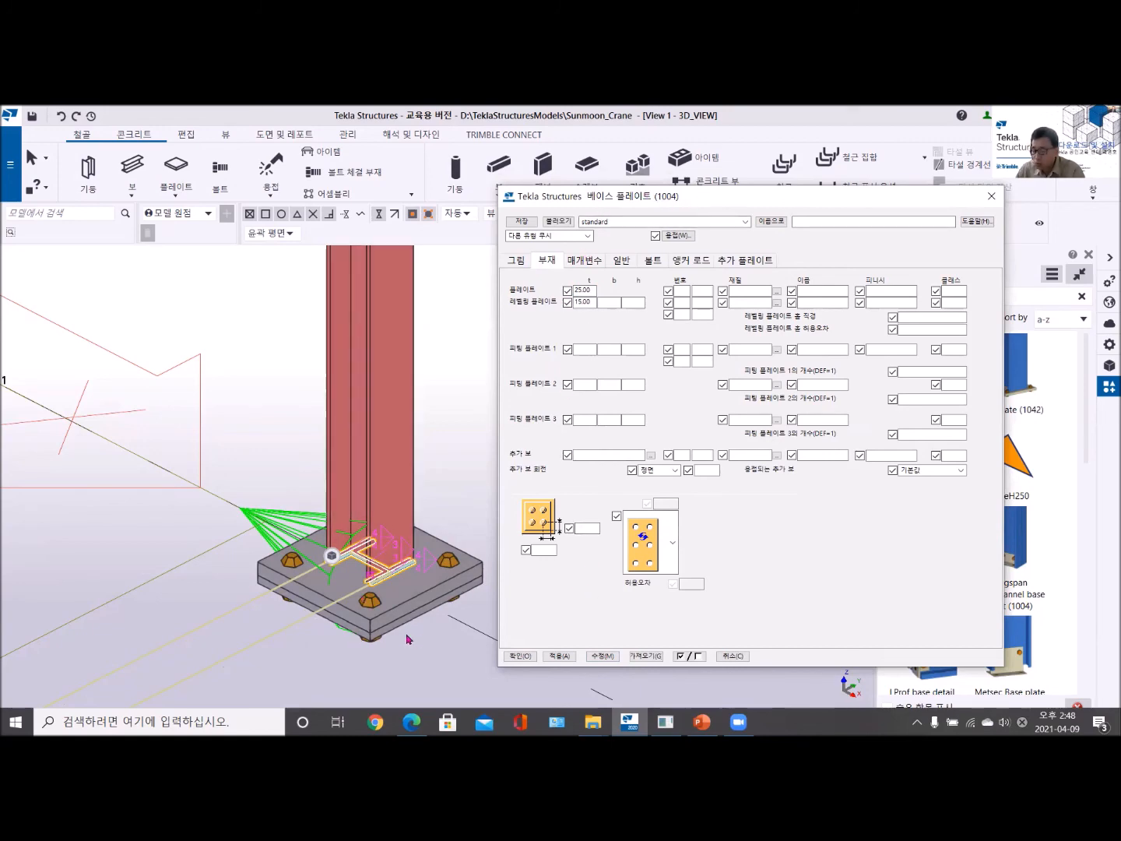
scroll(406, 640, "up", 5)
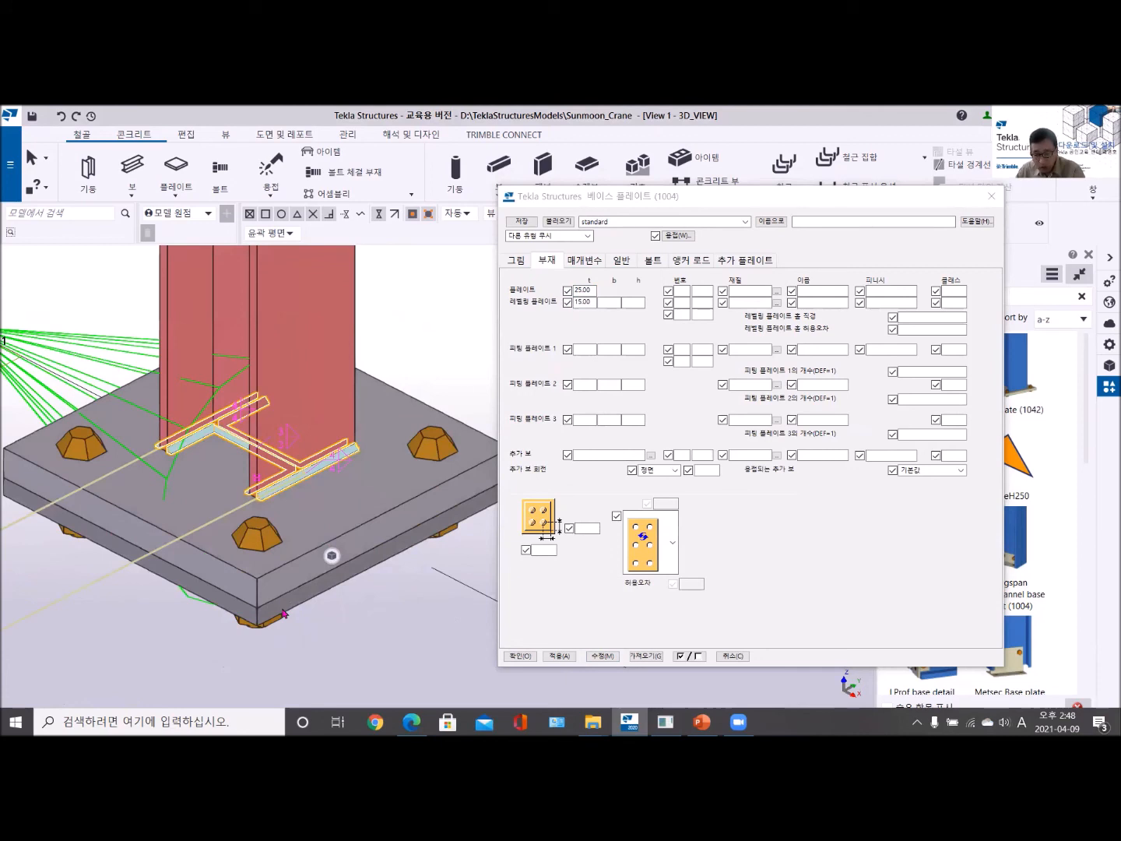
- Set both the base plate and leveling plate thicknesses to 12 and apply them to the connection
left_click(577, 292)
double_click(577, 291)
type("12")
double_click(589, 303)
type("12")
left_click(602, 655)
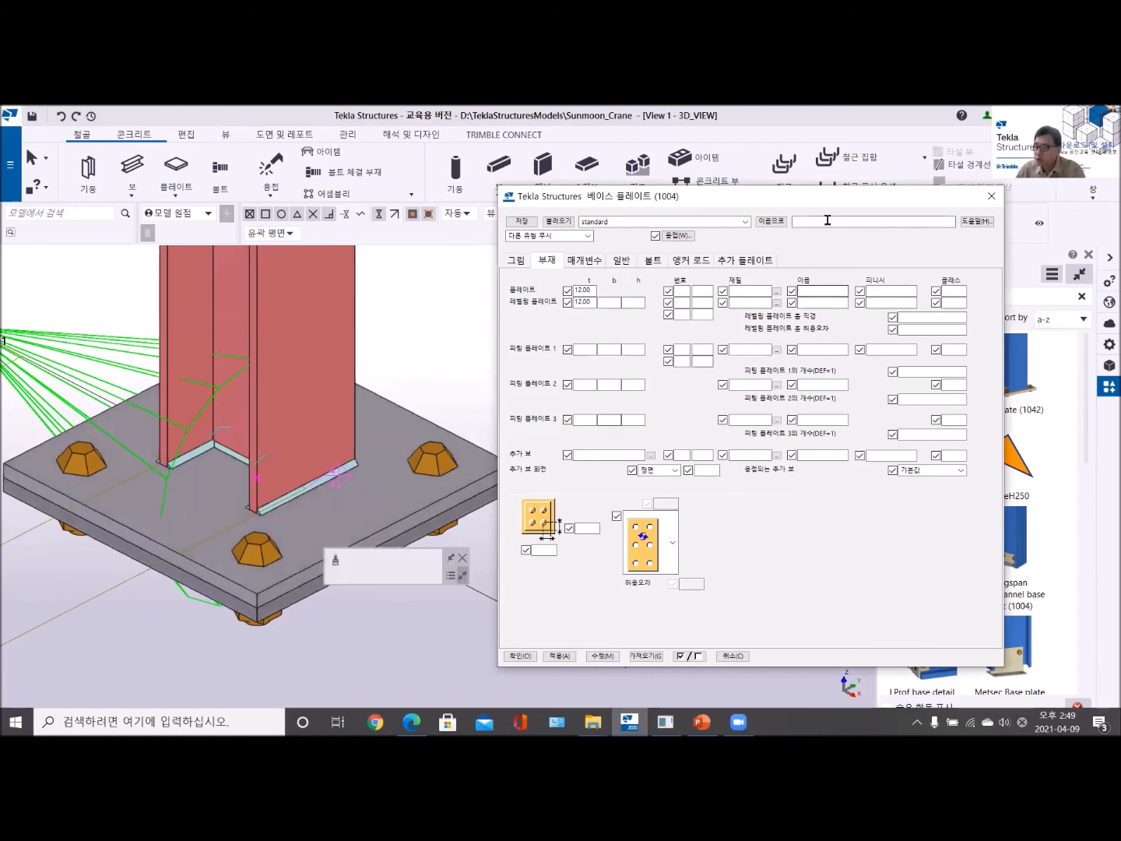
left_click_drag(796, 203, 603, 189)
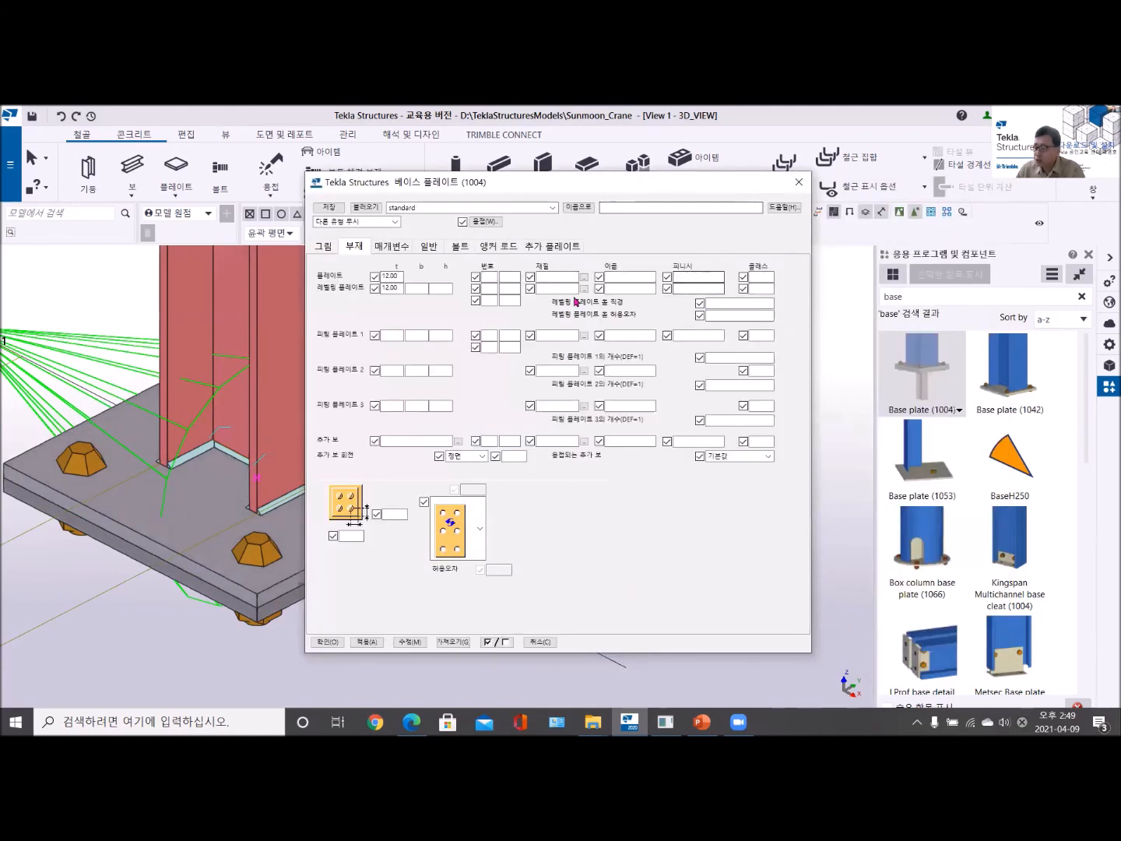
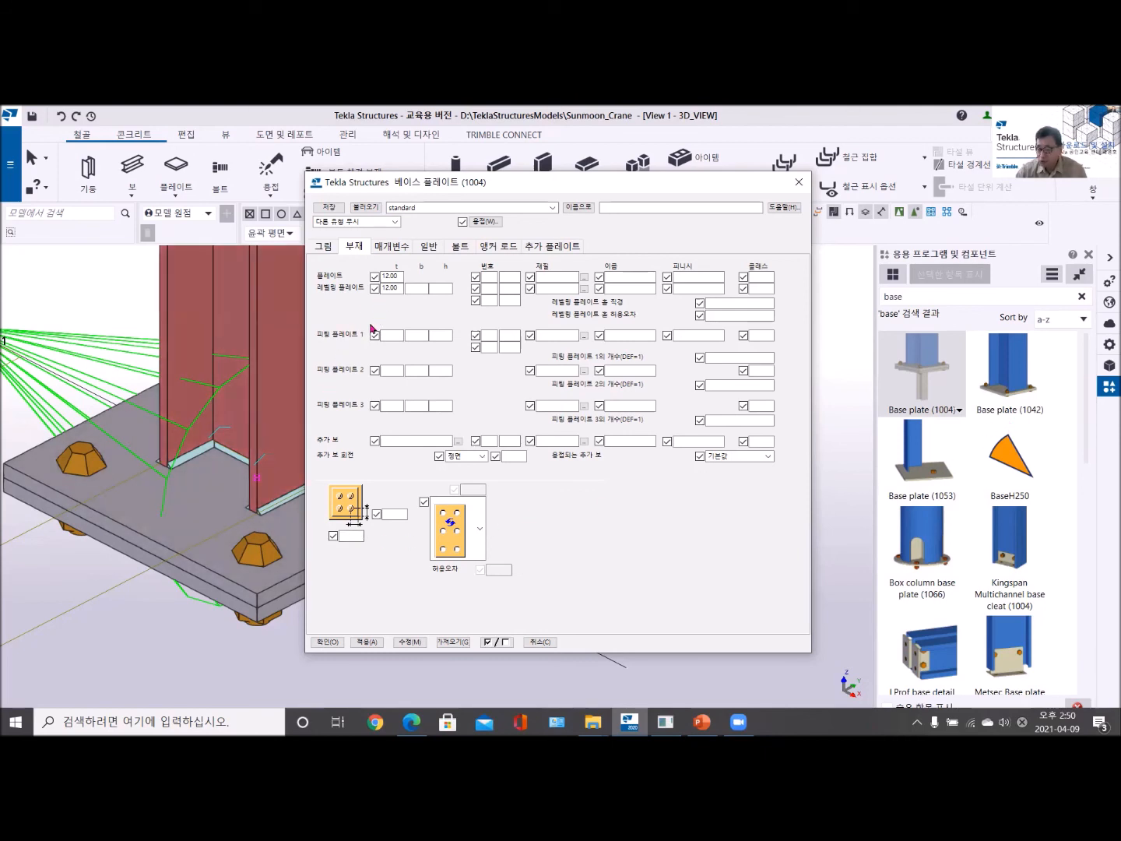
- Set the leveling plate's width b to 400 and height h to 600, and apply the change to the base plate
left_click(416, 289)
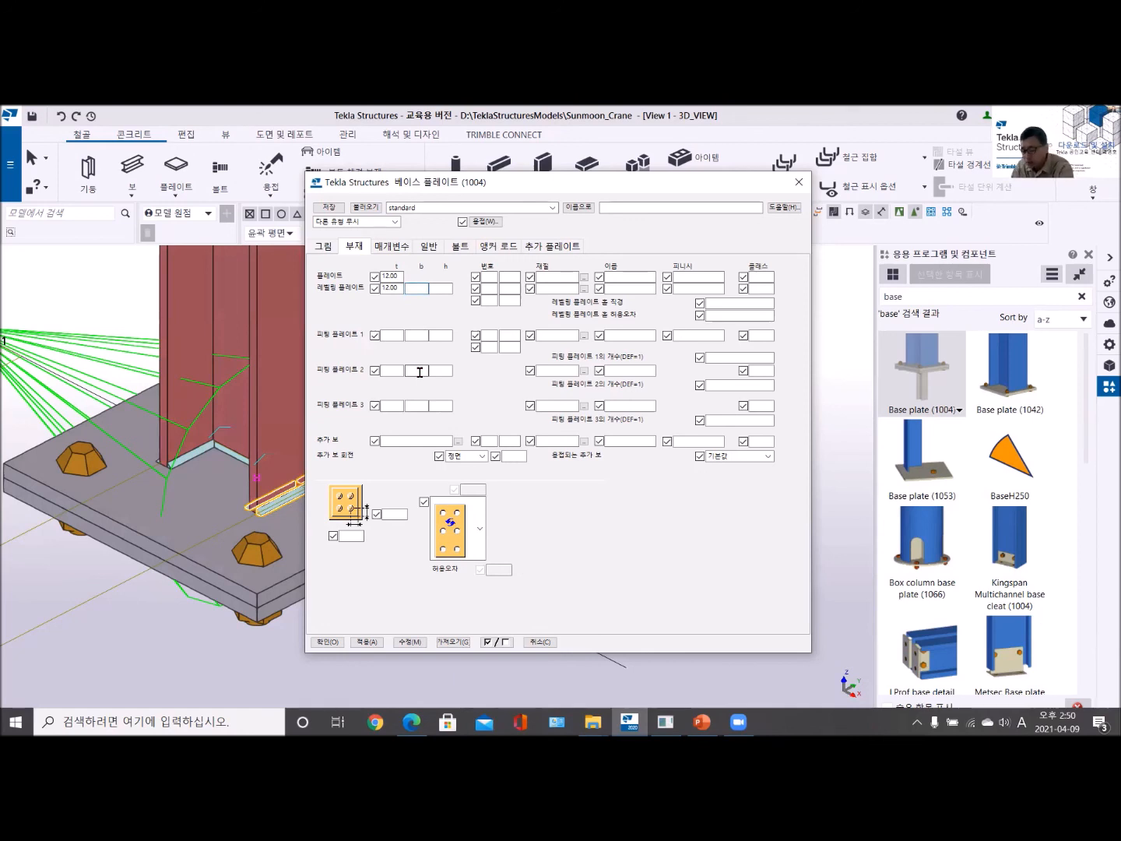
type("400")
left_click(439, 287)
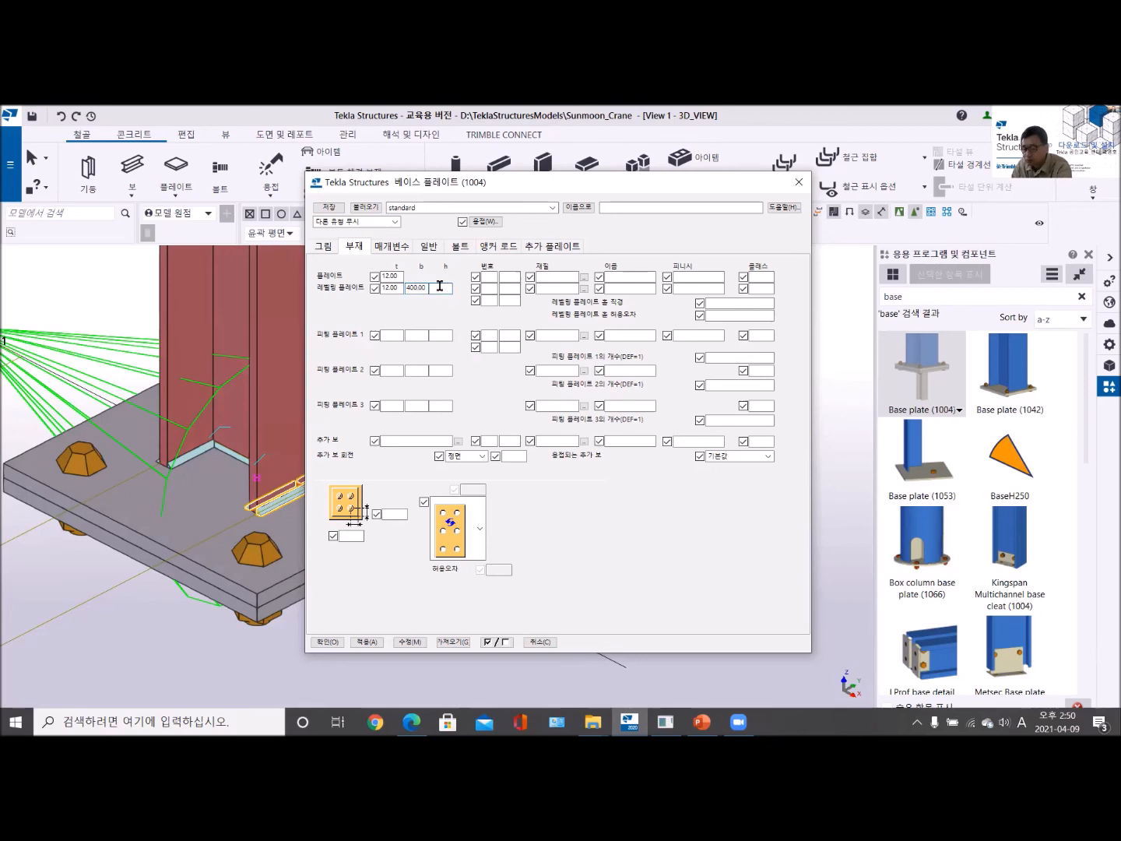
type("600")
left_click(409, 642)
scroll(267, 597, "down", 5)
scroll(267, 596, "up", 5)
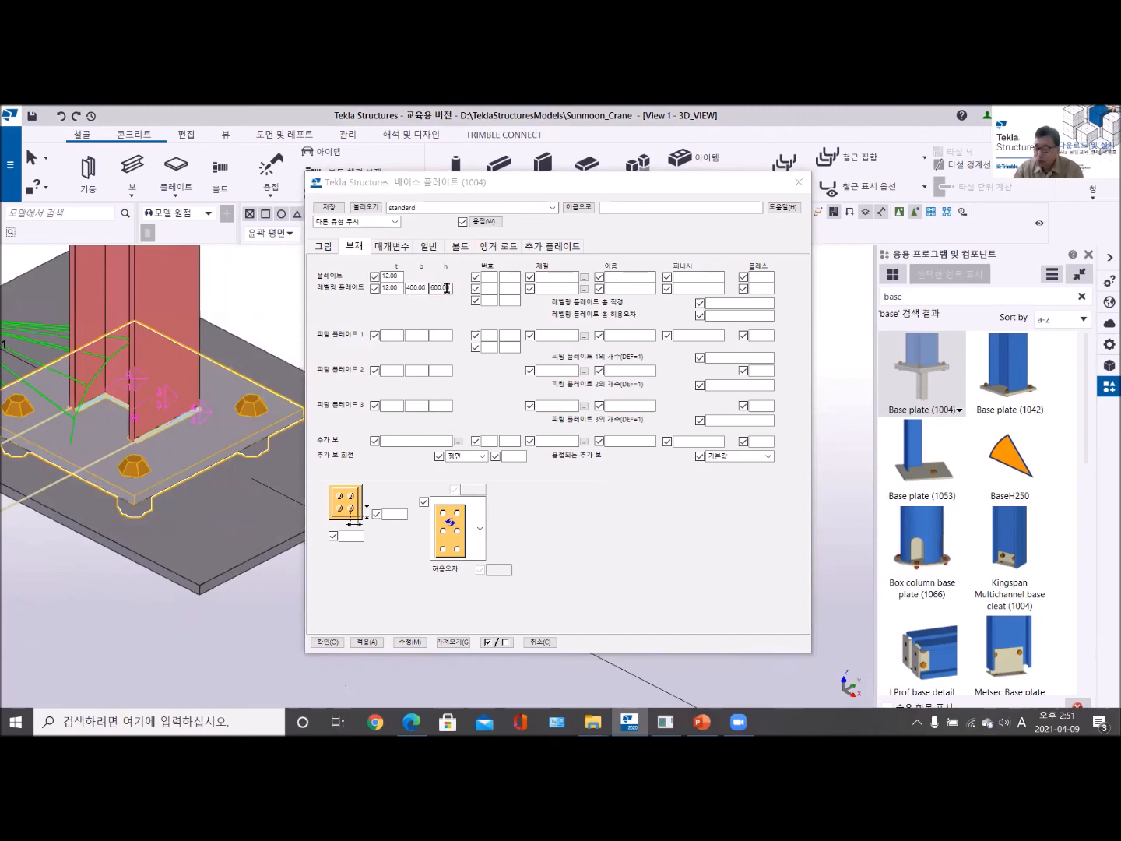
- Change the leveling plate's height h to 500 and update the base plate in the model
left_click_drag(451, 288, 426, 287)
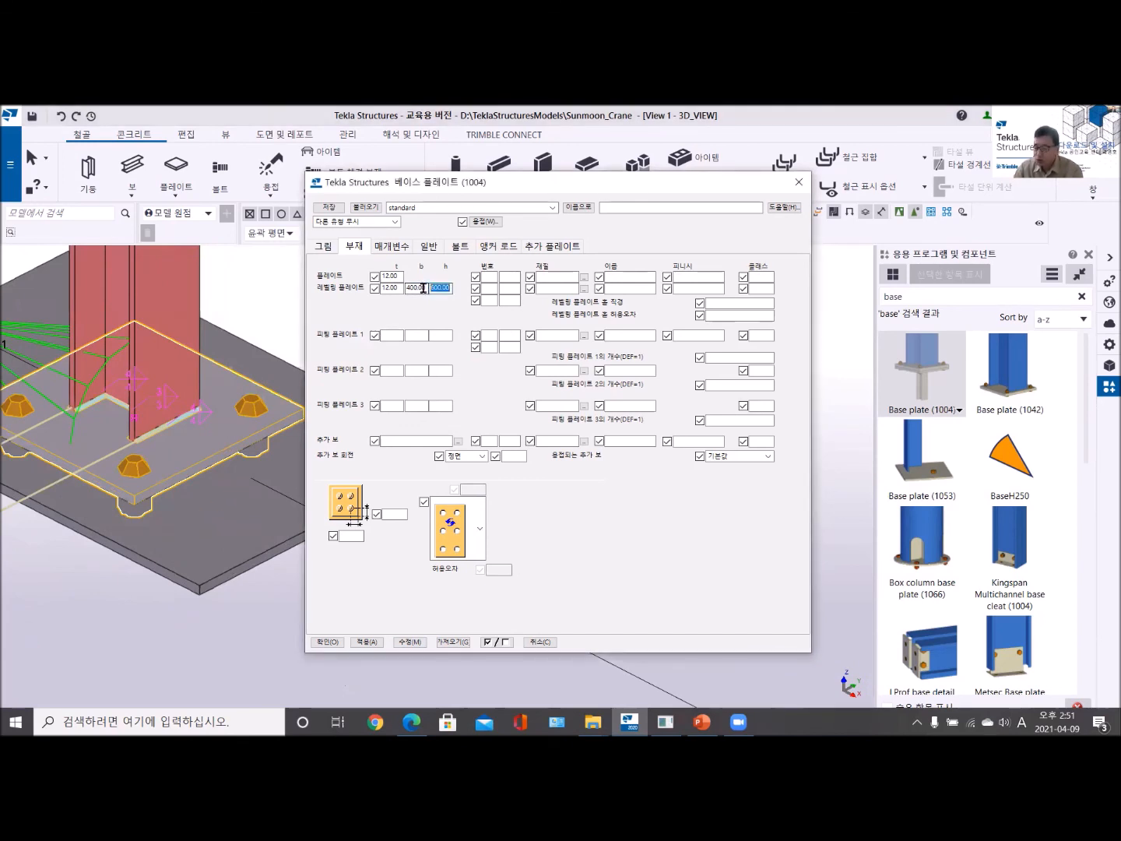
type("500")
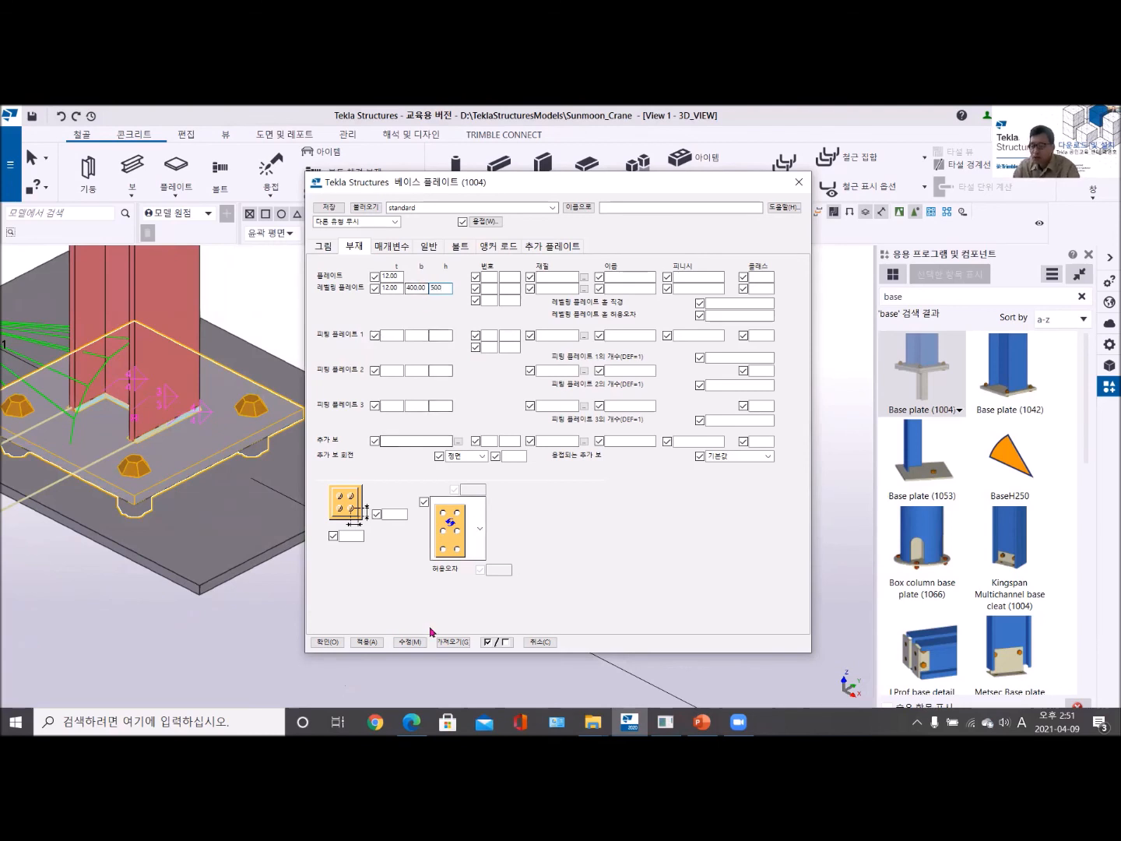
left_click(410, 642)
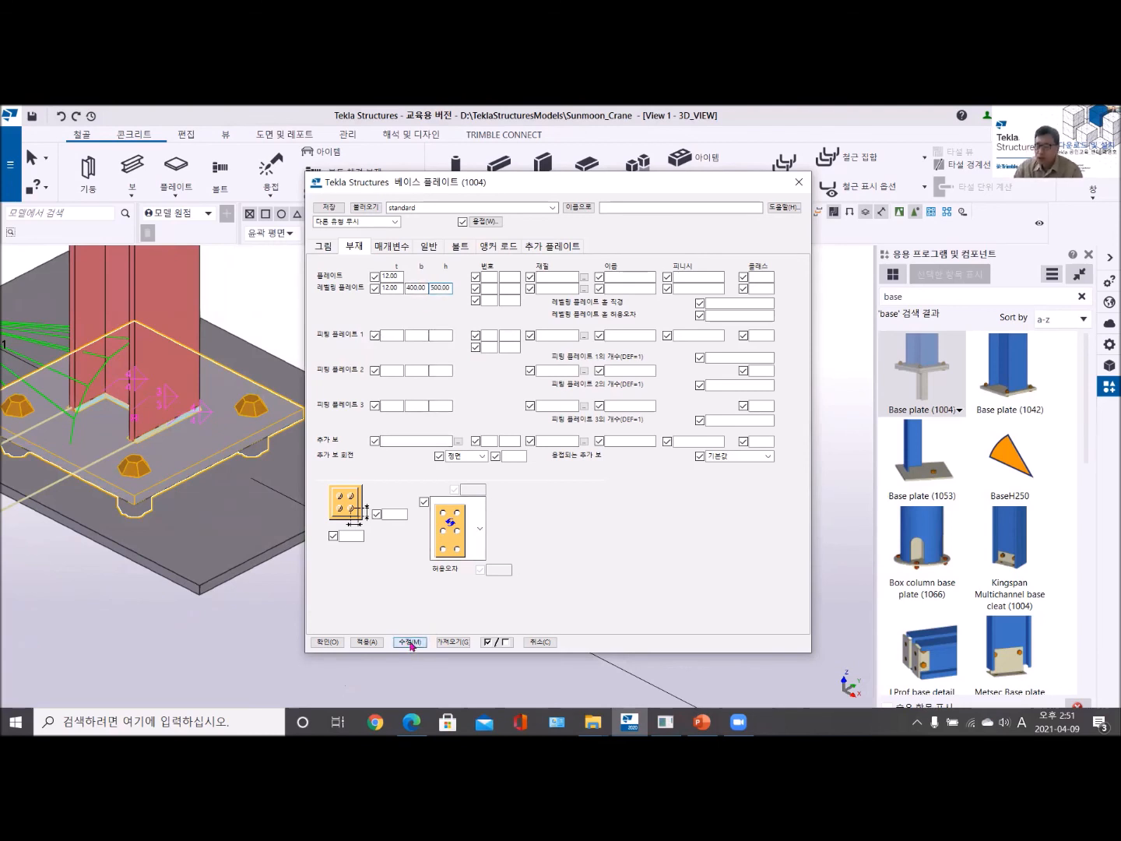
- Clear the leveling plate's width and height values and apply the change to the base plate
left_click(449, 284)
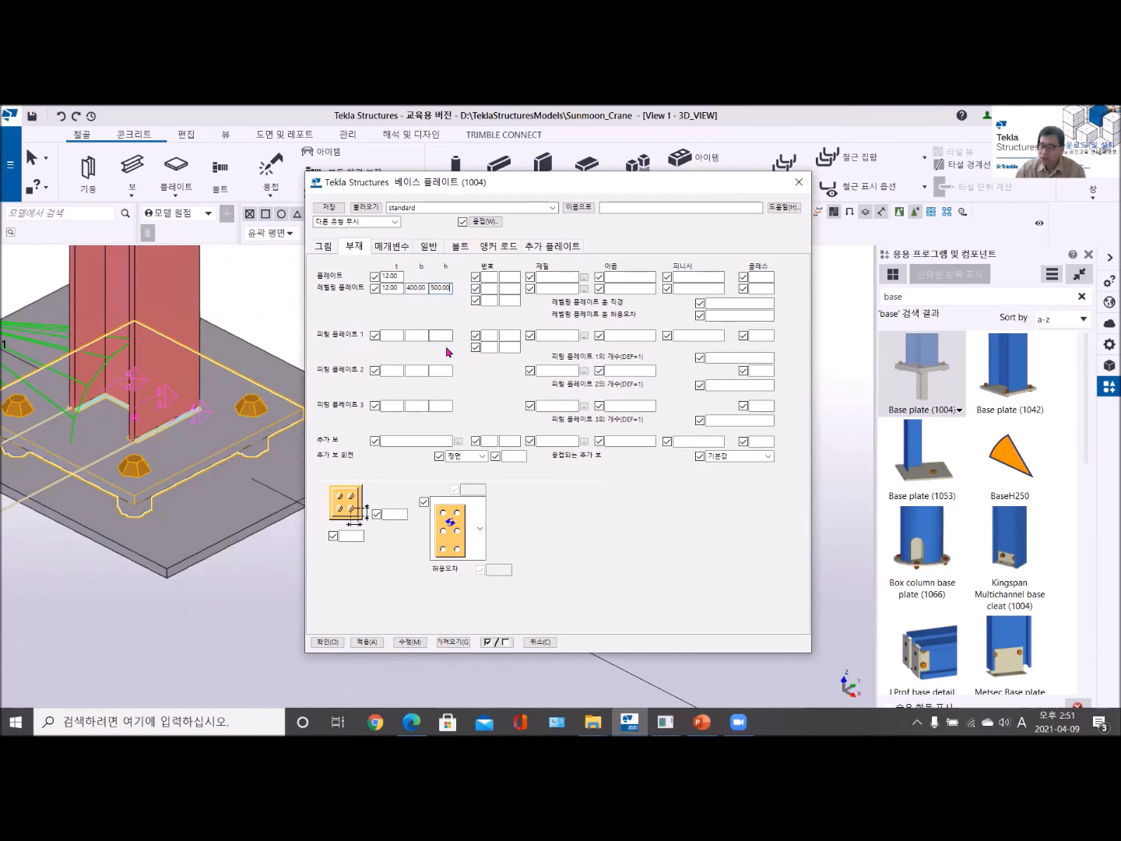
key("BackSpace")
key("BackSpace")
key("BackSpace")
key("BackSpace")
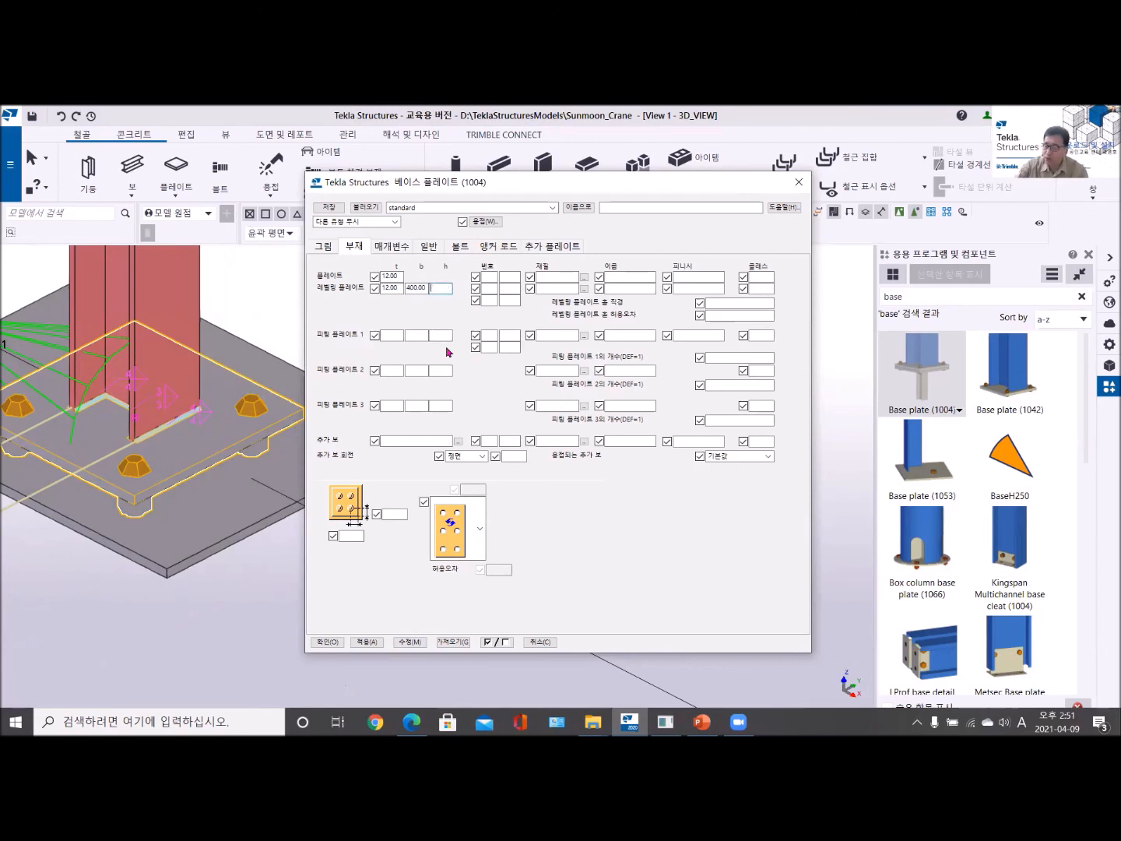
left_click(426, 287)
key("BackSpace")
key("BackSpace")
key("BackSpace")
key("BackSpace")
key("BackSpace")
left_click(416, 643)
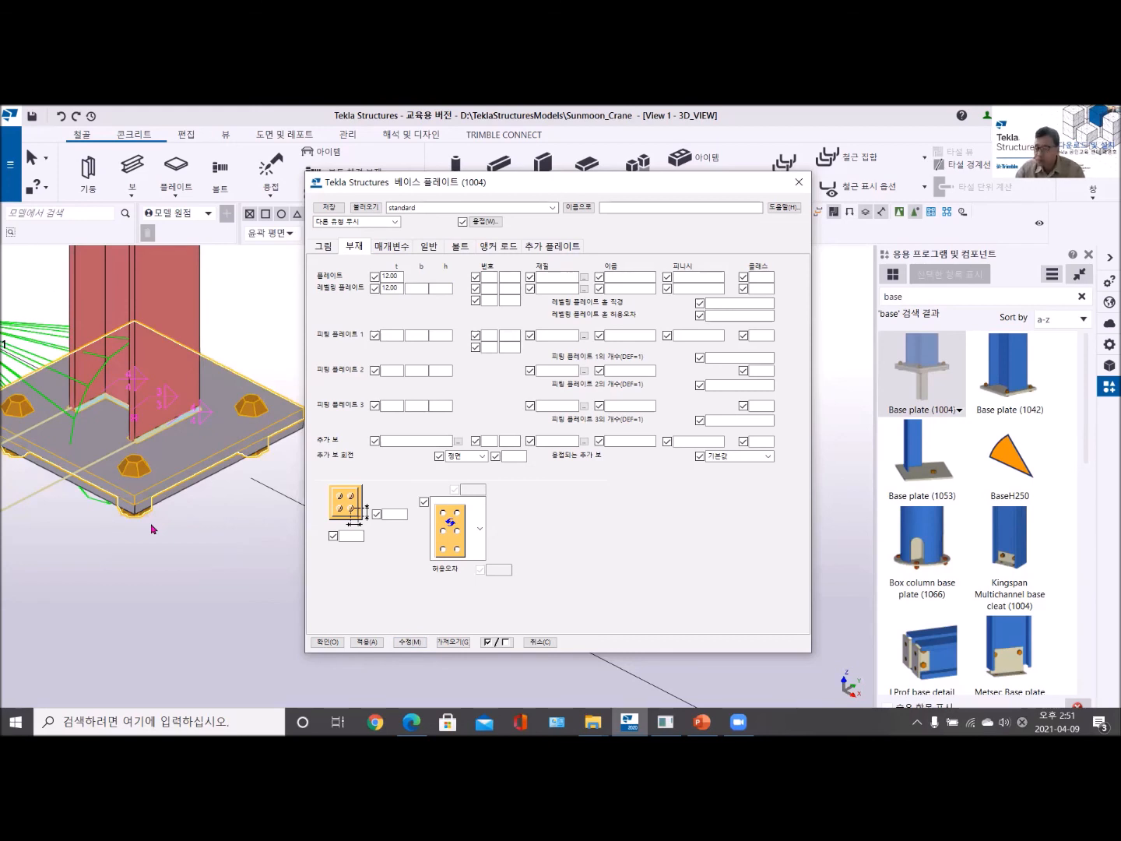
- Examine the bolt size, spacing and edge distance settings and the plate's slot shape options for base plate (1004)
left_click(464, 250)
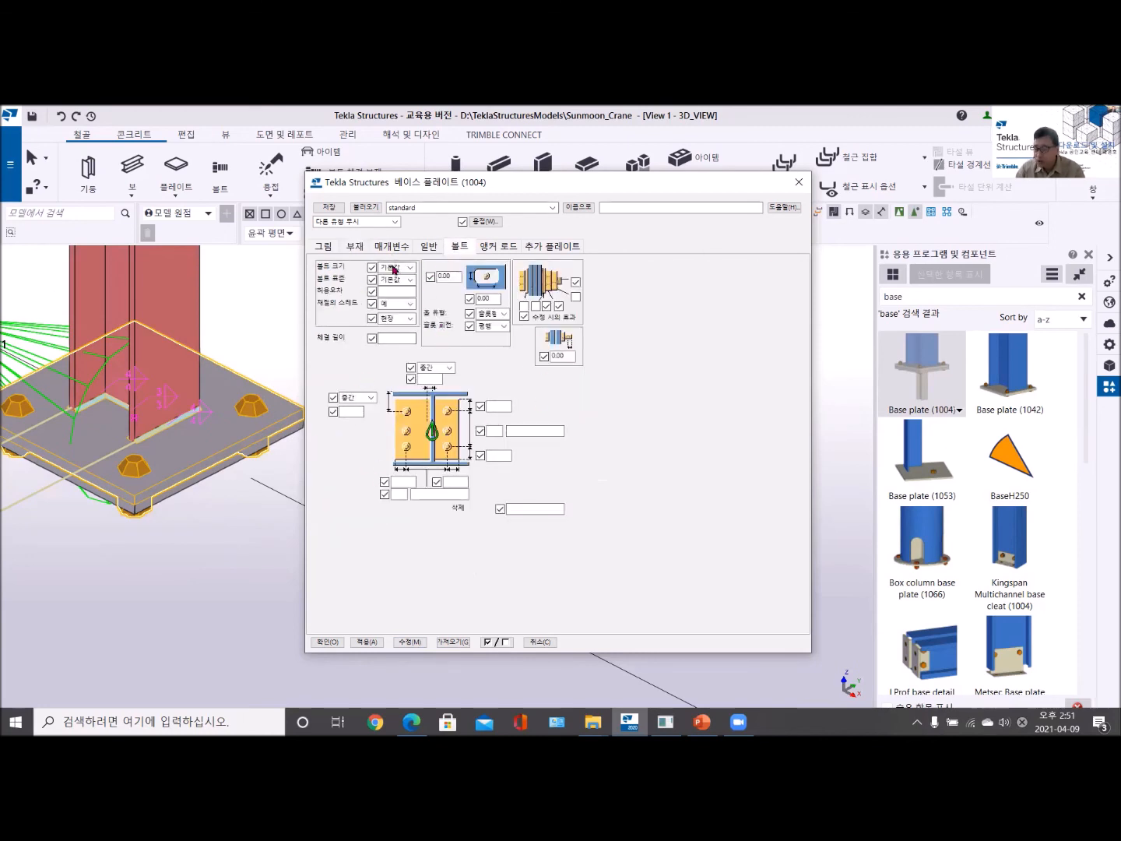
left_click(355, 246)
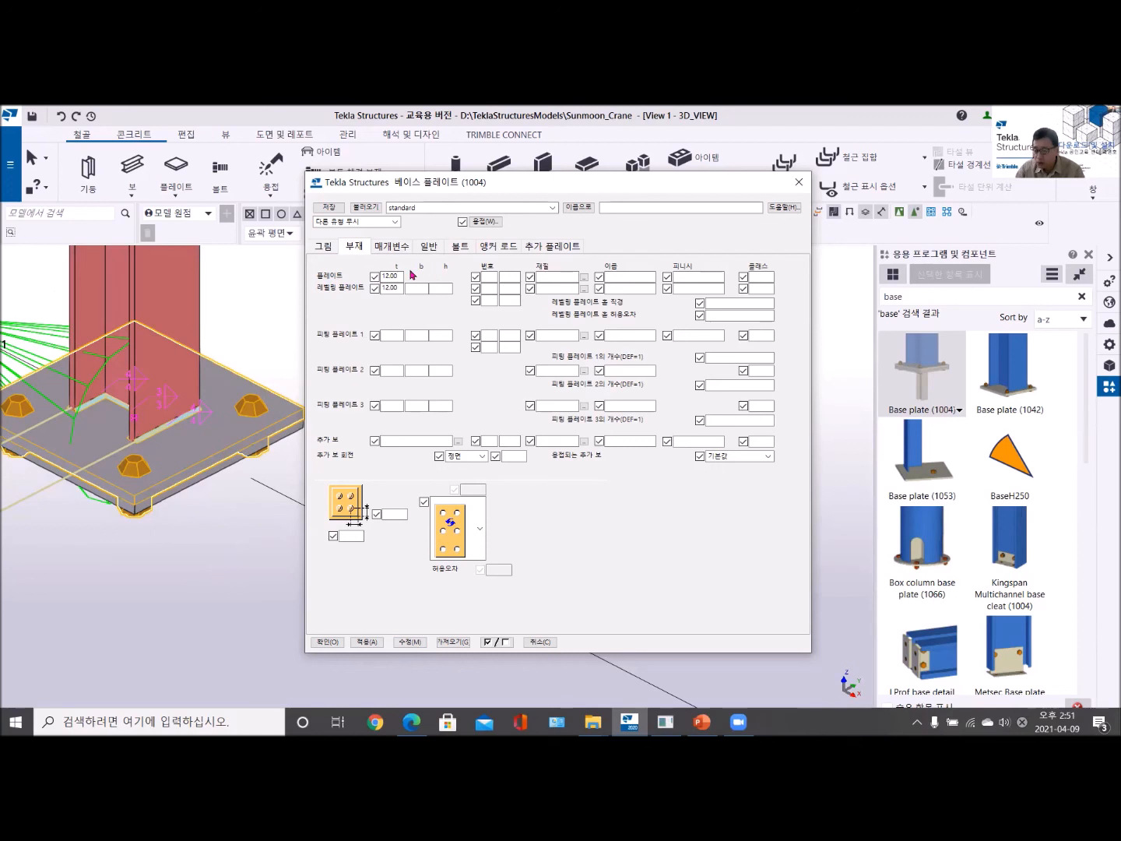
left_click(461, 246)
left_click(501, 407)
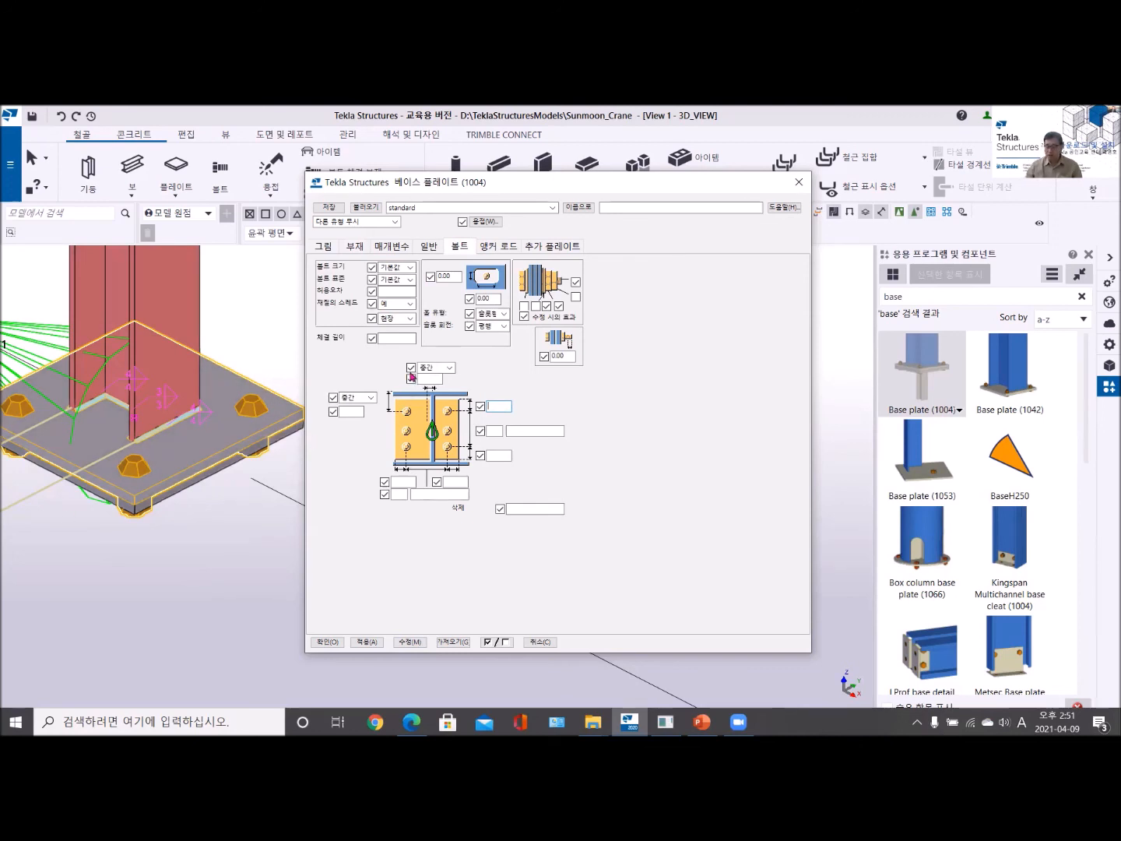
left_click(355, 248)
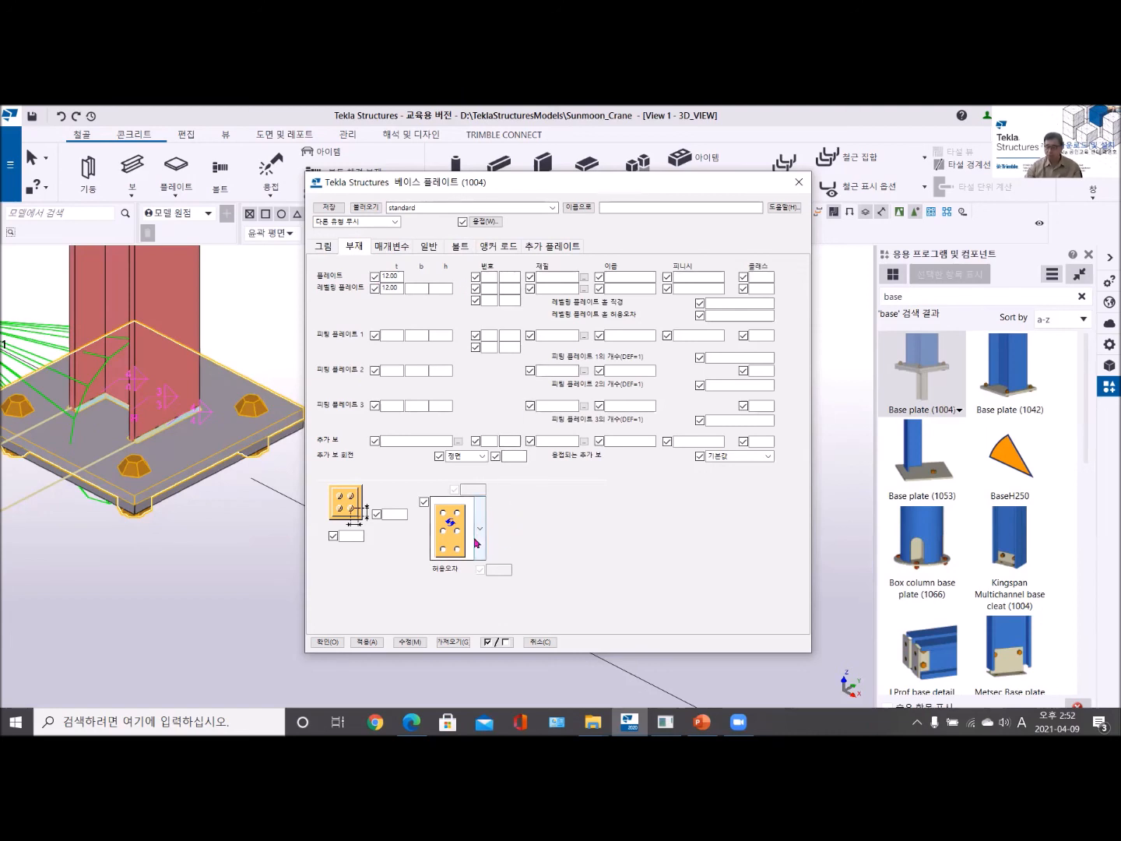
left_click(456, 523)
scroll(470, 475, "down", 5)
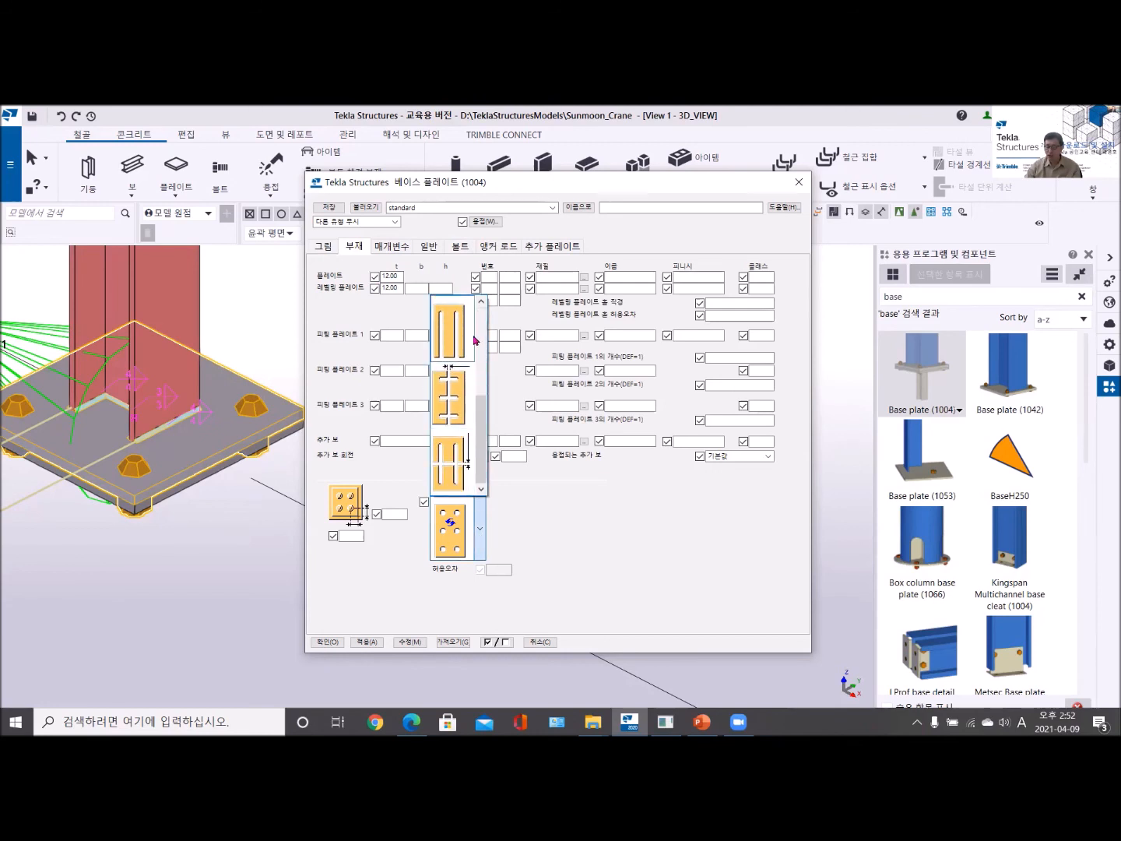
left_click(577, 538)
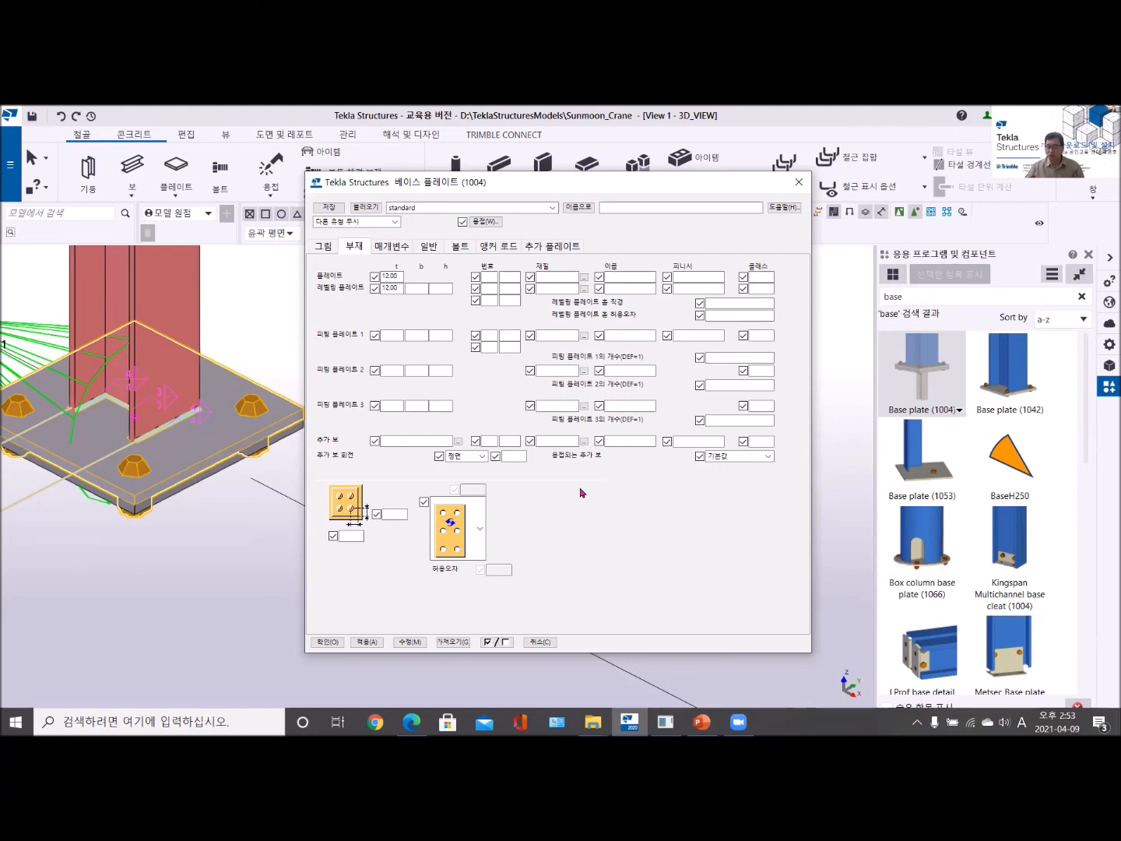
left_click(461, 249)
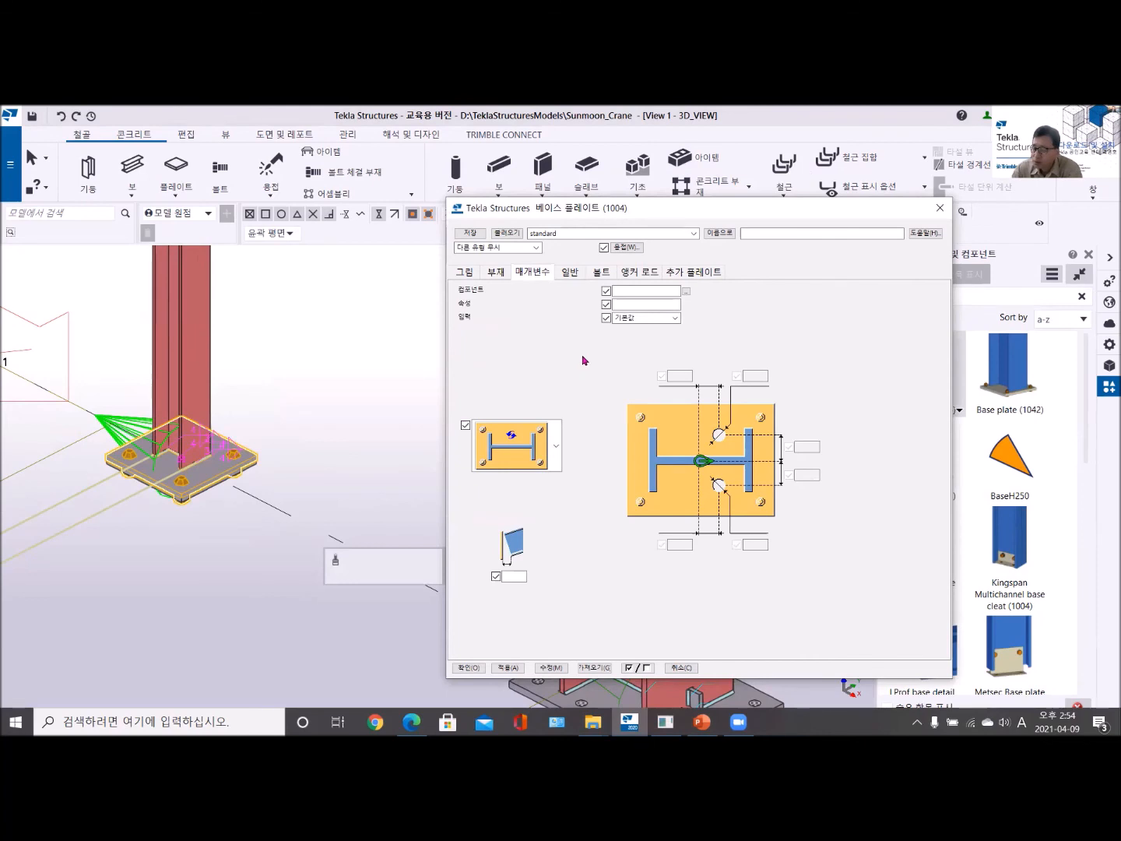
- Review the additional plate hole options in the base plate (1004) parameters and close its settings
left_click(560, 453)
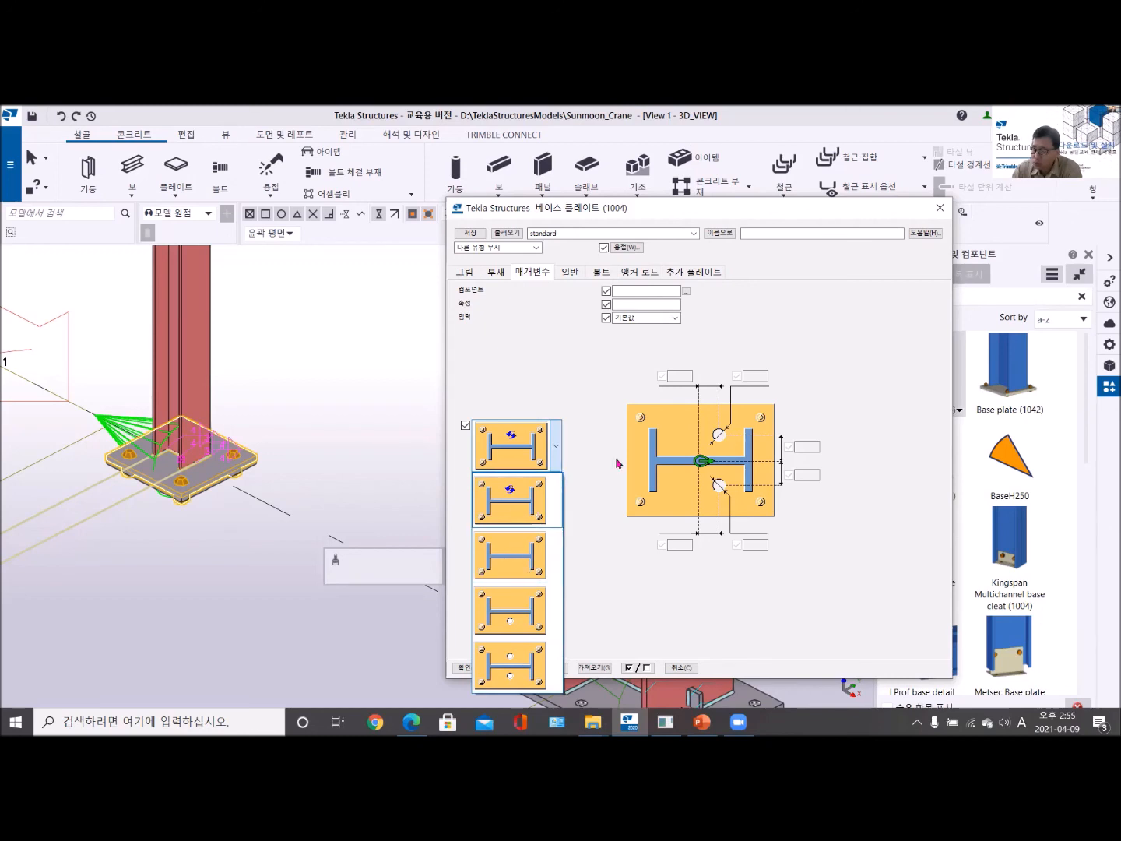
left_click(482, 466)
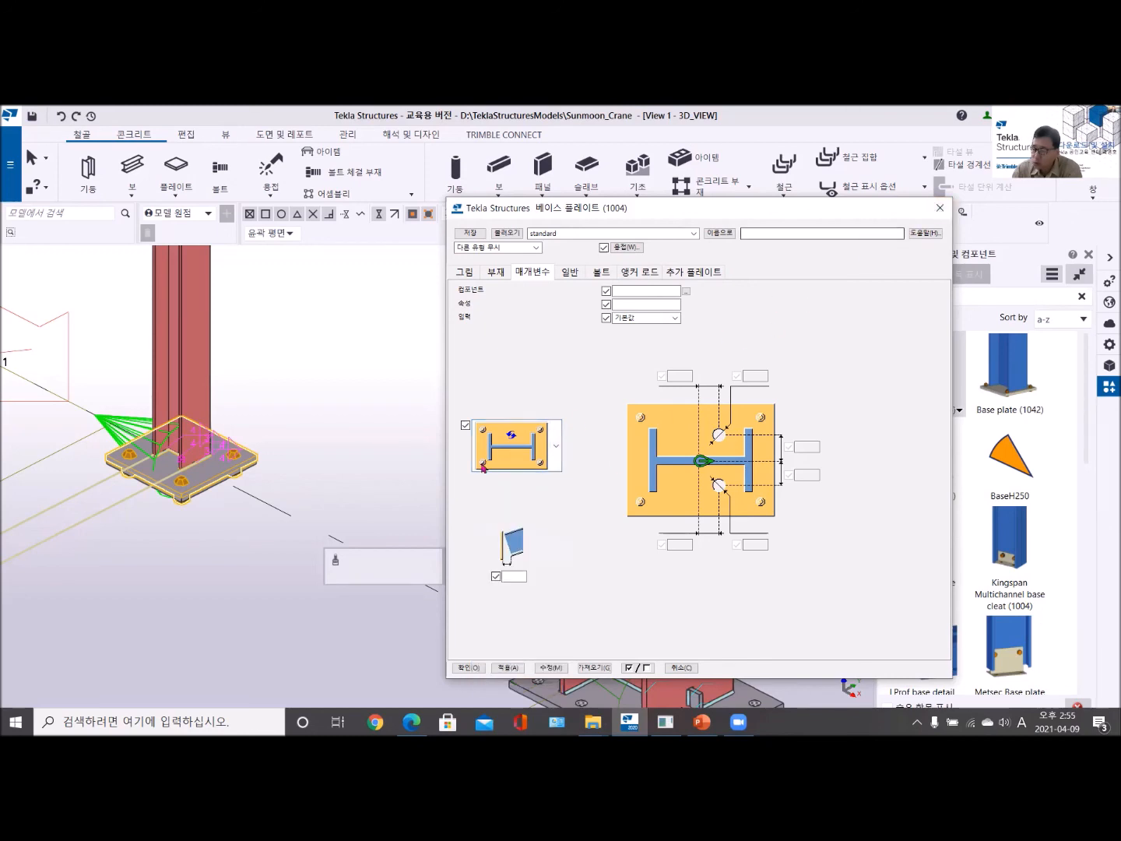
left_click(943, 210)
- Add a Base plate (1042) component to the upper end of the slender red column and end the command
scroll(550, 483, "down", 2)
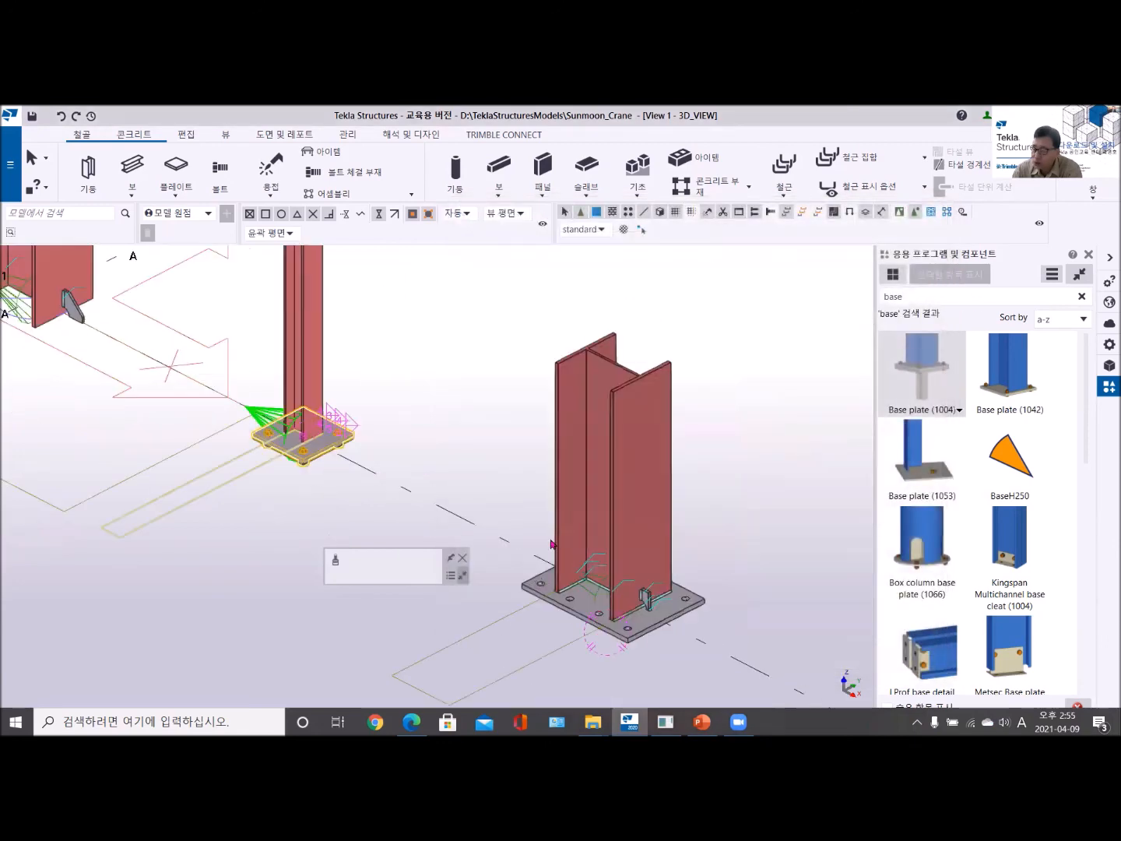
middle_click_drag(552, 543, 688, 591)
middle_click_drag(246, 468, 304, 706)
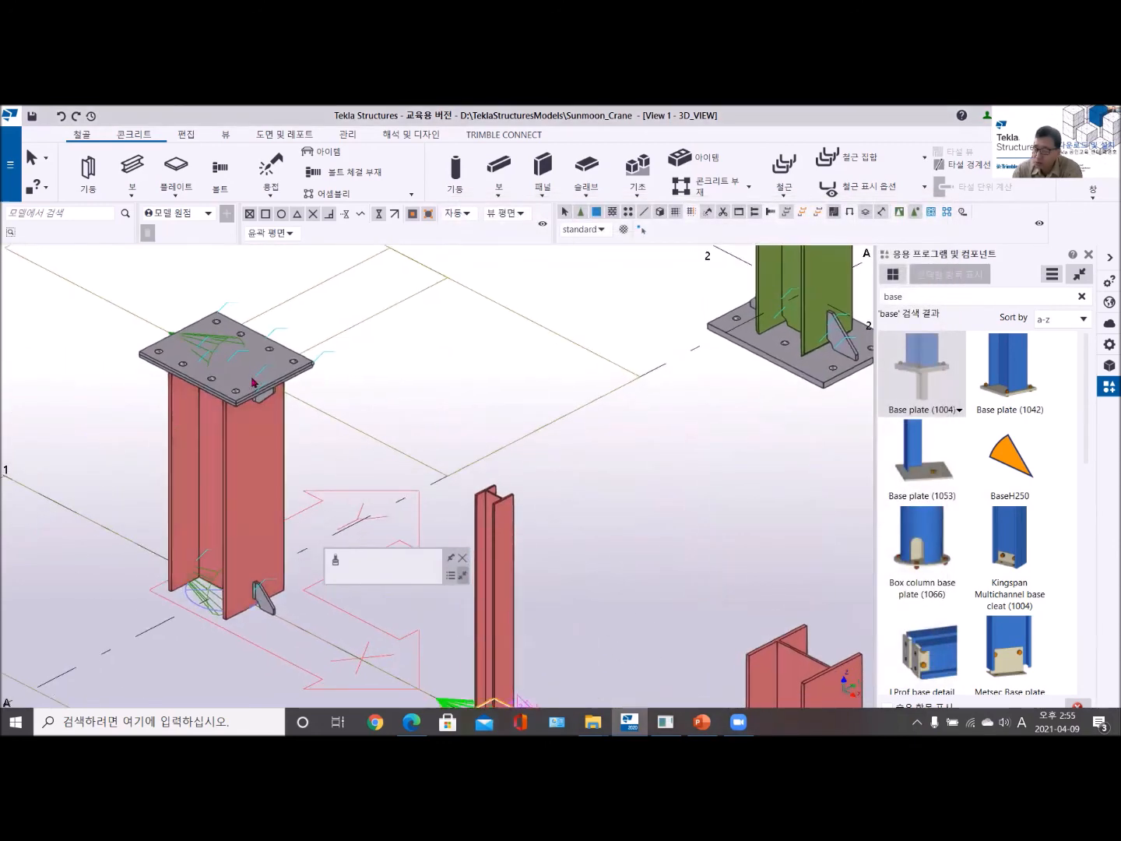
scroll(671, 592, "down", 5)
middle_click_drag(666, 591, 505, 485)
scroll(544, 570, "up", 6)
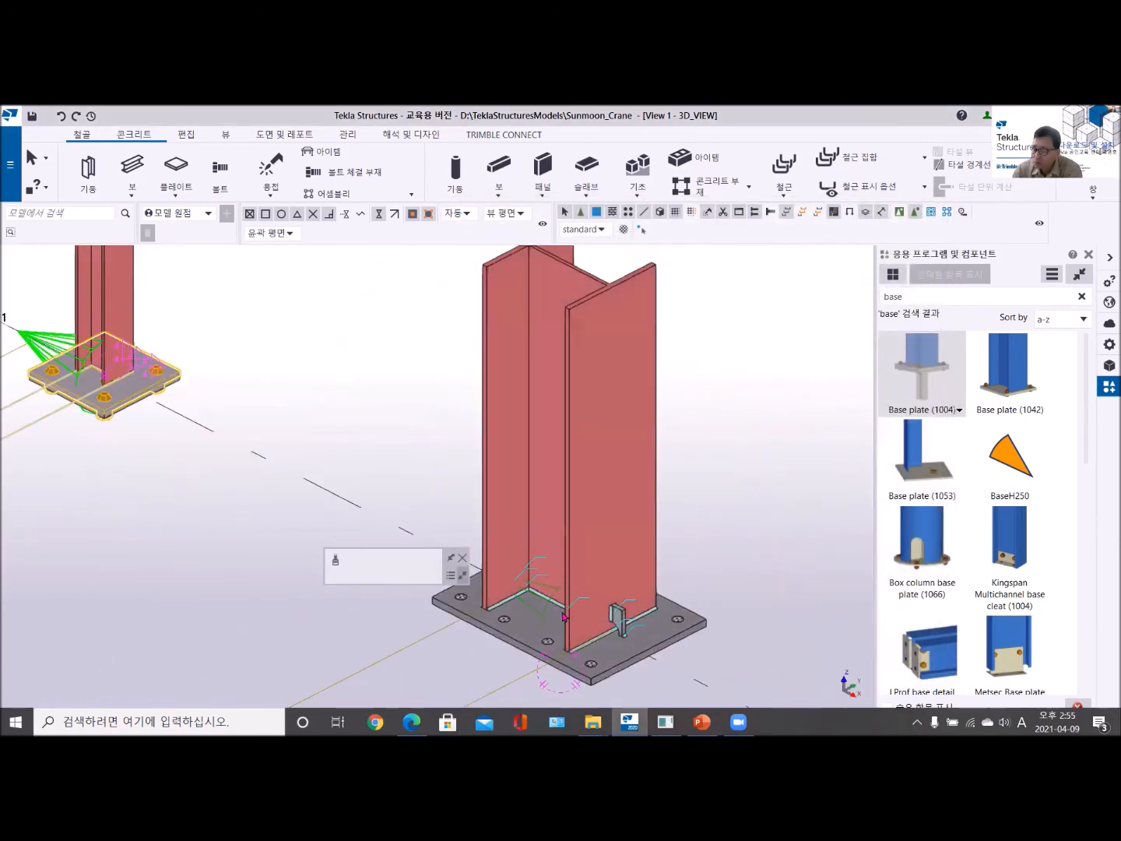
scroll(549, 582, "down", 3)
middle_click_drag(431, 531, 550, 597)
middle_click_drag(650, 415, 516, 478)
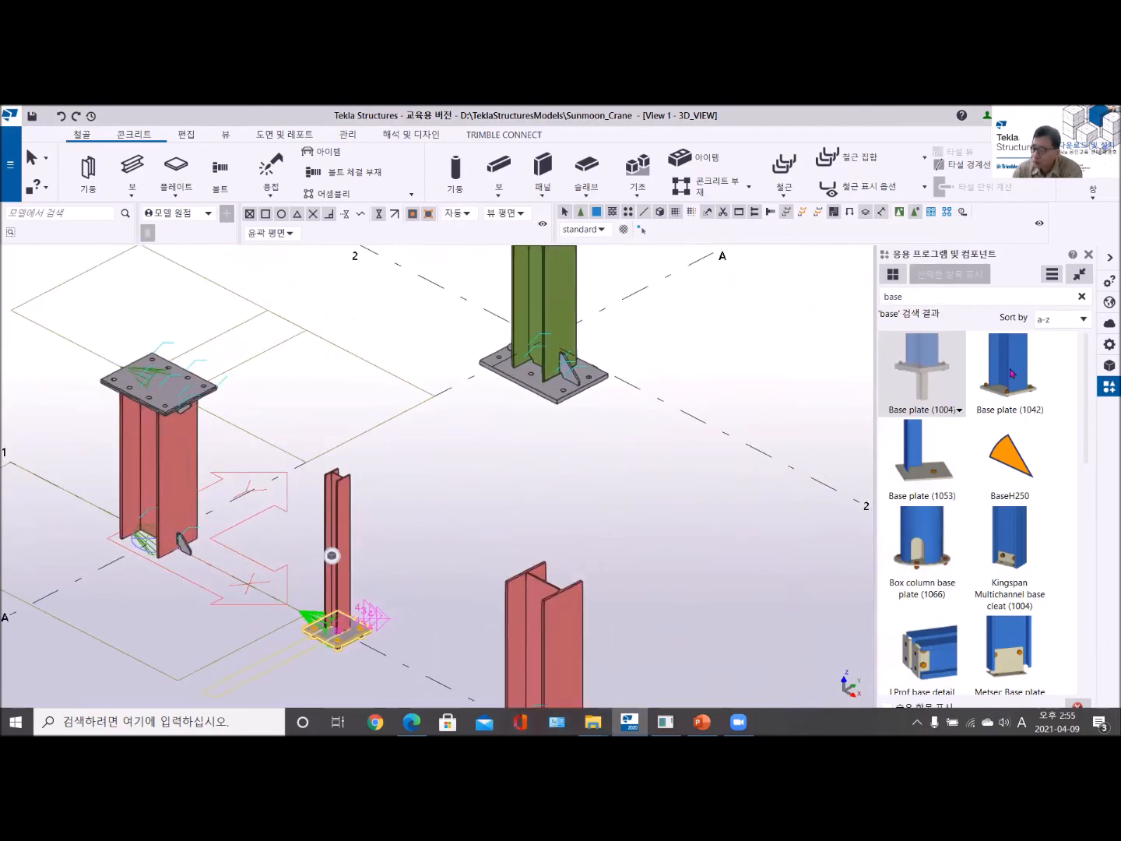
scroll(340, 473, "up", 3)
left_click(341, 461)
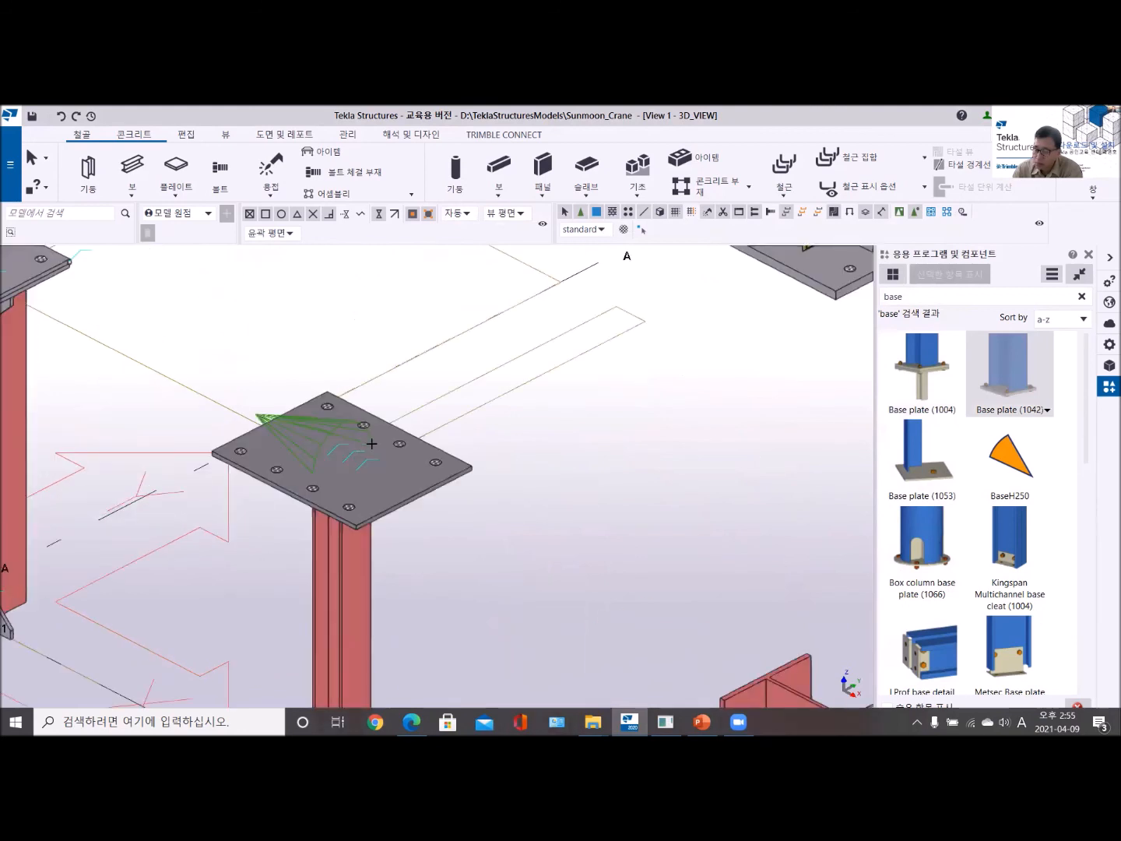
right_click(402, 341)
left_click(428, 345)
- Open the new base plate (1042) settings, include the bolt in its bolt assembly and apply the change
scroll(318, 448, "up", 3)
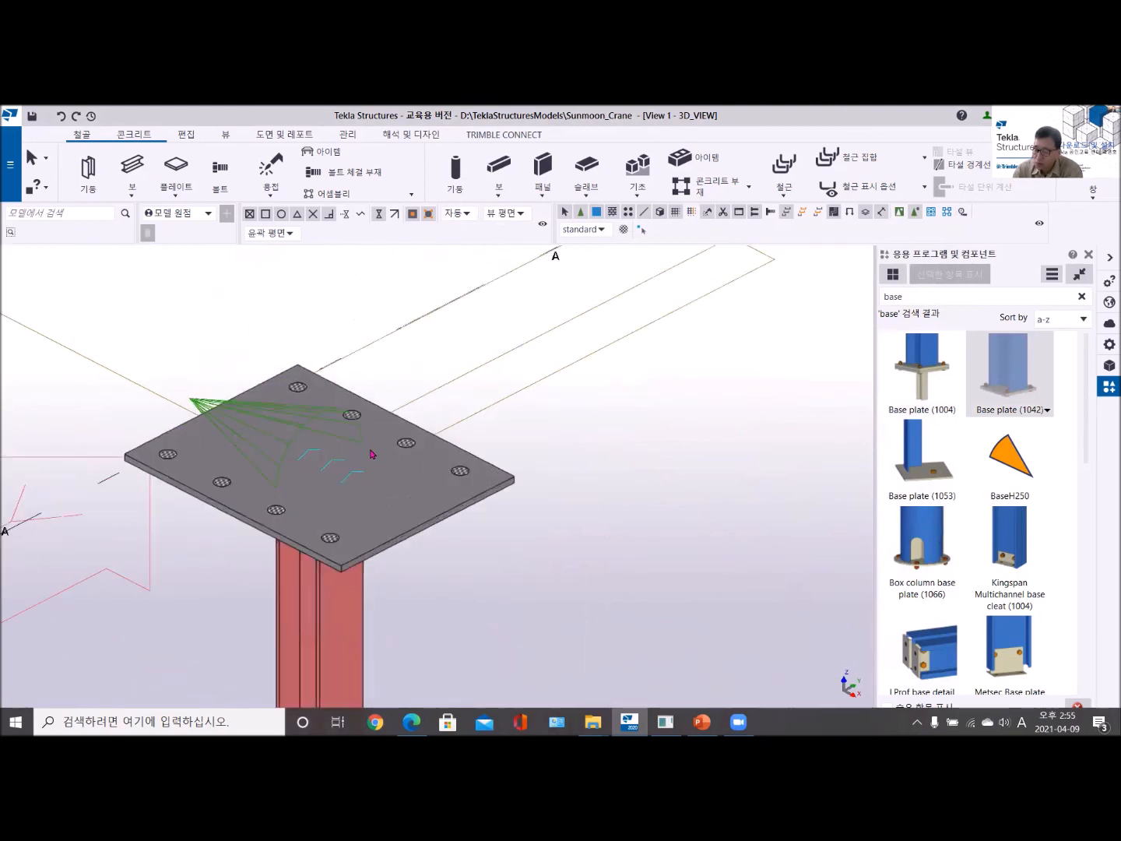
double_click(300, 429)
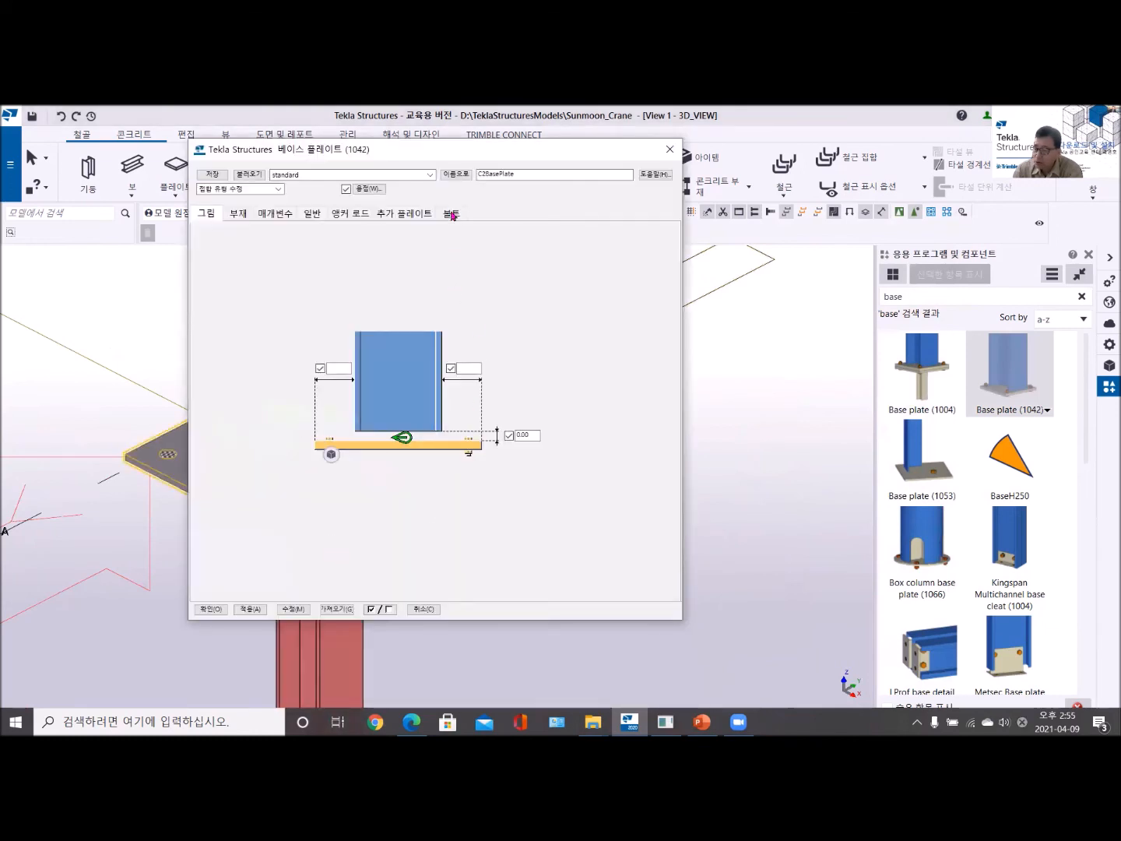
left_click(453, 214)
left_click(407, 273)
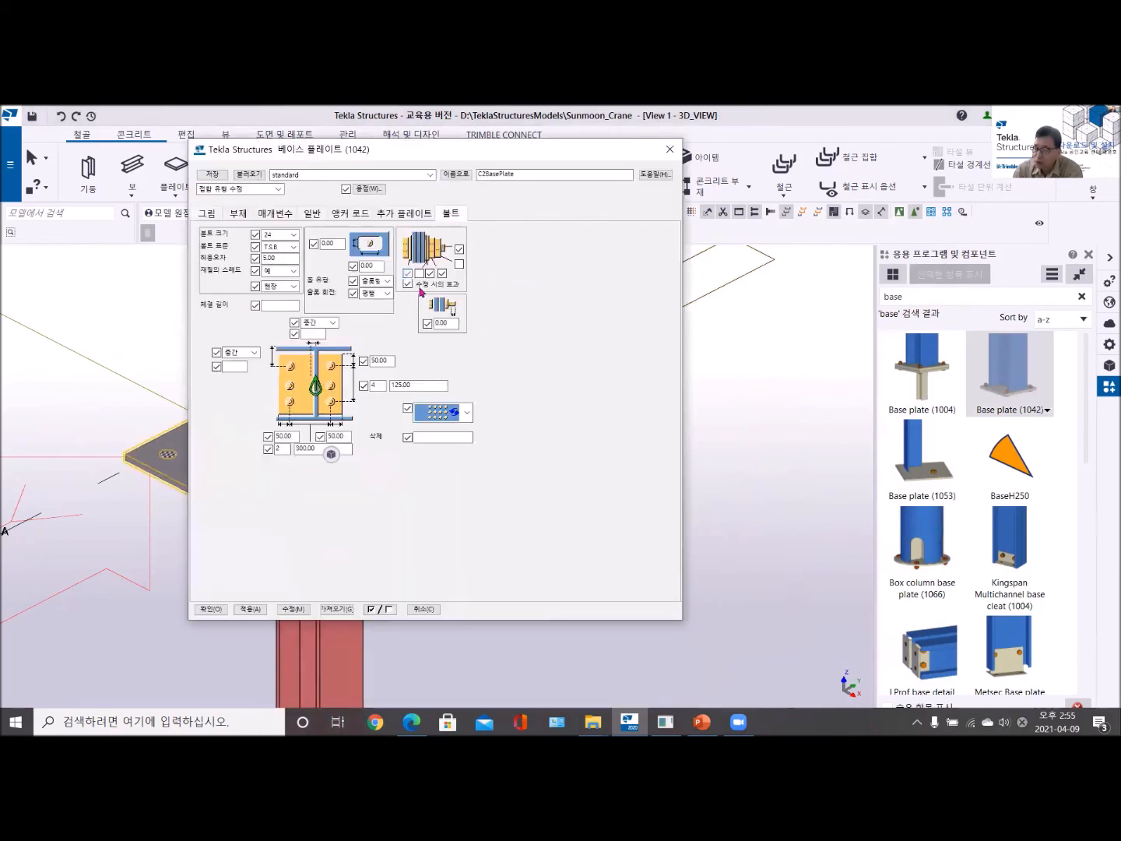
left_click(293, 609)
left_click_drag(405, 157, 705, 158)
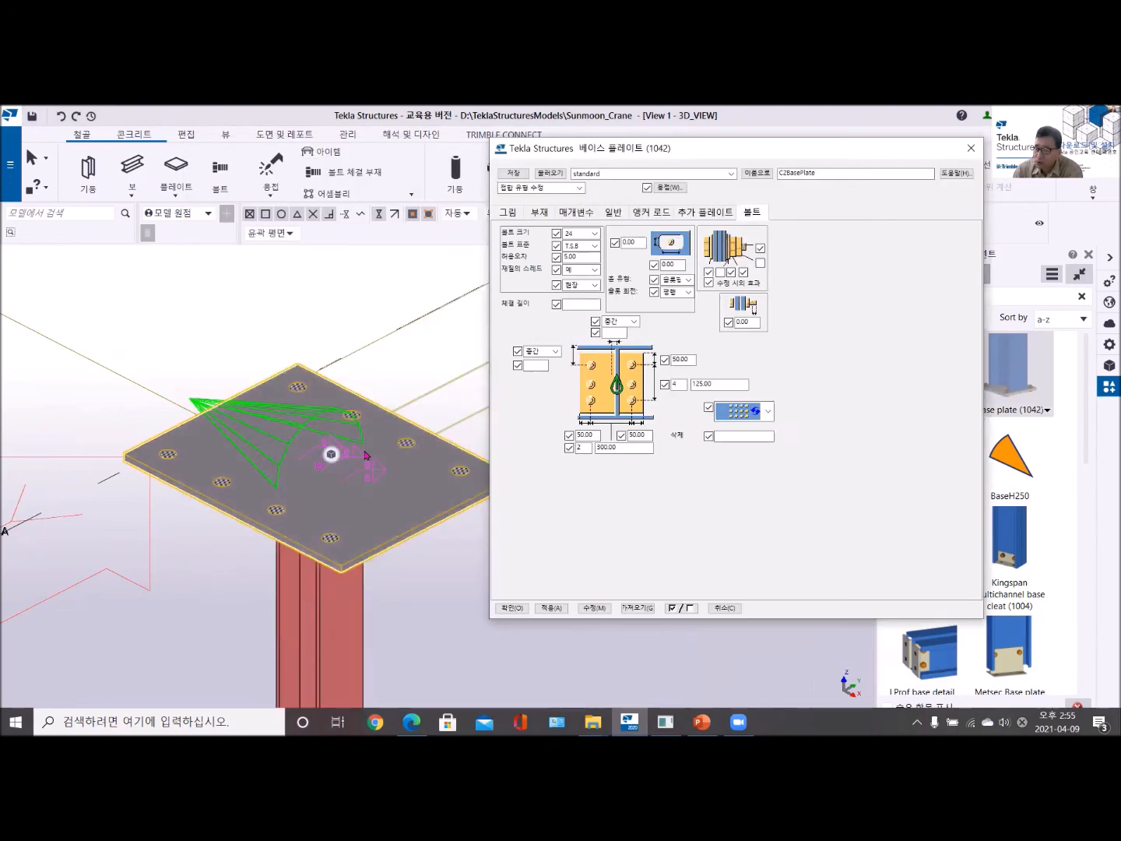
left_click(330, 459)
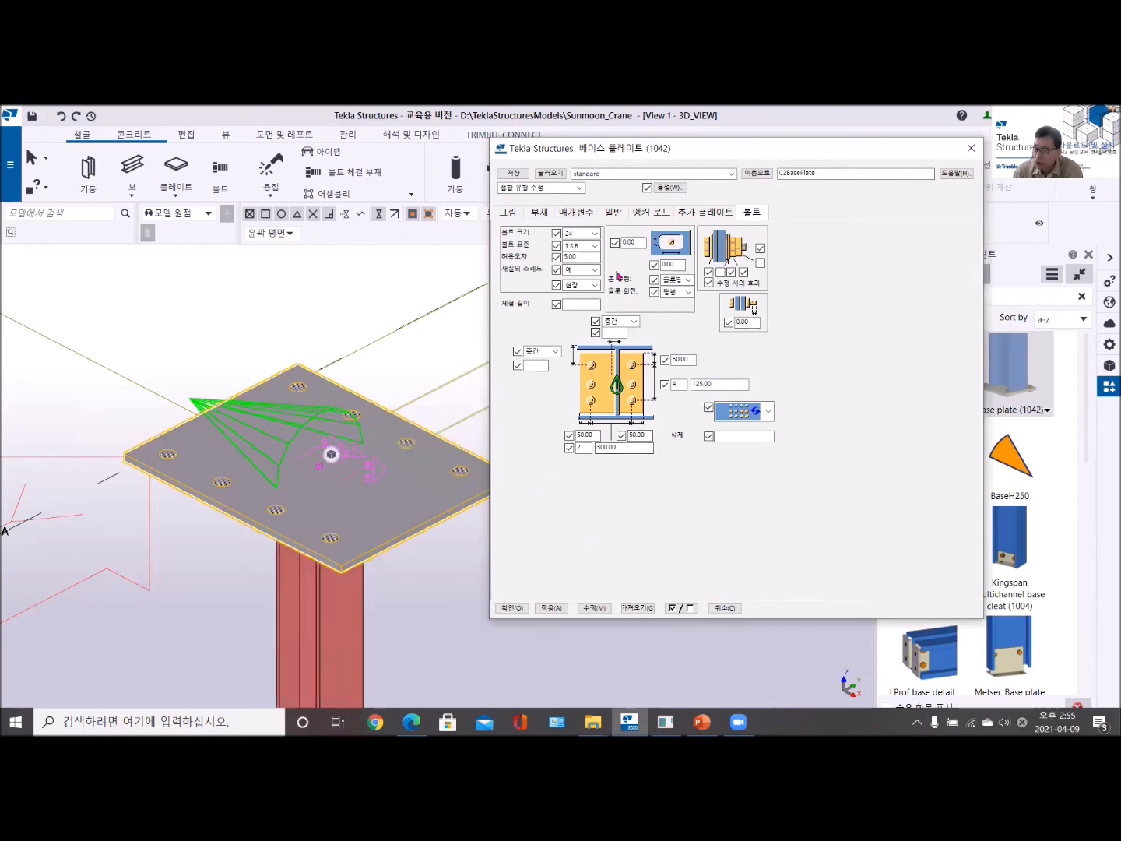
- Switch the base plate (1042) parameters from the holes-only option to the bolted plate option and apply it
left_click(542, 216)
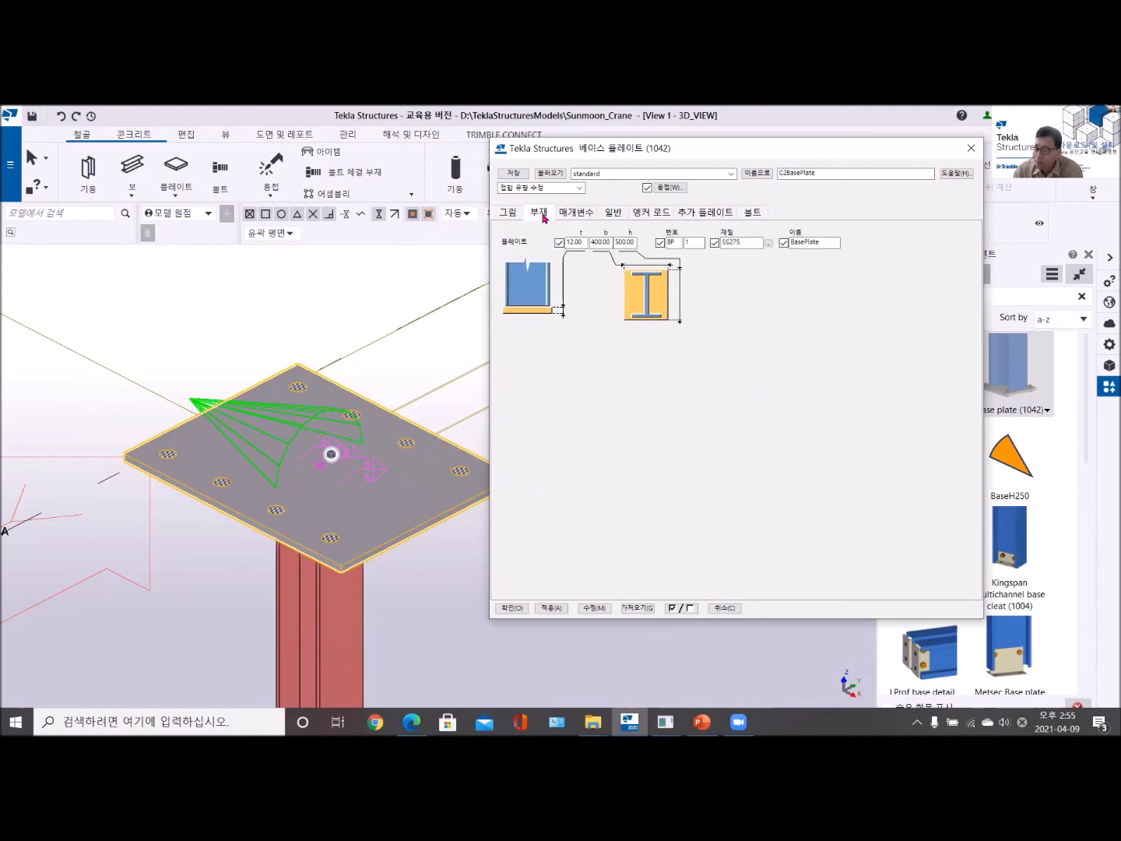
left_click(510, 215)
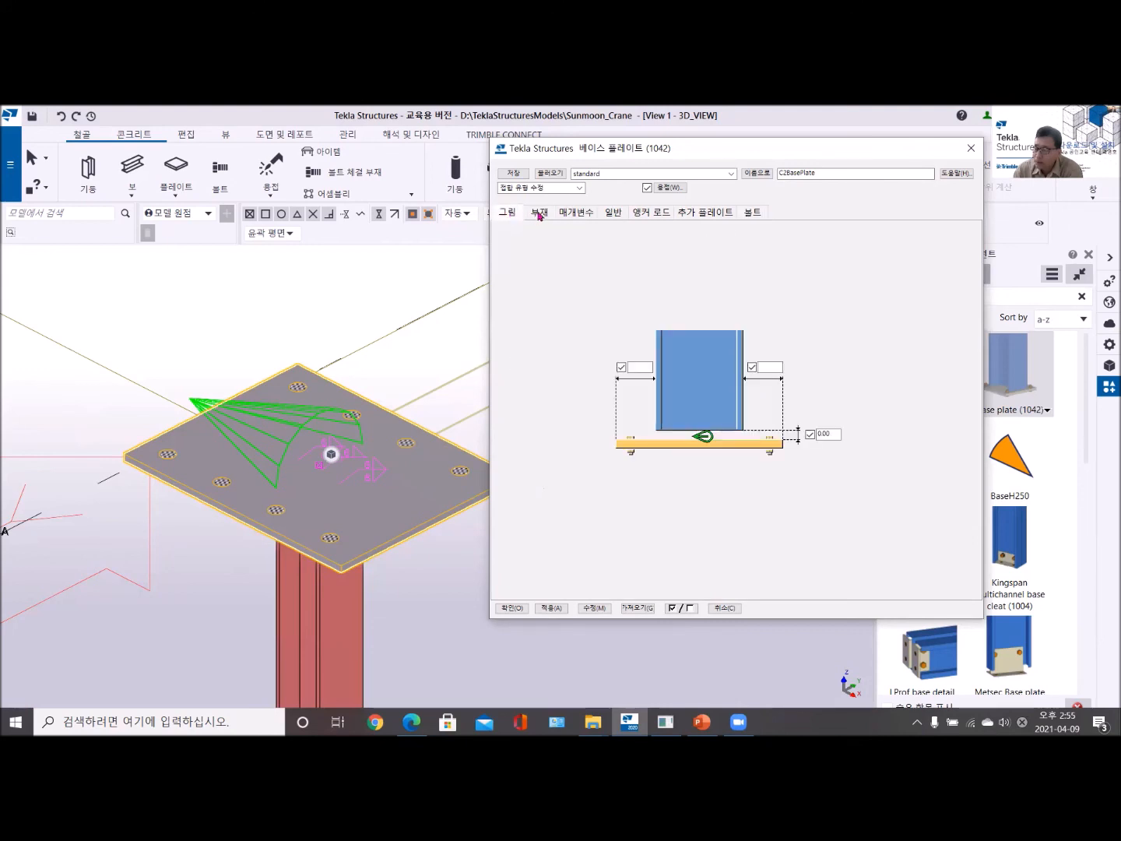
left_click(540, 214)
left_click(578, 215)
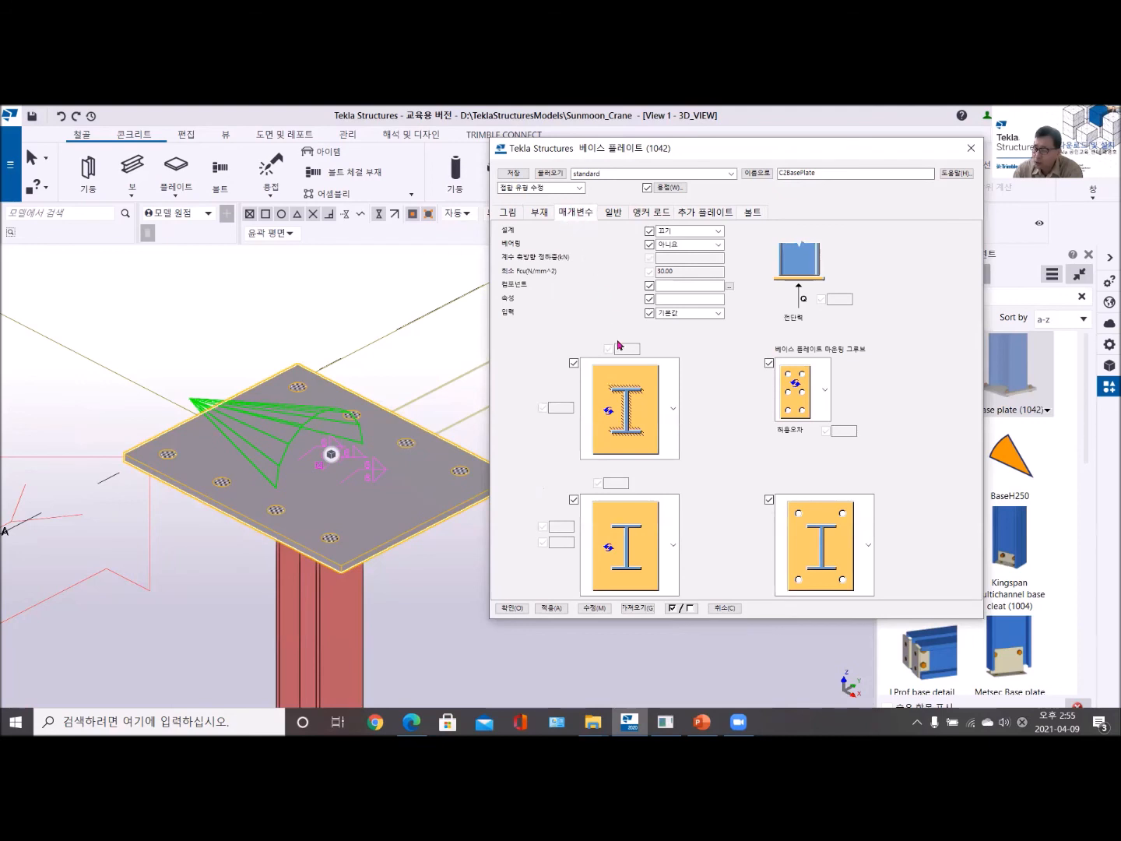
left_click(869, 546)
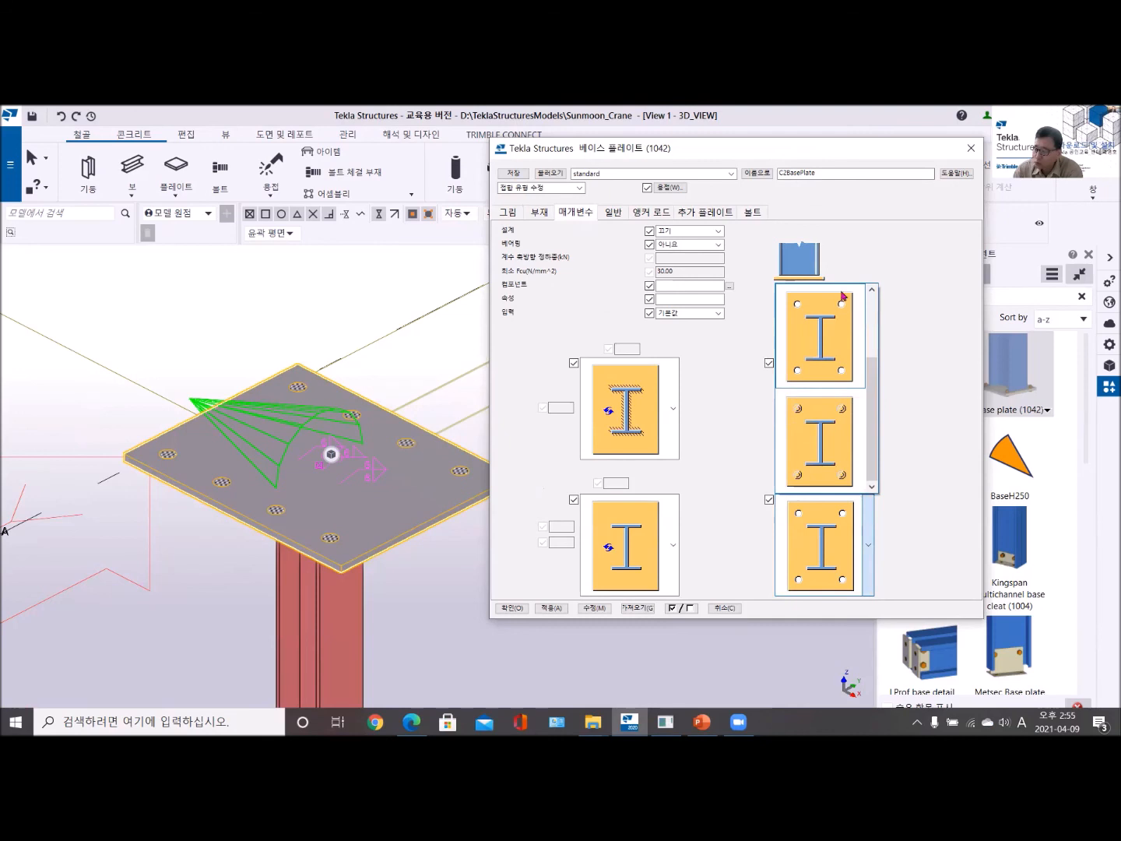
left_click(827, 432)
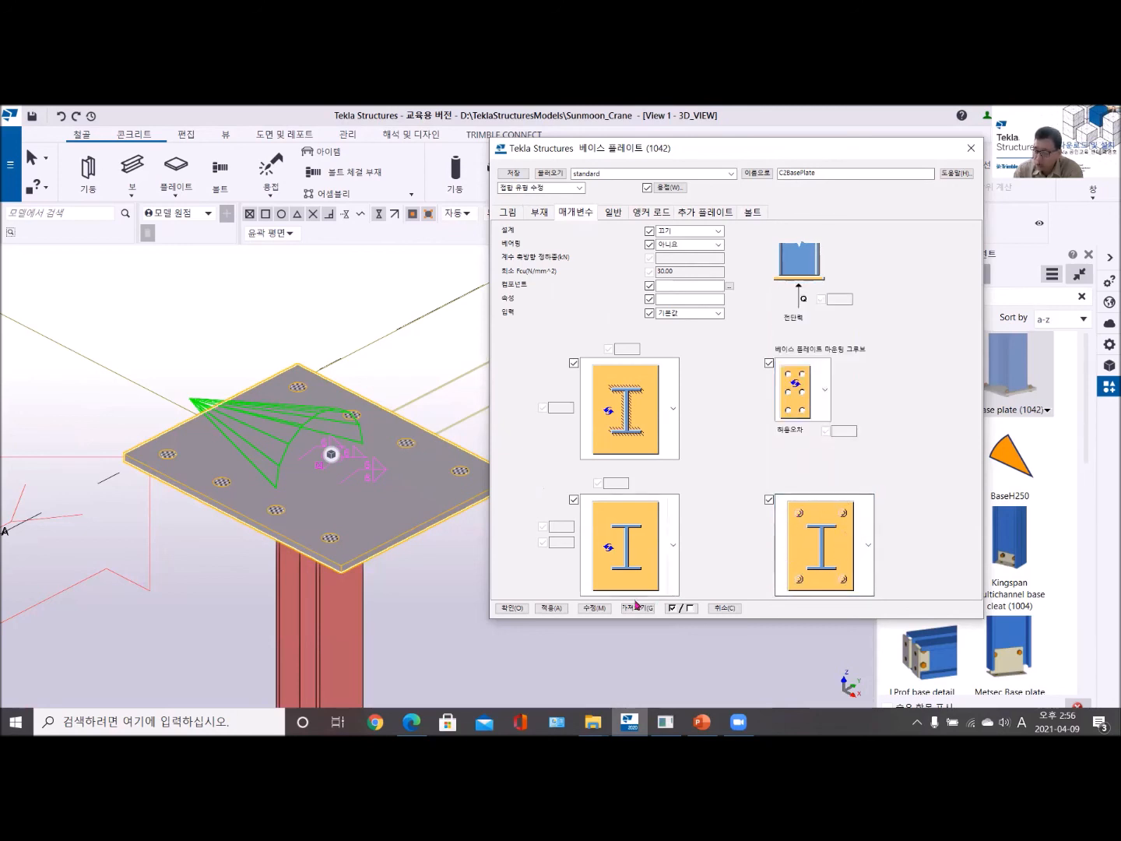
left_click(608, 613)
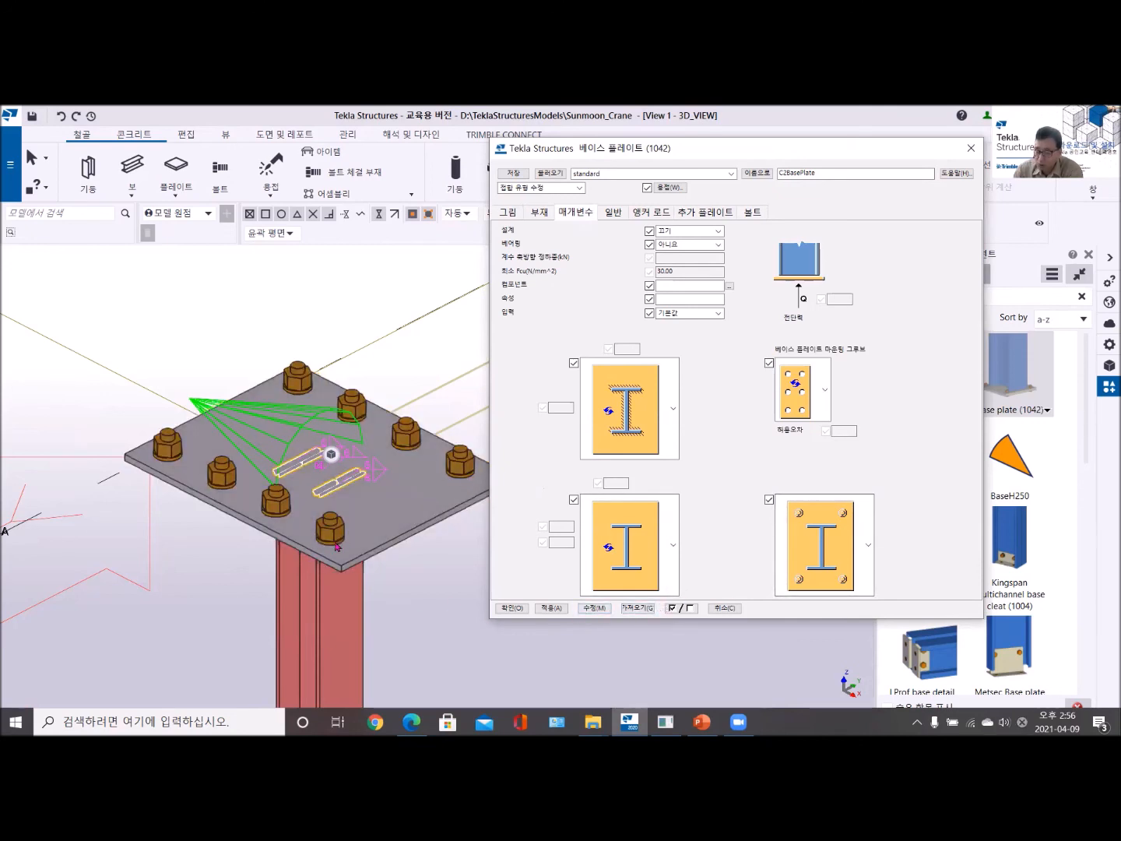
- Apply the holes-only plate option to the base plate (1042), and switch it back to the bolted option and apply it
left_click(859, 540)
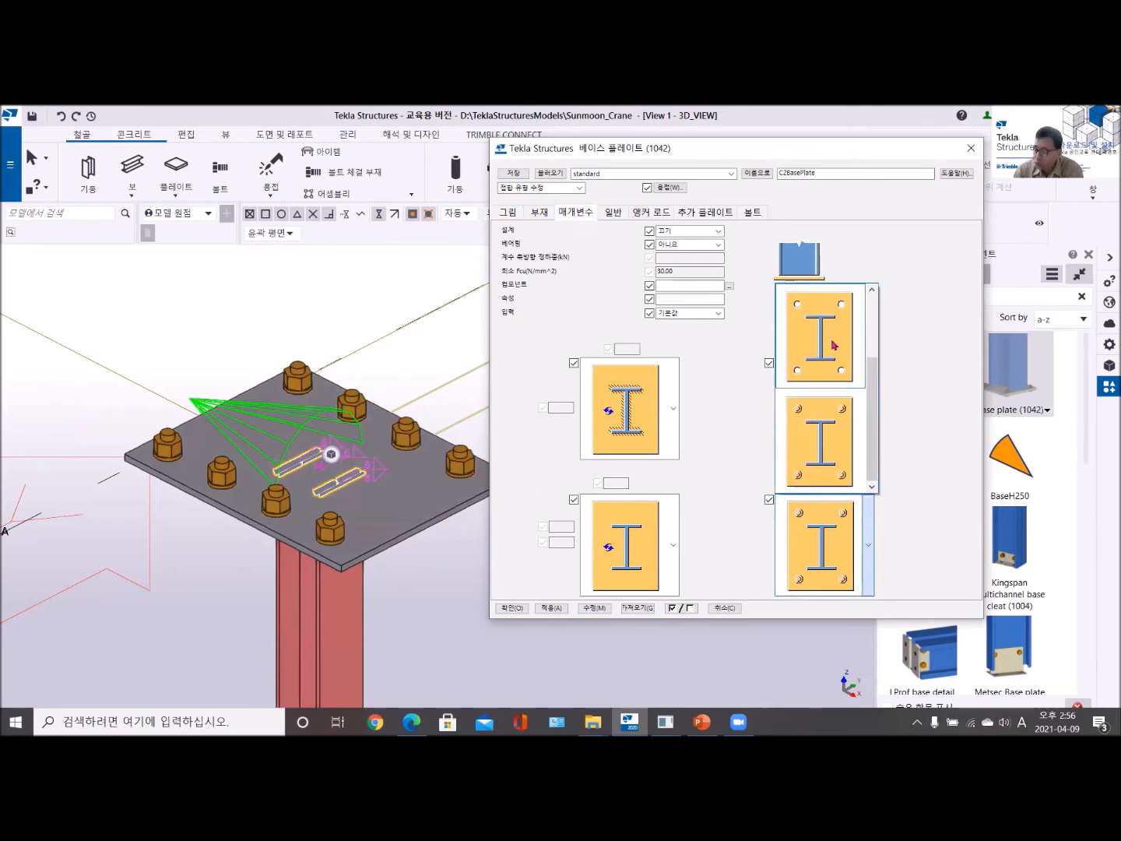
left_click(831, 344)
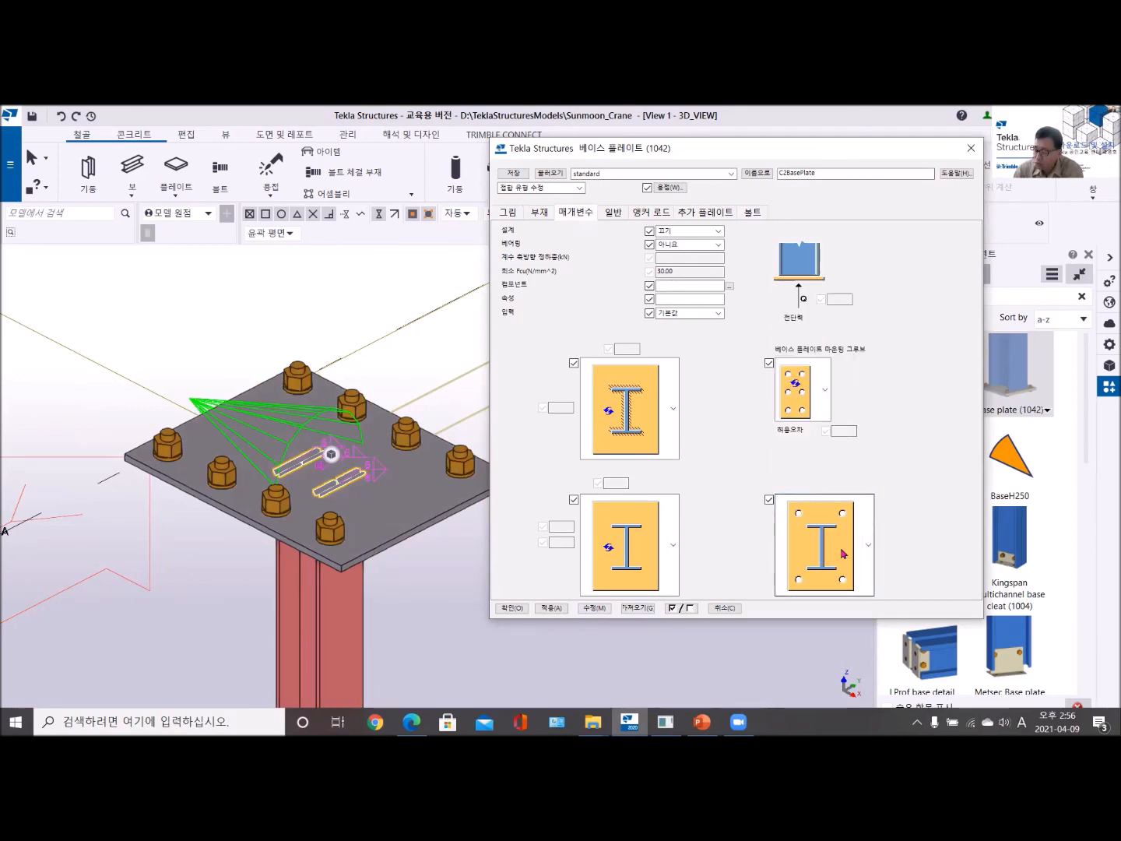
left_click(601, 609)
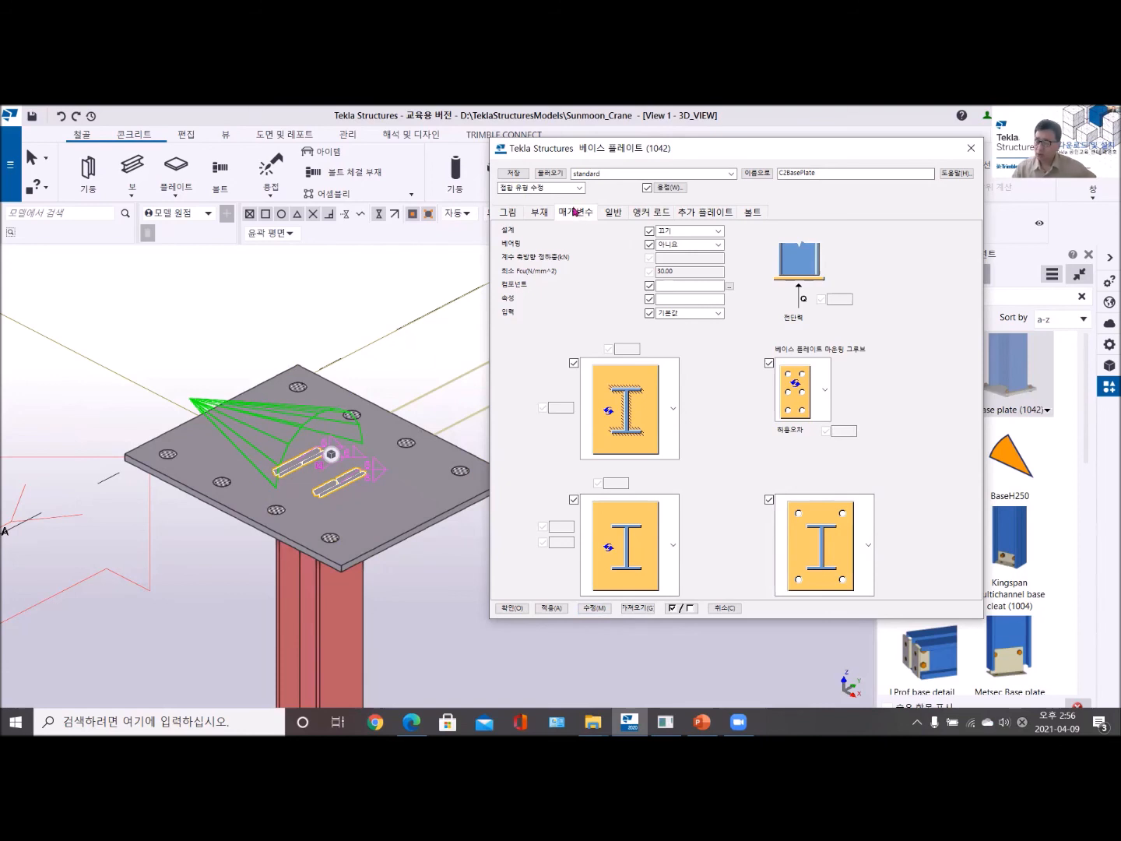
left_click(869, 554)
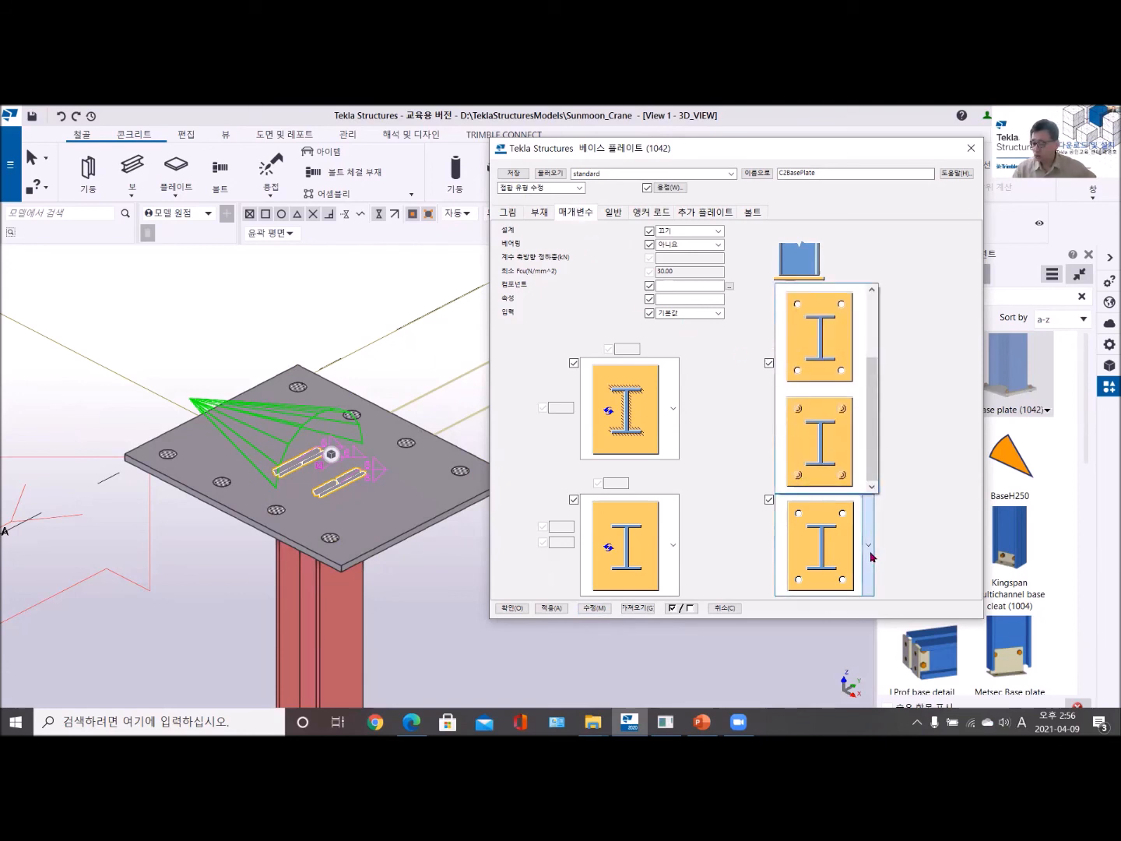
left_click(824, 439)
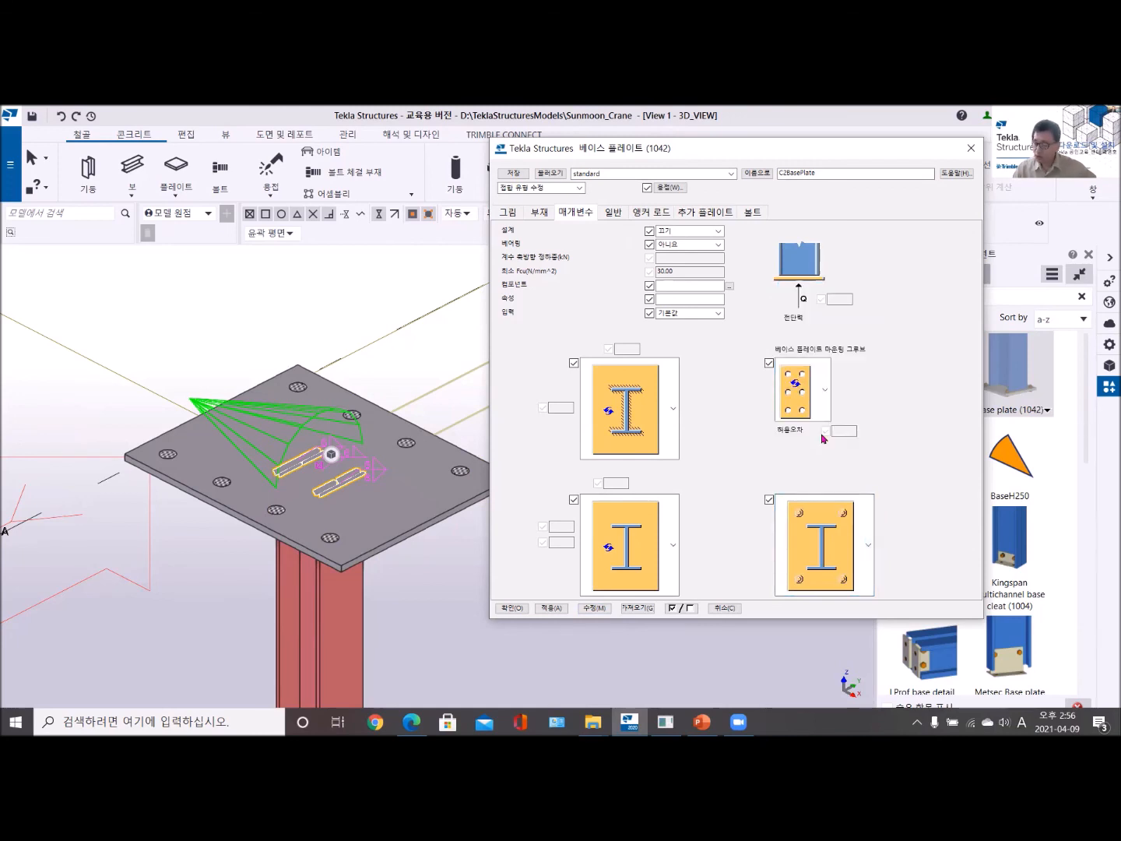
left_click(592, 608)
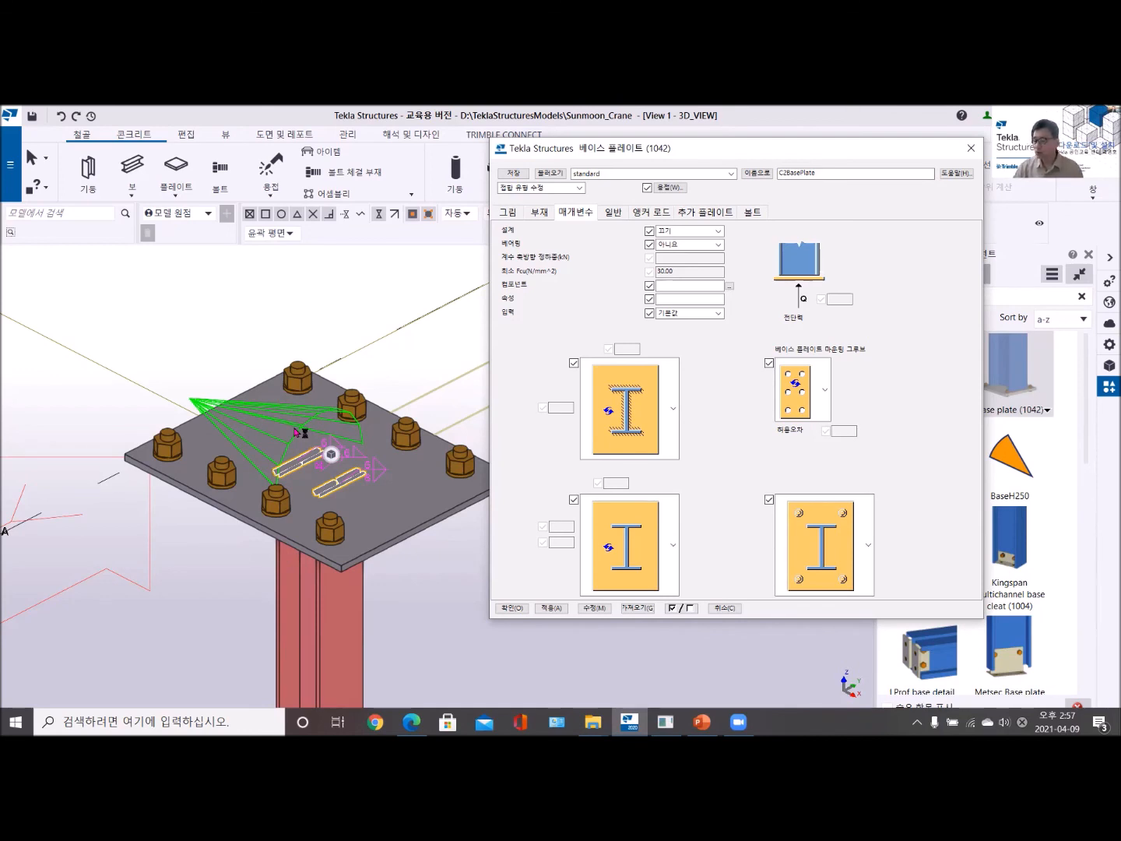
- Set the gap between the column end and the base plate (1042) to 100 and apply the change
left_click(508, 215)
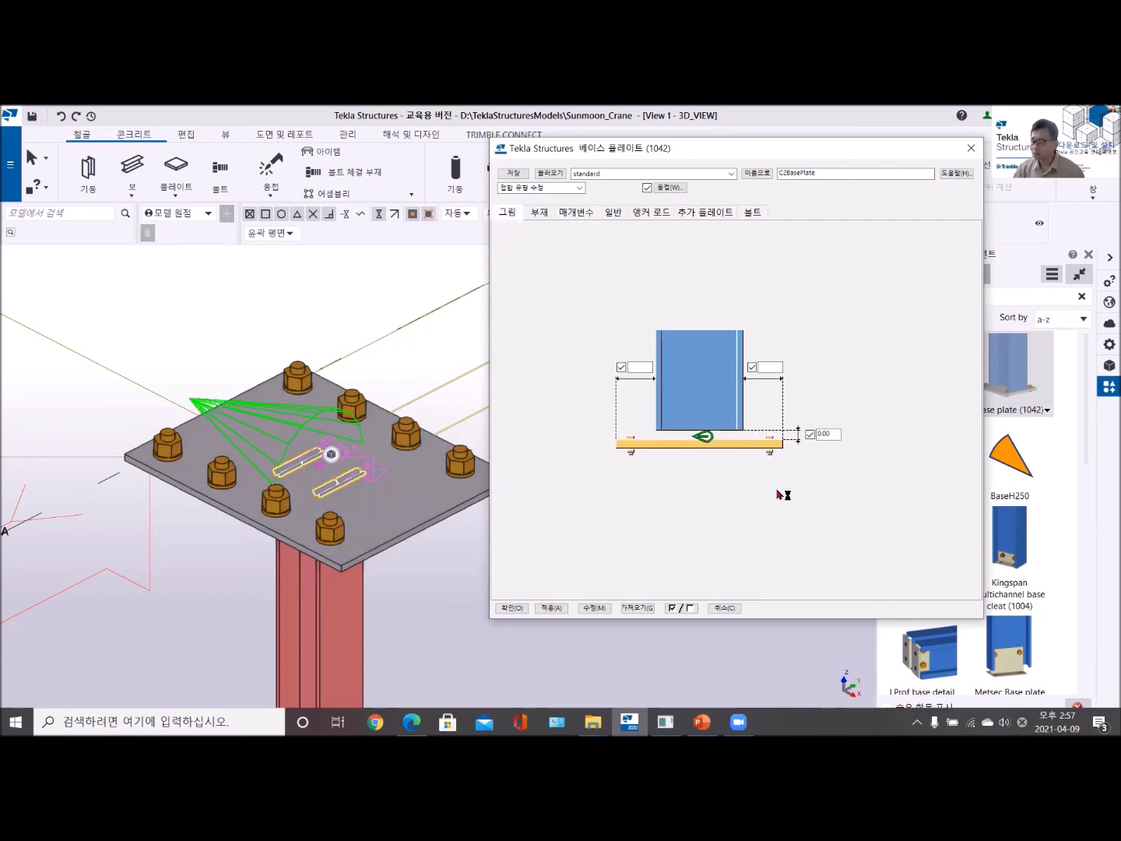
mouse_move(357, 571)
middle_mouse_down("ctrl")
mouse_move(326, 490)
mouse_move(376, 593)
mouse_move(371, 576)
middle_mouse_up("ctrl")
double_click(823, 434)
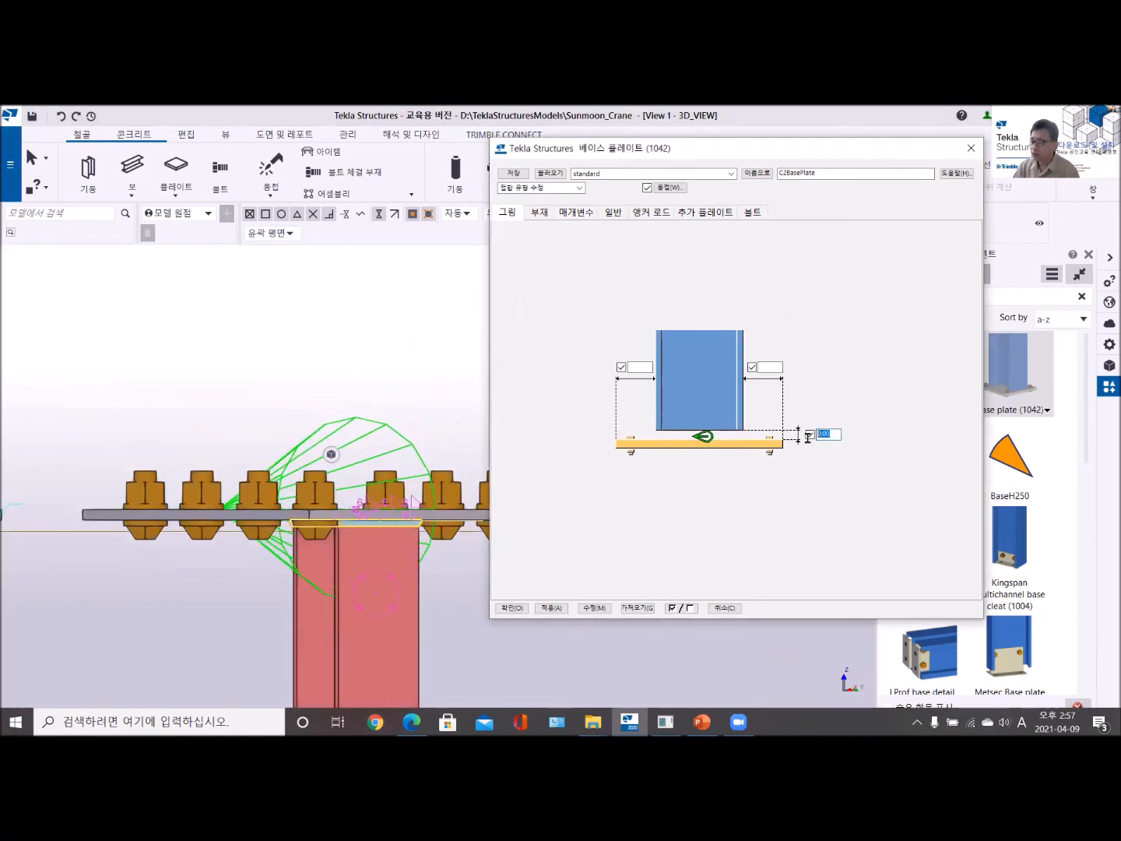
type("100")
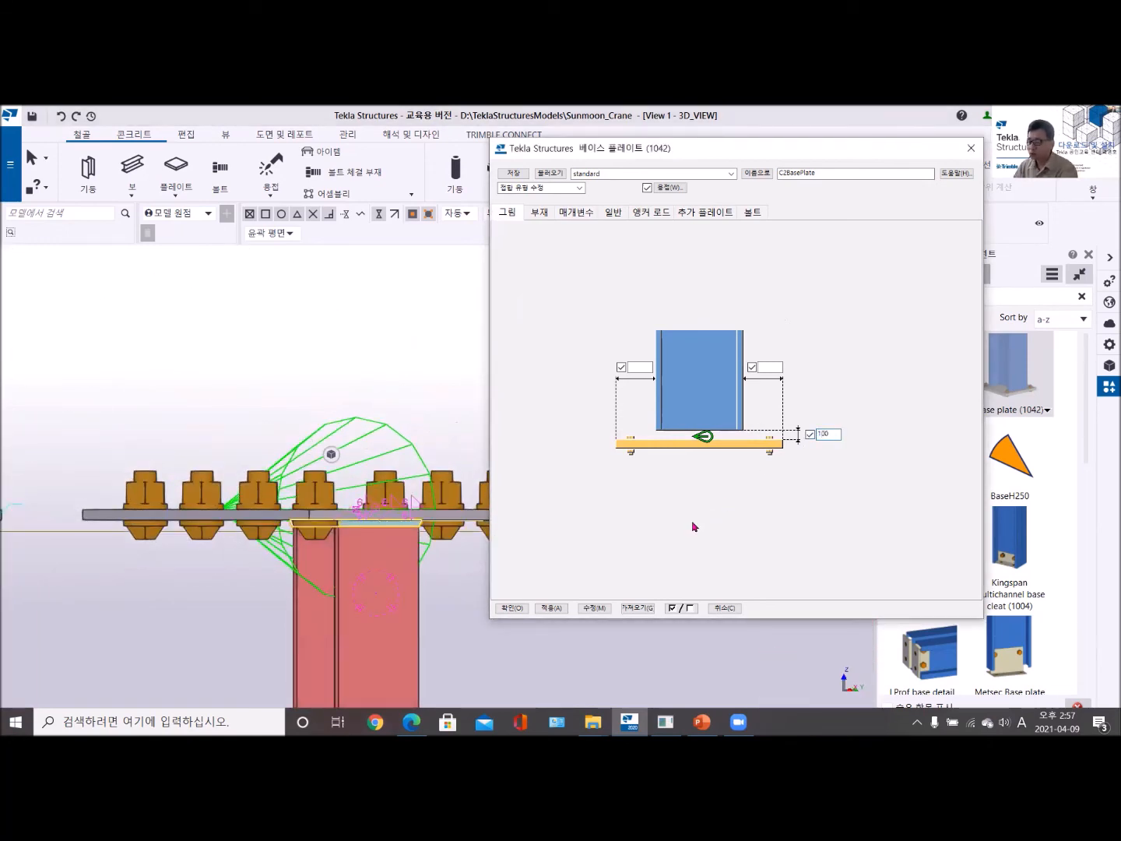
left_click(592, 607)
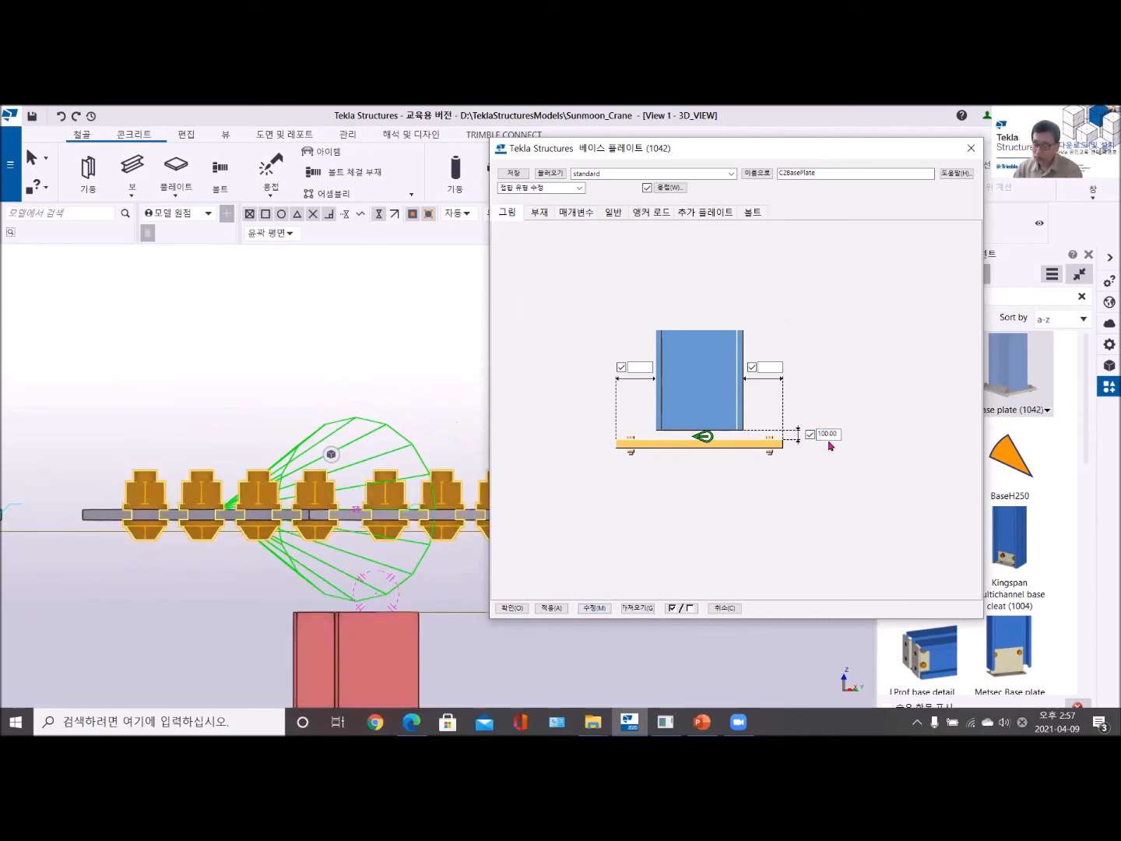
- Reset the gap between the column end and the base plate to 0 and apply it
left_click_drag(841, 434, 816, 436)
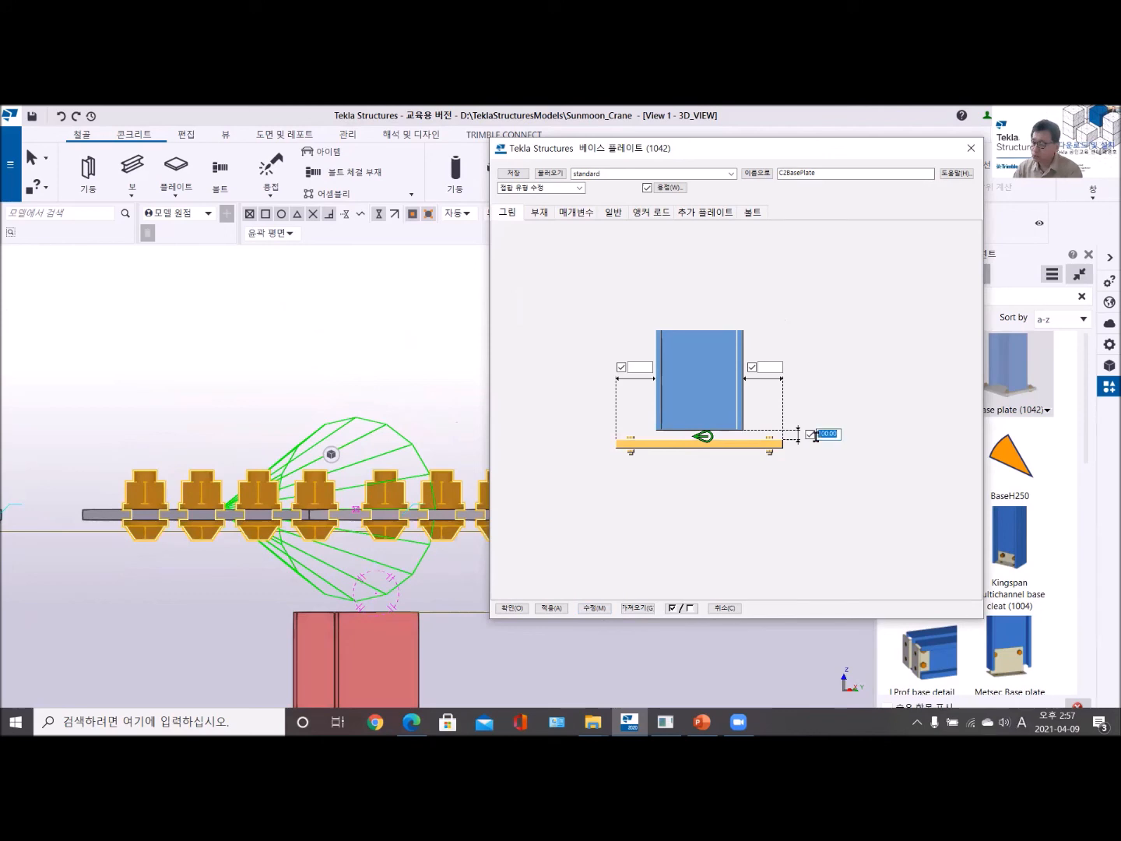
type("0")
key("Return")
left_click(594, 608)
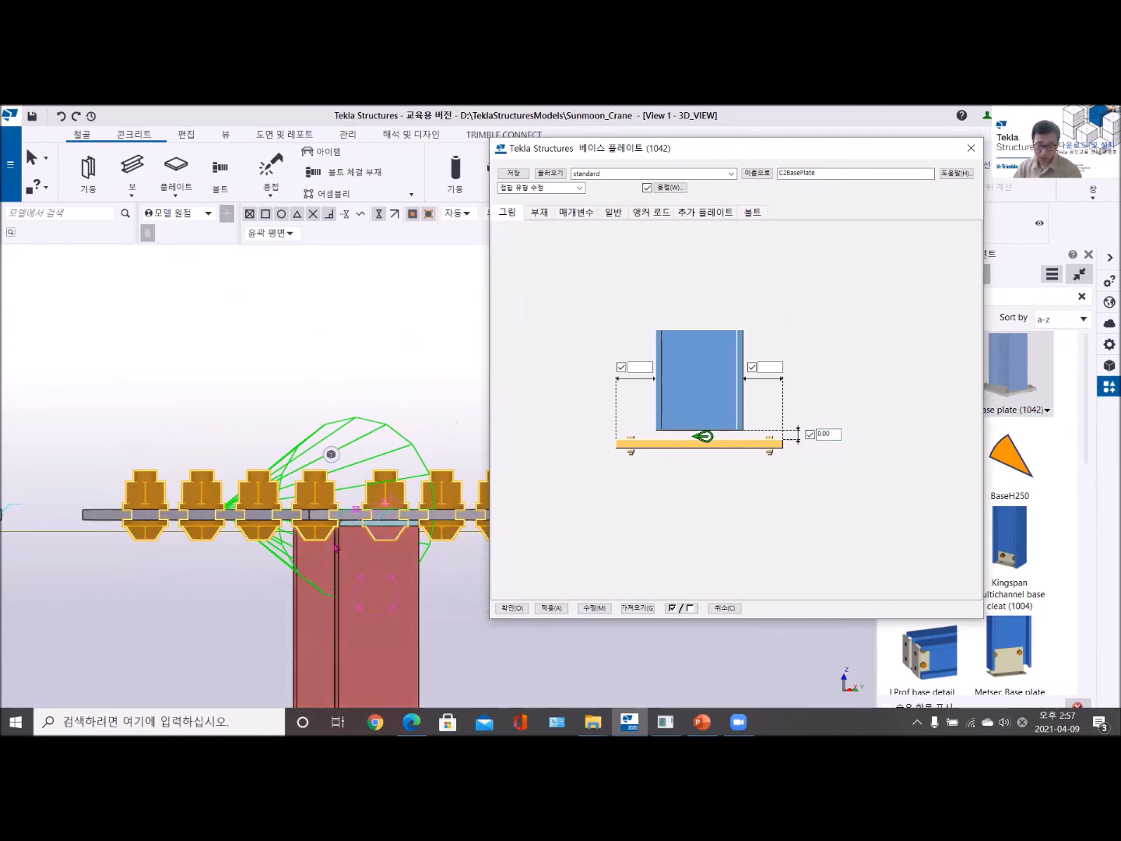
- Set the gap between the column end and the base plate to 50 and apply it
double_click(826, 434)
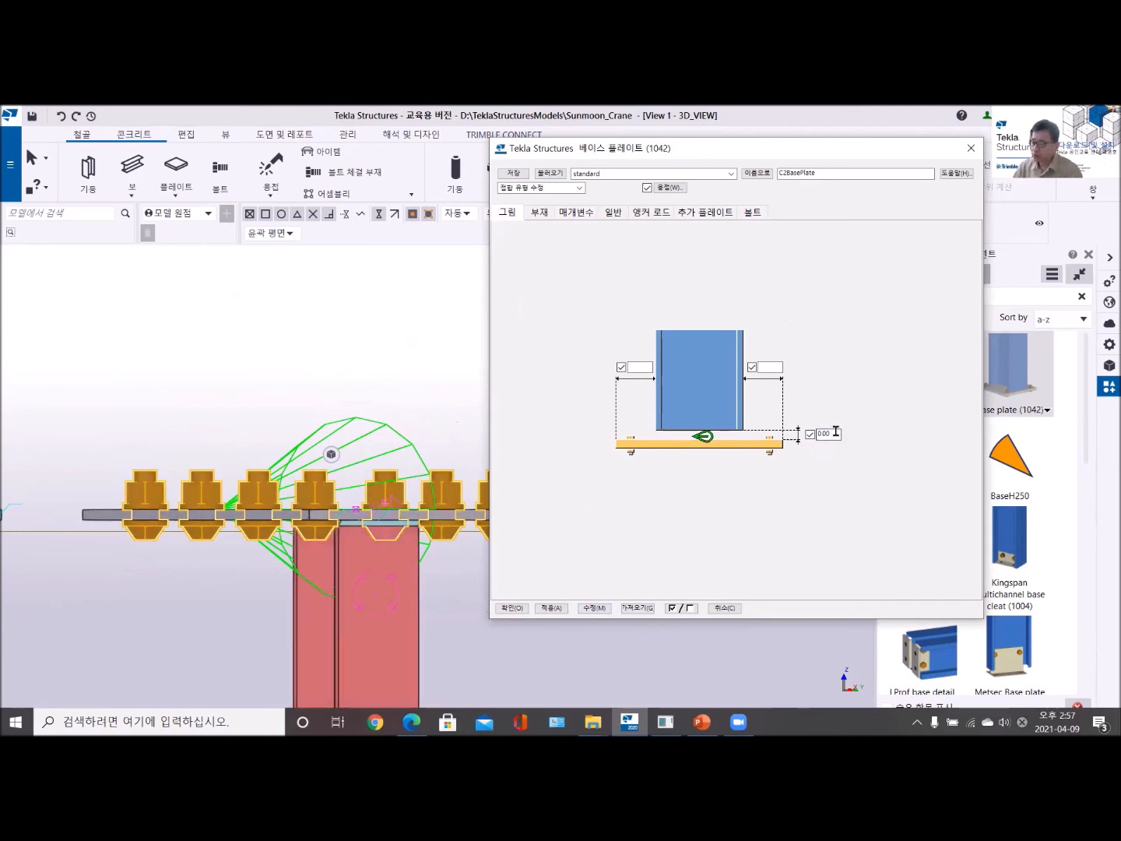
type("50")
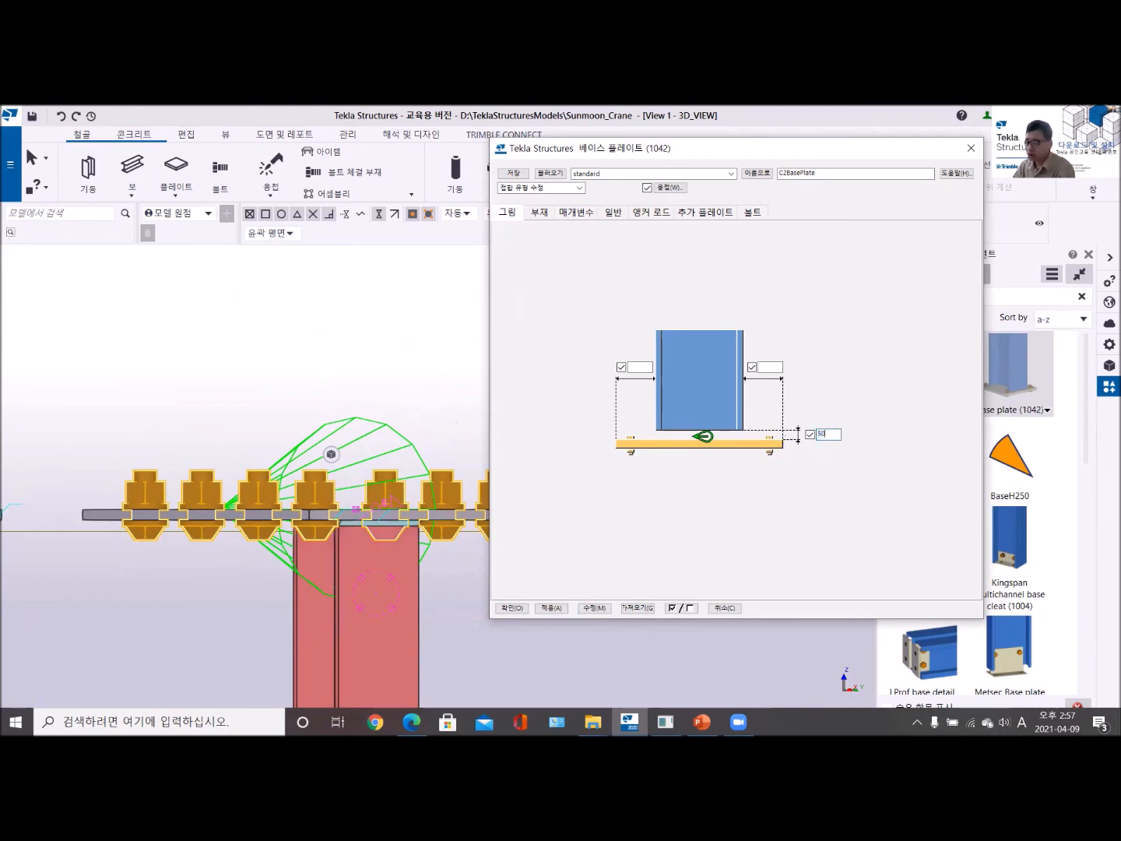
left_click(595, 608)
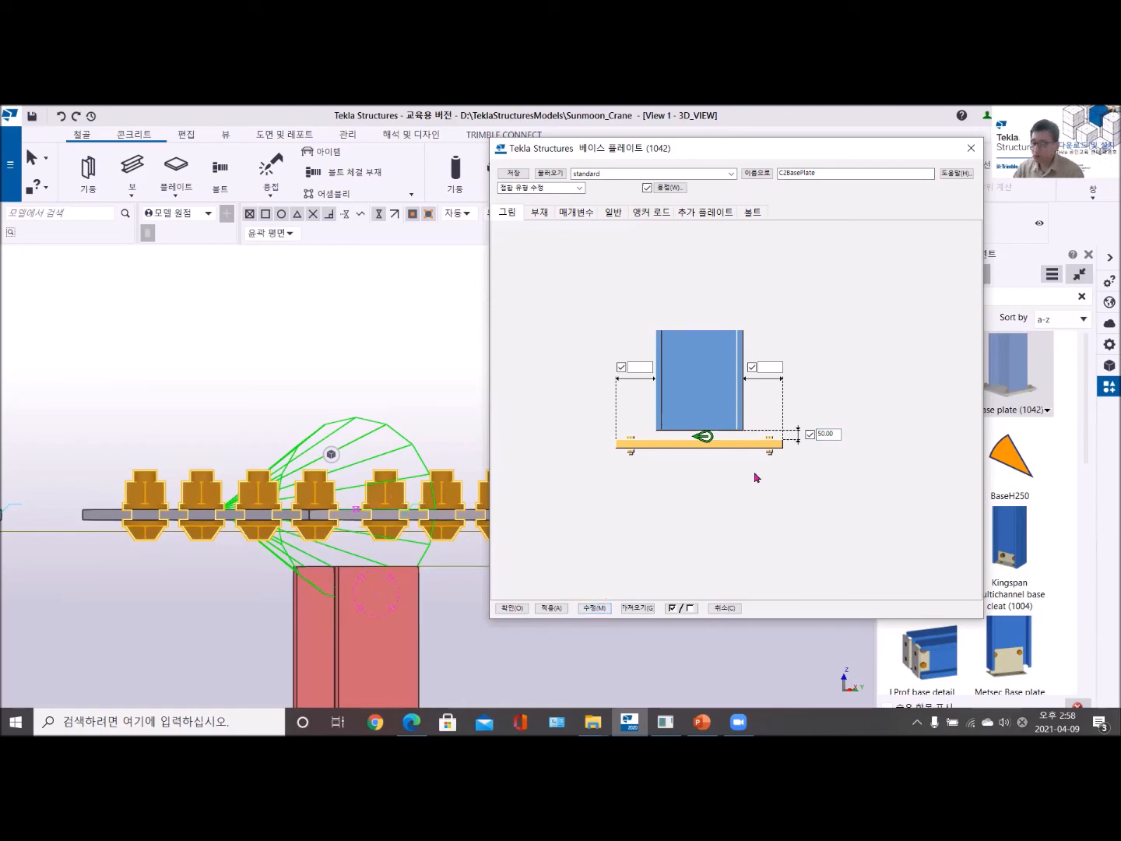
- Clear the gap value between the column end and the base plate, apply the change and close the base plate (1042) settings
double_click(823, 433)
type("0")
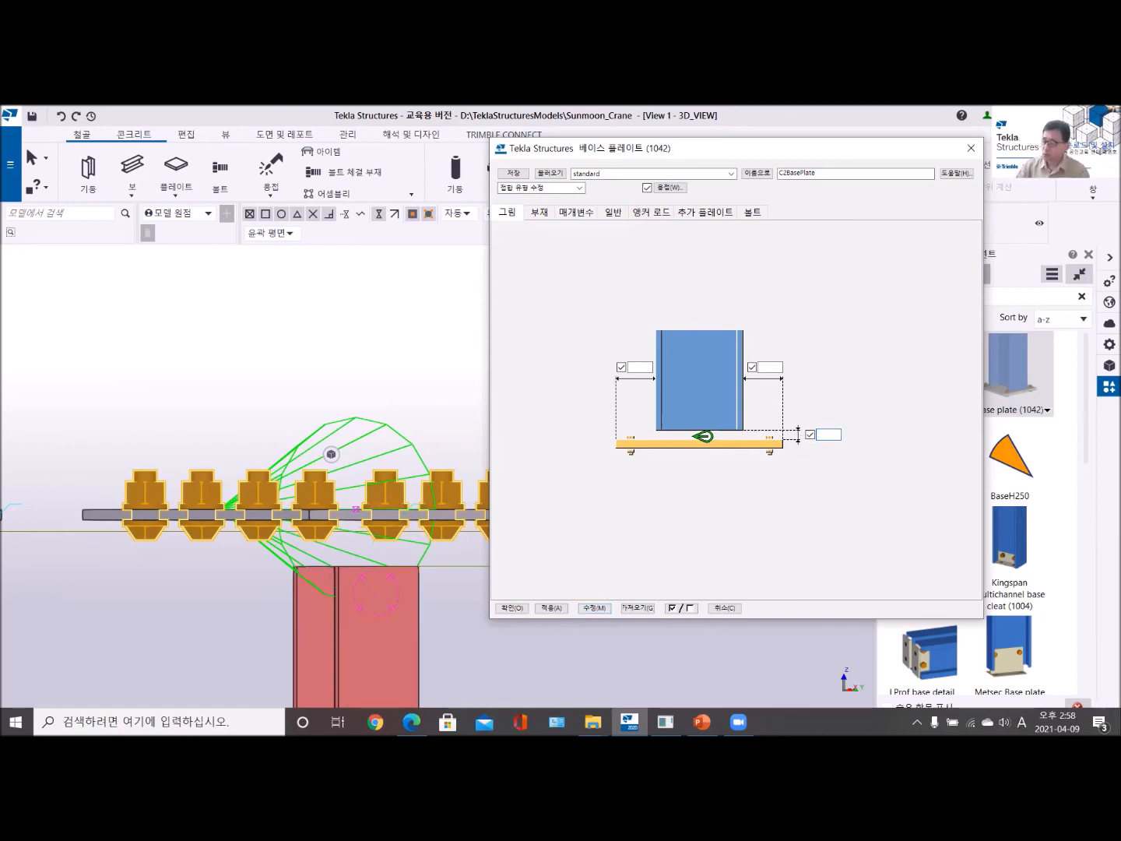
left_click(595, 608)
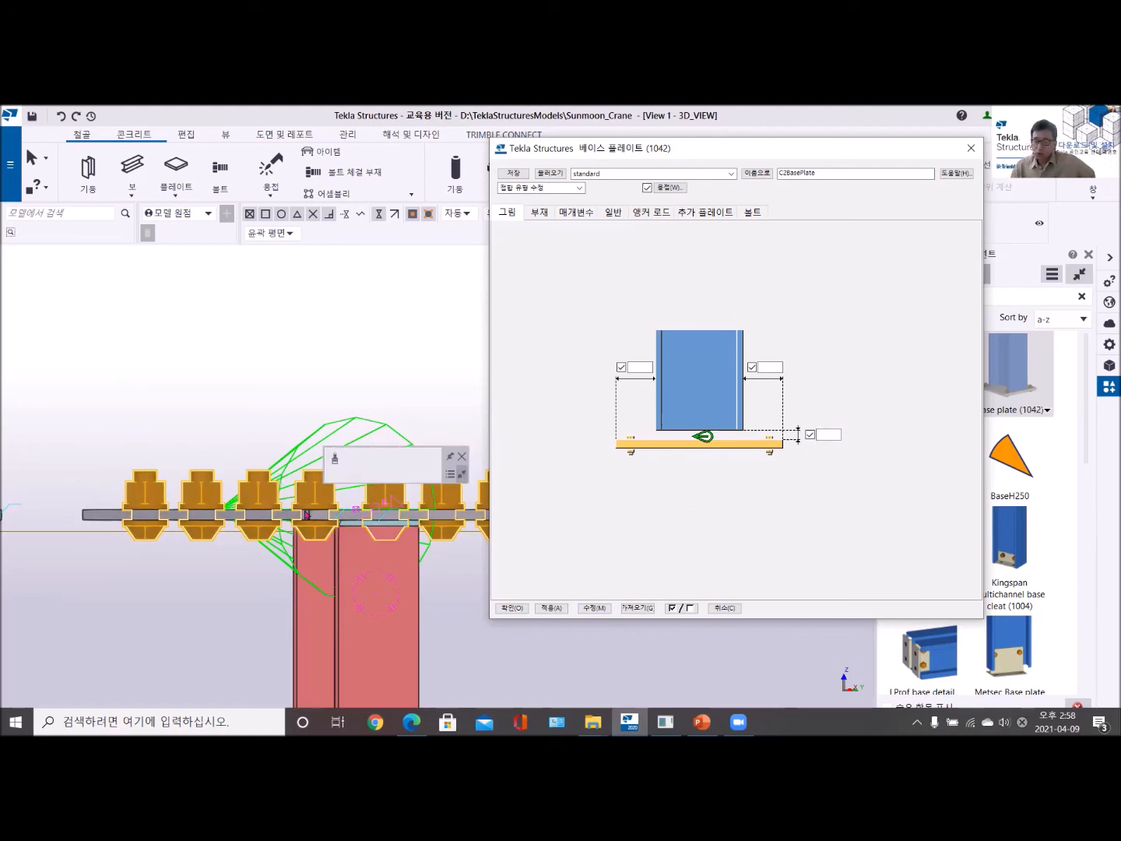
left_click(830, 435)
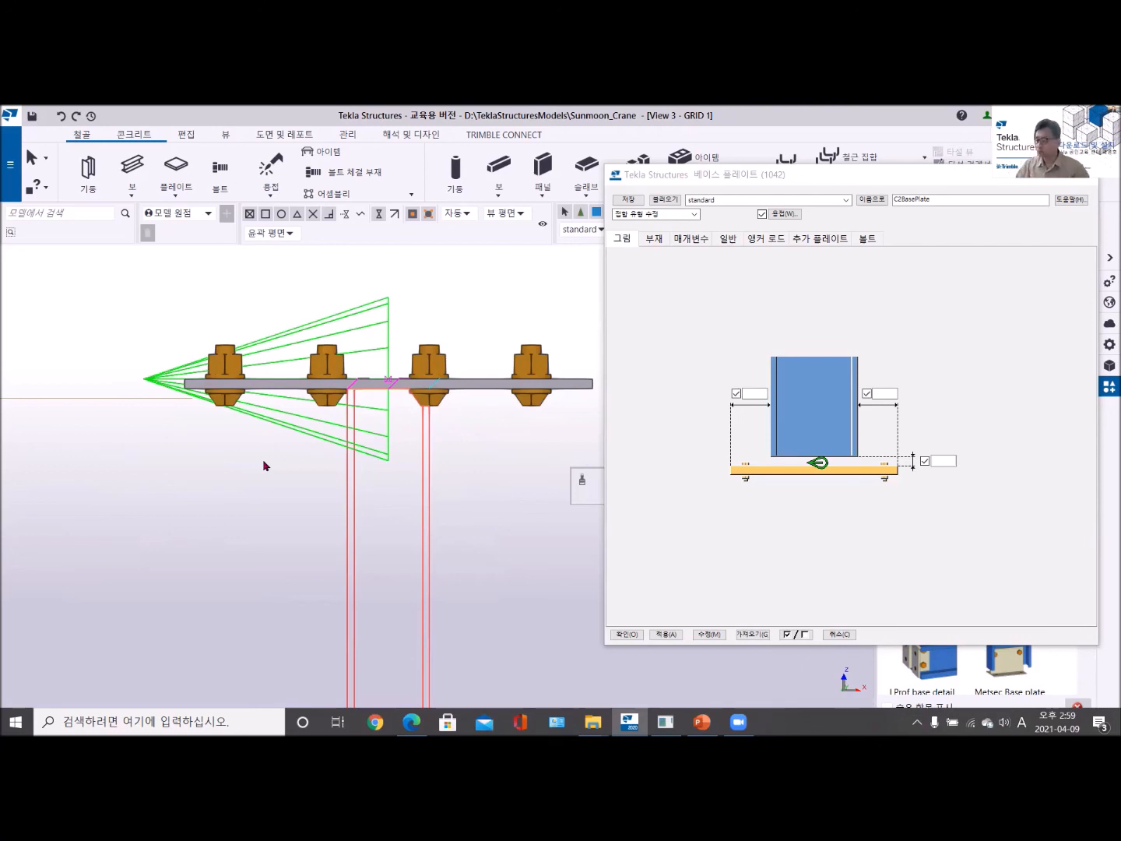
left_click(1086, 177)
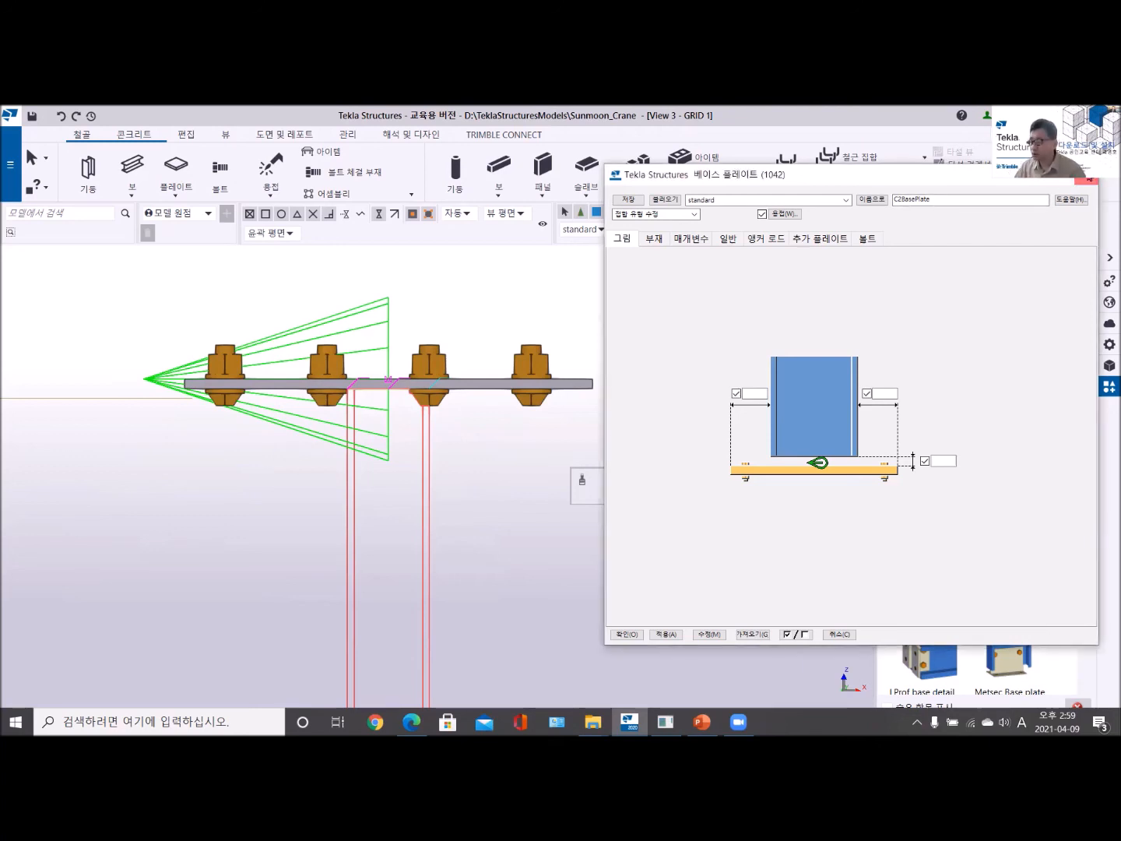
scroll(467, 471, "down", 5)
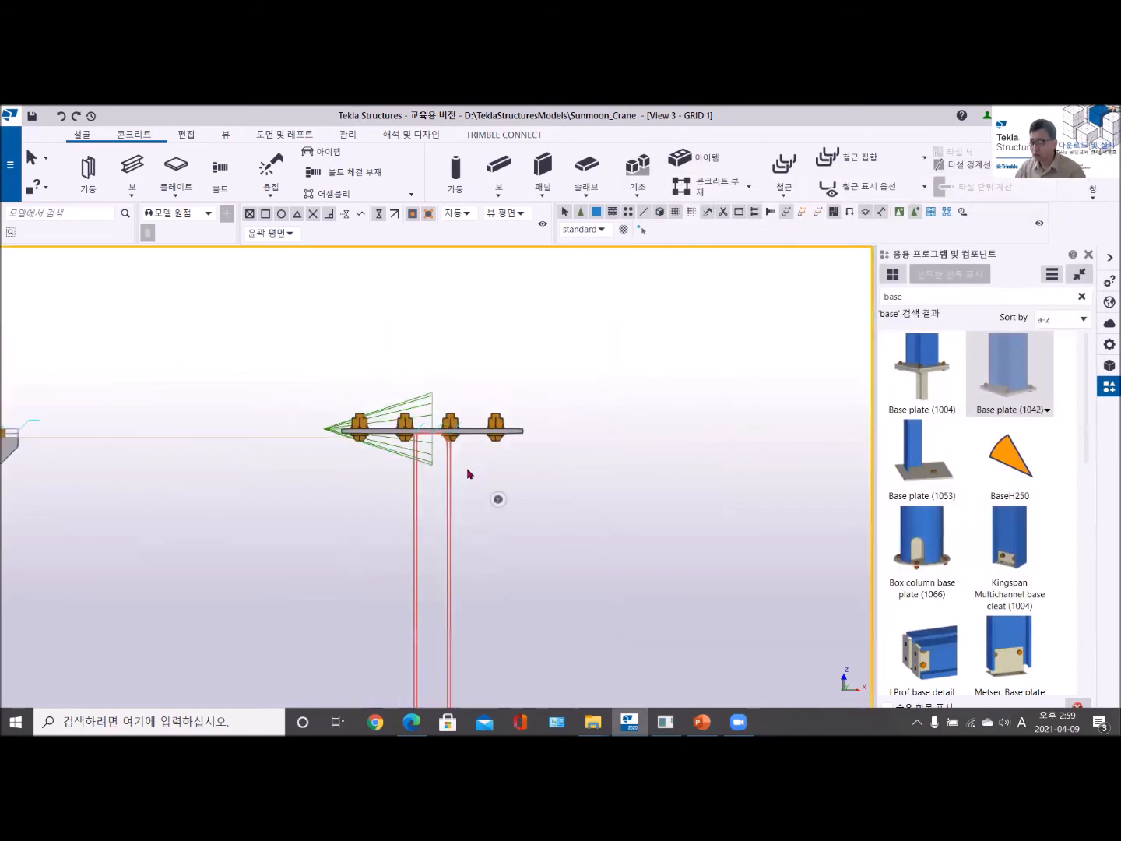